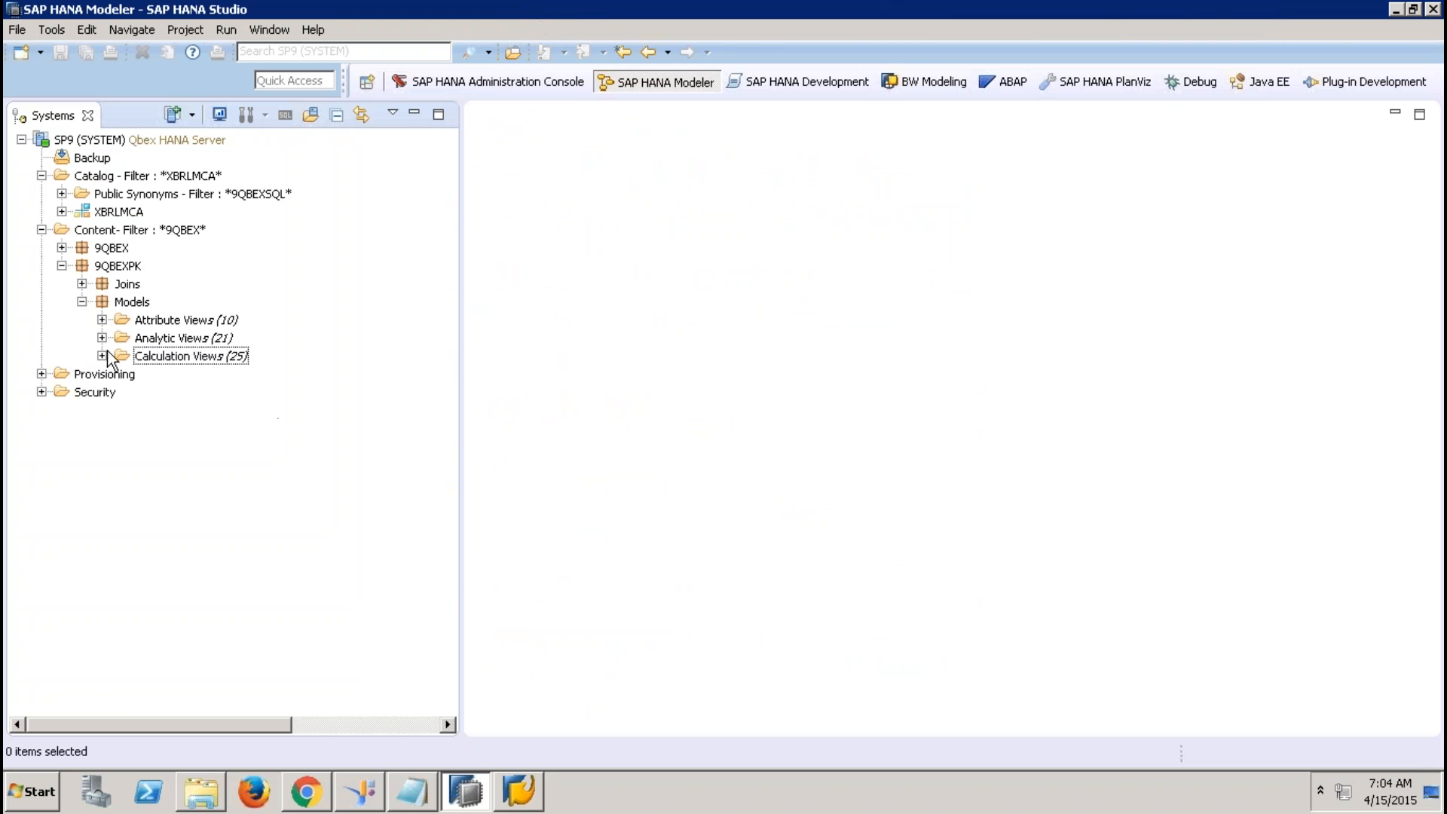
# Step: Open the ZCV_SALES_REPORTING_001 calculation view from the 9QBEXPK Models package and minimize the Systems view
pyautogui.click(102, 356)
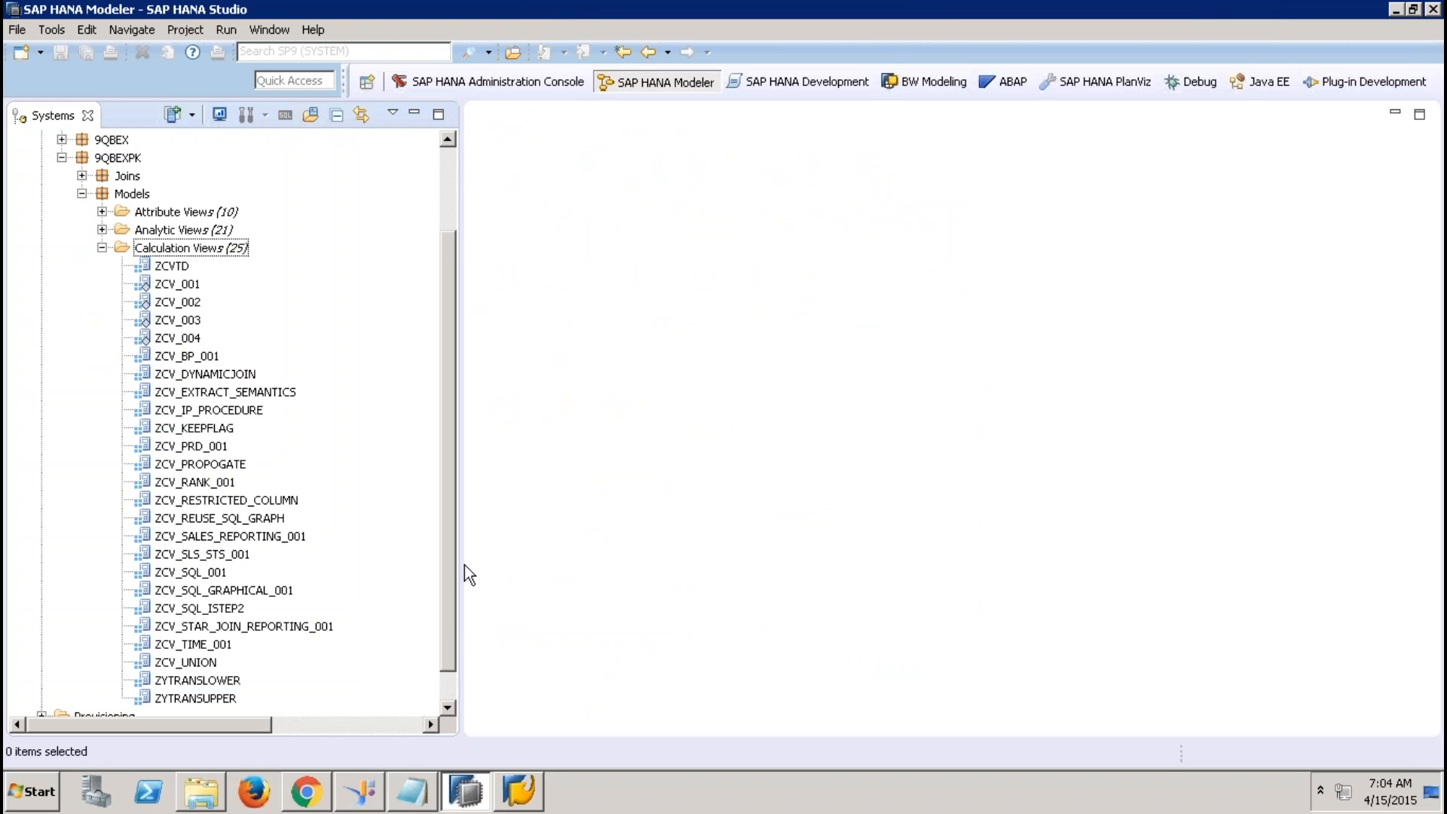
pyautogui.scroll(-1, 446, 610)
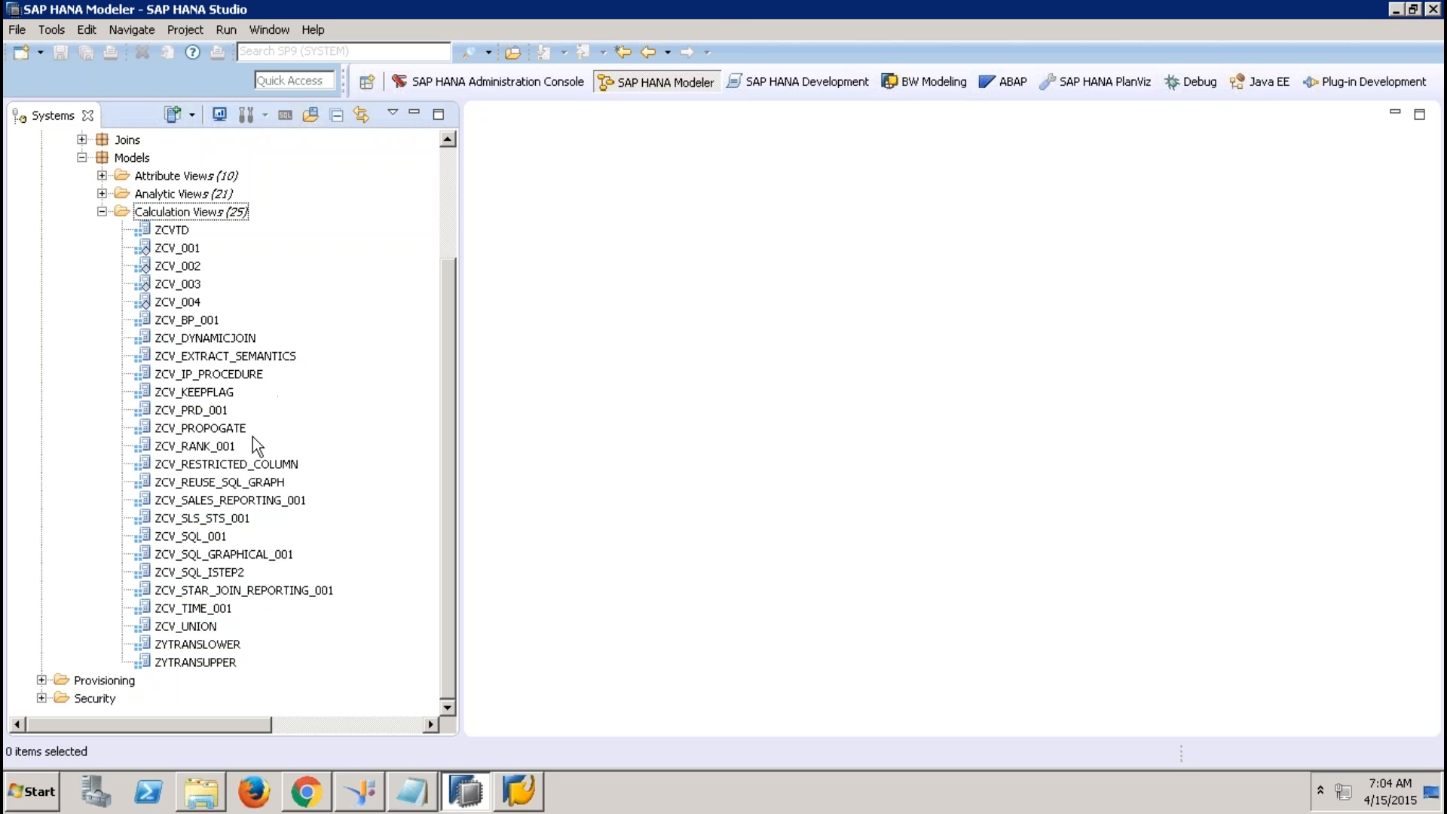
pyautogui.doubleClick(273, 500)
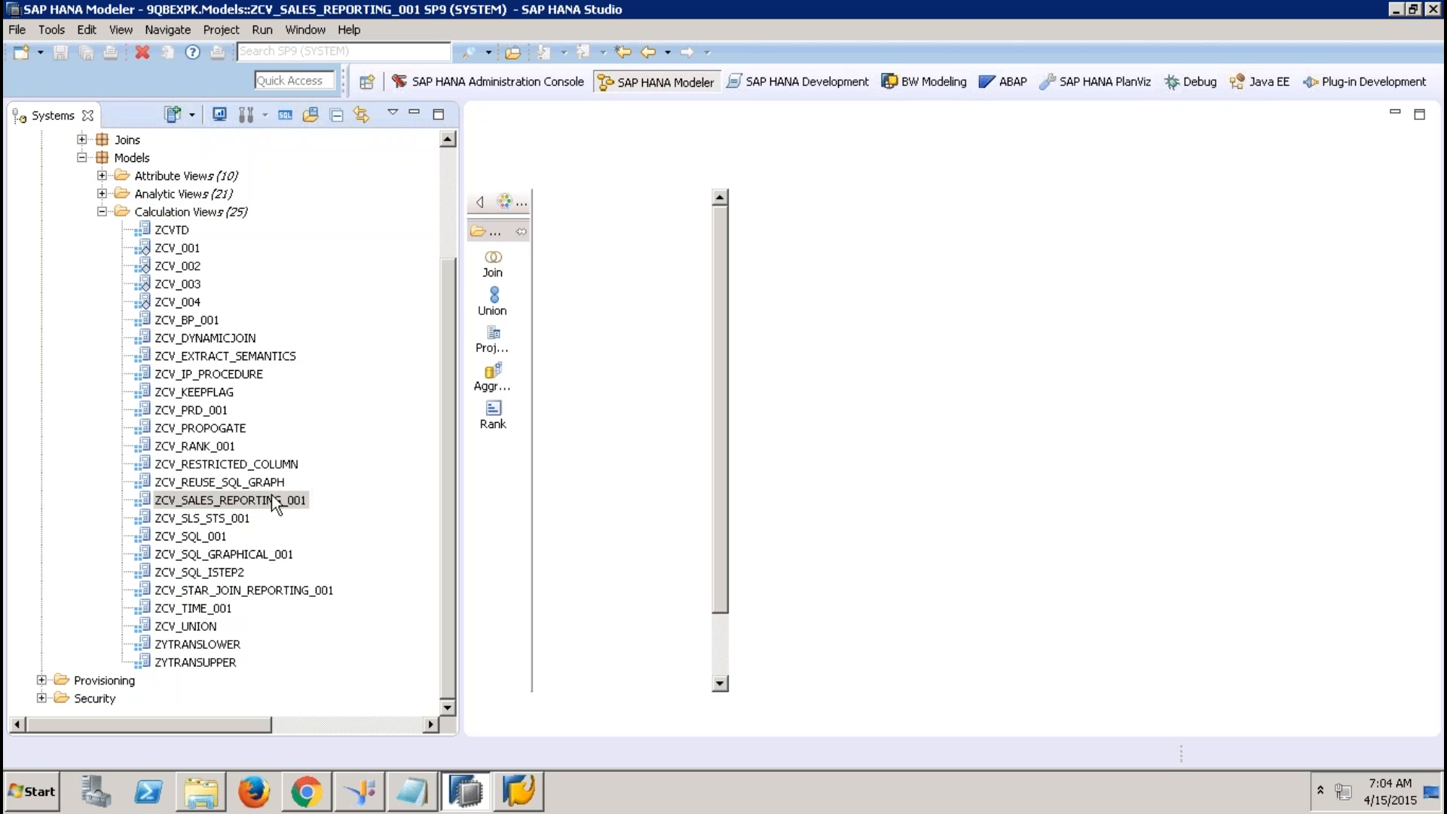
pyautogui.click(414, 114)
pyautogui.click(529, 213)
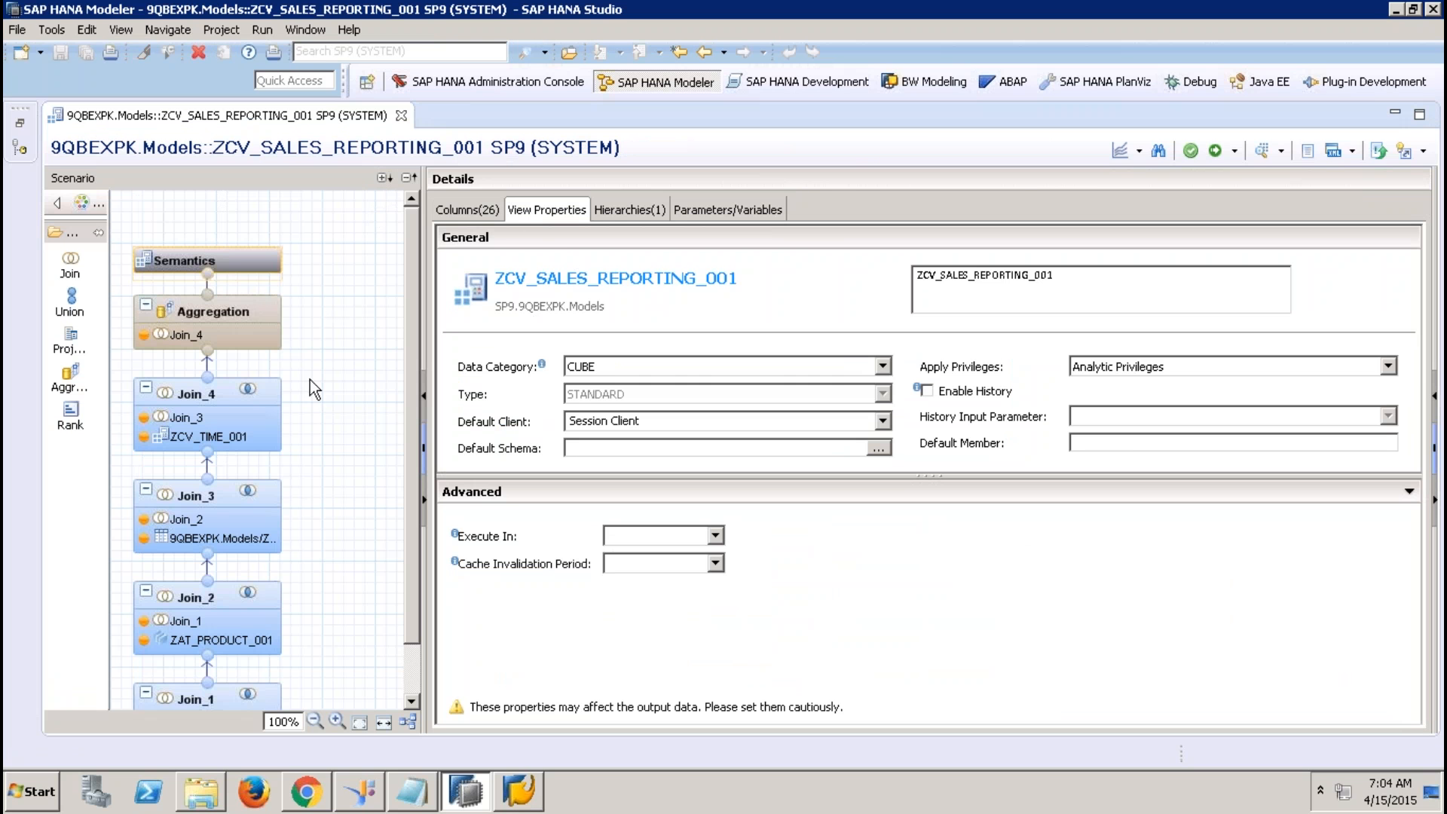
# Step: Examine the inputs and join conditions of Join_1 through Join_4, and the output columns defined in the Semantics node
pyautogui.scroll(-2, 407, 446)
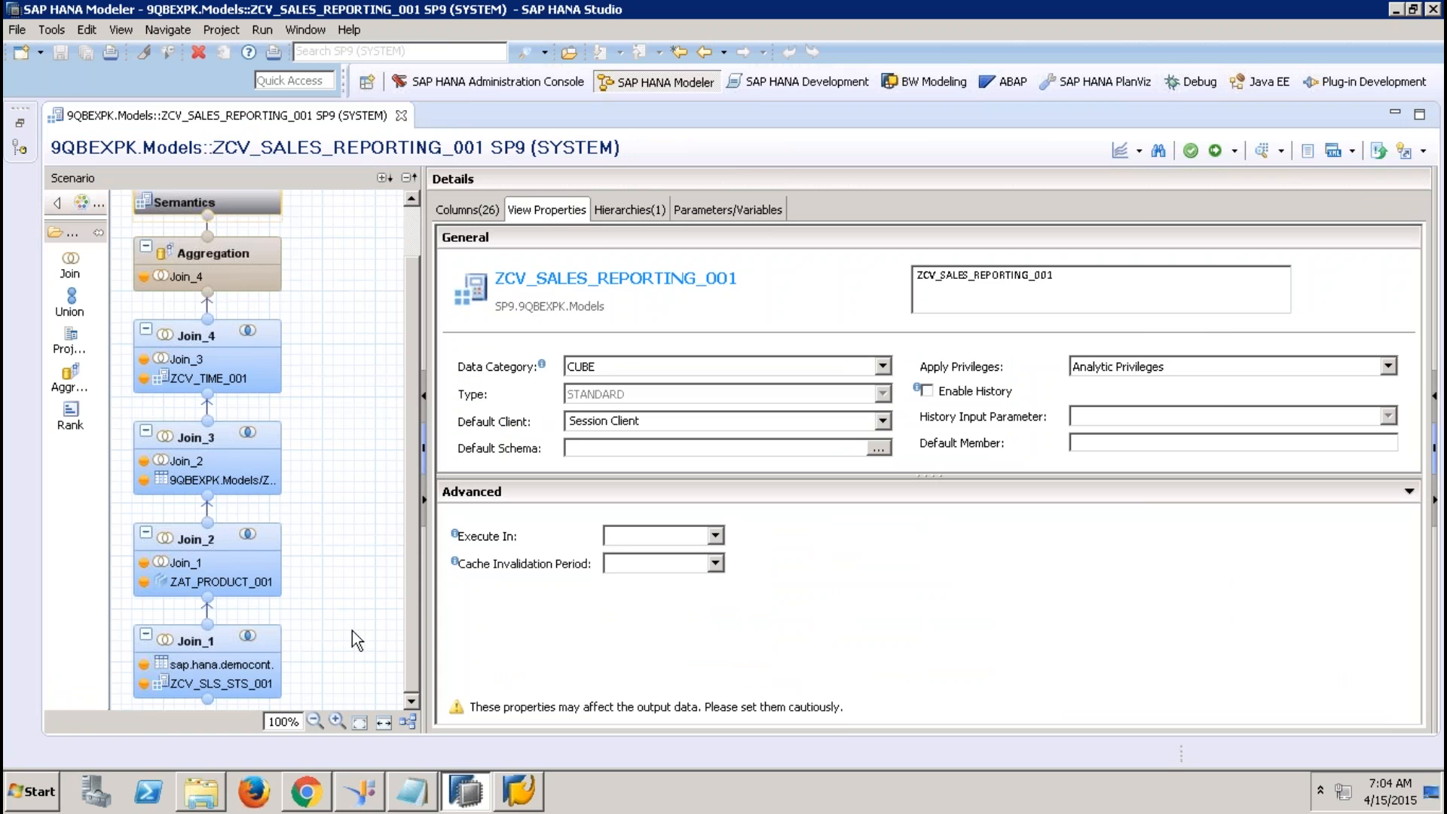
pyautogui.click(259, 645)
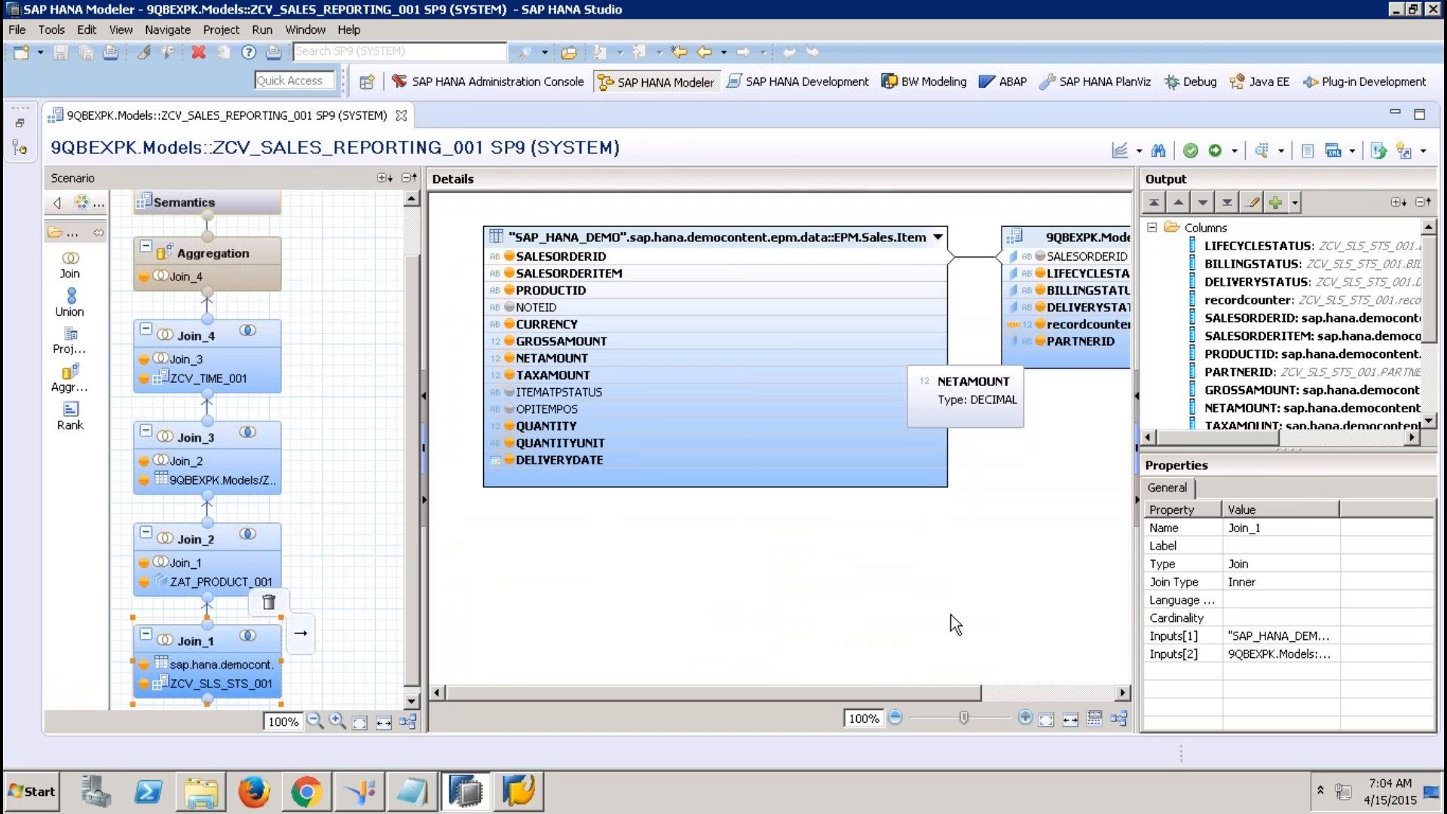
pyautogui.click(1040, 692)
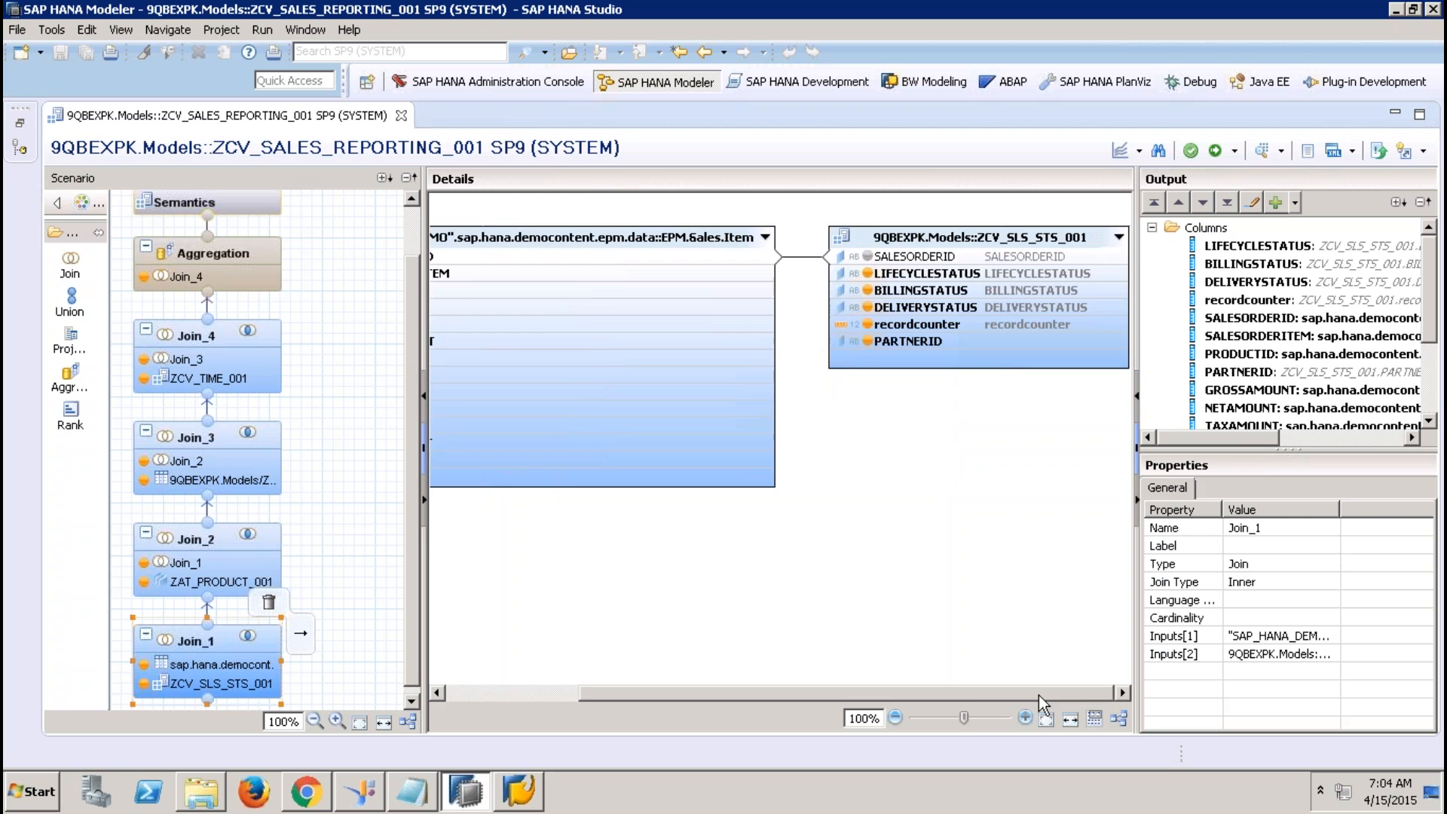
pyautogui.click(245, 550)
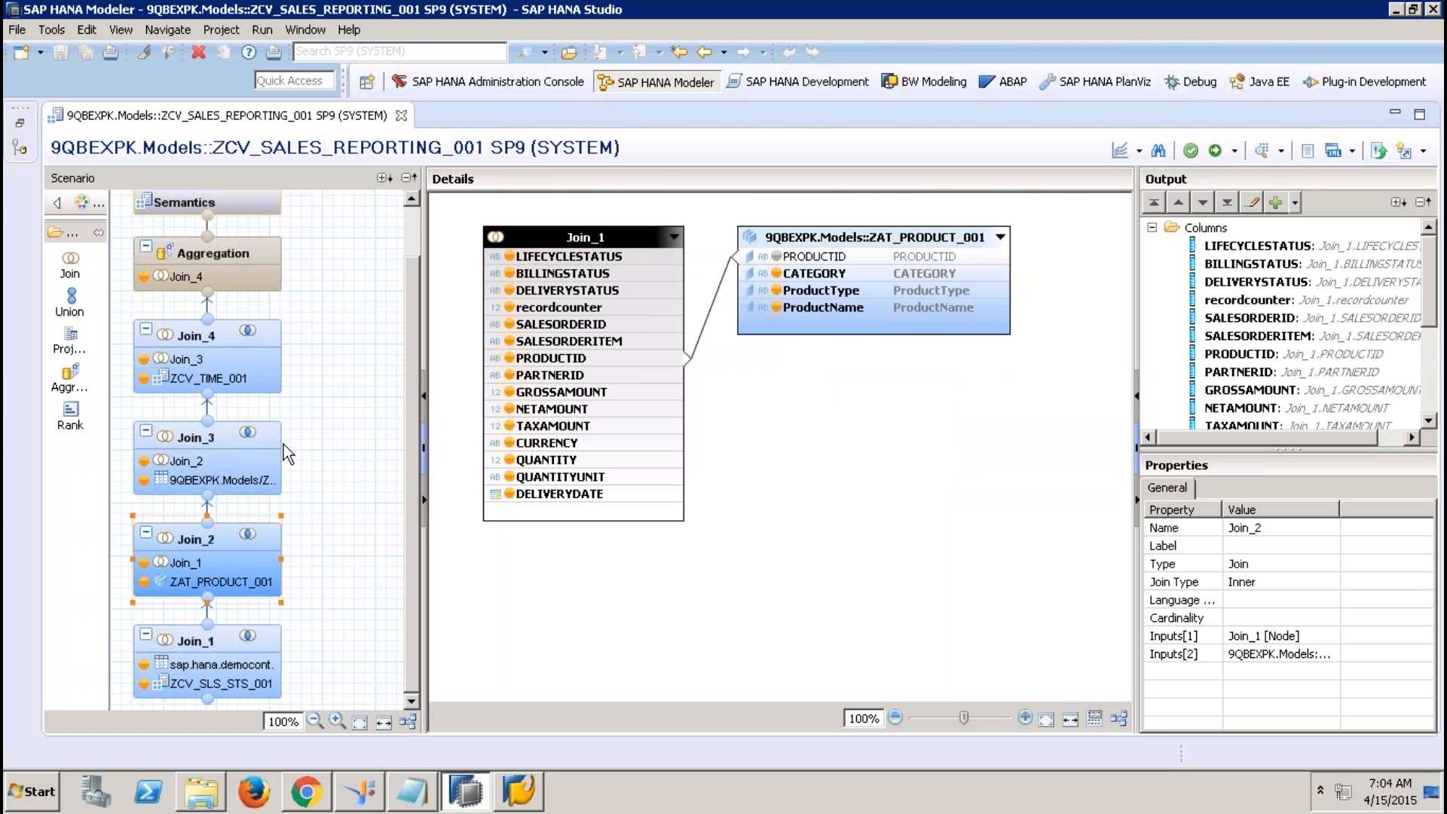
pyautogui.click(245, 447)
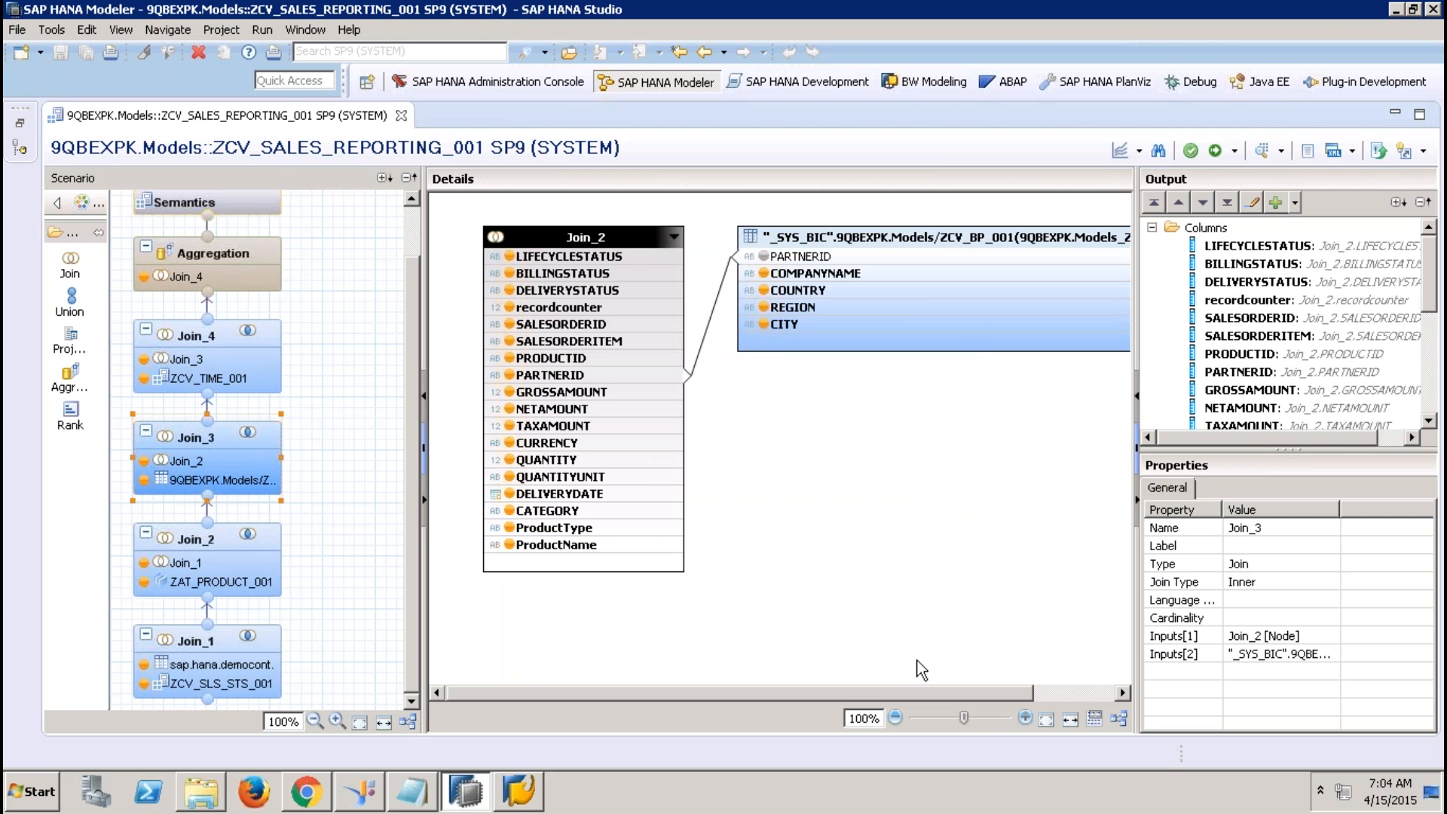
pyautogui.click(217, 356)
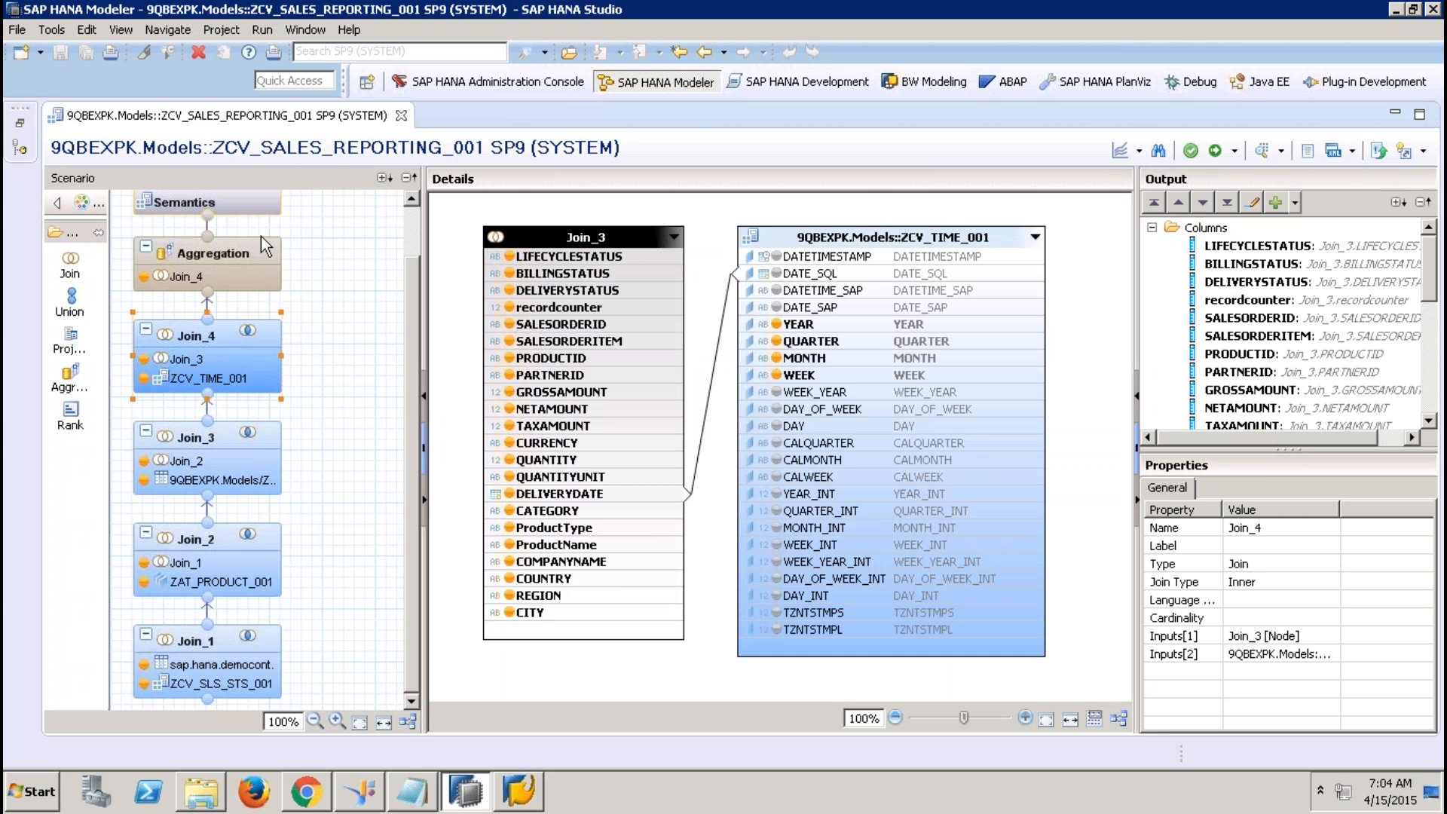
pyautogui.click(237, 243)
pyautogui.click(251, 206)
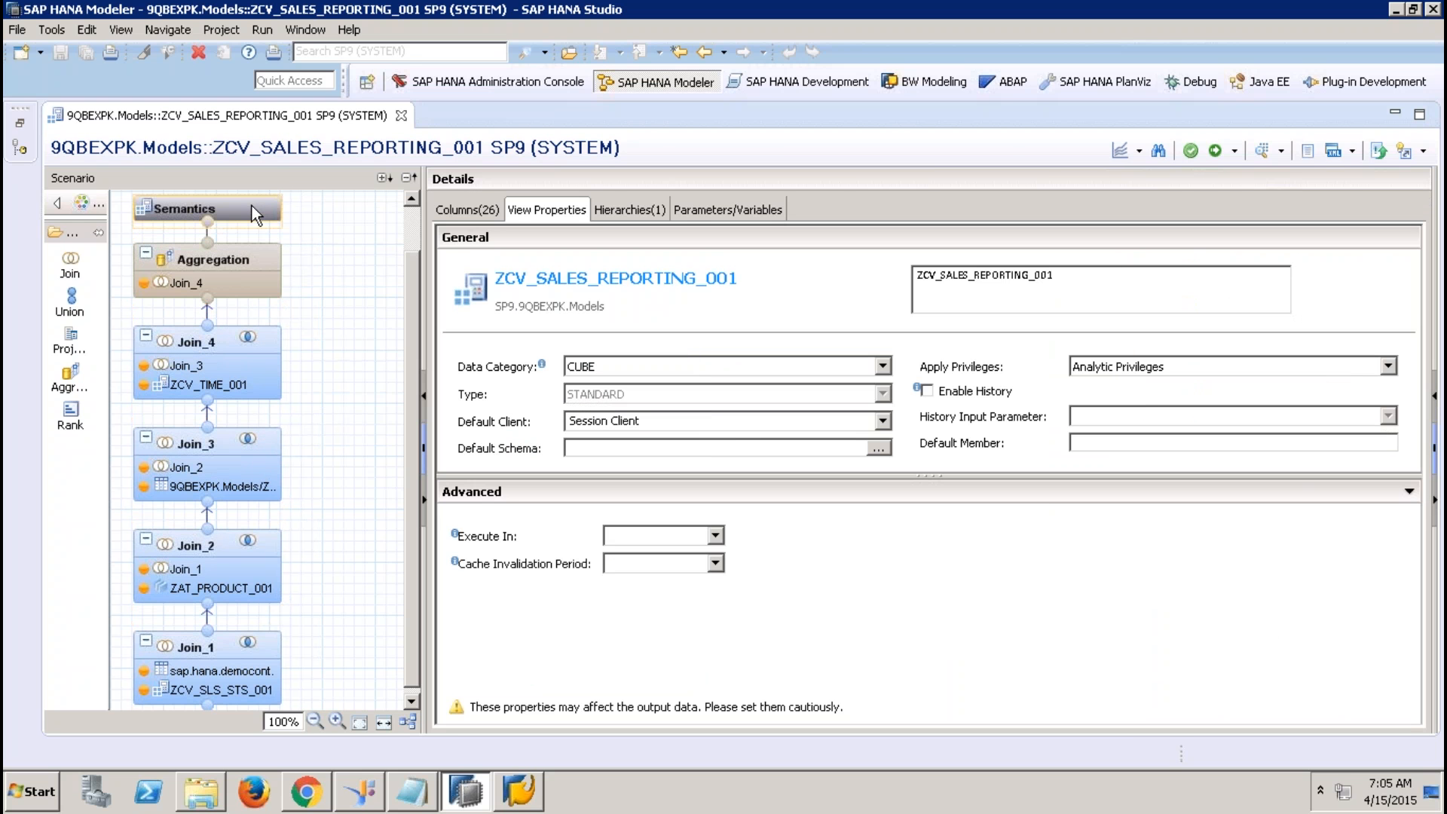
pyautogui.click(492, 213)
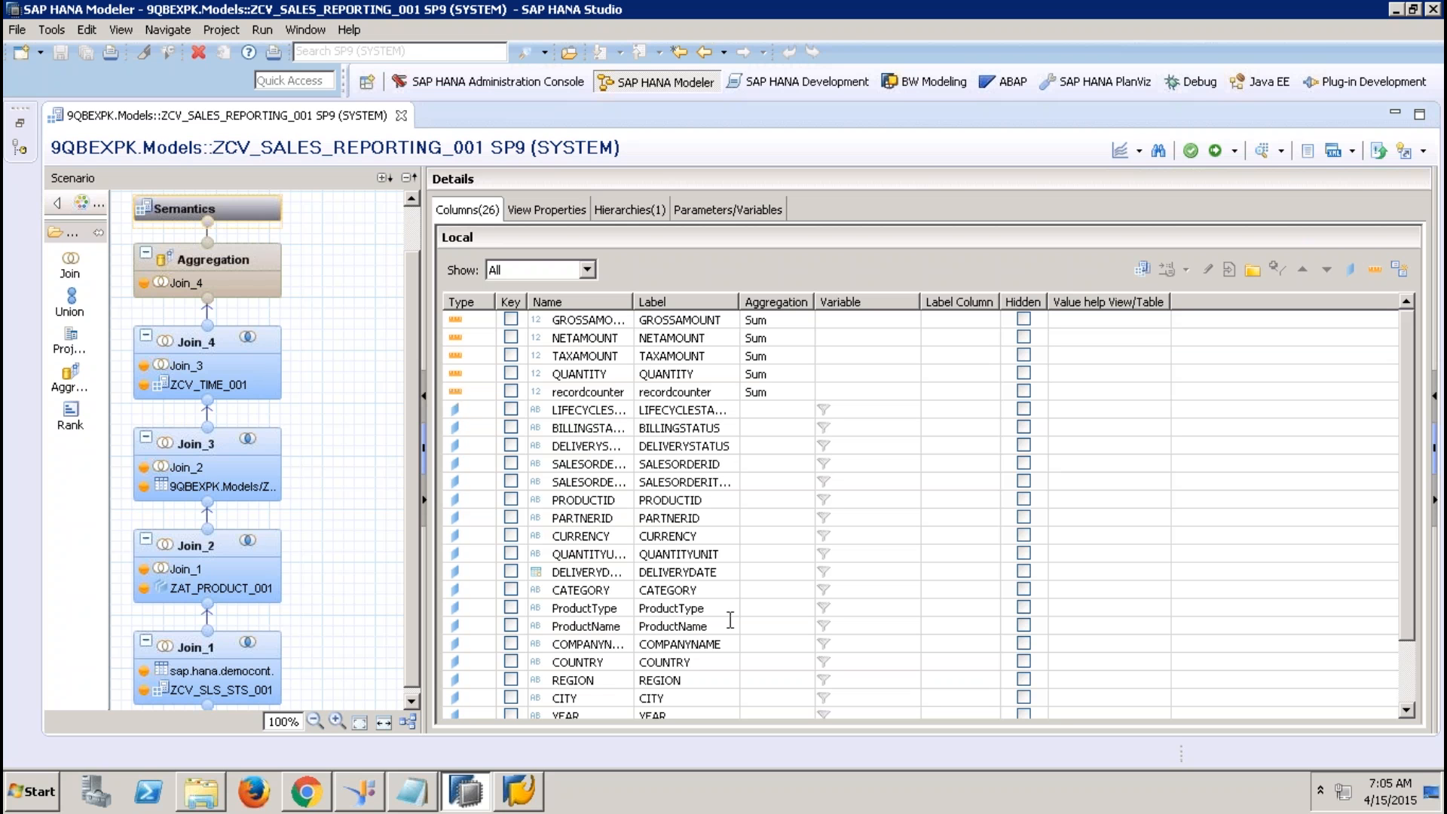
pyautogui.click(722, 644)
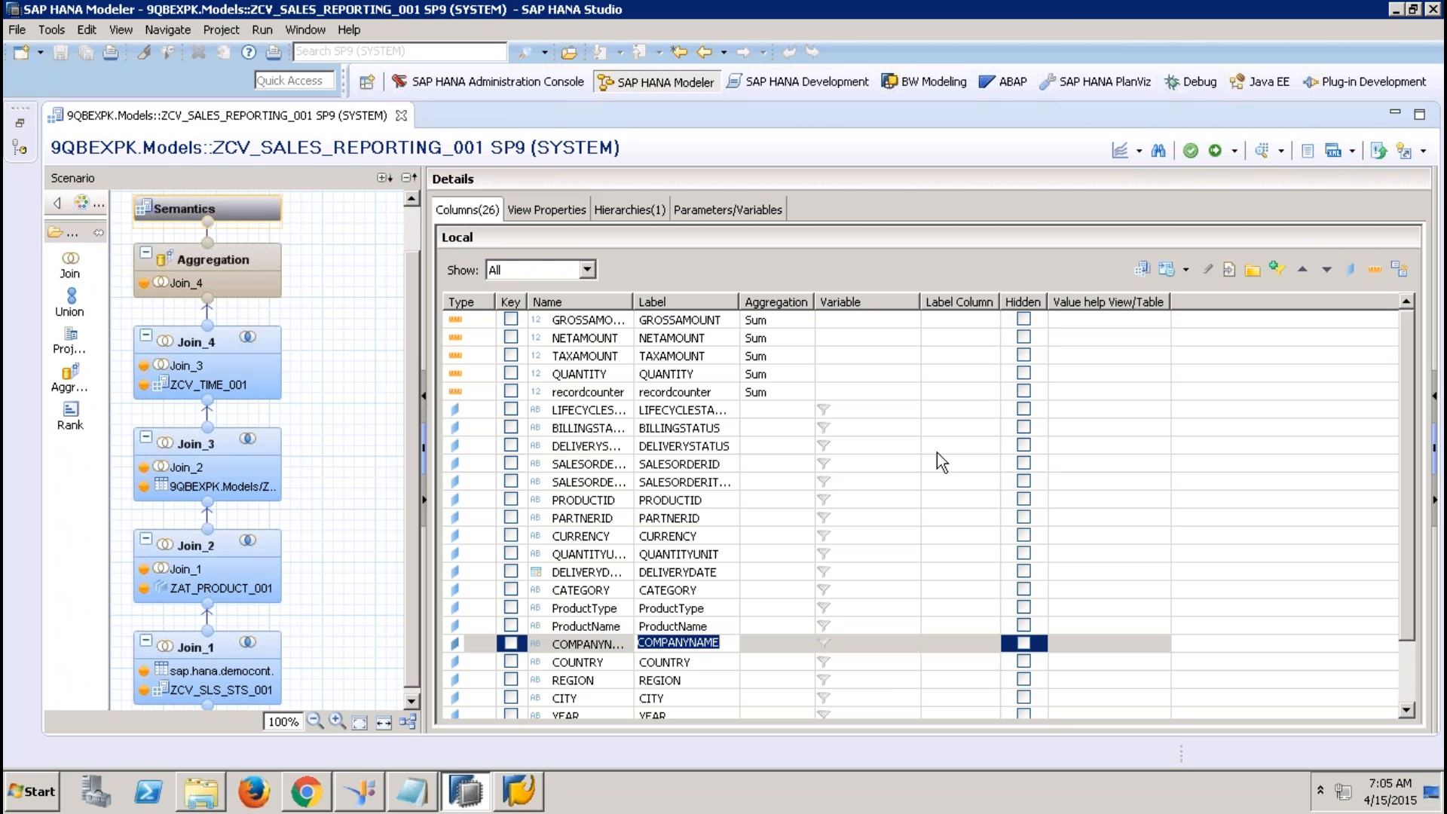
# Step: Start debugging the view and reduce the debug query's SELECT list to SUM("GROSSAMOUNT") and "COMPANYNAME"
pyautogui.click(1141, 151)
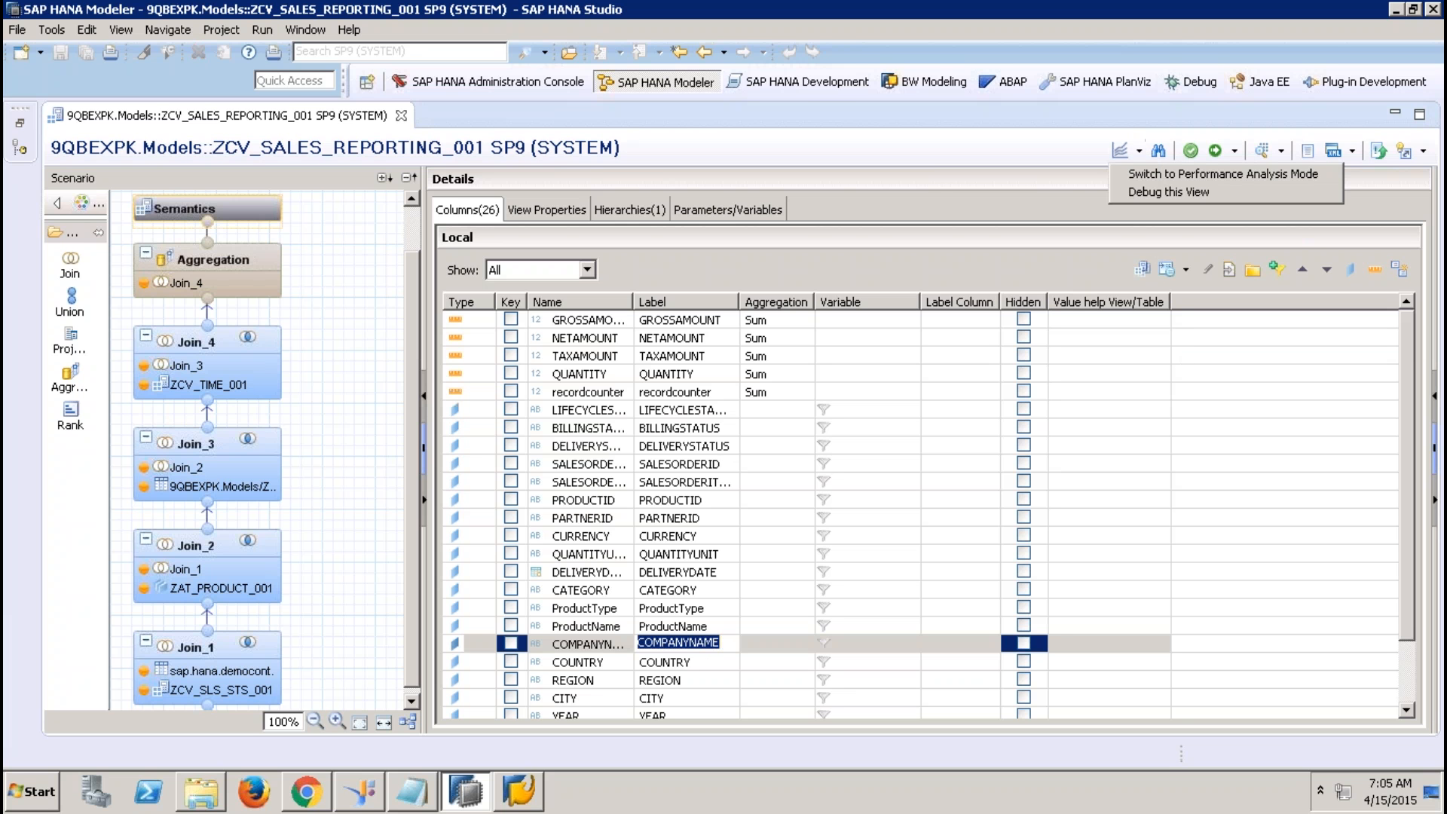
pyautogui.click(1145, 190)
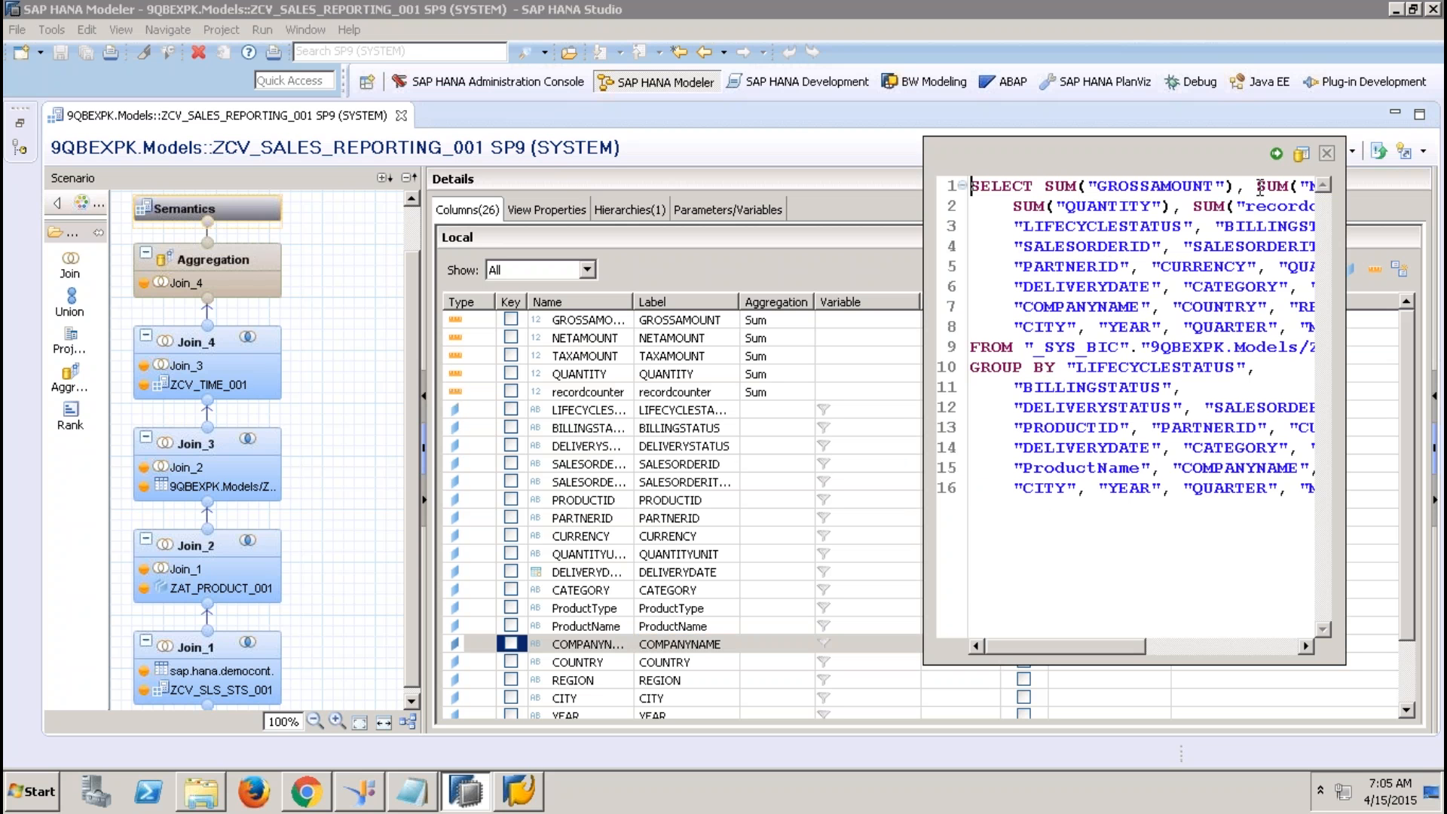
pyautogui.moveTo(1257, 187); pyautogui.dragTo(1346, 282)
pyautogui.press('Delete')
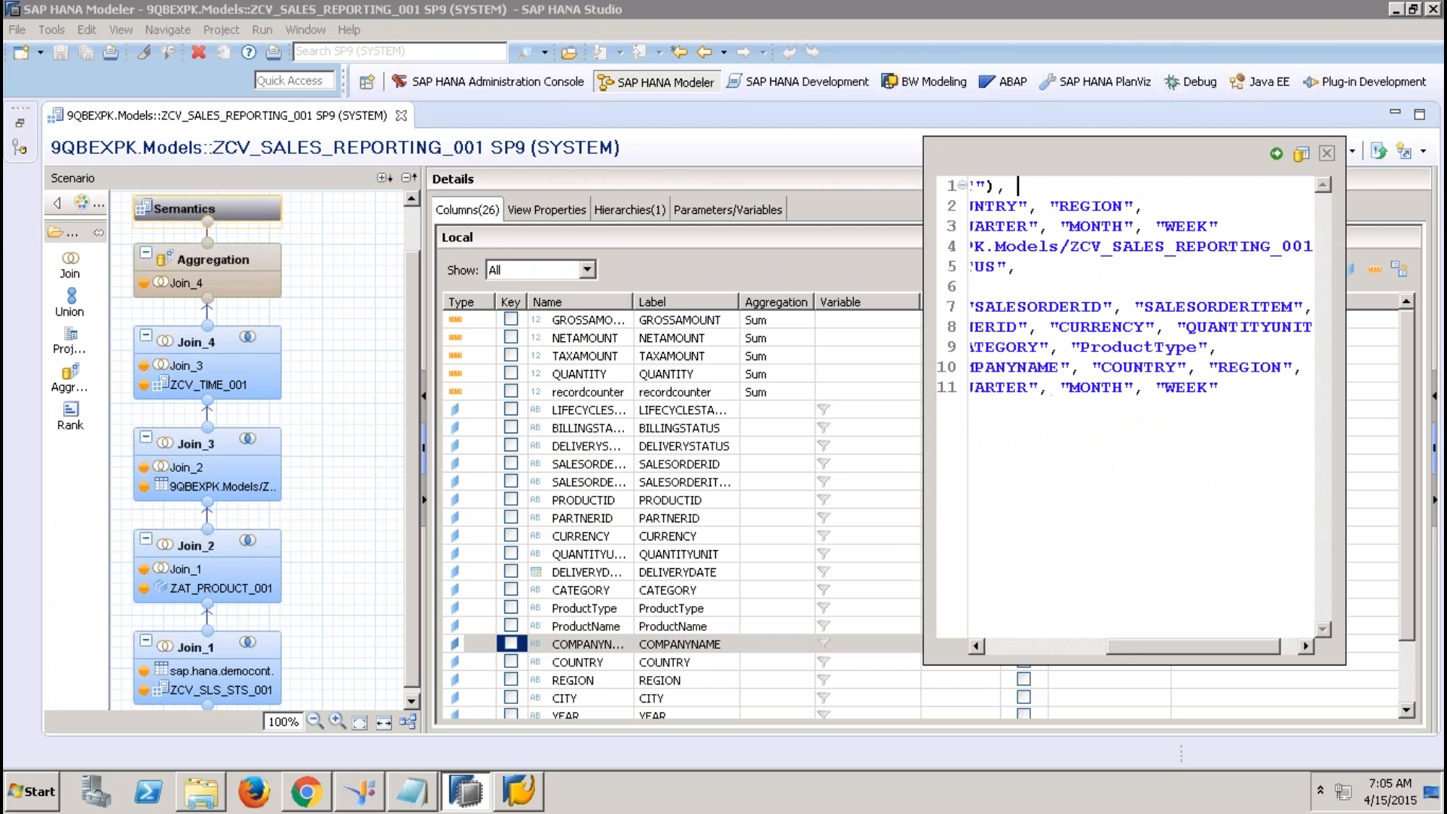
pyautogui.click(1011, 645)
pyautogui.moveTo(1174, 205); pyautogui.dragTo(1365, 218)
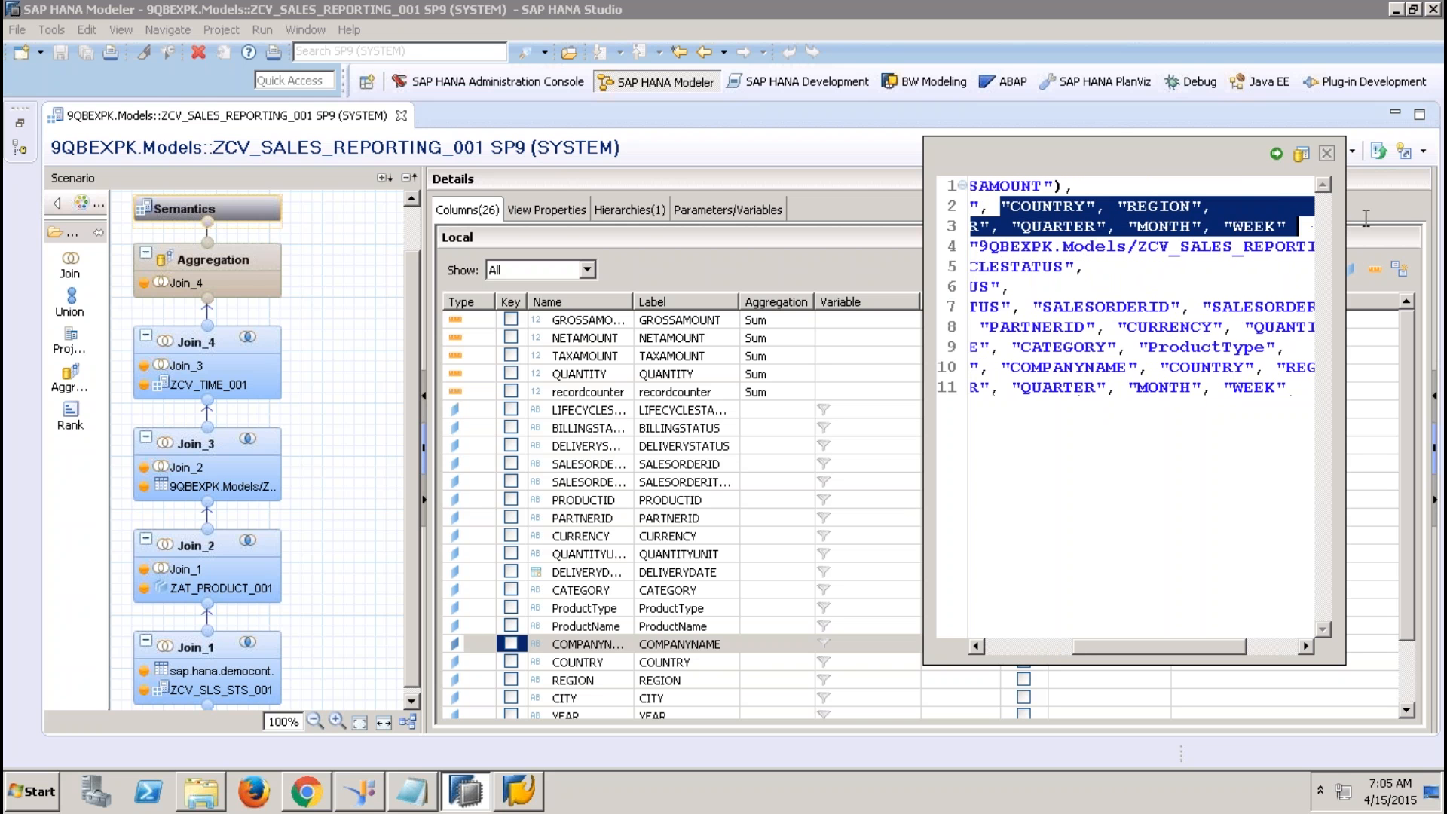
pyautogui.press('Delete')
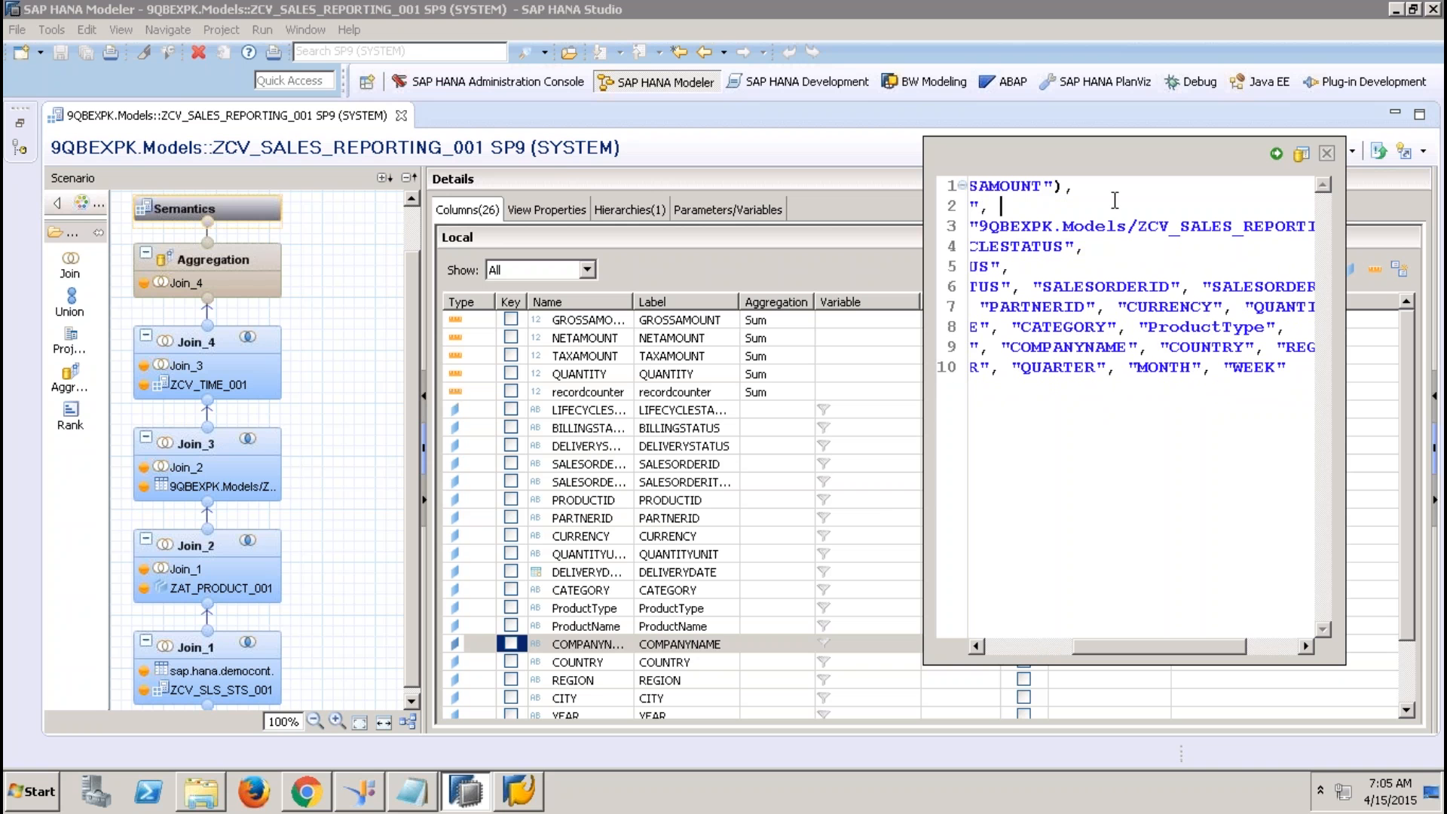
pyautogui.press('BackSpace')
pyautogui.press('BackSpace')
pyautogui.click(1010, 645)
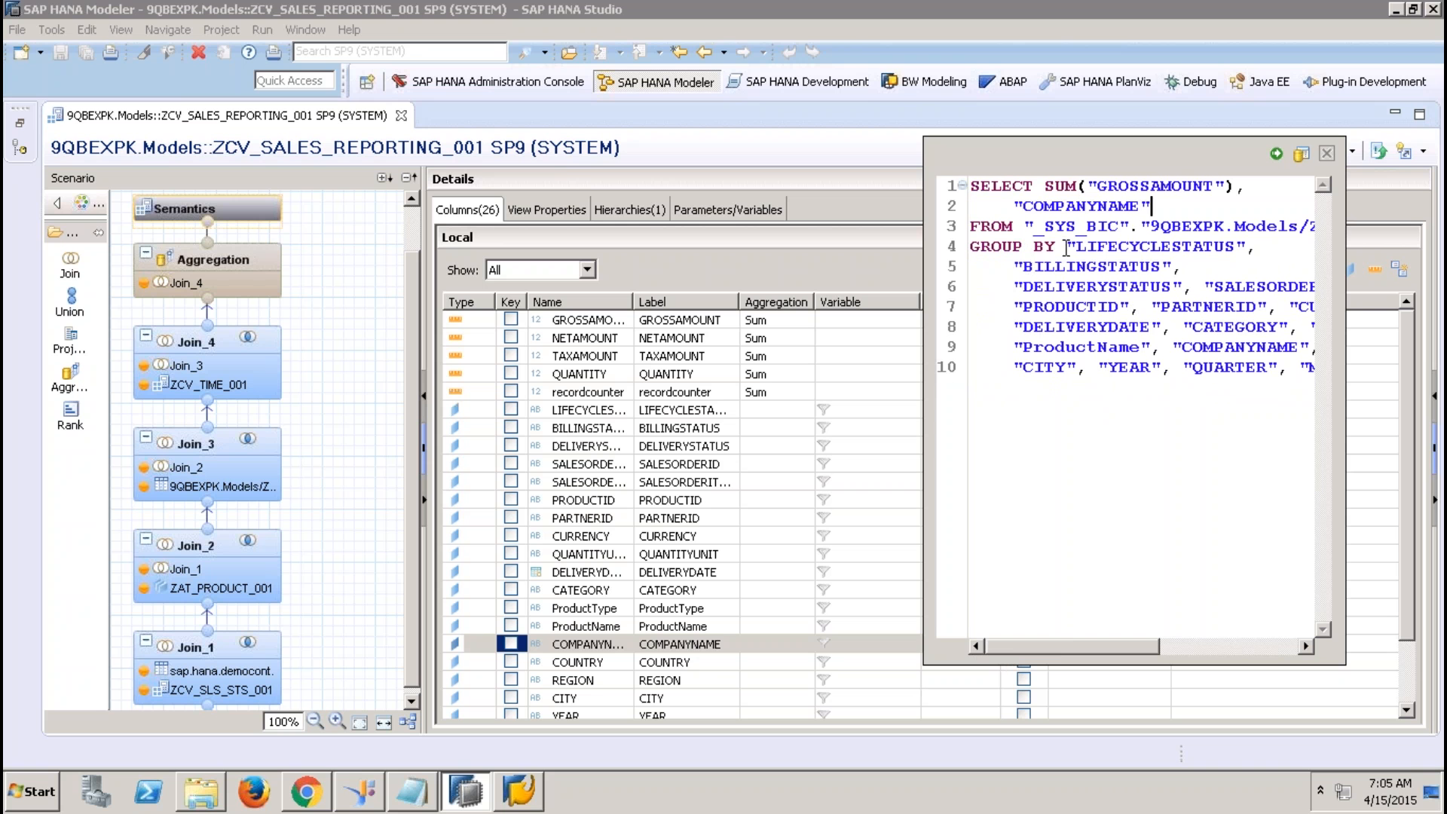
# Step: Remove every column except "COMPANYNAME" from the GROUP BY clause of the debug query
pyautogui.moveTo(1066, 248); pyautogui.dragTo(1166, 342)
pyautogui.press('Delete')
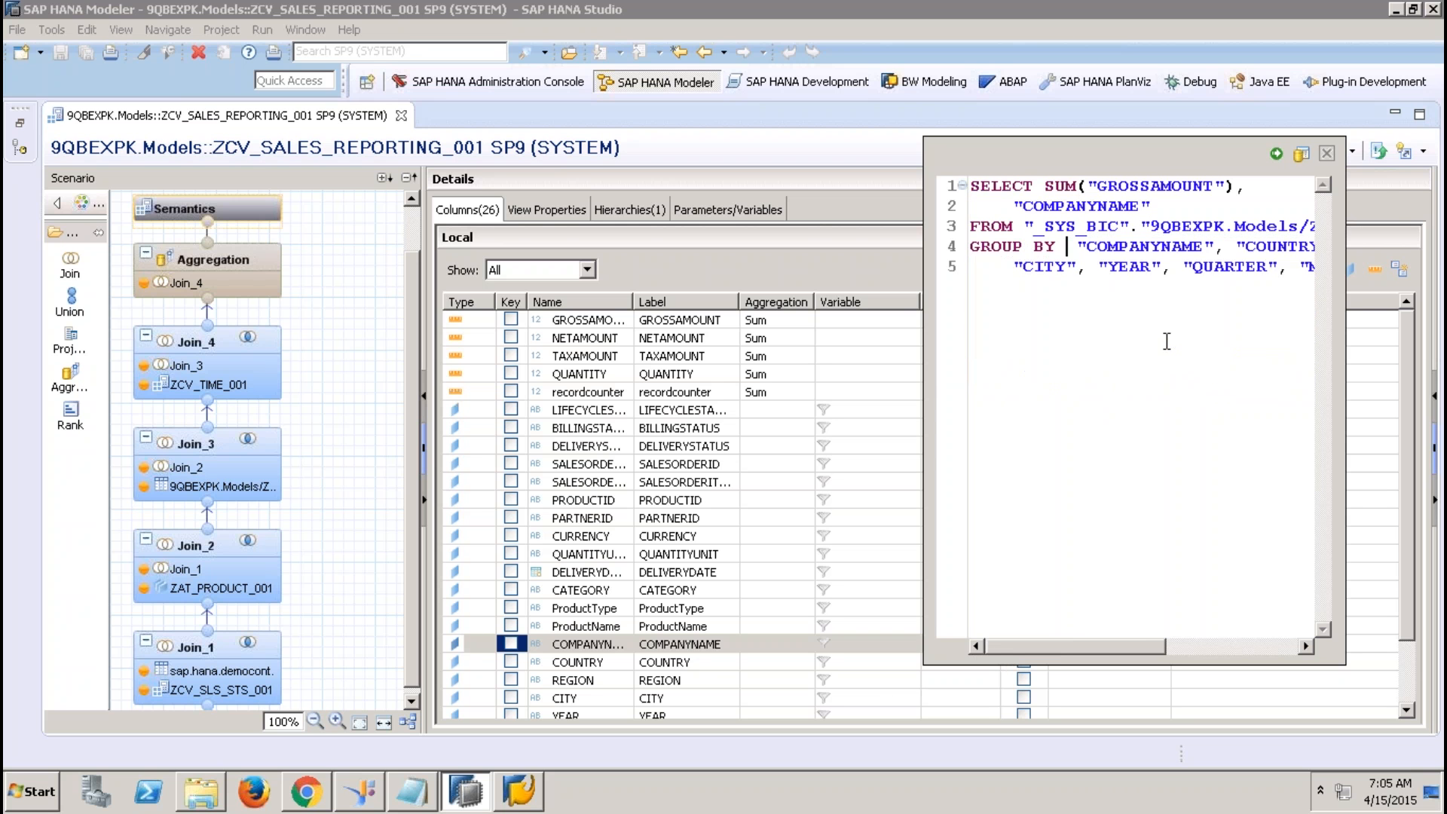
pyautogui.moveTo(1216, 246); pyautogui.dragTo(1400, 271)
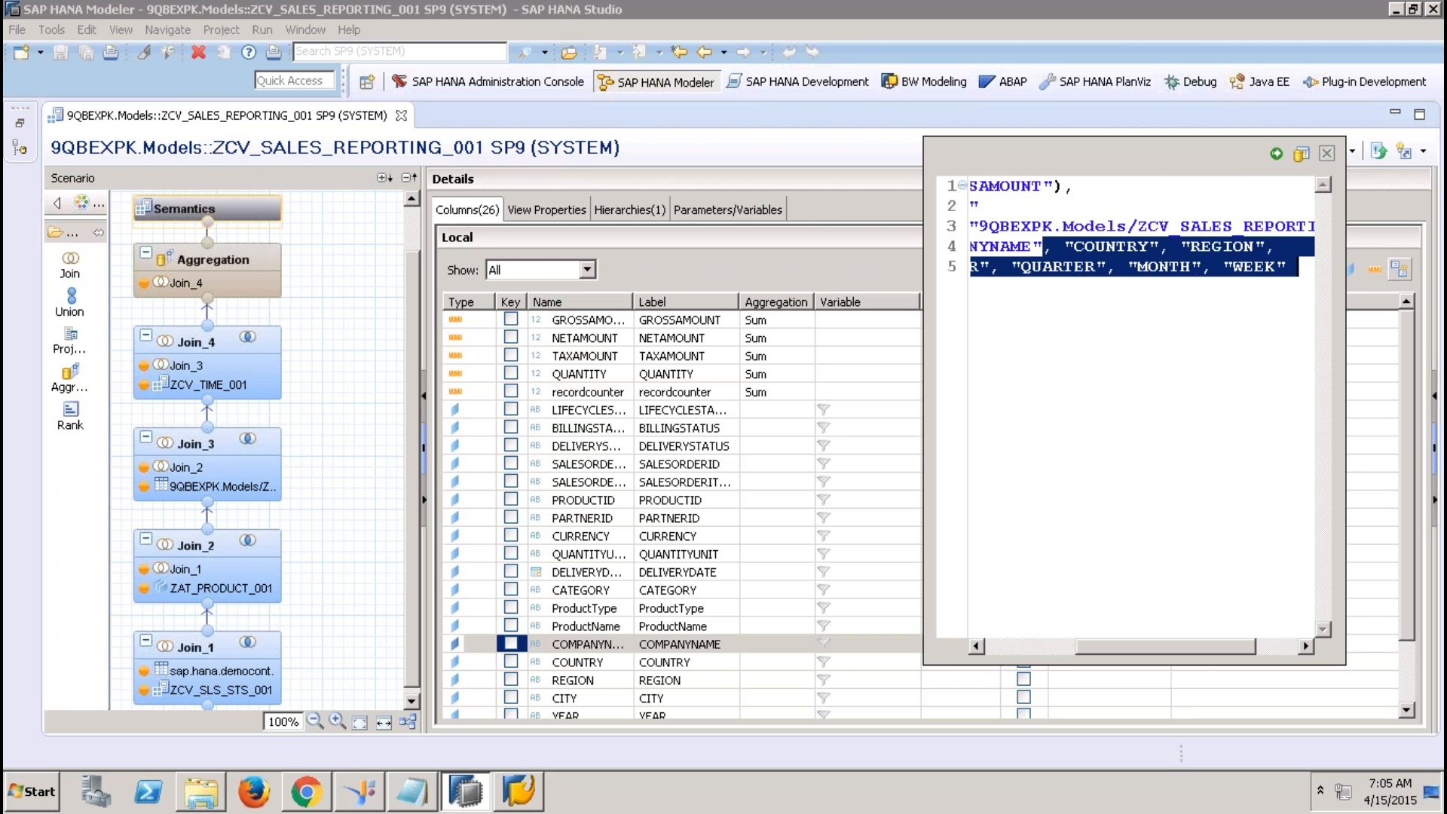
pyautogui.press('Delete')
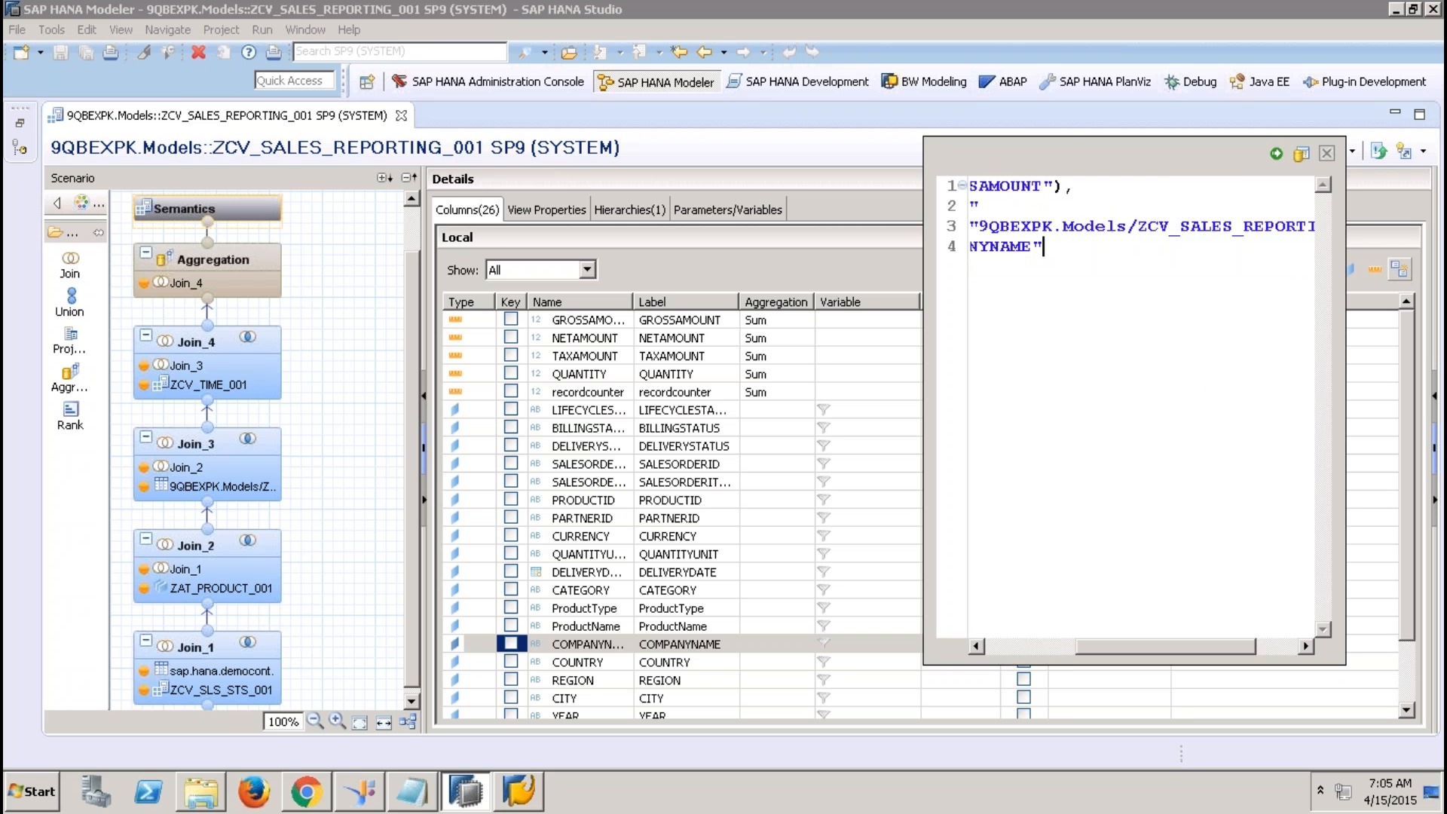
pyautogui.click(1007, 645)
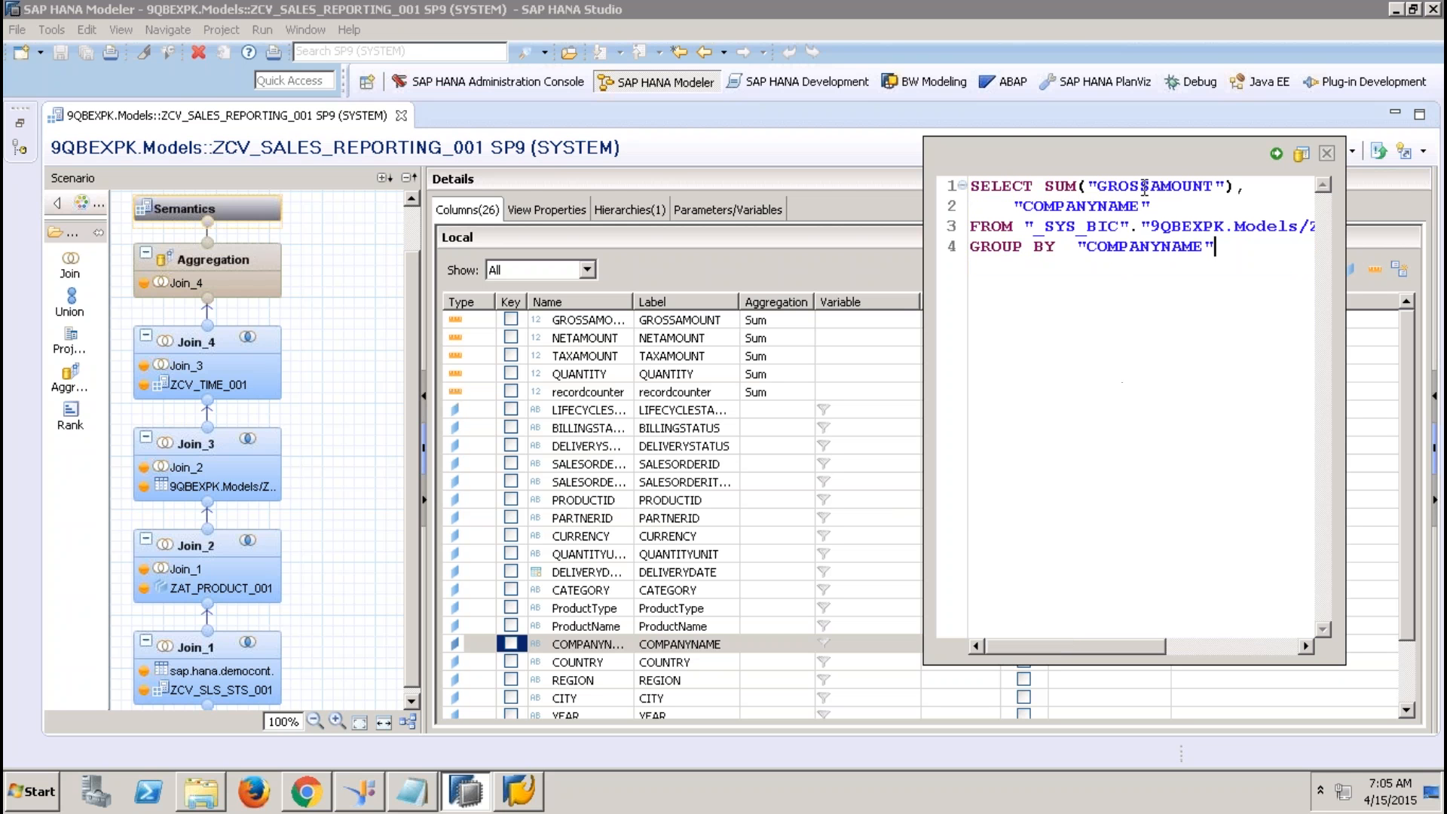
# Step: Execute the shortened debug query and bring the debug session of ZCV_SALES_REPORTING_001 to the front
pyautogui.click(1118, 187)
pyautogui.click(1089, 207)
pyautogui.click(1276, 156)
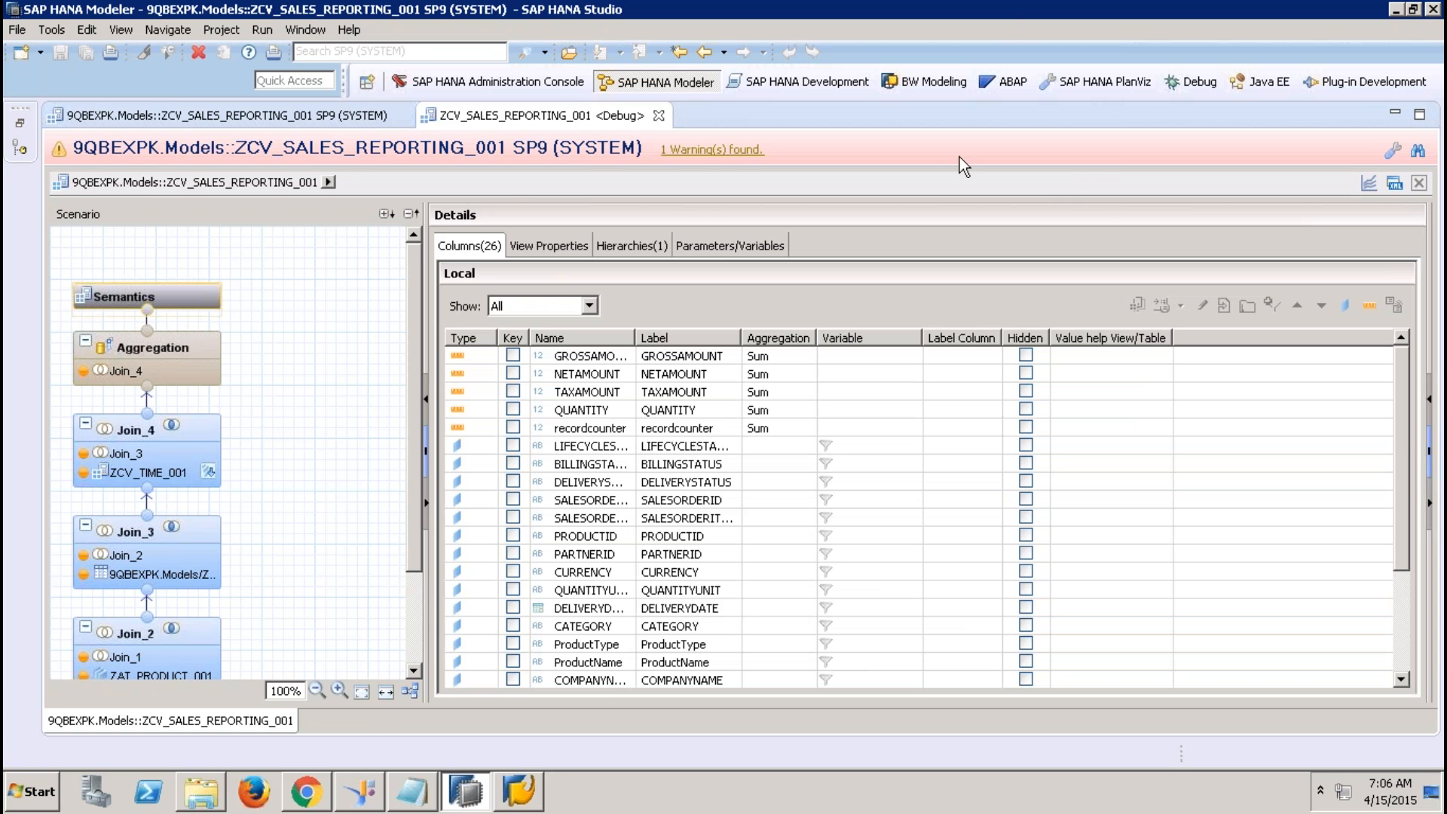
pyautogui.click(331, 110)
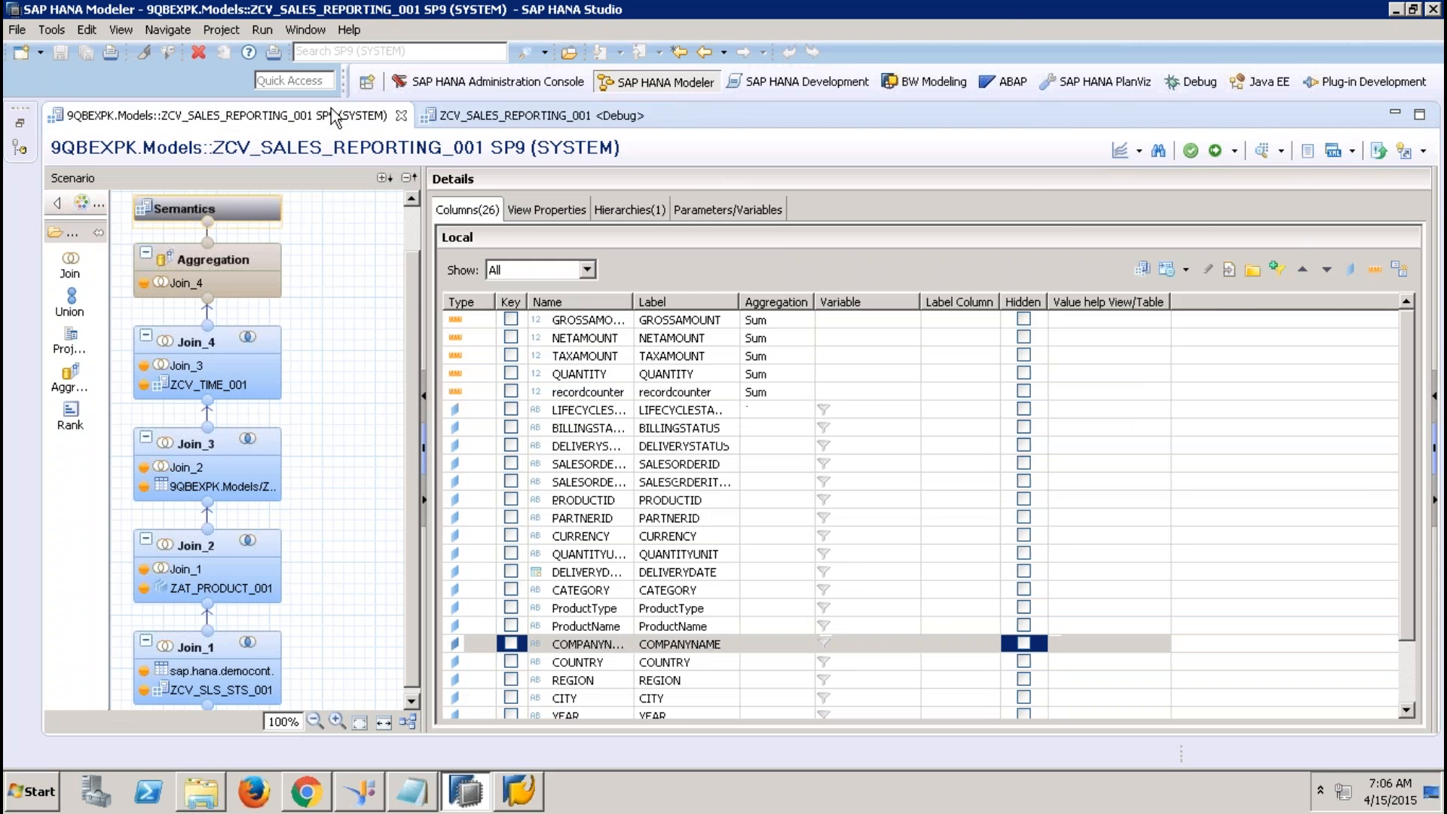
pyautogui.click(471, 120)
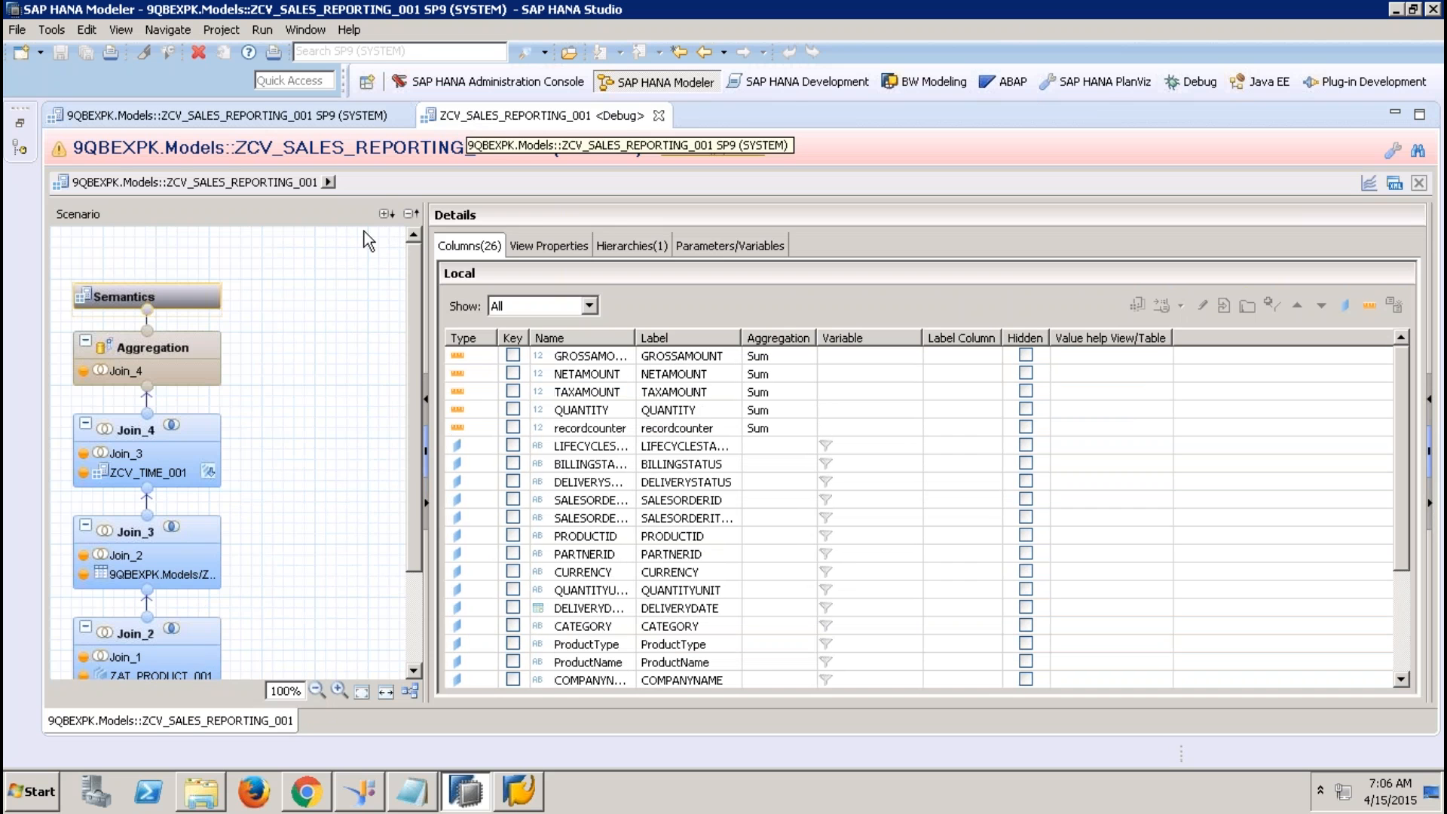
# Step: Review the intermediate queries of the Join_1, Join_3 and Join_4 nodes in the debug session, enlarging the Join_1 query area
pyautogui.click(411, 625)
pyautogui.click(195, 618)
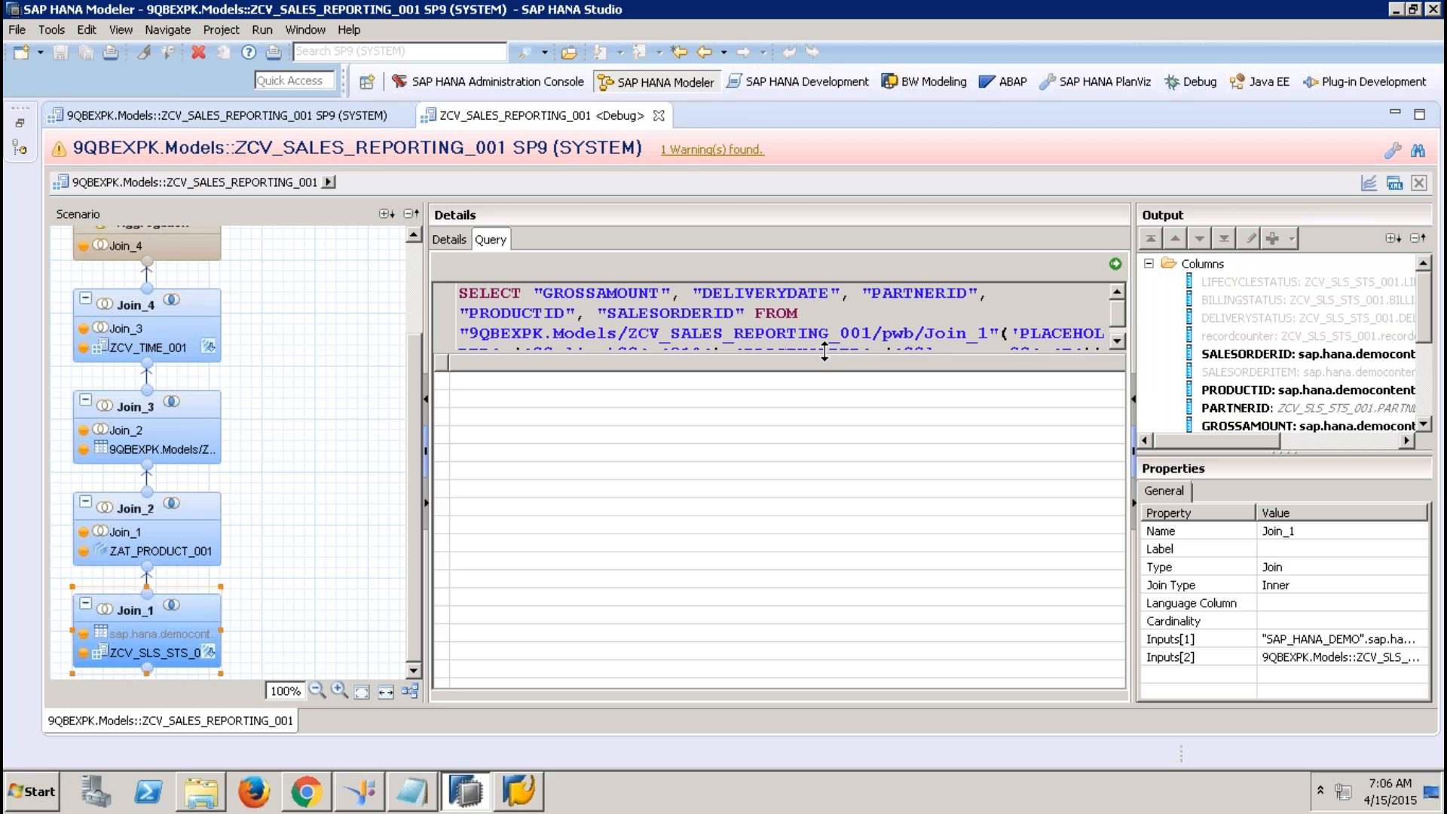
pyautogui.moveTo(825, 351); pyautogui.dragTo(825, 389)
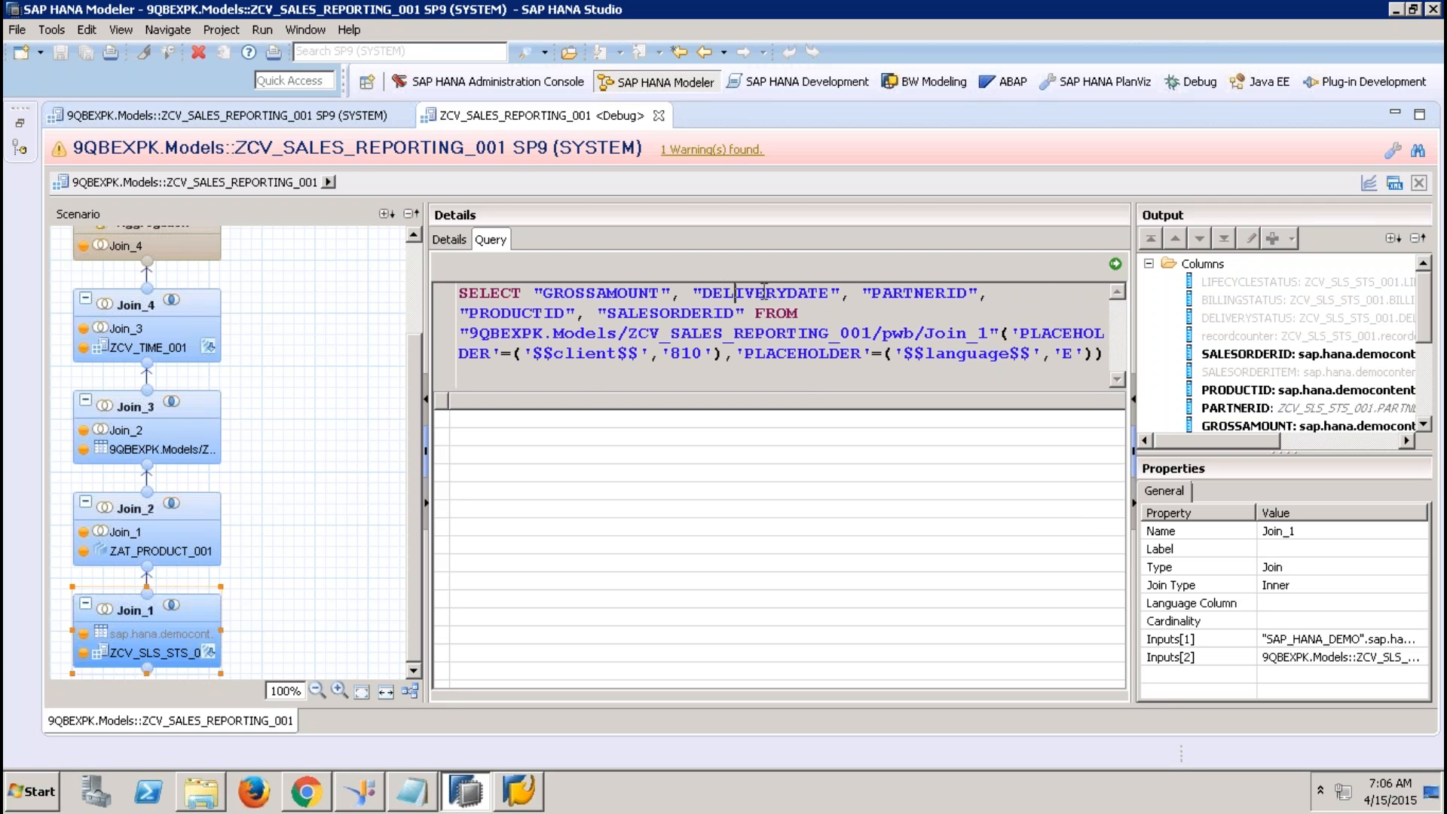
pyautogui.click(503, 333)
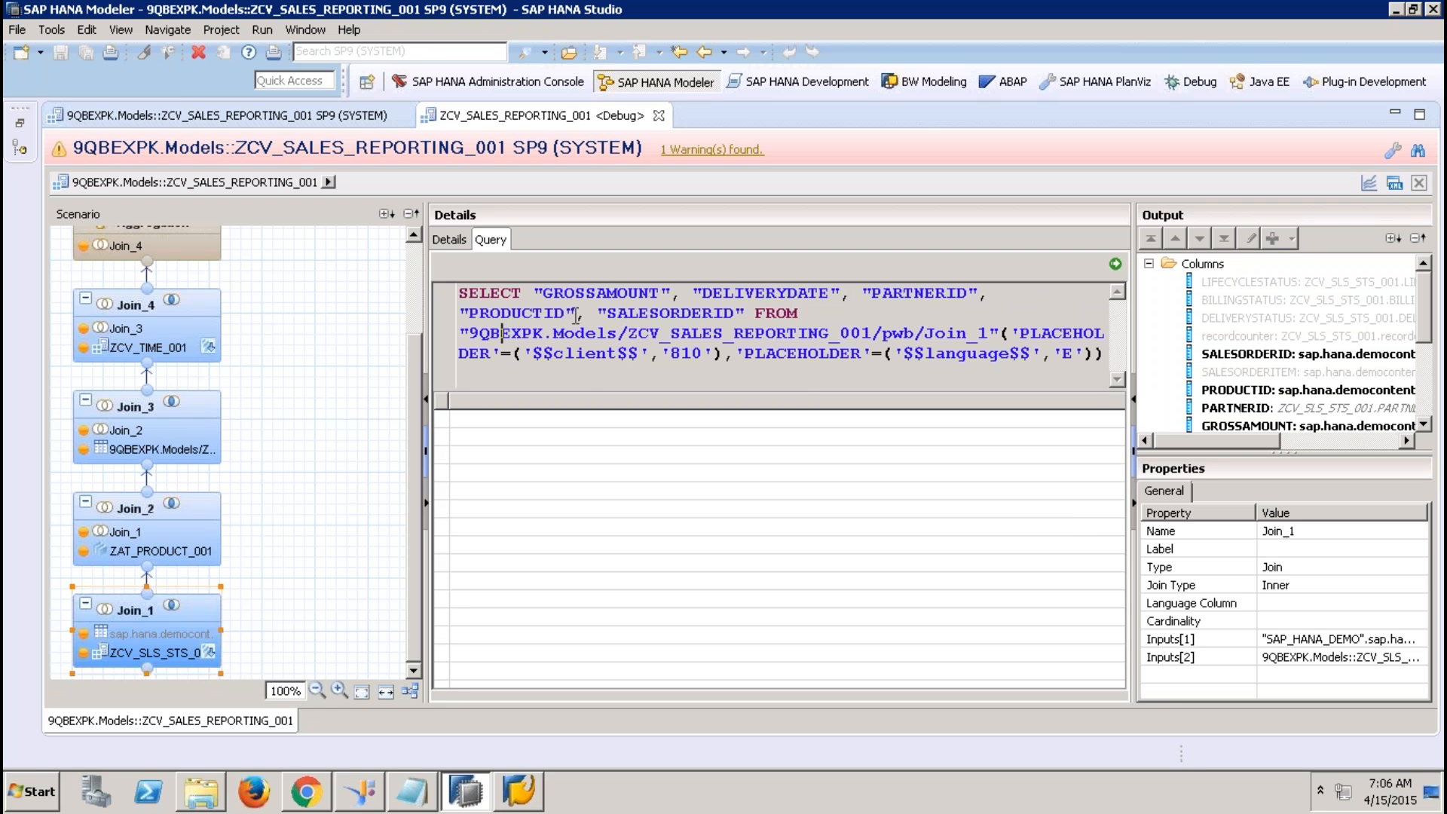
pyautogui.click(671, 312)
pyautogui.click(193, 405)
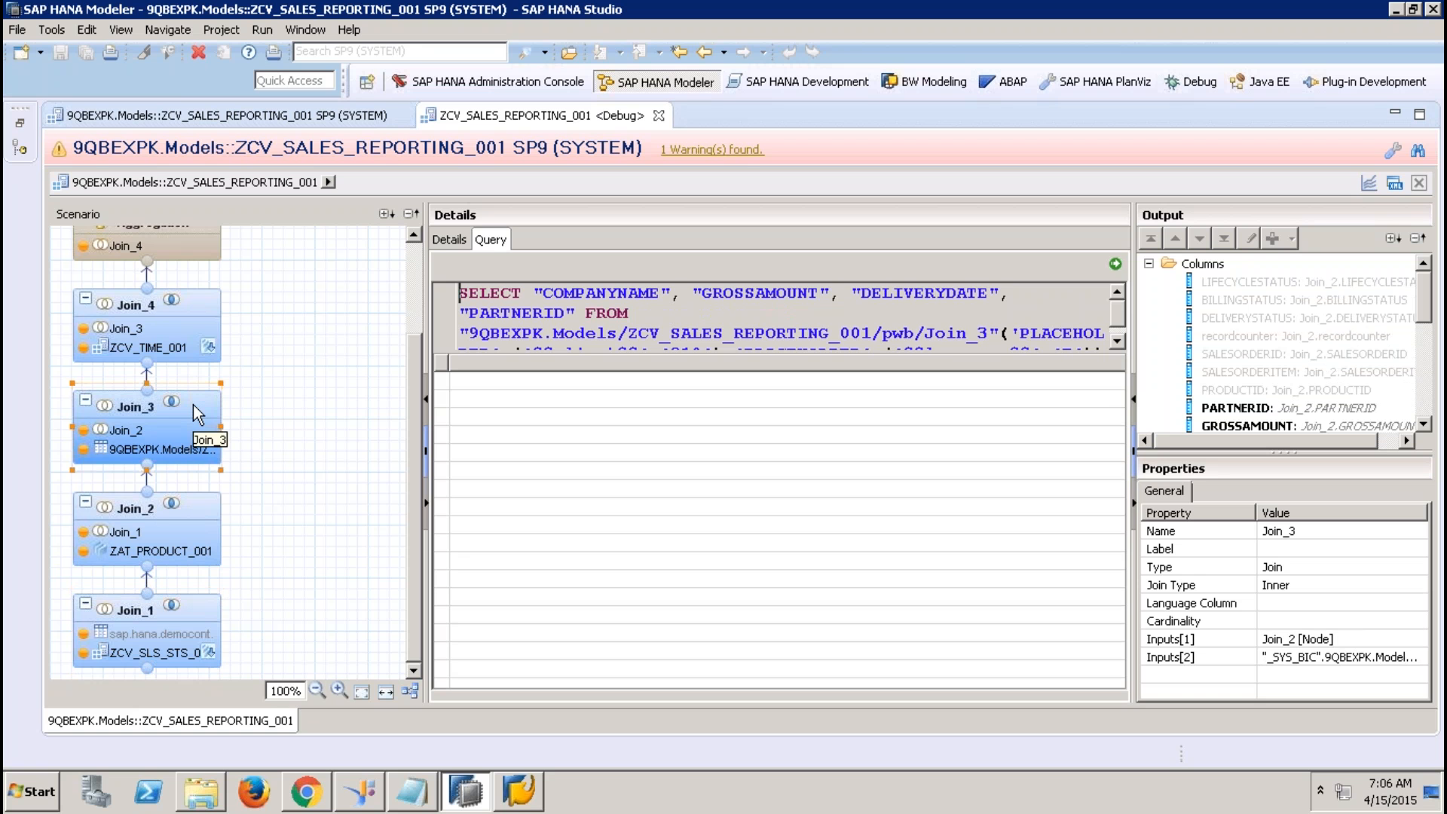
pyautogui.click(188, 300)
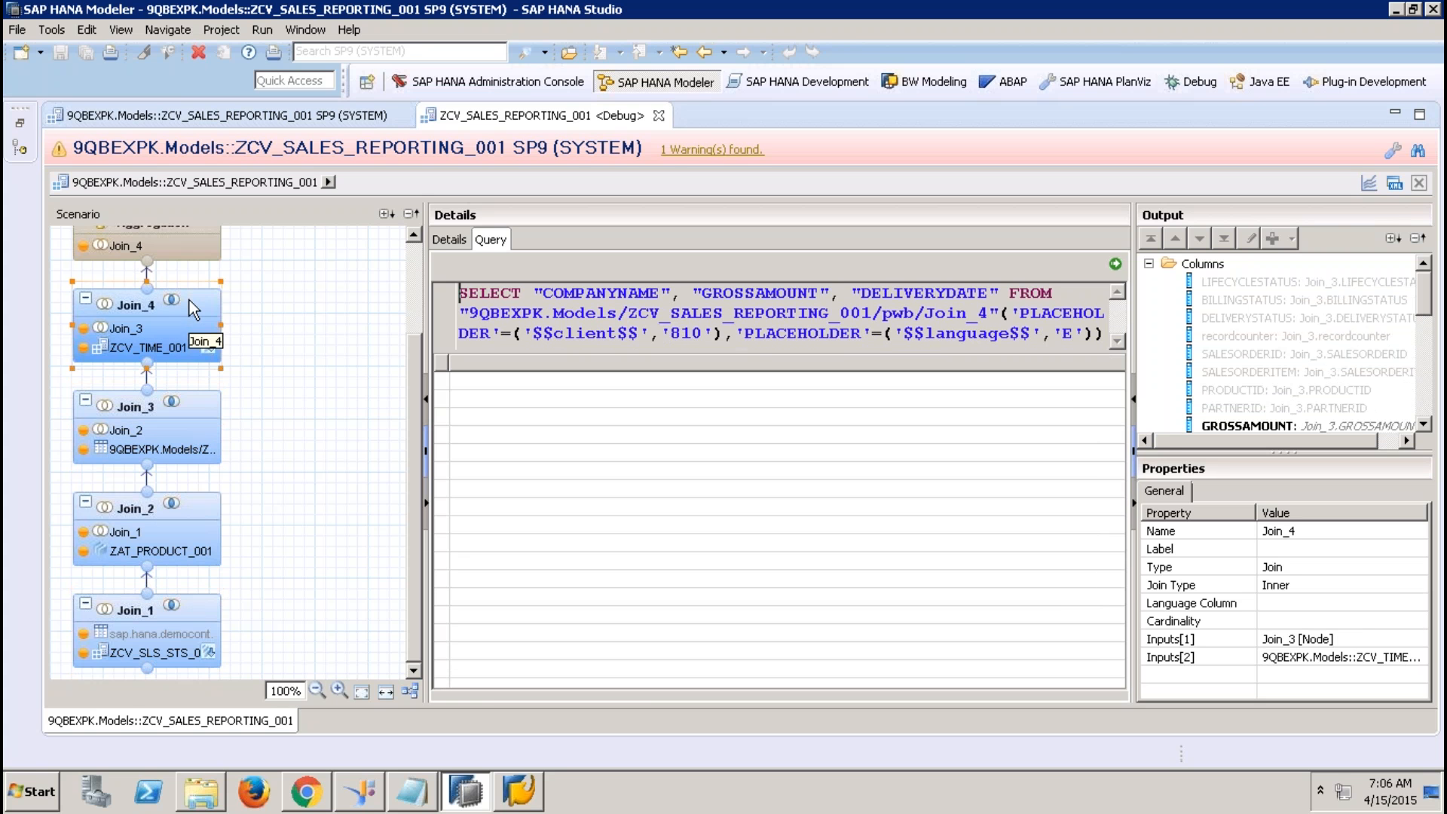
# Step: Execute the intermediate queries of Join_1, Join_2, Join_3 and Join_4 in the debug session and review each node's data
pyautogui.click(195, 602)
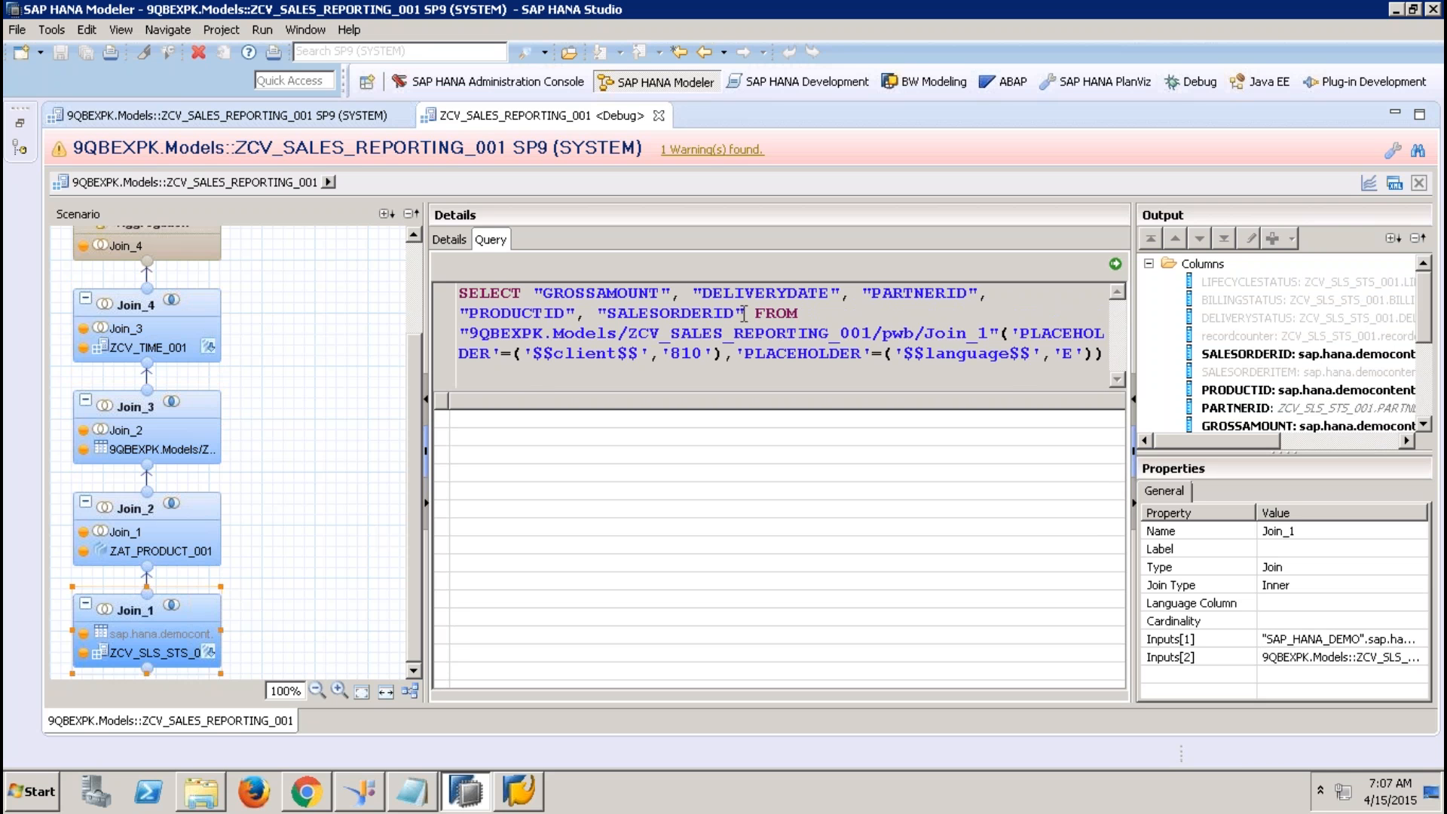
pyautogui.click(1115, 263)
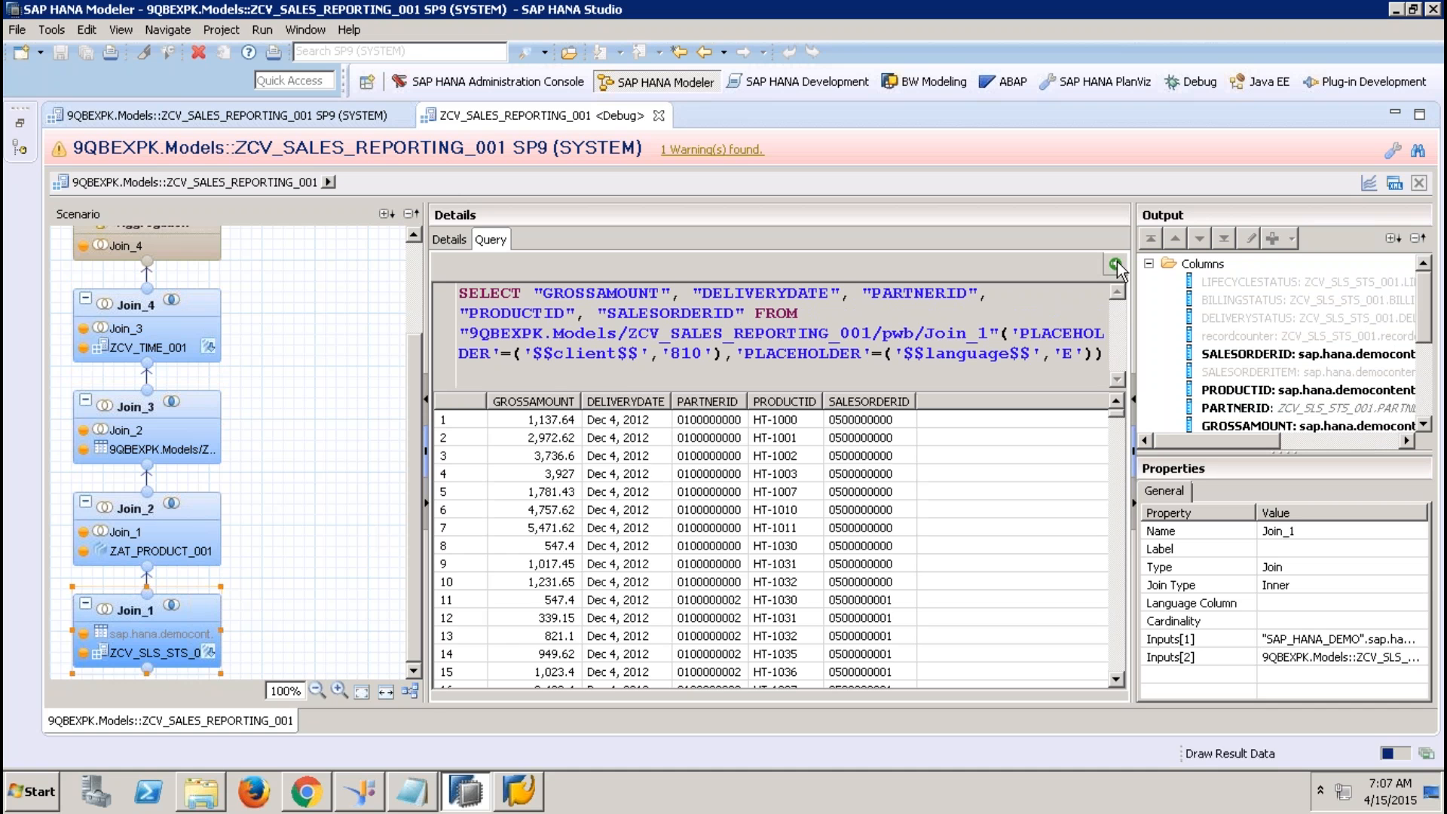
pyautogui.click(182, 507)
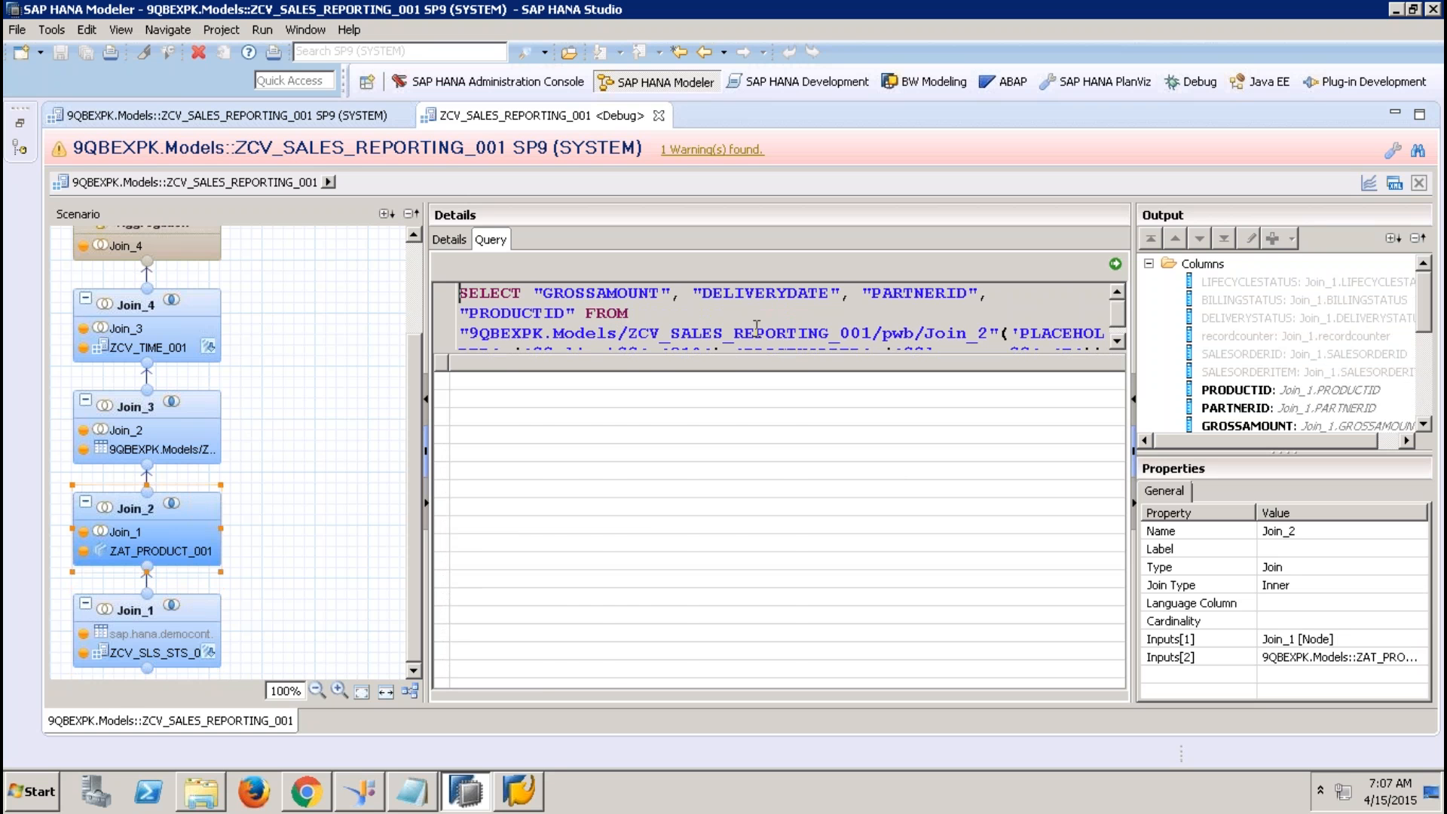
pyautogui.click(1116, 264)
pyautogui.click(163, 409)
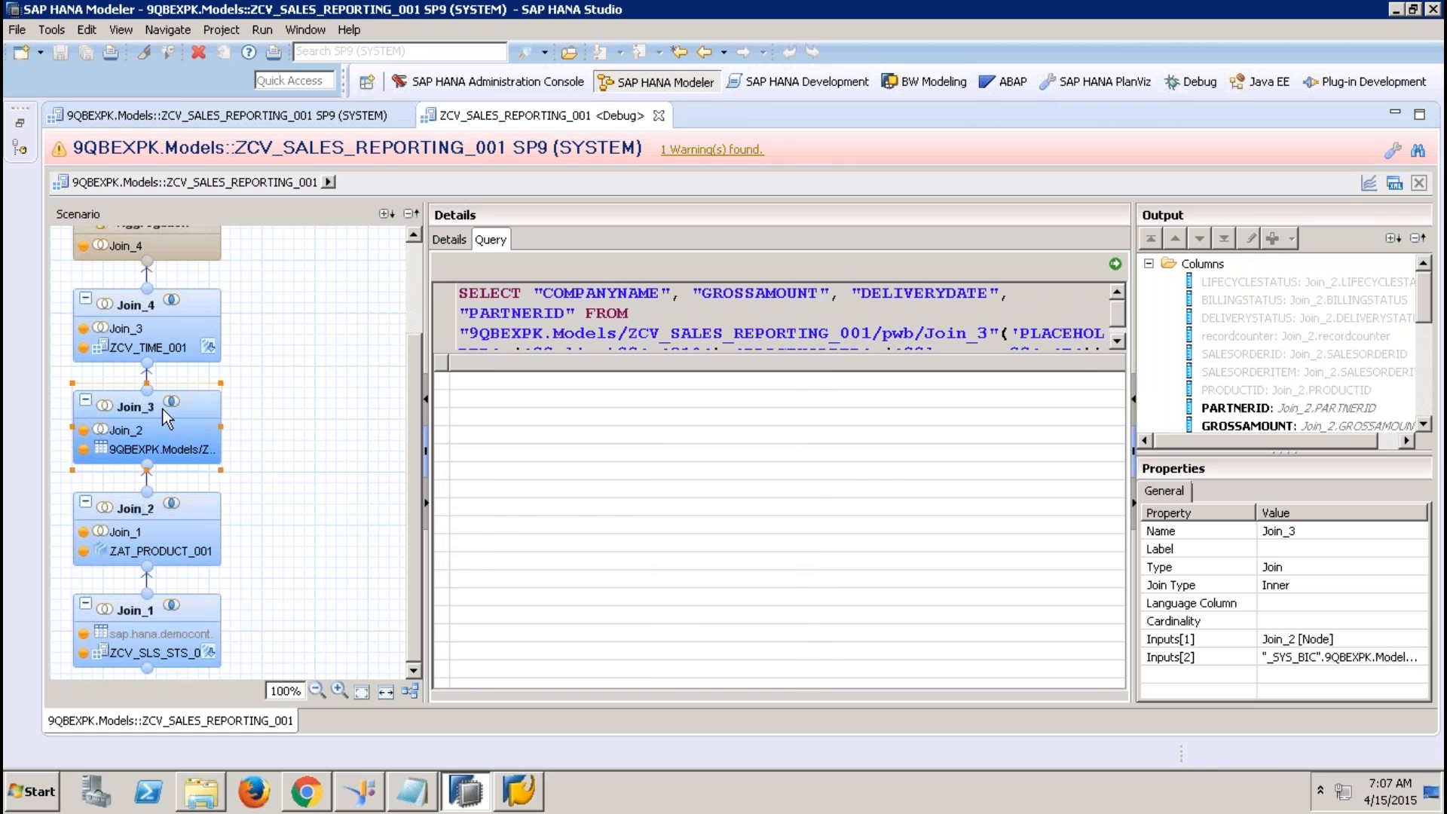
pyautogui.click(1116, 264)
pyautogui.click(188, 309)
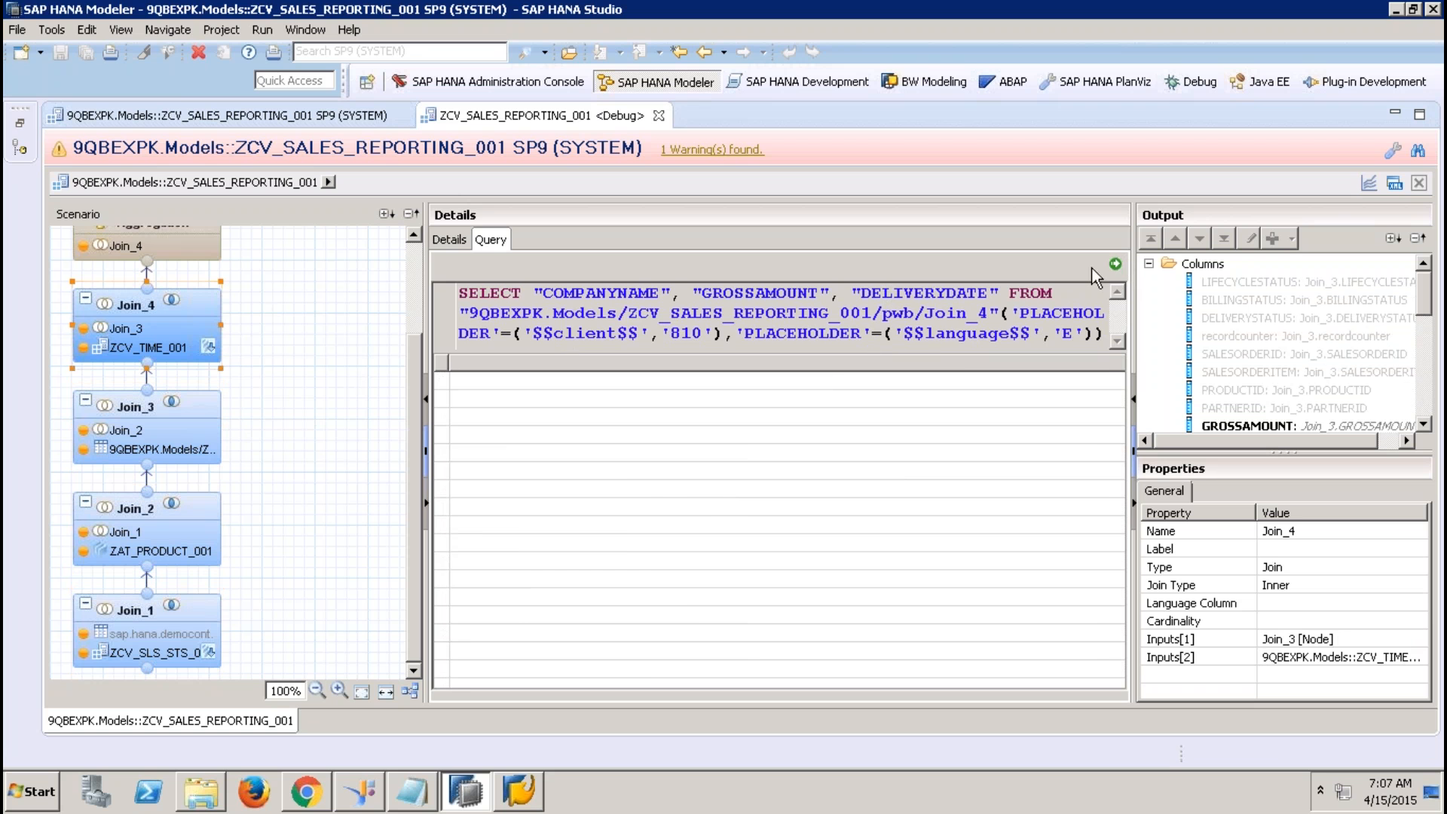
pyautogui.click(1116, 264)
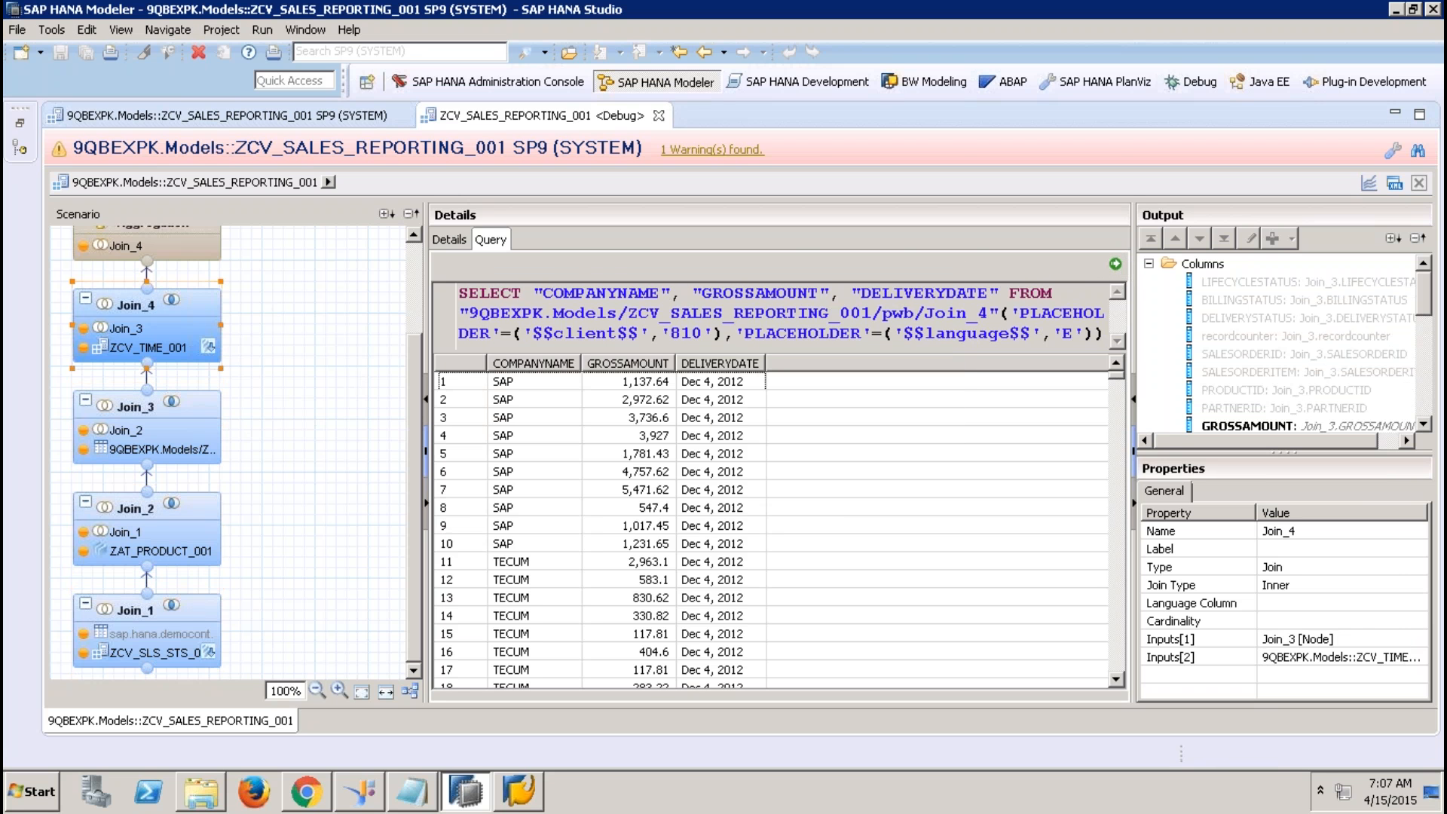
# Step: Execute the Aggregation node's debug query to view SUM("GROSSAMOUNT") by "COMPANYNAME", and look at the Semantics node's columns
pyautogui.click(170, 229)
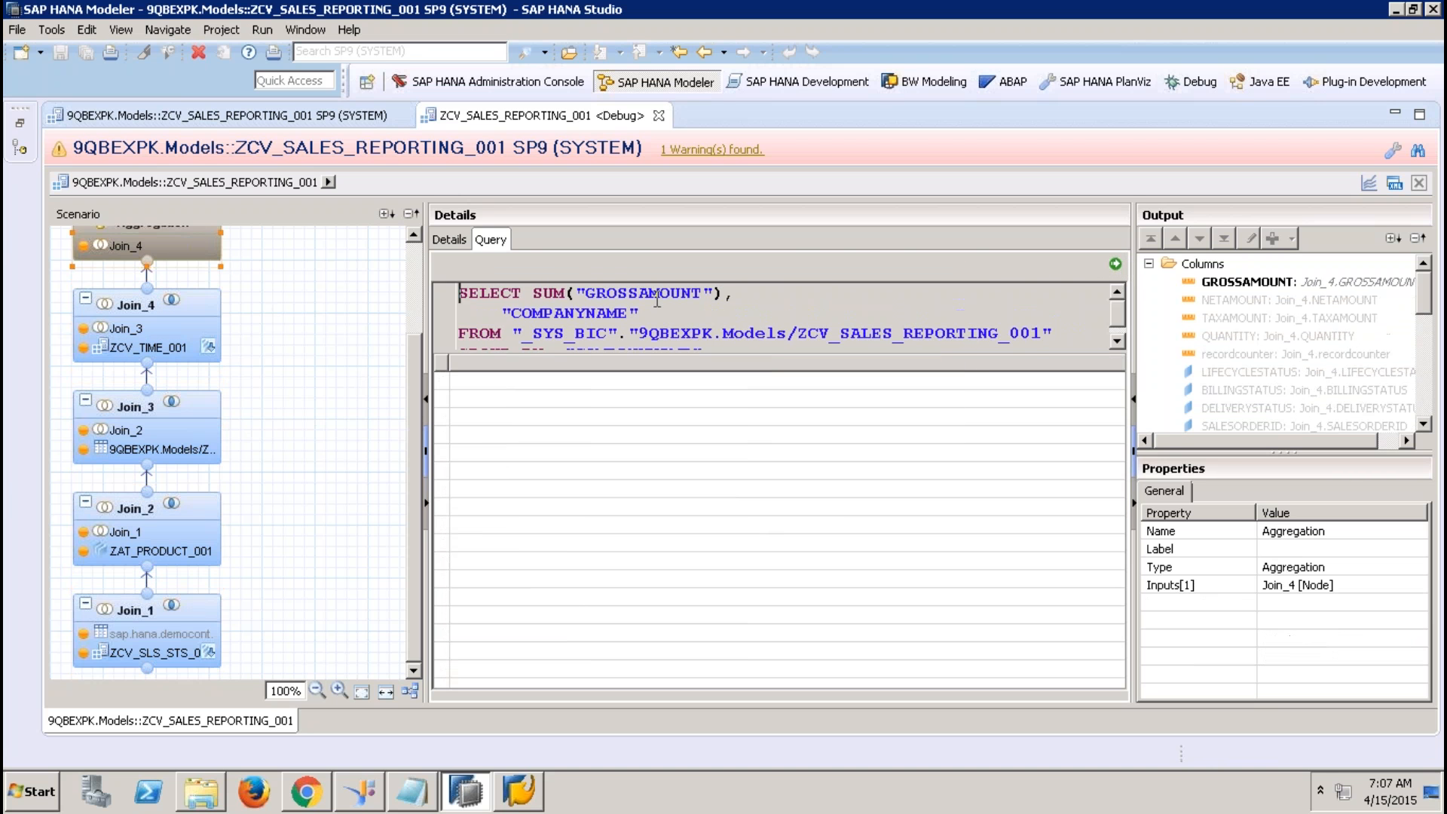
pyautogui.moveTo(641, 312); pyautogui.dragTo(533, 294)
pyautogui.click(1115, 263)
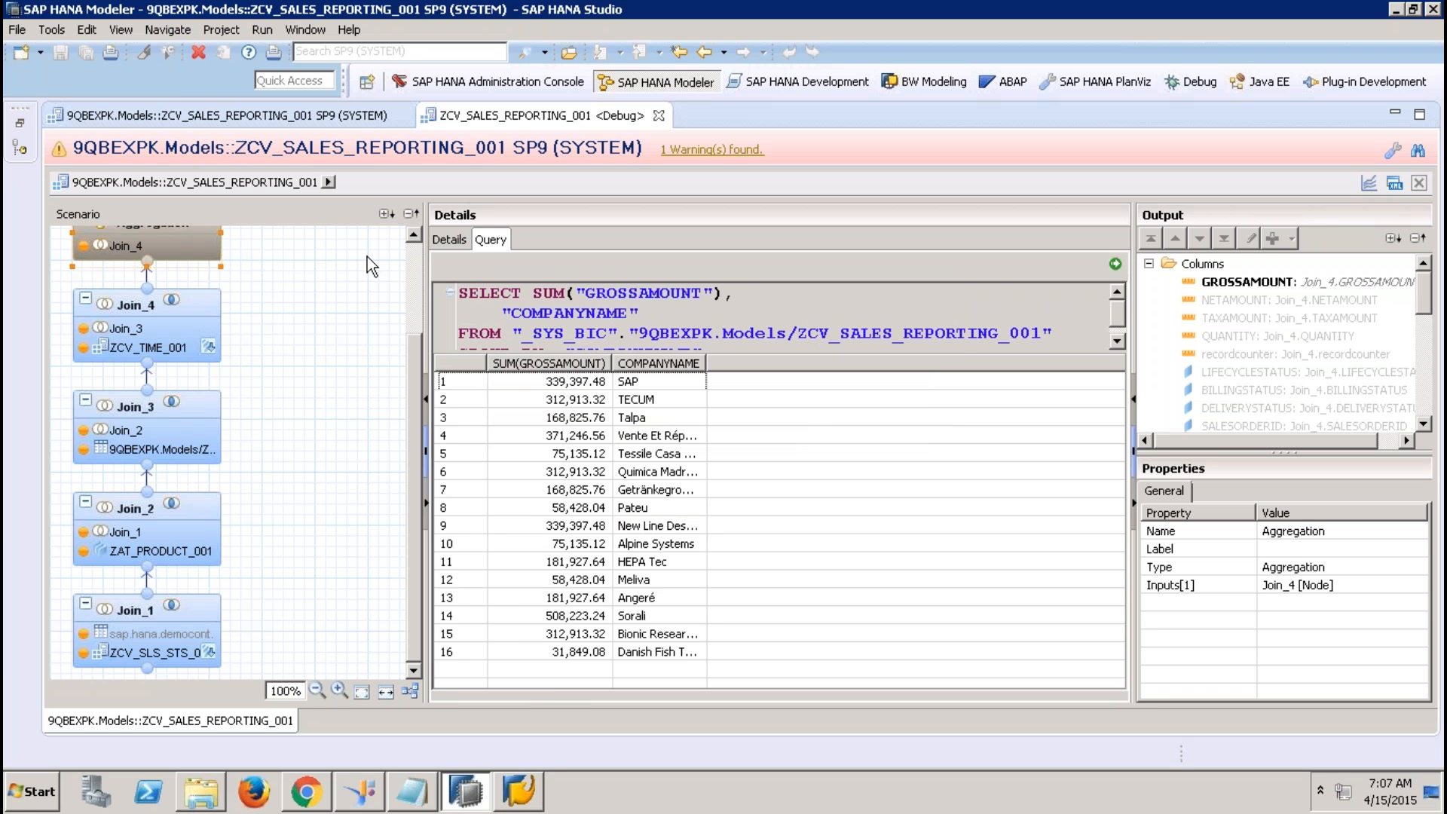
pyautogui.scroll(3, 412, 263)
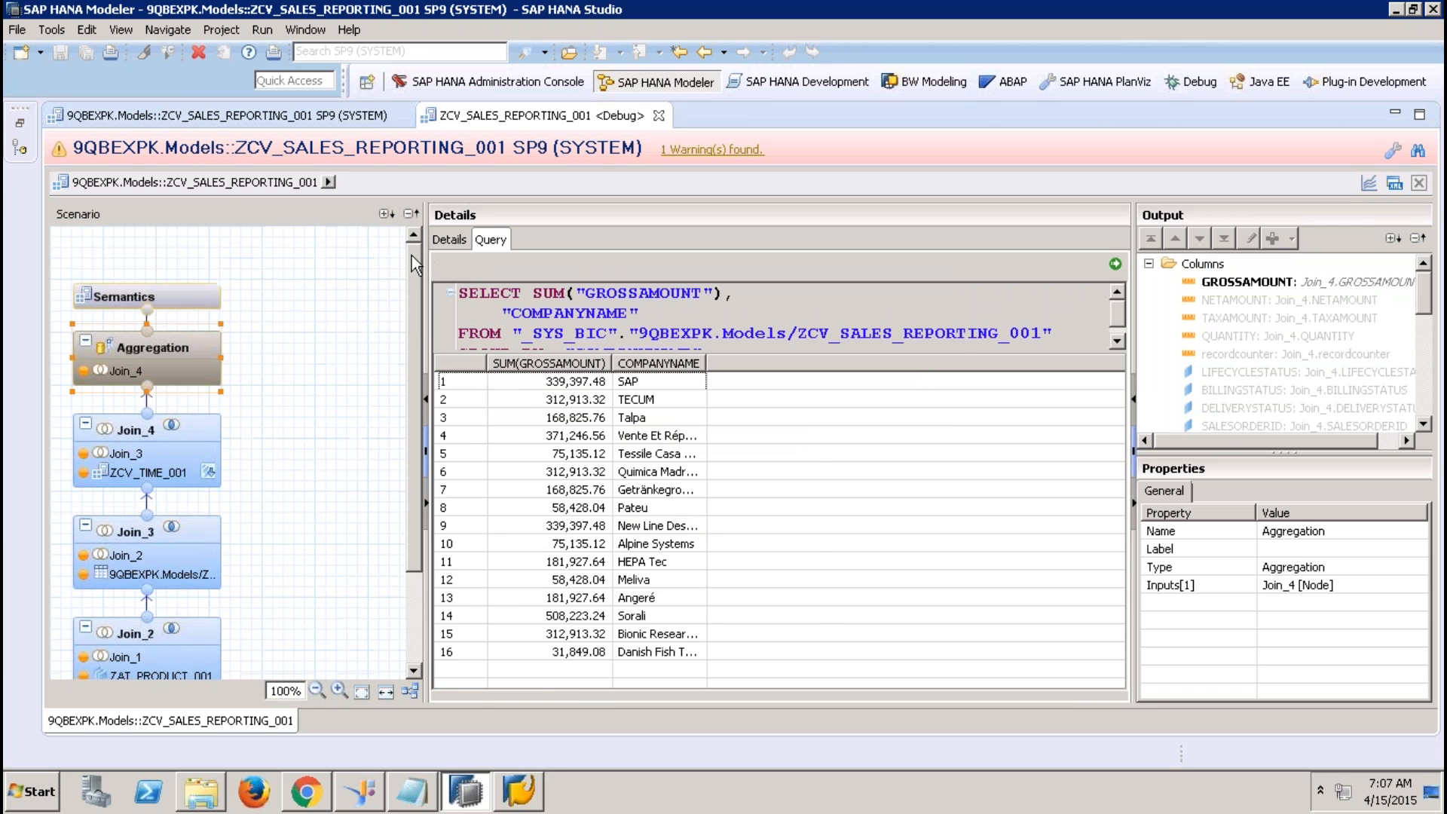
pyautogui.click(195, 287)
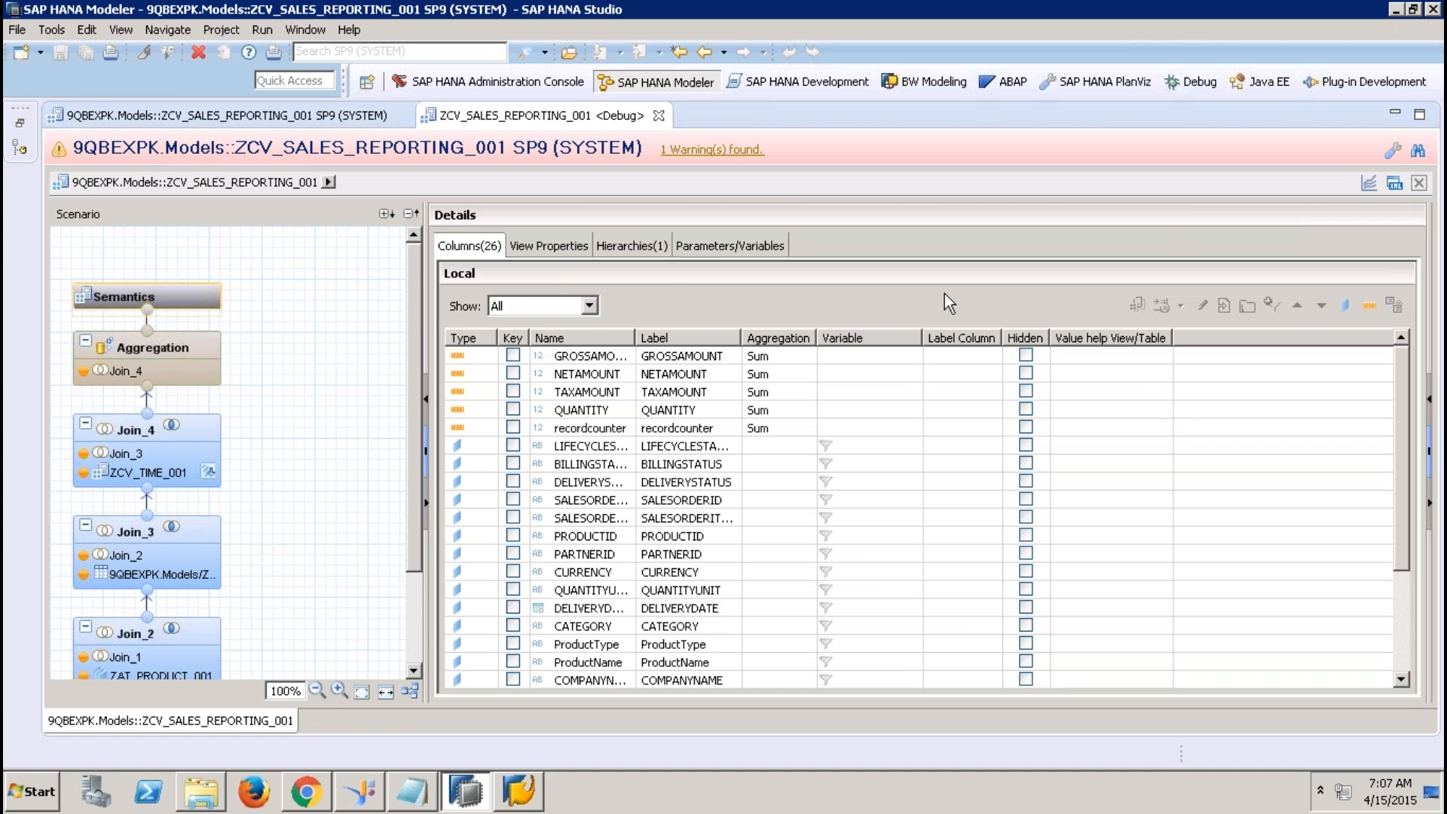
# Step: Close the debug session and ZCV_SALES_REPORTING_001, and open the ZCV_KEEPFLAG calculation view with the system tree minimized
pyautogui.click(658, 116)
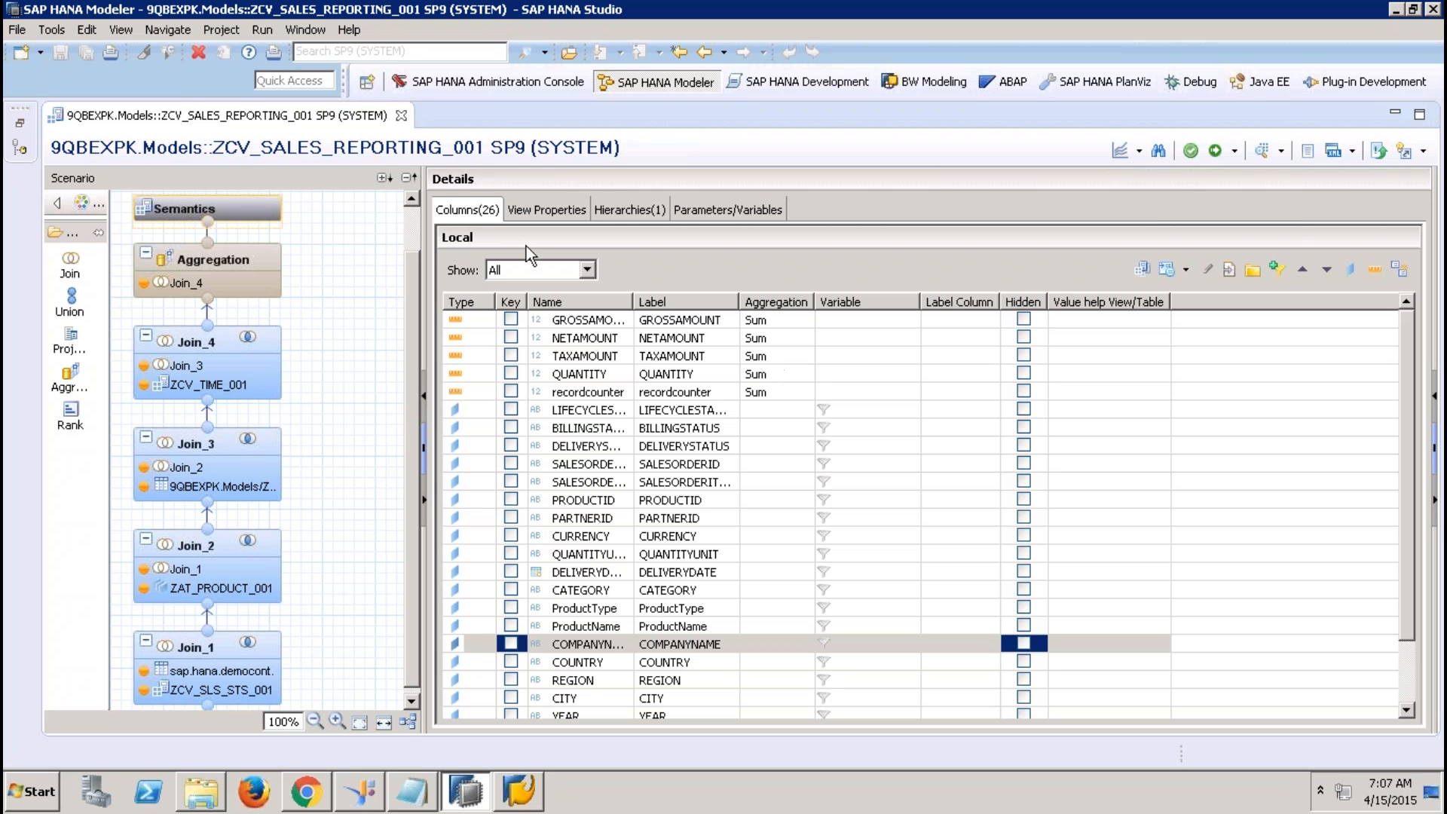
pyautogui.click(401, 114)
pyautogui.click(19, 122)
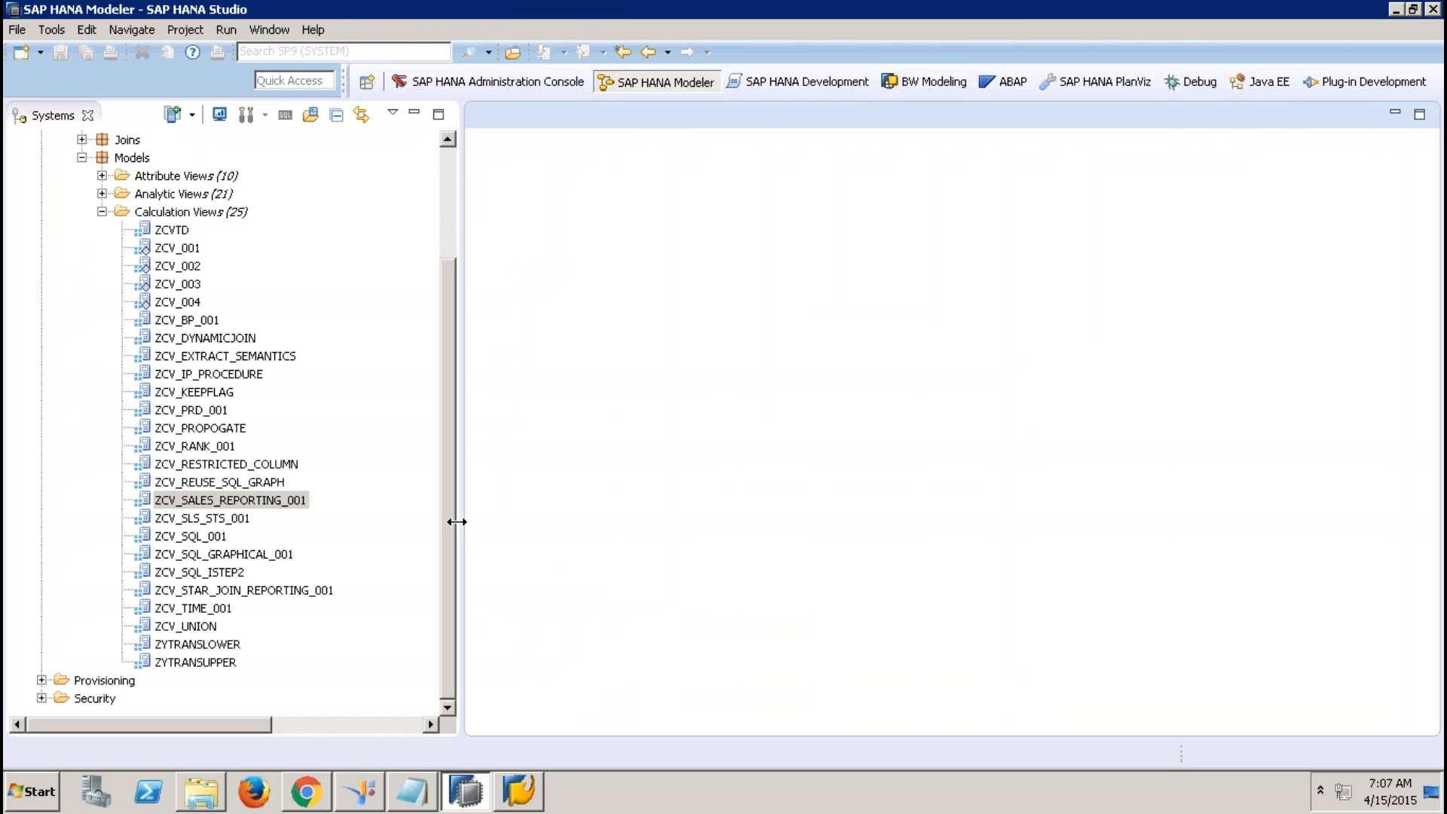
pyautogui.doubleClick(206, 392)
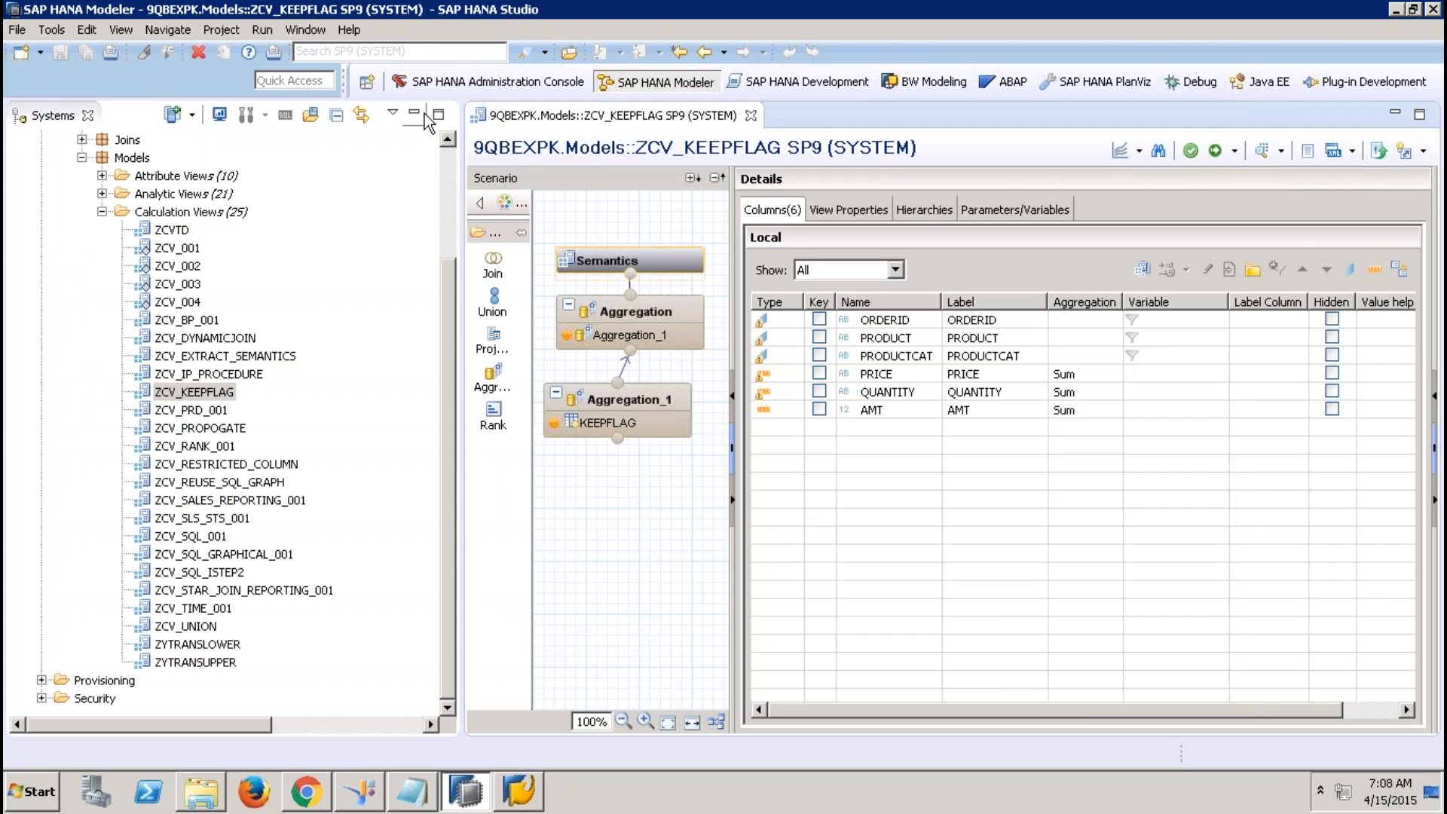
pyautogui.click(423, 113)
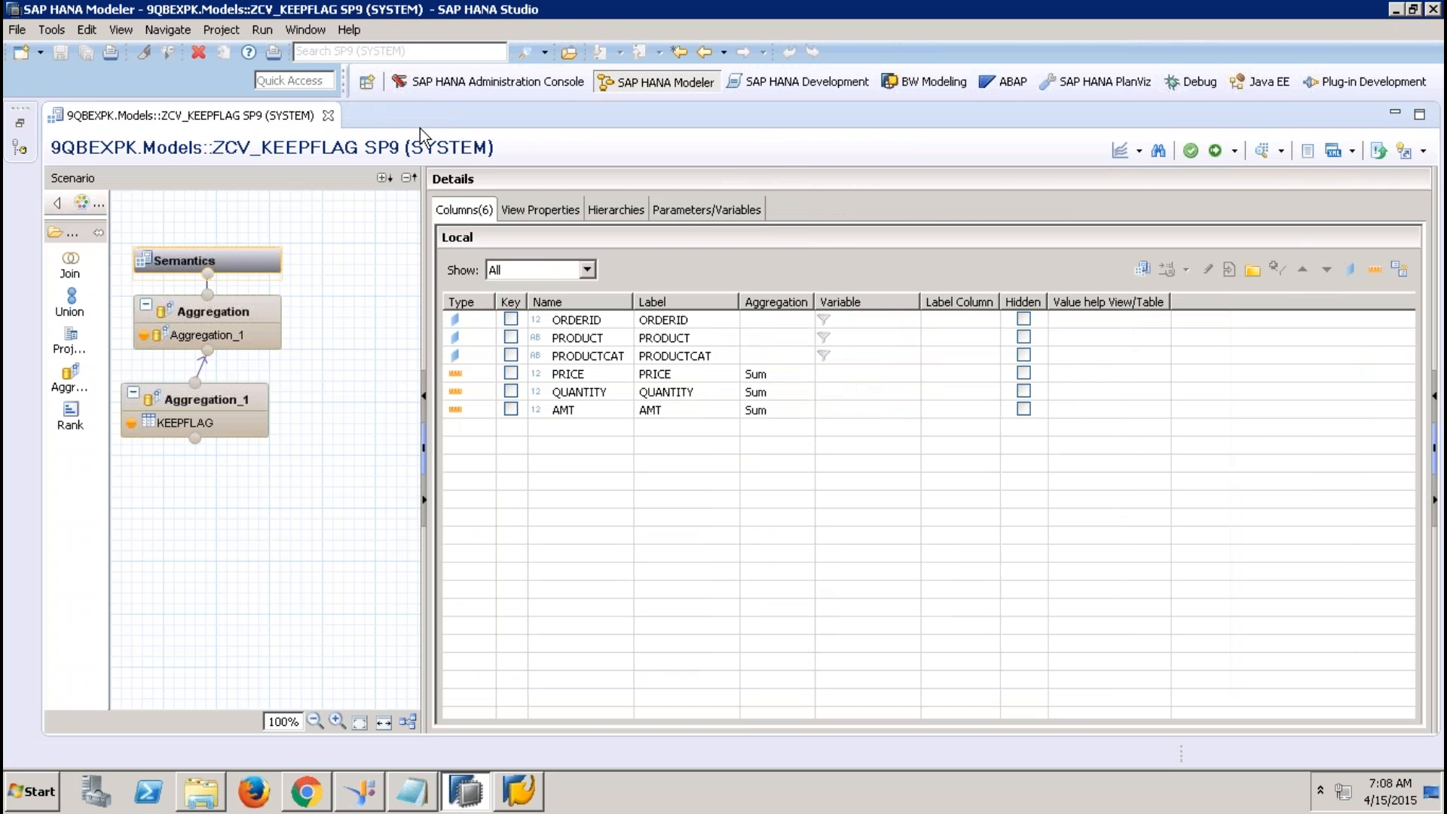
# Step: Preview the raw data of the KEEPFLAG source table in the Aggregation_1 node
pyautogui.click(246, 391)
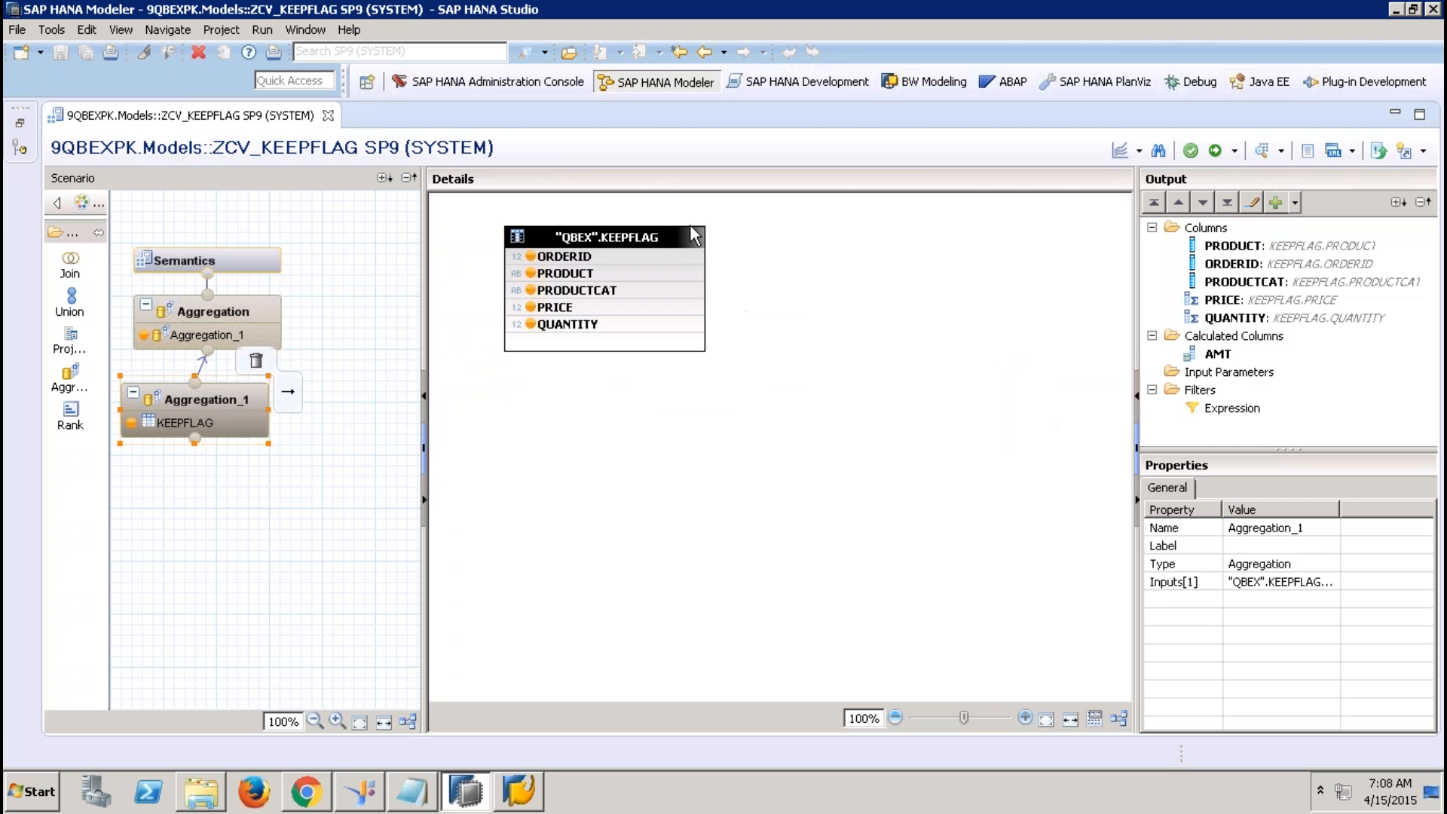
pyautogui.click(657, 233)
pyautogui.rightClick(659, 230)
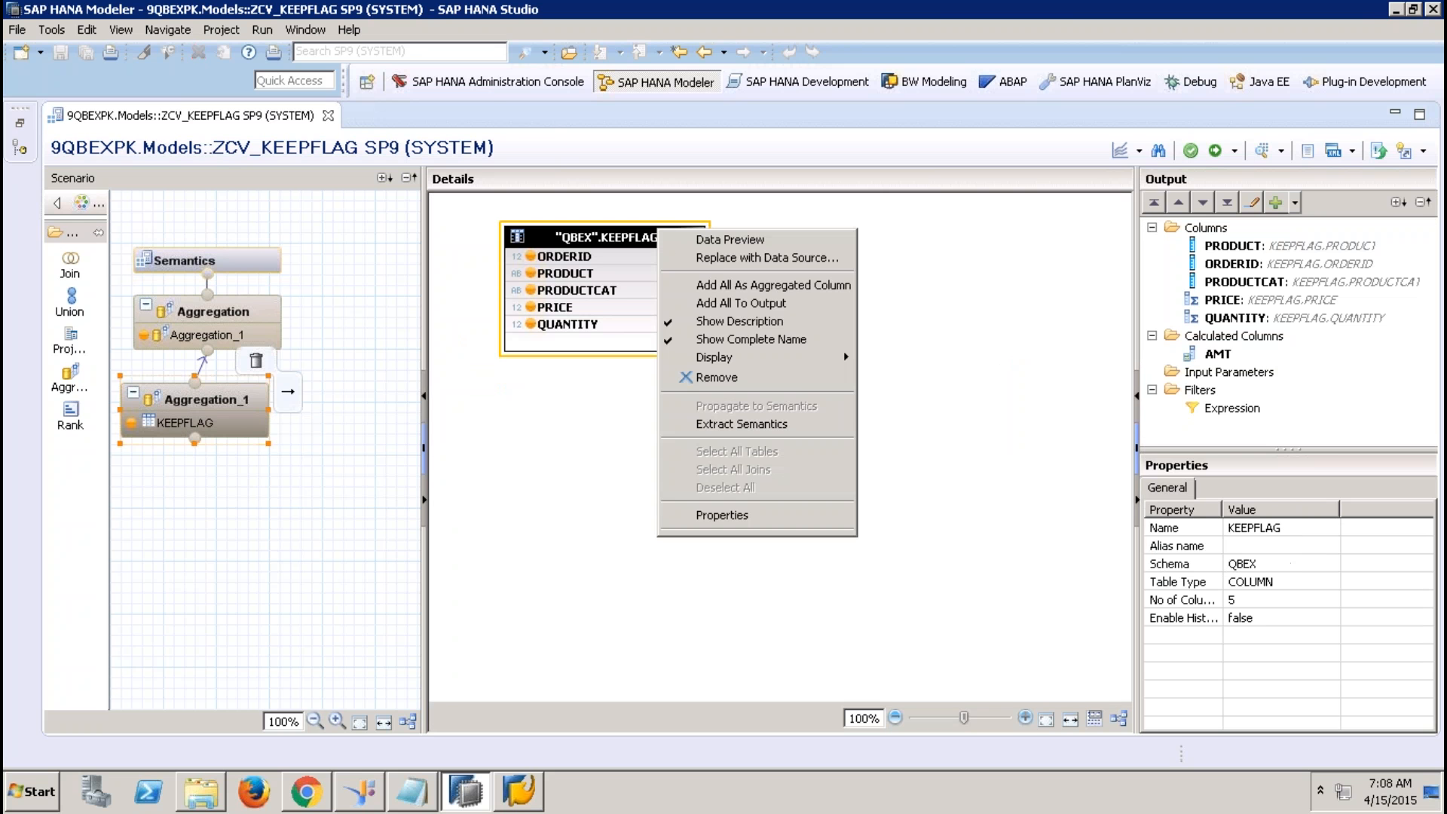
pyautogui.click(748, 236)
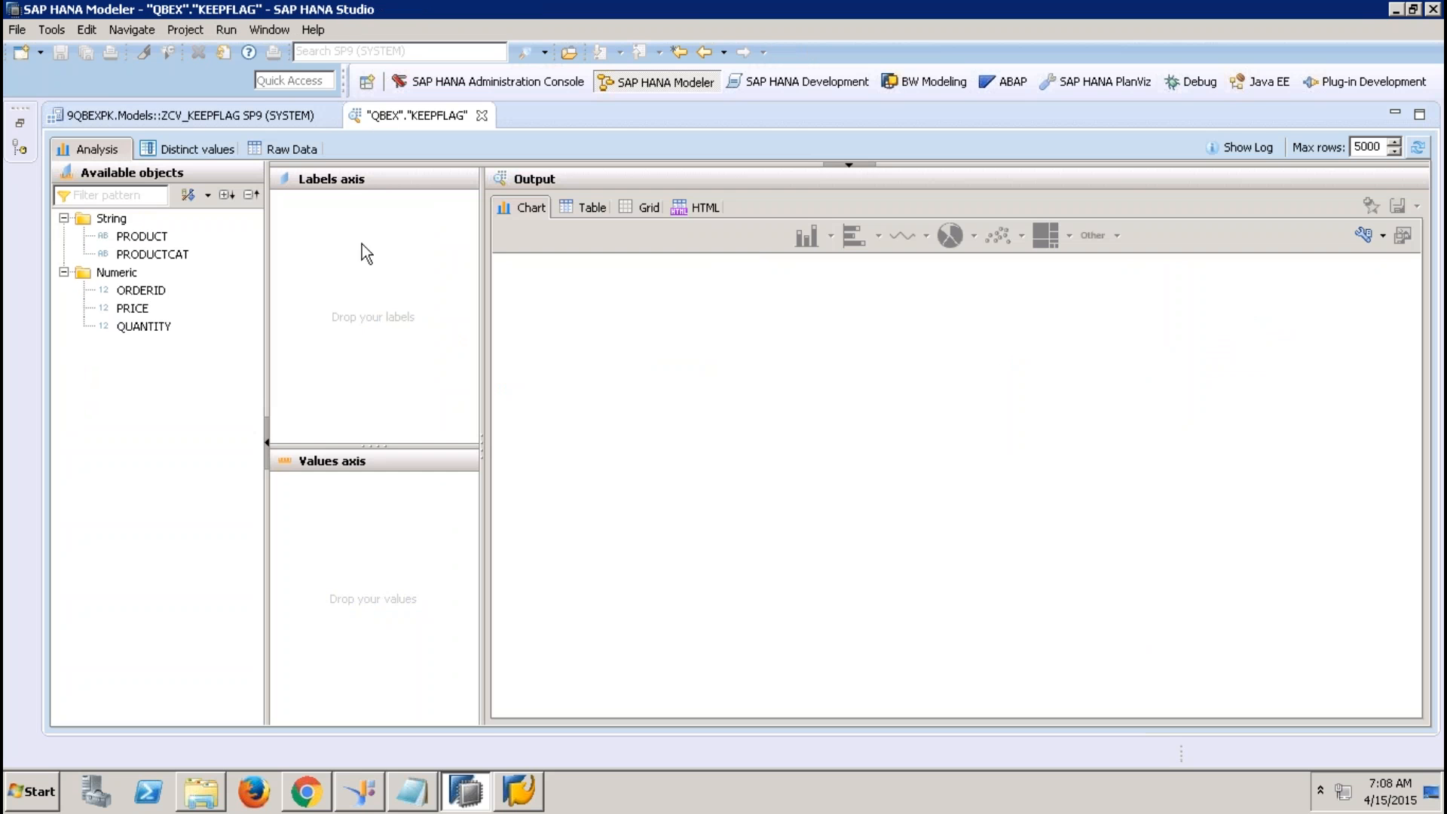
pyautogui.click(311, 148)
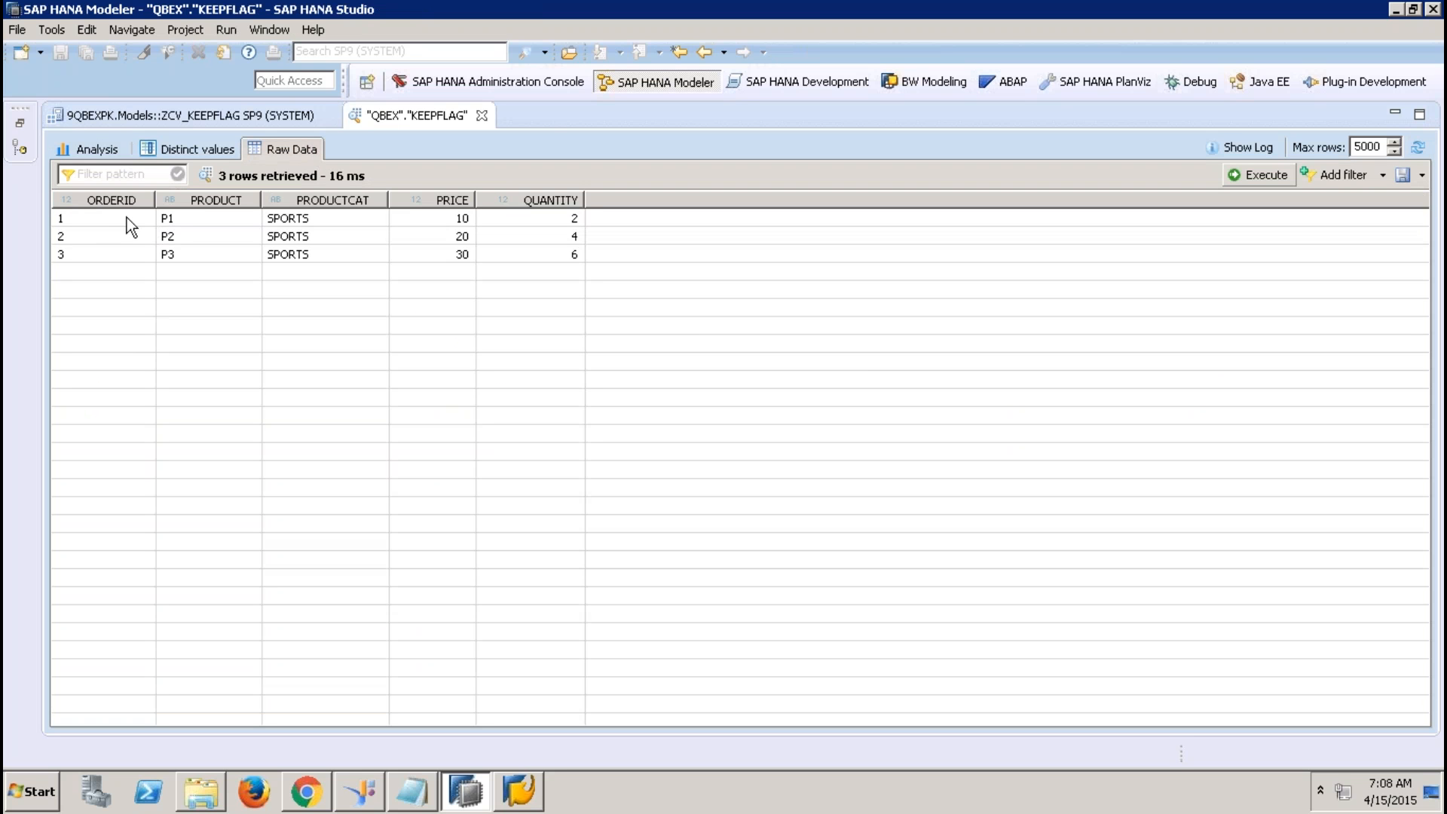
# Step: Examine the order, product, category, price and quantity values of each KEEPFLAG row, and close the data preview
pyautogui.click(113, 219)
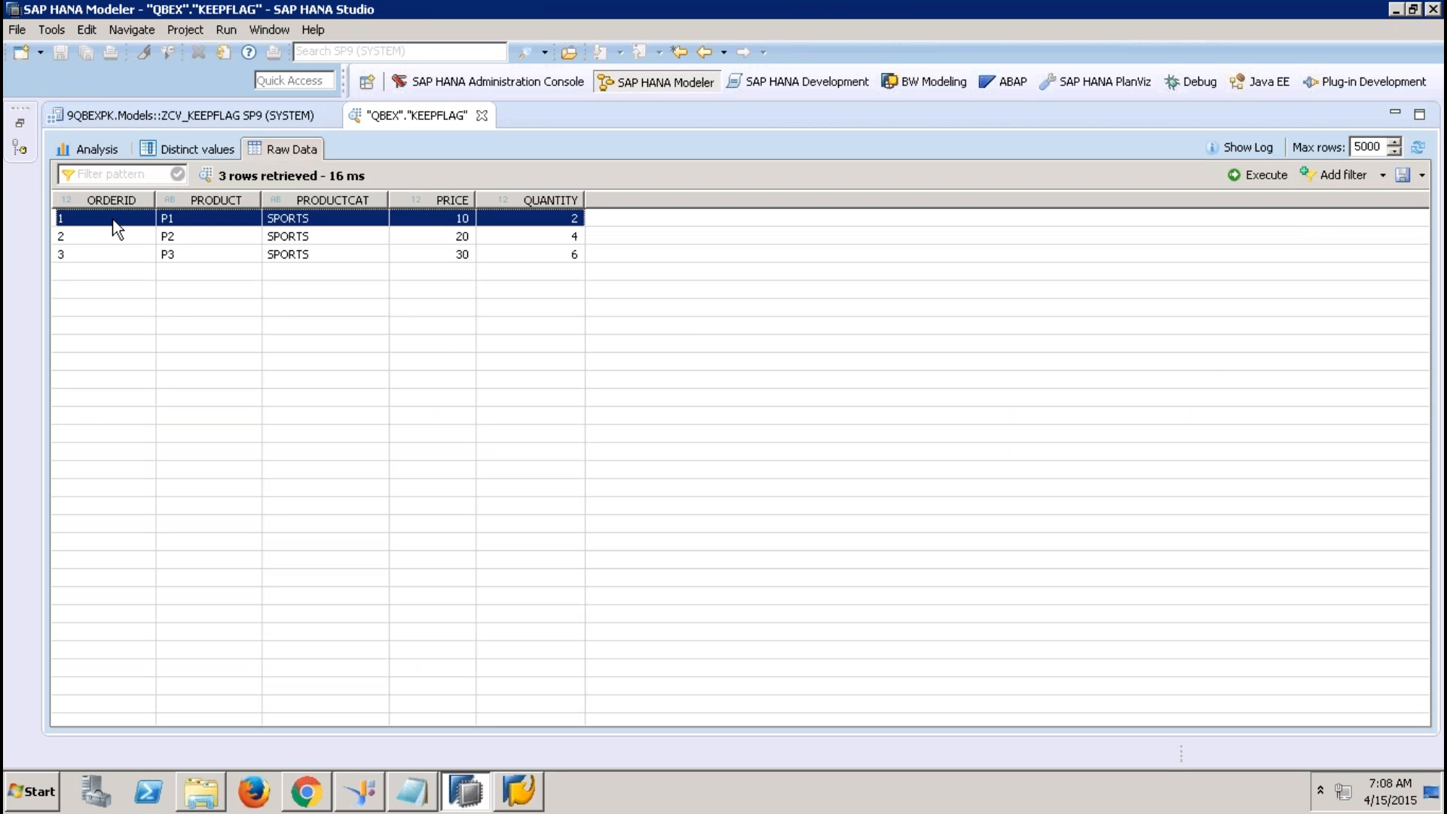
pyautogui.click(112, 240)
pyautogui.click(112, 253)
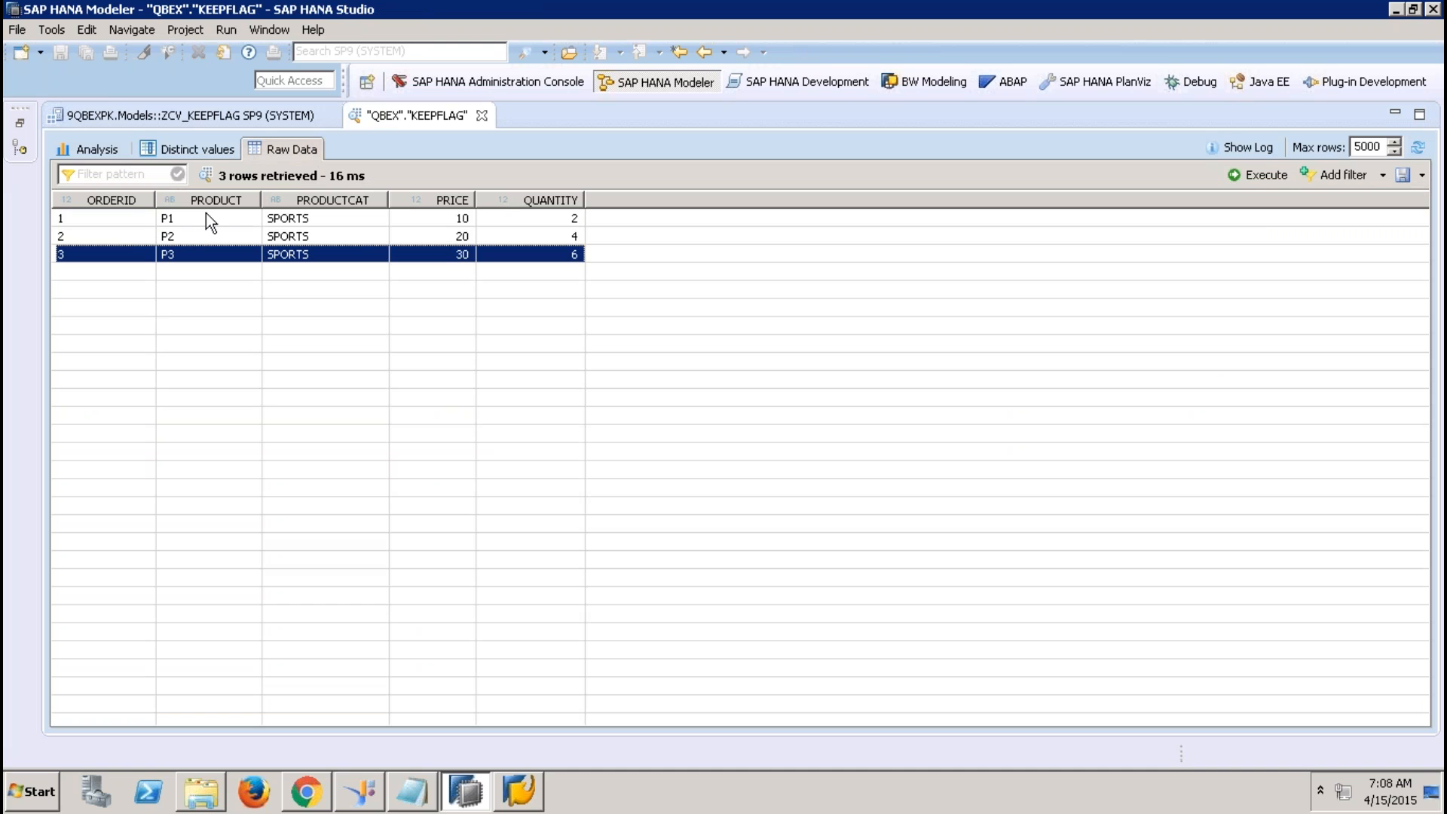
pyautogui.click(130, 218)
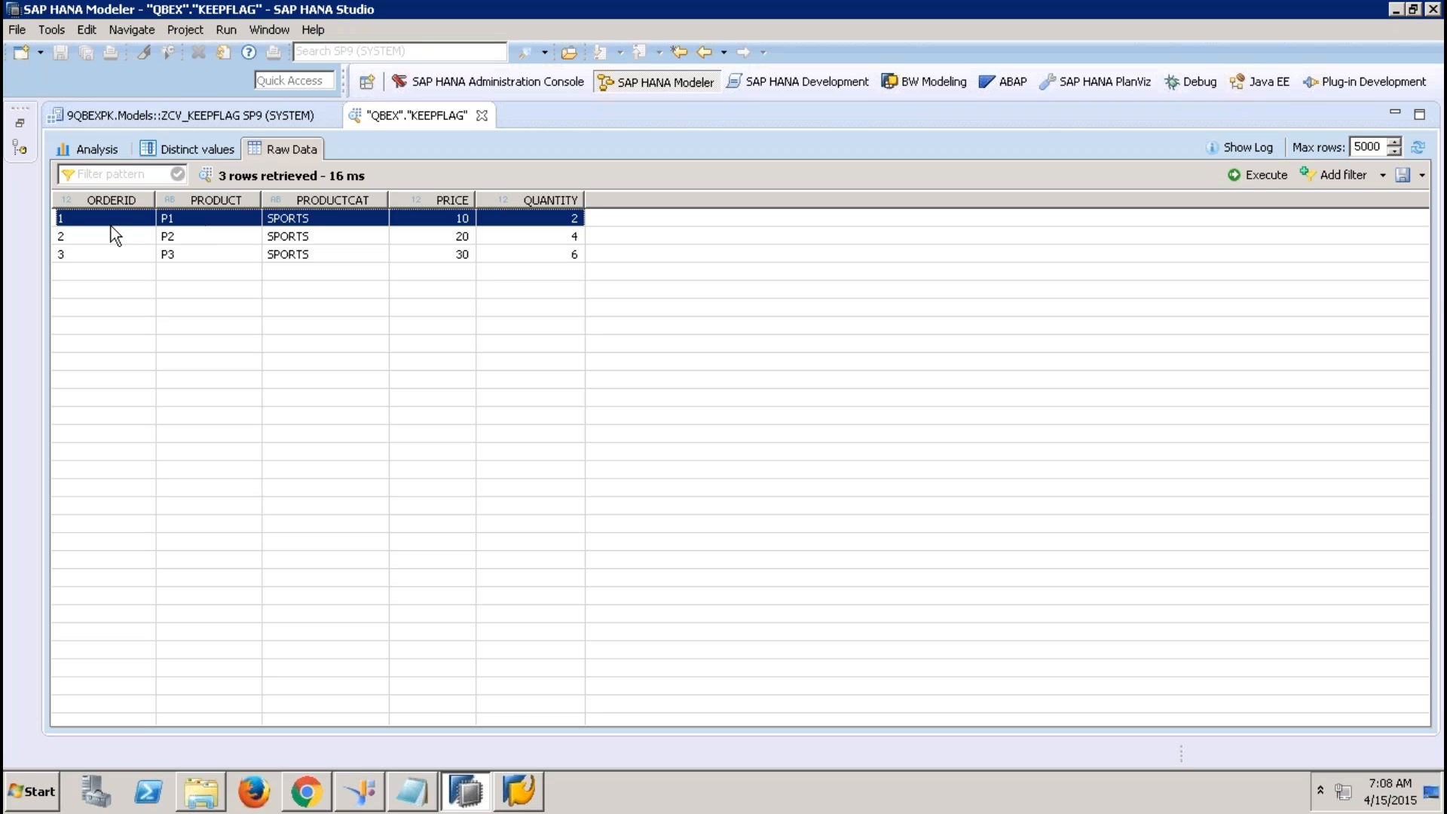
pyautogui.click(189, 236)
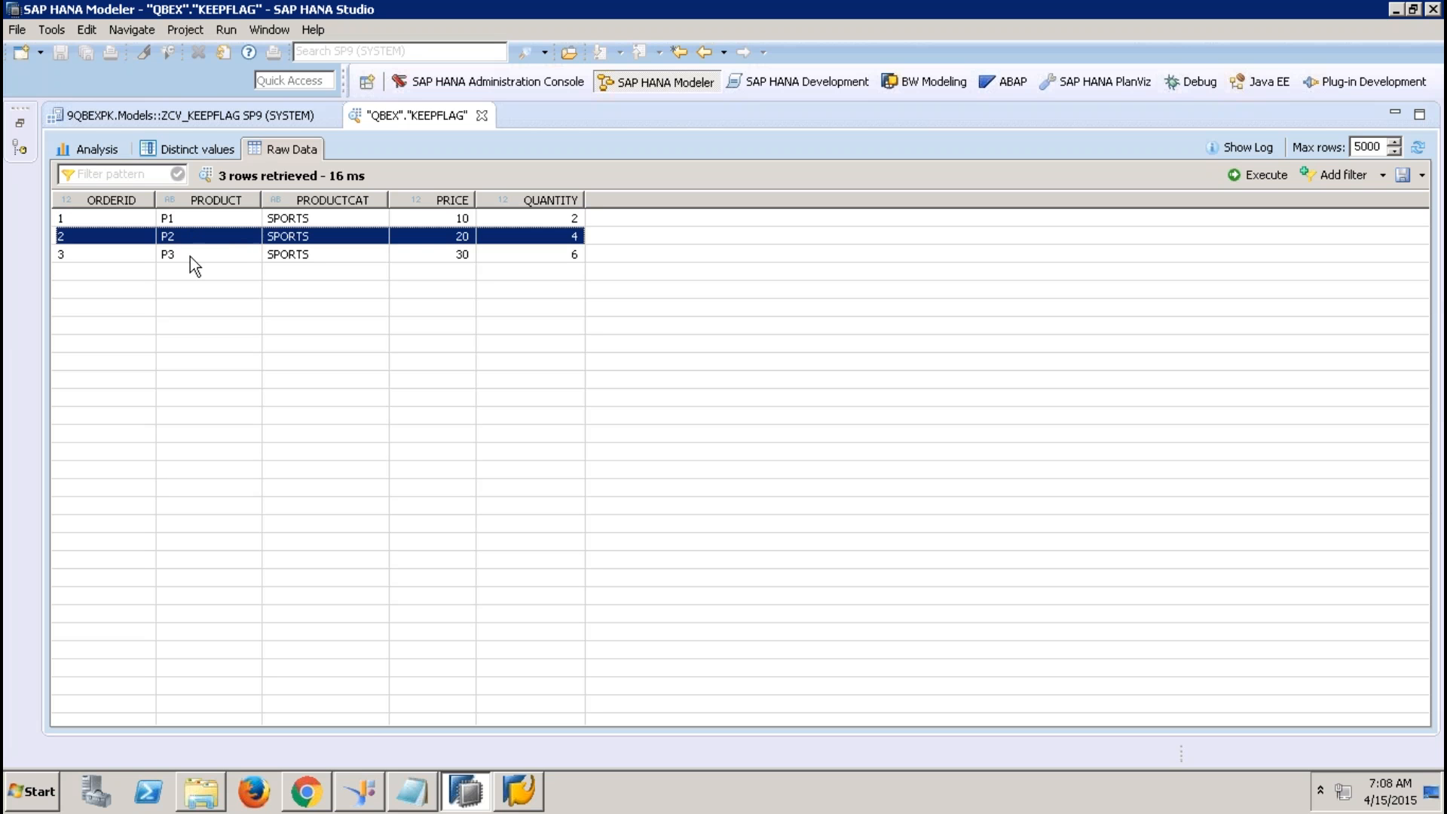
pyautogui.click(190, 255)
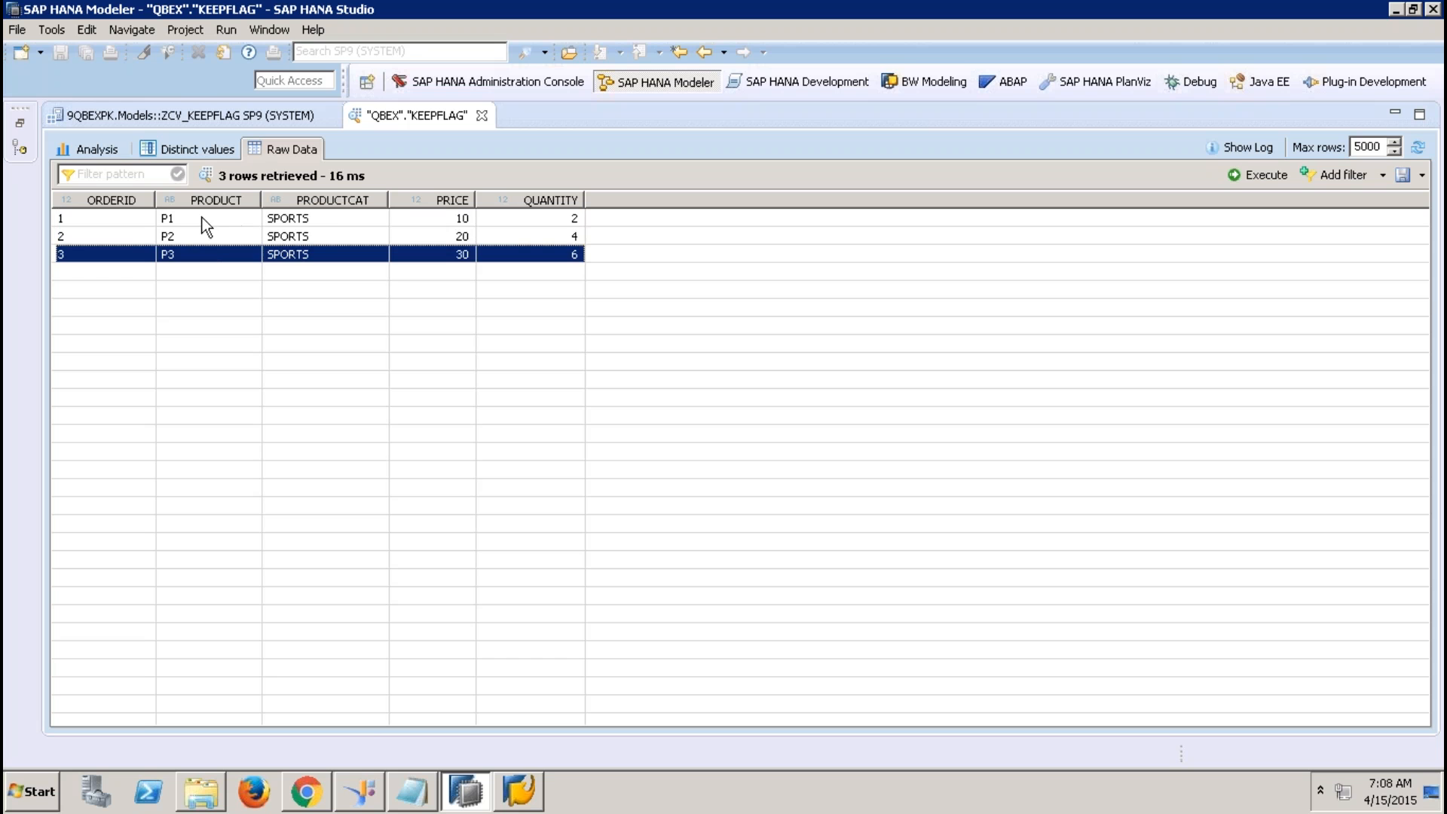
pyautogui.click(310, 216)
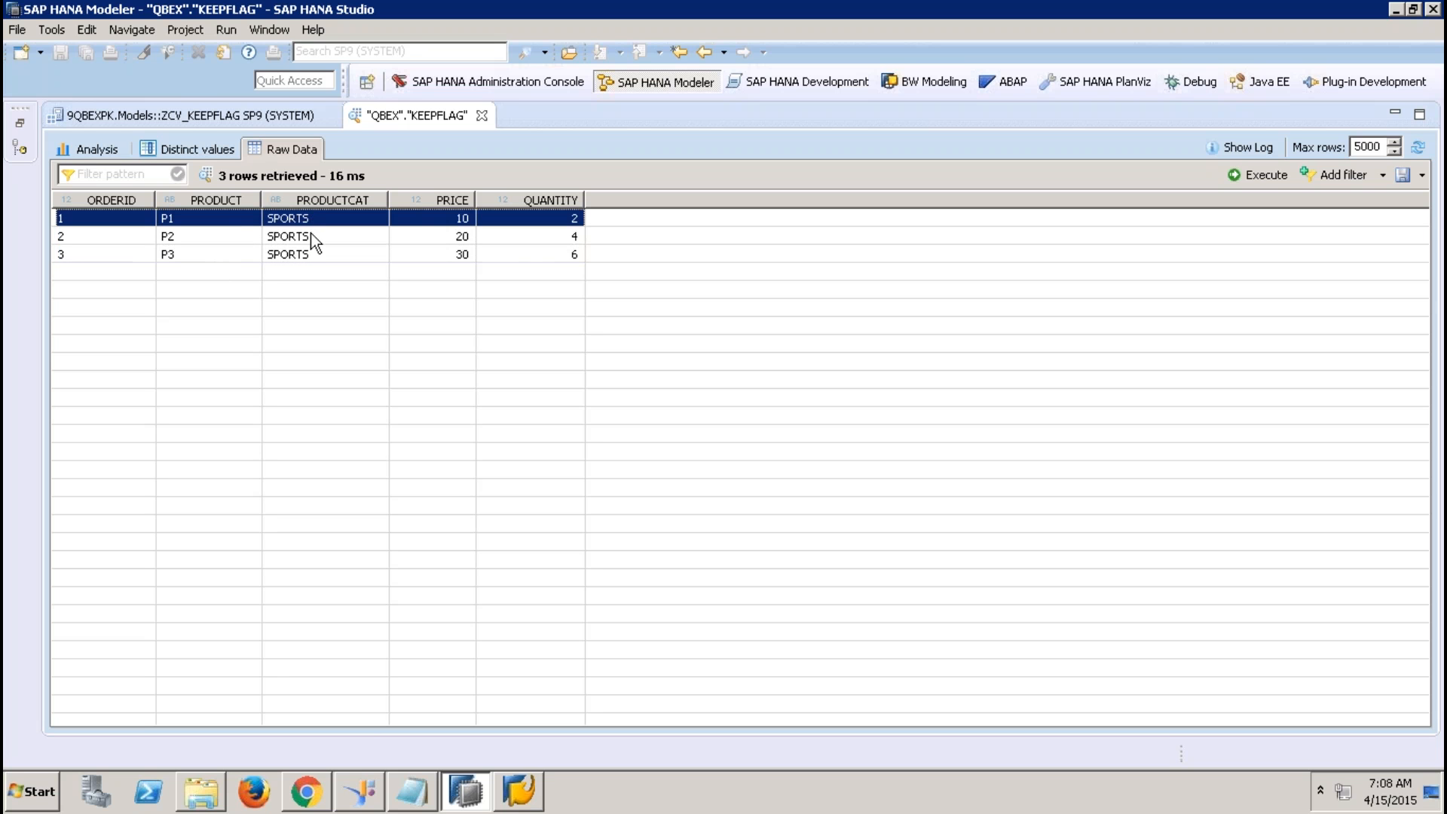
pyautogui.click(310, 236)
pyautogui.click(309, 255)
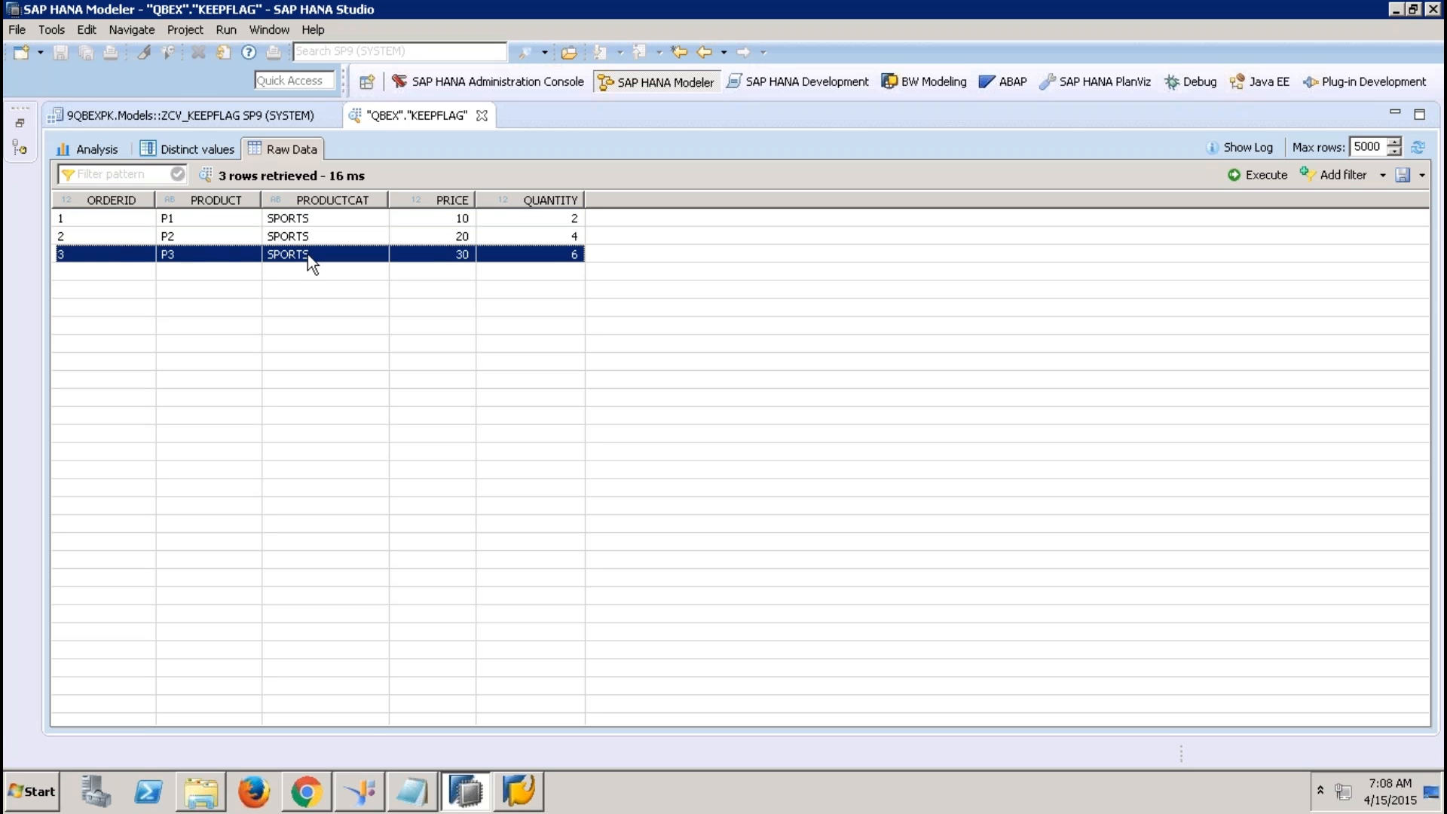
pyautogui.click(457, 220)
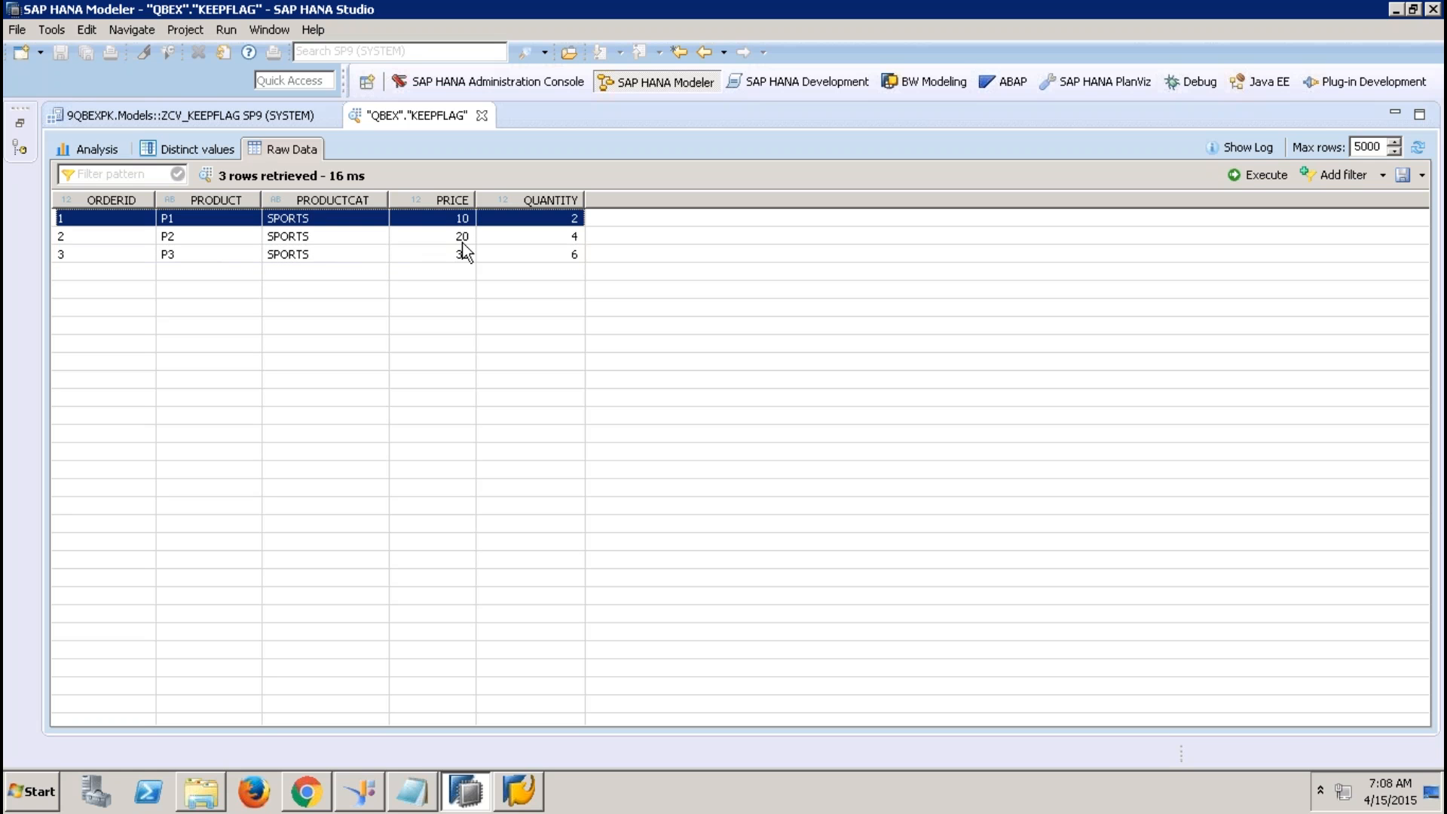
pyautogui.click(461, 238)
pyautogui.click(464, 253)
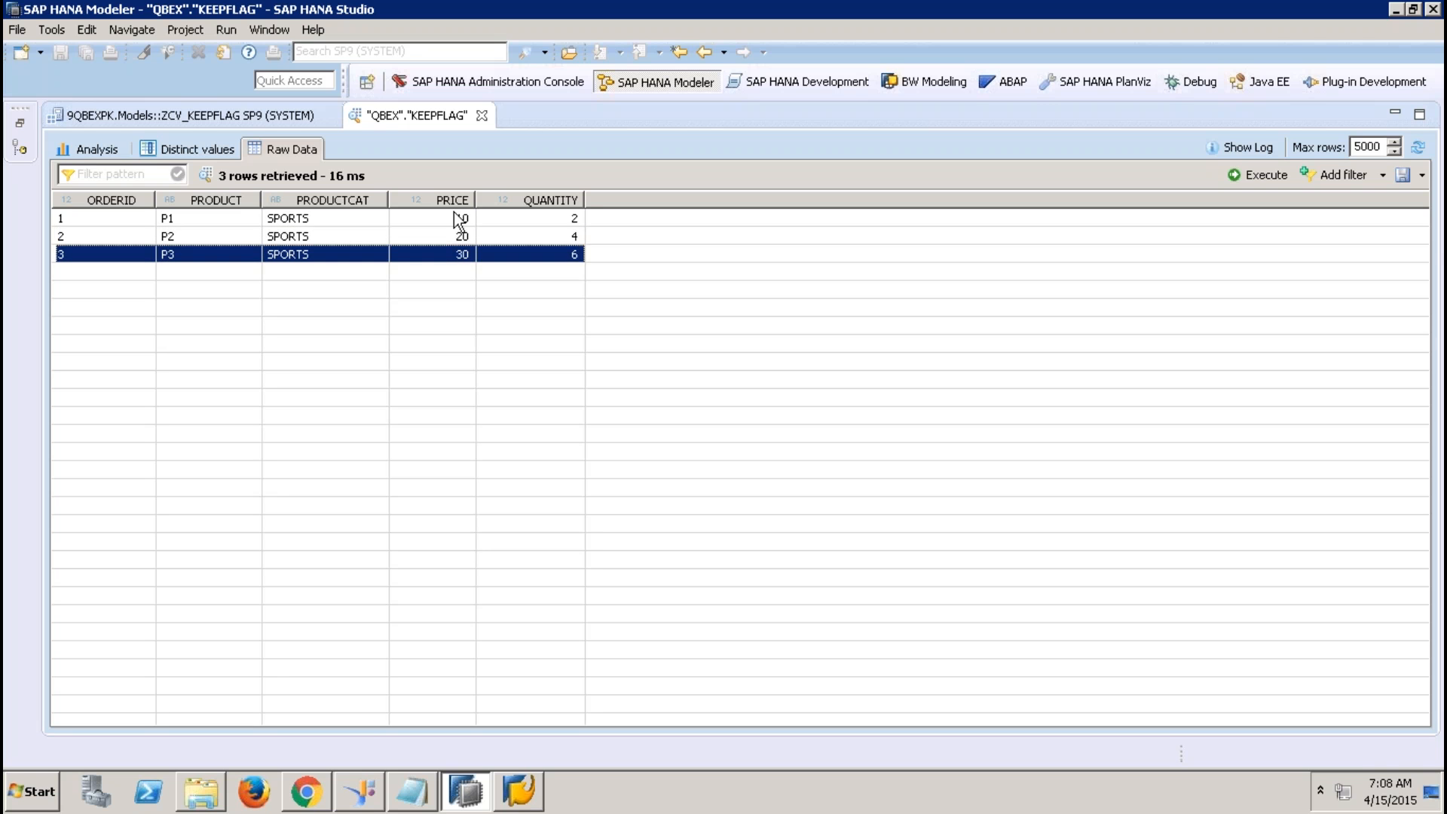
pyautogui.click(456, 220)
pyautogui.click(456, 253)
pyautogui.click(566, 218)
pyautogui.click(560, 240)
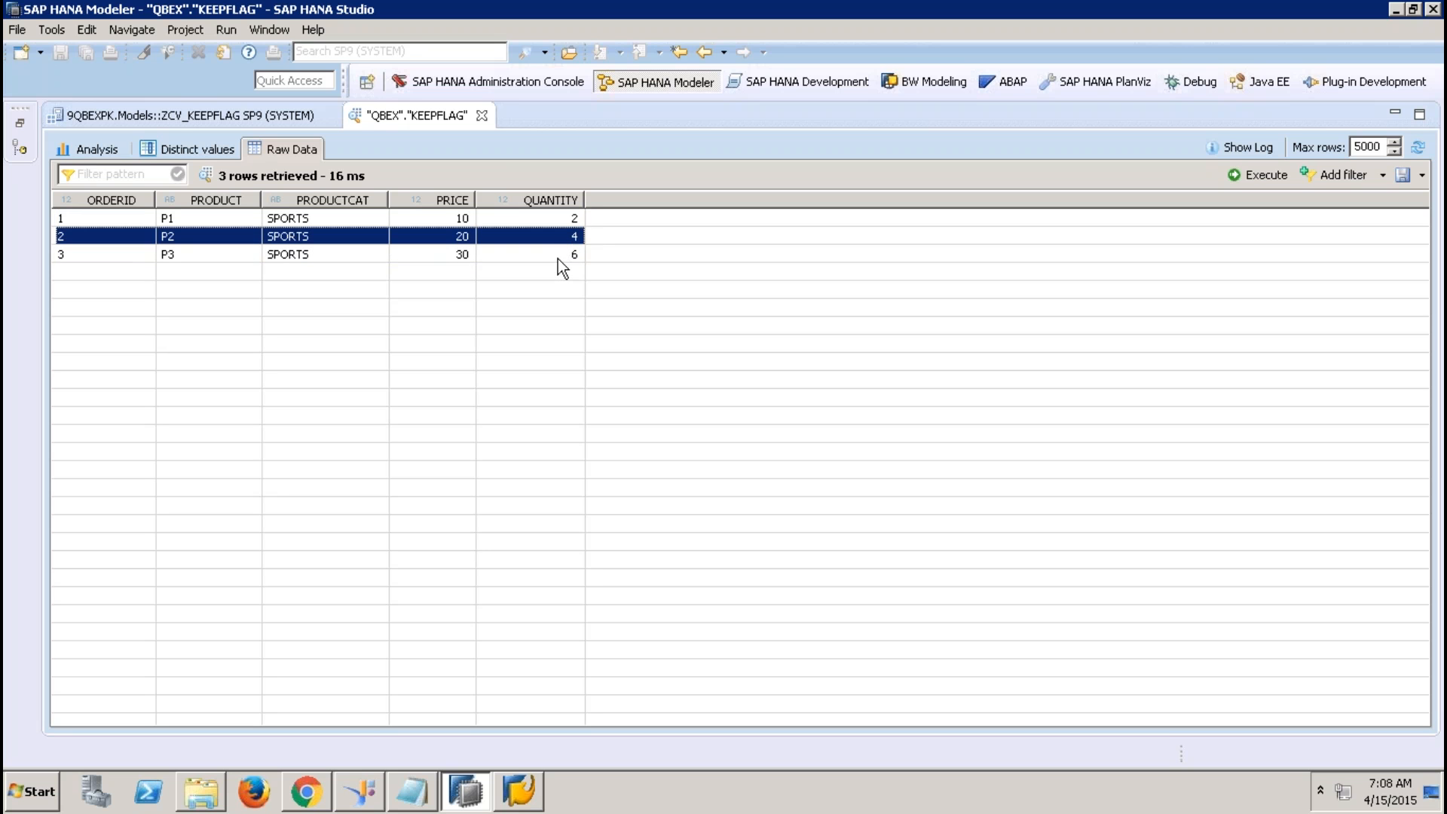
pyautogui.click(558, 259)
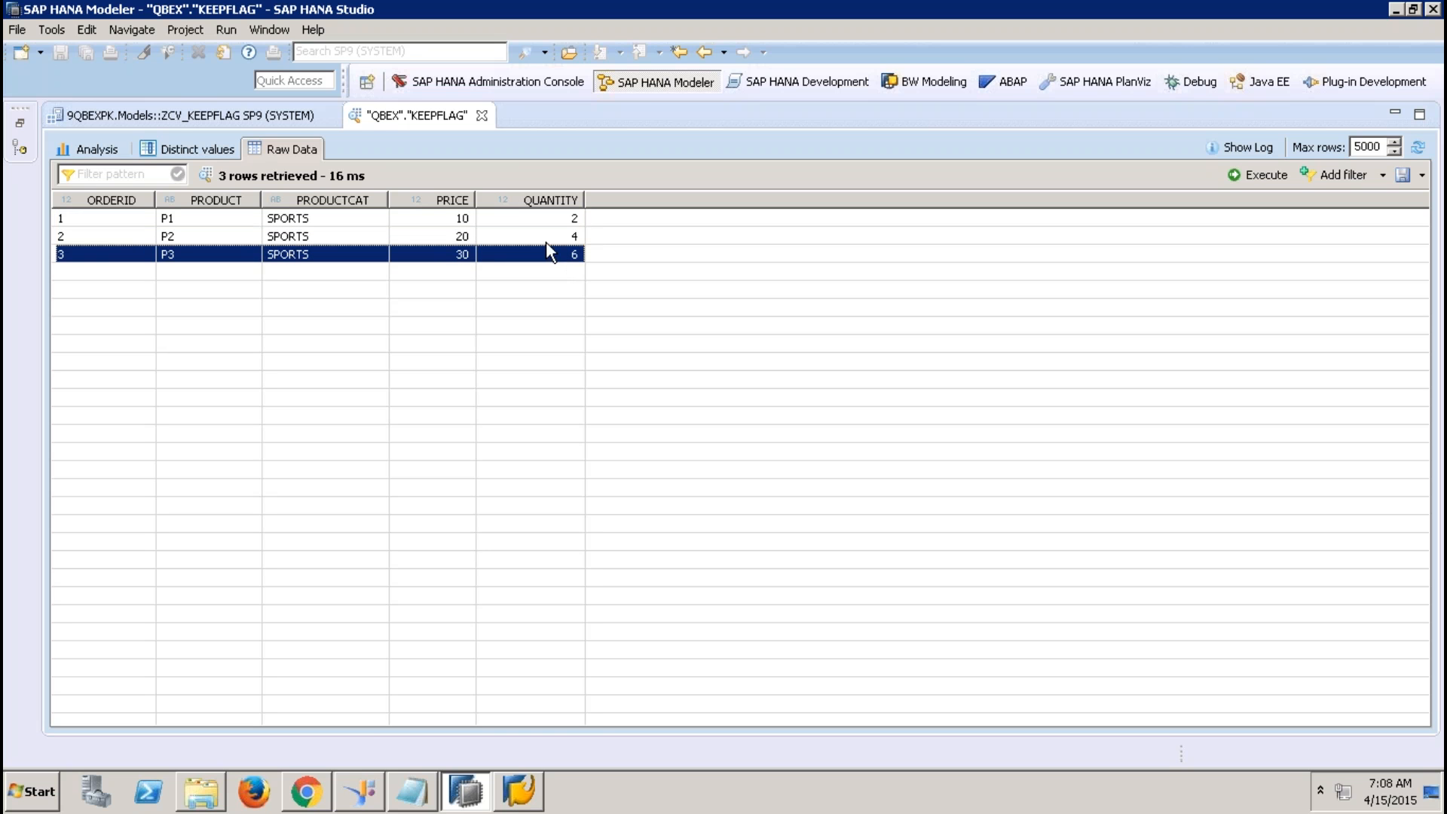
pyautogui.click(481, 116)
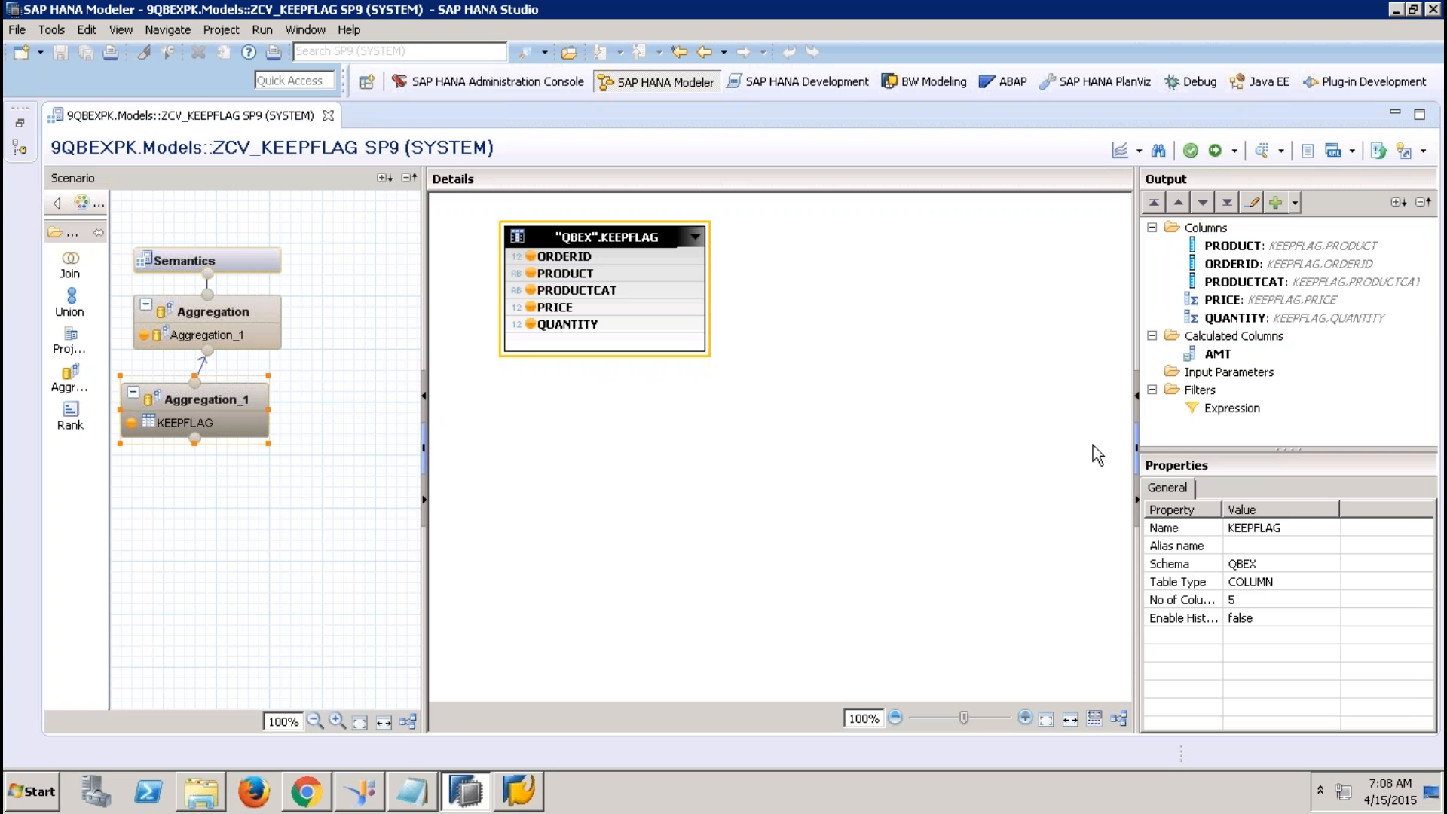
# Step: Inspect the PRICE and QUANTITY output columns and the AMT calculated column's expression in Aggregation_1, leaving the expression as it is
pyautogui.click(1257, 301)
pyautogui.click(1255, 318)
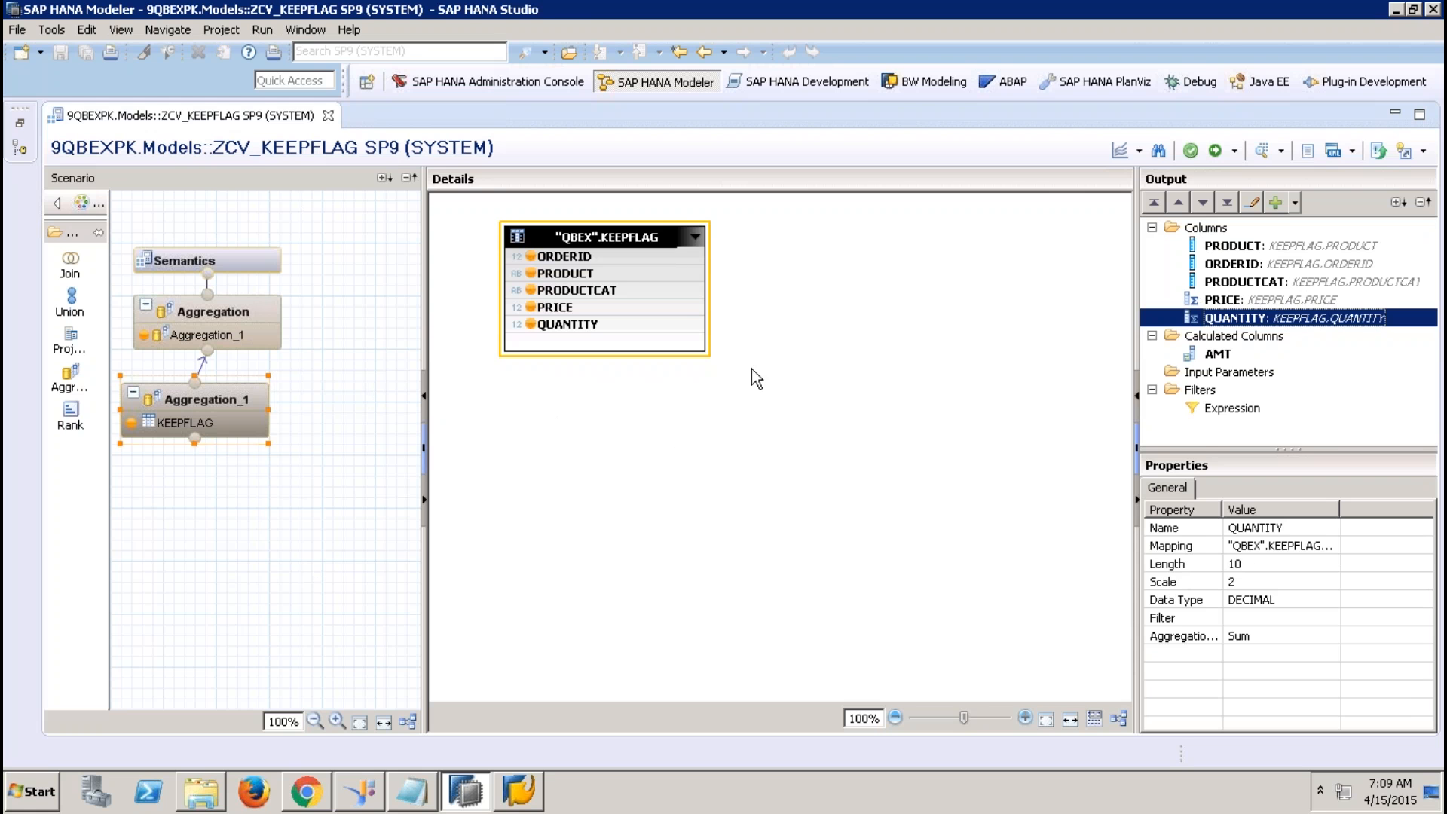
pyautogui.click(1219, 355)
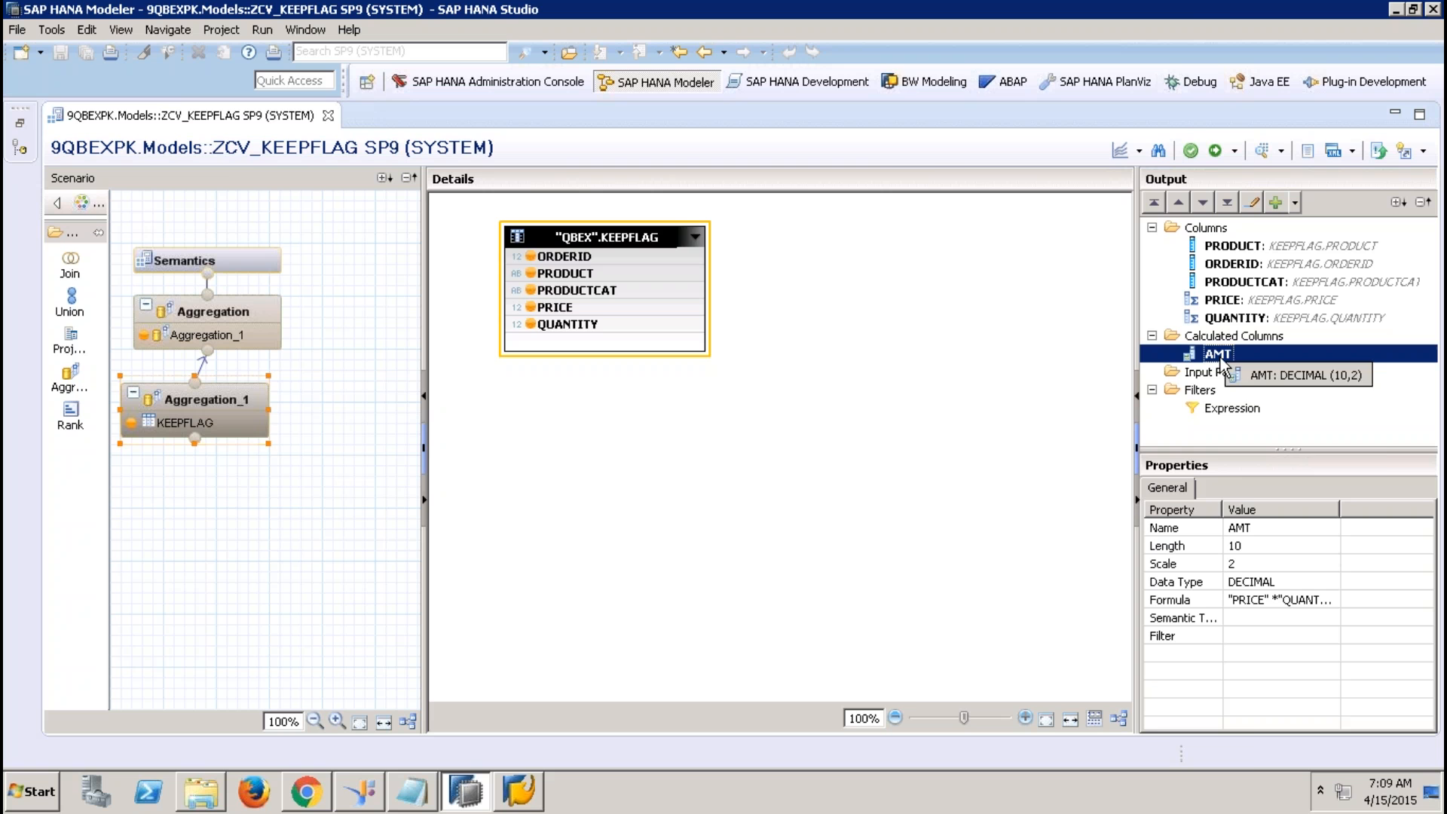
pyautogui.rightClick(1221, 358)
pyautogui.click(1254, 371)
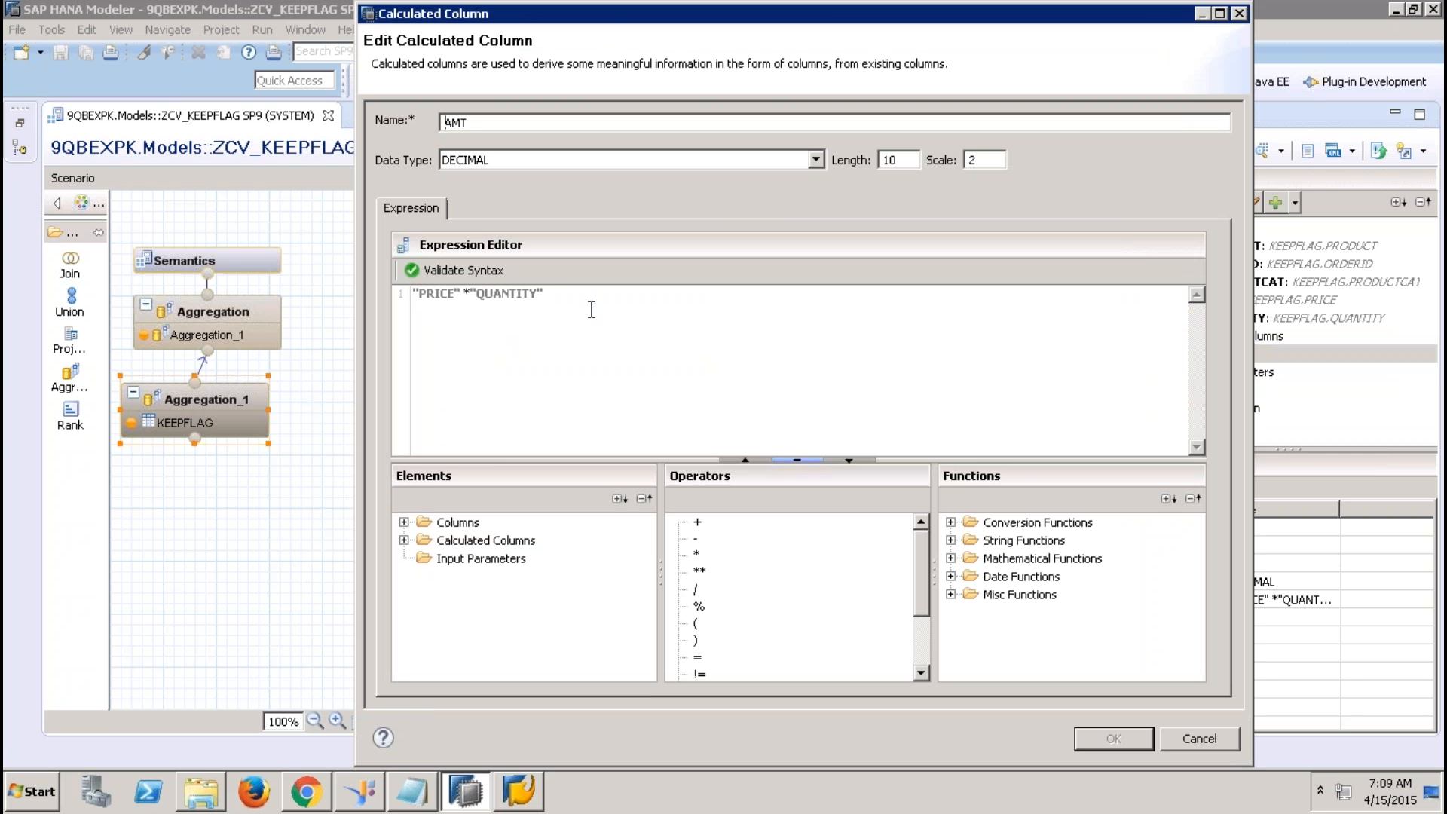
pyautogui.click(1172, 742)
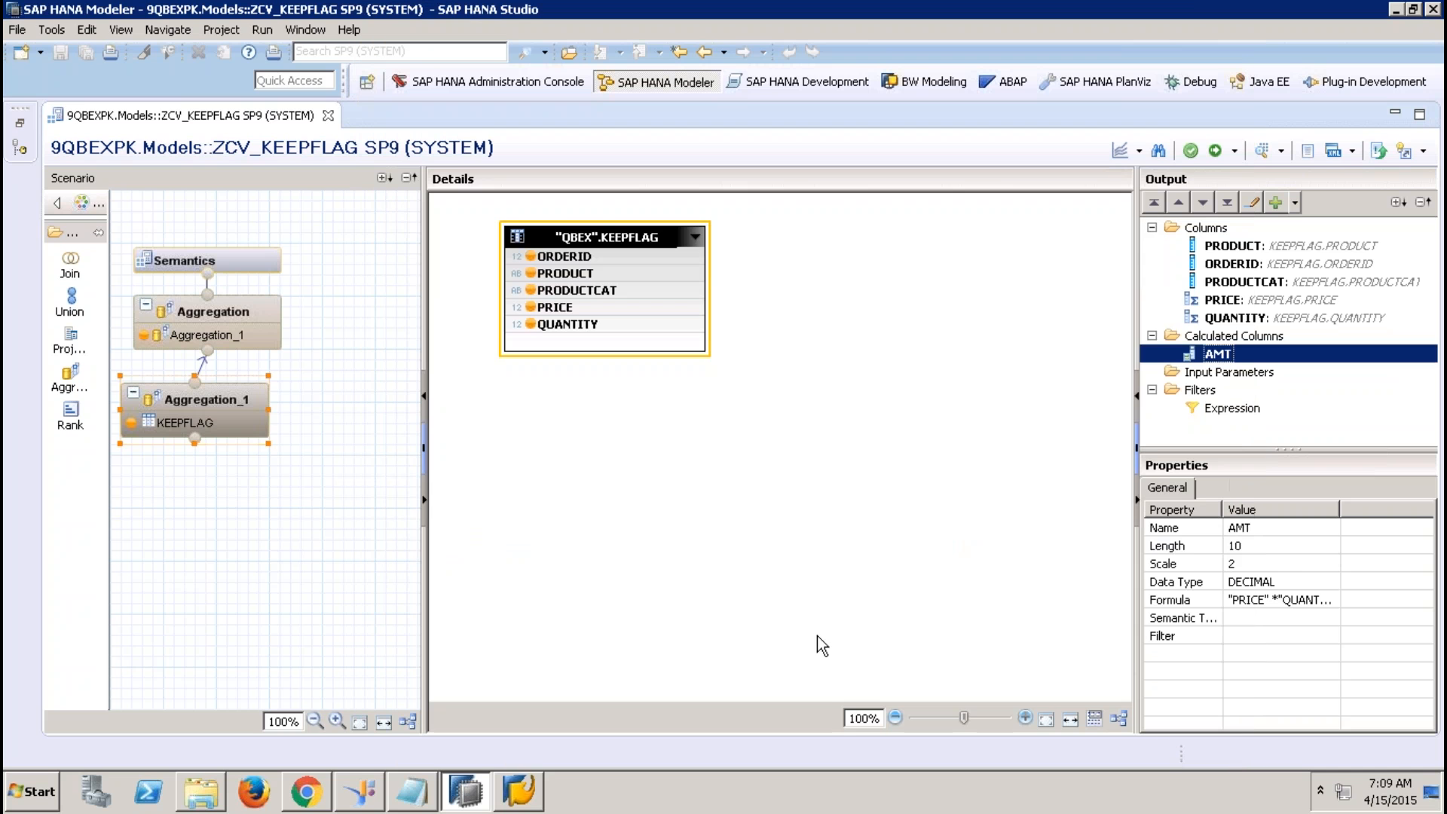
# Step: Inspect the PRICE output column's properties and source column in the upper Aggregation node, leaving the column as it is
pyautogui.click(242, 314)
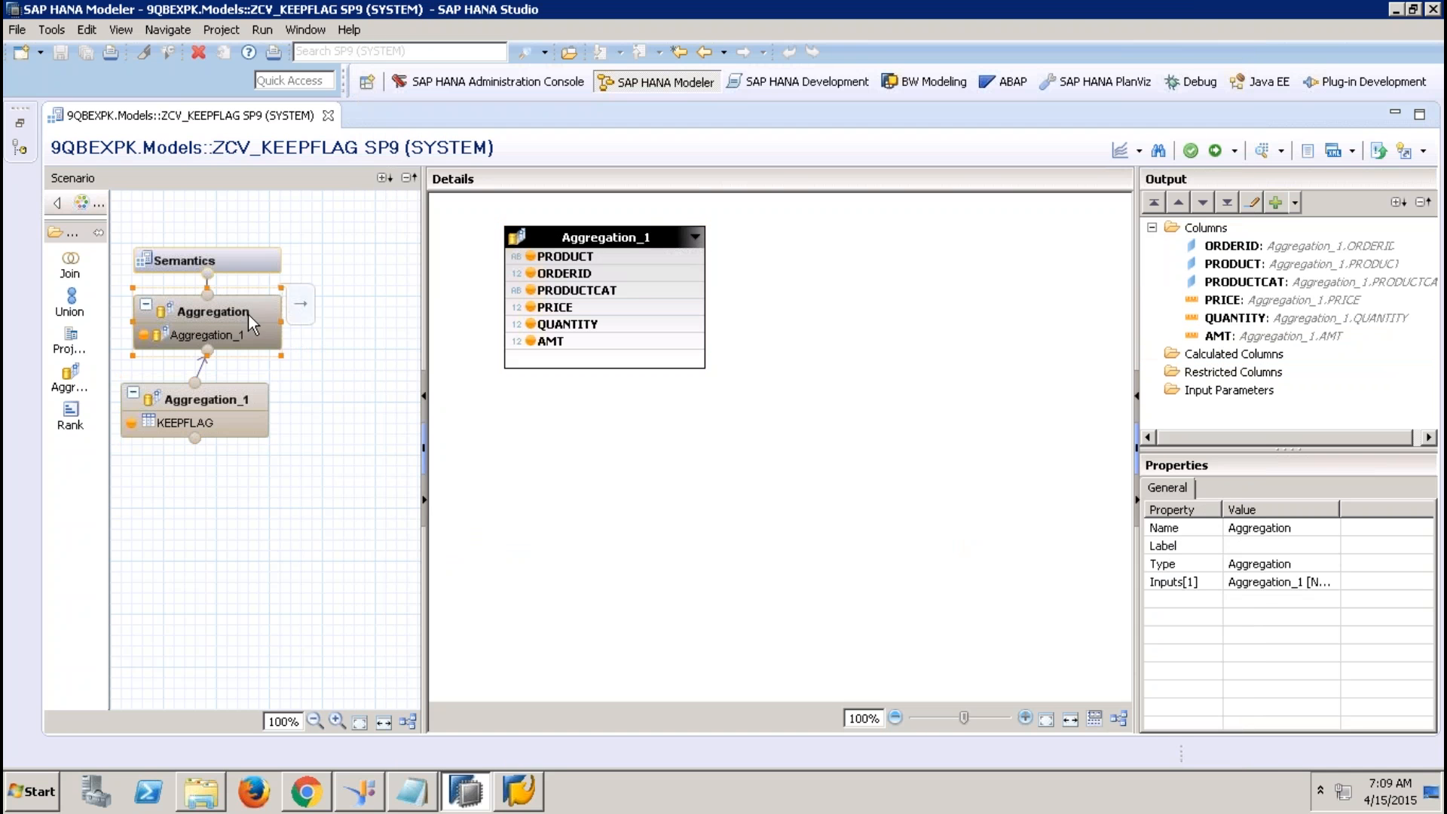
pyautogui.click(1230, 301)
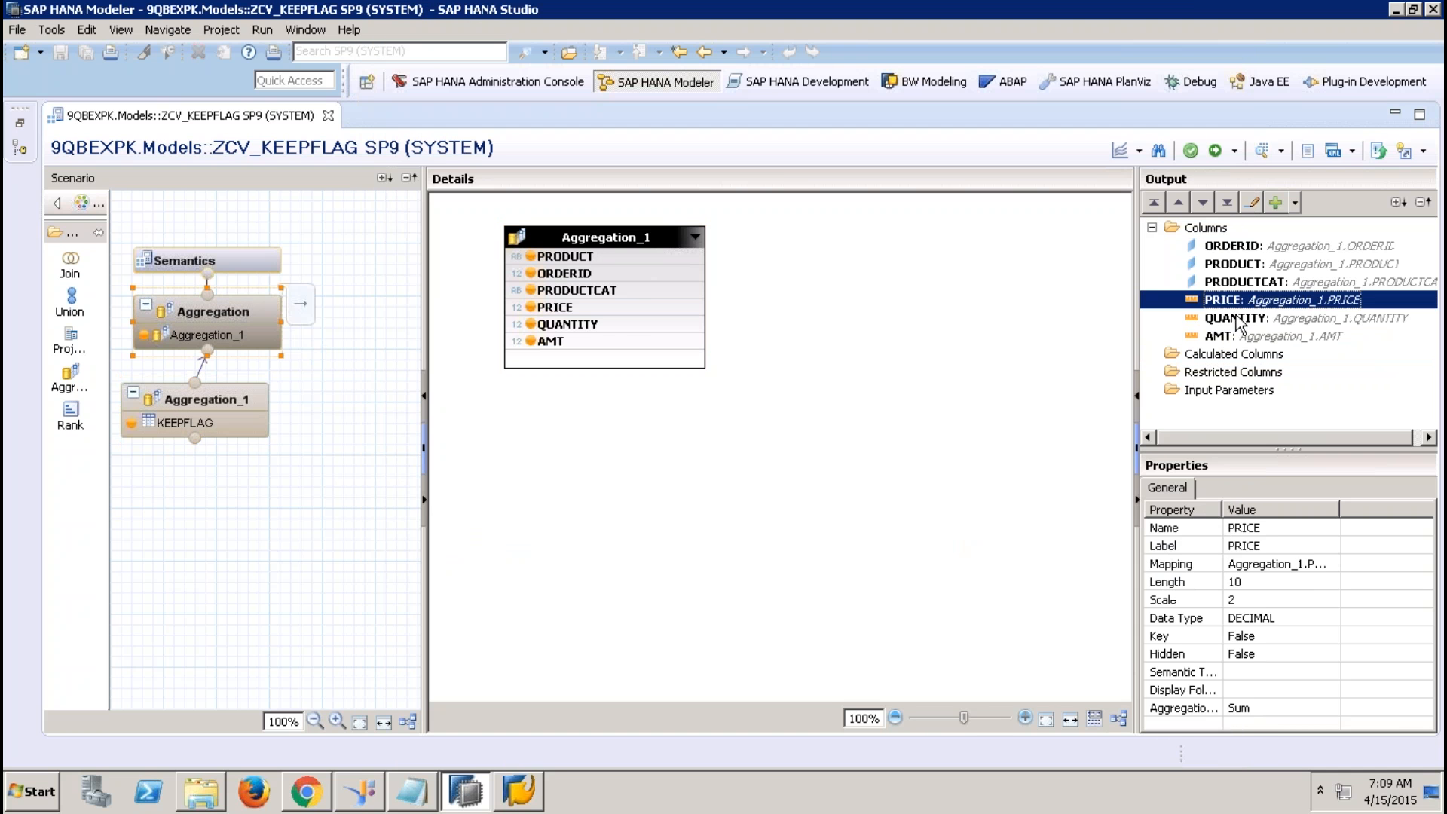
pyautogui.rightClick(563, 308)
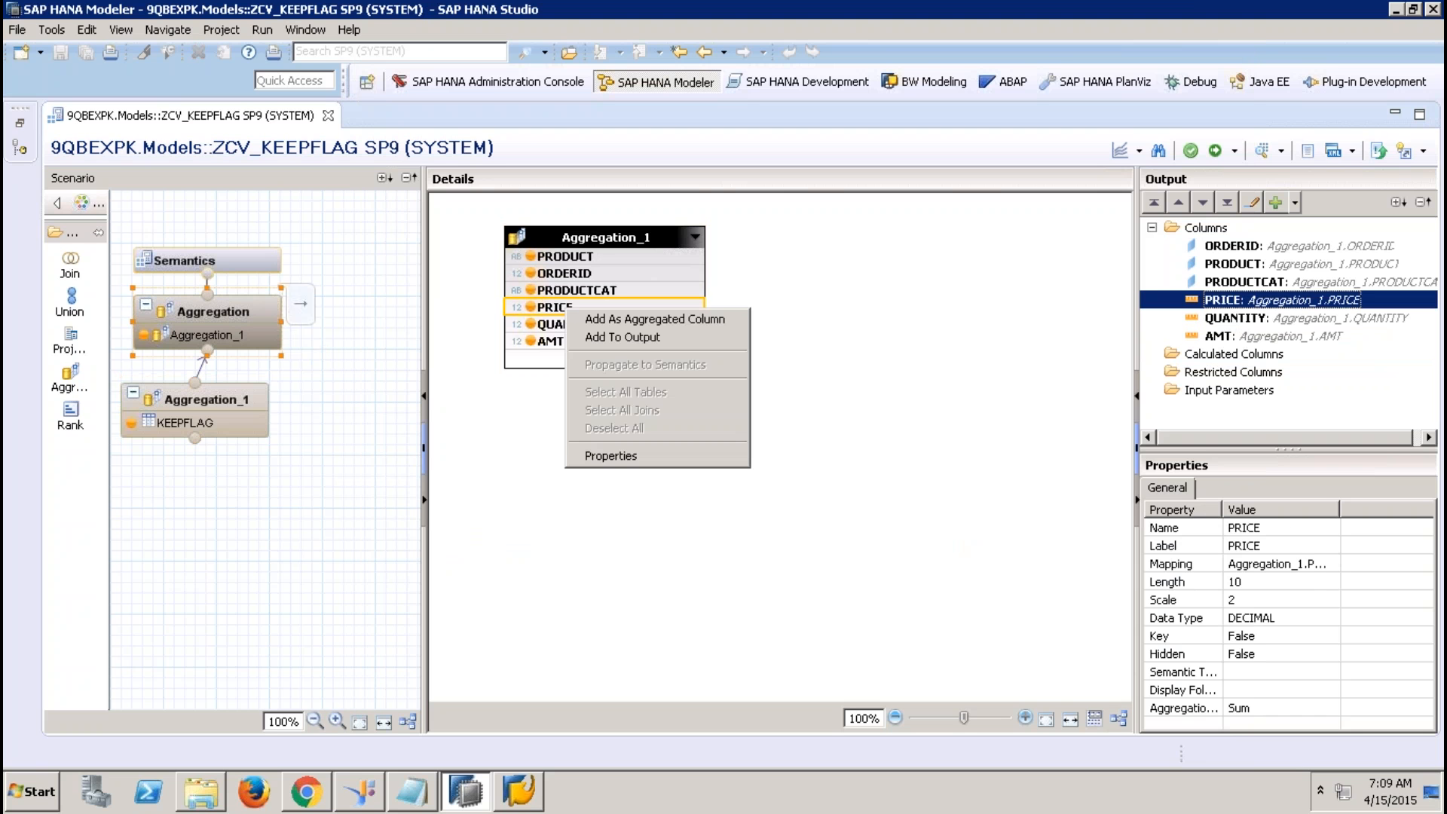
pyautogui.click(967, 265)
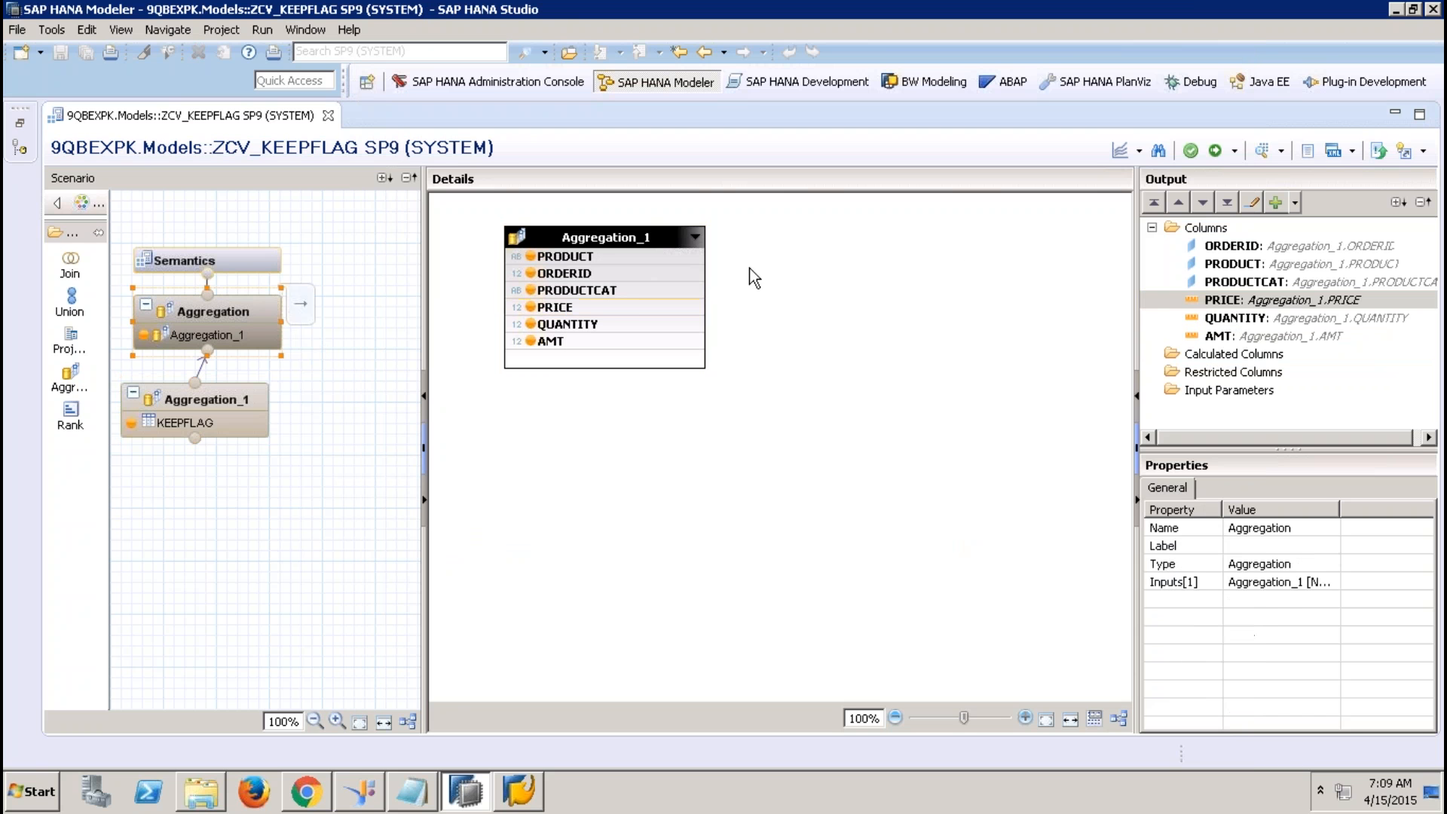
# Step: Preview the raw data of ZCV_KEEPFLAG from the Semantics node, examine each order's AMT value, and close the preview
pyautogui.click(256, 269)
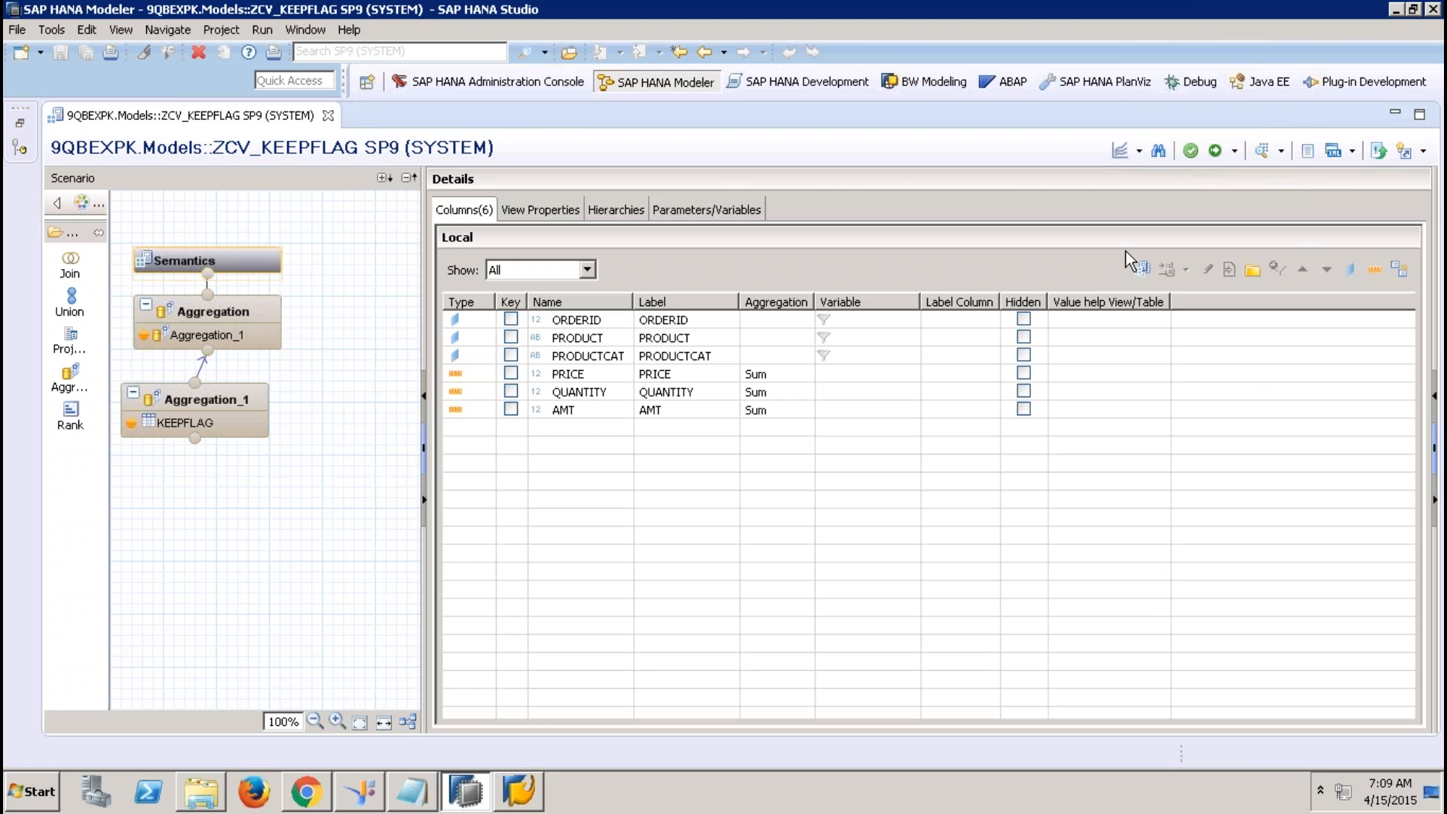
pyautogui.click(1261, 150)
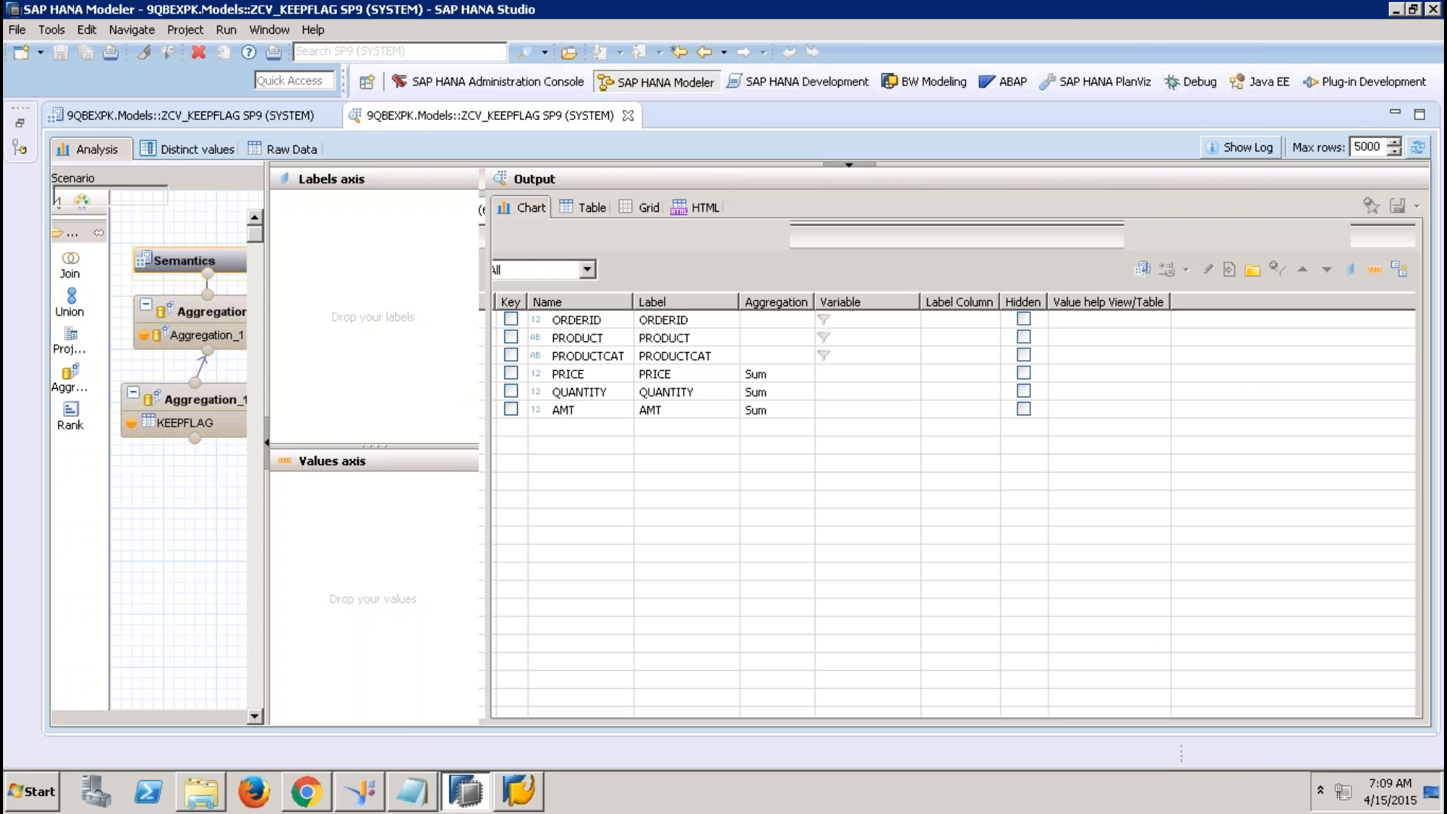
pyautogui.click(292, 150)
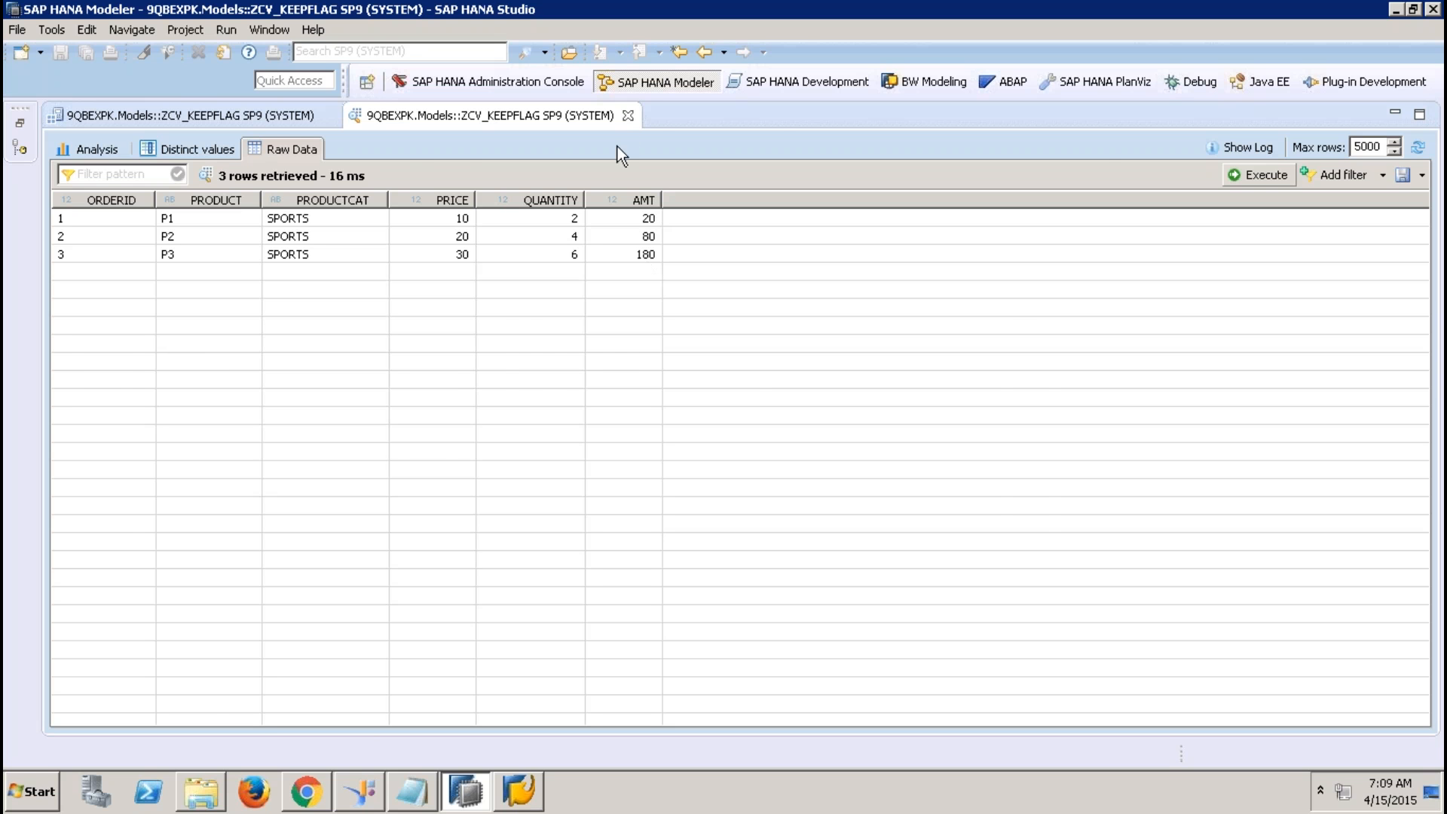
pyautogui.click(629, 116)
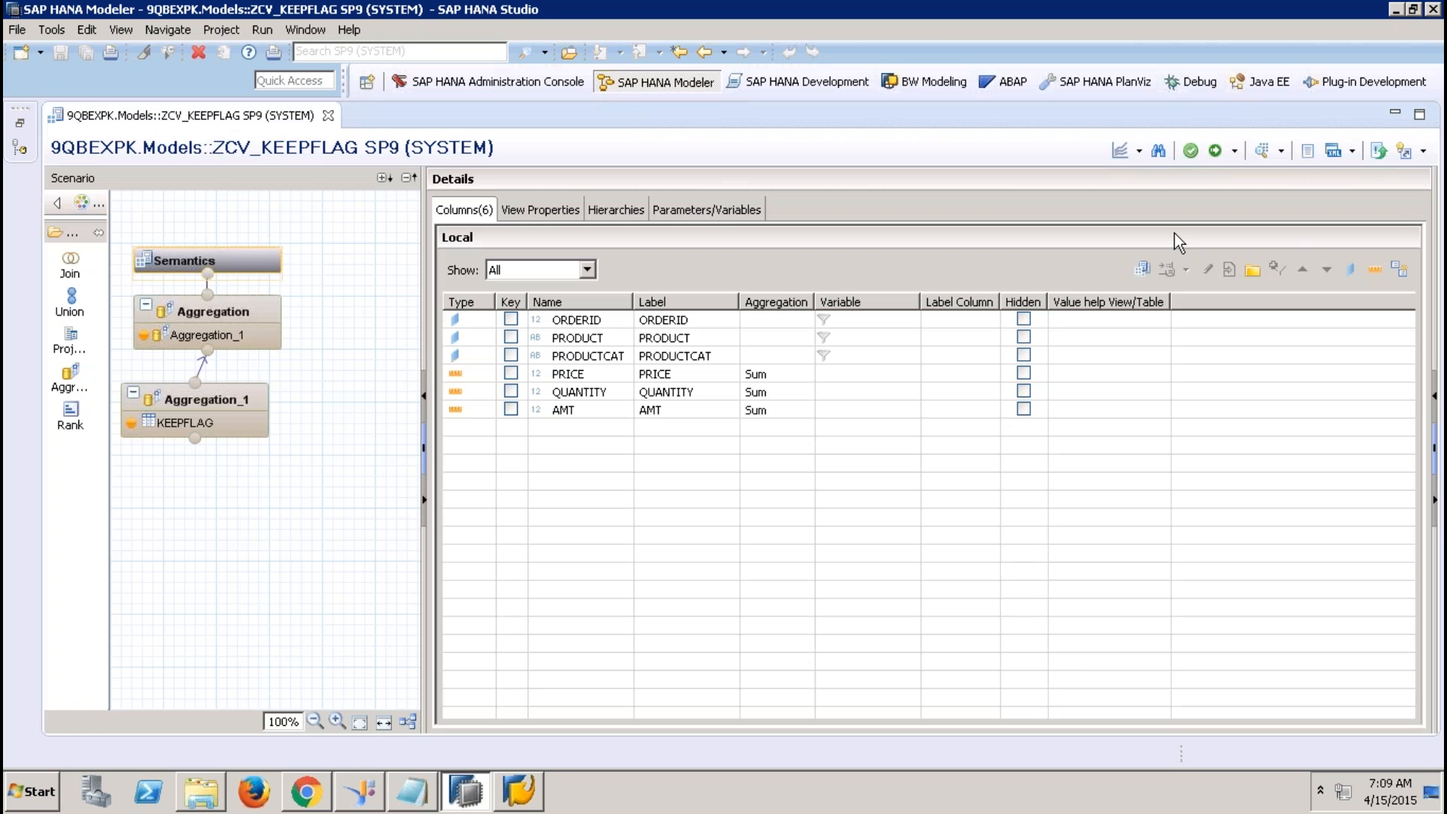
# Step: Start debugging ZCV_KEEPFLAG and reduce the debug query's SELECT list to "PRODUCTCAT" and SUM("AMT")
pyautogui.click(1140, 153)
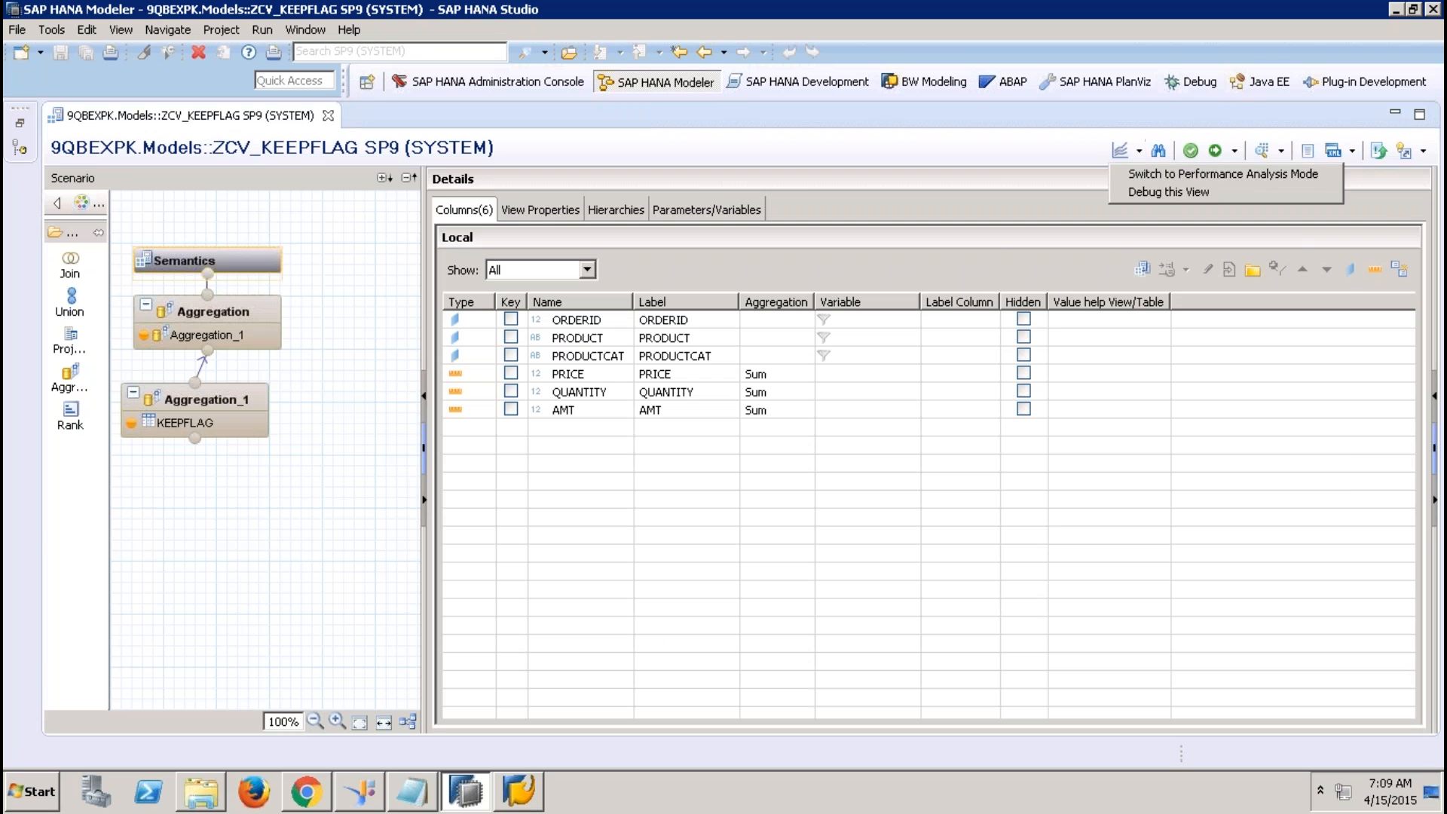
pyautogui.click(1155, 192)
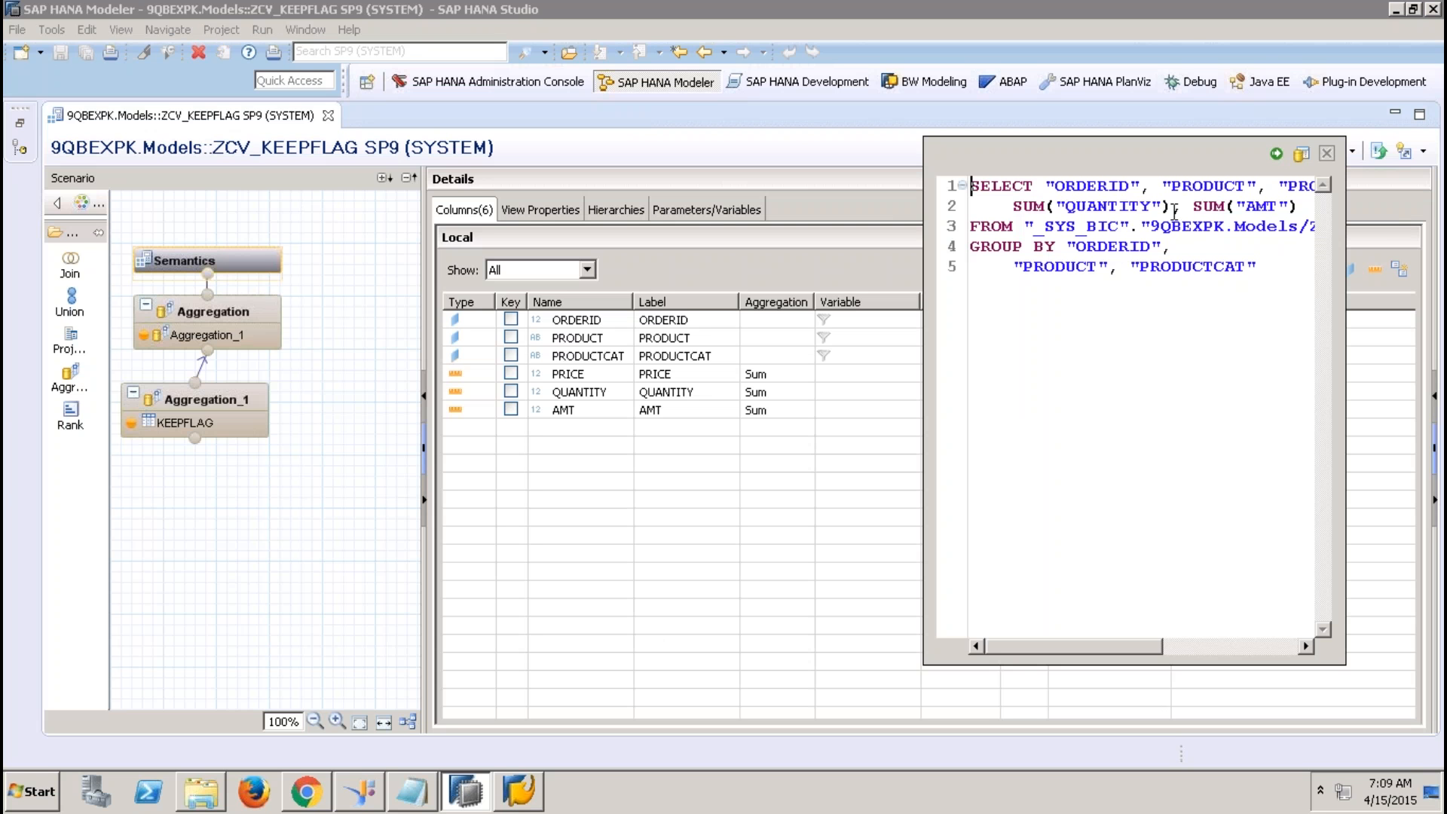
pyautogui.click(1278, 186)
pyautogui.moveTo(1278, 186); pyautogui.dragTo(1047, 185)
pyautogui.press('Delete')
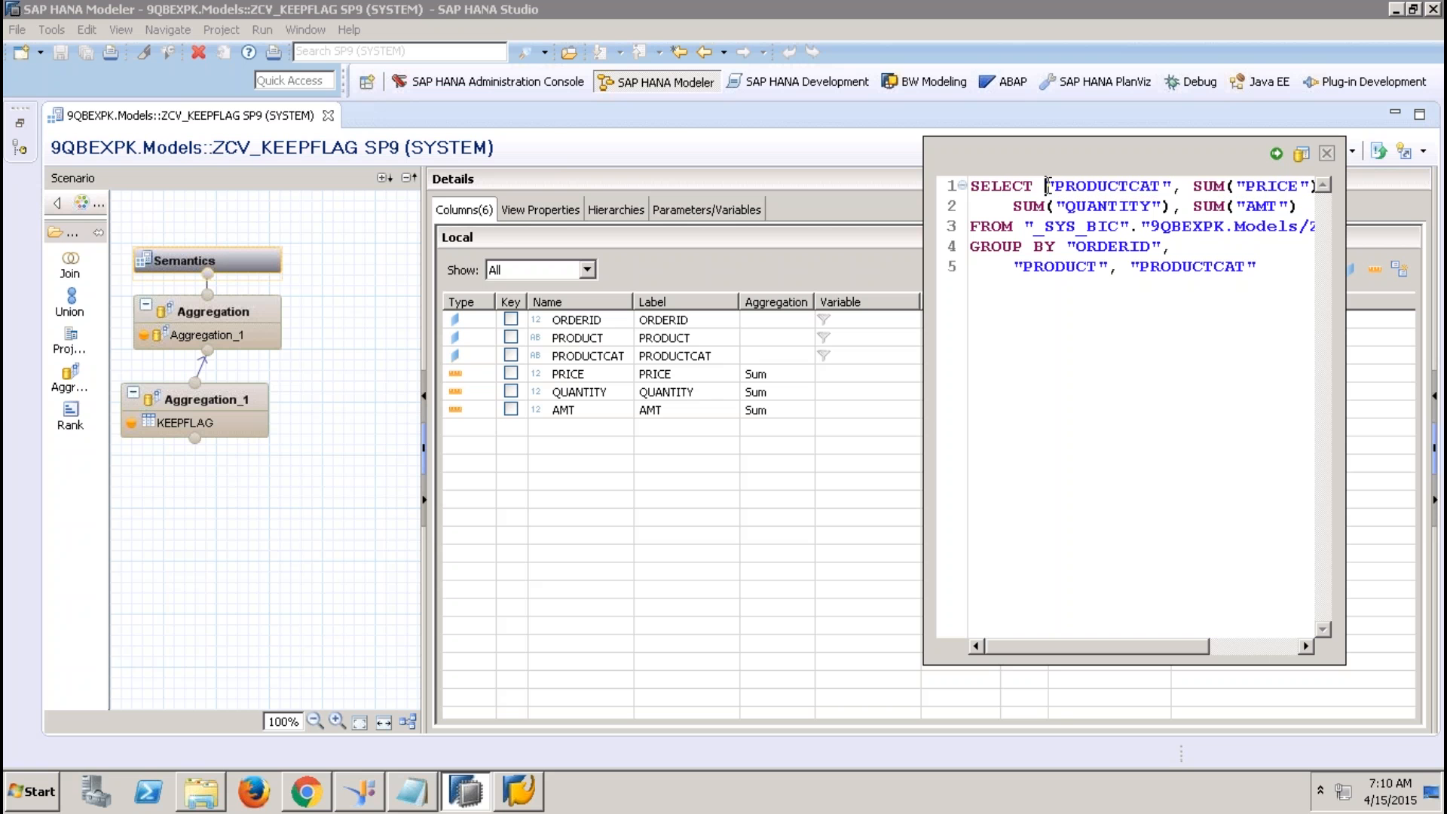
pyautogui.moveTo(1193, 185); pyautogui.dragTo(1181, 208)
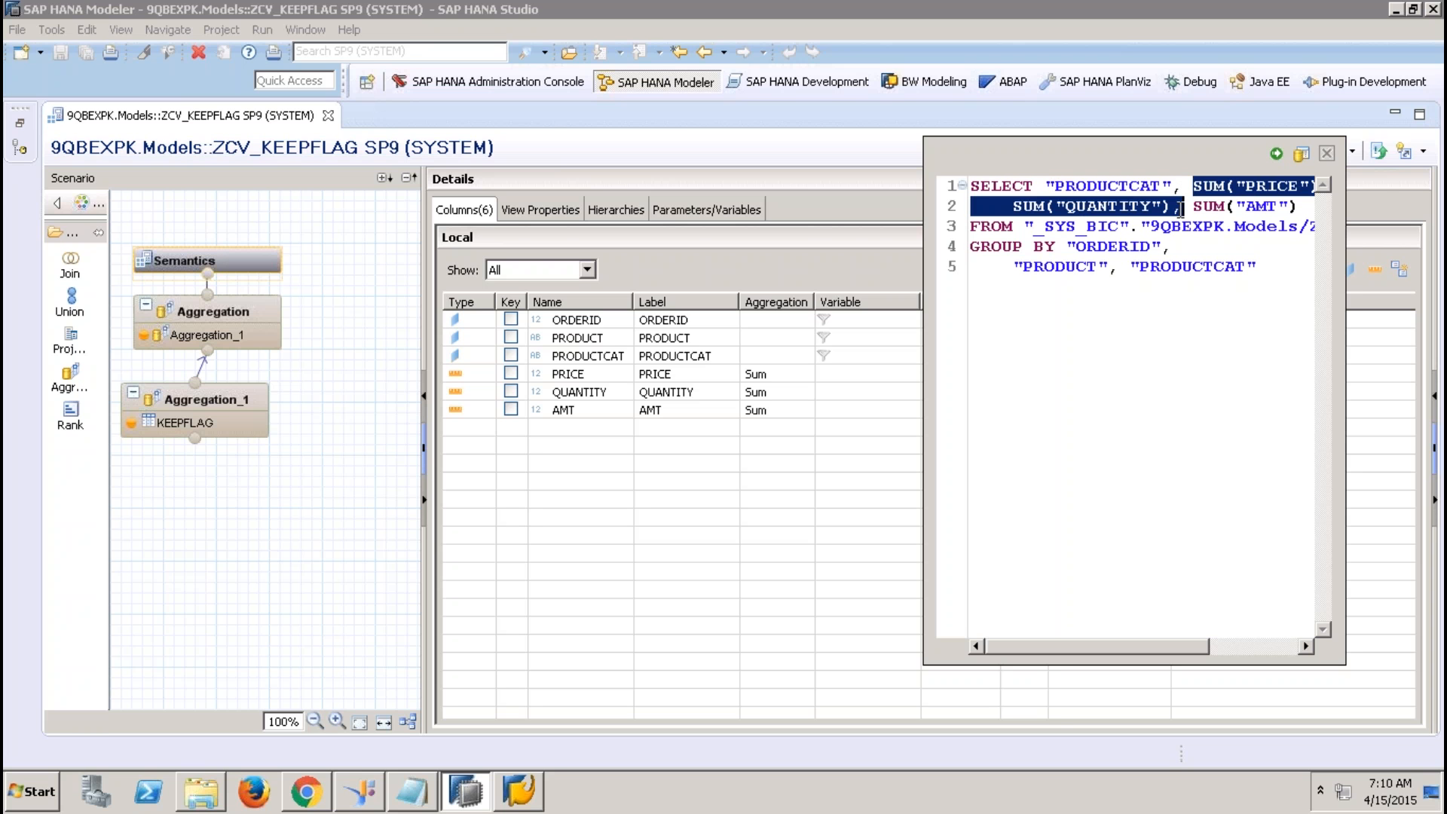
pyautogui.press('Delete')
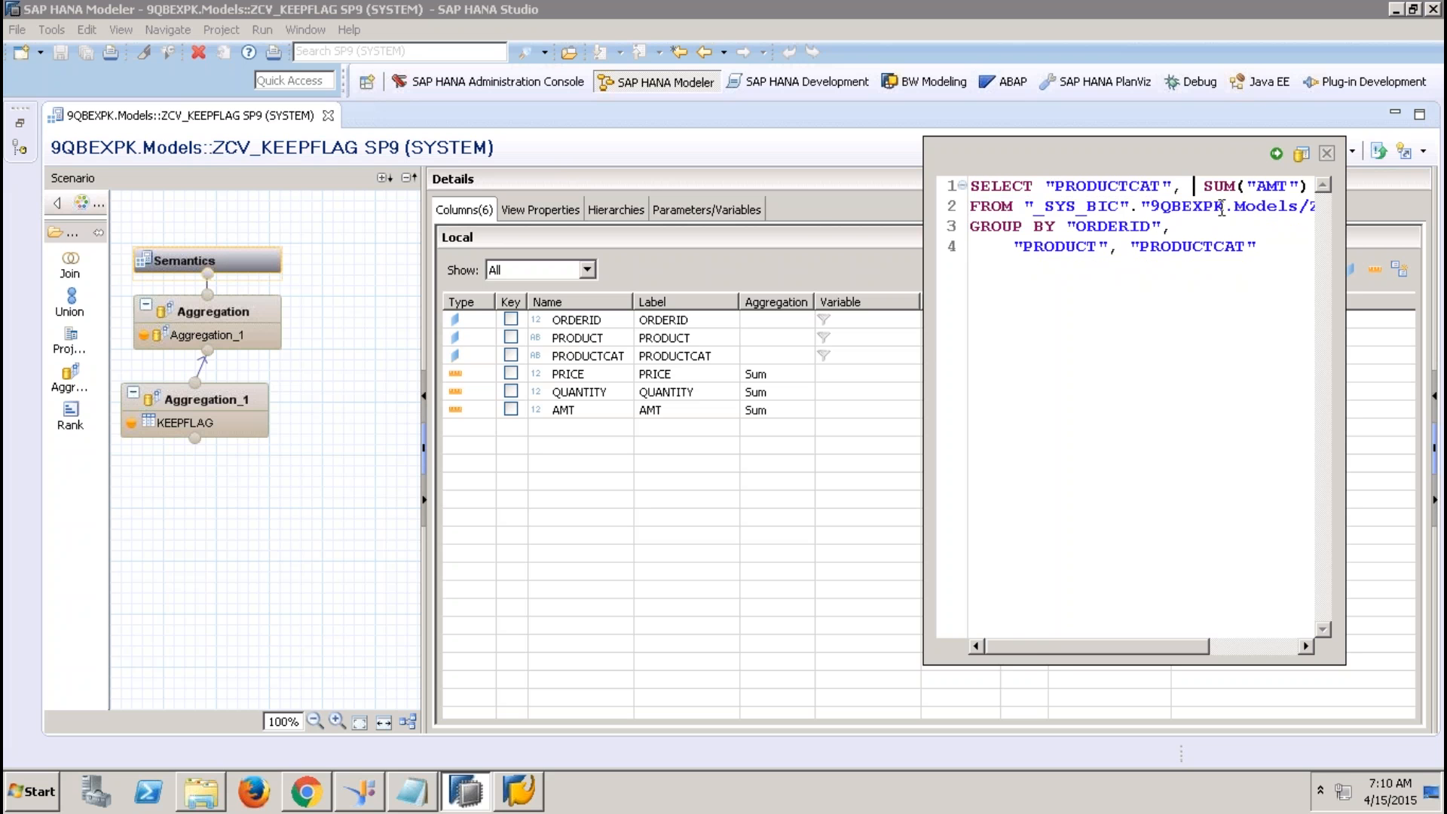
pyautogui.press('End')
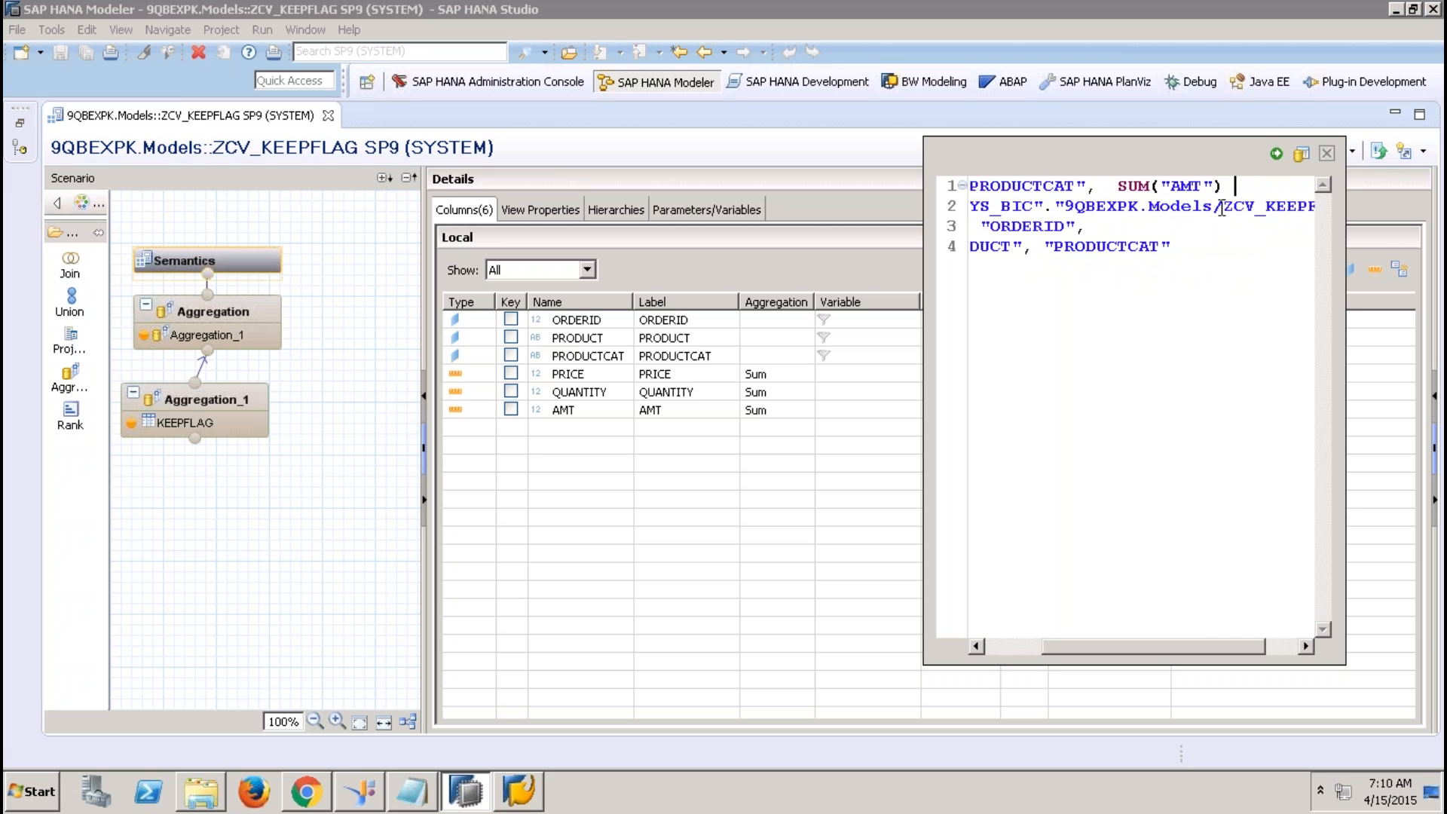
pyautogui.click(1010, 646)
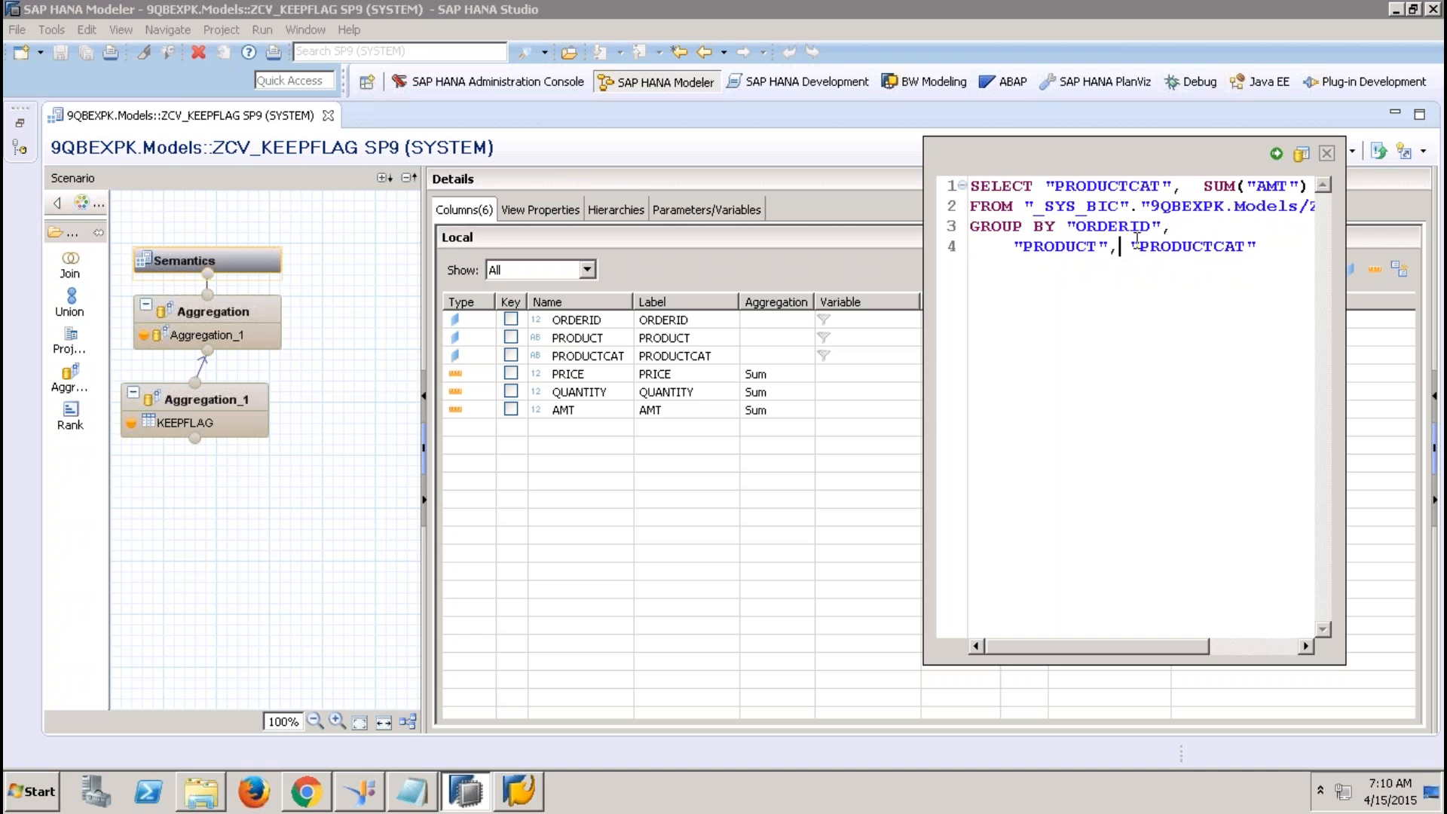
# Step: Remove "ORDERID" and "PRODUCT" from the debug query's GROUP BY clause, leaving "PRODUCTCAT", and execute the debug query
pyautogui.moveTo(1120, 247); pyautogui.dragTo(1071, 219)
pyautogui.press('Delete')
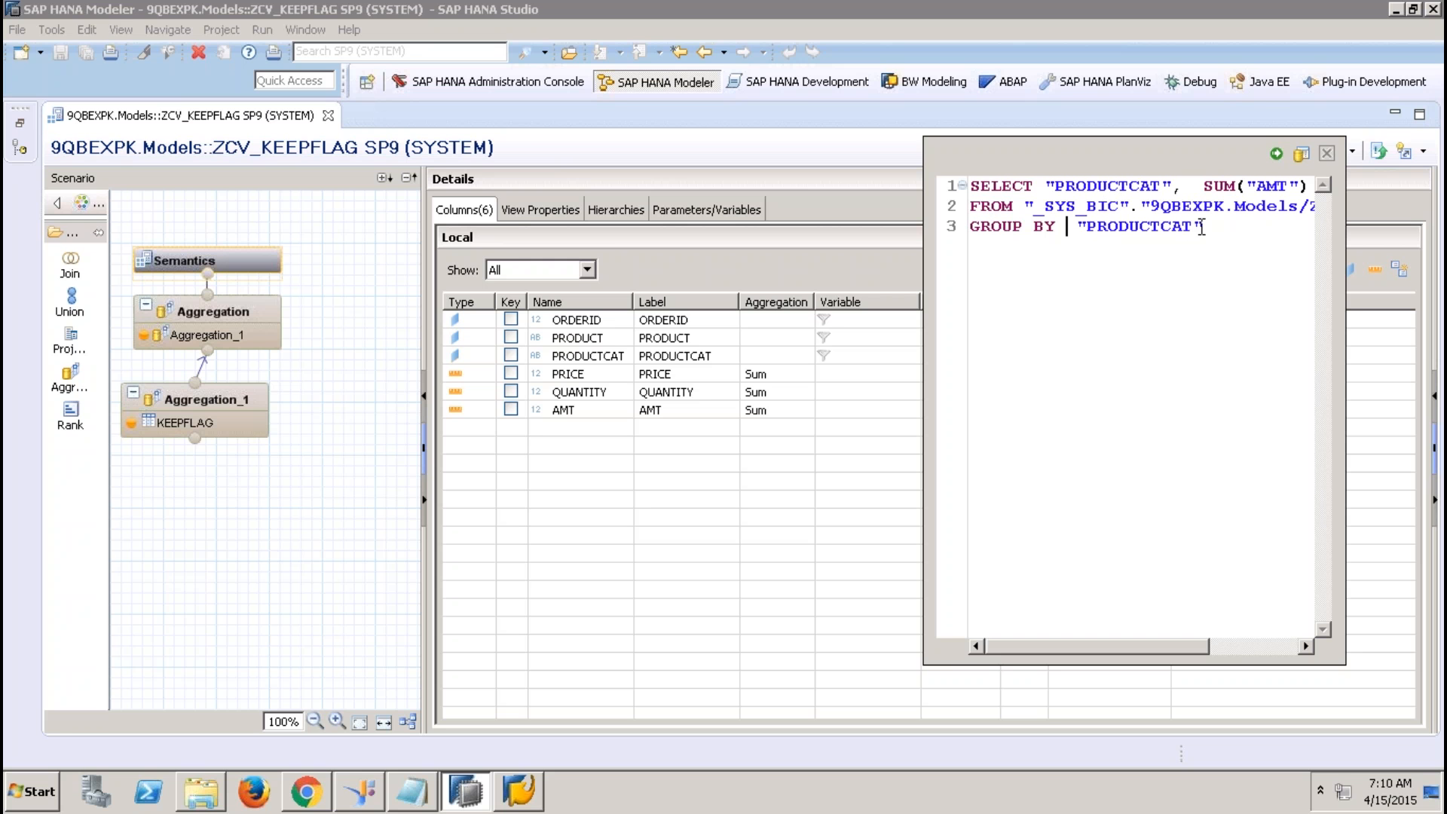
pyautogui.click(1276, 154)
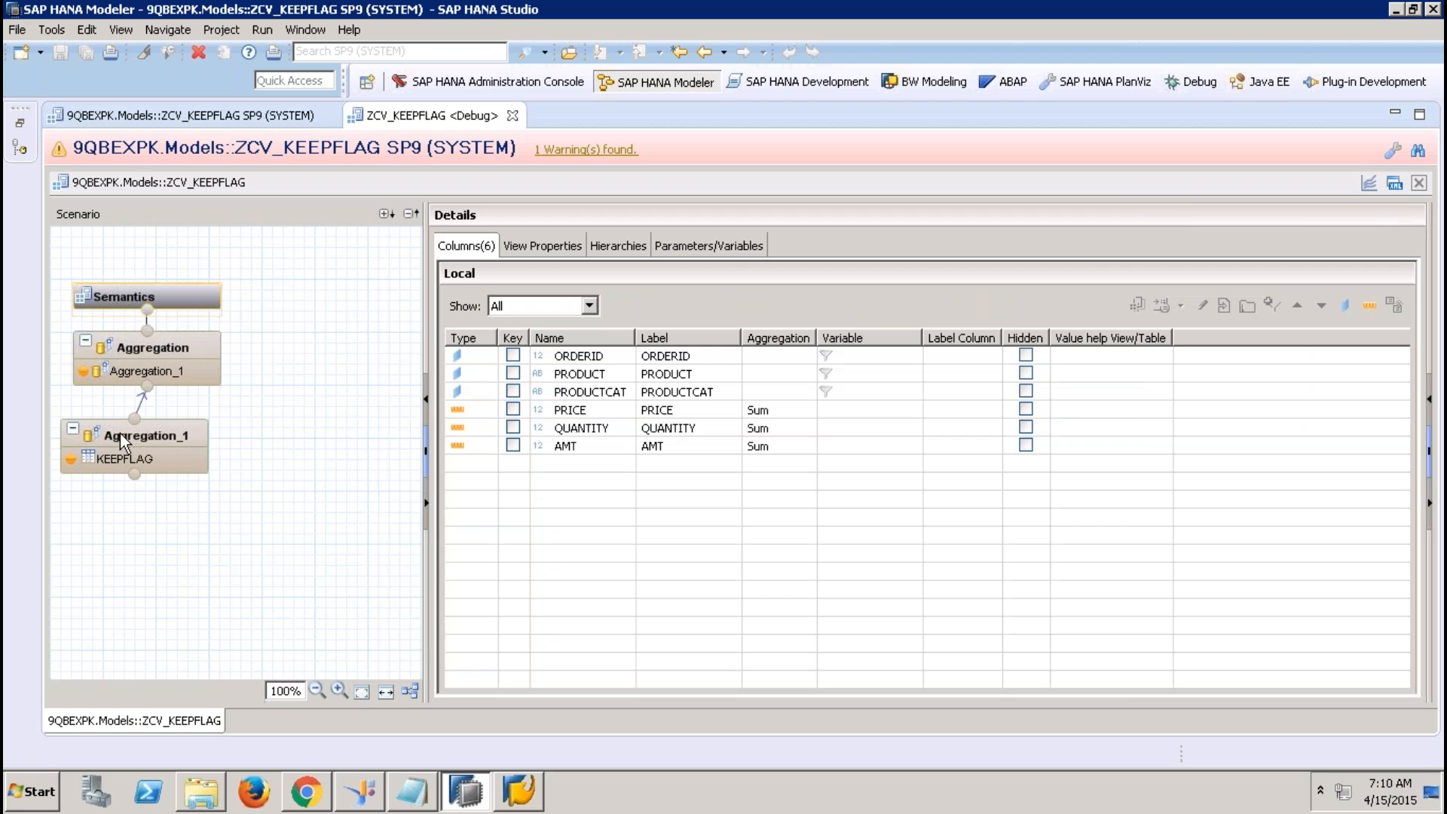
# Step: Examine the columns in Aggregation_1's debug query and check the Keep Flag property of its ORDERID output column
pyautogui.click(120, 432)
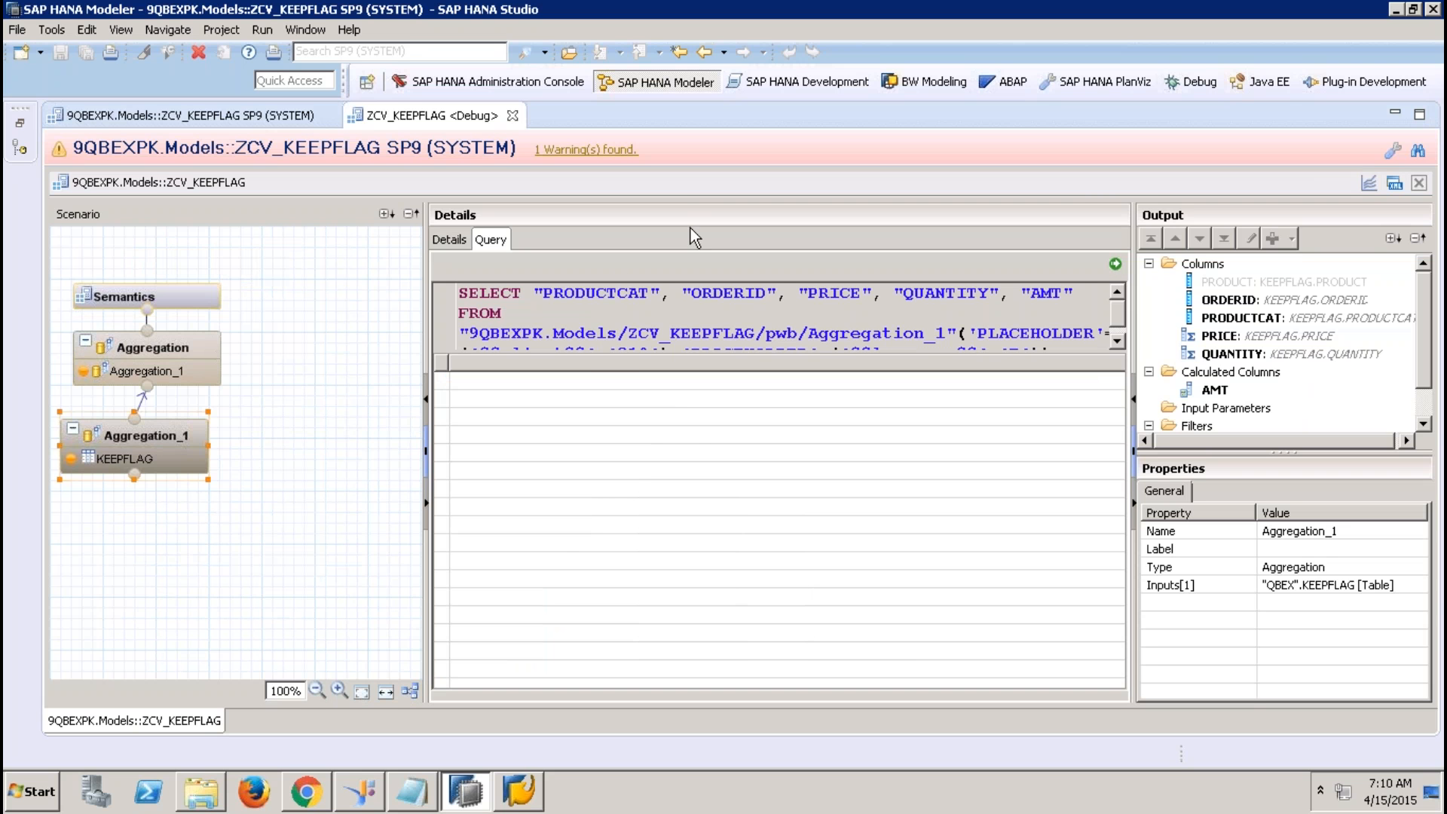
pyautogui.moveTo(808, 294); pyautogui.dragTo(1000, 289)
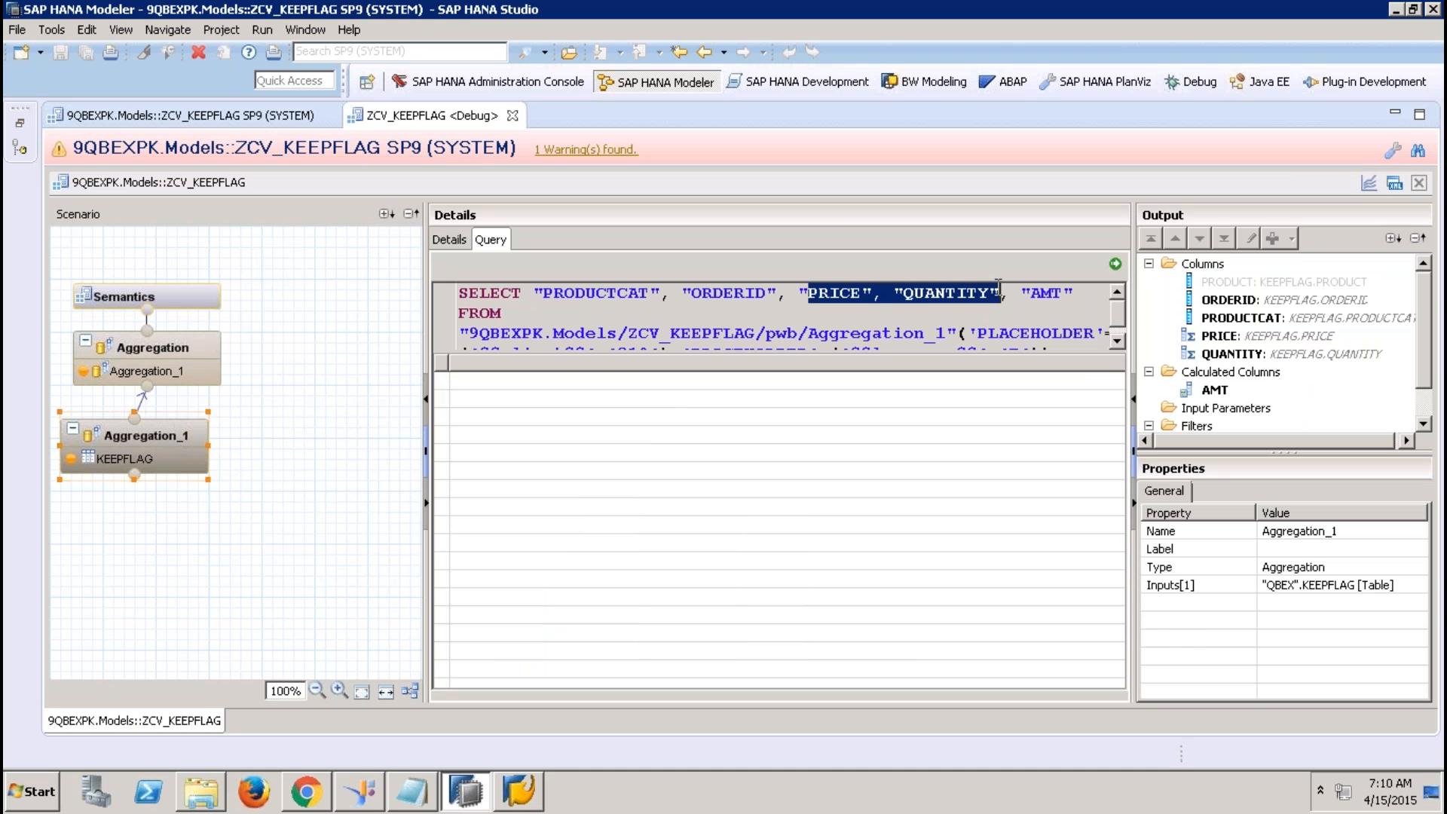
pyautogui.click(1317, 301)
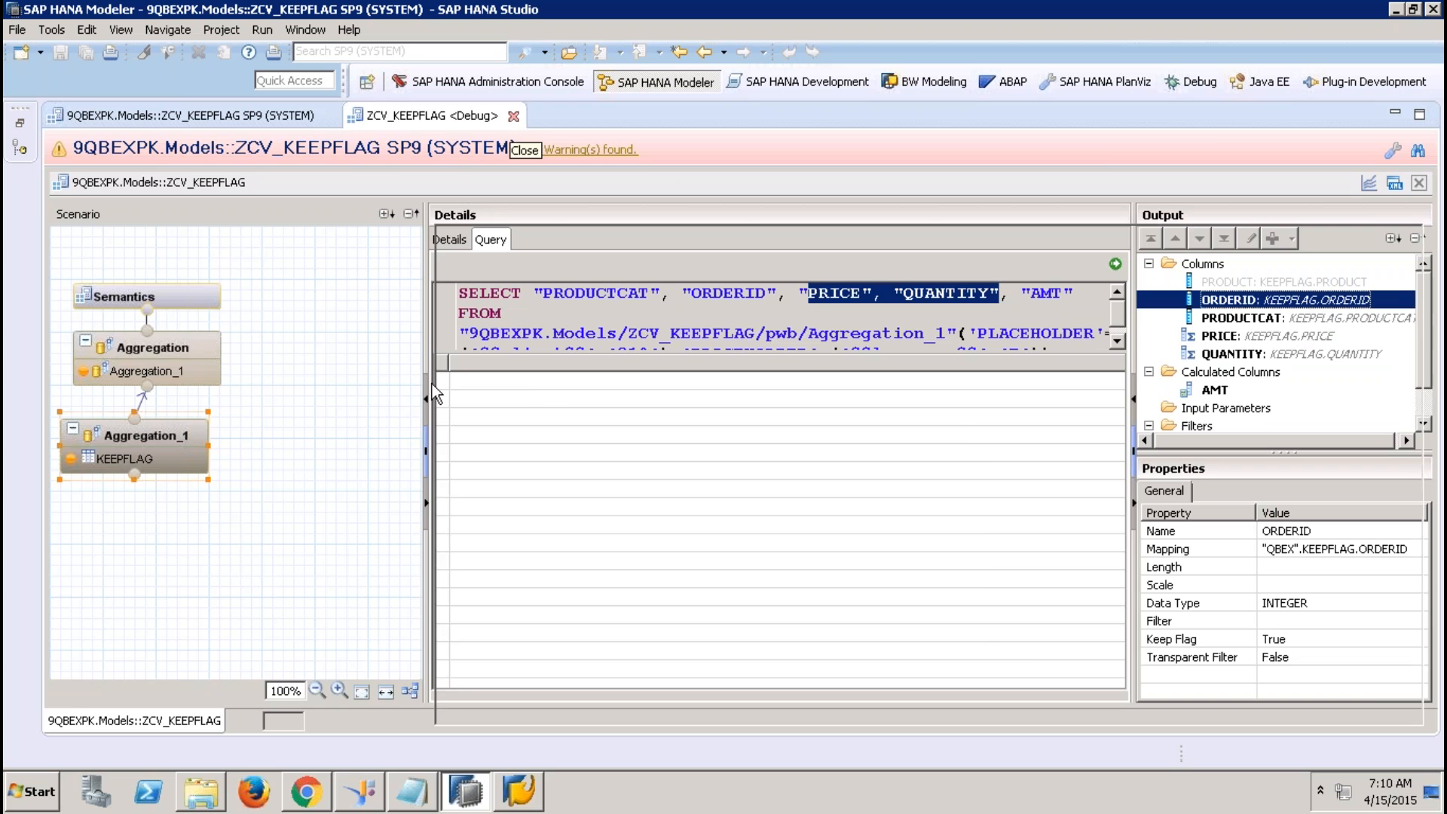
# Step: Close the debug session, set ORDERID's Keep Flag to False in Aggregation_1, and check the same property on PRODUCT
pyautogui.click(236, 399)
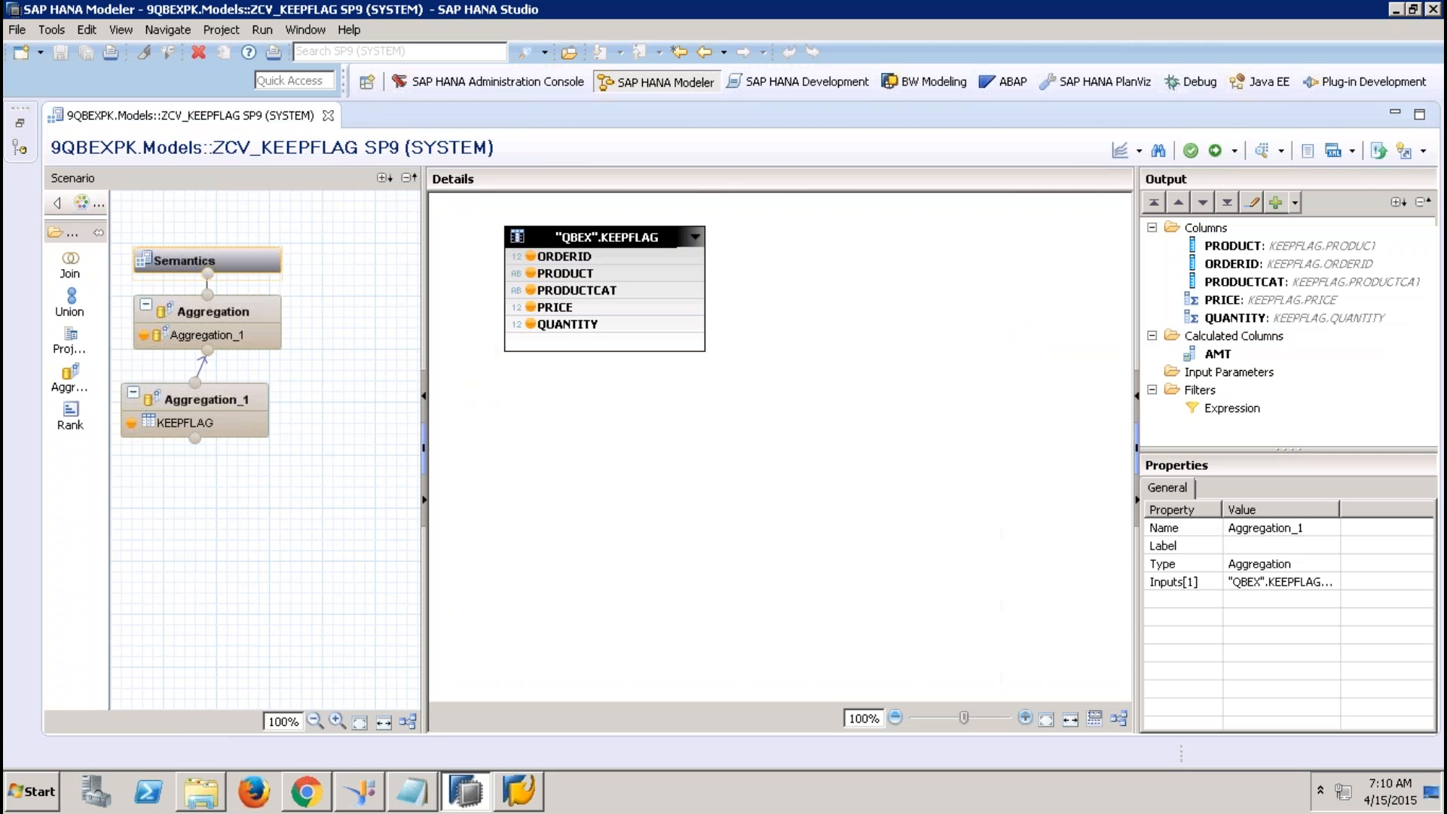
pyautogui.click(1276, 266)
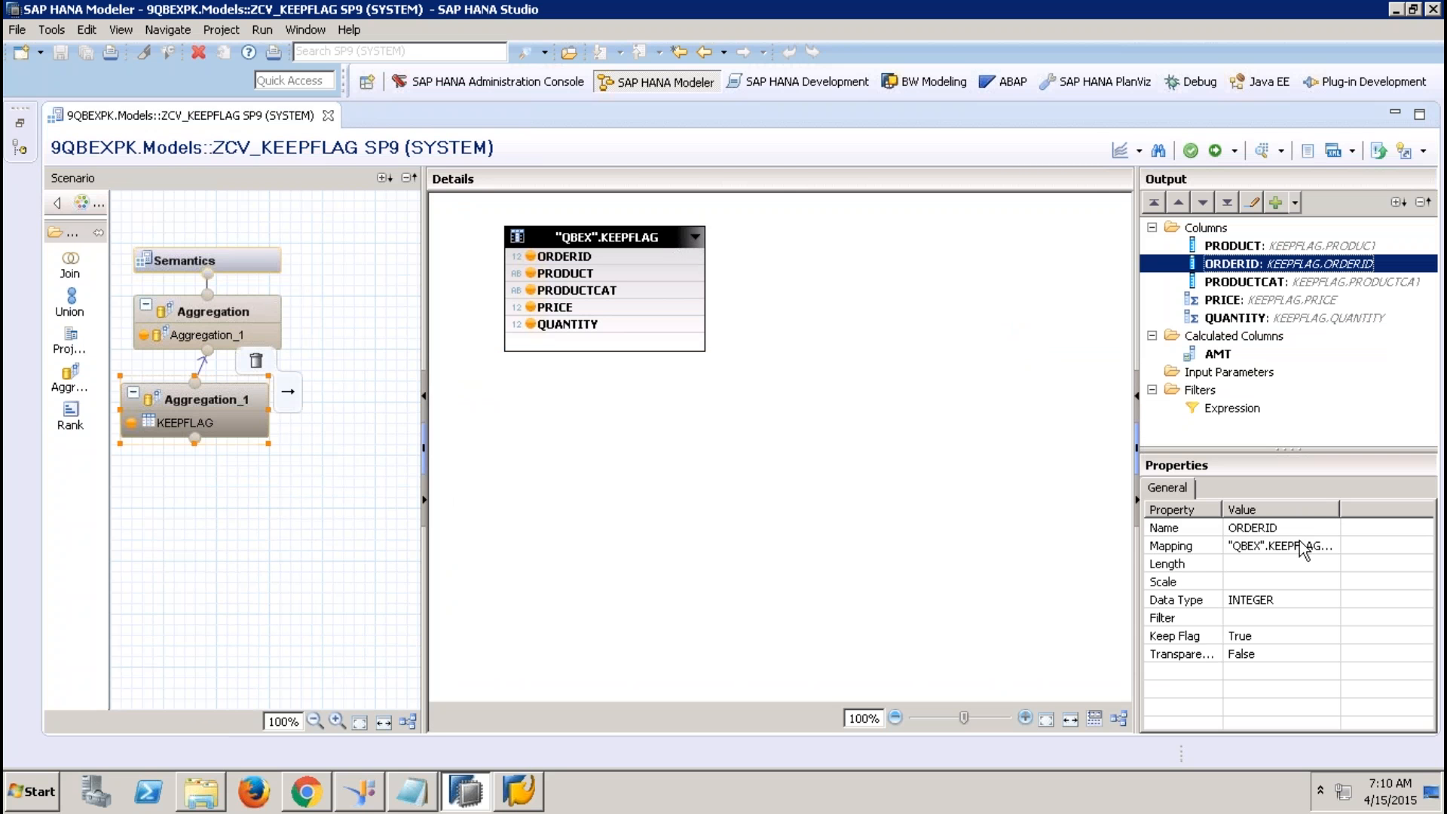
pyautogui.click(1306, 637)
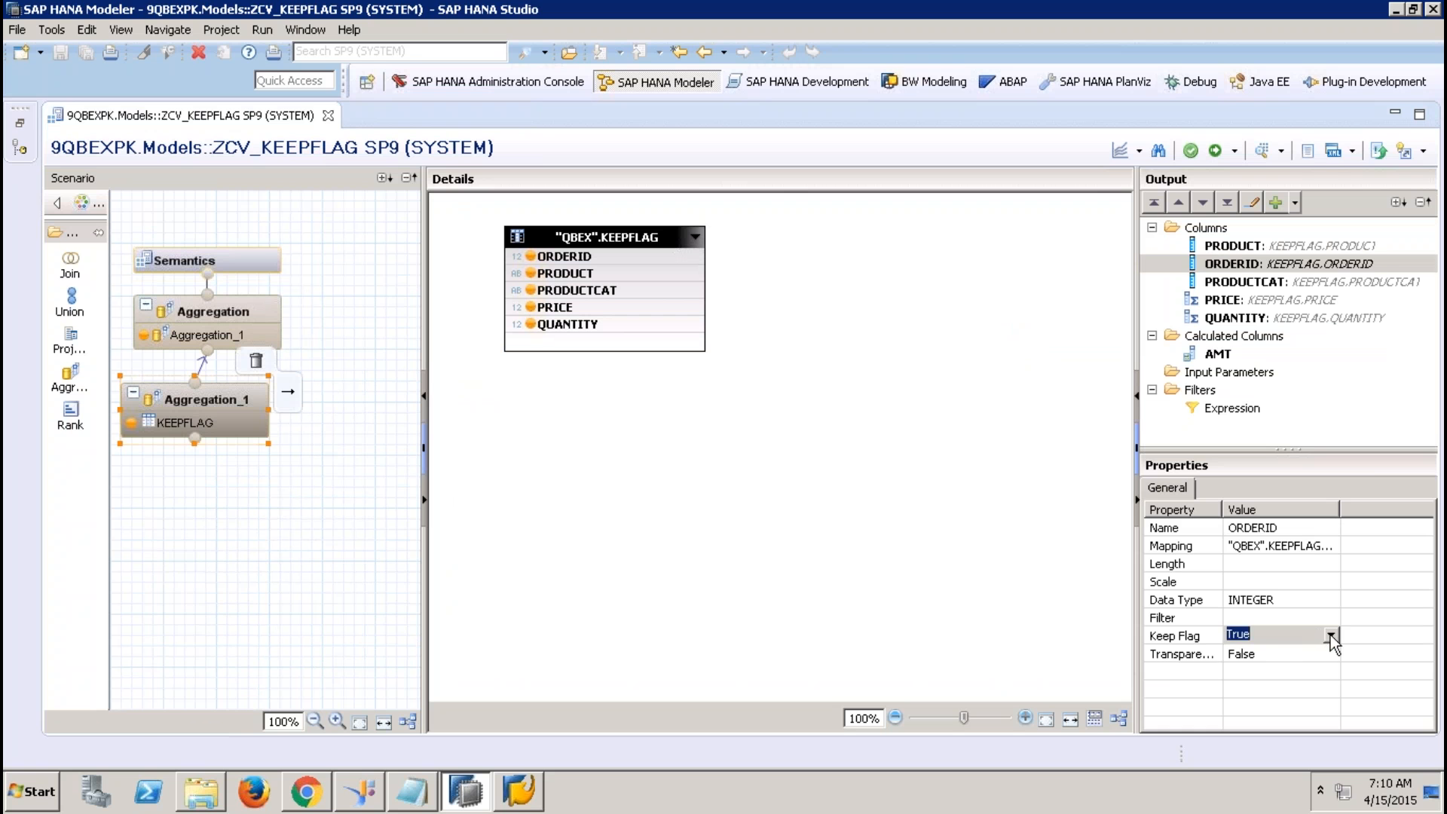
pyautogui.click(1331, 636)
pyautogui.click(1279, 665)
pyautogui.click(1234, 249)
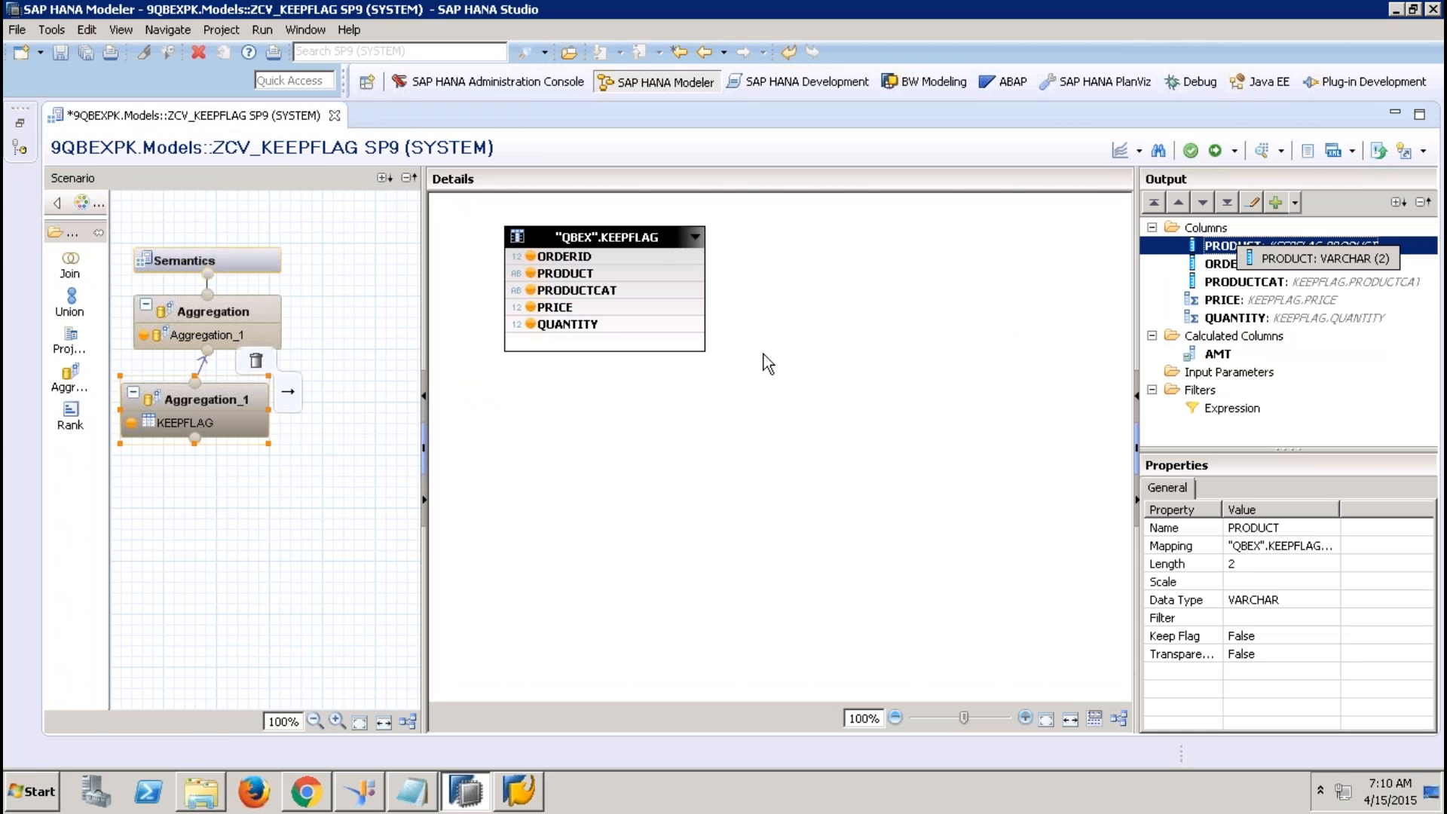
# Step: Check ORDERID's Keep Flag in the upper Aggregation node, activate the ZCV_KEEPFLAG view, and close the job log
pyautogui.click(253, 302)
pyautogui.click(1224, 247)
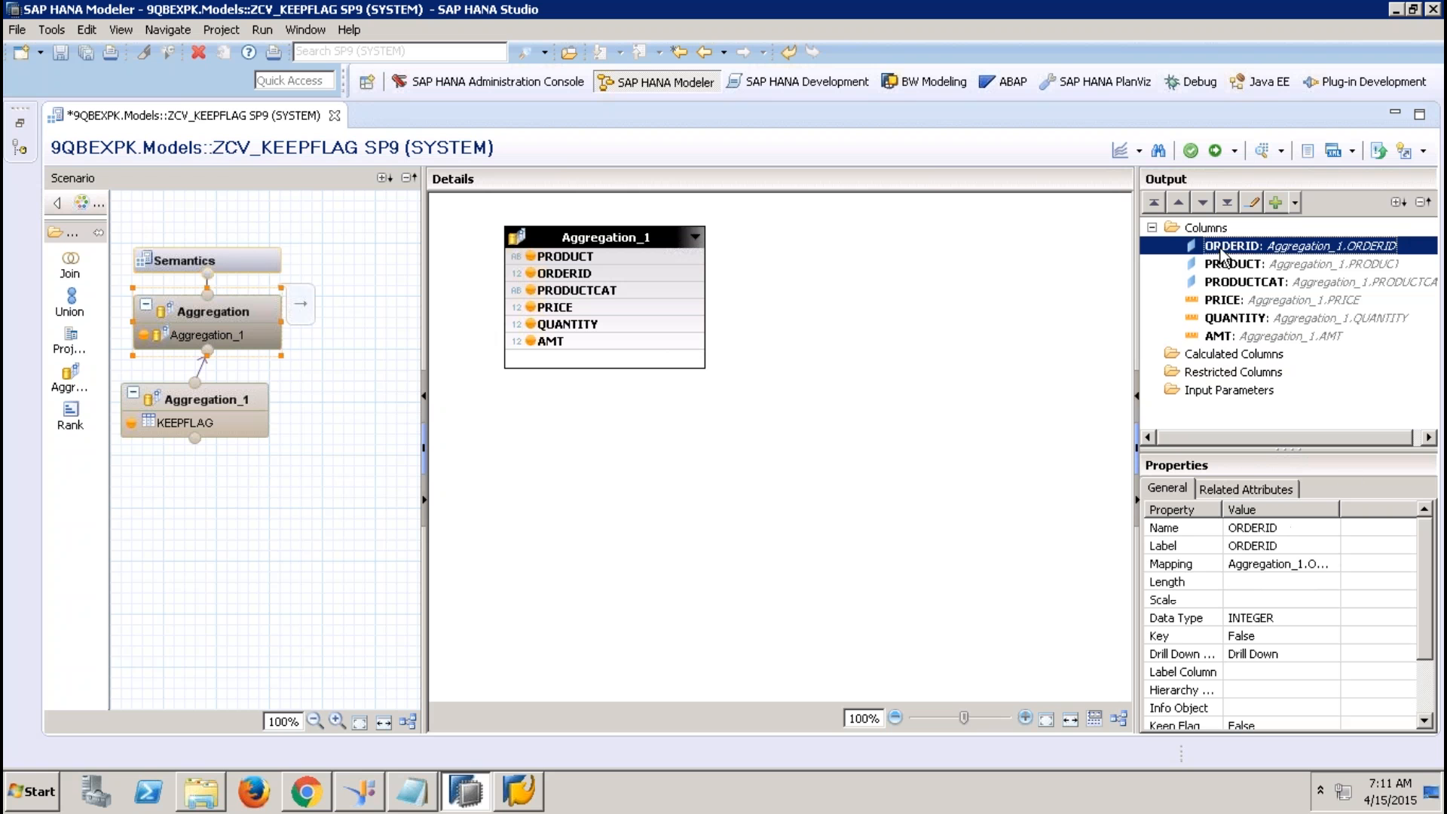
pyautogui.click(1427, 692)
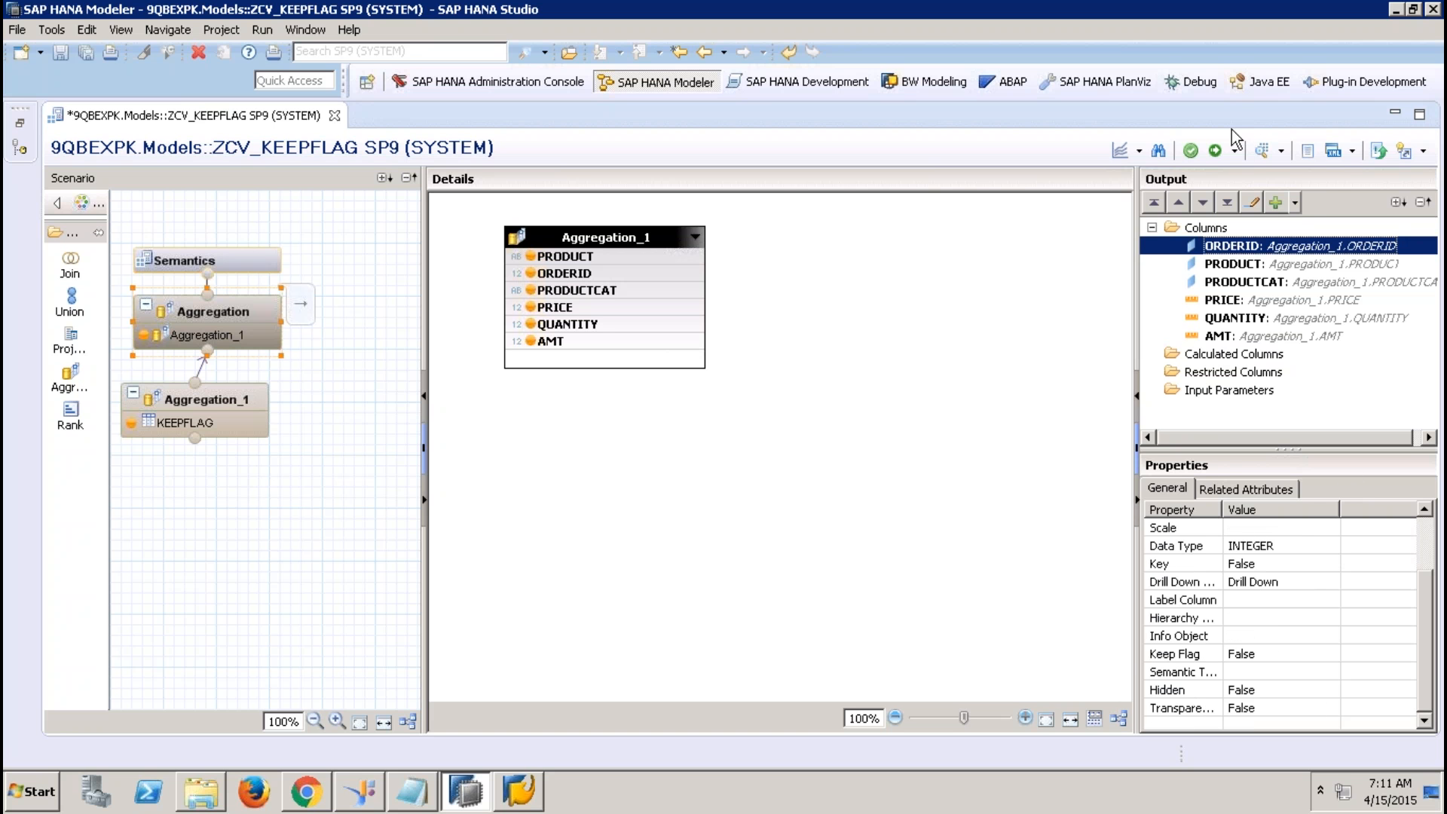
pyautogui.click(1214, 150)
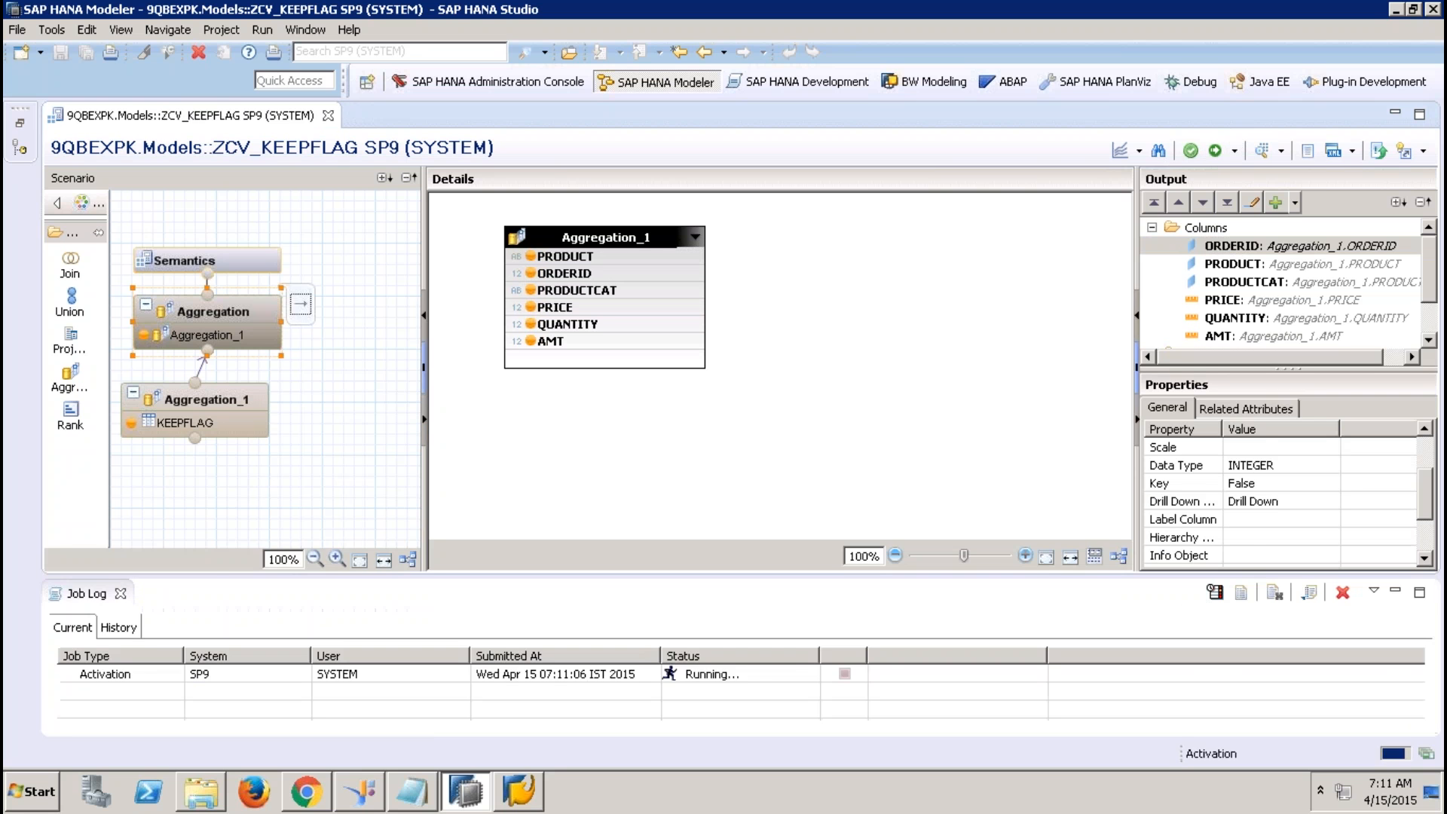
pyautogui.click(121, 594)
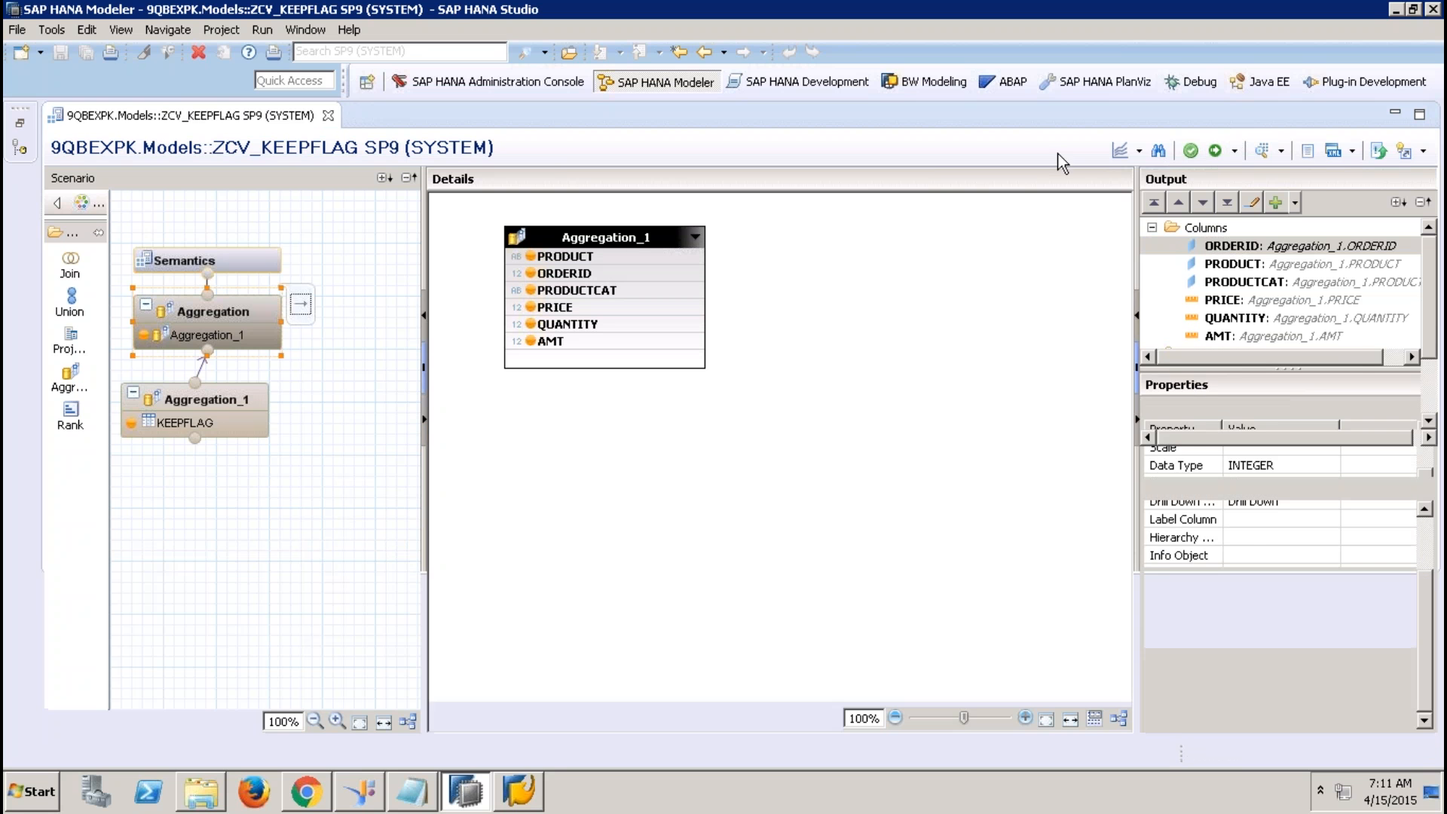
# Step: Debug ZCV_KEEPFLAG again with the query that selects "PRODUCTCAT" and SUM("AMT") grouped by "PRODUCTCAT"
pyautogui.click(1139, 150)
pyautogui.click(1133, 193)
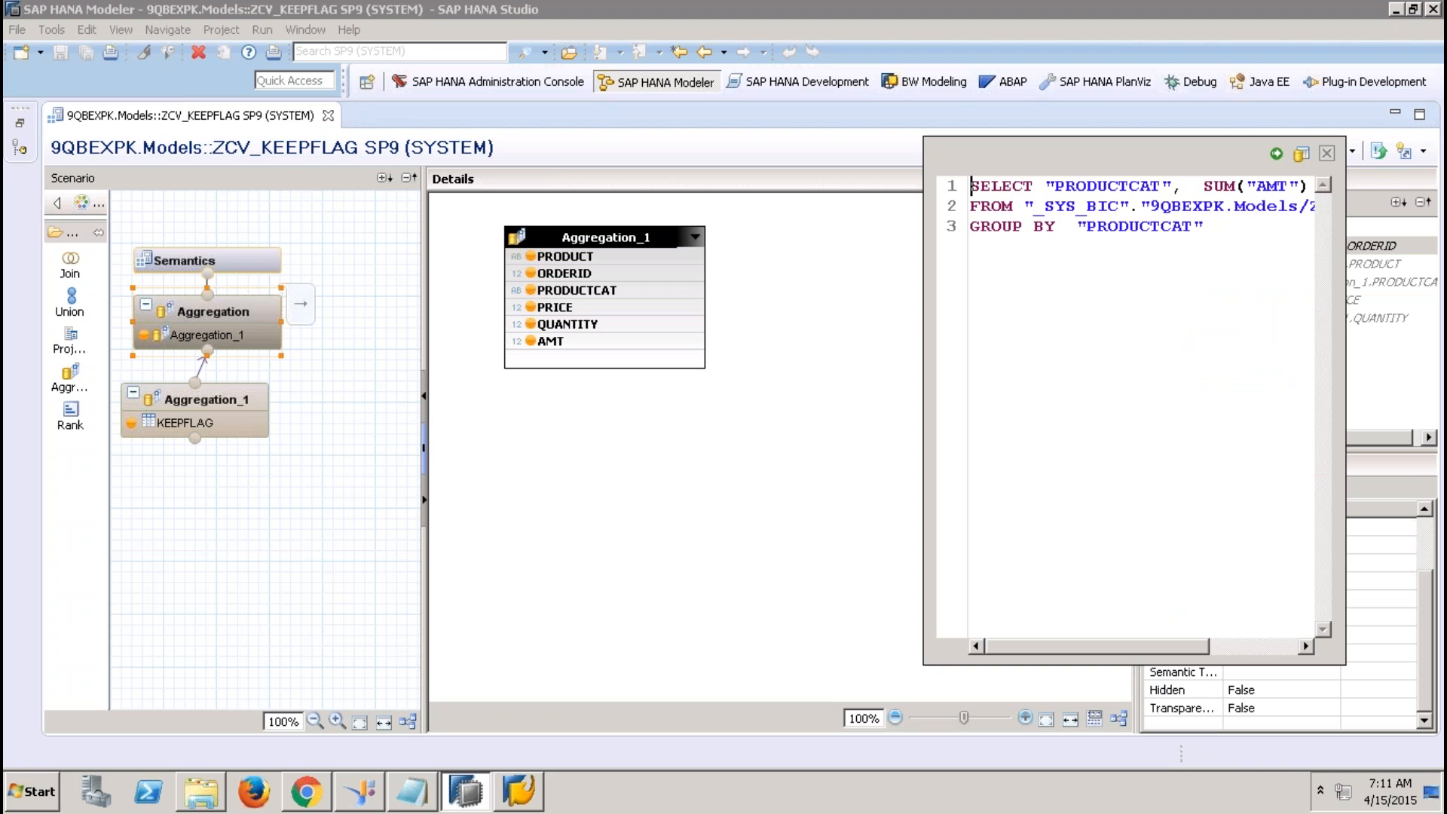
pyautogui.click(1120, 187)
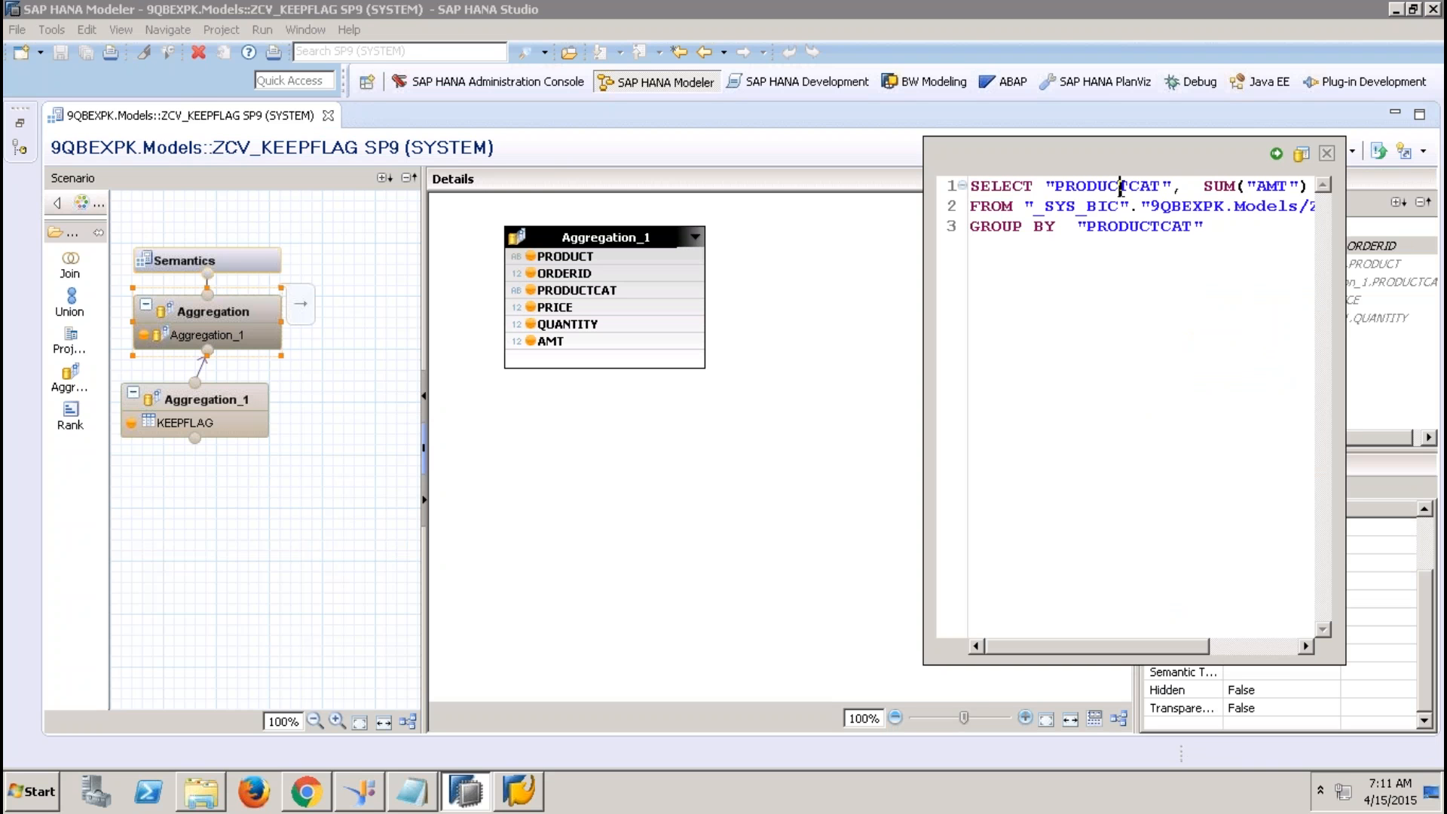
pyautogui.click(1276, 154)
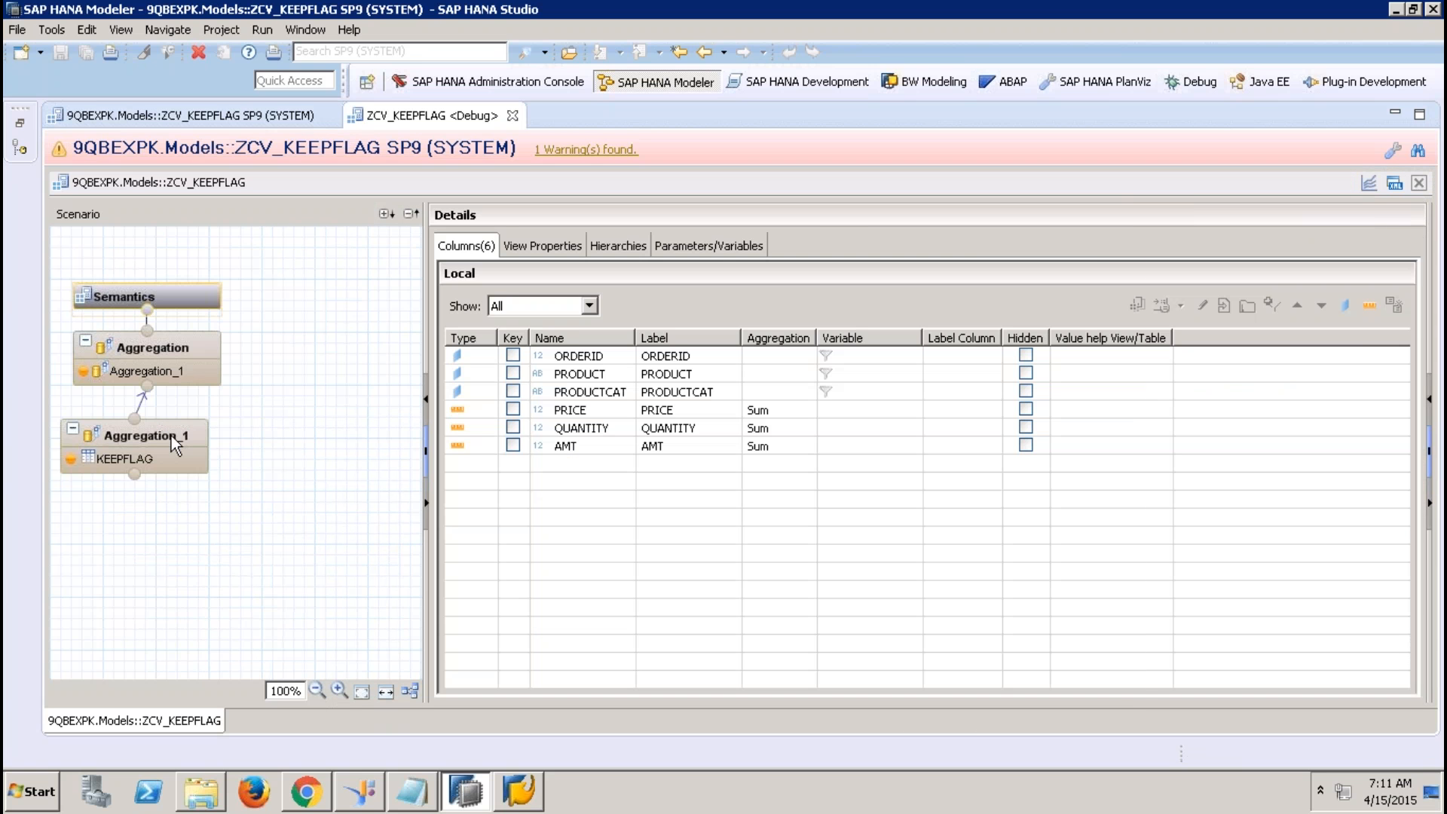
# Step: Examine the PRODUCTCAT, PRICE and QUANTITY columns in Aggregation_1's debug query, and run it to view the node's data
pyautogui.click(170, 436)
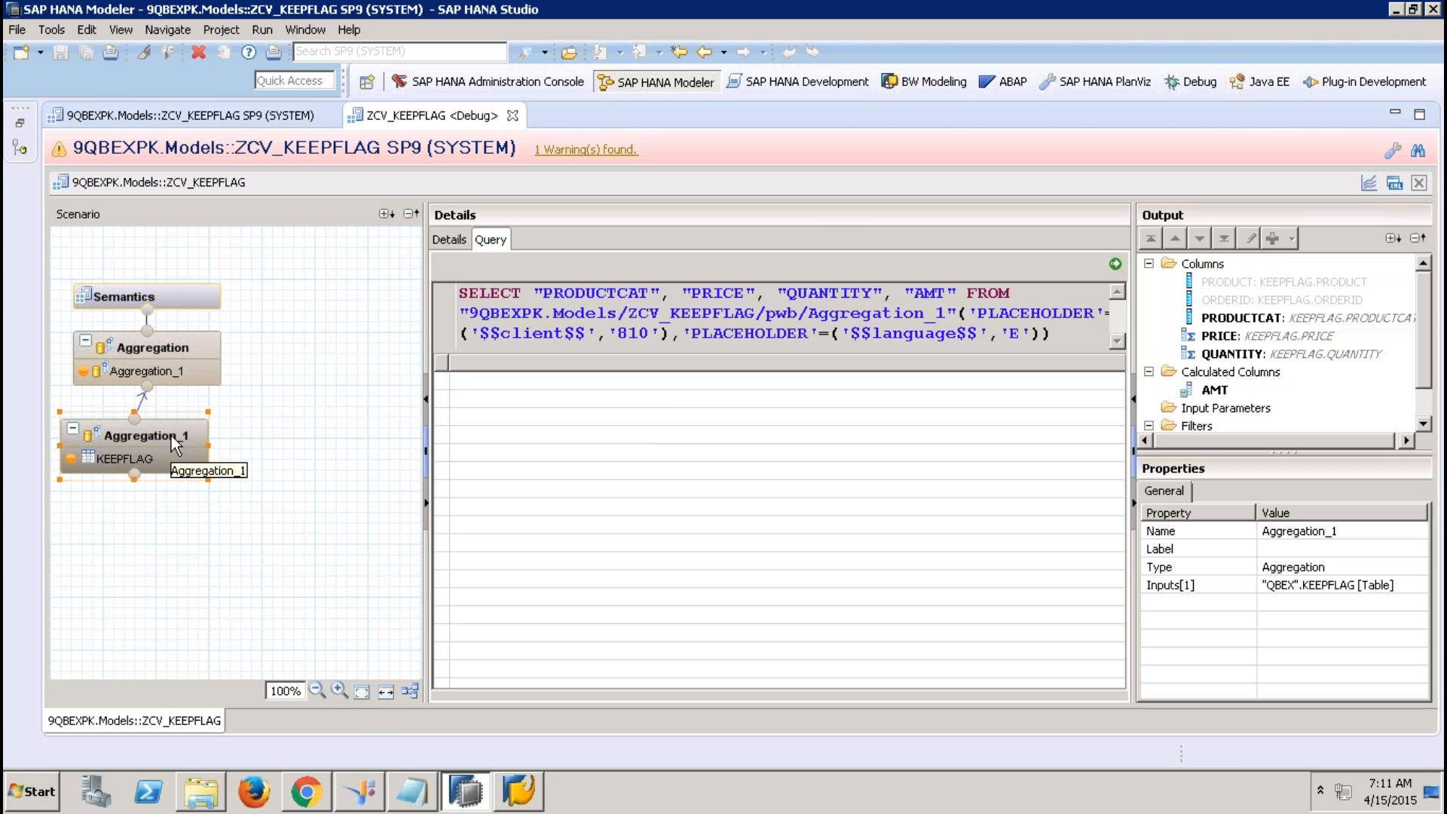
pyautogui.moveTo(671, 287); pyautogui.dragTo(532, 292)
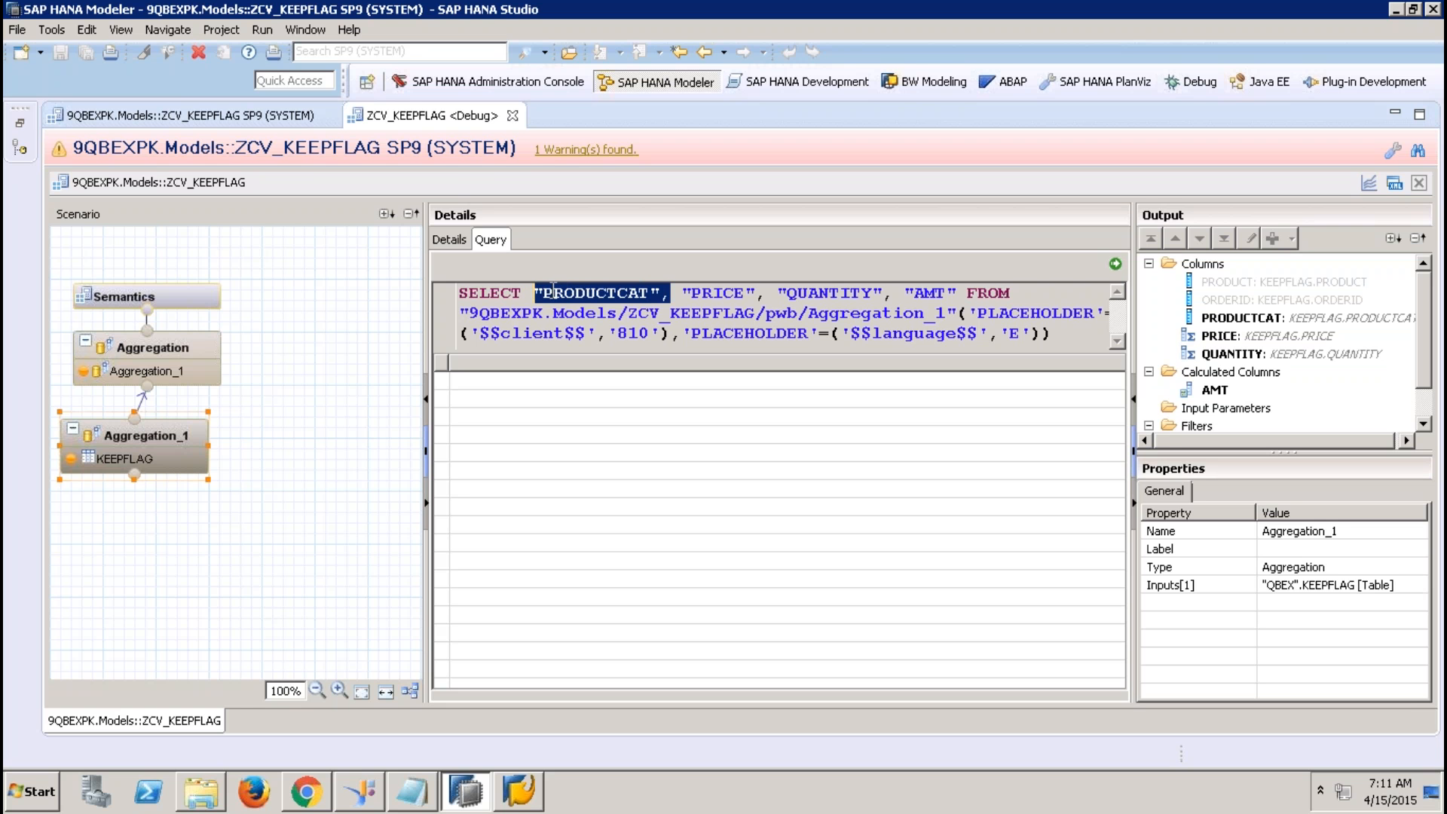
pyautogui.moveTo(904, 296); pyautogui.dragTo(683, 292)
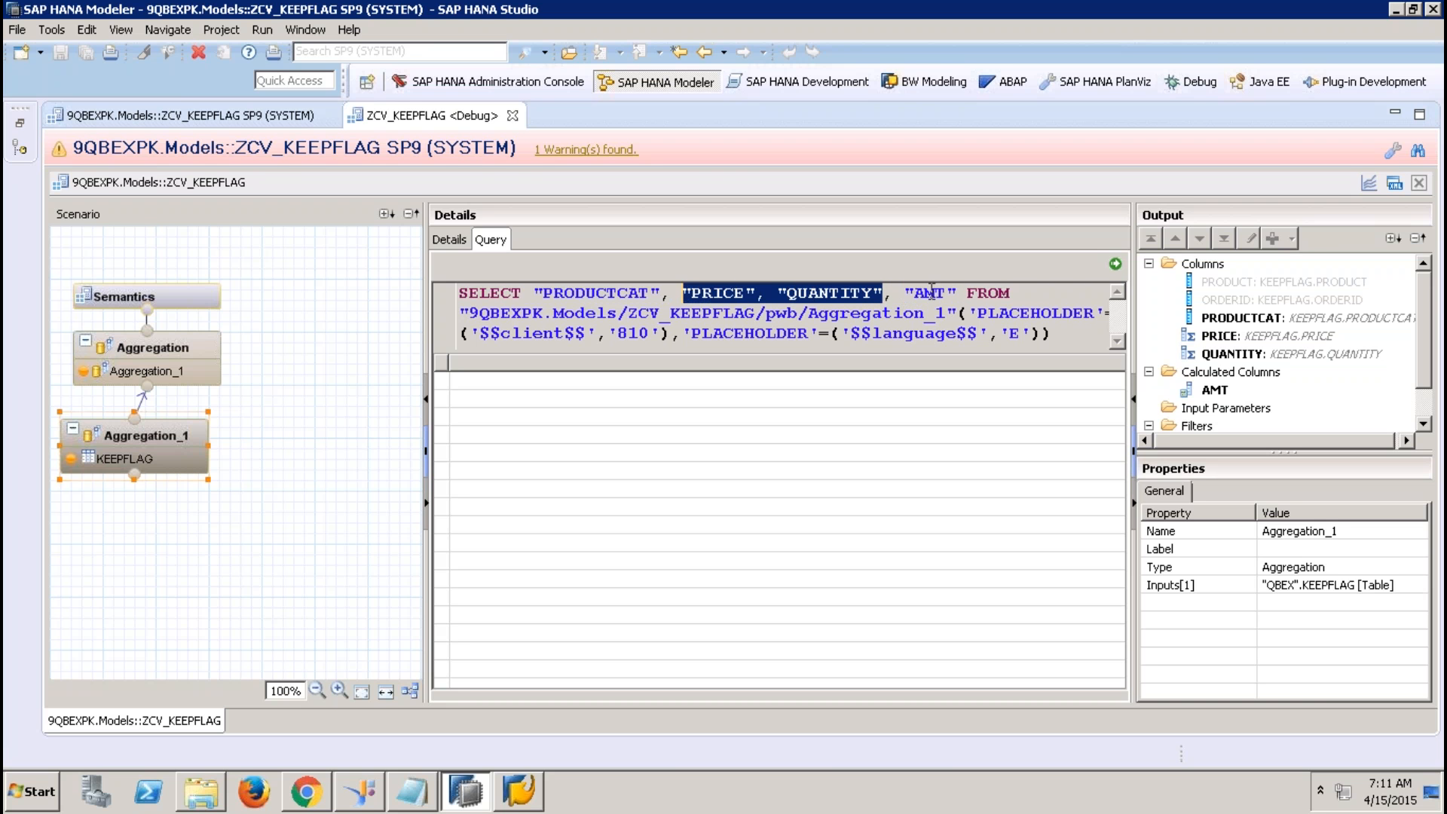
pyautogui.click(1114, 264)
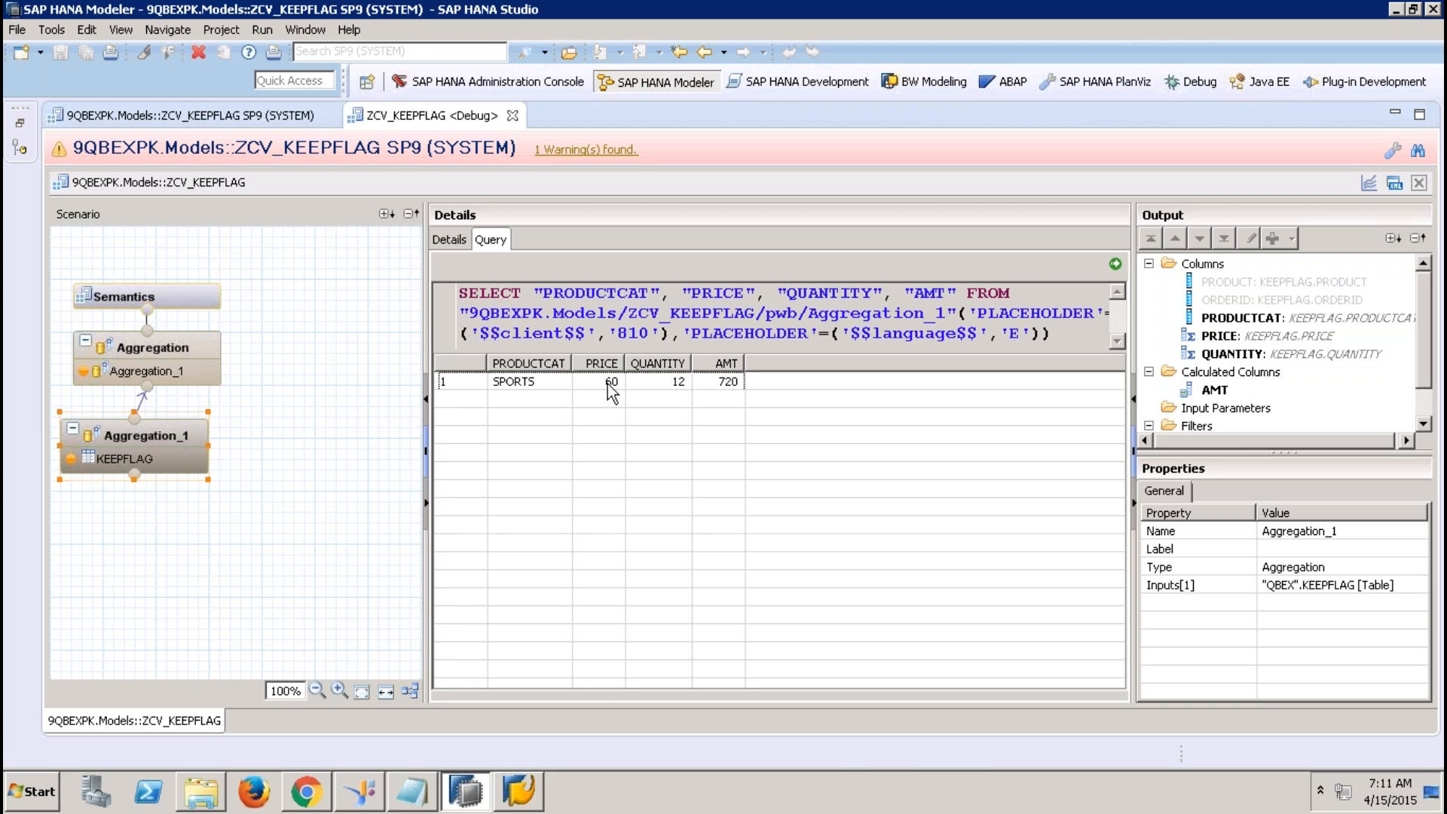
# Step: Check AMT in Aggregation_1's result, and run the upper Aggregation node's debug query to view SUM(AMT) per product category
pyautogui.click(729, 383)
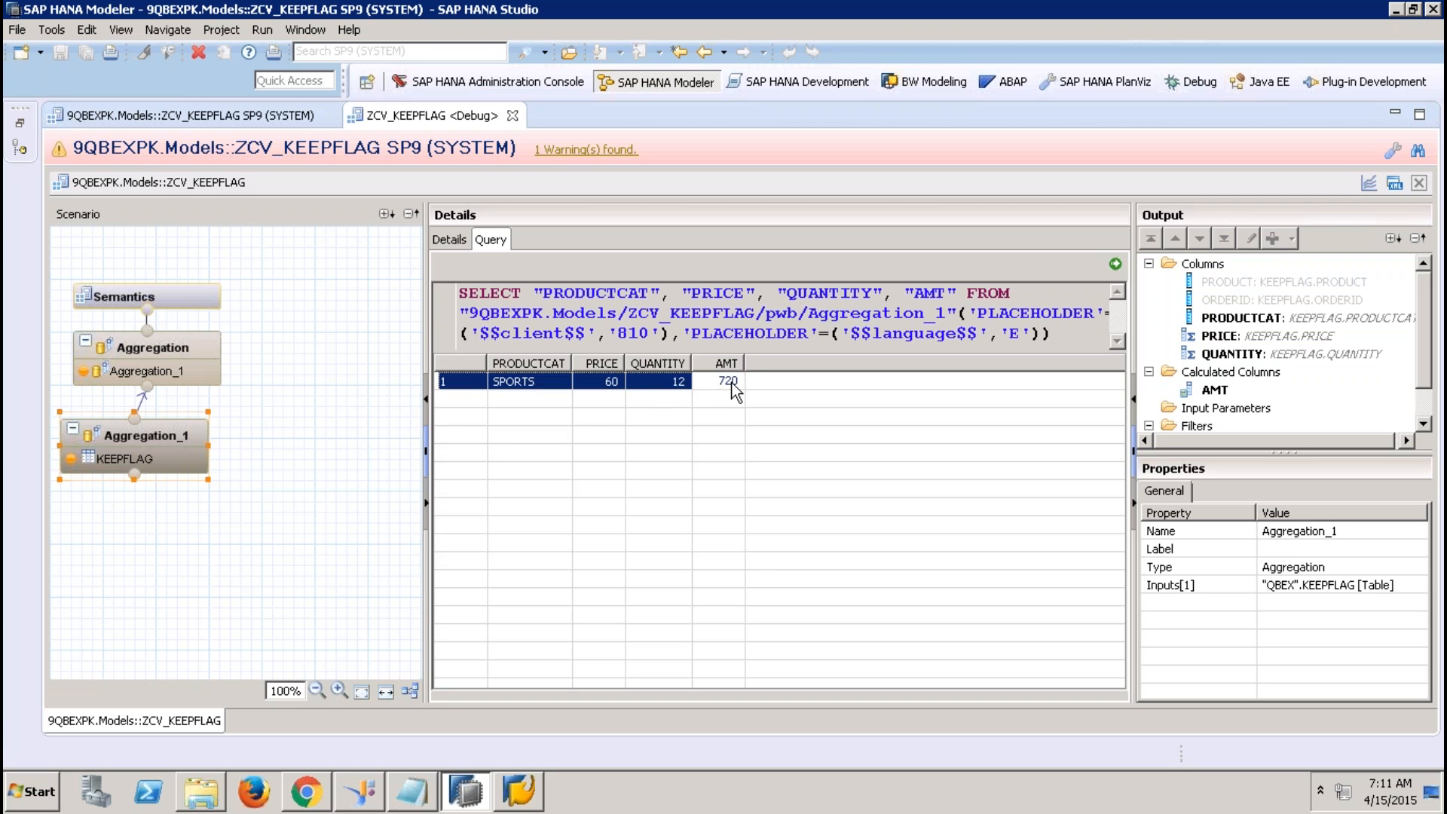
pyautogui.click(184, 343)
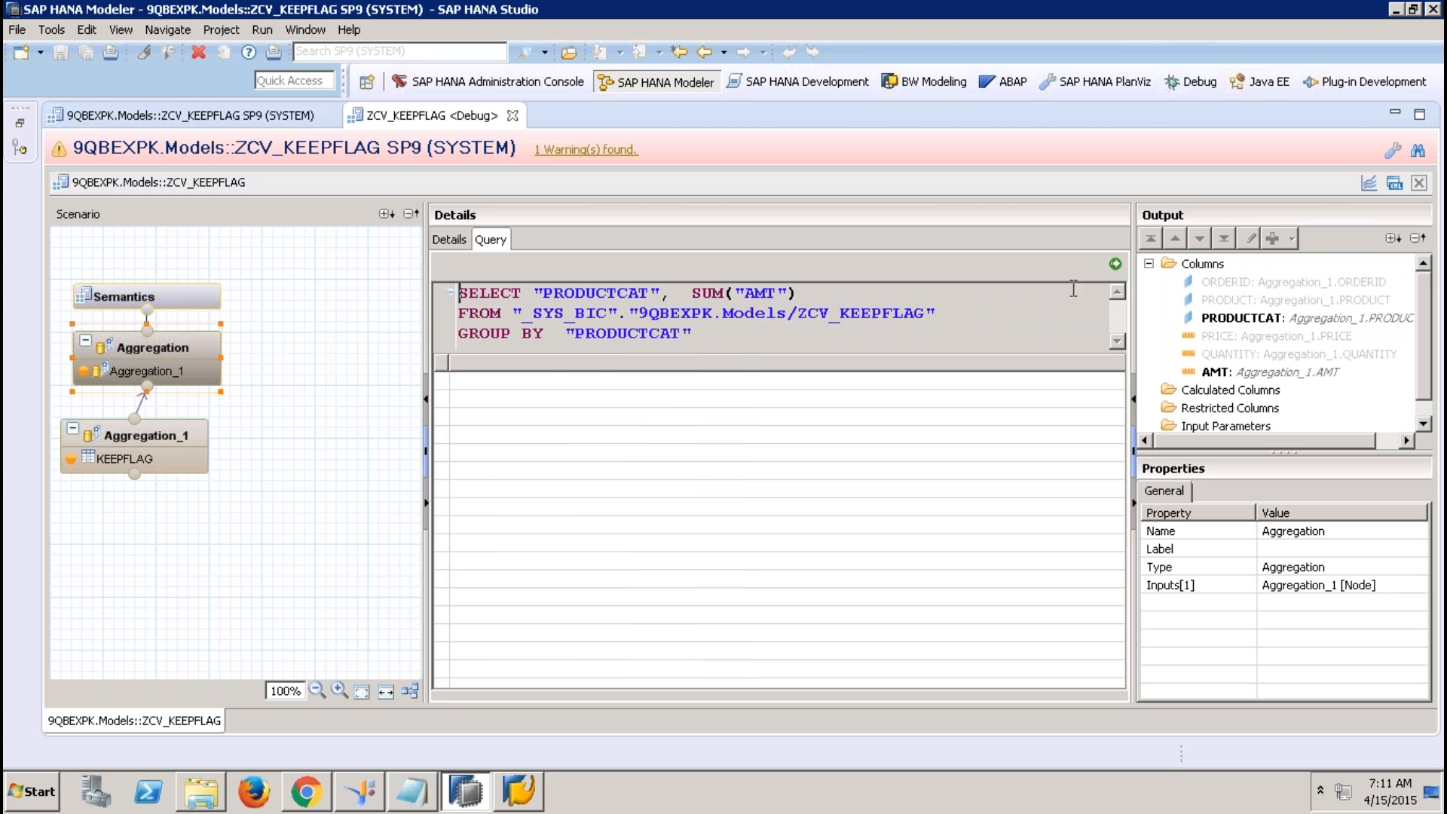
pyautogui.click(1116, 263)
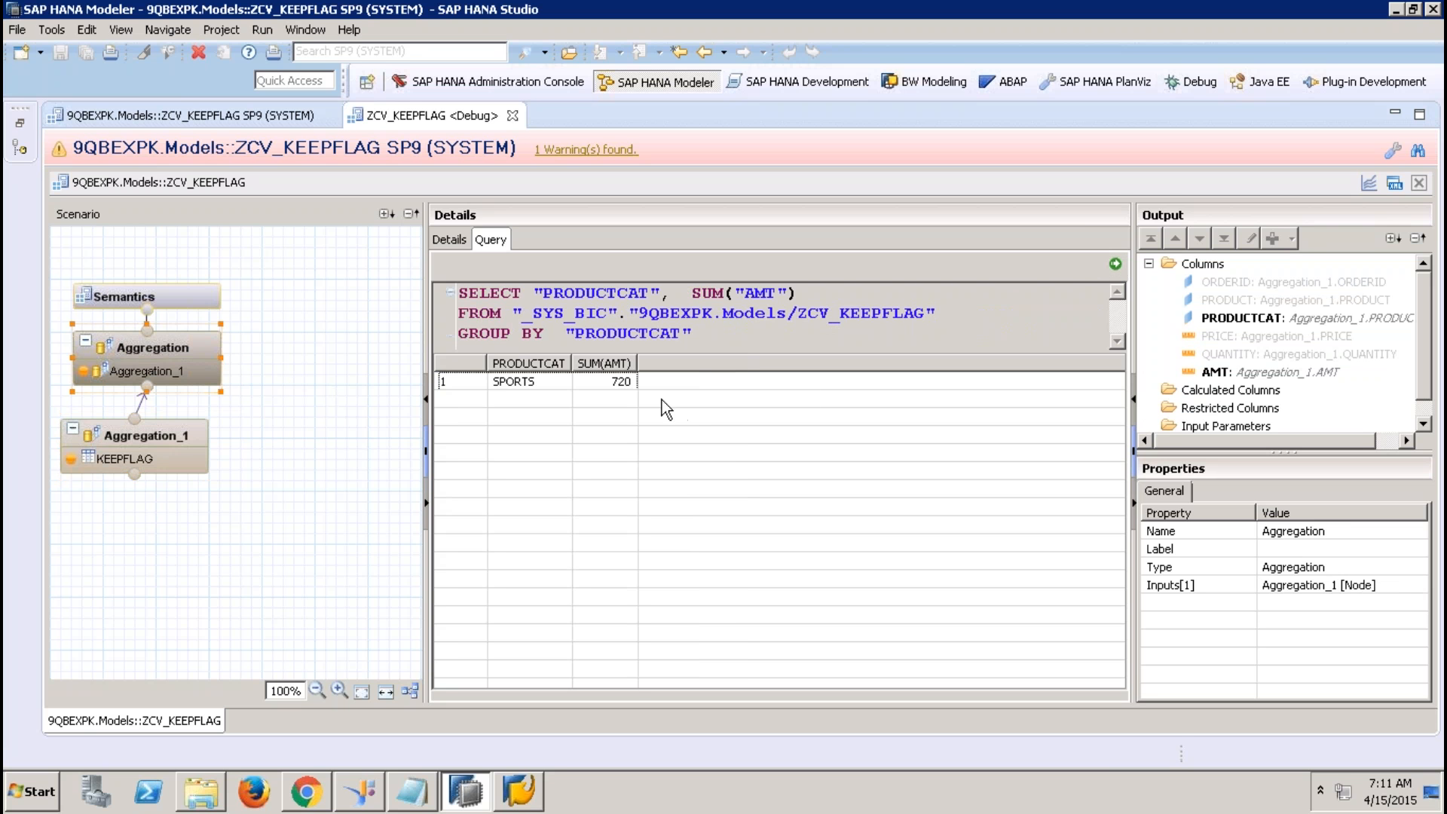
pyautogui.click(628, 379)
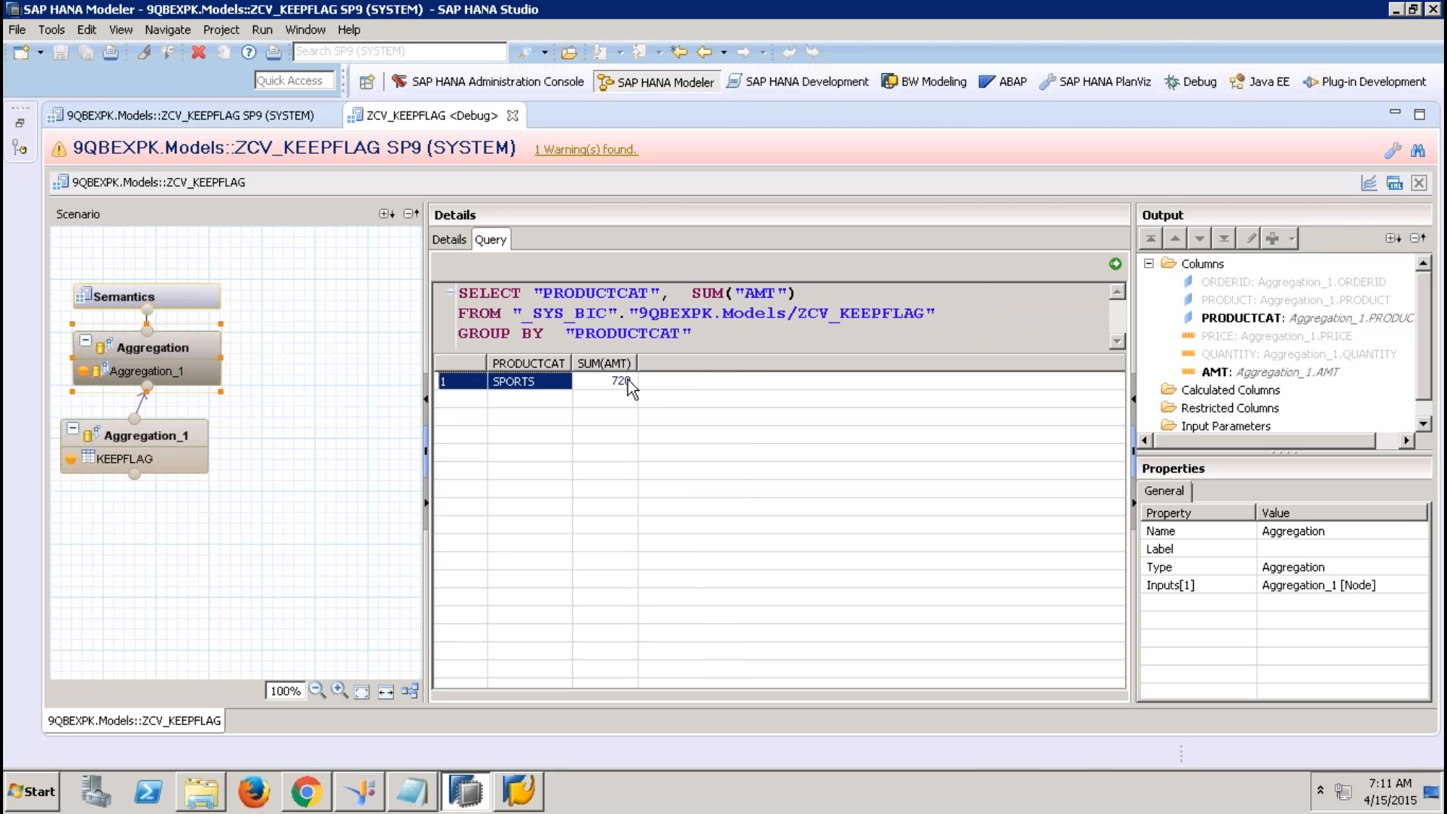
# Step: Compare Aggregation_1's PRICE result with the PRODUCTCAT column requested in its debug query
pyautogui.click(180, 432)
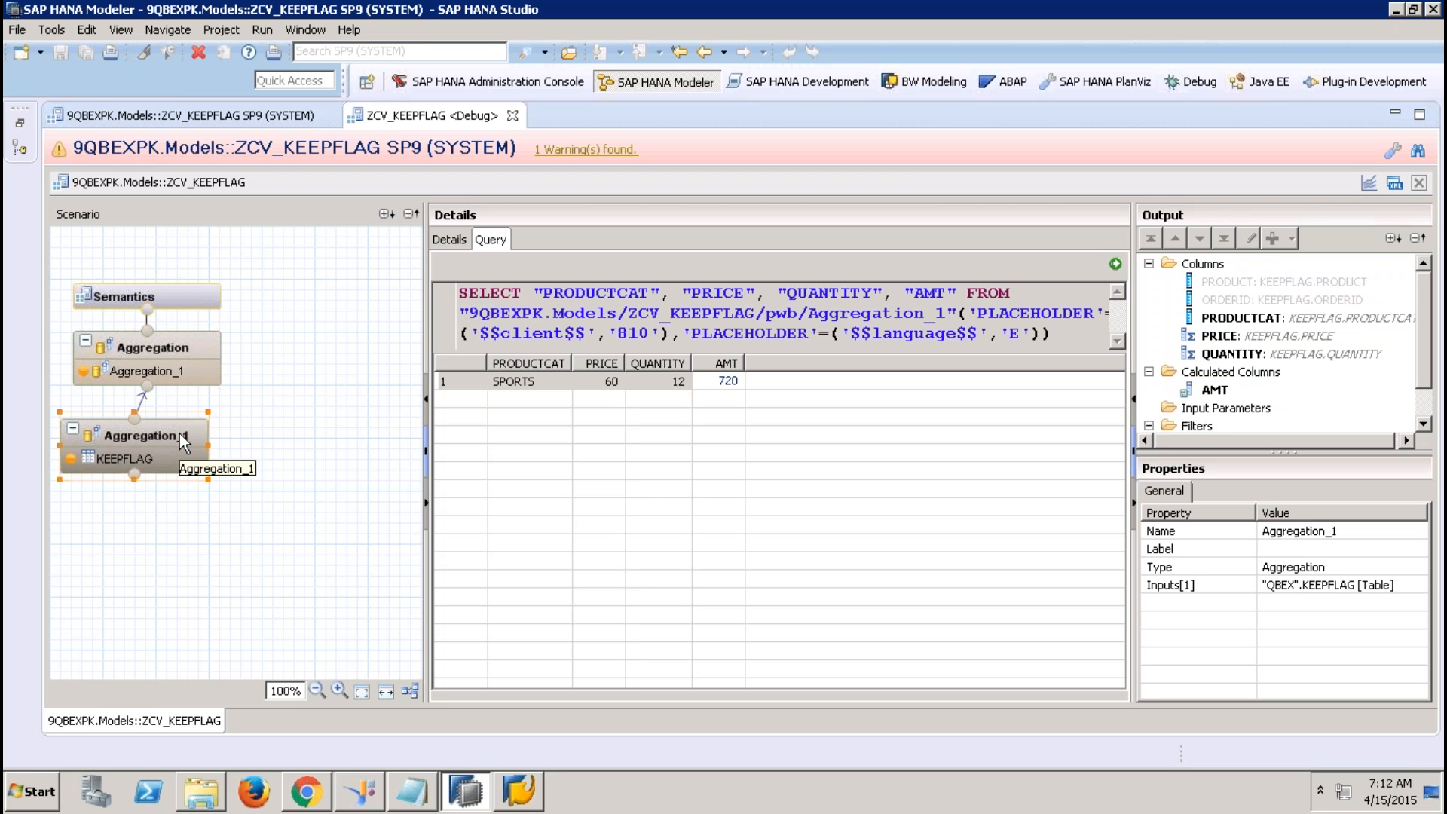
pyautogui.click(614, 384)
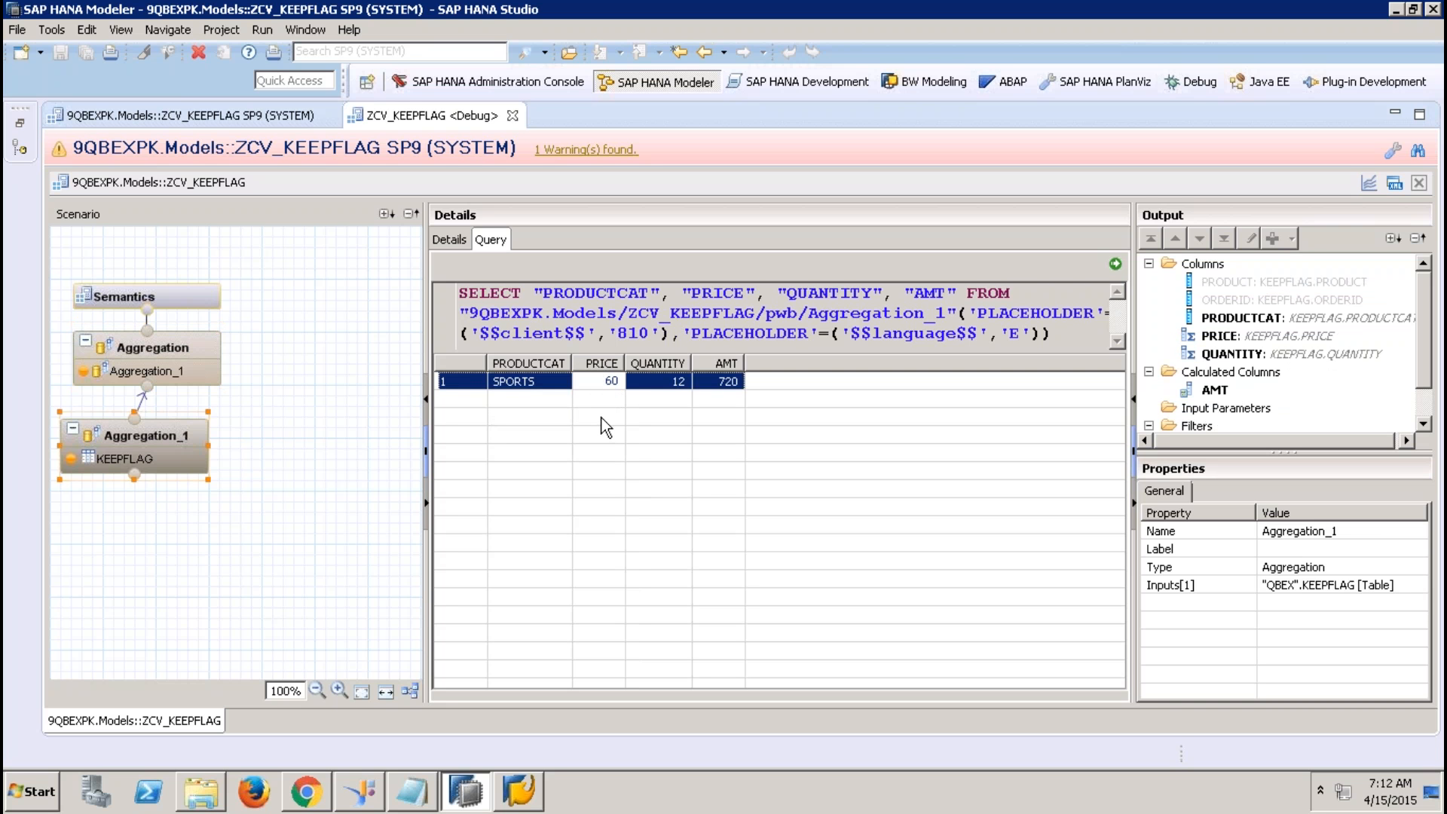
pyautogui.click(545, 290)
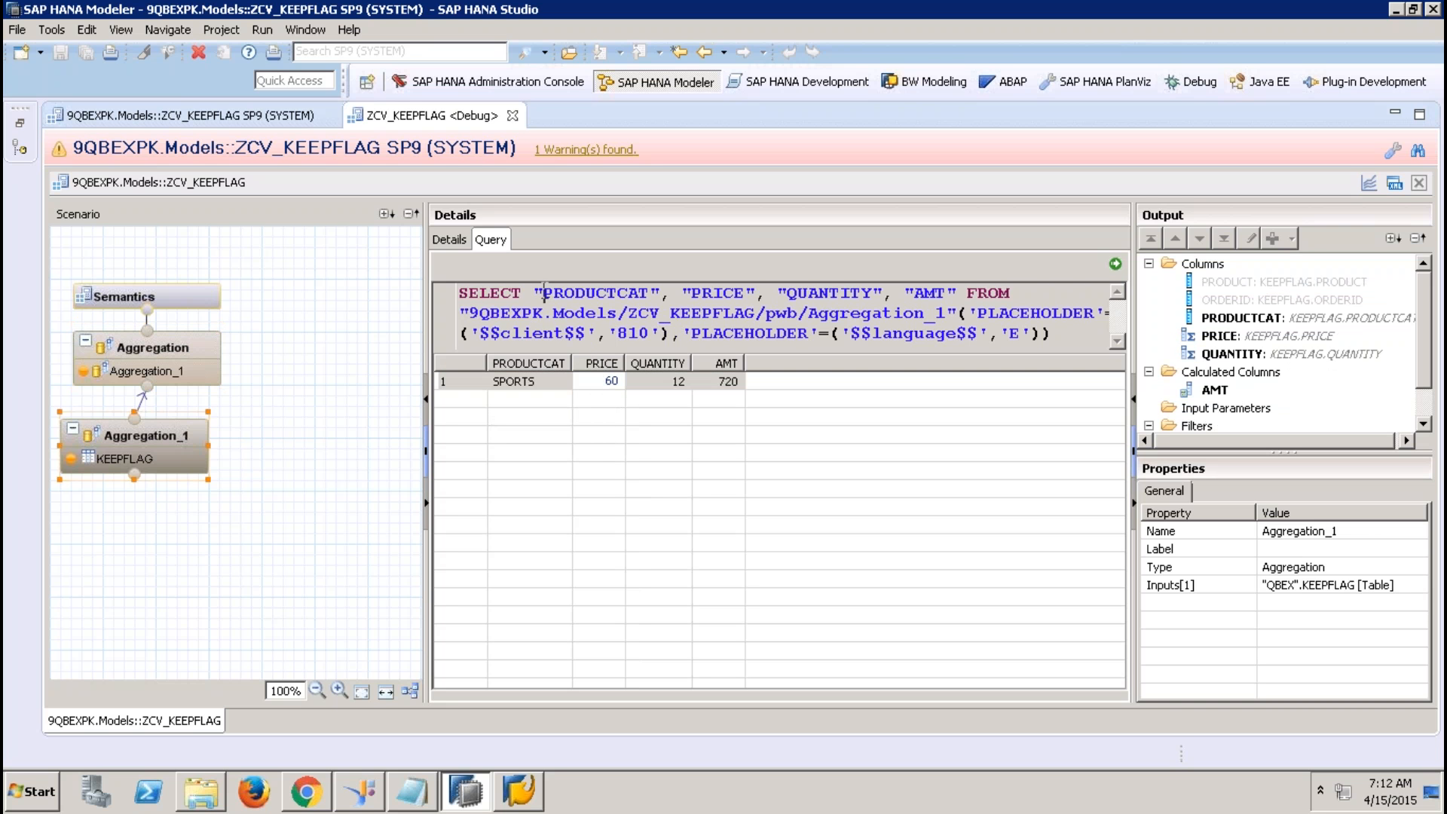
pyautogui.moveTo(545, 291); pyautogui.dragTo(653, 290)
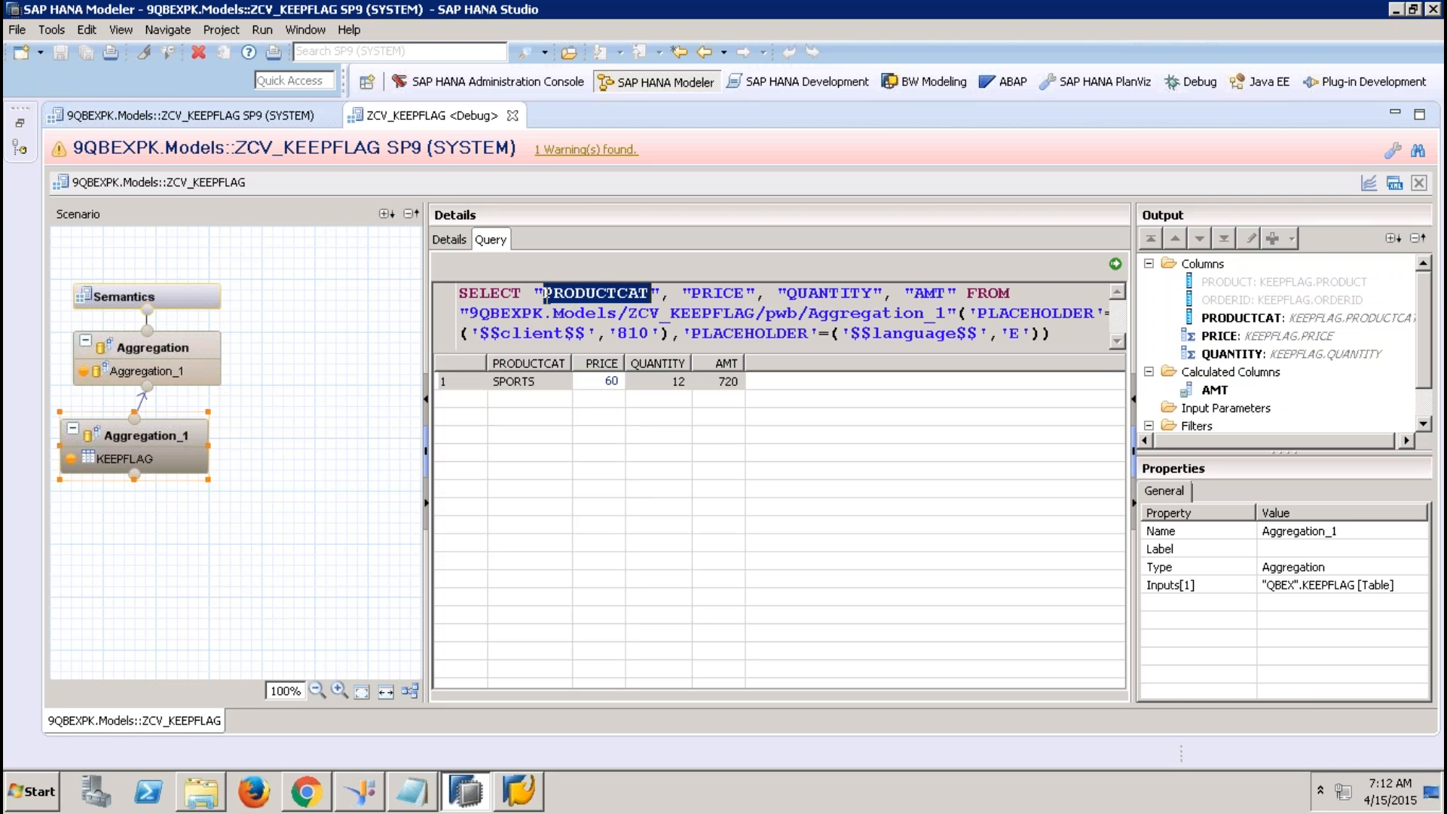
pyautogui.click(576, 292)
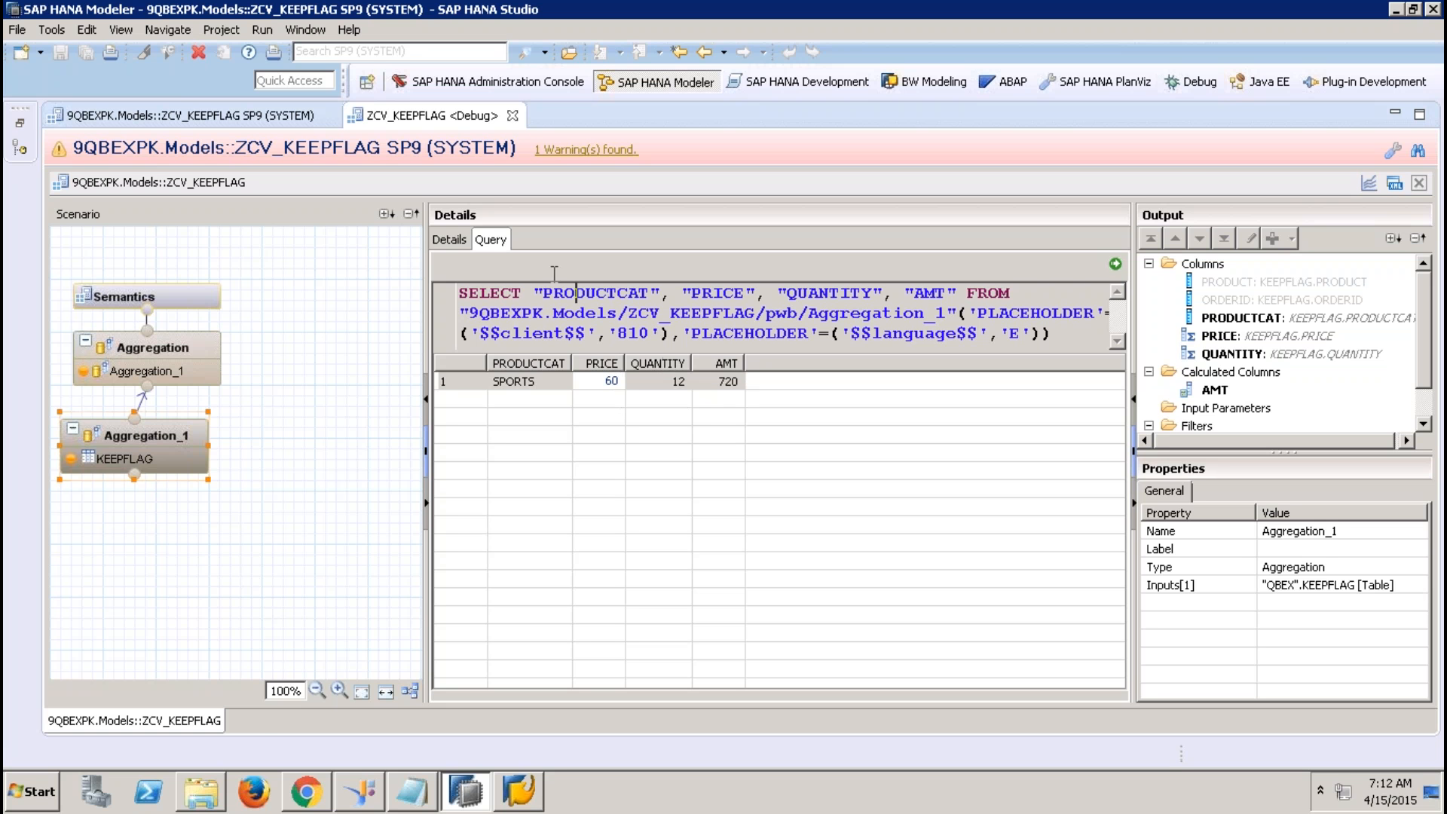
# Step: Close the debug session and set PRODUCT's Keep Flag to True in Aggregation_1
pyautogui.click(513, 115)
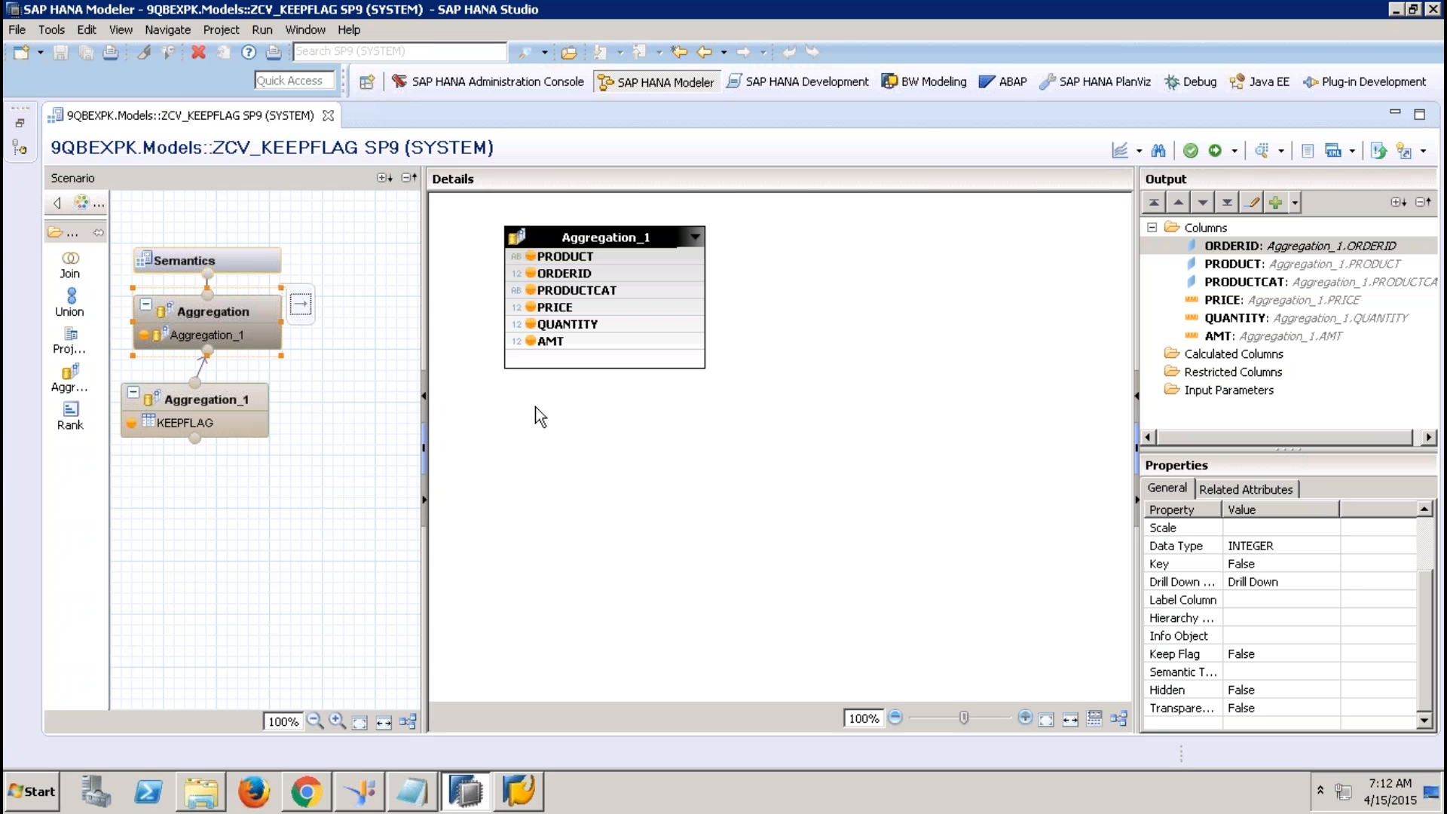
pyautogui.click(231, 397)
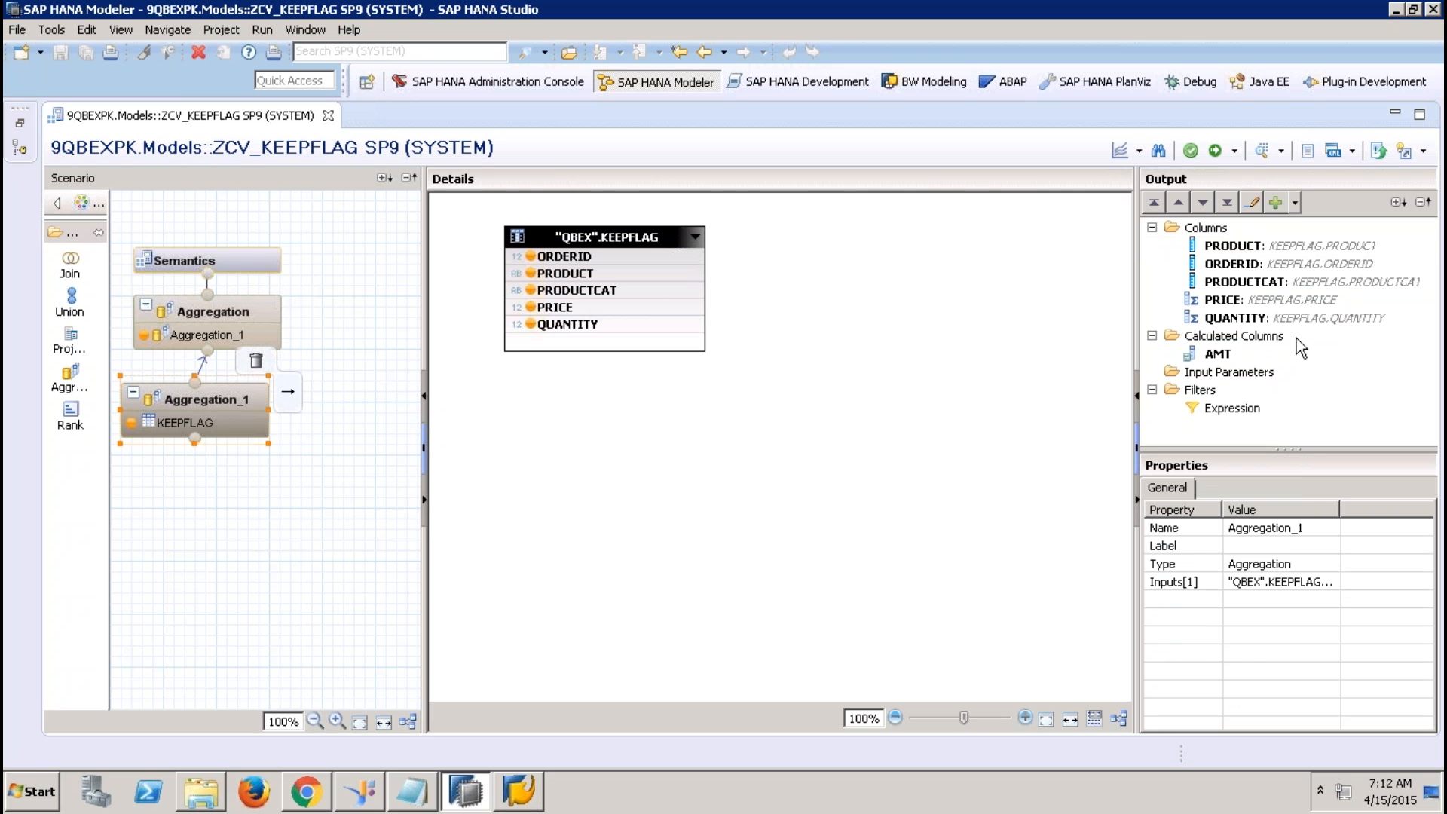
pyautogui.click(1262, 251)
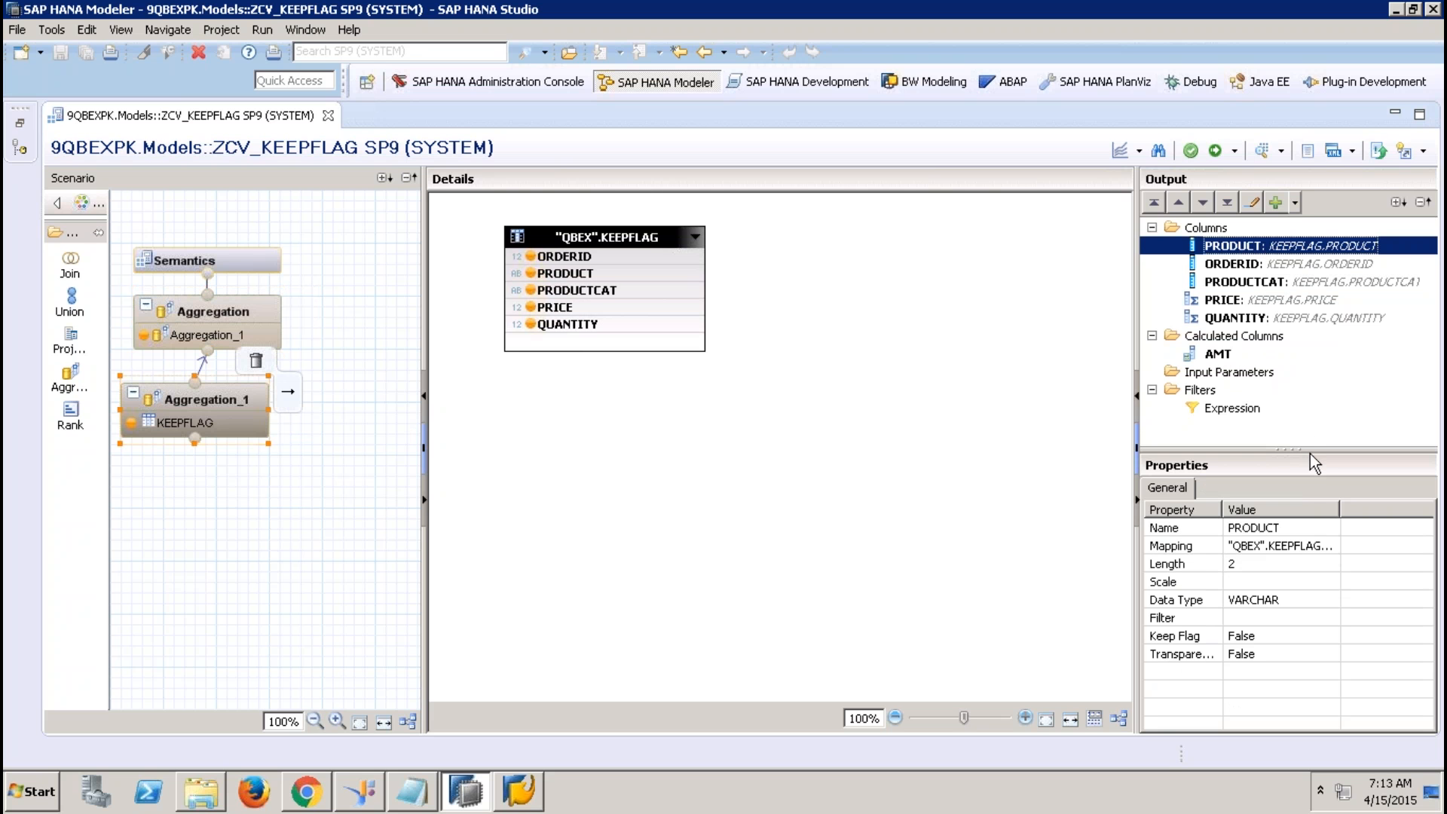
pyautogui.moveTo(1308, 446); pyautogui.dragTo(1287, 323)
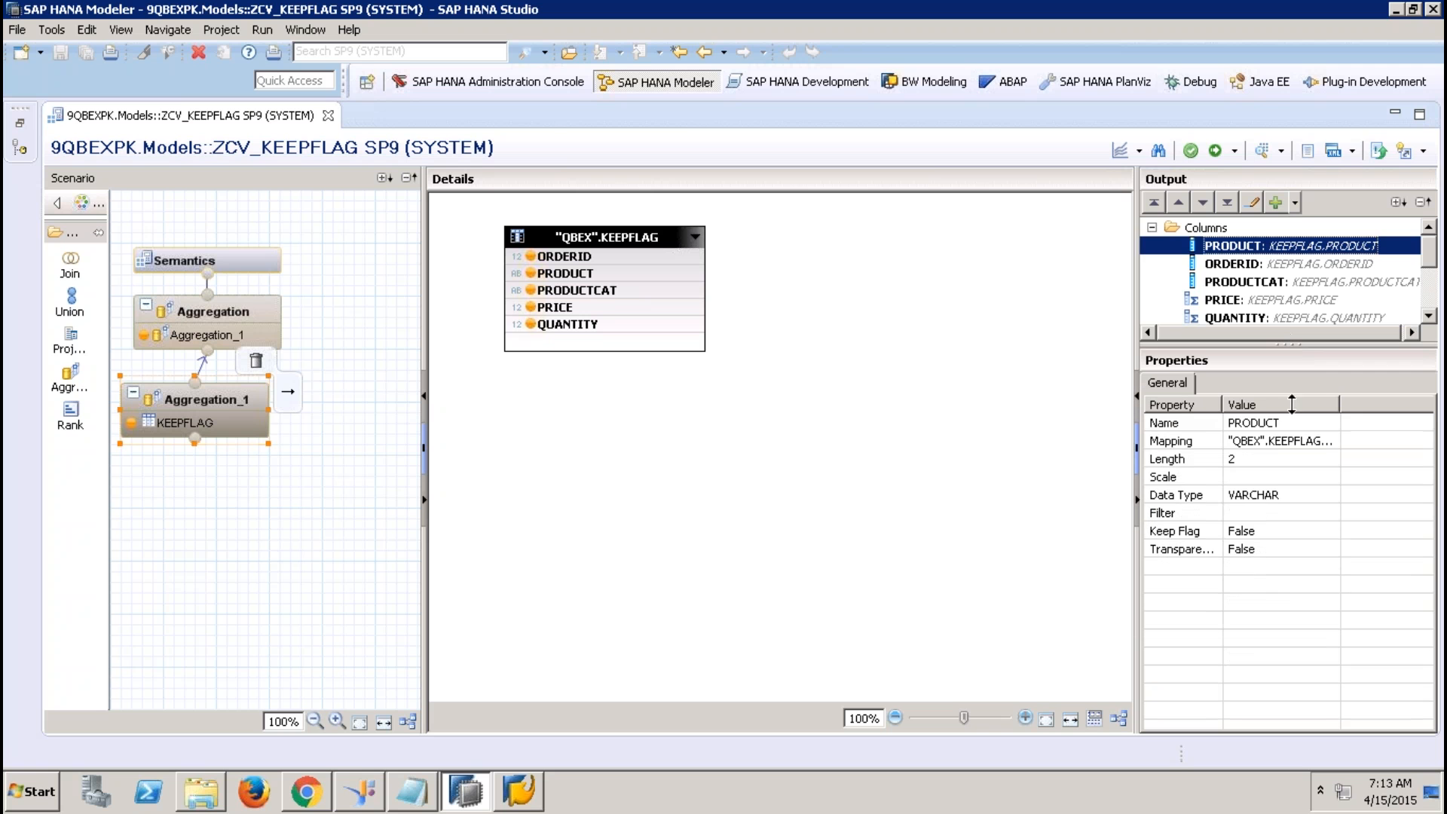
pyautogui.click(1285, 531)
pyautogui.click(1330, 530)
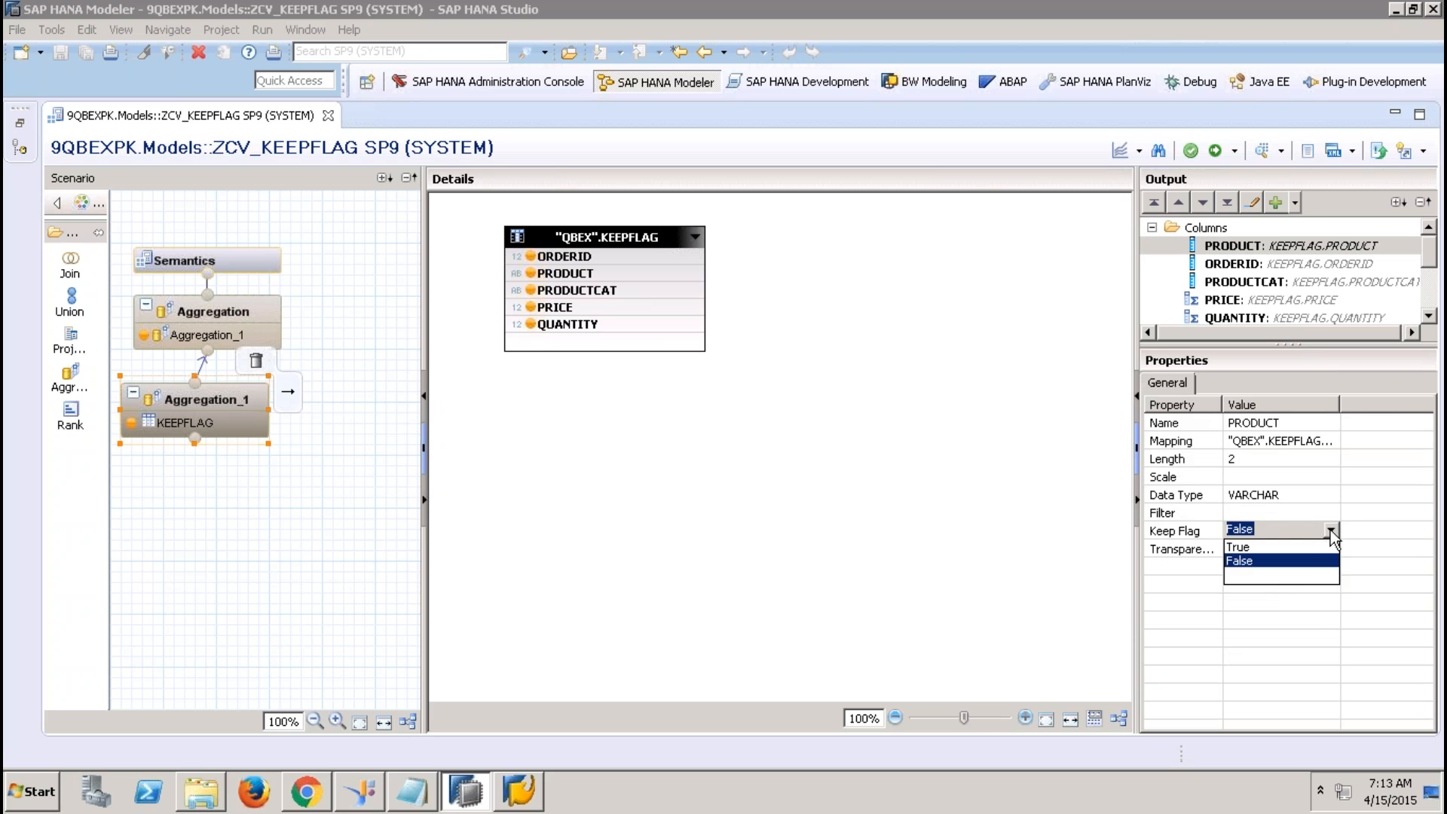
pyautogui.click(1291, 547)
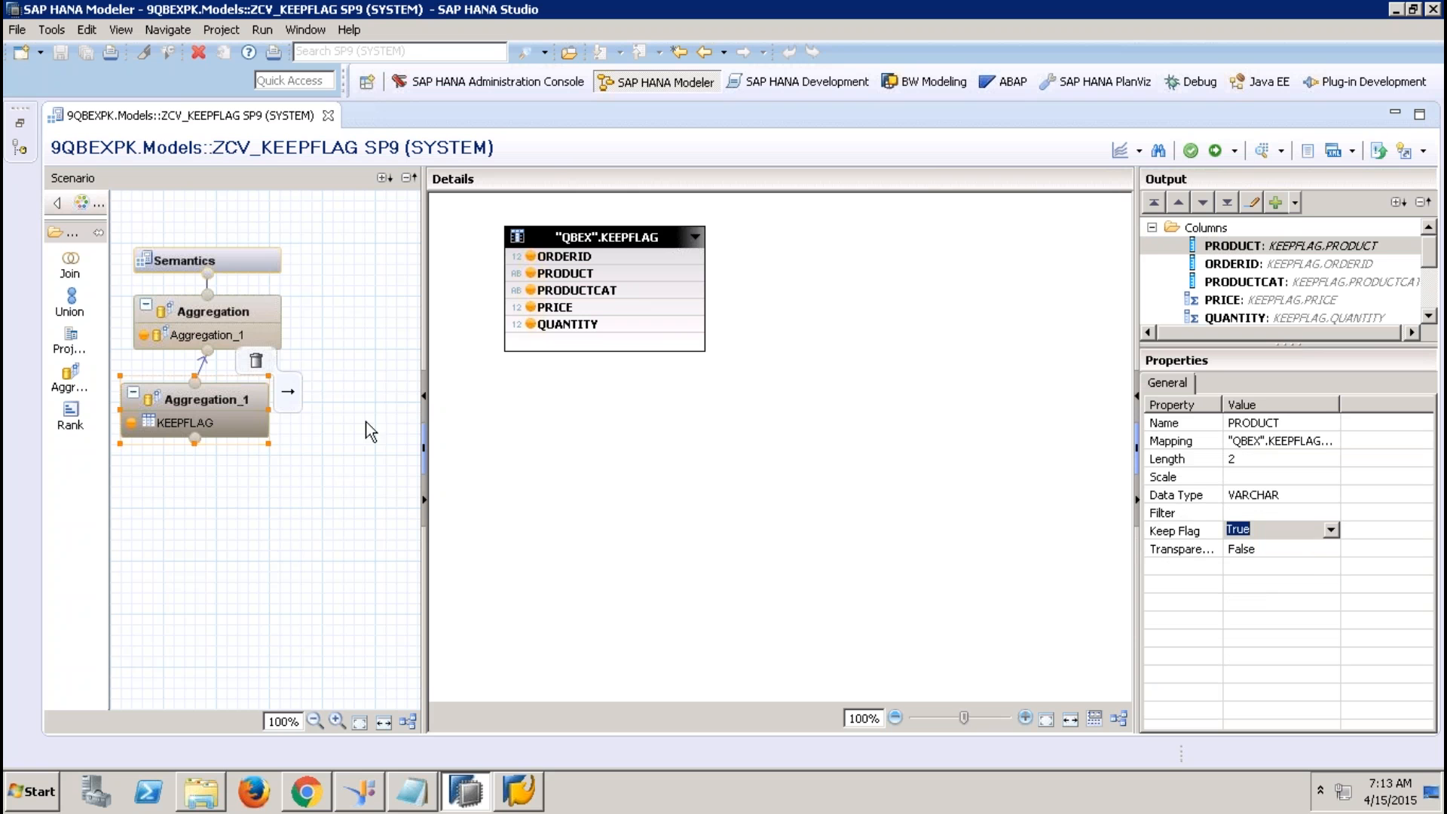
# Step: Set PRODUCT's Keep Flag to True in the upper Aggregation node, activate the ZCV_KEEPFLAG view, and close the job log
pyautogui.click(256, 310)
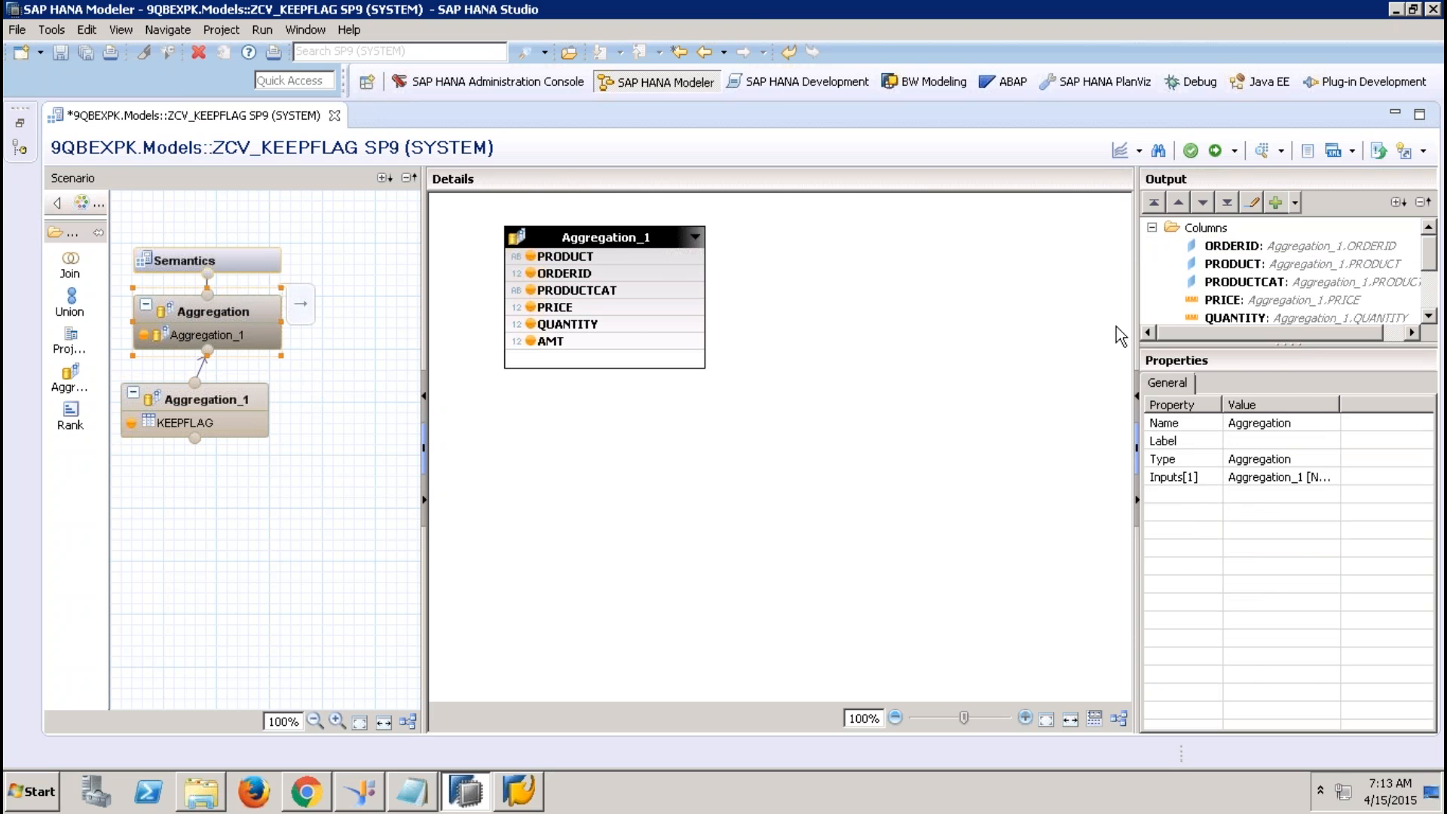
pyautogui.click(1236, 264)
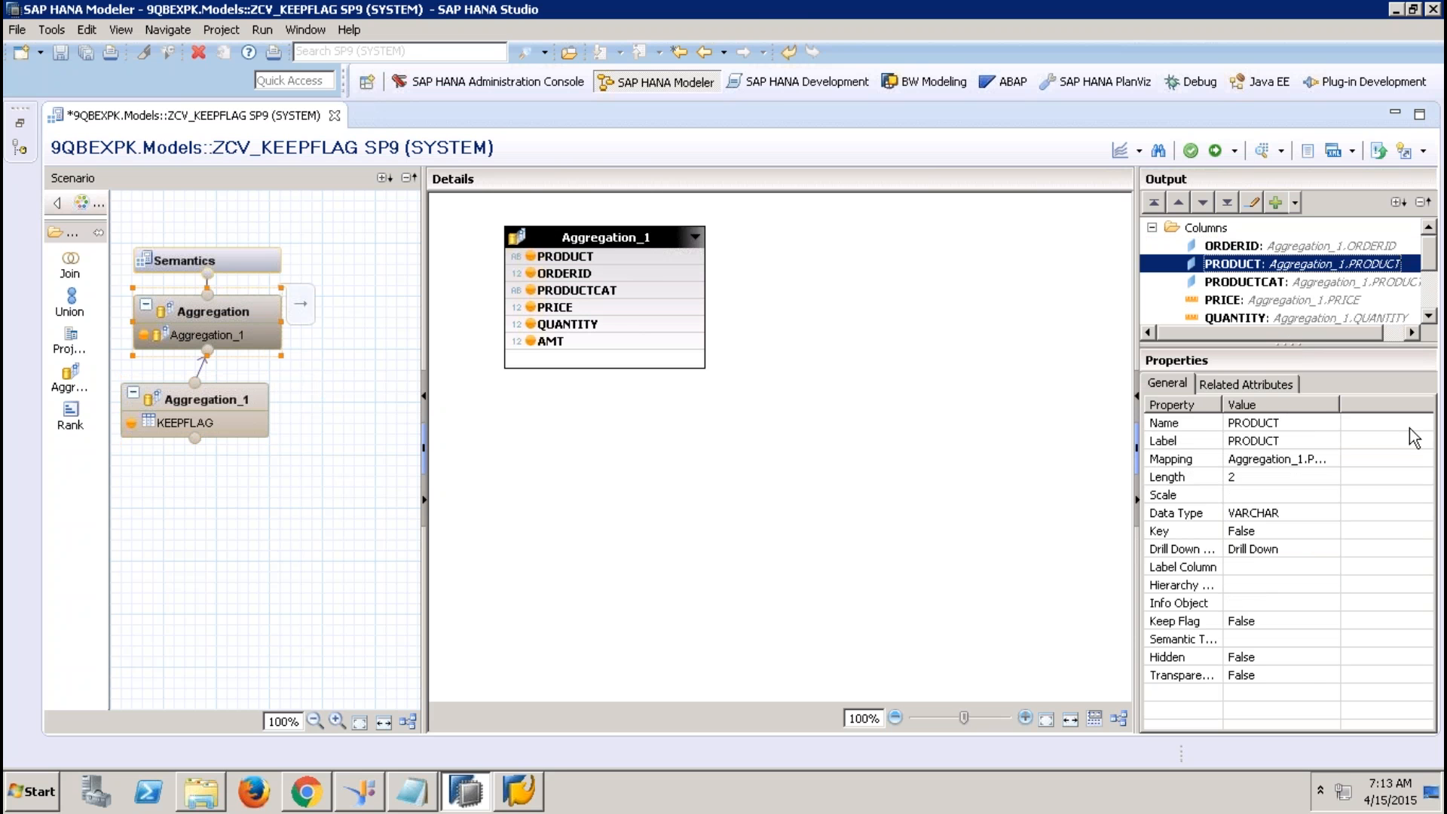
pyautogui.click(1301, 659)
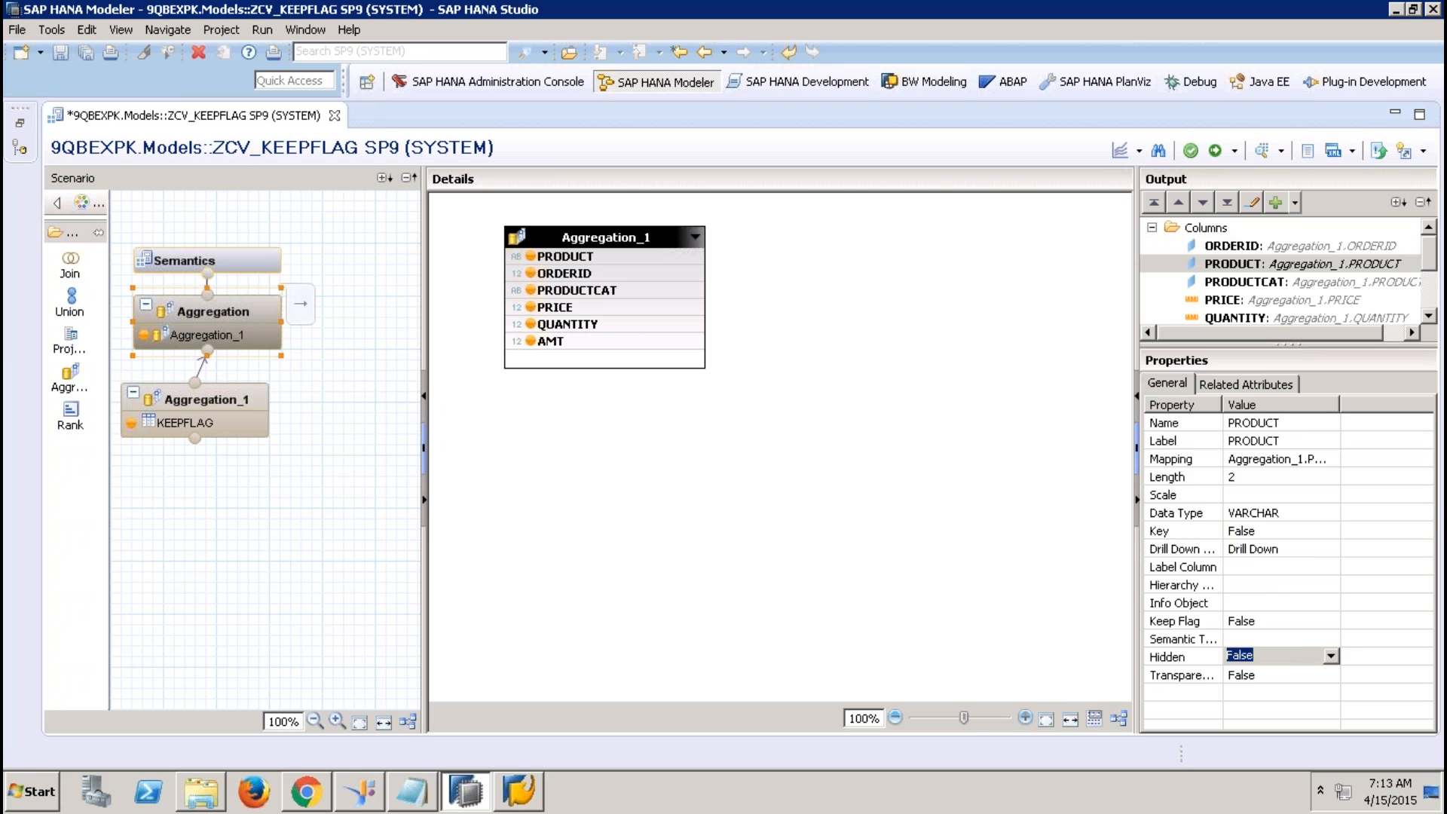
pyautogui.click(1302, 622)
pyautogui.click(1331, 619)
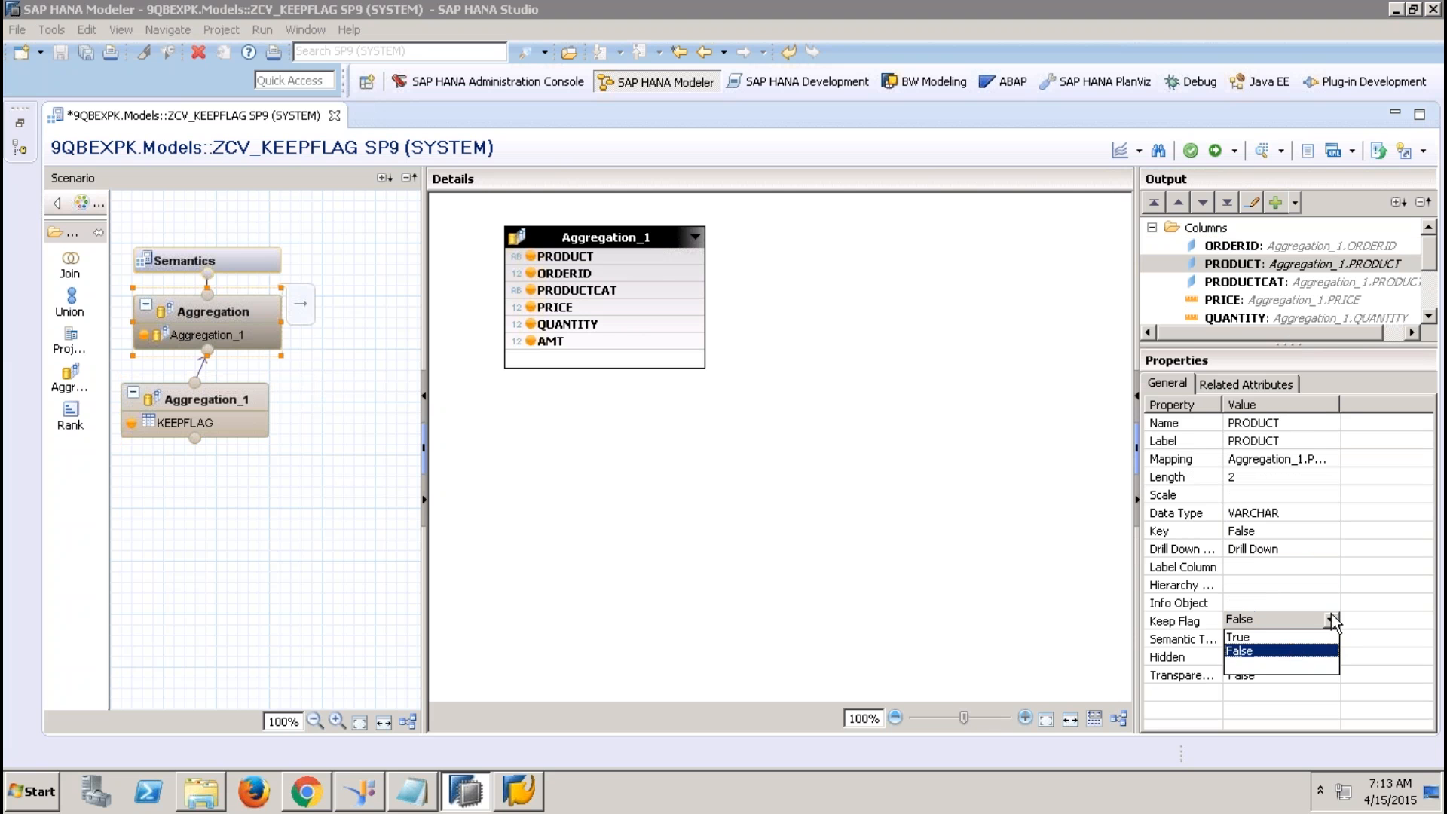
pyautogui.click(1290, 642)
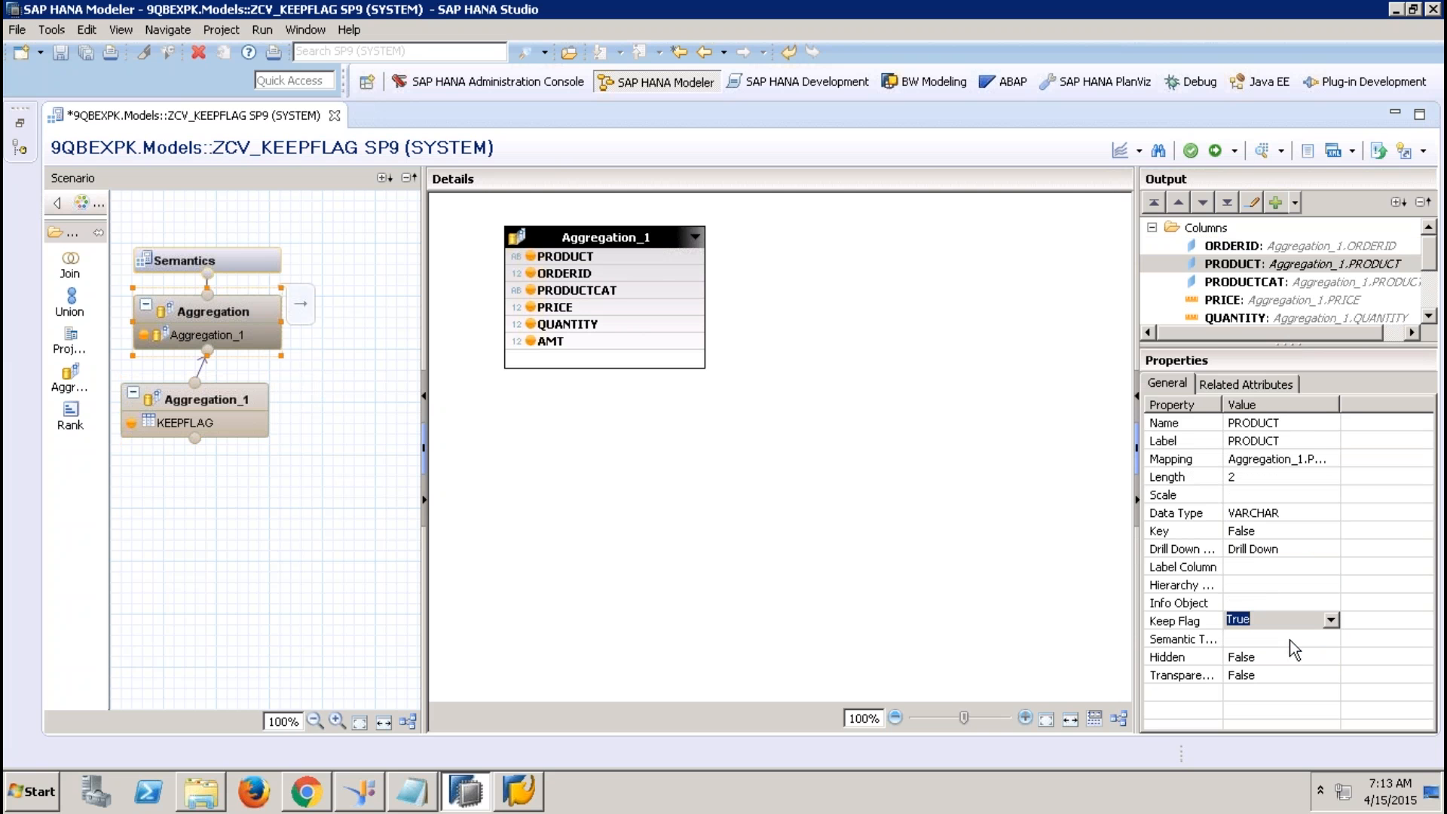
pyautogui.click(1219, 149)
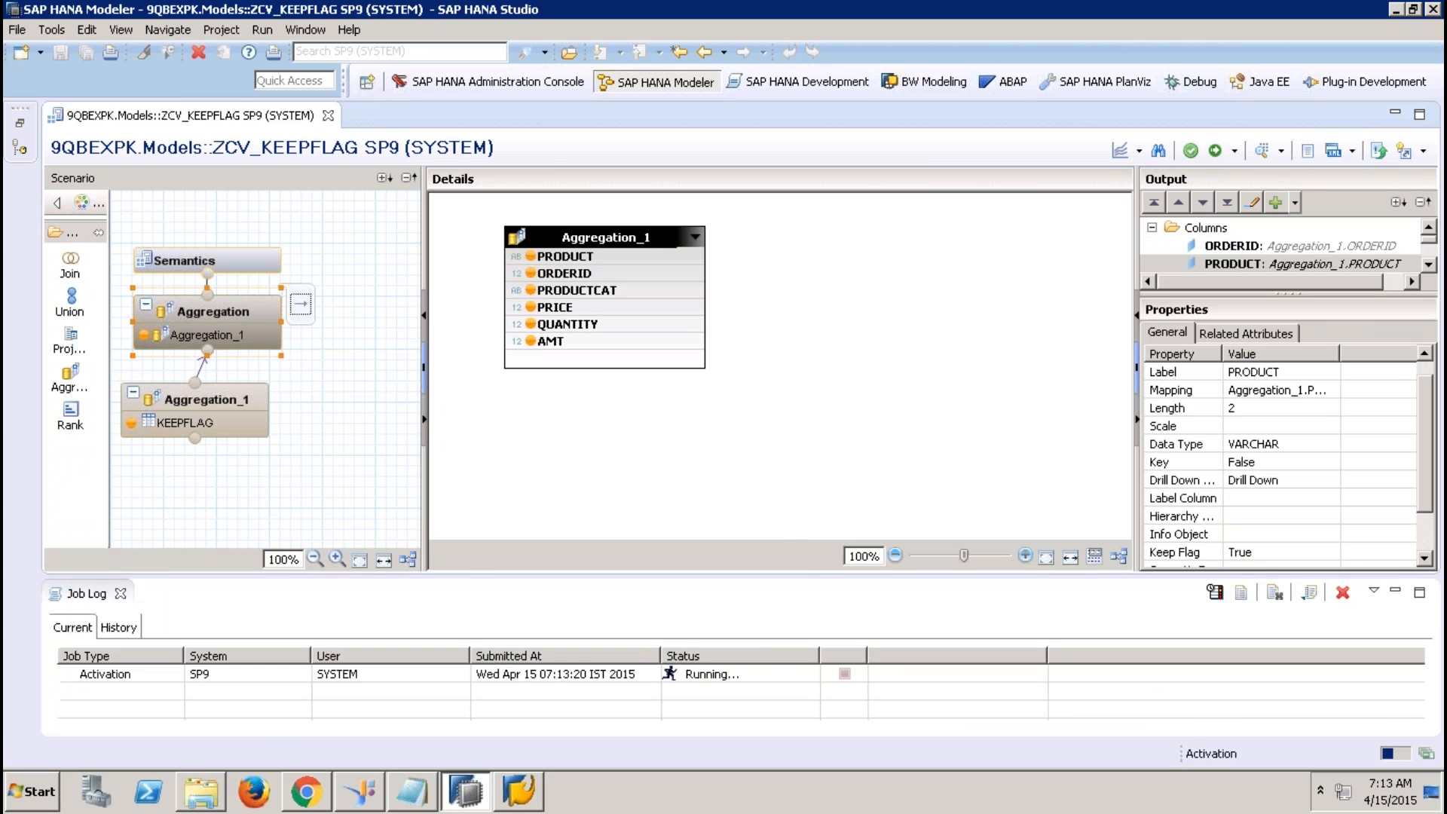
pyautogui.click(121, 593)
# Step: Start debugging the reactivated ZCV_KEEPFLAG view with the existing query for "PRODUCTCAT" and SUM("AMT") grouped by "PRODUCTCAT"
pyautogui.click(1138, 150)
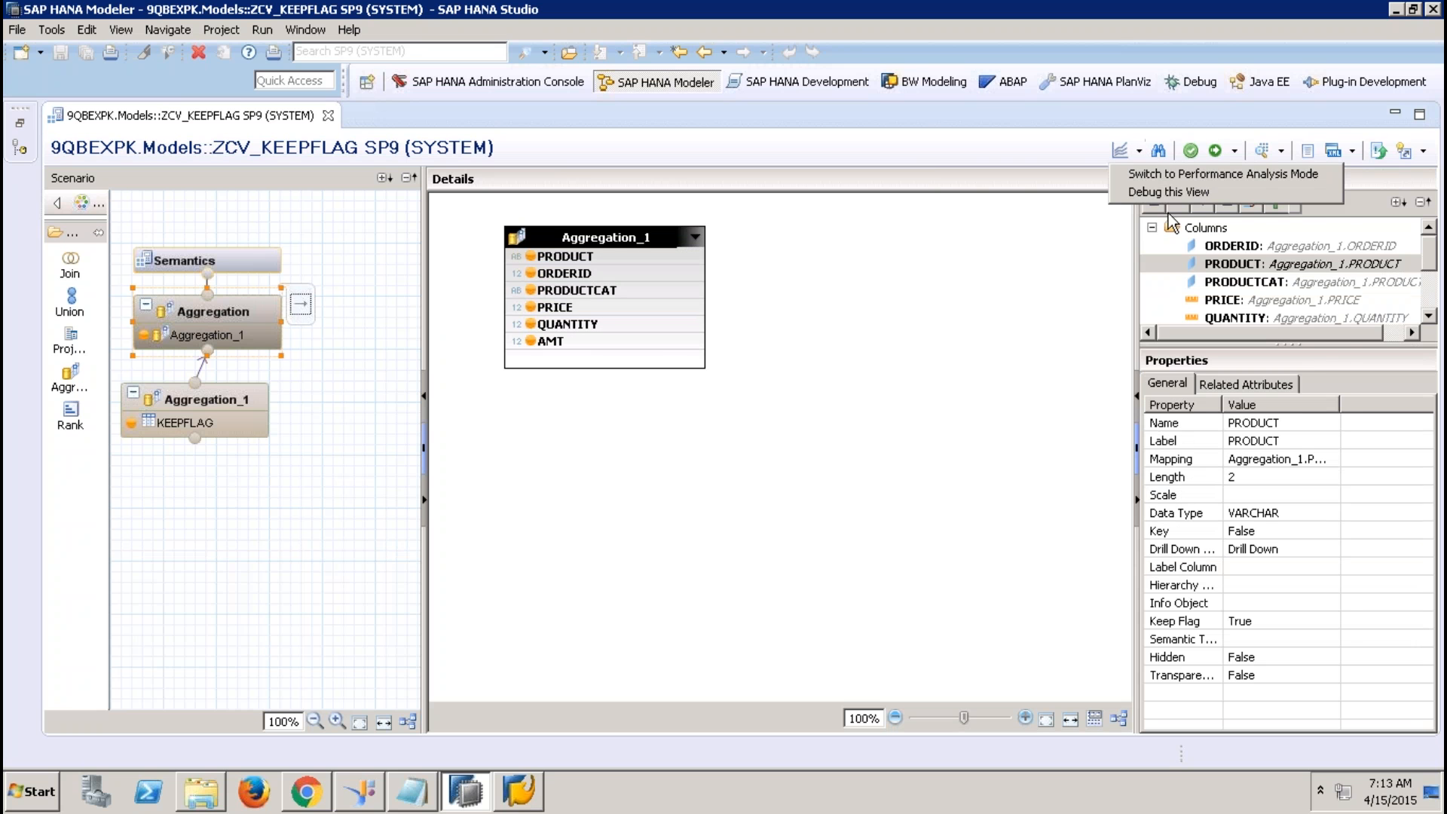
pyautogui.click(1181, 193)
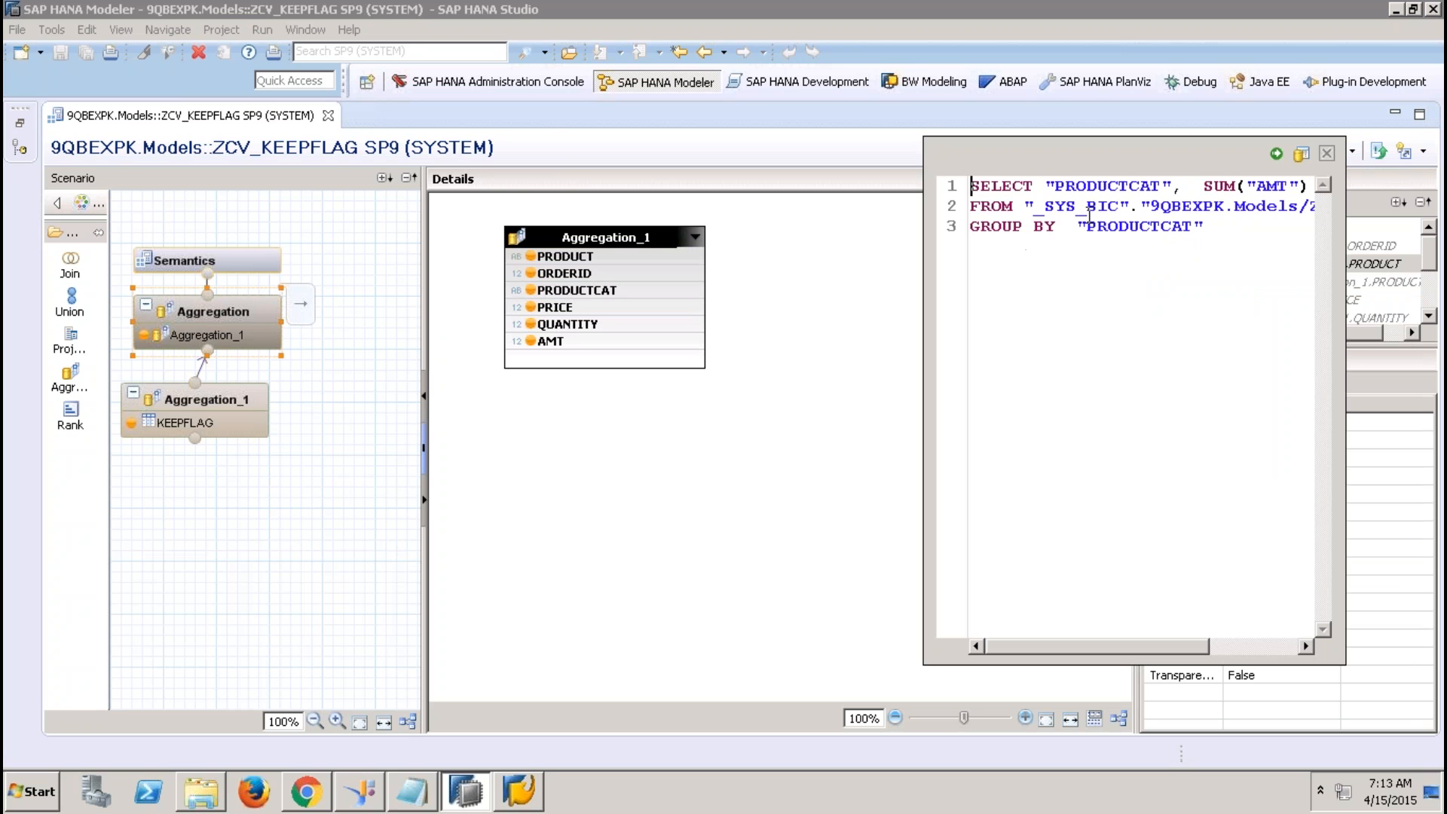
pyautogui.moveTo(1045, 187); pyautogui.dragTo(1273, 187)
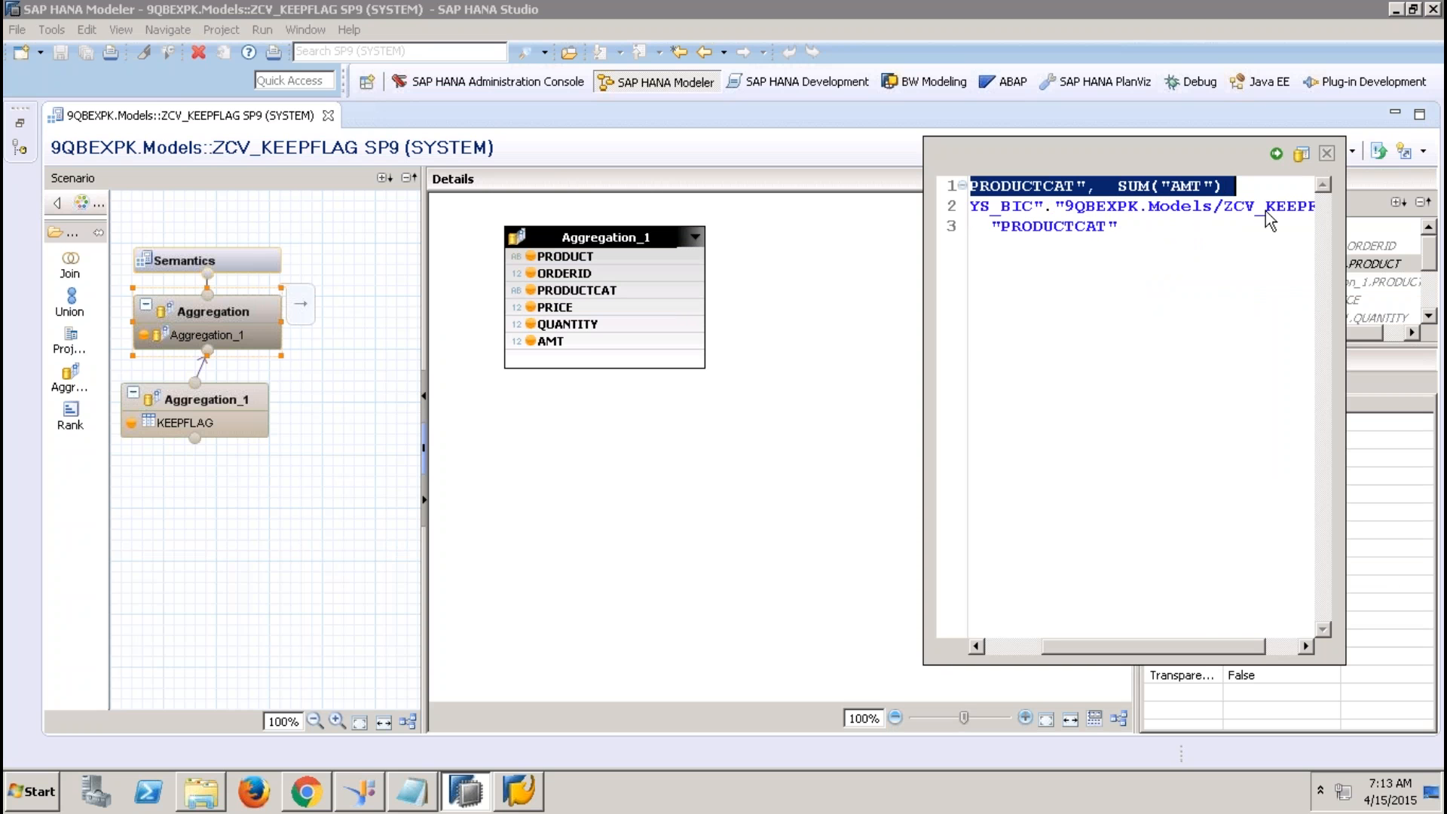
pyautogui.click(1004, 646)
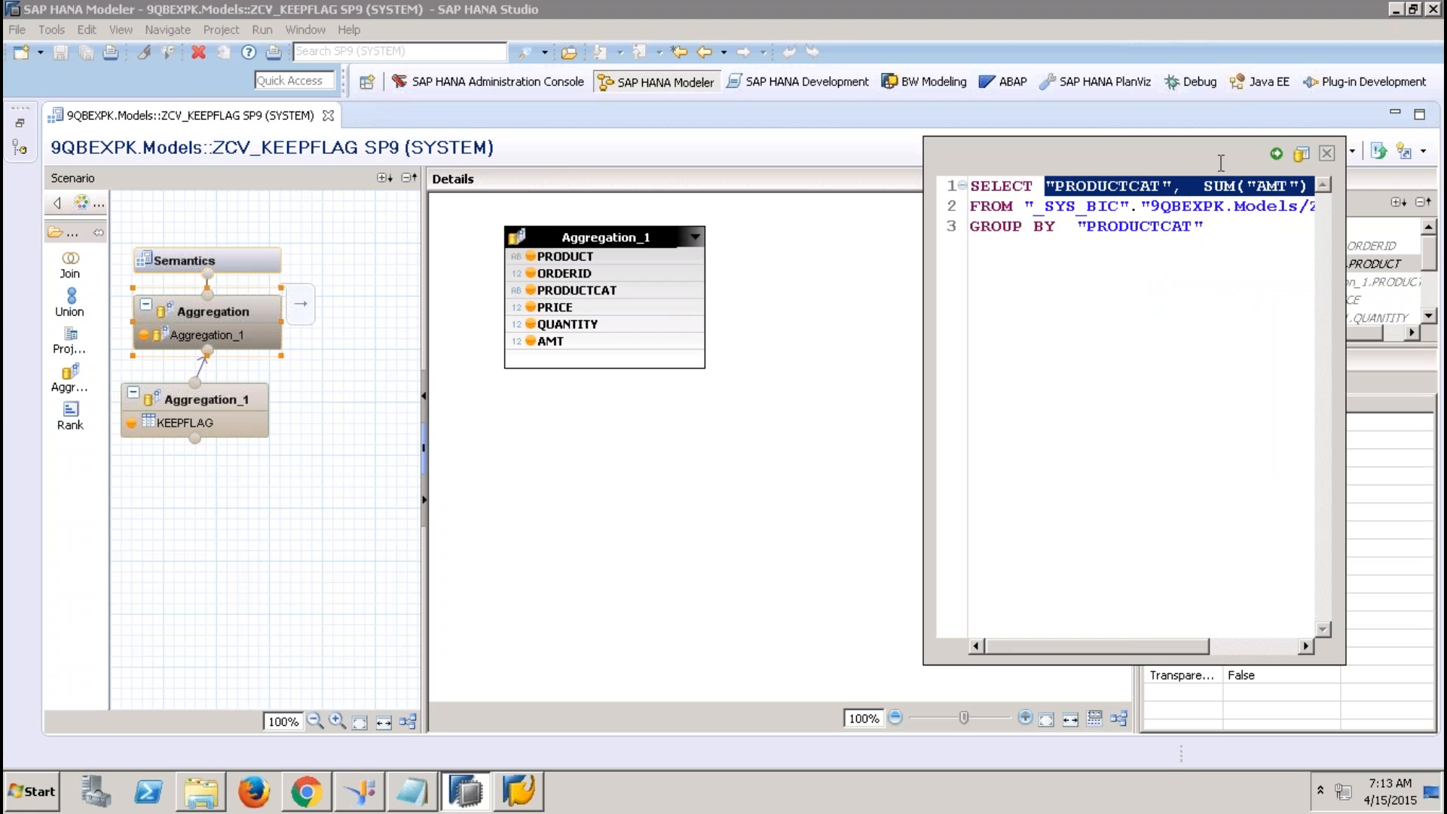
pyautogui.click(1277, 156)
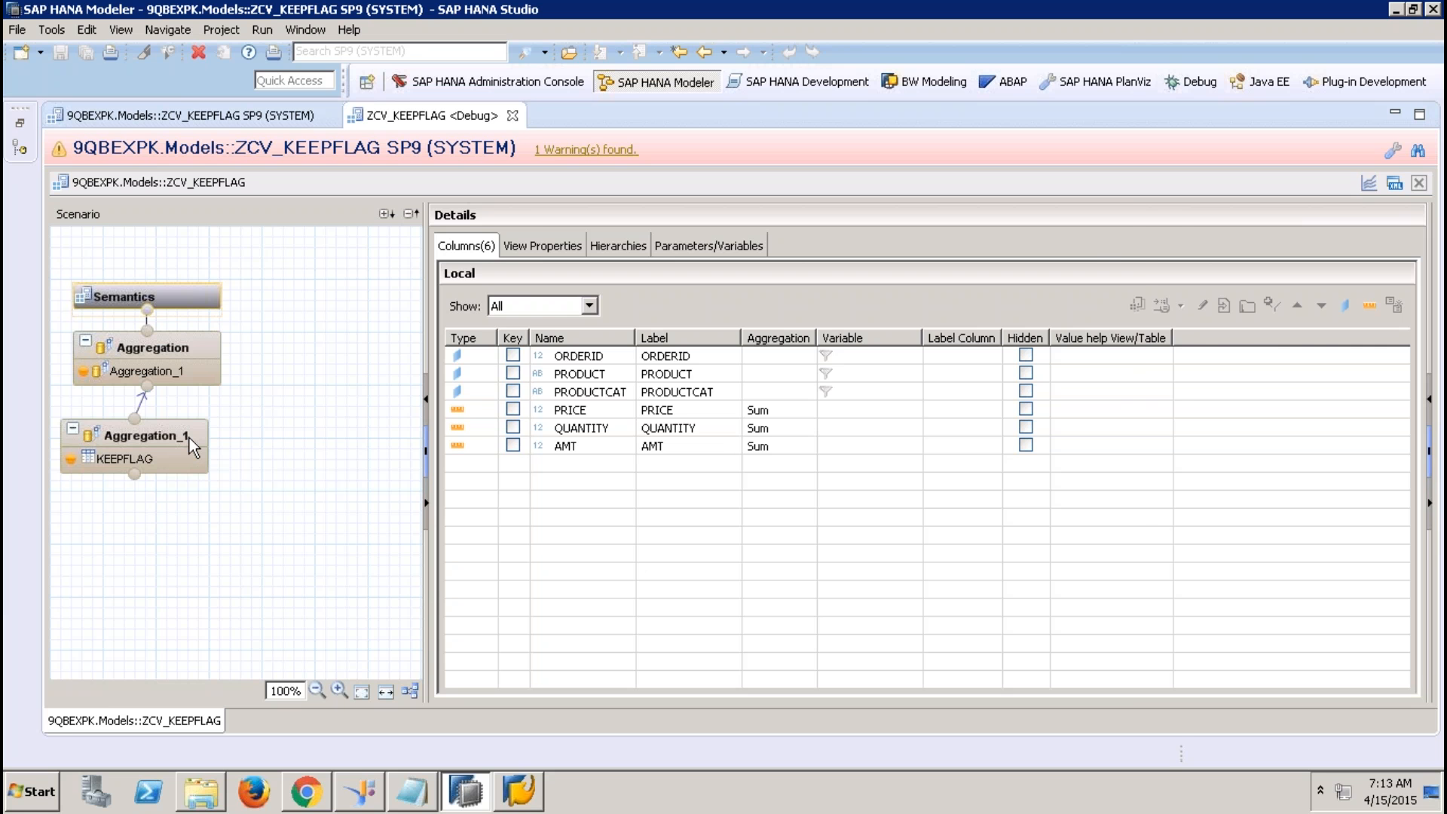
# Step: Examine the PRODUCTCAT and PRODUCT columns in Aggregation_1's debug query, and run it to inspect AMT per product
pyautogui.click(189, 437)
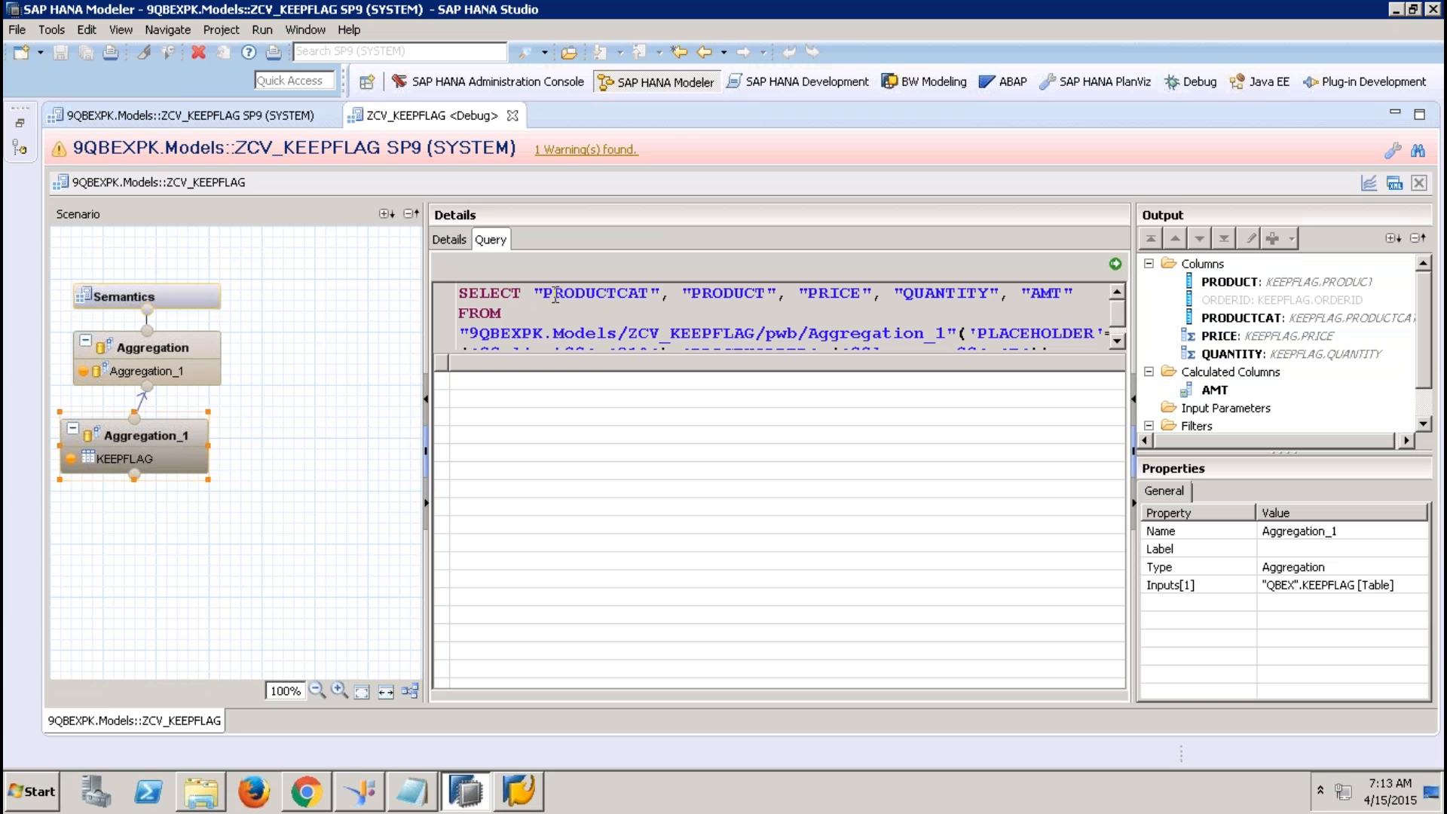
pyautogui.moveTo(534, 294); pyautogui.dragTo(651, 294)
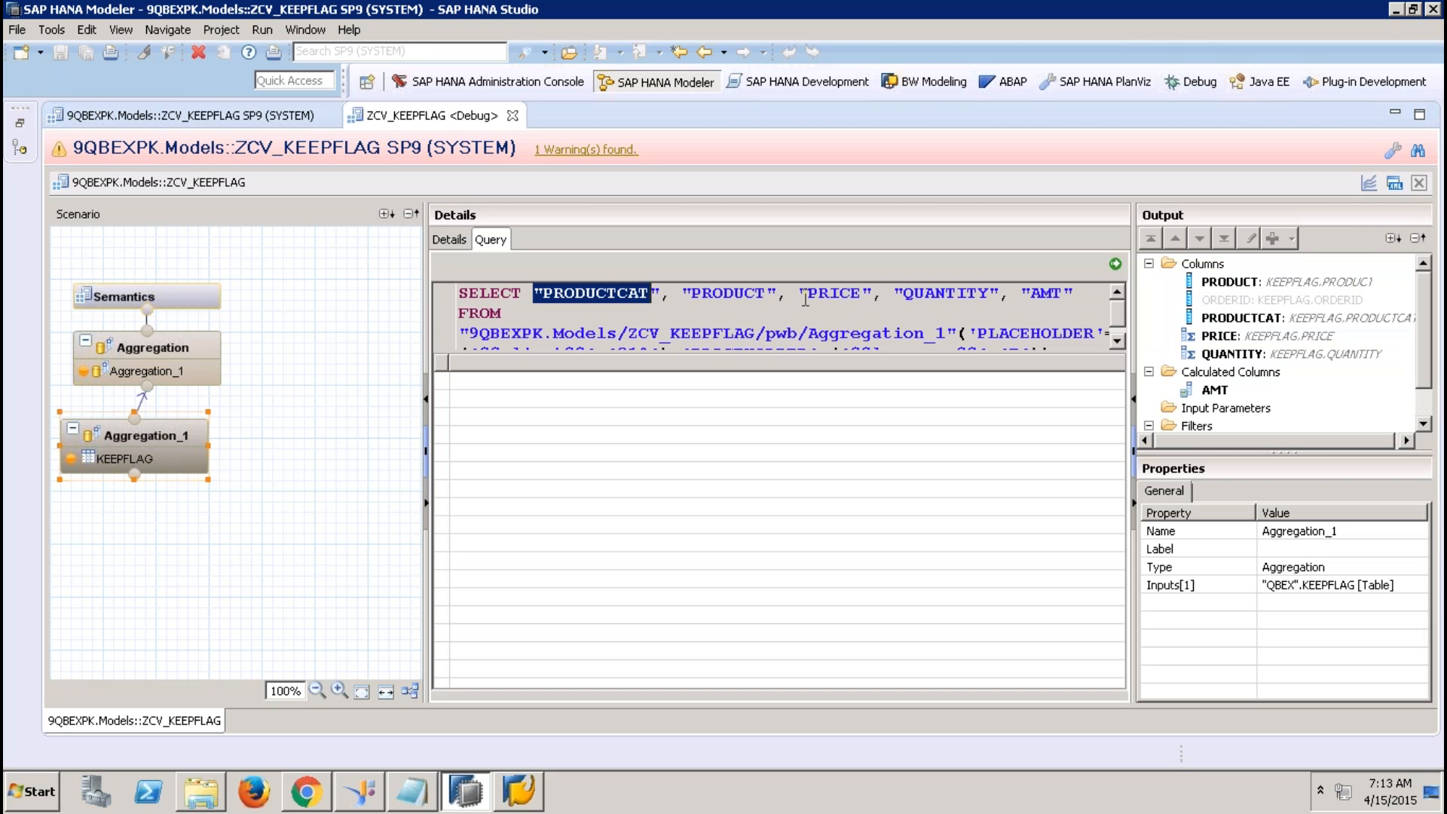
pyautogui.moveTo(779, 294); pyautogui.dragTo(681, 294)
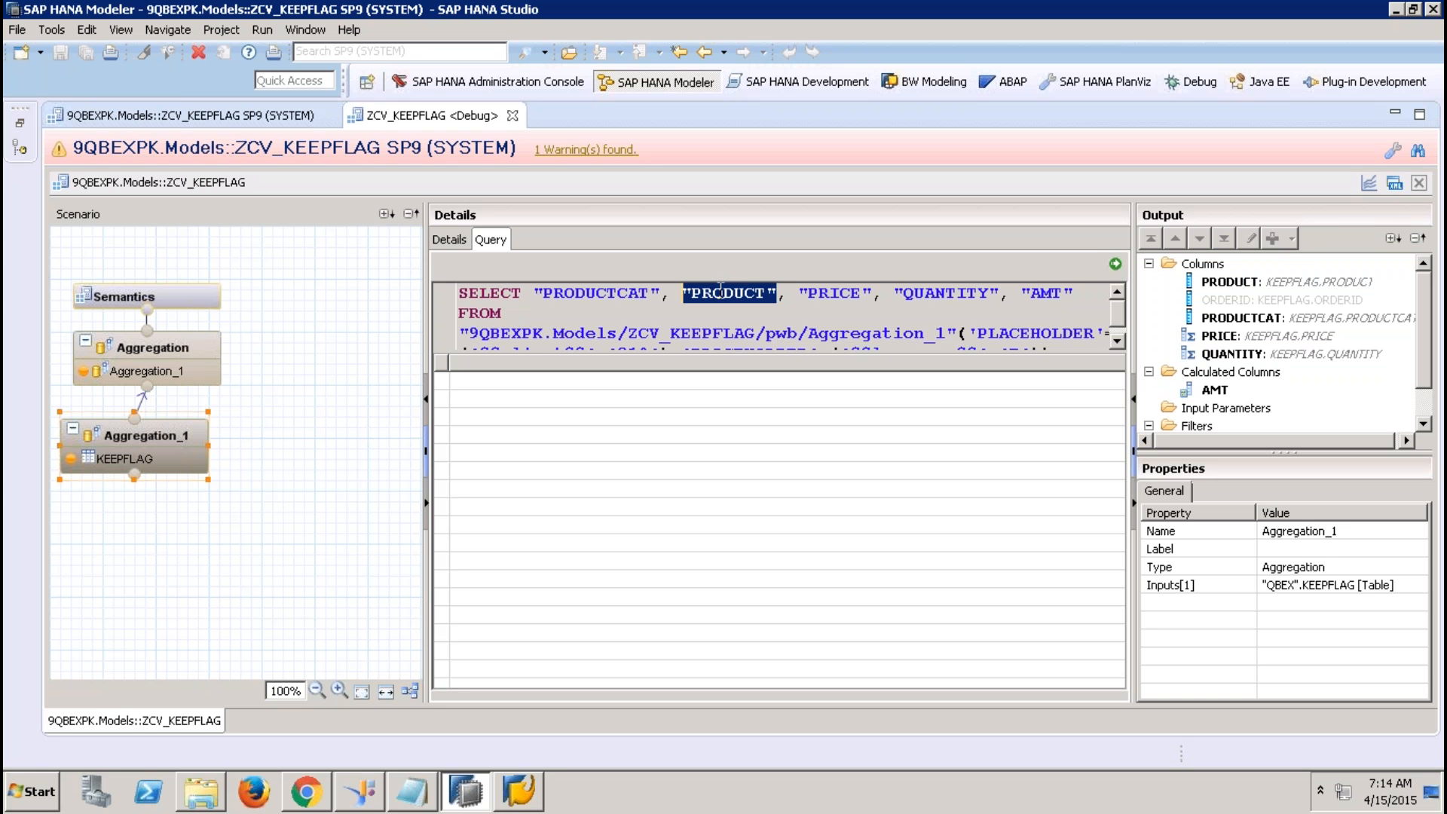
pyautogui.click(1115, 260)
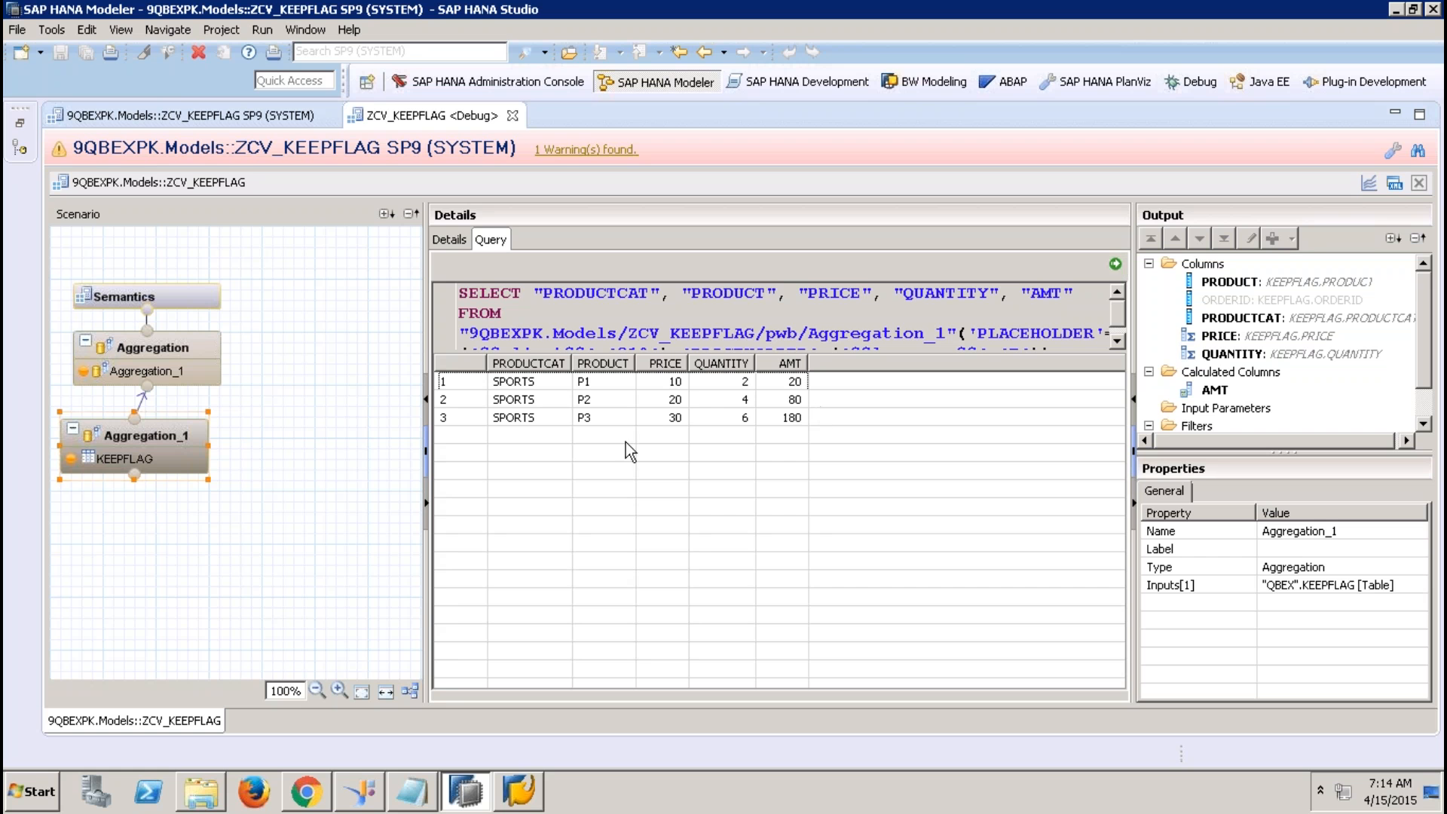
pyautogui.click(537, 383)
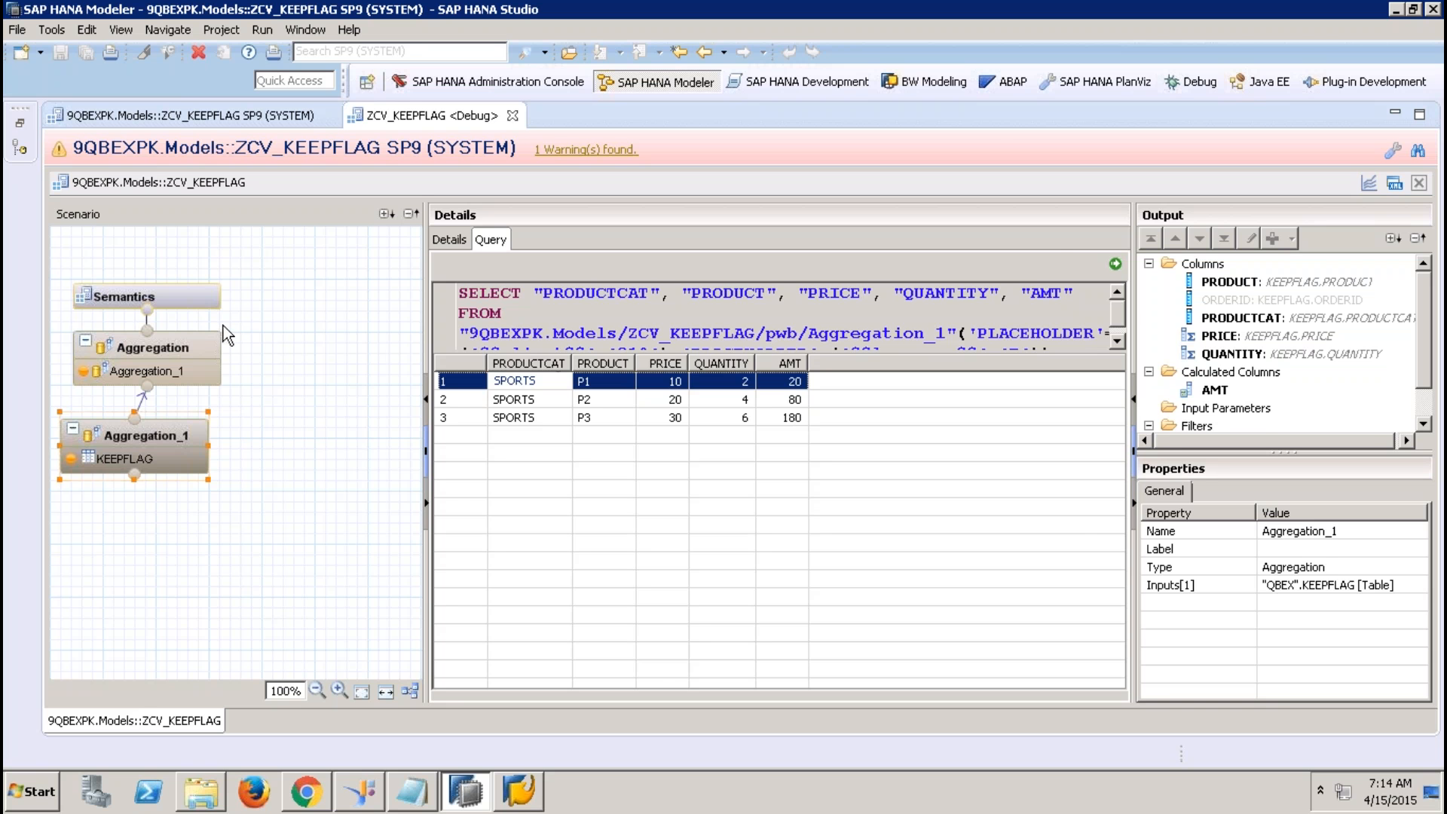
# Step: Run the upper Aggregation node's debug query, check SUM(AMT) for SPORTS, and close the debug session
pyautogui.click(200, 343)
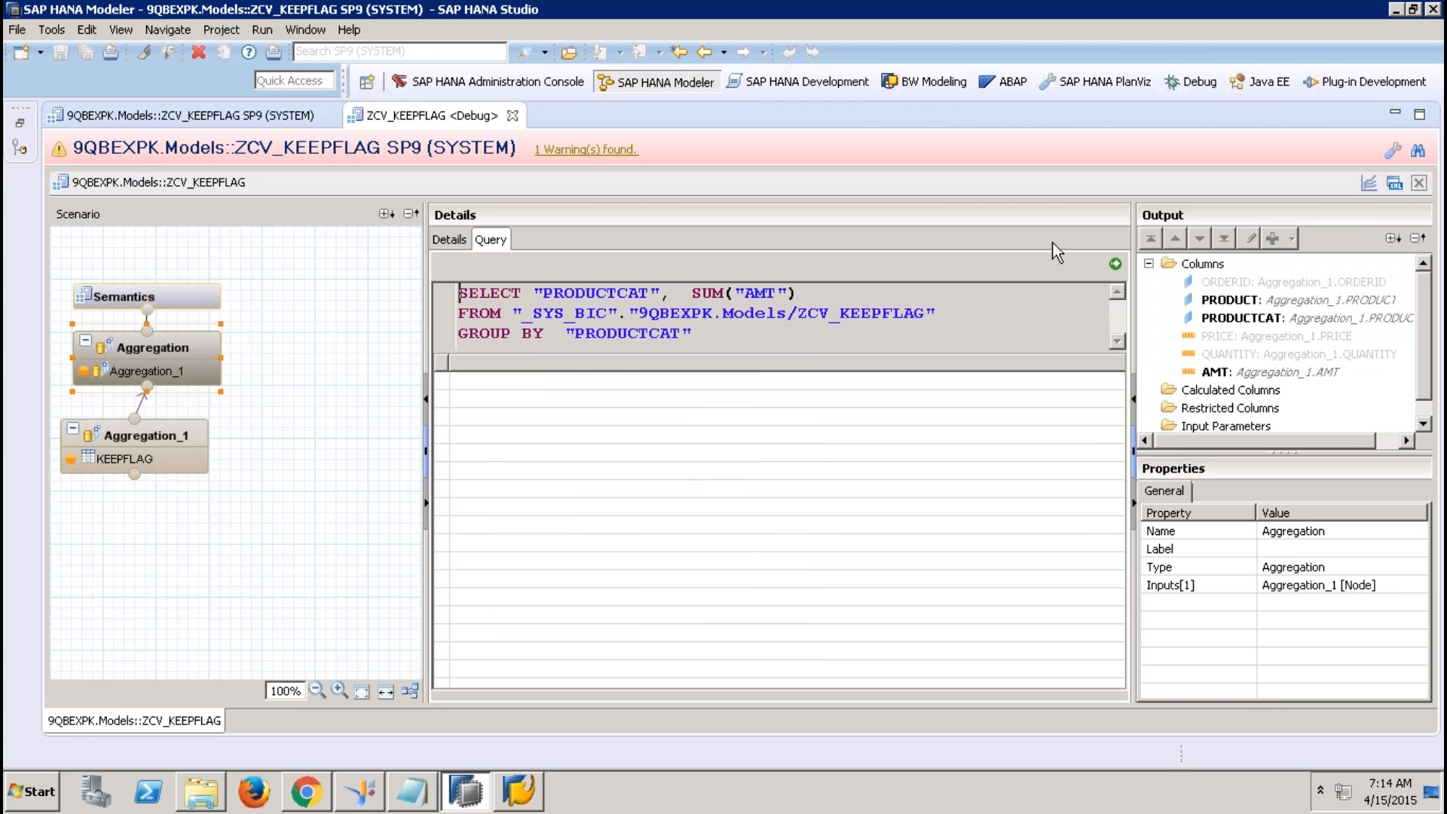
pyautogui.click(1115, 264)
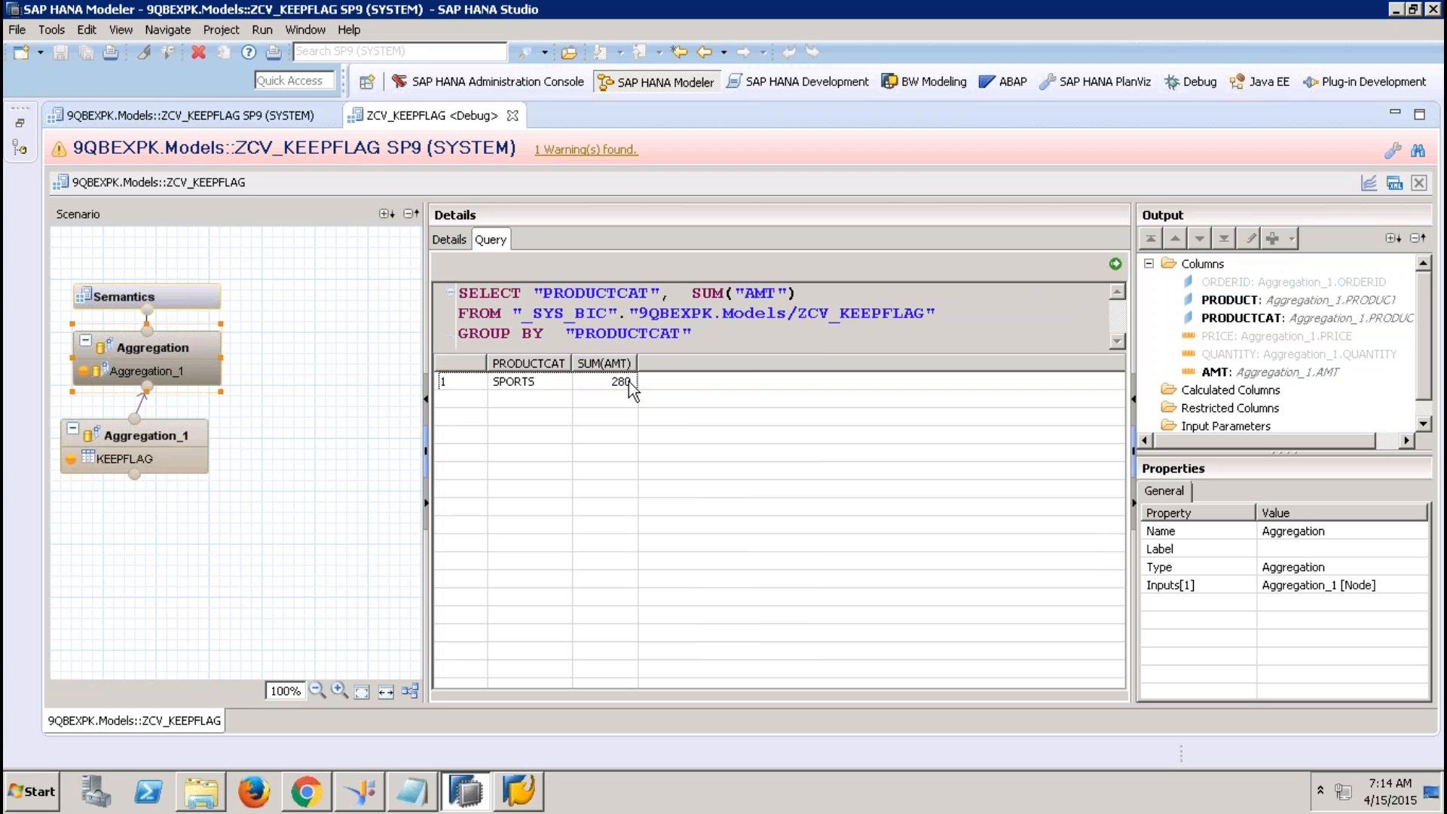
pyautogui.click(623, 383)
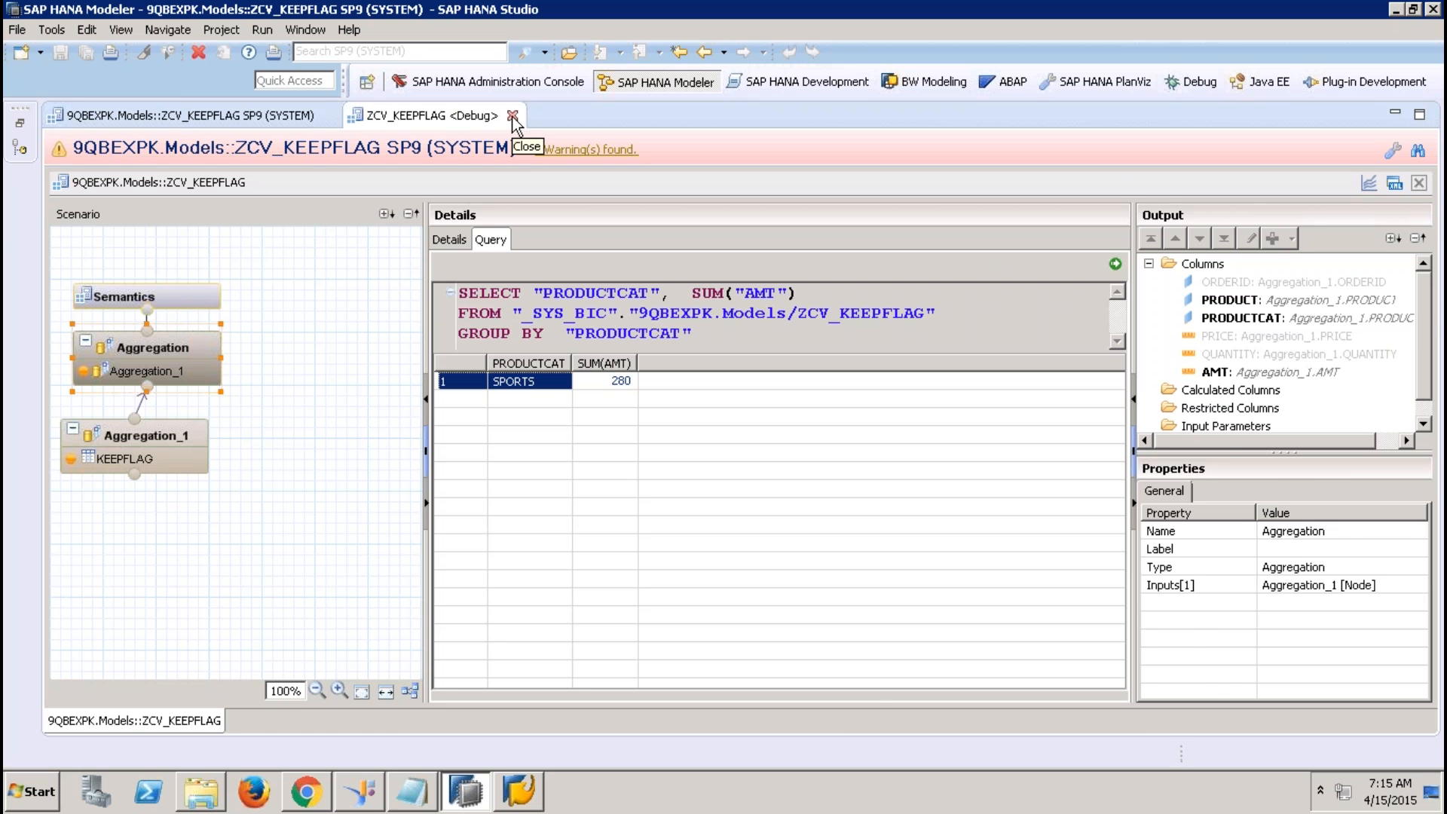
pyautogui.click(513, 115)
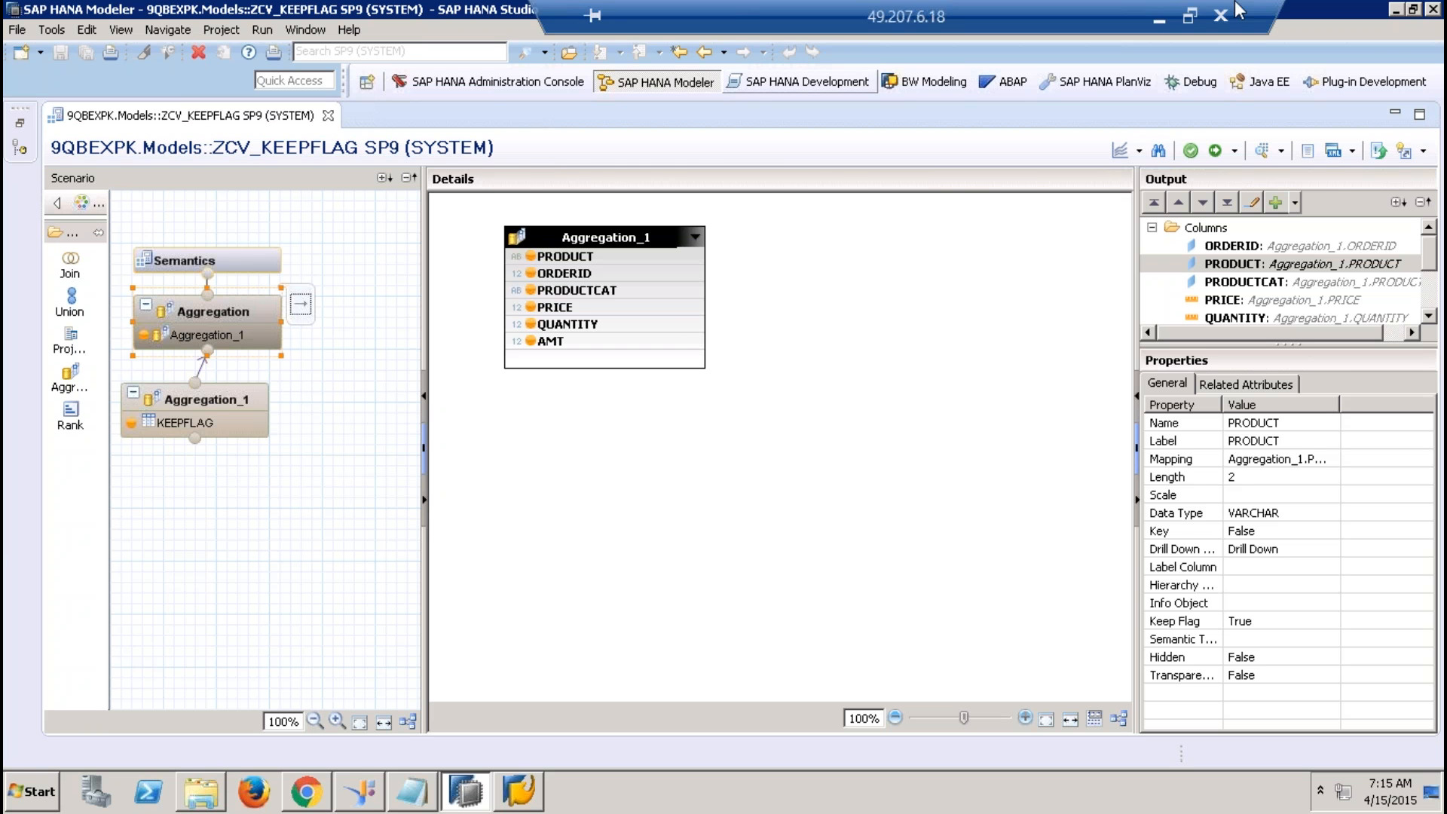
# Step: Switch to HanaCEInstantiationProcess.pdf in Acrobat Reader and highlight "Keep: B" in the Stored Calculation Scenario's Output node
pyautogui.click(1161, 27)
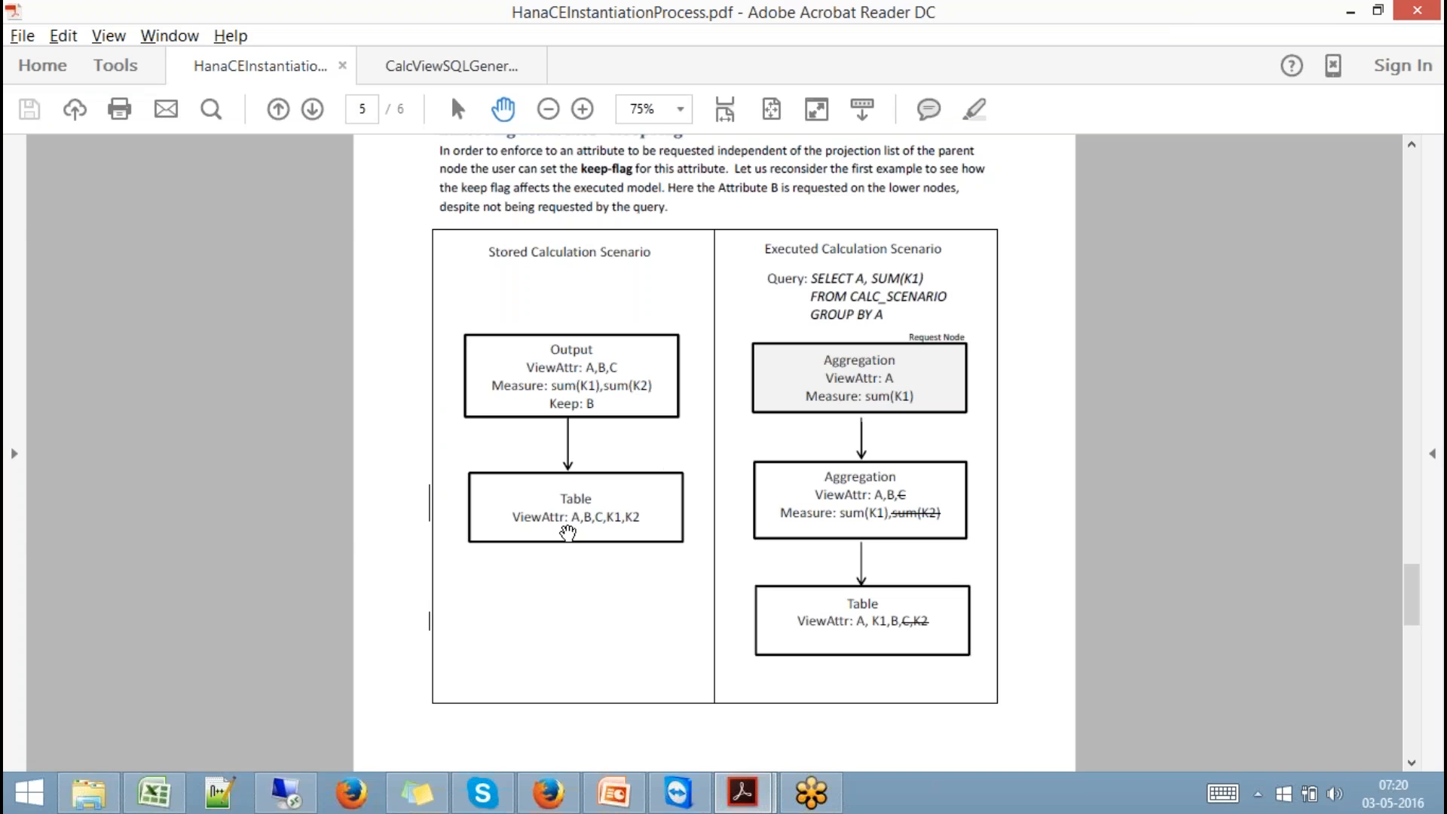
pyautogui.moveTo(572, 520); pyautogui.dragTo(609, 520)
pyautogui.click(590, 367)
pyautogui.moveTo(589, 367); pyautogui.dragTo(553, 407)
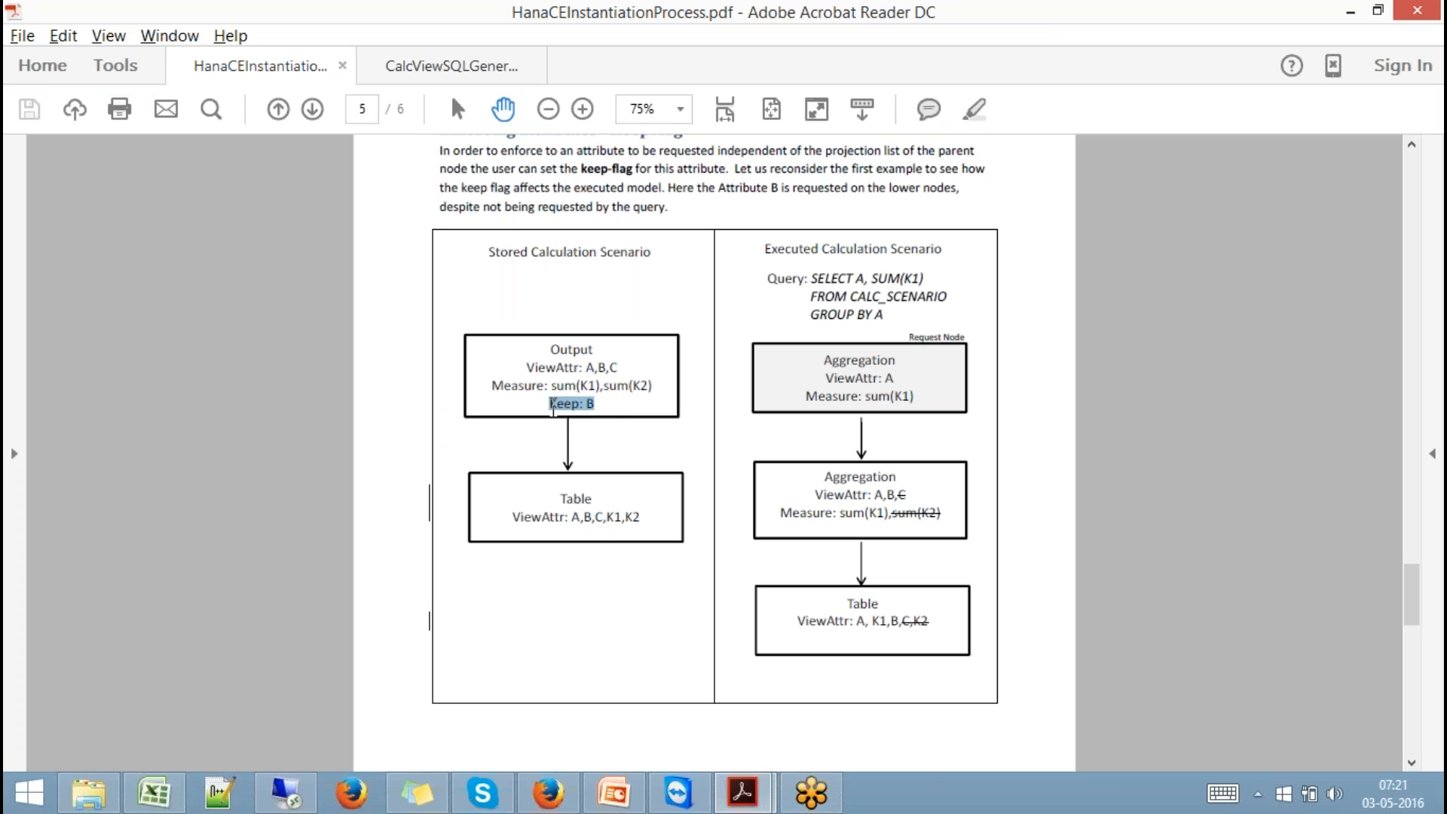
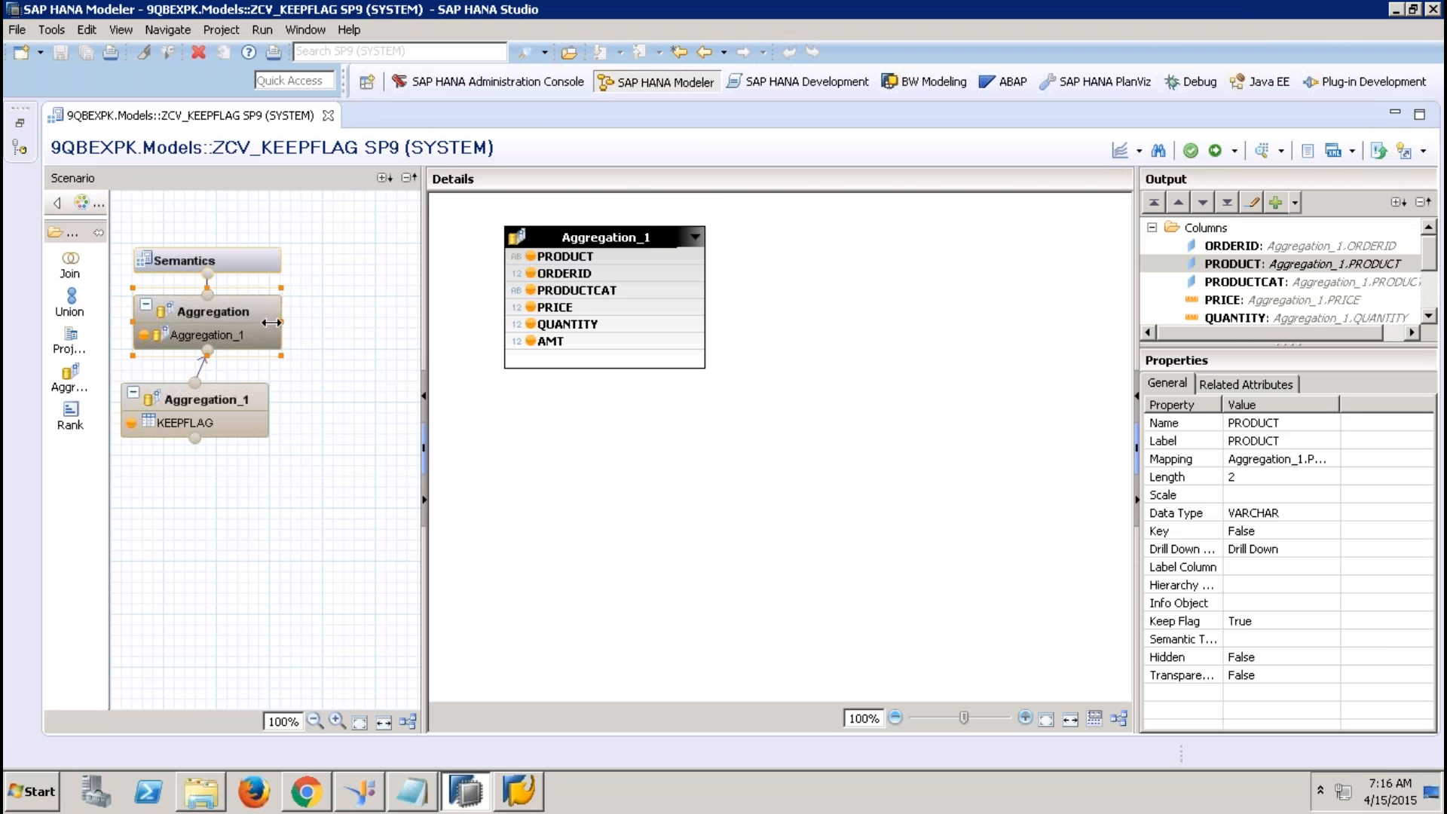
# Step: Check the available output options for QUANTITY and PRODUCT in the upper Aggregation node of ZCV_KEEPFLAG without applying any
pyautogui.click(250, 311)
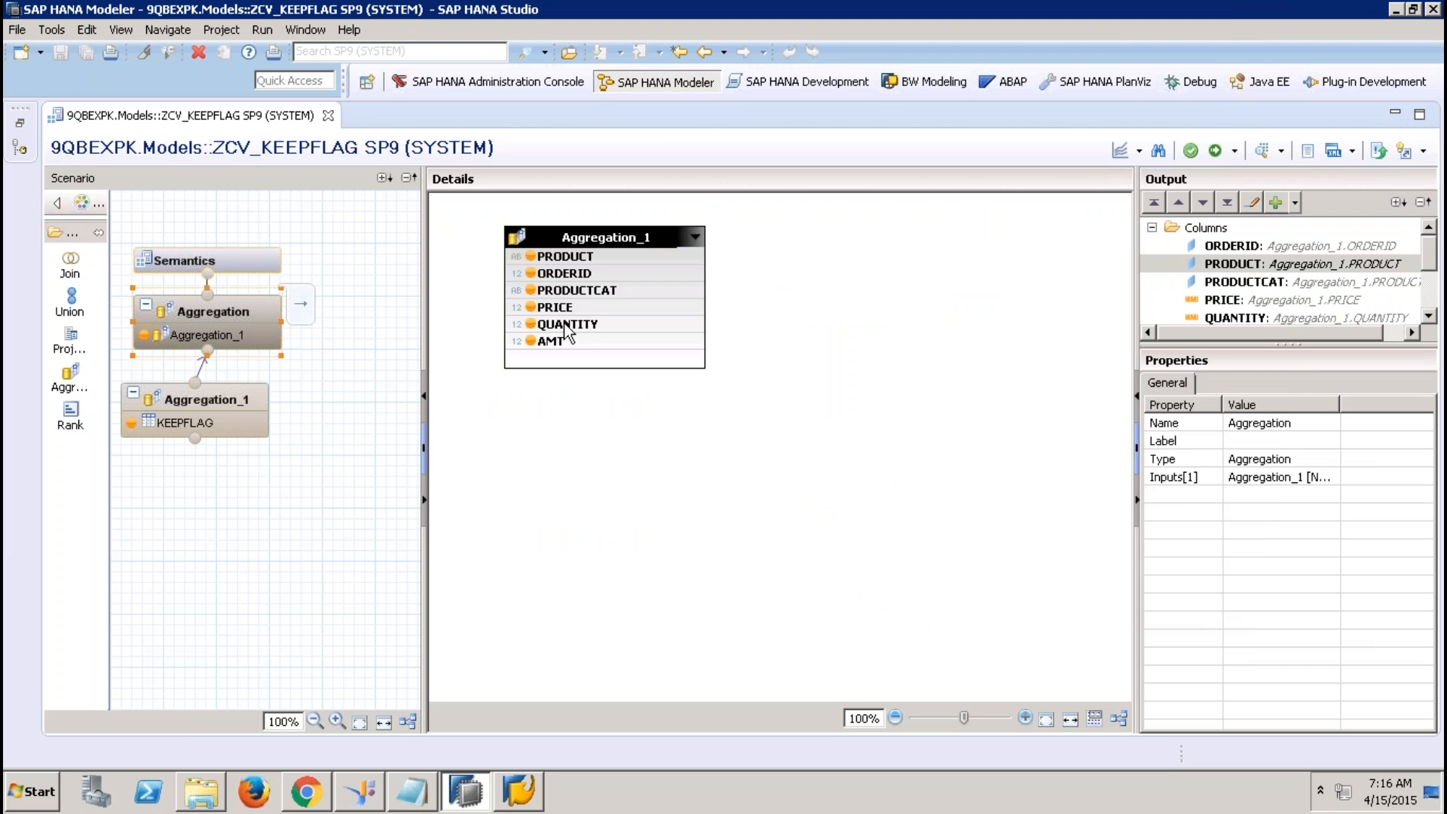
pyautogui.click(587, 328)
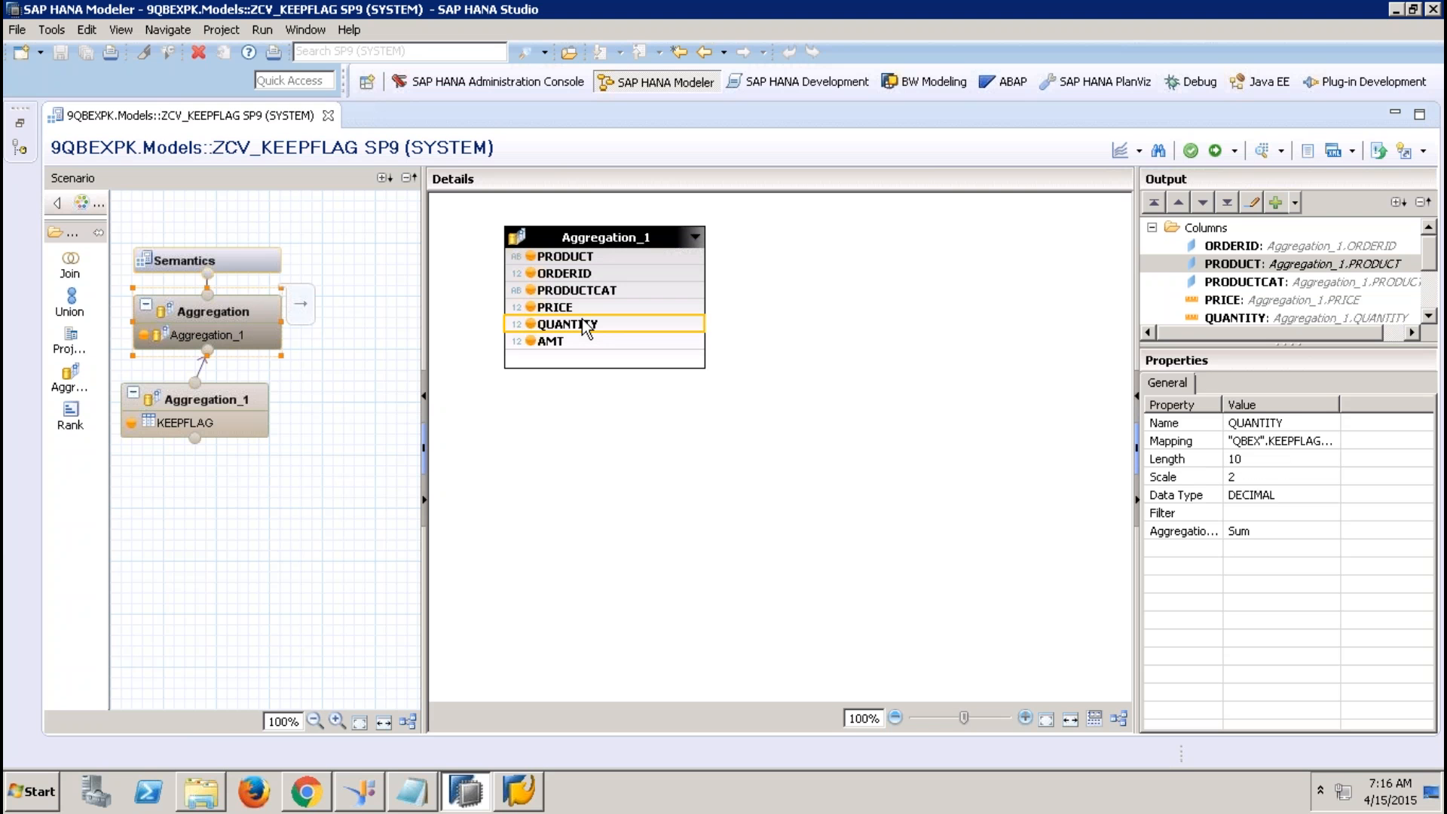
pyautogui.rightClick(584, 323)
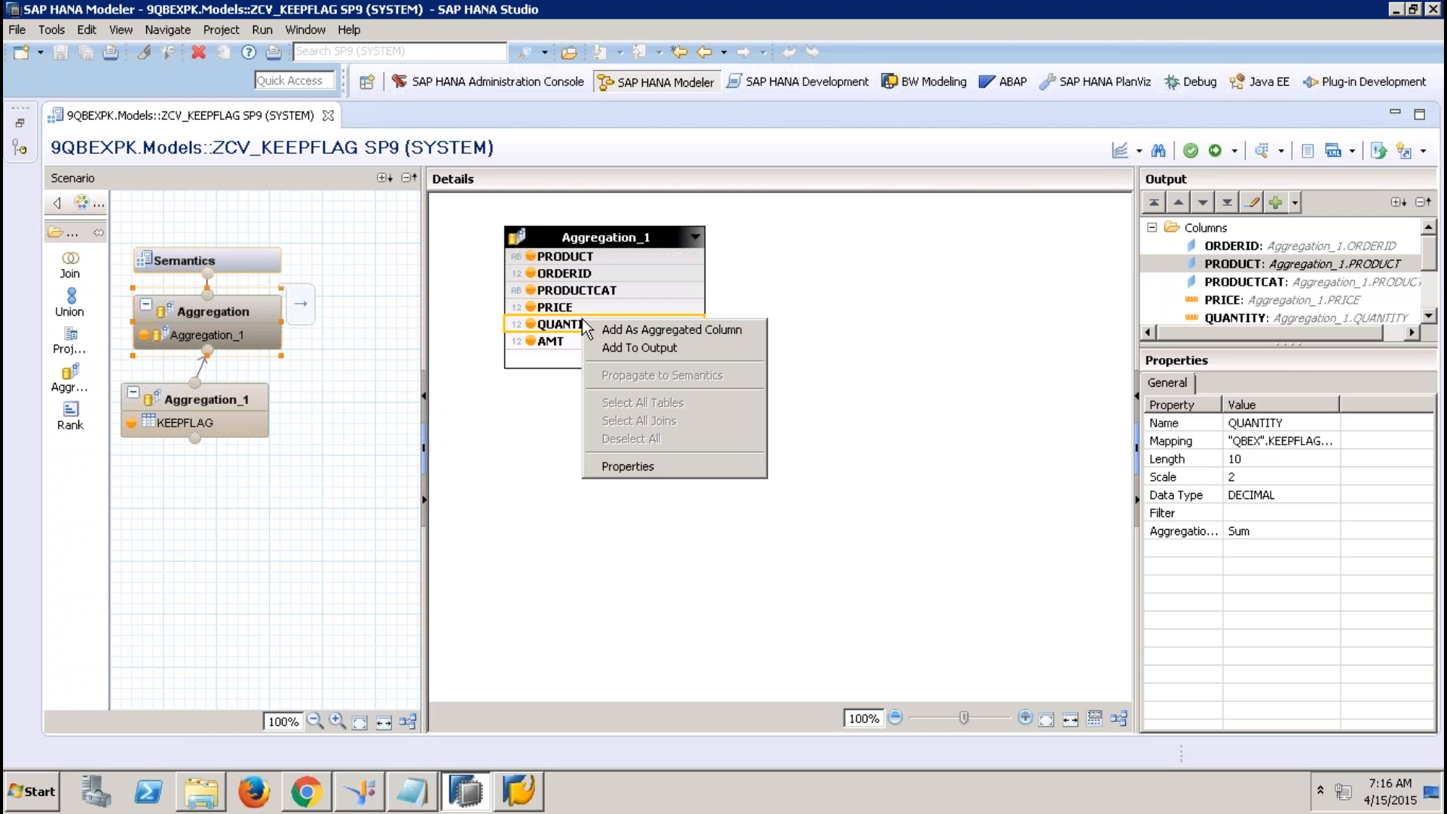
pyautogui.click(590, 260)
pyautogui.rightClick(587, 257)
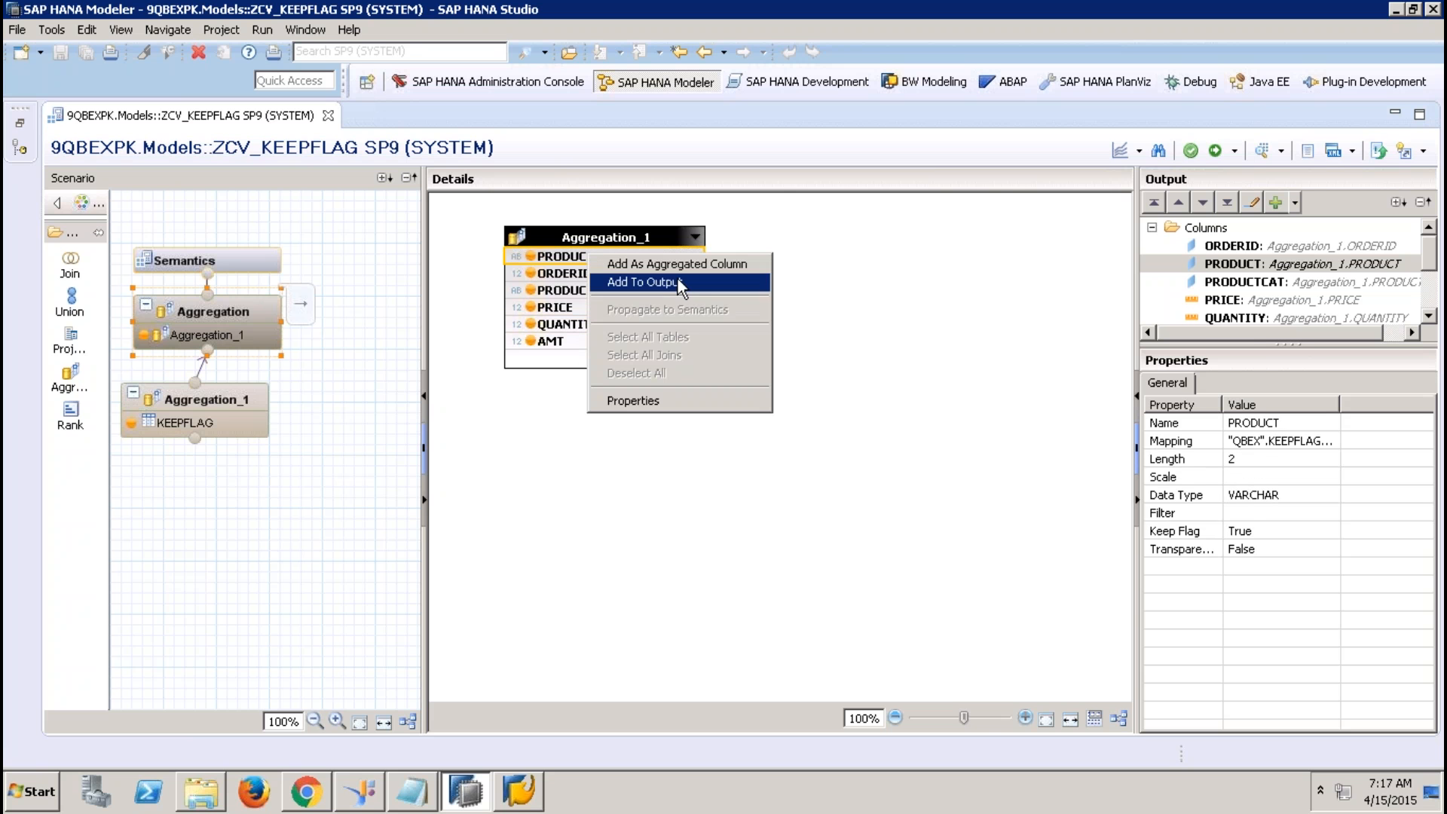
pyautogui.click(1054, 267)
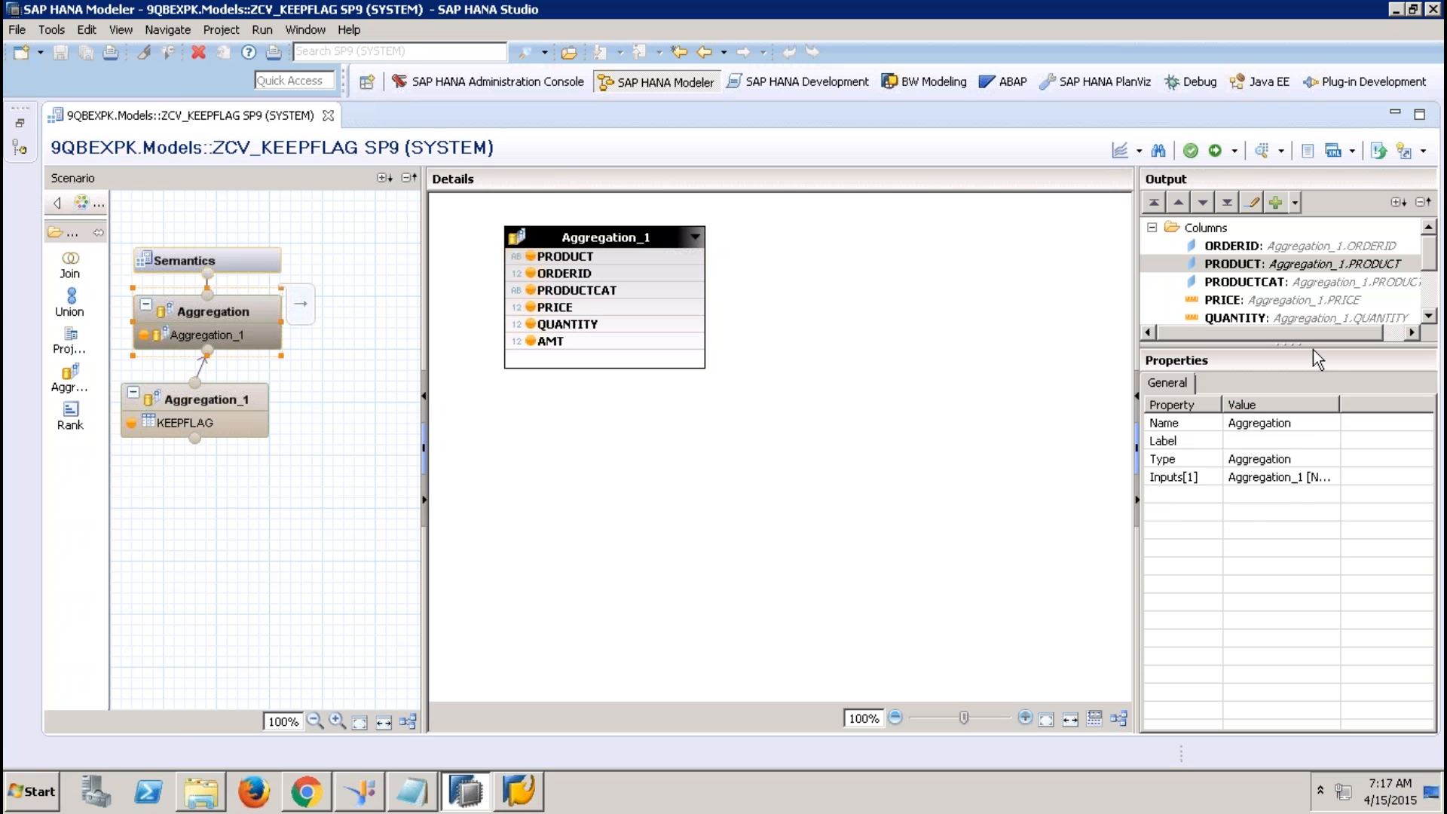
# Step: Enlarge the output column list, inspect the properties of PRICE and QUANTITY, and view the Semantics node's columns
pyautogui.moveTo(1313, 345); pyautogui.dragTo(1313, 446)
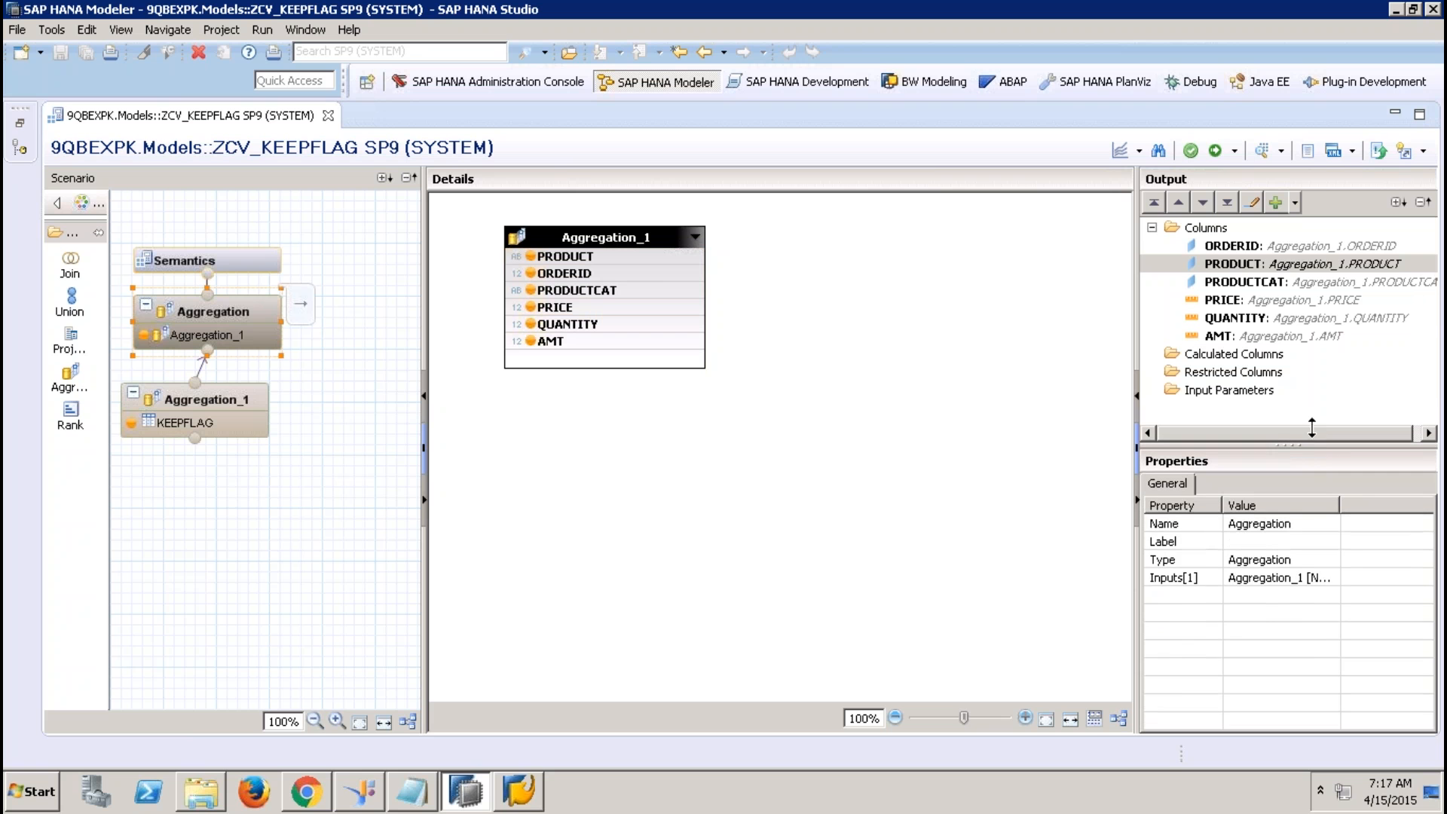
pyautogui.click(1256, 302)
pyautogui.click(1257, 320)
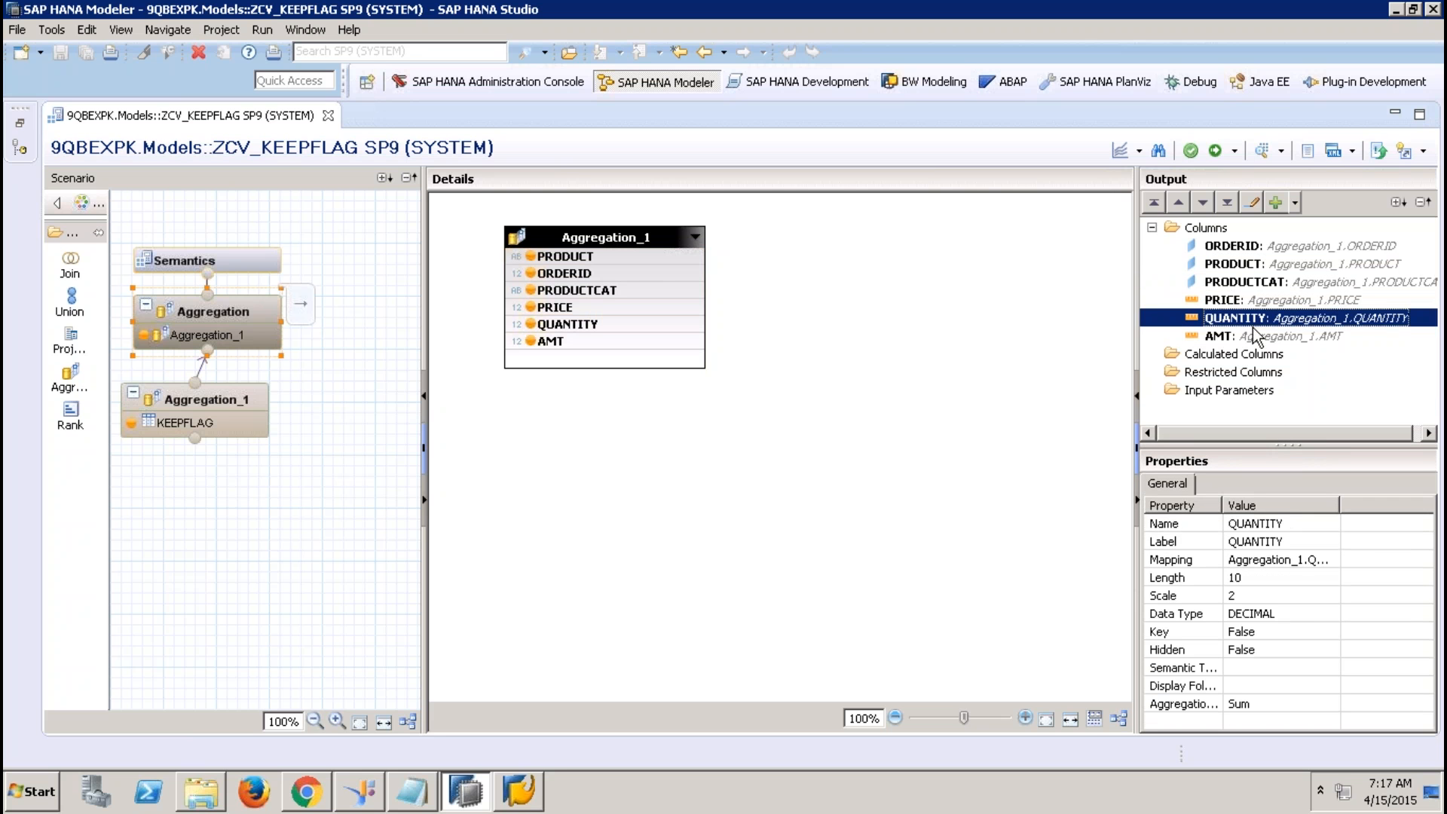
pyautogui.click(256, 255)
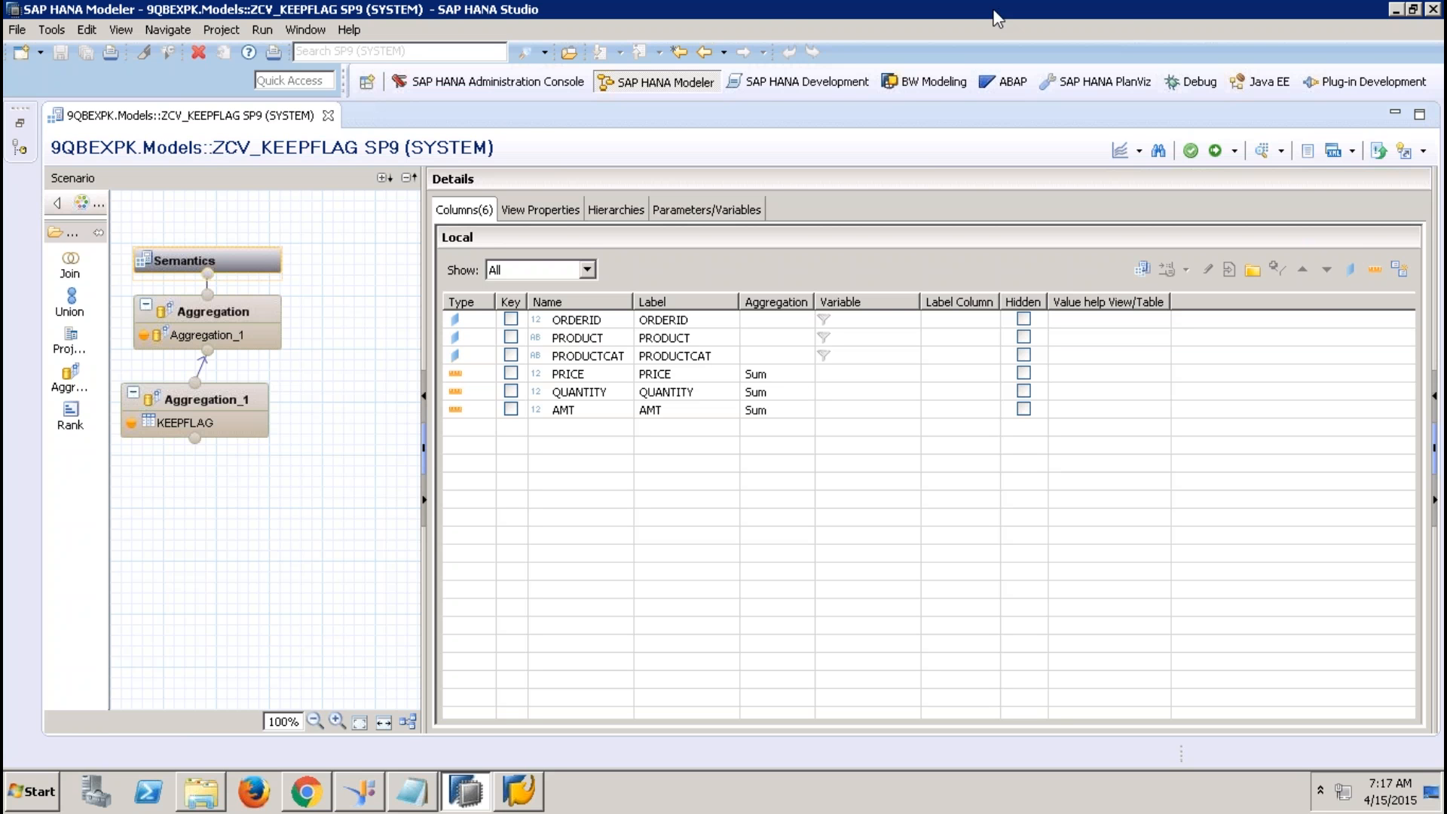
# Step: Close the ZCV_KEEPFLAG view and restore the Systems tree to show the calculation views at the end of the Models package
pyautogui.click(781, 18)
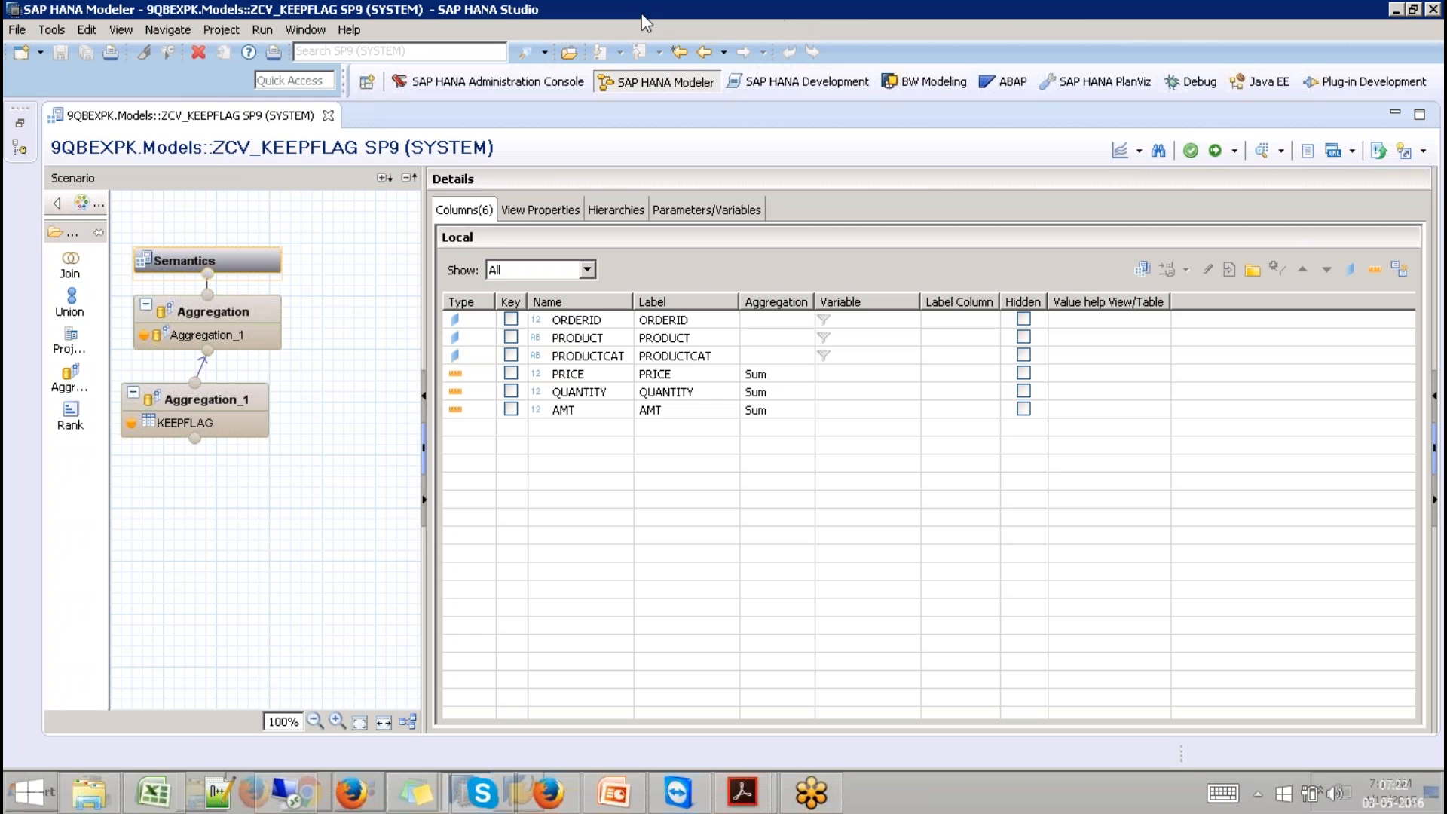
pyautogui.moveTo(1087, 11)
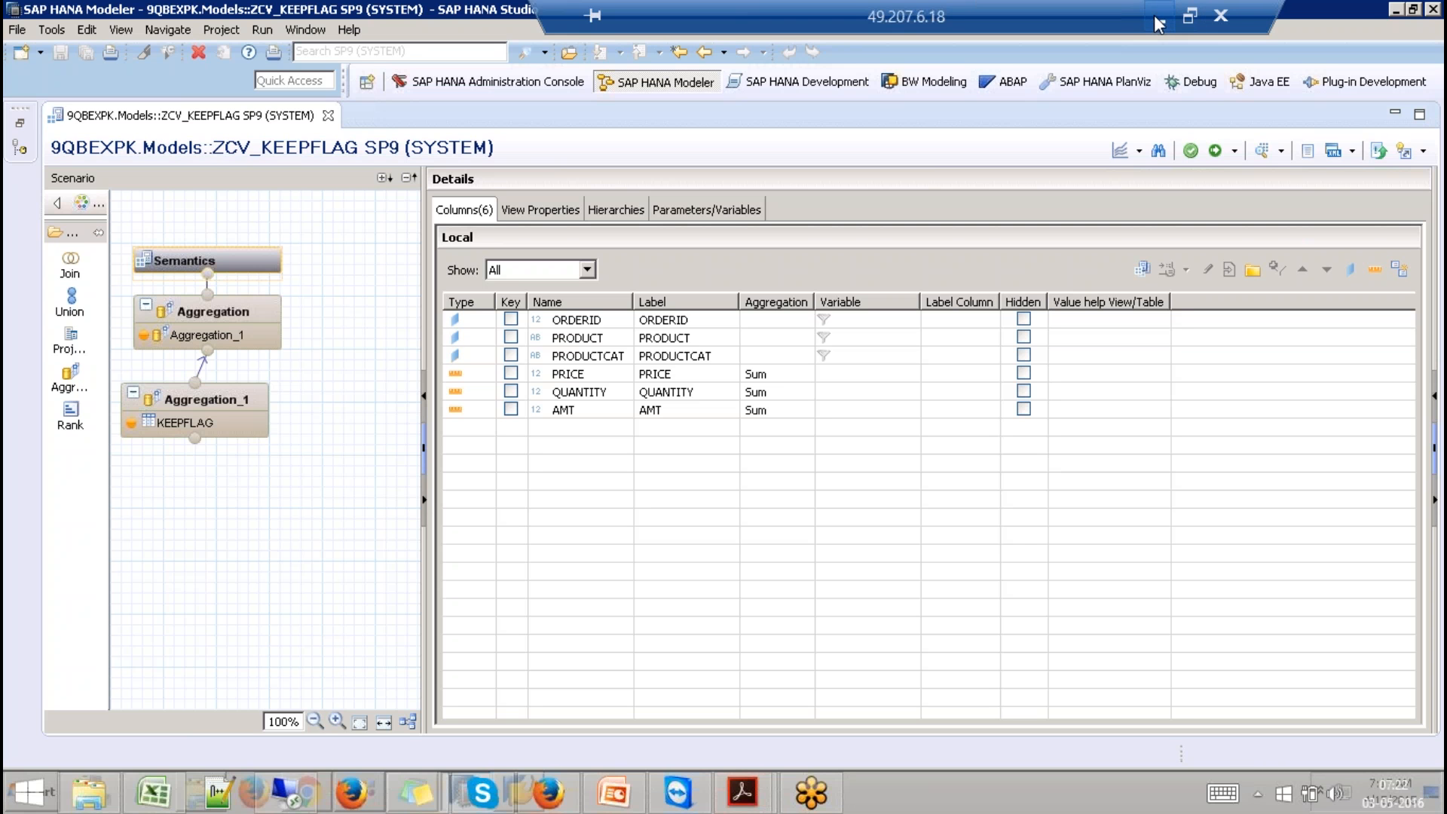
pyautogui.click(329, 117)
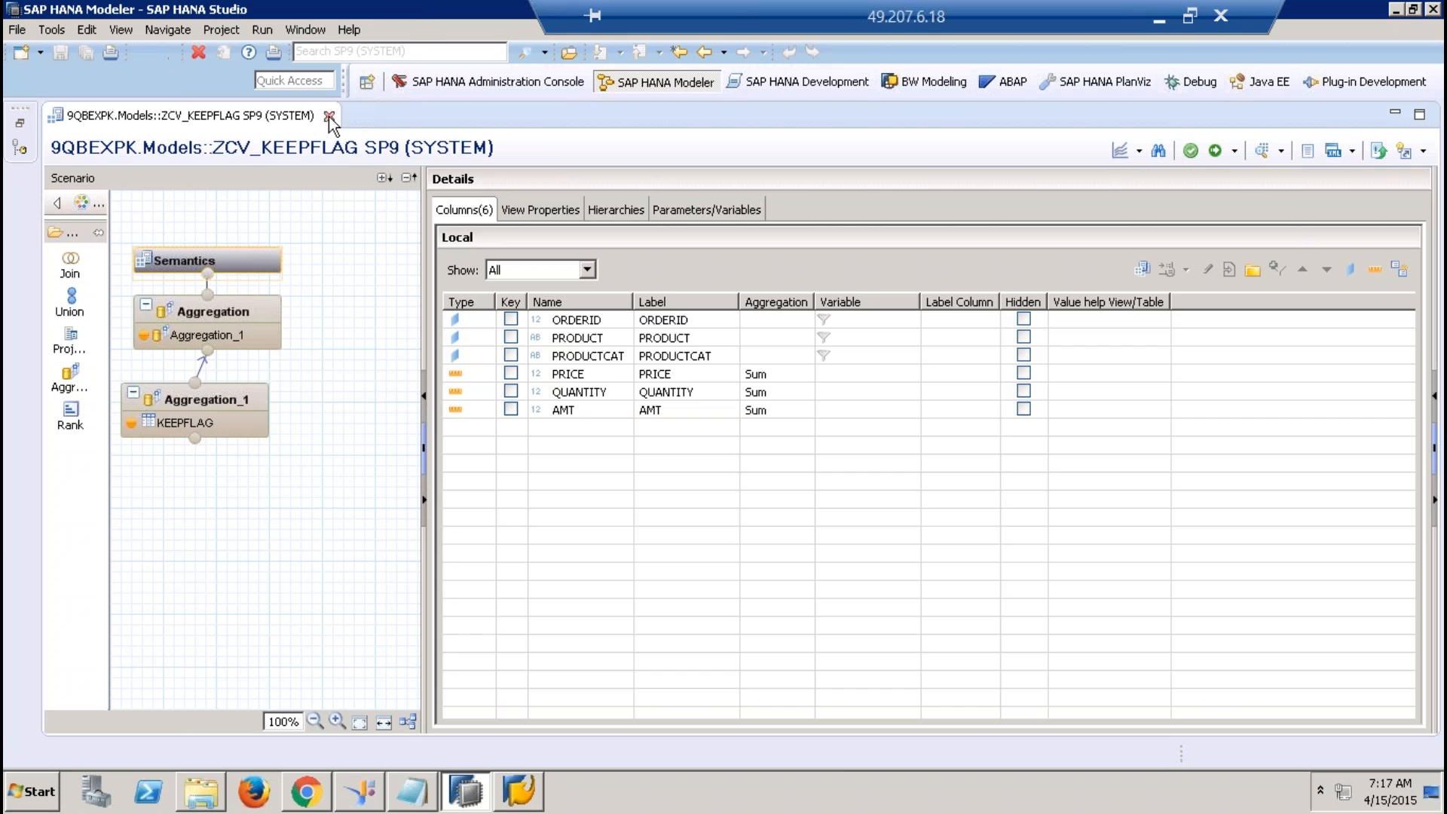
pyautogui.click(20, 123)
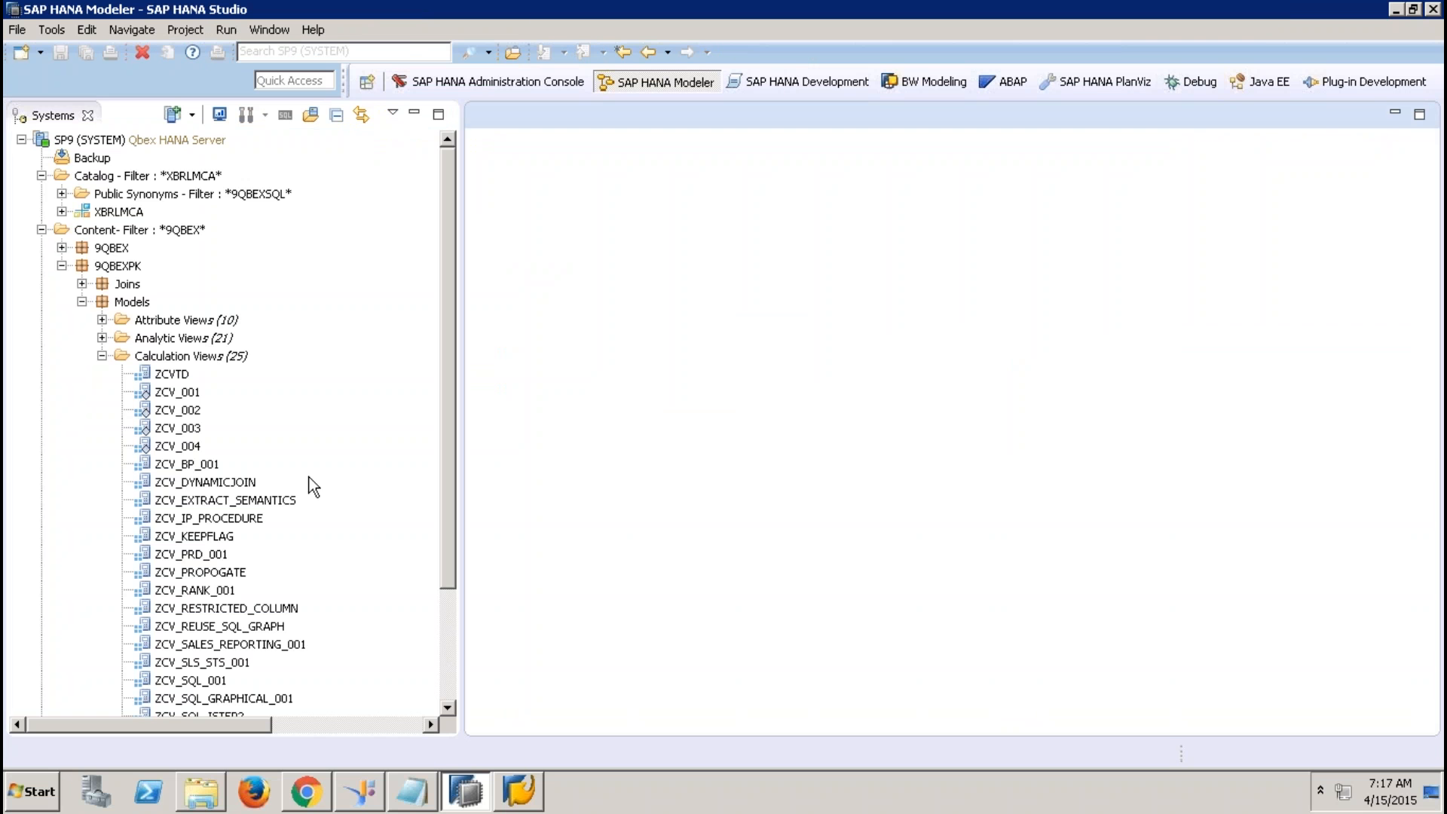
pyautogui.click(449, 676)
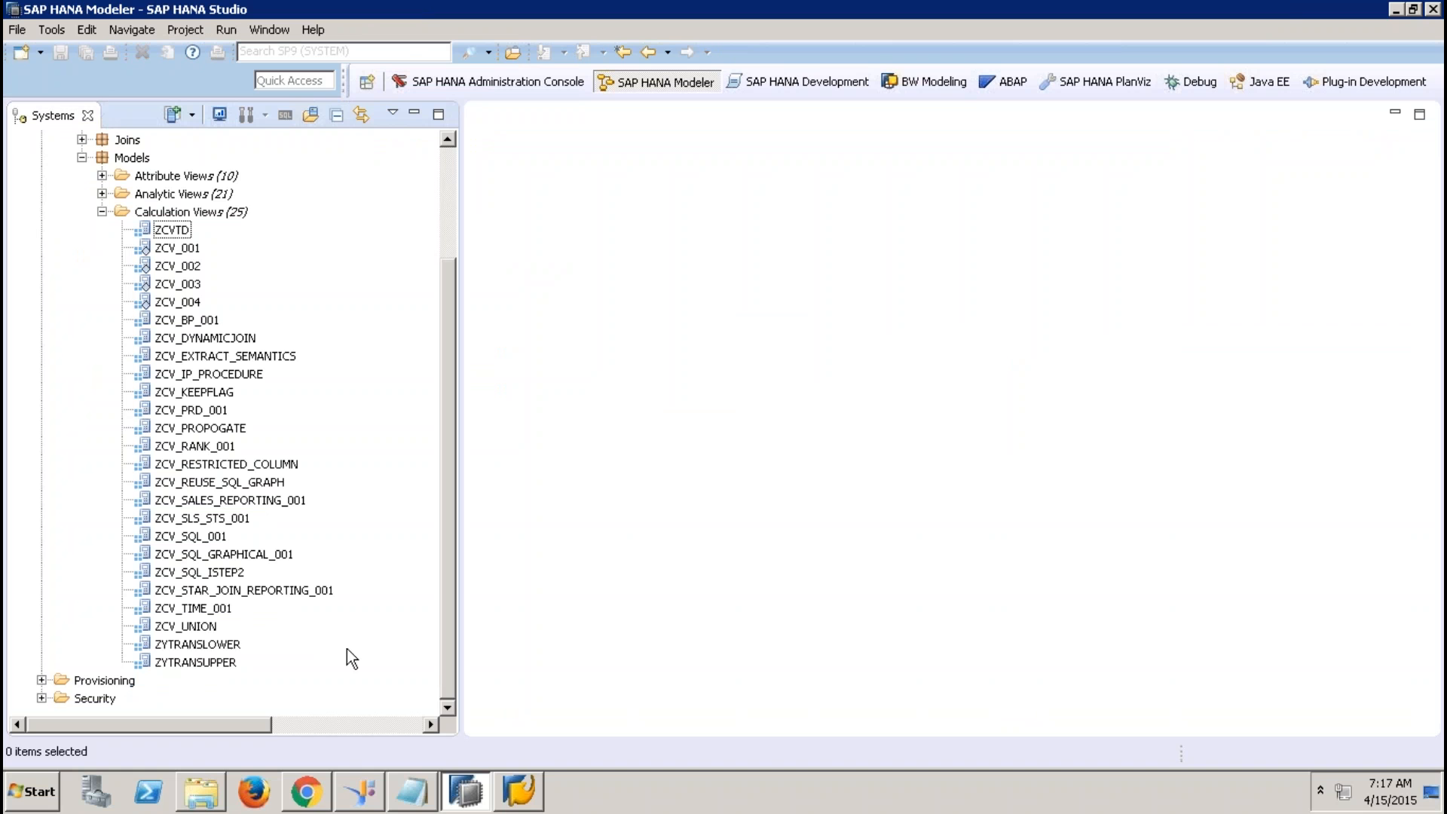
# Step: Open the ZYTRANSLOWER view, inspect SALESPERSON's Keep Flag and transparent filter properties in its Aggregation node, and close the view
pyautogui.doubleClick(228, 646)
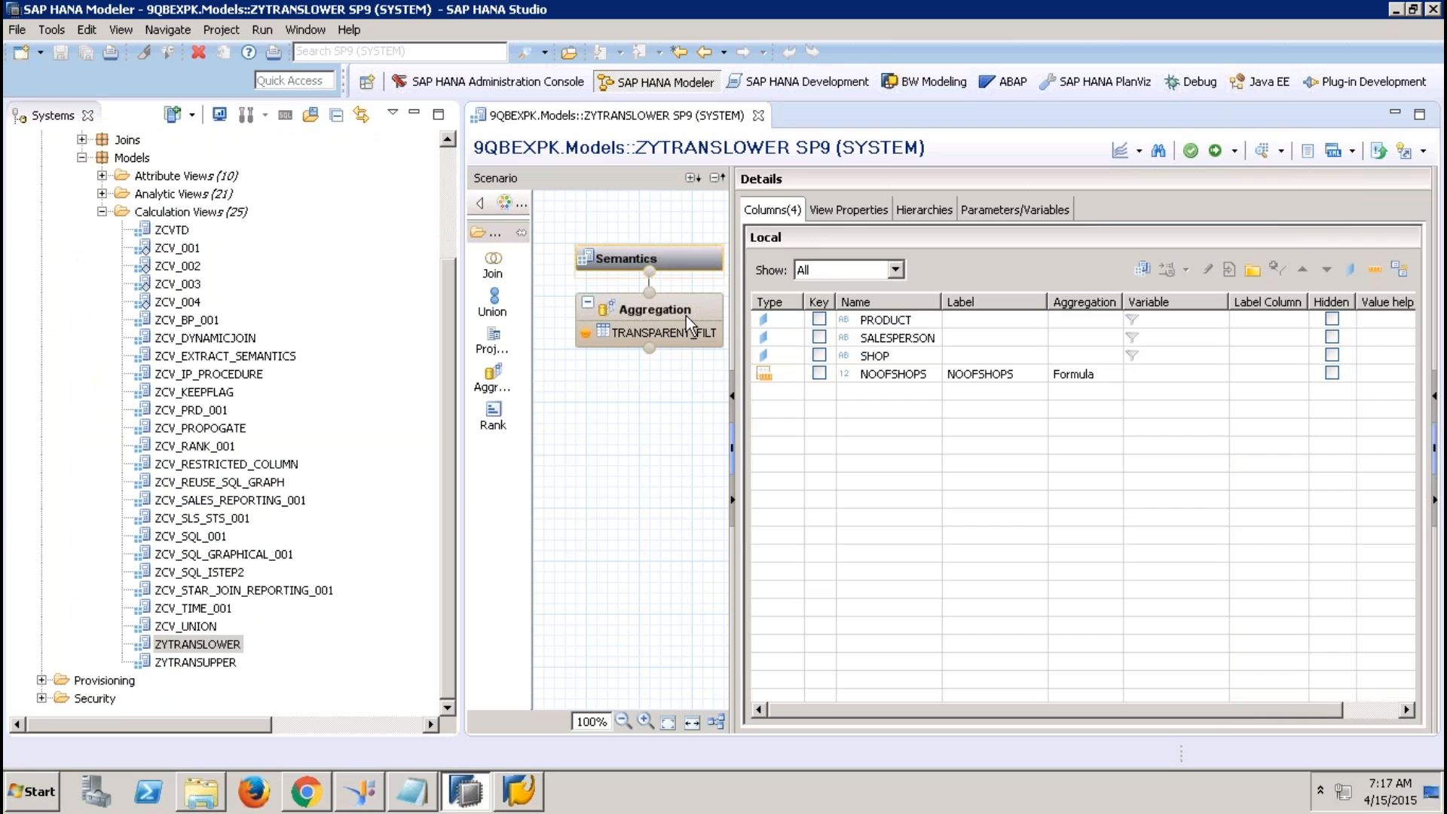
pyautogui.click(686, 315)
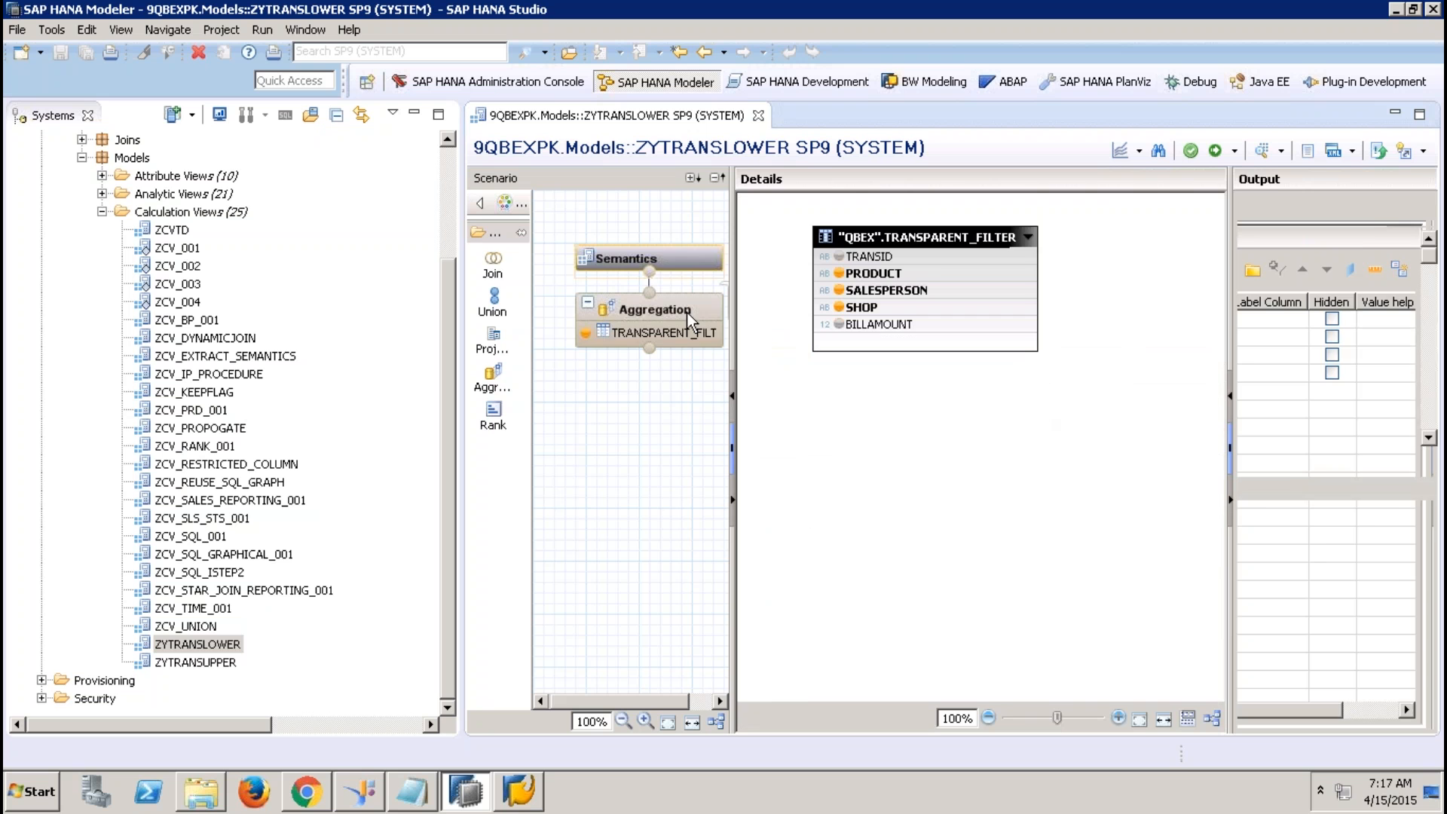
pyautogui.click(1328, 276)
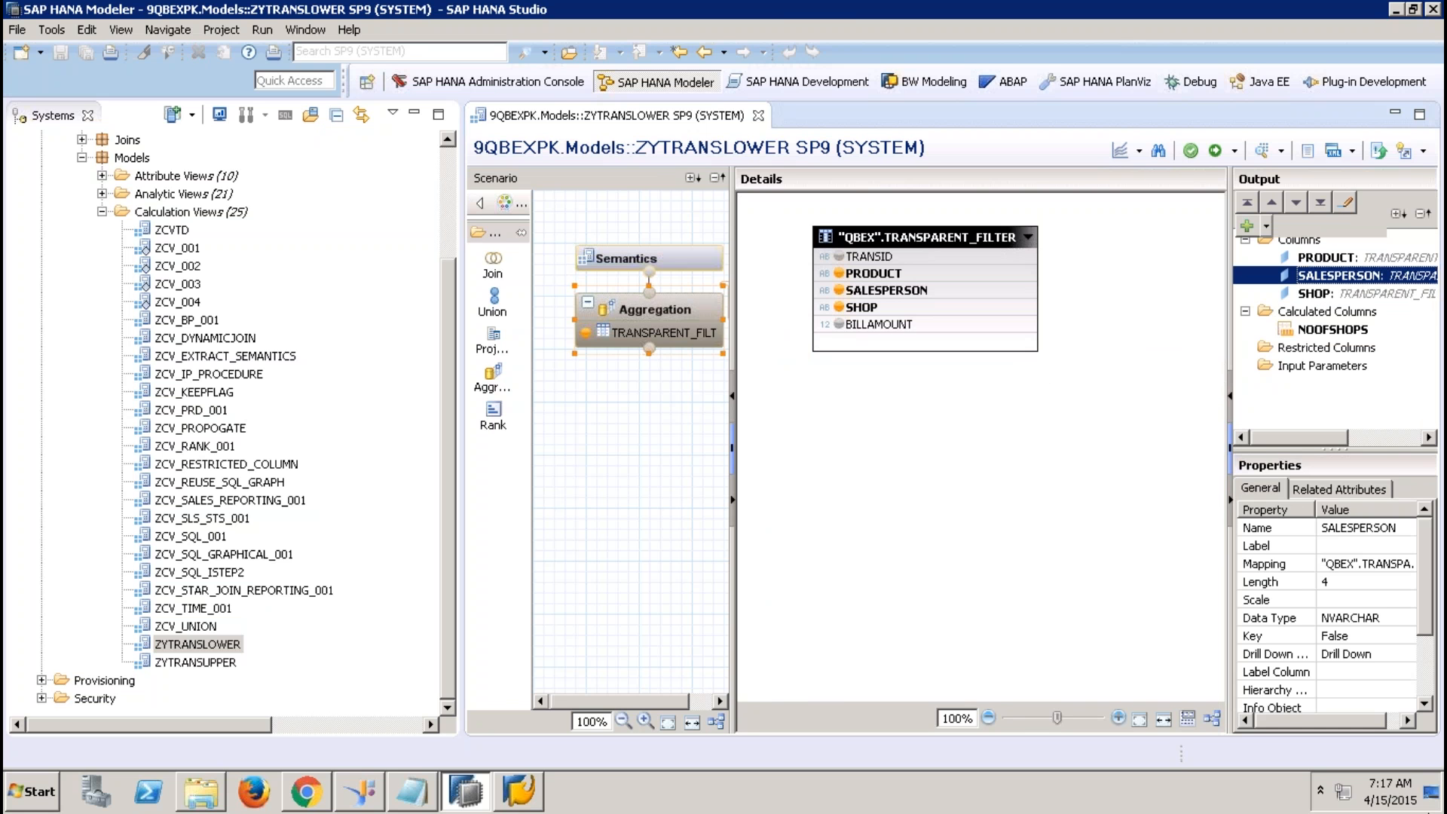
pyautogui.click(1428, 673)
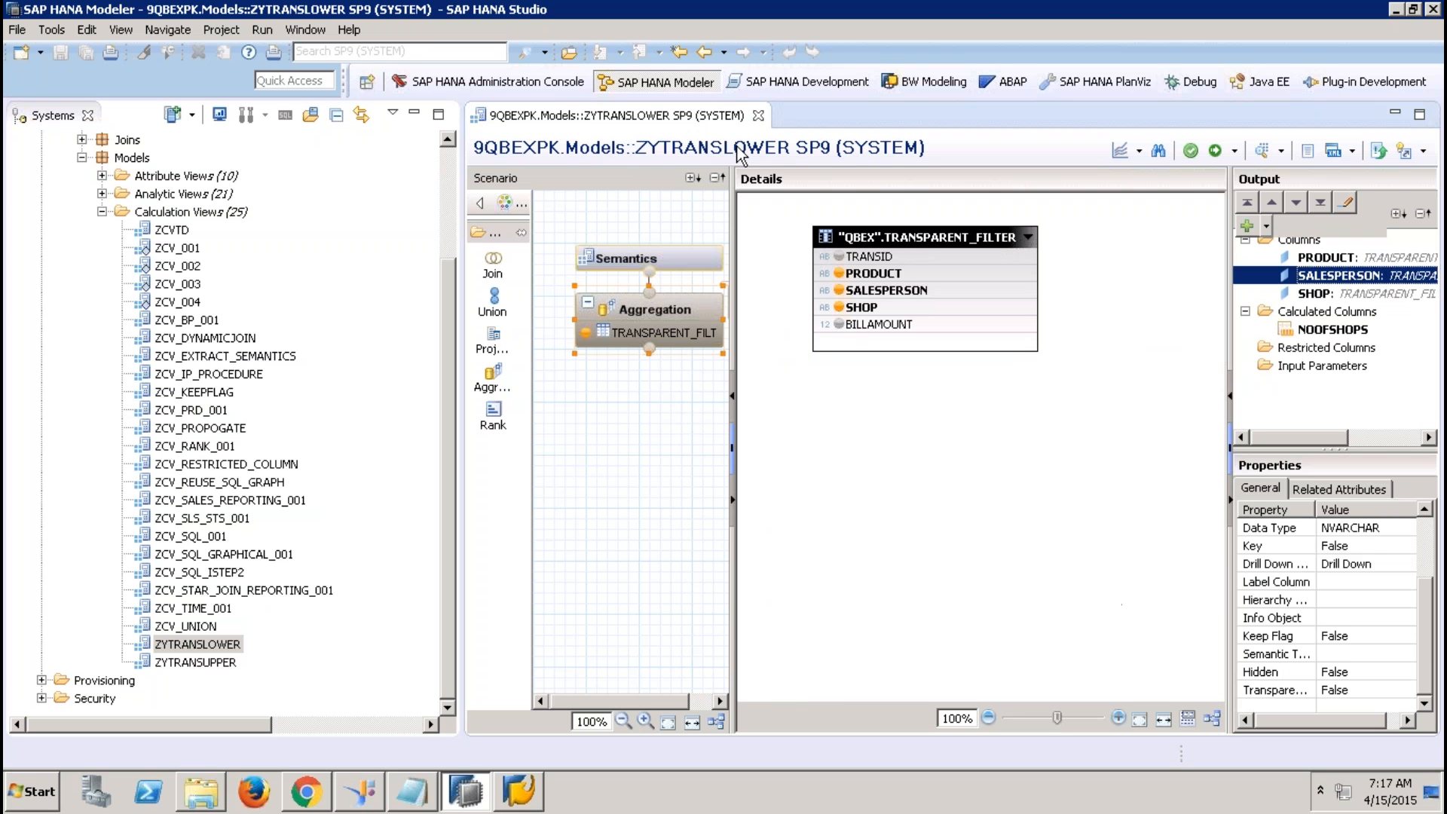
pyautogui.click(756, 114)
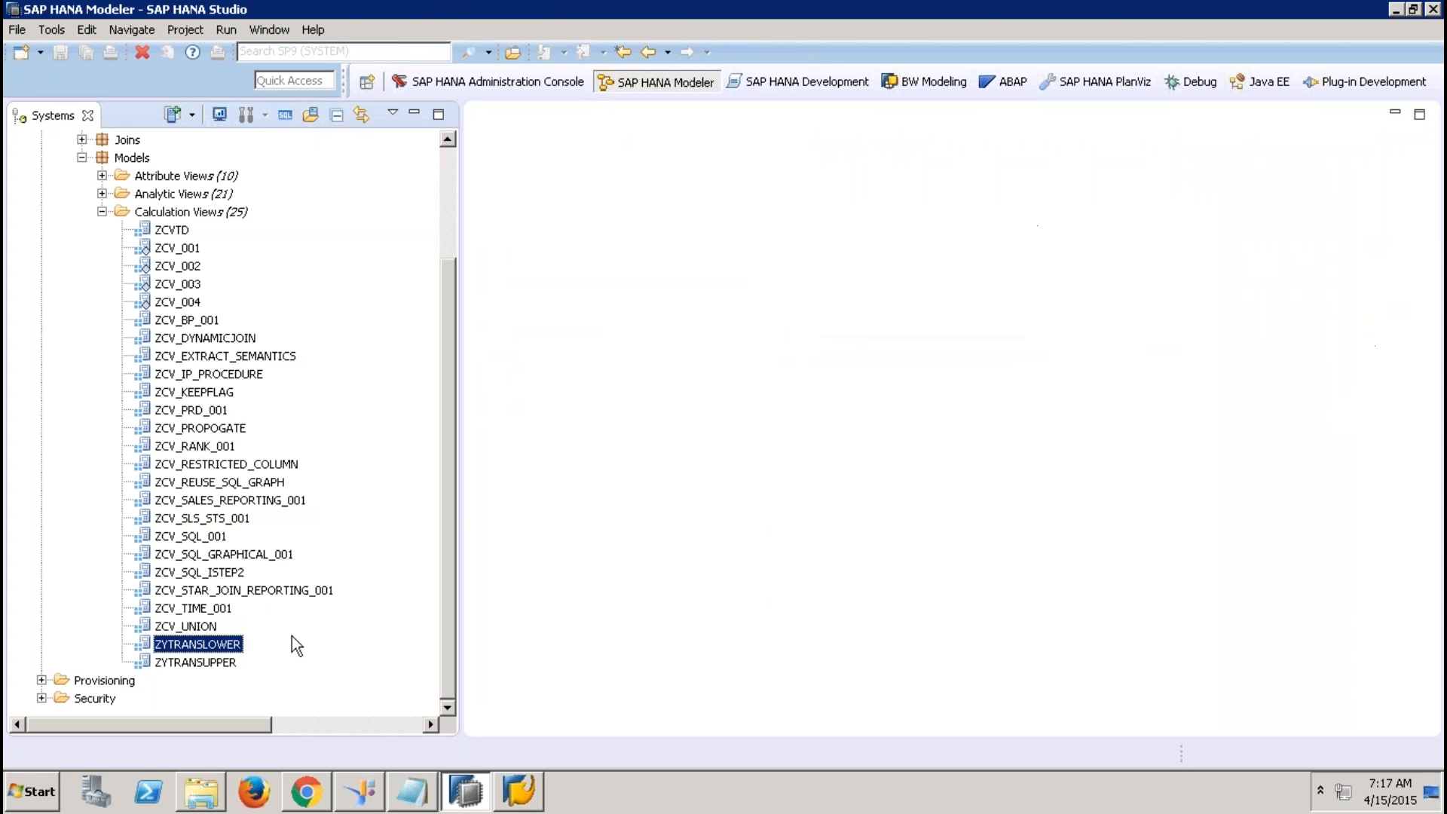
# Step: Open the ZYTRANSUPPER view and inspect SALESPERSON's Keep Flag and transparent filter properties in the upper Aggregation node
pyautogui.doubleClick(213, 662)
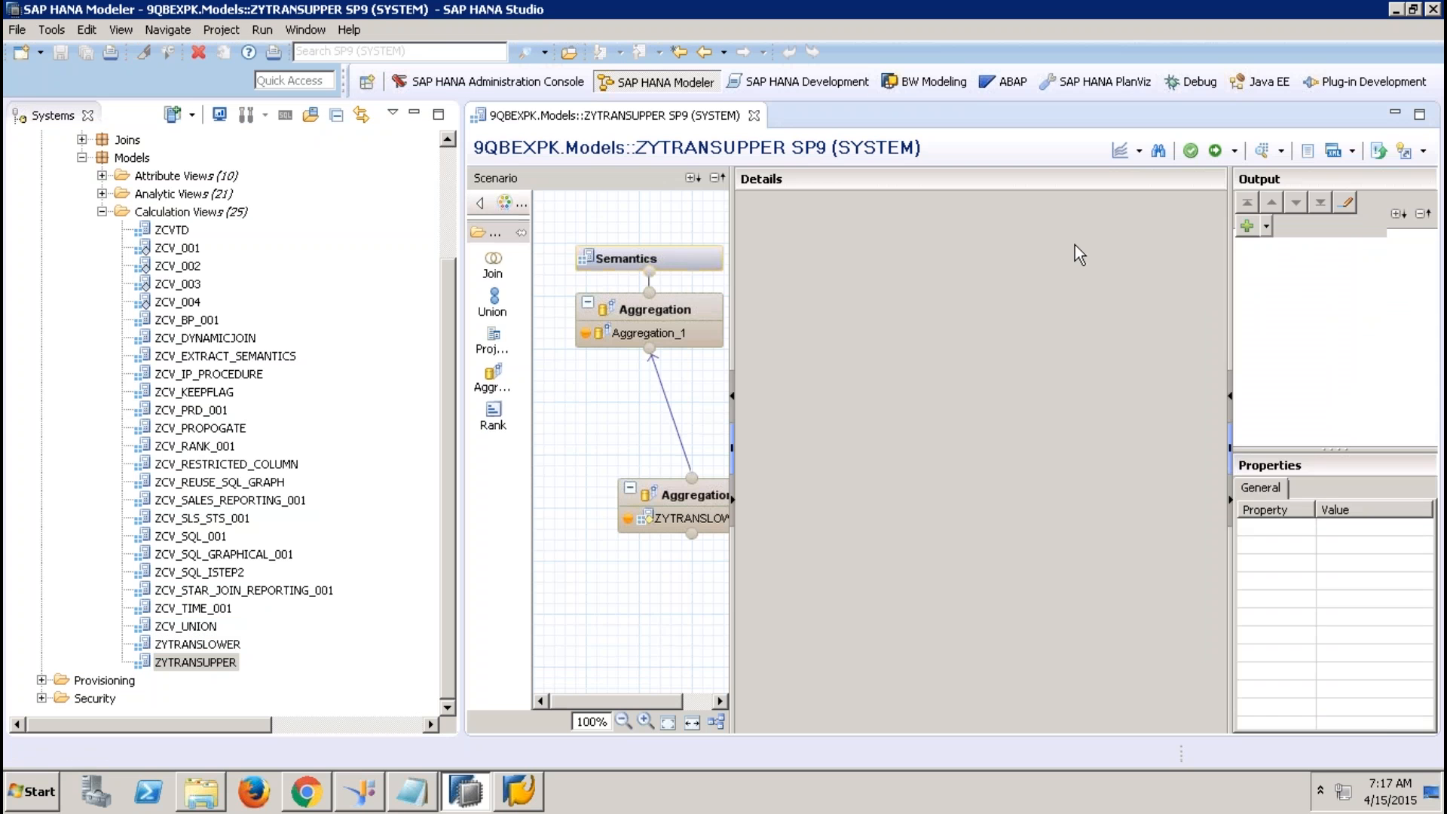
pyautogui.click(687, 260)
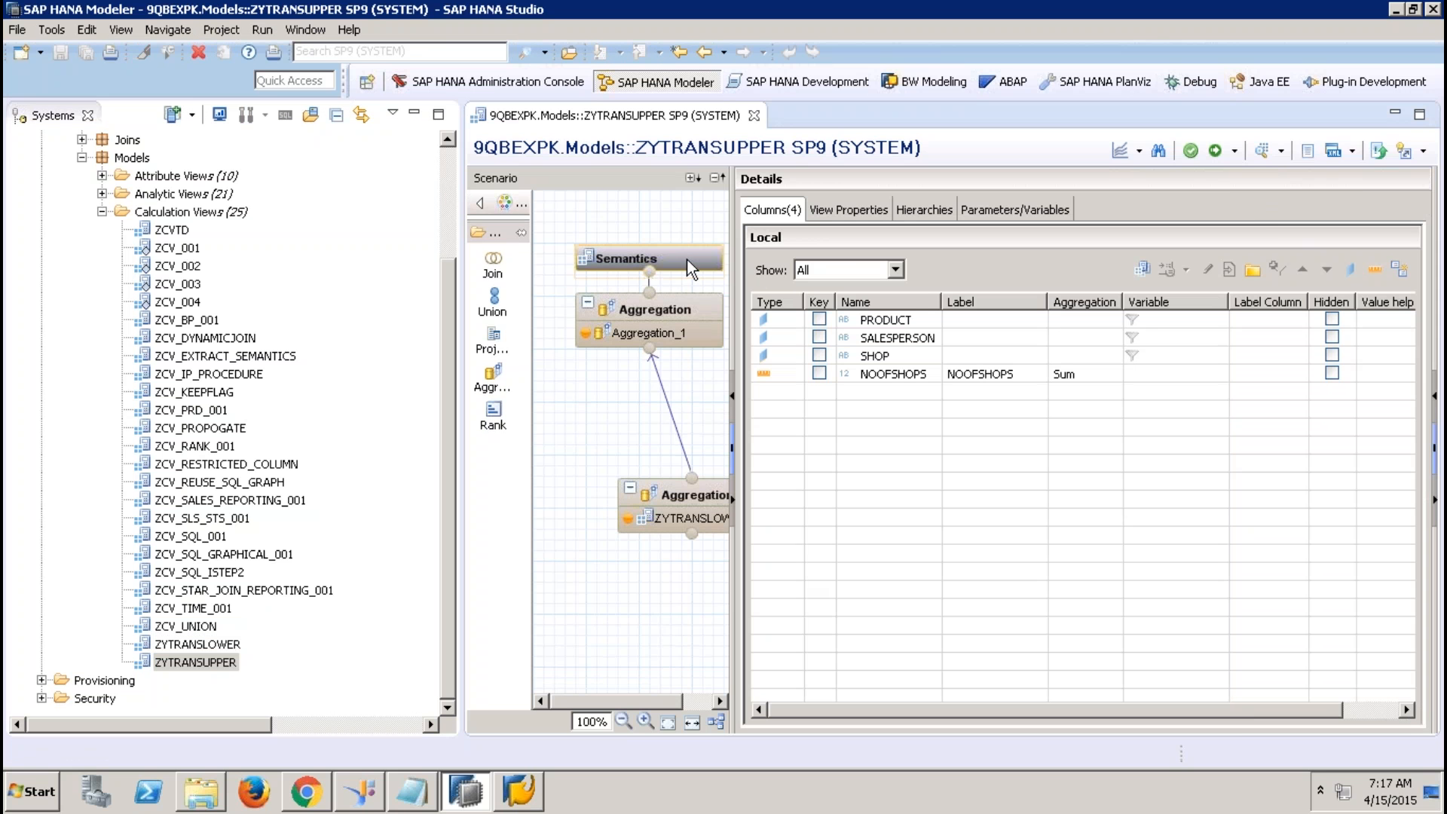
pyautogui.click(685, 305)
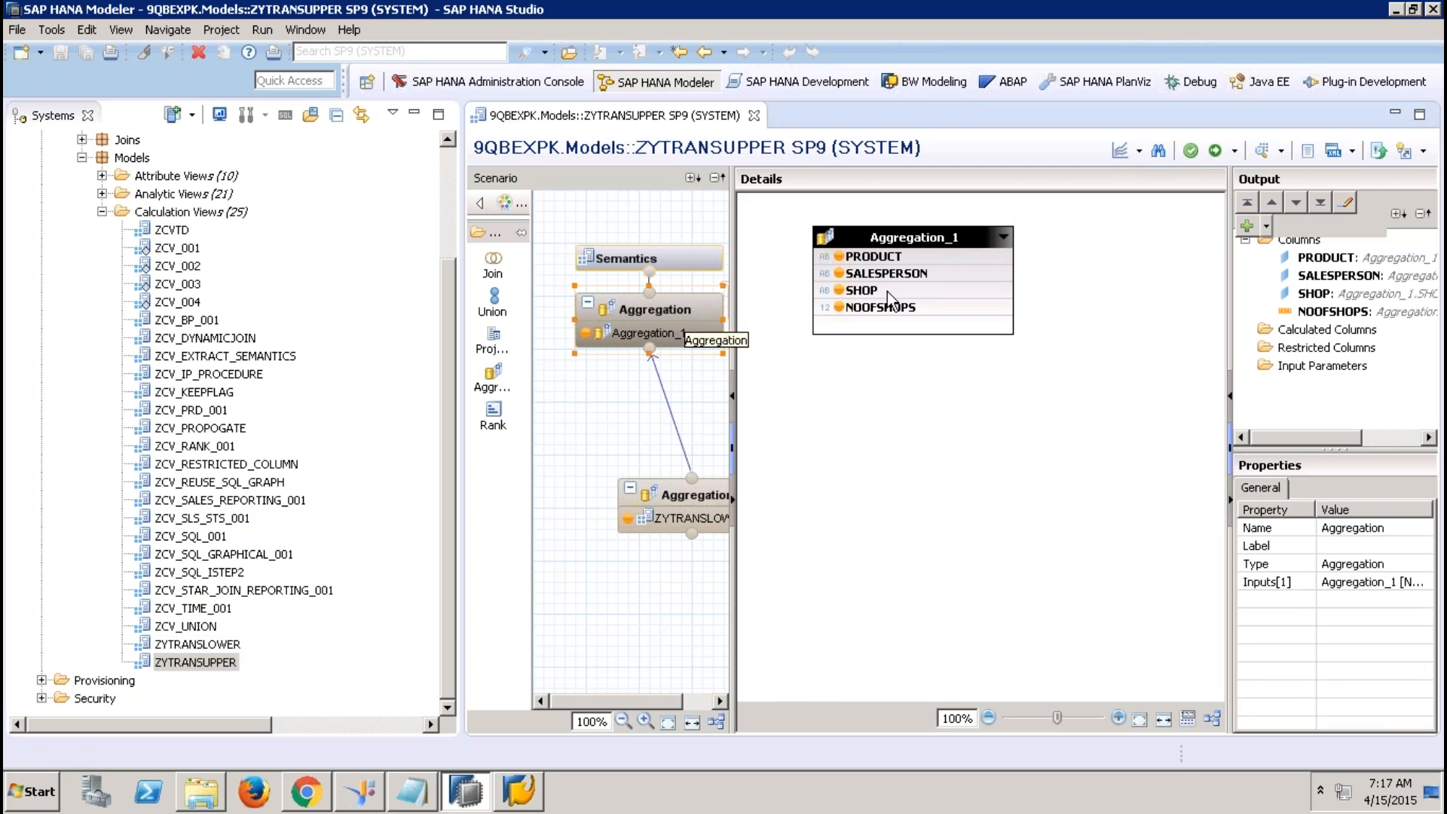
pyautogui.click(1330, 279)
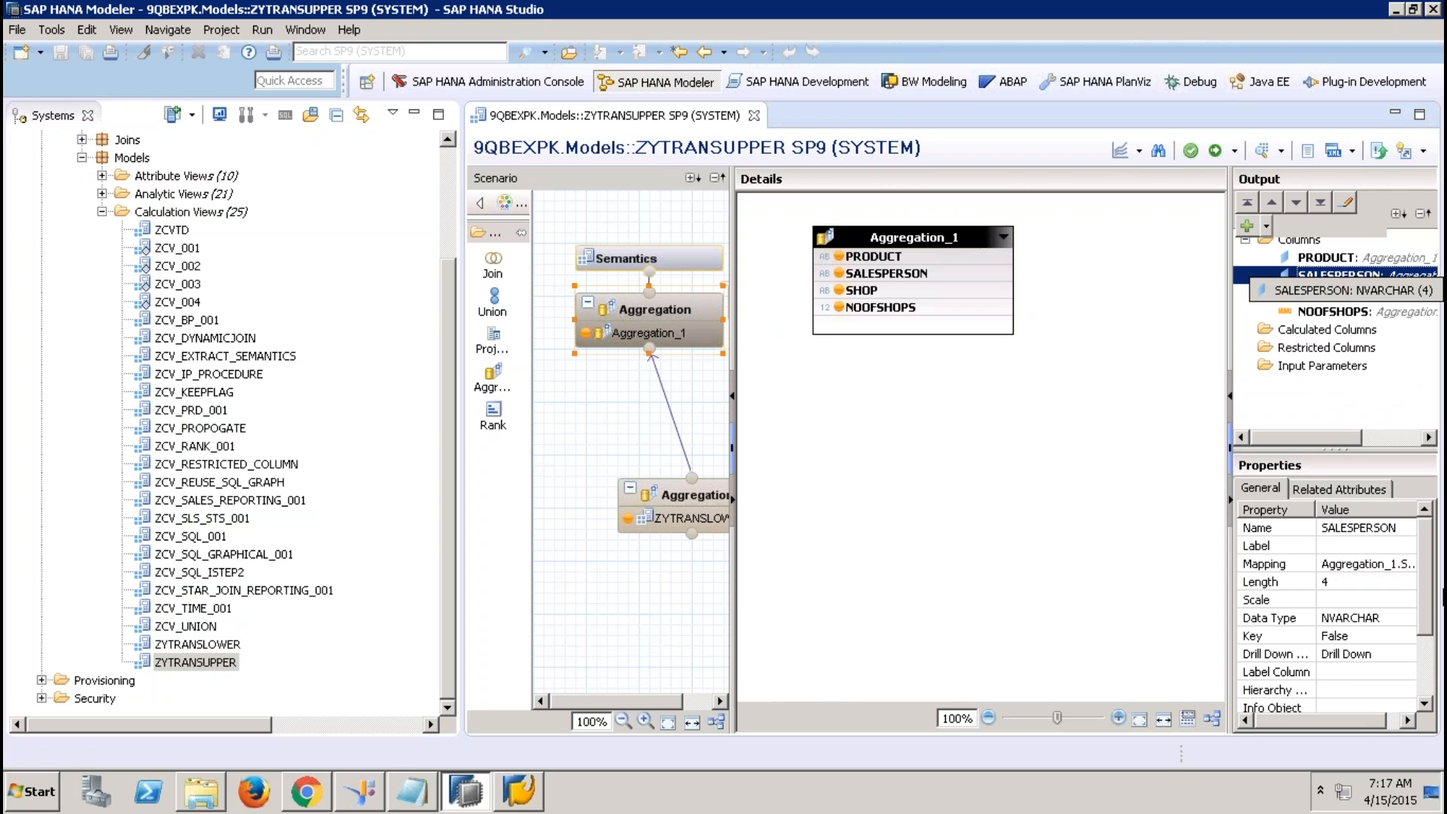
pyautogui.scroll(-2, 1428, 667)
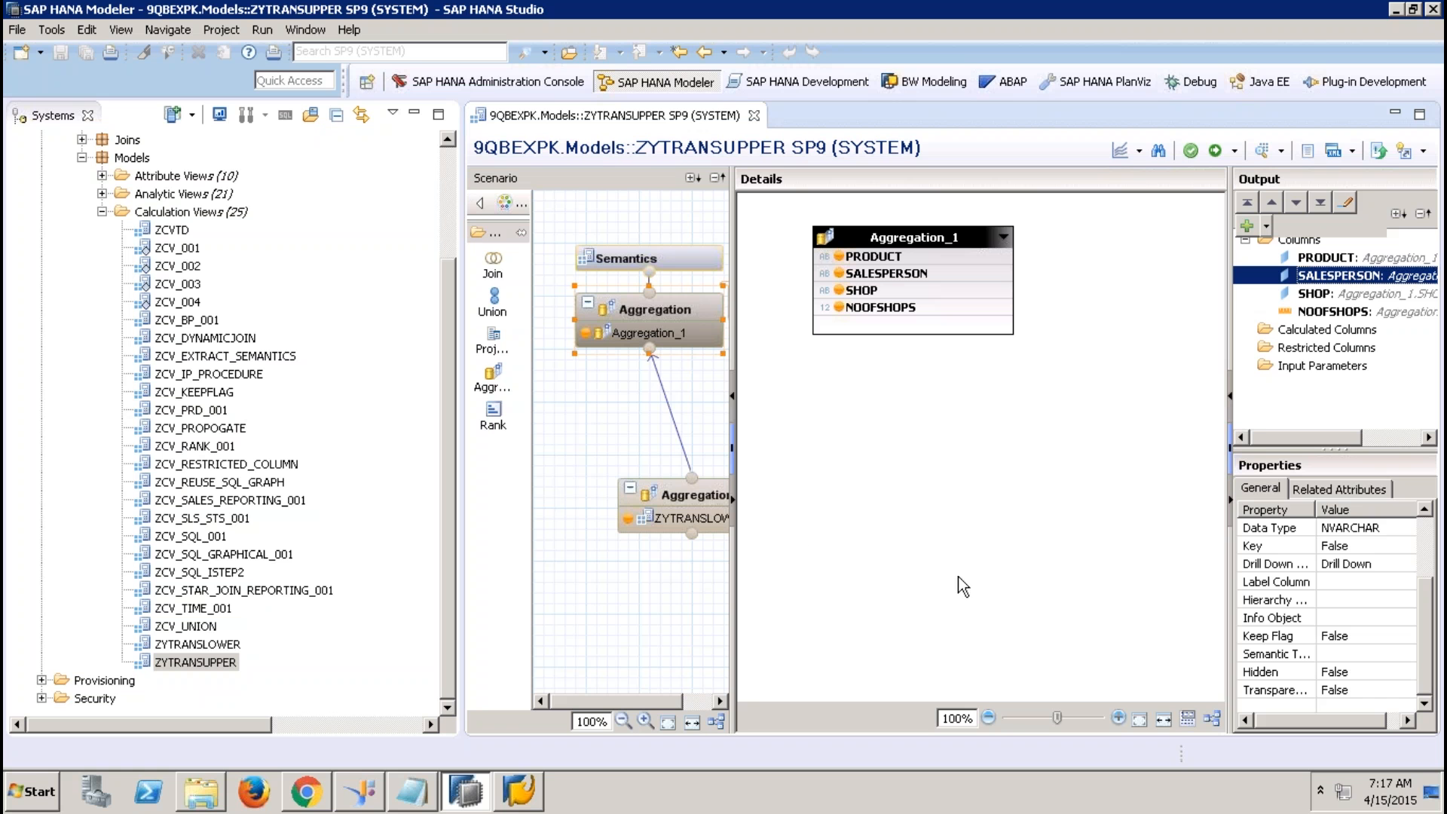
# Step: Inspect SALESPERSON's properties in ZYTRANSUPPER's Aggregation_1 node and close the view
pyautogui.click(703, 496)
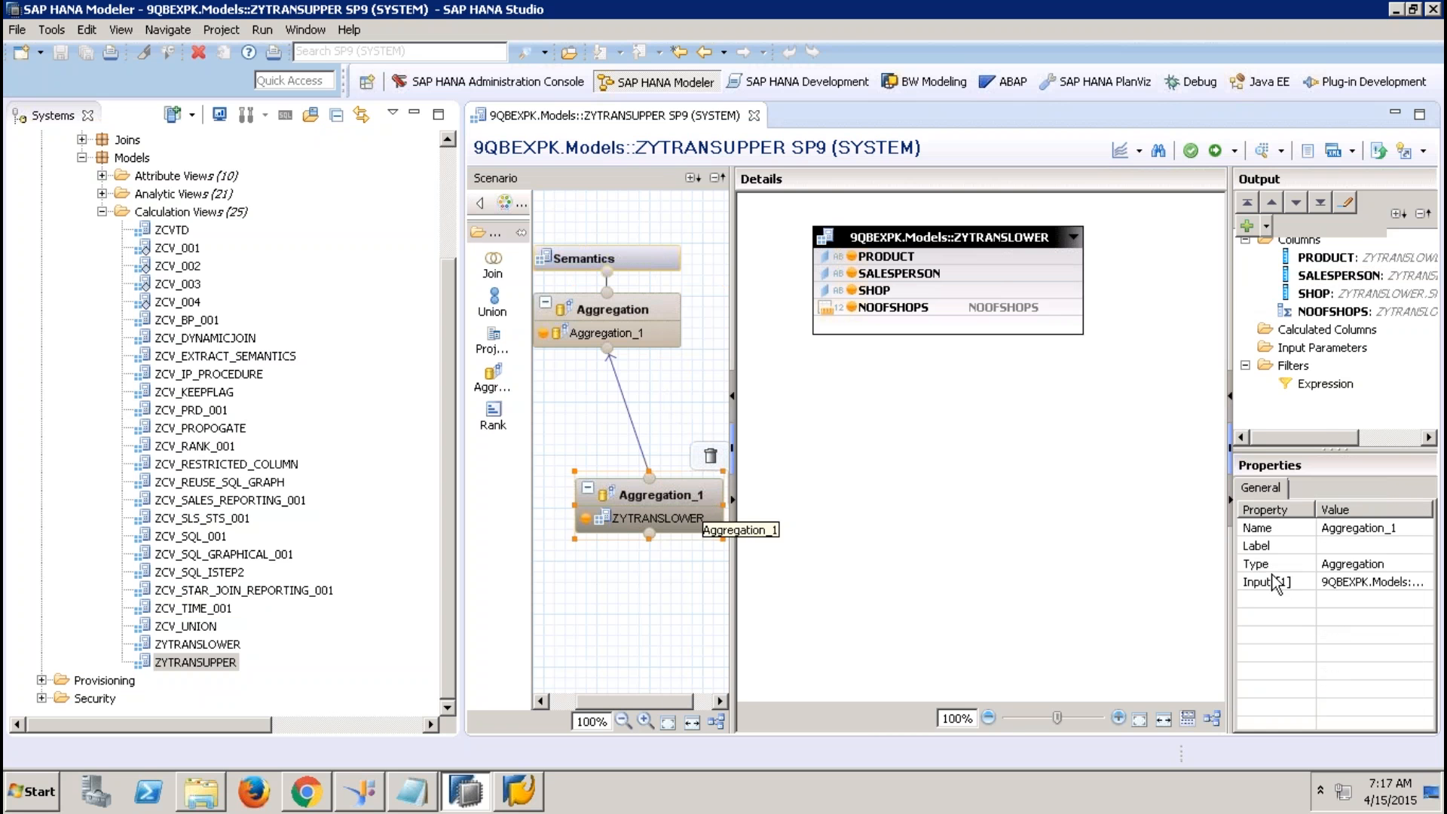
pyautogui.click(1379, 275)
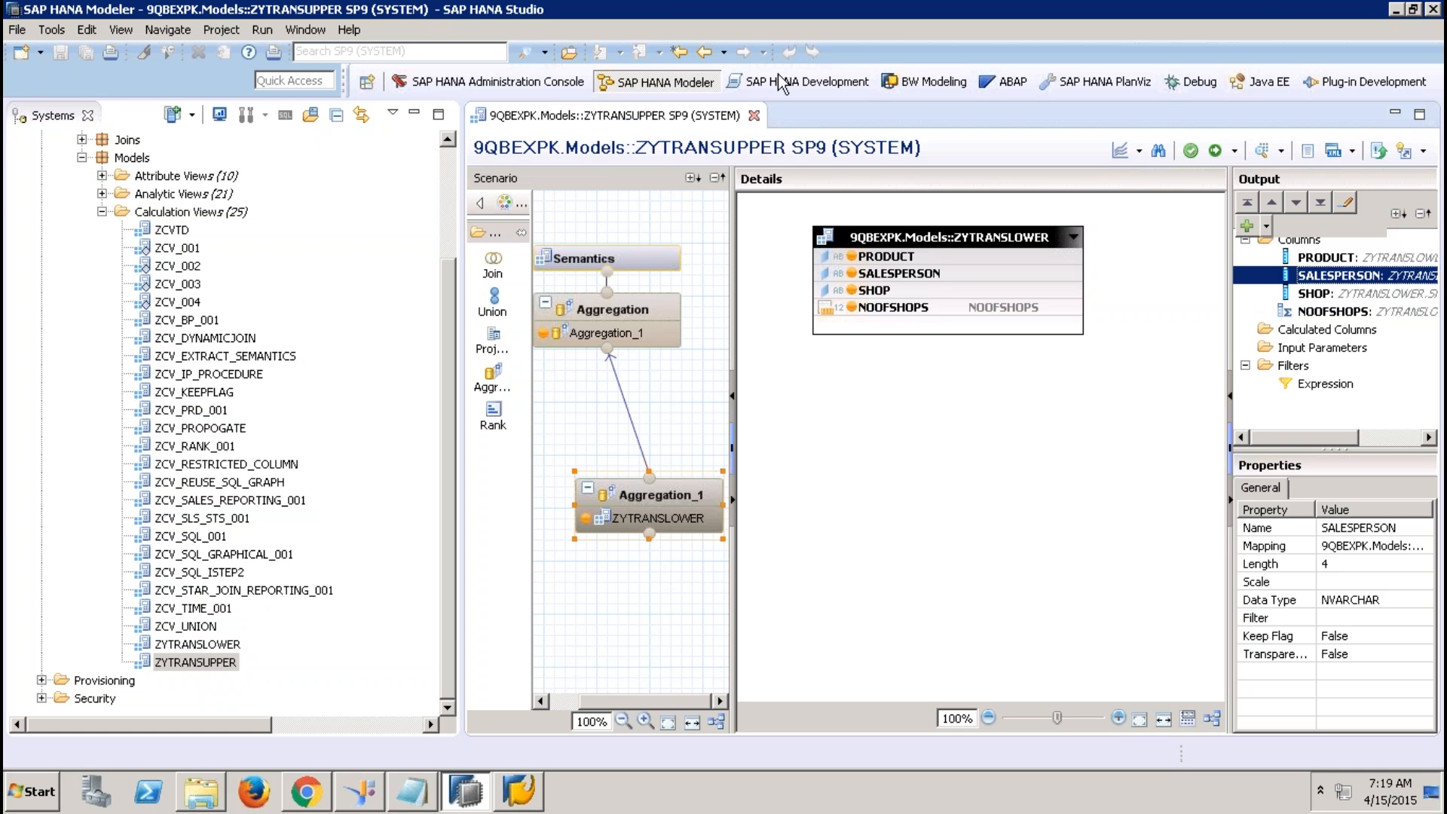
pyautogui.moveTo(1181, 21)
pyautogui.moveTo(1048, 13)
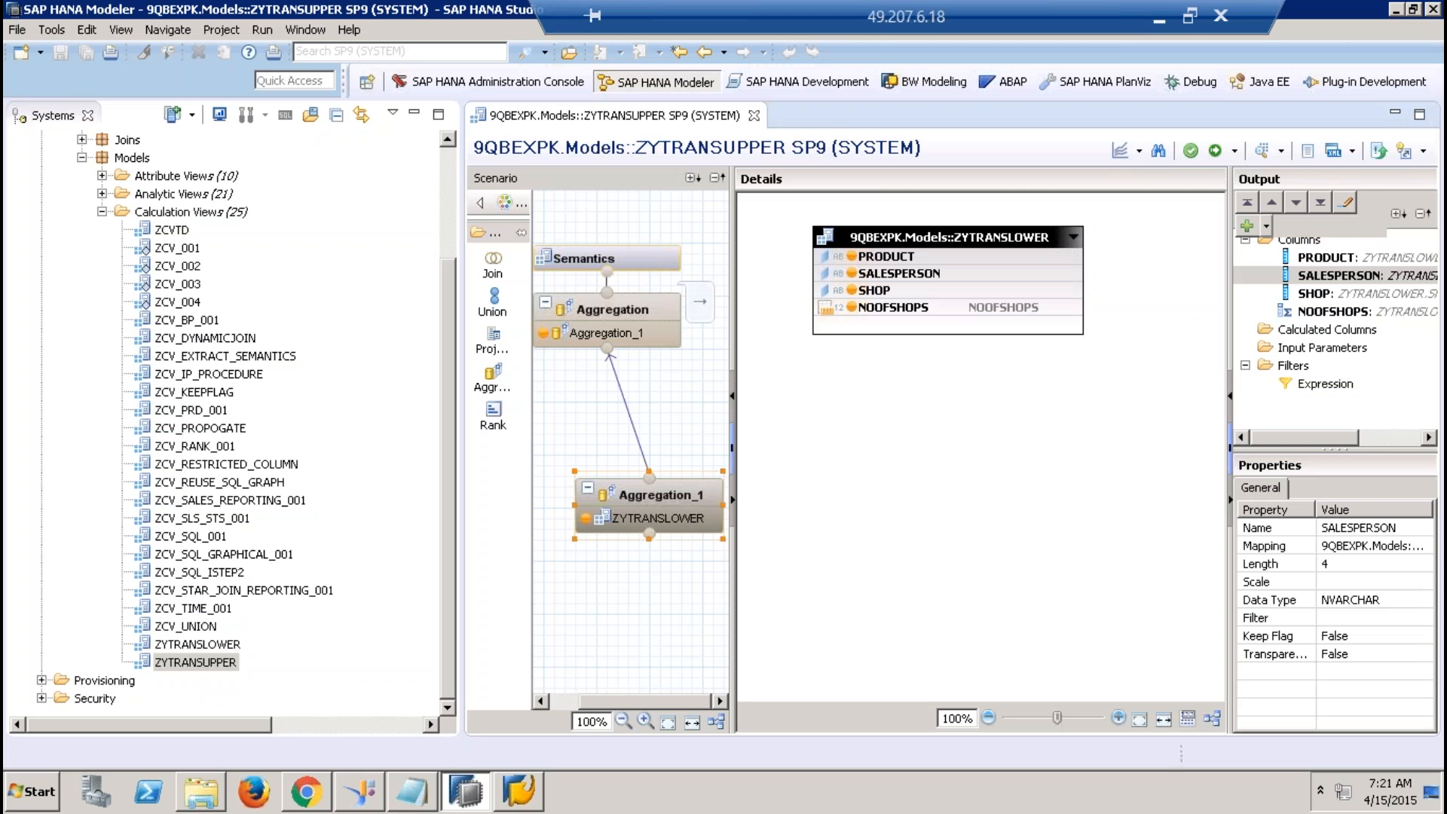
pyautogui.click(1013, 81)
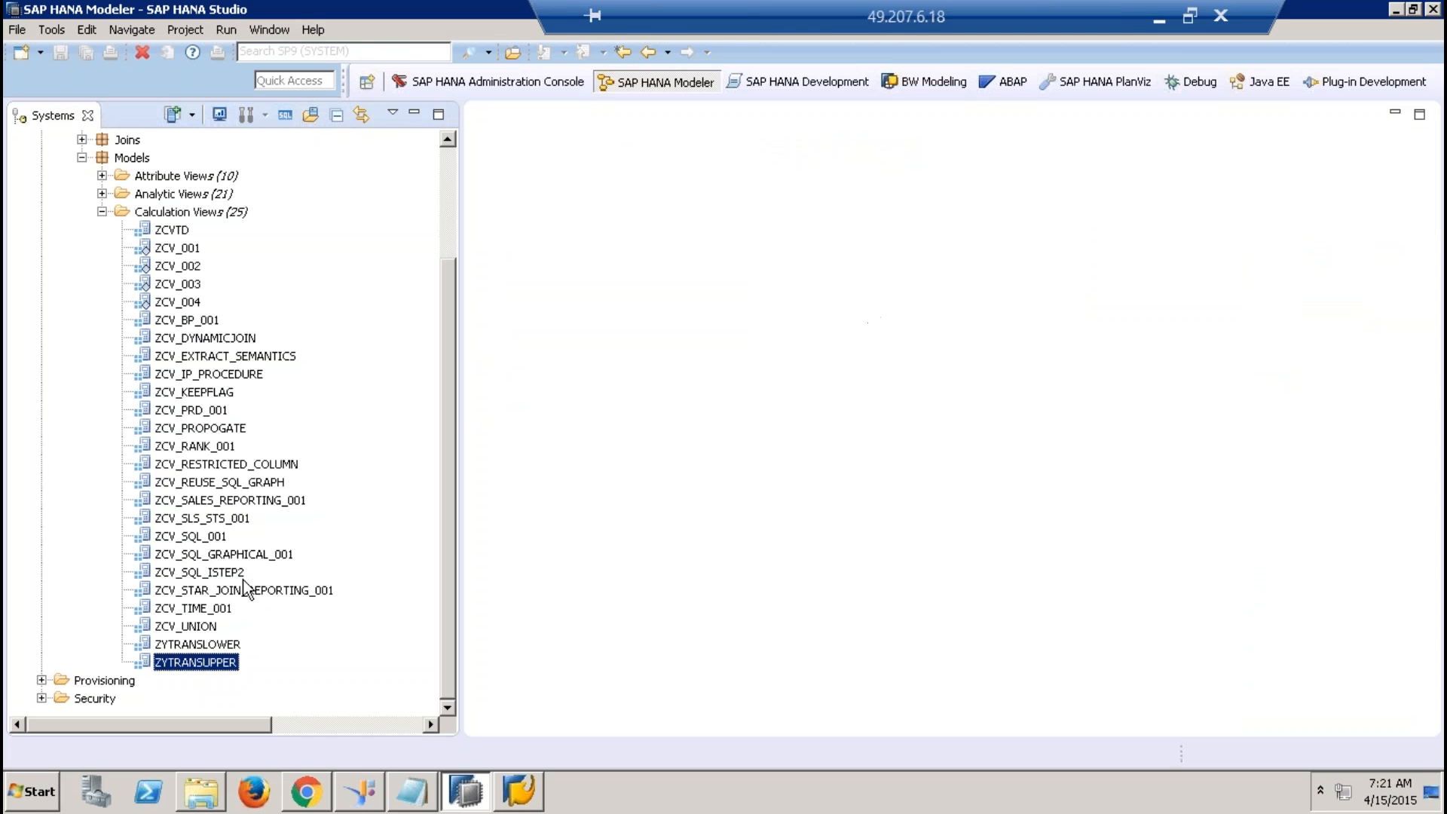
# Step: Reopen ZCV_KEEPFLAG, review the expression of Aggregation_1's calculated column AMT without changing it, and close the view
pyautogui.doubleClick(212, 392)
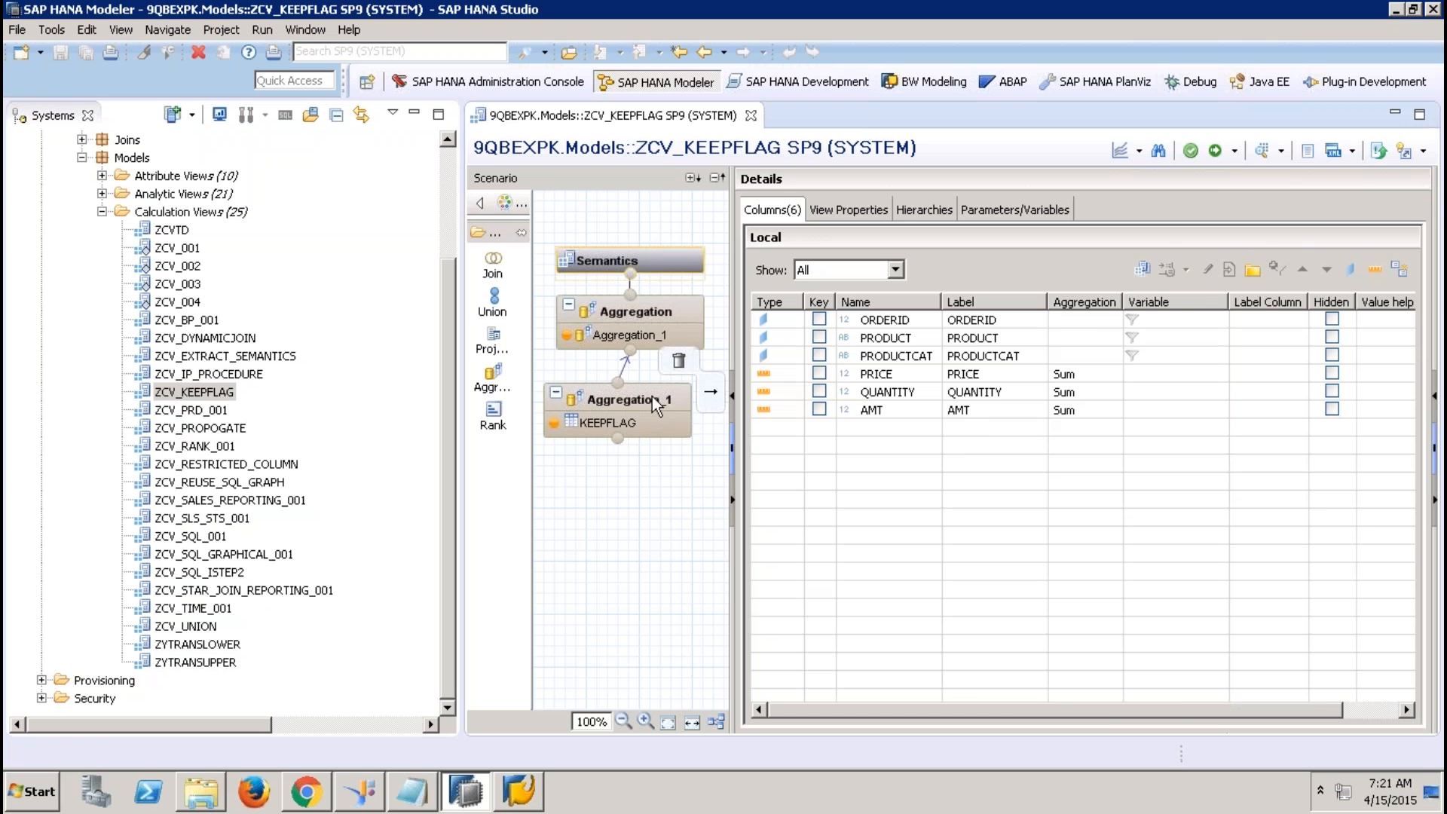
pyautogui.click(653, 396)
pyautogui.rightClick(1311, 366)
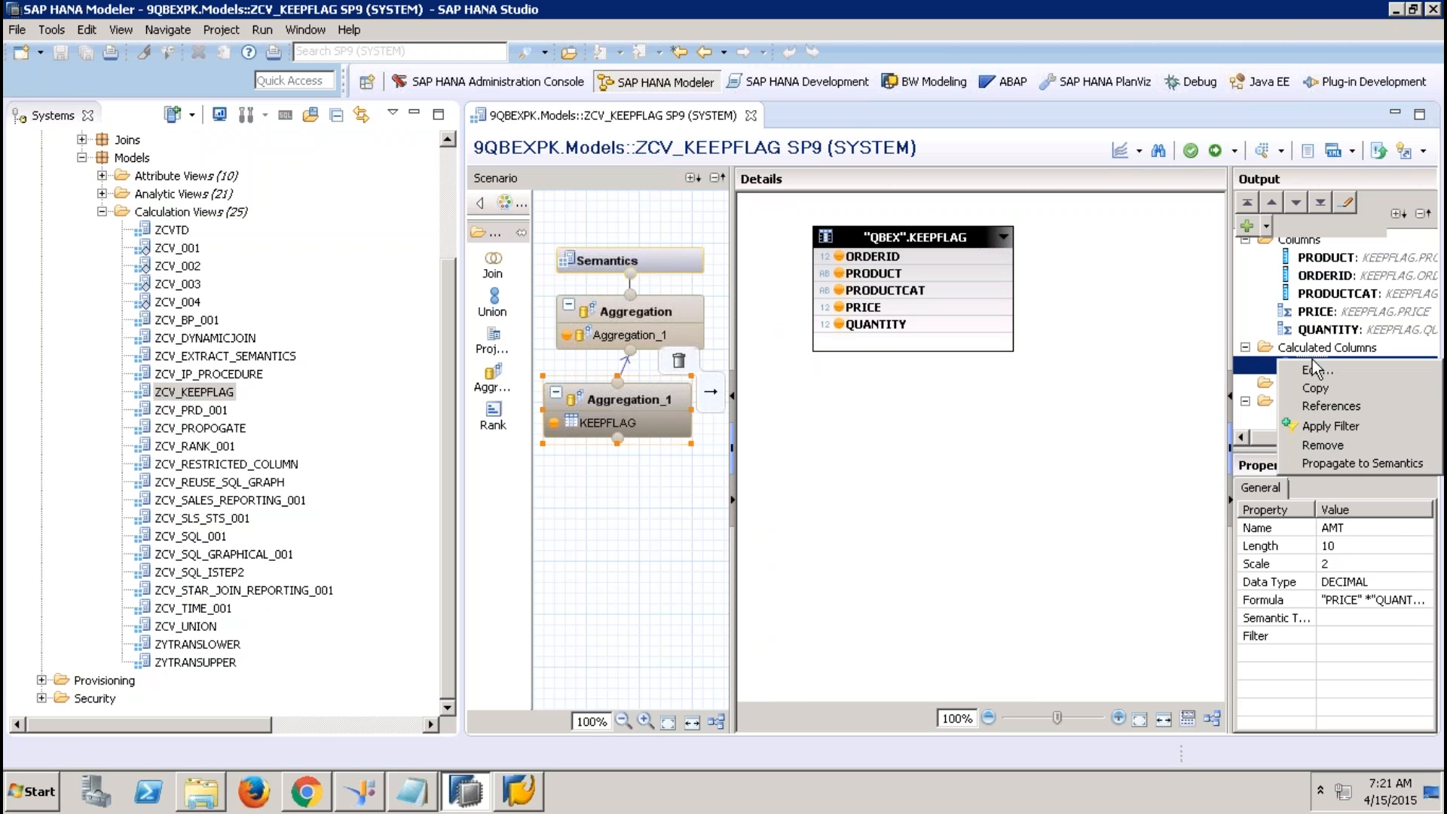
pyautogui.click(1339, 368)
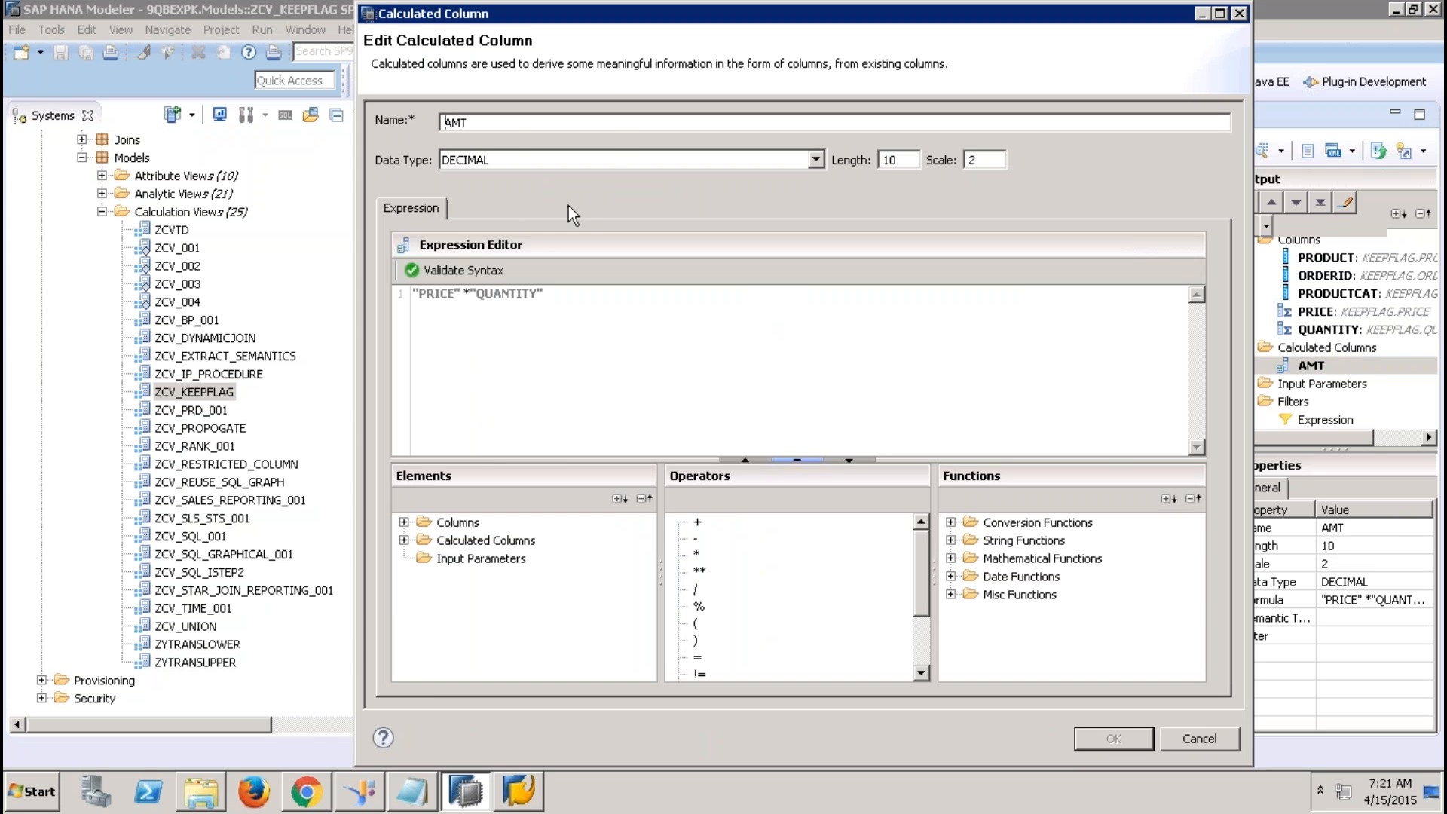
pyautogui.click(1210, 738)
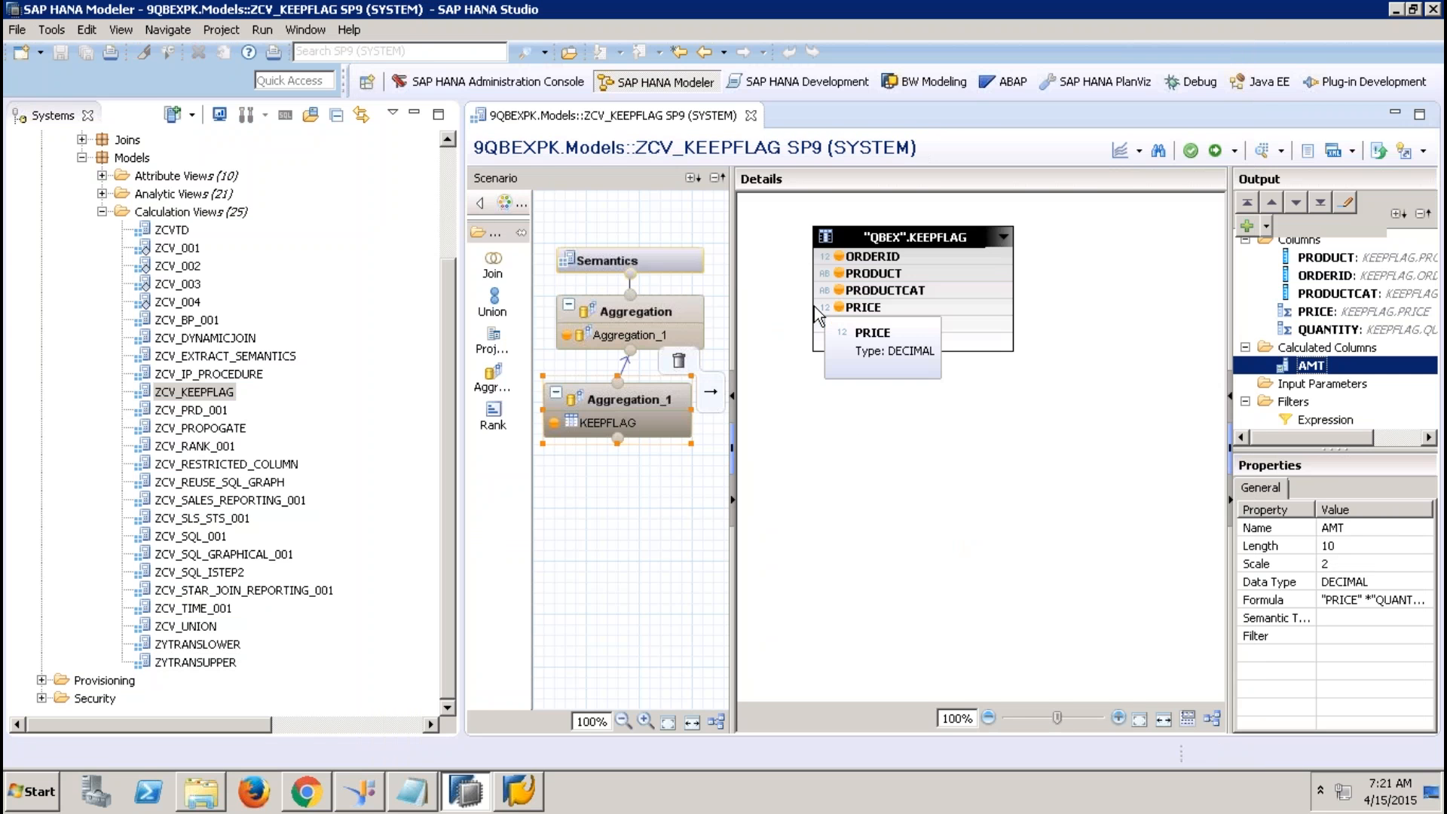
pyautogui.click(750, 115)
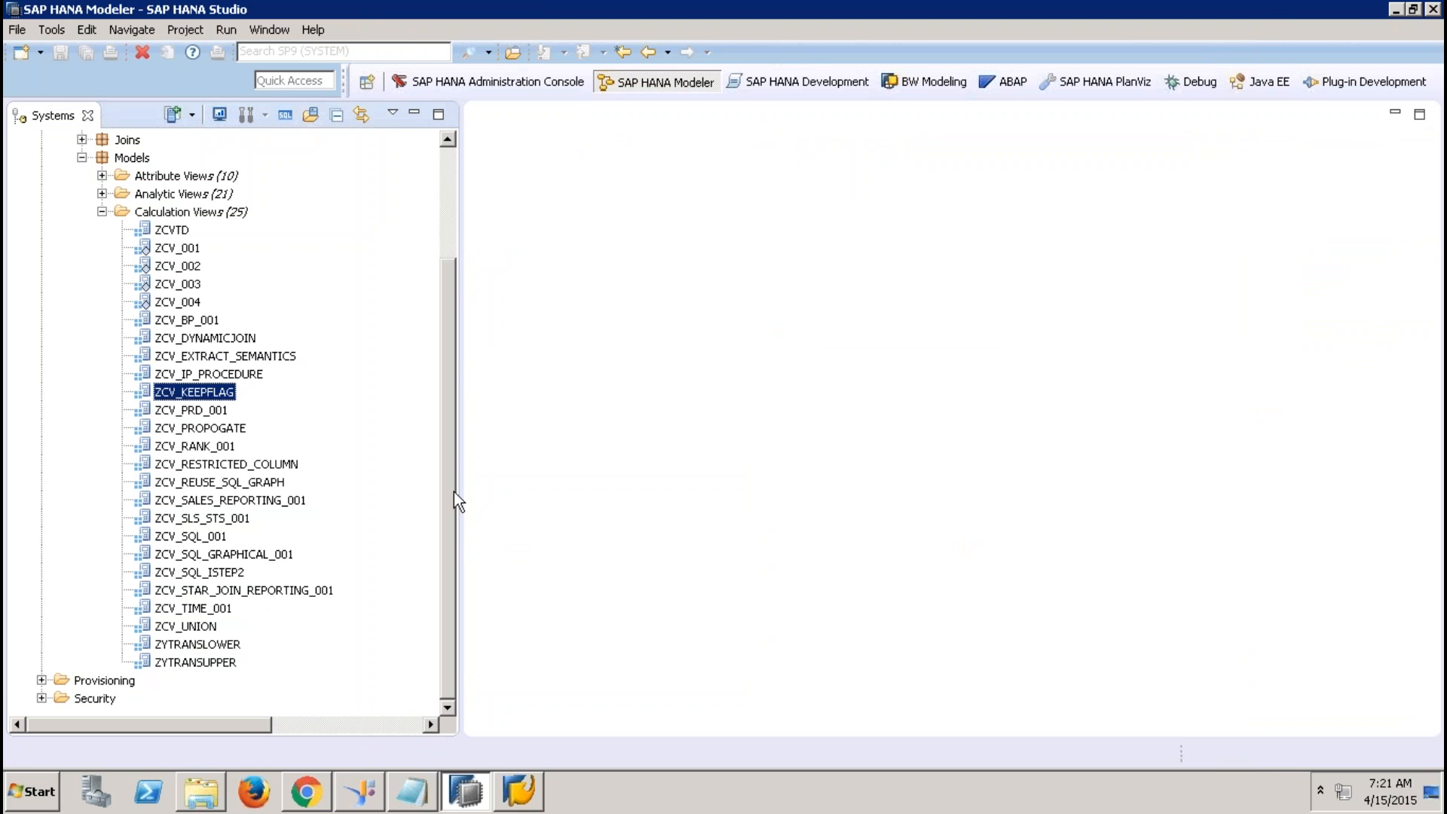
# Step: Open the ZYTRANSLOWER view's Aggregation node and preview the raw data of its TRANSPARENT_FILTER source table
pyautogui.doubleClick(215, 646)
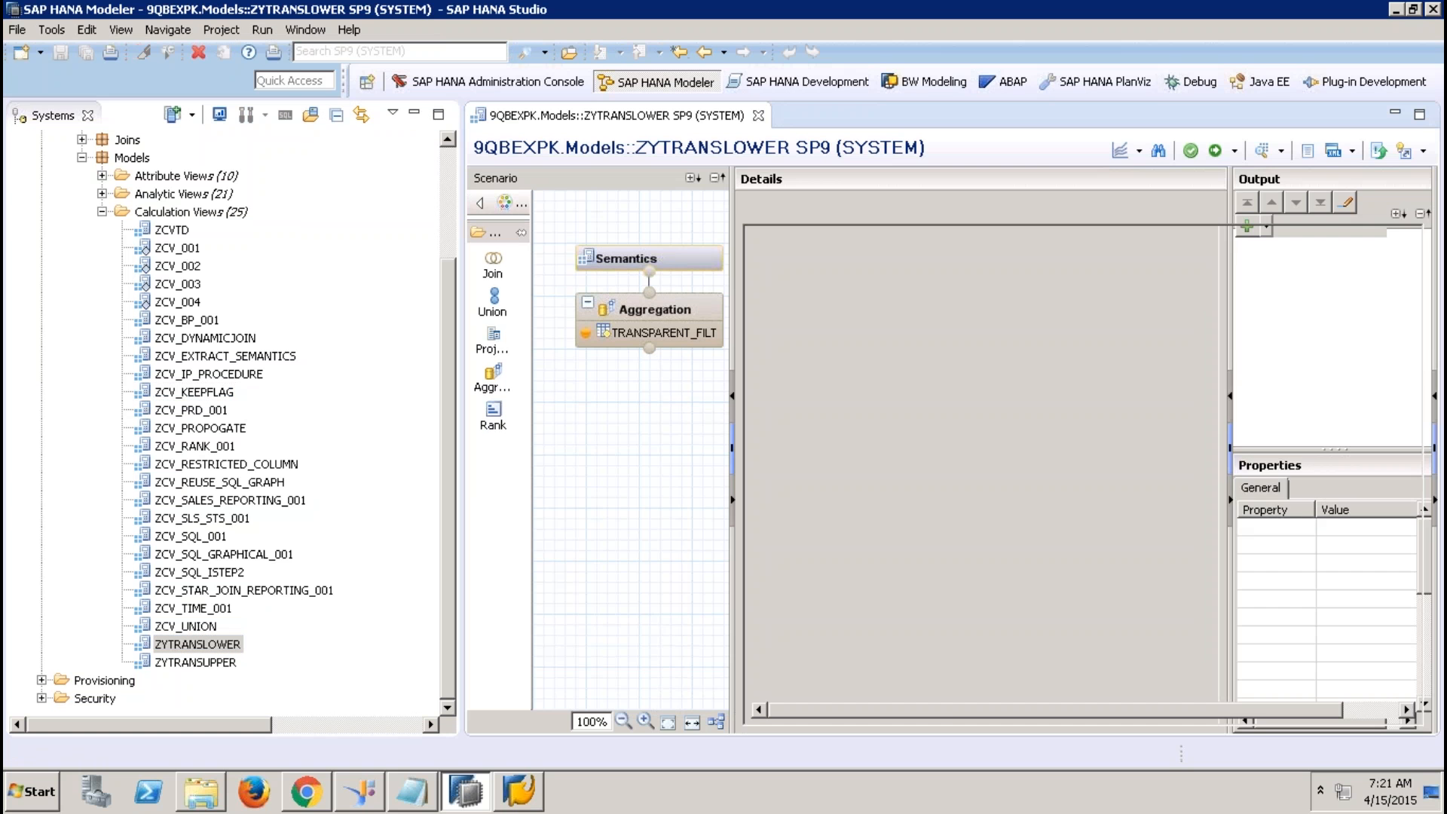
pyautogui.click(683, 315)
pyautogui.rightClick(888, 235)
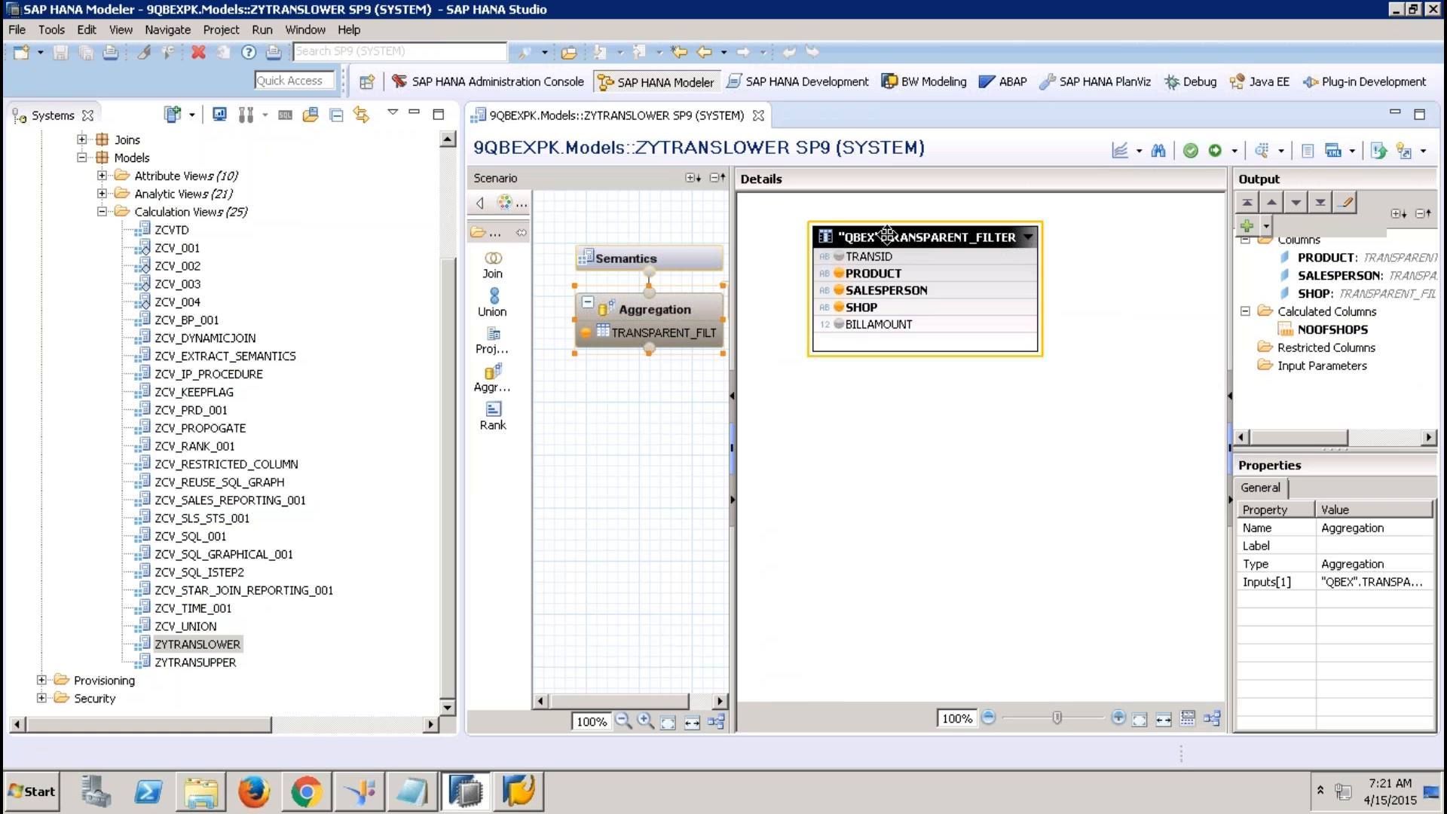
pyautogui.click(950, 247)
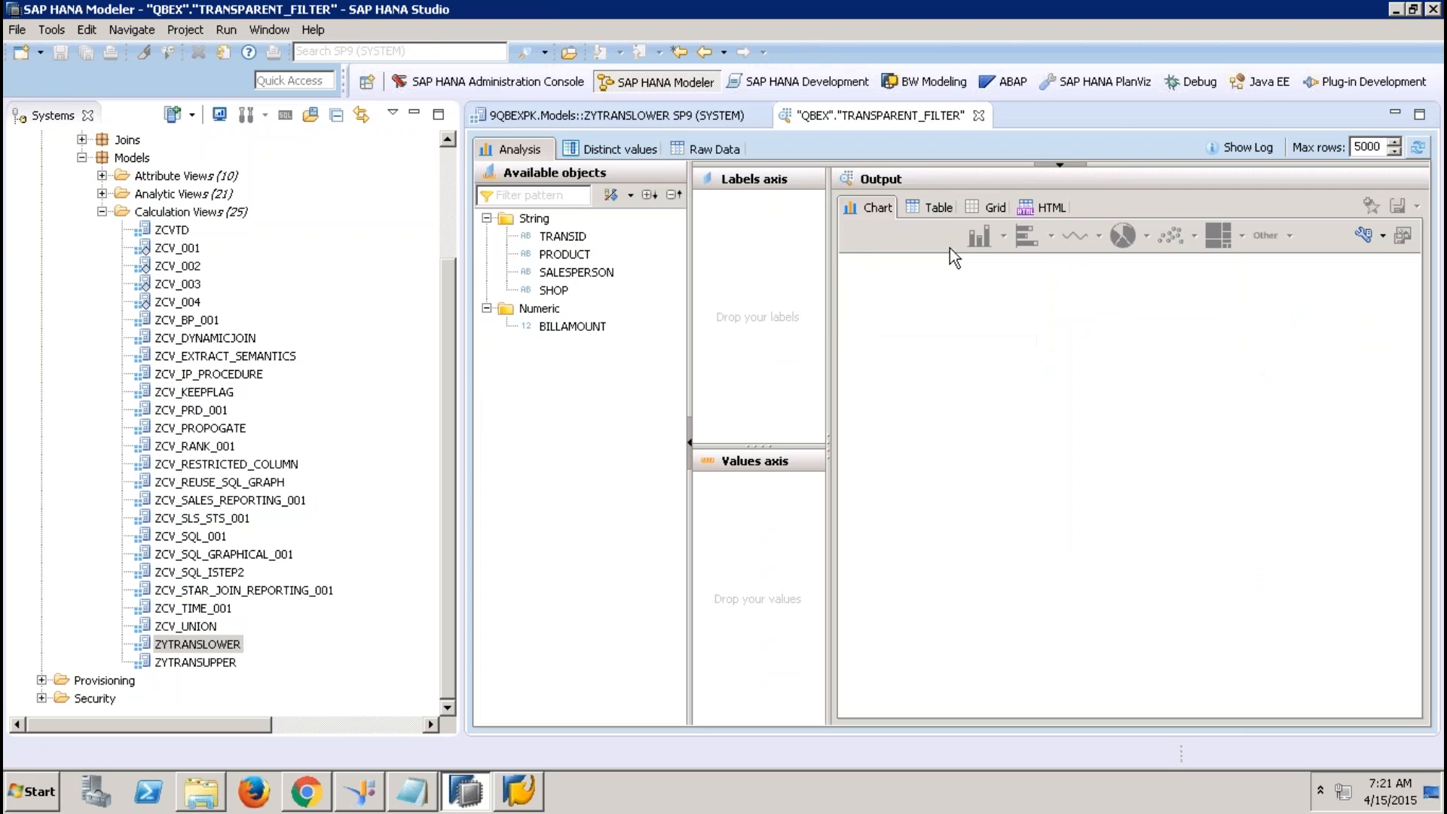
pyautogui.click(720, 150)
# Step: Copy all rows of the TRANSPARENT_FILTER raw data, from TRANSID 1.0 to 9.0
pyautogui.click(536, 220)
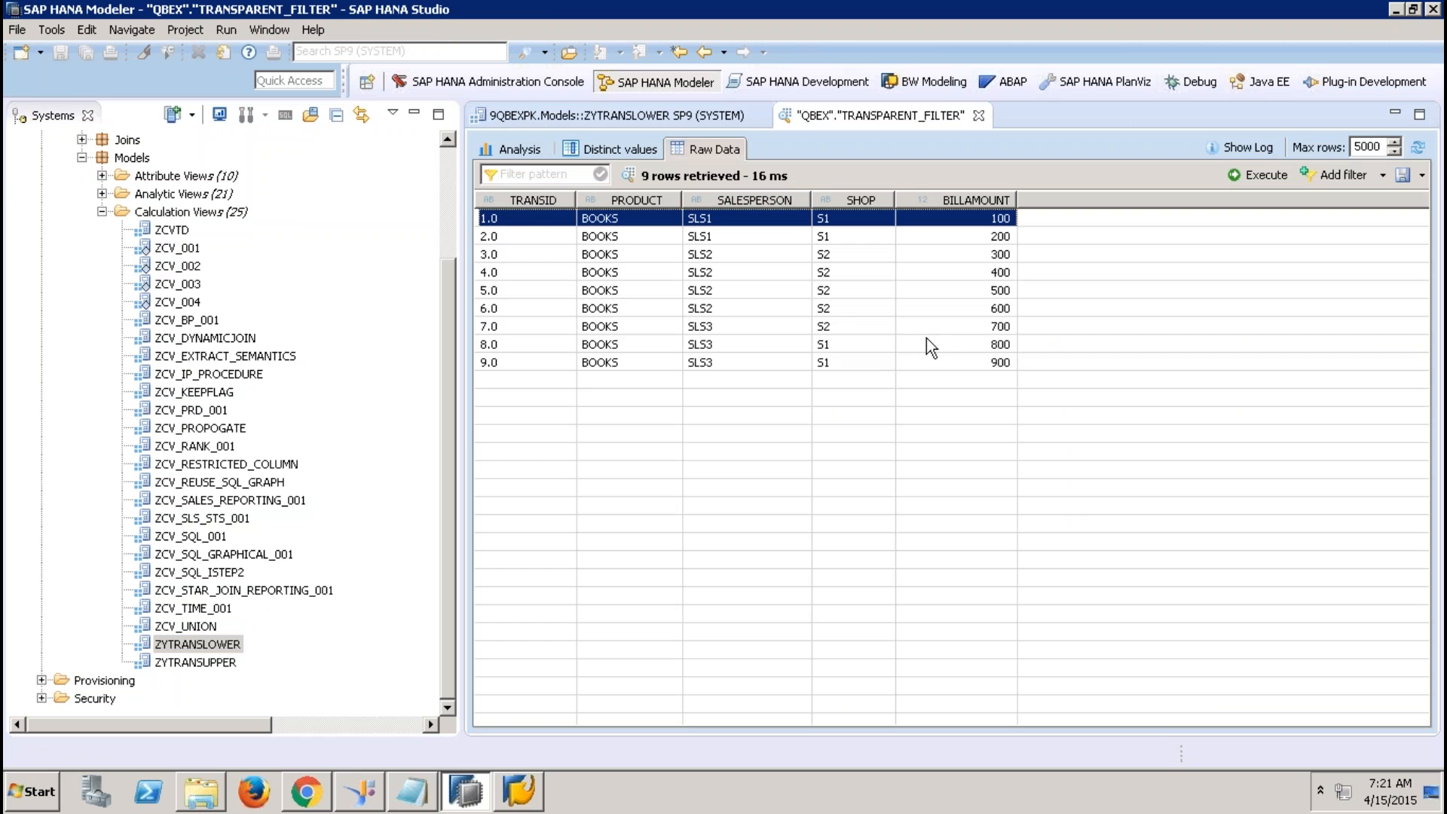
pyautogui.keyDown('shift'); pyautogui.click(957, 364); pyautogui.keyUp('shift')
pyautogui.rightClick(958, 364)
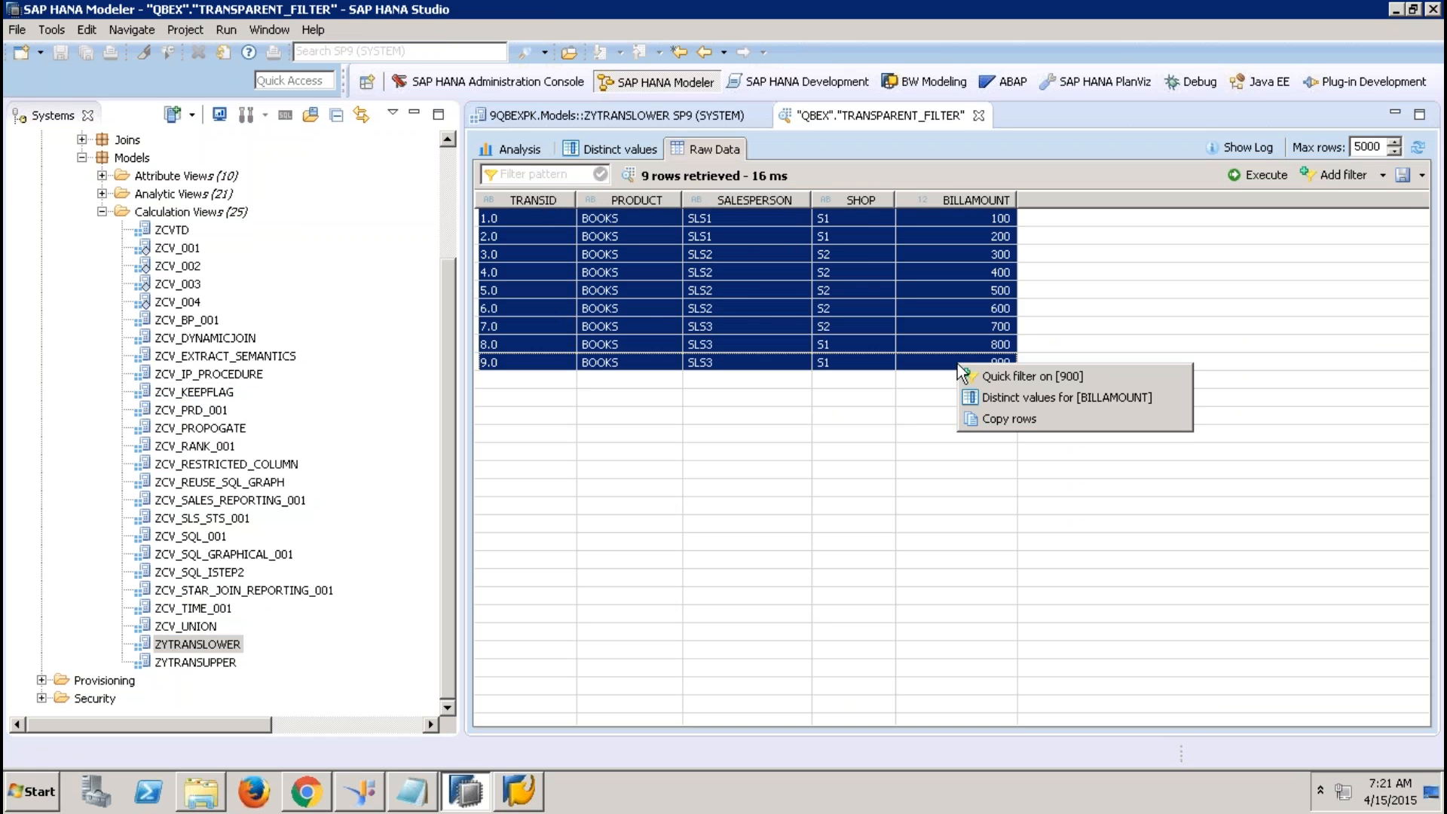
pyautogui.click(1030, 420)
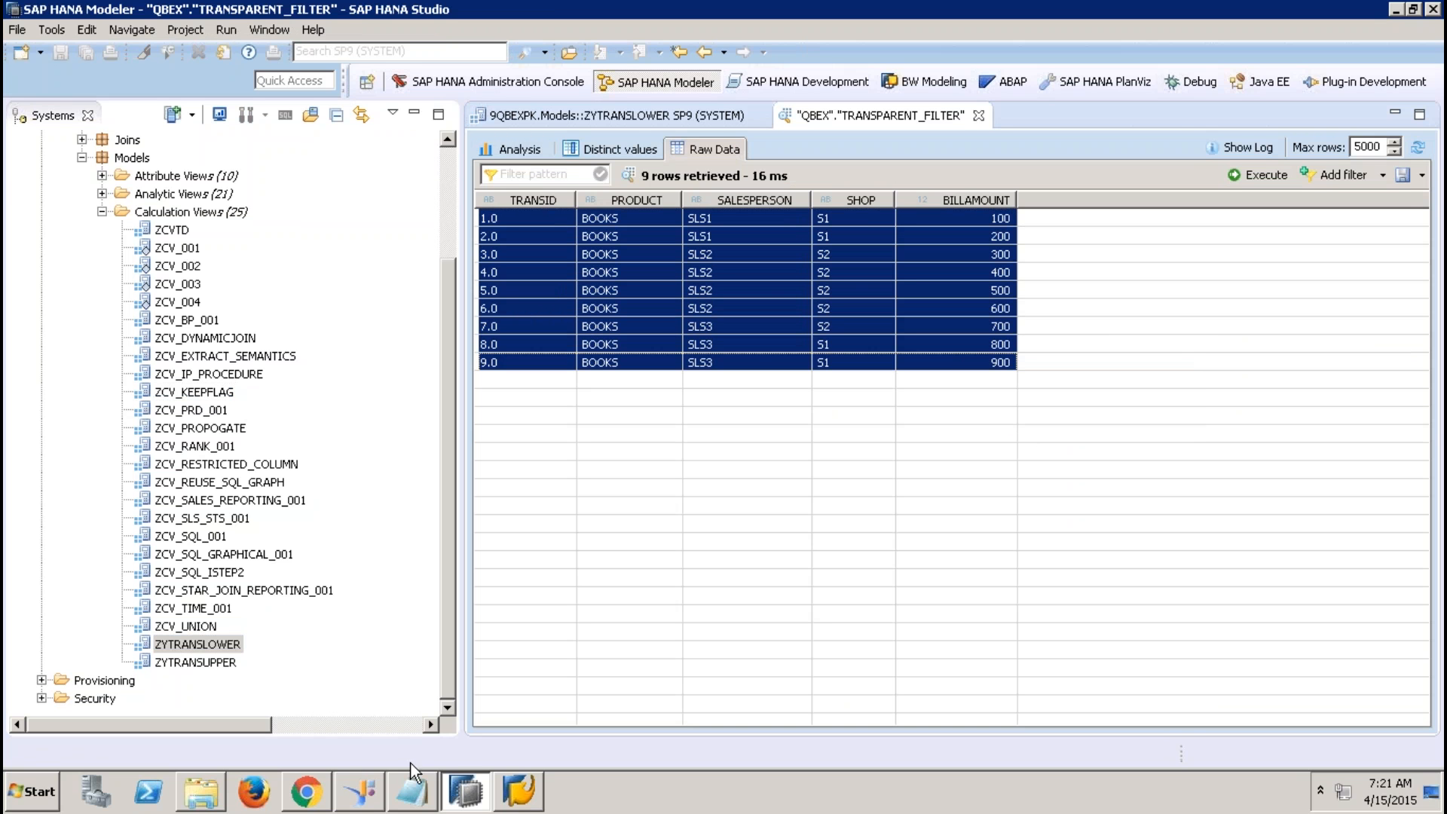
# Step: Switch to Microsoft Excel 2010, paste the copied rows into a blank workbook from cell A2, and dismiss the activation wizard
pyautogui.click(18, 798)
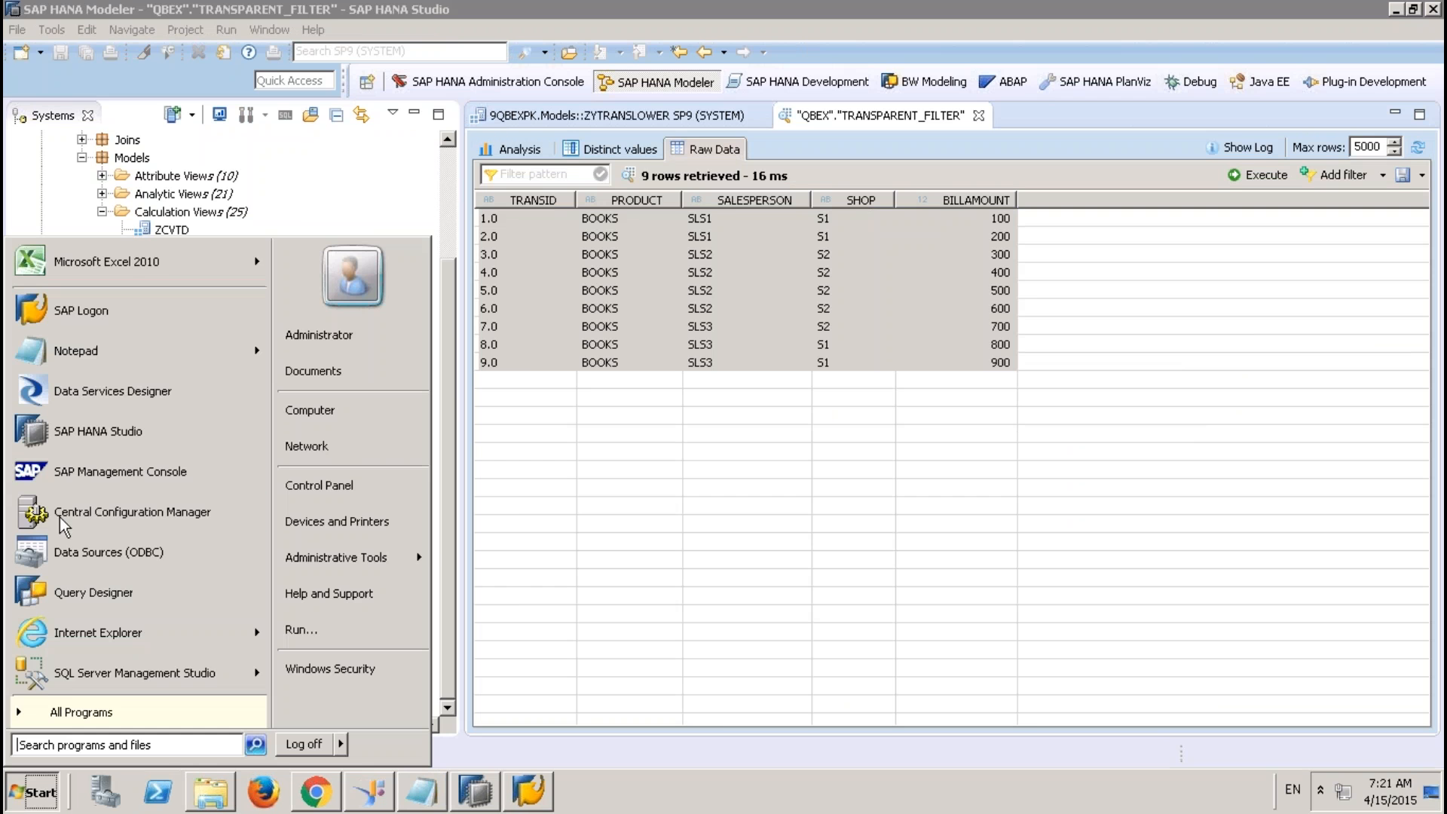
pyautogui.click(140, 264)
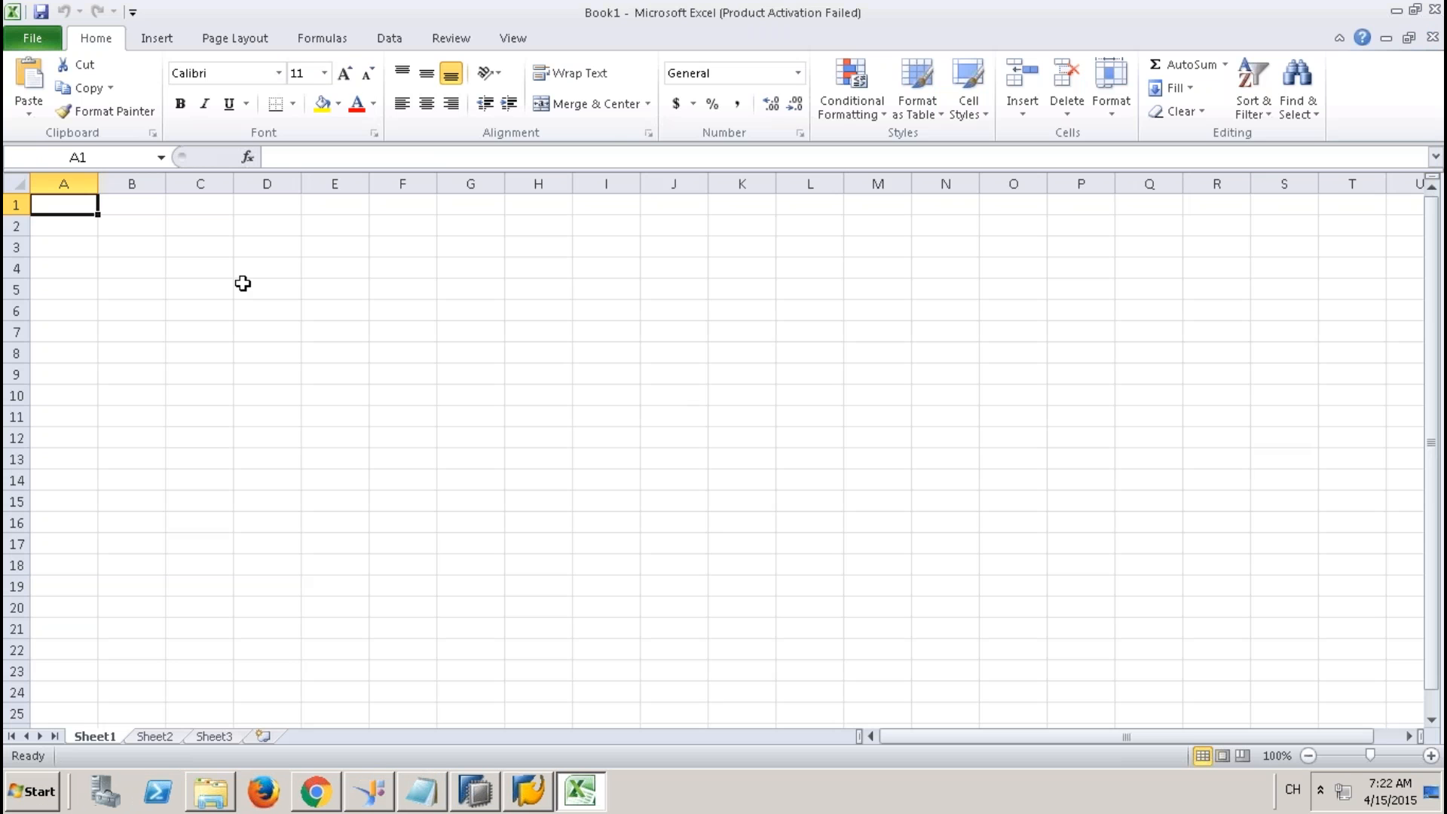
pyautogui.click(87, 234)
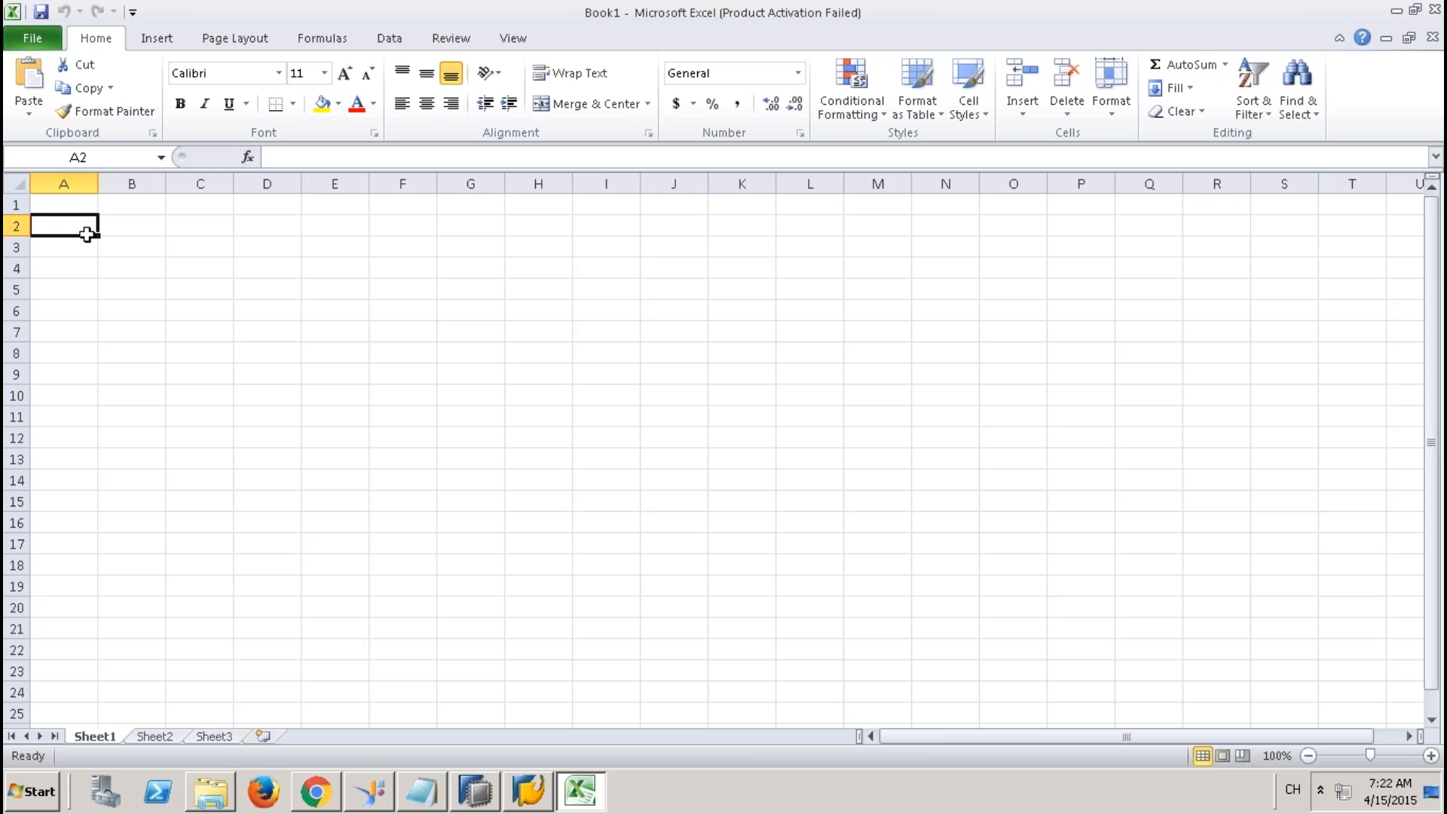
pyautogui.hotkey('ctrl', 'v')
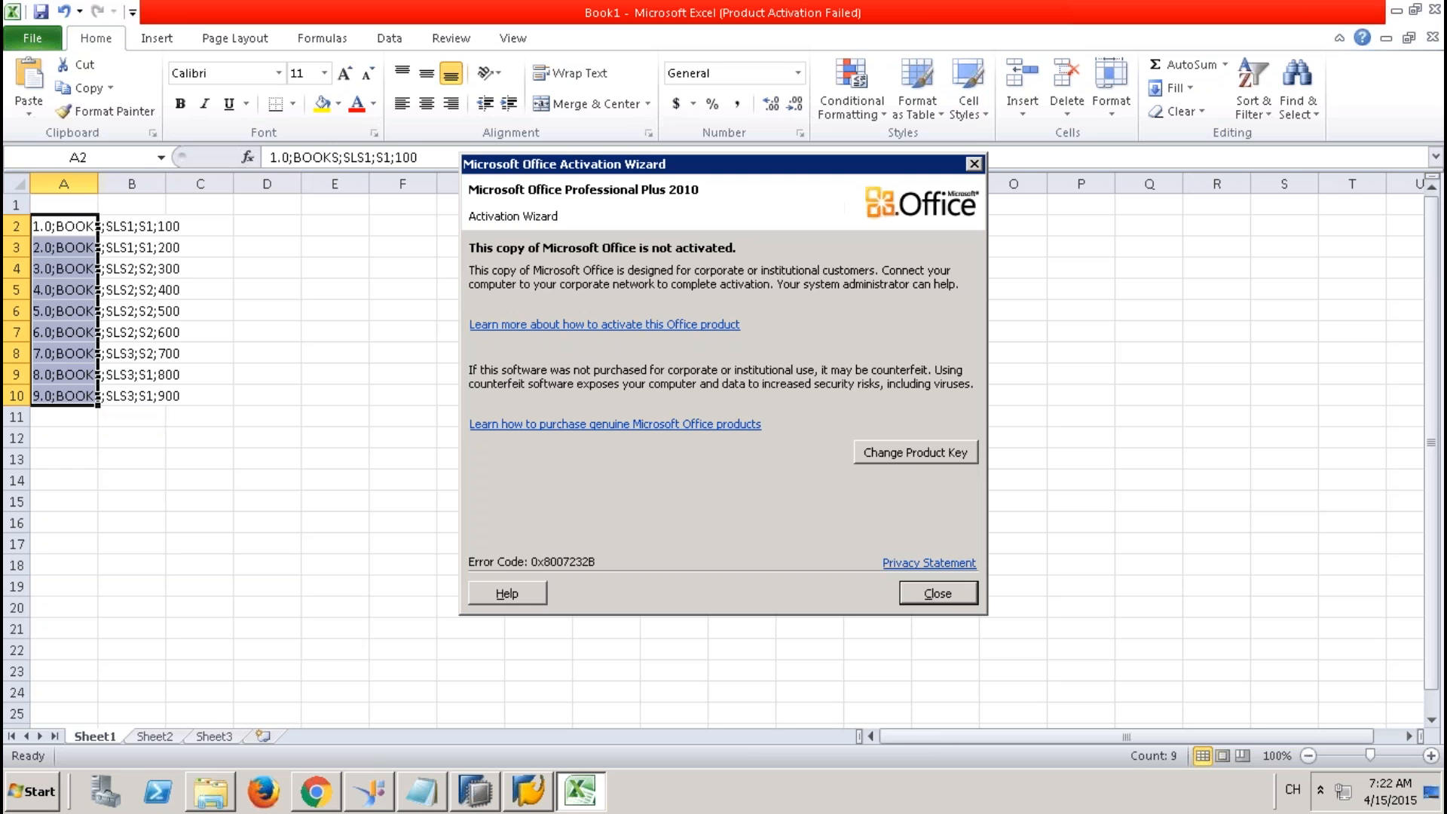
pyautogui.click(938, 594)
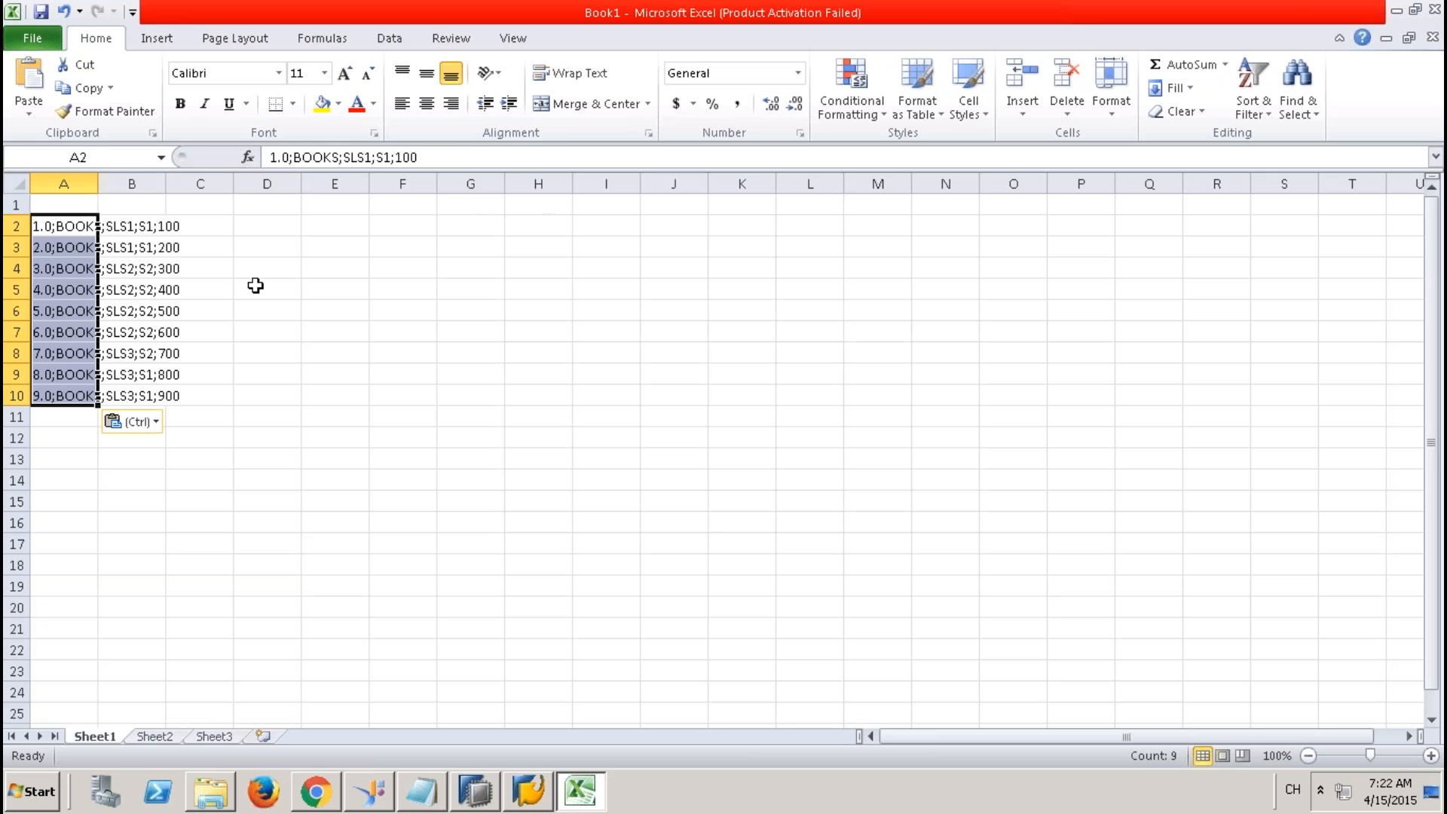
# Step: Split column A into separate columns with Text to Columns, using the semicolon as delimiter and the General format
pyautogui.click(67, 184)
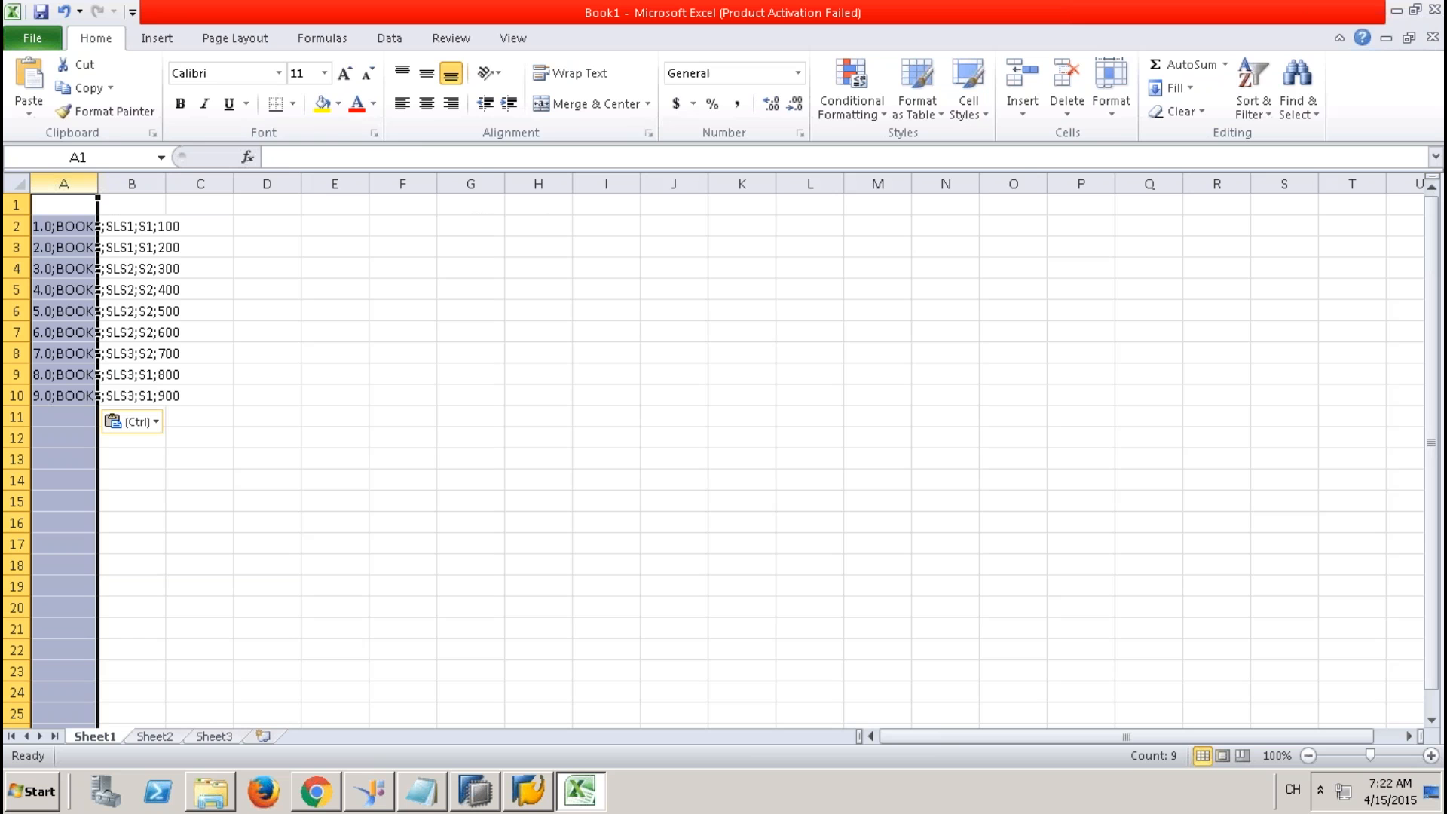
pyautogui.click(390, 37)
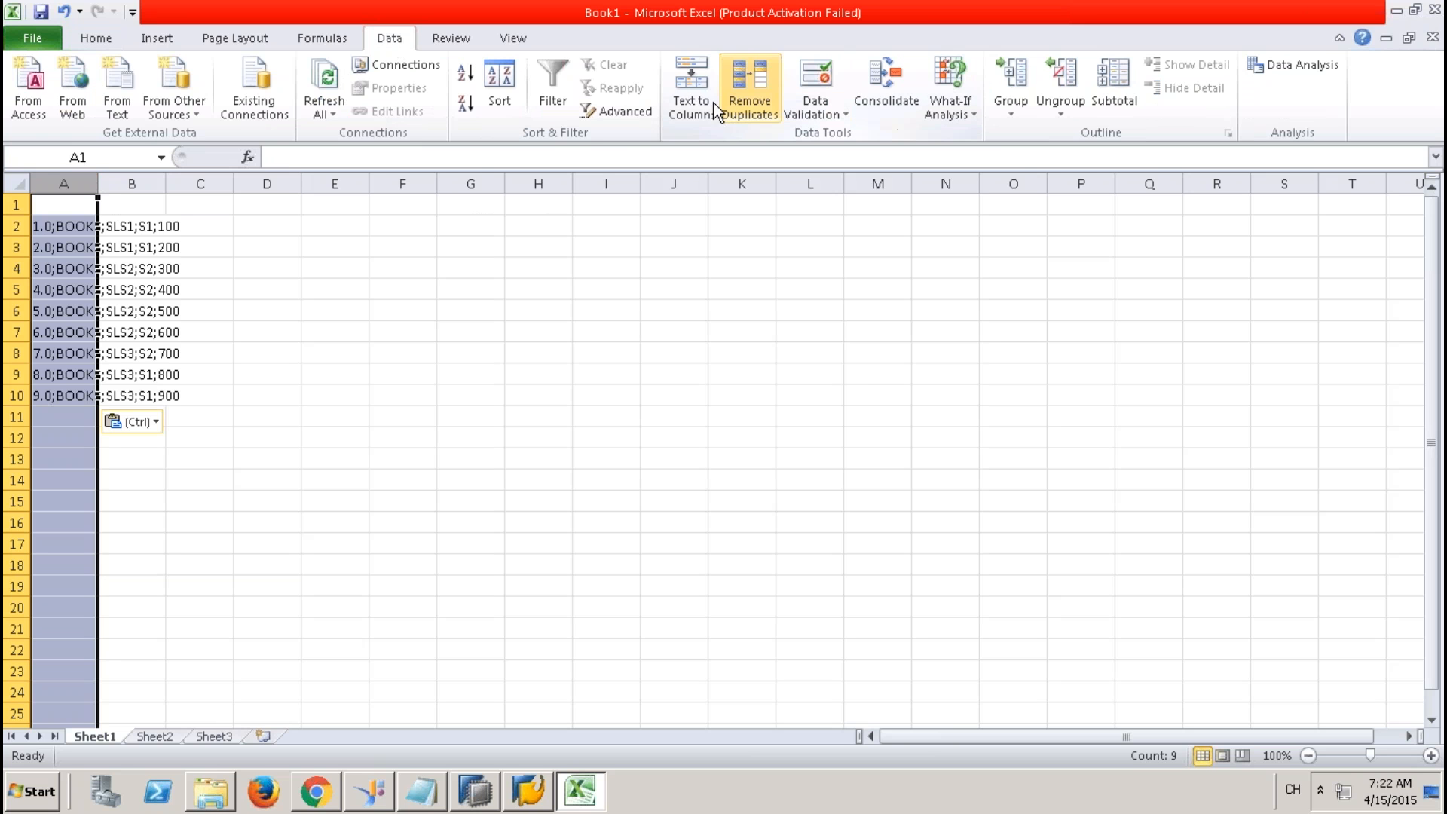
pyautogui.click(691, 98)
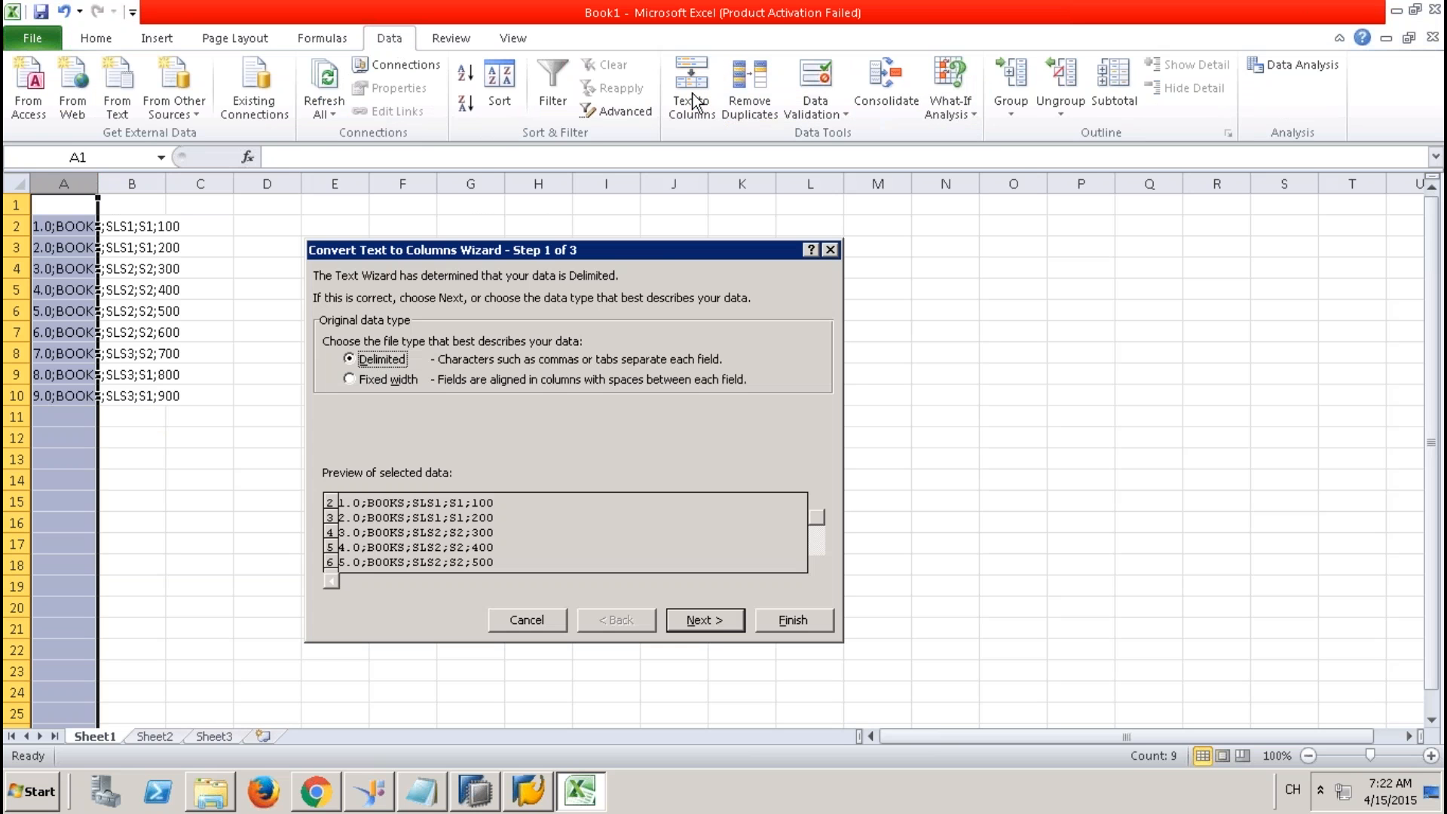
pyautogui.click(705, 619)
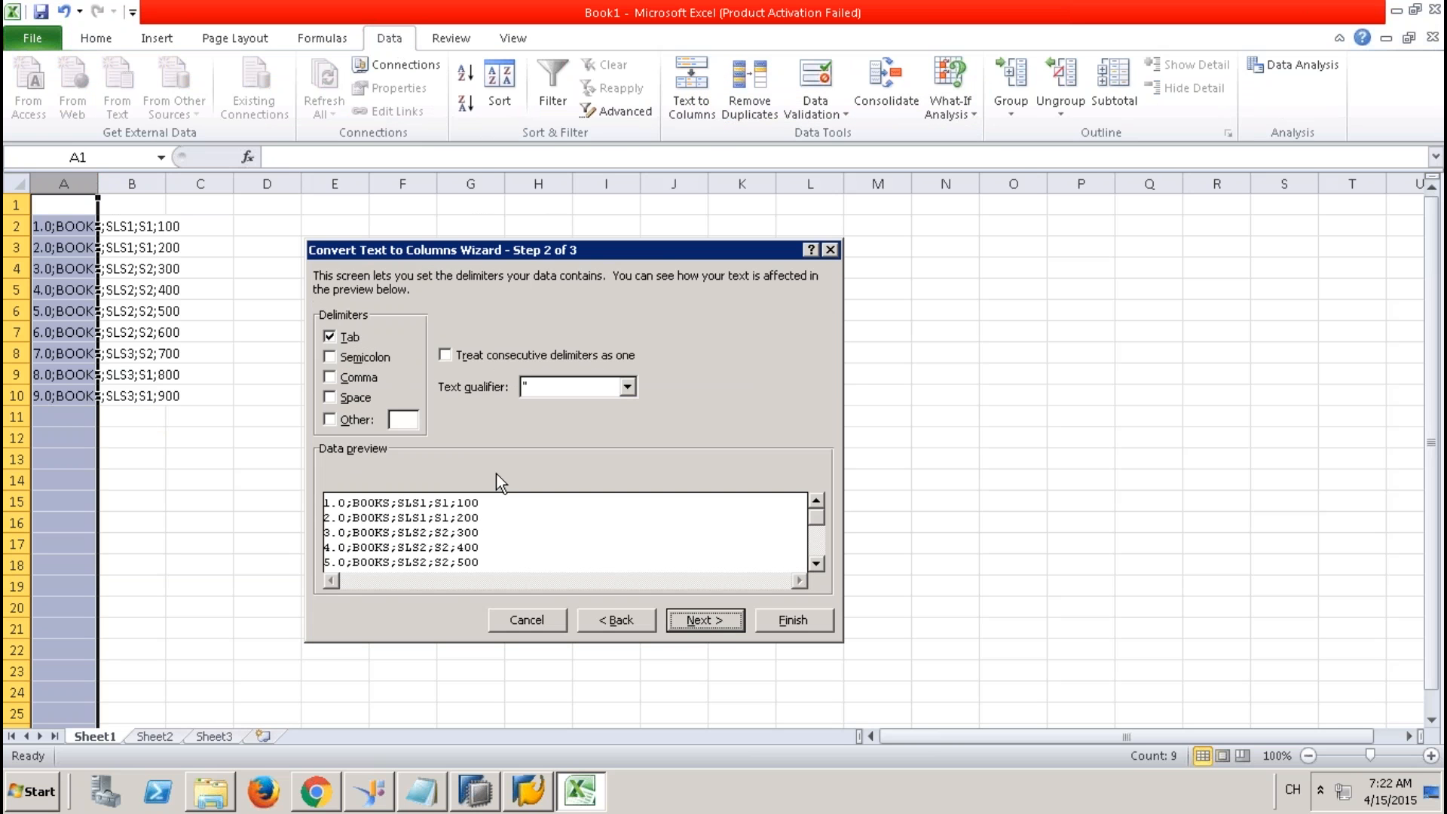
pyautogui.click(351, 361)
pyautogui.click(697, 622)
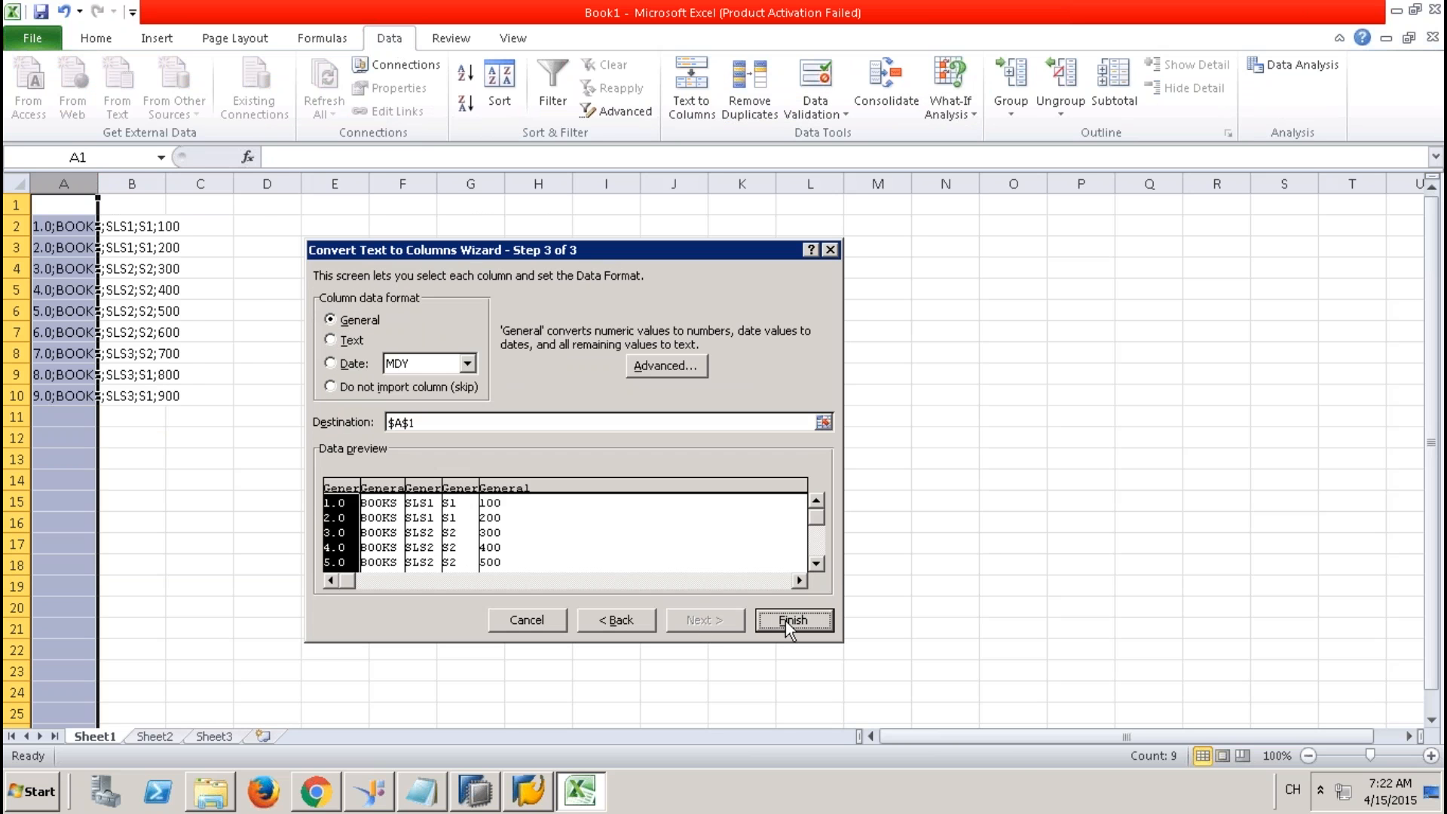
pyautogui.click(789, 621)
pyautogui.click(375, 417)
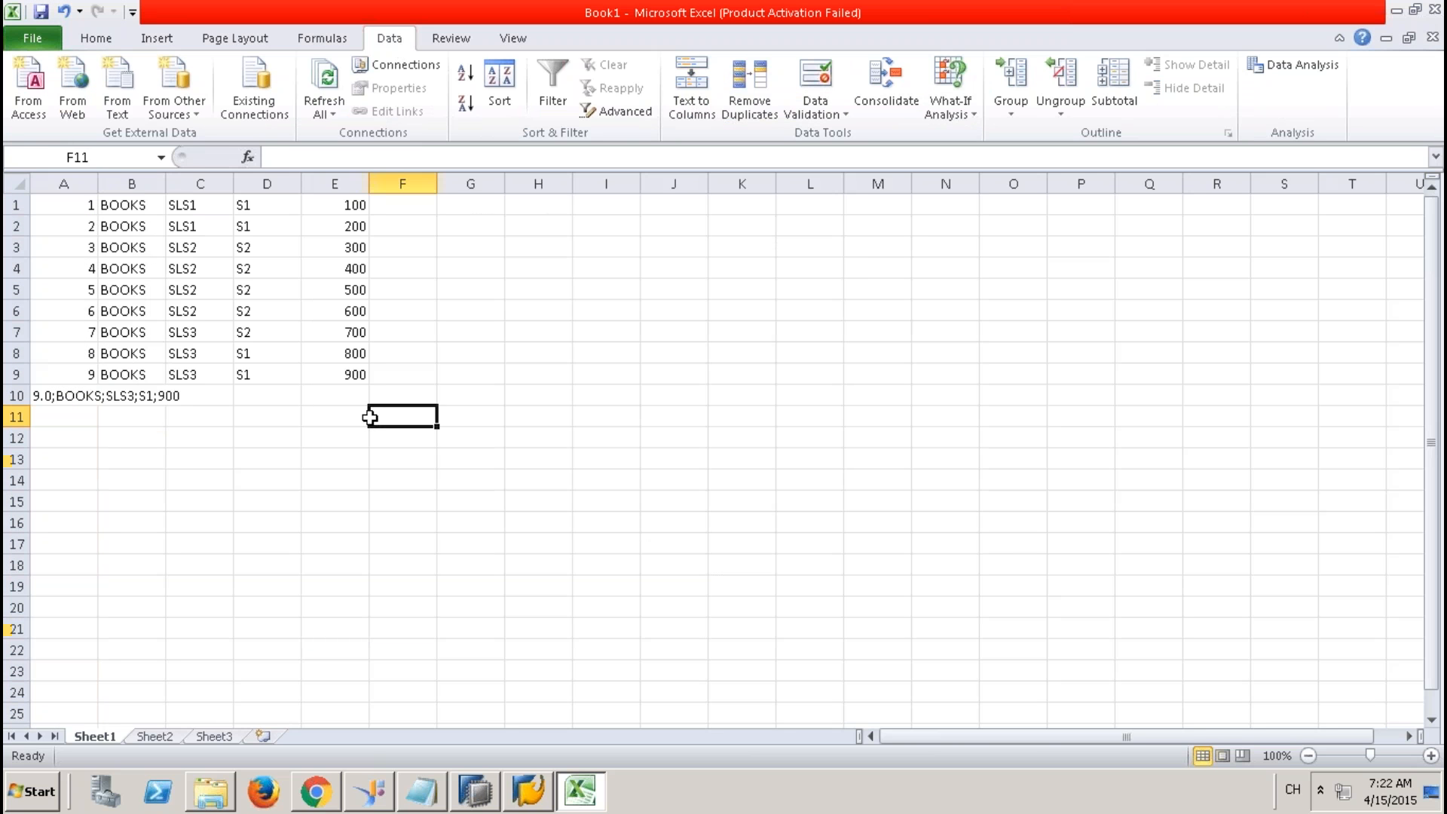
# Step: Clear the leftover unsplit text in A10 and move the data in A1:E9 down to start at A2
pyautogui.click(70, 395)
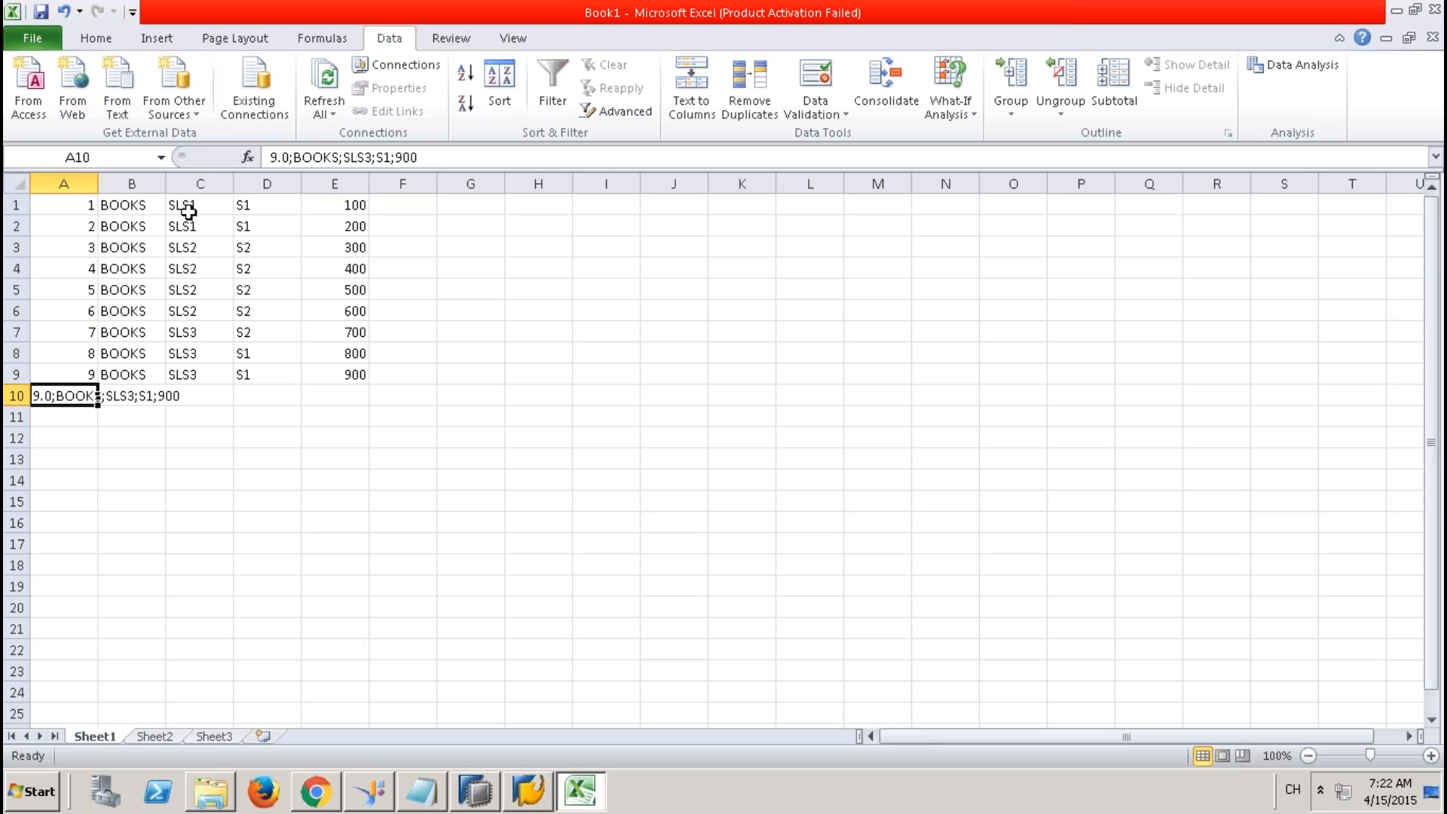
pyautogui.press('Delete')
pyautogui.moveTo(74, 206); pyautogui.dragTo(359, 375)
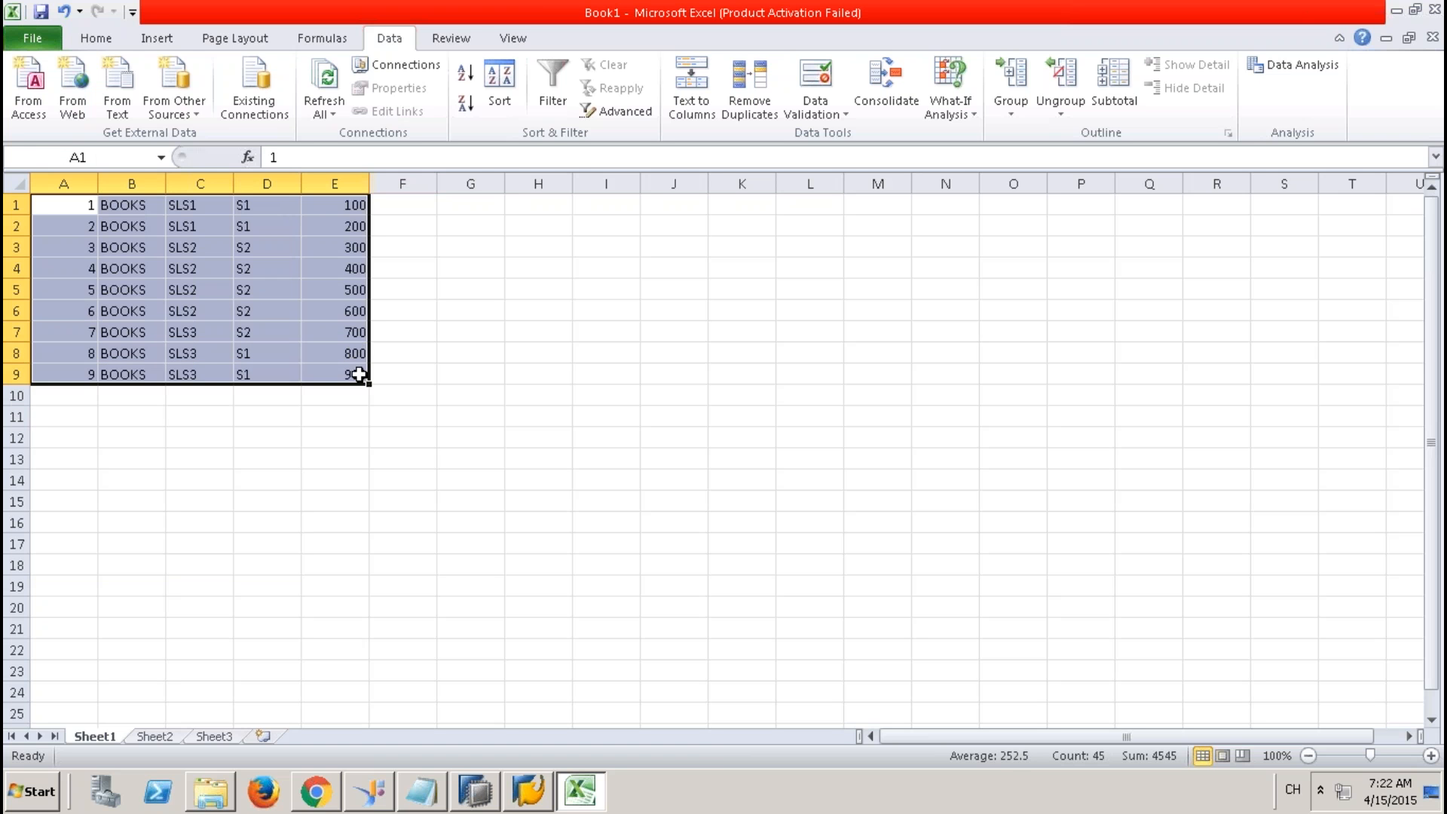
pyautogui.hotkey('ctrl', 'c')
pyautogui.click(71, 230)
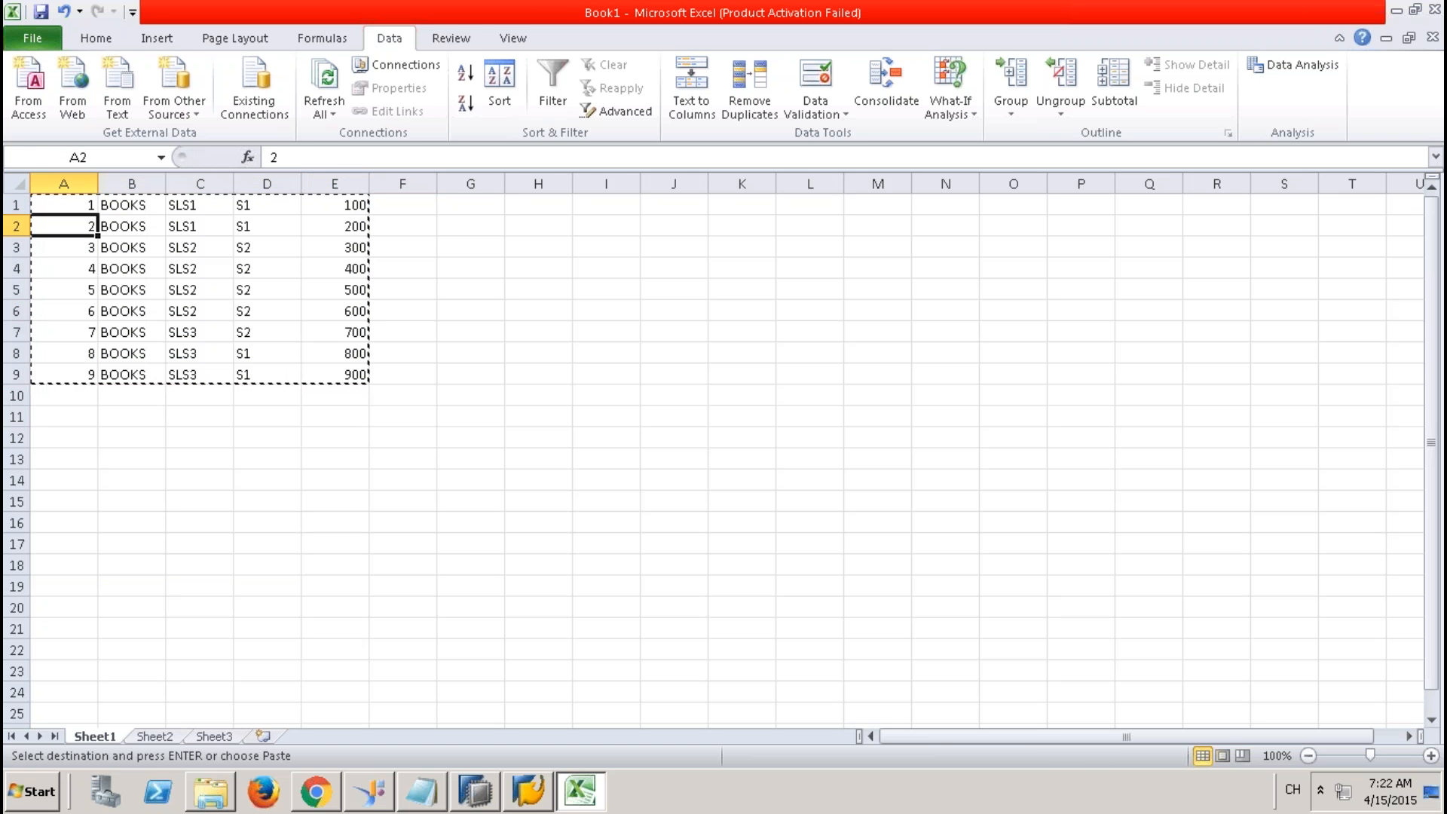
pyautogui.press('Return')
# Step: Check the source table's column names and enter the headings orderid, product, shop, sales and amount in A1:E1
pyautogui.click(64, 202)
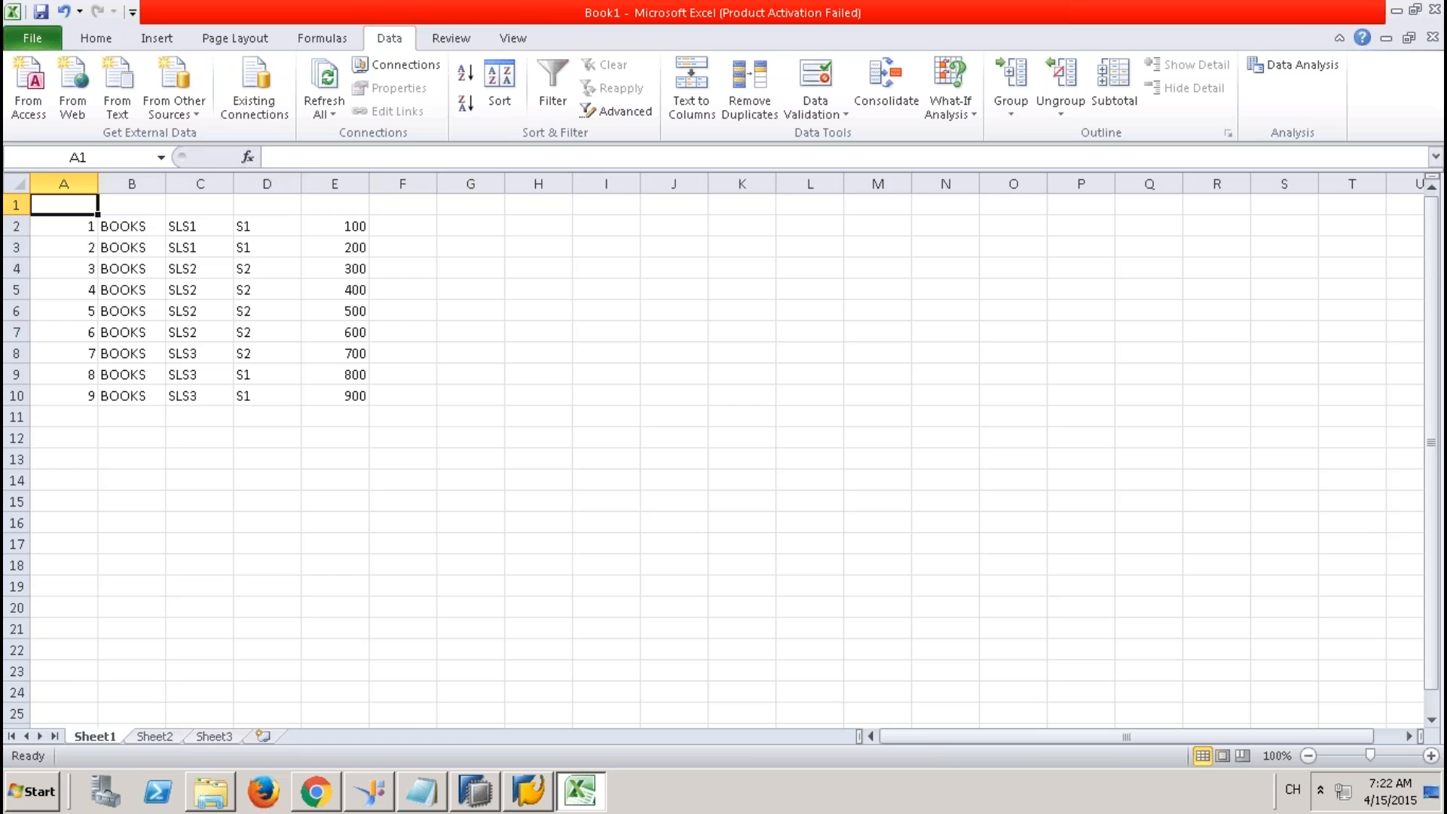
pyautogui.hotkey('alt', 'Tab')
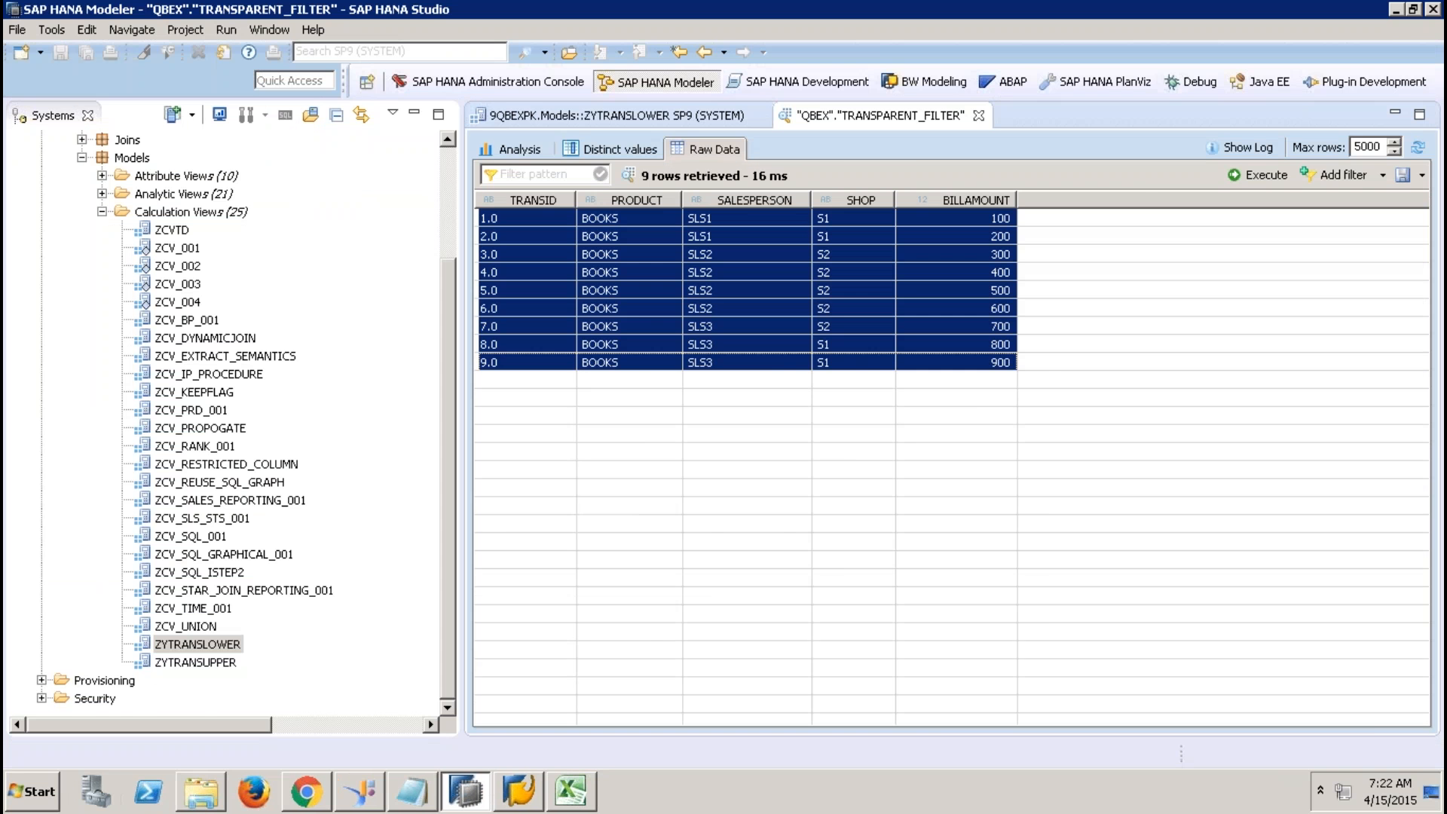
pyautogui.hotkey('alt', 'Tab')
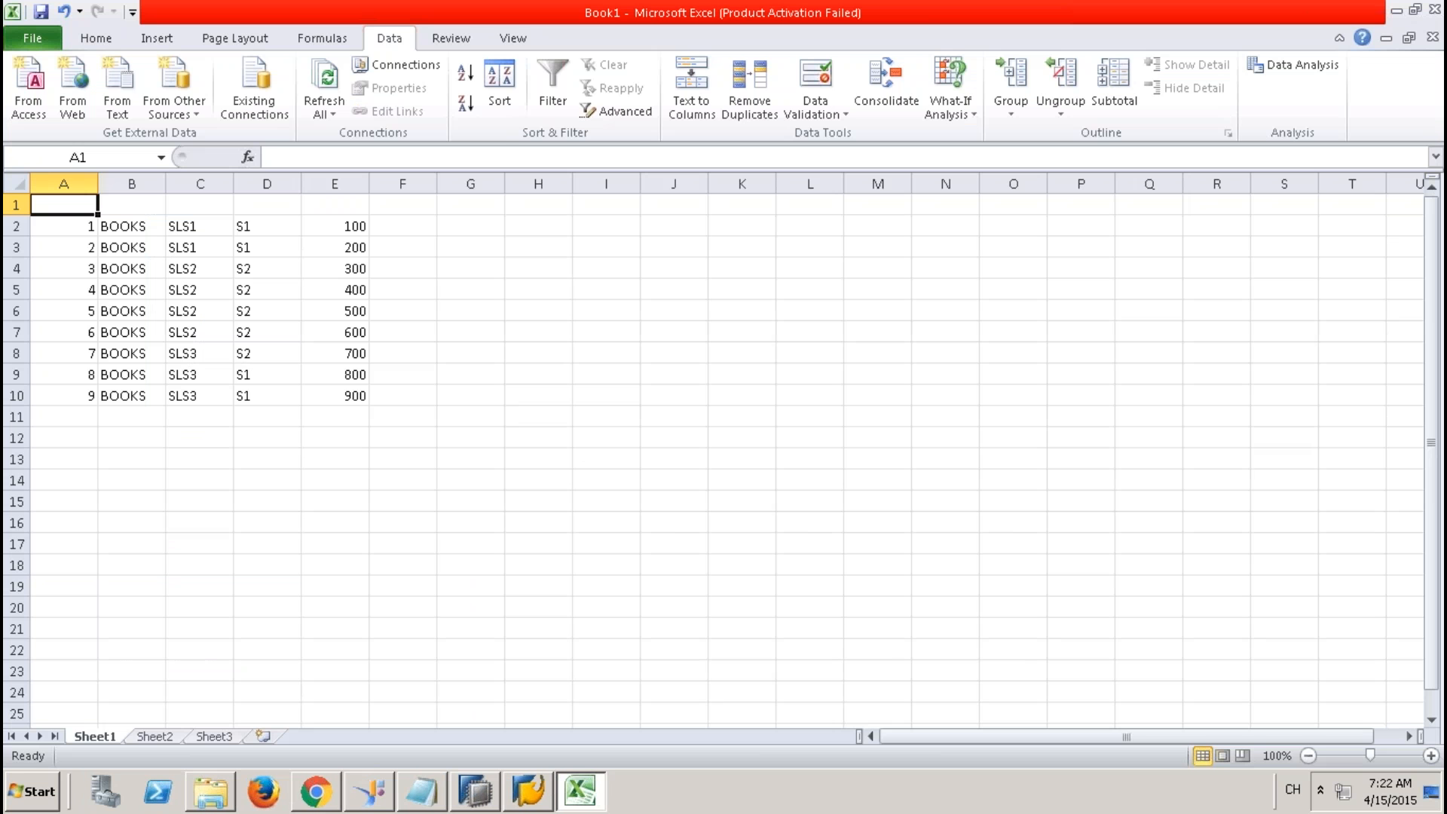
pyautogui.write('orderid')
pyautogui.press('Tab')
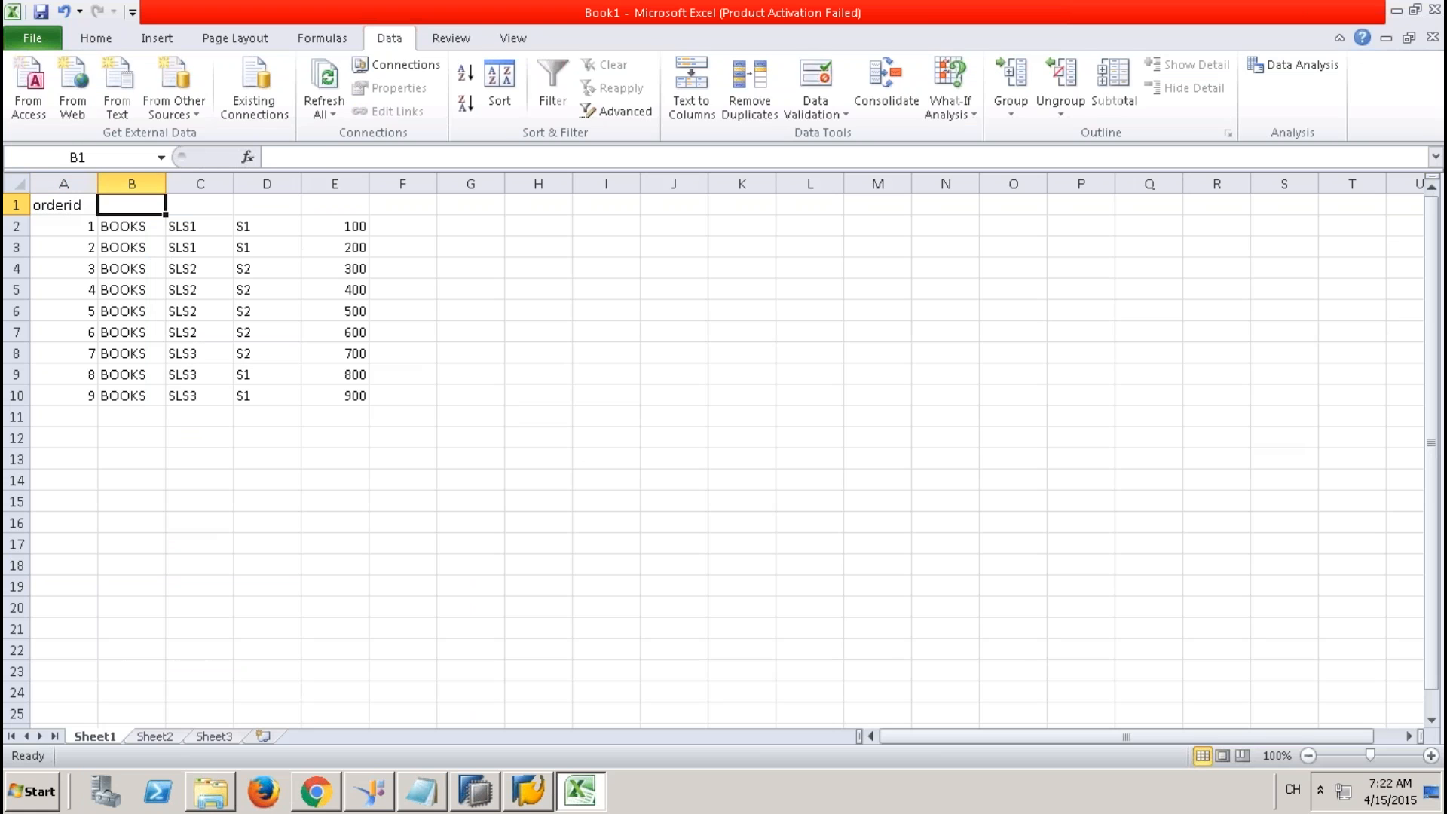
pyautogui.write('product')
pyautogui.press('Tab')
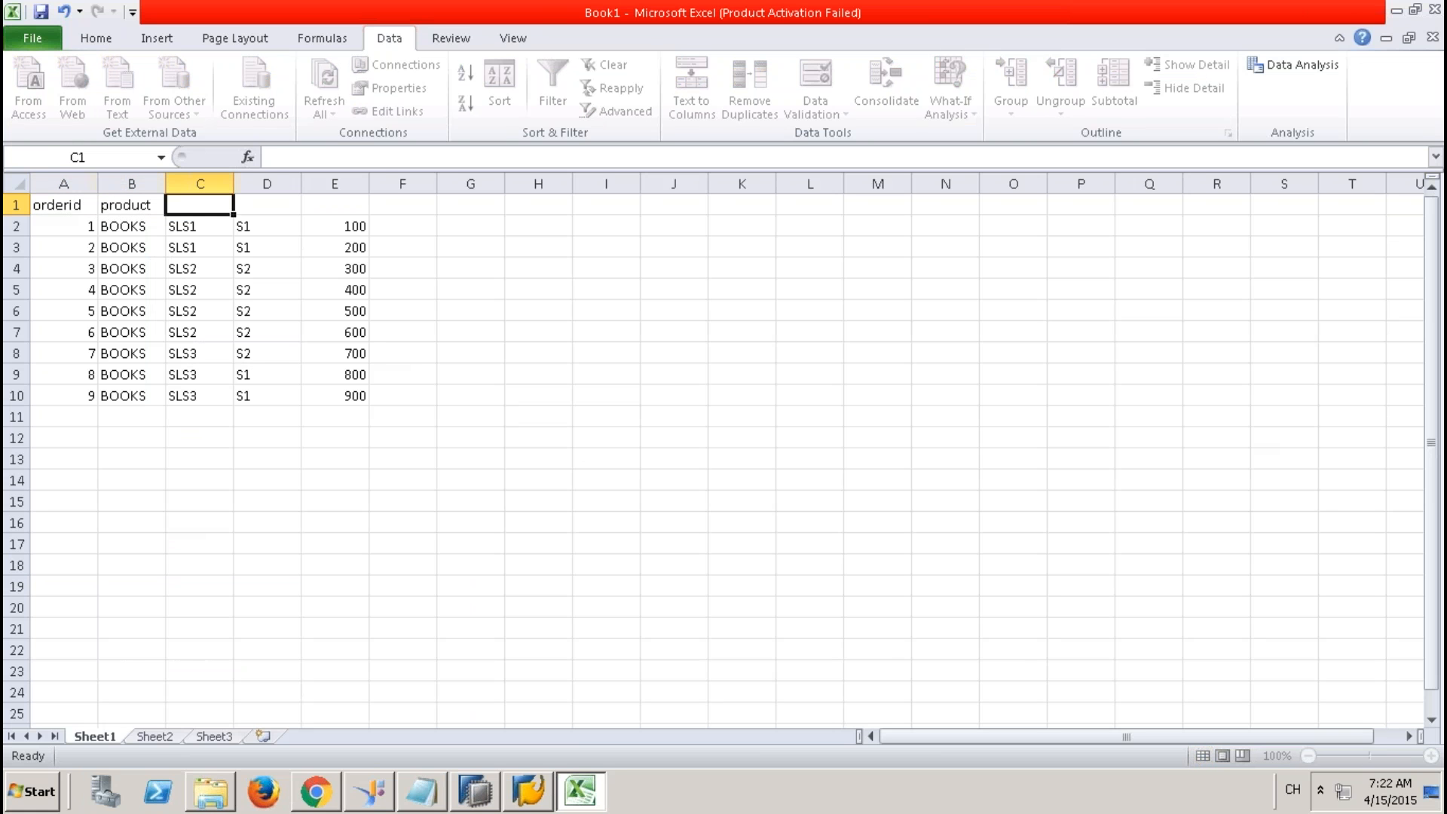
pyautogui.write('shop')
pyautogui.press('Tab')
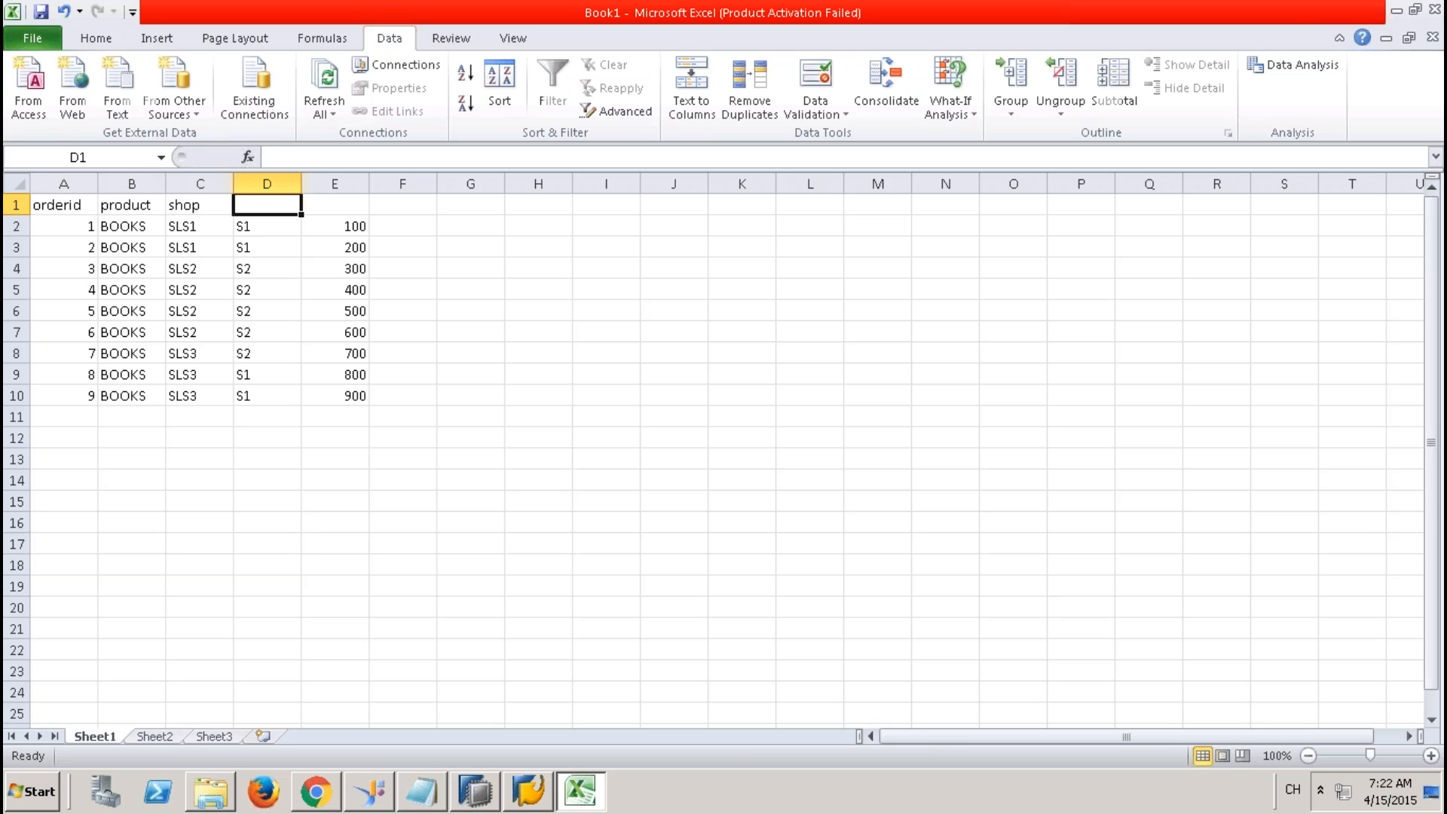
pyautogui.write('sales')
pyautogui.press('Tab')
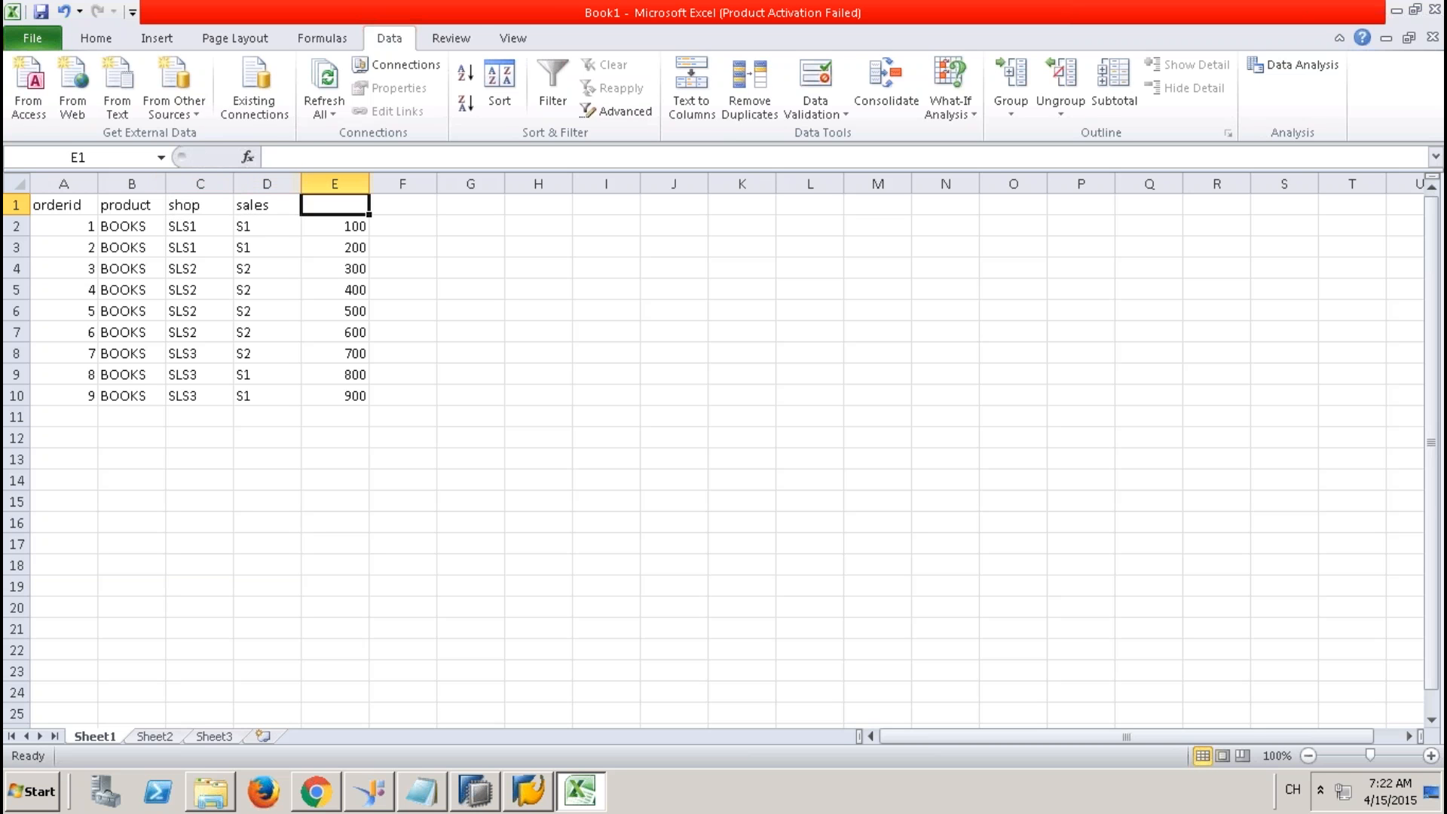
pyautogui.write('amount')
pyautogui.press('Return')
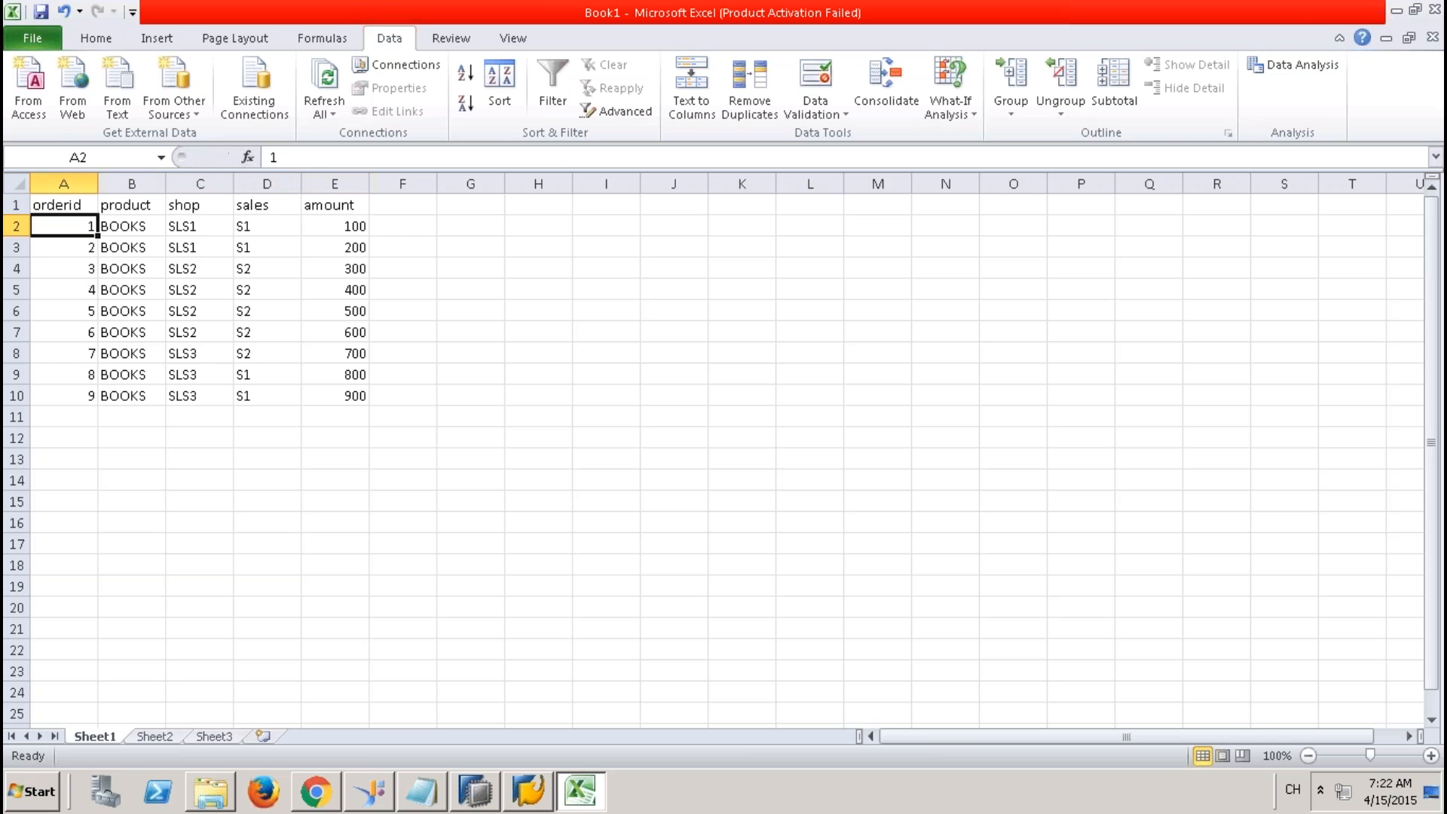
# Step: Examine the whole table, followed by the individual values in the orderid, product and shop columns
pyautogui.click(65, 202)
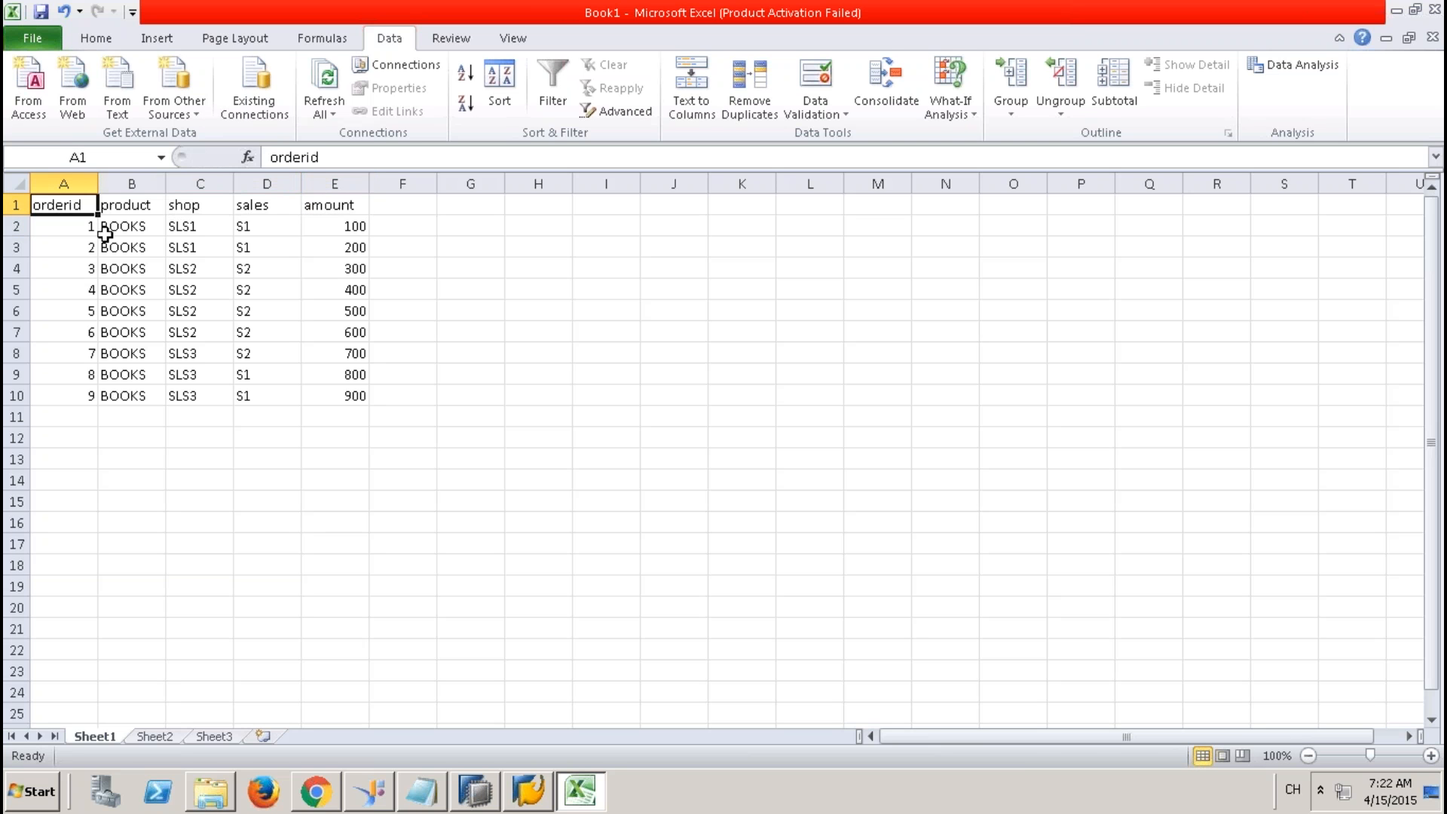
pyautogui.keyDown('shift'); pyautogui.click(229, 347); pyautogui.keyUp('shift')
pyautogui.moveTo(282, 367); pyautogui.dragTo(324, 396)
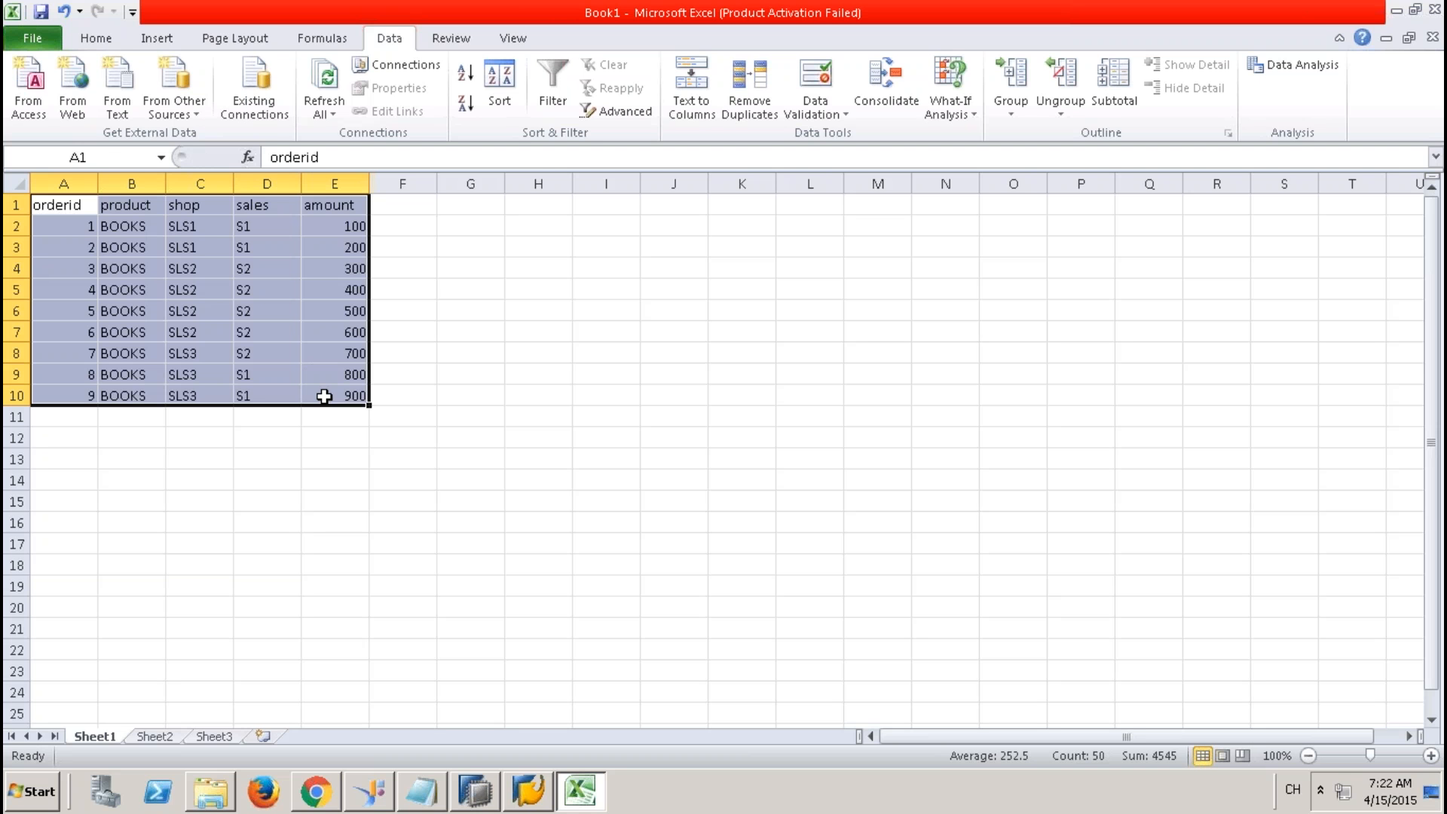
pyautogui.click(82, 226)
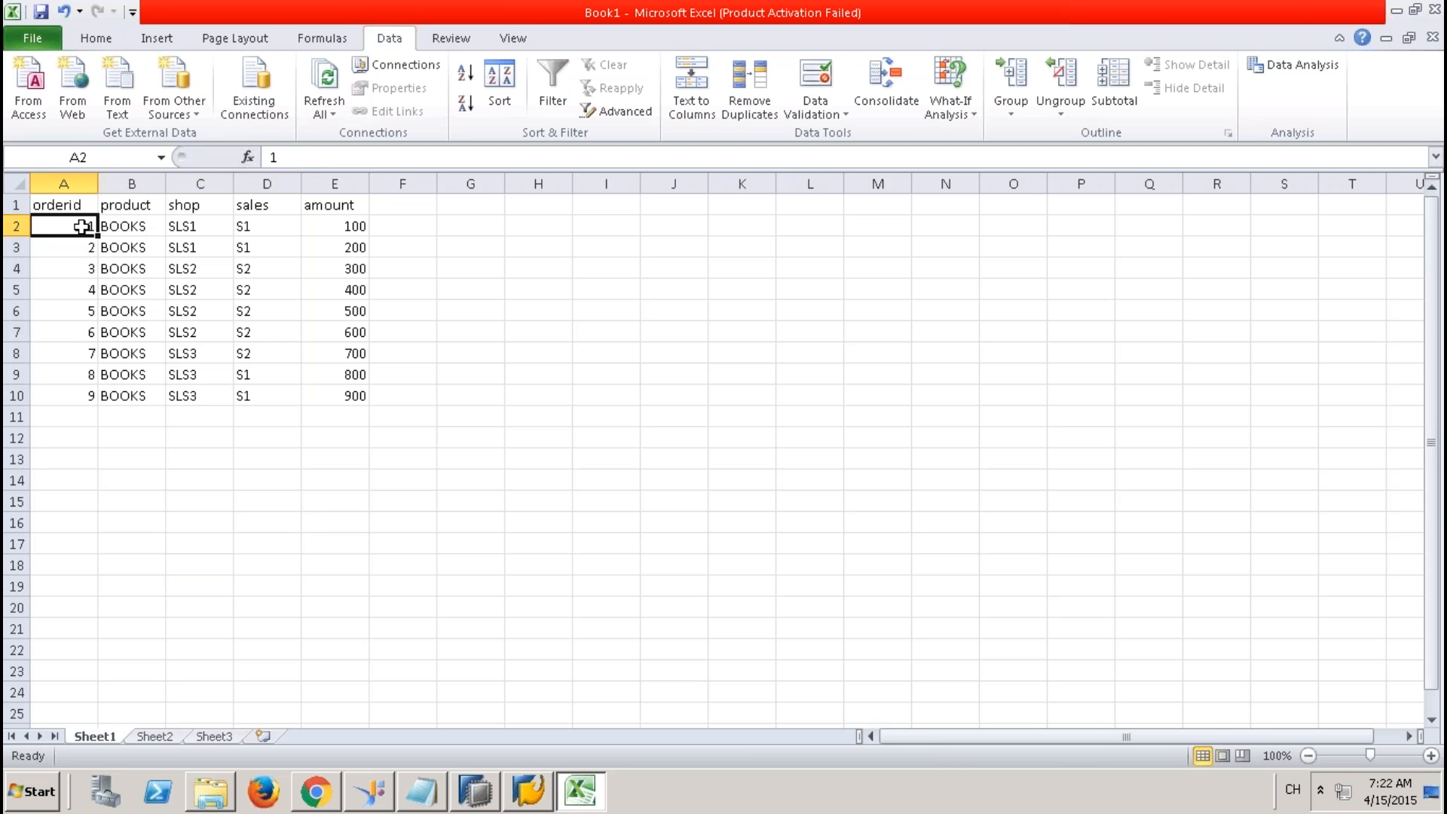
pyautogui.moveTo(81, 226); pyautogui.dragTo(70, 394)
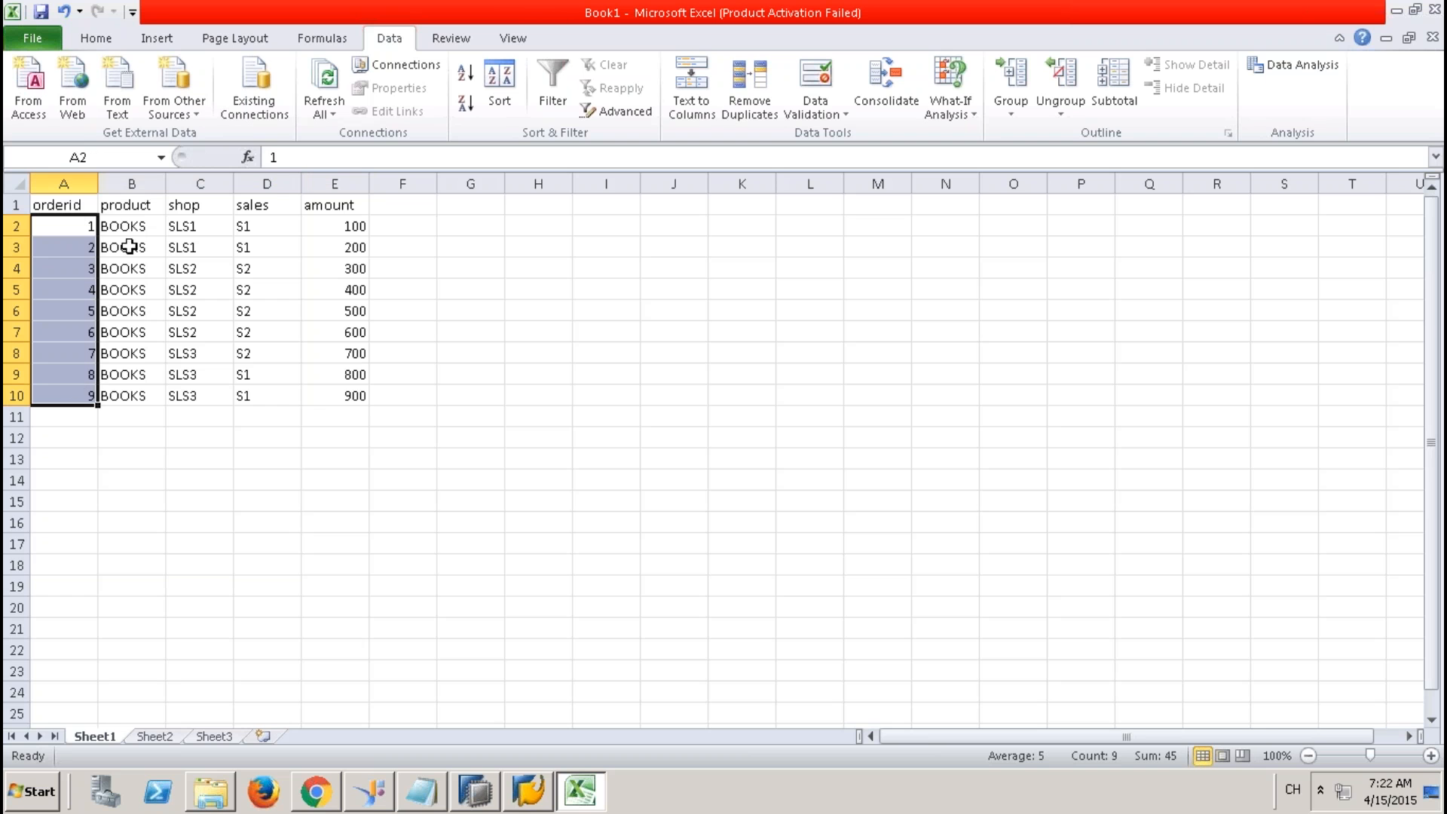
pyautogui.click(130, 227)
pyautogui.moveTo(130, 227); pyautogui.dragTo(143, 395)
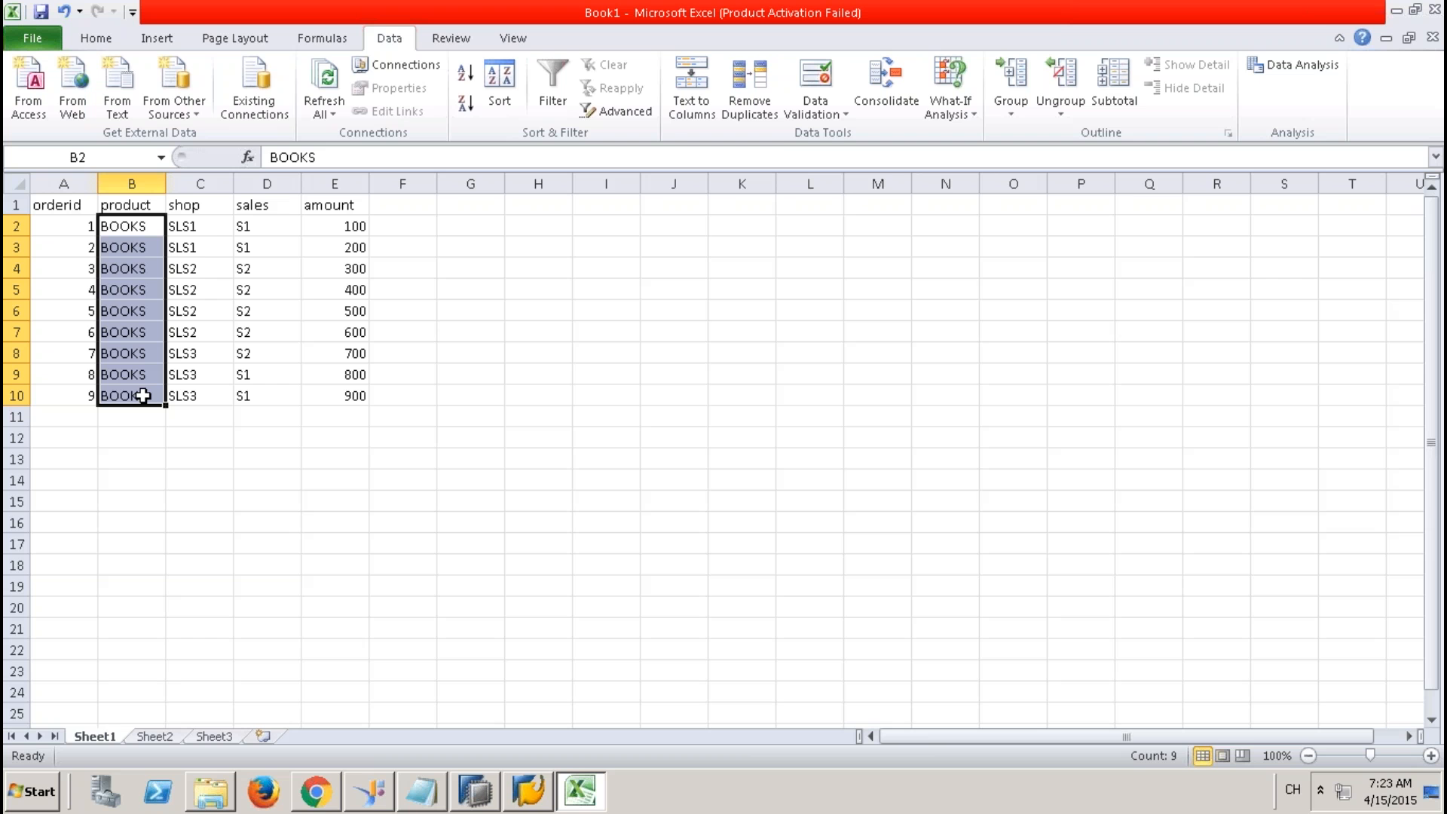
pyautogui.click(210, 227)
pyautogui.moveTo(205, 227); pyautogui.dragTo(207, 351)
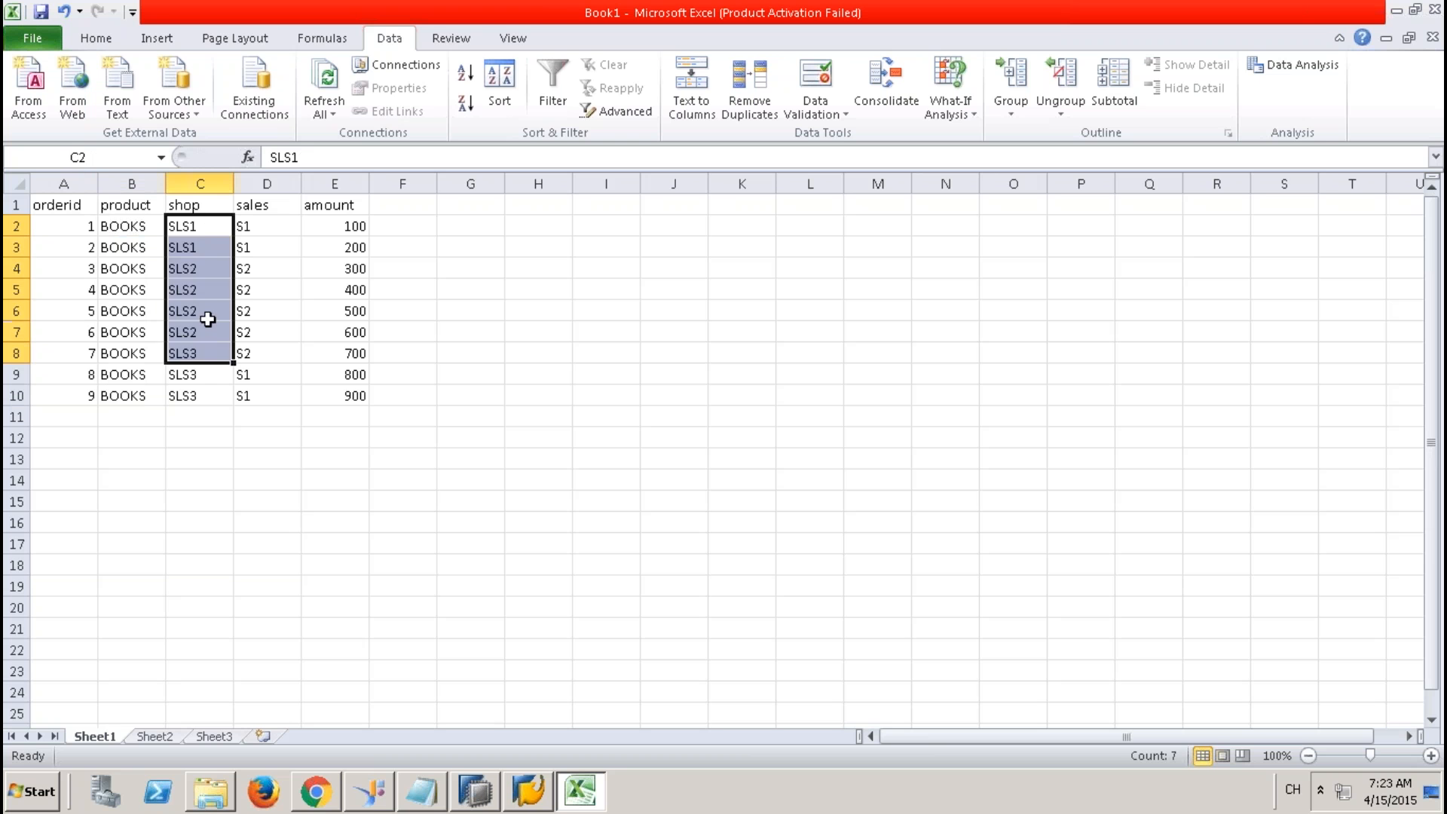
pyautogui.click(192, 231)
pyautogui.click(194, 269)
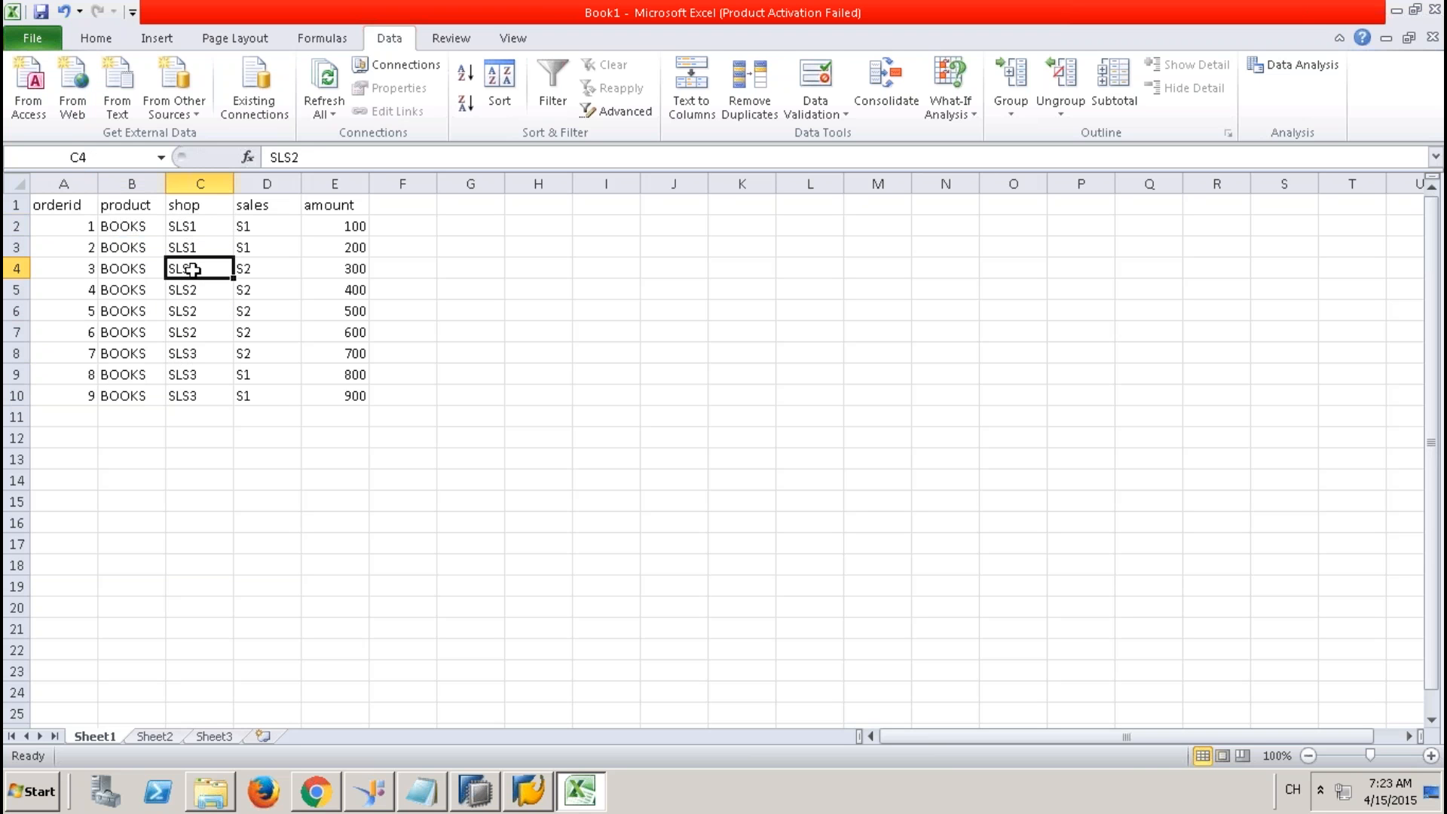
# Step: Examine the values in the shop, sales, amount and product columns of the order table
pyautogui.click(195, 353)
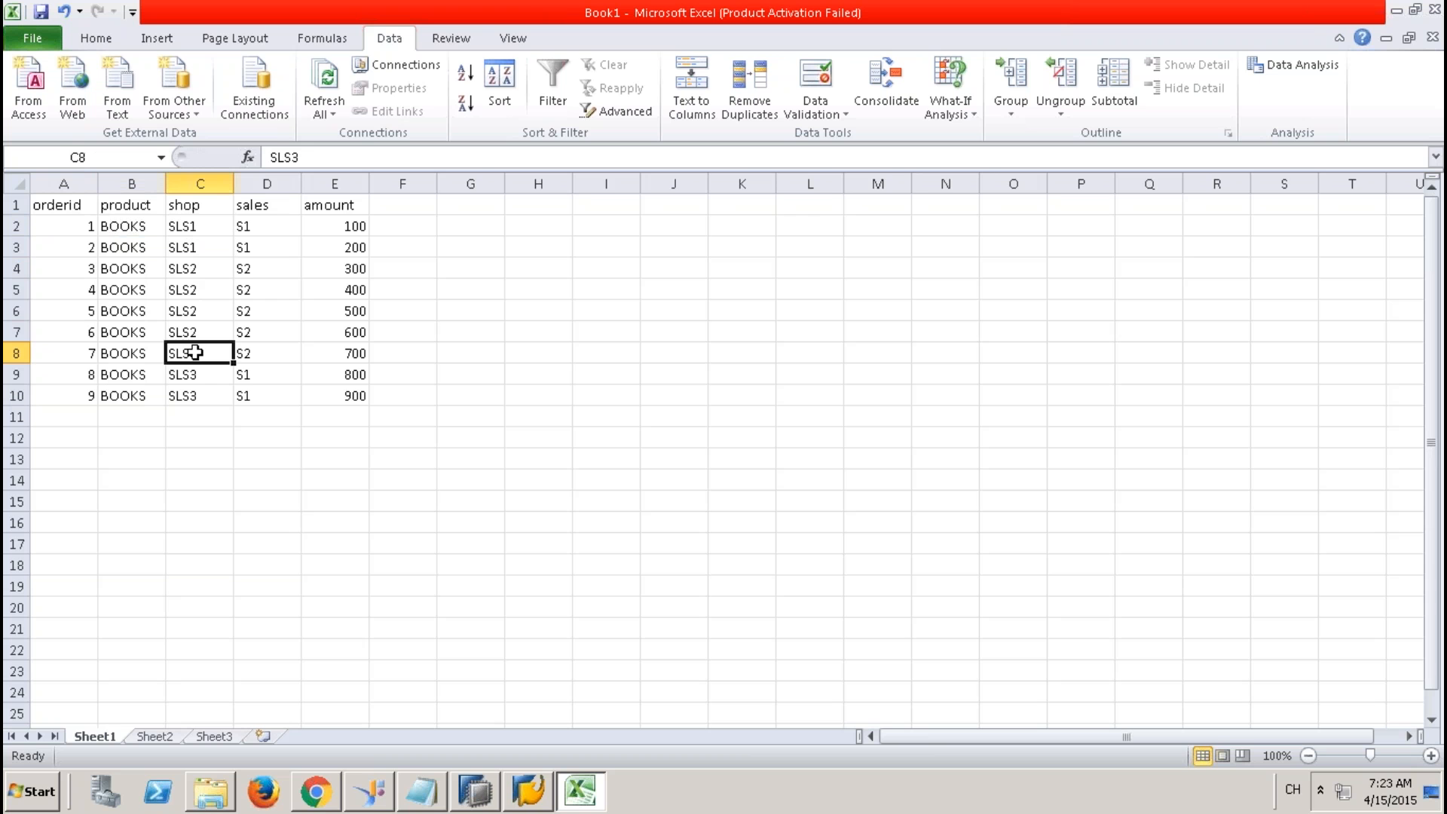
pyautogui.click(264, 226)
pyautogui.moveTo(266, 257); pyautogui.dragTo(274, 396)
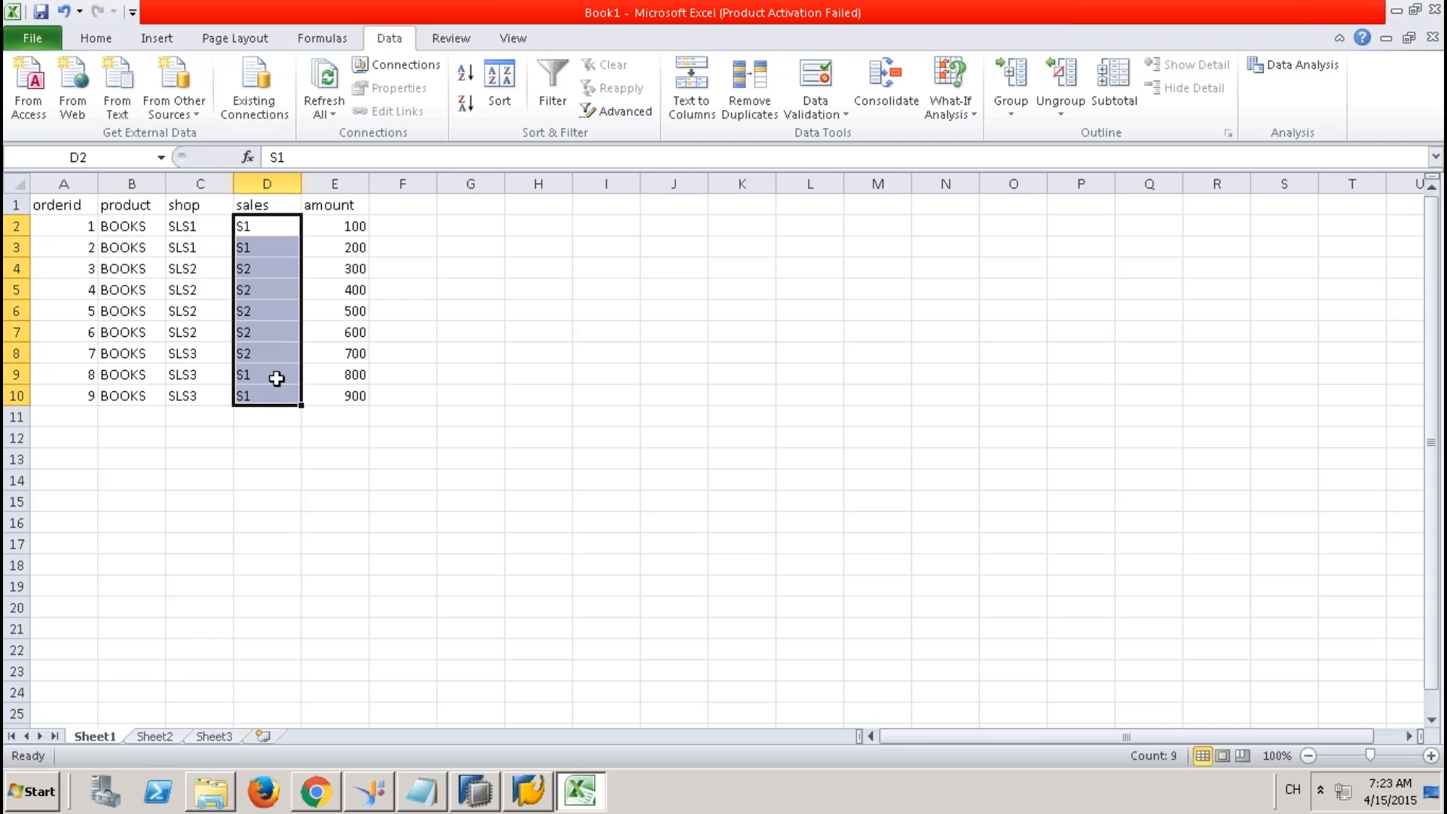
pyautogui.click(267, 229)
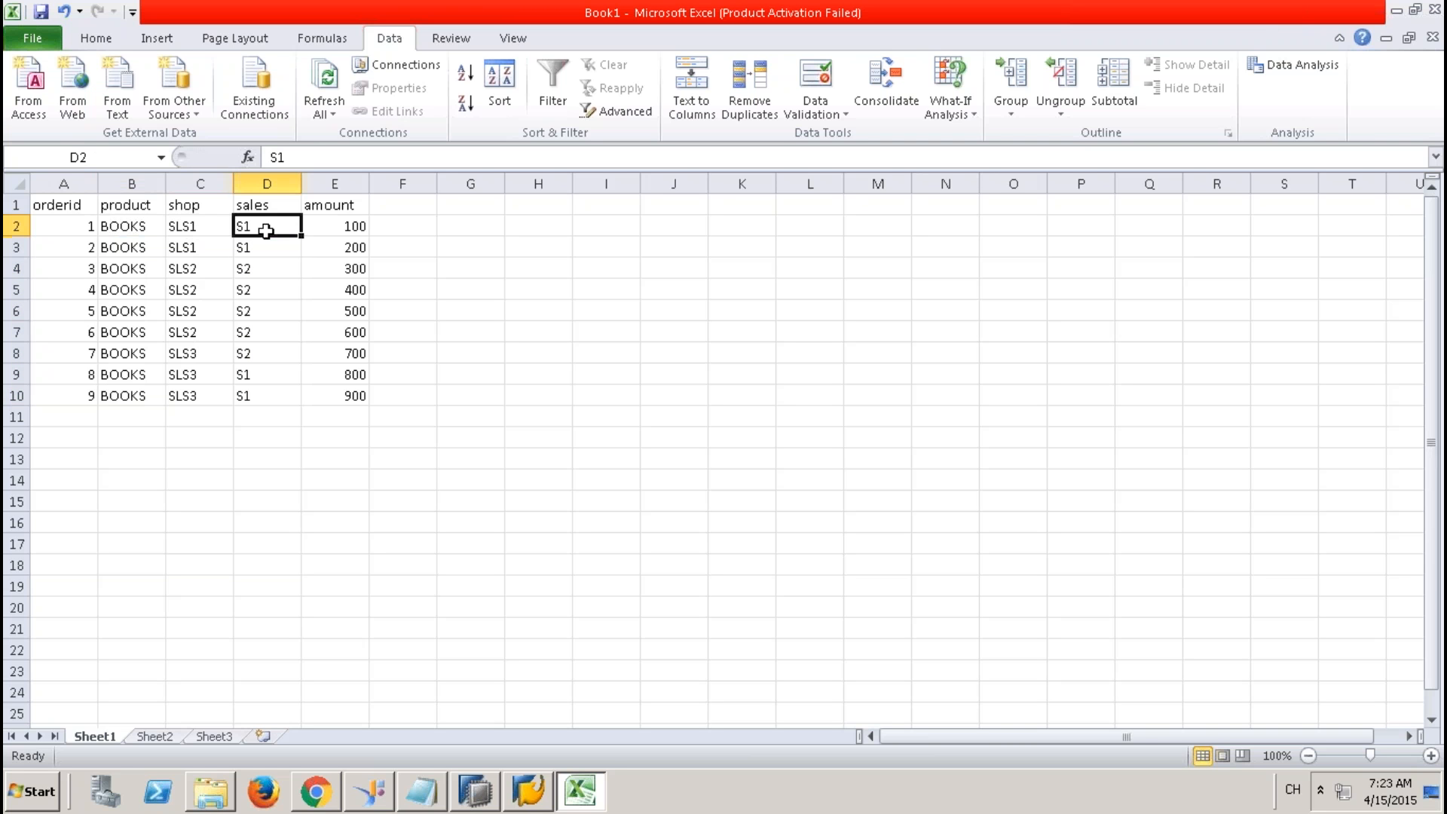
pyautogui.click(255, 270)
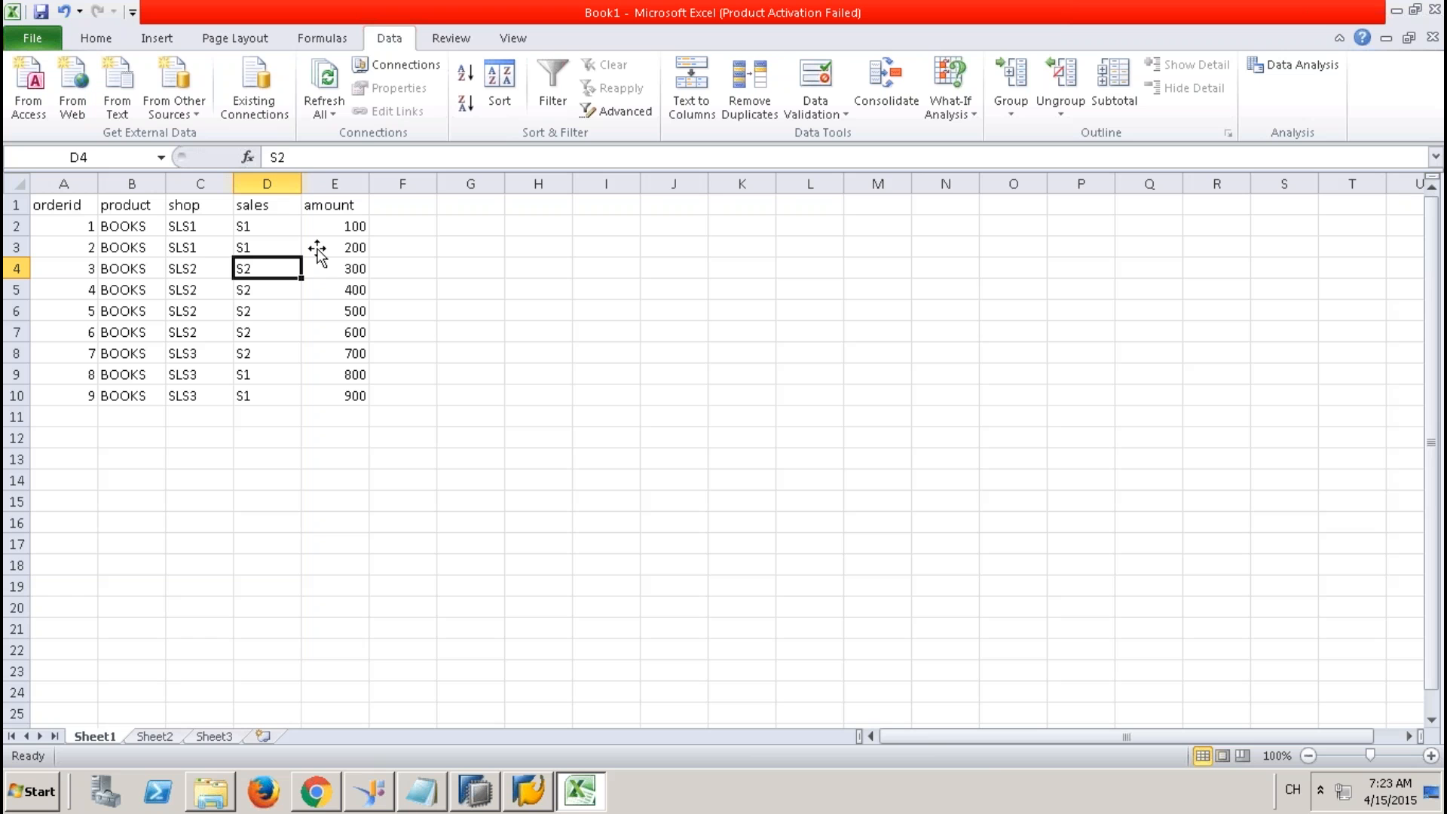
pyautogui.moveTo(339, 222); pyautogui.dragTo(354, 395)
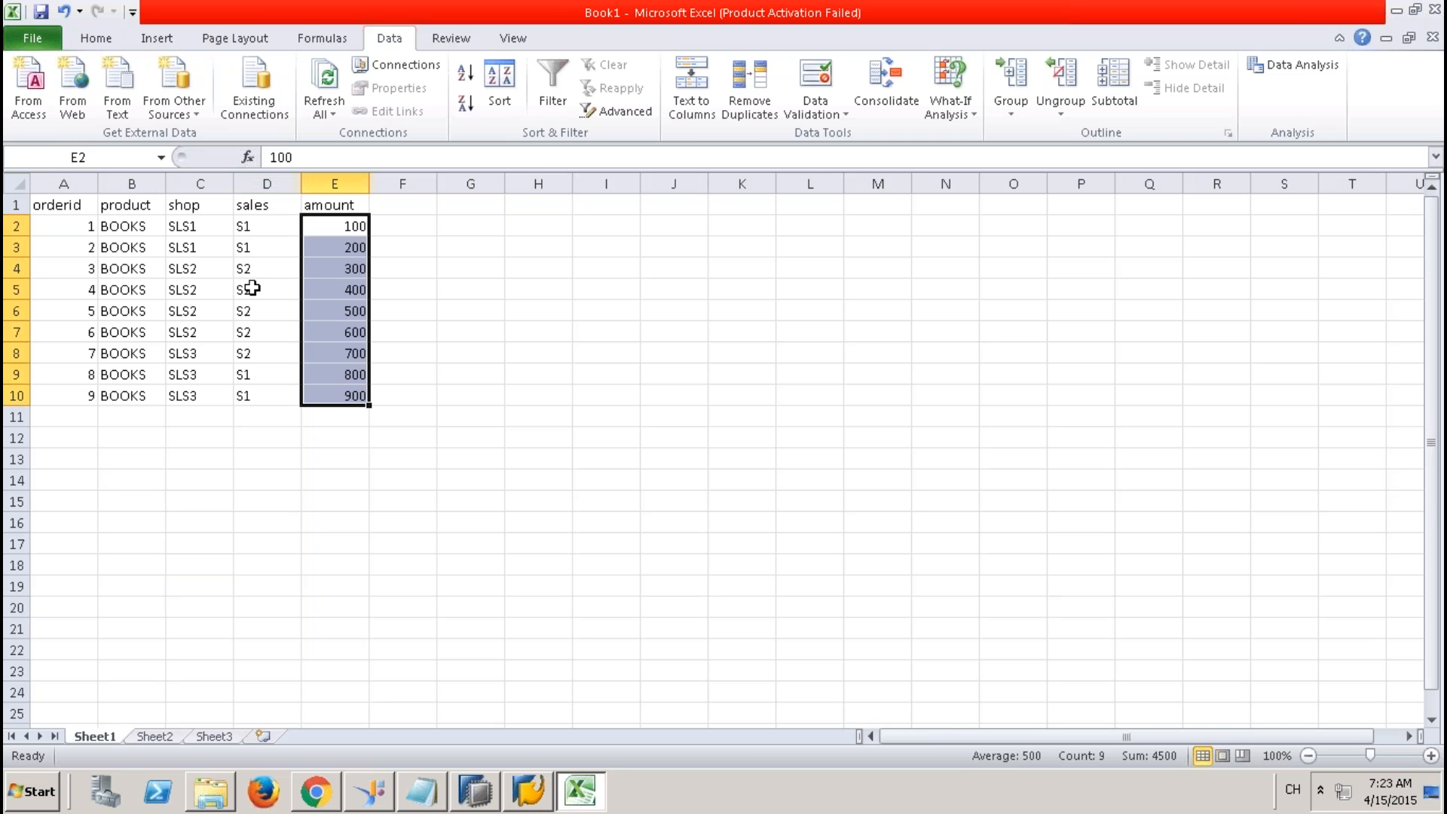
pyautogui.moveTo(137, 223); pyautogui.dragTo(121, 357)
pyautogui.moveTo(140, 230); pyautogui.dragTo(140, 369)
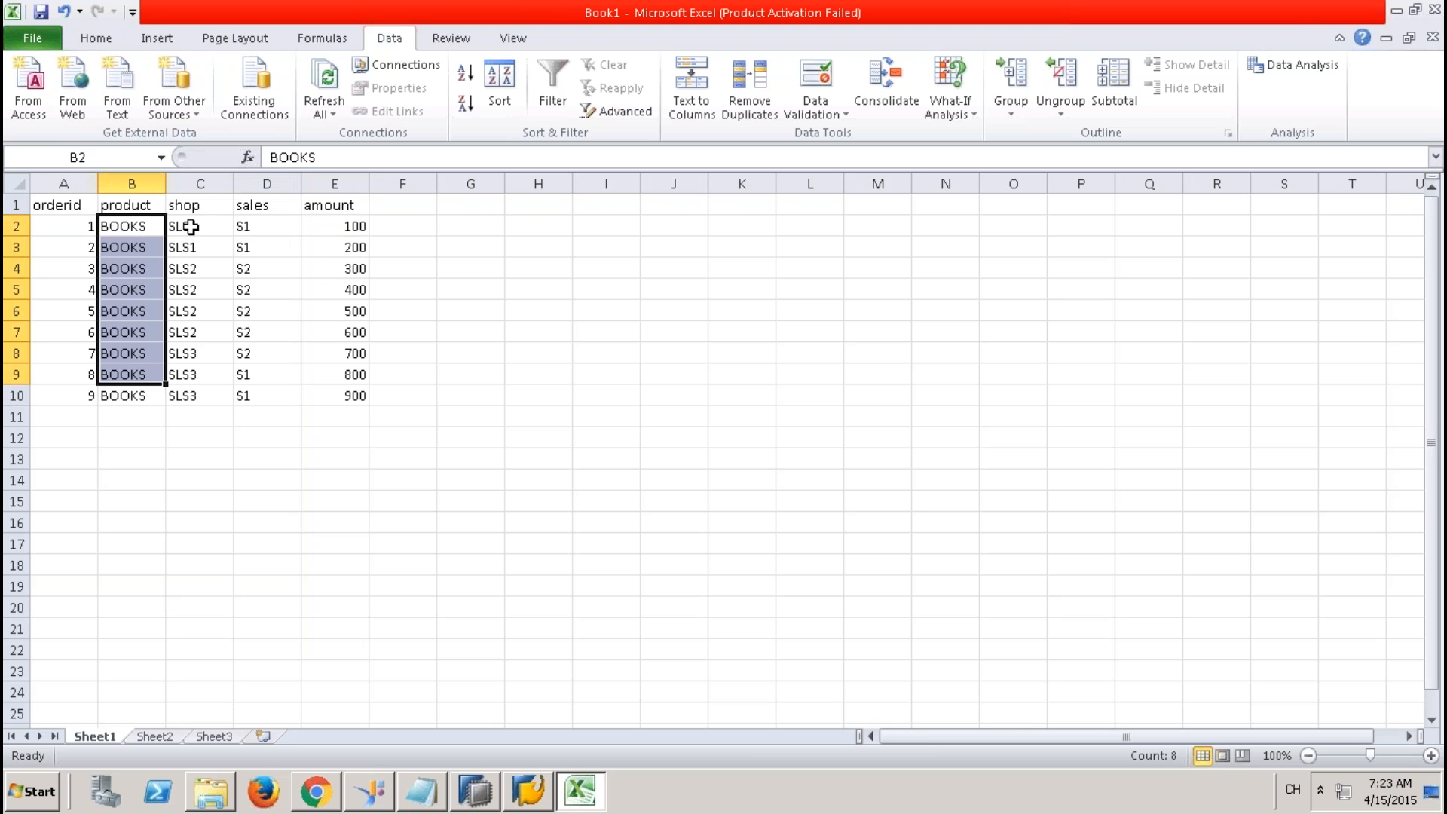
pyautogui.moveTo(192, 226); pyautogui.dragTo(202, 393)
pyautogui.moveTo(269, 227); pyautogui.dragTo(275, 401)
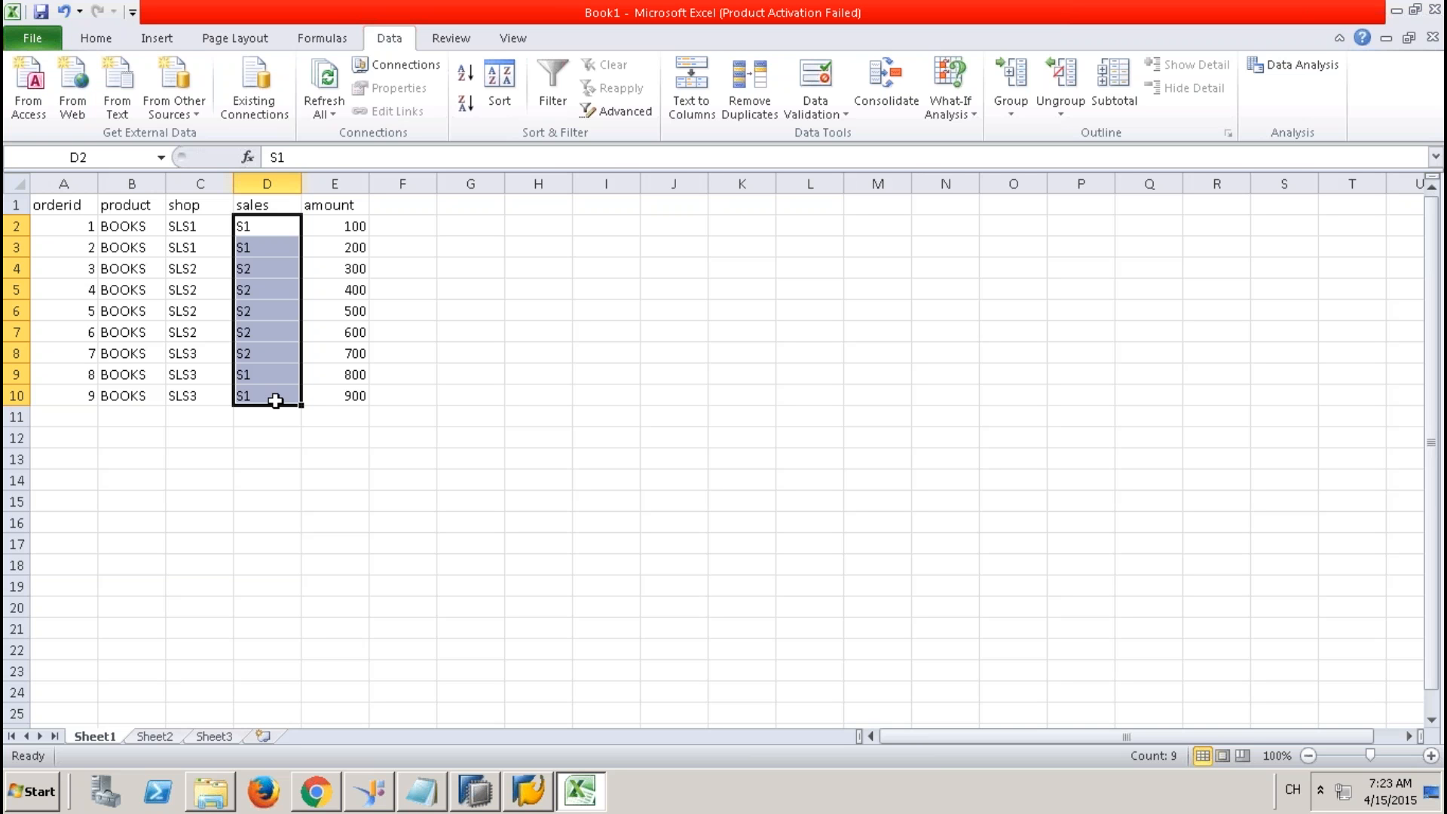
pyautogui.click(463, 427)
# Step: Enter the question "No of shops in which product = BOOKS was sold" in H12
pyautogui.click(553, 440)
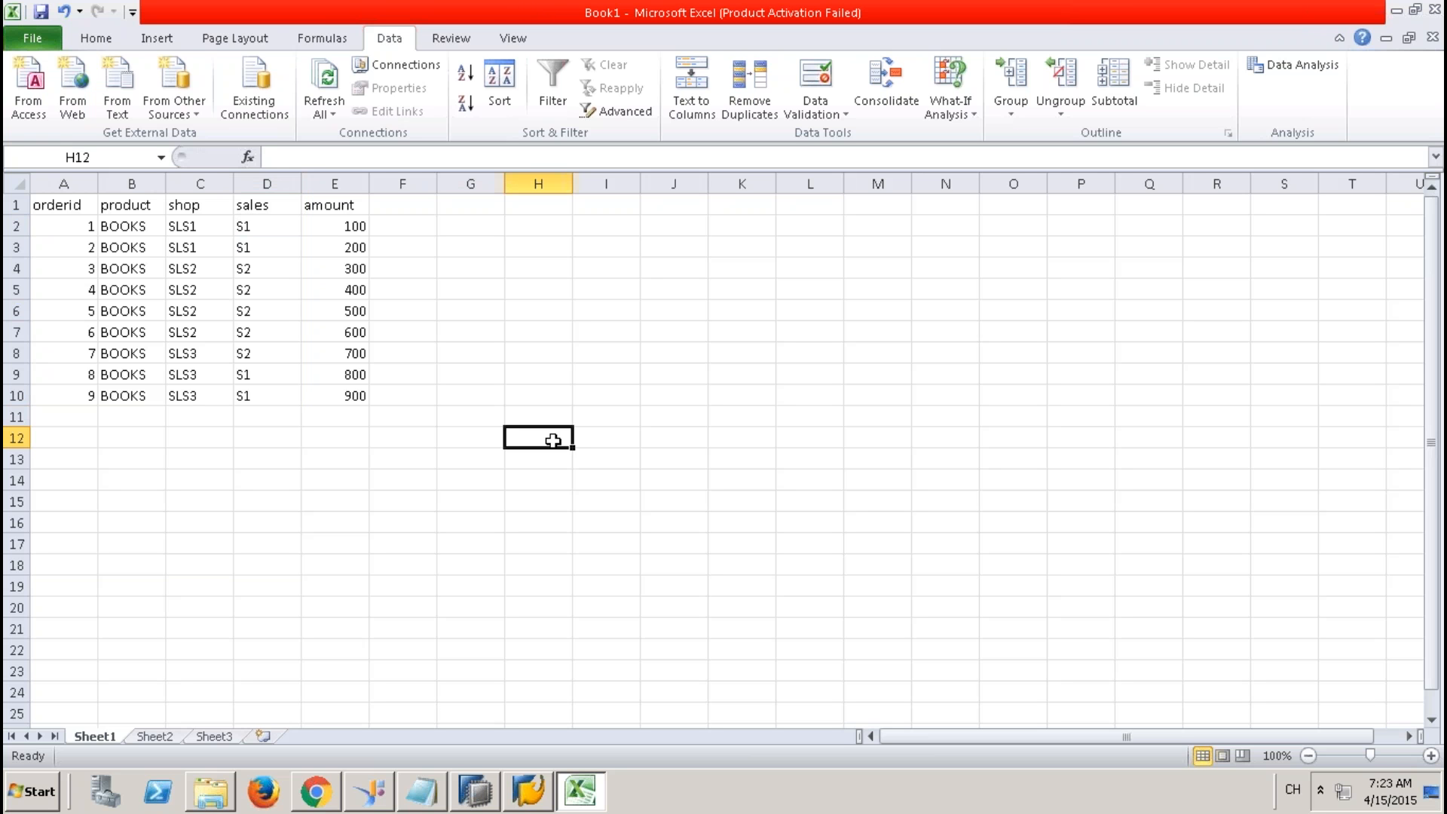
pyautogui.write('book')
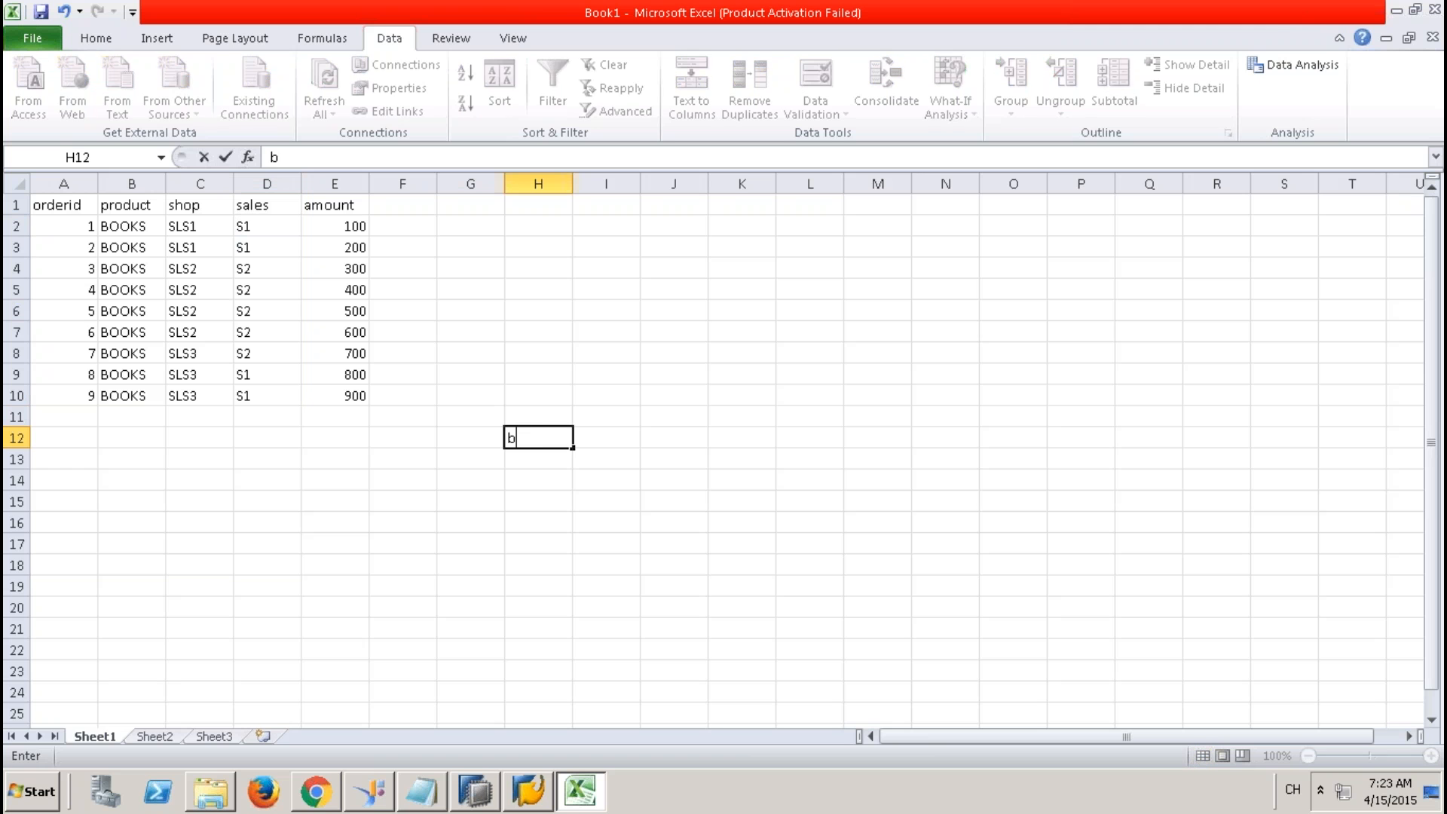
pyautogui.press('BackSpace')
pyautogui.press('BackSpace')
pyautogui.press('BackSpace')
pyautogui.press('BackSpace')
pyautogui.write('No of shops ')
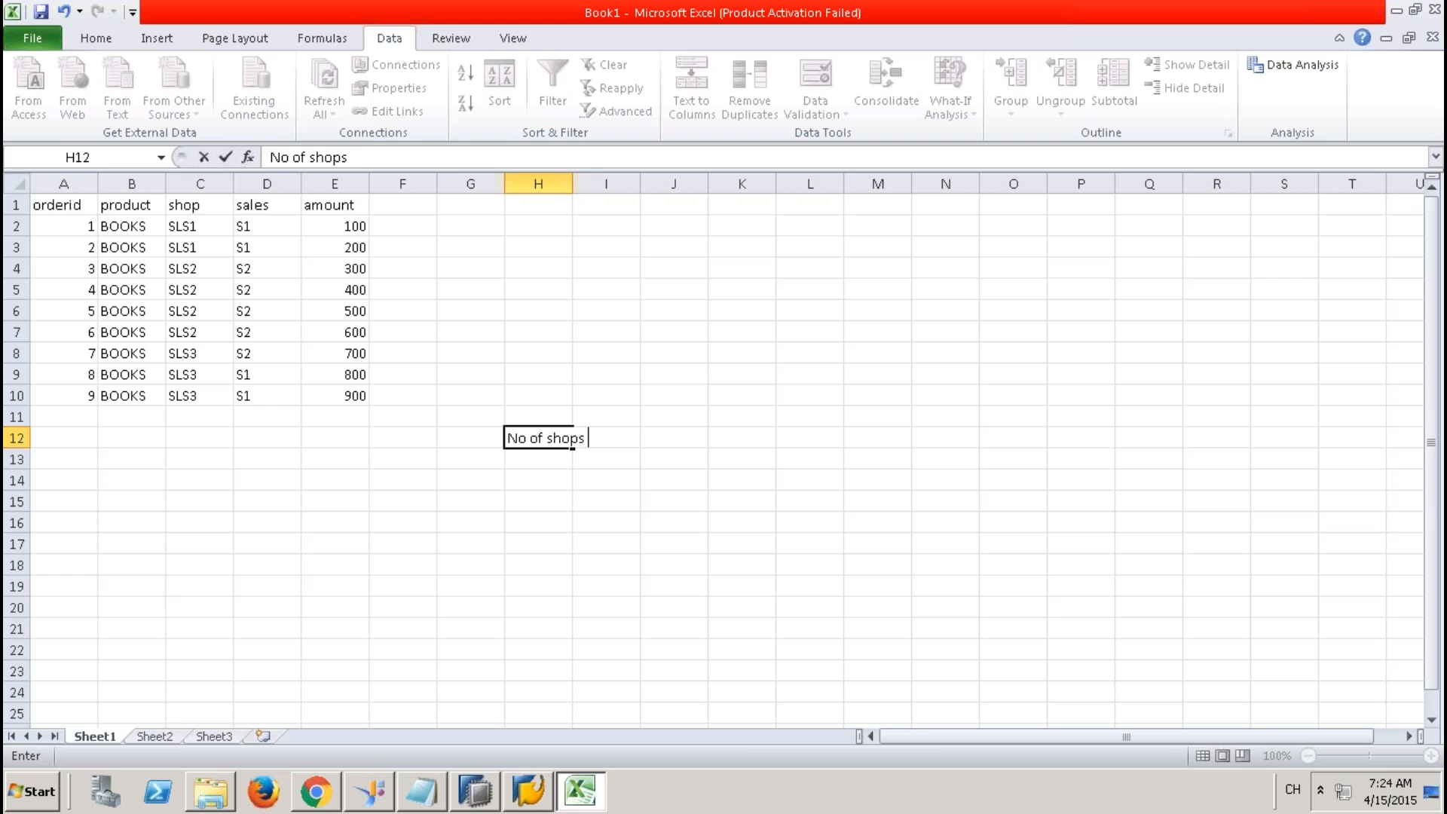
pyautogui.write('in which product ')
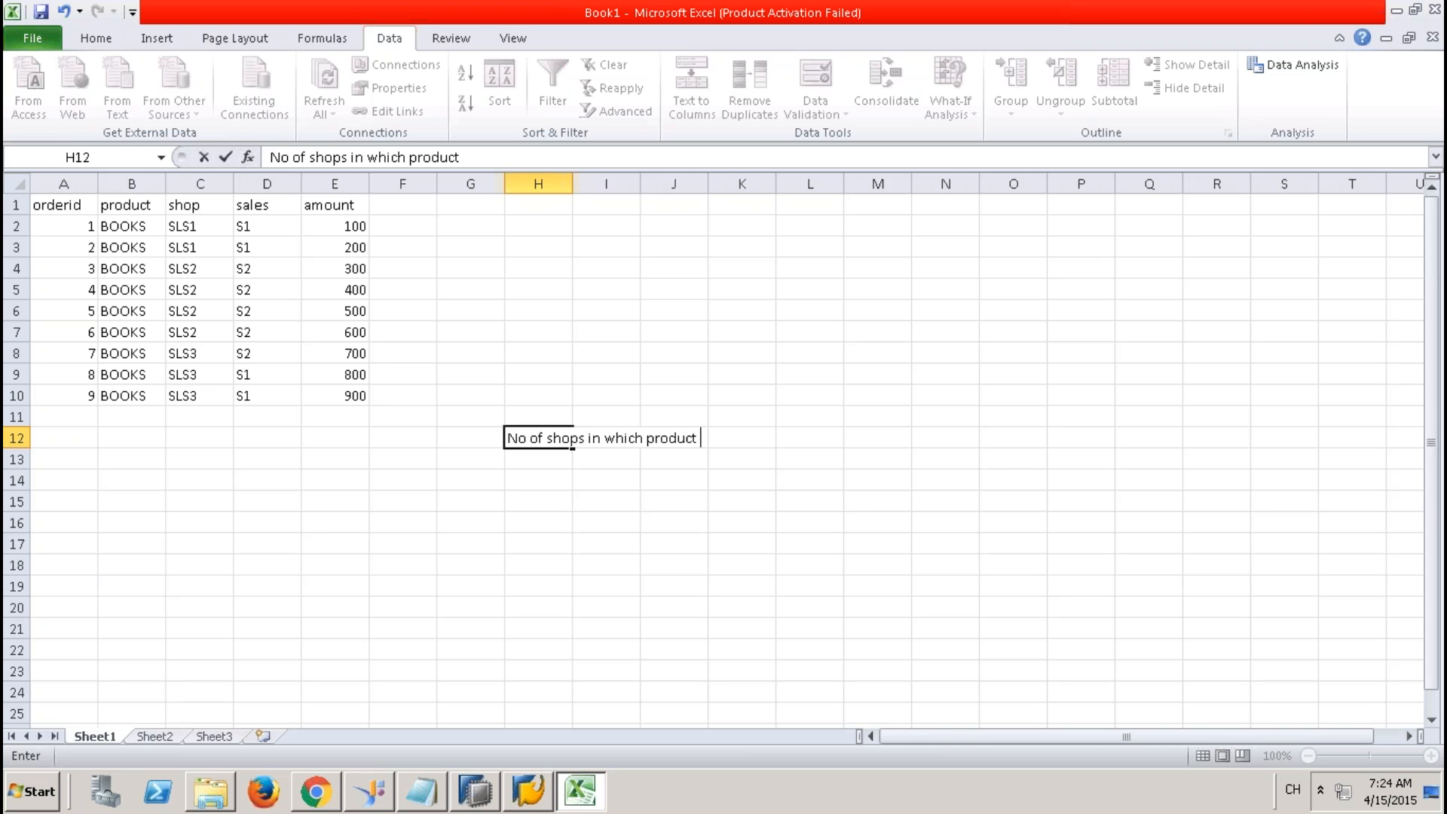
pyautogui.write('= BOOKS wa')
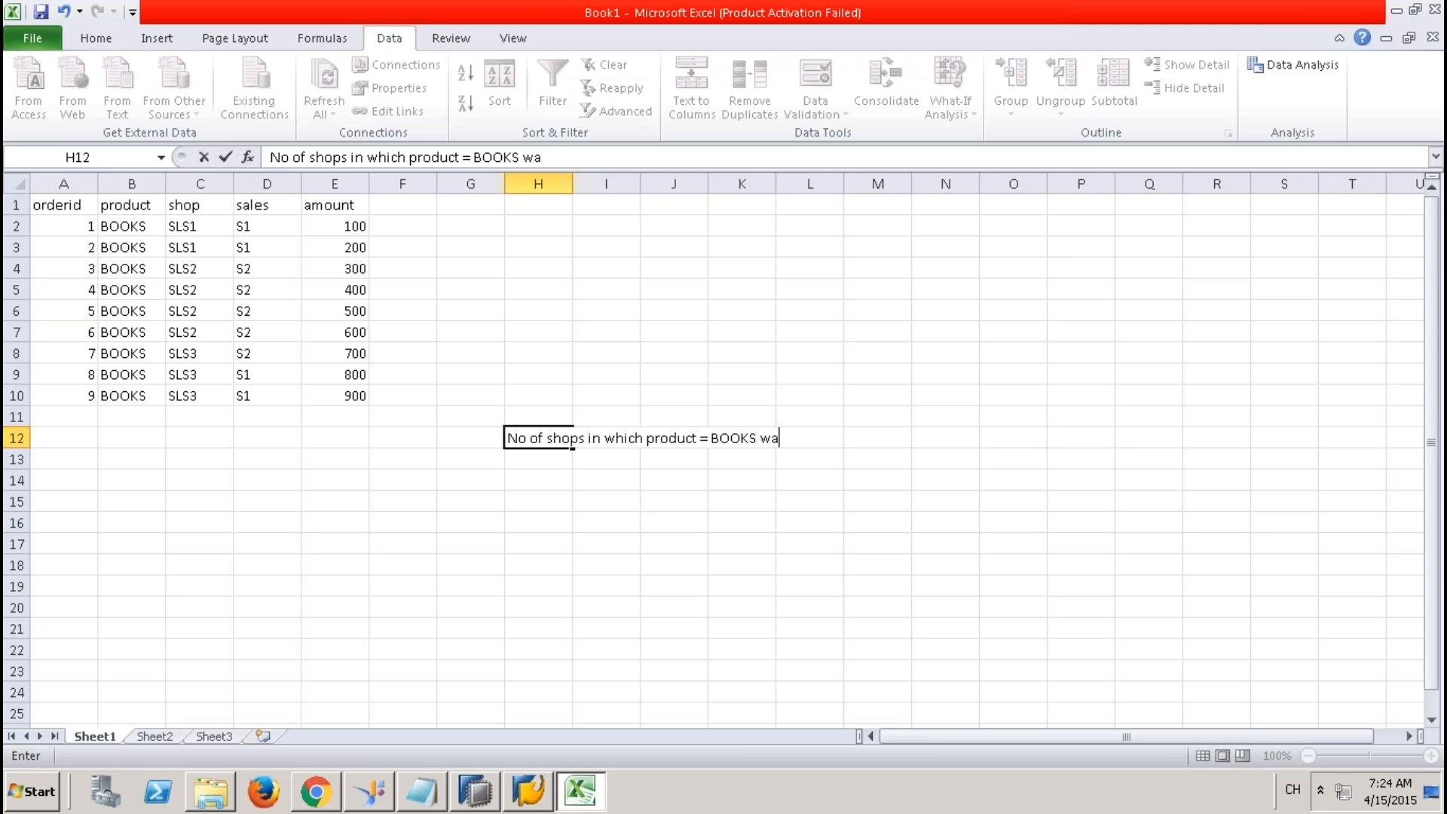
pyautogui.write('s sold')
pyautogui.press('Return')
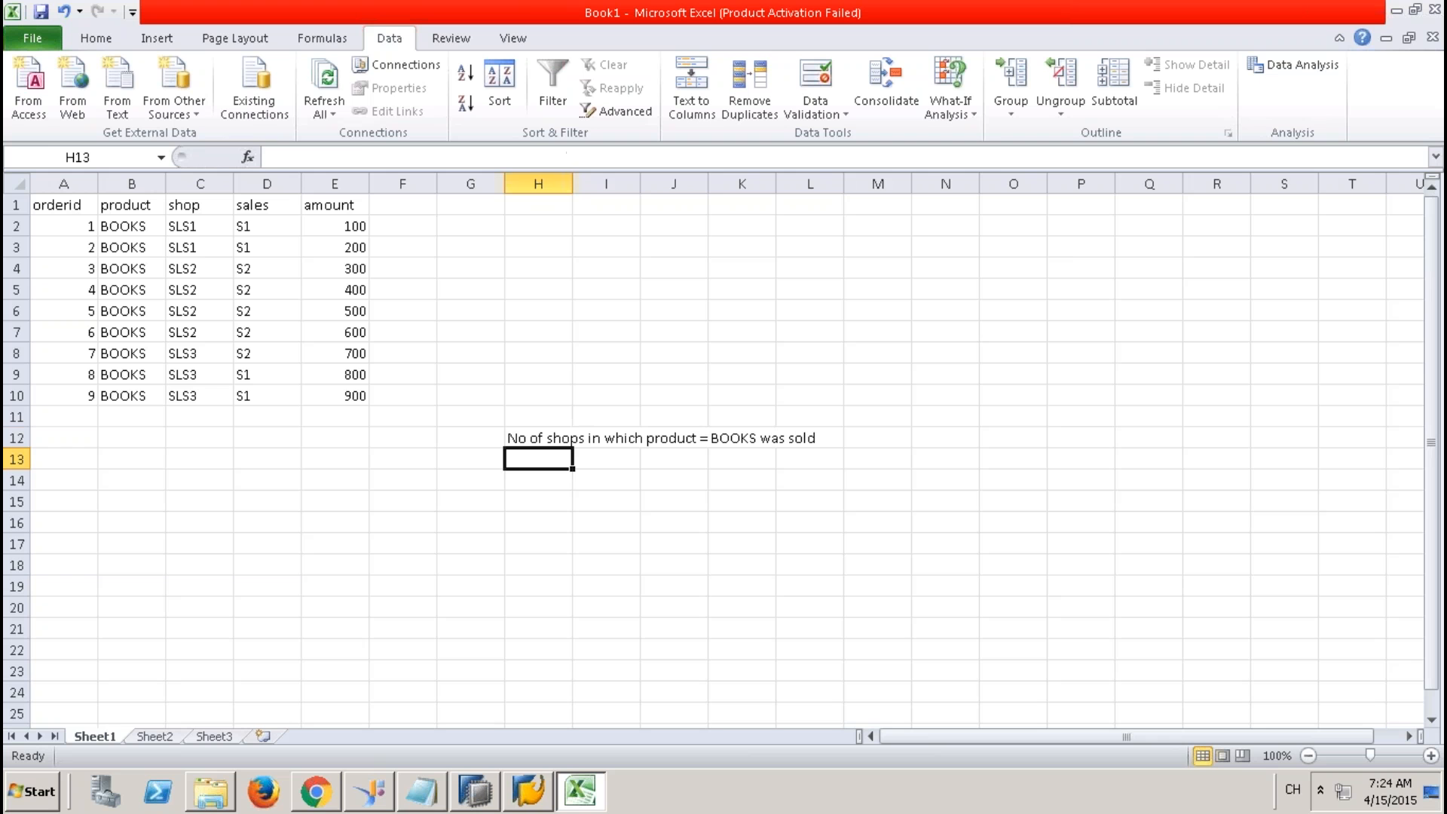
# Step: Enter the placeholder ????? in N12 and the answer 3 in O12 beside the first question
pyautogui.click(572, 440)
pyautogui.press('Right')
pyautogui.press('Right')
pyautogui.press('Right')
pyautogui.press('Right')
pyautogui.press('Right')
pyautogui.press('Right')
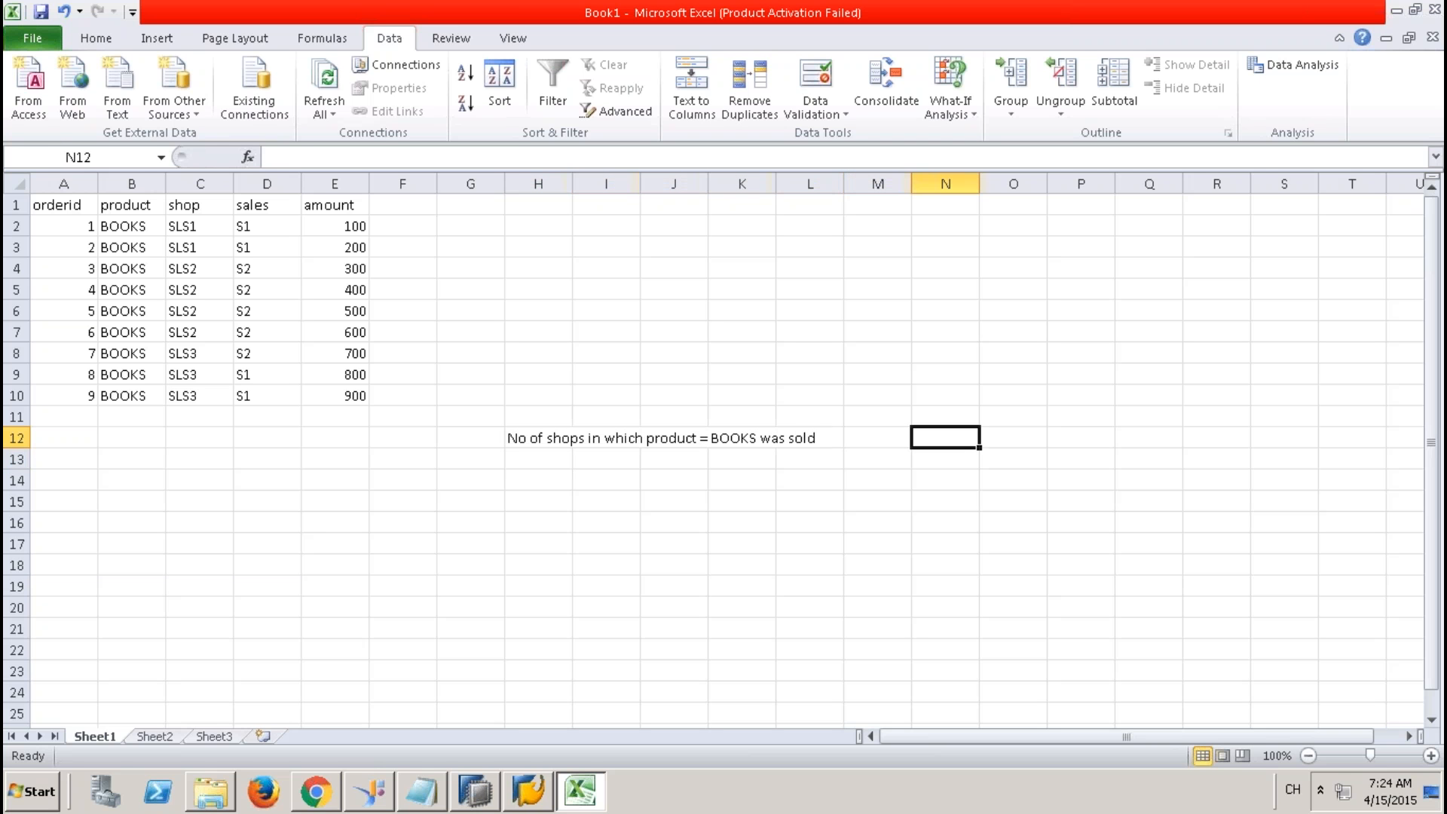
pyautogui.write('?????')
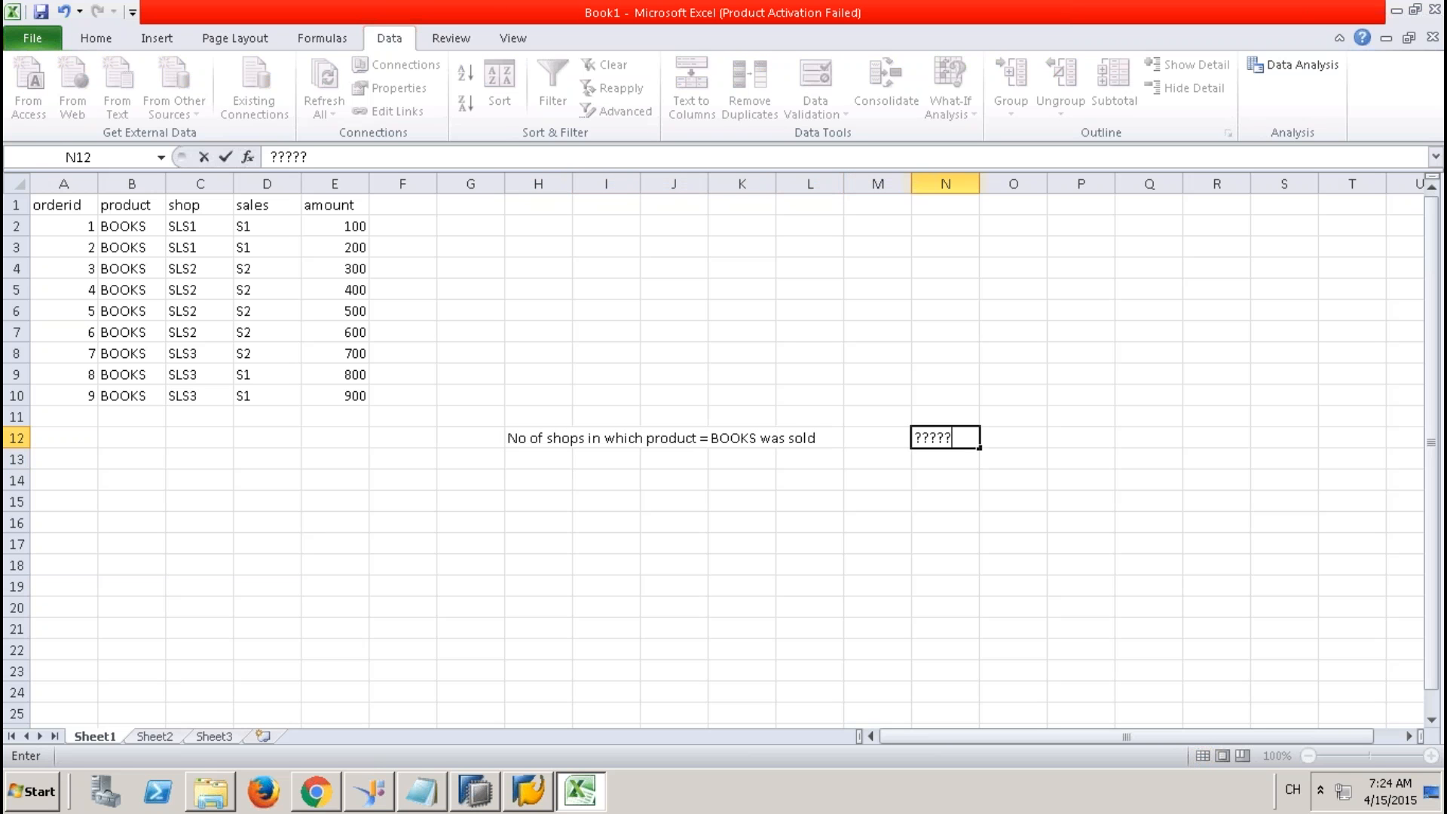
pyautogui.press('Right')
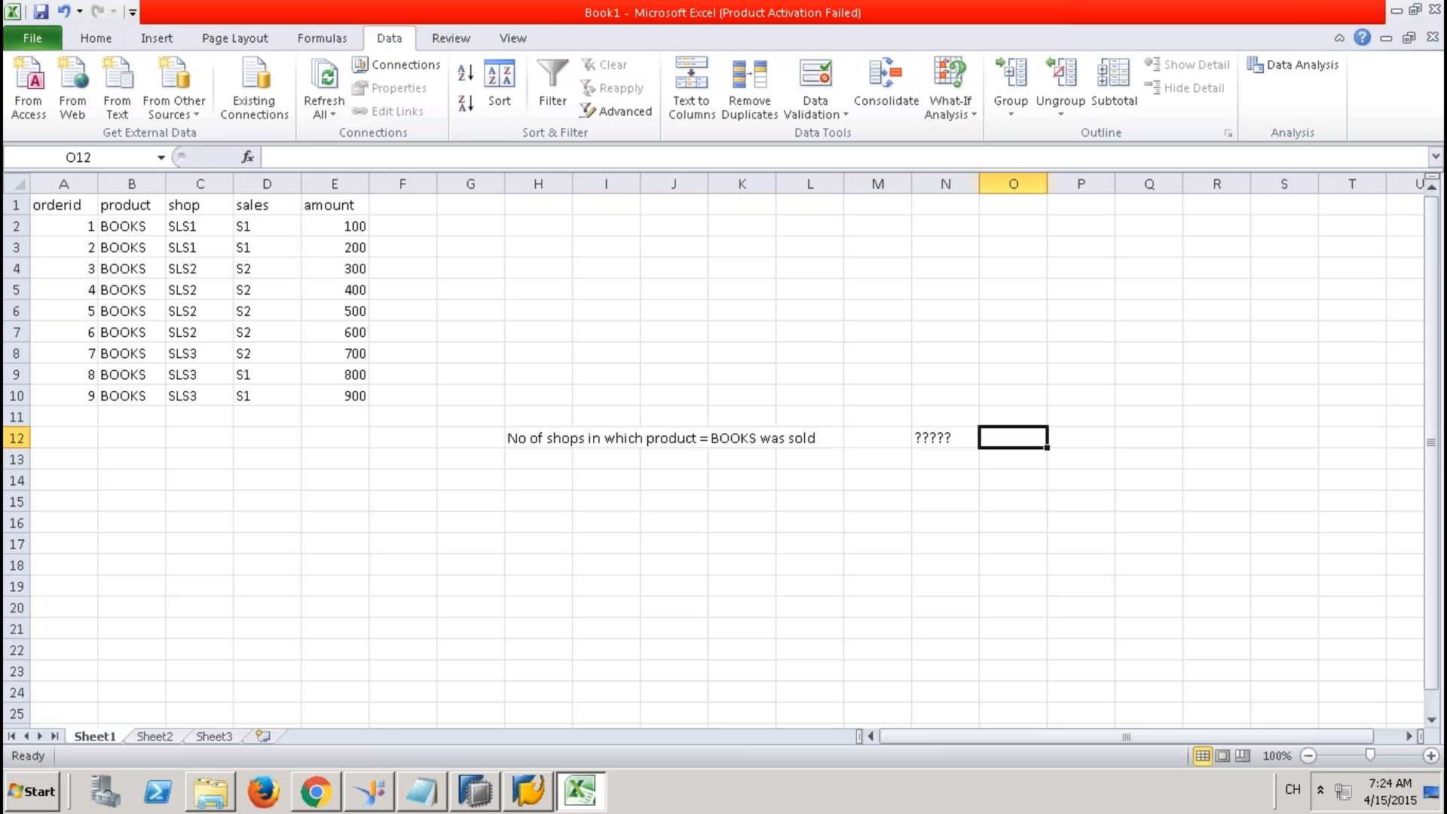
pyautogui.write('3')
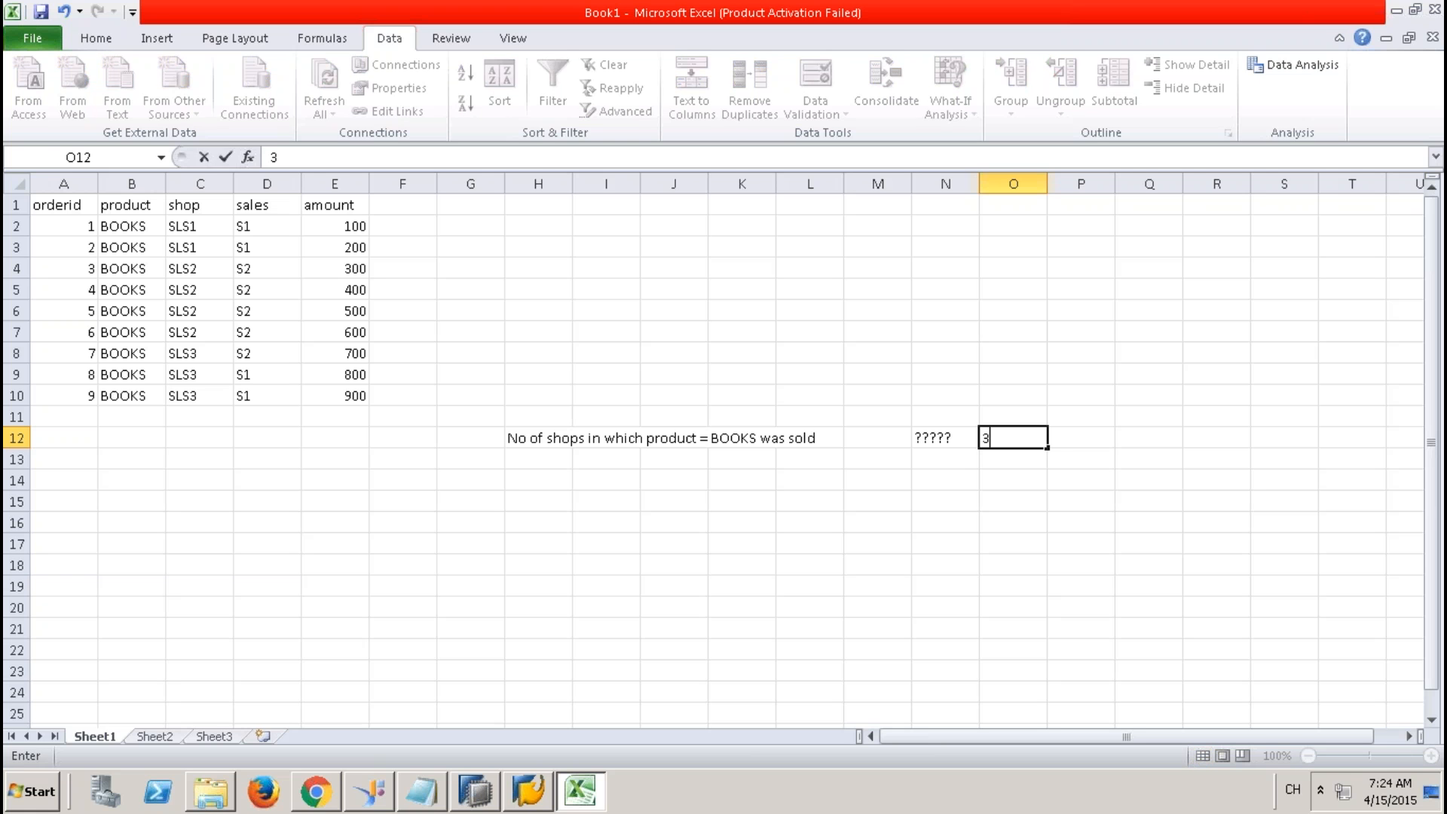
pyautogui.press('Down')
# Step: Enter the question "No of shops in which product = BOOKS was sold by sales exec = S1,S2,S3" in G14
pyautogui.press('Down')
pyautogui.press('Left')
pyautogui.press('Left')
pyautogui.press('Left')
pyautogui.press('Left')
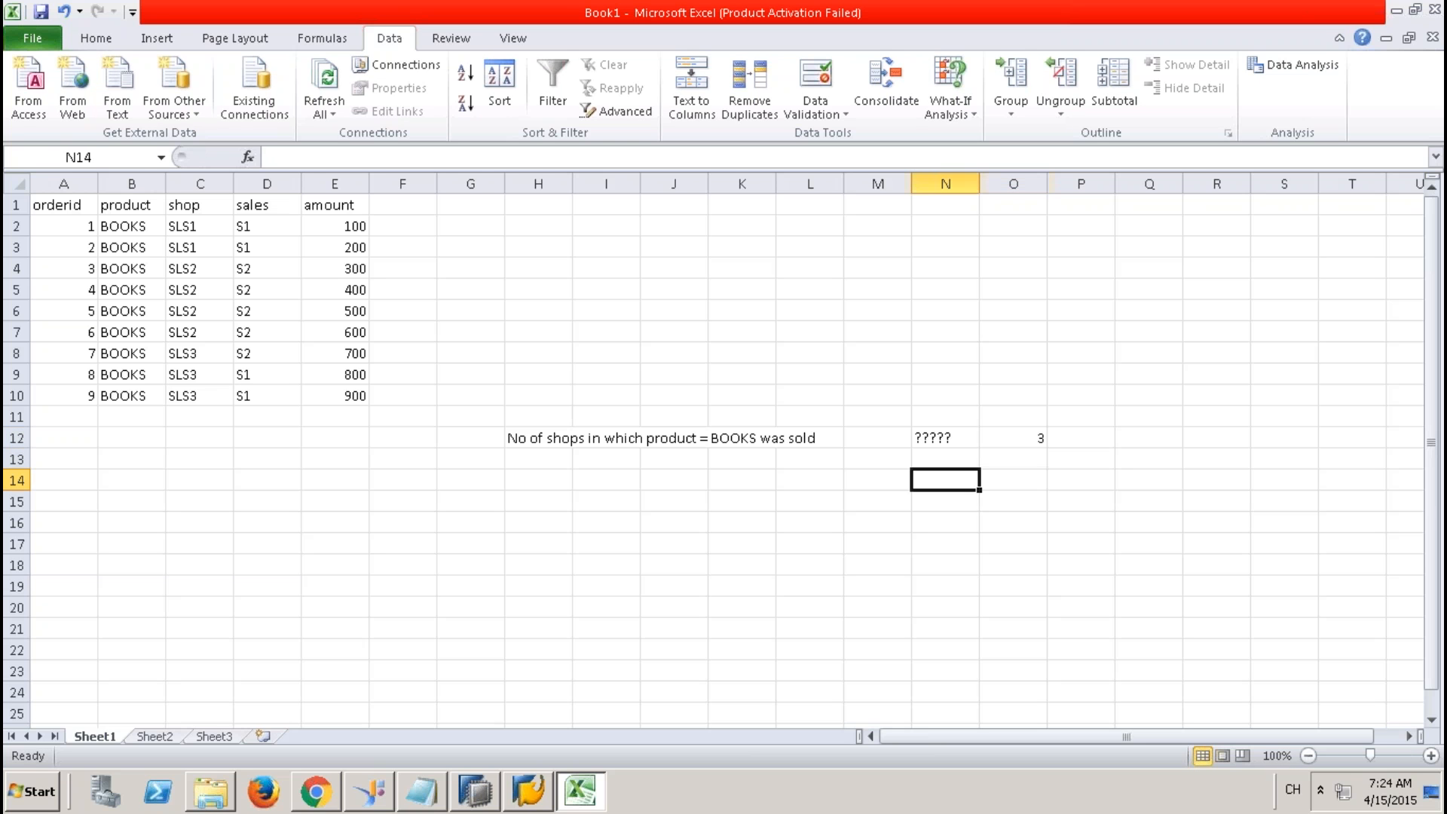
pyautogui.press('Left')
pyautogui.press('Left')
pyautogui.press('Left')
pyautogui.press('Left')
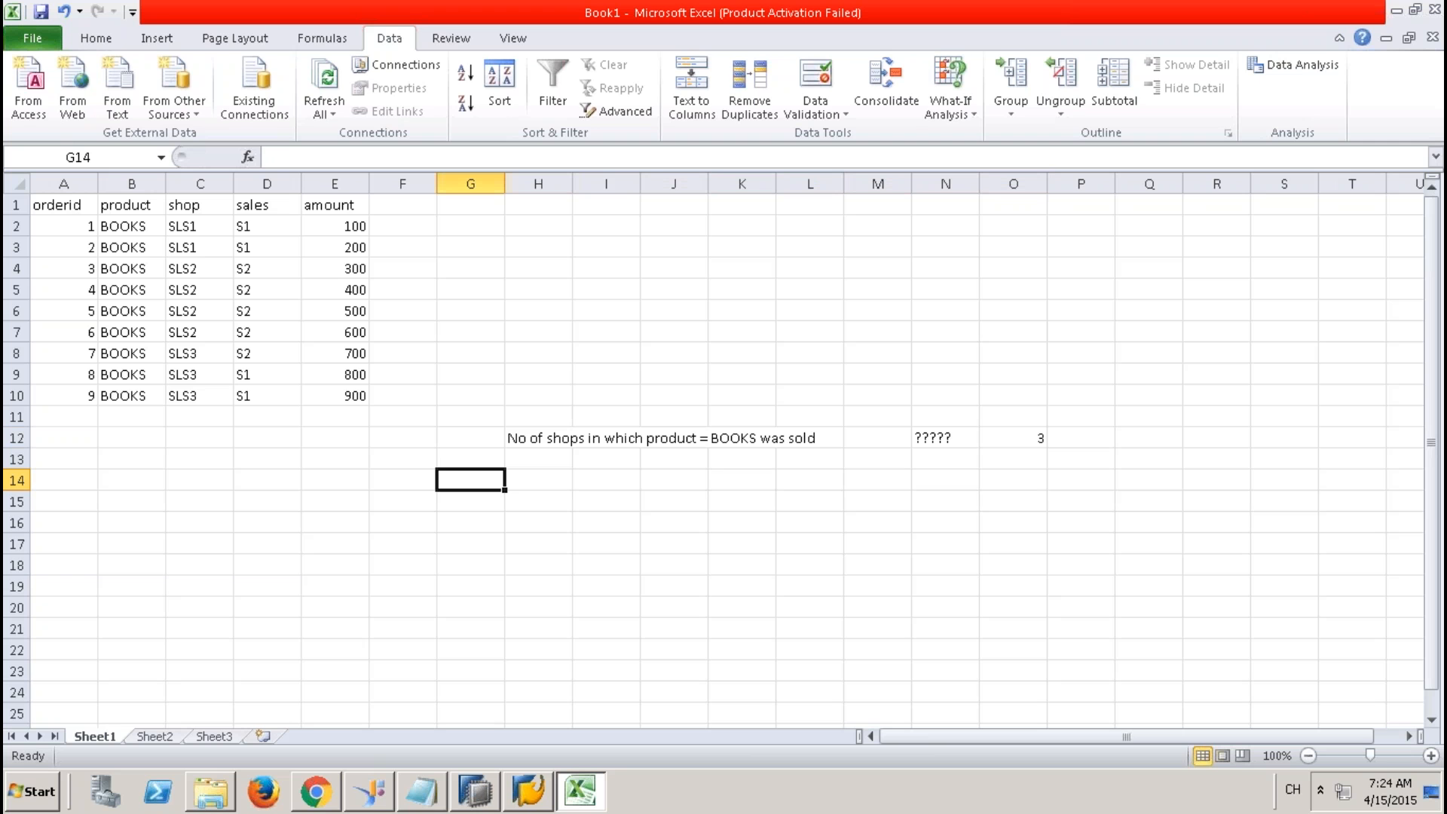
pyautogui.write('No of')
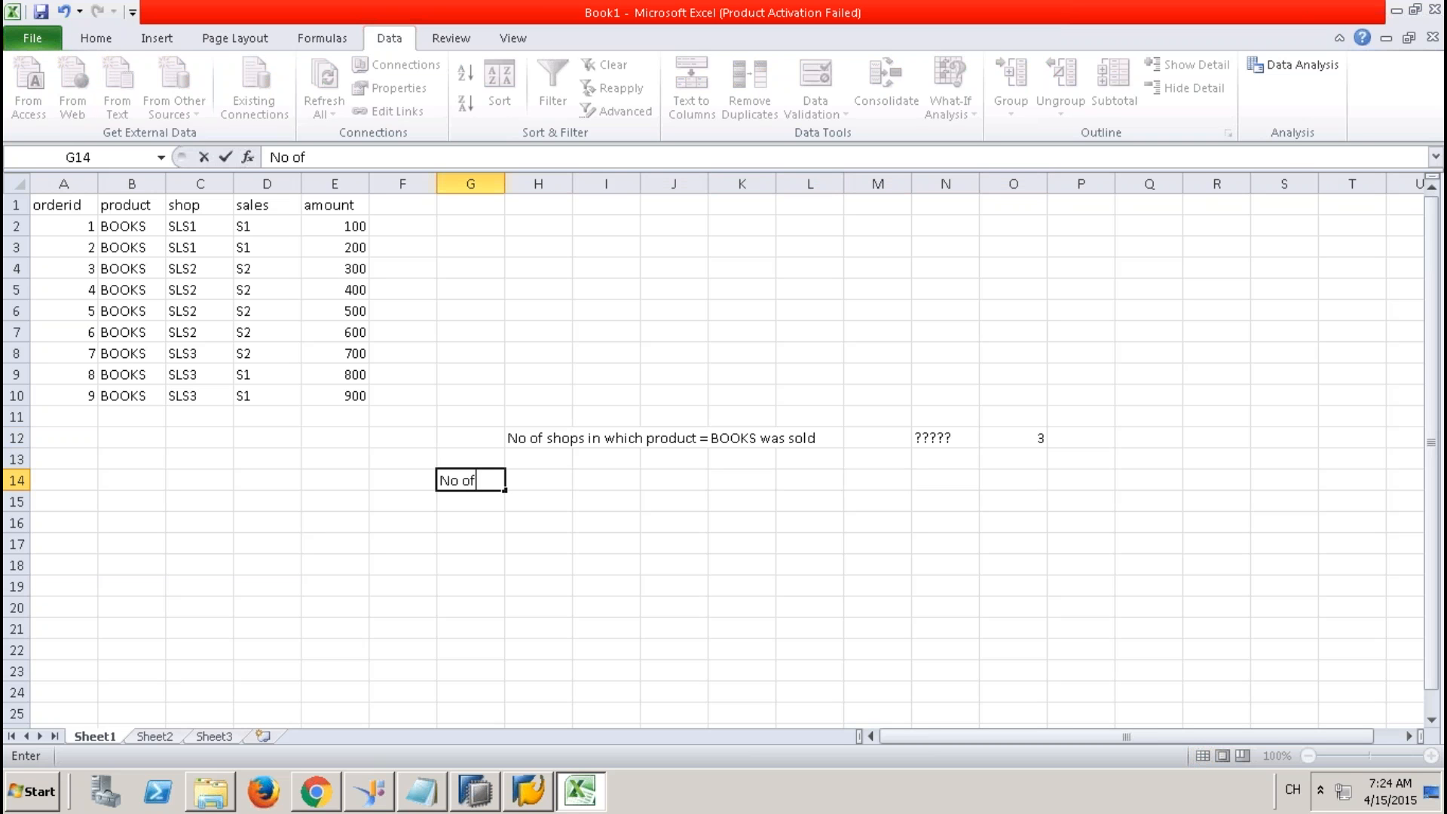
pyautogui.write(' shops in whic')
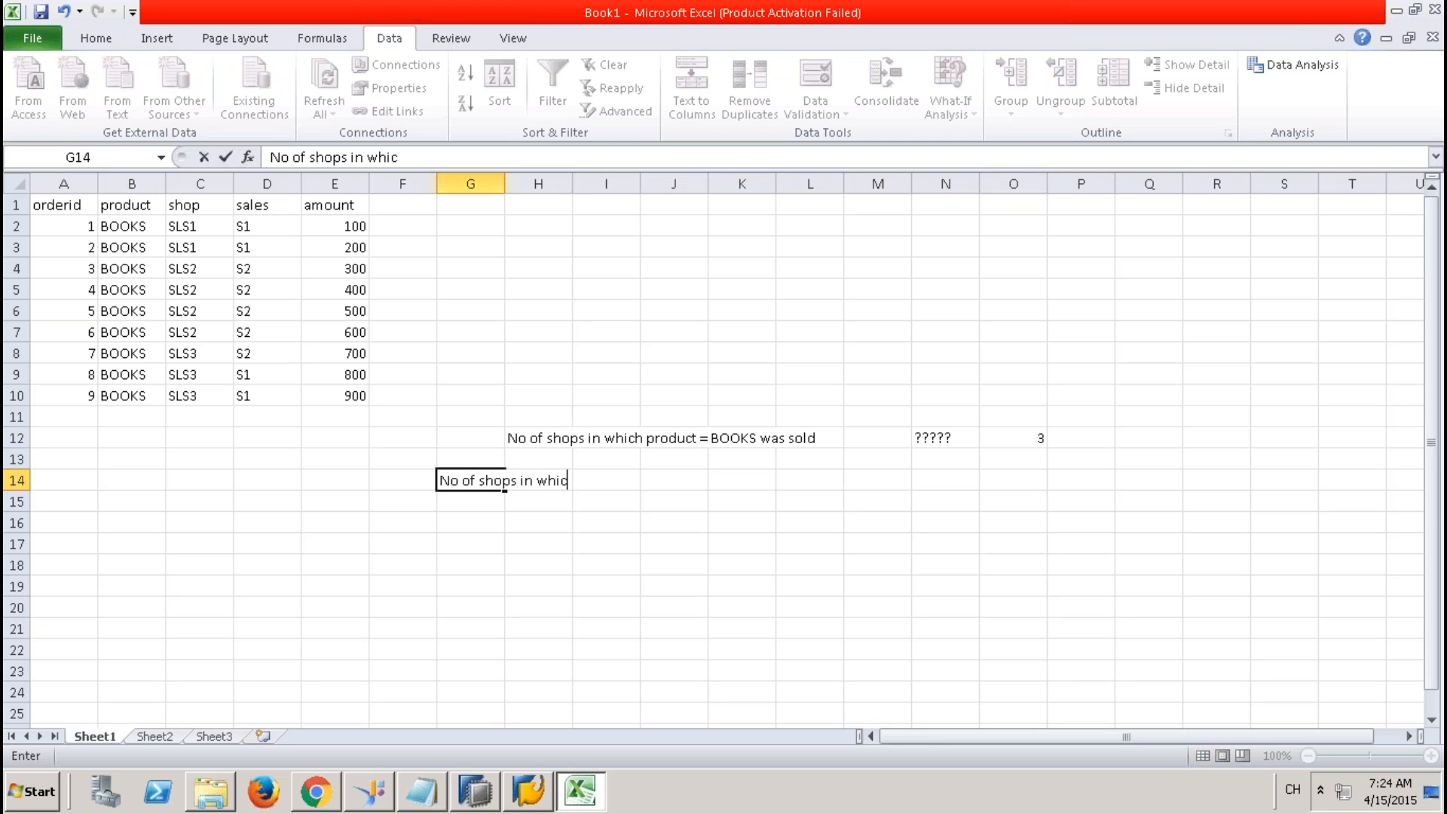
pyautogui.write('h product = BOOO')
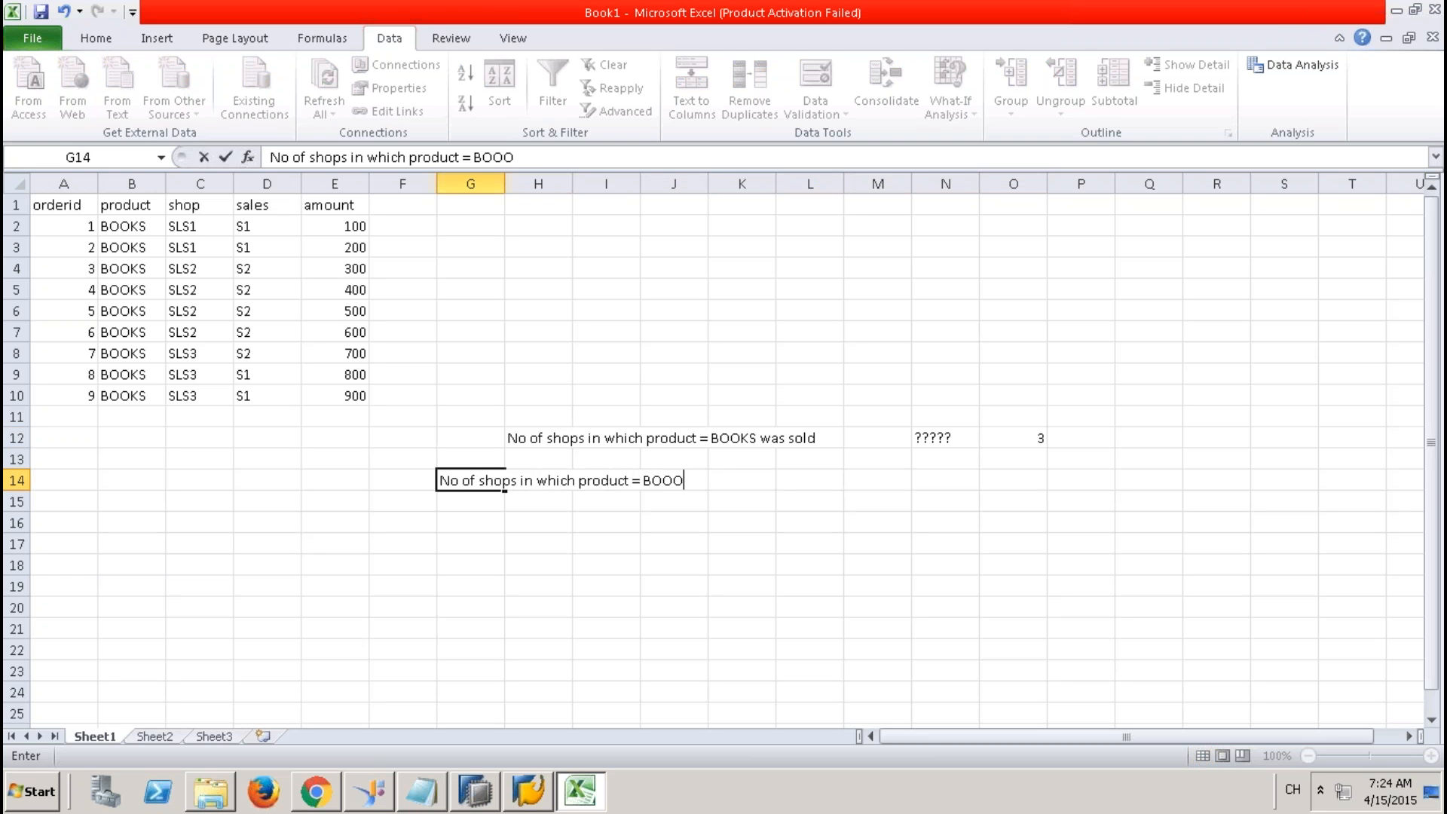
pyautogui.write('KS')
pyautogui.press('BackSpace')
pyautogui.press('BackSpace')
pyautogui.press('BackSpace')
pyautogui.write('KS was sold')
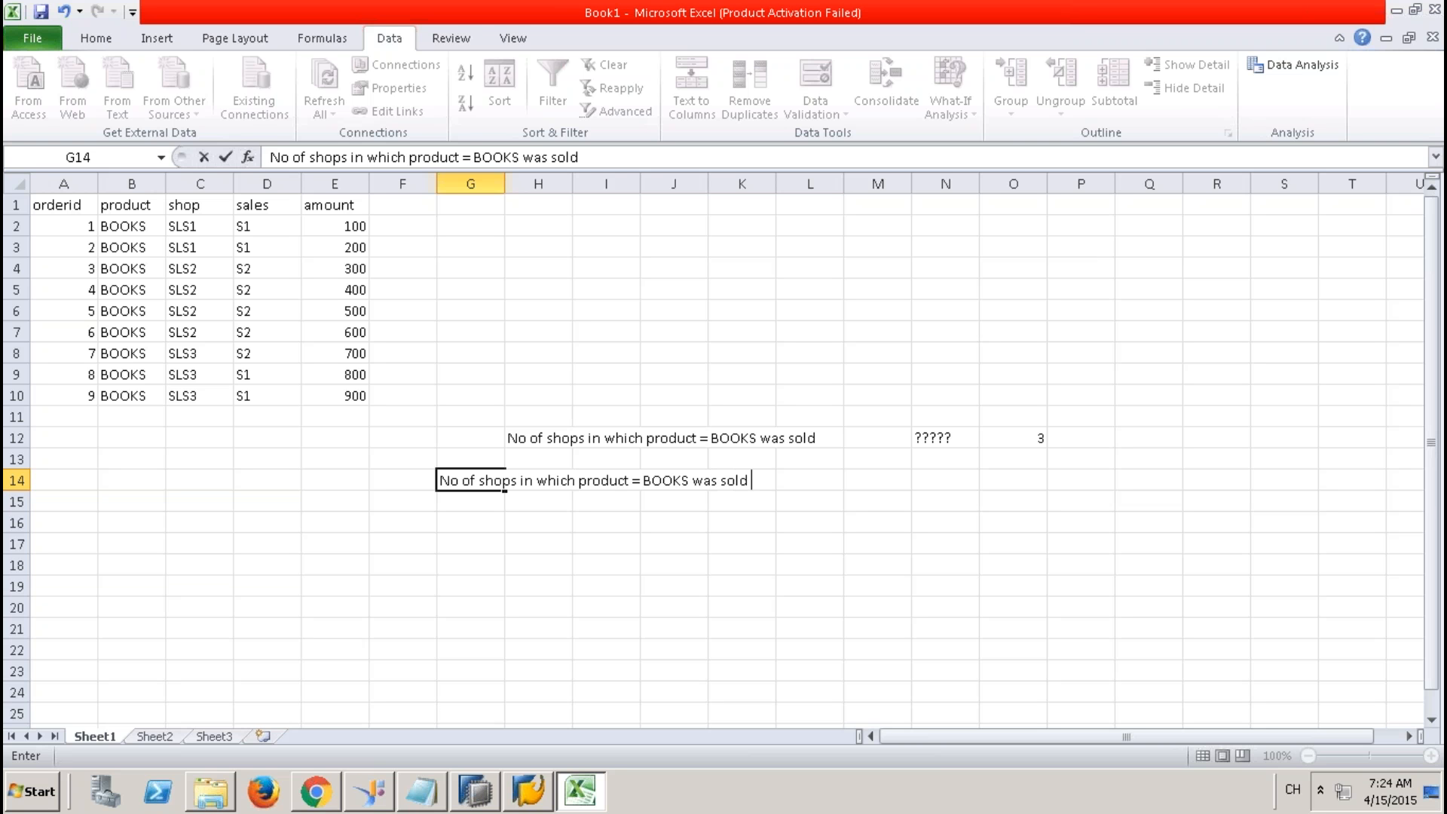
pyautogui.write(' by sales exec')
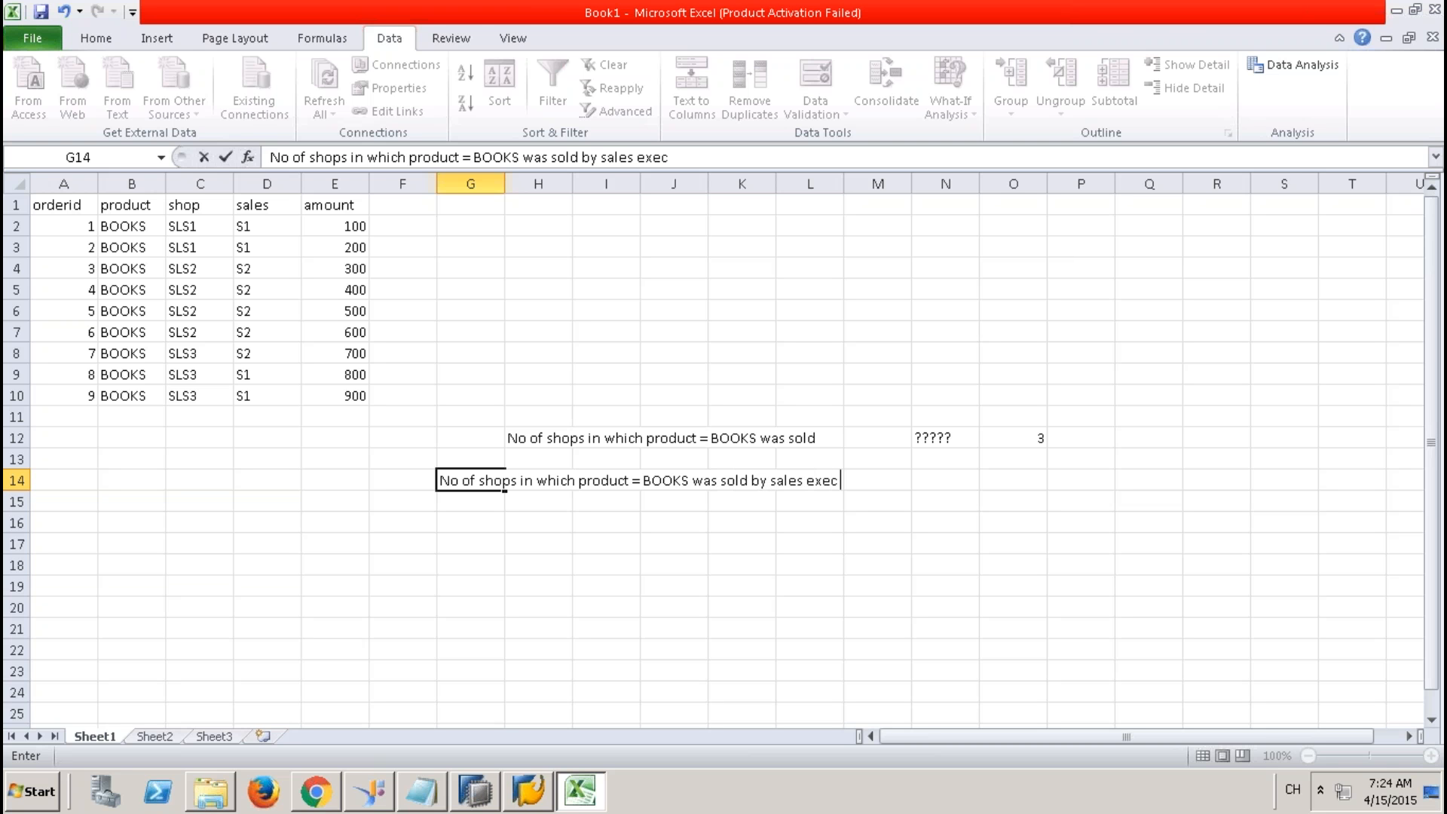
pyautogui.write('= S1,S2.,')
pyautogui.press('BackSpace')
pyautogui.write('S3')
pyautogui.press('BackSpace')
pyautogui.write('3')
pyautogui.press('Right')
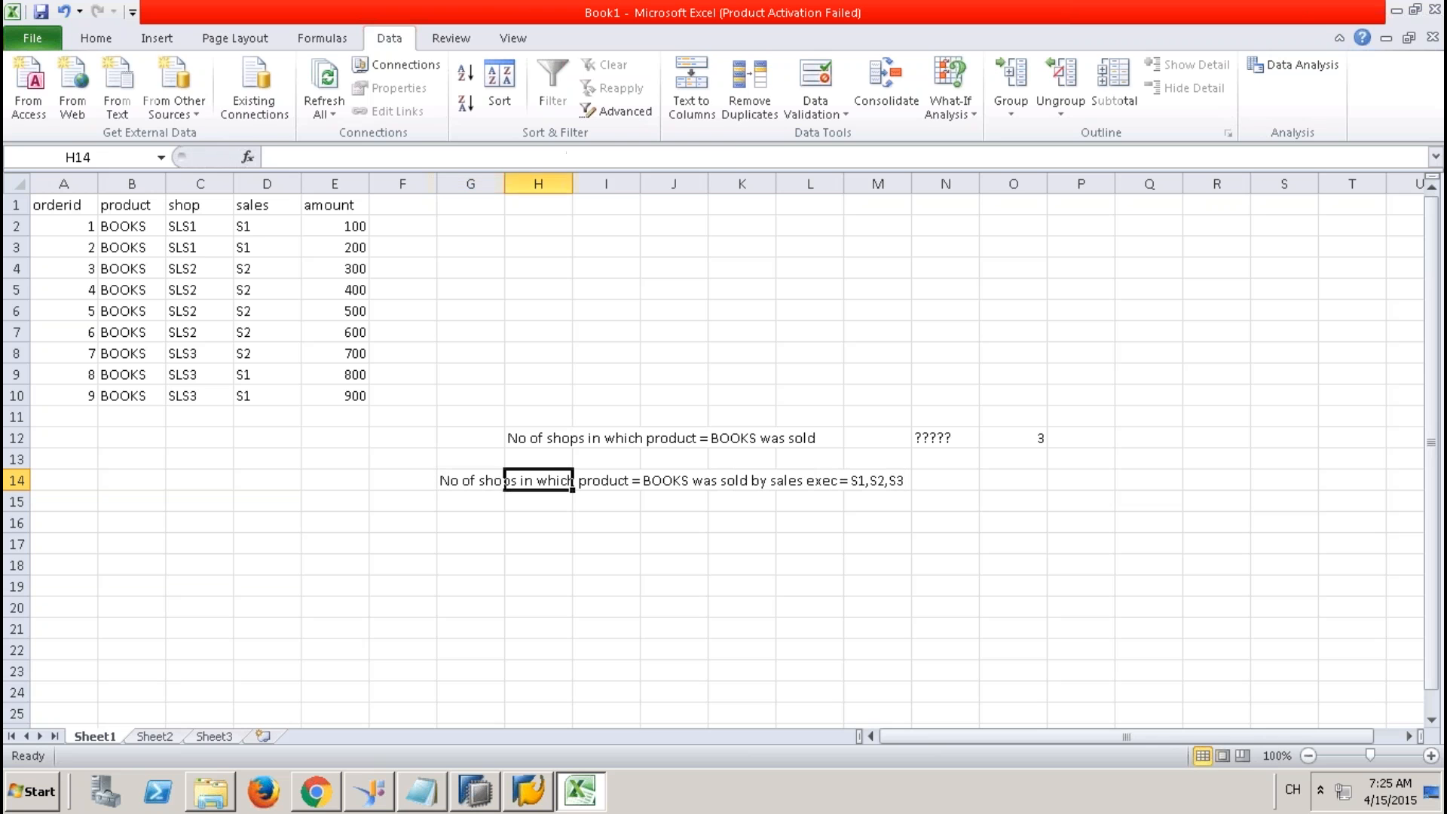
# Step: Enter the placeholder ????? in O14 beside the second question
pyautogui.press('Right')
pyautogui.press('Right')
pyautogui.press('Right')
pyautogui.press('Right')
pyautogui.press('Right')
pyautogui.press('Right')
pyautogui.press('Right')
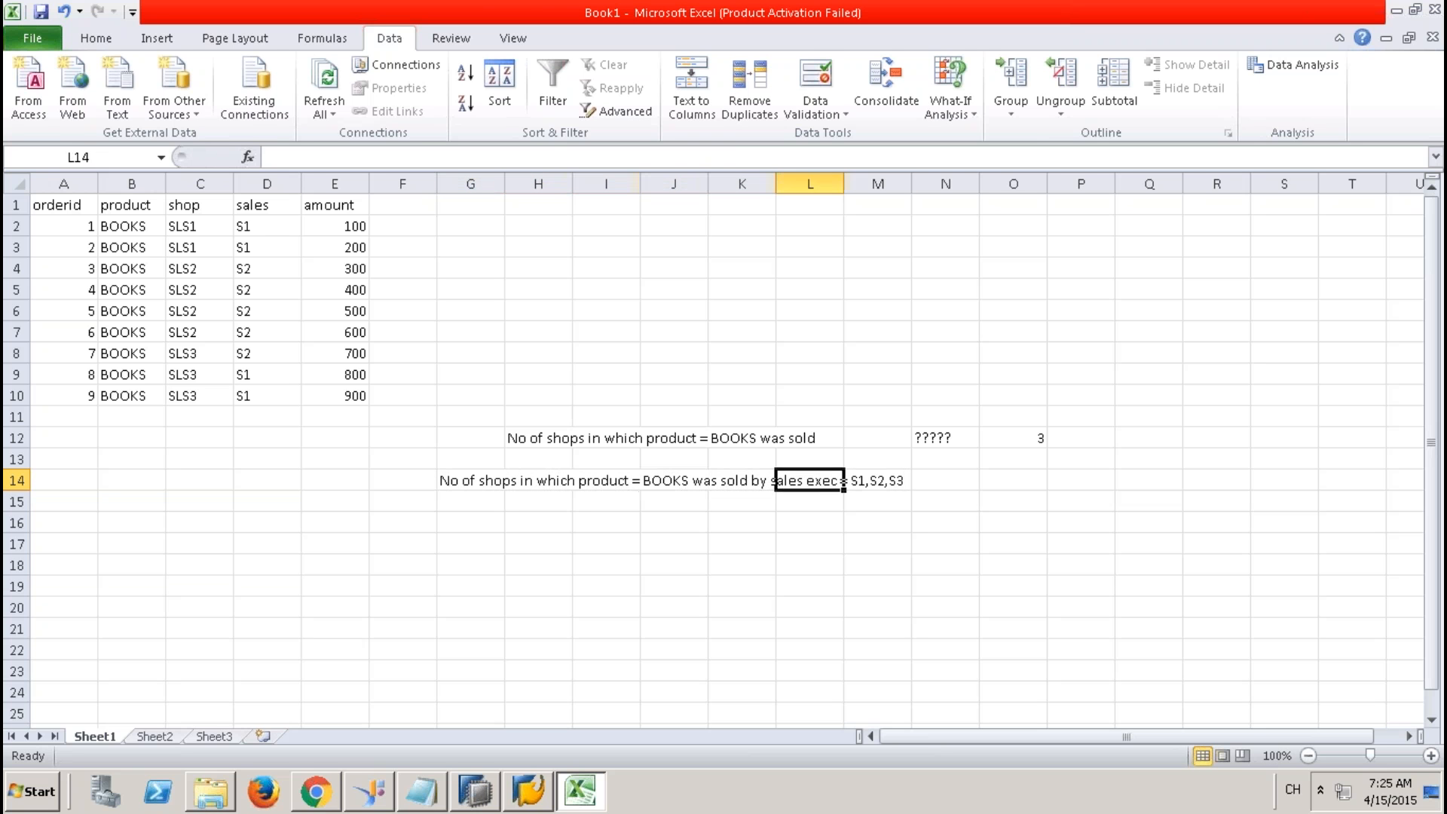
pyautogui.write('?????')
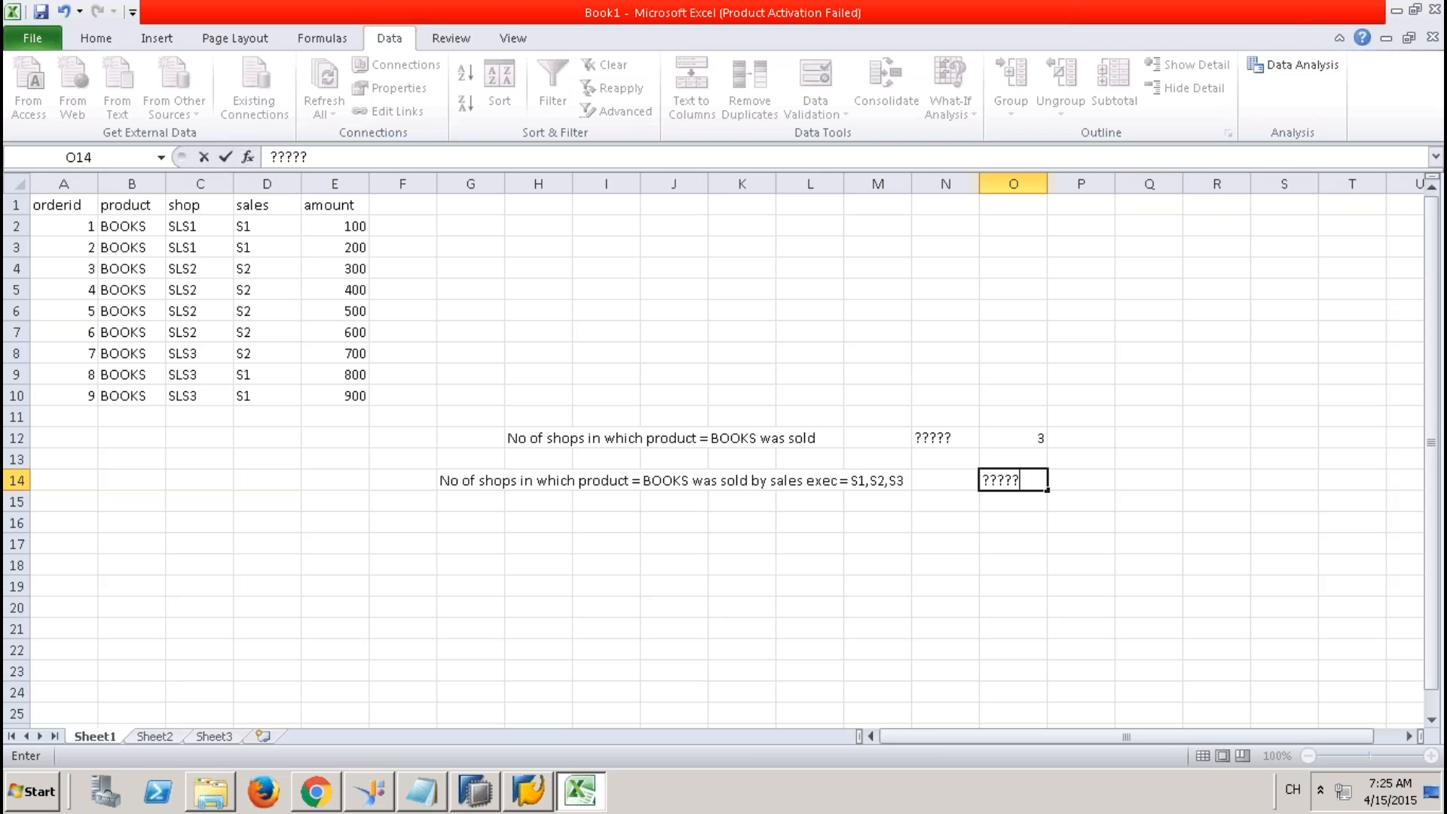
pyautogui.press('Right')
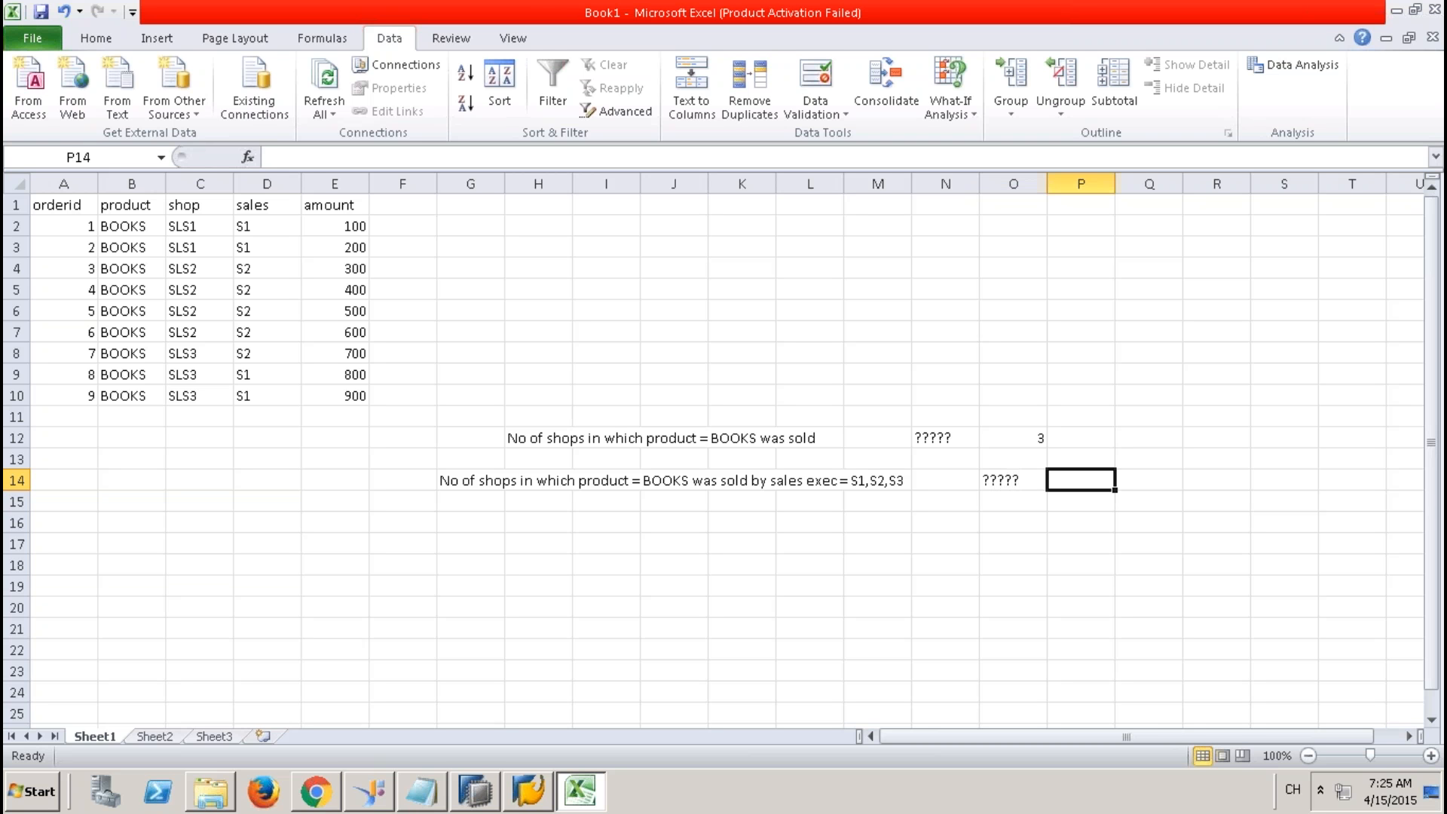
# Step: Check the source table's column names in SAP HANA Studio and change the Excel headings to SALES in C1 and SHOP in D1
pyautogui.click(878, 483)
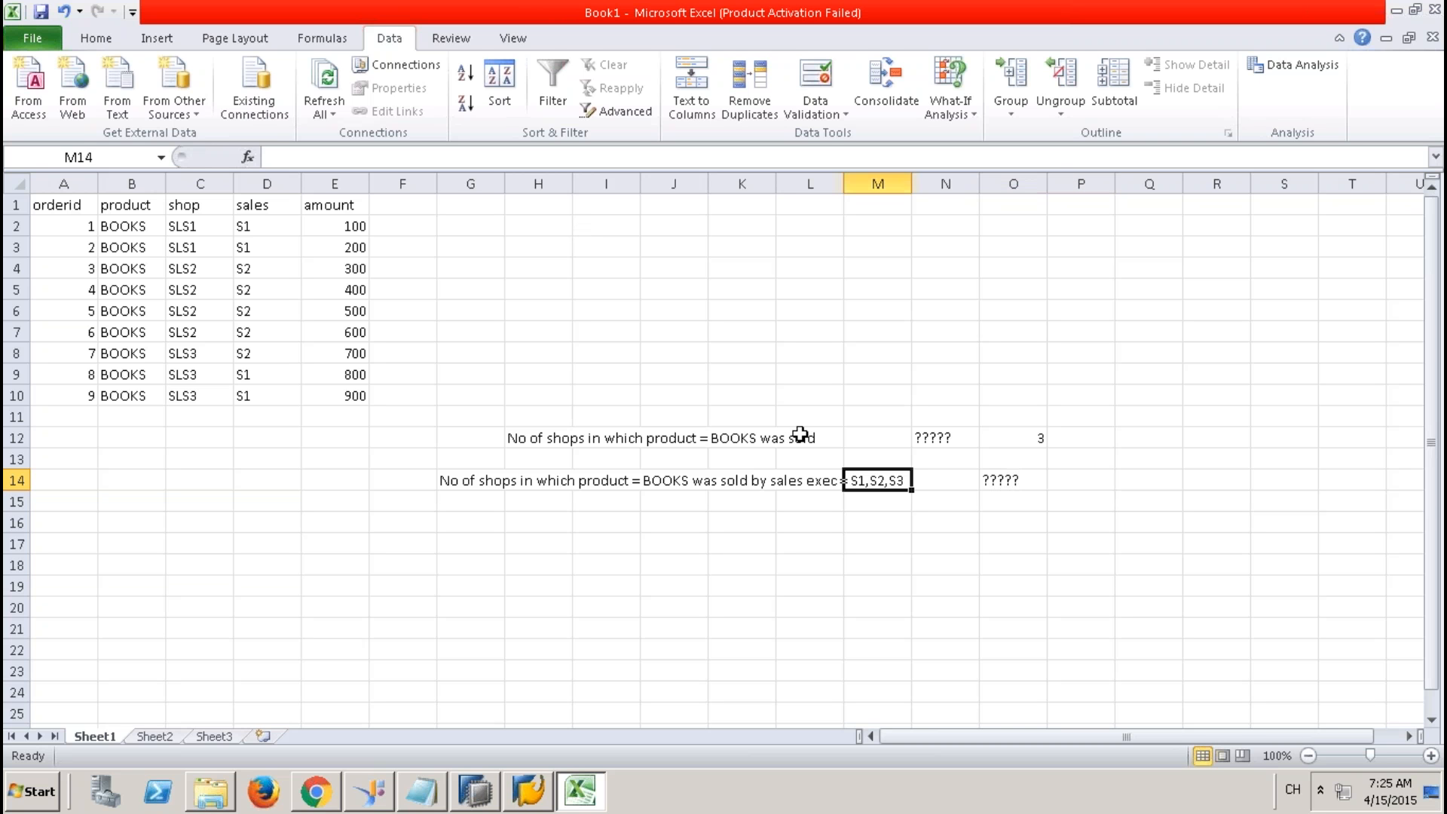
pyautogui.click(473, 803)
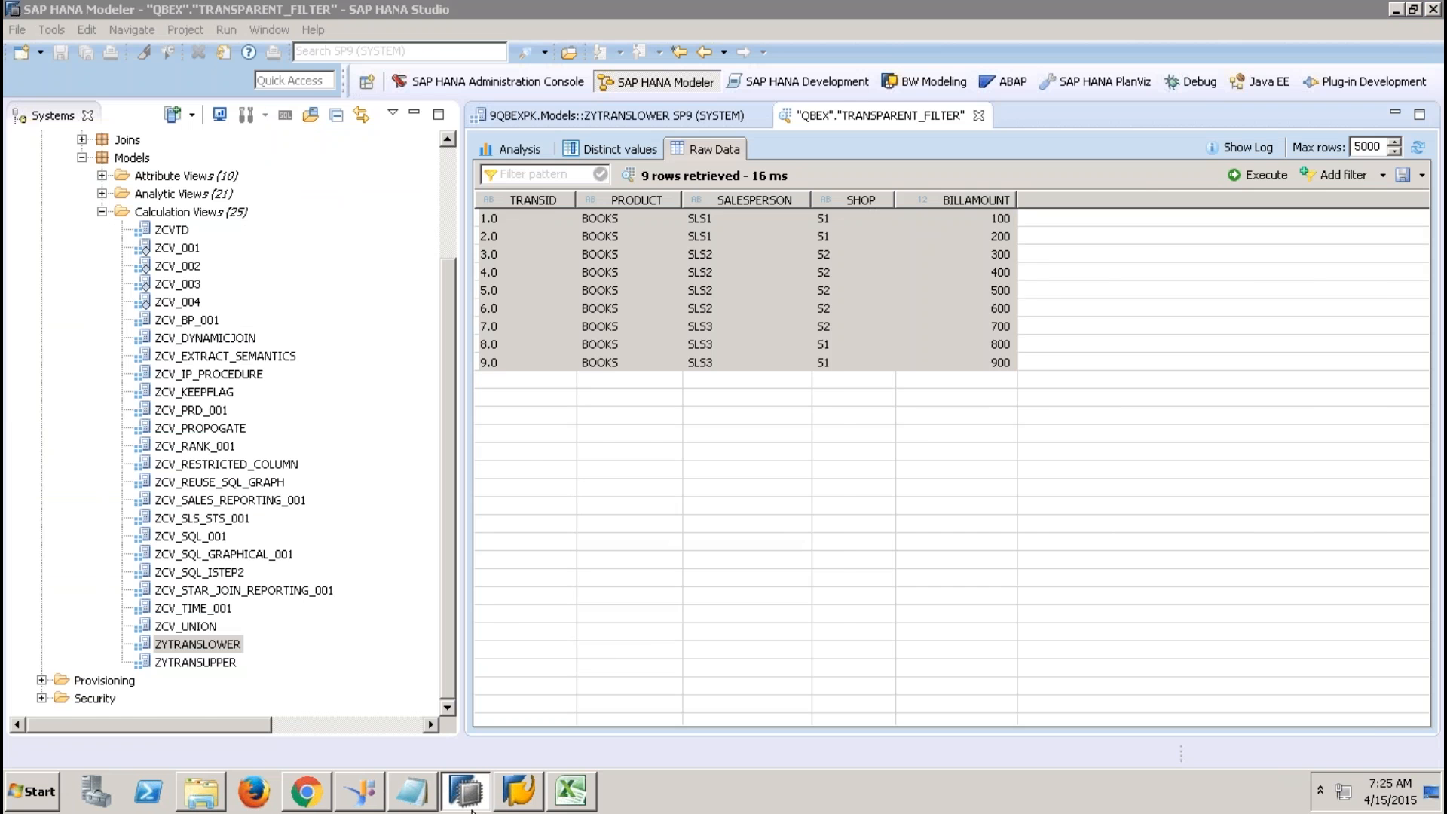
pyautogui.click(571, 791)
pyautogui.click(200, 206)
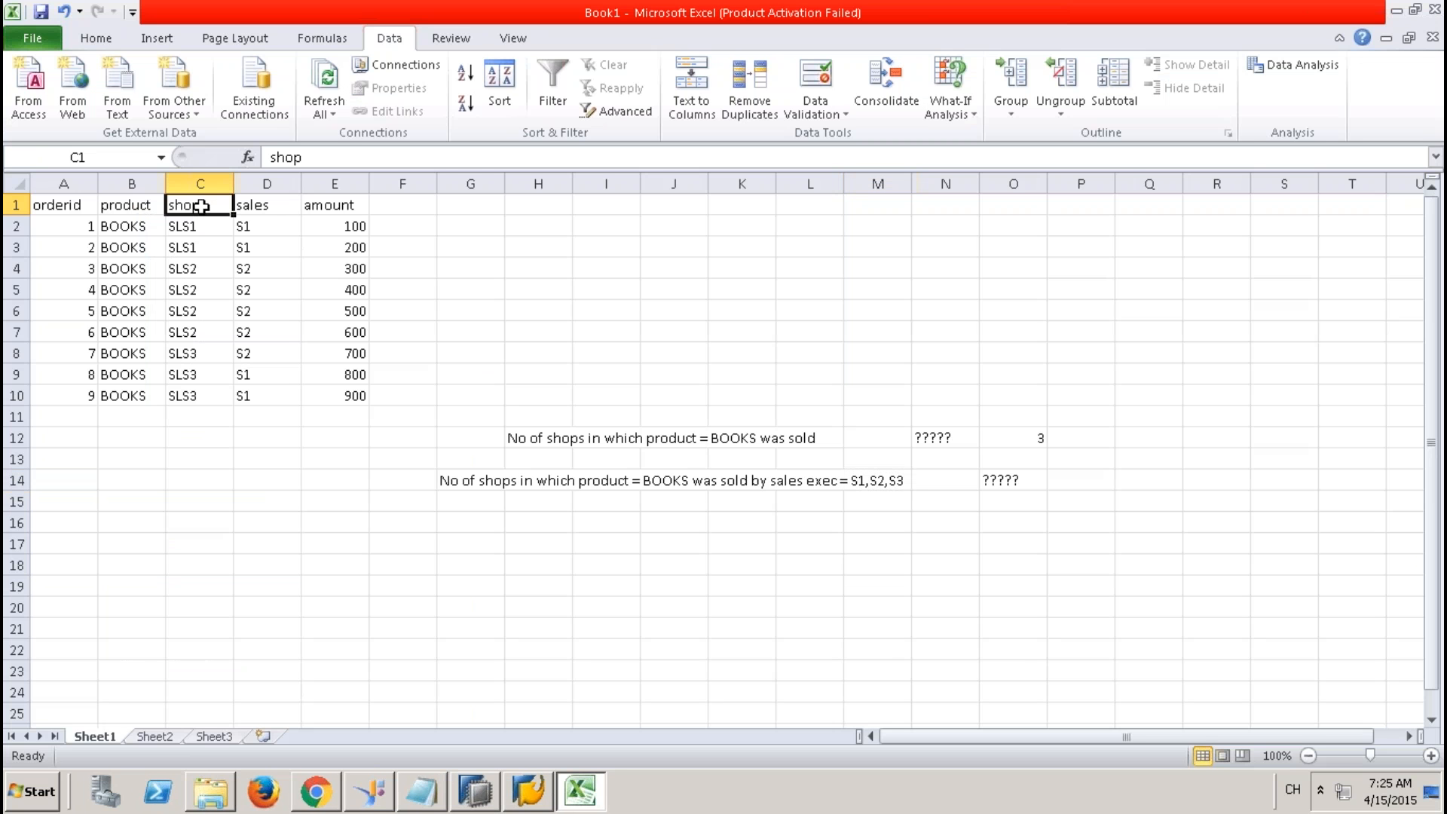
pyautogui.write('SALES')
pyautogui.press('Tab')
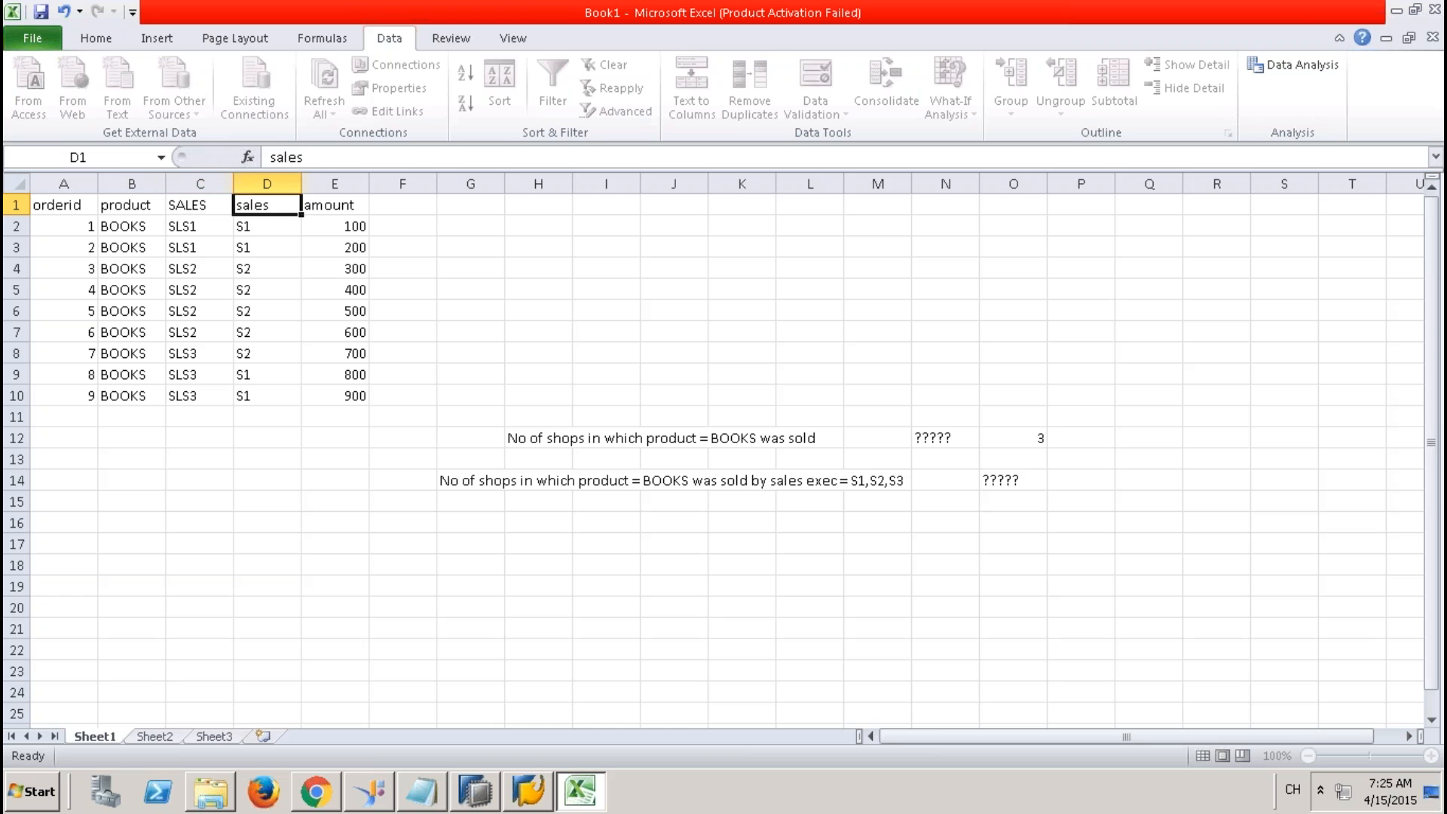
pyautogui.write('SHOP')
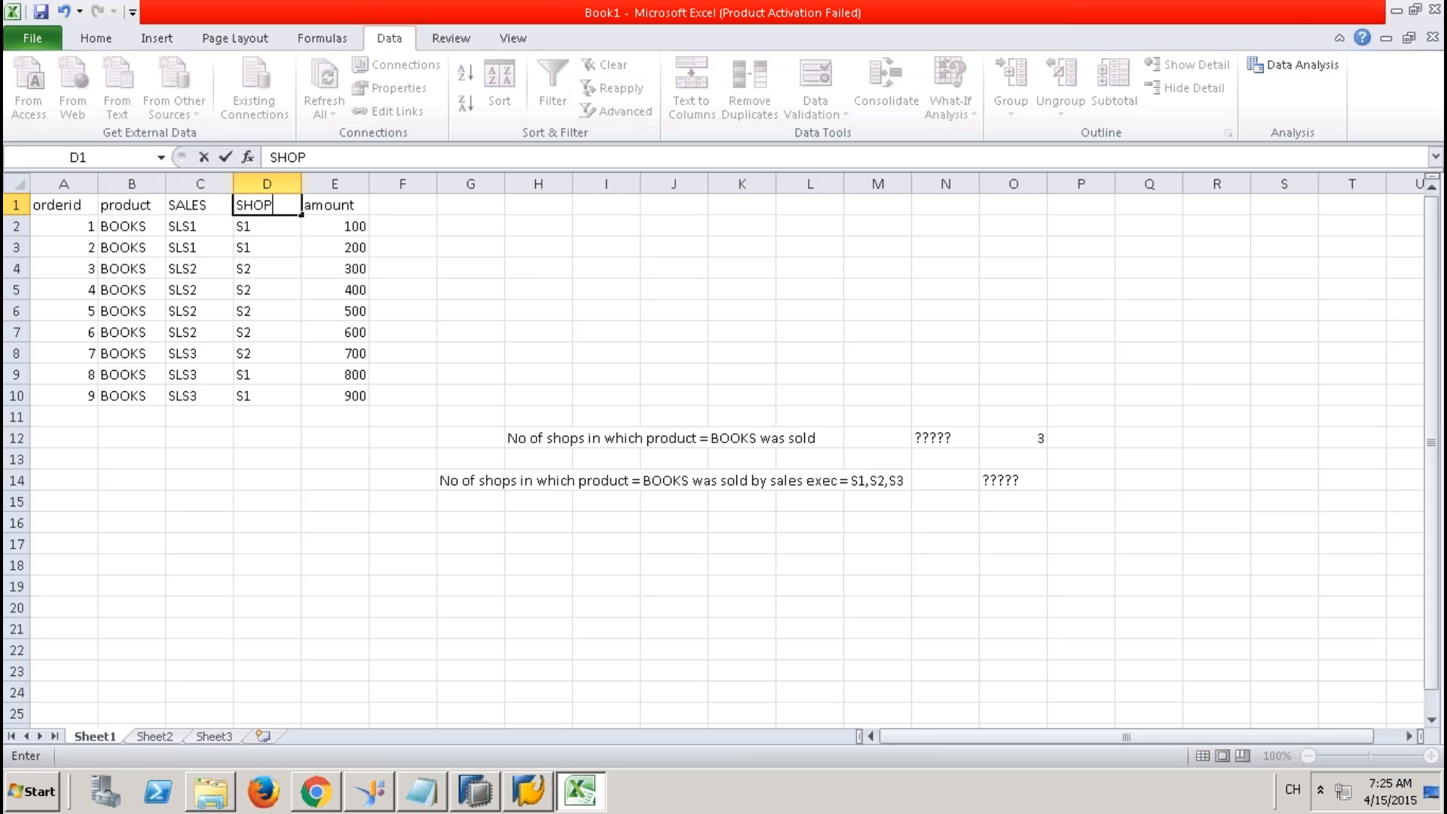
pyautogui.click(562, 291)
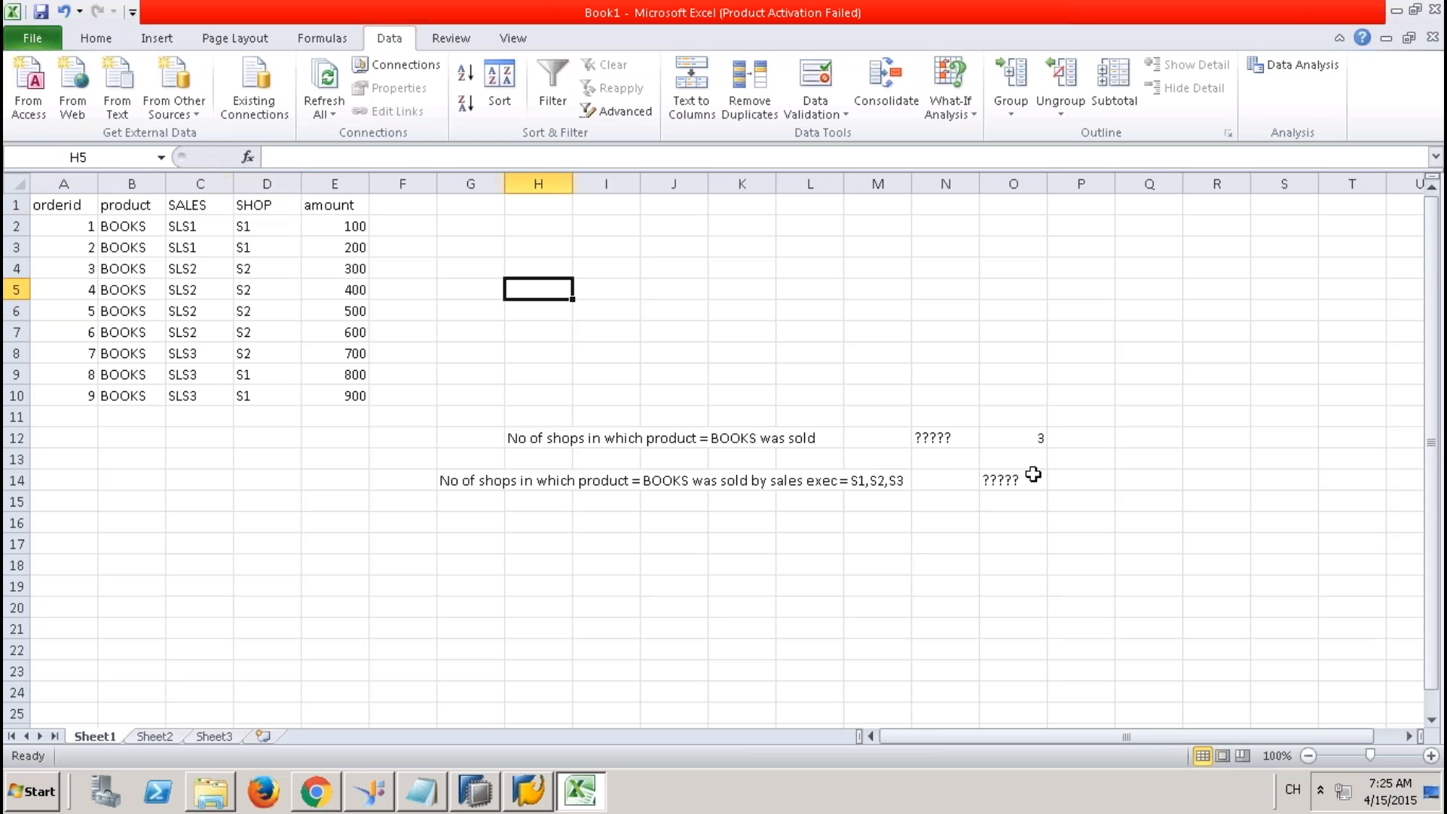
pyautogui.click(1027, 440)
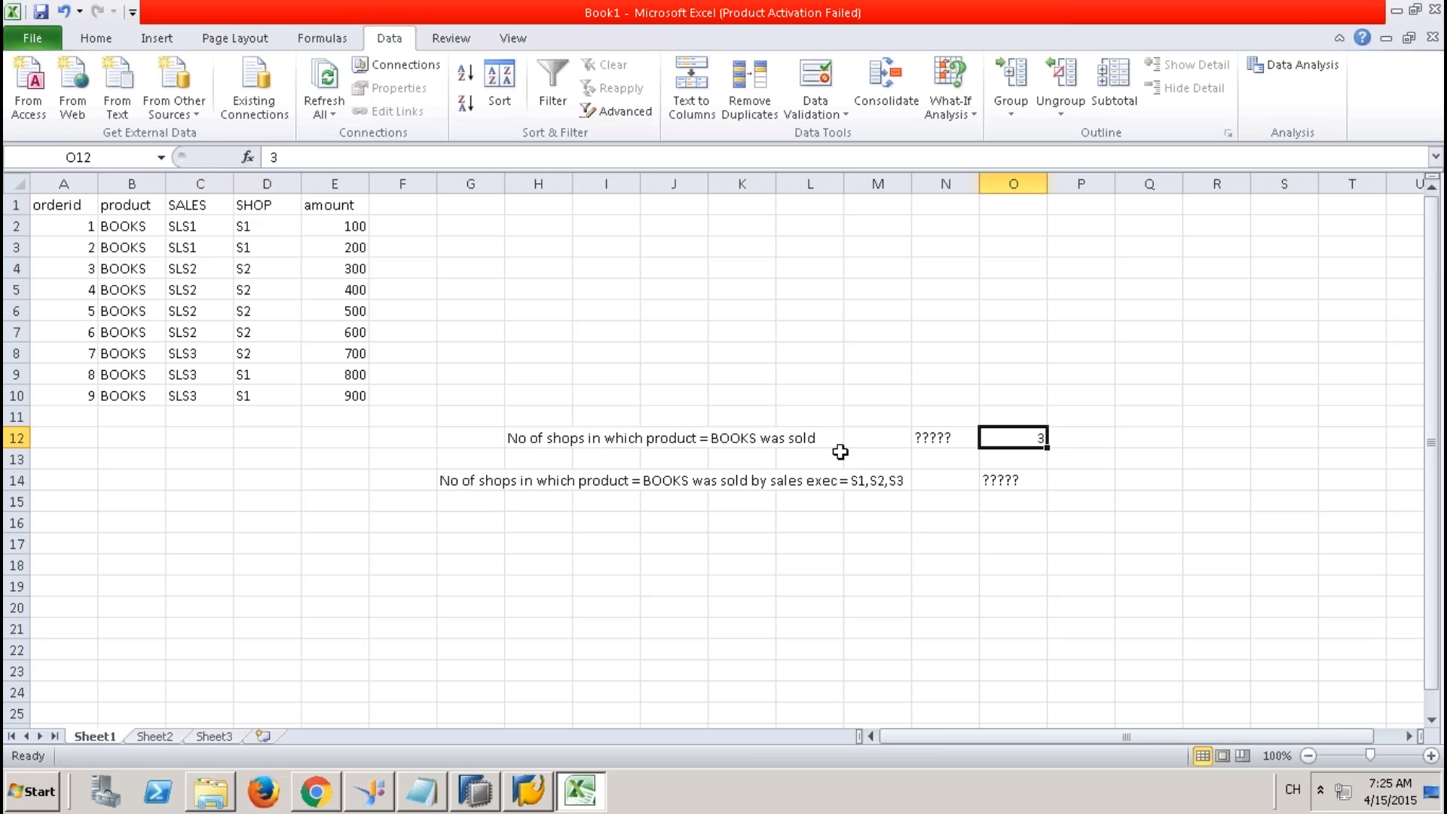
# Step: Change the answer in O12 beside the first question to 2
pyautogui.write('2')
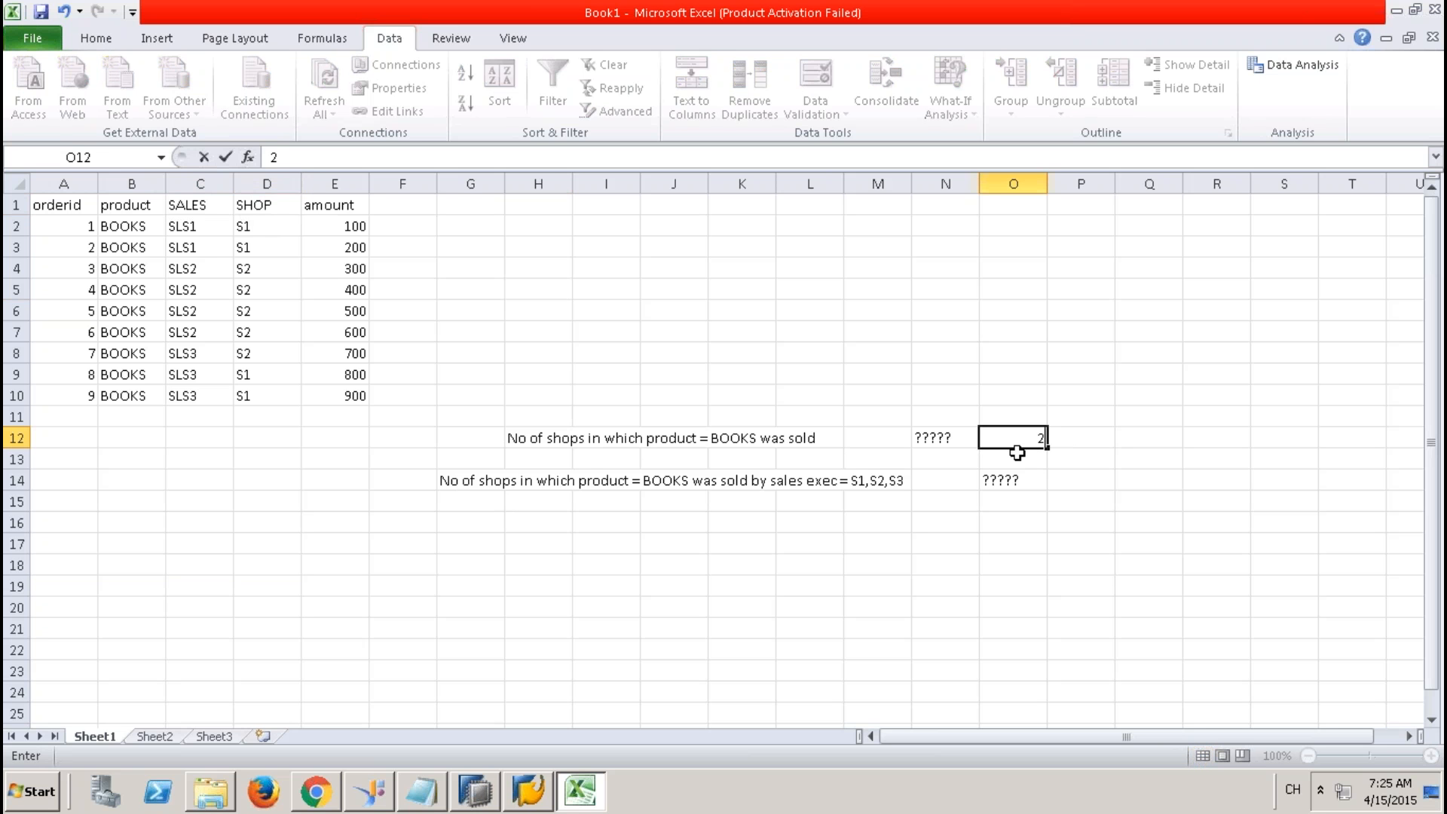
pyautogui.press('Return')
# Step: Change the sales exec codes in the G14 question to SLS1,SLS2,SLS3
pyautogui.press('Down')
pyautogui.press('Left')
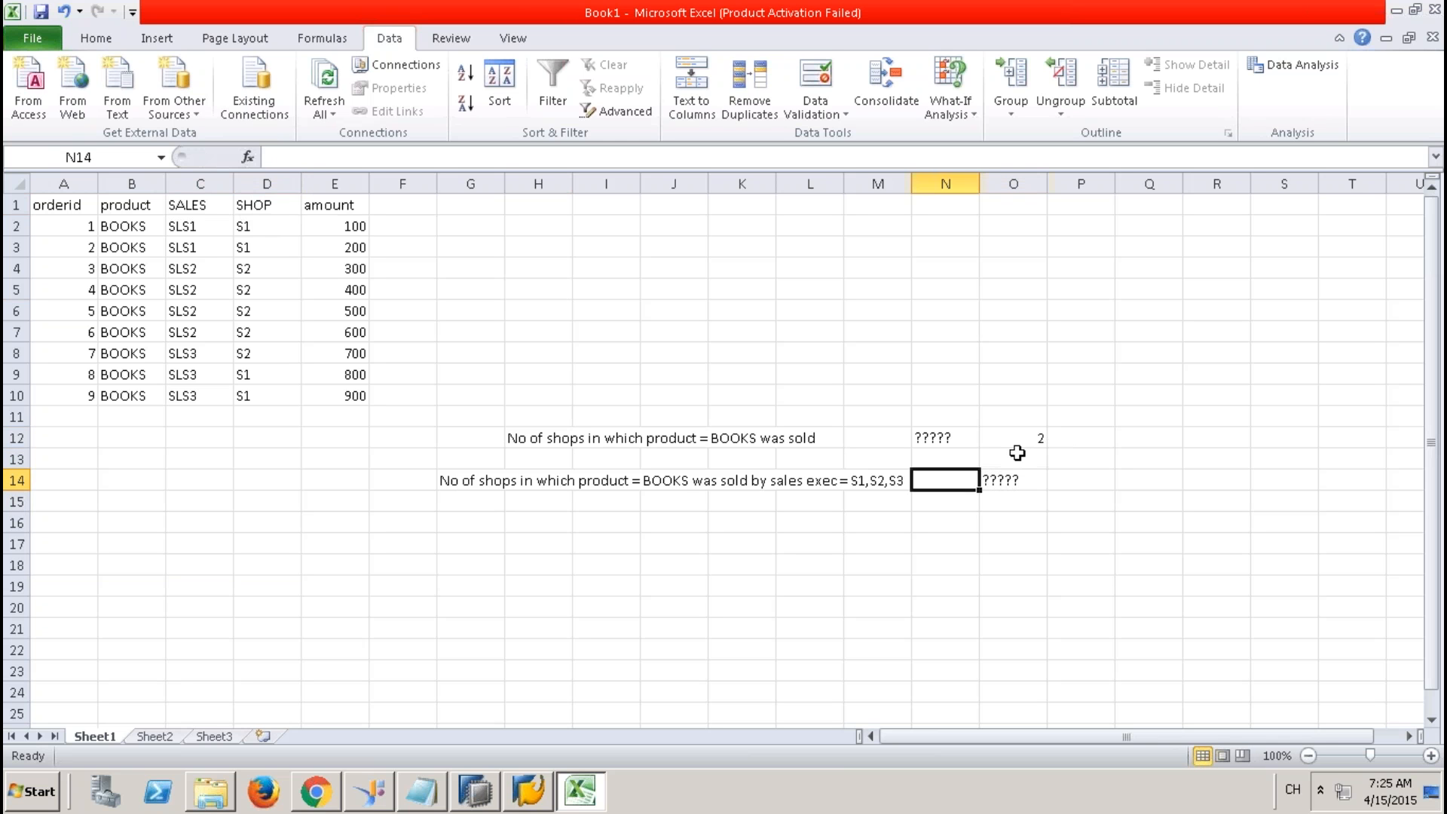
pyautogui.press('Left')
pyautogui.press('Left')
pyautogui.press('Left')
pyautogui.press('Left')
pyautogui.press('Left')
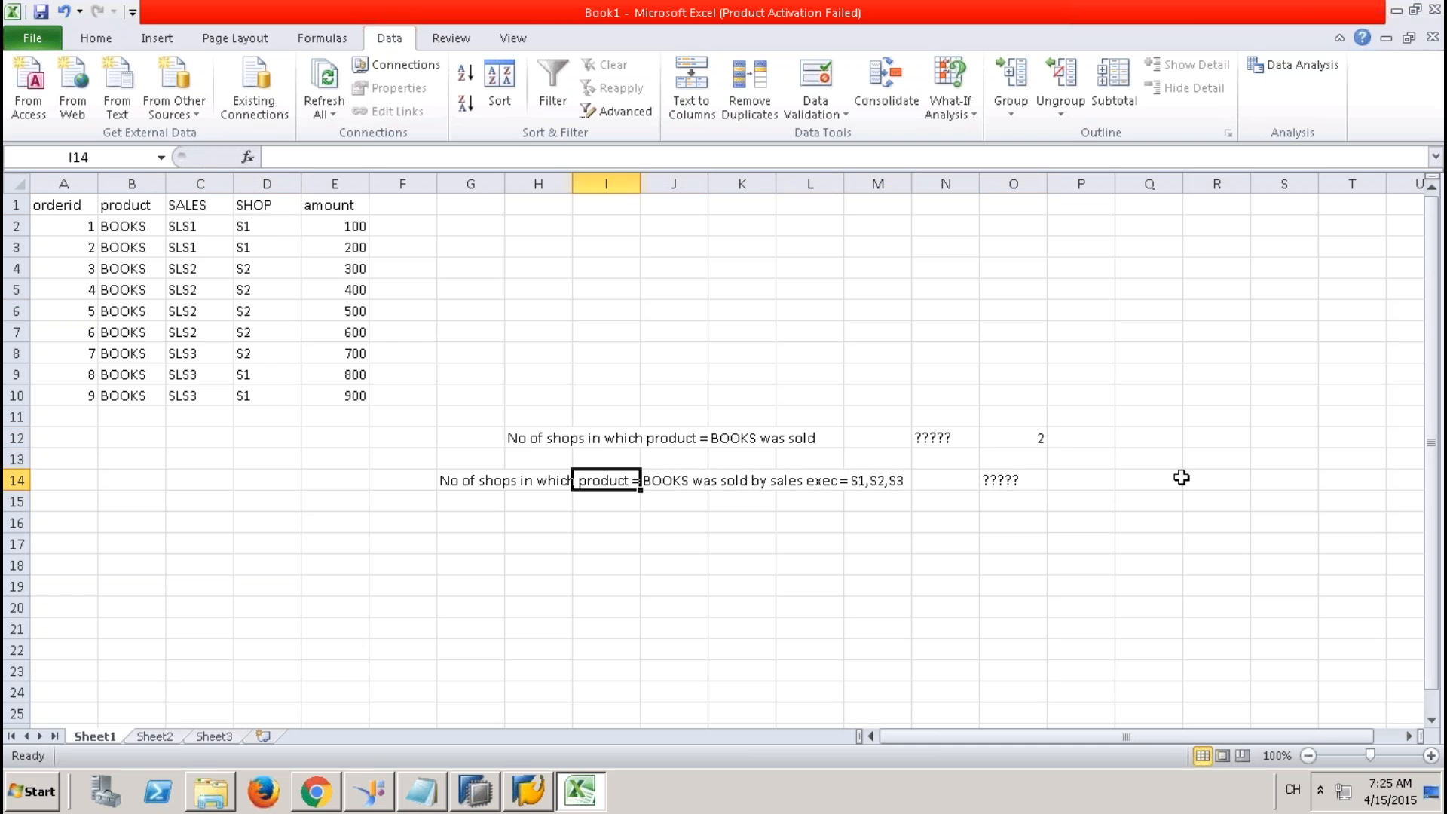
pyautogui.click(483, 481)
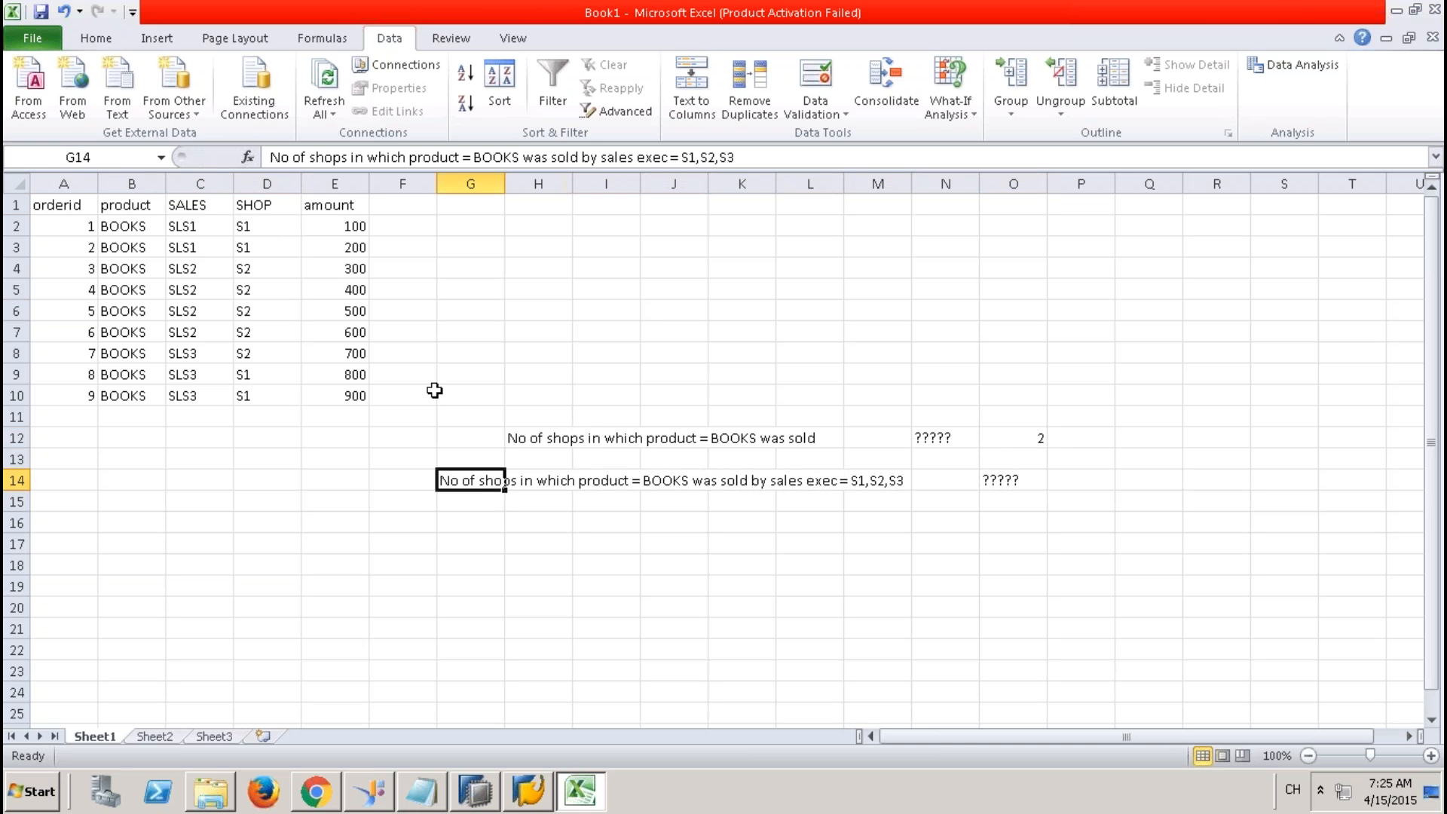
pyautogui.click(685, 159)
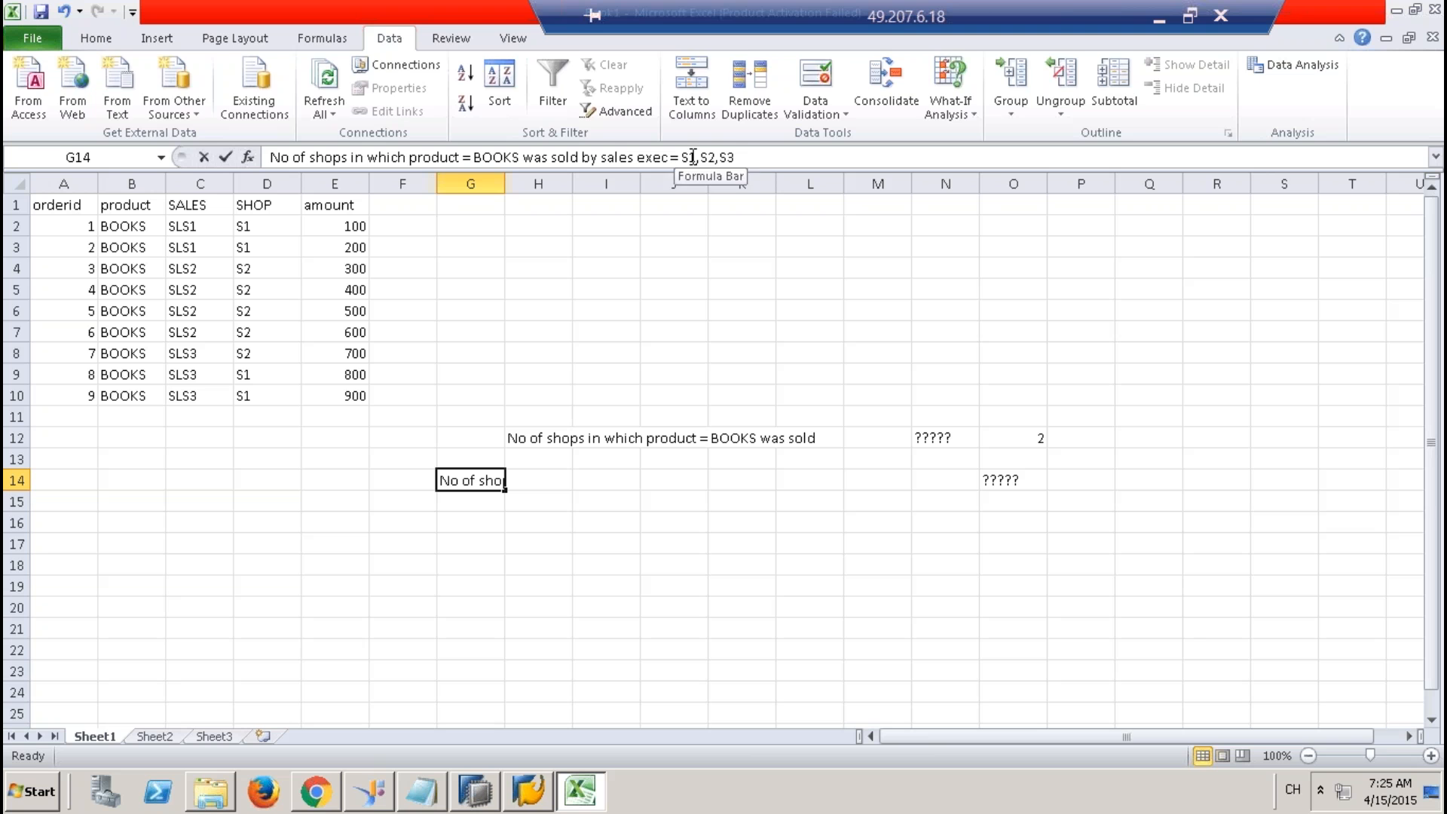
pyautogui.write('LS')
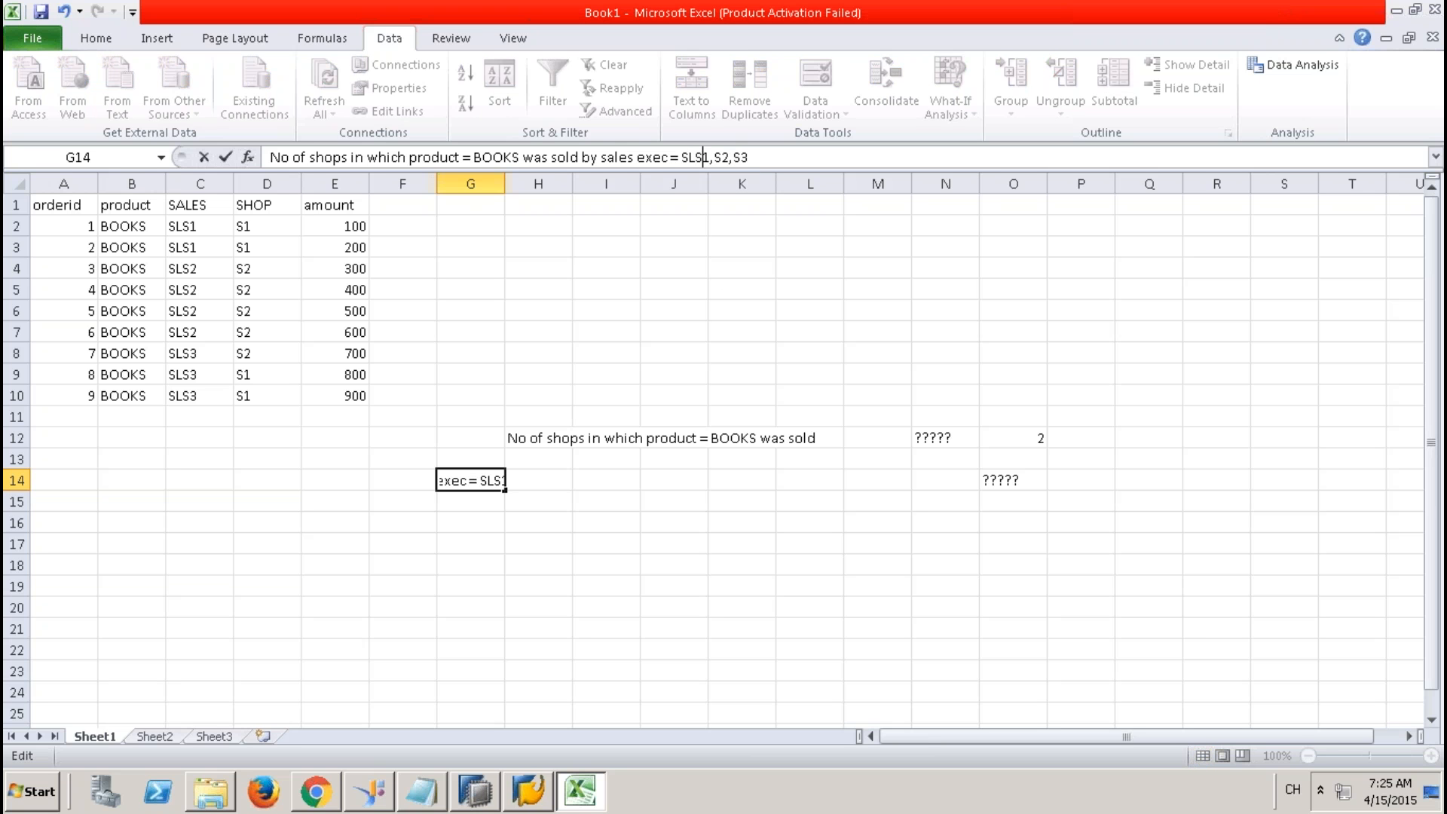
pyautogui.press('Right')
pyautogui.press('Right')
pyautogui.press('Right')
pyautogui.write('LS')
pyautogui.press('Right')
pyautogui.press('Right')
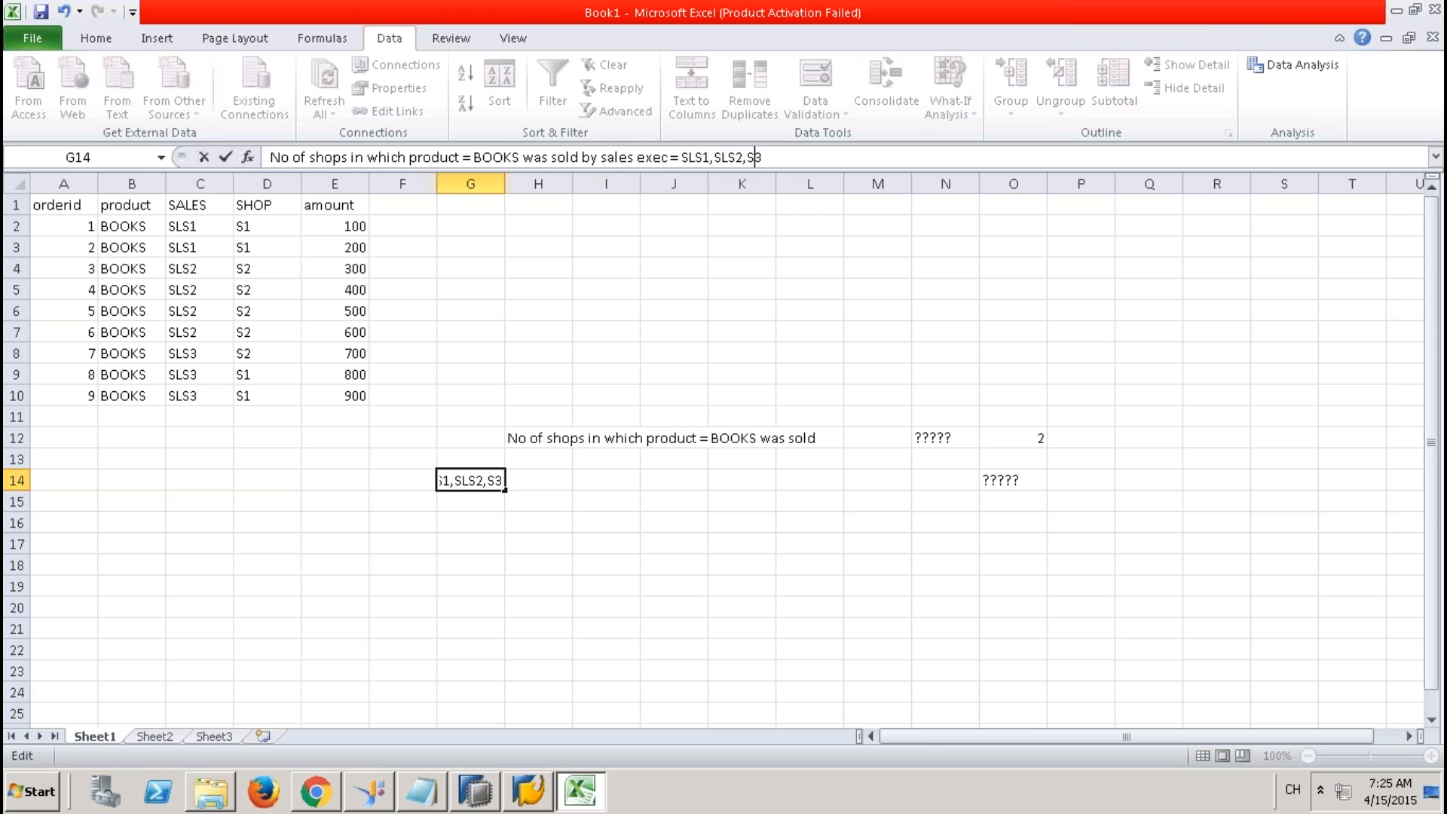
pyautogui.write('LS')
pyautogui.click(813, 464)
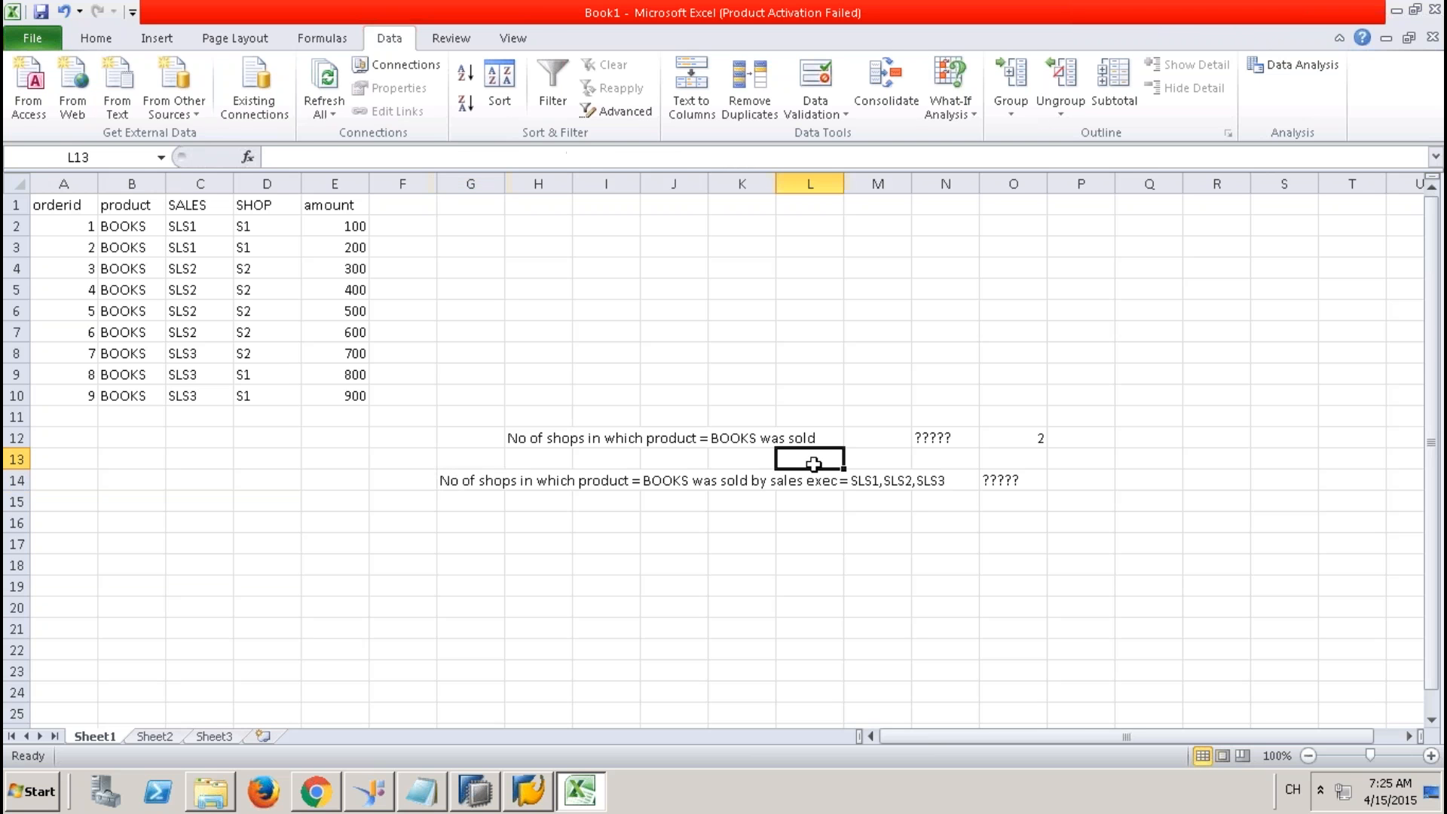
pyautogui.click(483, 484)
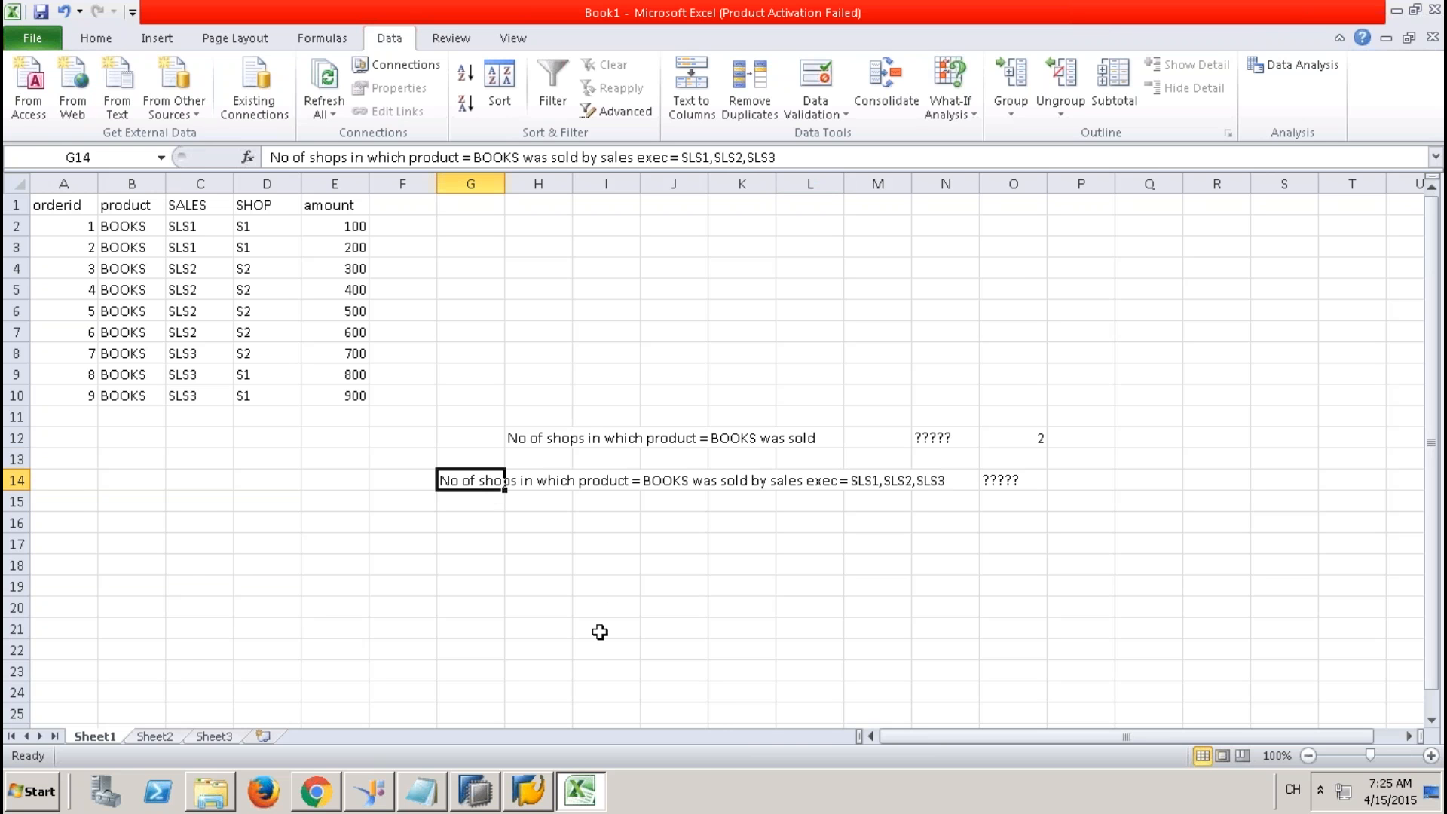
# Step: Switch to SAP HANA Studio, close the TRANSPARENT_FILTER data preview and examine the NOOFSHOPS counter definition in ZYTRANSLOWER
pyautogui.click(479, 791)
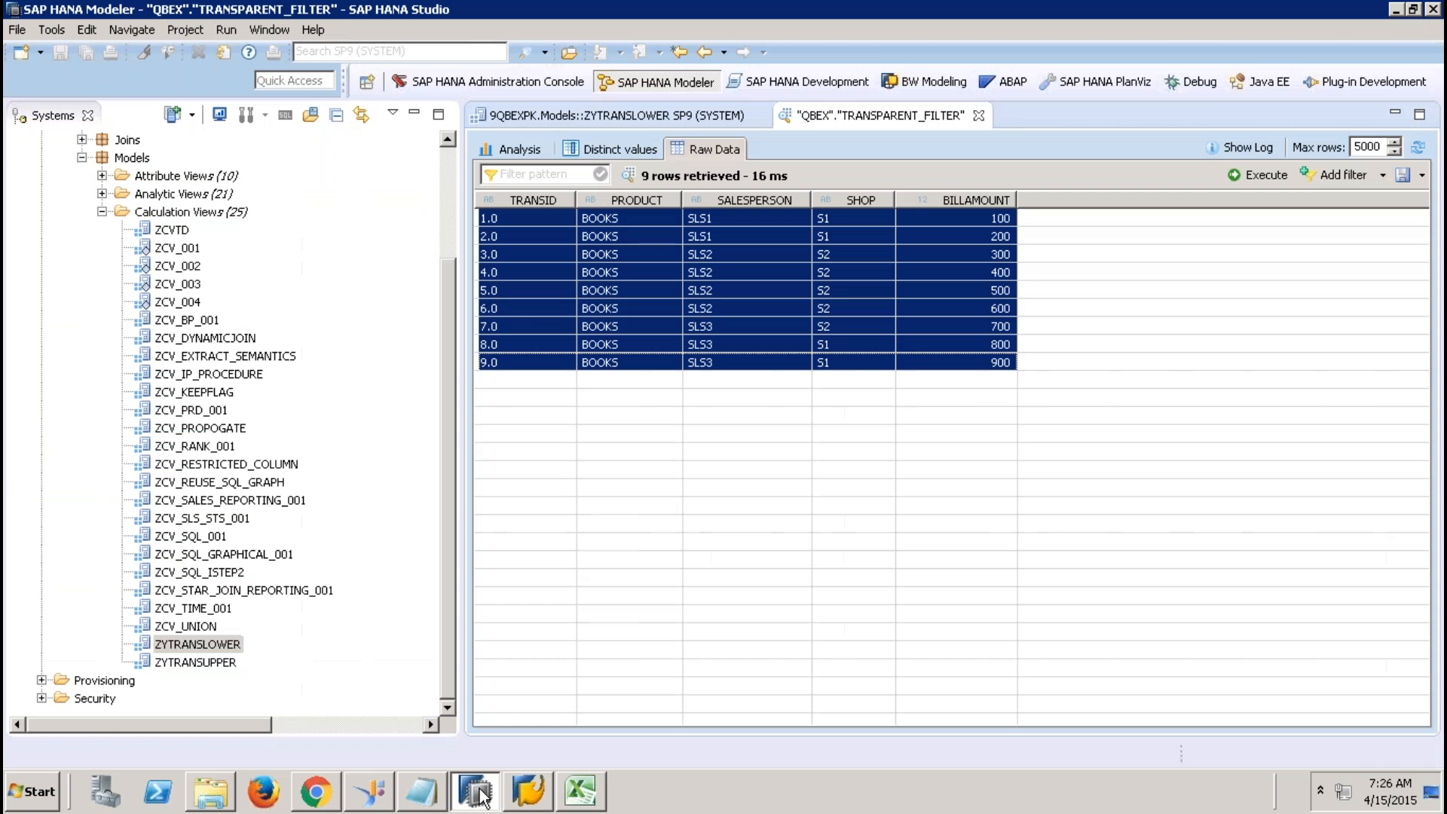
pyautogui.click(979, 115)
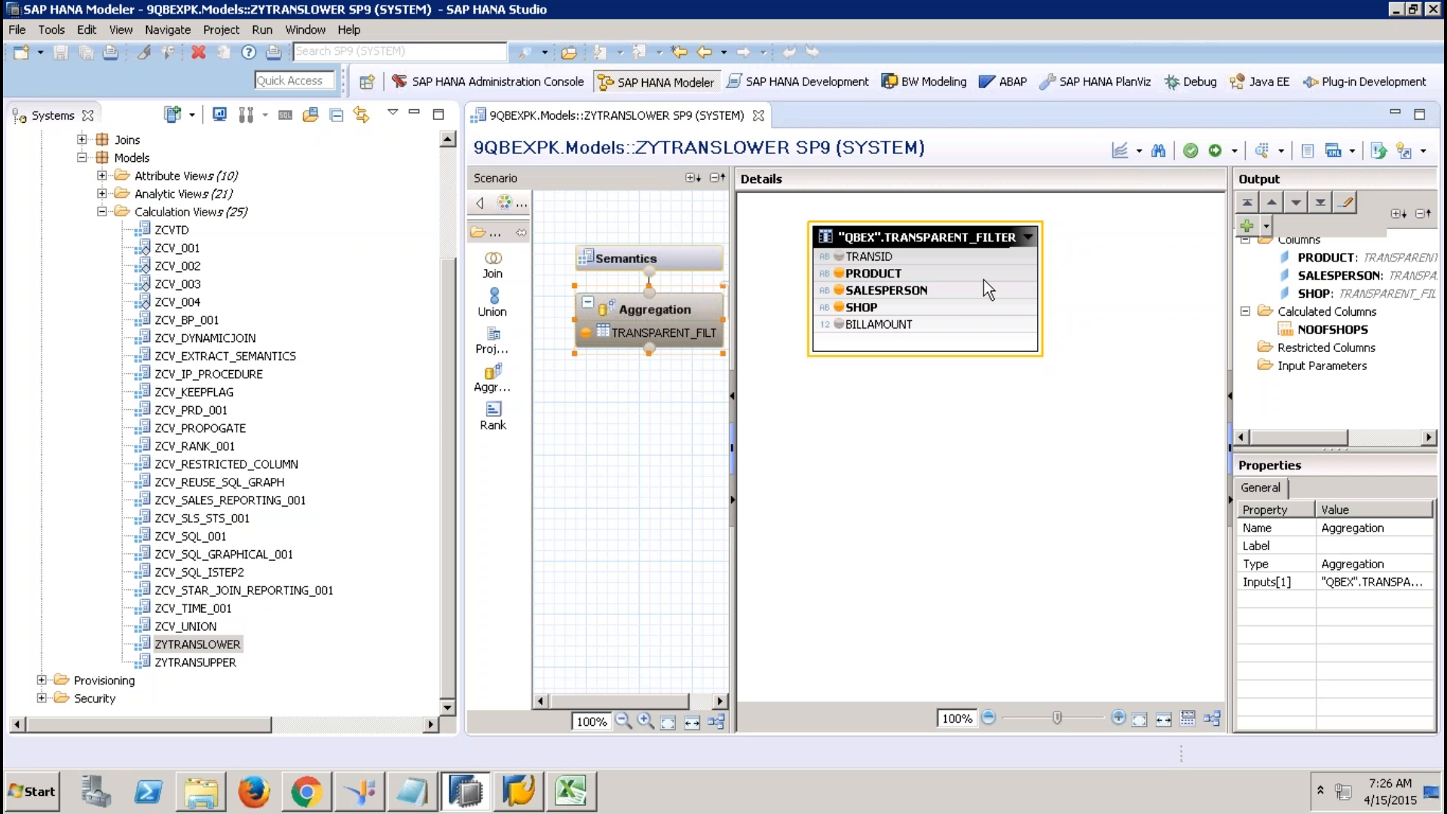
pyautogui.moveTo(1229, 265); pyautogui.dragTo(1145, 264)
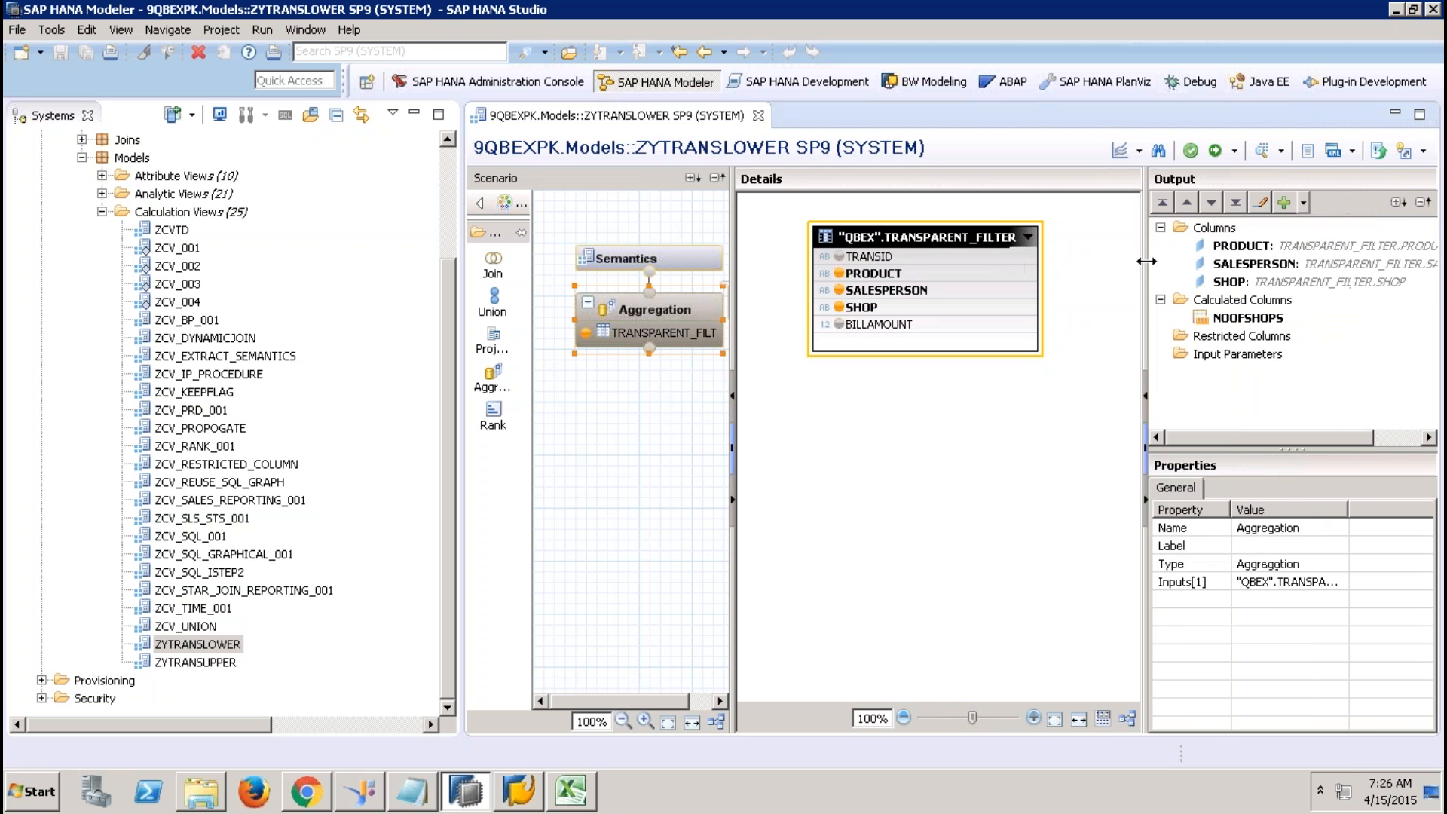
pyautogui.click(1230, 287)
pyautogui.click(1246, 319)
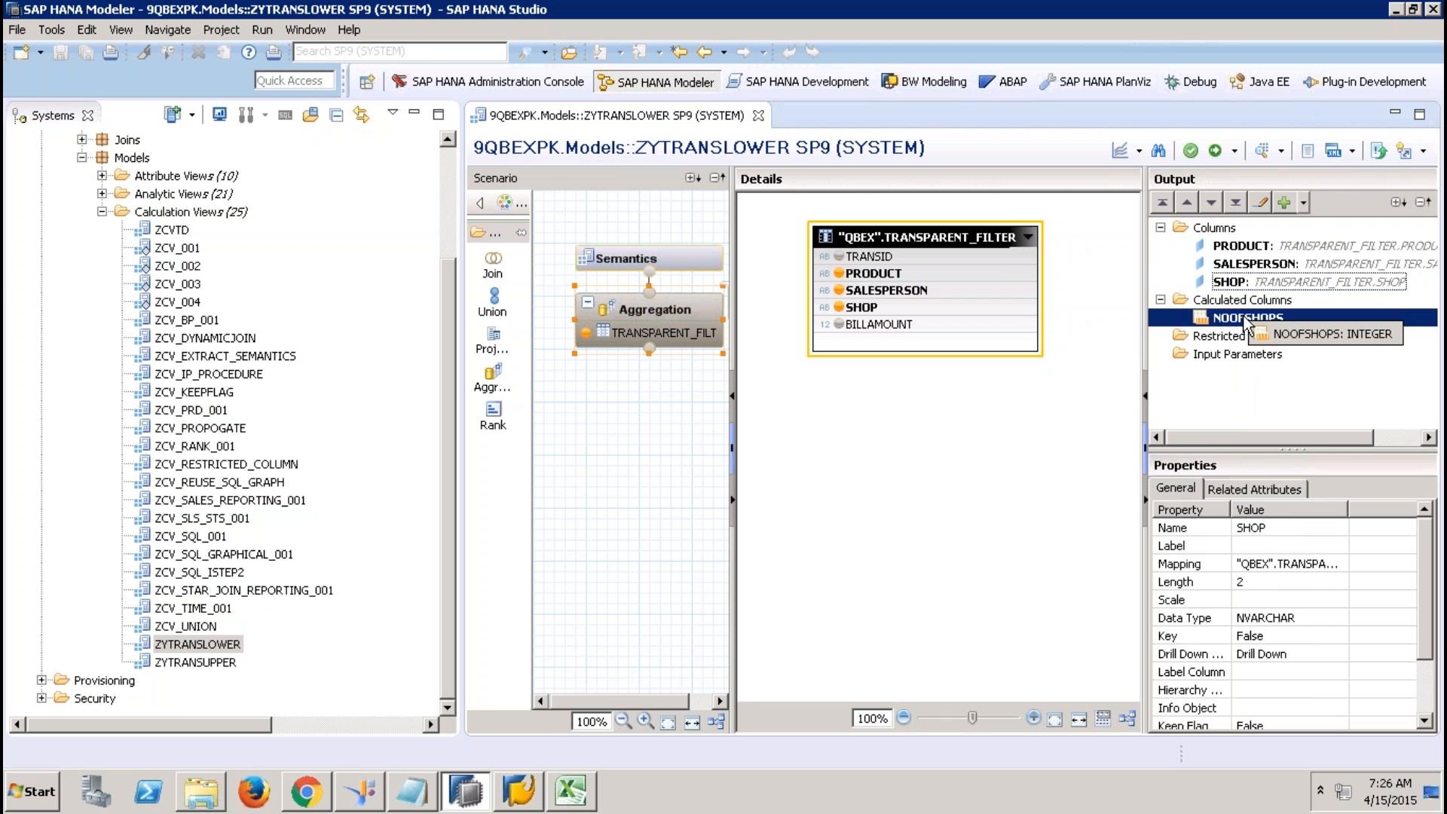
pyautogui.rightClick(1245, 320)
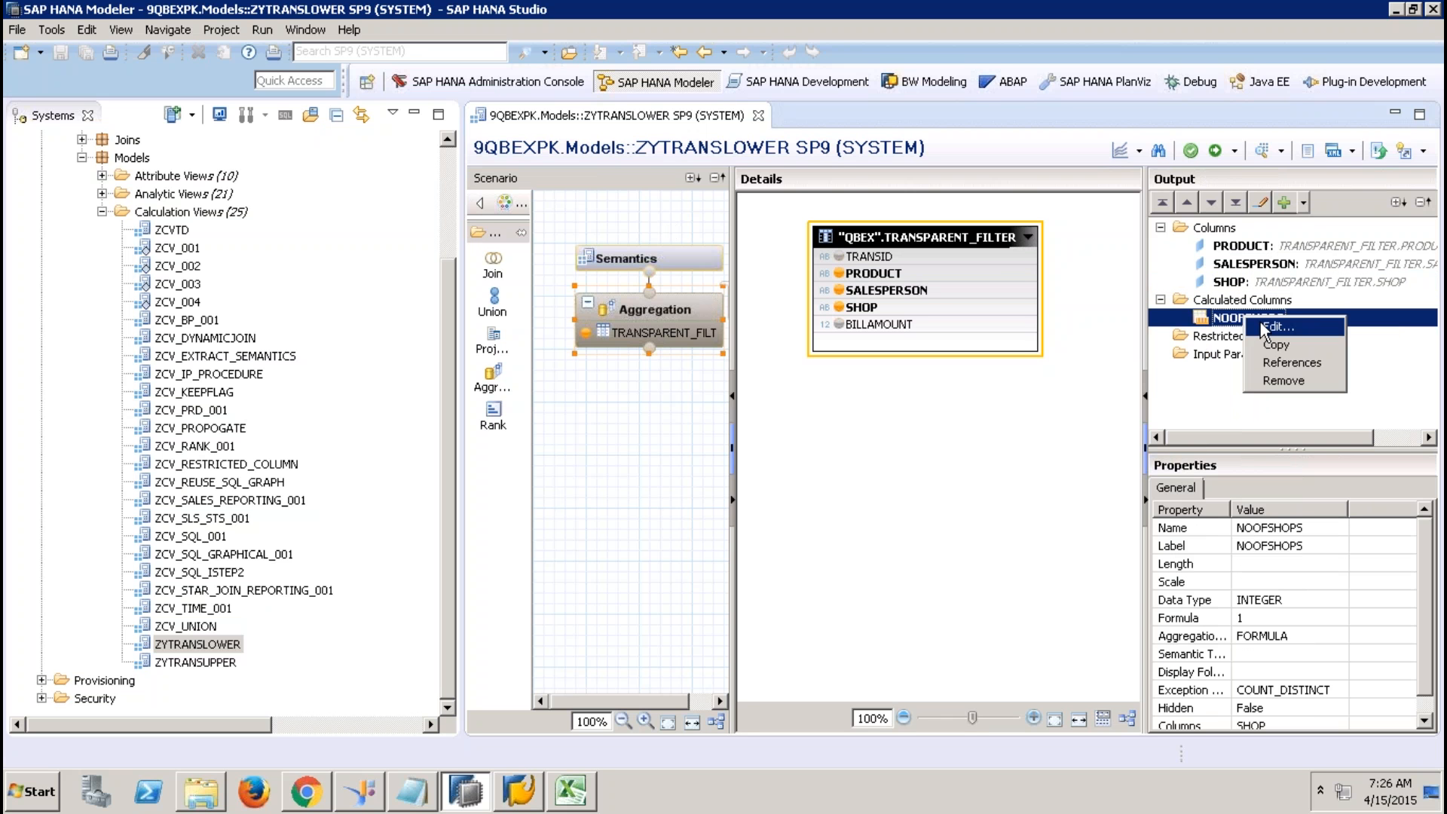
pyautogui.click(1264, 327)
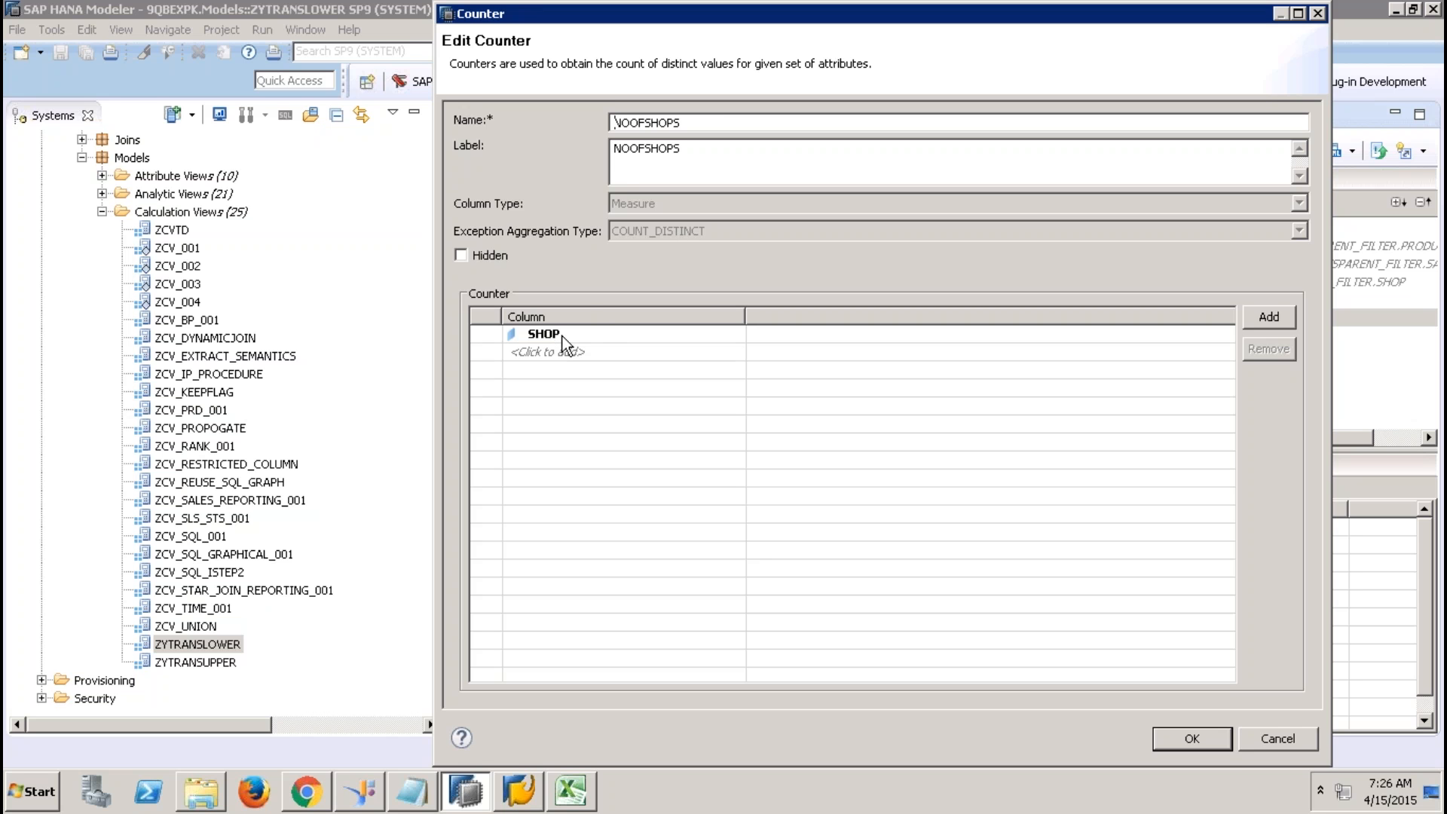
pyautogui.click(1191, 739)
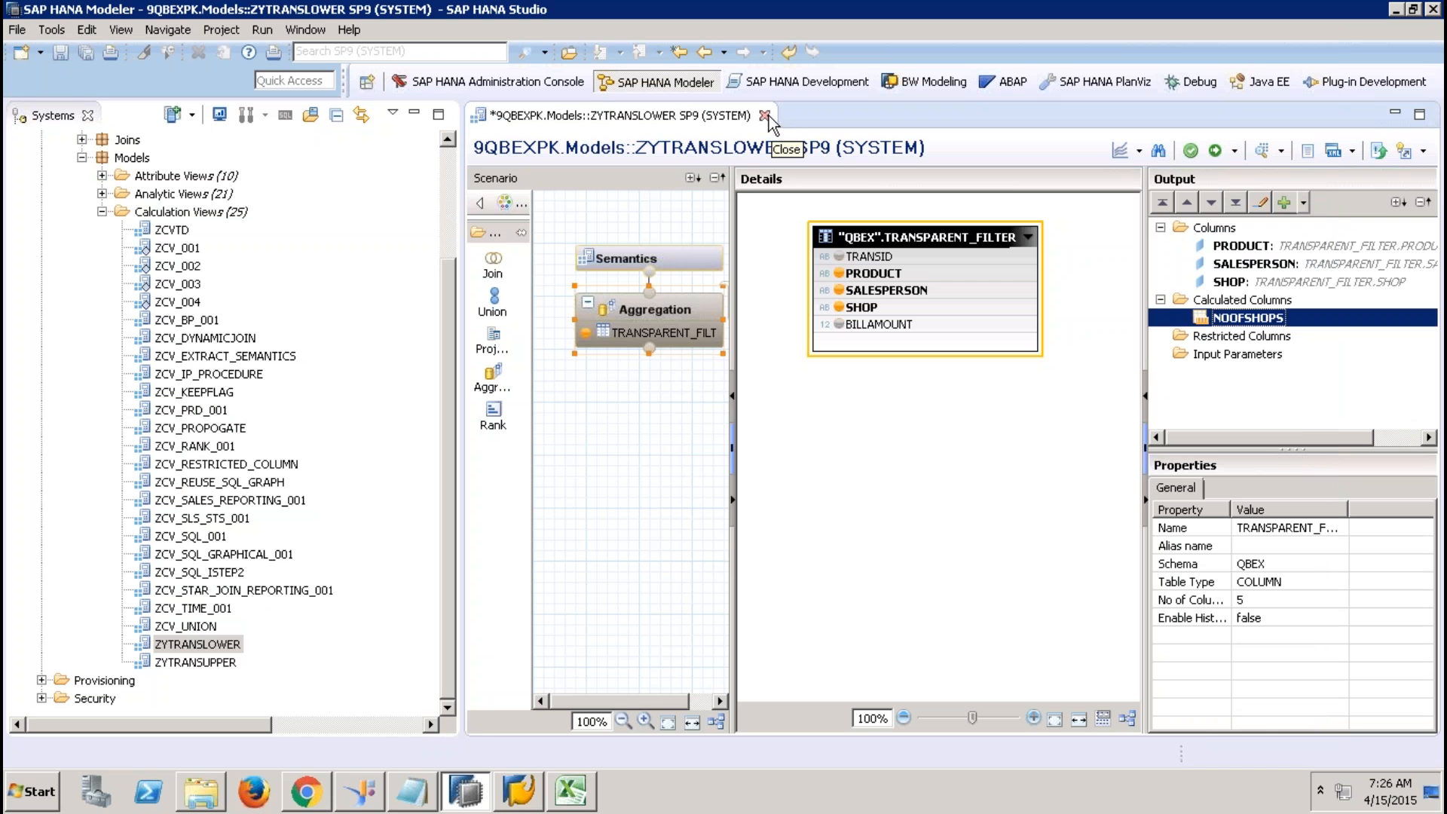
# Step: Open the ZYTRANSUPPER calculation view and examine the columns of its Aggregation_1, Aggregation and Semantics nodes
pyautogui.click(209, 662)
pyautogui.doubleClick(208, 663)
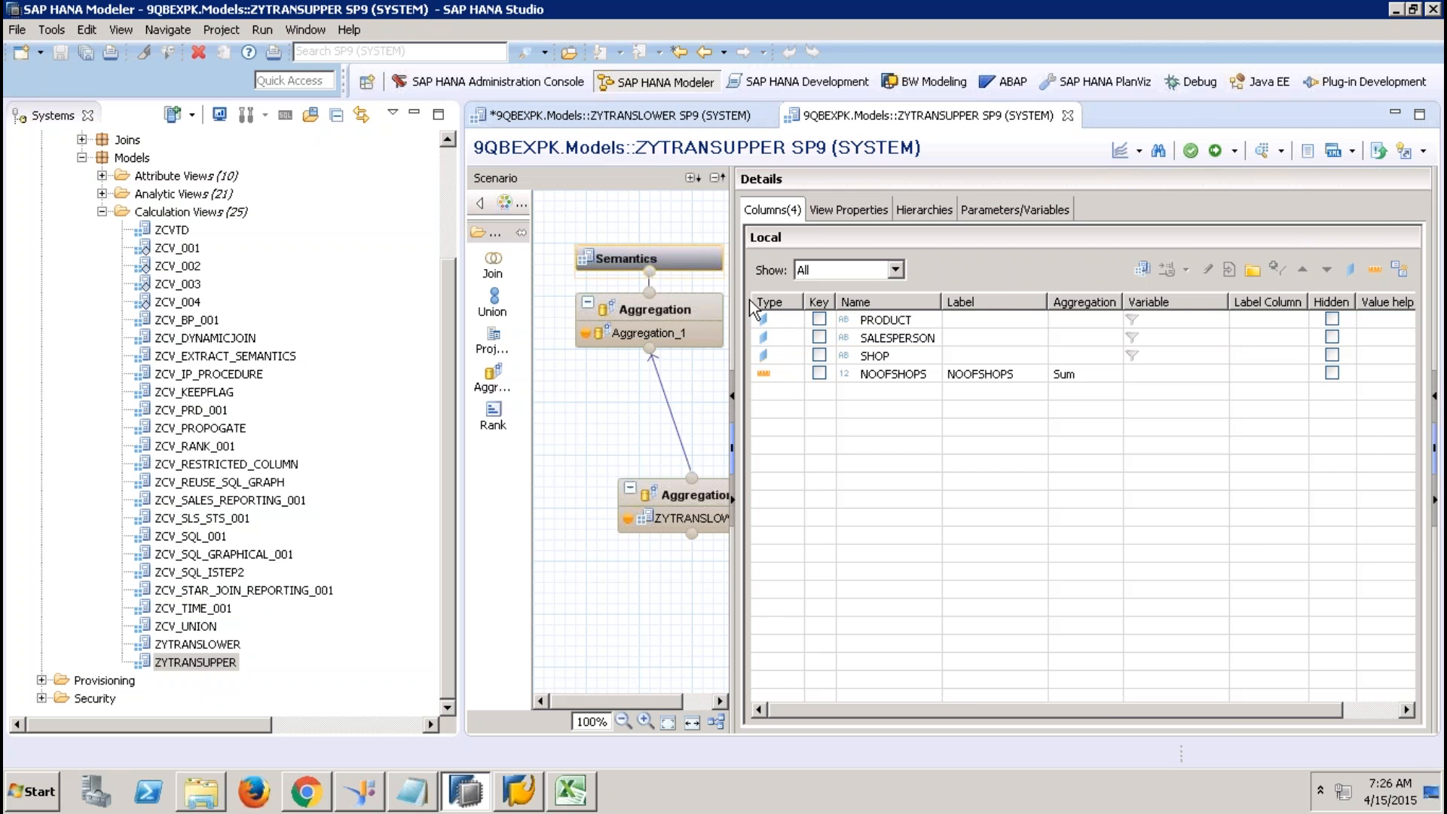
pyautogui.moveTo(661, 499)
pyautogui.mouseDown()
pyautogui.moveTo(633, 486)
pyautogui.moveTo(645, 504)
pyautogui.mouseUp()
pyautogui.press('F2')
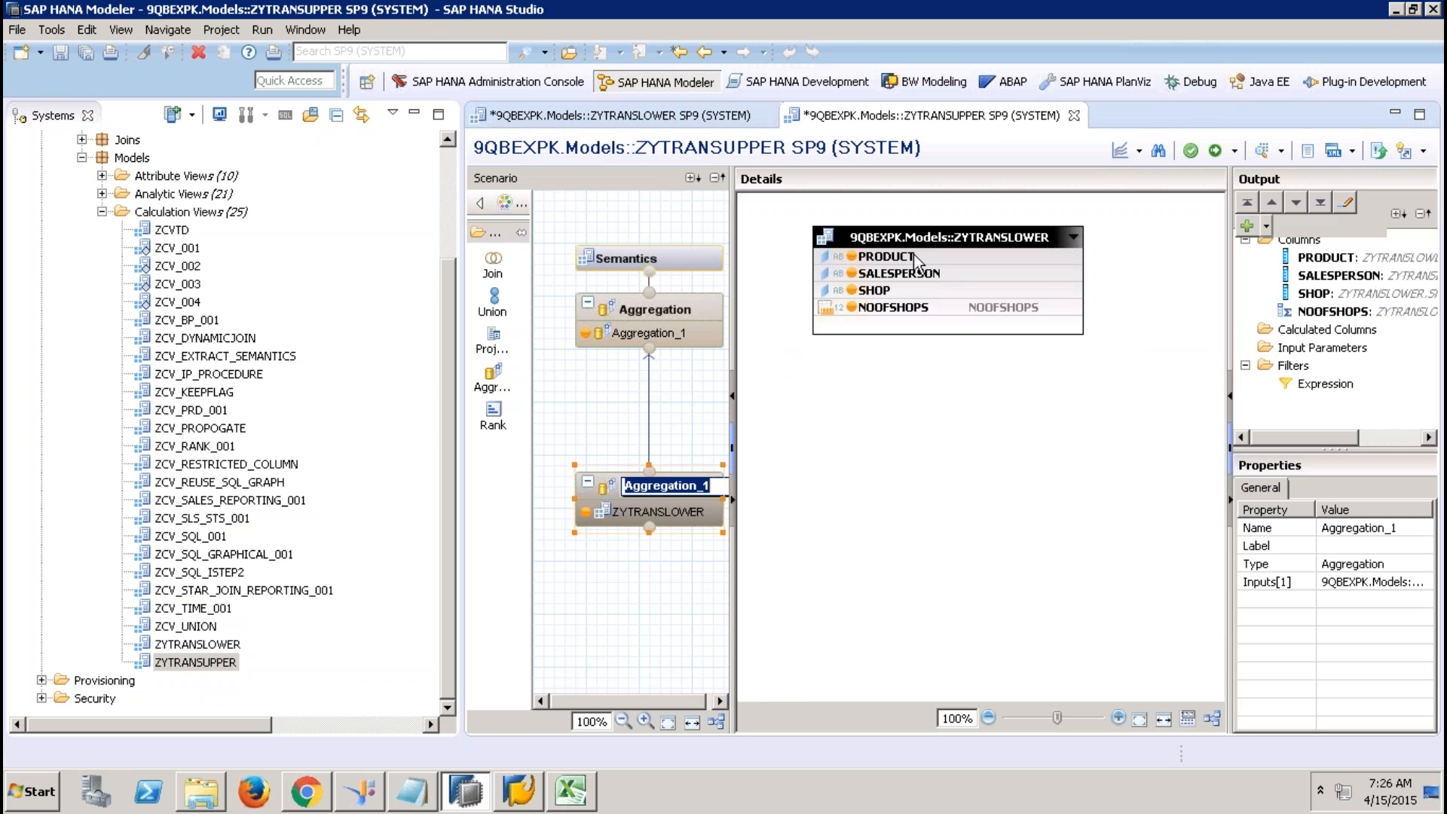
pyautogui.click(886, 307)
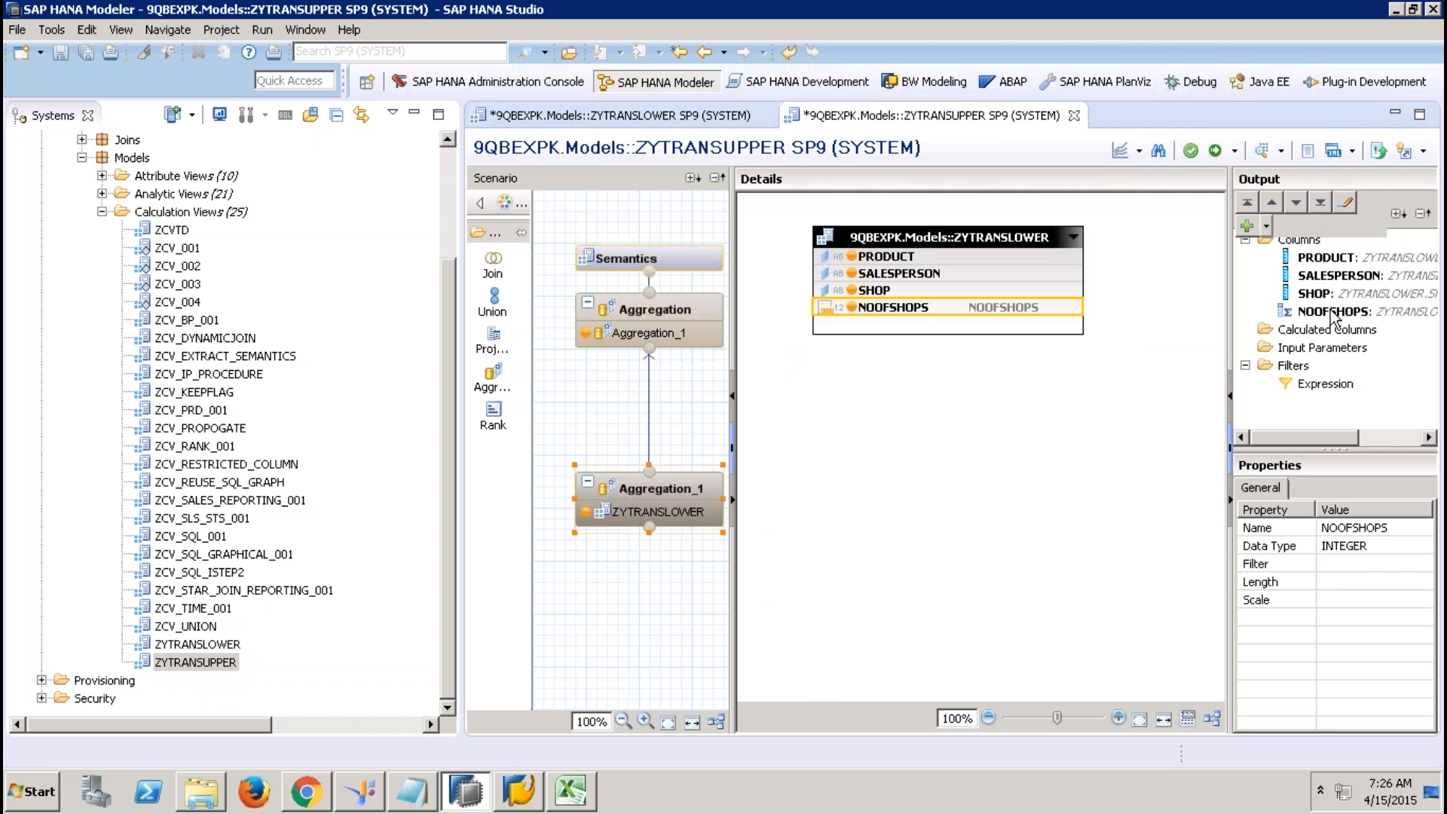
pyautogui.click(657, 306)
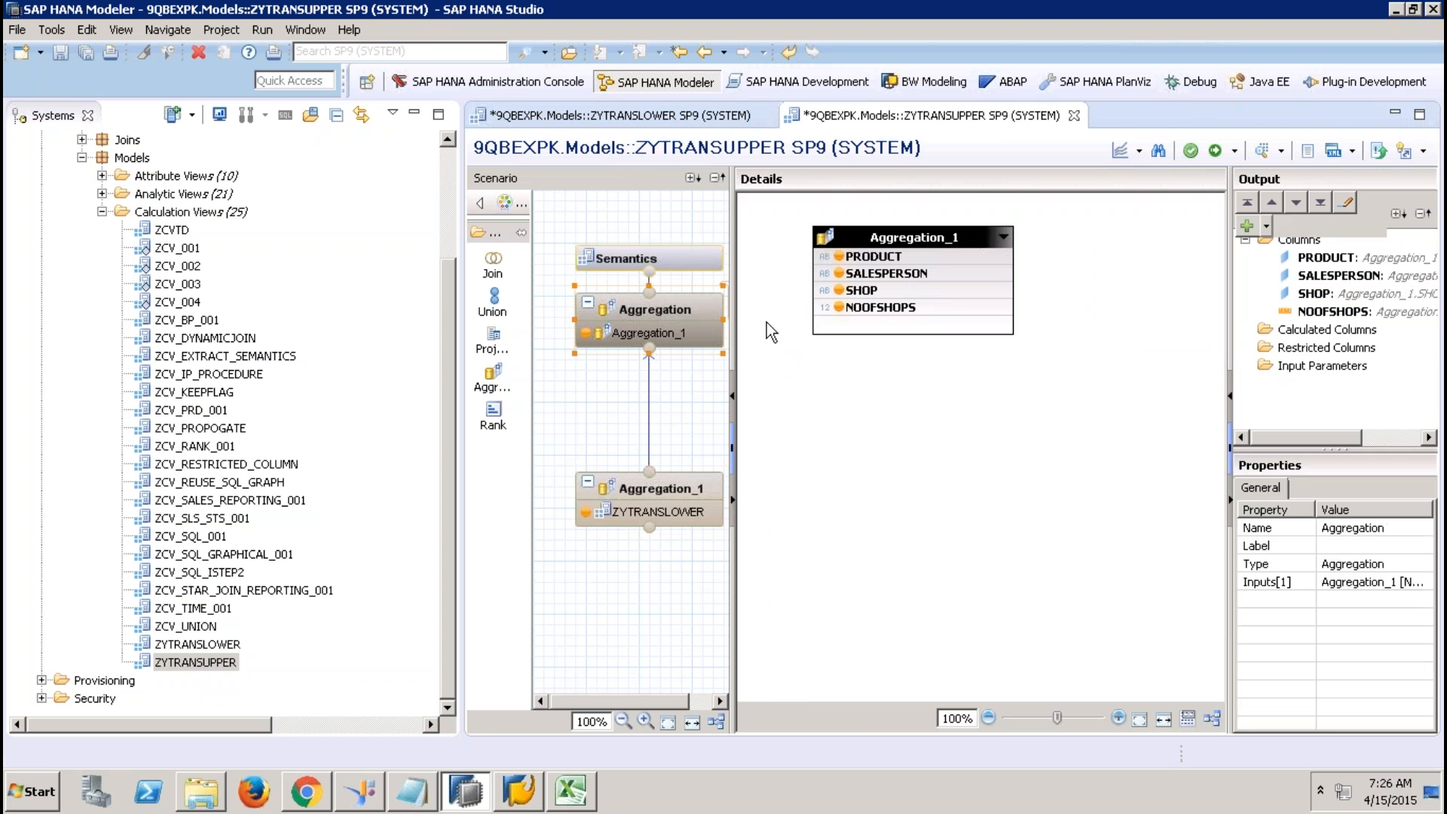
pyautogui.click(704, 246)
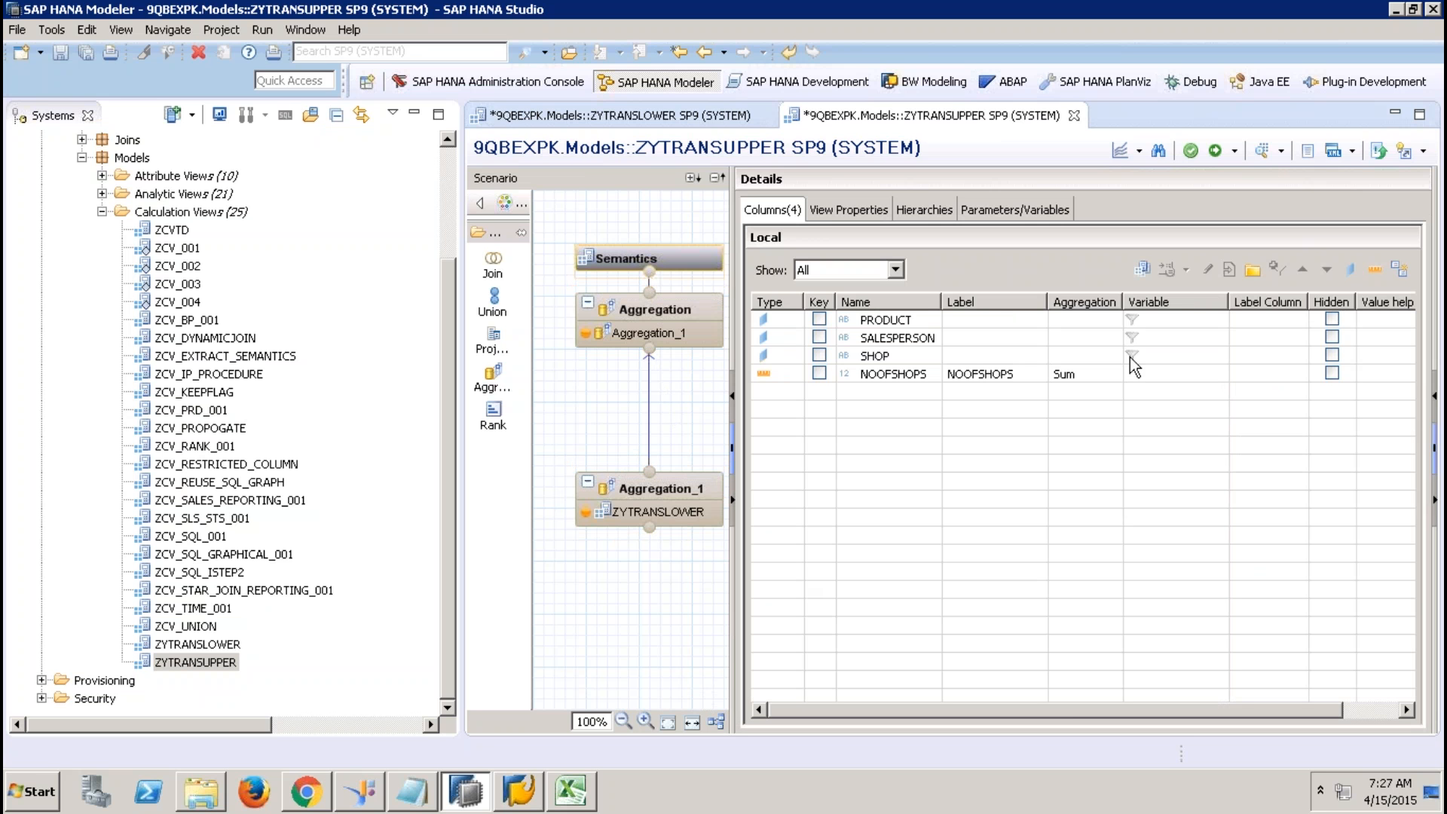
# Step: Preview the raw data of ZYTRANSUPPER and select the first SLS1 row
pyautogui.click(1264, 151)
pyautogui.click(728, 147)
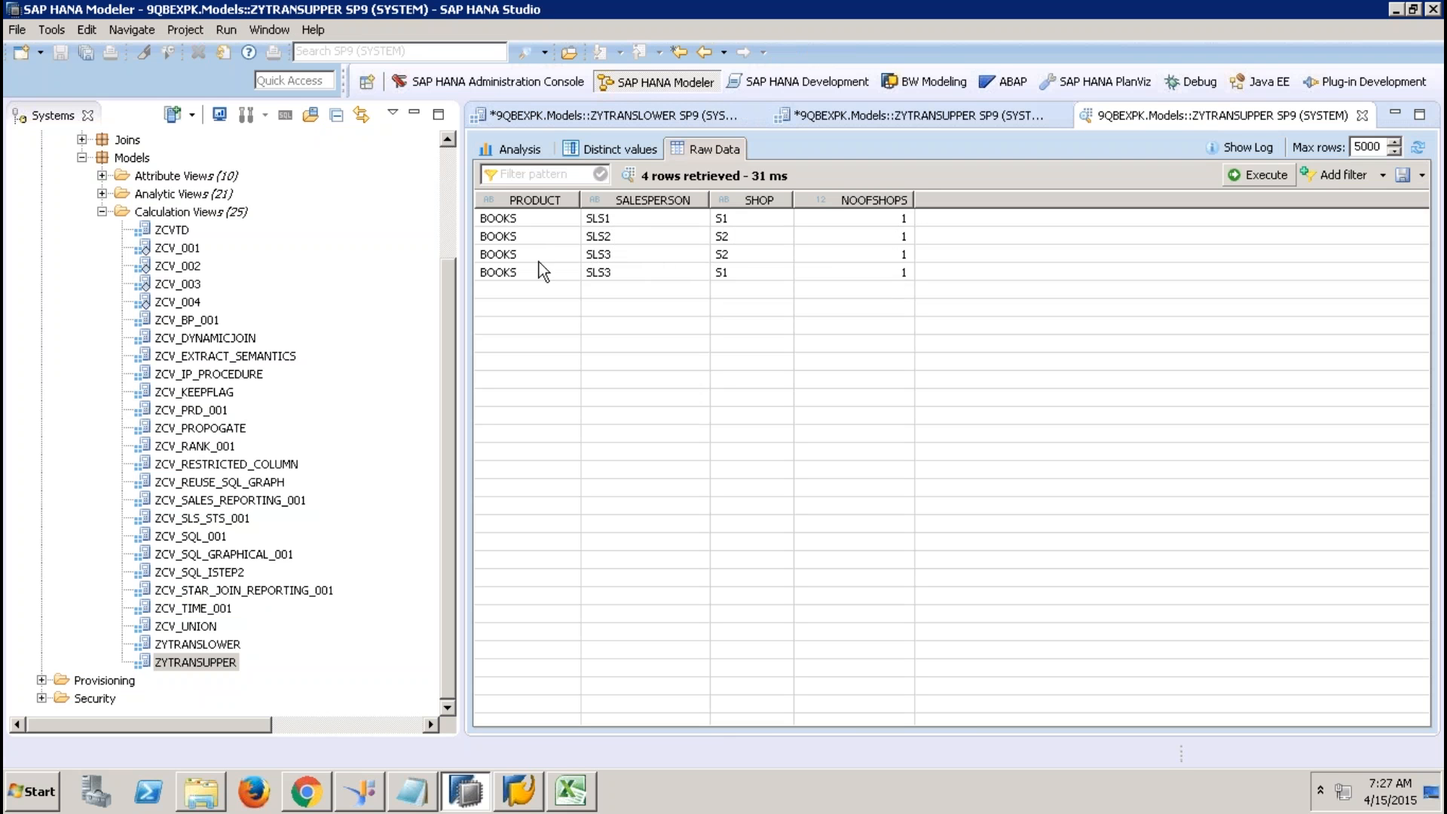
pyautogui.click(507, 219)
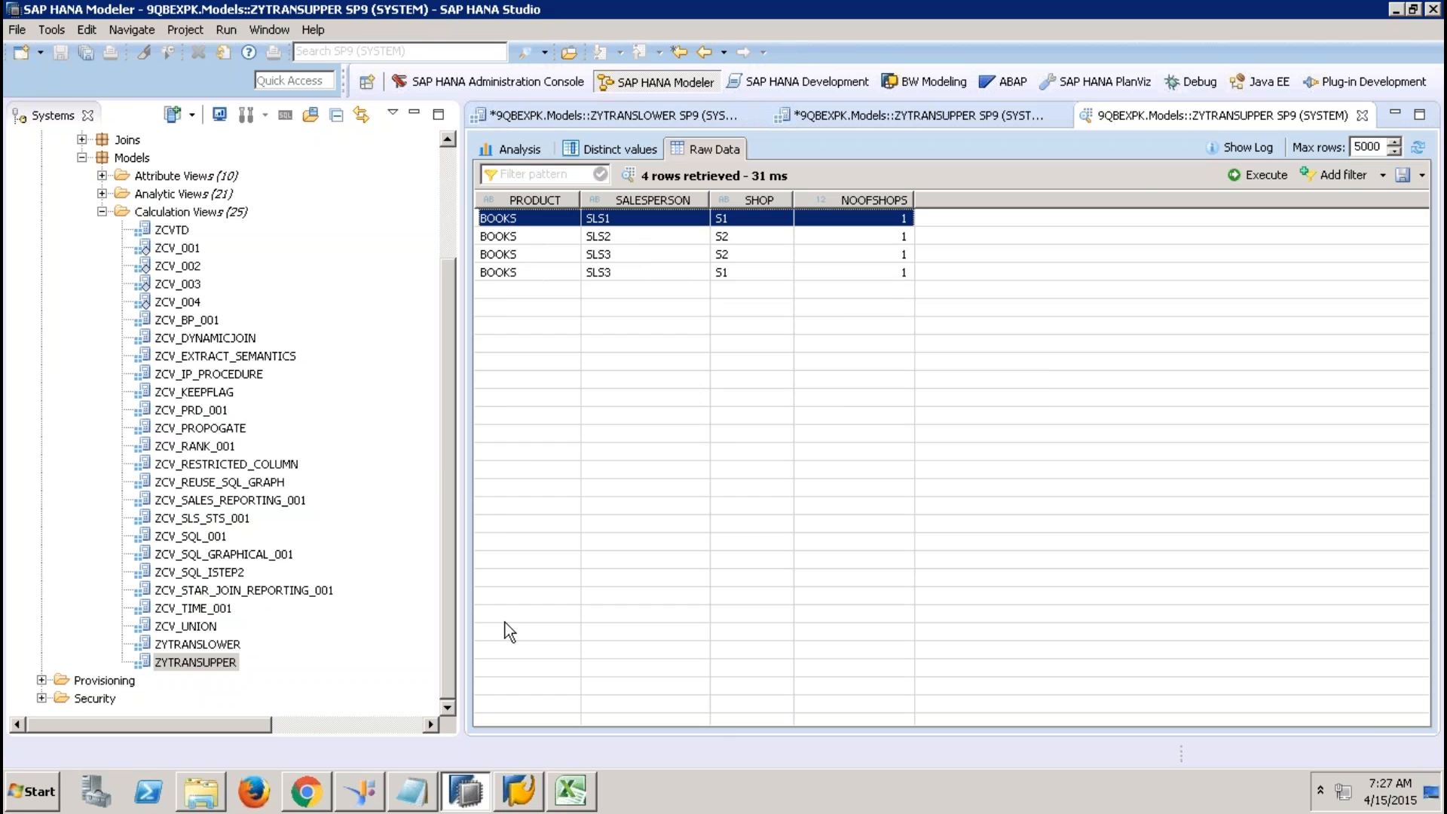
# Step: Switch to Excel and trace the distinct sales exec and shop combinations for SLS1, SLS2 and SLS3 in columns C and D
pyautogui.click(588, 805)
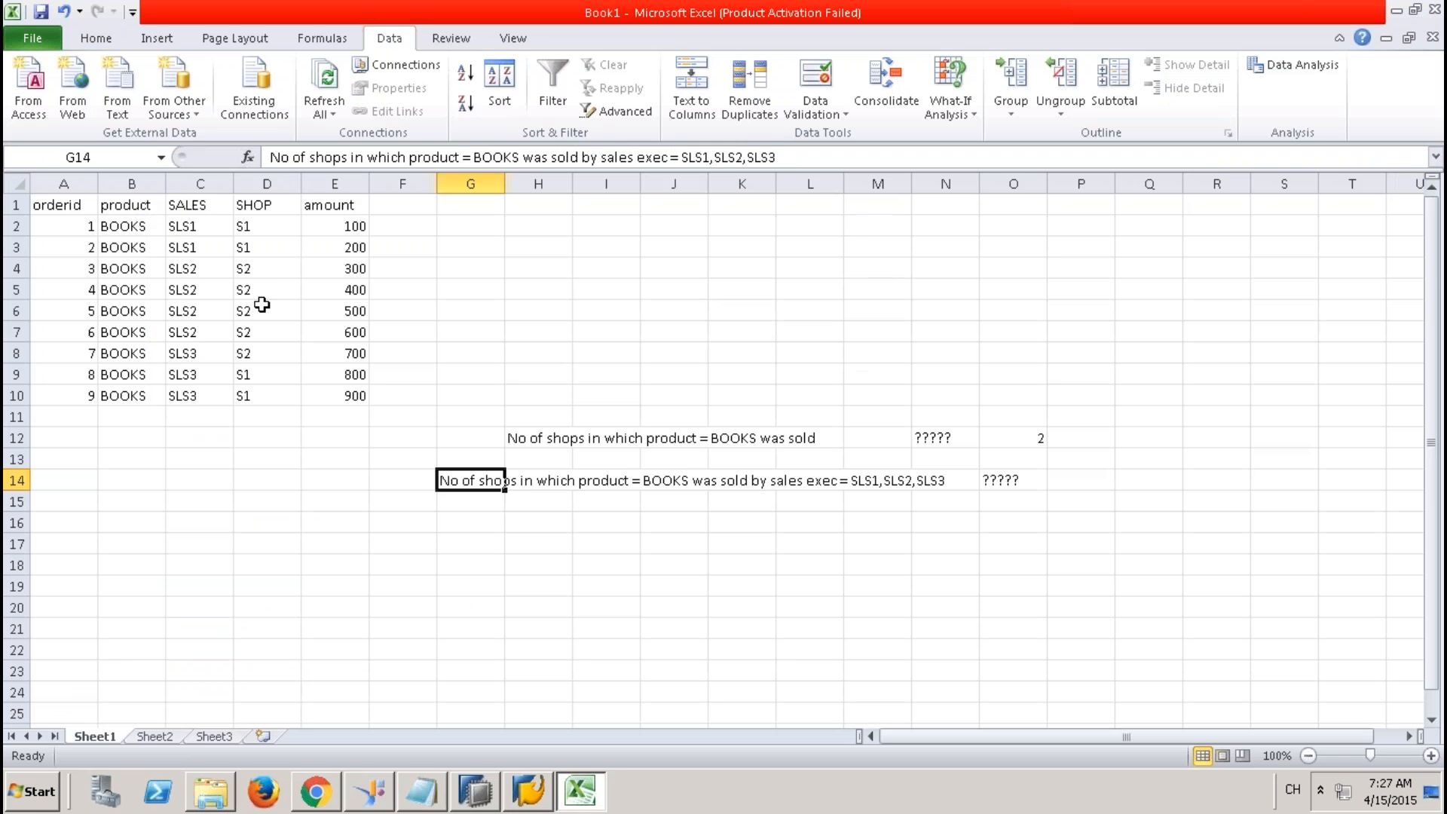
pyautogui.click(202, 419)
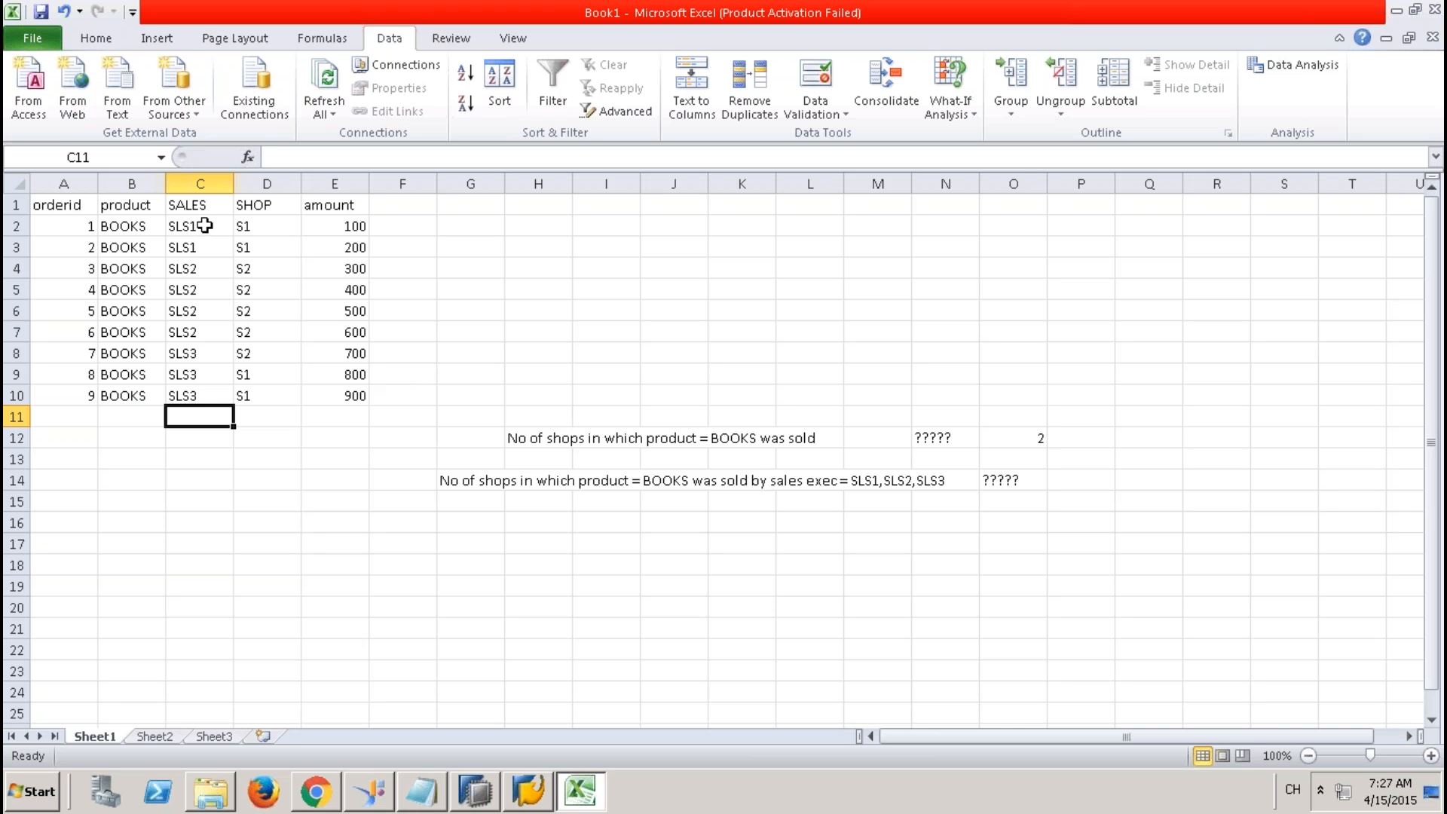
pyautogui.click(240, 227)
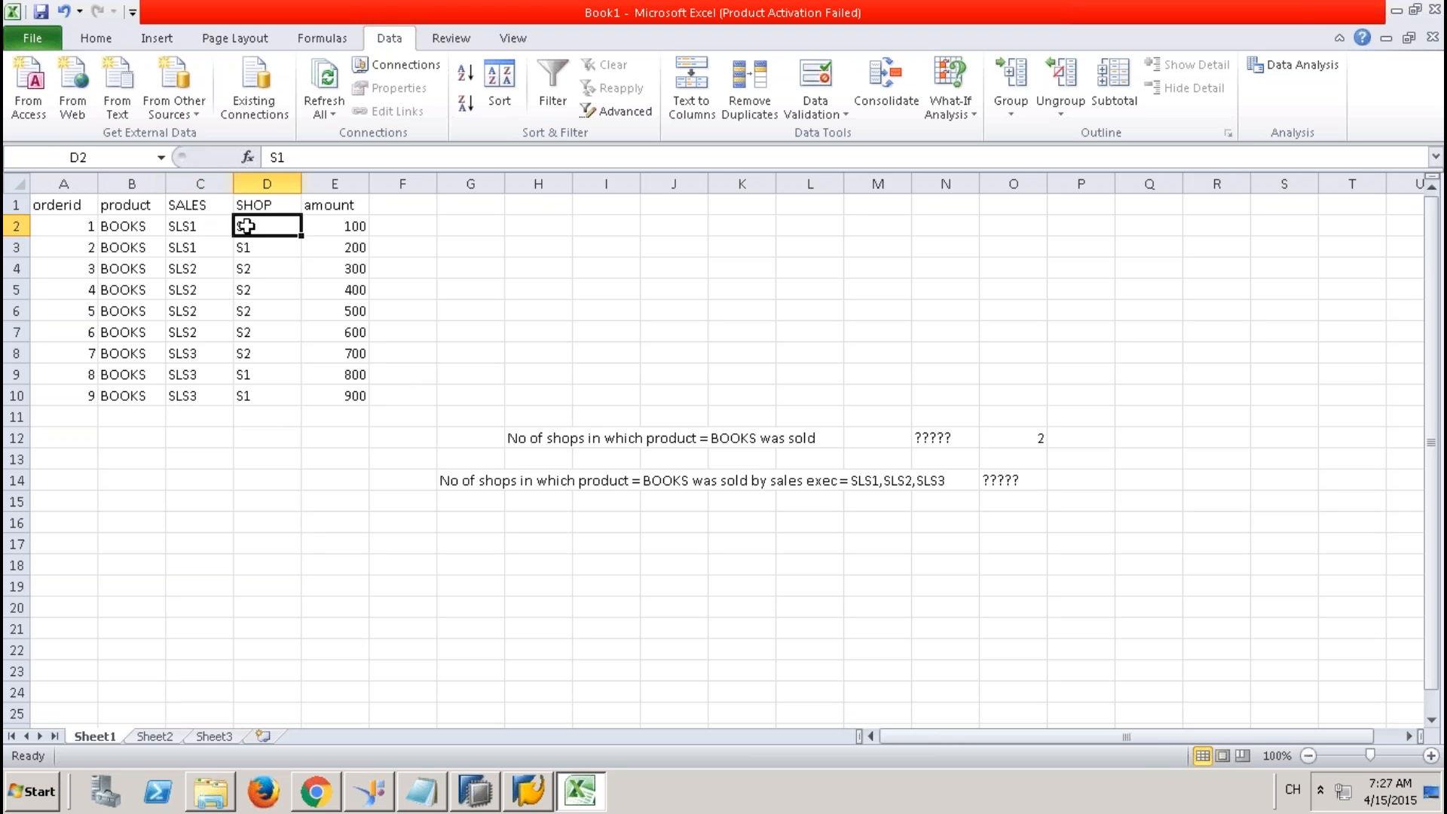
pyautogui.click(187, 225)
pyautogui.moveTo(187, 225); pyautogui.dragTo(265, 351)
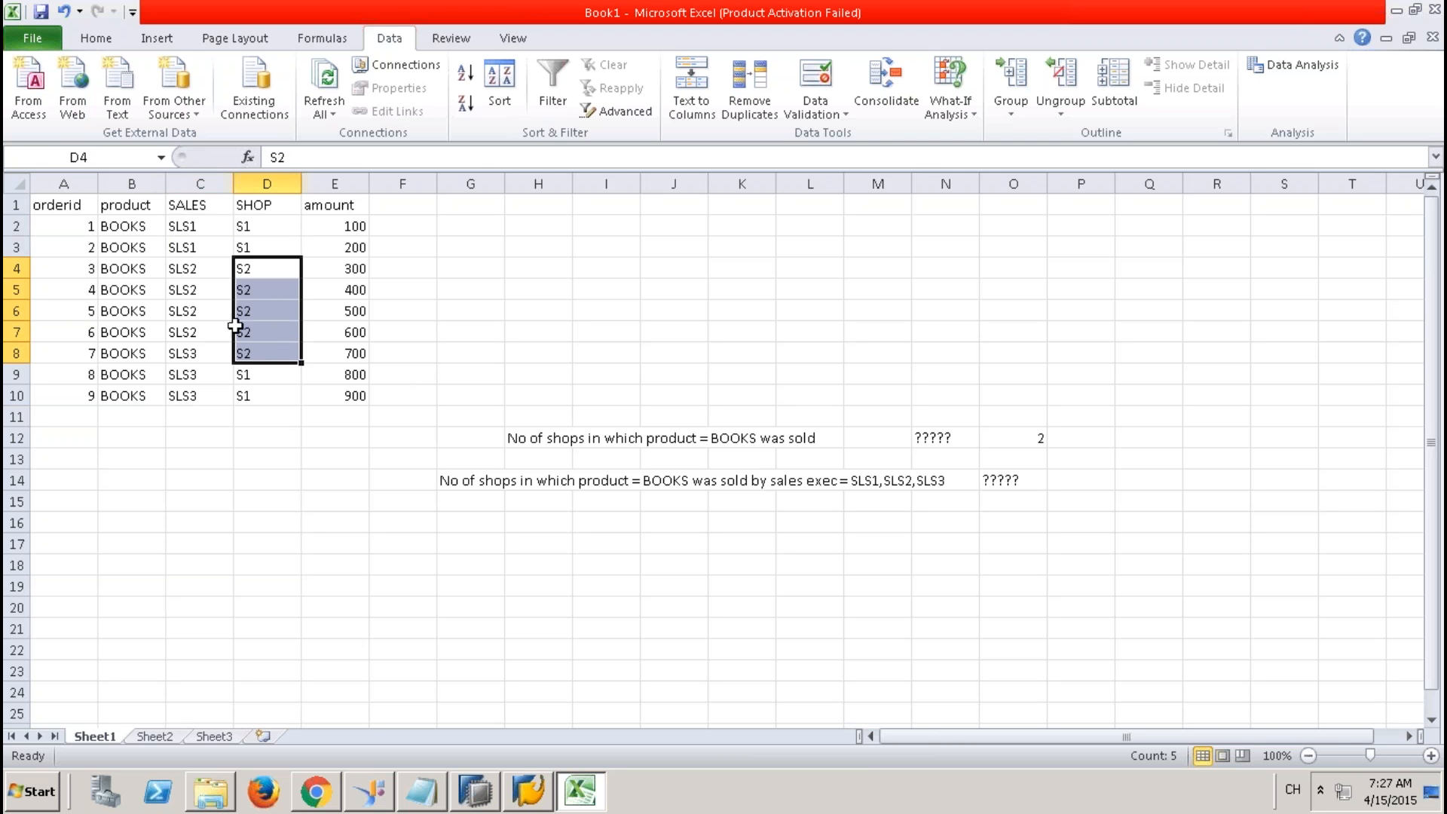
pyautogui.click(187, 268)
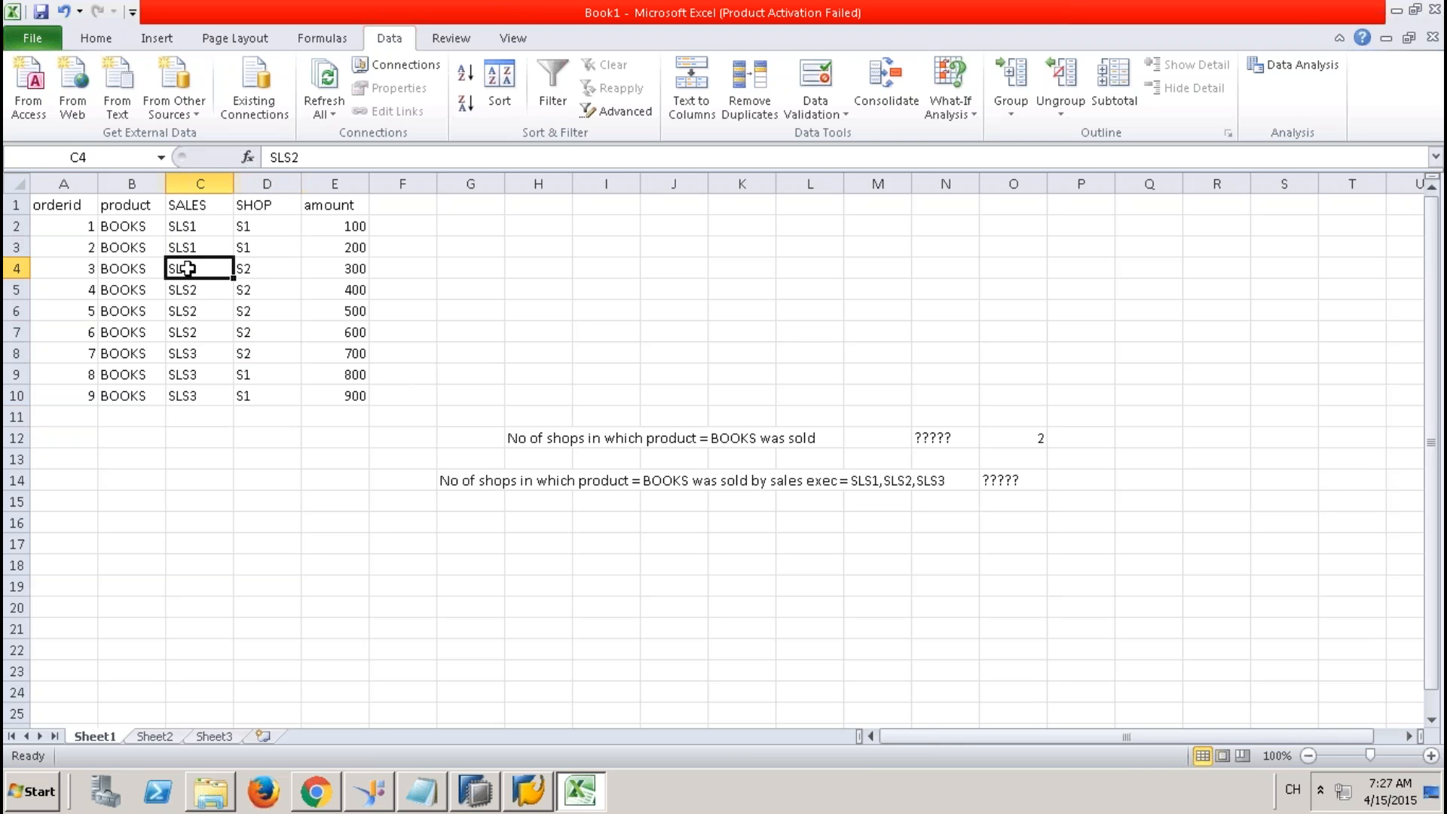
pyautogui.click(271, 271)
pyautogui.click(202, 357)
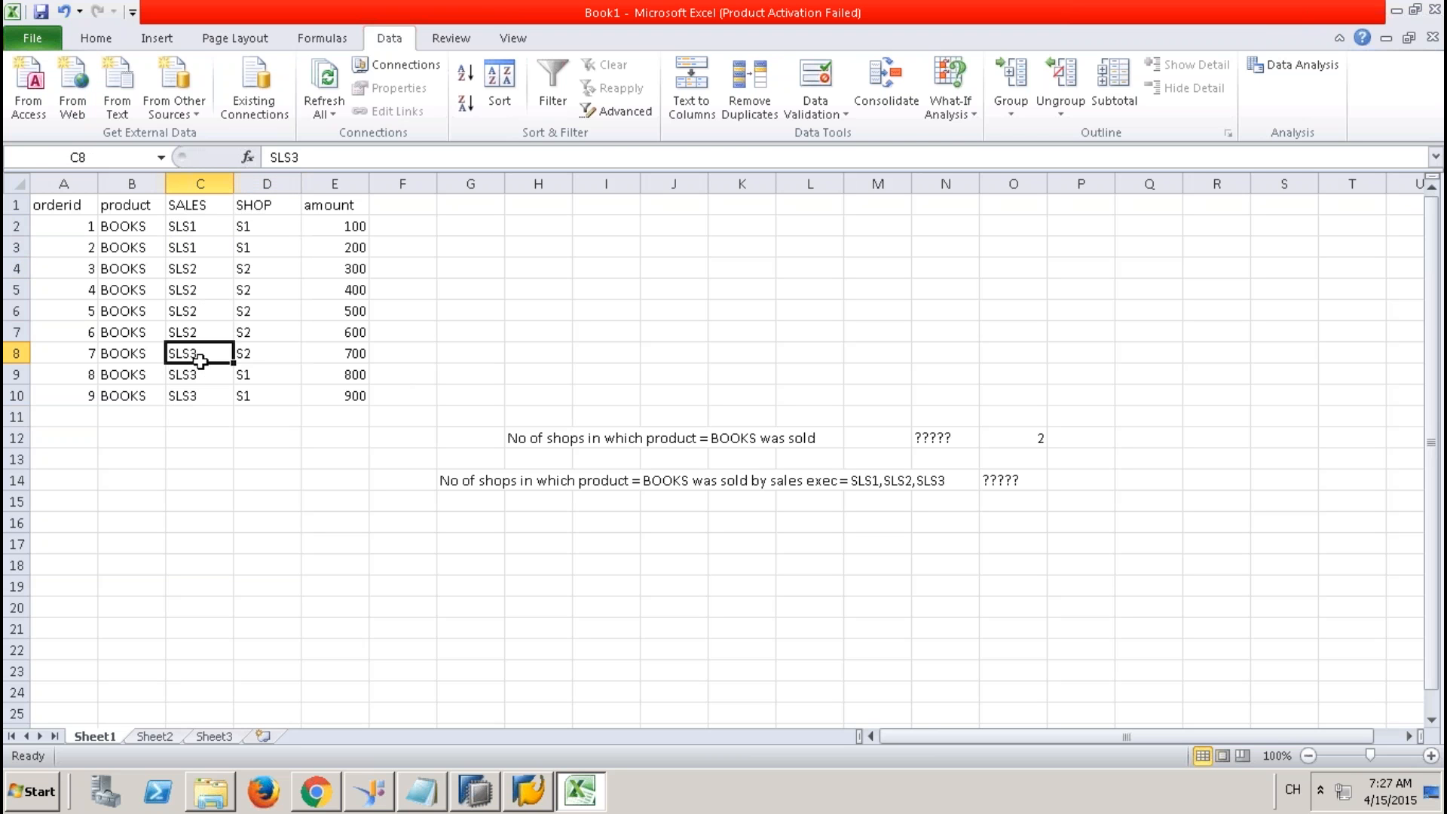
pyautogui.moveTo(201, 356); pyautogui.dragTo(202, 395)
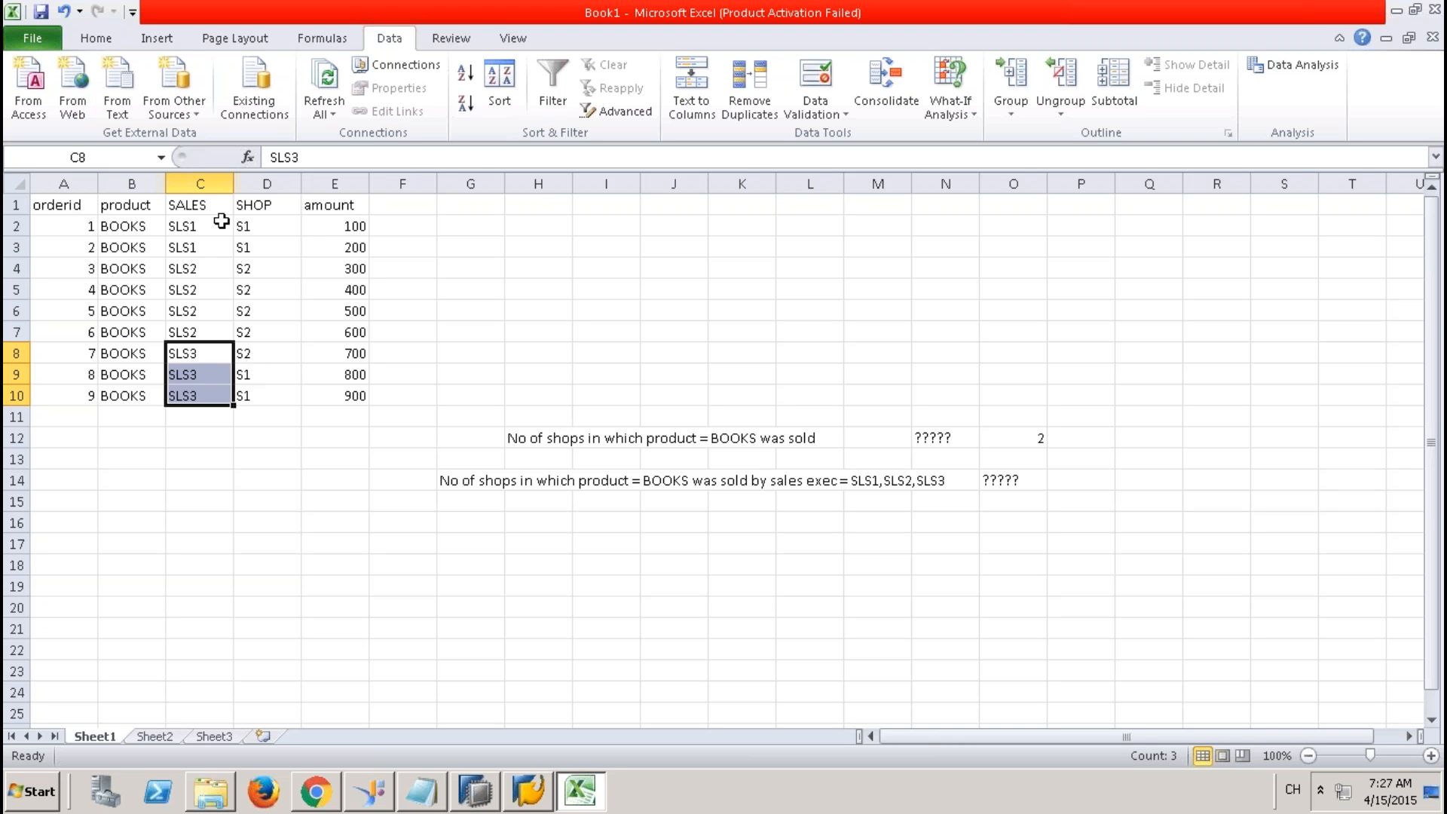
pyautogui.click(194, 224)
pyautogui.moveTo(253, 224); pyautogui.dragTo(253, 226)
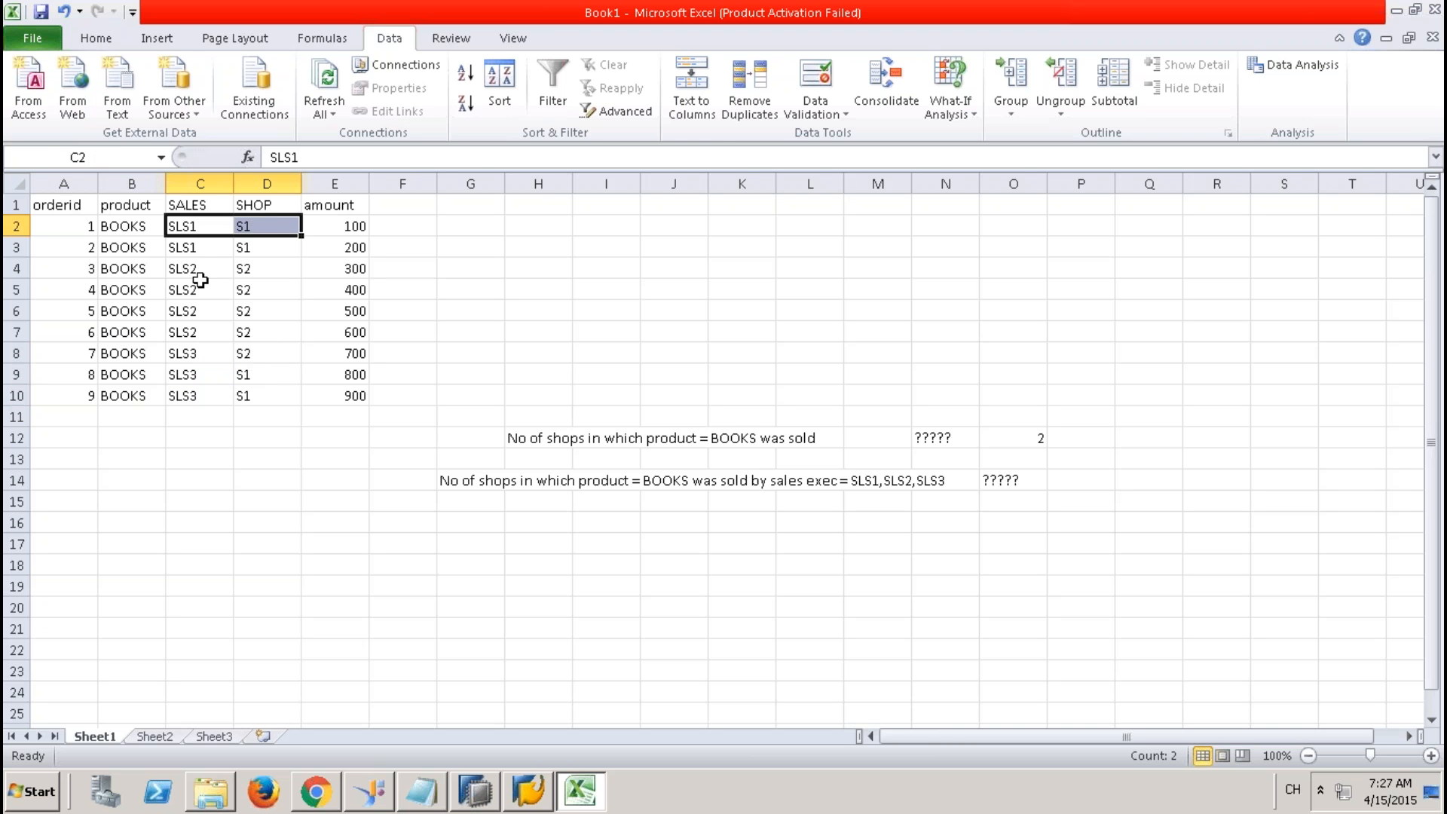
pyautogui.moveTo(194, 272); pyautogui.dragTo(256, 275)
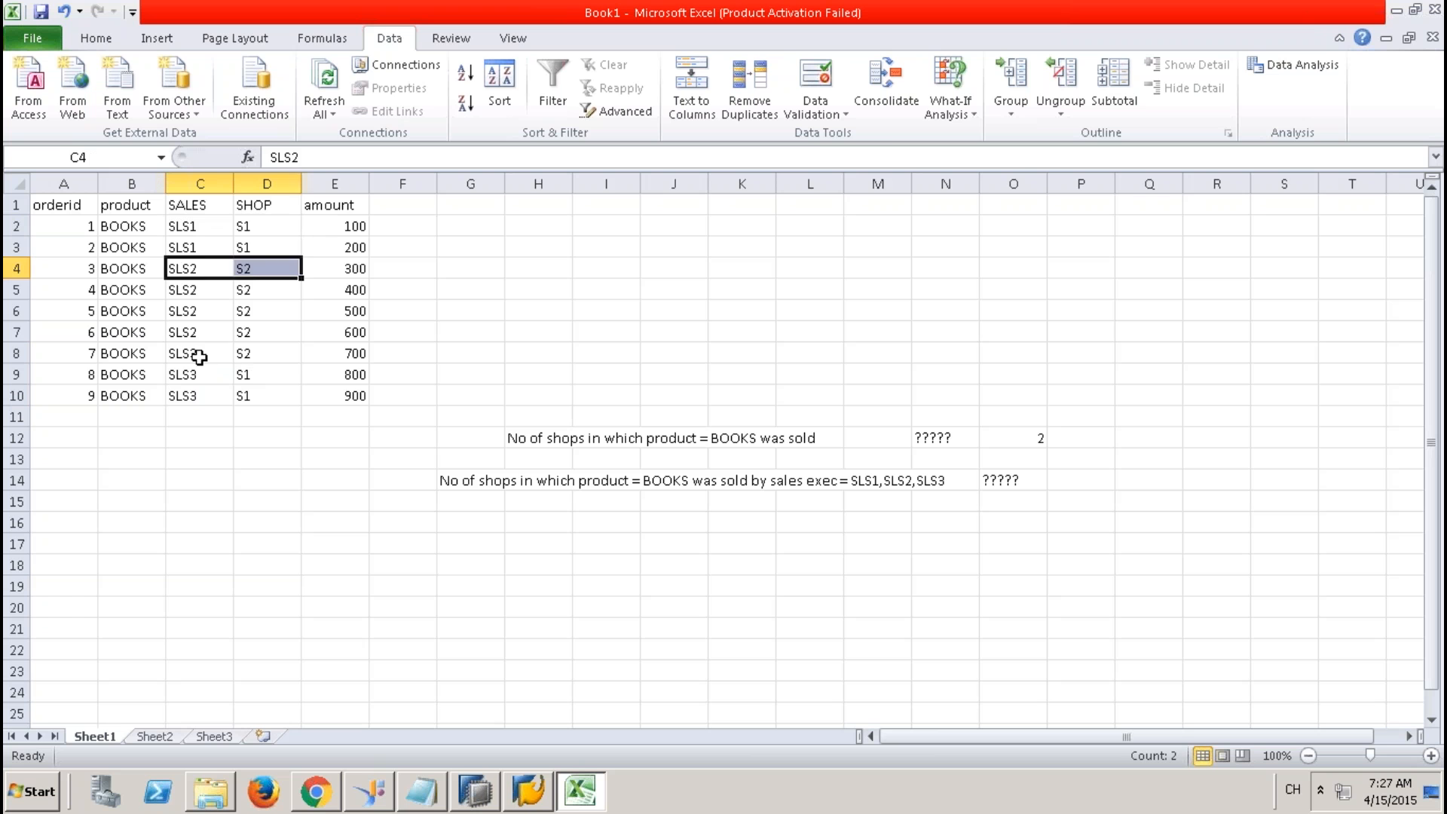
pyautogui.moveTo(197, 359); pyautogui.dragTo(257, 375)
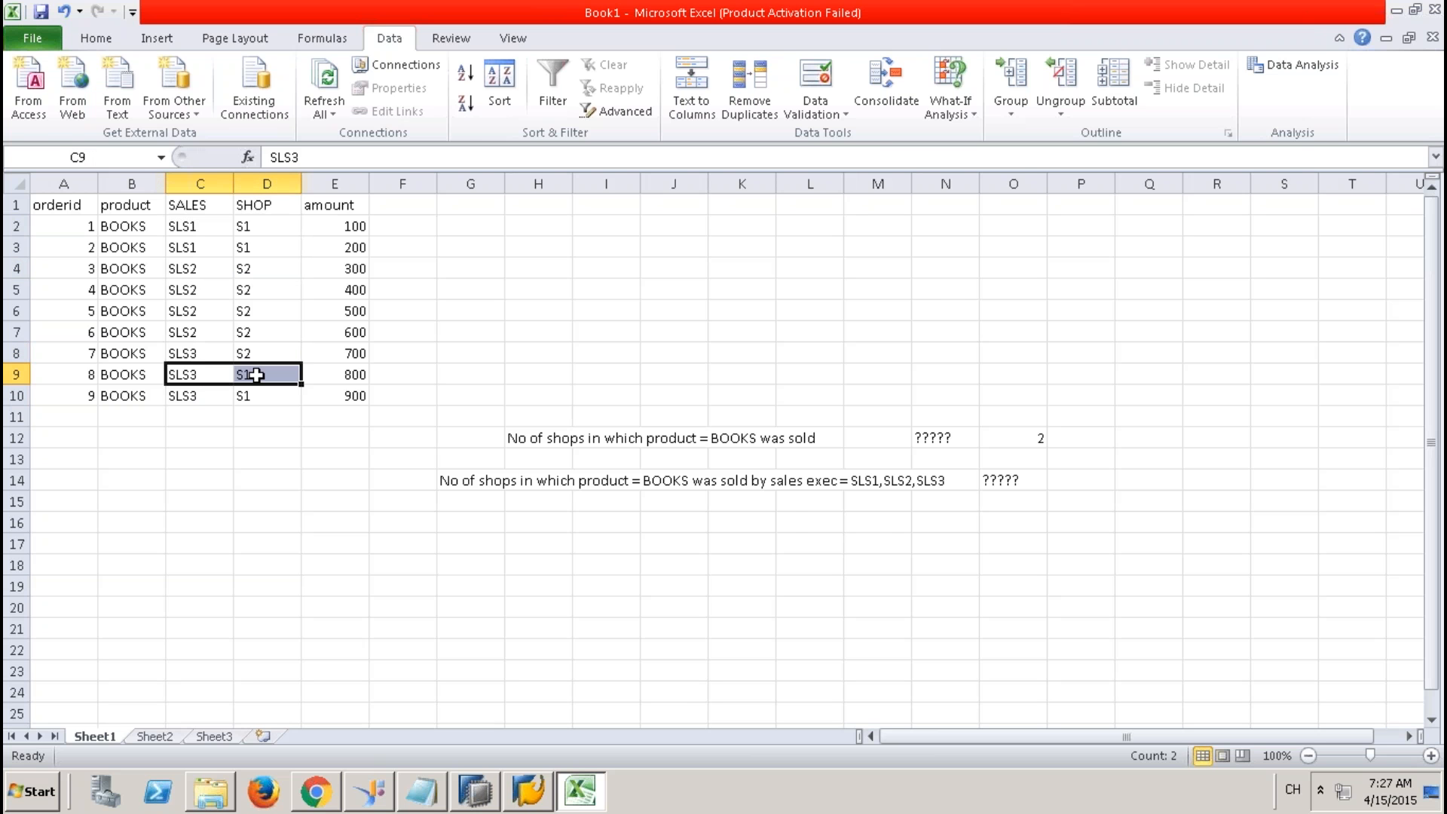
# Step: Switch back to SAP HANA Studio and close the ZYTRANSUPPER data preview
pyautogui.hotkey('alt', 'Tab')
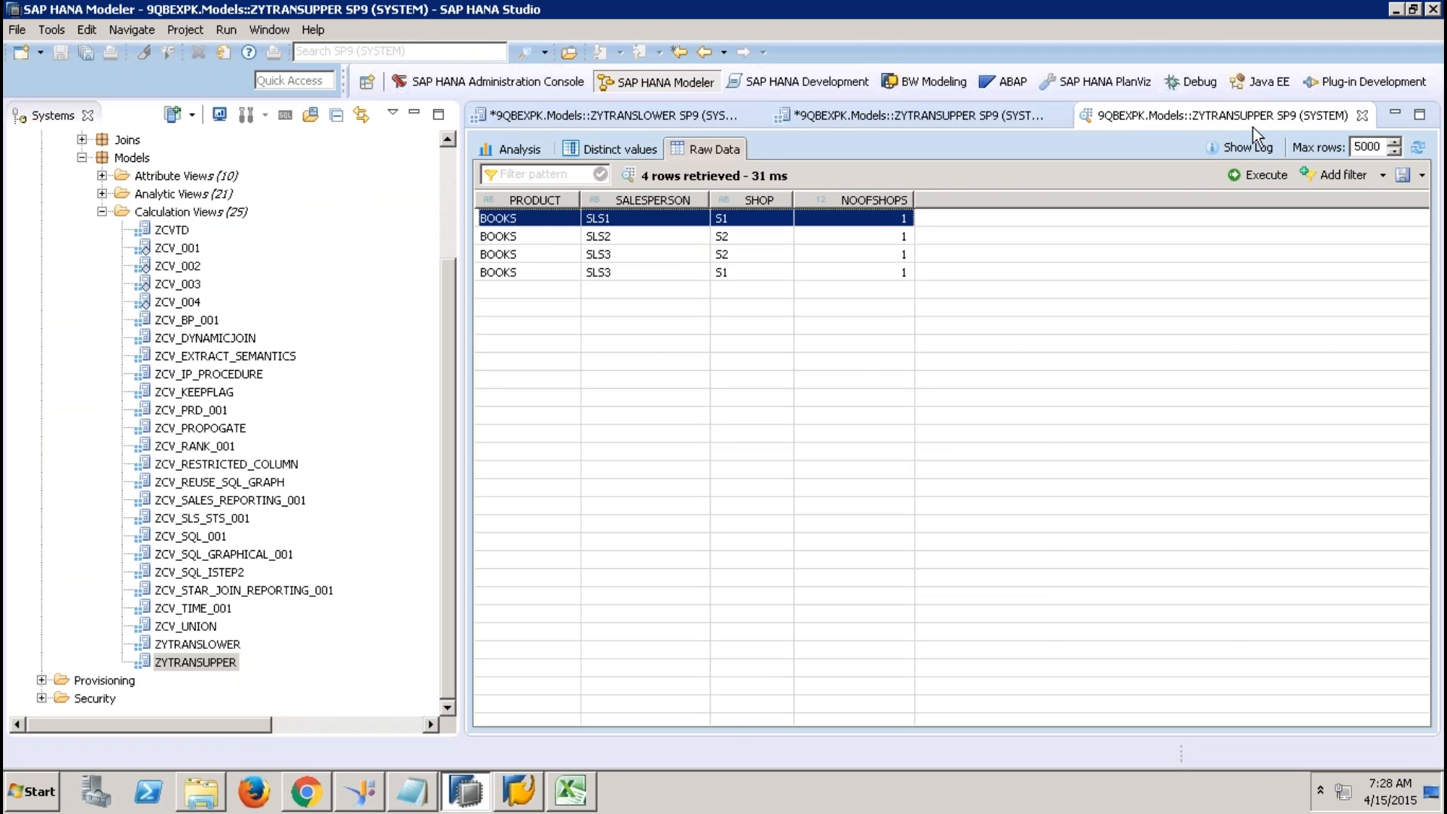
pyautogui.click(1364, 116)
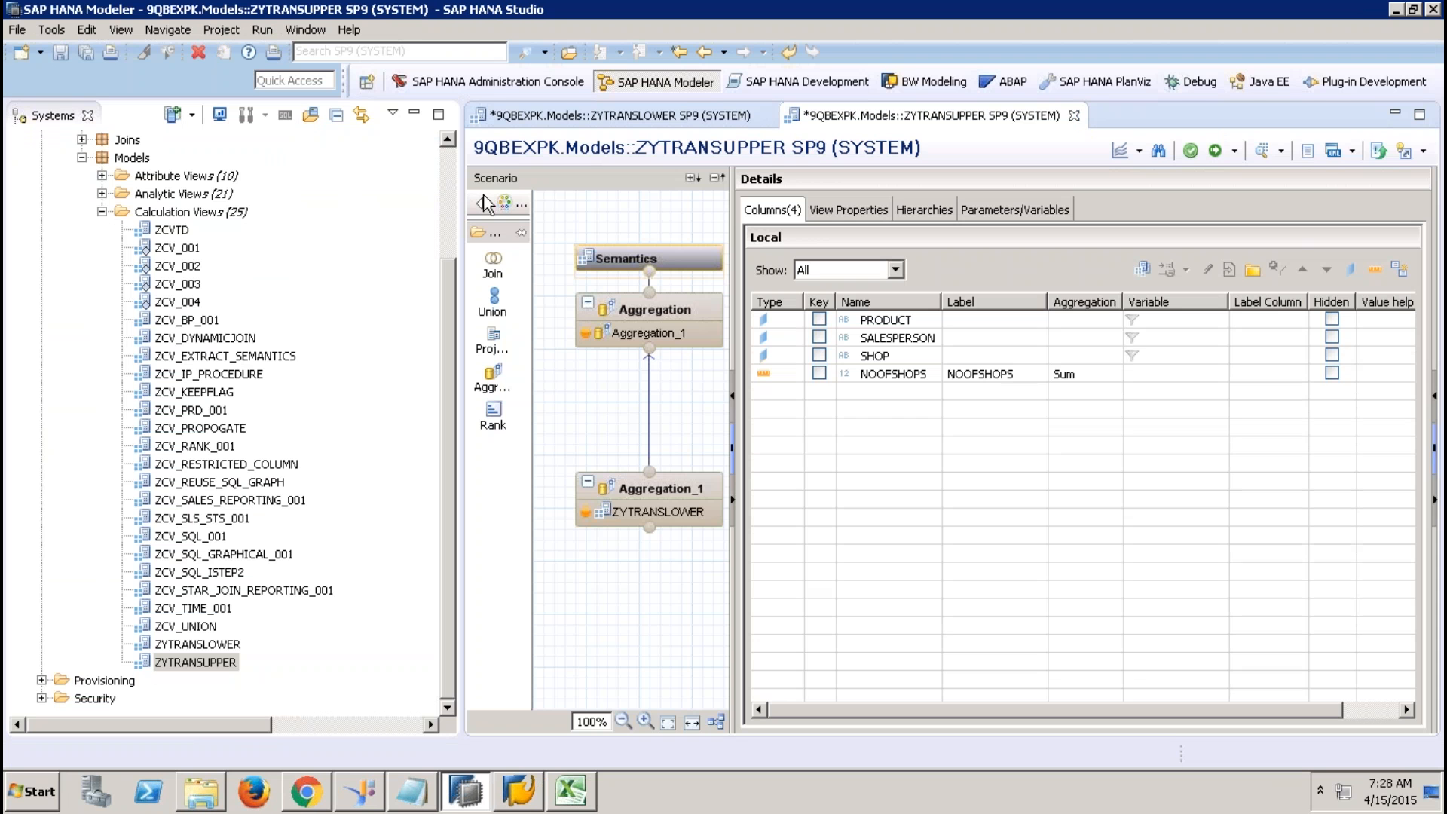
# Step: Maximize the ZYTRANSUPPER editor, open its debug query and remove "SALESPERSON" and "SHOP" from the SELECT list
pyautogui.click(414, 114)
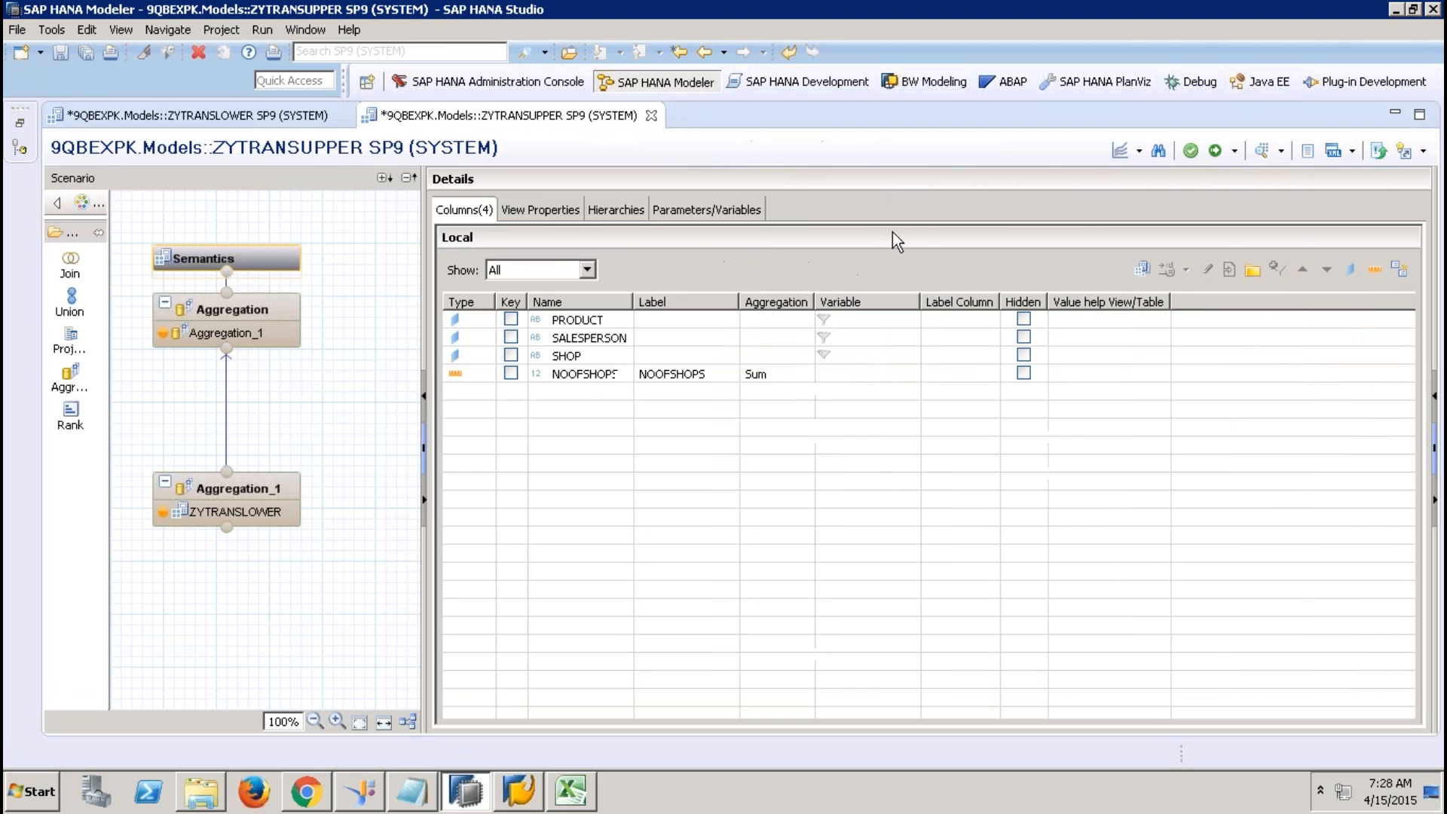
pyautogui.click(1139, 150)
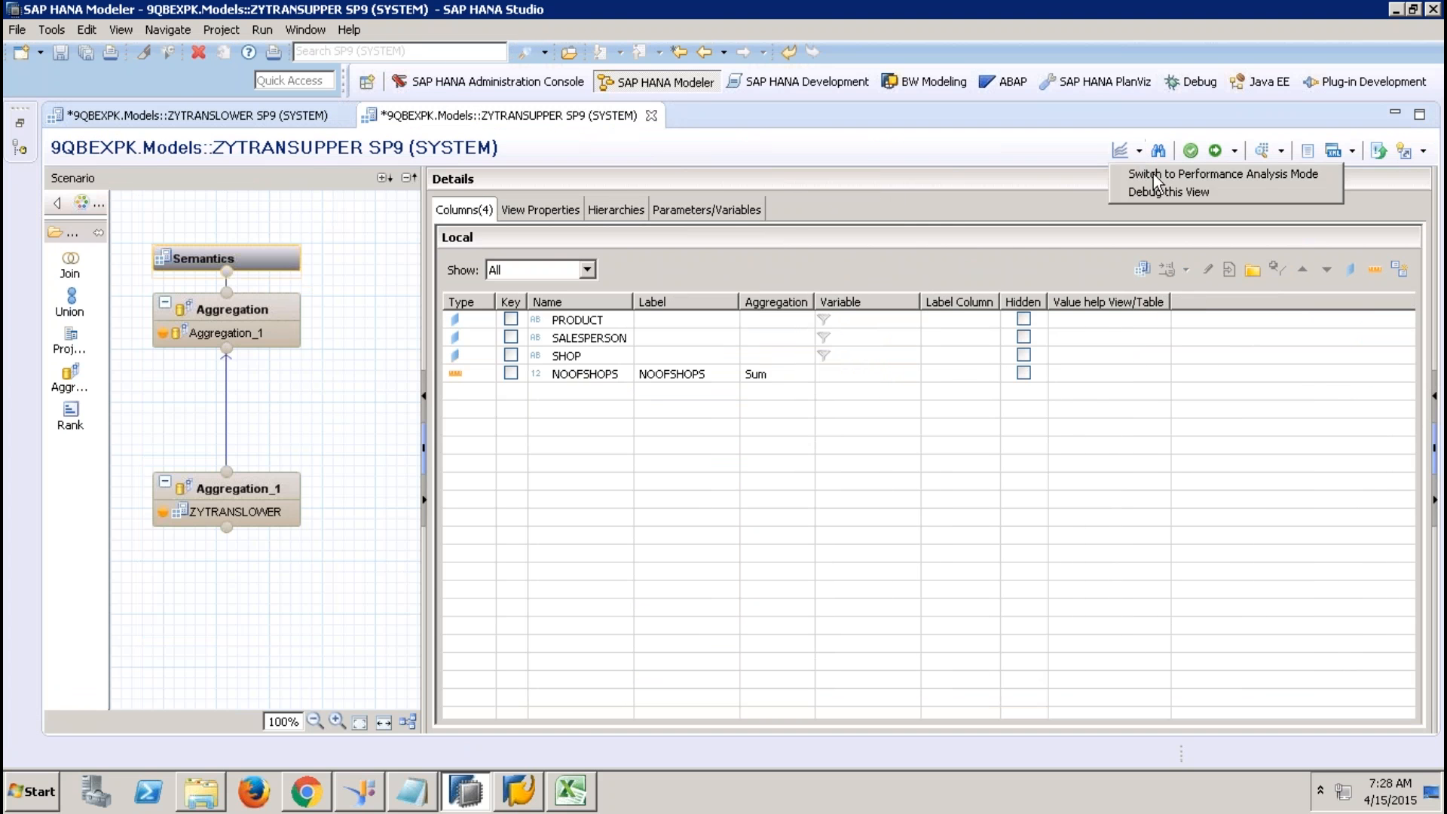
pyautogui.click(1158, 193)
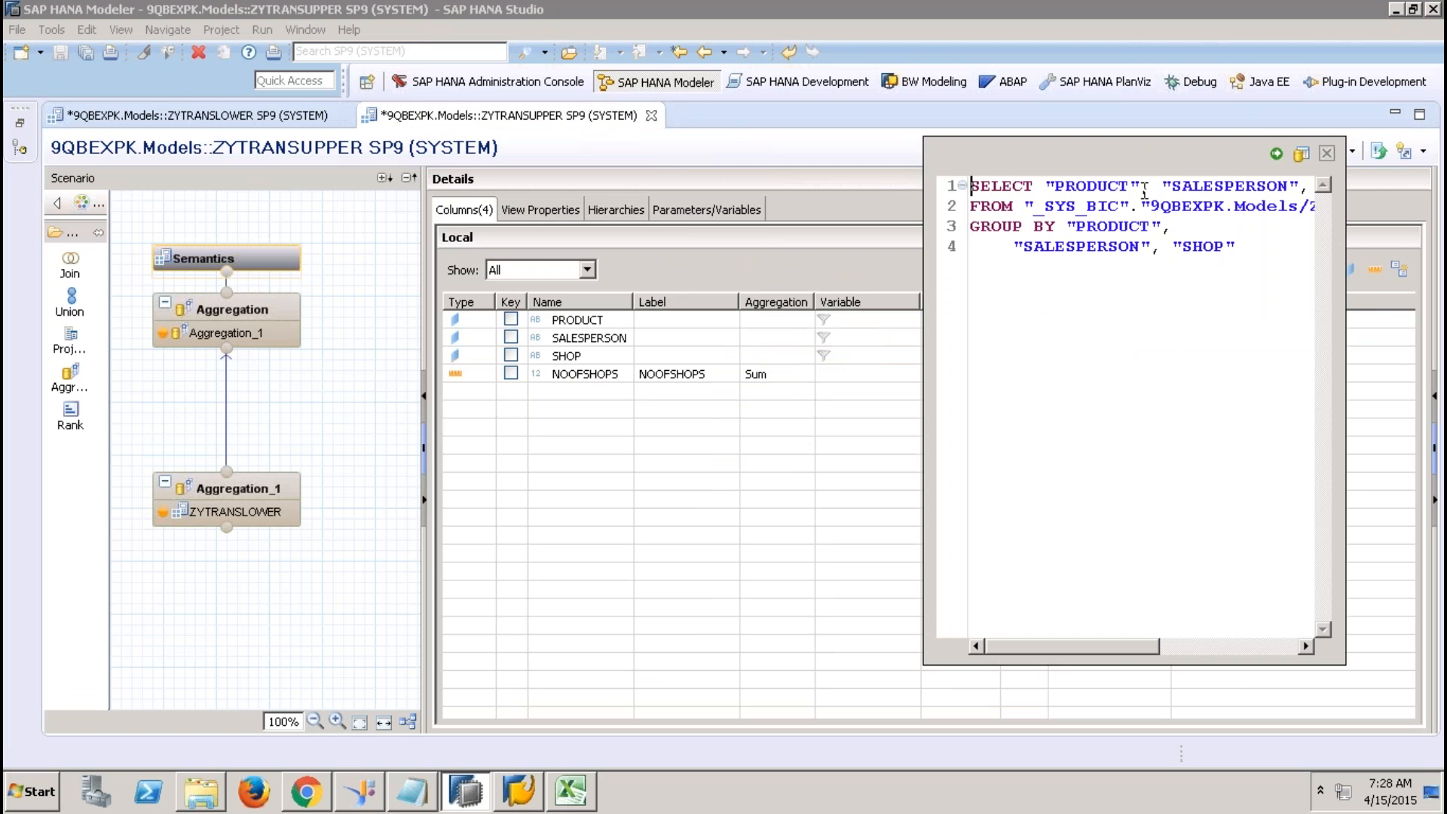
pyautogui.moveTo(1161, 187); pyautogui.dragTo(1126, 184)
pyautogui.press('Delete')
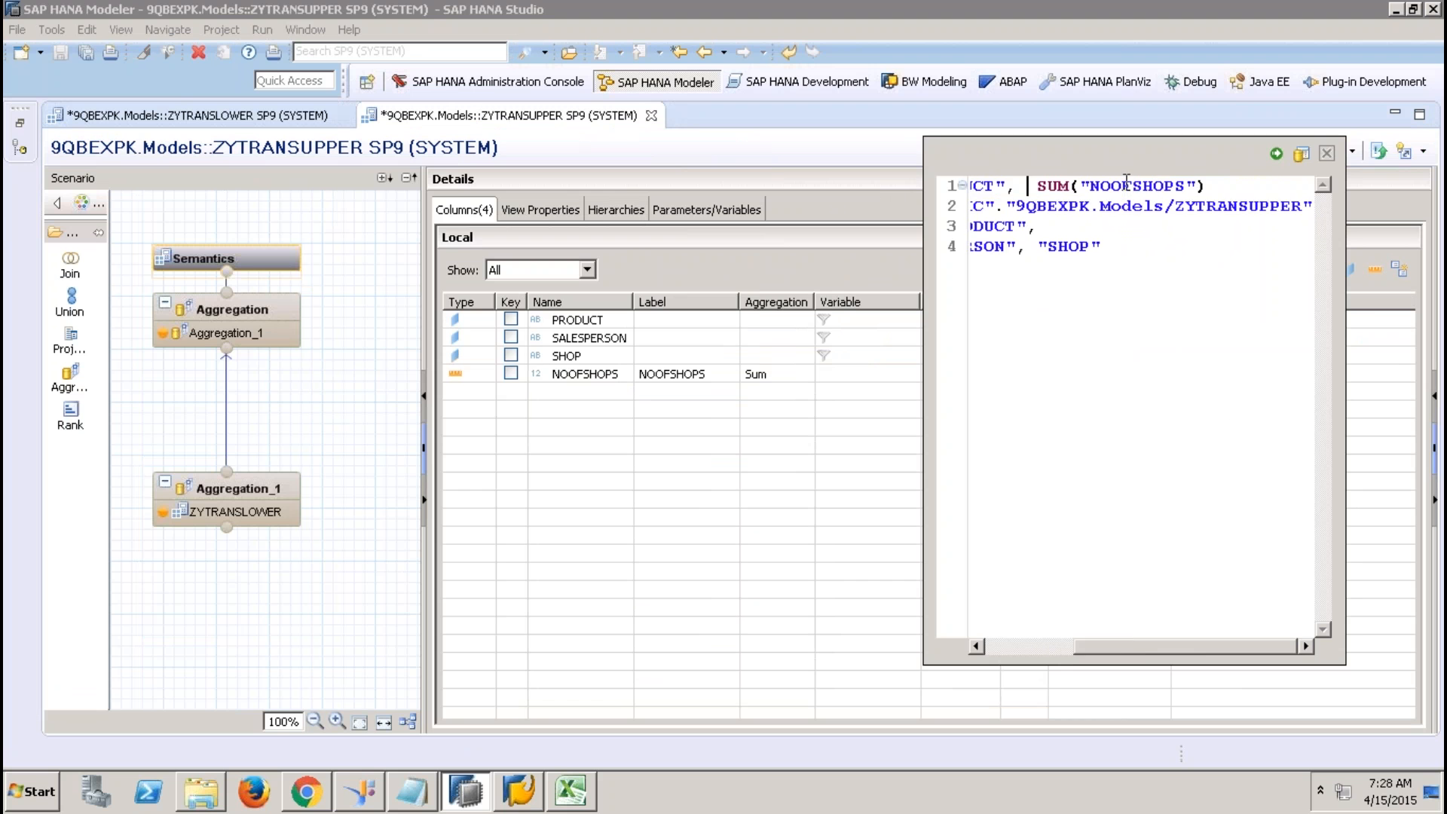
pyautogui.click(998, 641)
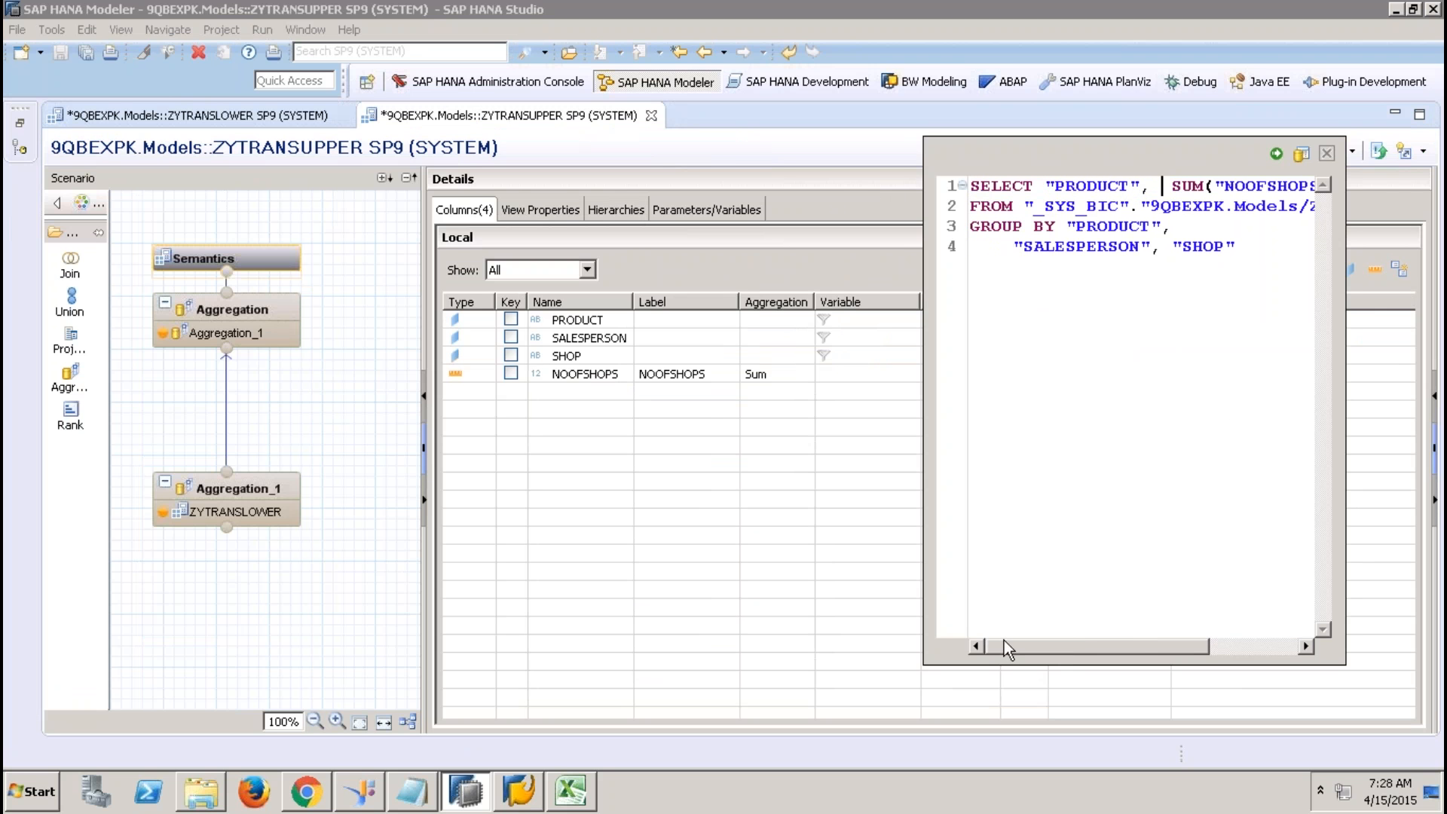
# Step: Reduce the GROUP BY clause of the debug query to "PRODUCT" only and start the debug session
pyautogui.moveTo(1015, 247); pyautogui.dragTo(1250, 256)
pyautogui.hotkey('ctrl', 'x')
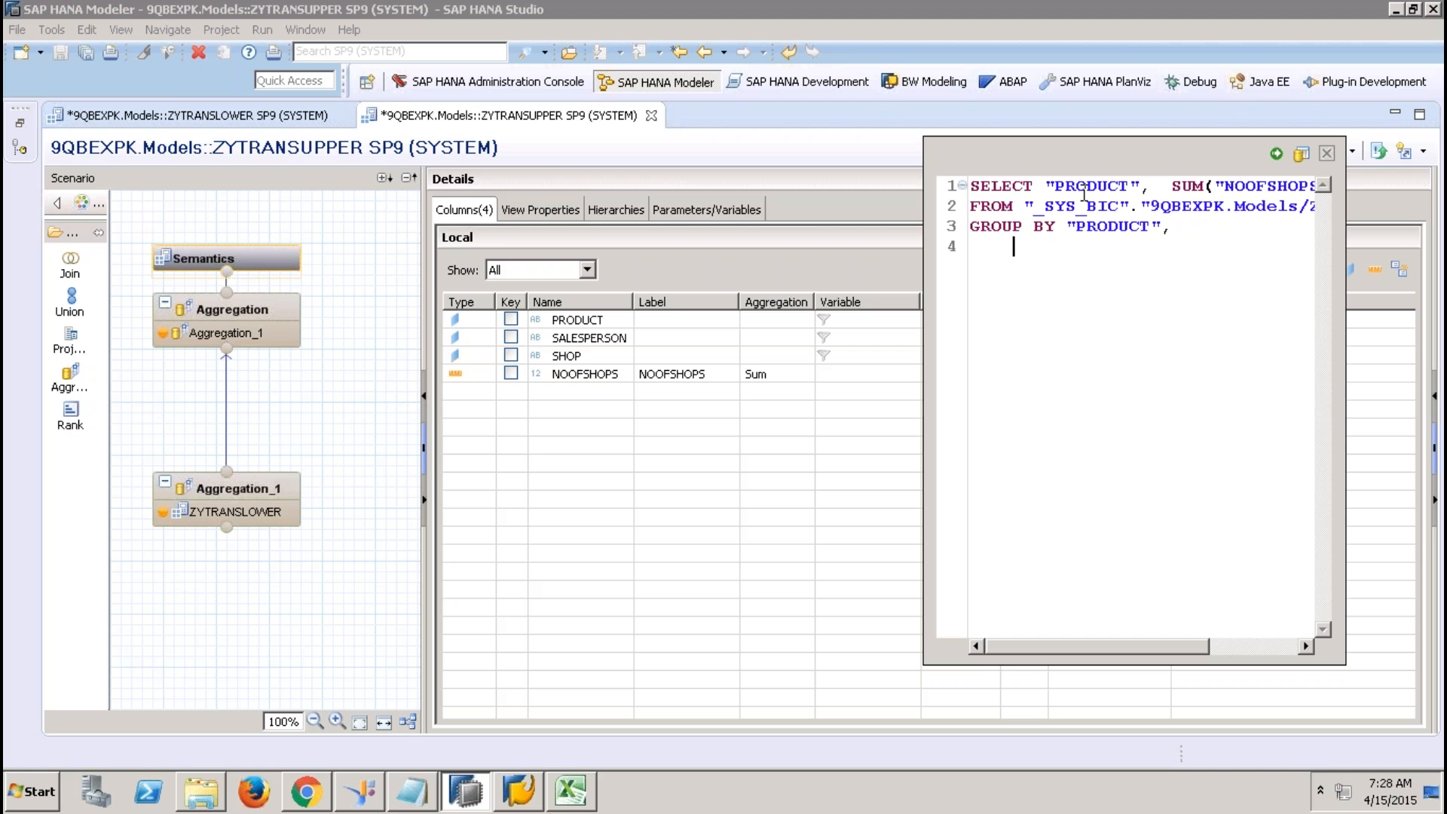
pyautogui.click(1214, 188)
pyautogui.click(1184, 228)
pyautogui.click(1276, 154)
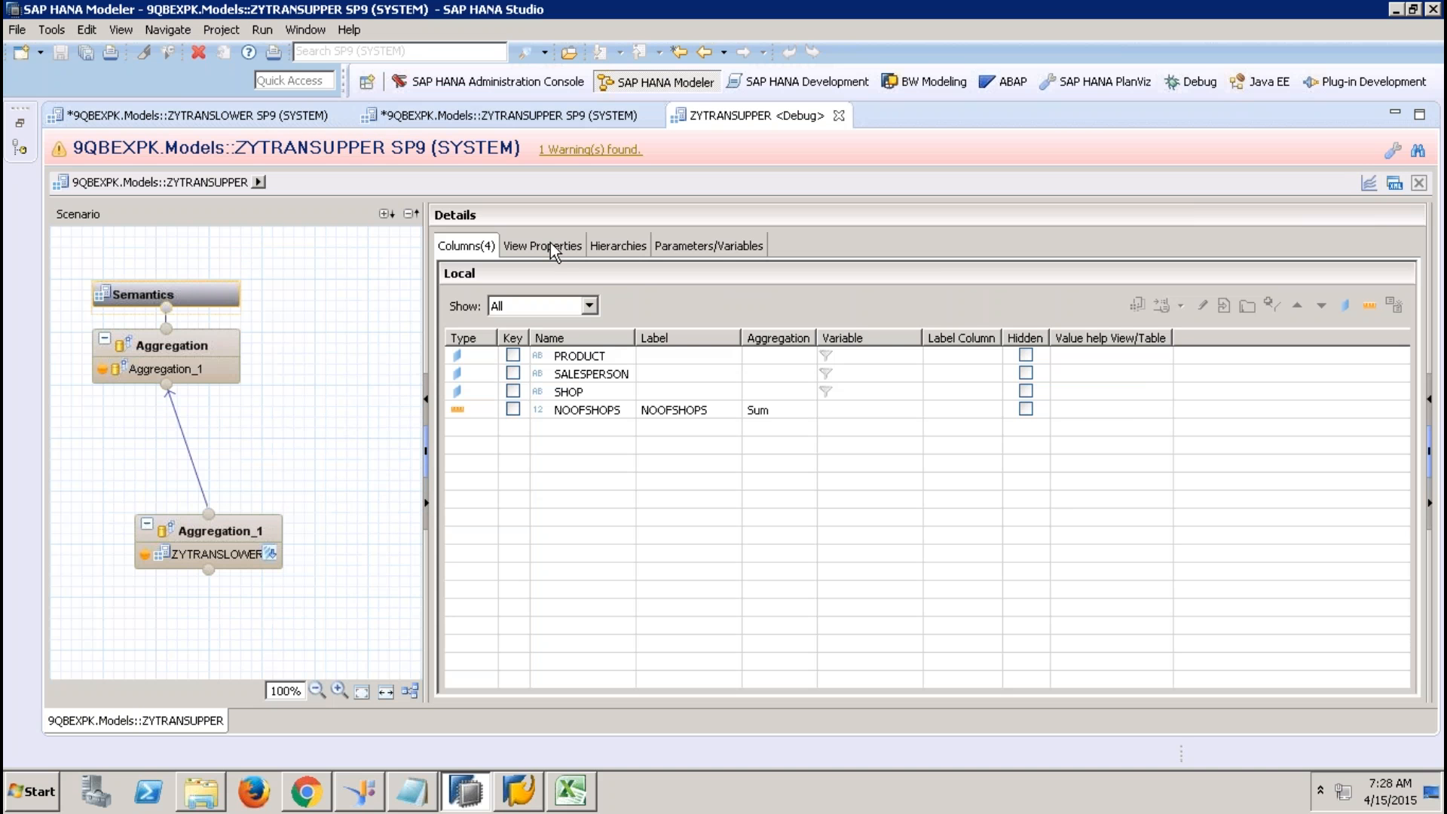
# Step: Drill into ZYTRANSLOWER within the debug session, run its Aggregation node's query and inspect PRODUCT and NOOFSHOPS in the result row
pyautogui.click(269, 554)
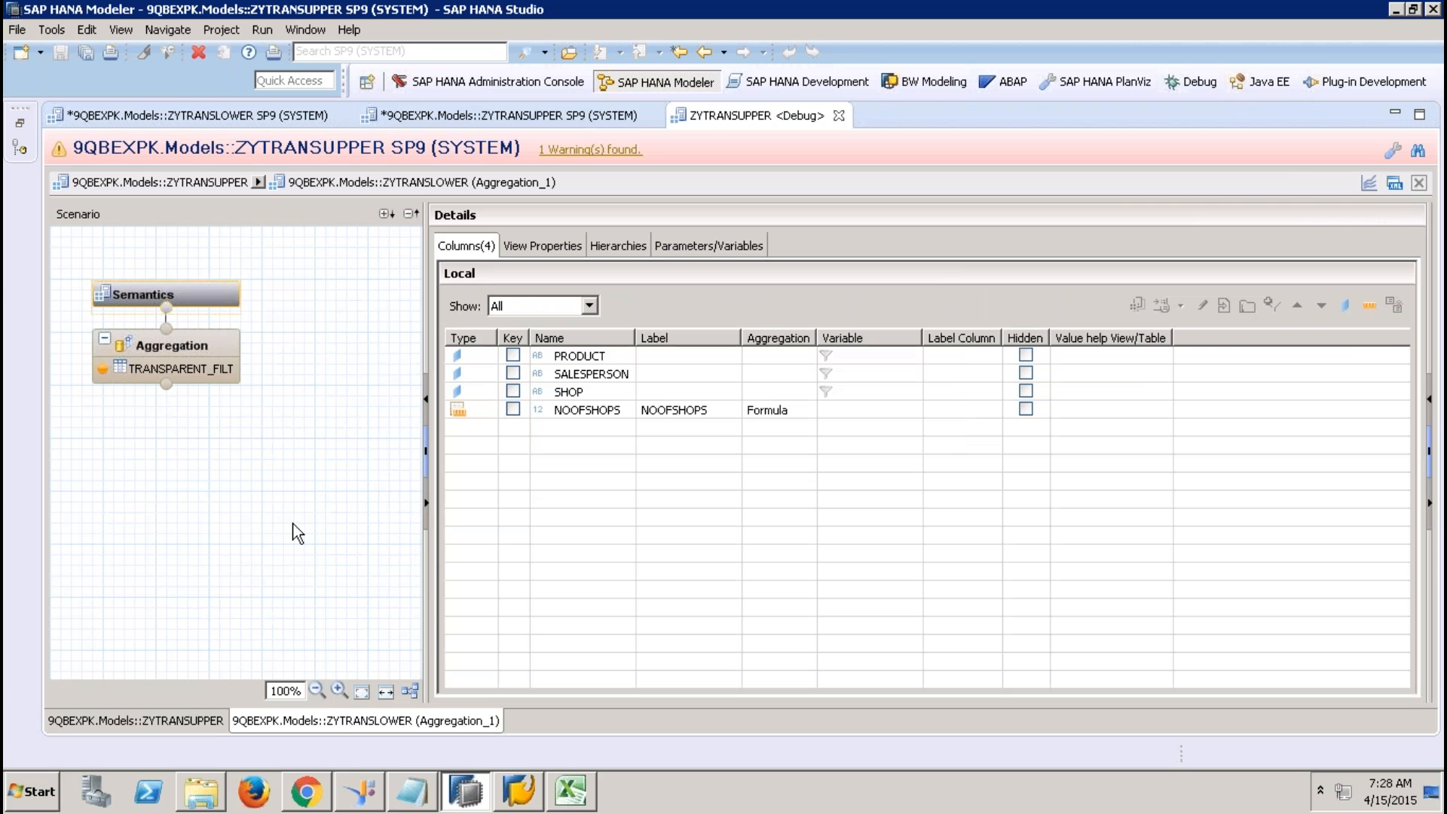
pyautogui.click(205, 348)
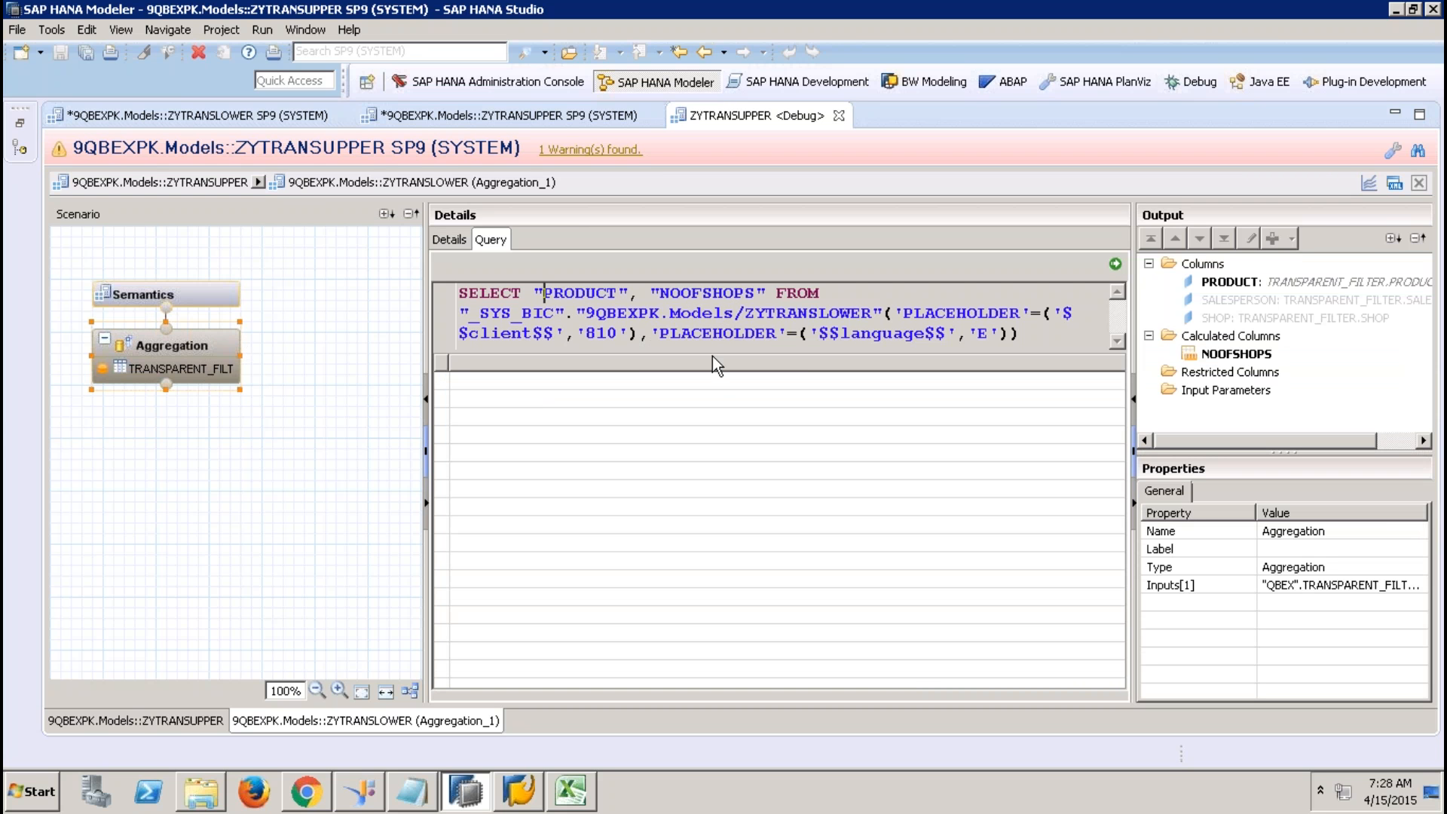
pyautogui.moveTo(715, 353); pyautogui.dragTo(714, 437)
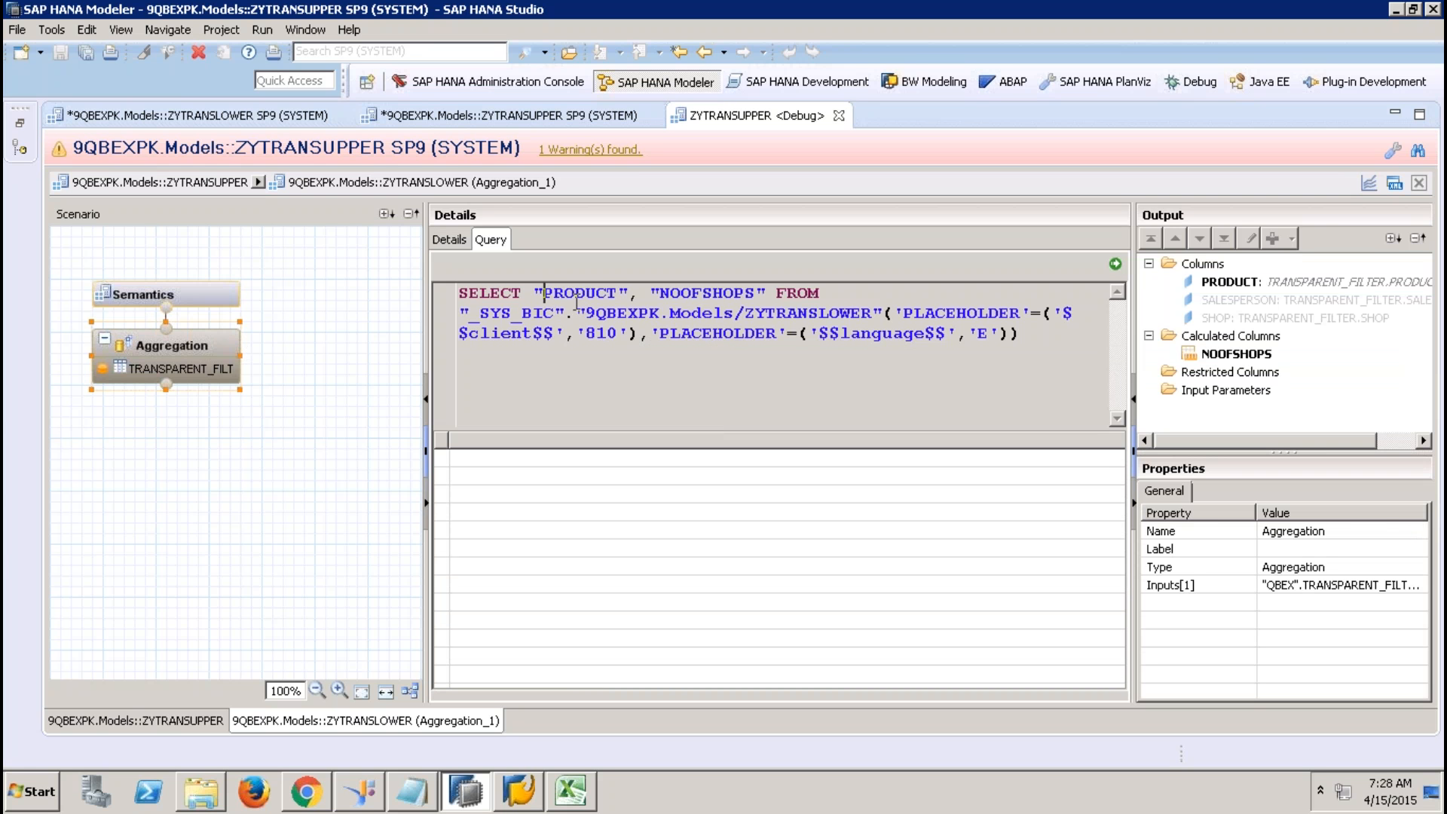
pyautogui.click(577, 293)
pyautogui.click(1115, 264)
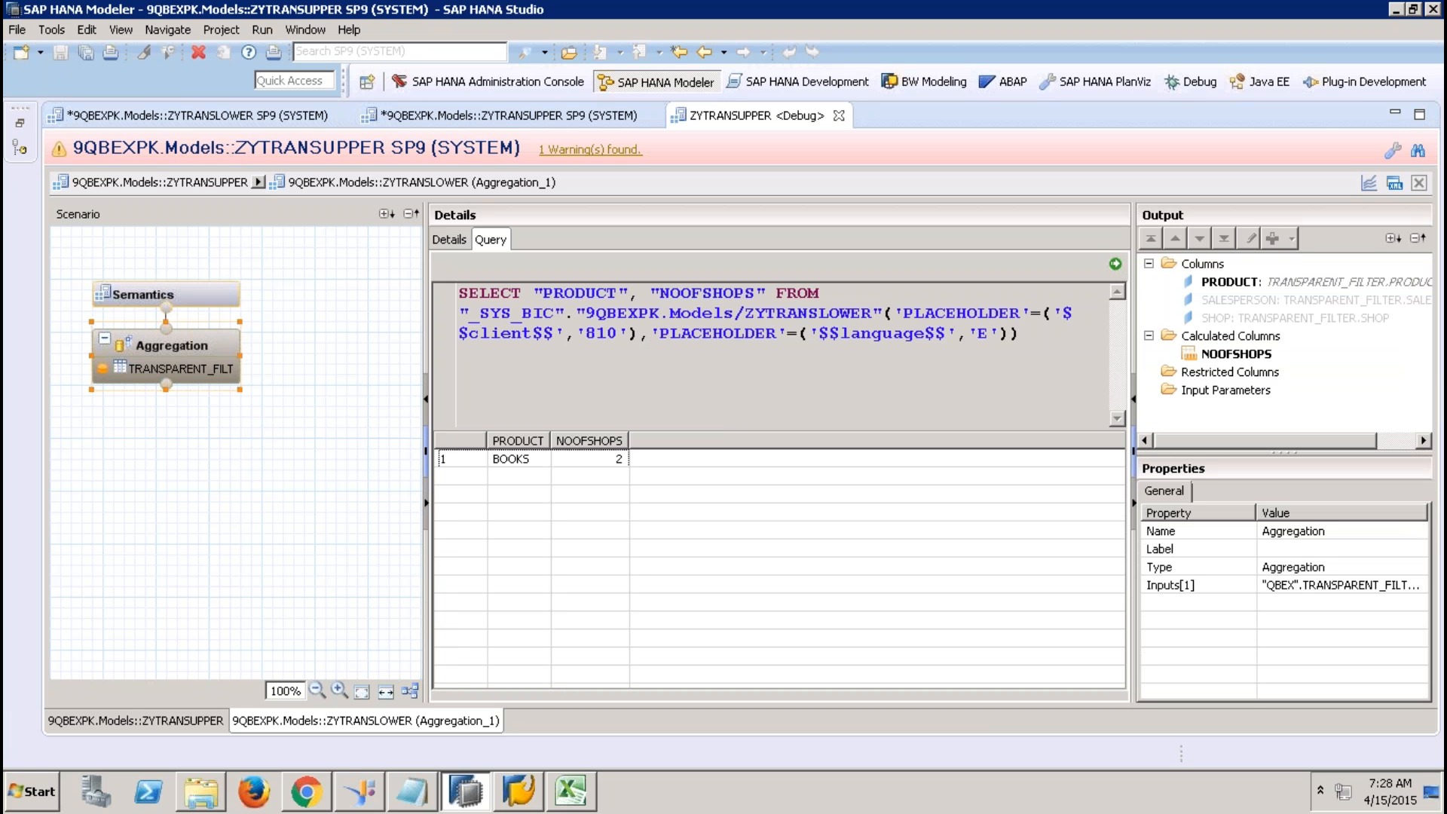
pyautogui.click(521, 459)
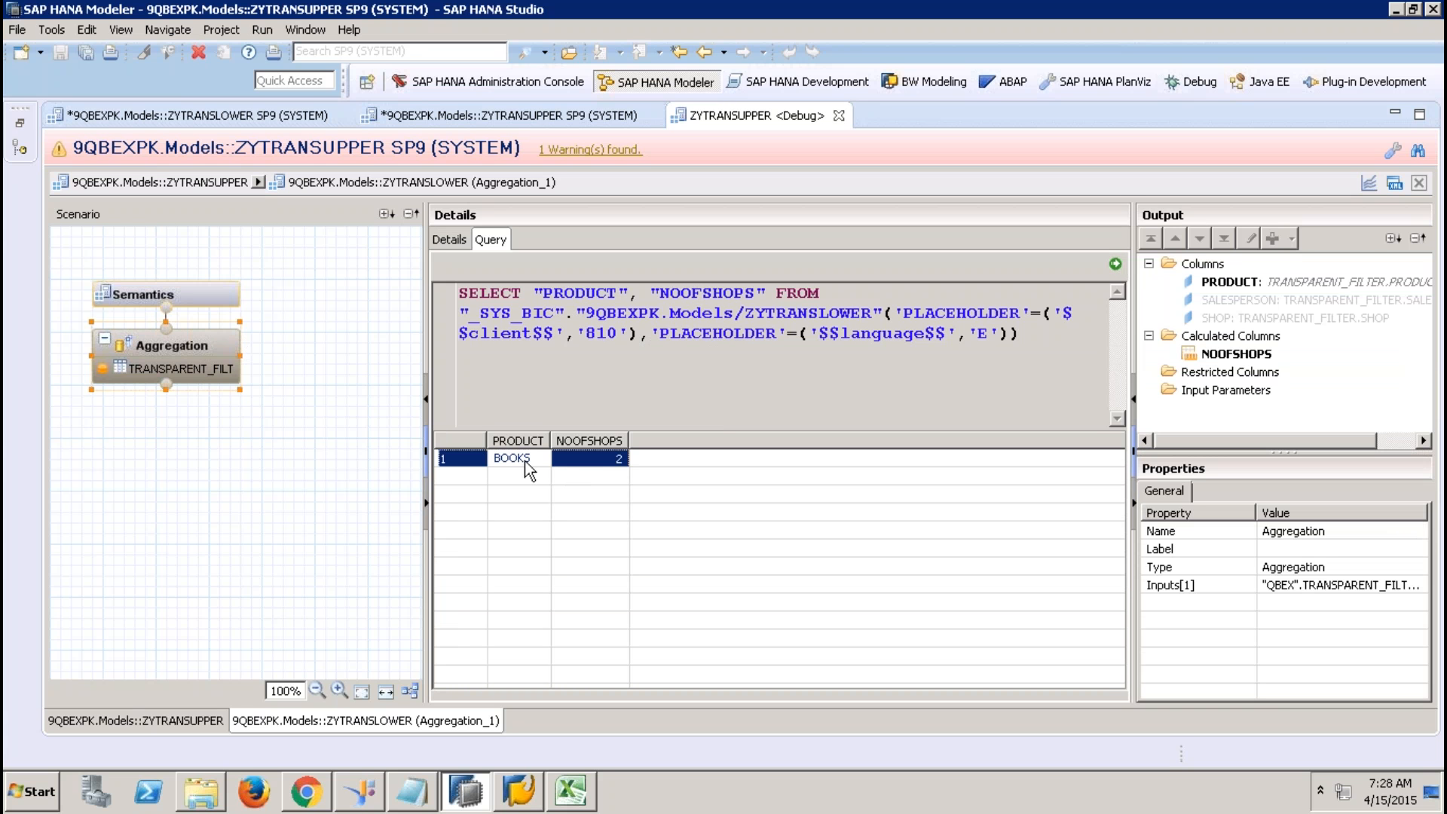
pyautogui.click(614, 458)
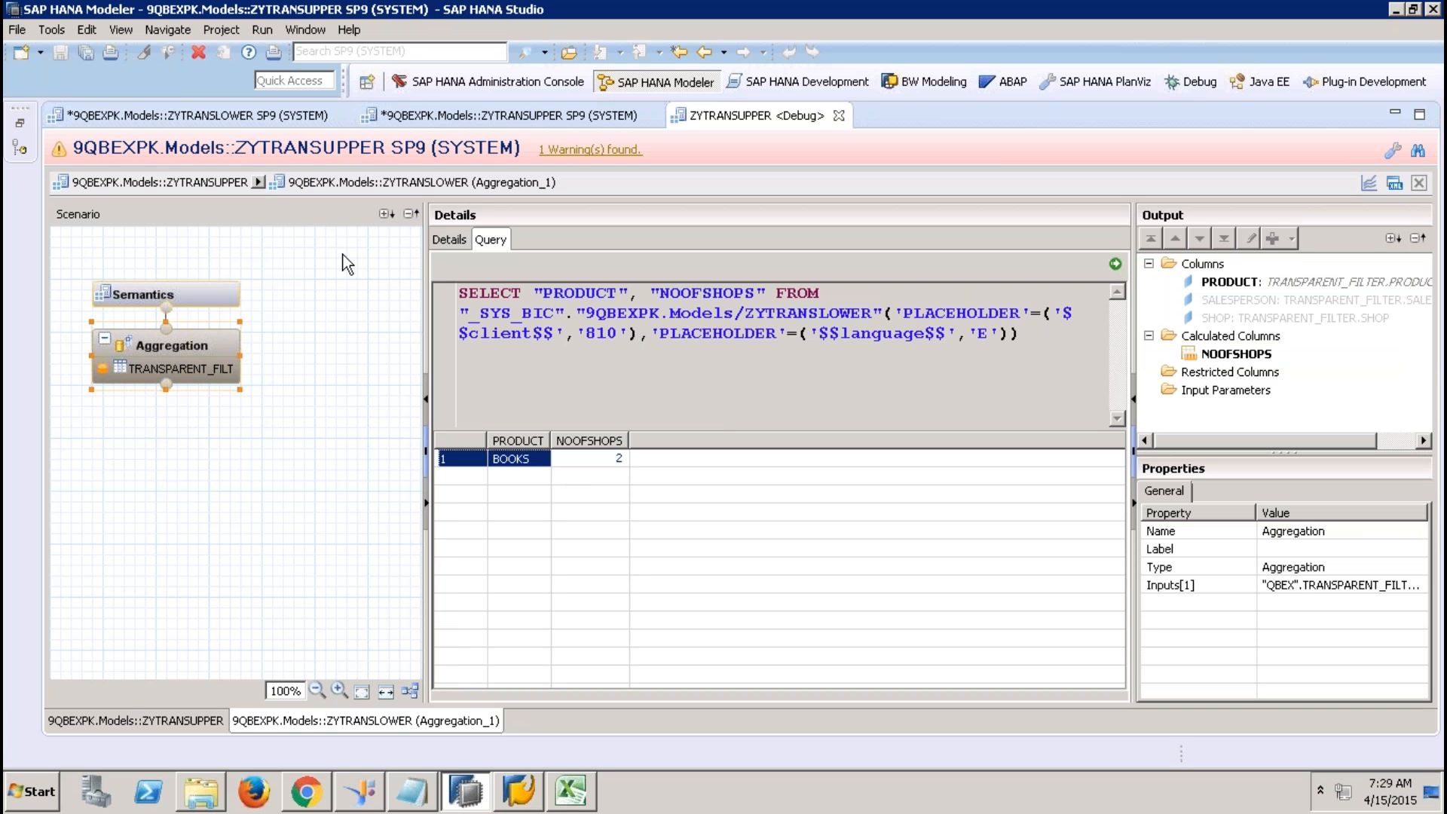
# Step: Return to ZYTRANSUPPER in the debug session, run the queries of Aggregation_1 and Aggregation, and close the session
pyautogui.click(208, 183)
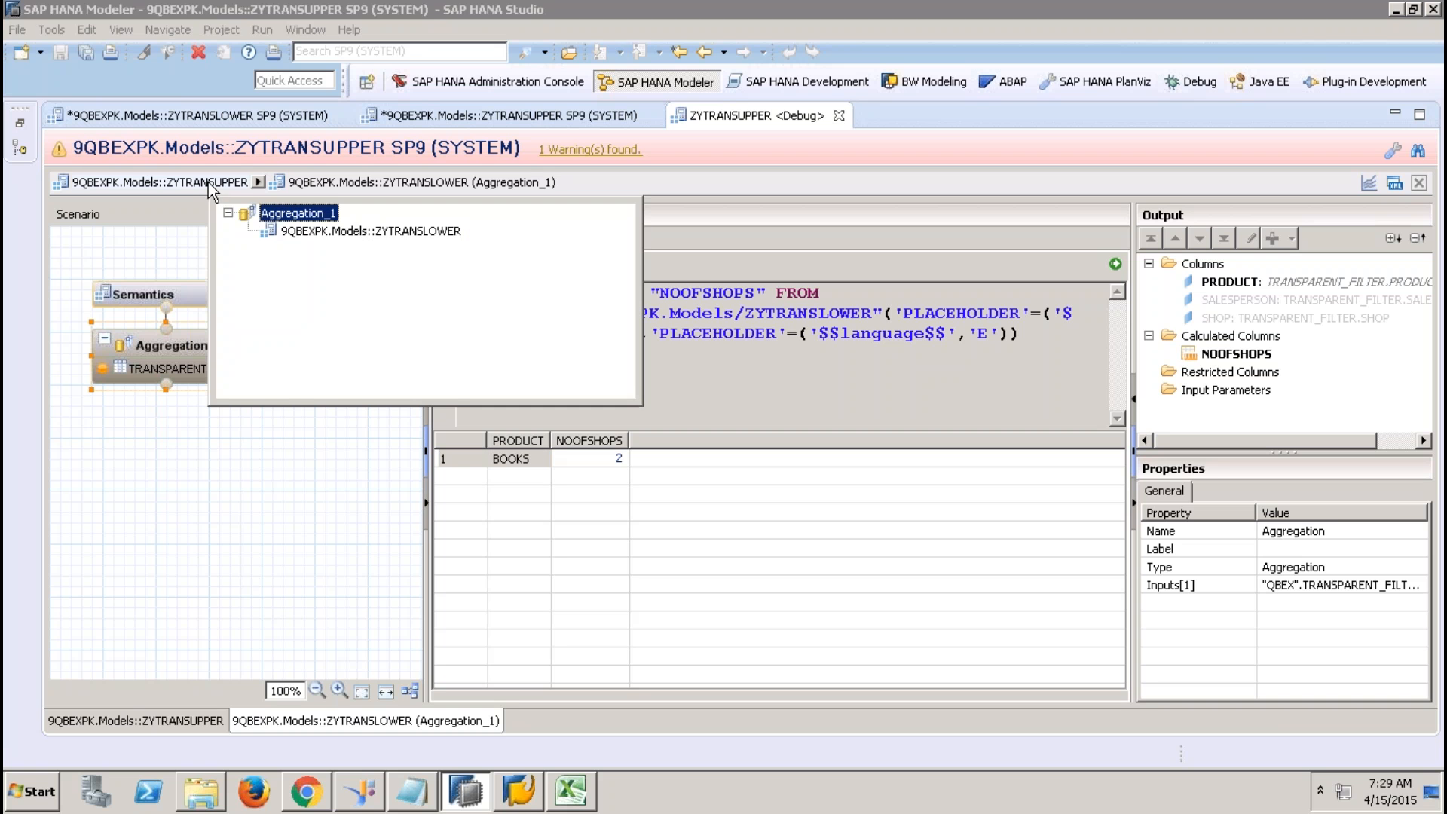
pyautogui.click(307, 231)
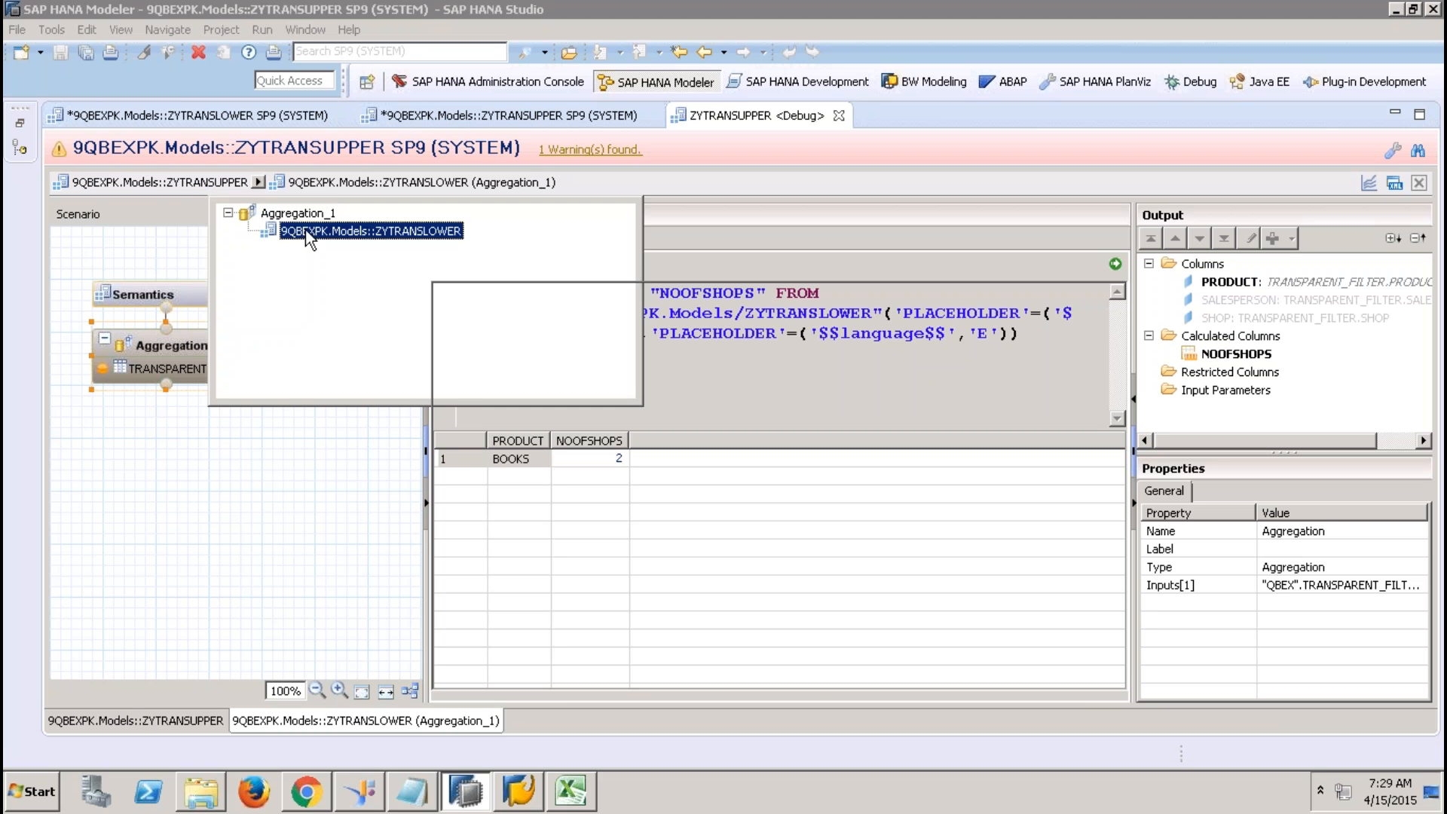
pyautogui.click(182, 184)
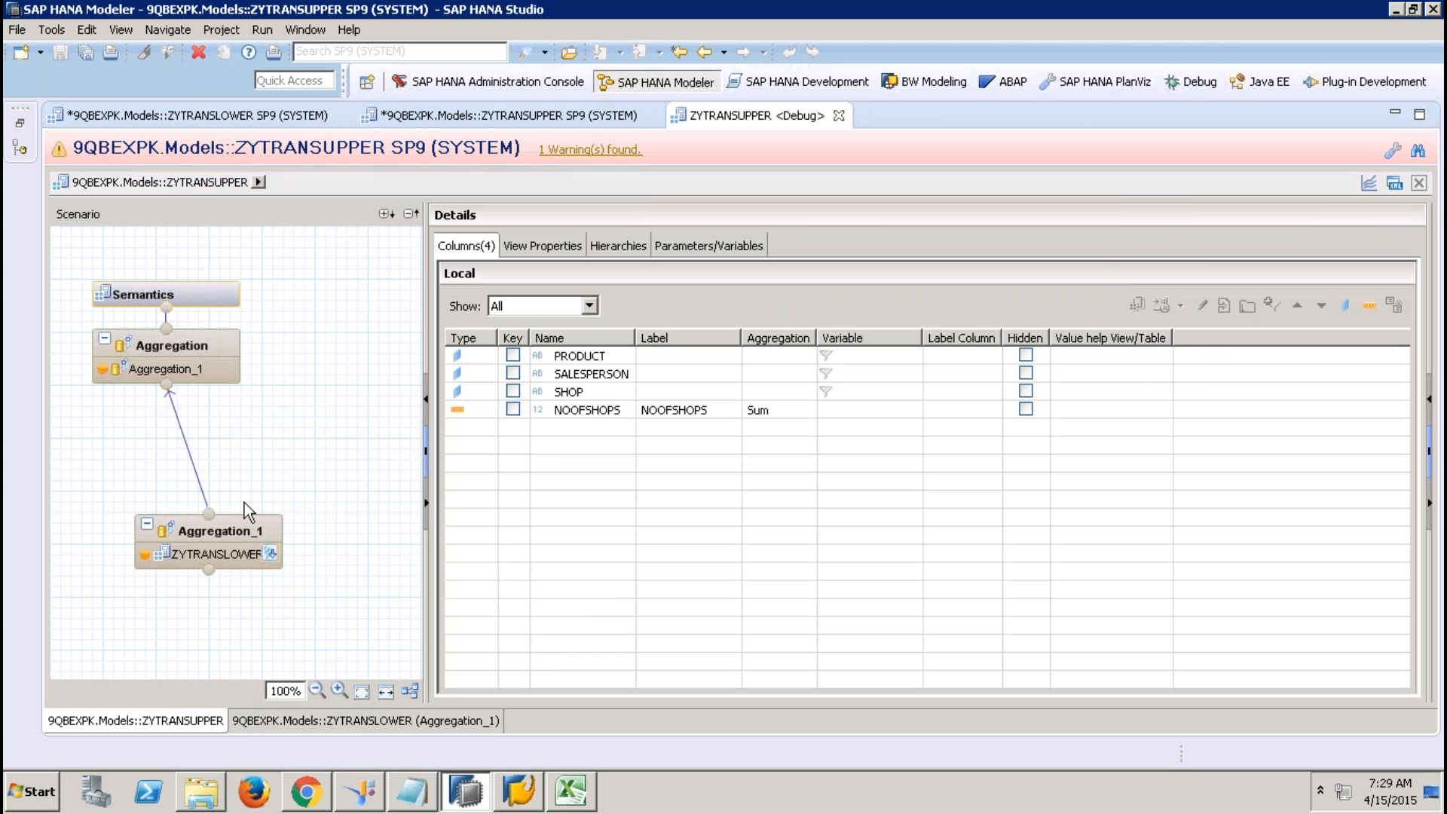
pyautogui.click(237, 535)
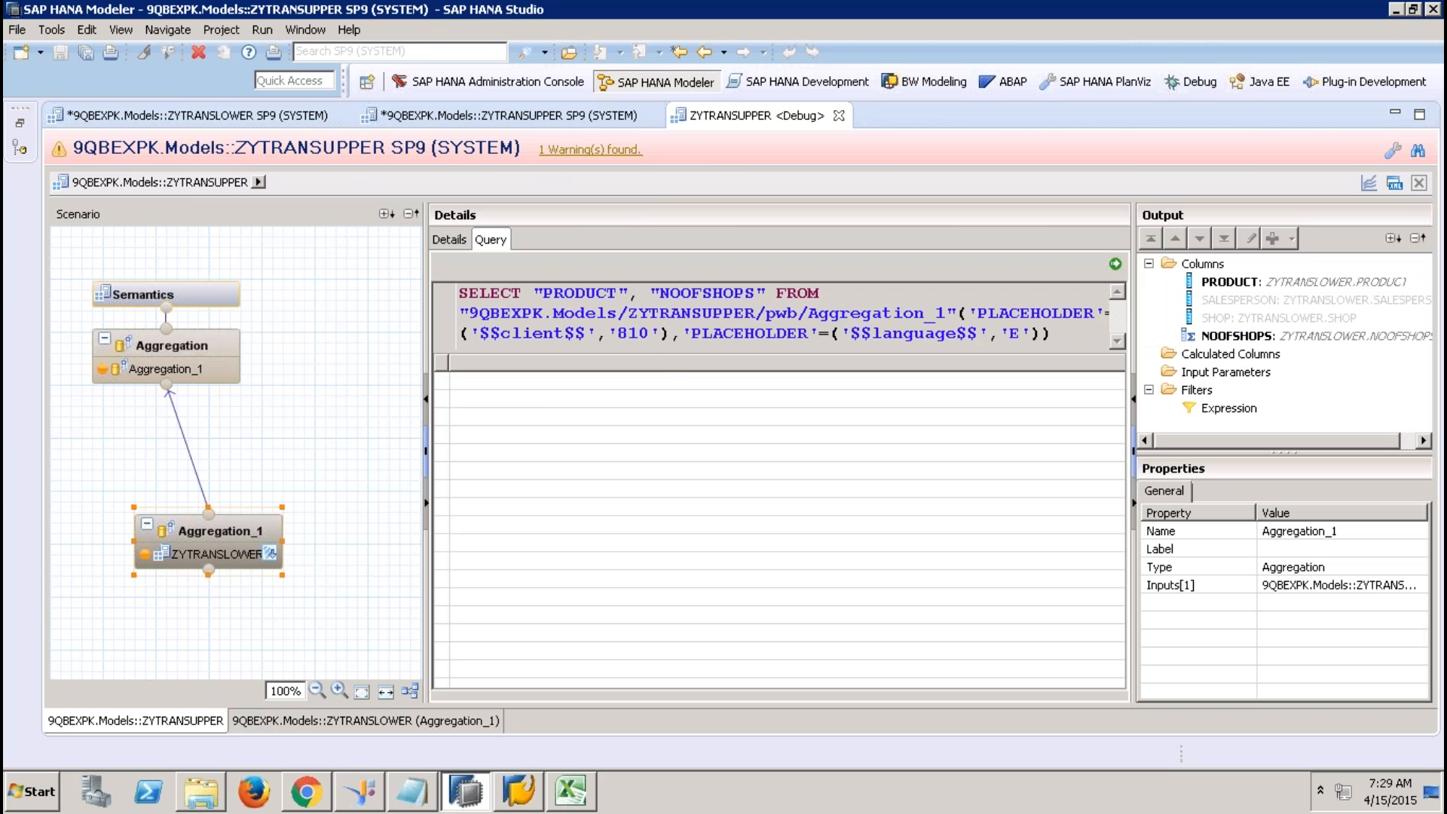
pyautogui.click(1116, 264)
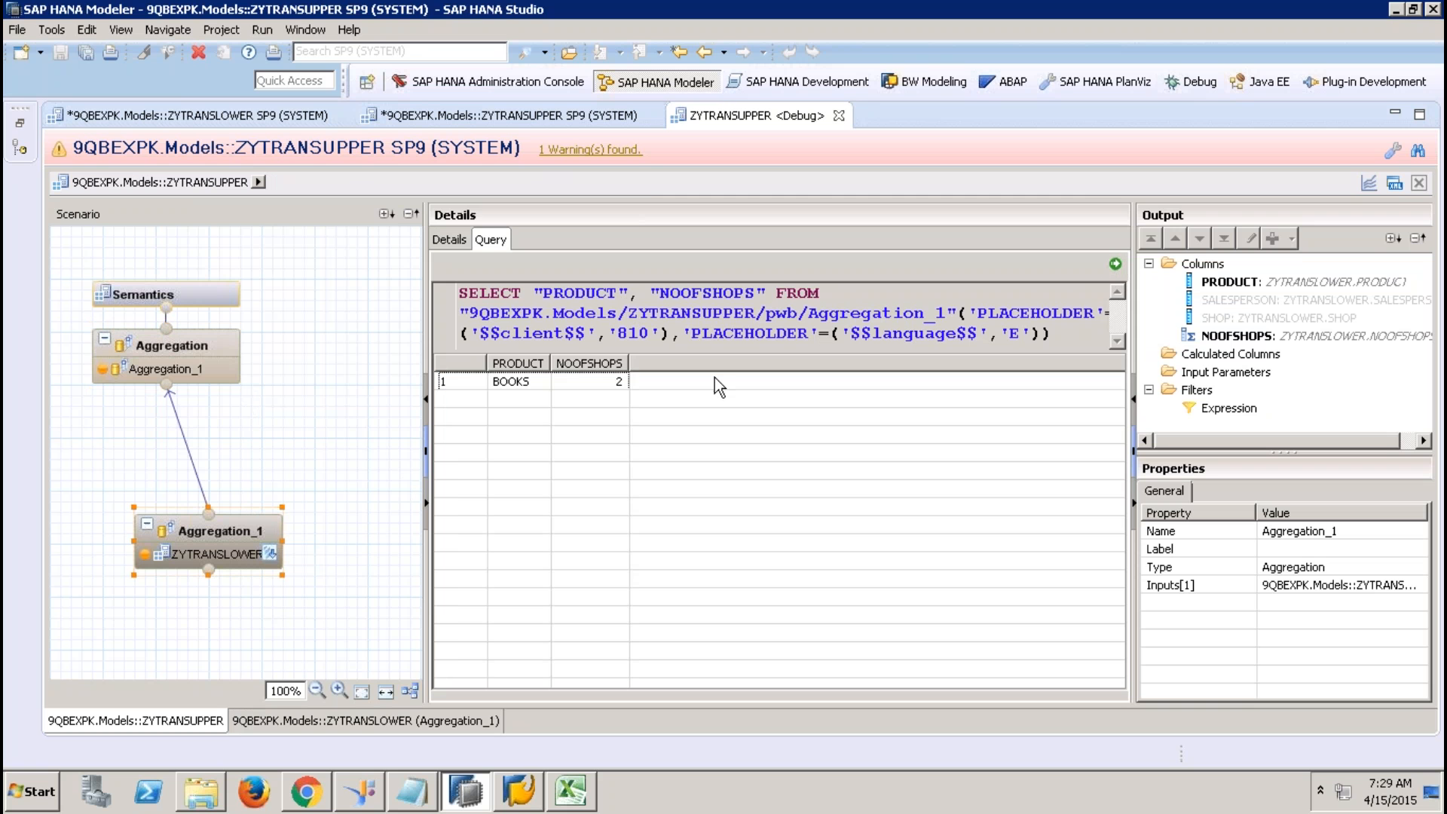
pyautogui.click(210, 342)
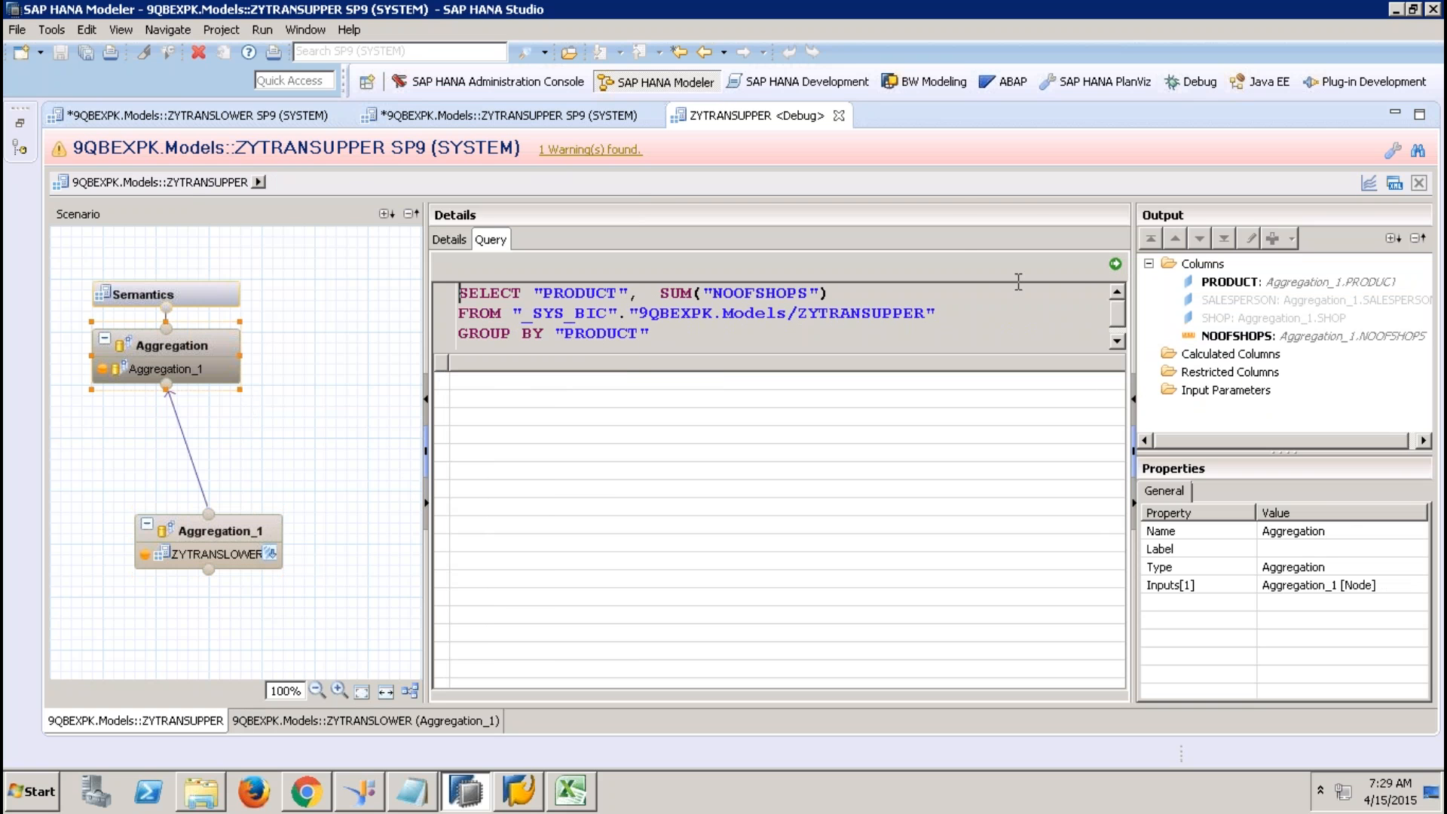
pyautogui.click(1115, 264)
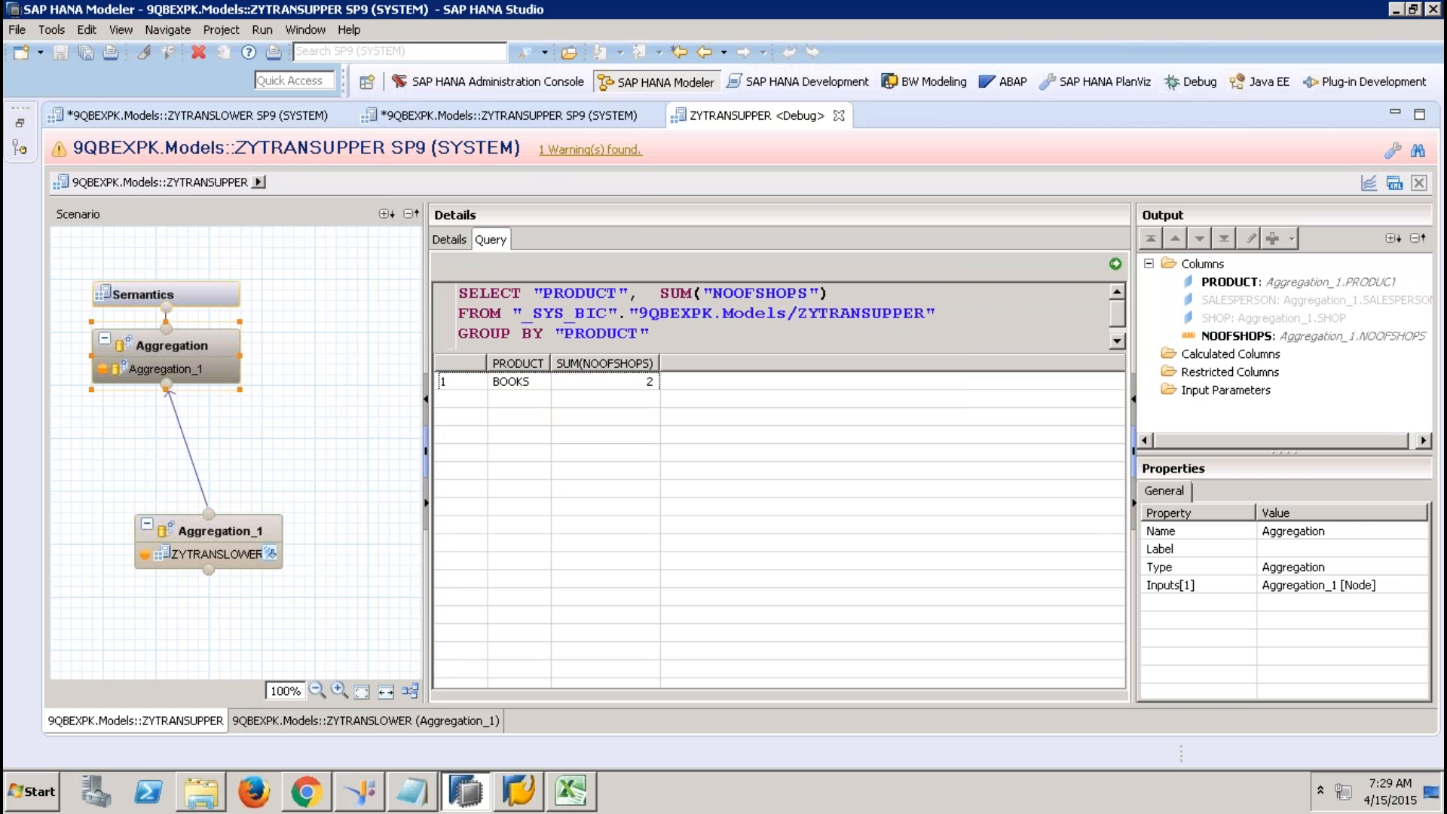
pyautogui.click(839, 115)
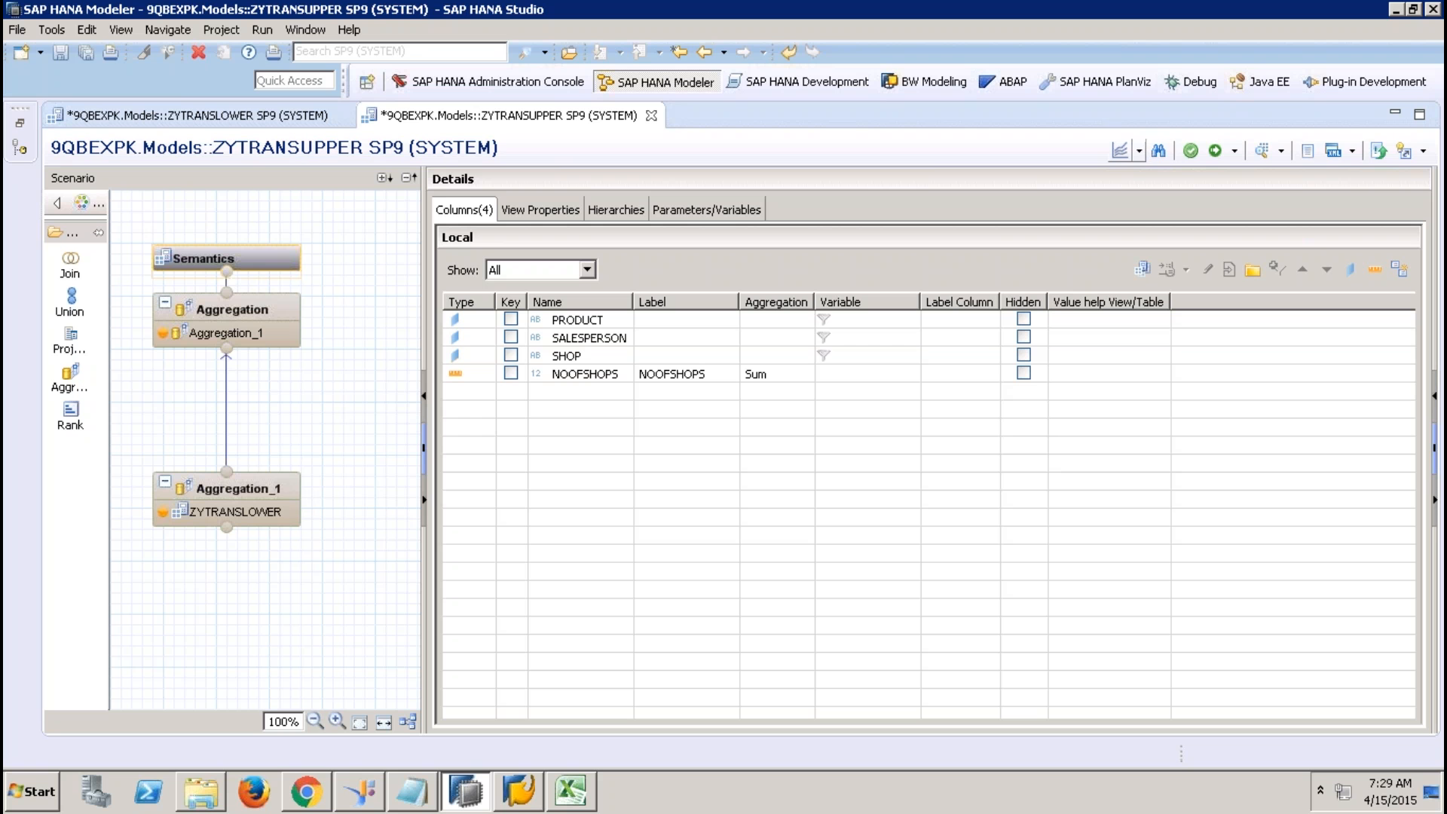
# Step: Reopen the ZYTRANSUPPER debug query and start a WHERE "SALESPERSON" IN condition on a new line after GROUP BY
pyautogui.click(1144, 154)
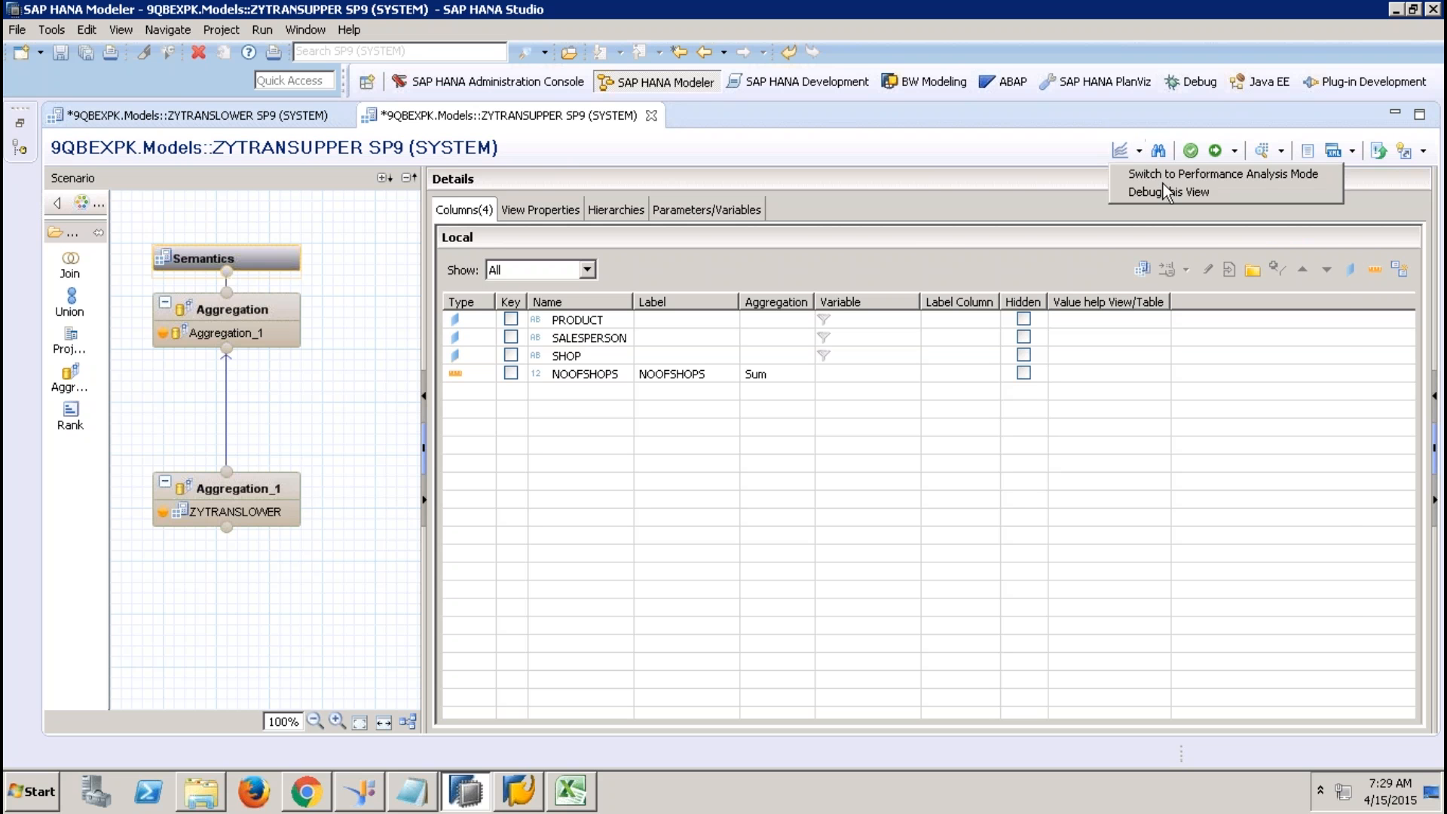
pyautogui.click(1194, 191)
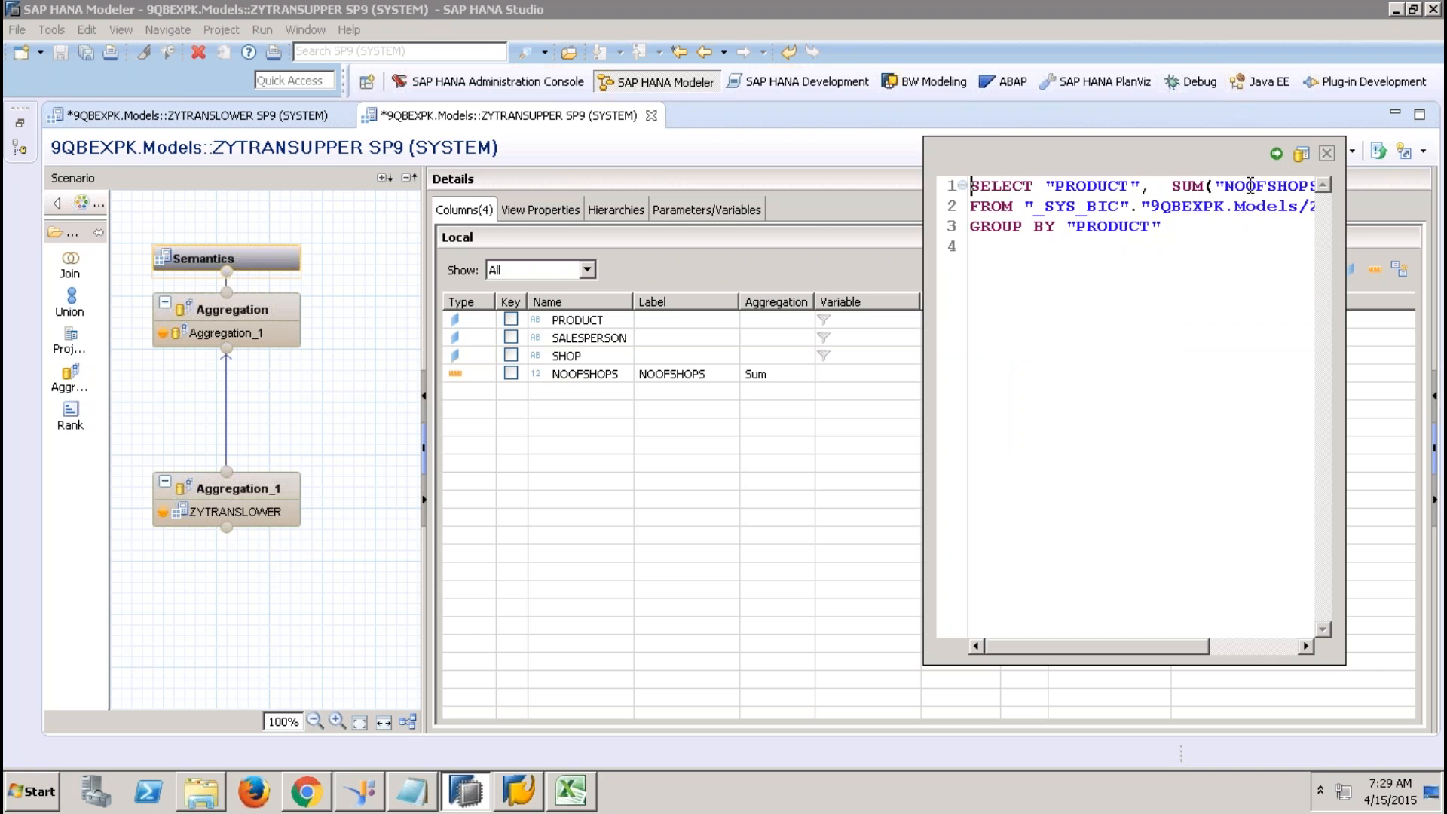
pyautogui.click(1172, 226)
pyautogui.press('Return')
pyautogui.write('WHERE SA')
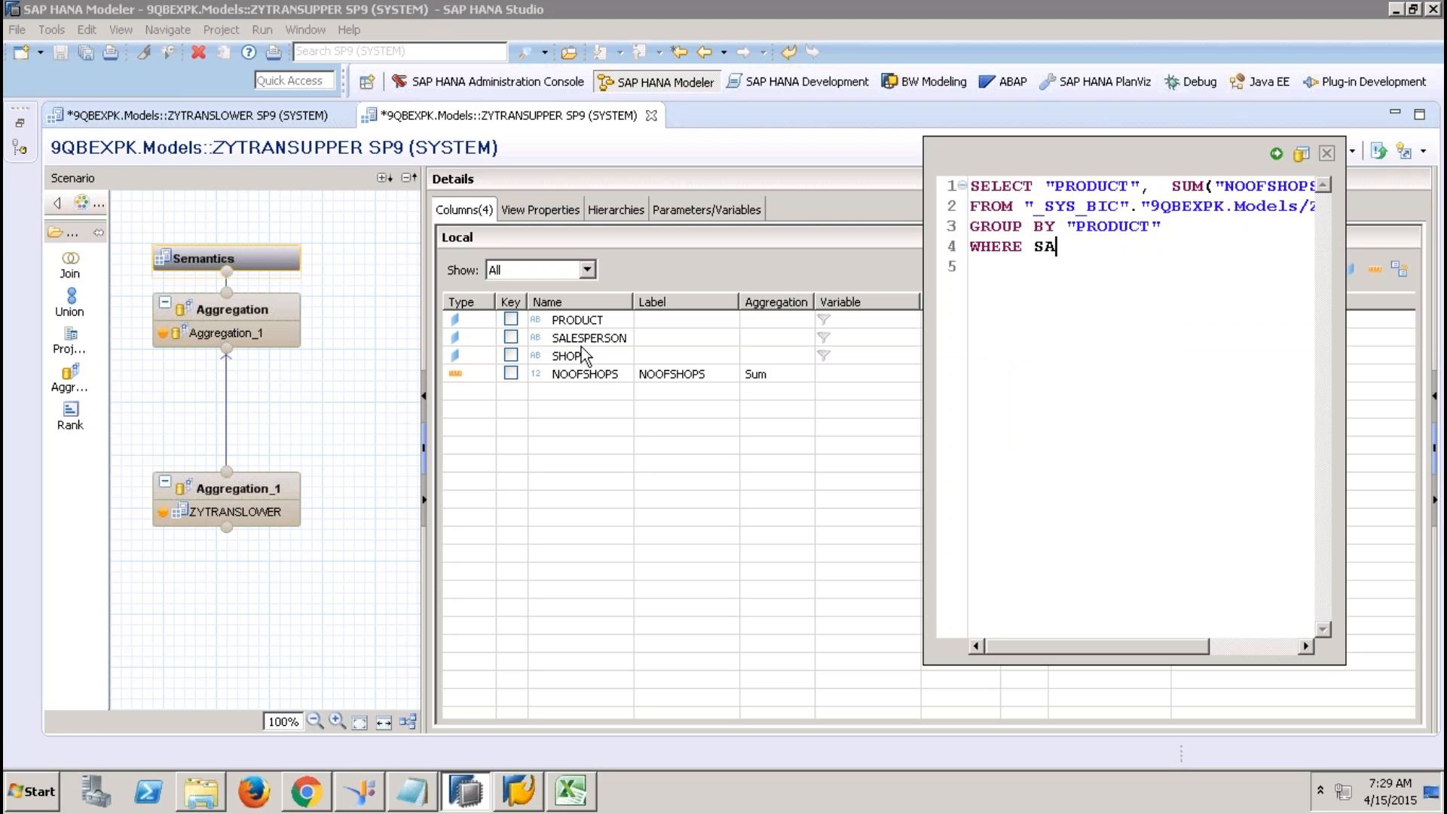
pyautogui.press('BackSpace')
pyautogui.press('BackSpace')
pyautogui.write('"SALESPERSON')
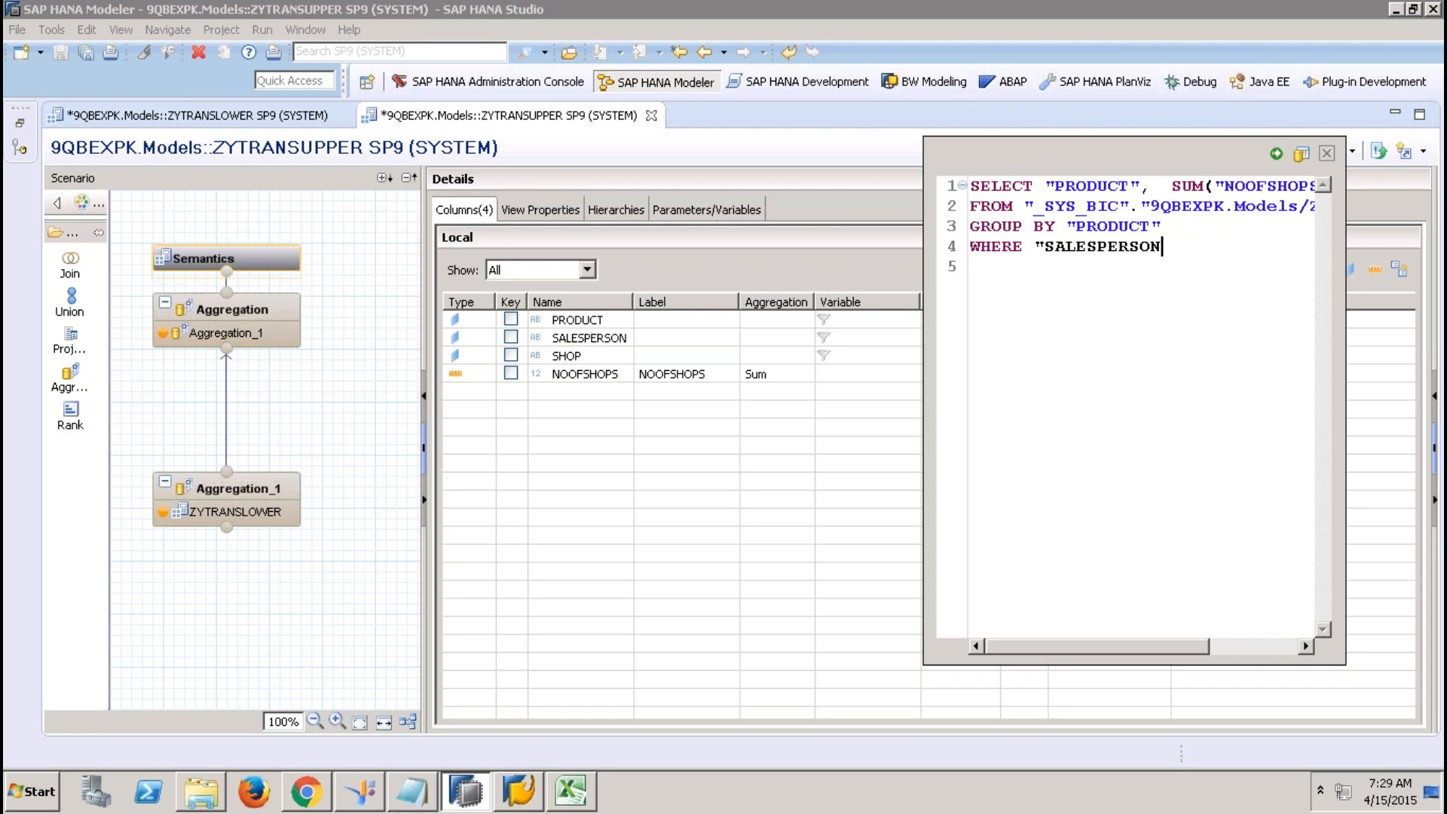
pyautogui.write('" IN (')
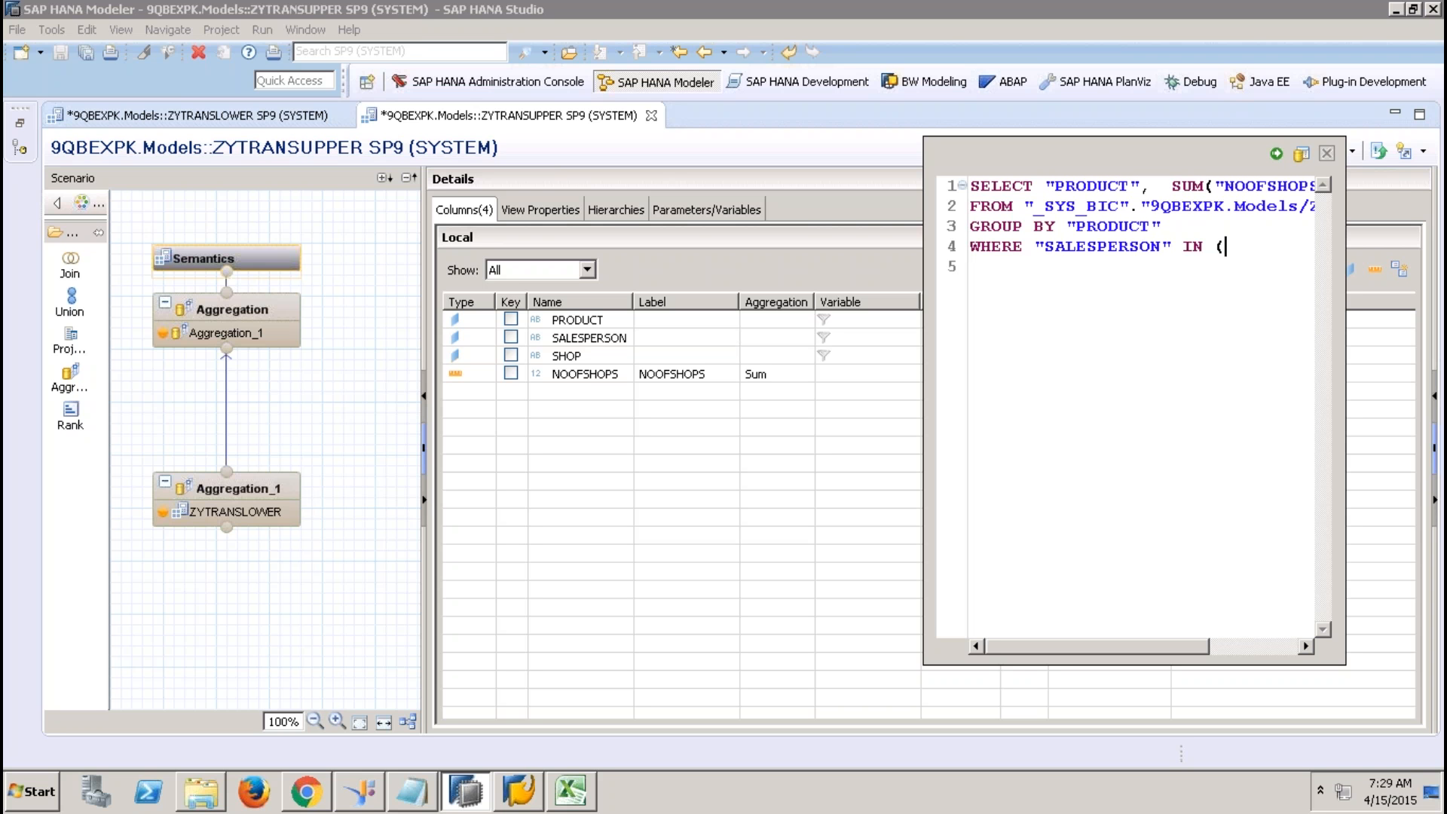
# Step: Complete the SALESPERSON condition with the list ('SLS1','SLS2','SLS3') and review the whole query
pyautogui.write("'SLS1',SLS2")
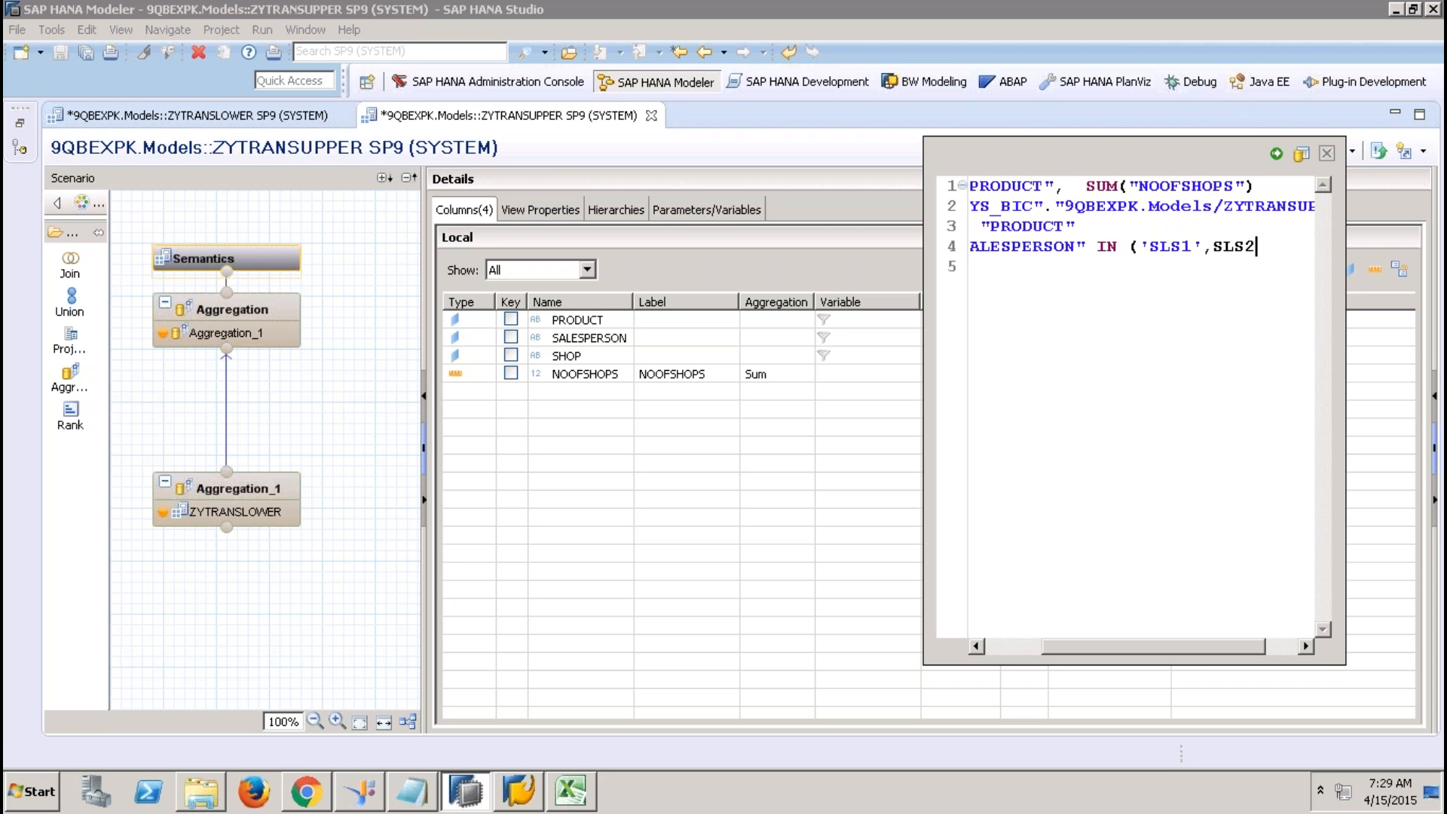
pyautogui.write("'")
pyautogui.press('Left')
pyautogui.press('Left')
pyautogui.press('Left')
pyautogui.press('Left')
pyautogui.press('Left')
pyautogui.write("'")
pyautogui.press('Right')
pyautogui.press('Right')
pyautogui.press('Right')
pyautogui.press('Right')
pyautogui.press('Right')
pyautogui.write(",'SLS")
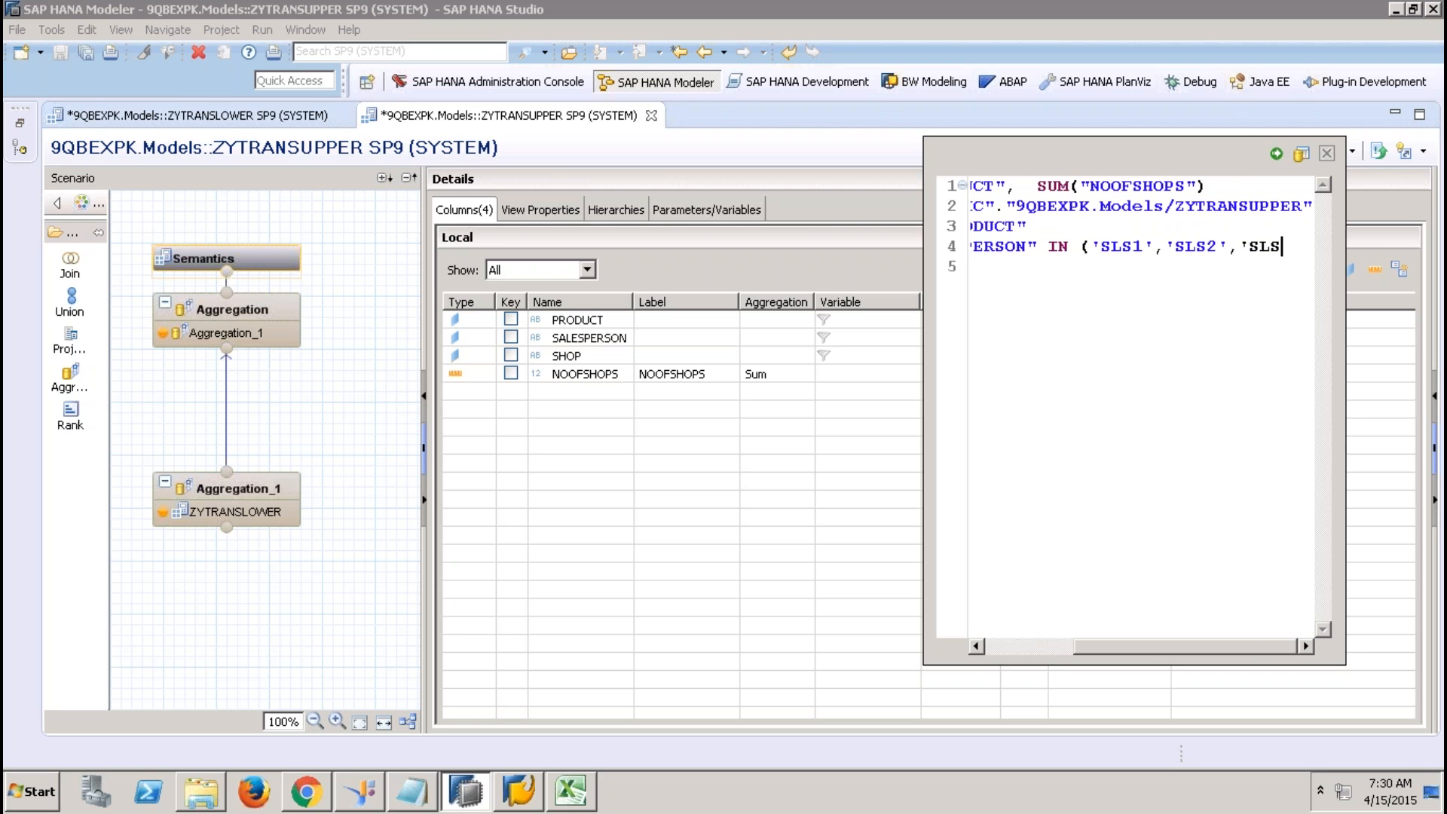
pyautogui.write("3')")
pyautogui.click(1018, 646)
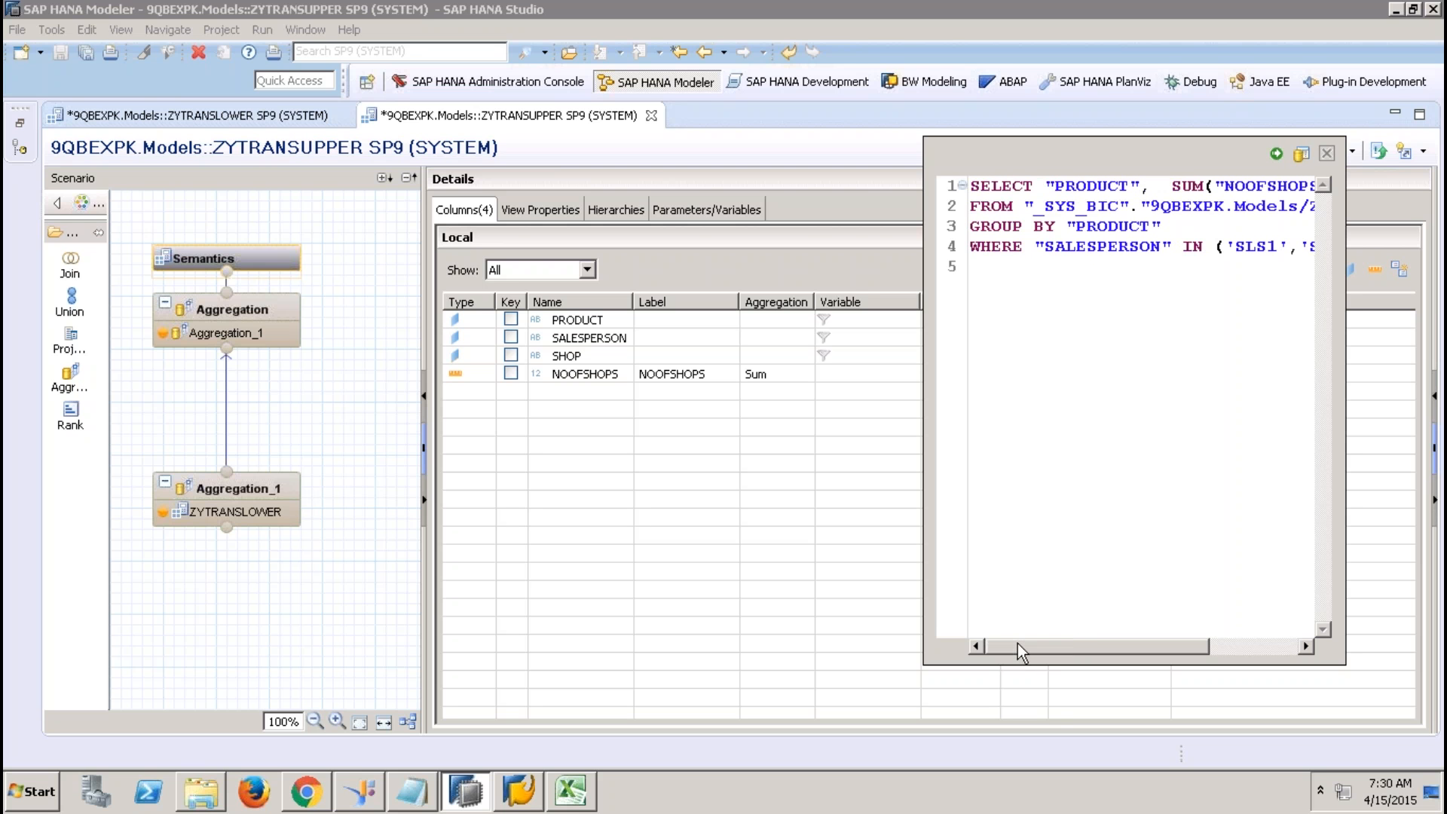
pyautogui.moveTo(1017, 643)
pyautogui.mouseDown()
pyautogui.moveTo(1166, 662)
pyautogui.moveTo(1211, 640)
pyautogui.moveTo(1003, 644)
pyautogui.mouseUp()
# Step: Switch to Excel, select the sales execs in C2:C10 to compare with the filter, and return to SAP HANA Studio
pyautogui.click(570, 790)
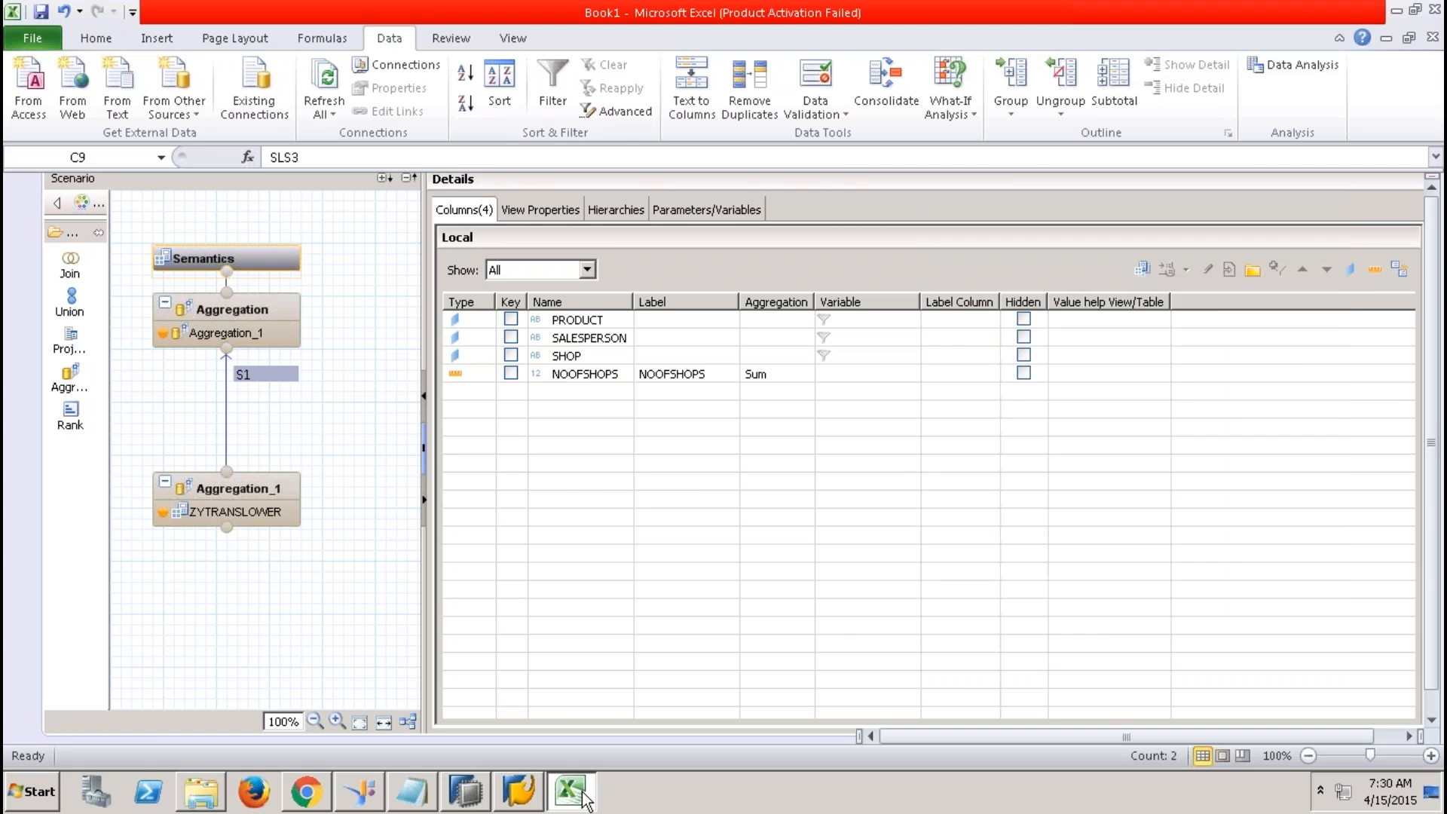
pyautogui.click(192, 230)
pyautogui.moveTo(204, 276); pyautogui.dragTo(210, 413)
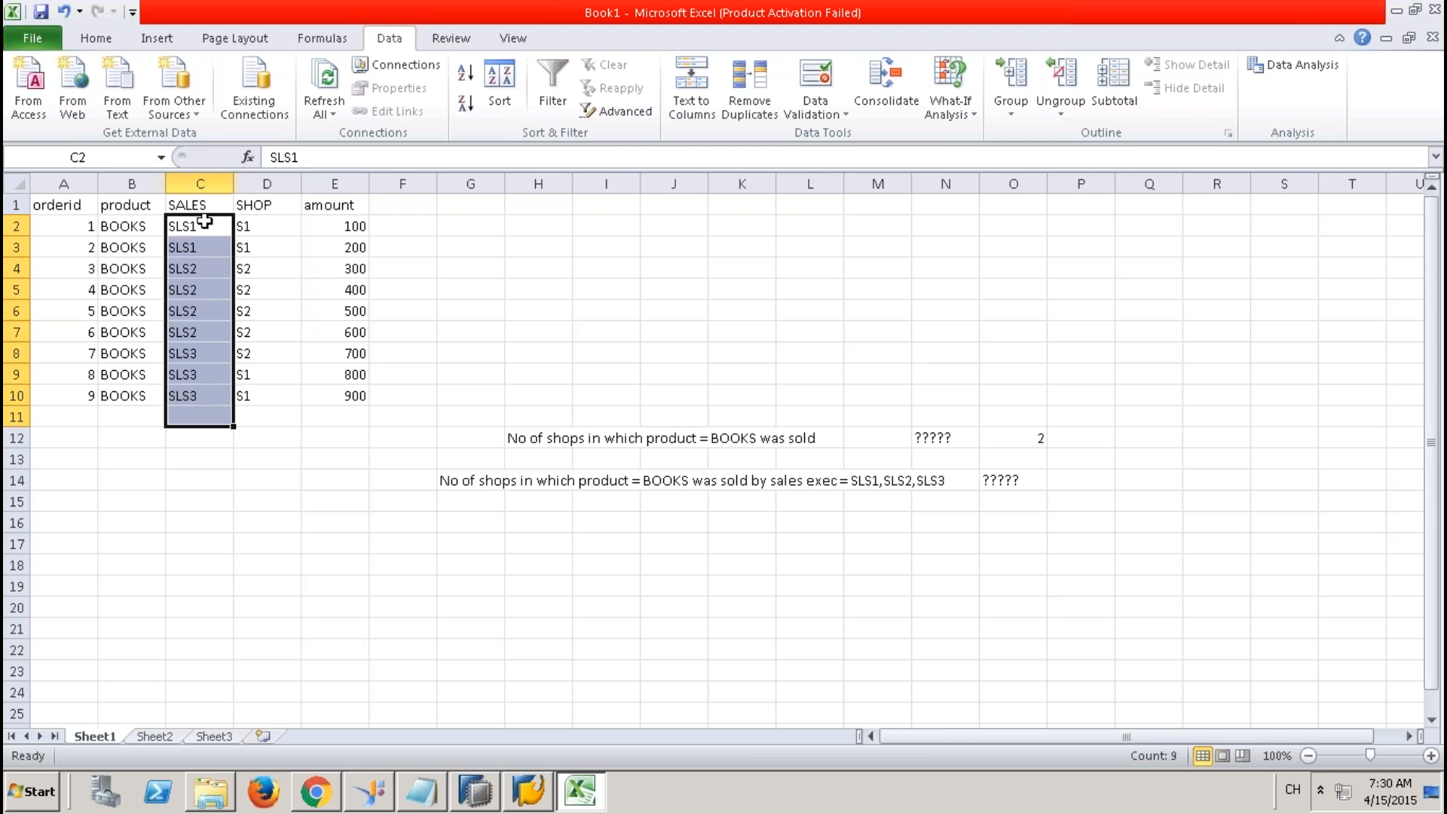
pyautogui.moveTo(205, 224); pyautogui.dragTo(207, 393)
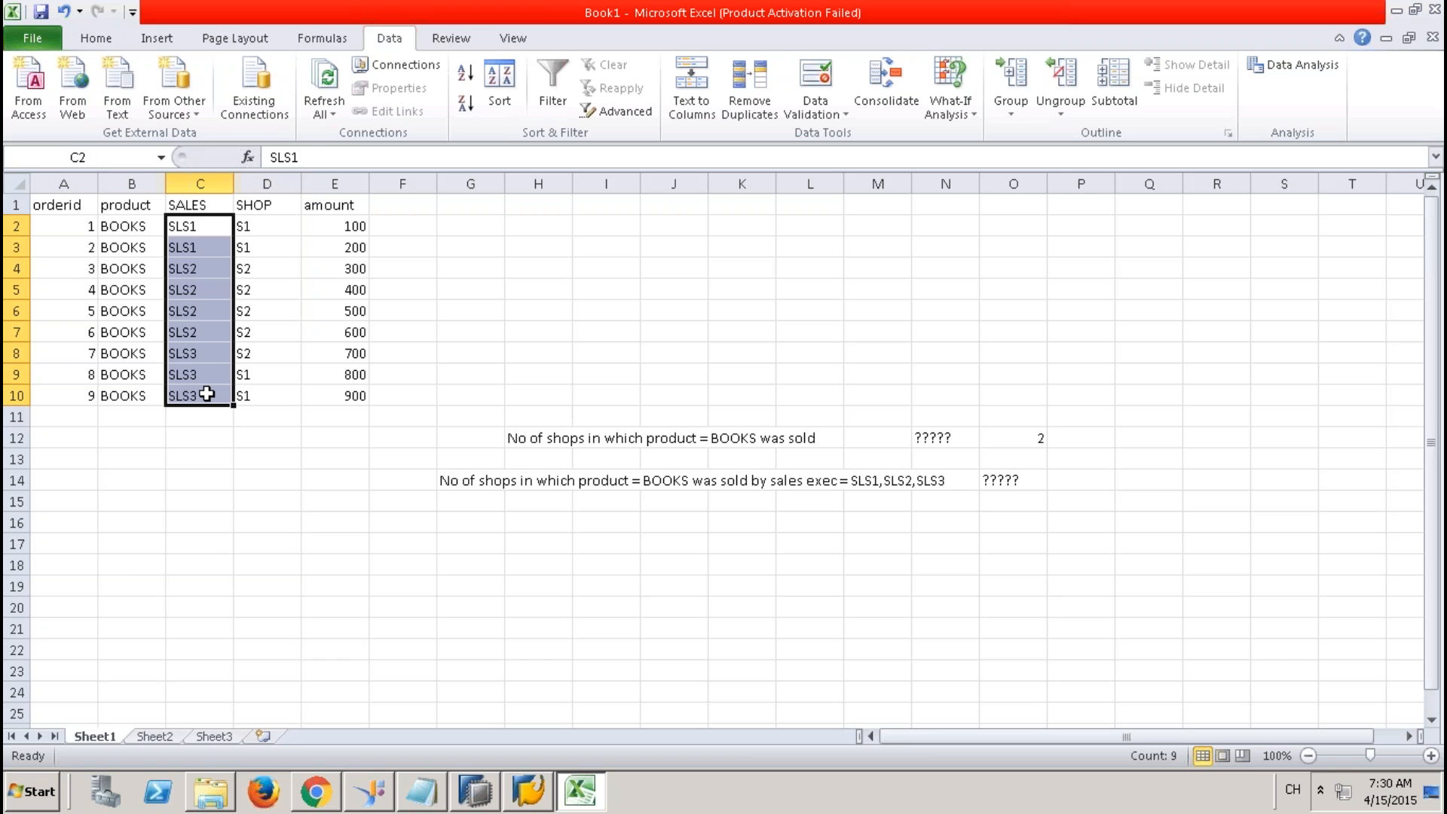
pyautogui.hotkey('alt', 'Tab')
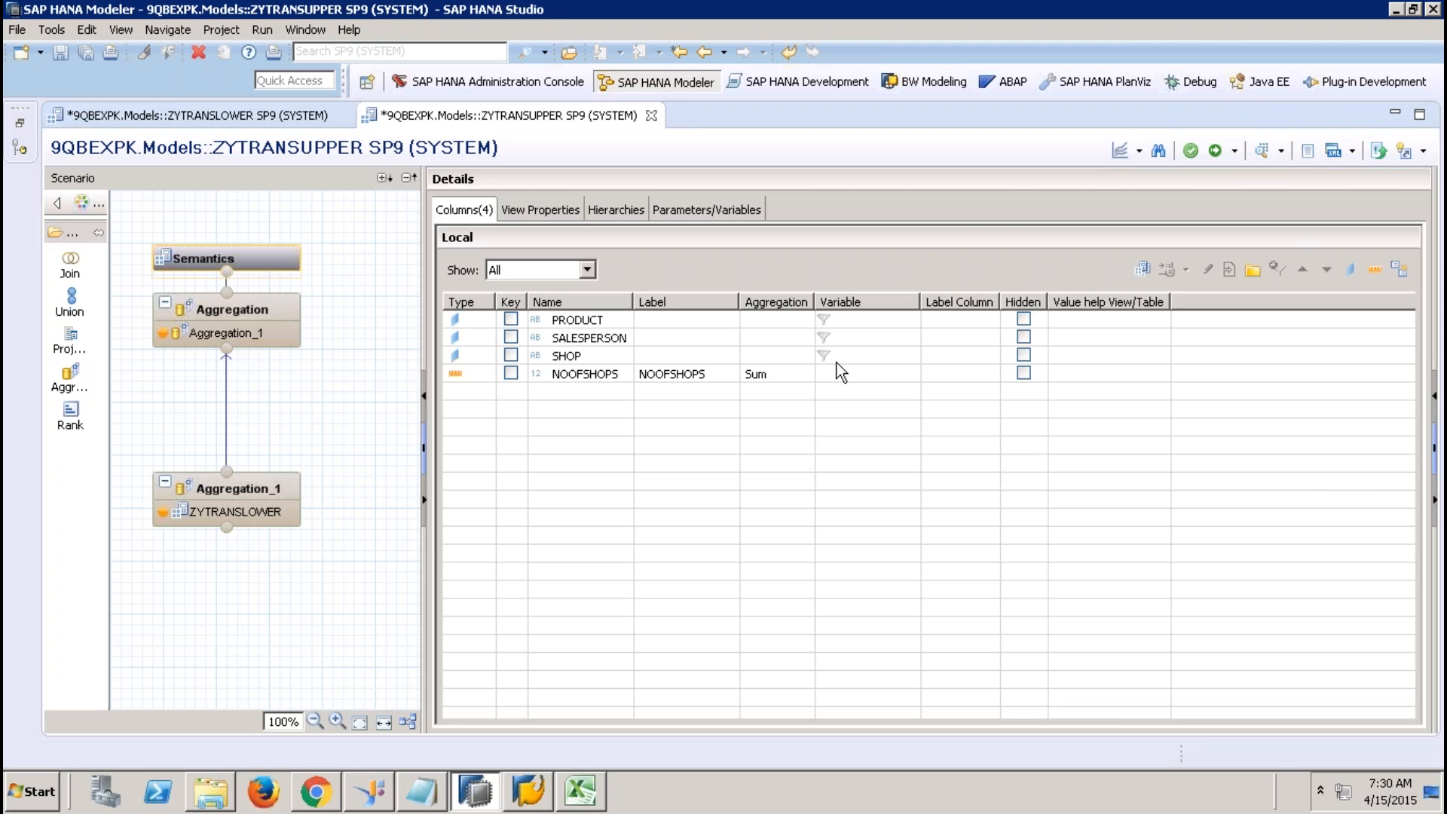
# Step: Try to debug ZYTRANSUPPER with the SALESPERSON filter placed after GROUP BY
pyautogui.click(1139, 152)
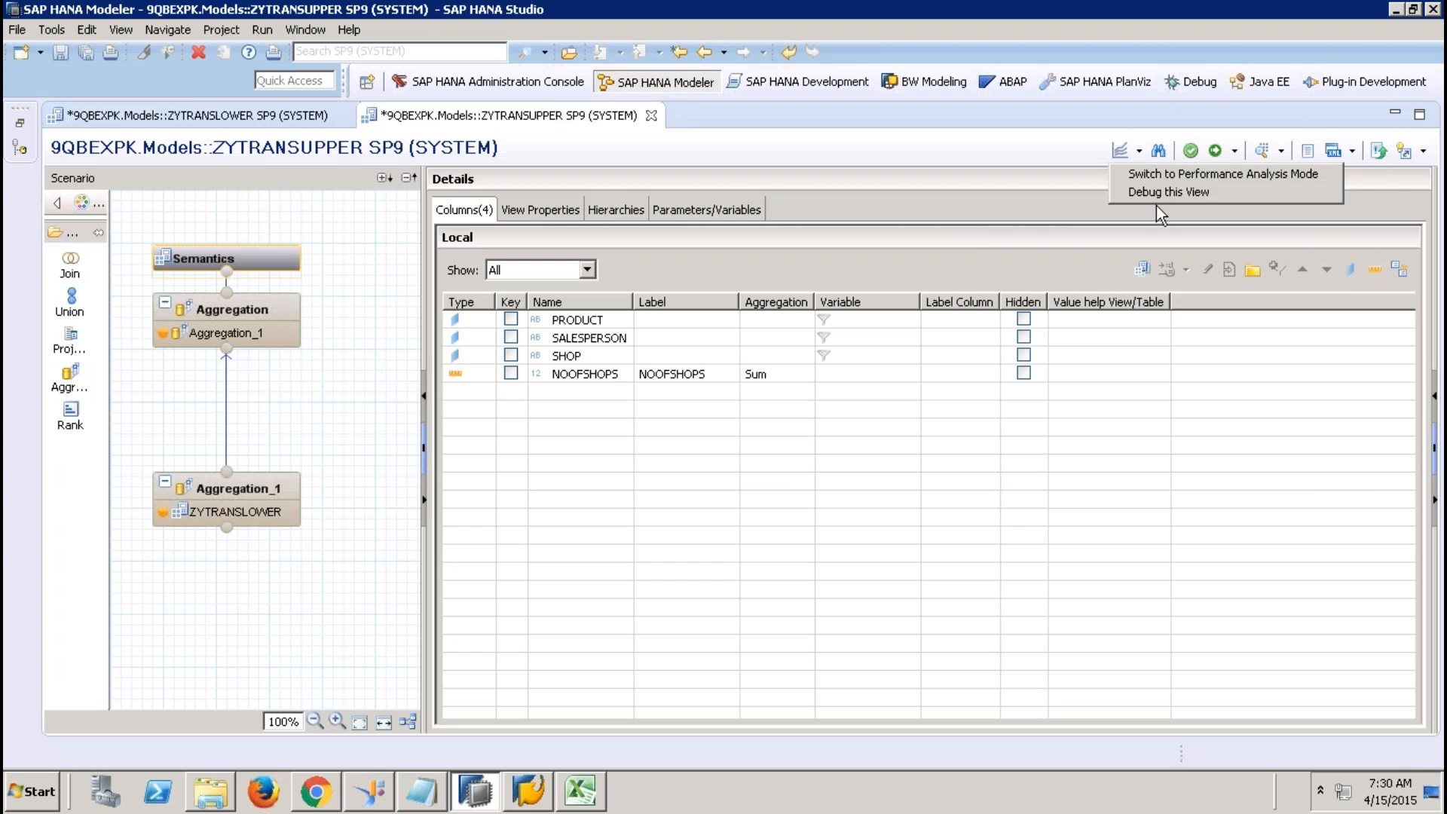
pyautogui.click(1160, 194)
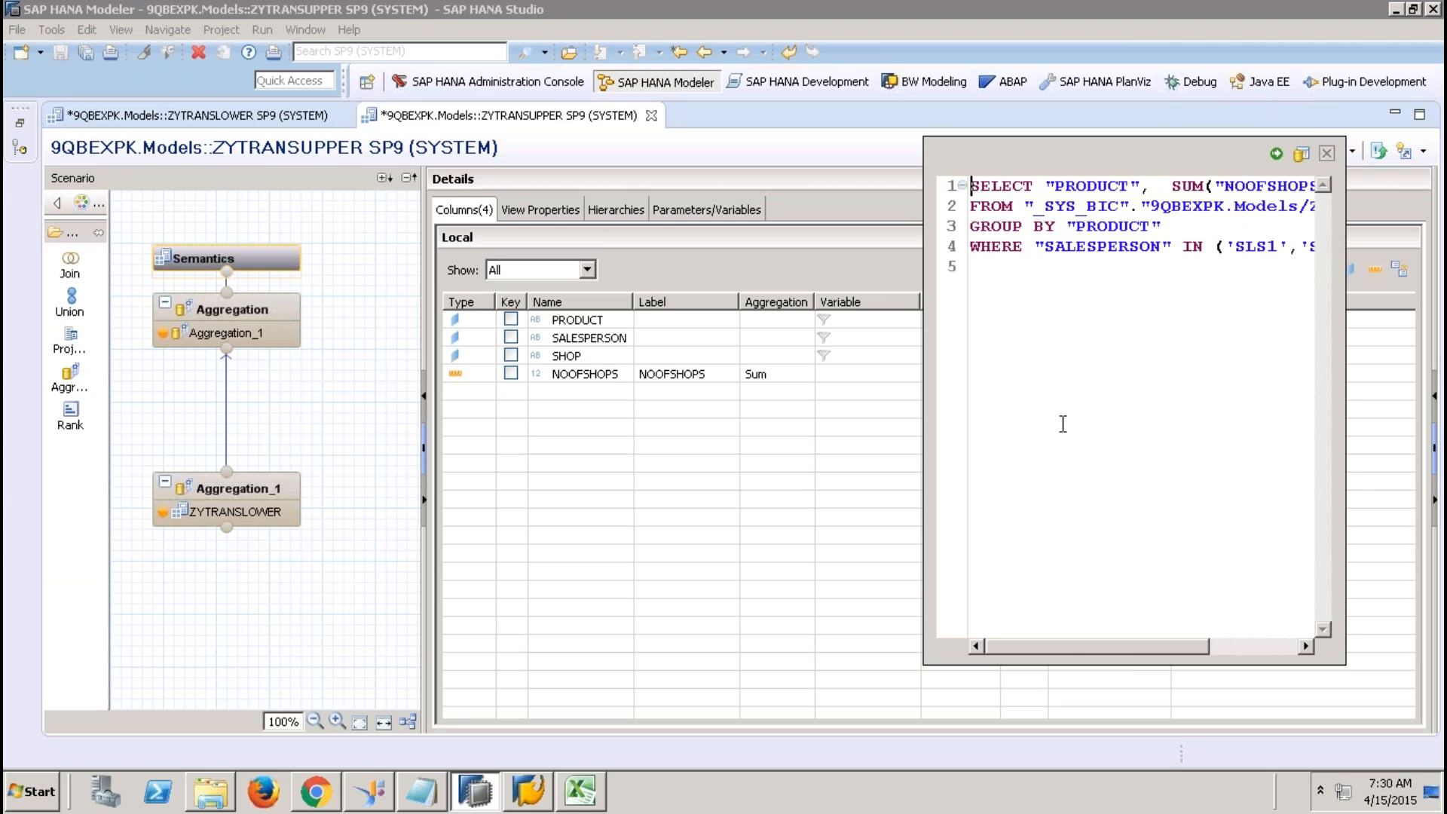
pyautogui.moveTo(1140, 641); pyautogui.dragTo(1023, 650)
pyautogui.click(1276, 154)
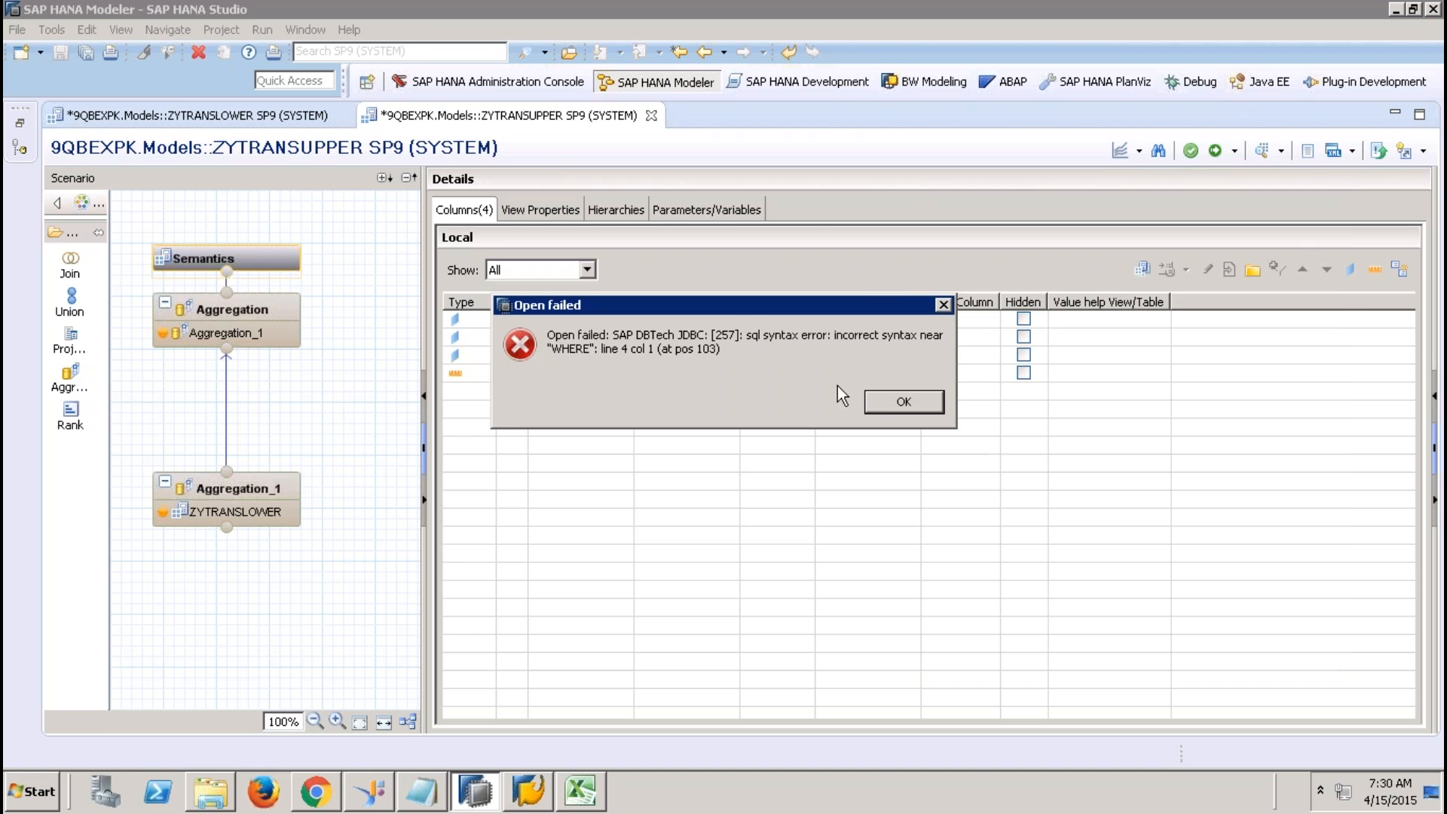
pyautogui.click(897, 400)
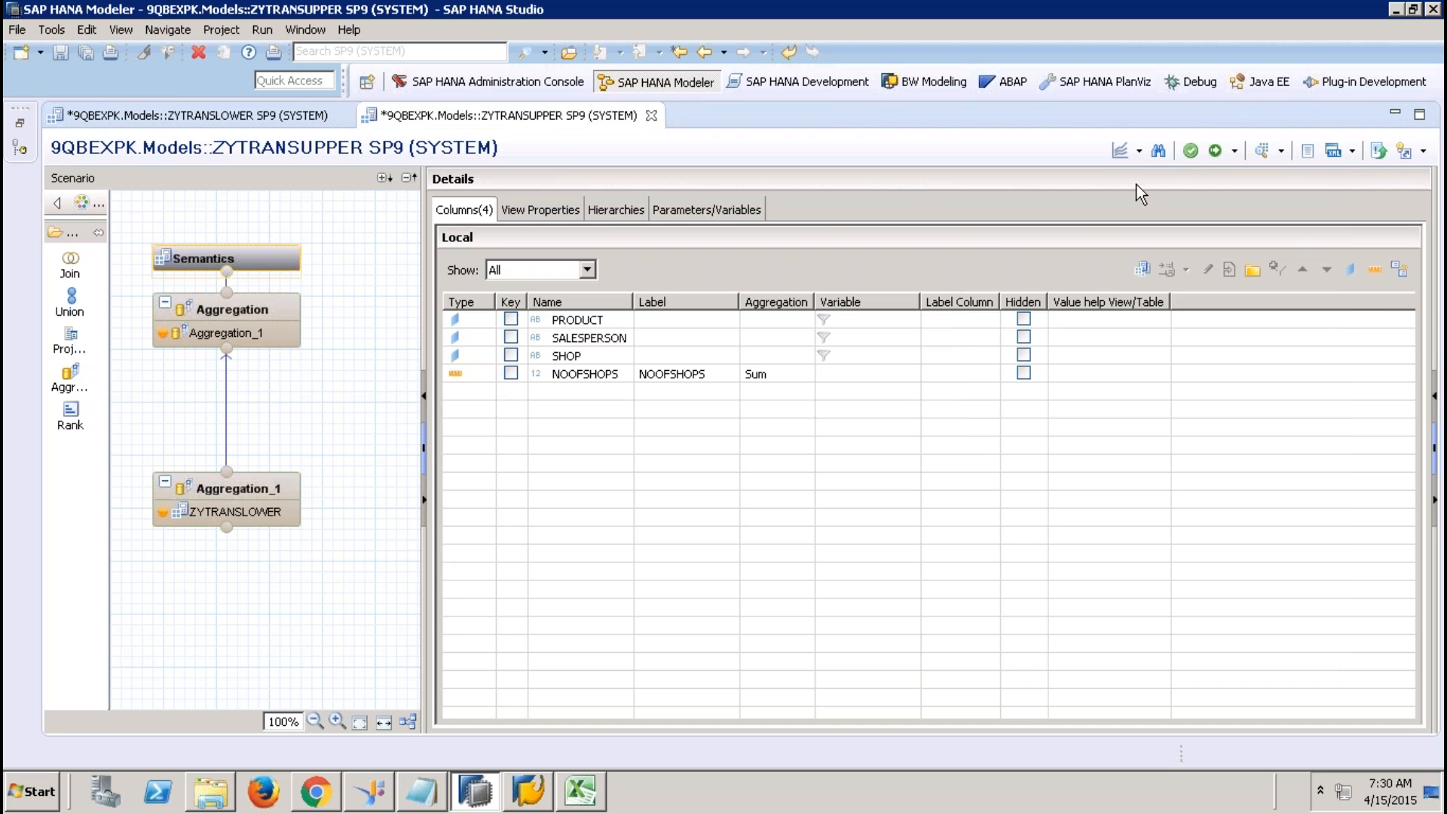
# Step: Reopen the ZYTRANSUPPER debug query and remove the WHERE clause that follows GROUP BY
pyautogui.click(1146, 152)
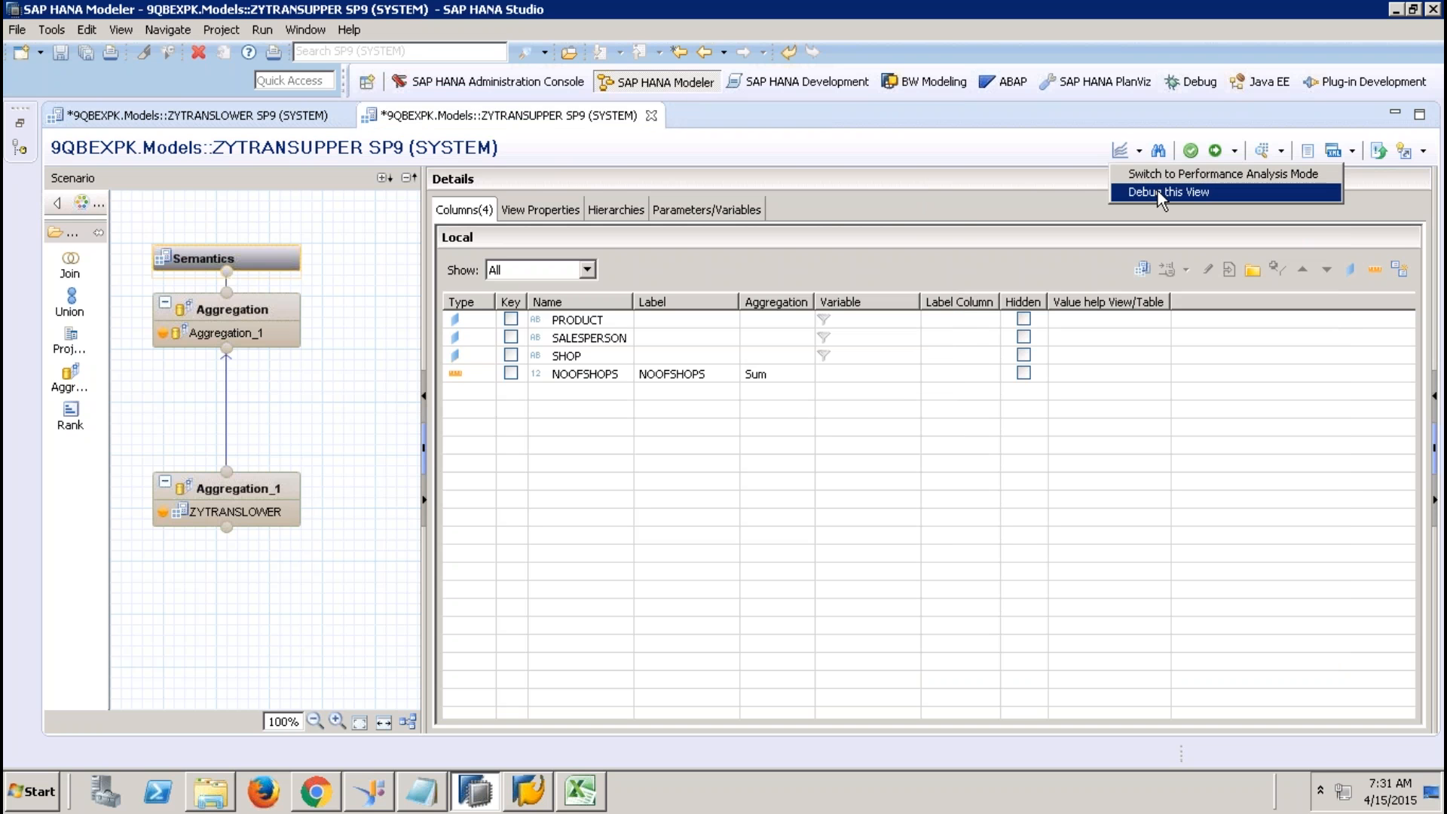
pyautogui.click(1259, 193)
pyautogui.moveTo(970, 247); pyautogui.dragTo(1315, 246)
pyautogui.press('Delete')
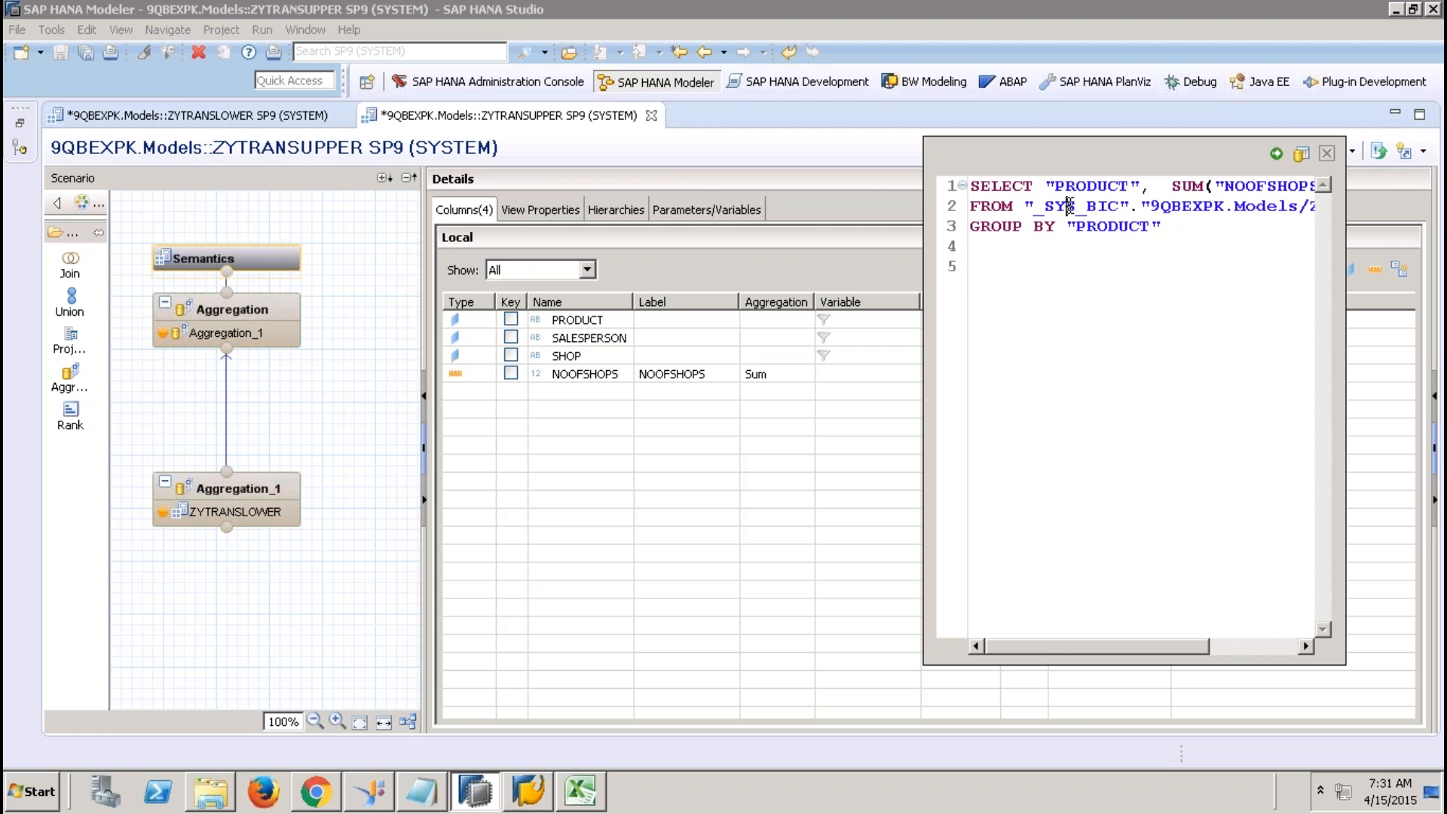
# Step: Add WHERE "SALESPERSON" IN ('SLS1','SLS2','SLS3') before the GROUP BY clause of the debug query and start the debug session
pyautogui.press('Return')
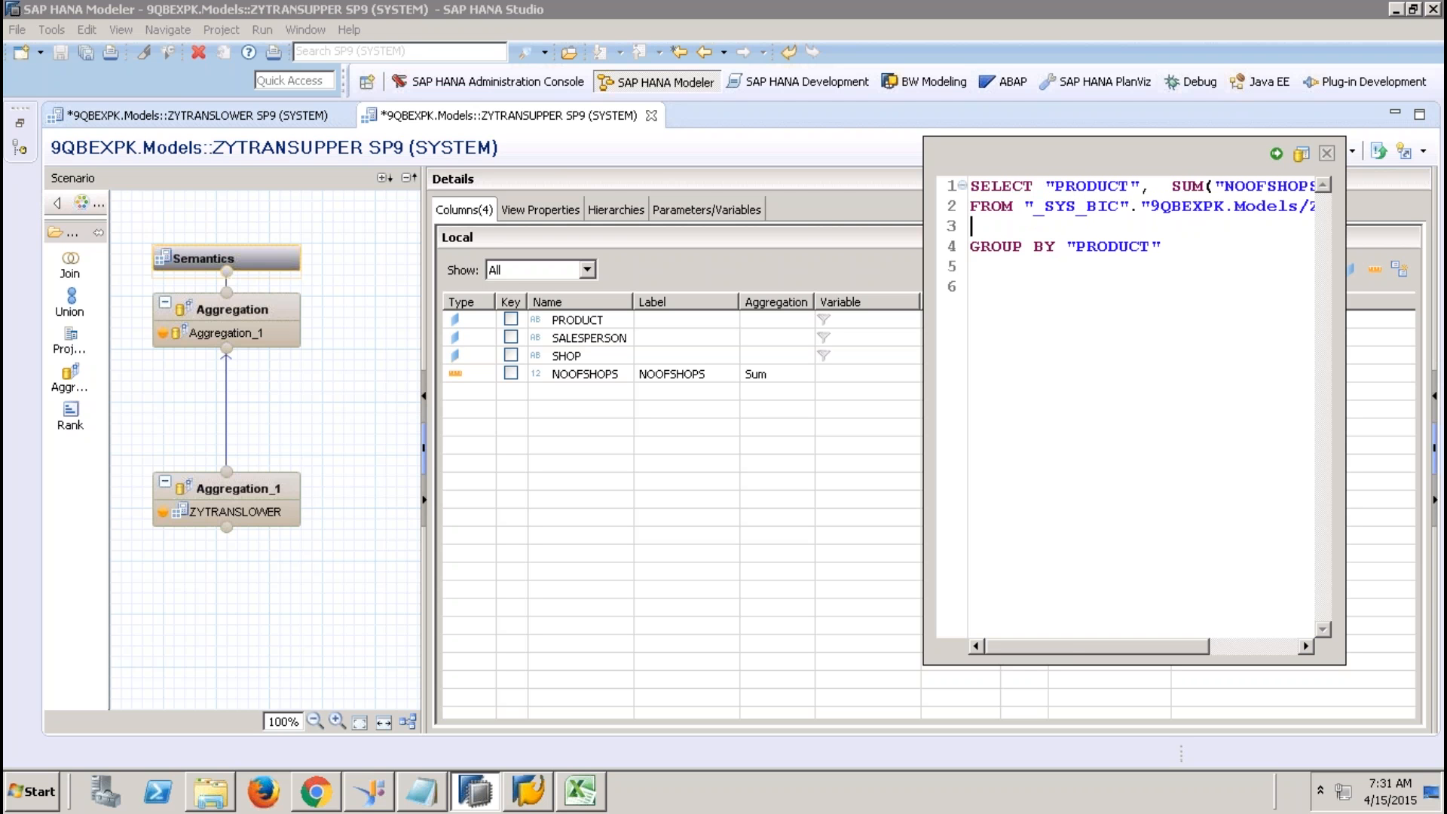
pyautogui.write('WHERE "SALESPERSO')
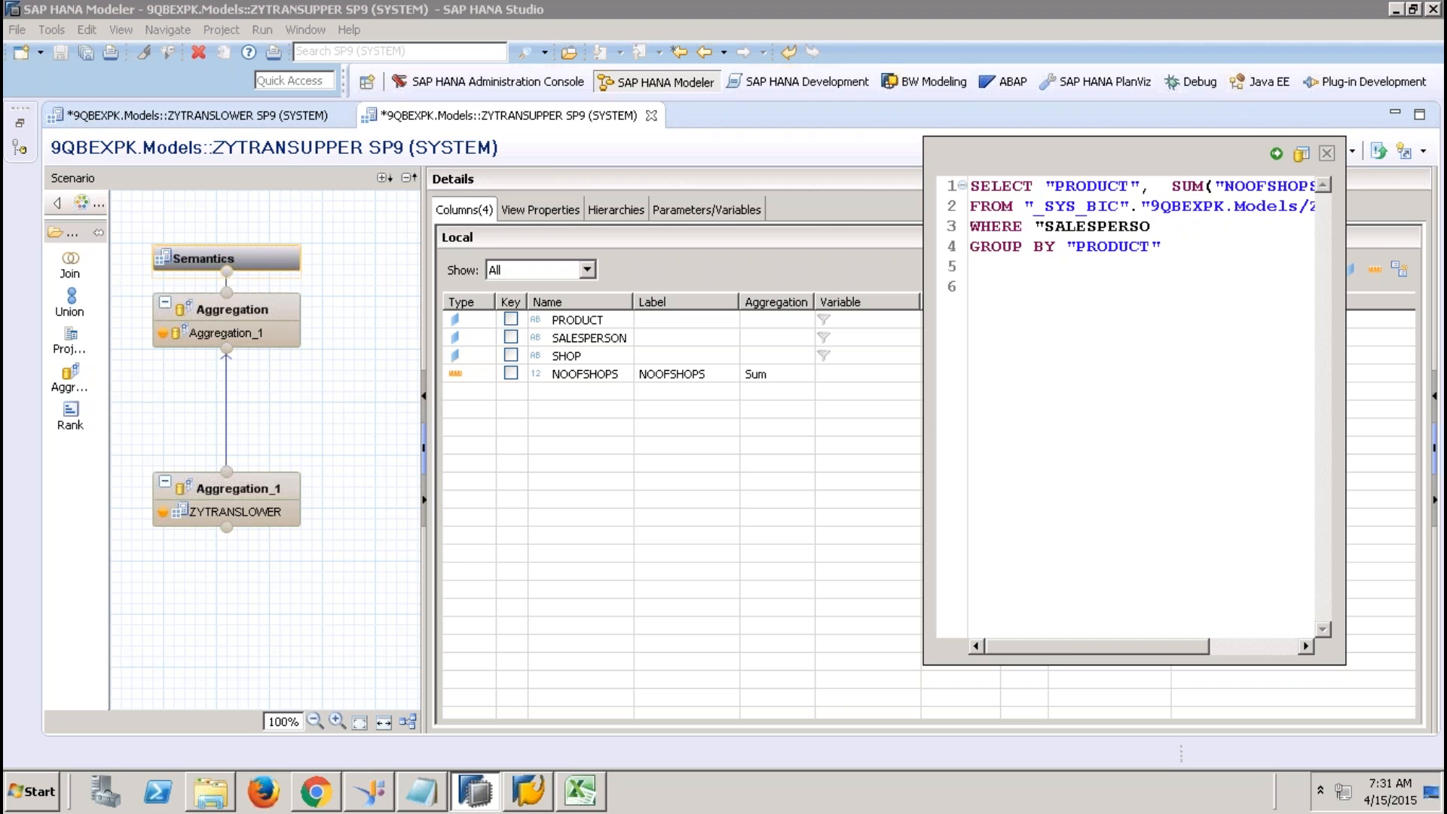
pyautogui.write('N" IN (\'')
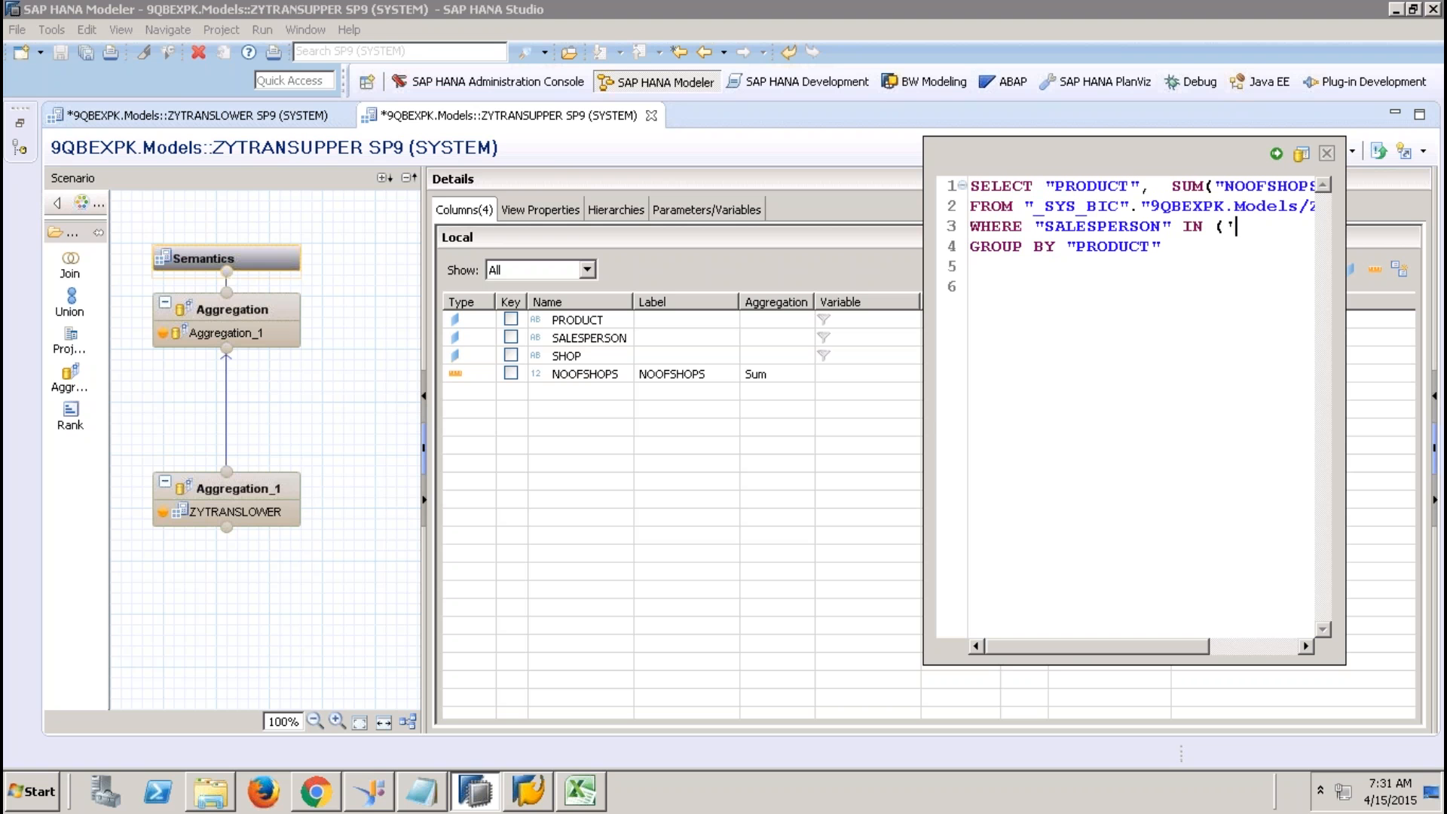
pyautogui.write("SLS1','S")
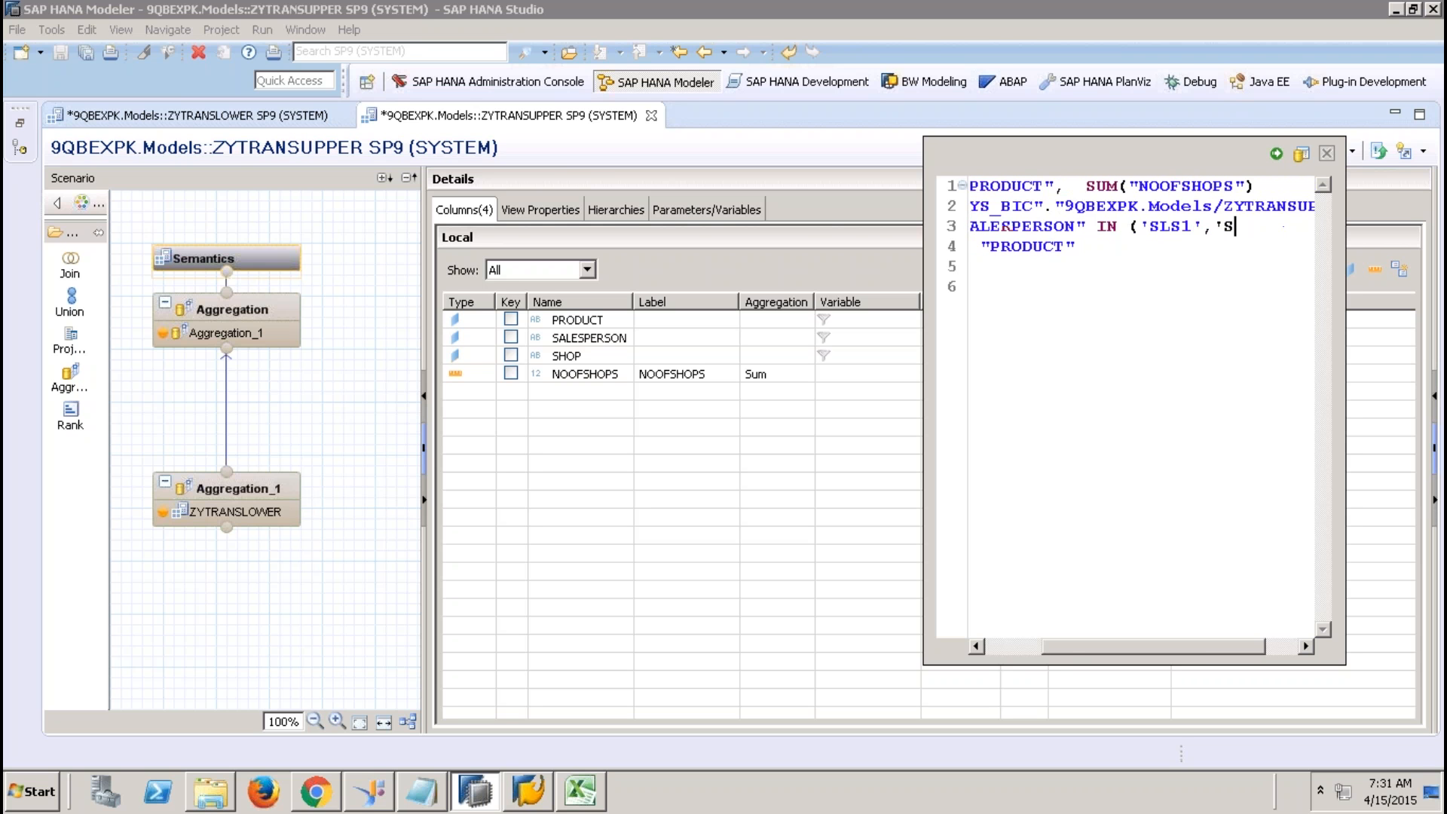
pyautogui.write("LS2','SLS3'")
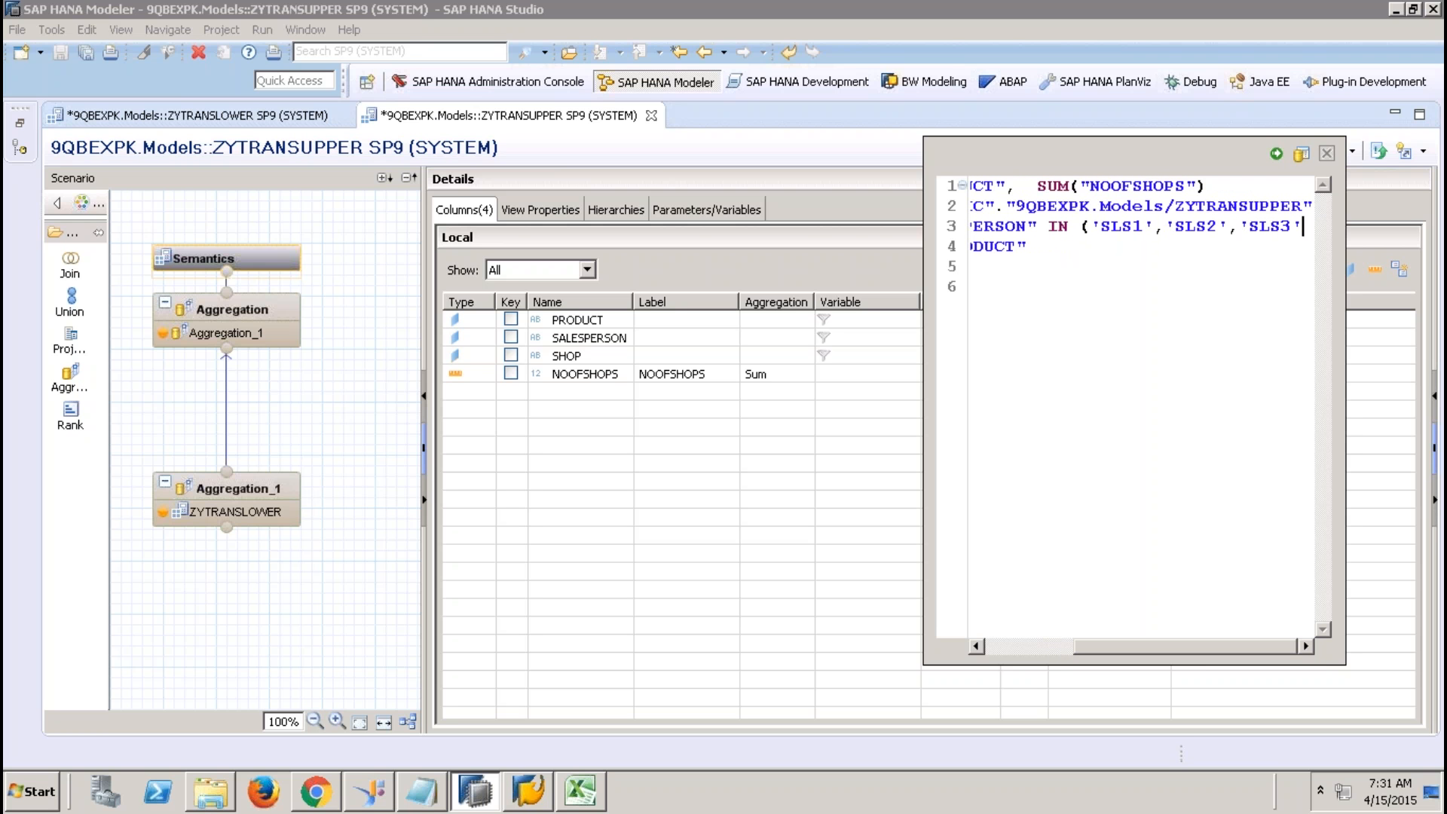
pyautogui.write(')')
pyautogui.click(1276, 154)
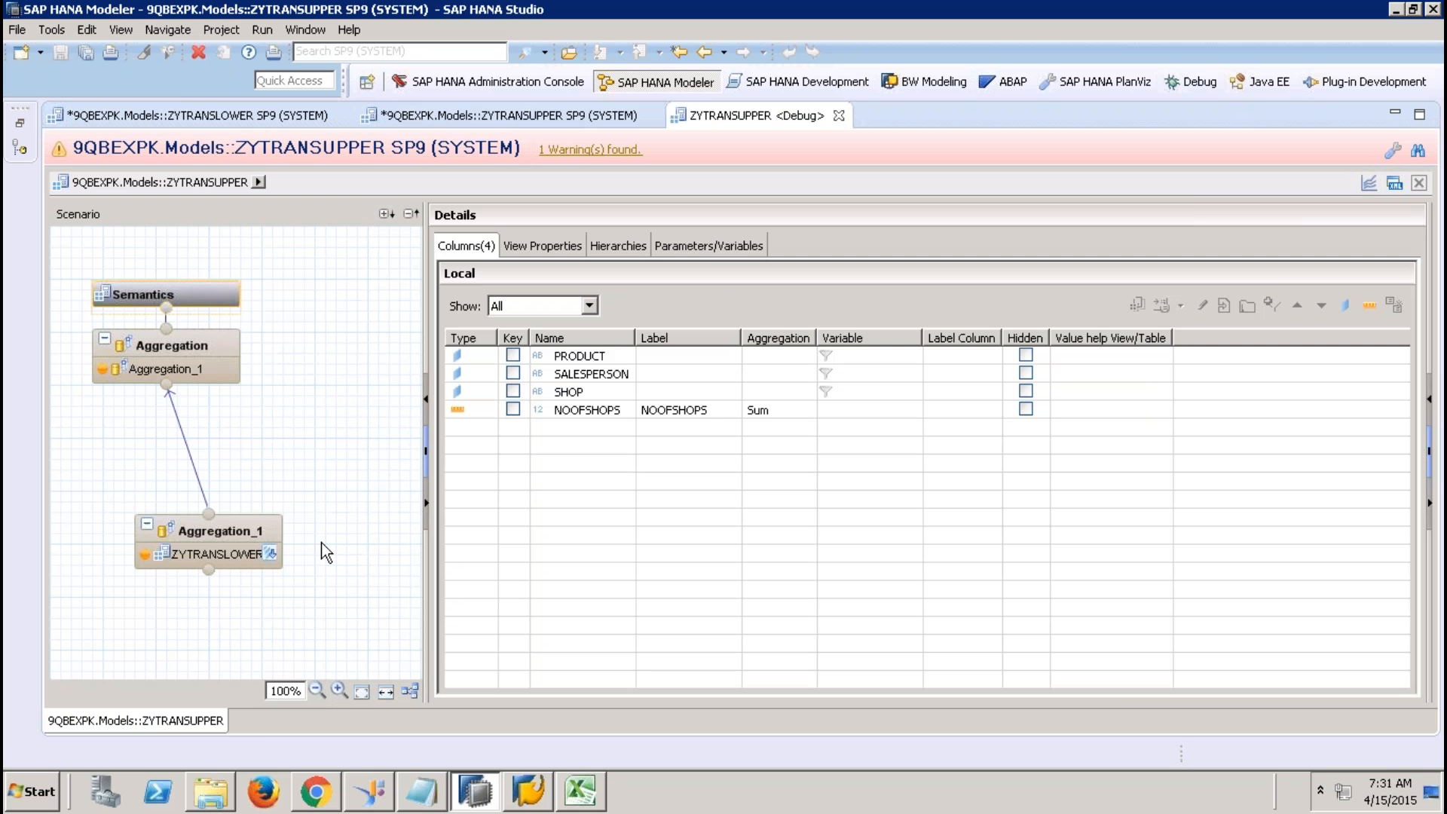
# Step: Drill down into the ZYTRANSLOWER view and examine the columns requested by its Aggregation node's query, particularly SALESPERSON
pyautogui.click(271, 553)
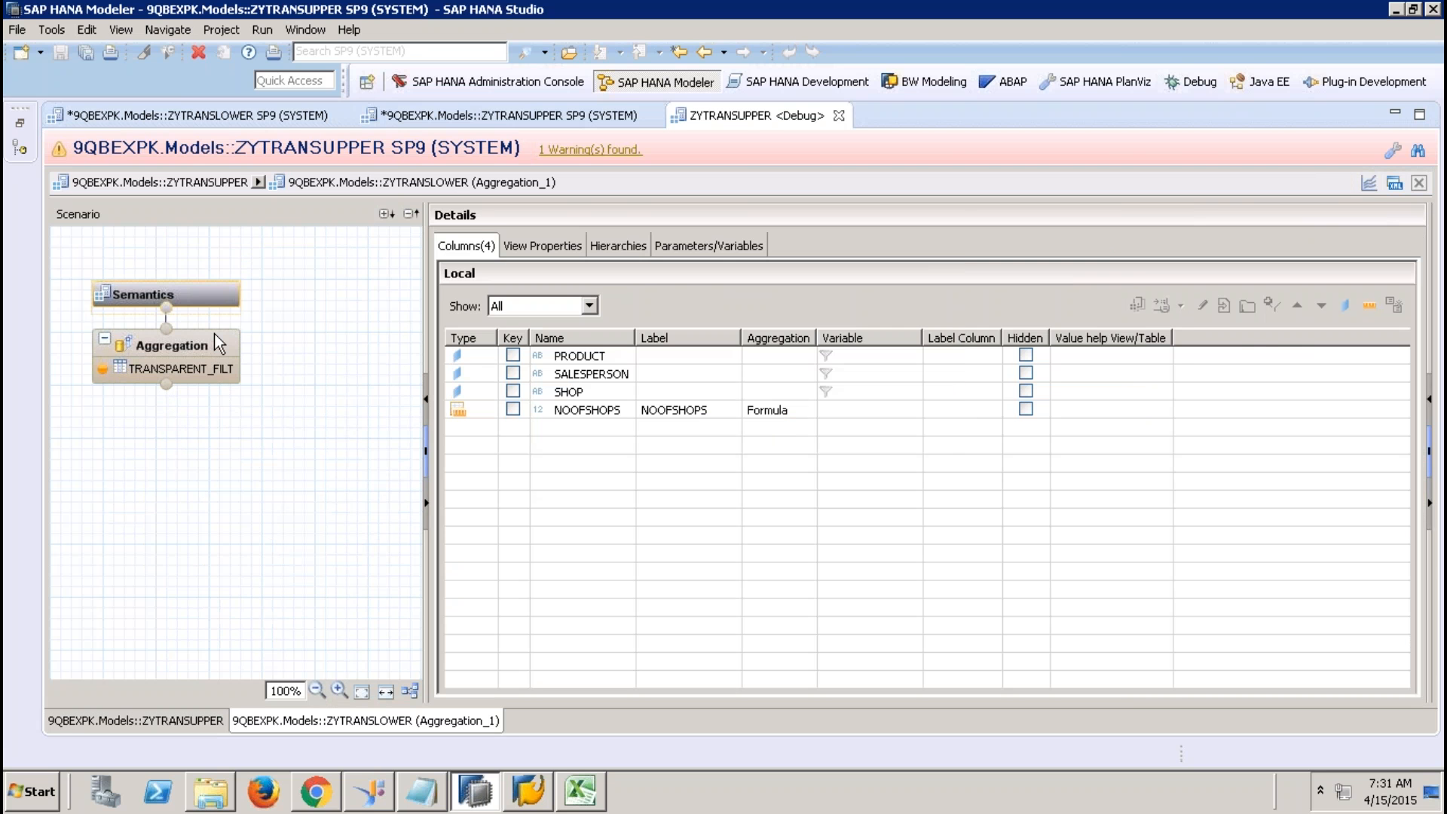
pyautogui.click(218, 348)
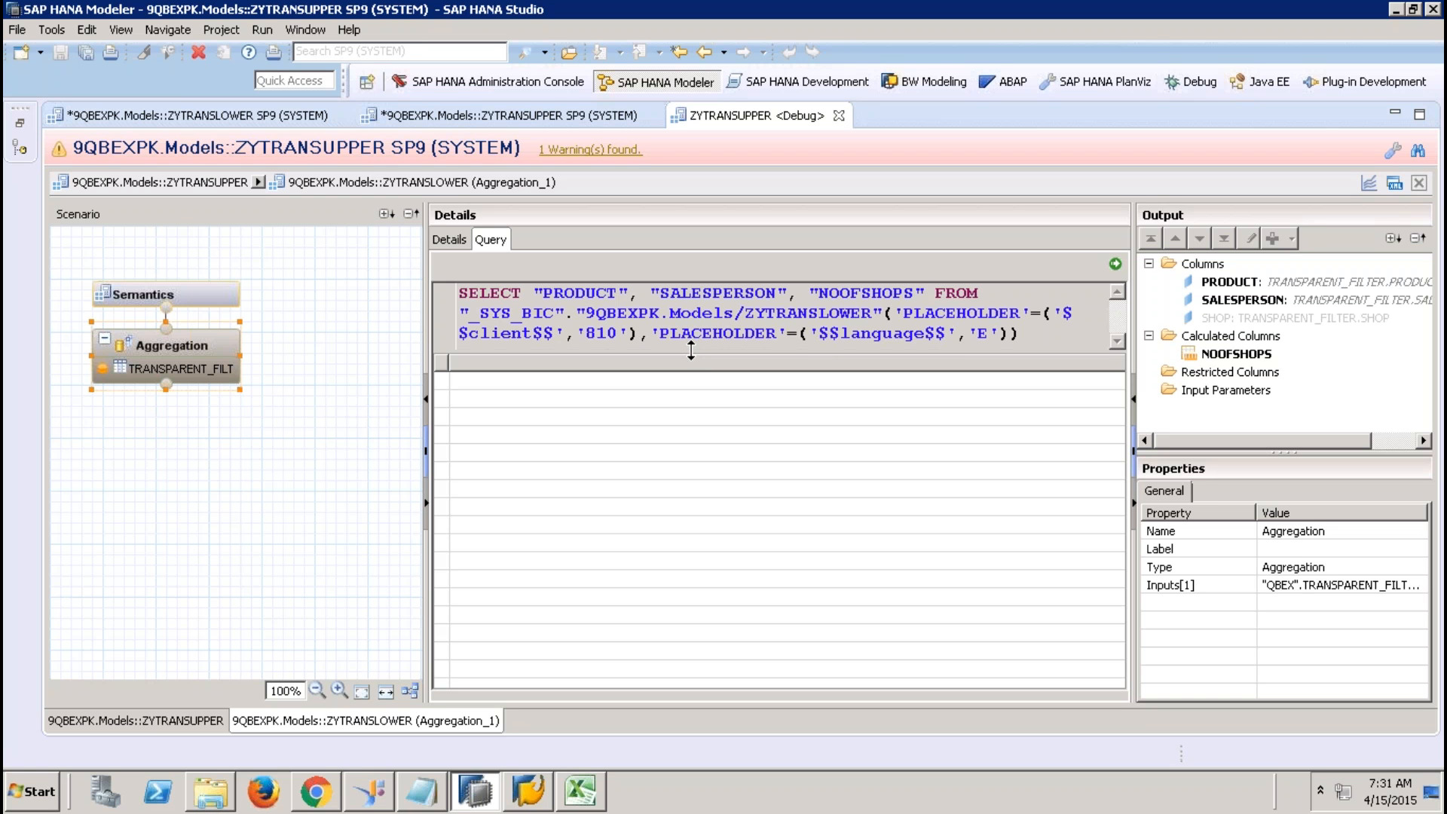
pyautogui.moveTo(691, 351); pyautogui.dragTo(690, 424)
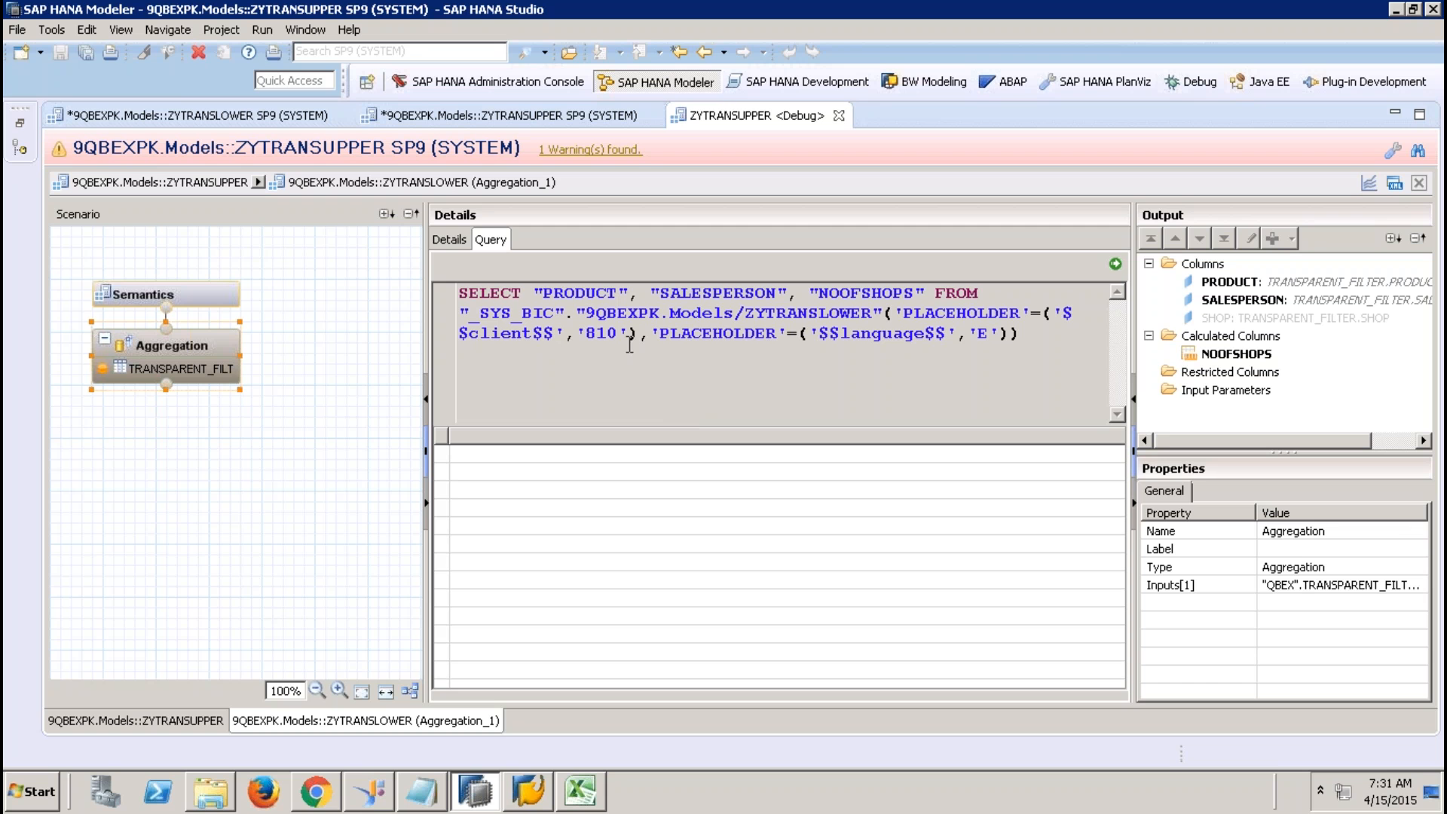
pyautogui.moveTo(543, 294); pyautogui.dragTo(613, 294)
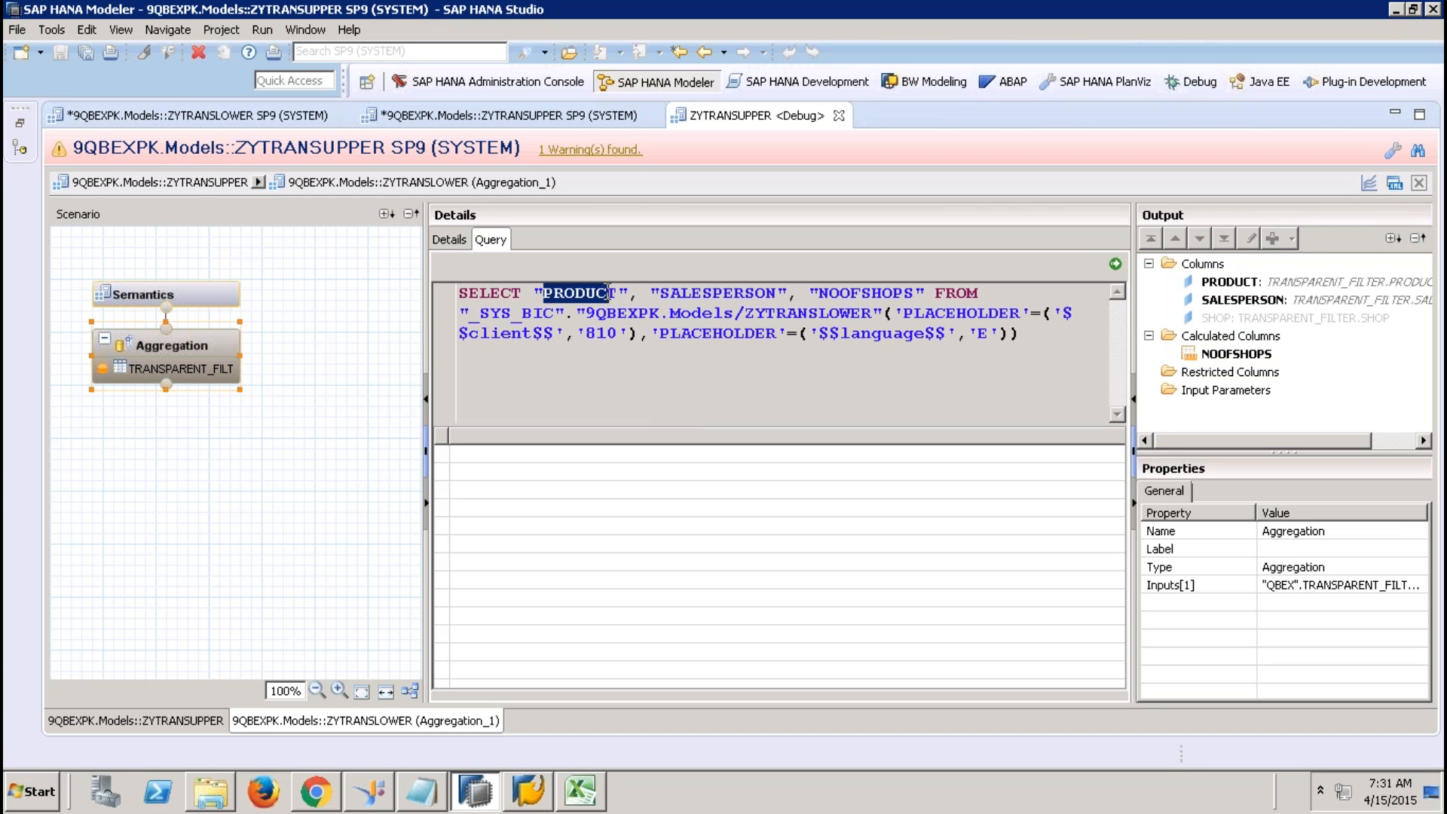
pyautogui.click(852, 294)
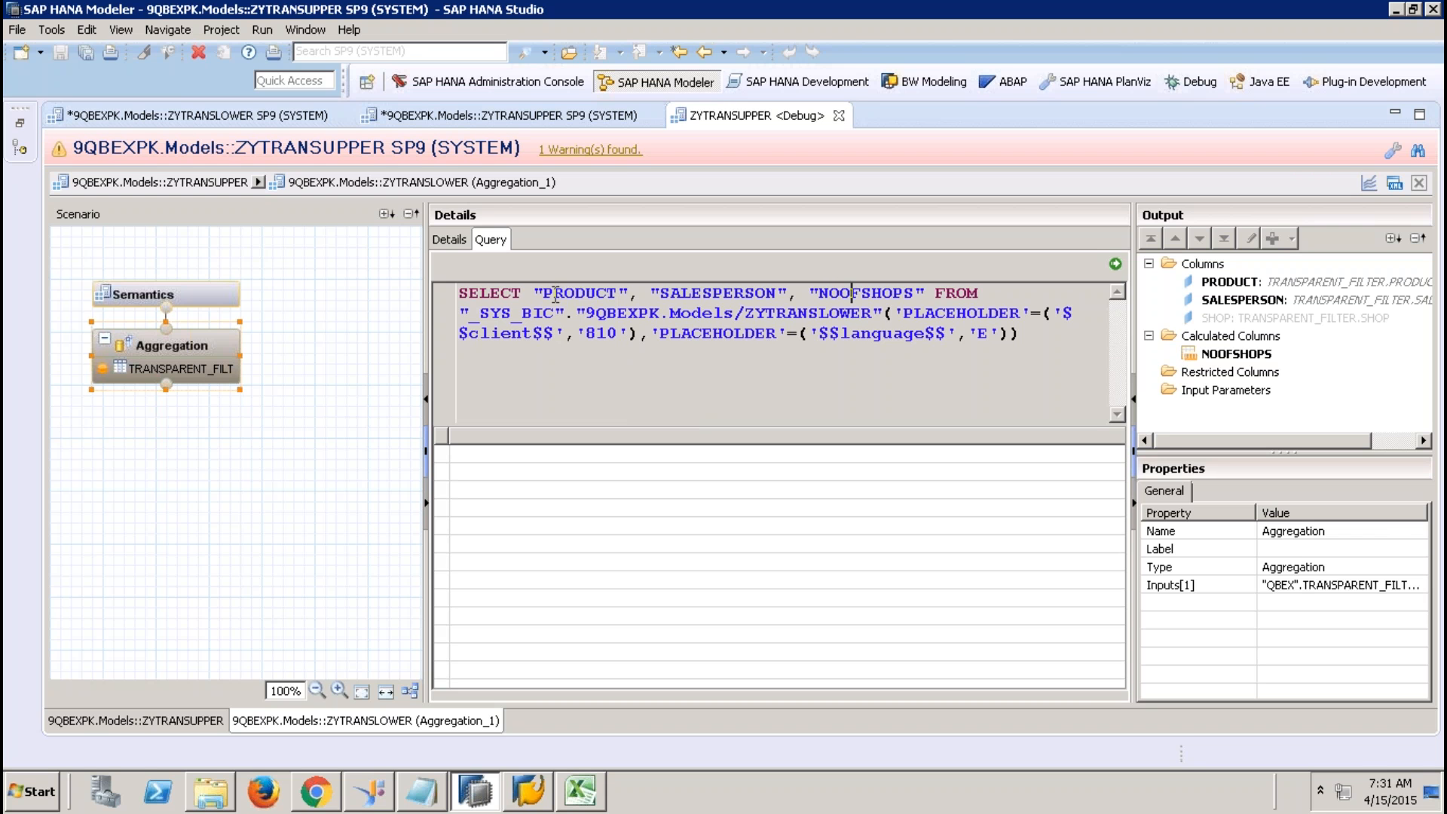
pyautogui.moveTo(544, 294); pyautogui.dragTo(789, 294)
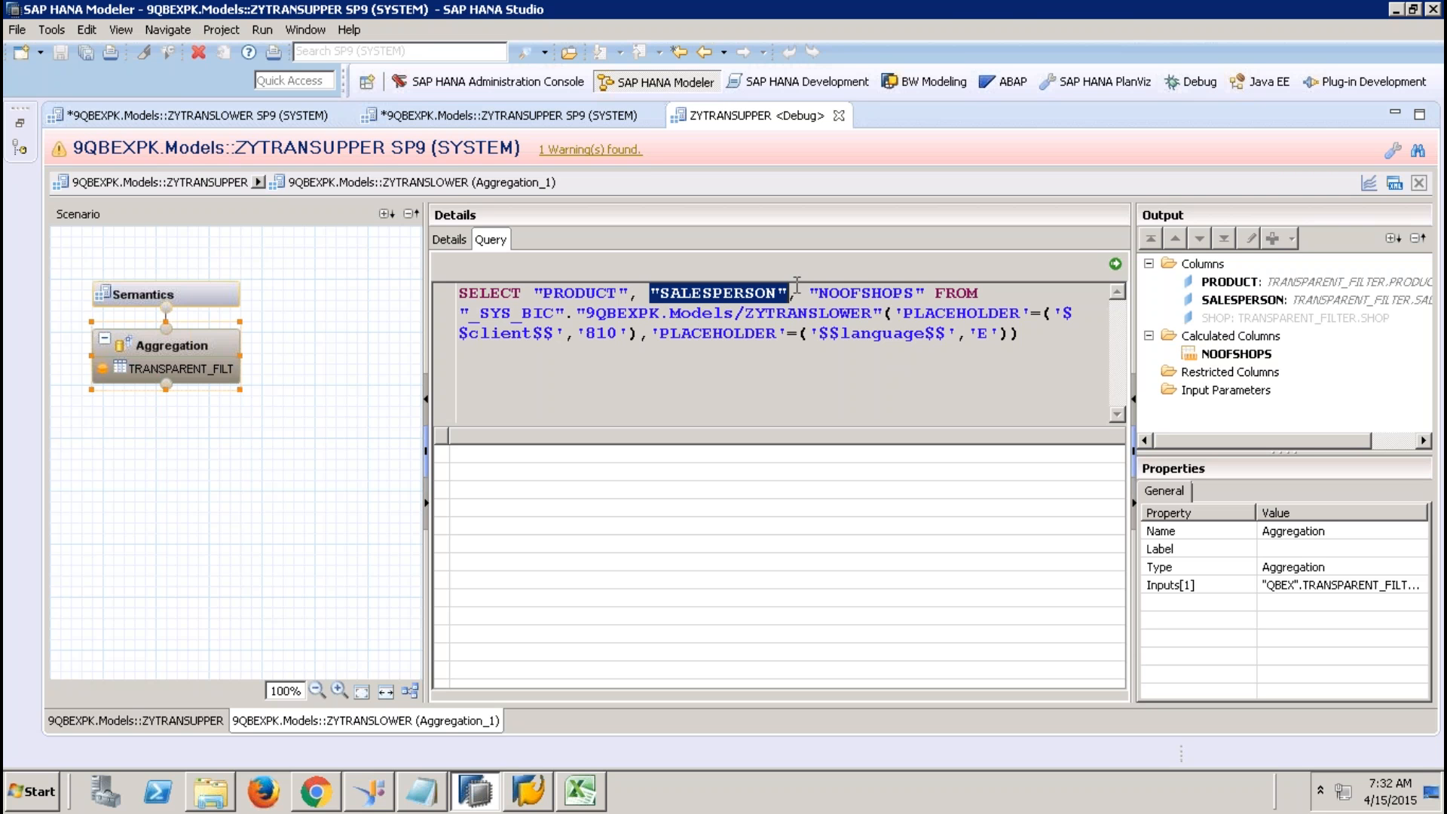
# Step: Execute the query of ZYTRANSLOWER's Aggregation node and review the shop count for each product and salesperson row
pyautogui.click(1119, 264)
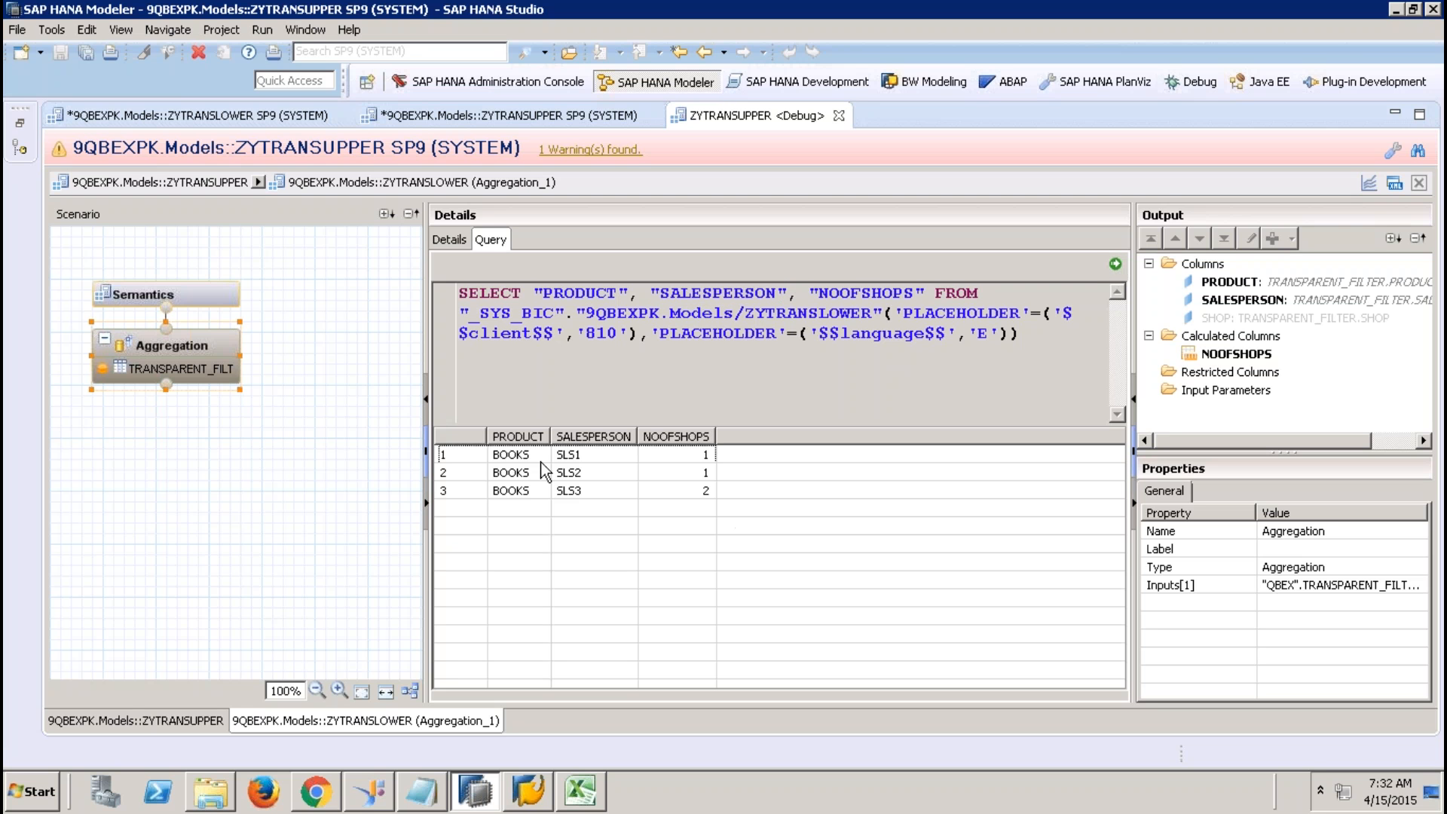
pyautogui.click(518, 457)
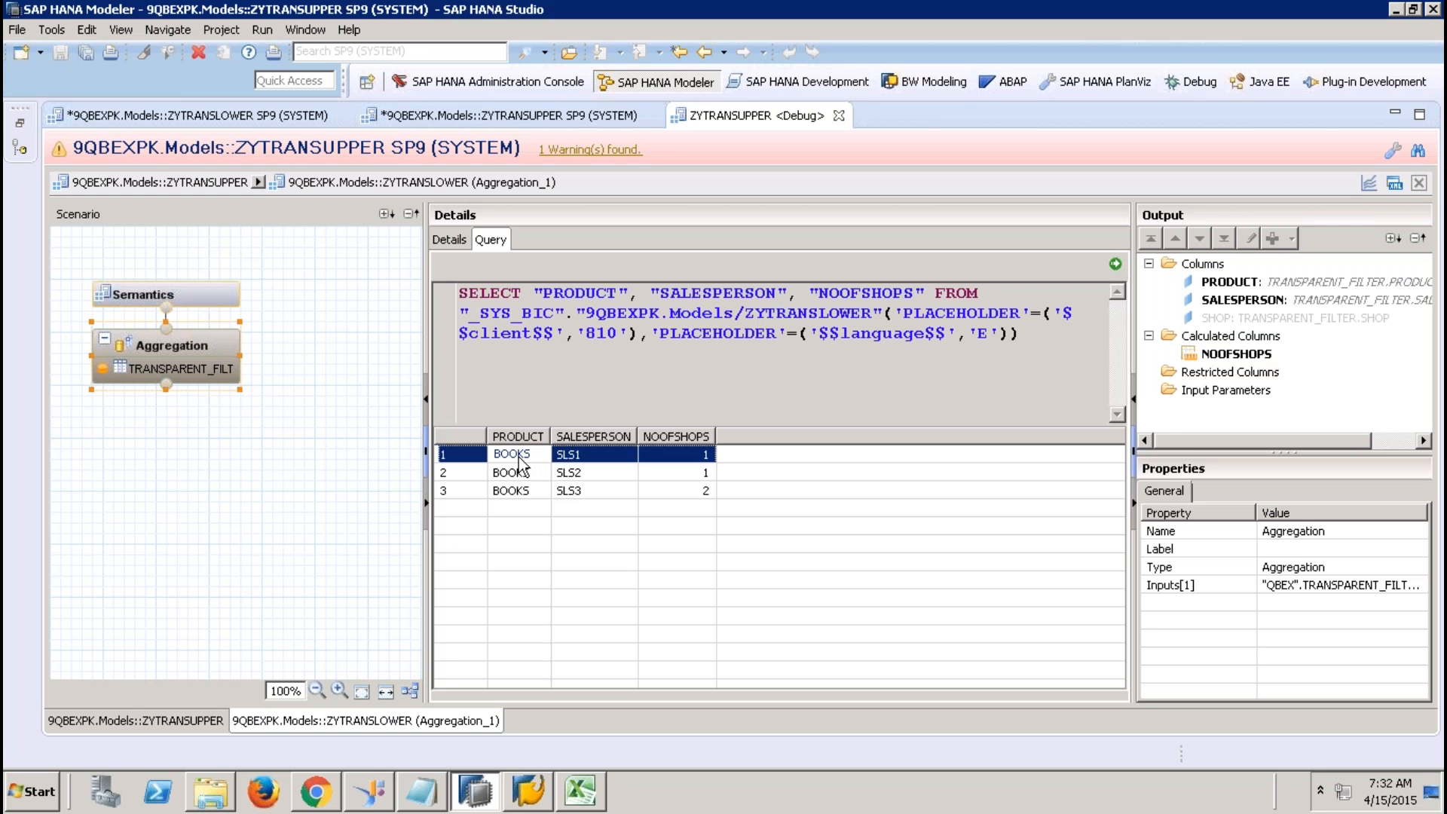
pyautogui.click(574, 462)
pyautogui.click(681, 456)
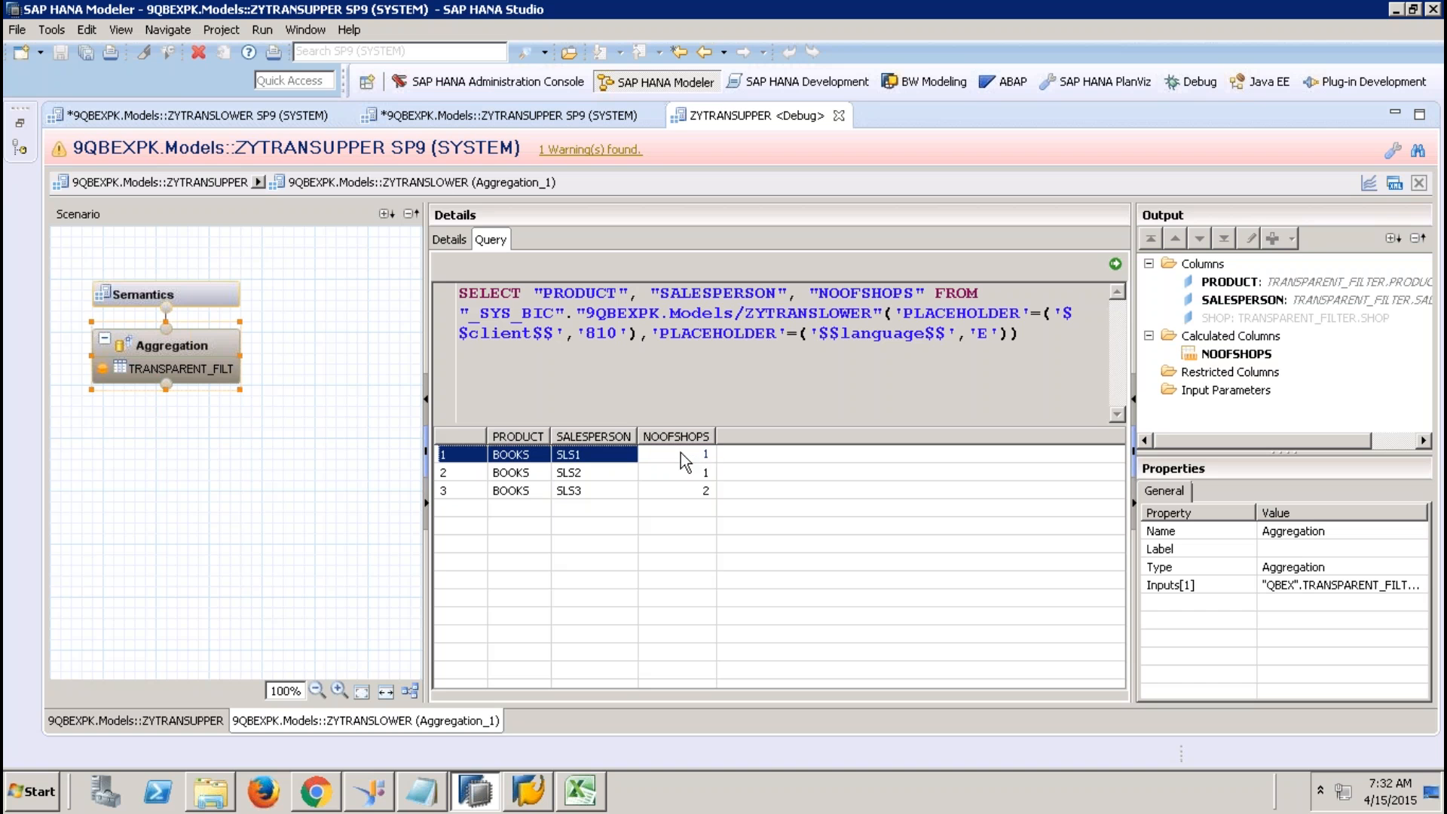
pyautogui.click(526, 473)
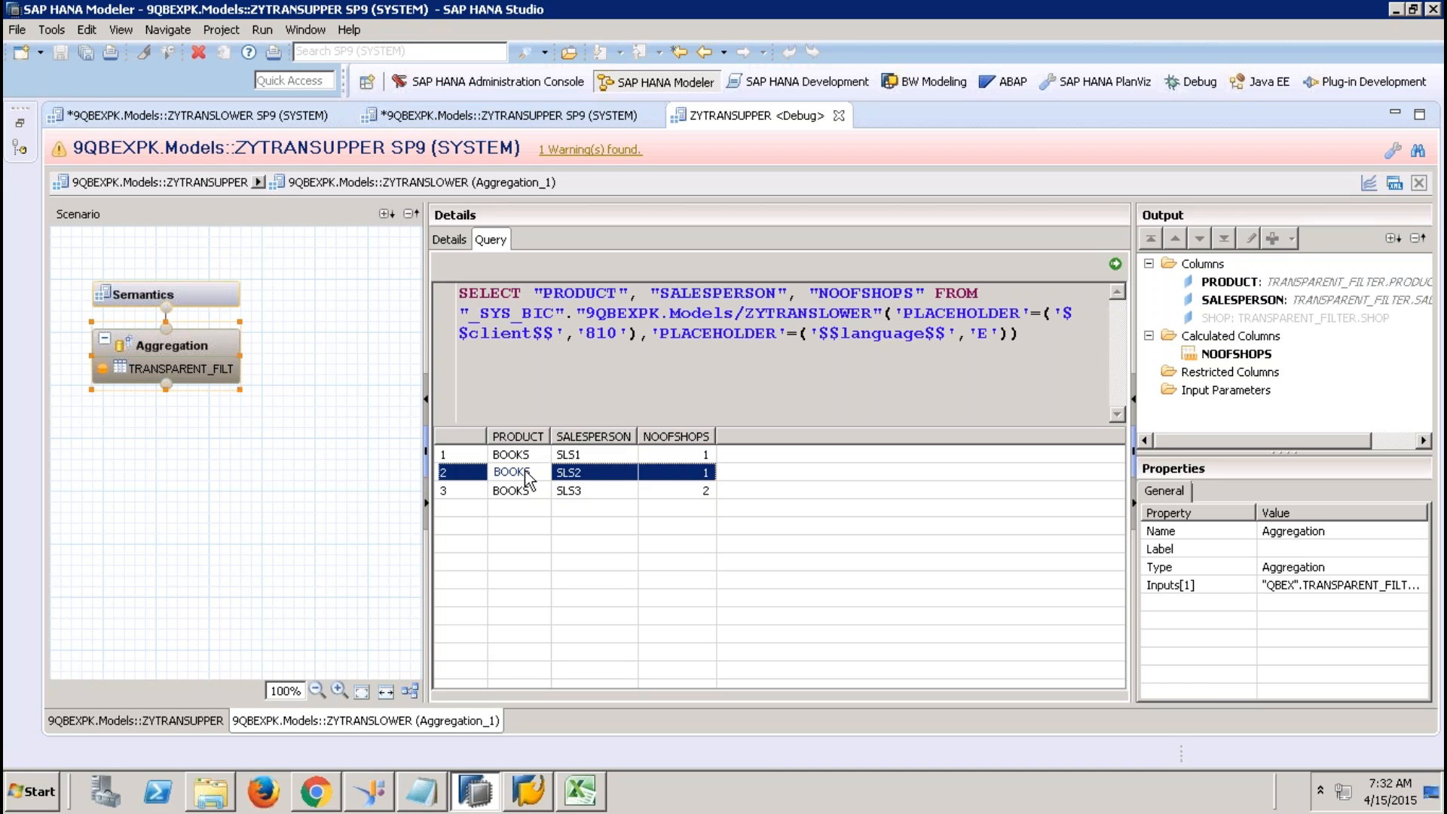
pyautogui.click(582, 473)
pyautogui.click(675, 467)
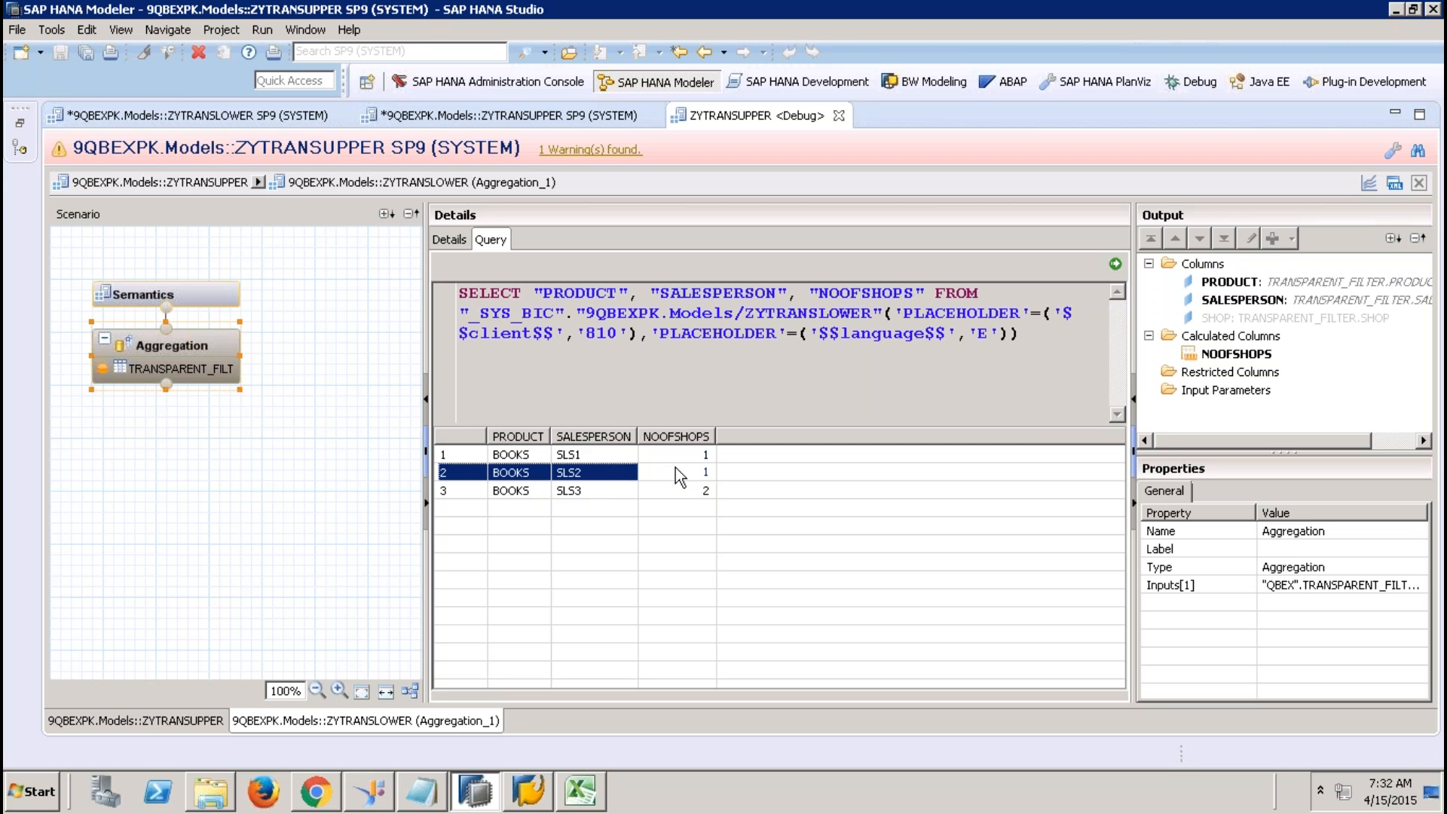
pyautogui.click(573, 492)
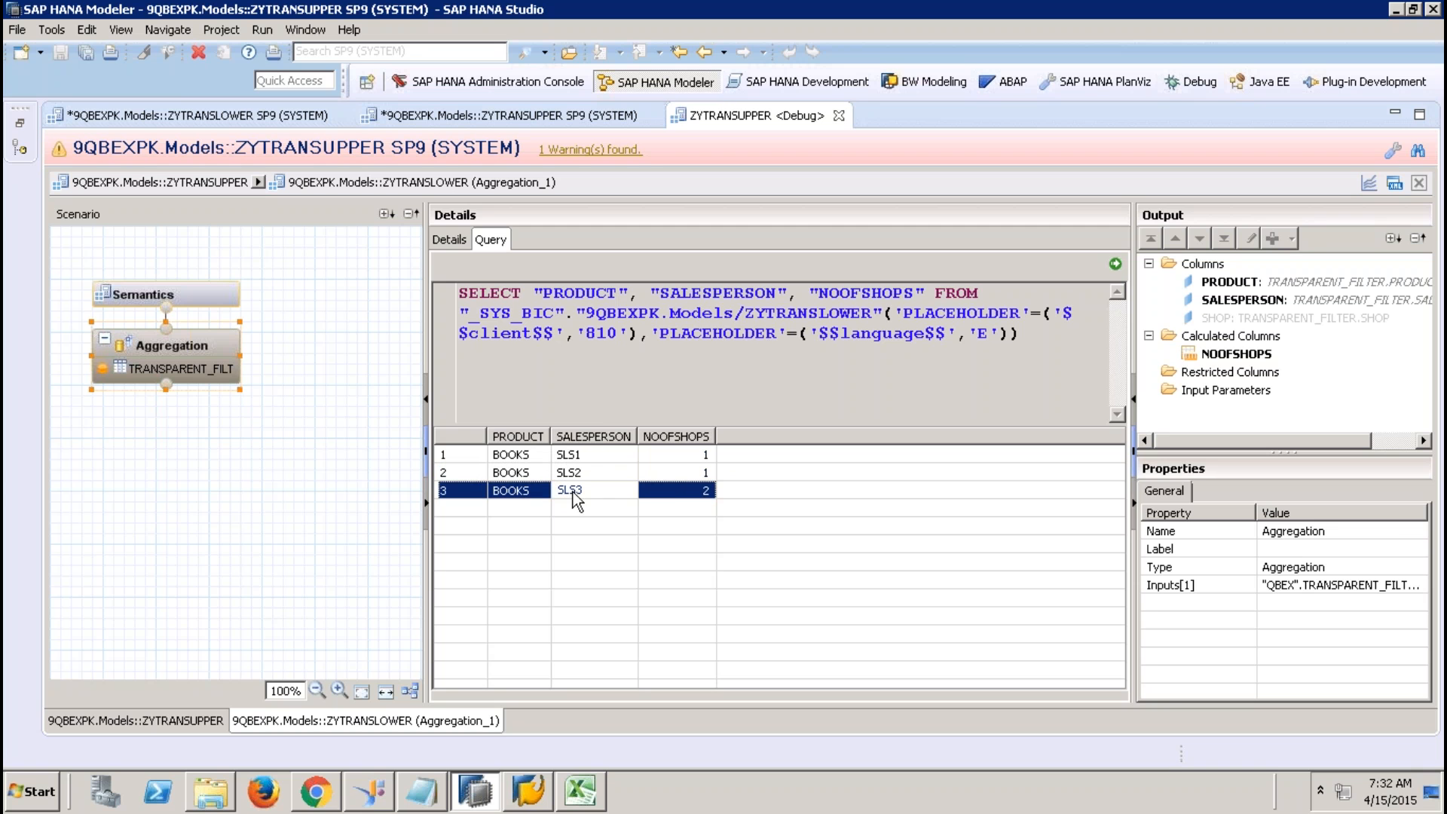
pyautogui.click(700, 494)
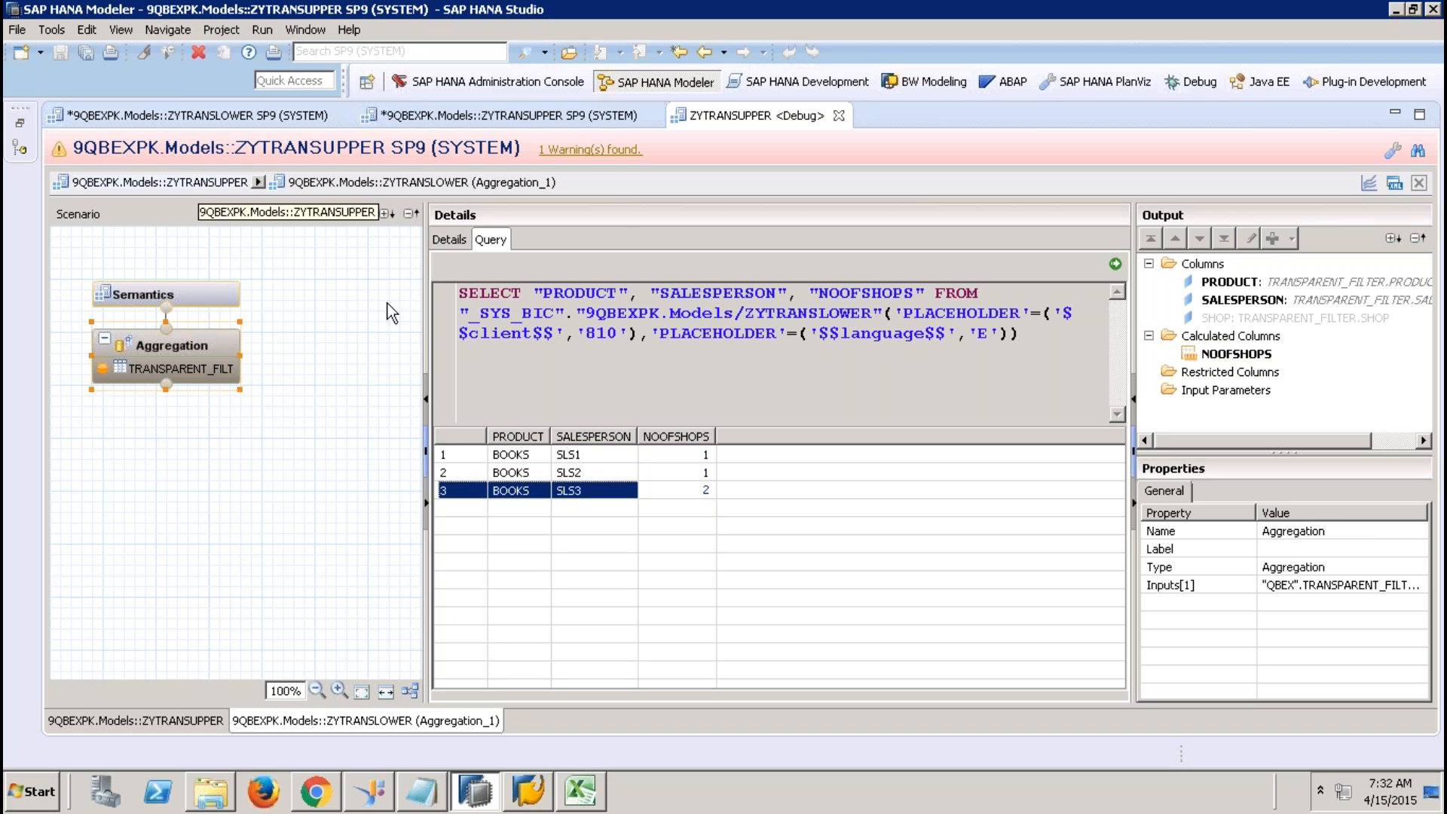
# Step: Return to the ZYTRANSUPPER level and execute the query of its Aggregation_1 node
pyautogui.click(184, 179)
pyautogui.click(240, 536)
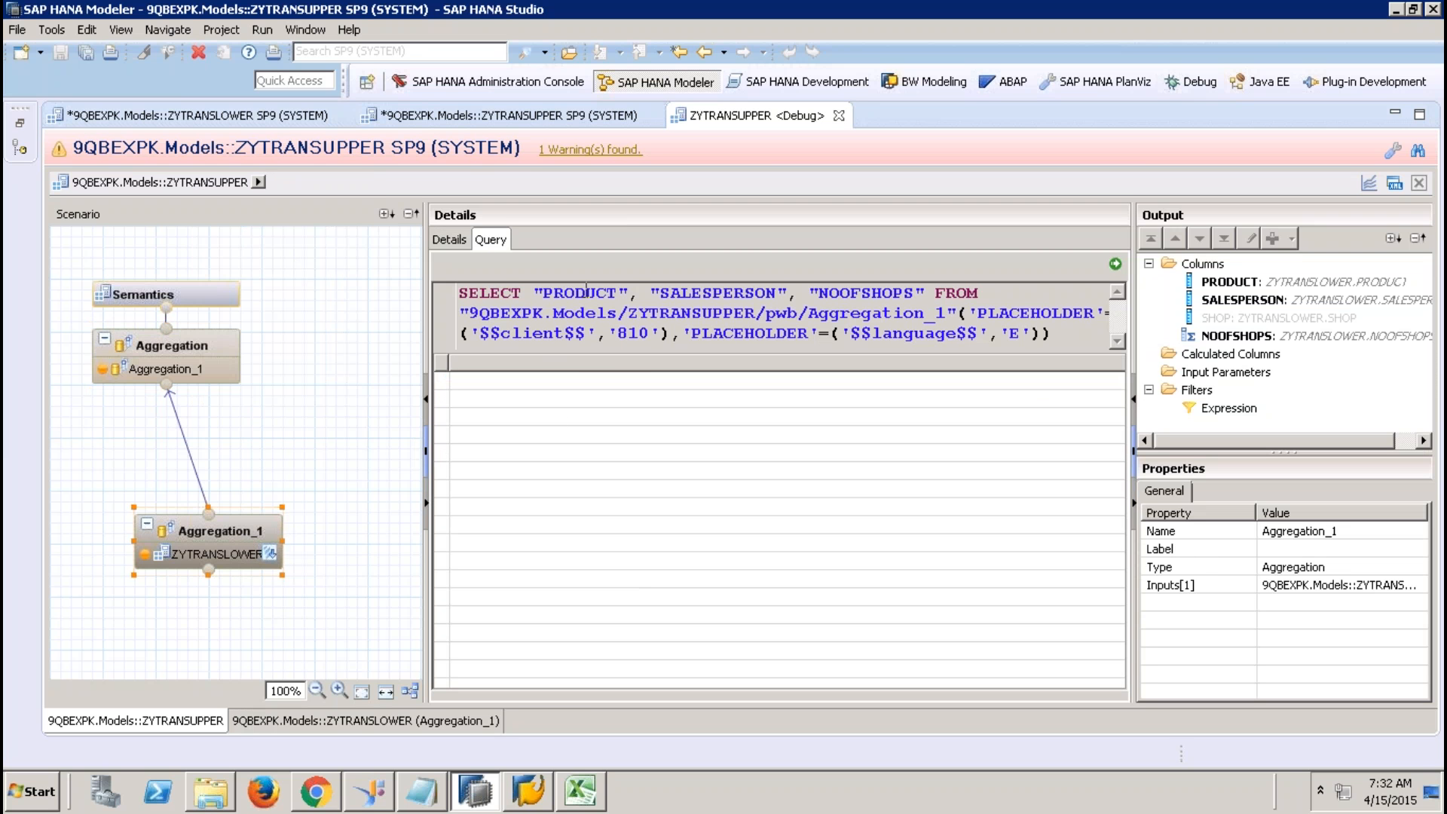
pyautogui.click(1115, 264)
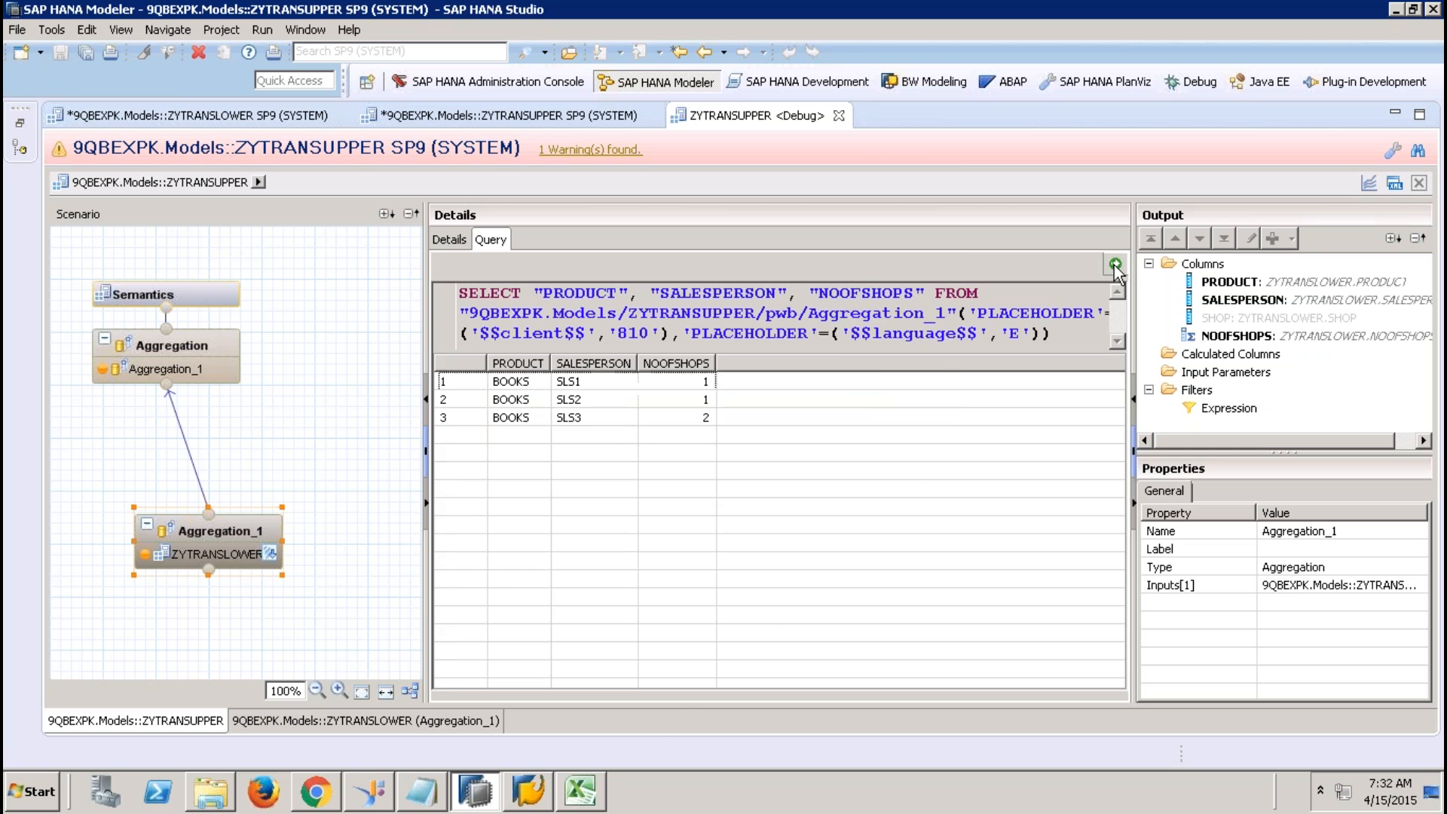
# Step: Check the SALESPERSON filter in the query of ZYTRANSUPPER's top Aggregation node, then execute it and inspect the summed NOOFSHOPS
pyautogui.click(220, 347)
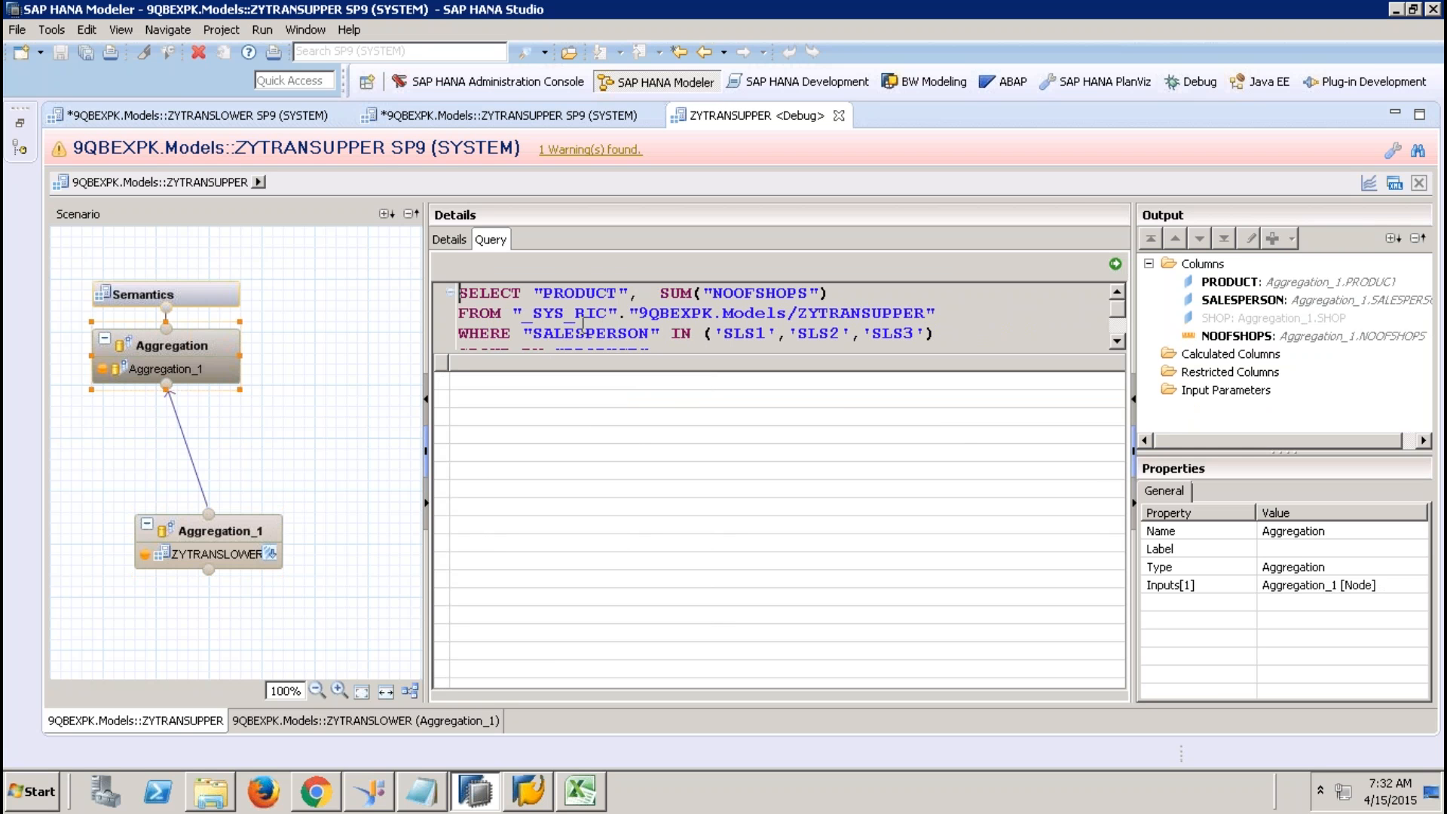
pyautogui.moveTo(533, 332); pyautogui.dragTo(940, 320)
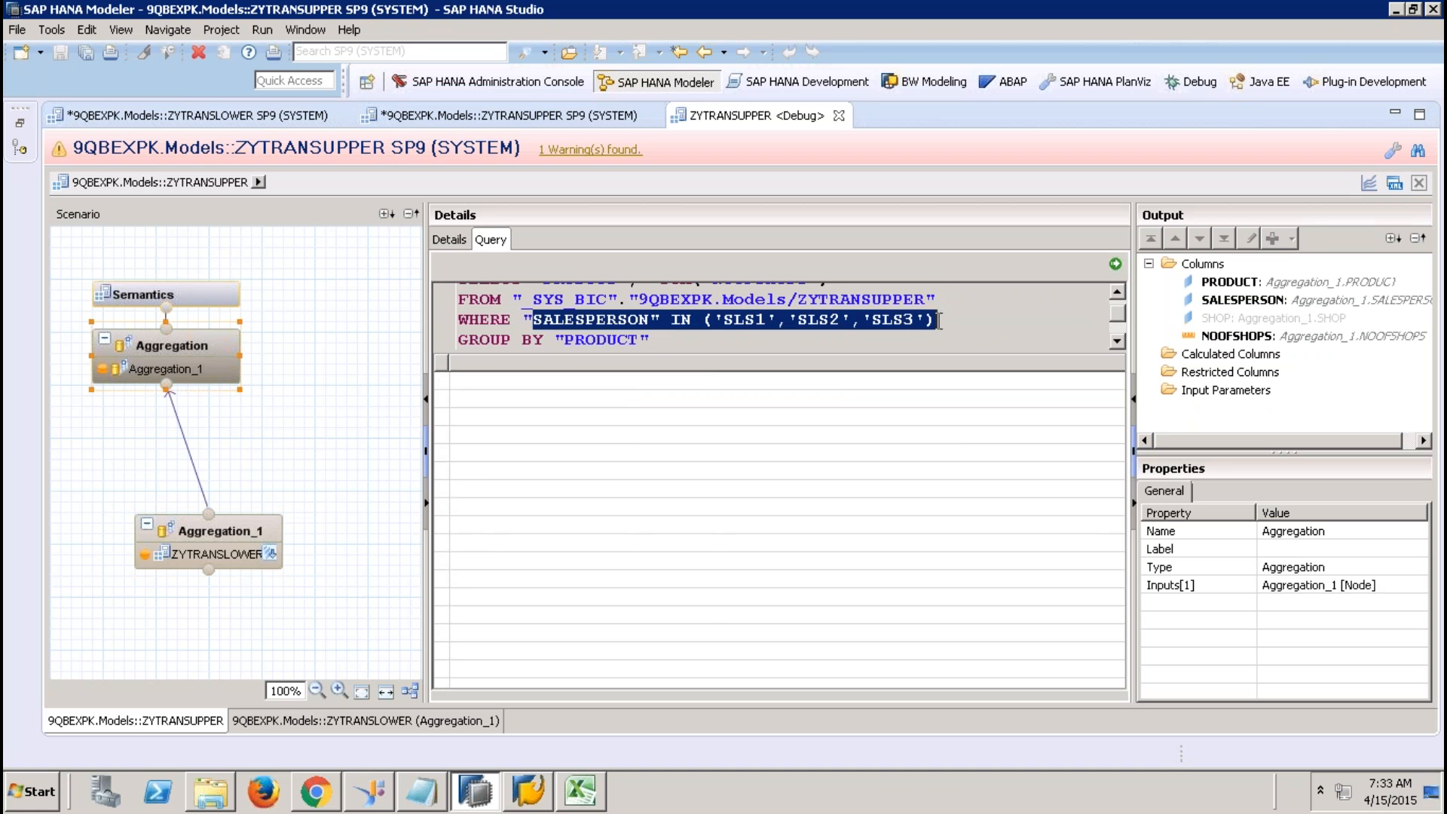
pyautogui.click(1114, 264)
pyautogui.click(643, 380)
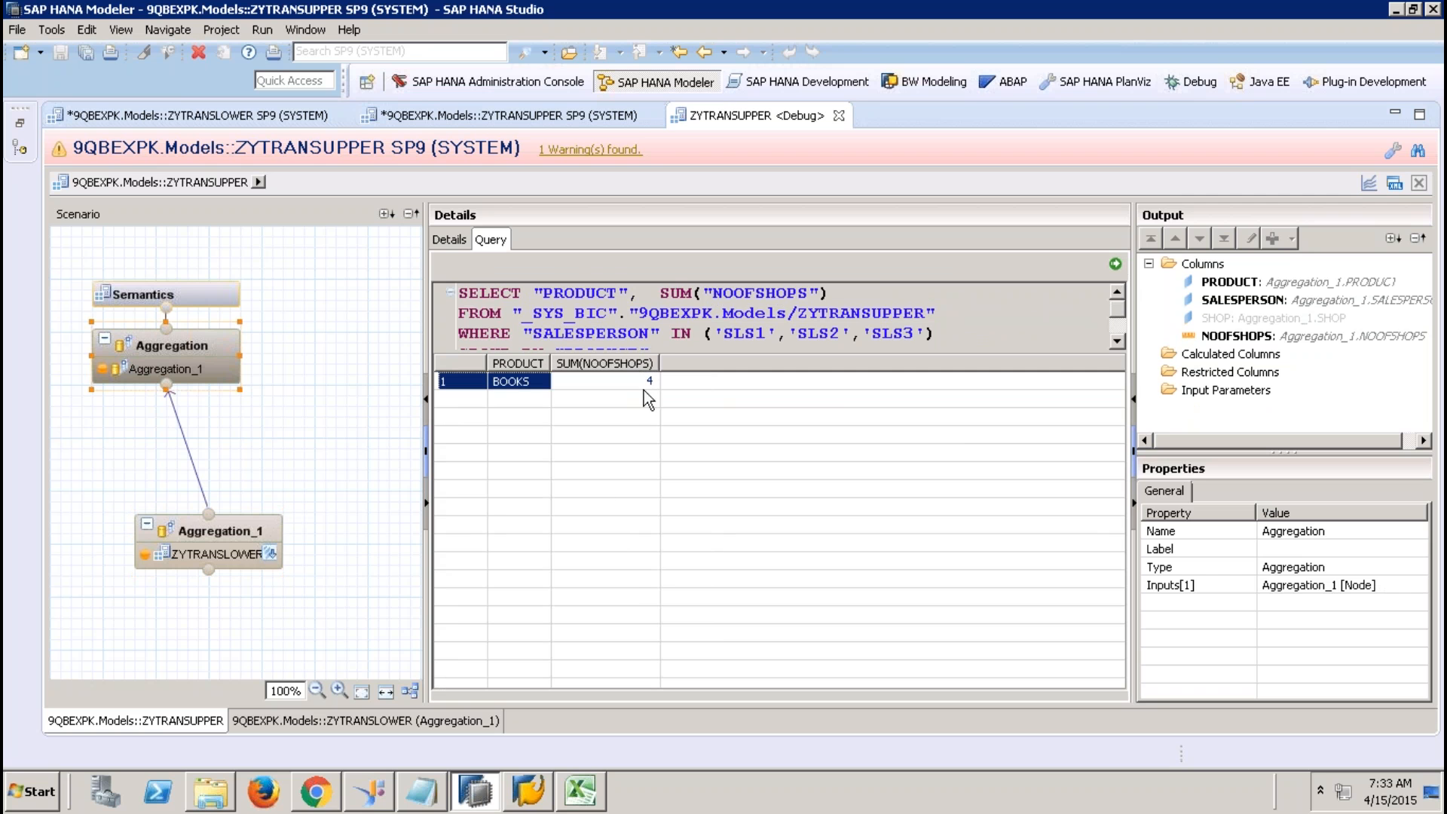
# Step: Compare the Aggregation_1 results with the top Aggregation node's result and its SALESPERSON filter condition
pyautogui.click(243, 531)
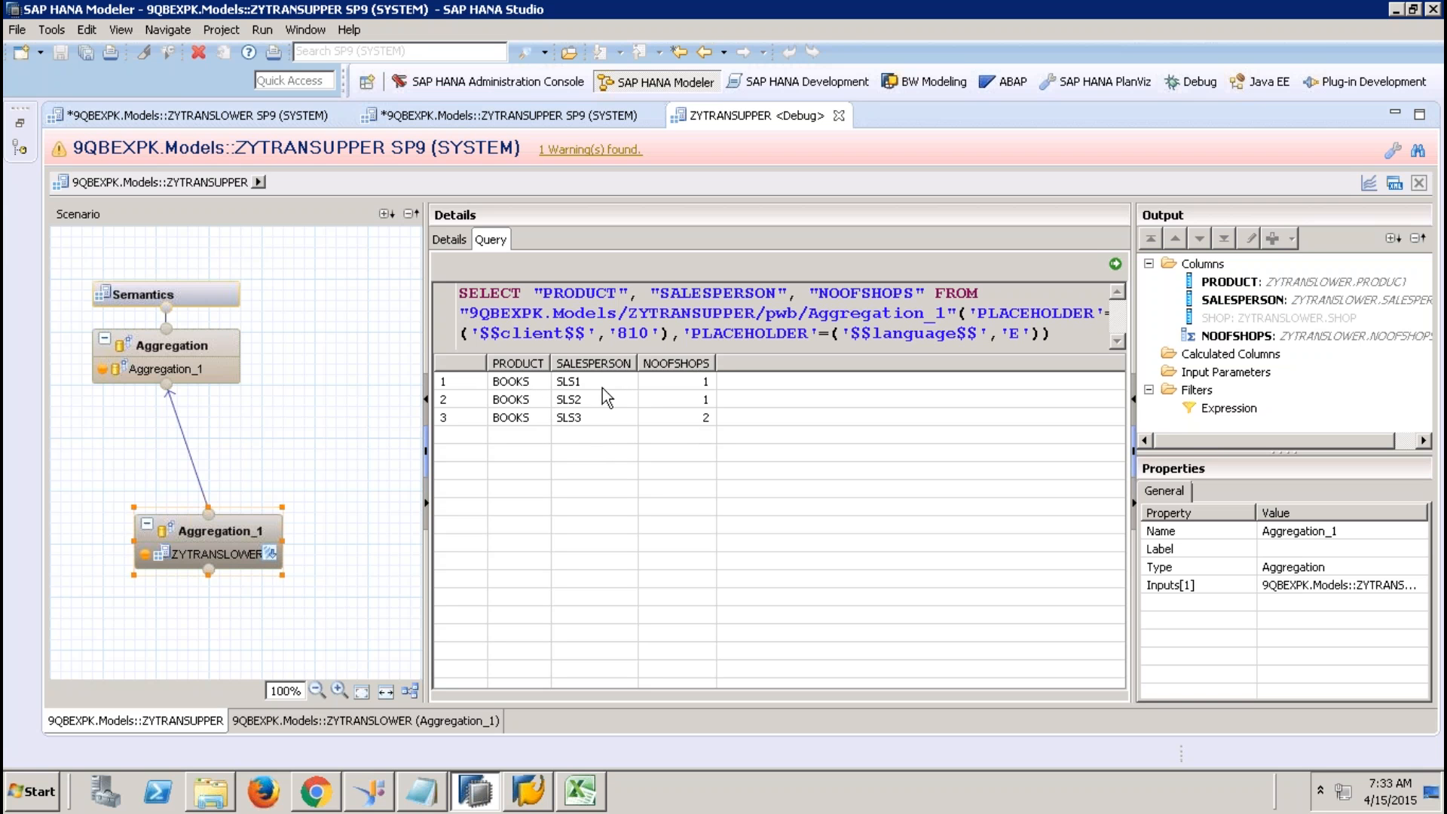
pyautogui.click(200, 352)
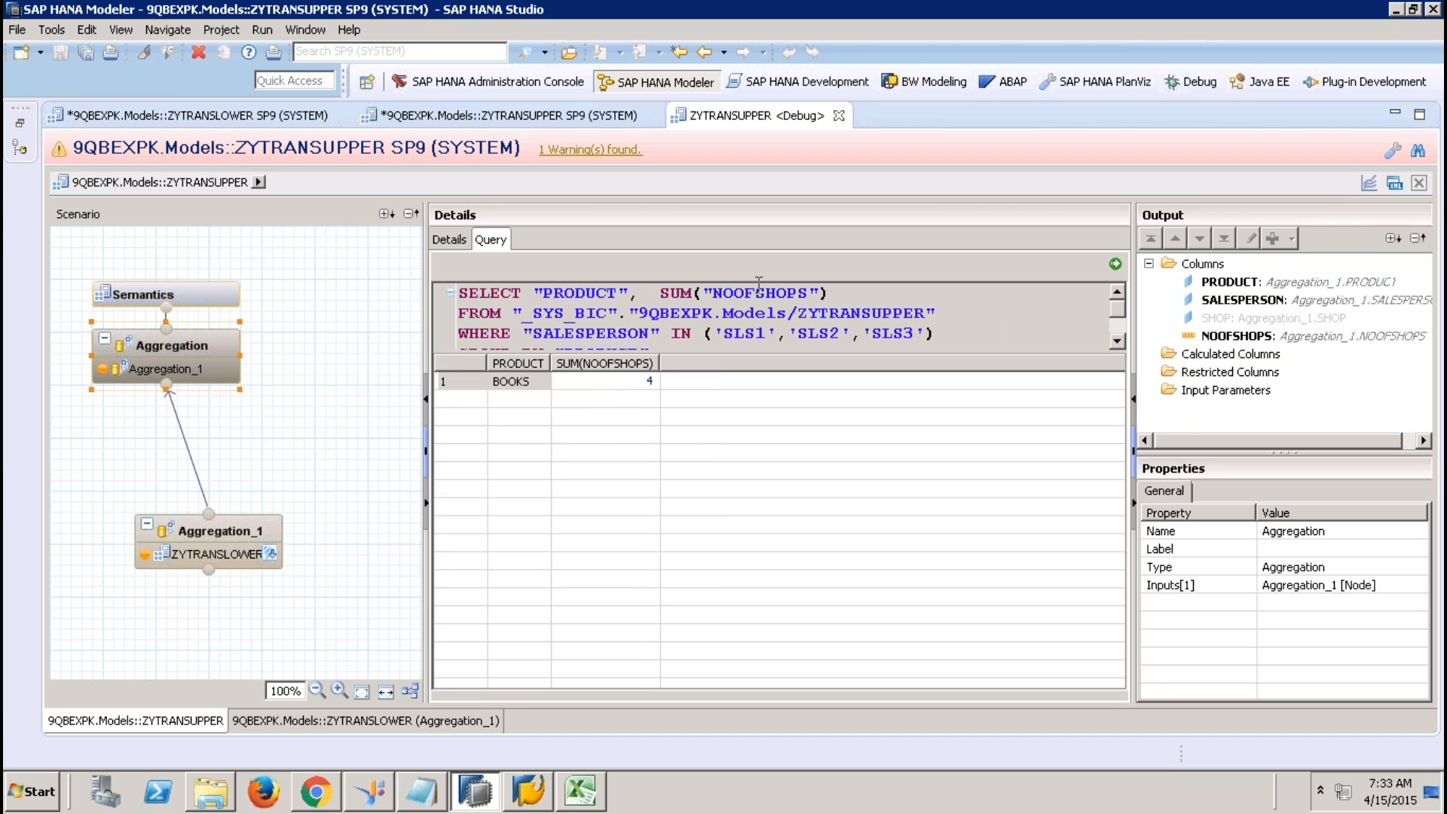
pyautogui.moveTo(555, 334); pyautogui.dragTo(903, 333)
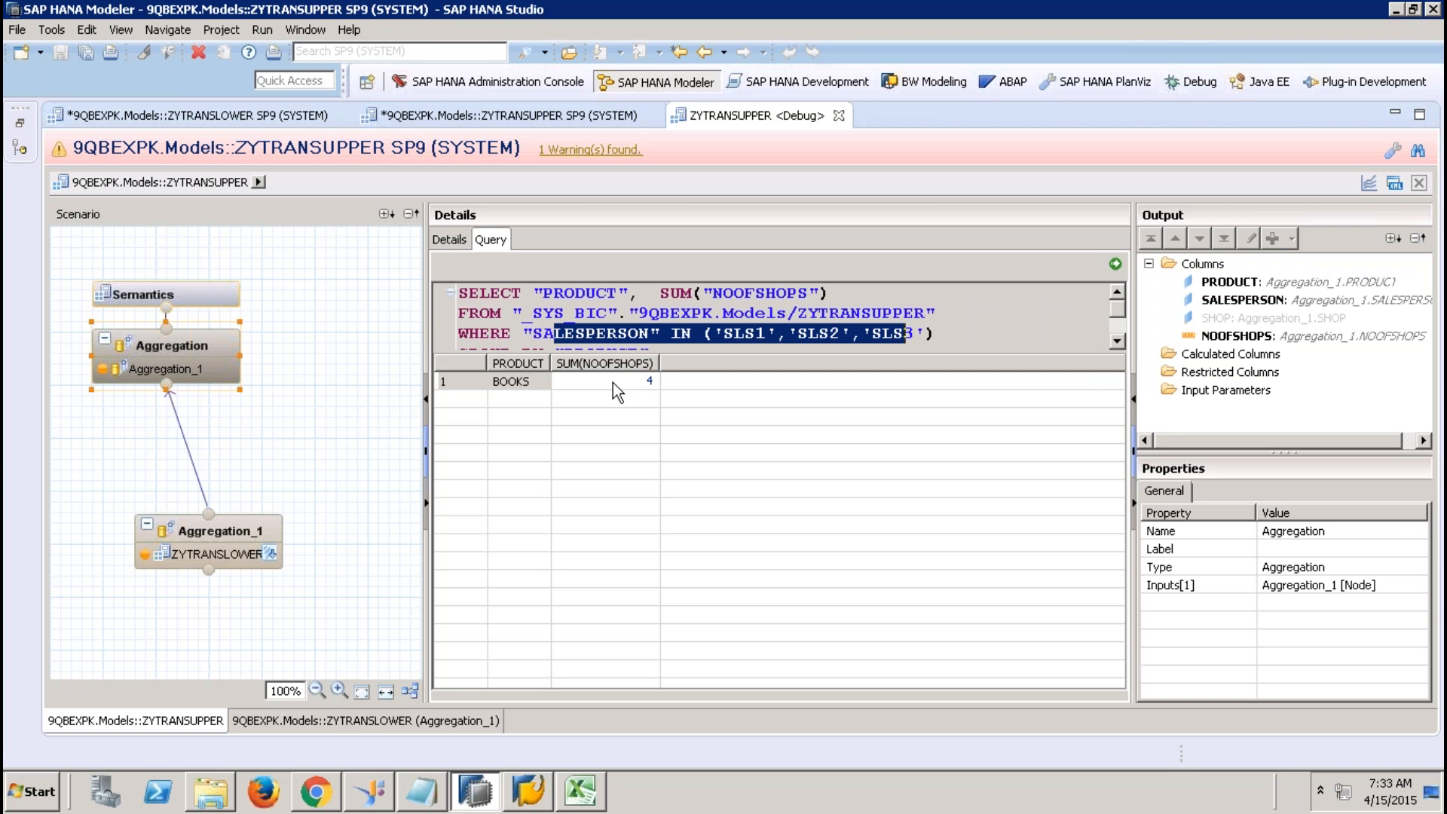
pyautogui.click(596, 333)
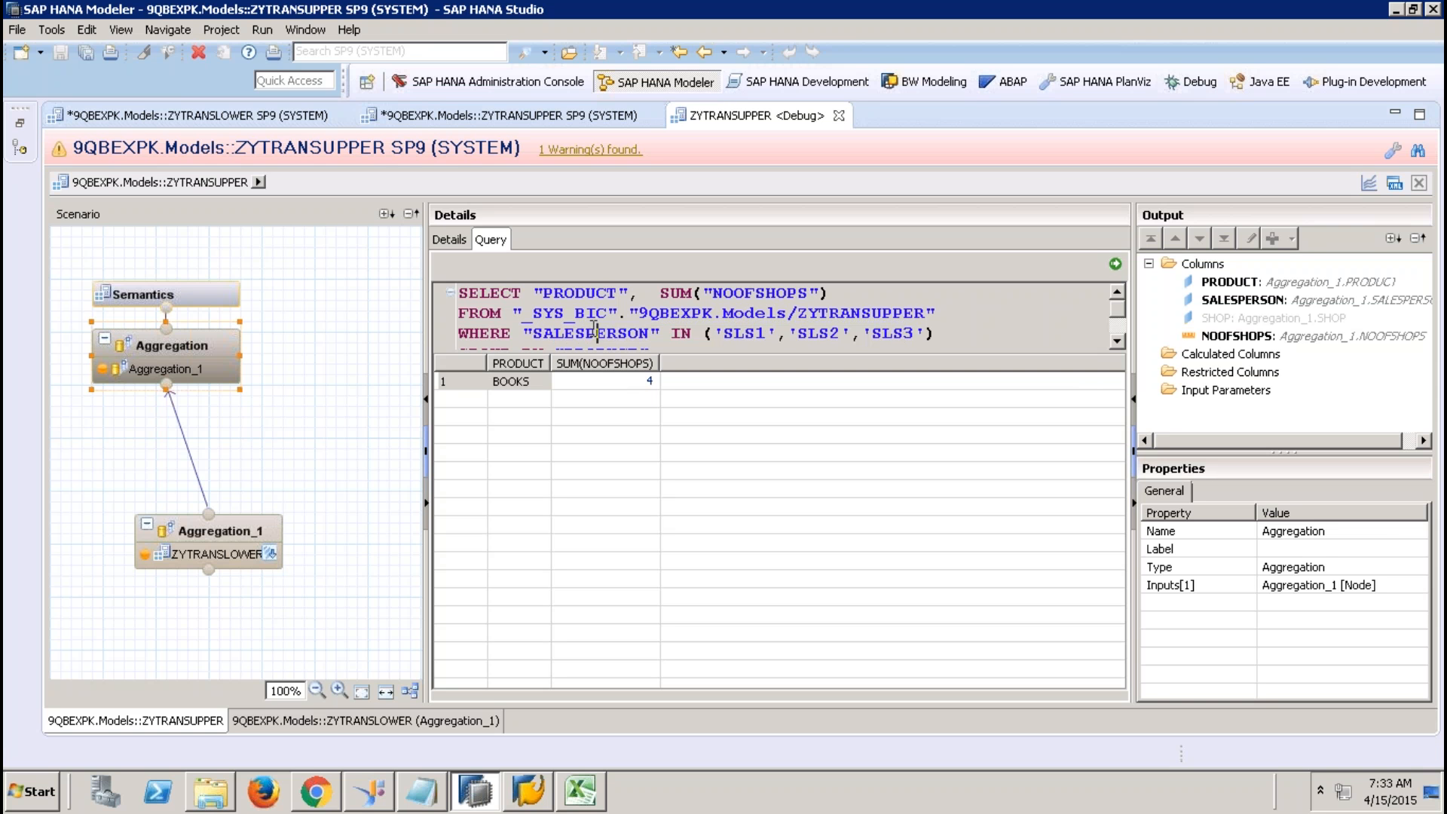
# Step: Reopen the ZYTRANSLOWER level of the debug session and examine the SALESPERSON column in its Aggregation query
pyautogui.click(271, 549)
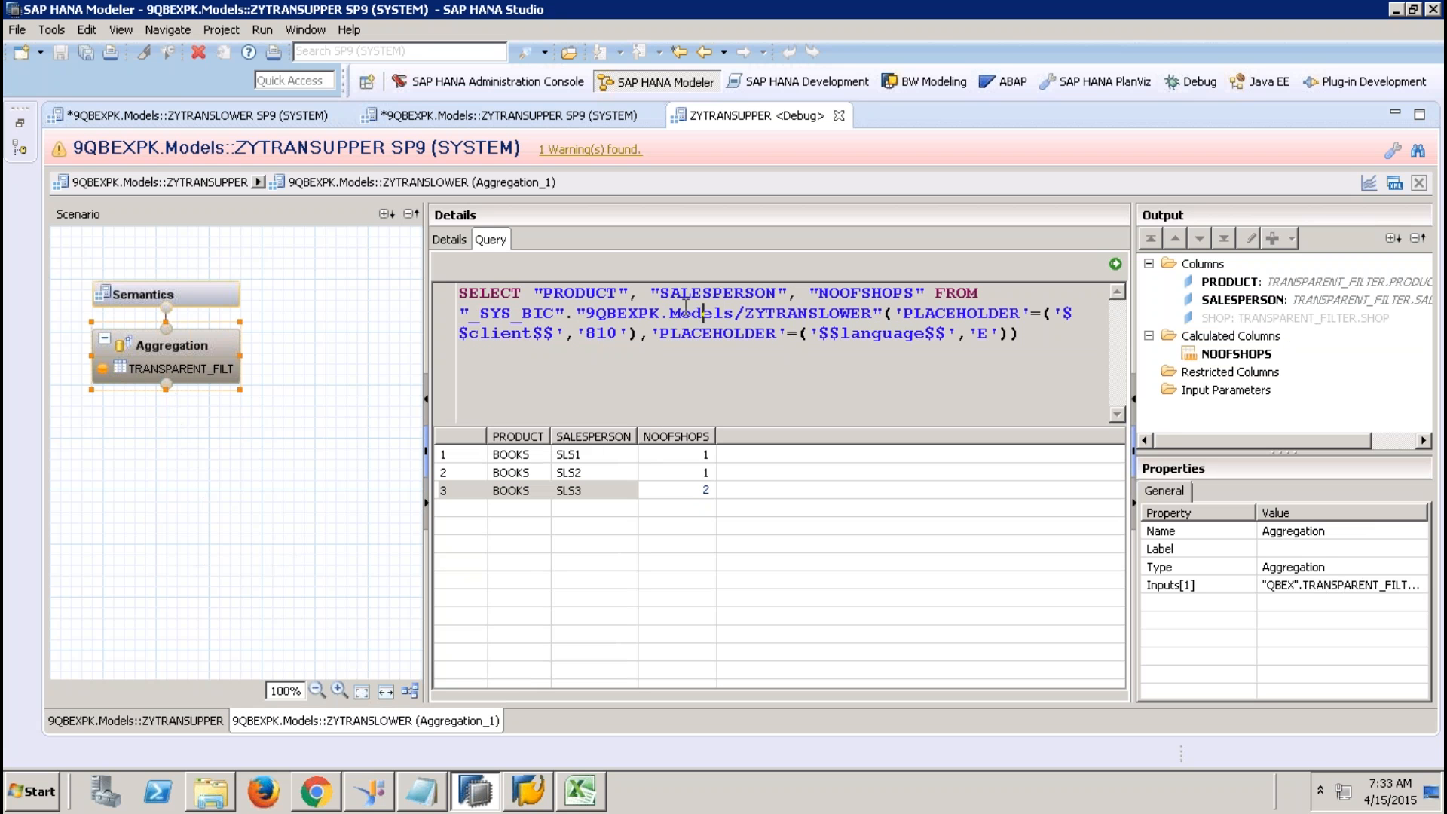
pyautogui.moveTo(652, 294); pyautogui.dragTo(778, 295)
pyautogui.click(684, 346)
pyautogui.moveTo(788, 295); pyautogui.dragTo(651, 295)
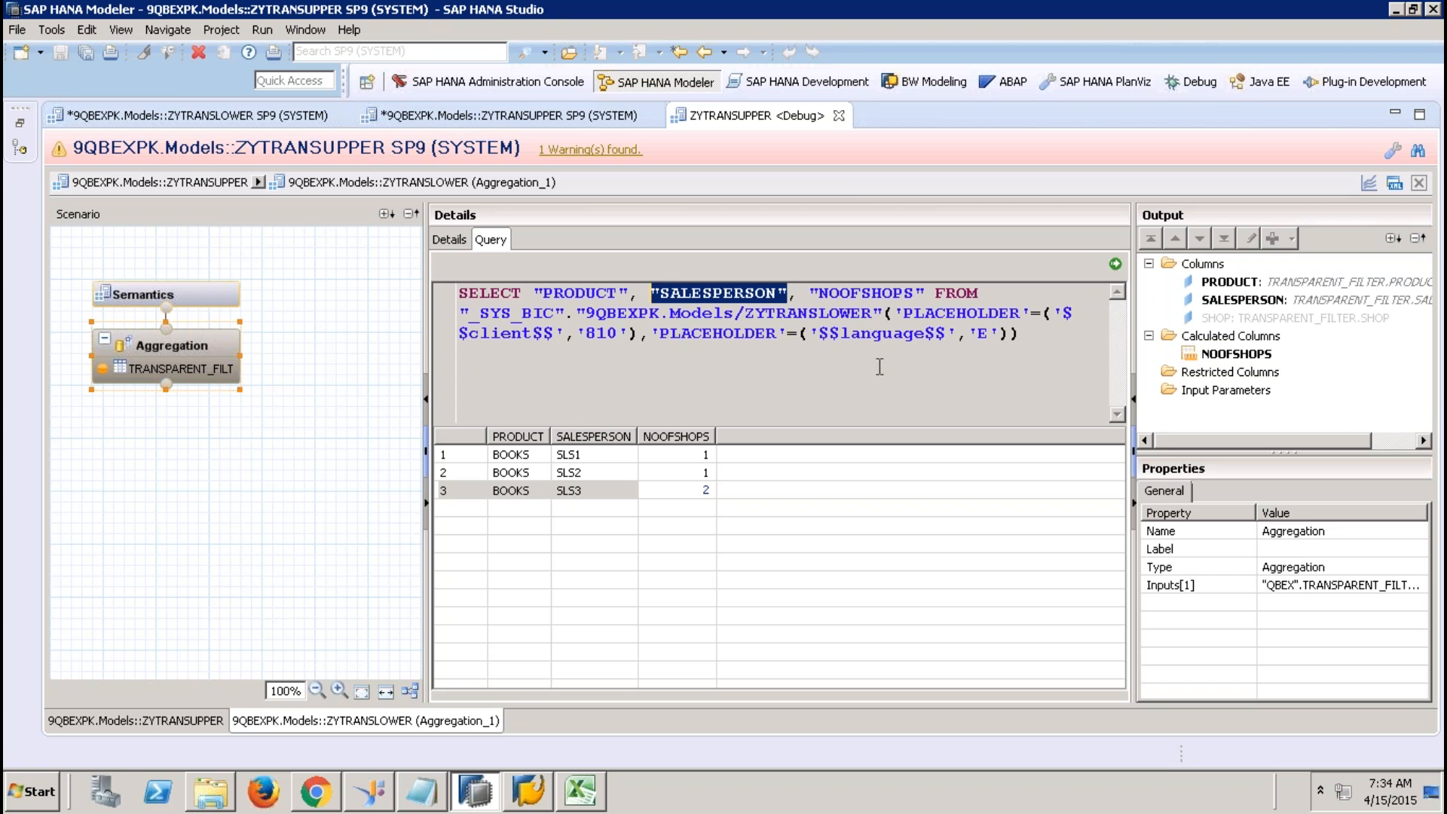
# Step: Close the debug session, then set SALESPERSON's transparent filter to True in ZYTRANSLOWER's Aggregation node and activate the view
pyautogui.click(840, 115)
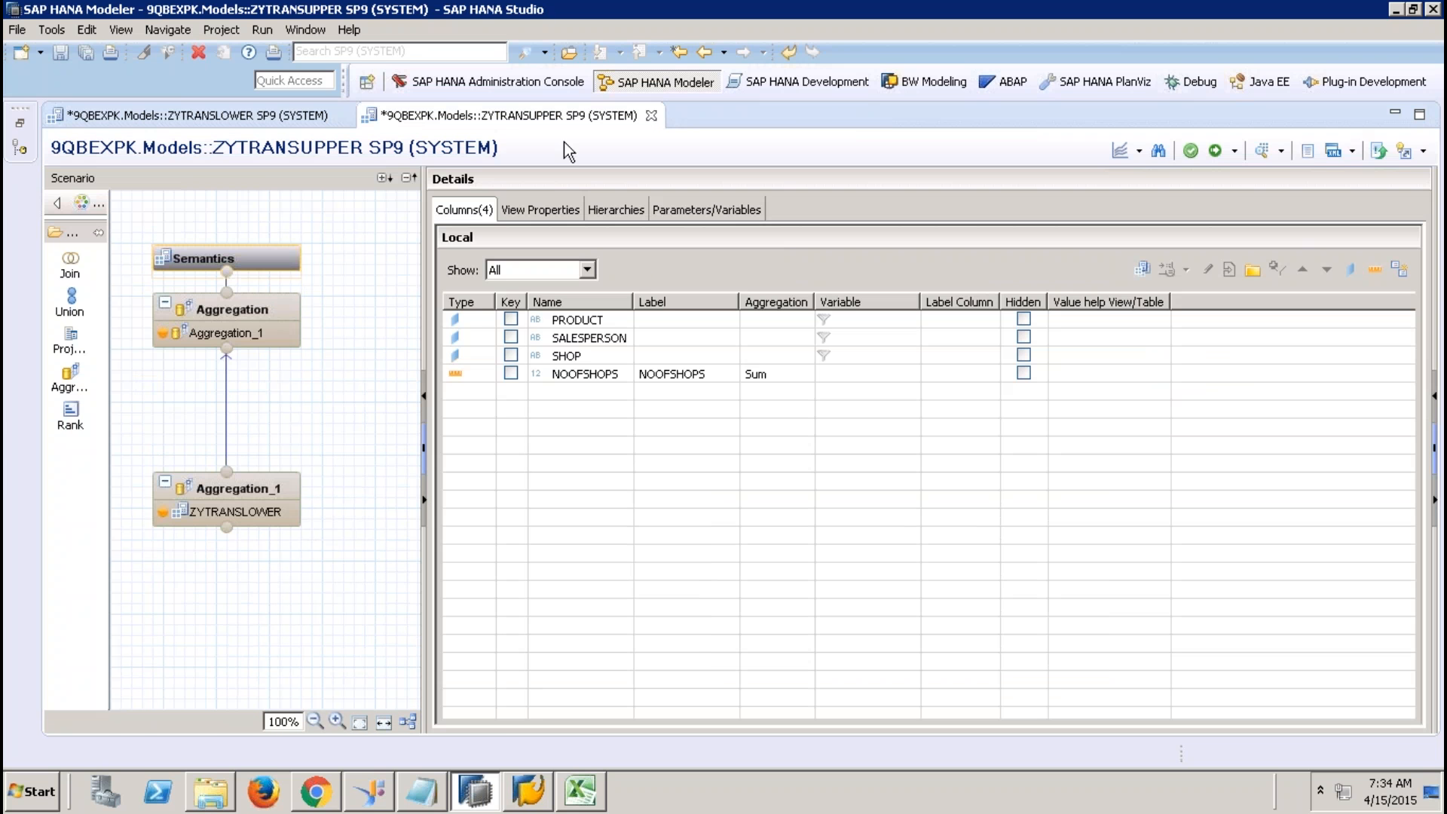
pyautogui.click(275, 117)
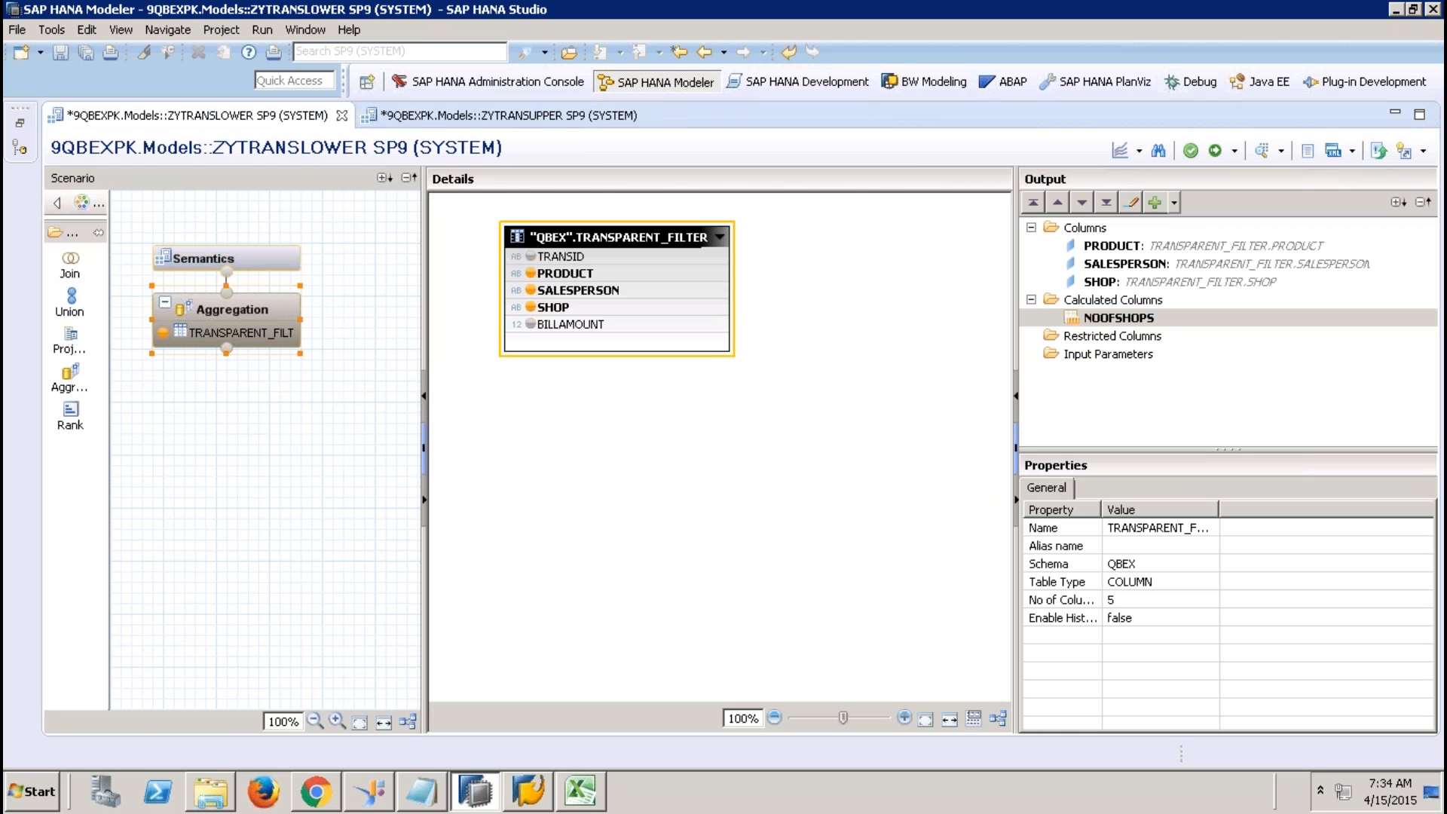
pyautogui.click(264, 321)
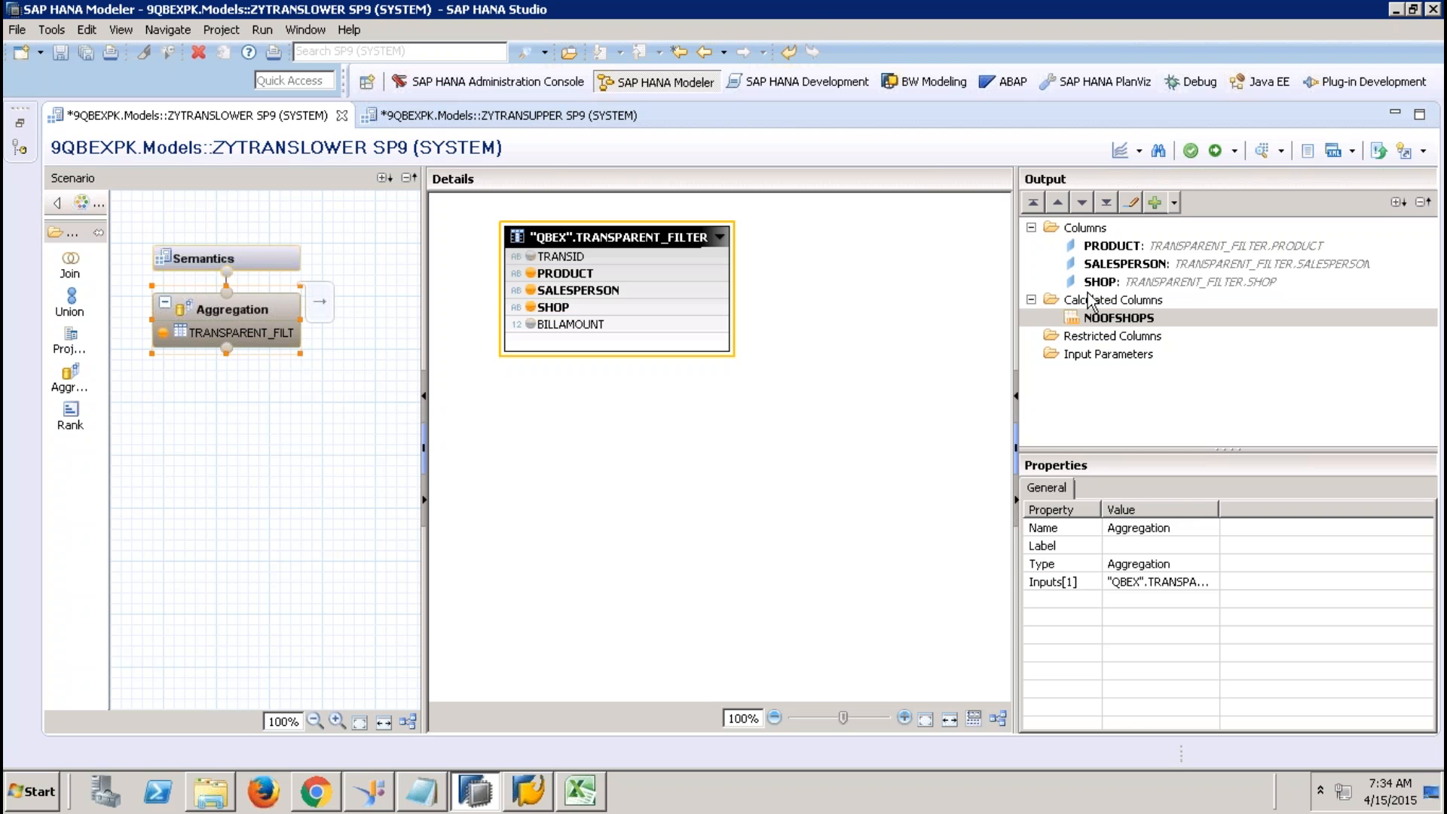
pyautogui.click(1149, 265)
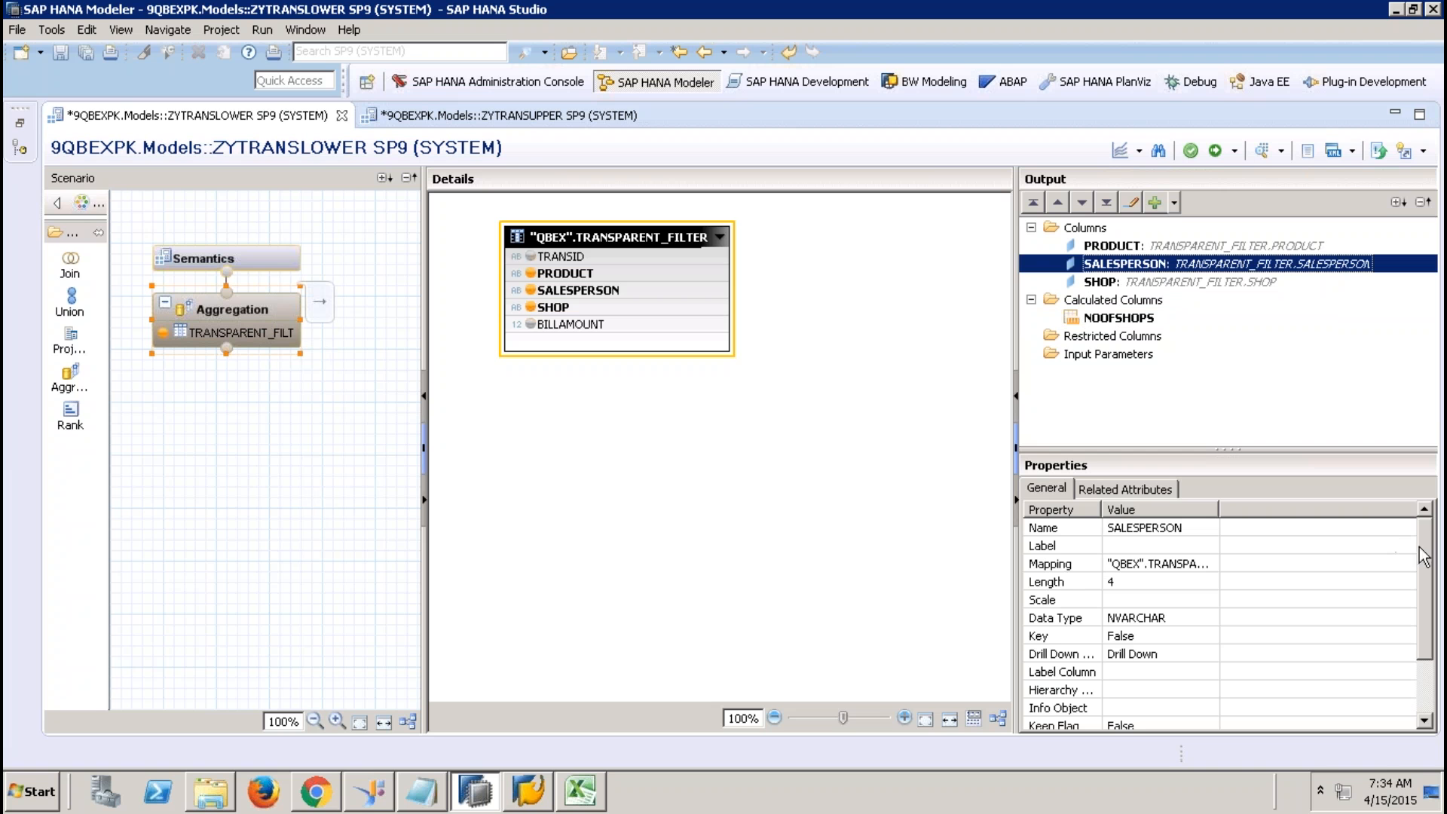
pyautogui.moveTo(1427, 650); pyautogui.dragTo(1427, 706)
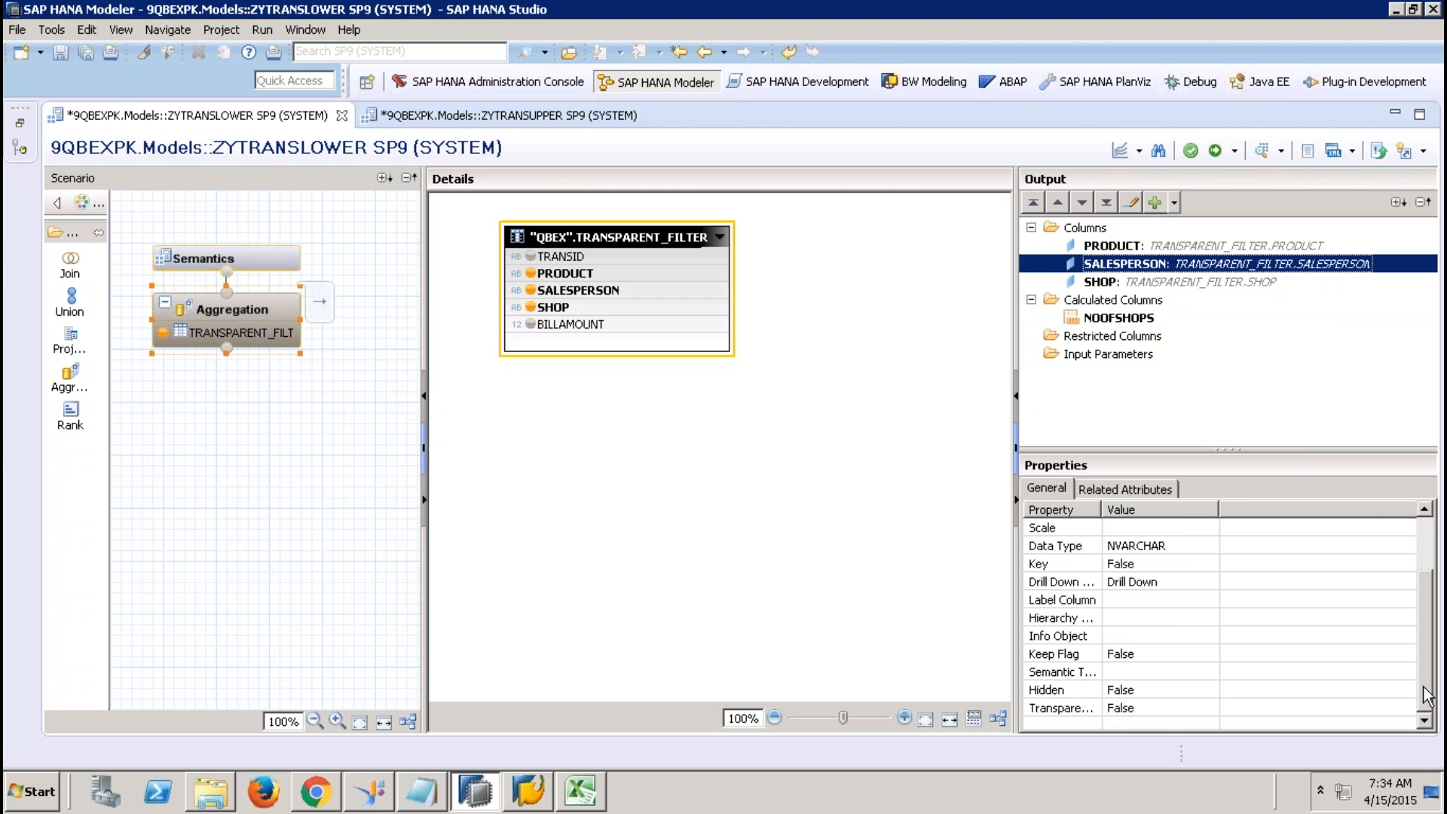
pyautogui.click(1161, 710)
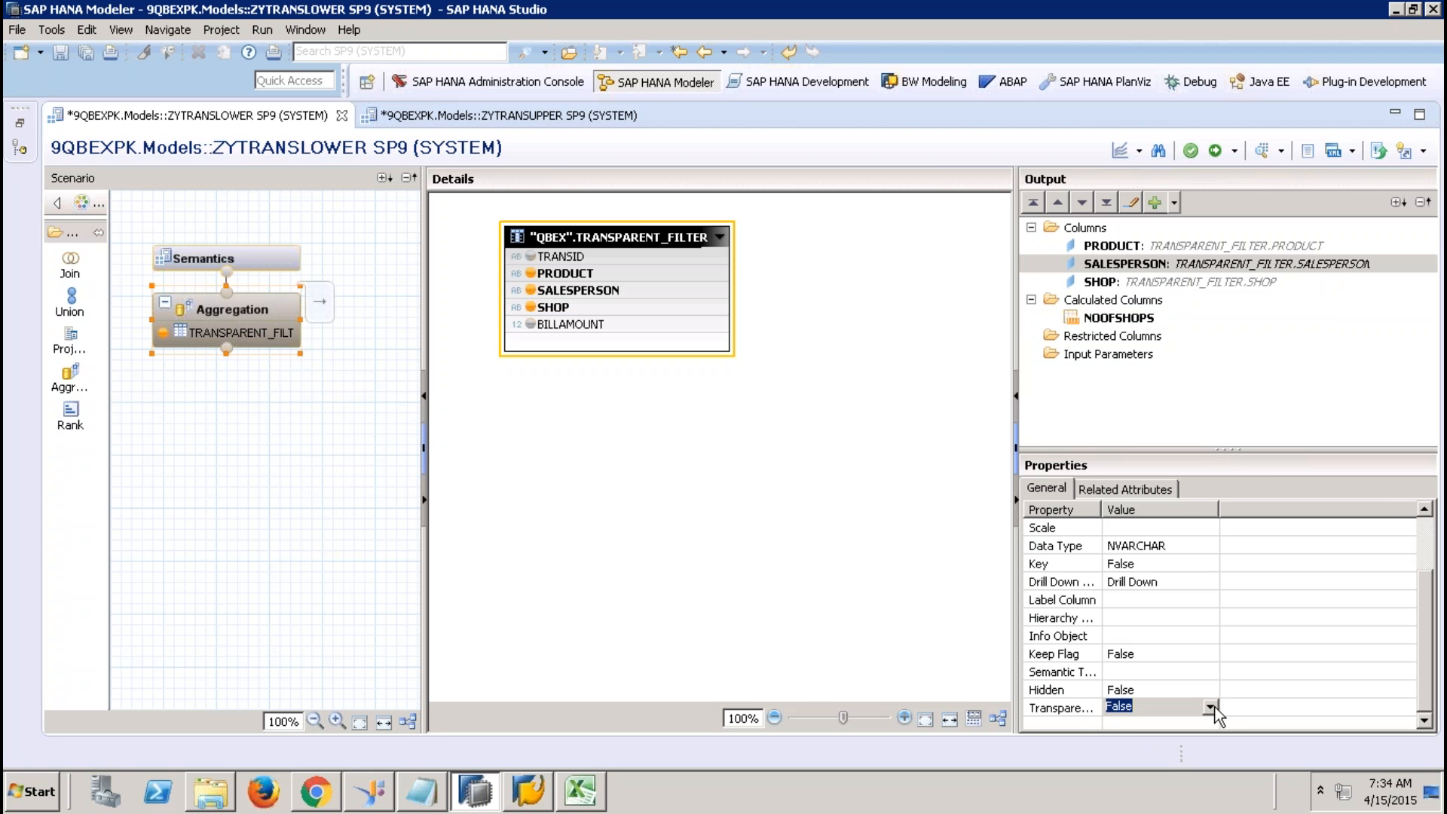
pyautogui.click(1212, 707)
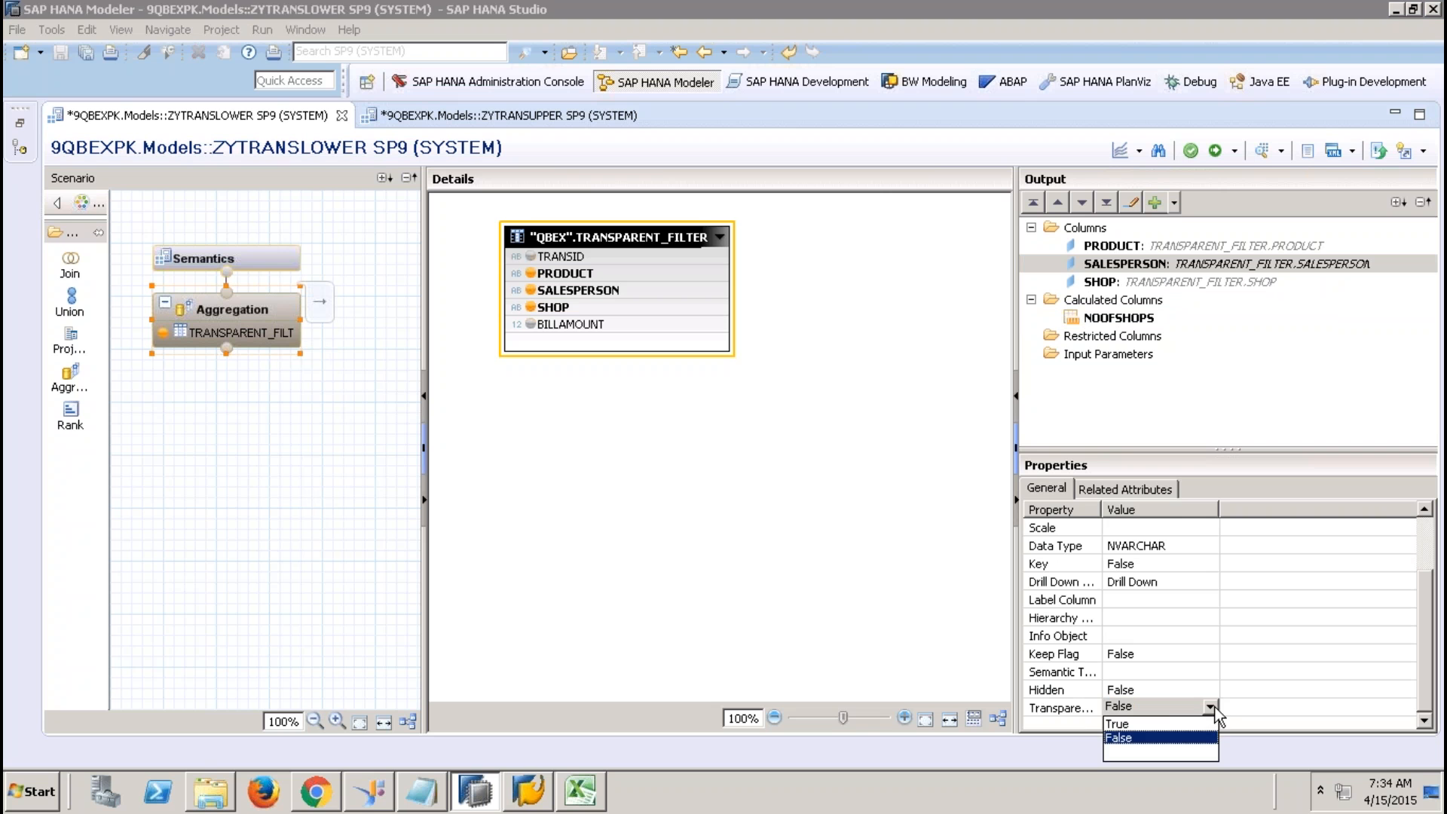
pyautogui.click(1171, 722)
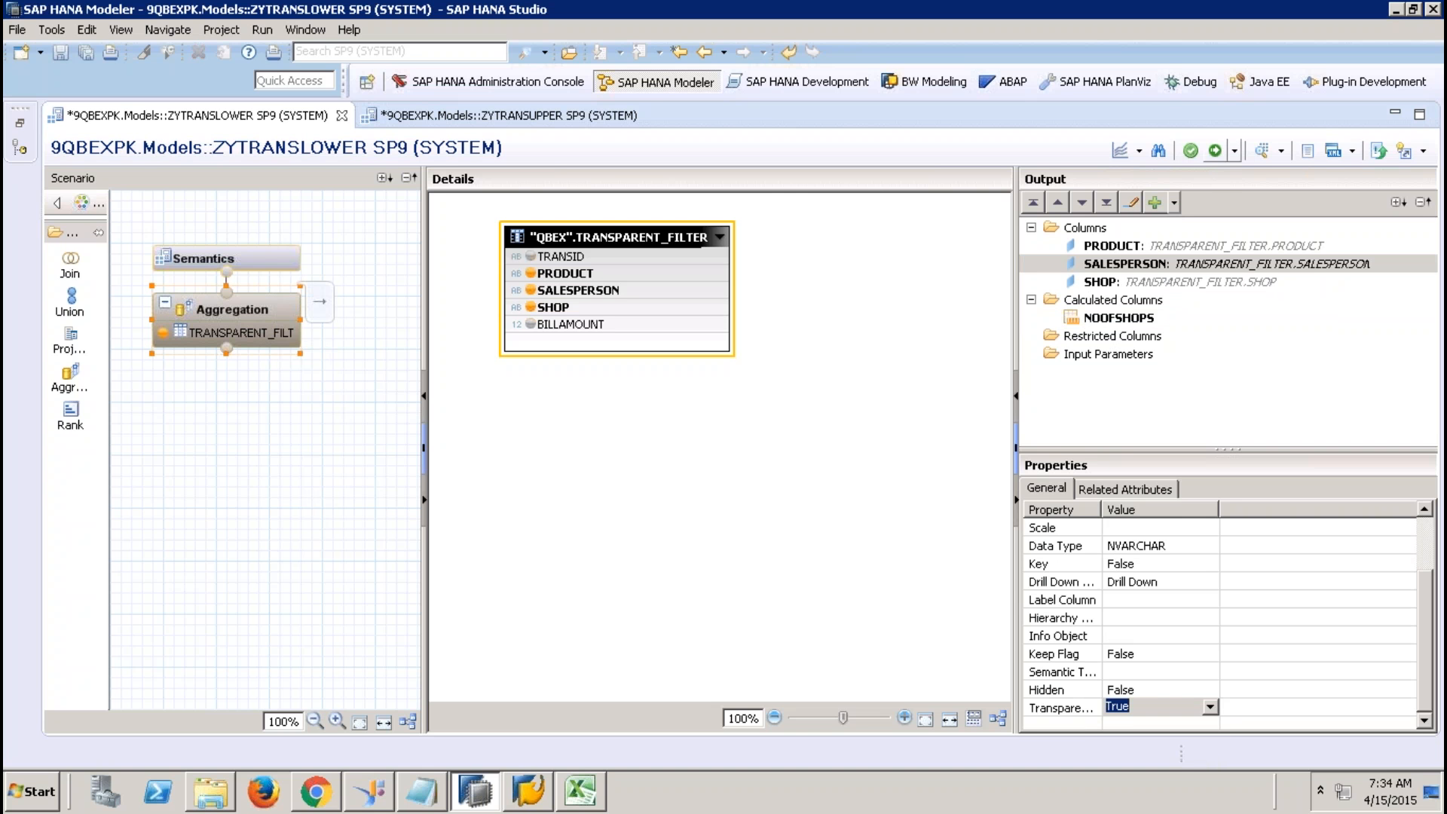
pyautogui.click(1215, 150)
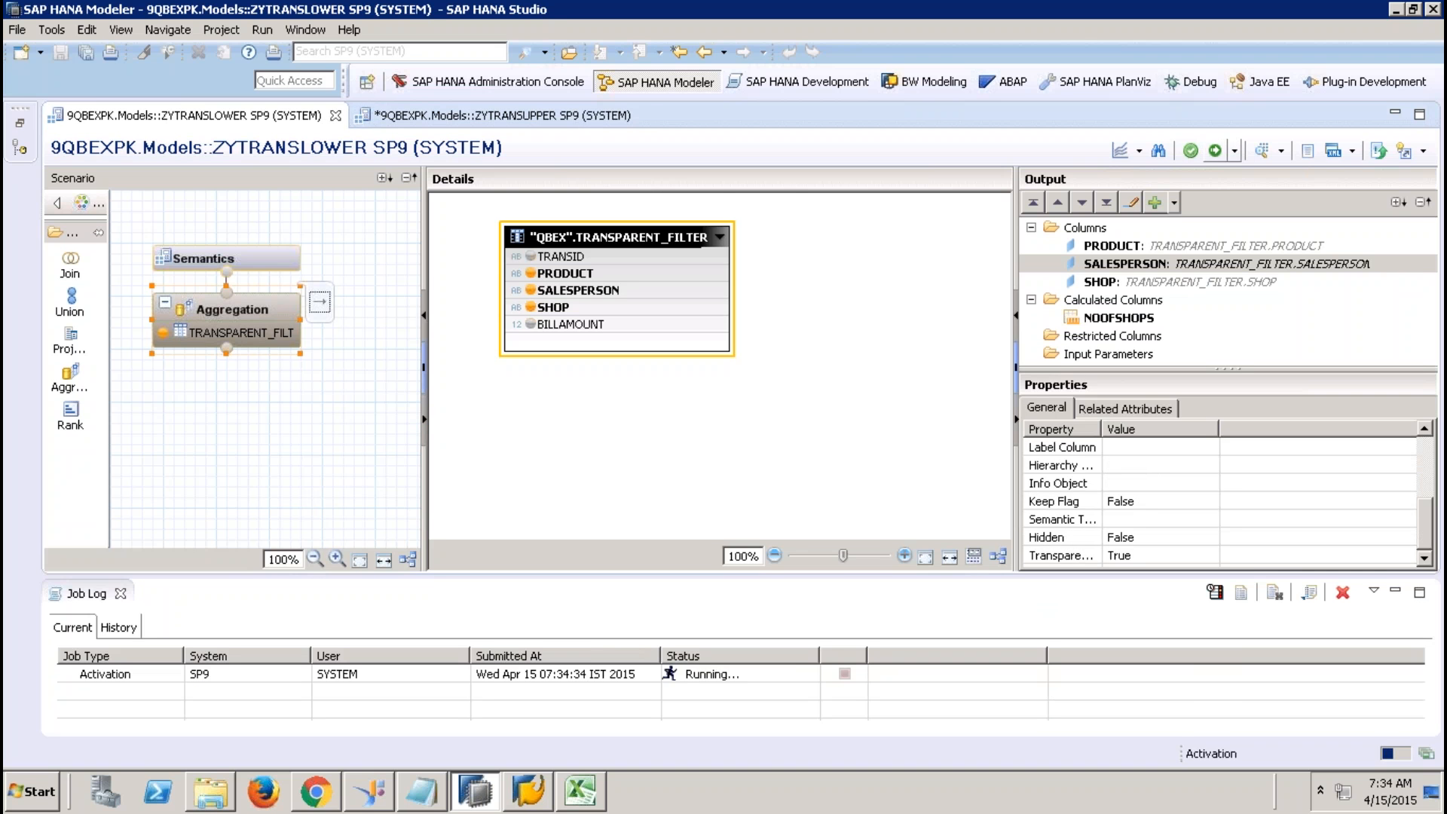
# Step: In ZYTRANSUPPER's Aggregation_1 node, set the transparent filter of the SALESPERSON column to True
pyautogui.moveTo(407, 113); pyautogui.dragTo(407, 130)
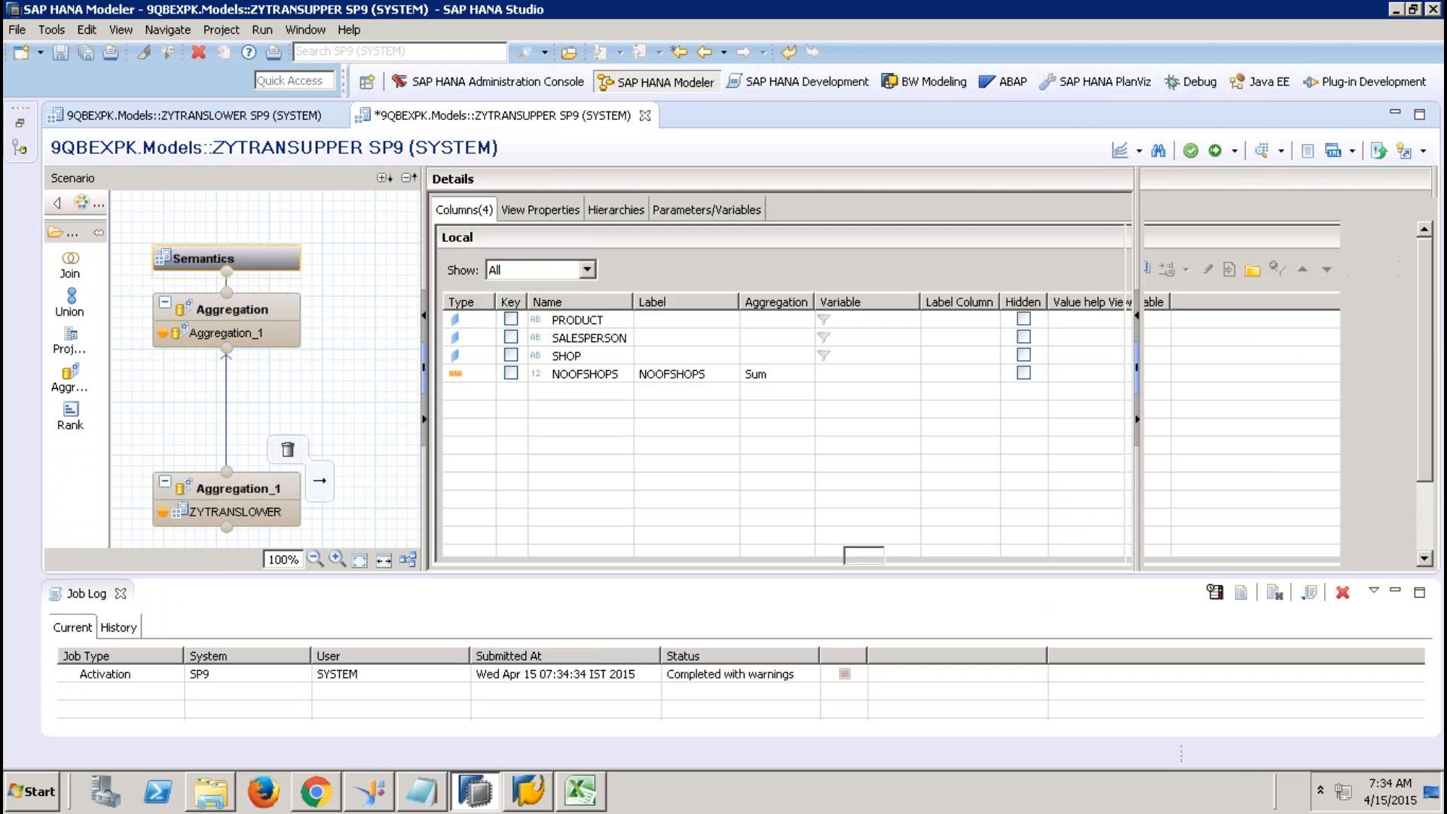
pyautogui.click(276, 496)
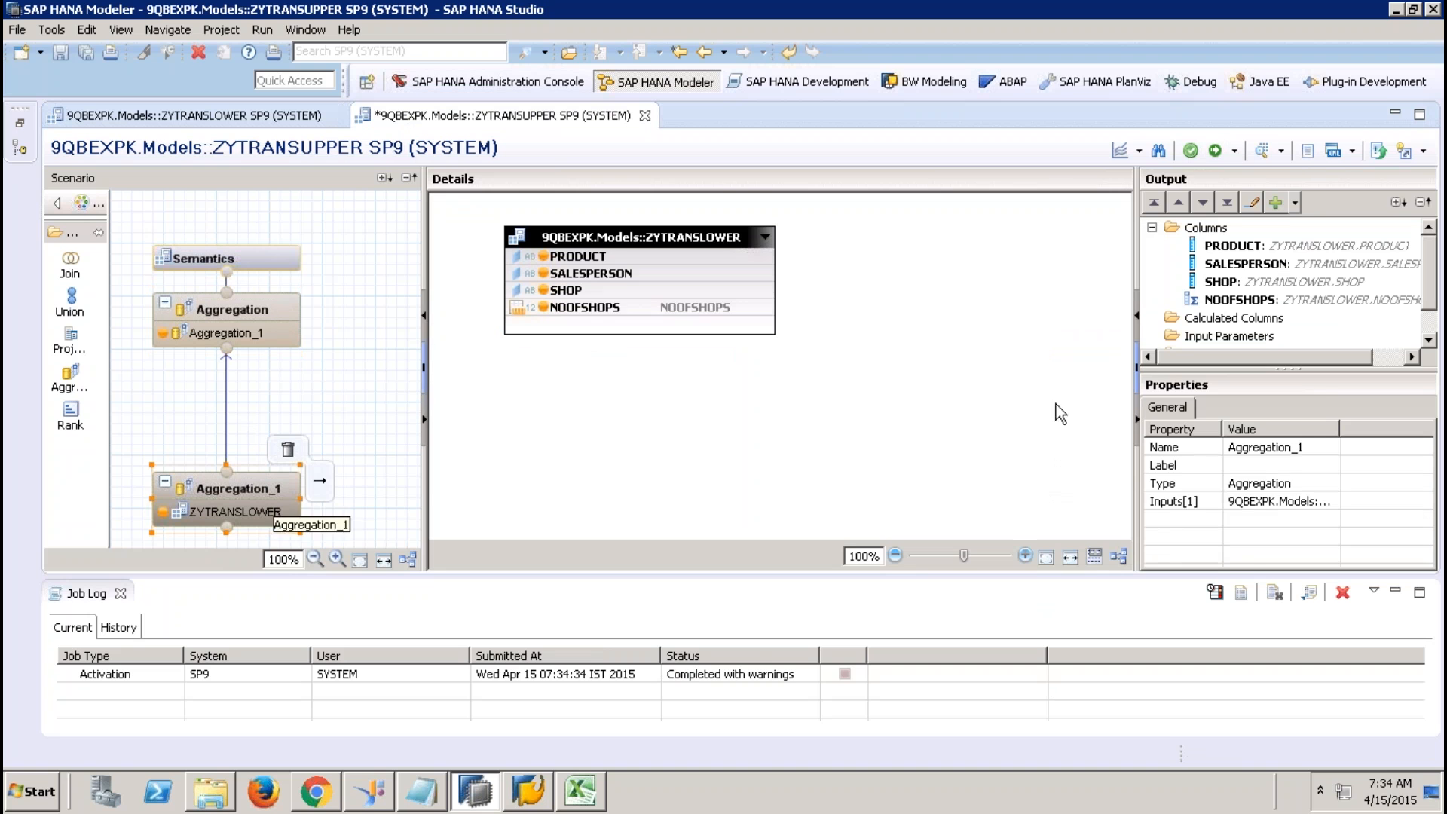
pyautogui.click(1272, 270)
pyautogui.click(1431, 558)
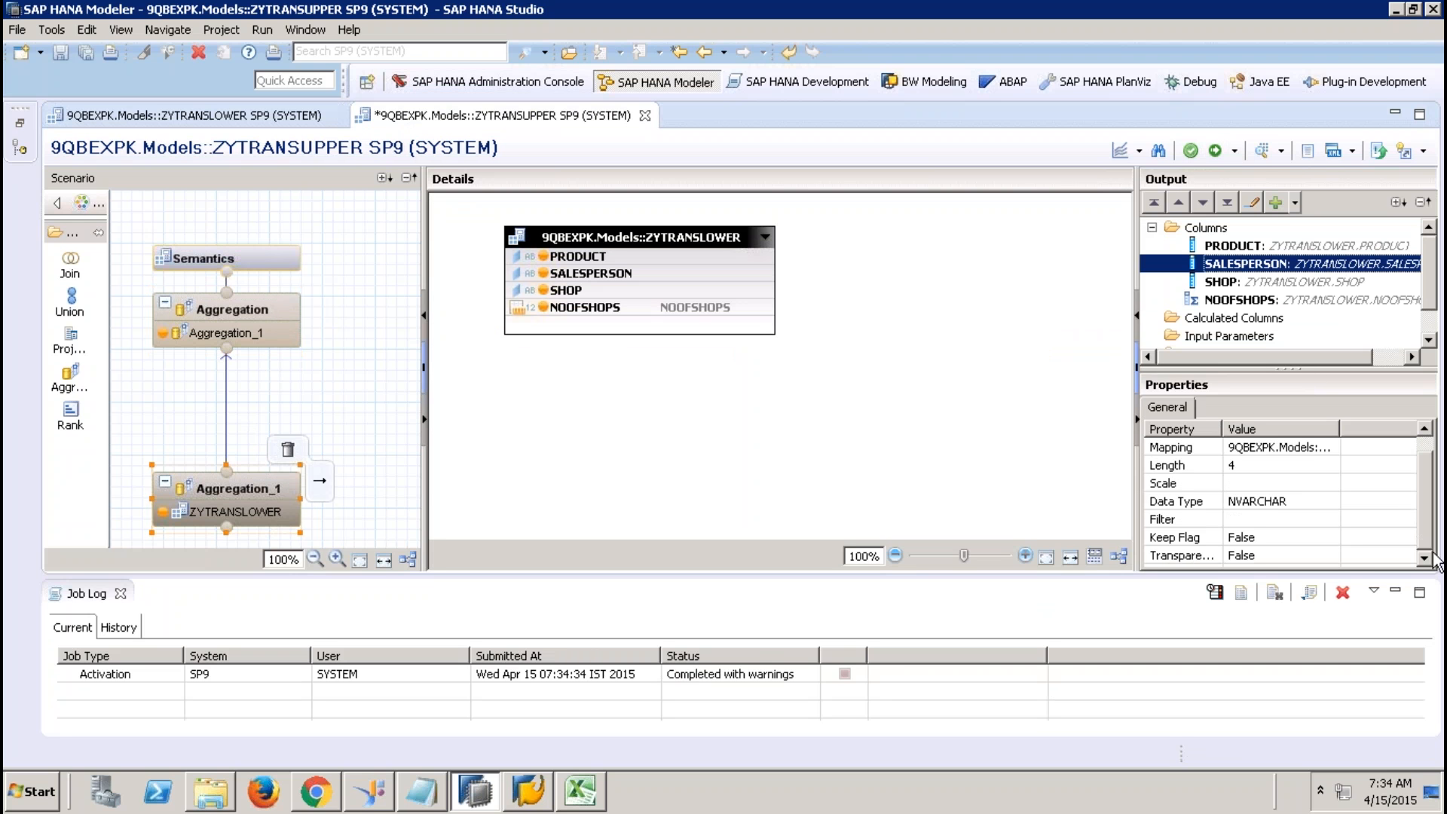
pyautogui.click(1323, 557)
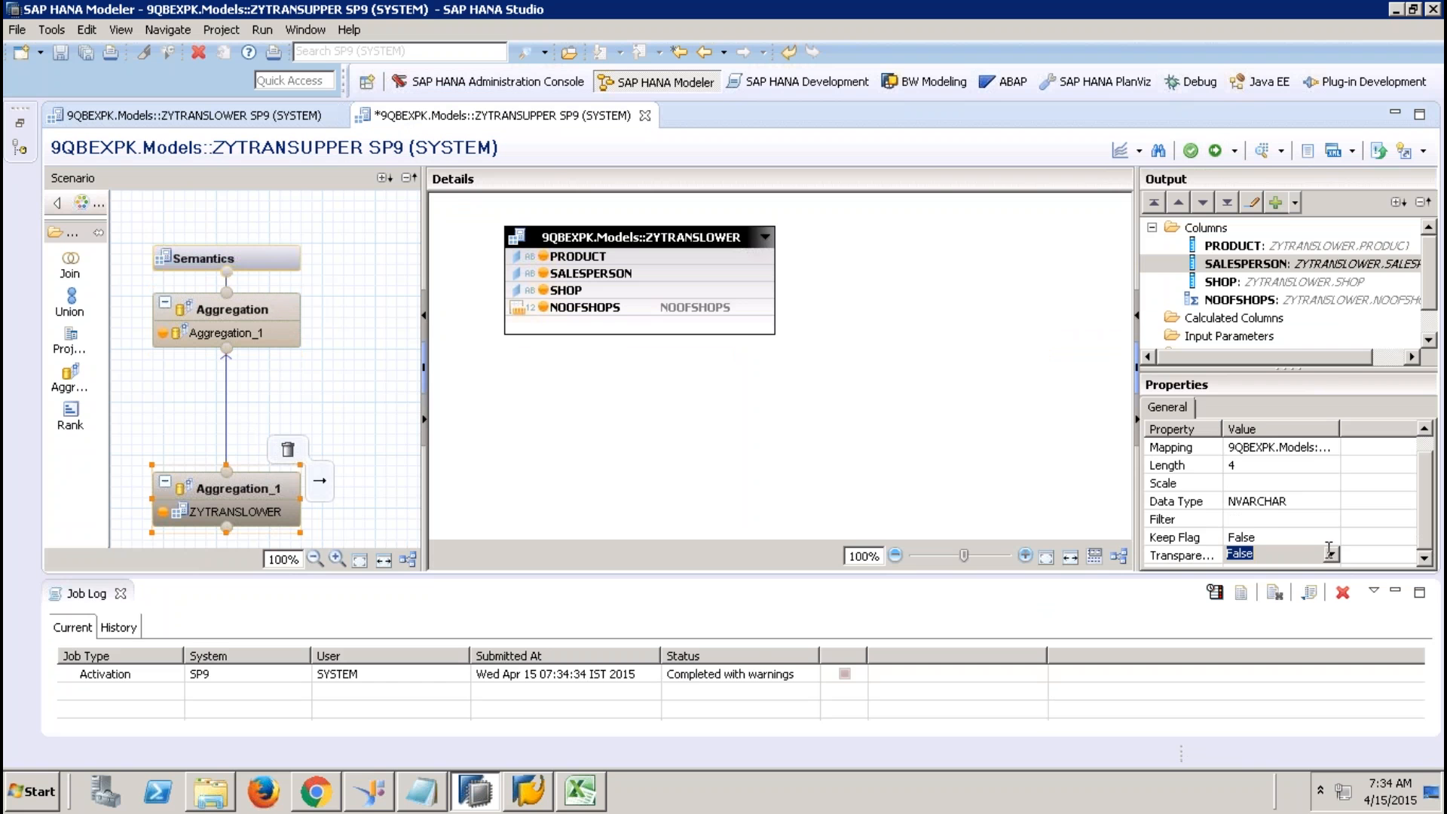
pyautogui.click(1331, 553)
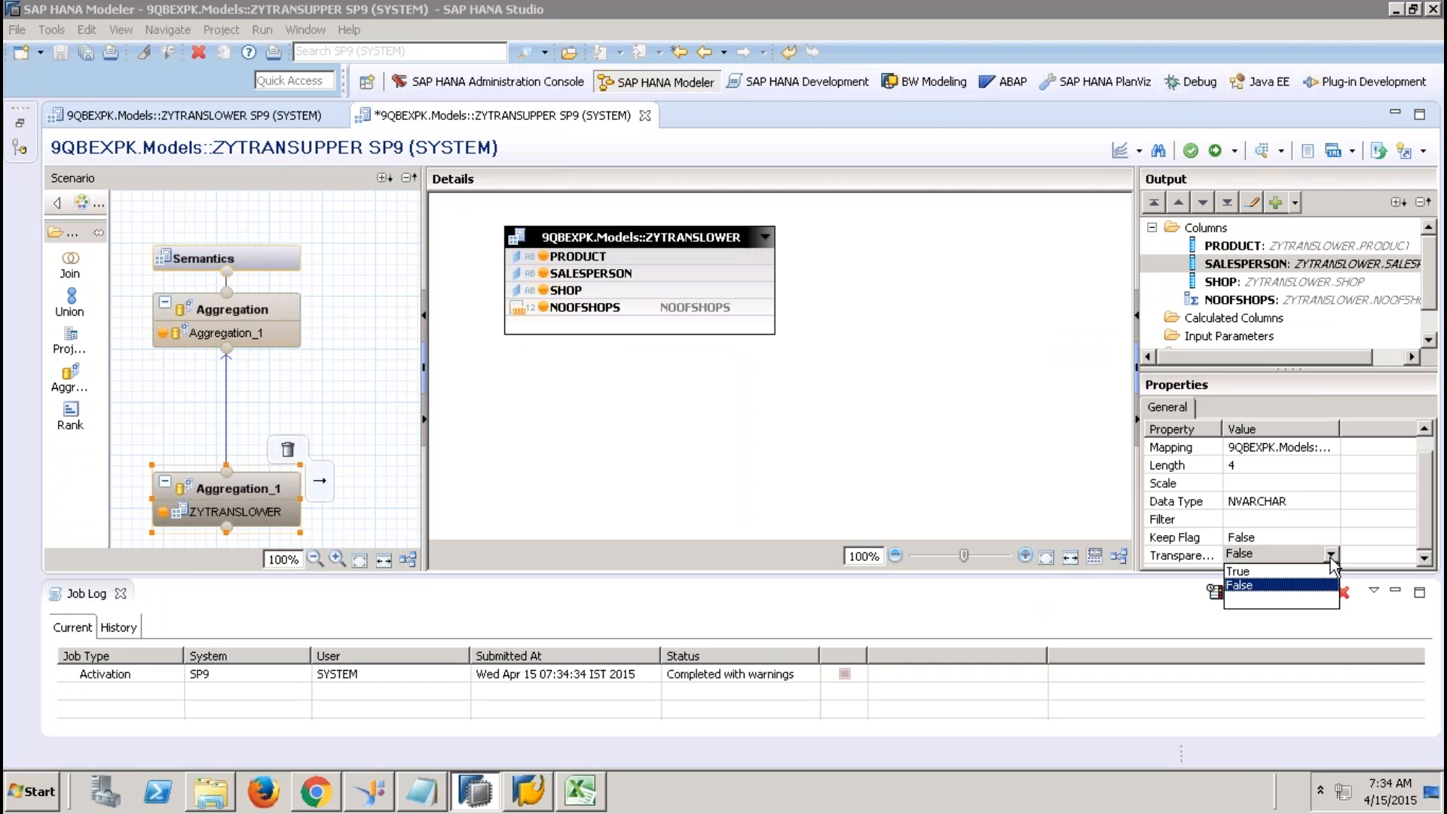
pyautogui.click(1288, 571)
# Step: Set SALESPERSON's transparent filter to True in ZYTRANSUPPER's top Aggregation node and activate the view
pyautogui.click(278, 301)
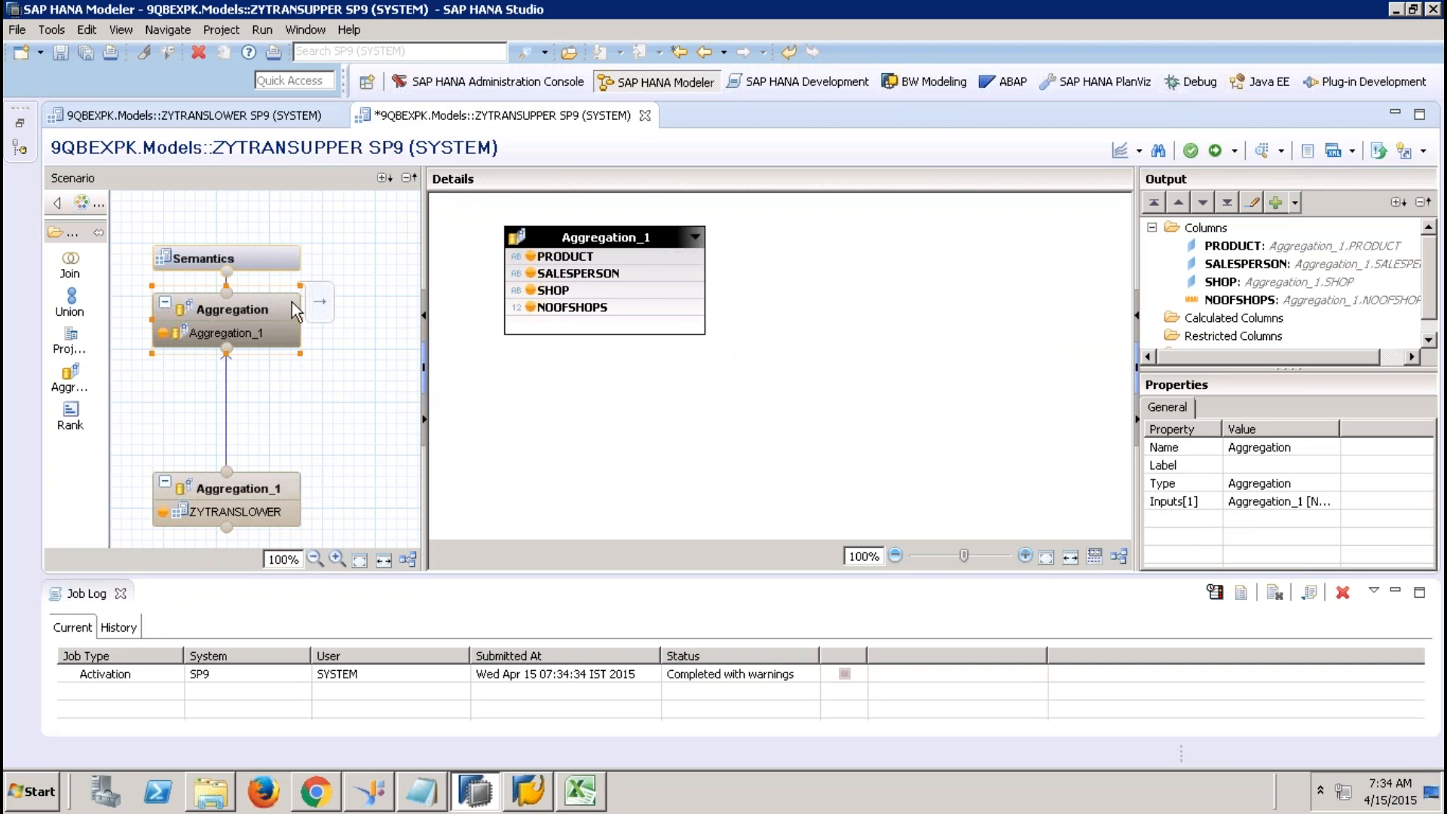
pyautogui.click(1255, 265)
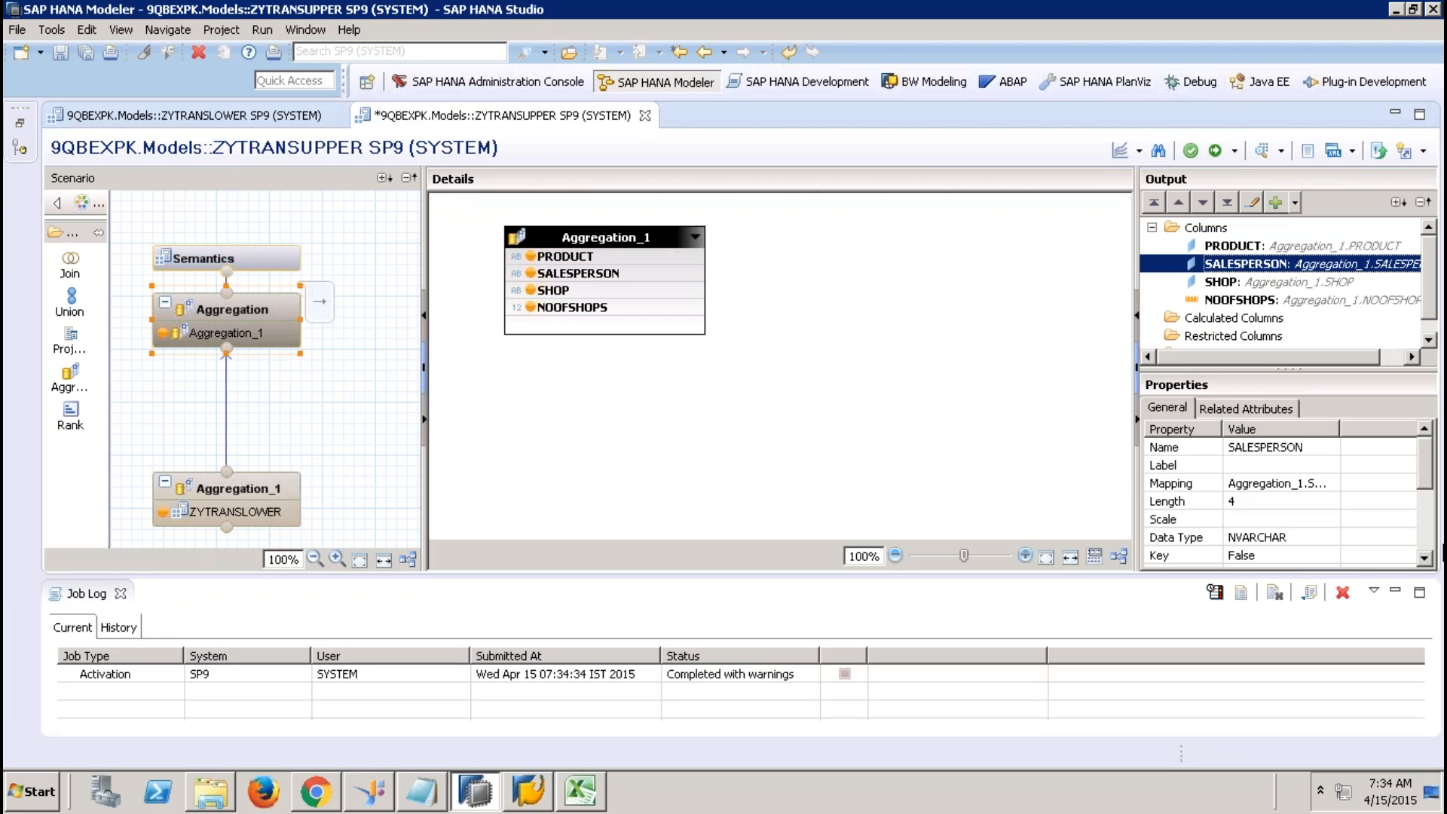
pyautogui.click(1425, 544)
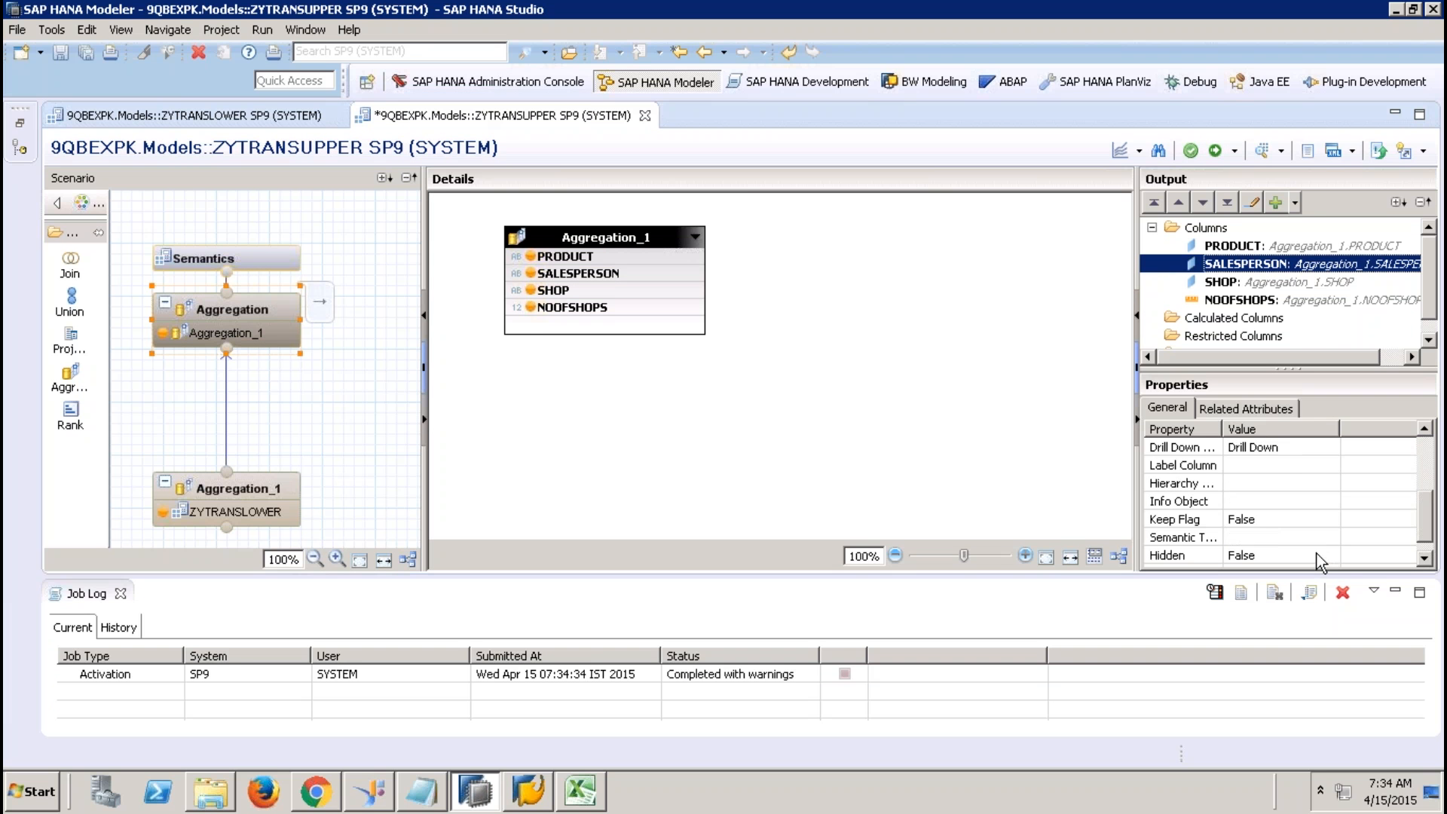
pyautogui.click(1424, 558)
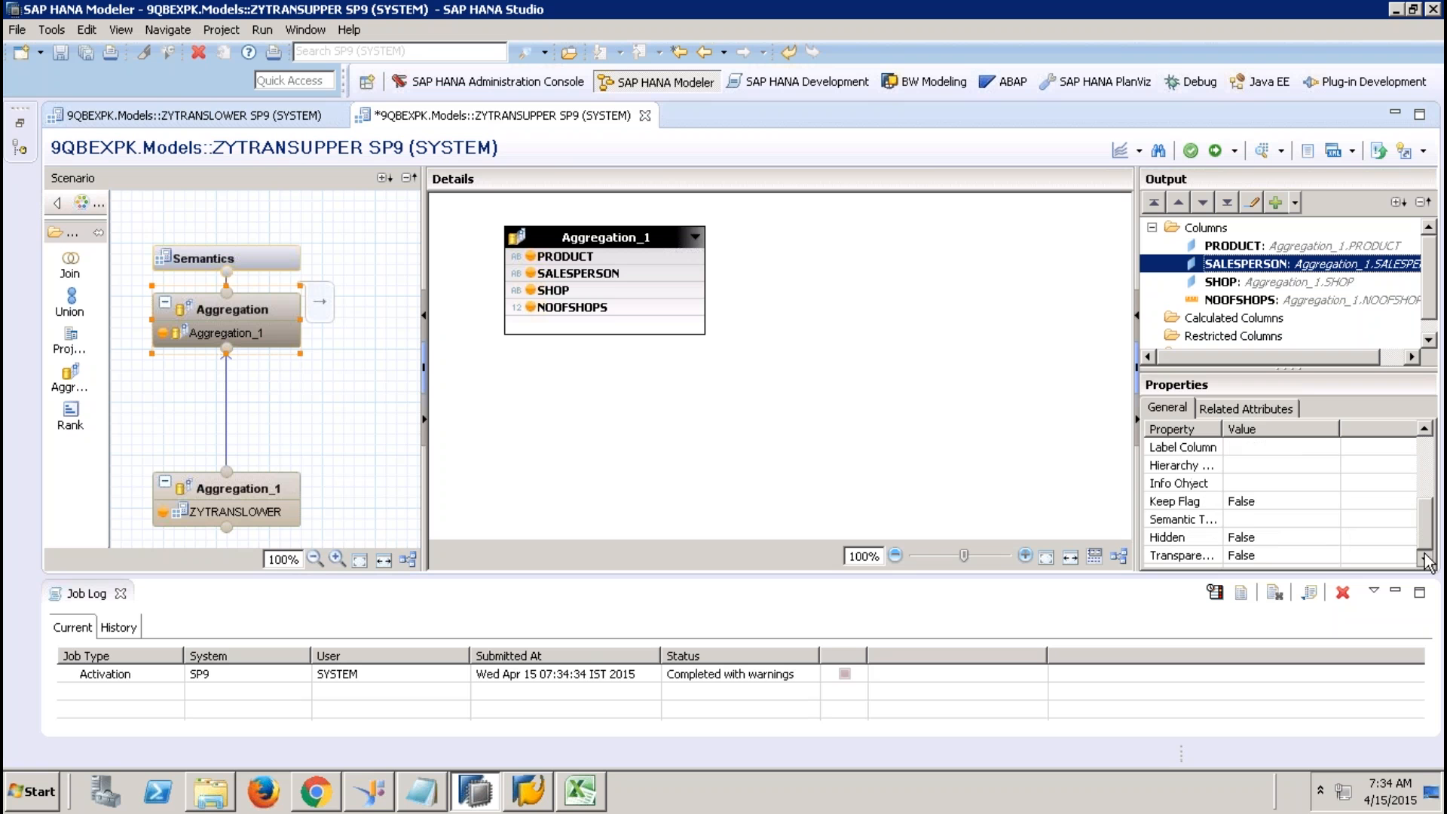
pyautogui.click(1333, 557)
pyautogui.click(1331, 554)
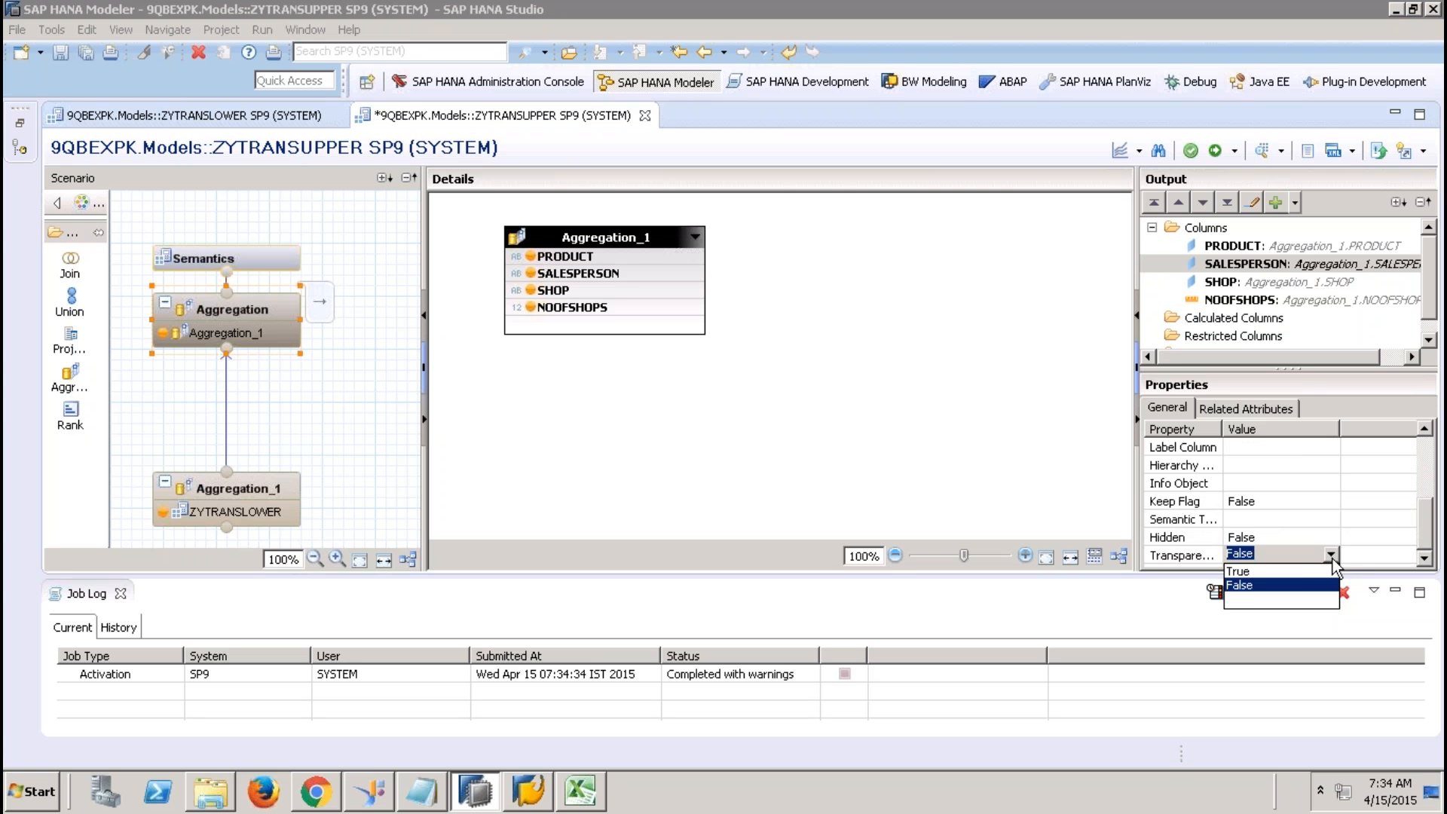
pyautogui.click(1296, 569)
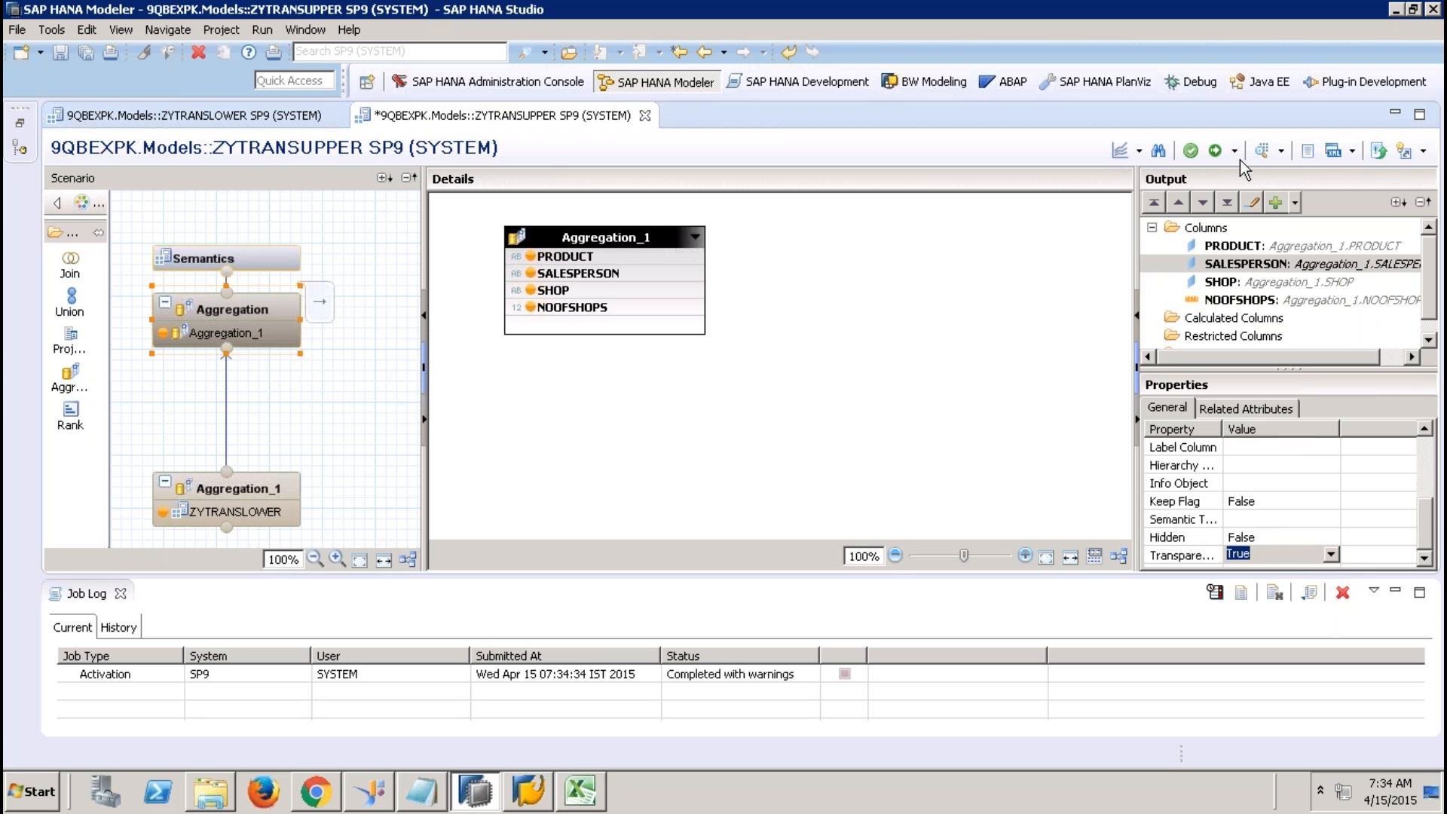
pyautogui.click(1215, 151)
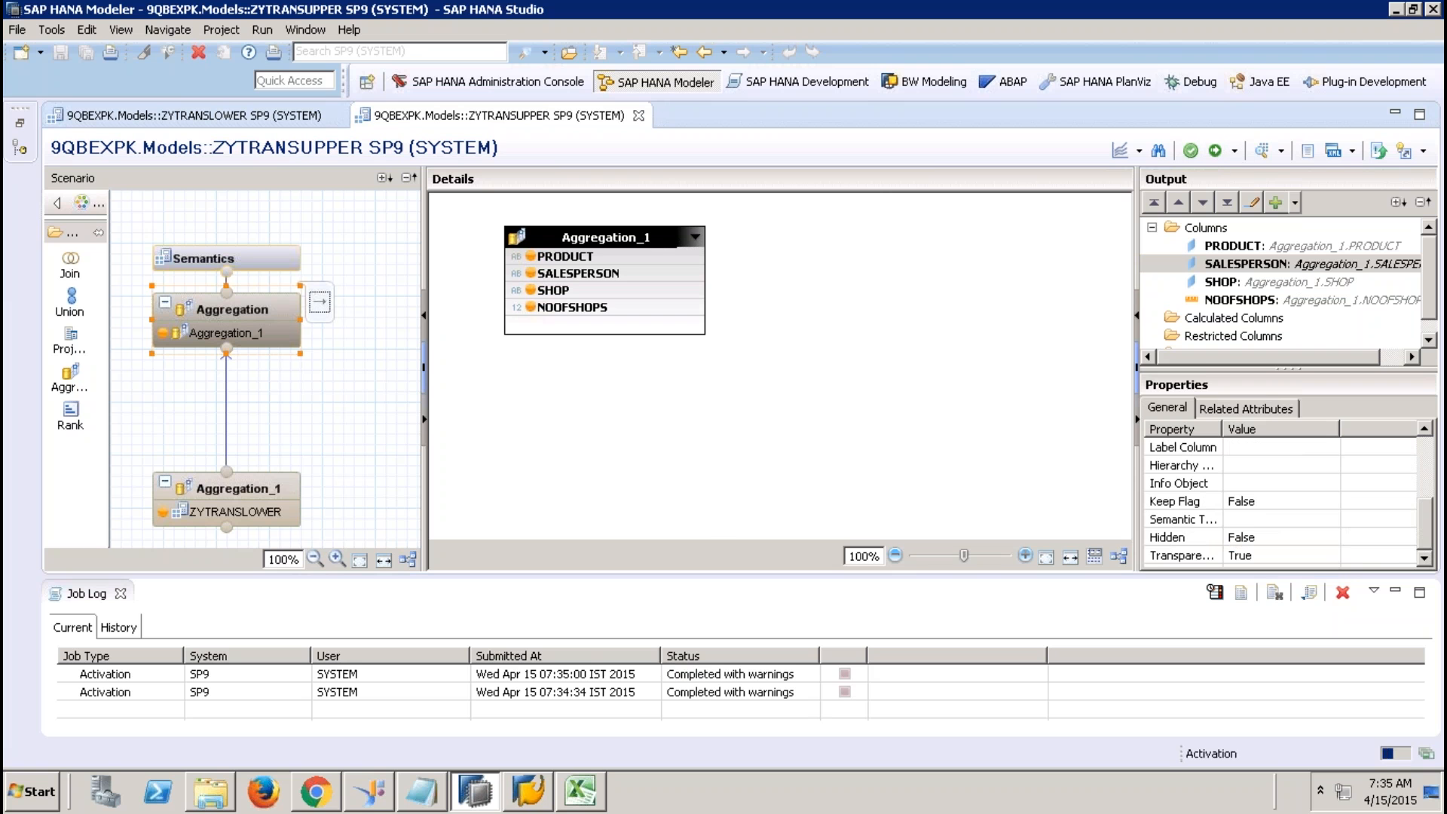
# Step: Start a debug session of ZYTRANSUPPER with the proposed SALESPERSON-filtered query grouped by PRODUCT, and close the job log
pyautogui.click(1139, 151)
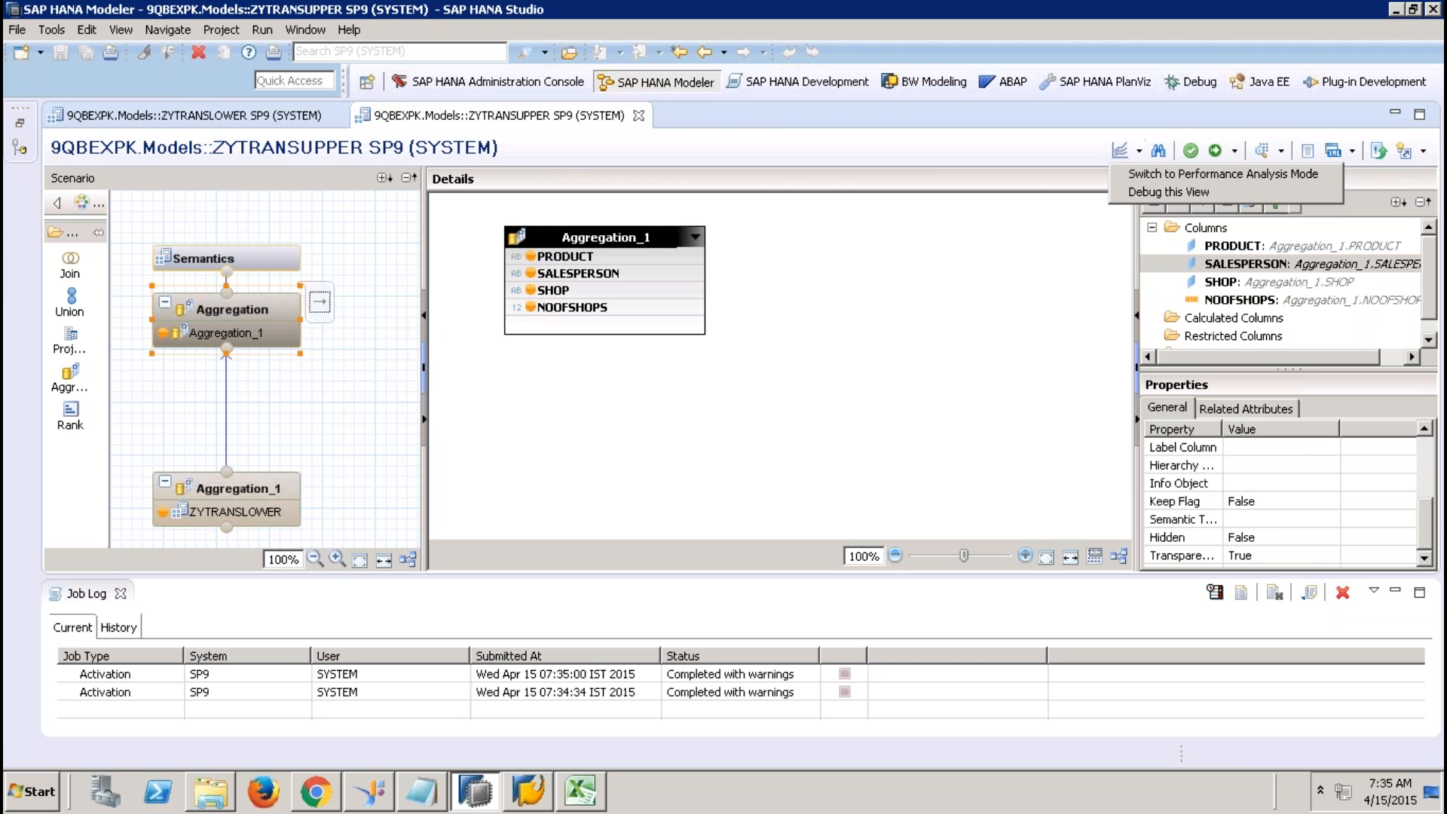
pyautogui.click(1160, 192)
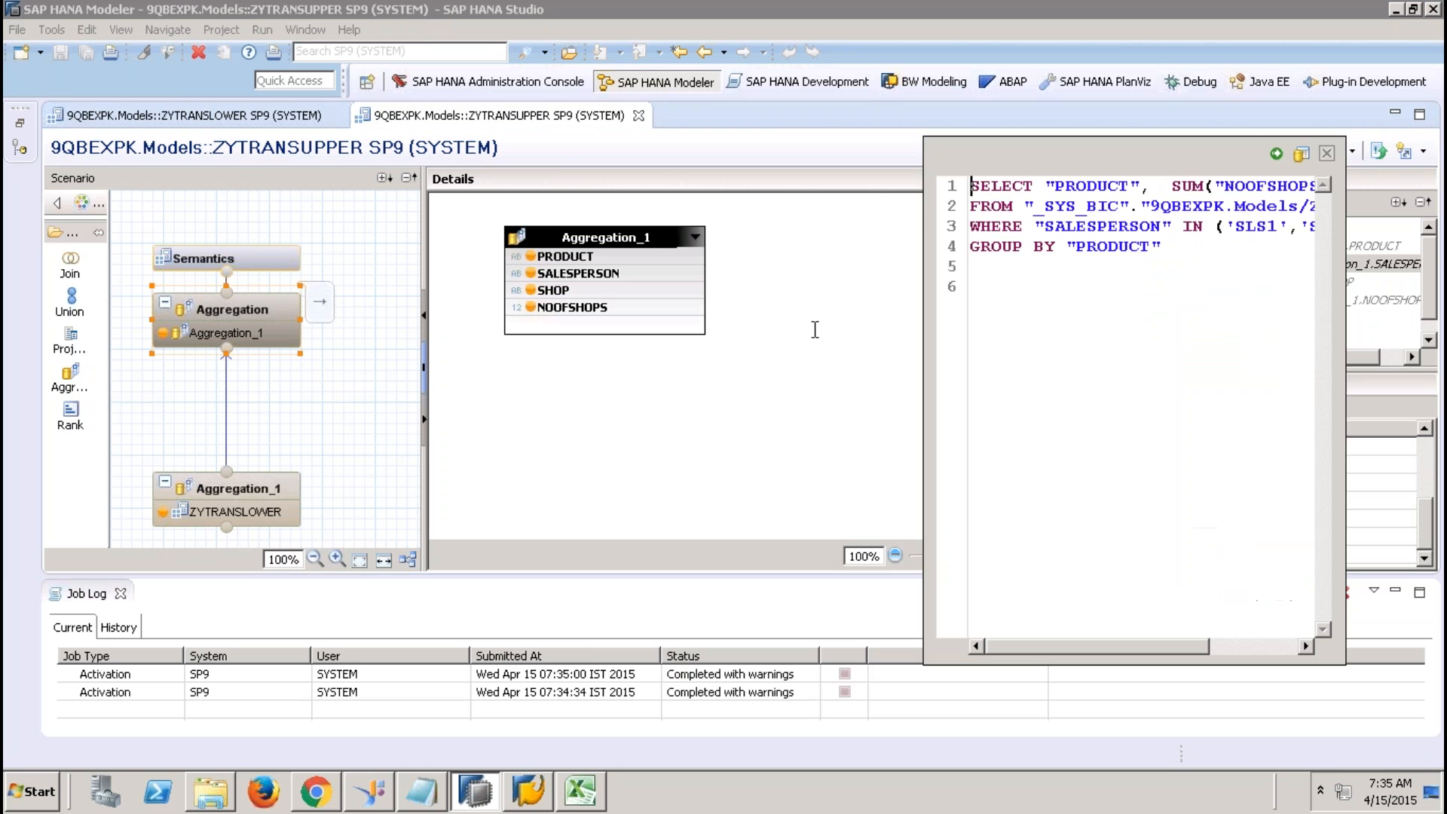
pyautogui.click(1176, 250)
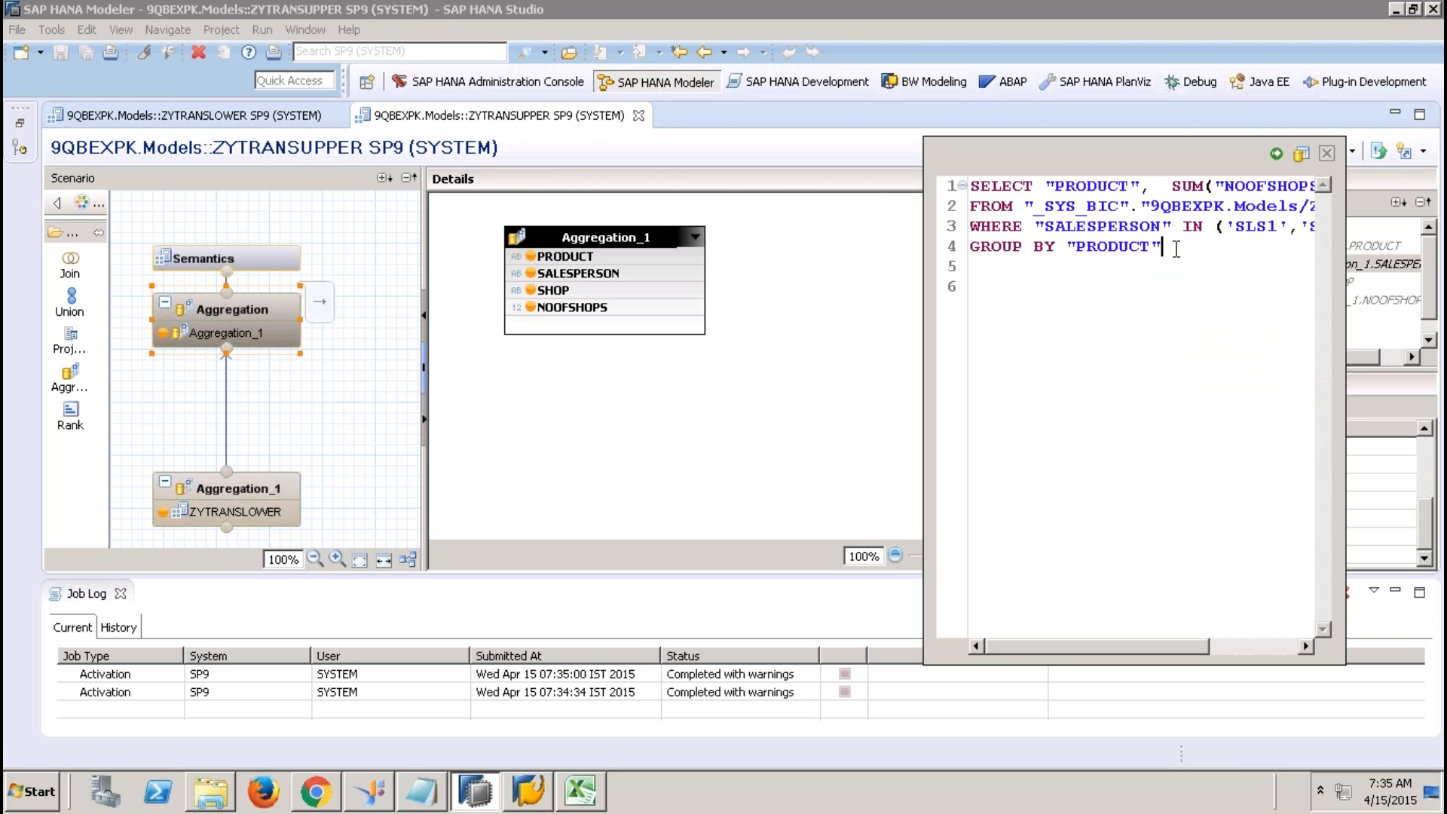
pyautogui.click(1276, 154)
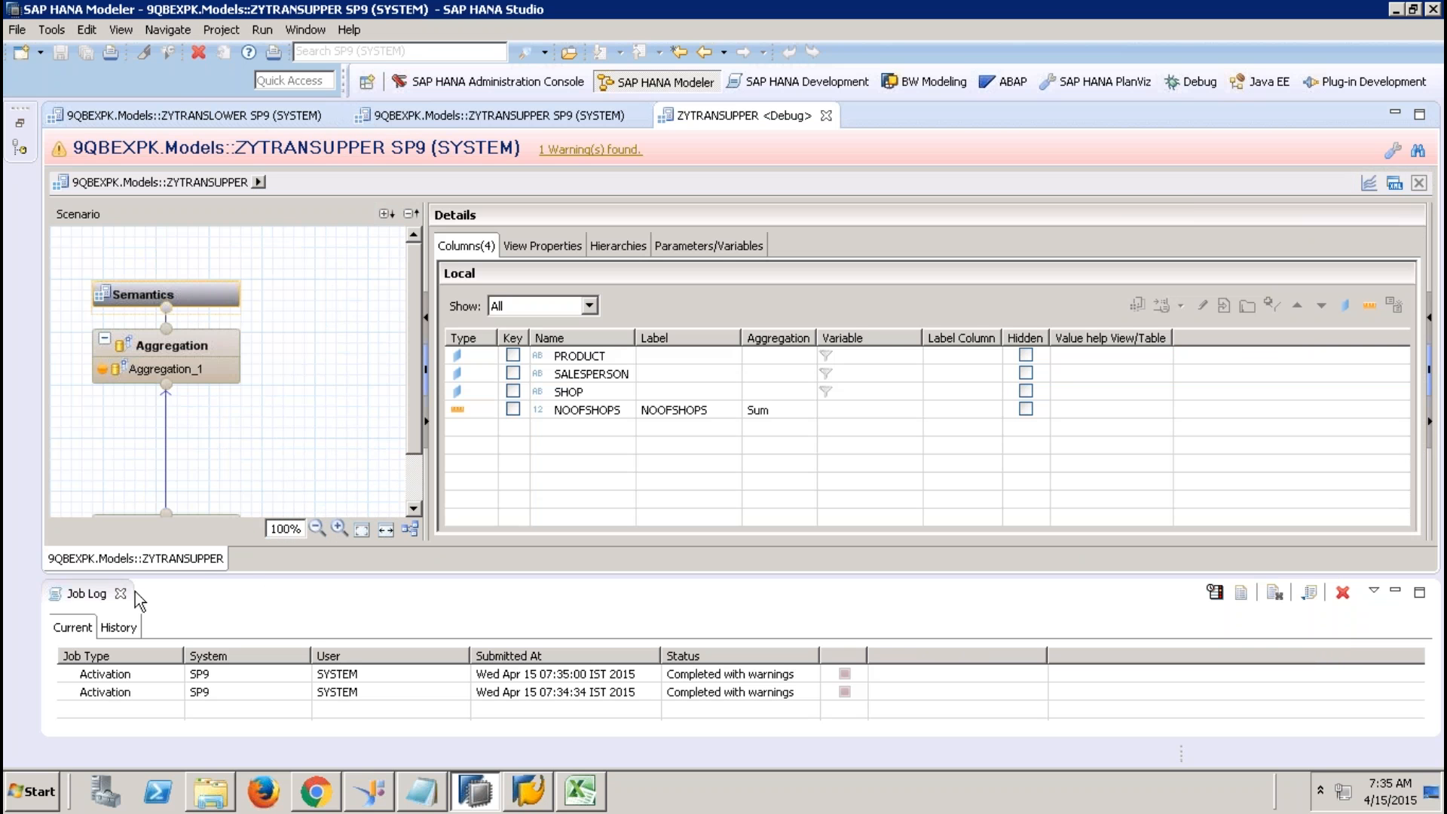
pyautogui.click(120, 593)
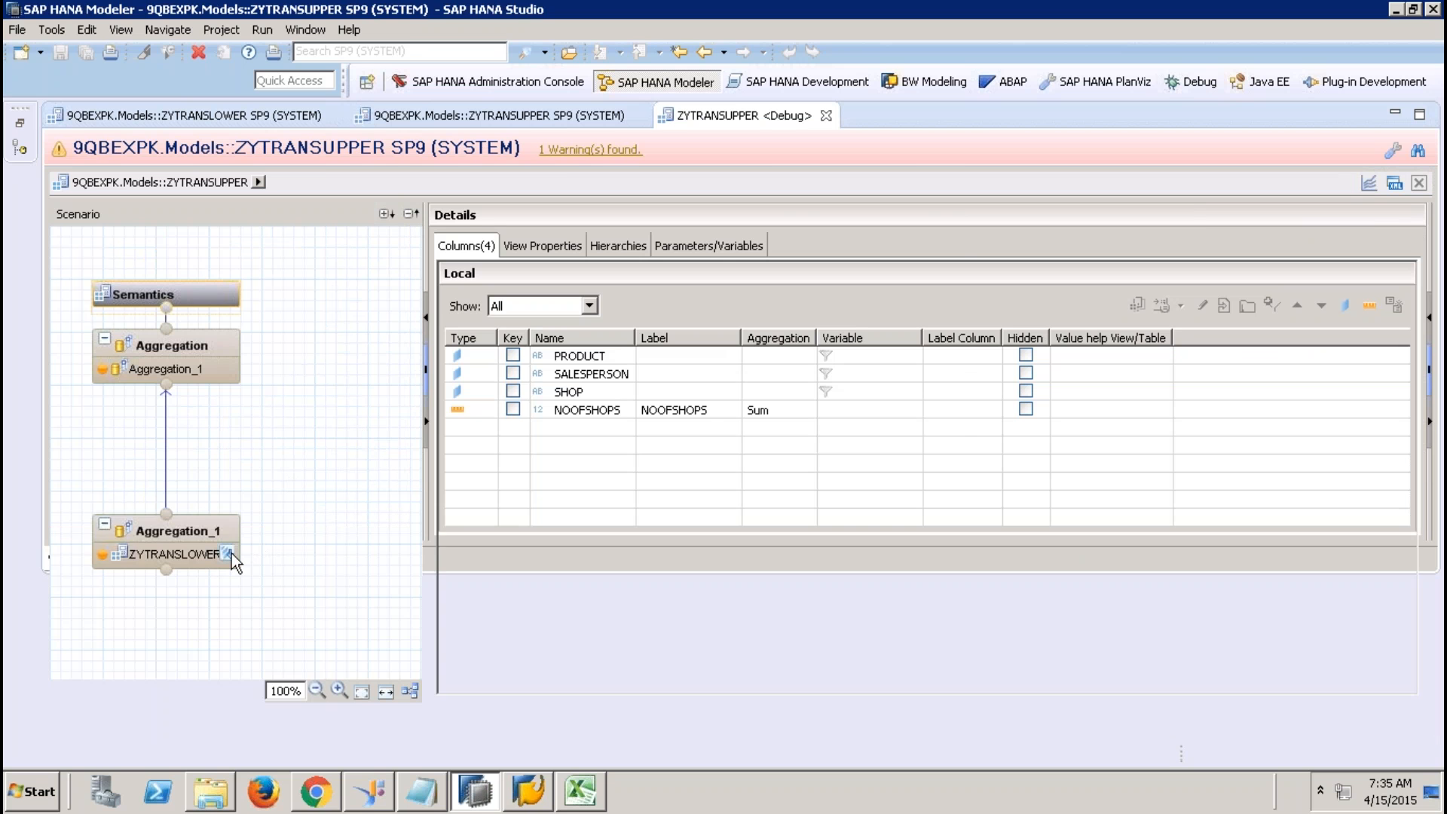
# Step: Open the ZYTRANSLOWER level of the debug session and execute its Aggregation node's query to check the SALESPERSON column
pyautogui.click(230, 553)
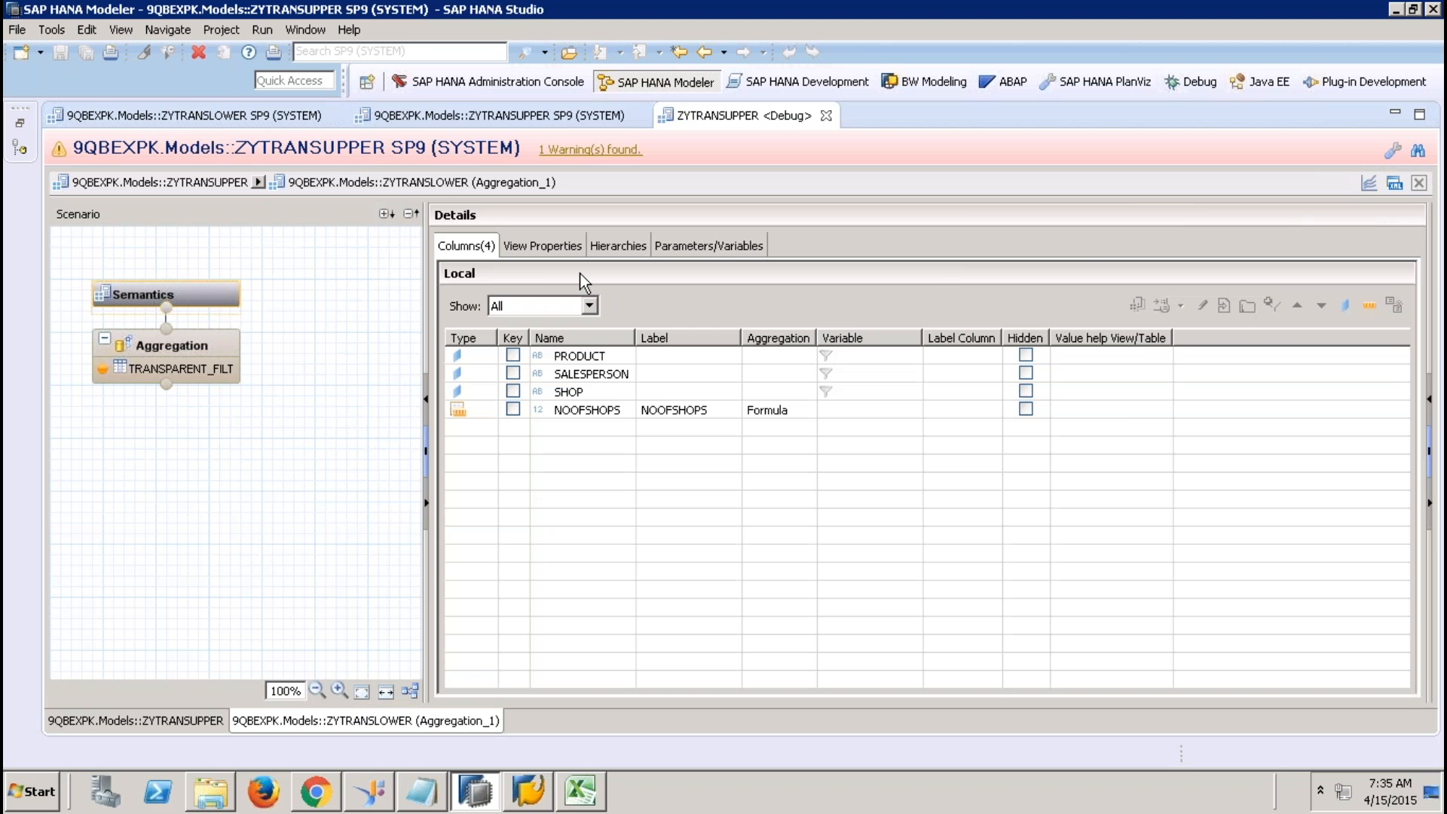
pyautogui.click(205, 342)
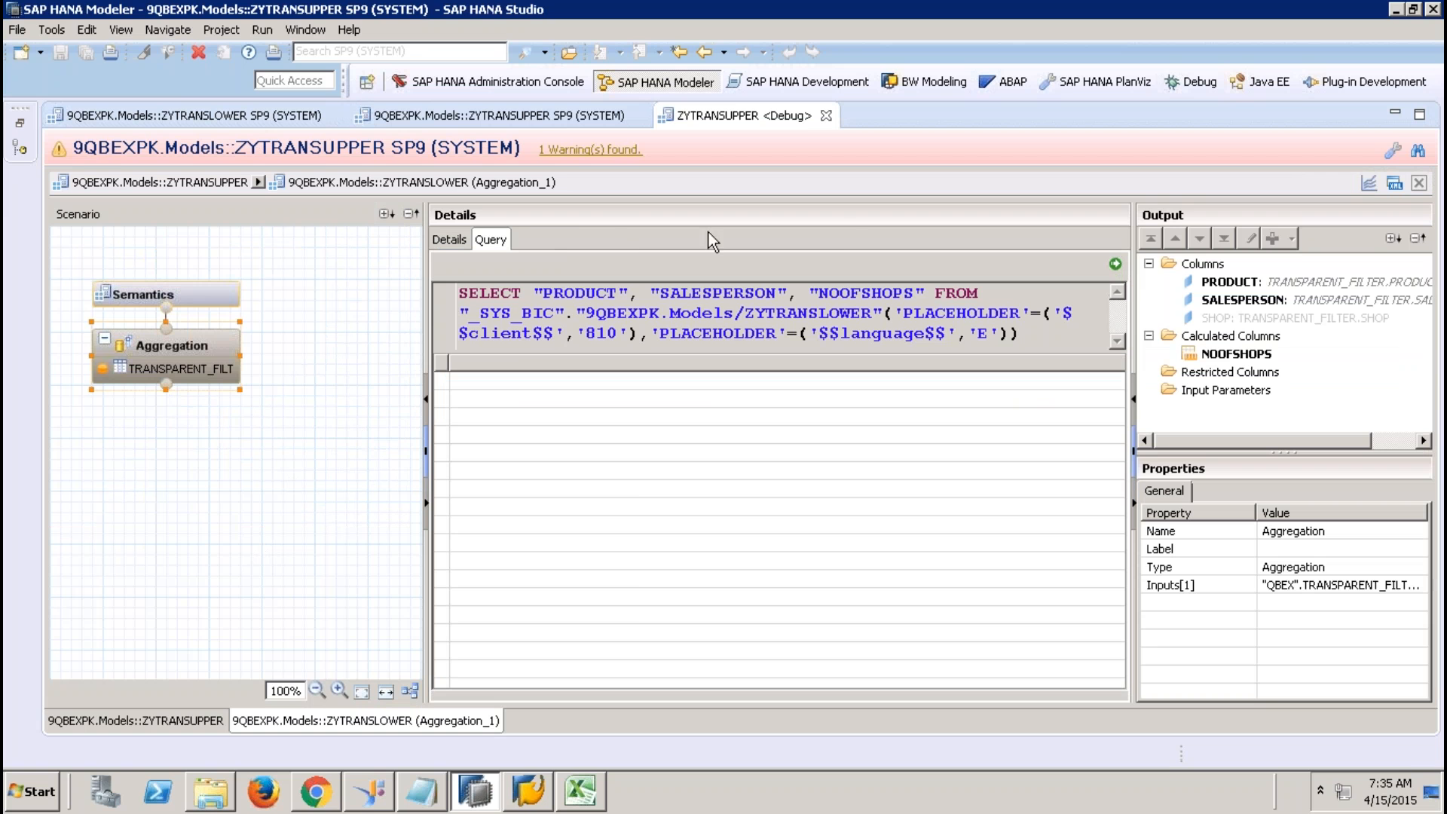
pyautogui.click(1116, 264)
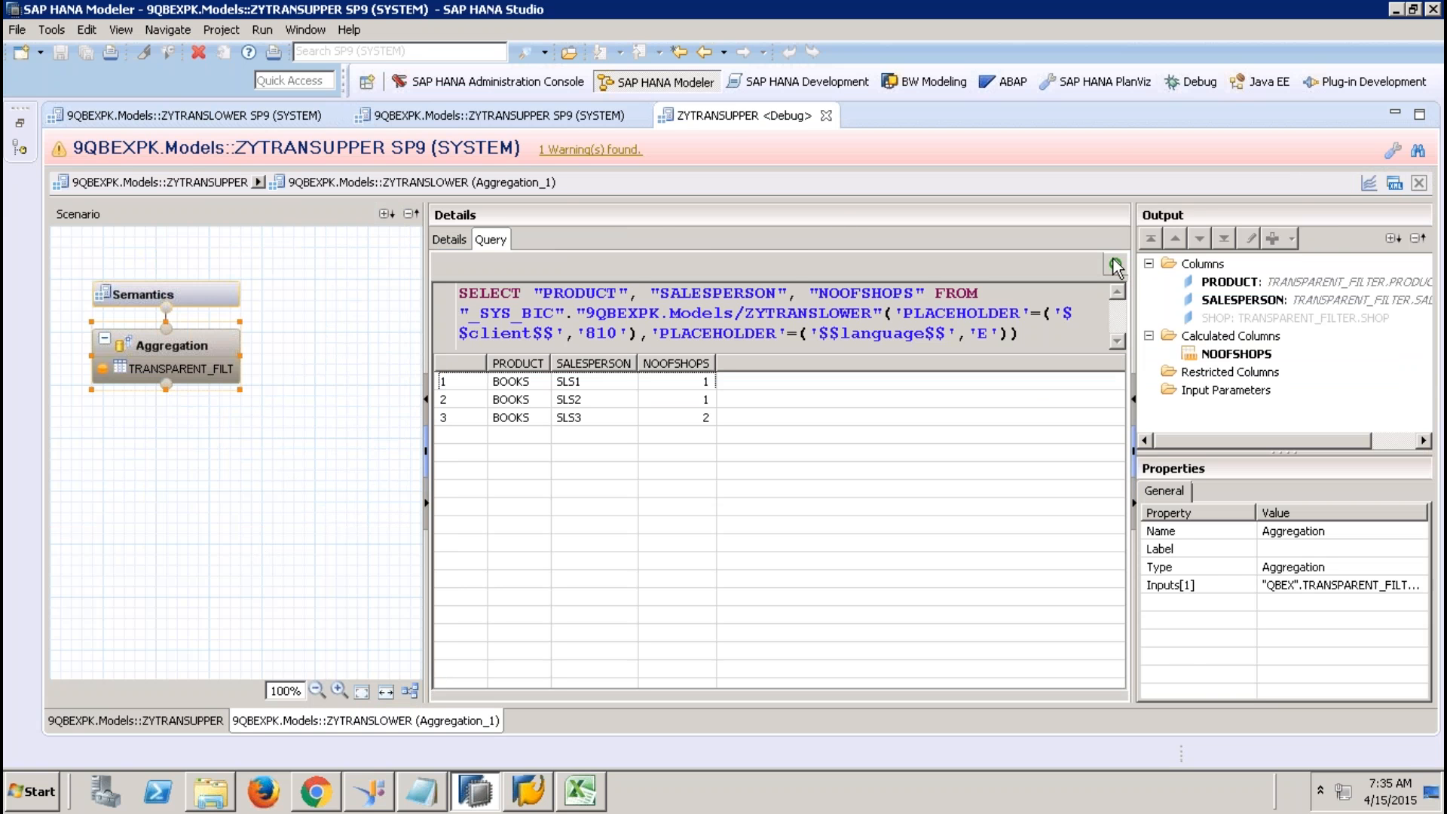
# Step: Close the debug session and redeploy the ZYTRANSLOWER view
pyautogui.click(827, 116)
pyautogui.click(212, 119)
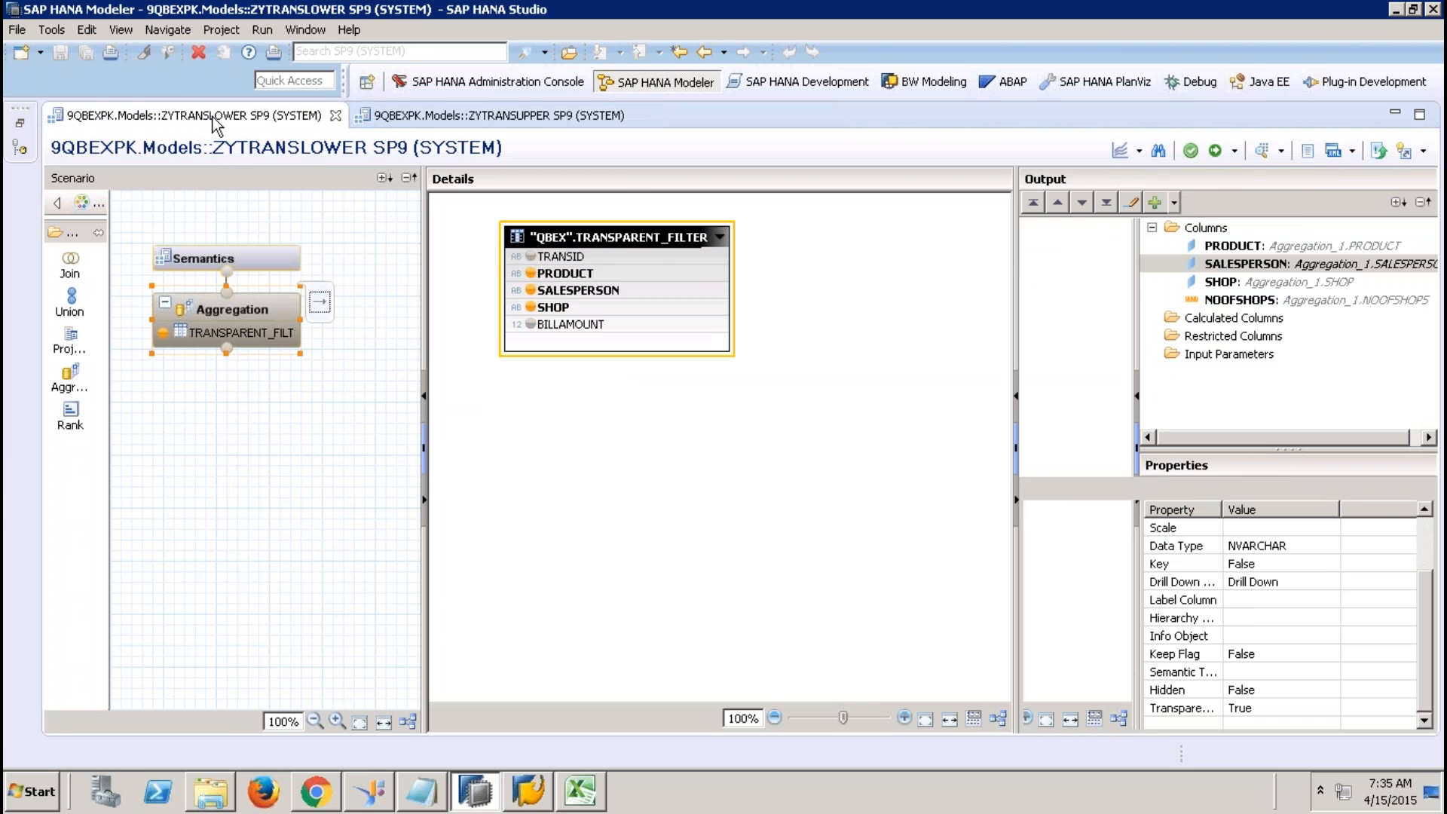
pyautogui.click(1215, 151)
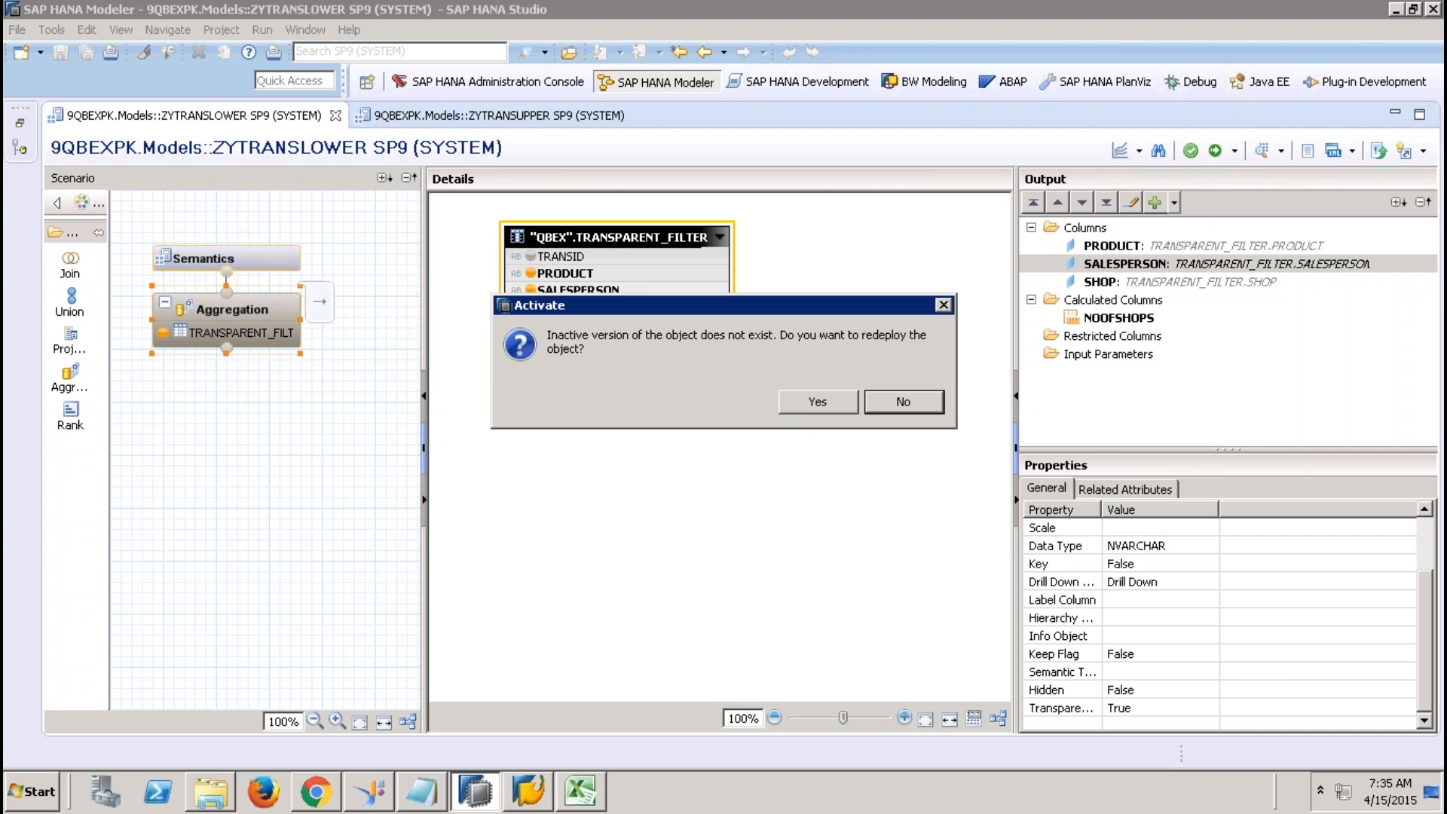
pyautogui.click(817, 402)
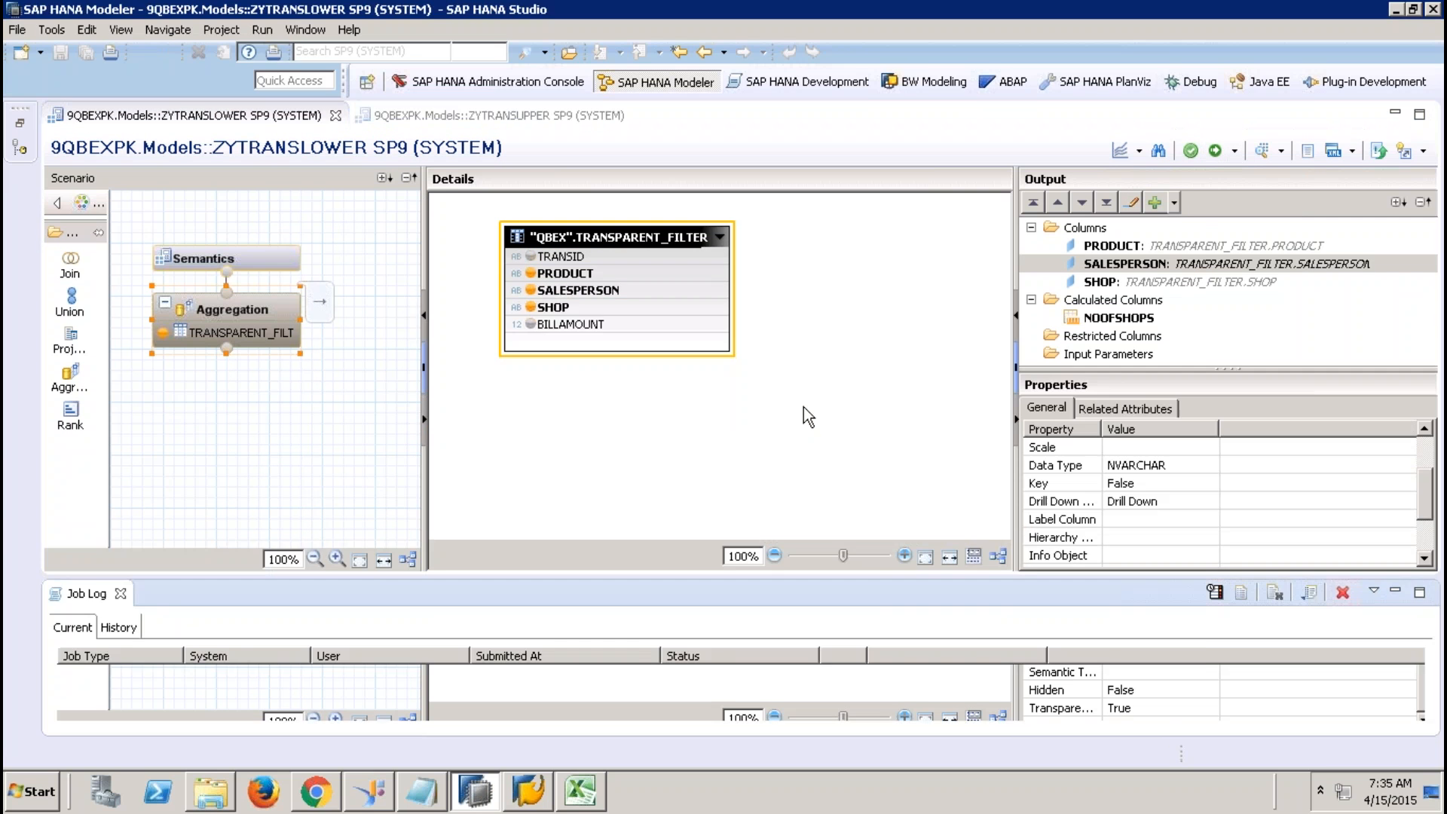
# Step: Close the ZYTRANSLOWER and ZYTRANSUPPER editors and reopen ZYTRANSUPPER from the Calculation Views of the Models package
pyautogui.click(335, 116)
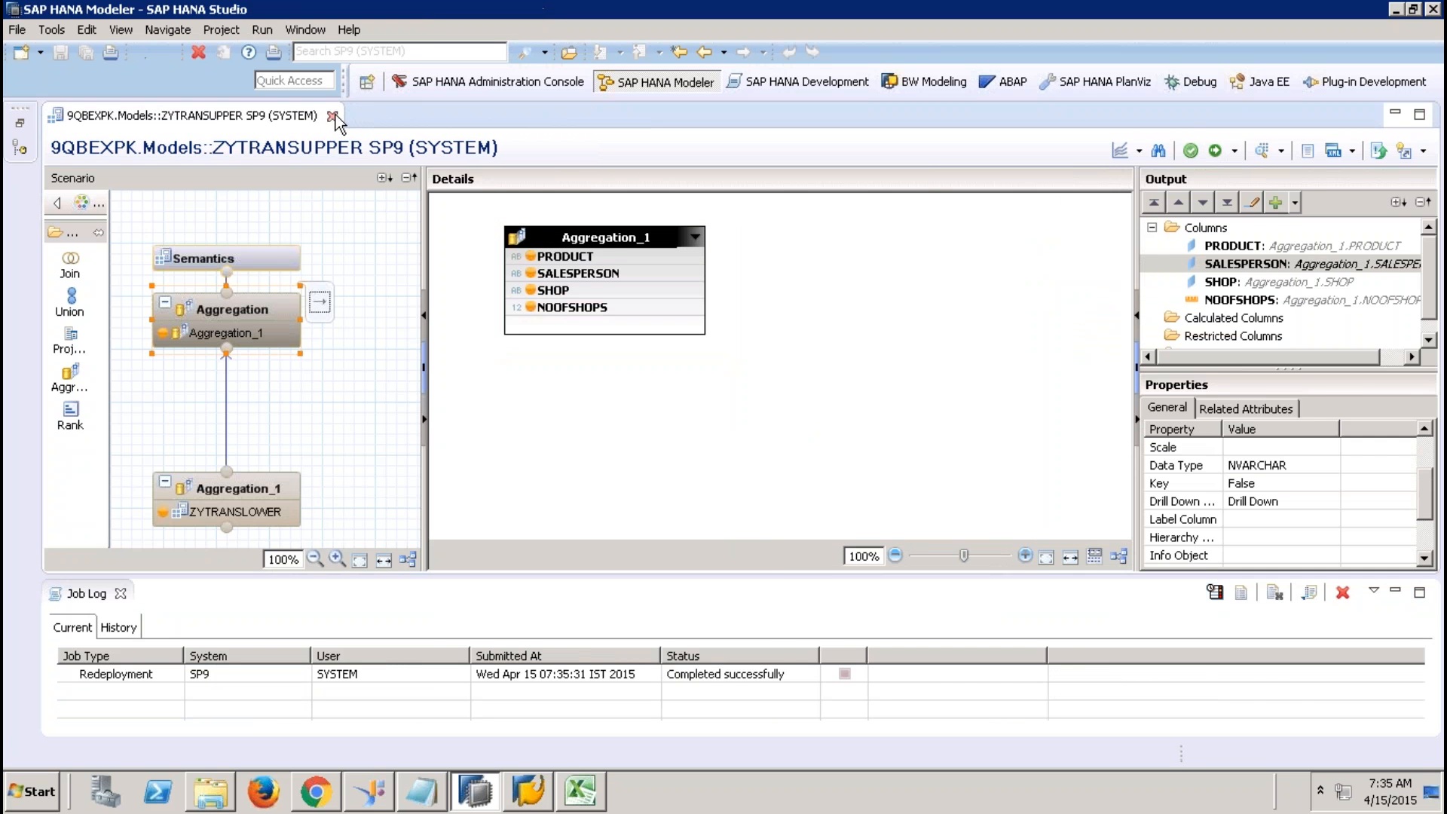
pyautogui.click(336, 116)
pyautogui.click(16, 128)
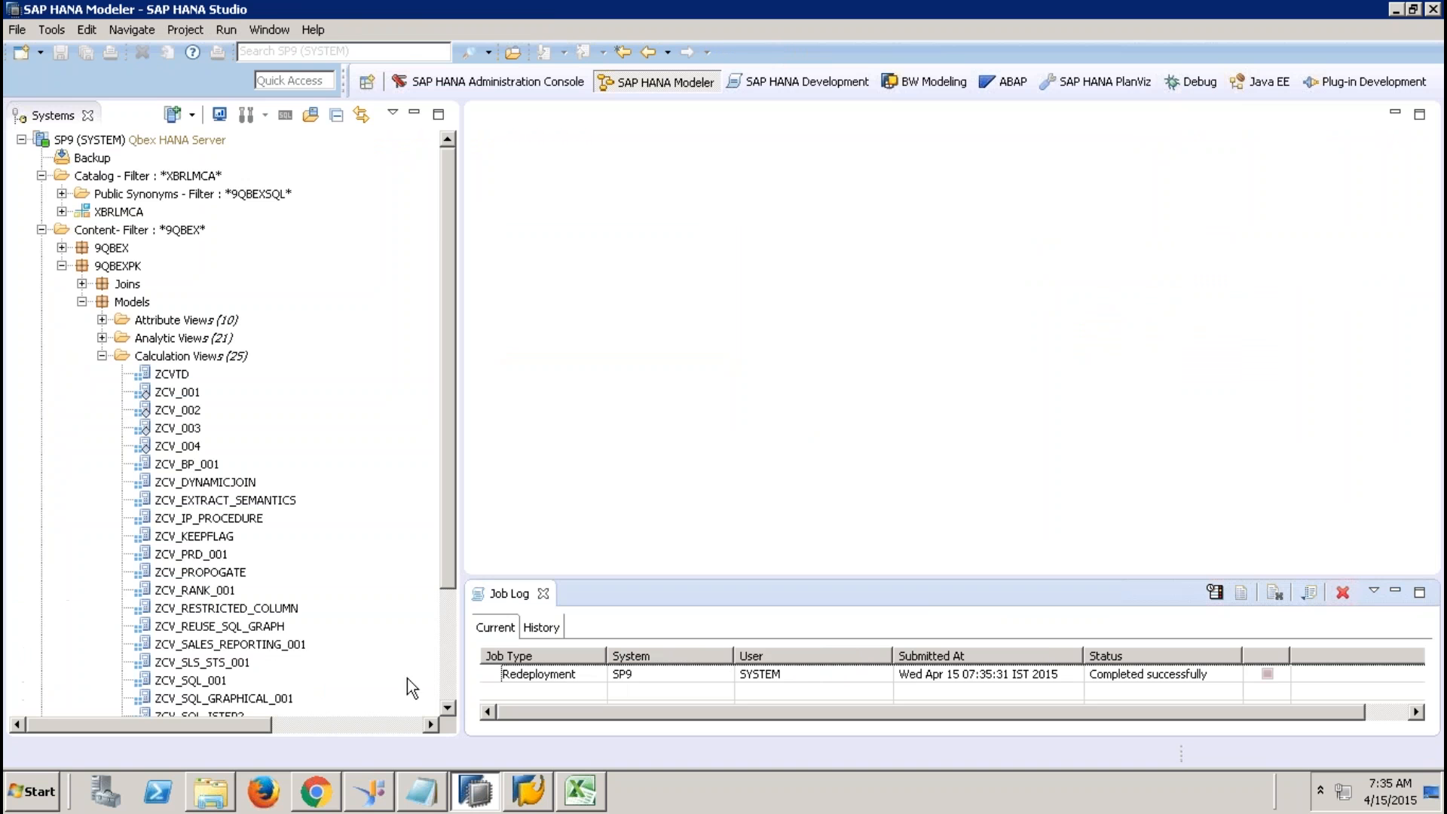
pyautogui.click(448, 672)
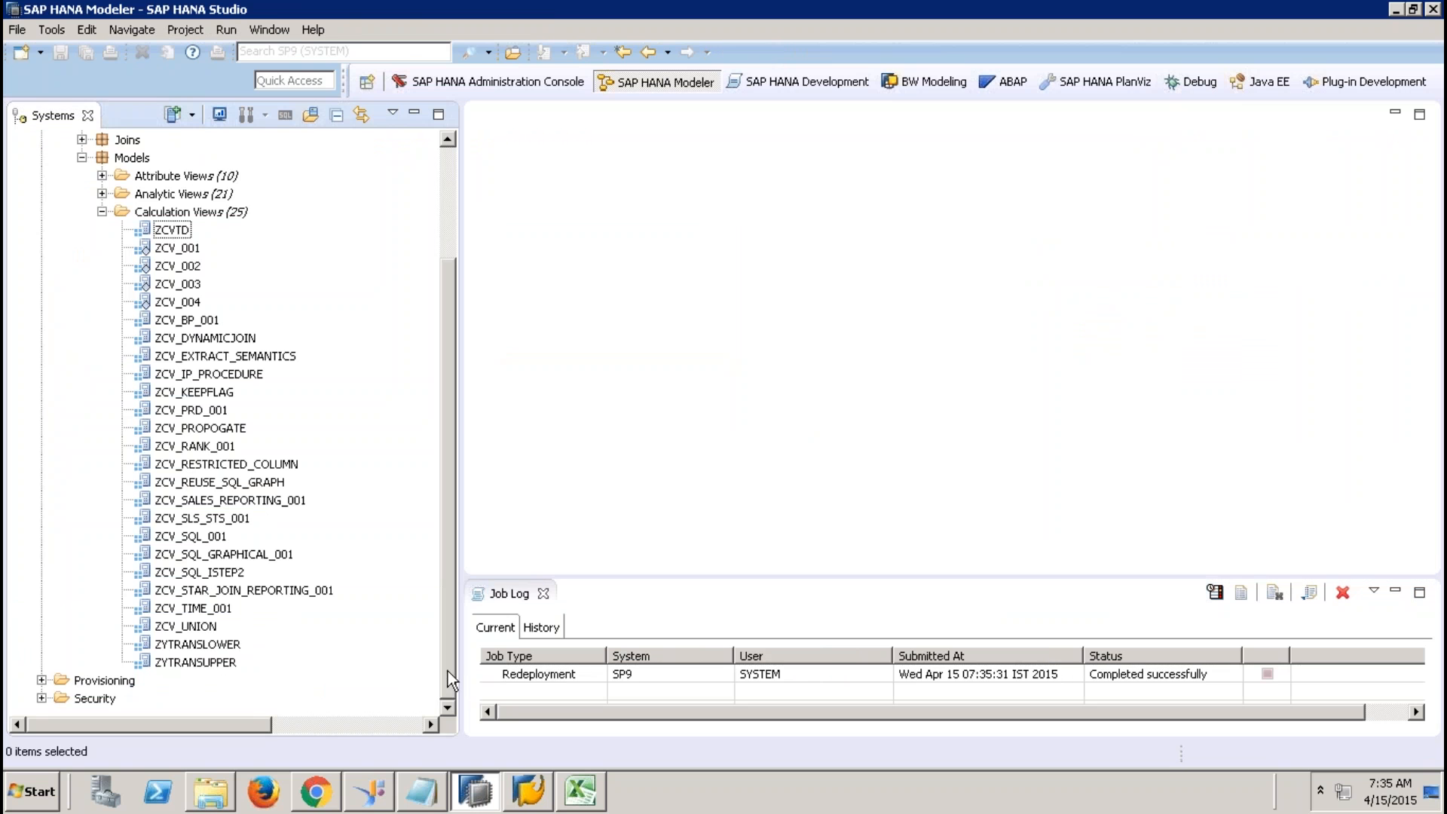
pyautogui.click(214, 664)
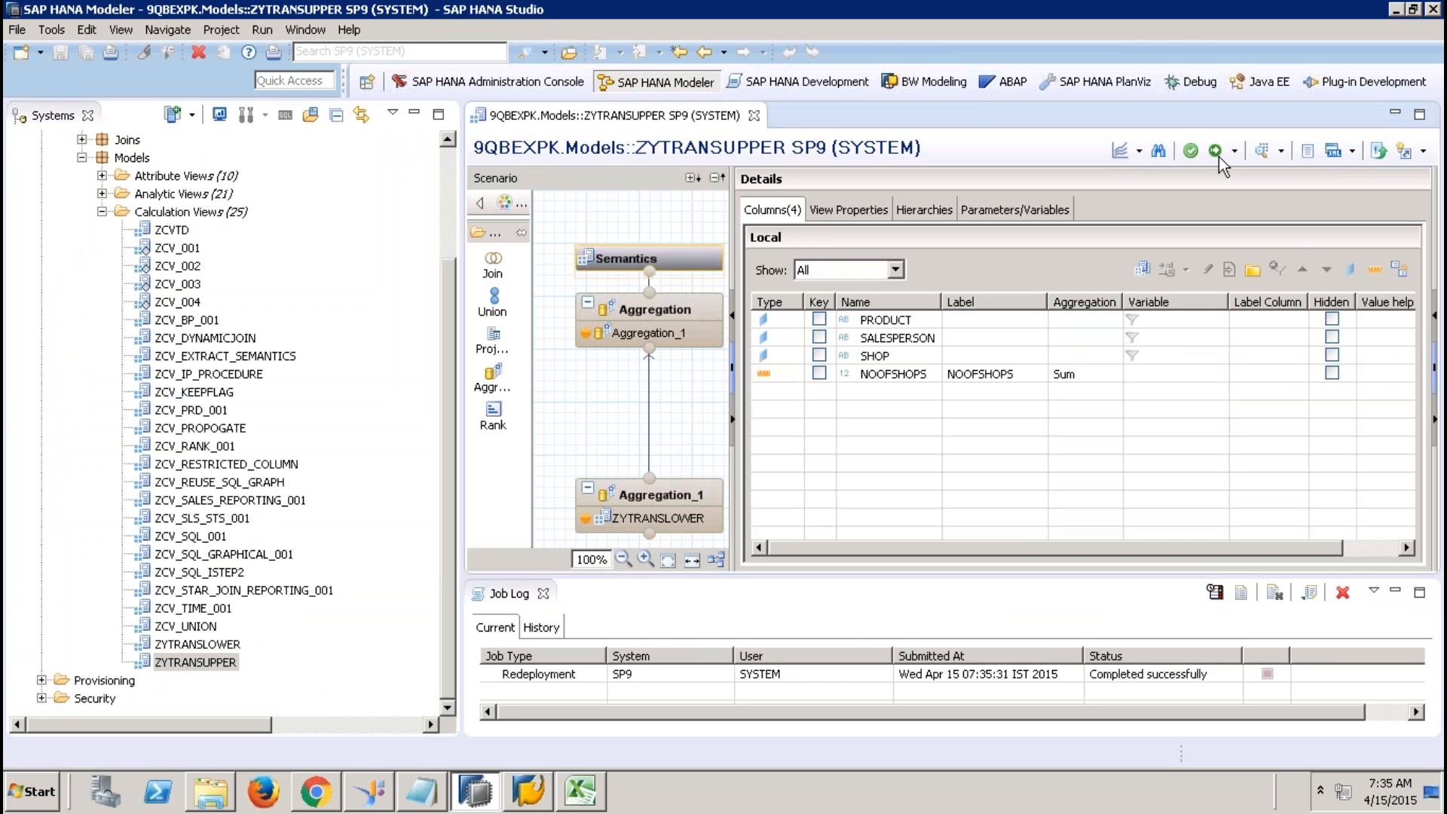
# Step: Redeploy the ZYTRANSUPPER view, minimize the Systems view and close the job log
pyautogui.click(1216, 150)
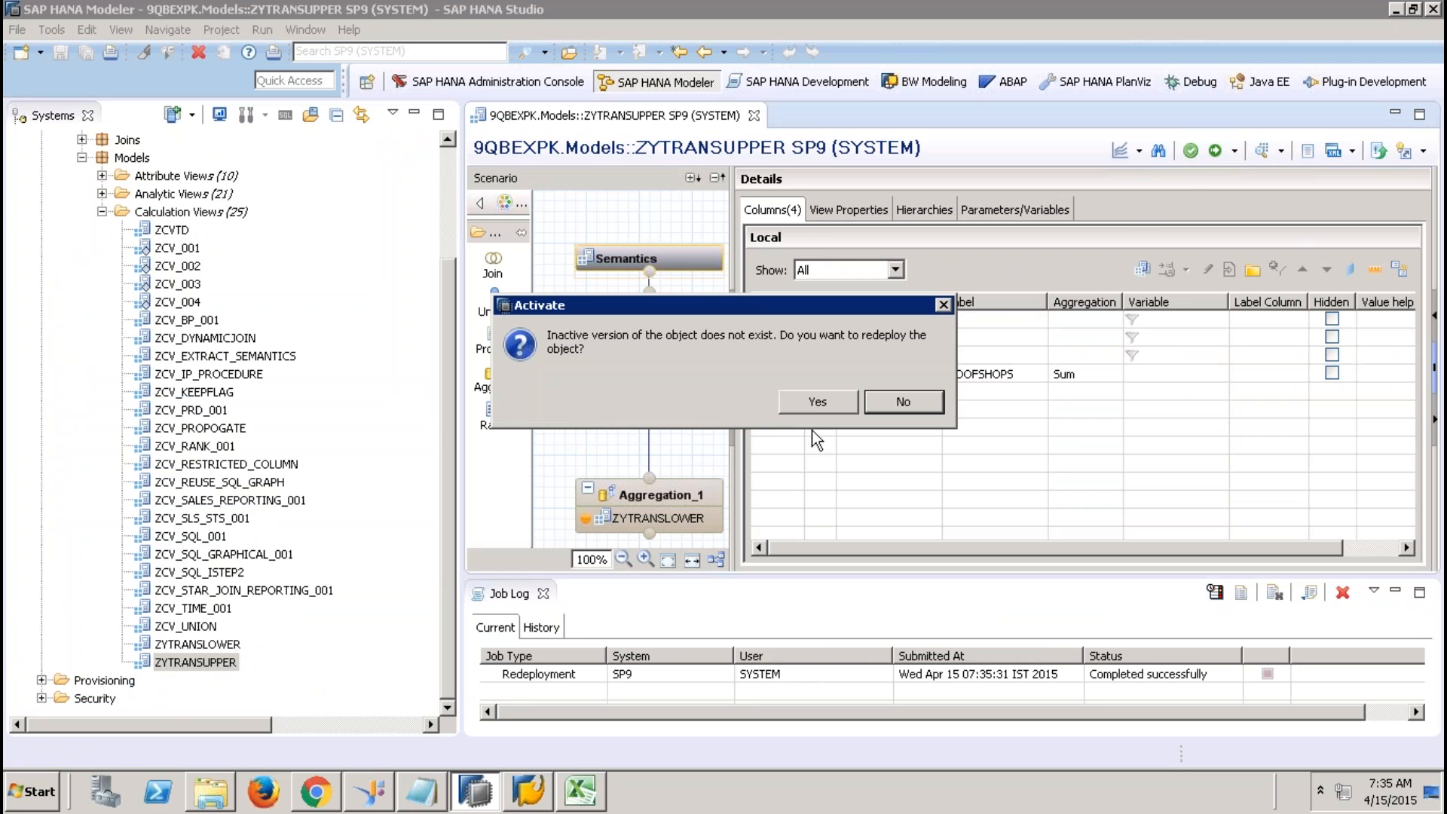
pyautogui.click(818, 398)
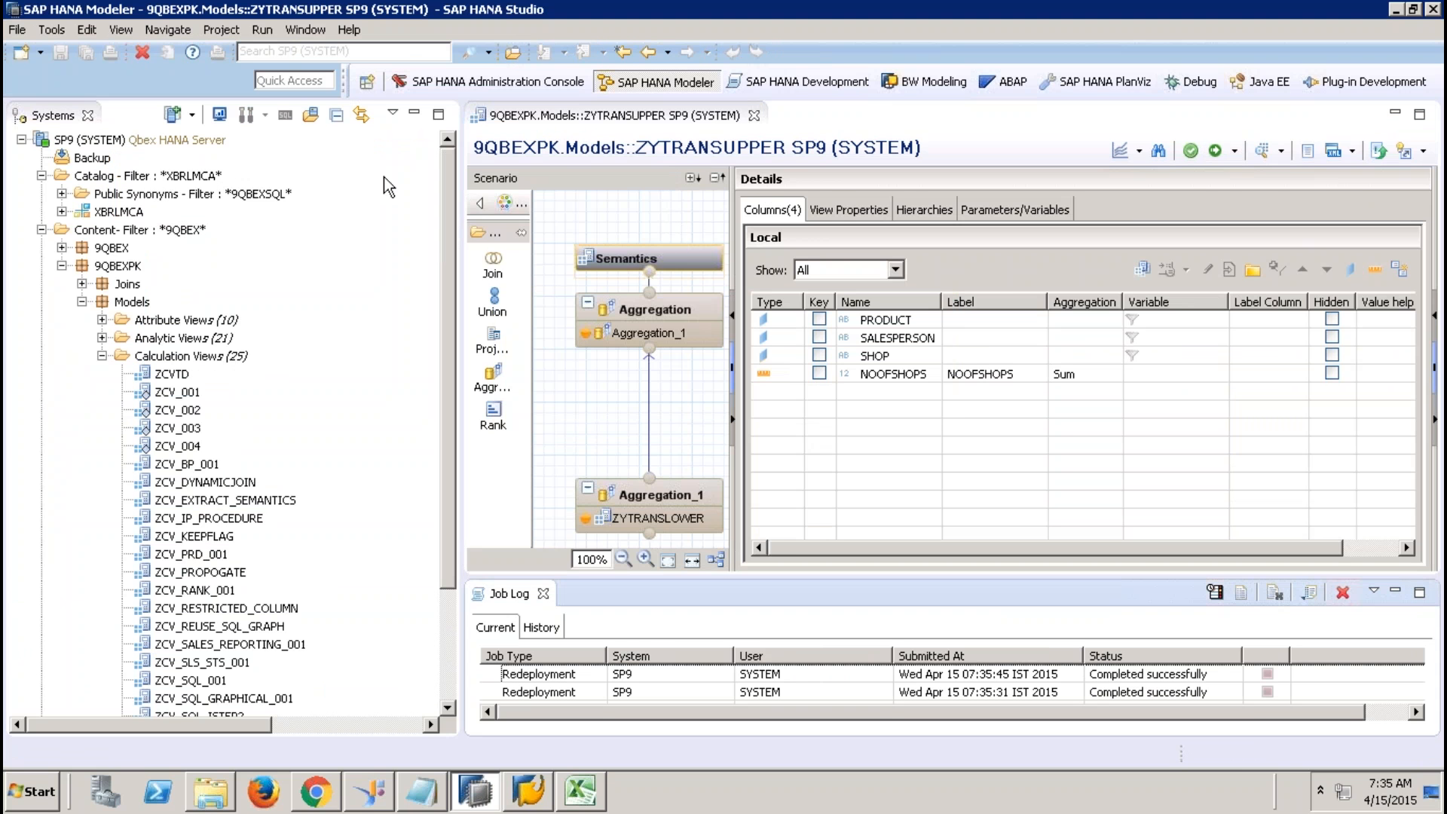
pyautogui.click(415, 115)
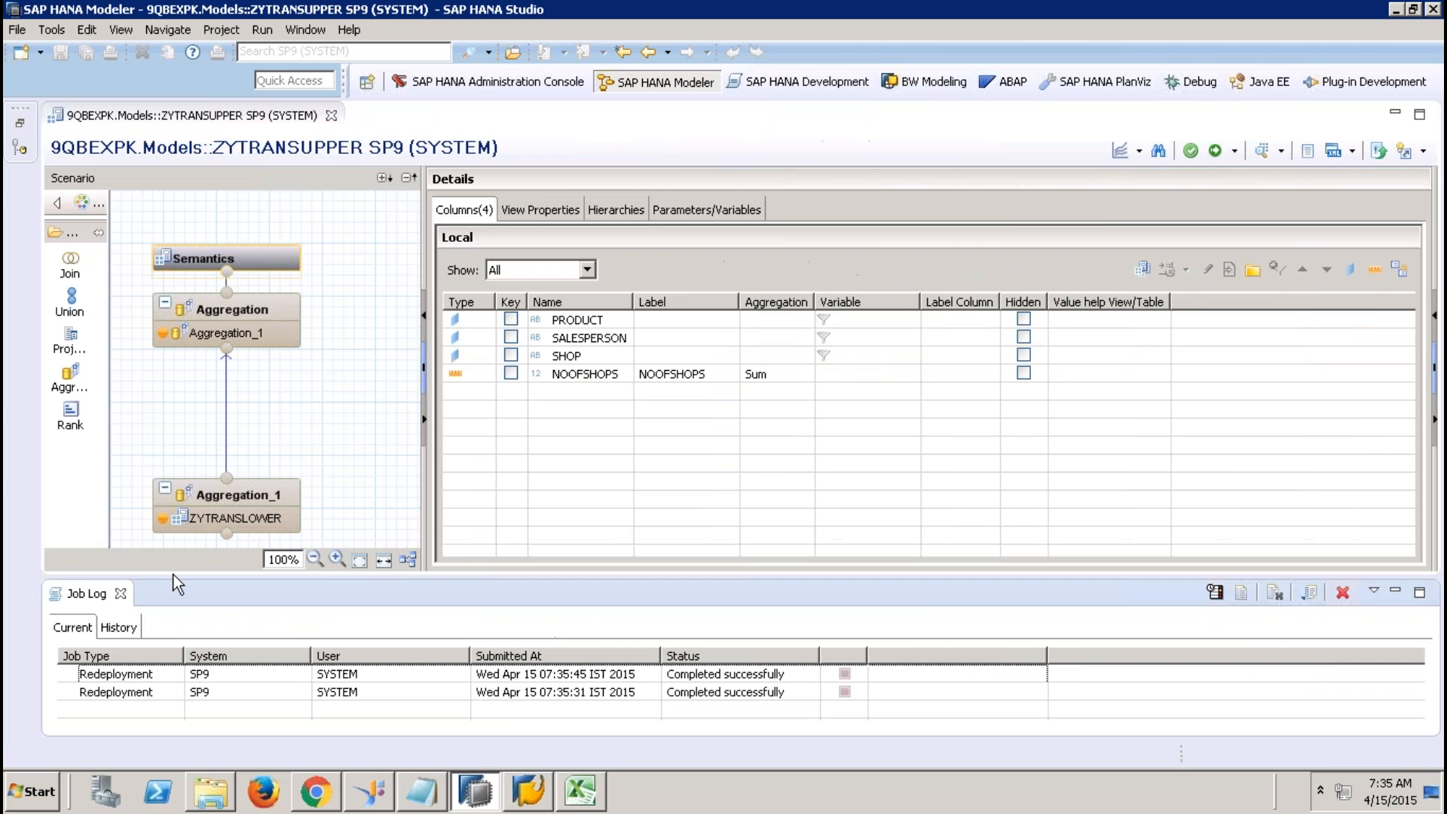
pyautogui.click(121, 595)
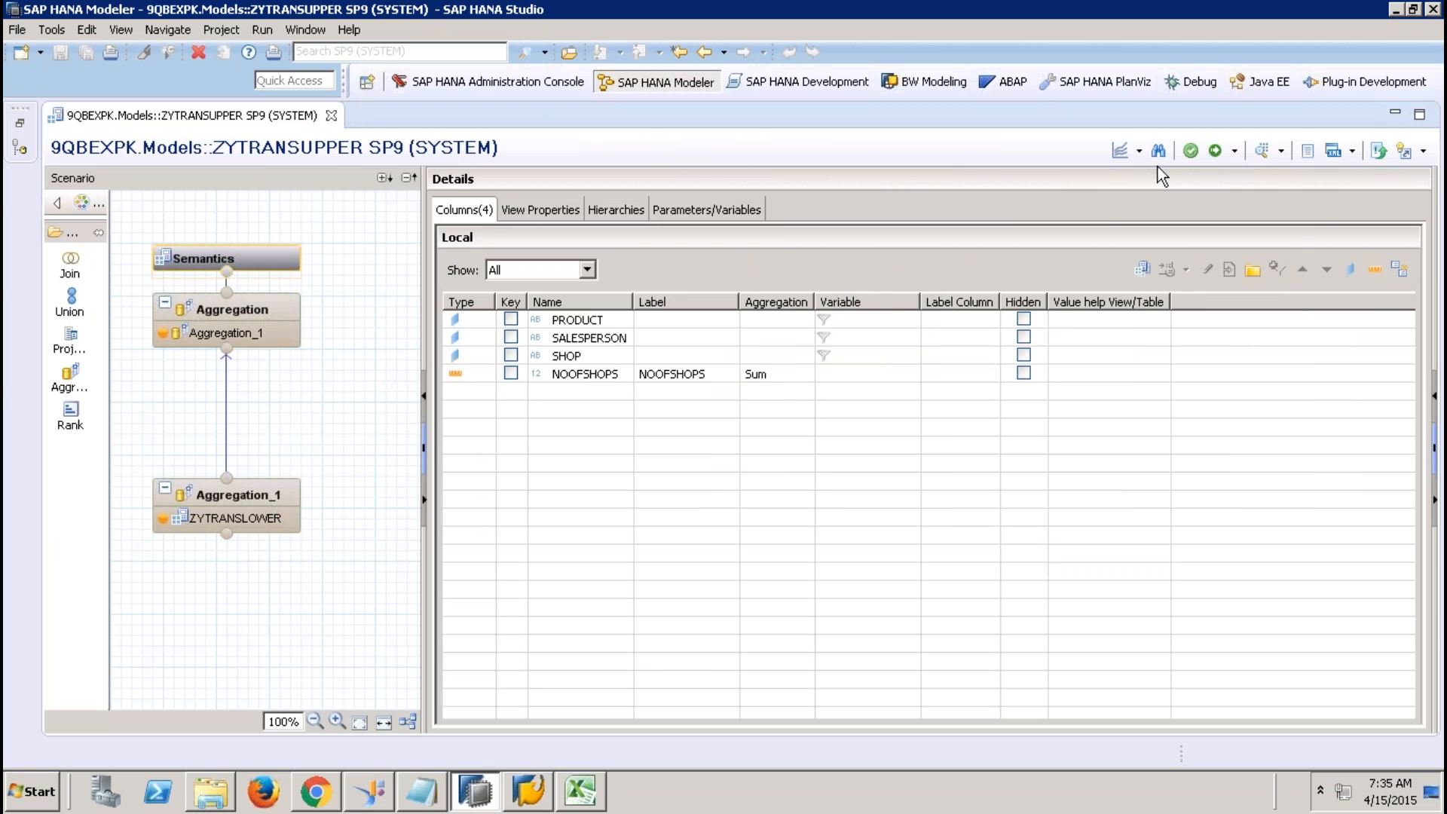
# Step: Check SALESPERSON's transparent filter property in ZYTRANSUPPER's Aggregation_1 node and in its top Aggregation node
pyautogui.click(1138, 149)
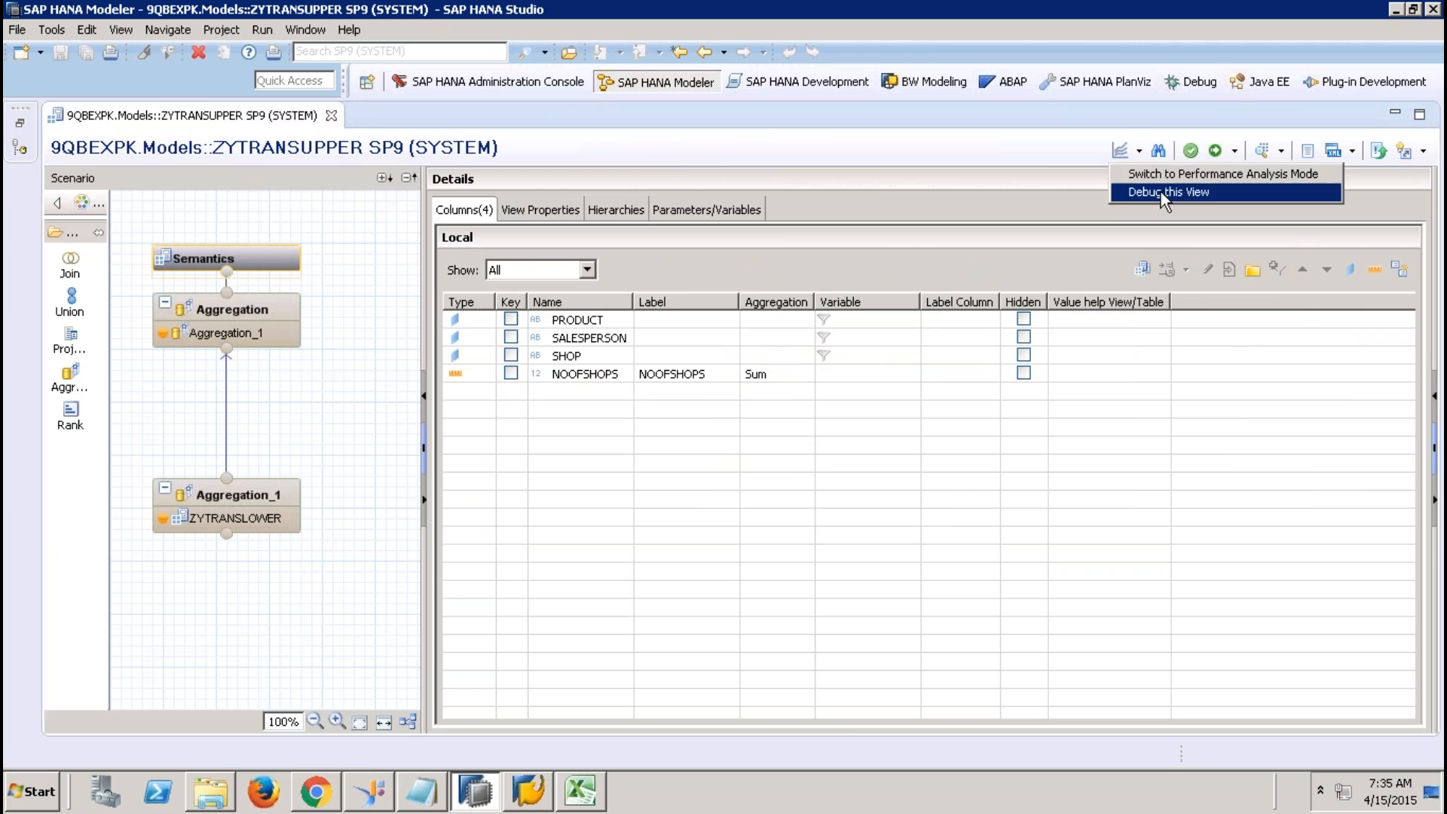
pyautogui.click(237, 506)
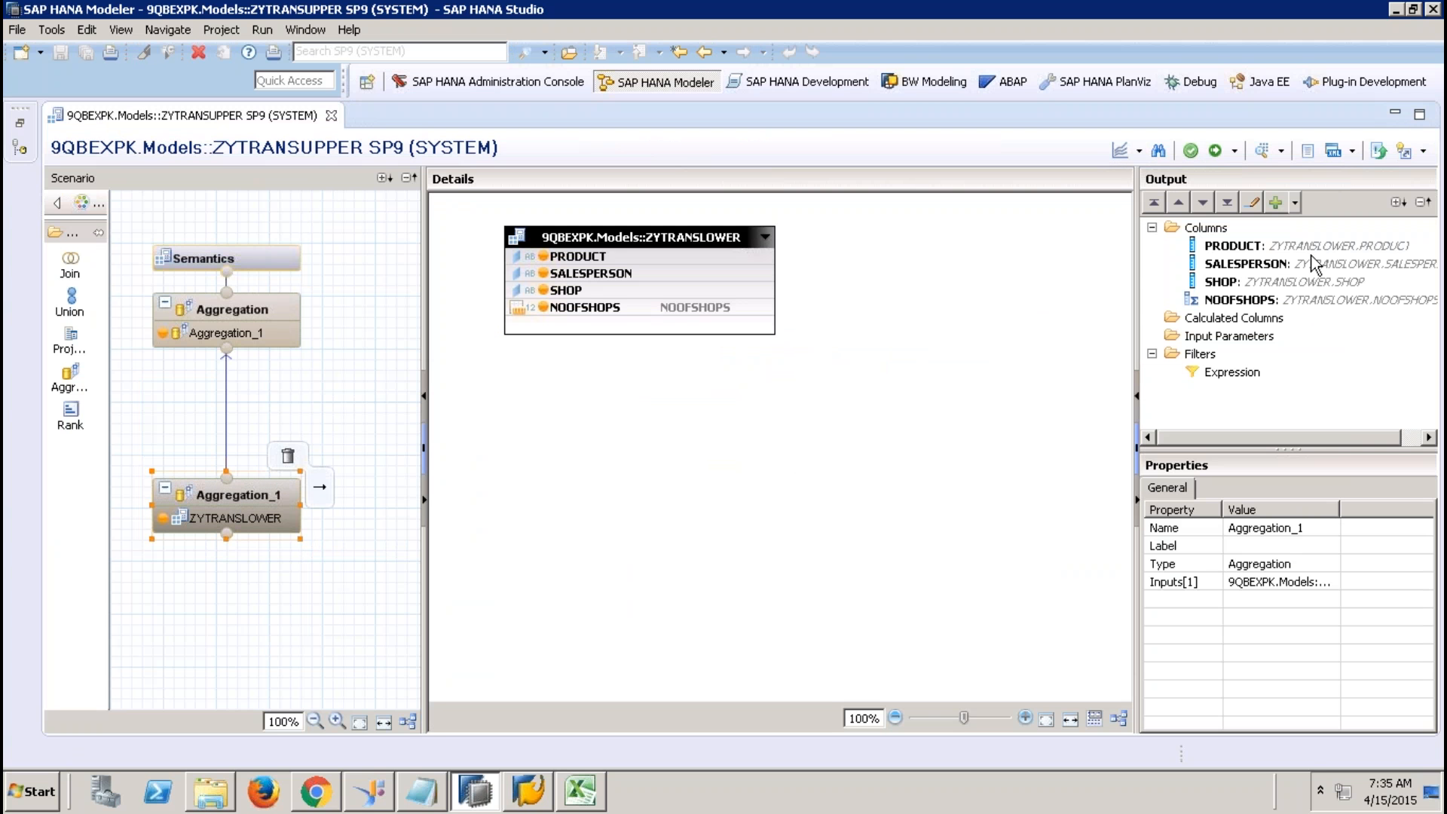
pyautogui.click(1284, 267)
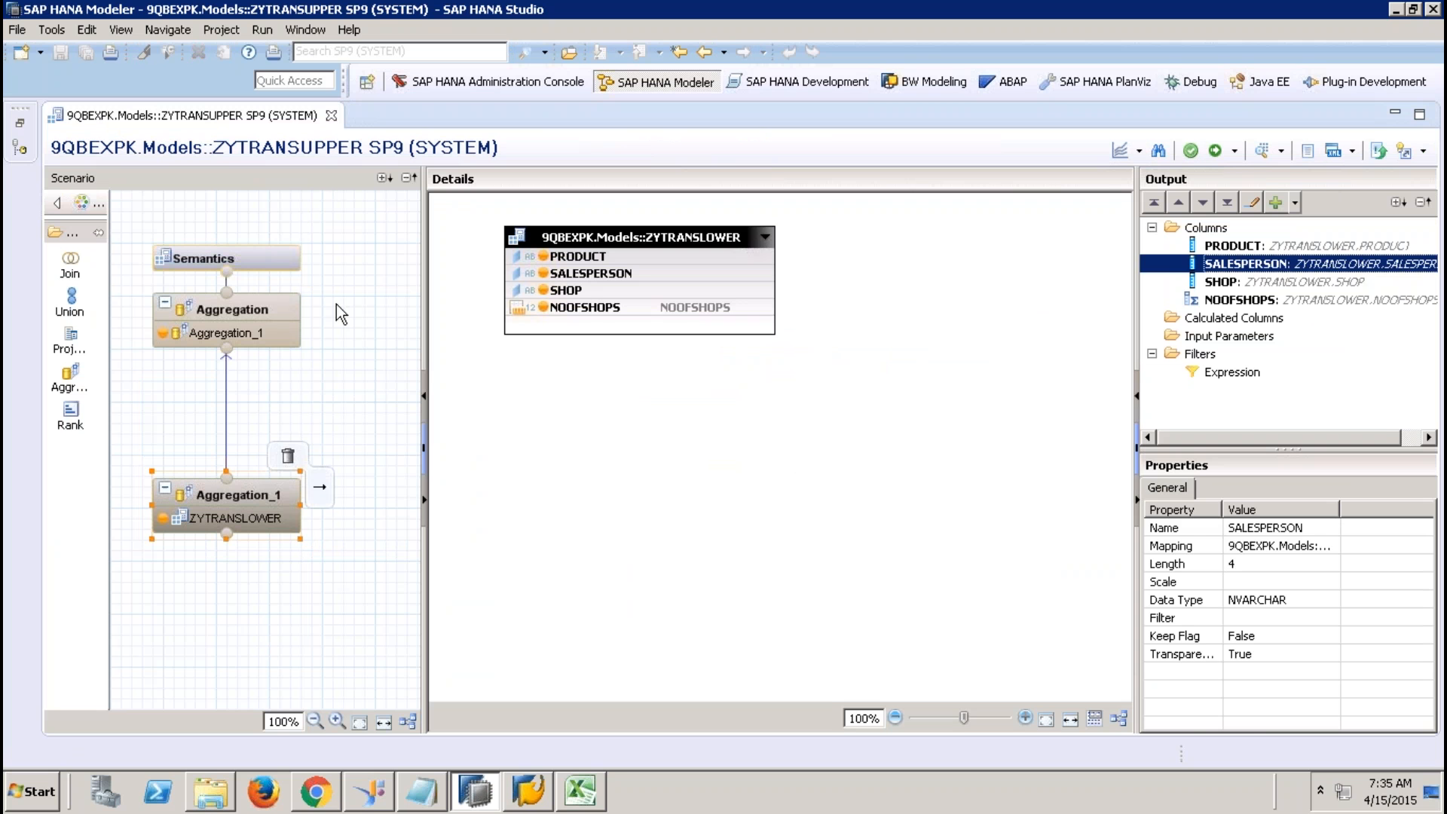
pyautogui.click(273, 309)
pyautogui.click(1300, 265)
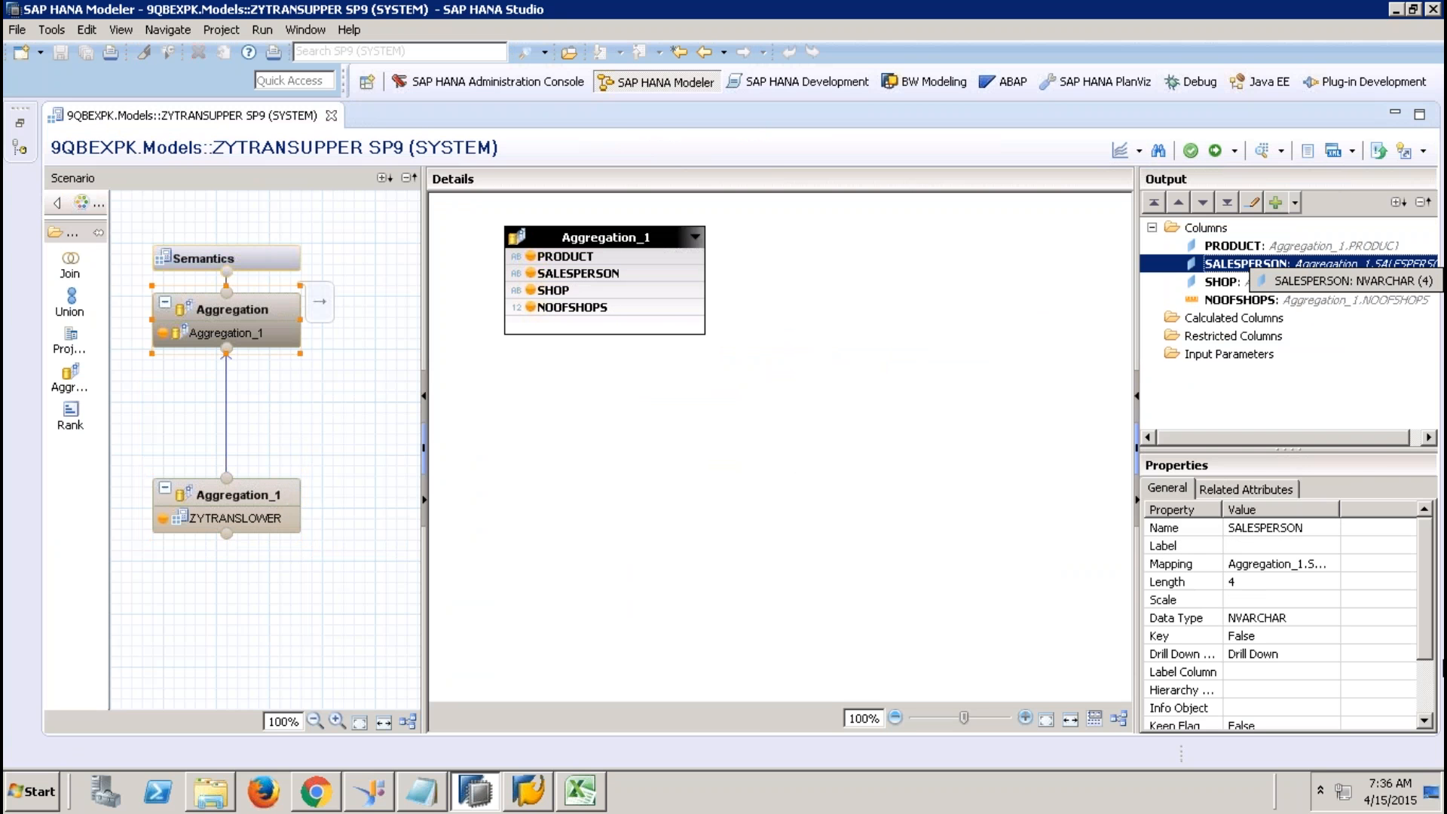
pyautogui.click(1425, 701)
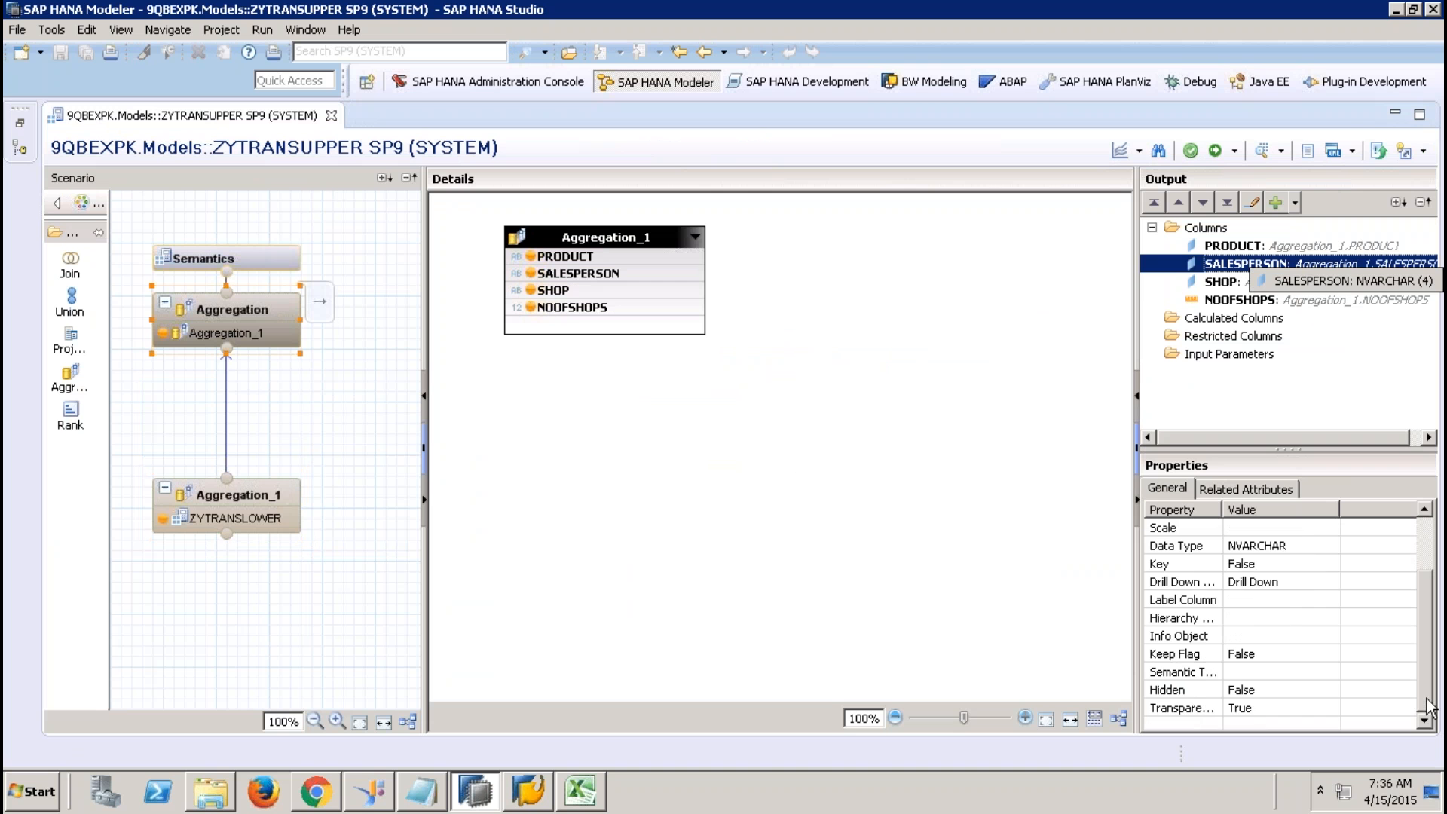
# Step: Open the debug query for ZYTRANSUPPER and remove SALESPERSON and SHOP from its SELECT and GROUP BY clauses
pyautogui.click(1139, 153)
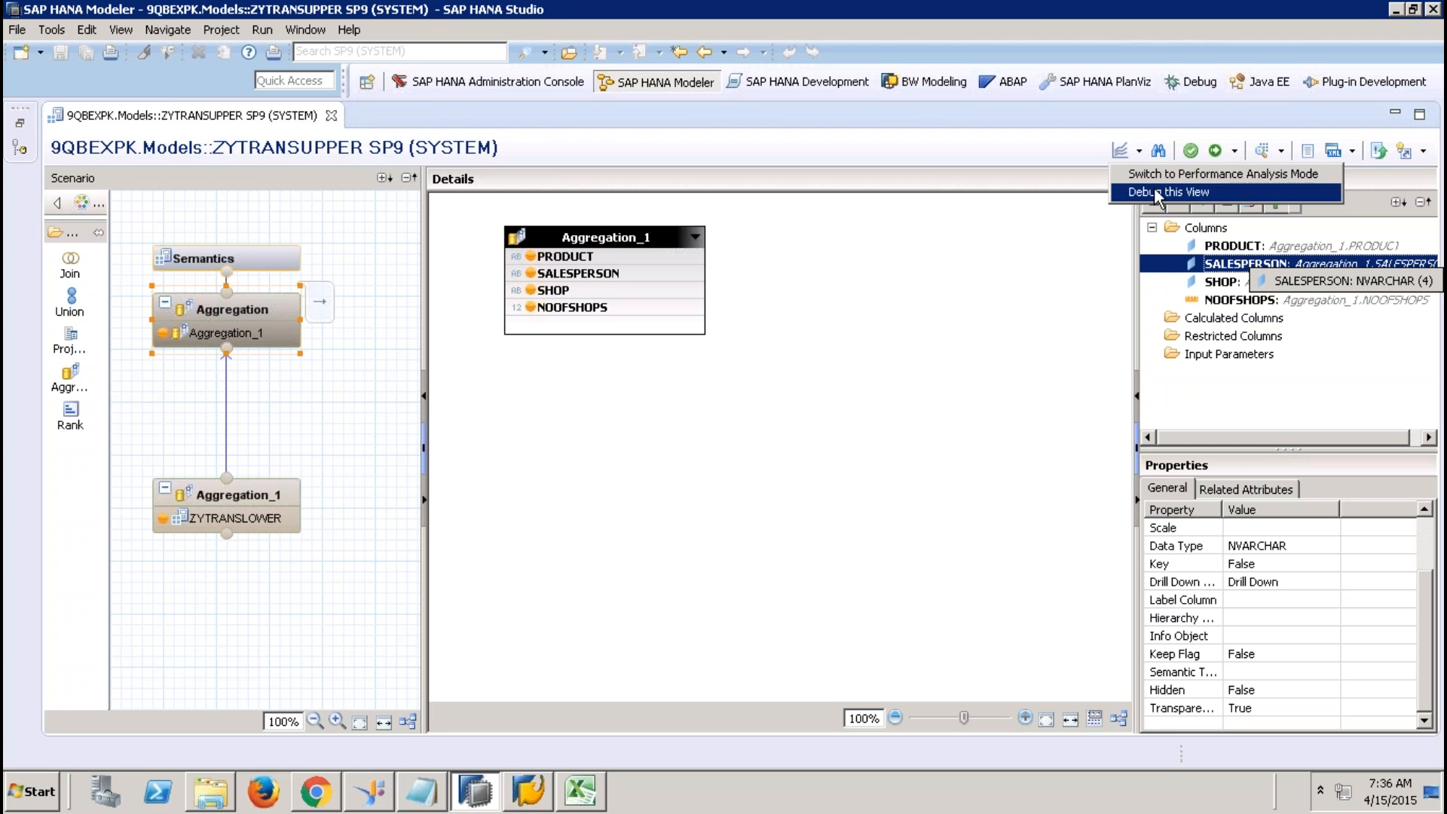
pyautogui.click(1152, 193)
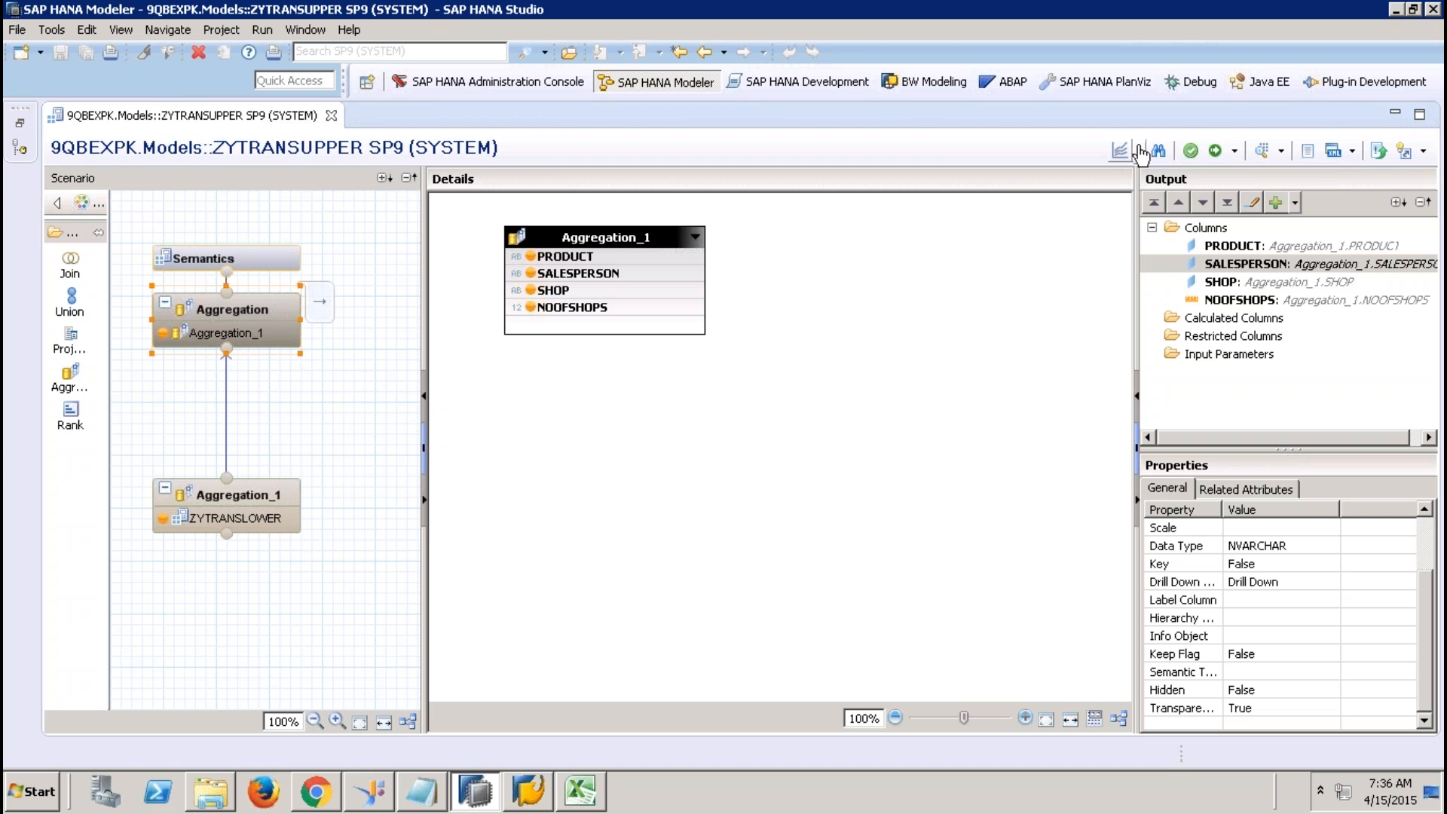
pyautogui.click(1138, 150)
pyautogui.click(1146, 194)
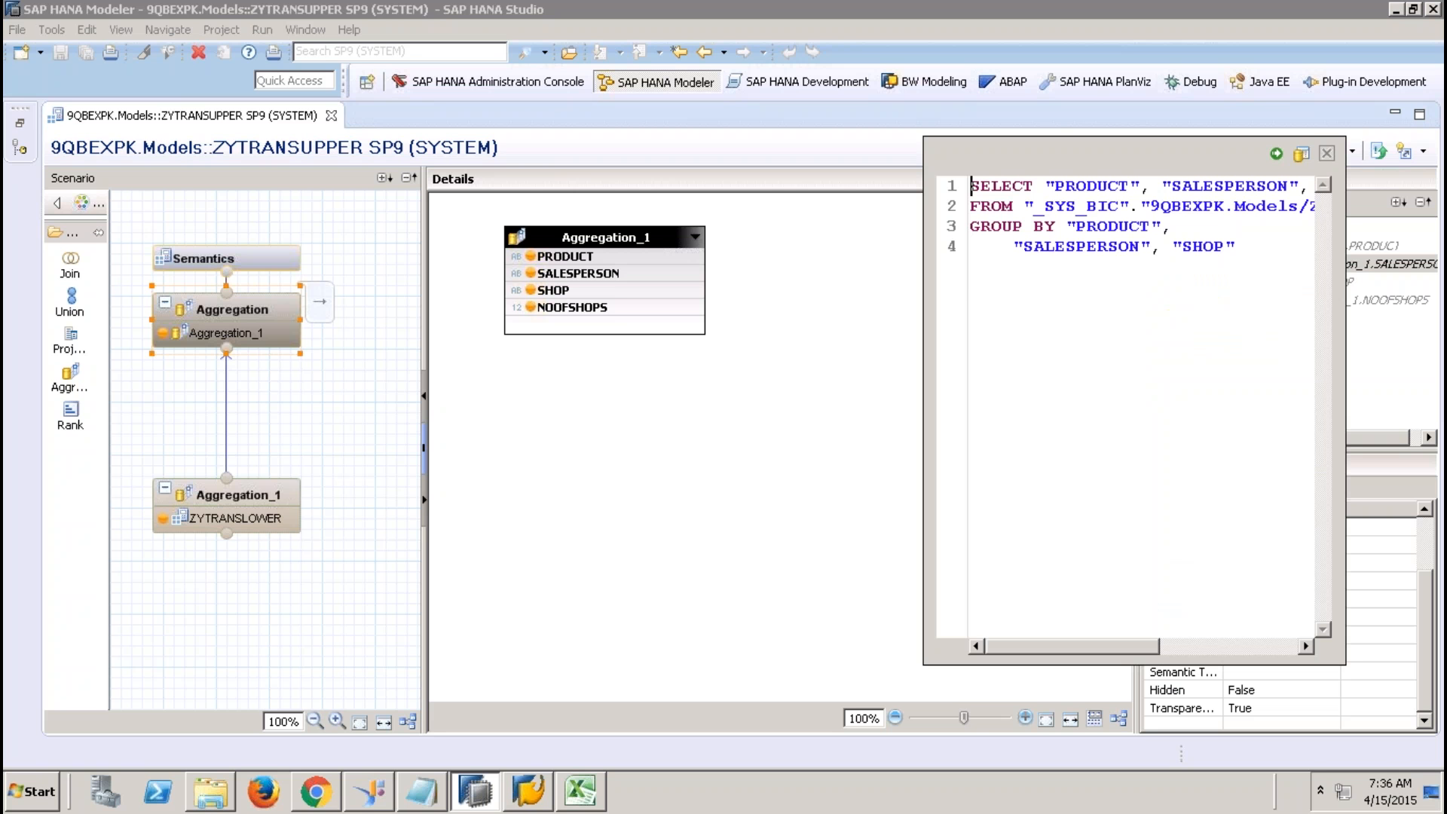
pyautogui.click(1162, 183)
pyautogui.moveTo(1162, 183); pyautogui.dragTo(1128, 185)
pyautogui.press('Delete')
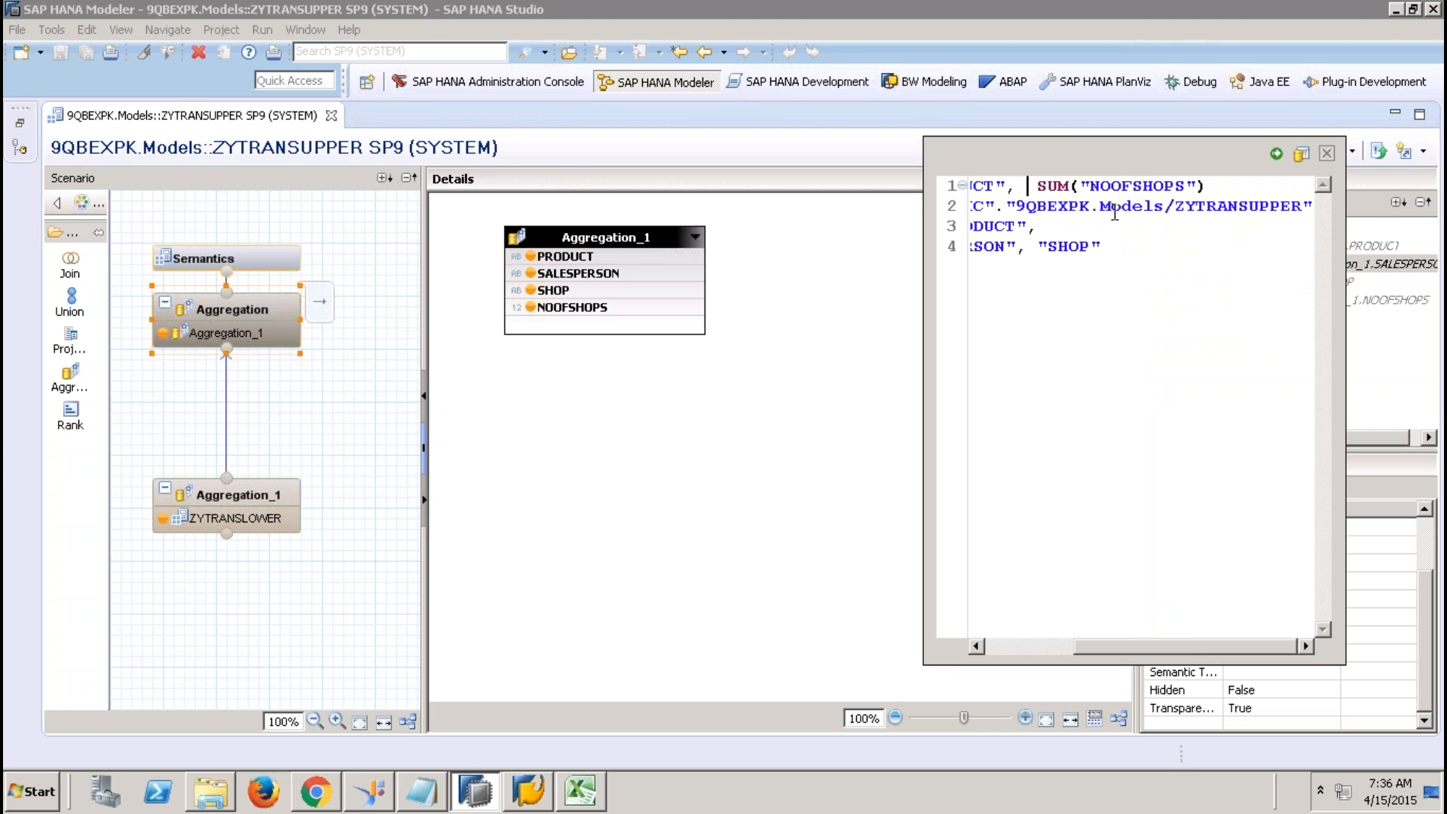
pyautogui.click(1118, 242)
pyautogui.moveTo(1113, 246); pyautogui.dragTo(1031, 226)
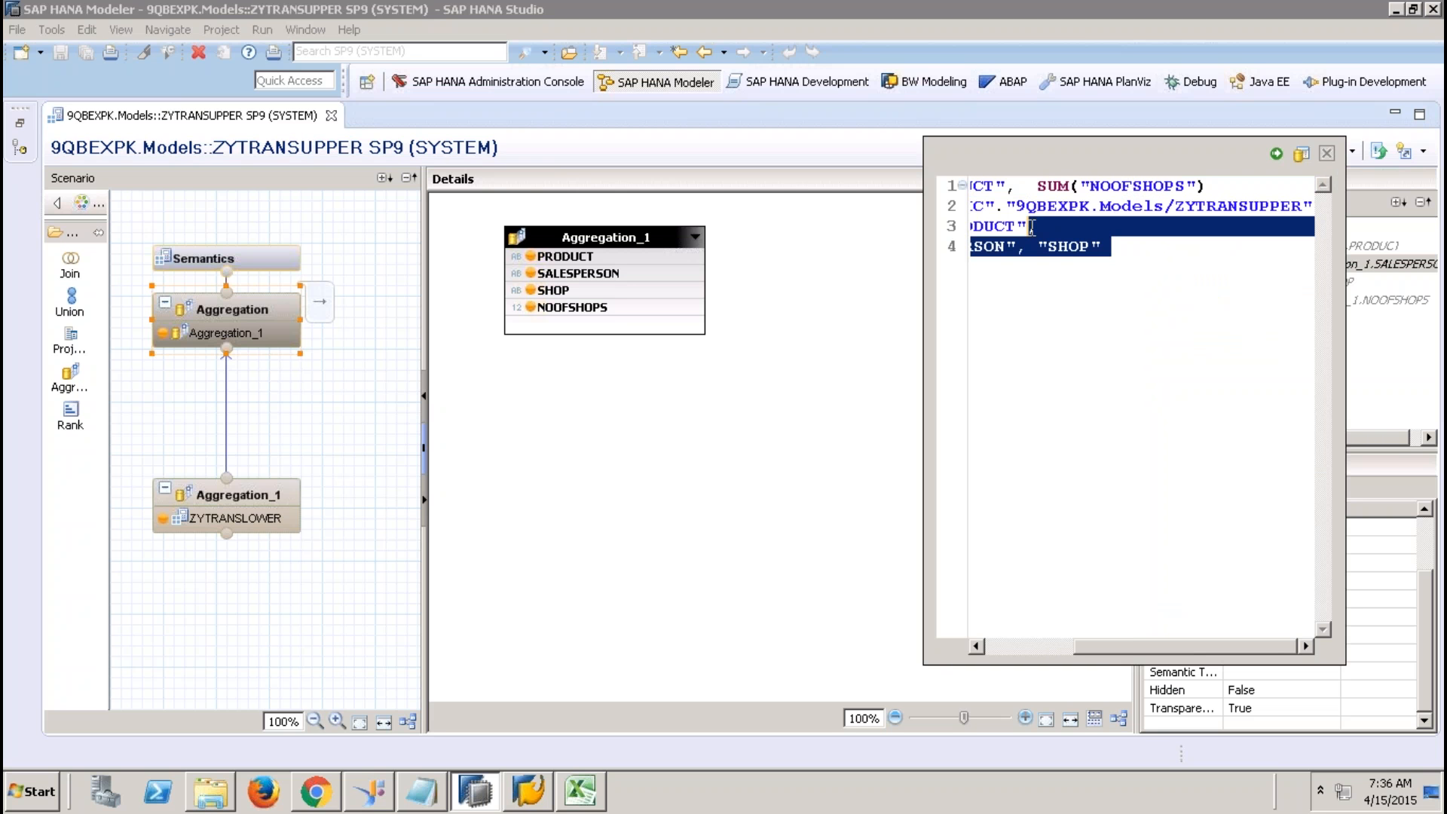
pyautogui.press('Delete')
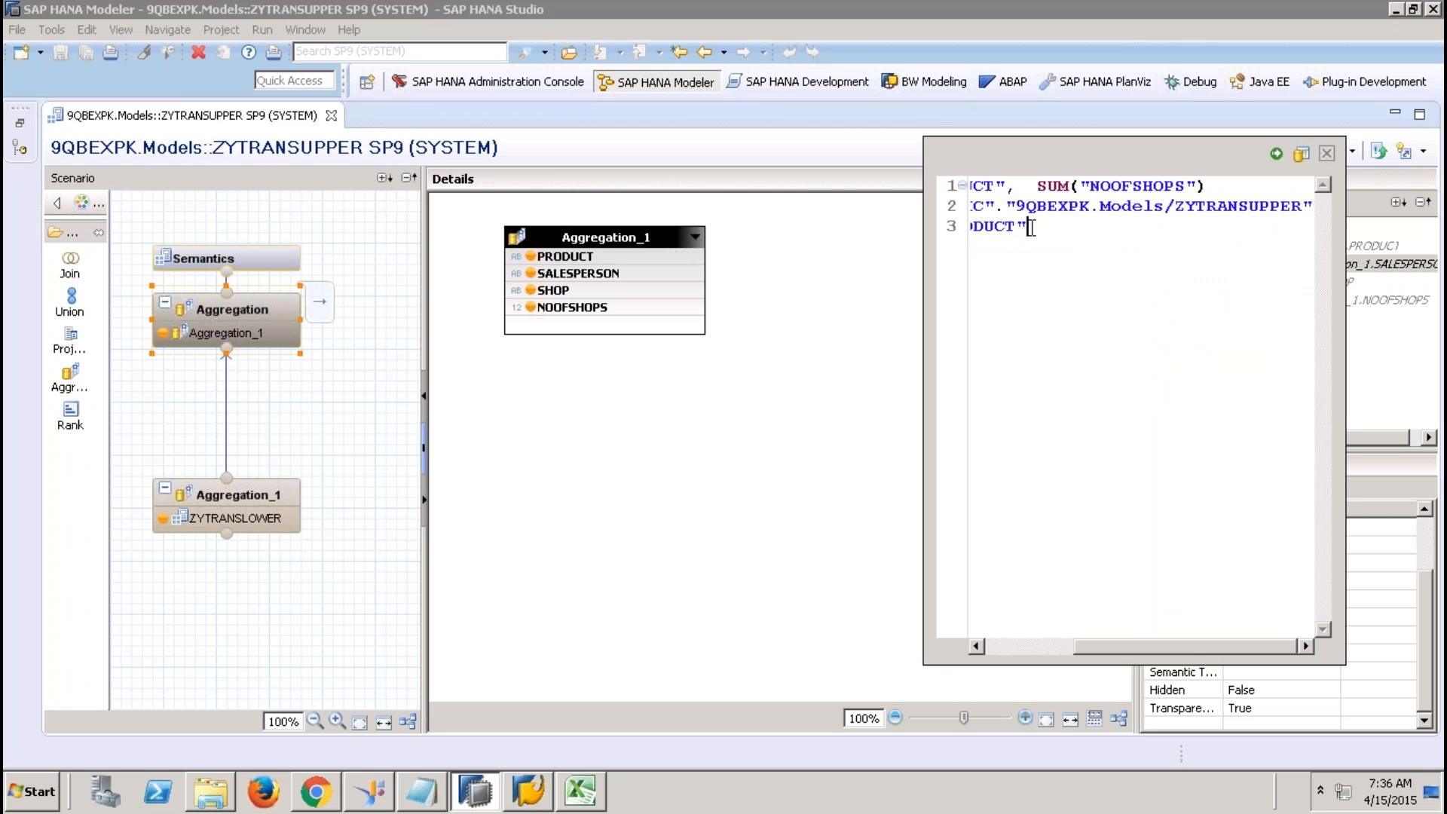
pyautogui.click(1018, 645)
# Step: Add WHERE "SALESPERSON" IN ('SLS1', 'SLS2', 'SLS3') before the GROUP BY clause and start the debug session with this query
pyautogui.click(1027, 208)
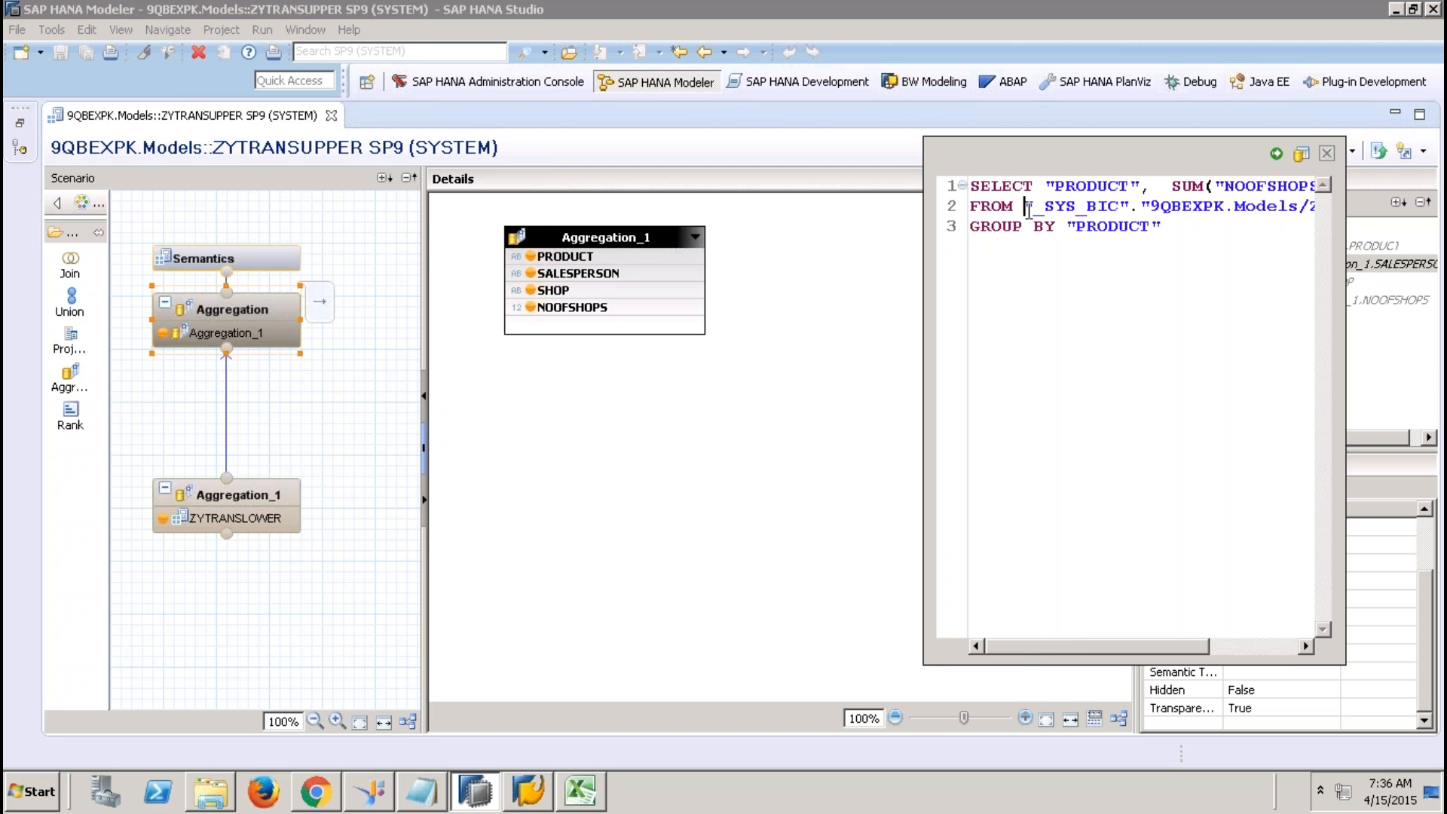
pyautogui.press('End')
pyautogui.press('Return')
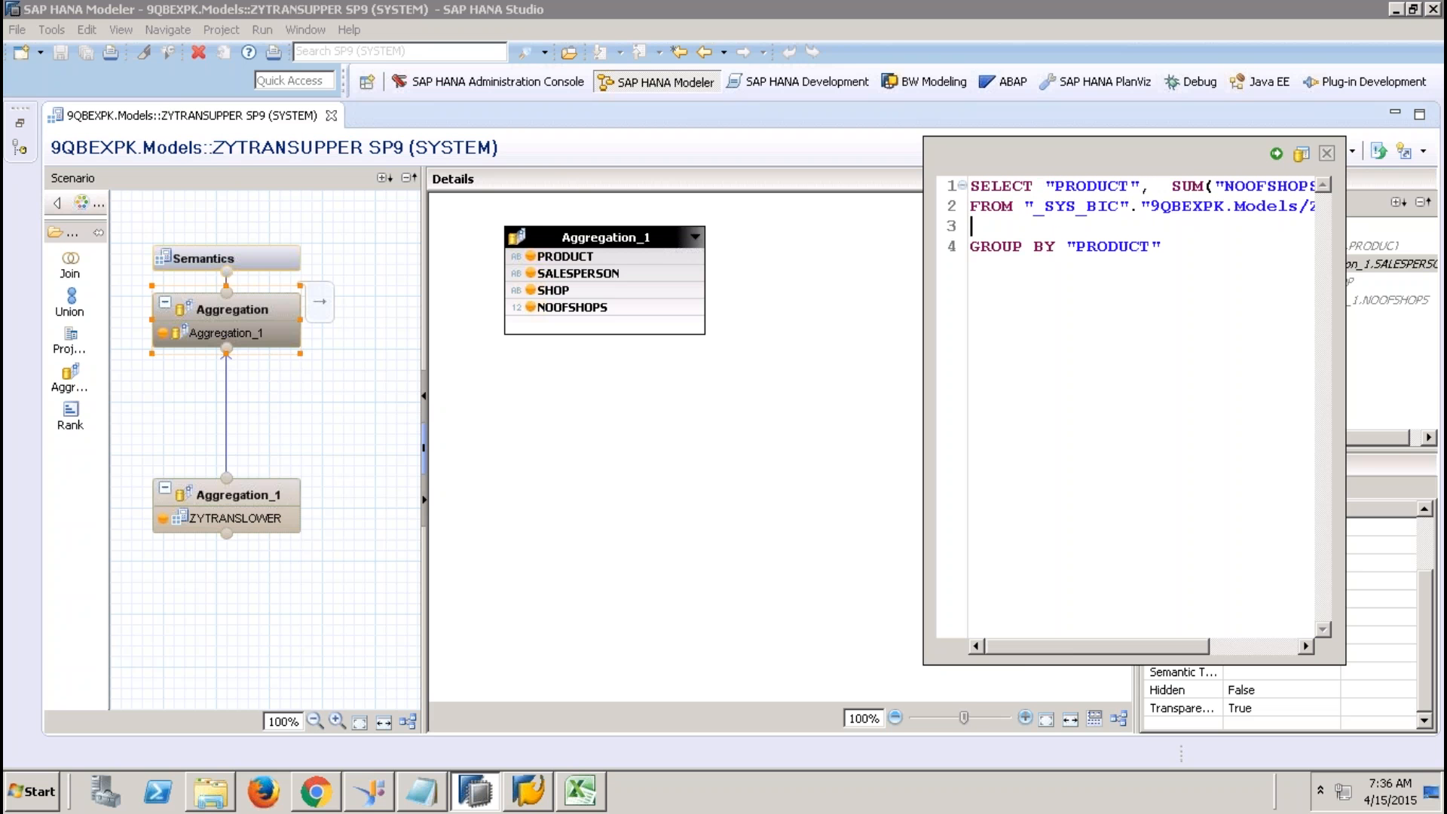
pyautogui.write('WHERE "SALESPERS')
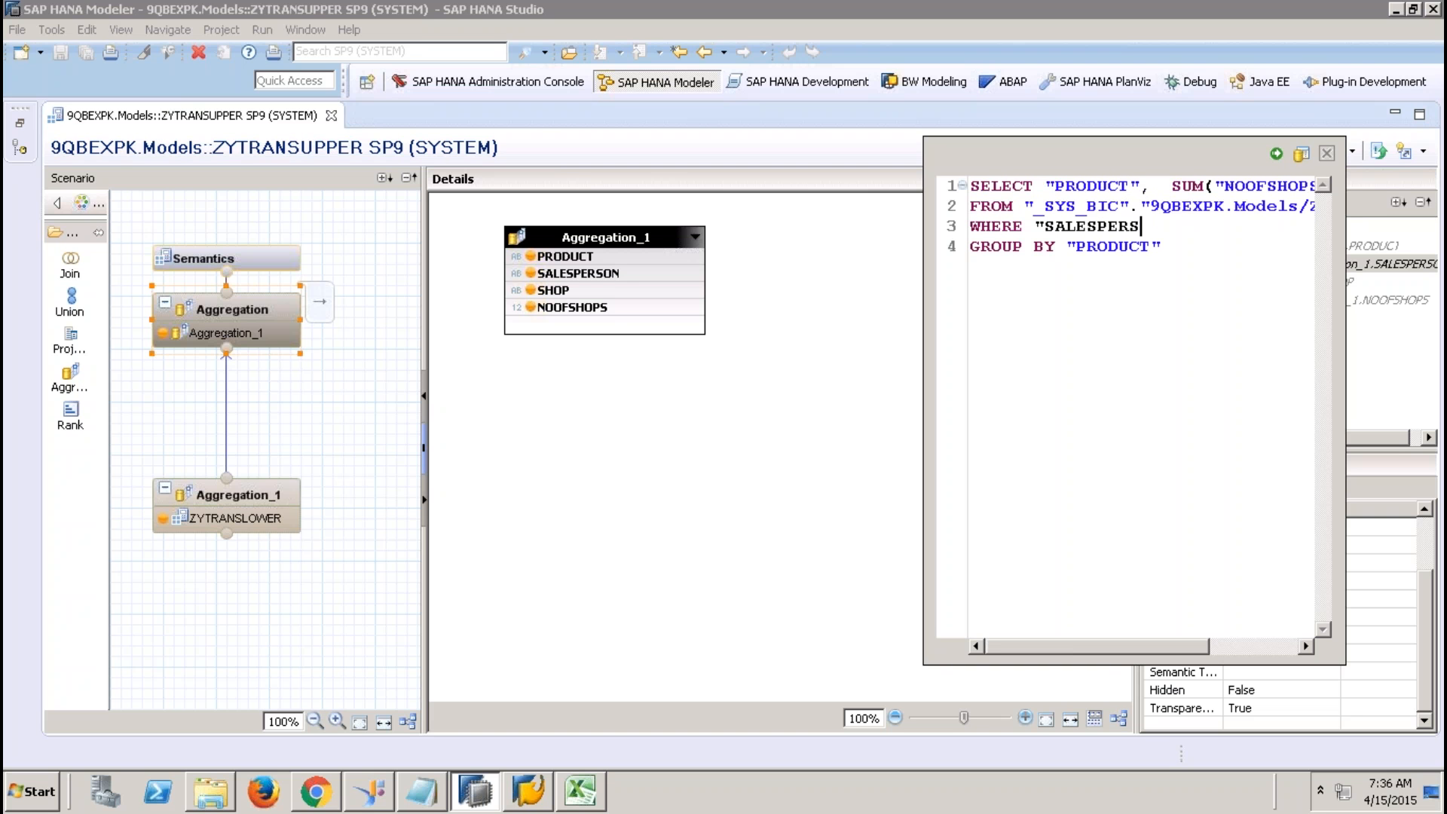
pyautogui.write('ON" IN')
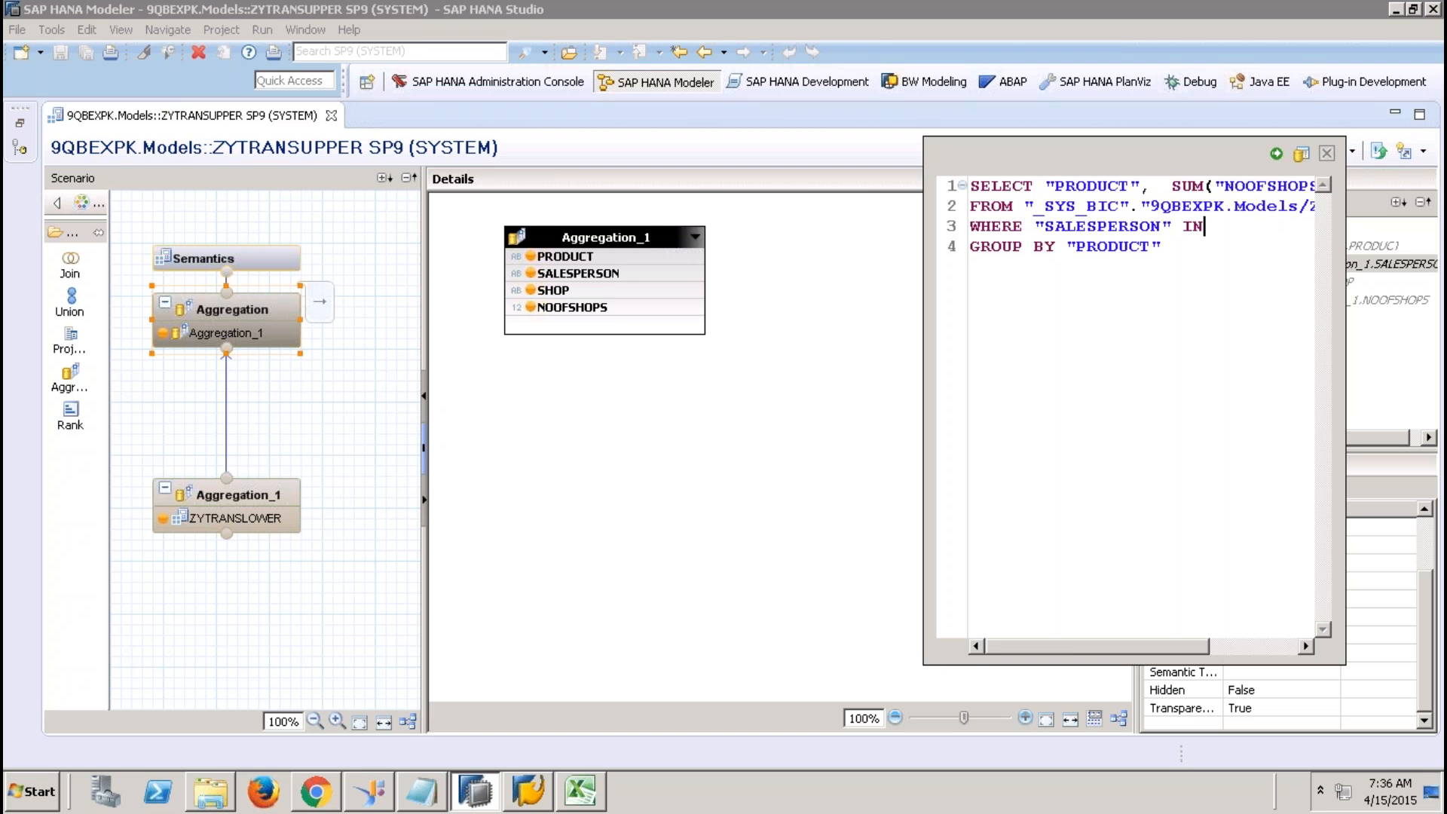
pyautogui.write(" ('SLS1', 'SLS2")
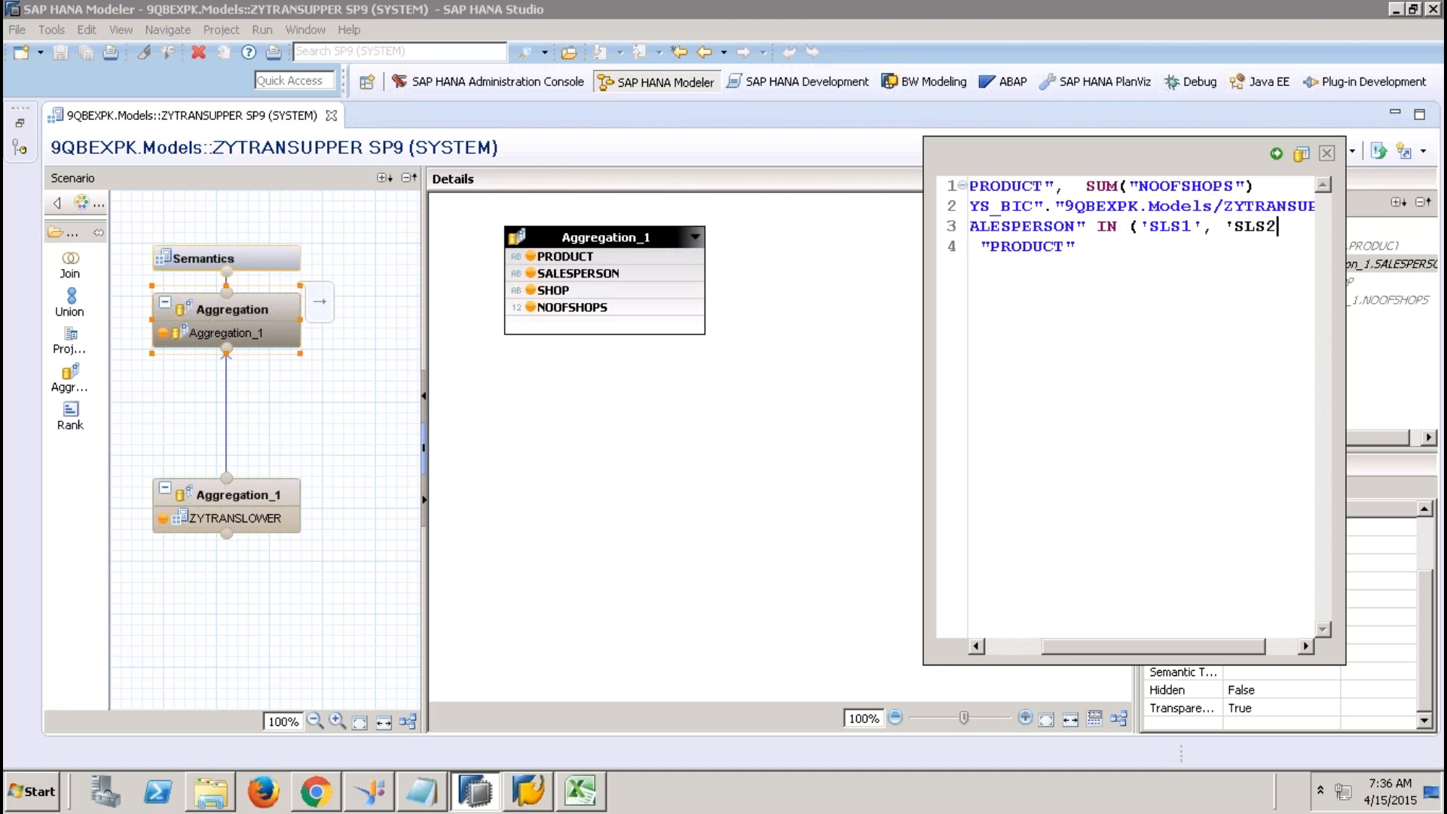
pyautogui.write("', 'SLS")
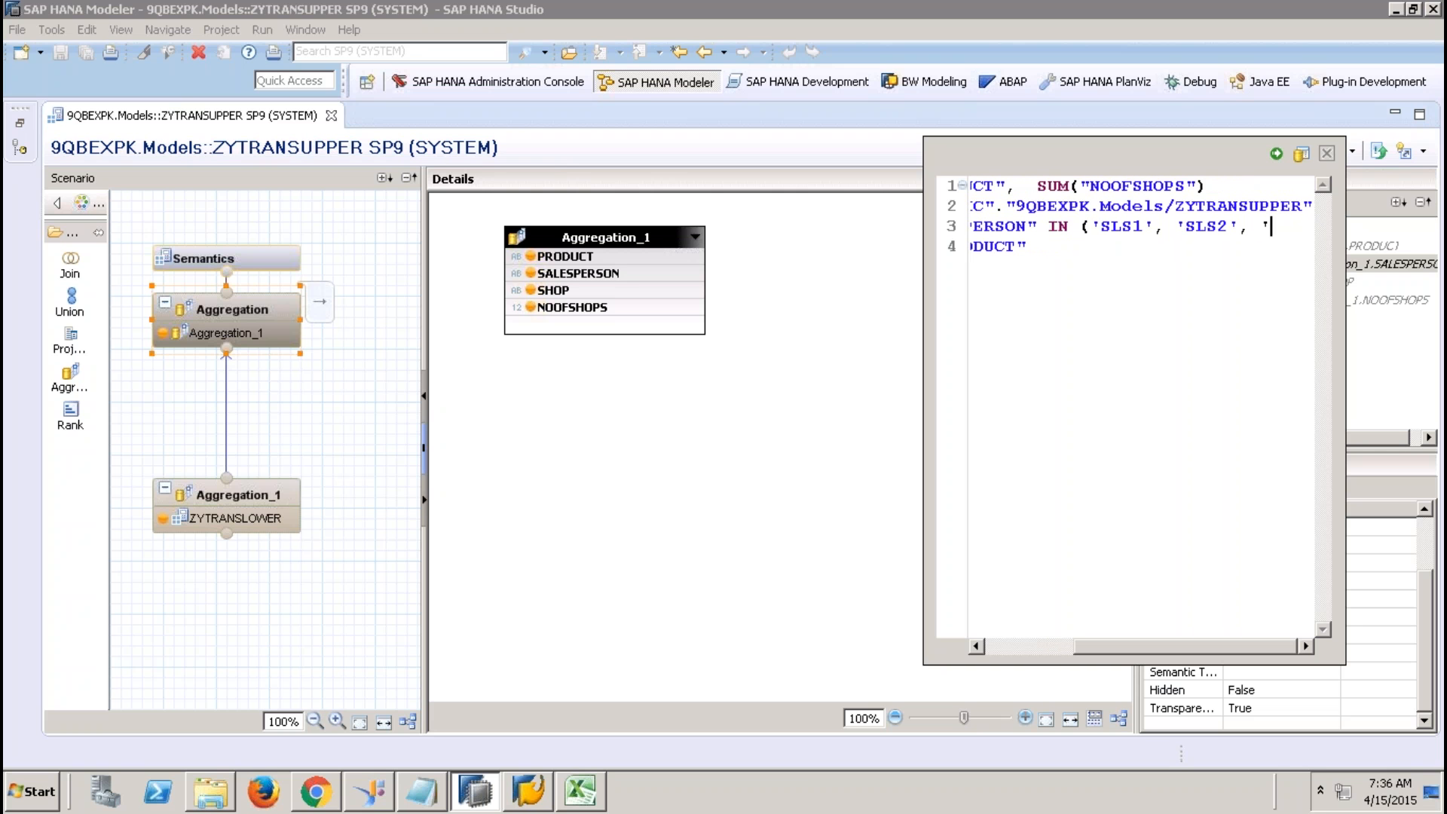
pyautogui.write("3')")
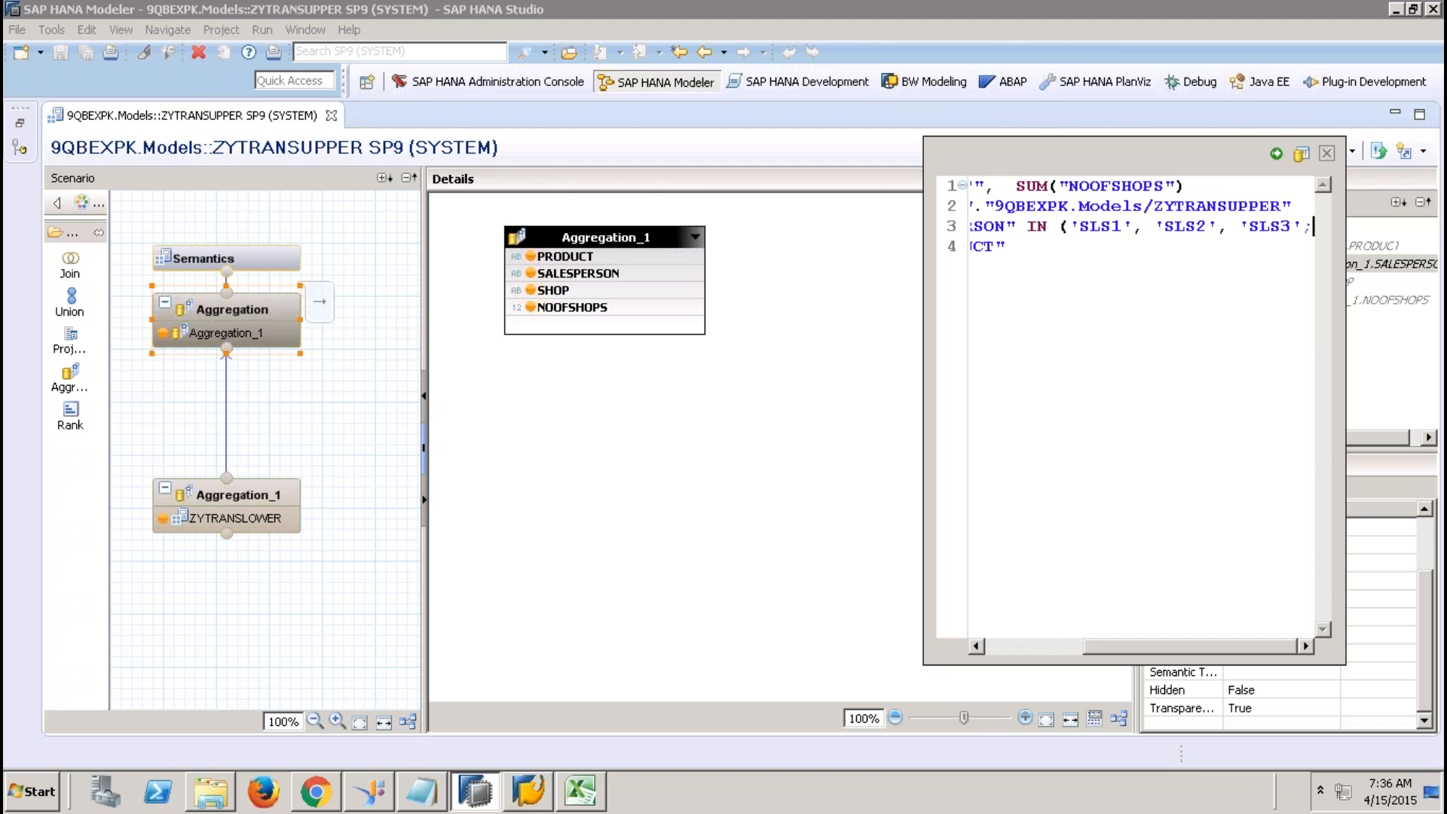
pyautogui.press('BackSpace')
pyautogui.write(')')
pyautogui.click(1276, 154)
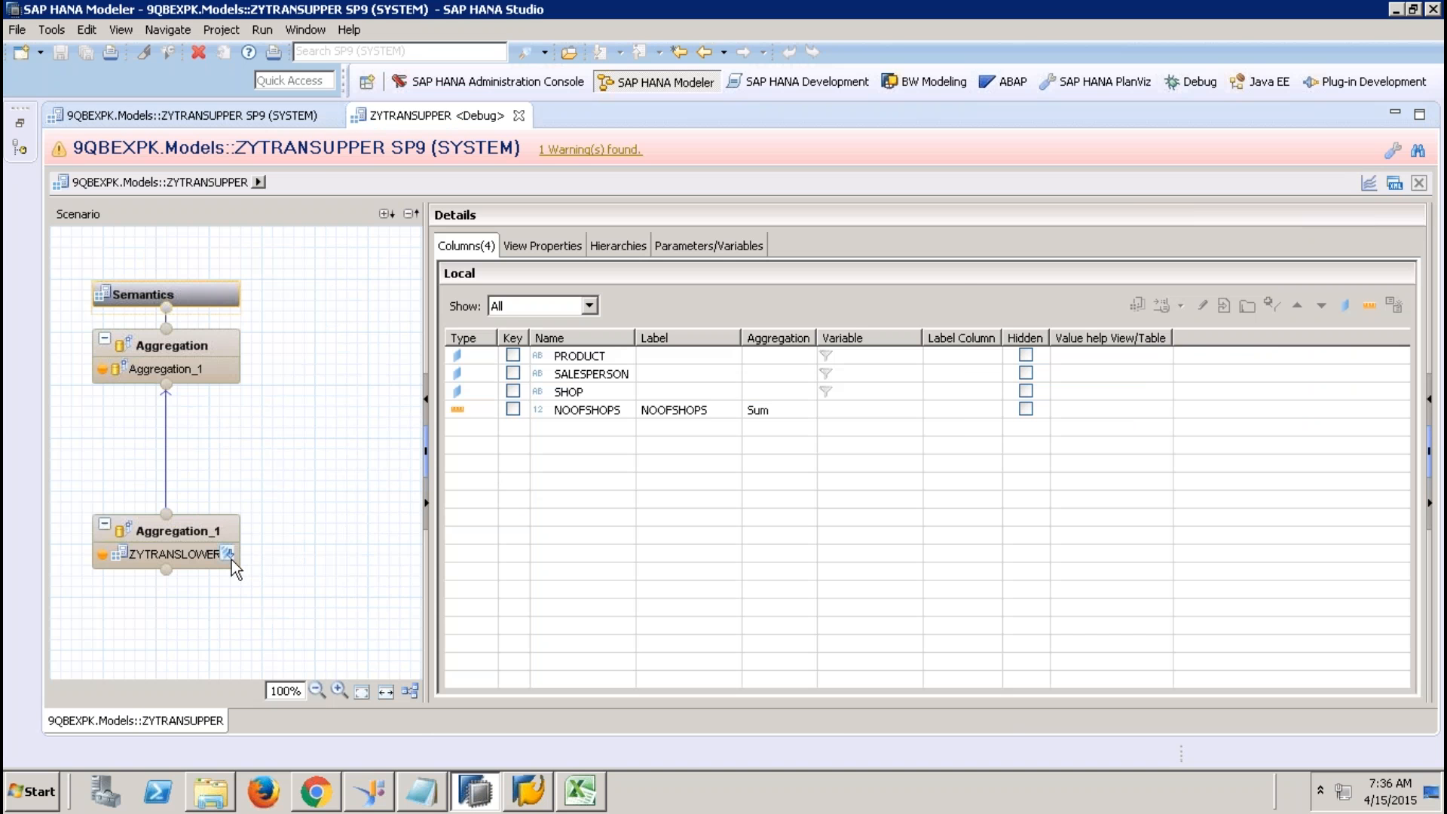
# Step: Open the ZYTRANSLOWER level of the debug session, execute its Aggregation node's query and enlarge the query text area
pyautogui.click(229, 557)
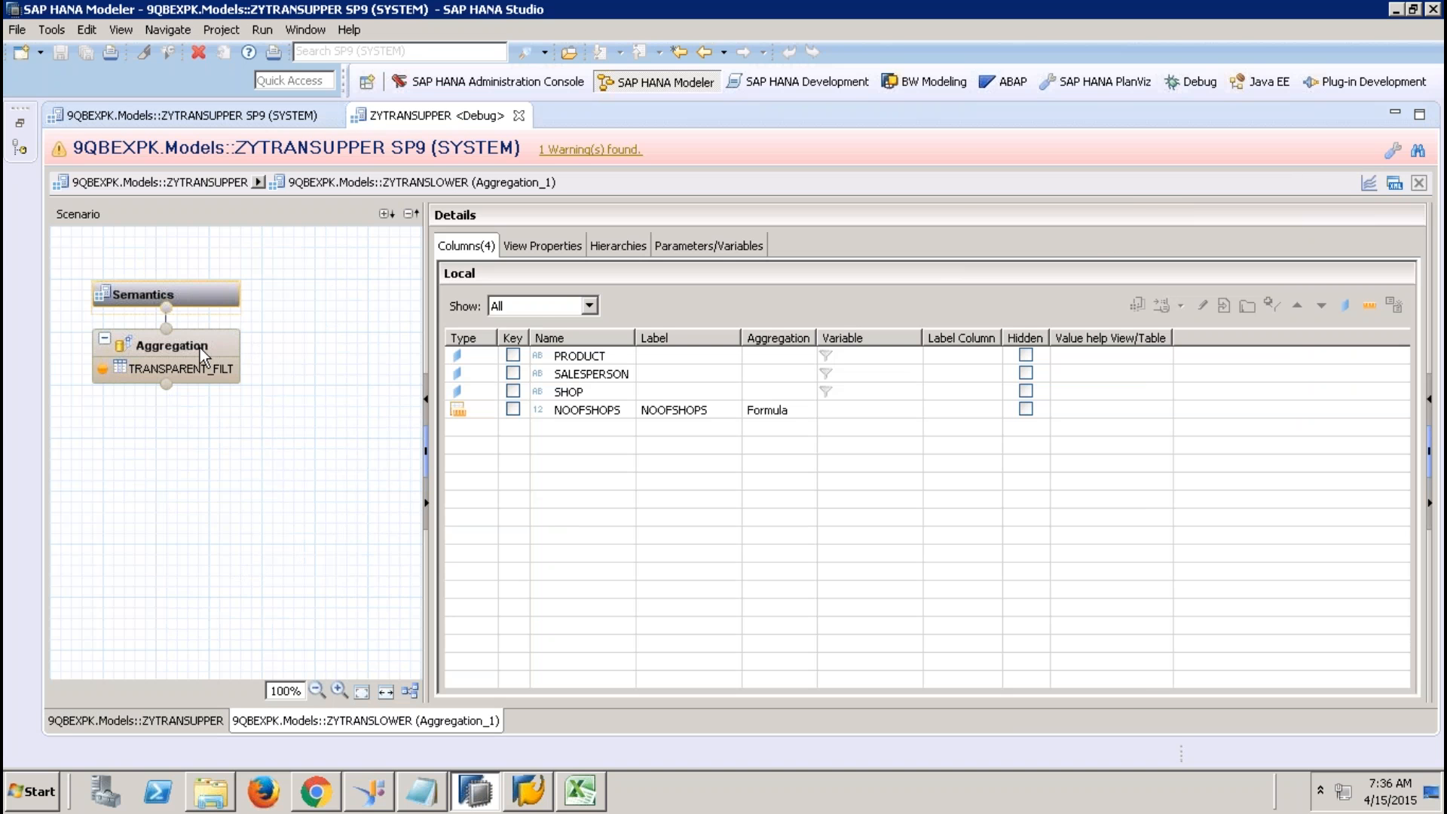
pyautogui.click(200, 347)
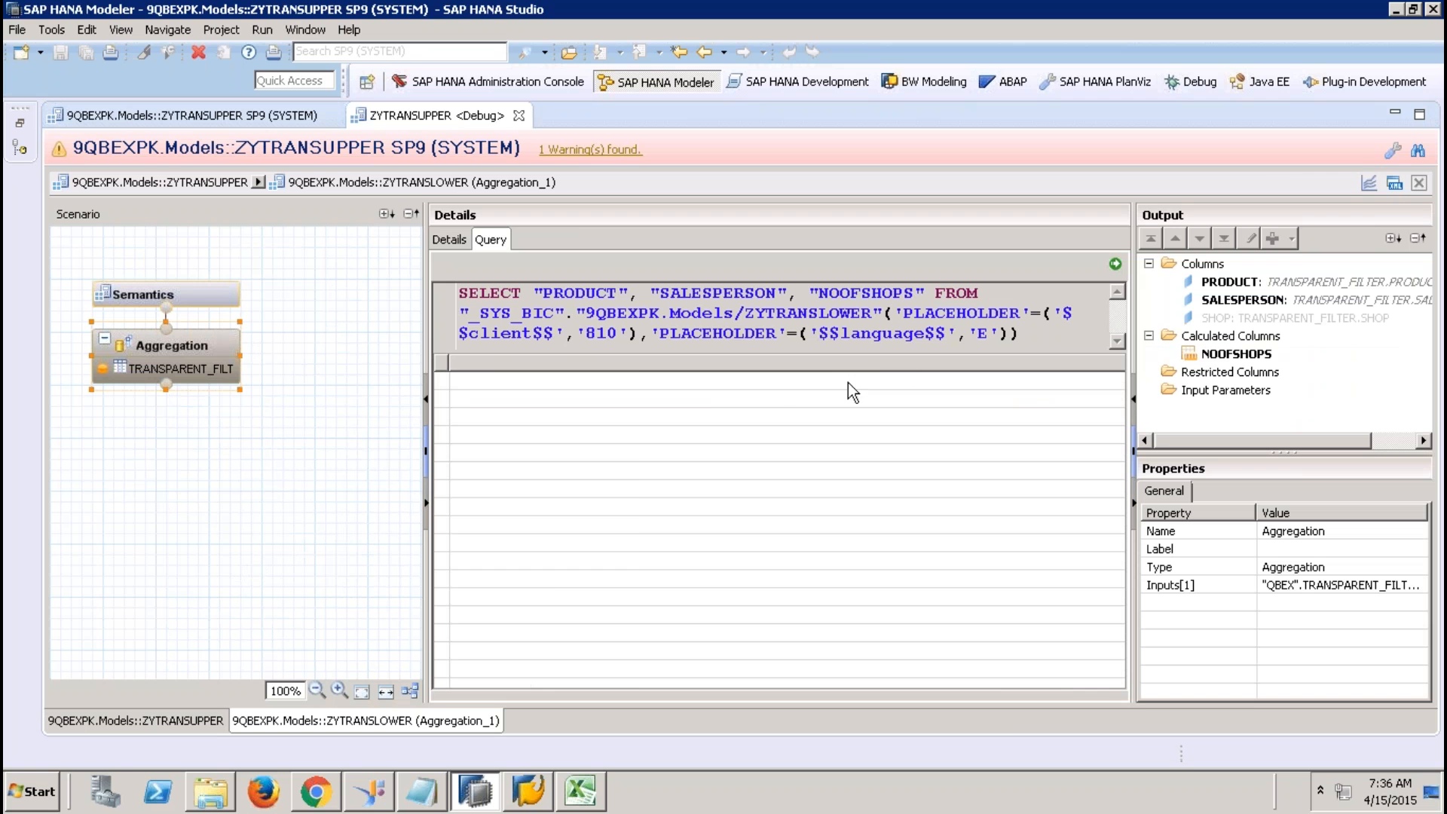
pyautogui.click(1115, 266)
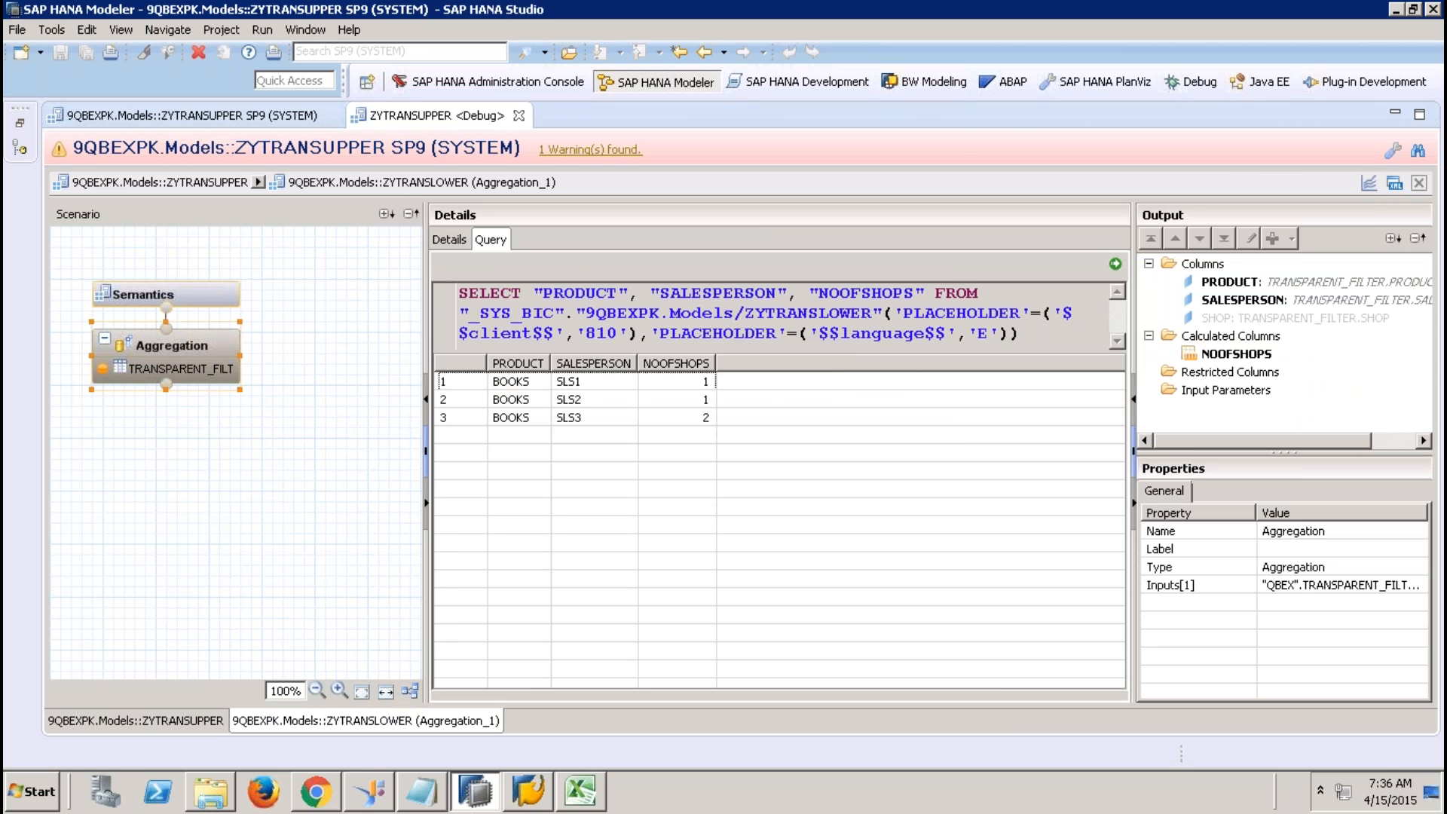
pyautogui.moveTo(763, 353); pyautogui.dragTo(763, 413)
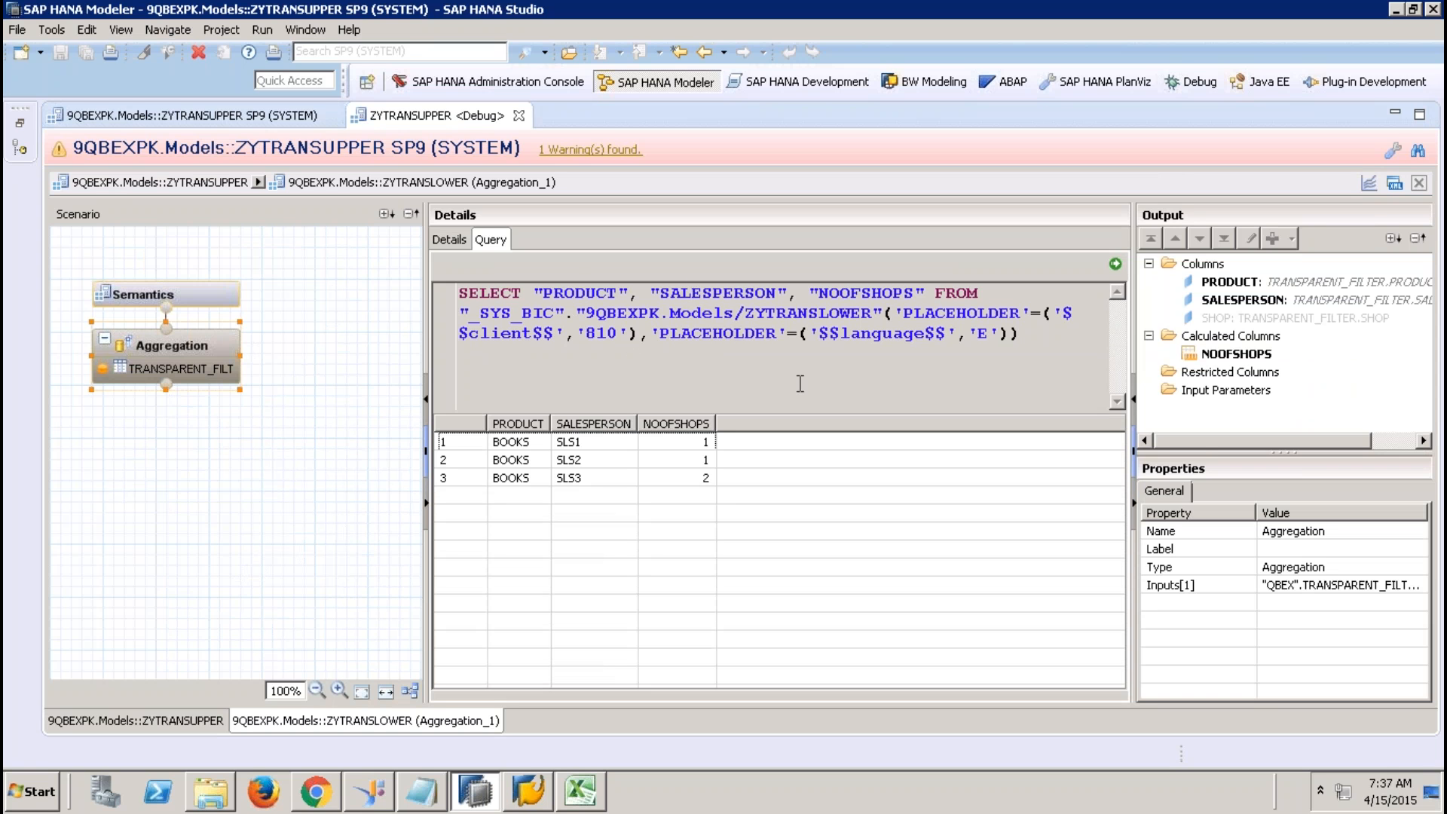
# Step: Execute the Aggregation_1 and top Aggregation queries at the debug session's ZYTRANSUPPER level, check the NOOFSHOPS results and close the session
pyautogui.click(200, 183)
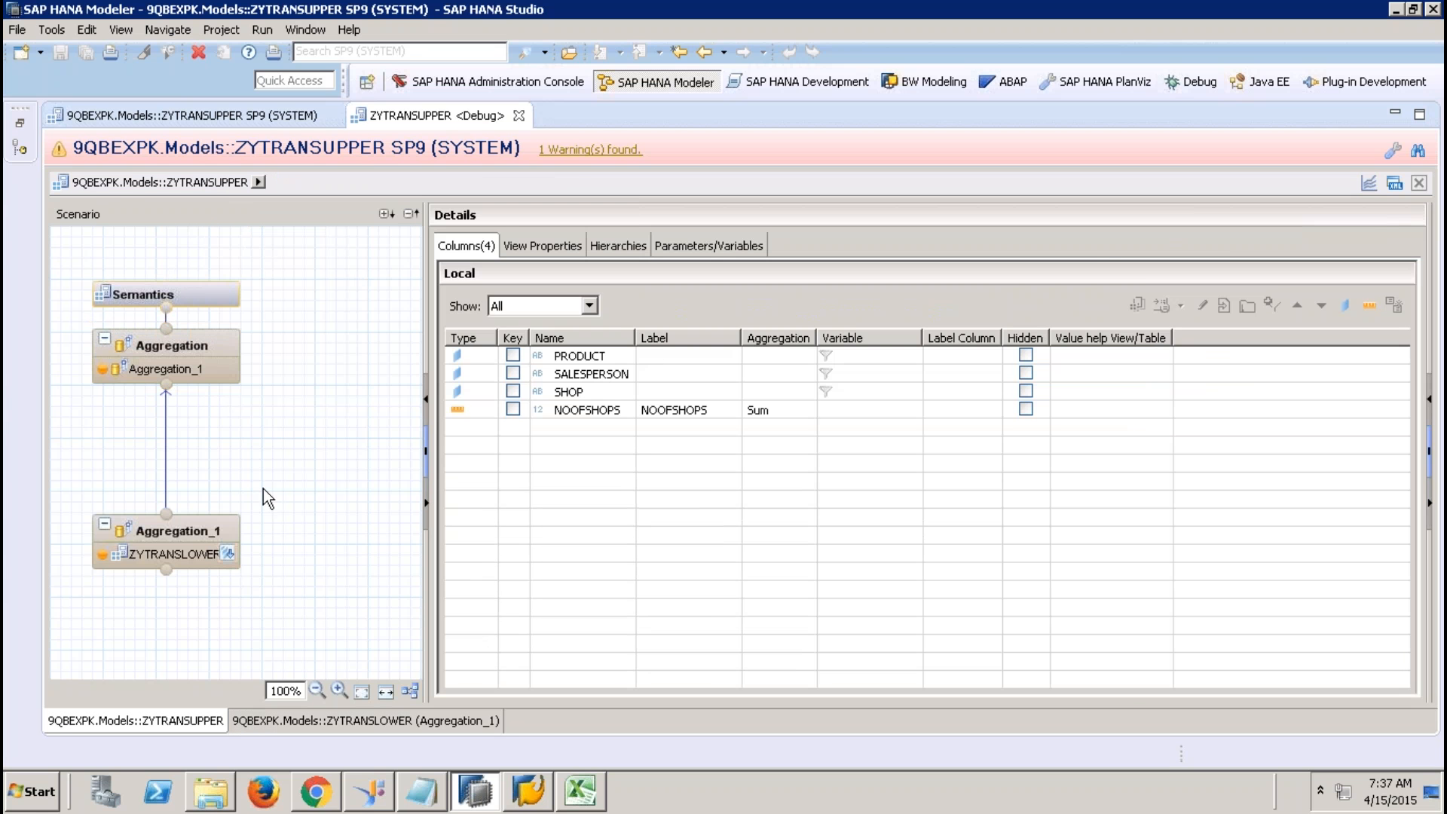
pyautogui.click(211, 532)
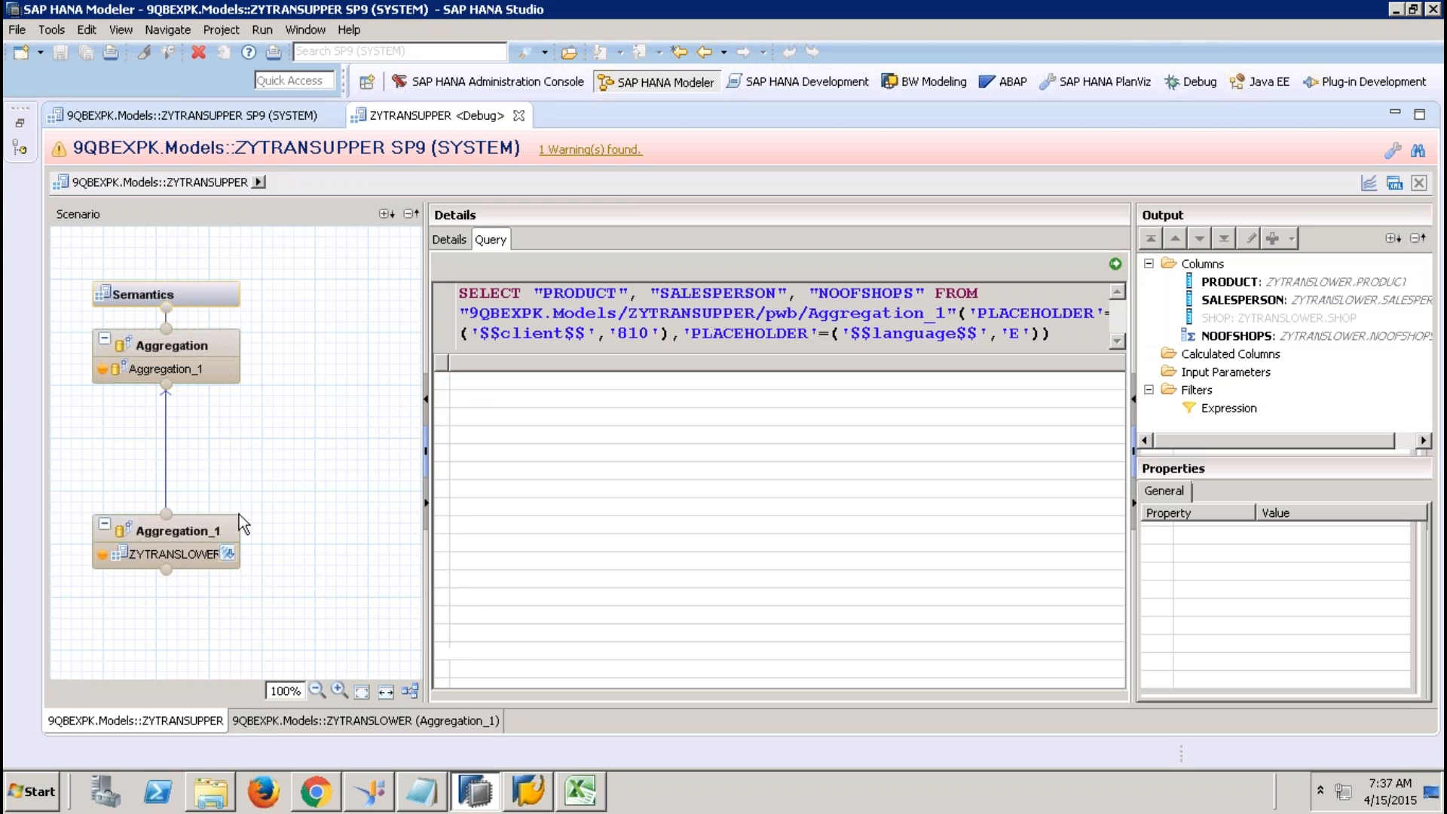
pyautogui.click(1114, 265)
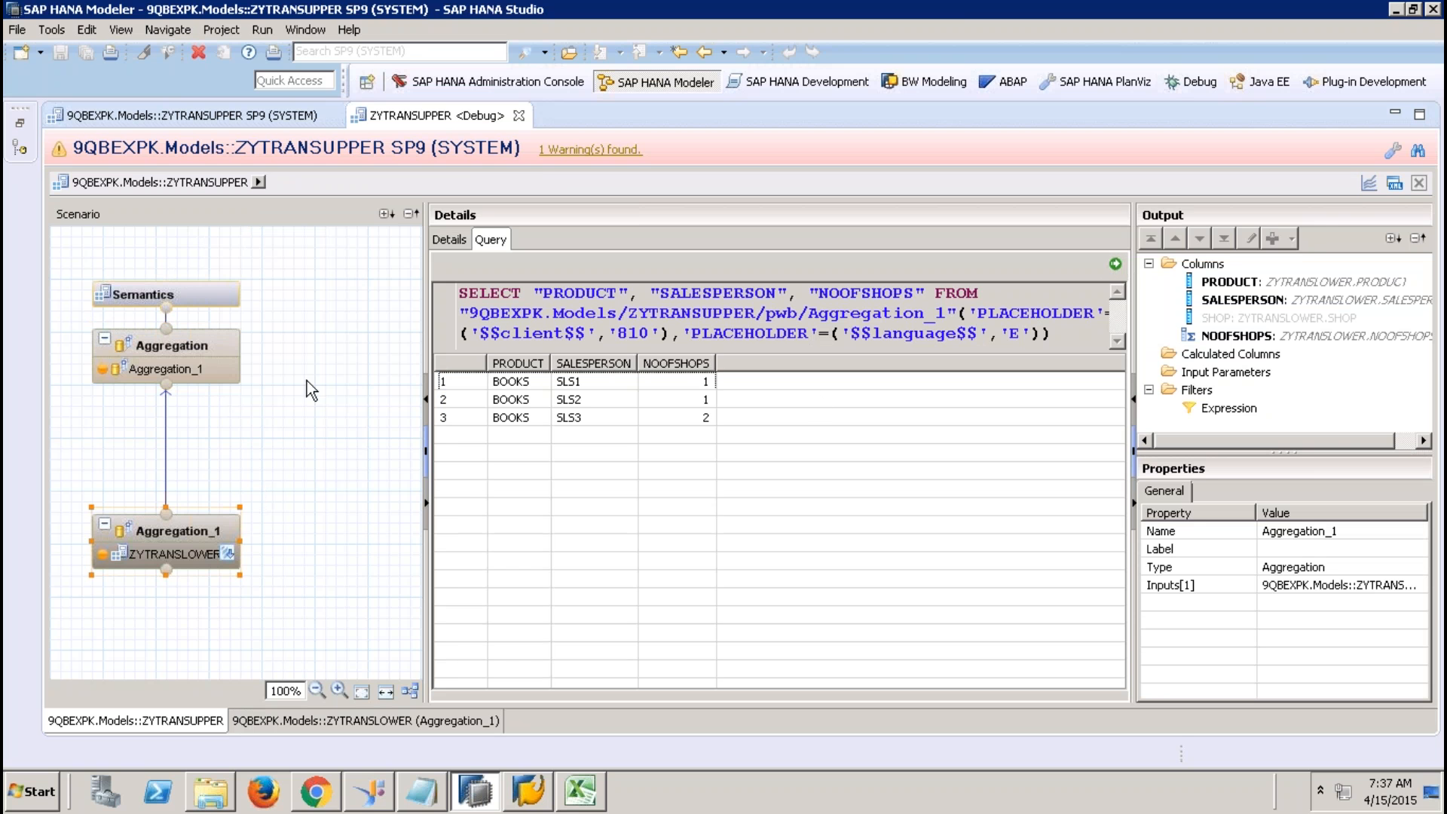
pyautogui.click(223, 341)
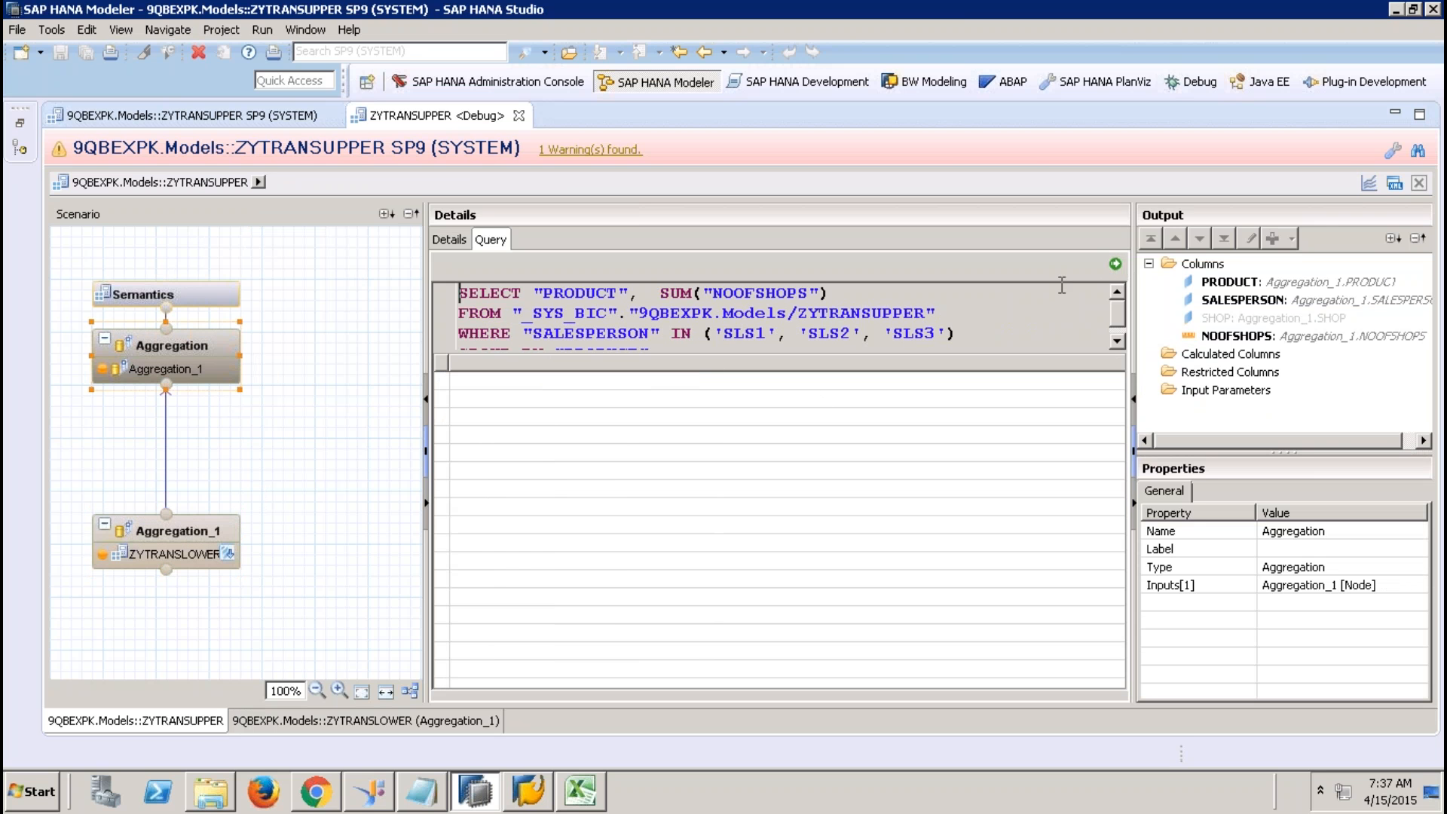
pyautogui.click(1115, 265)
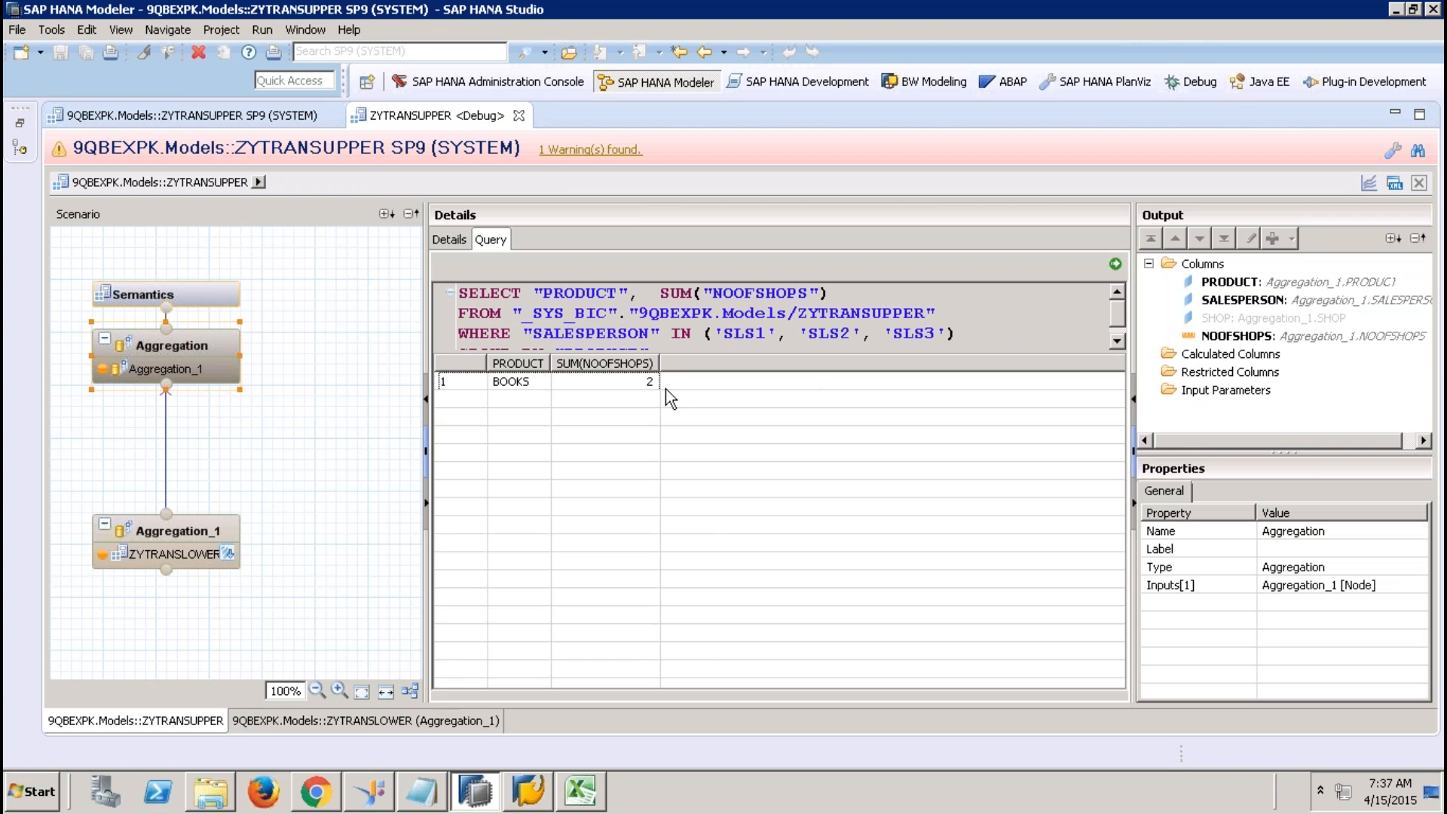
pyautogui.click(650, 383)
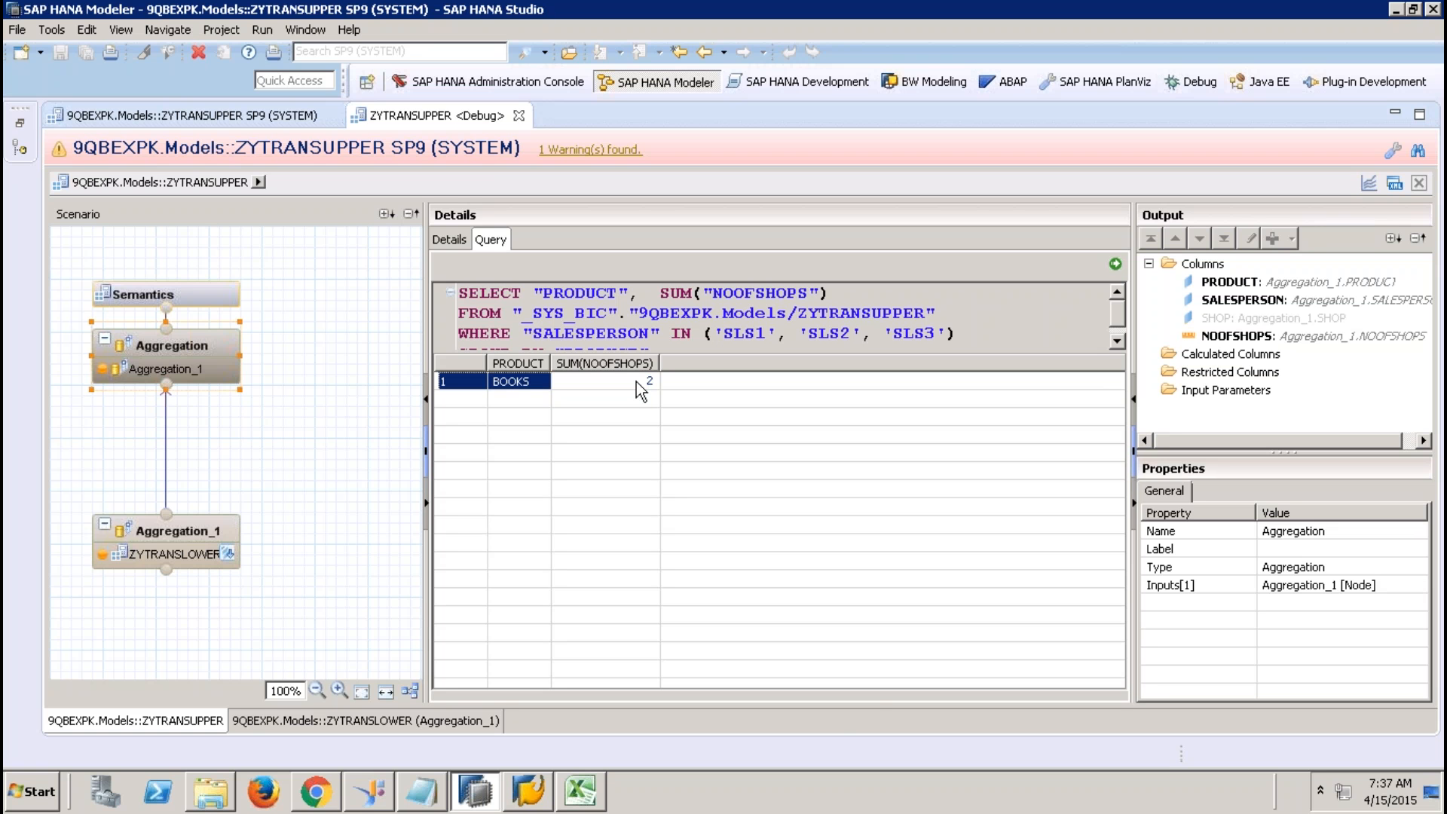
pyautogui.click(520, 115)
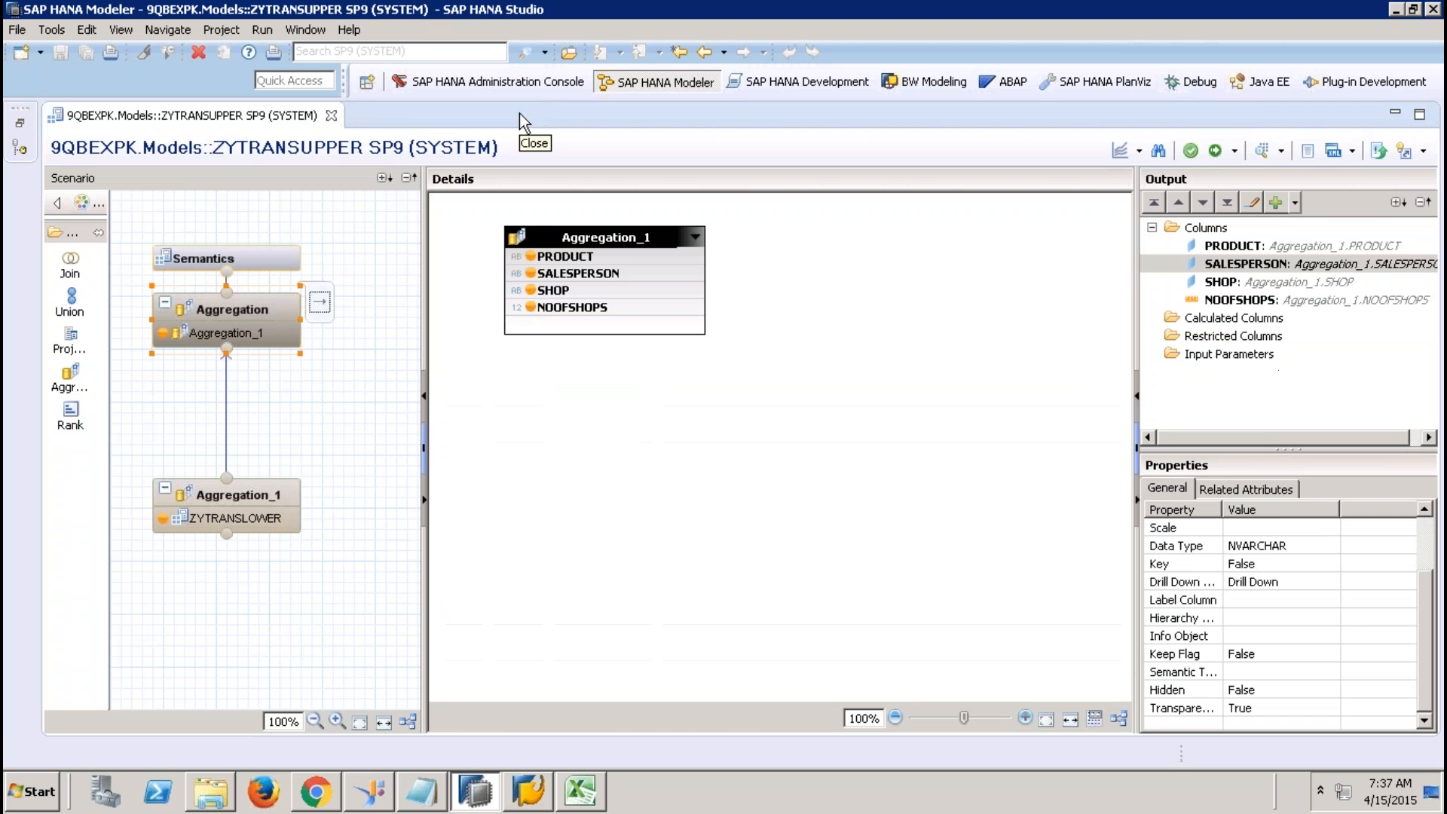
pyautogui.click(21, 125)
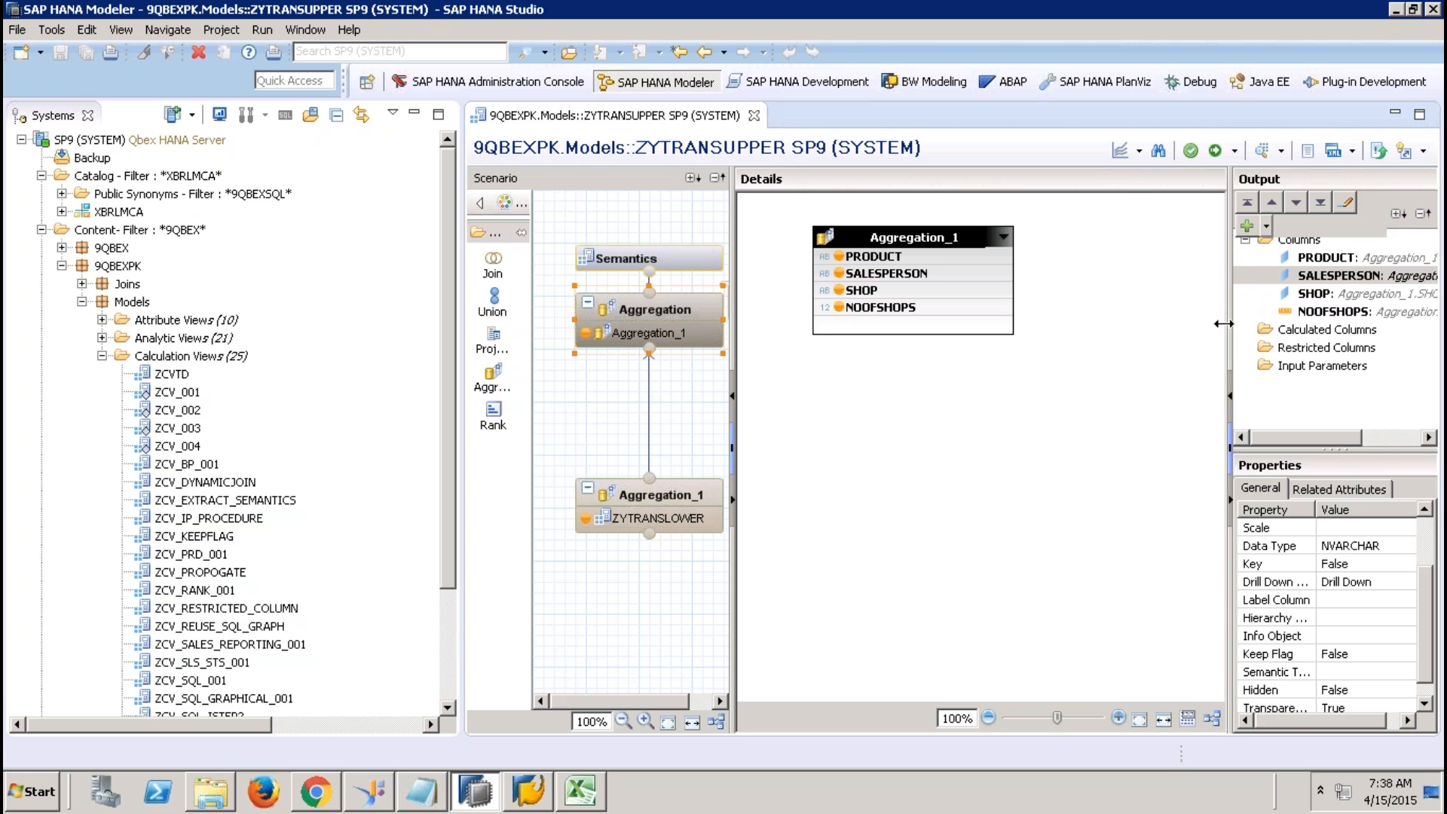
pyautogui.moveTo(1230, 324); pyautogui.dragTo(1102, 322)
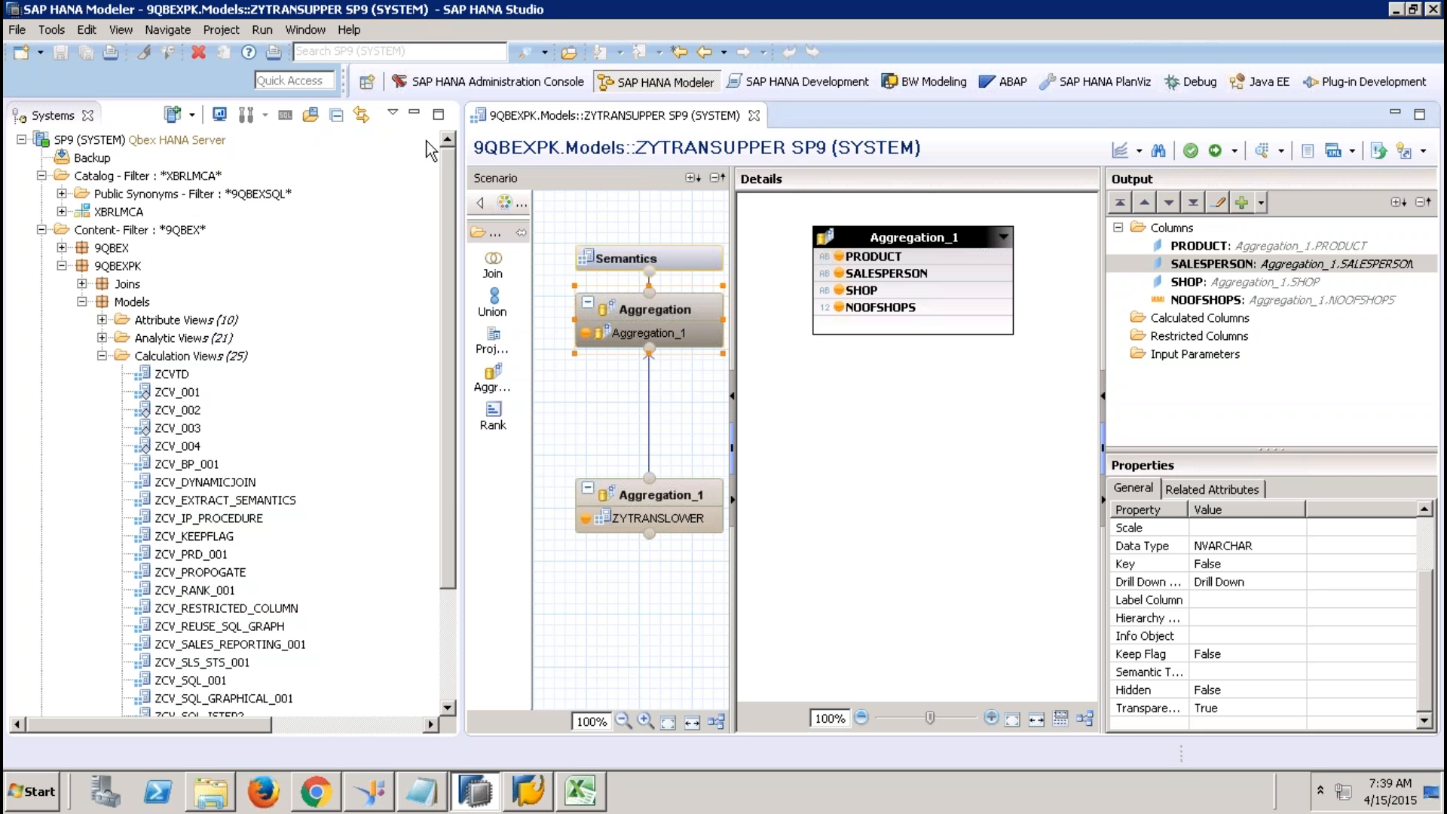
pyautogui.click(415, 114)
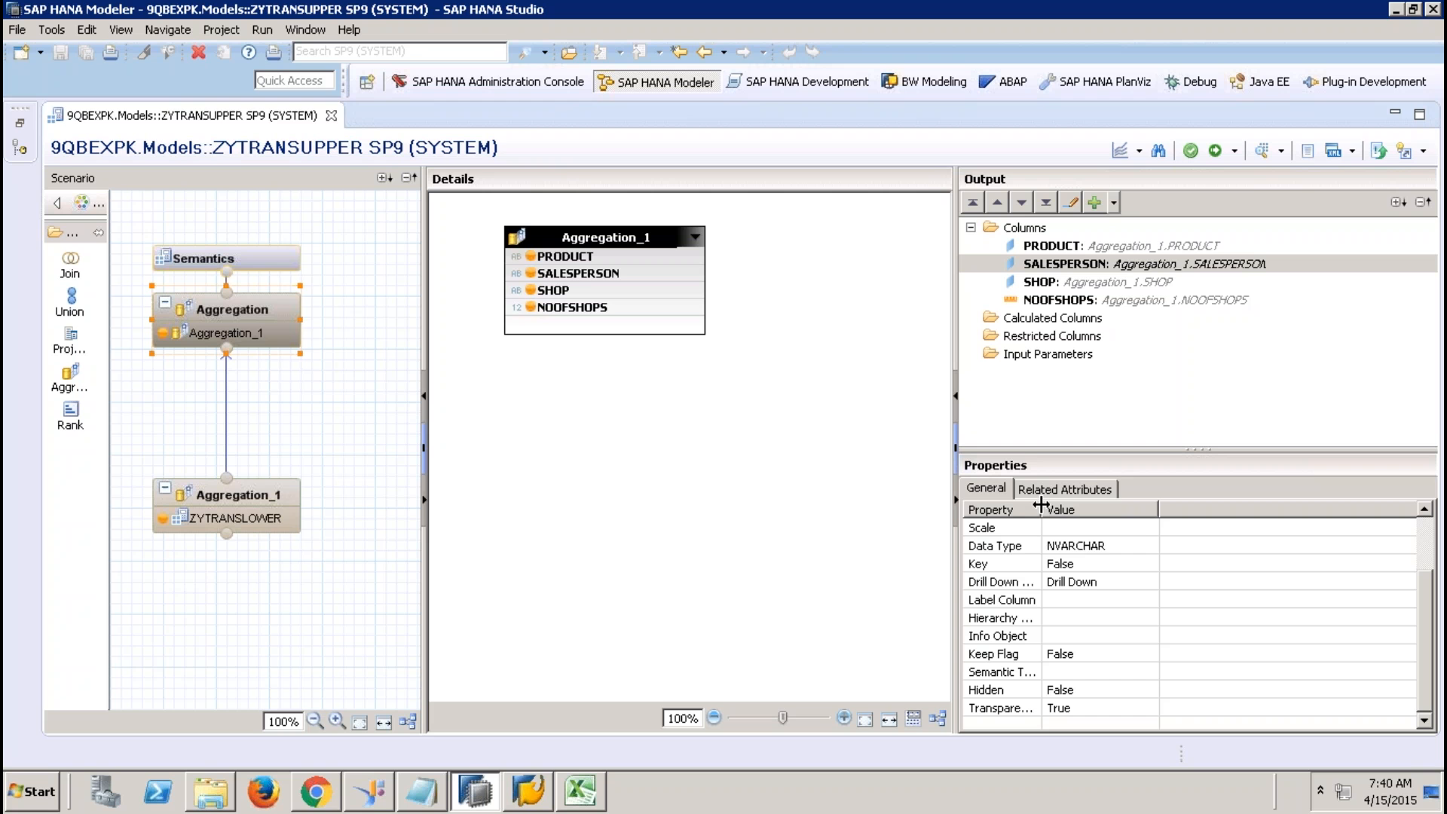
pyautogui.moveTo(1158, 516); pyautogui.dragTo(1154, 516)
# Step: Mark SALESPERSON as hidden in ZYTRANSUPPER's Semantics node and save and activate the view
pyautogui.click(263, 257)
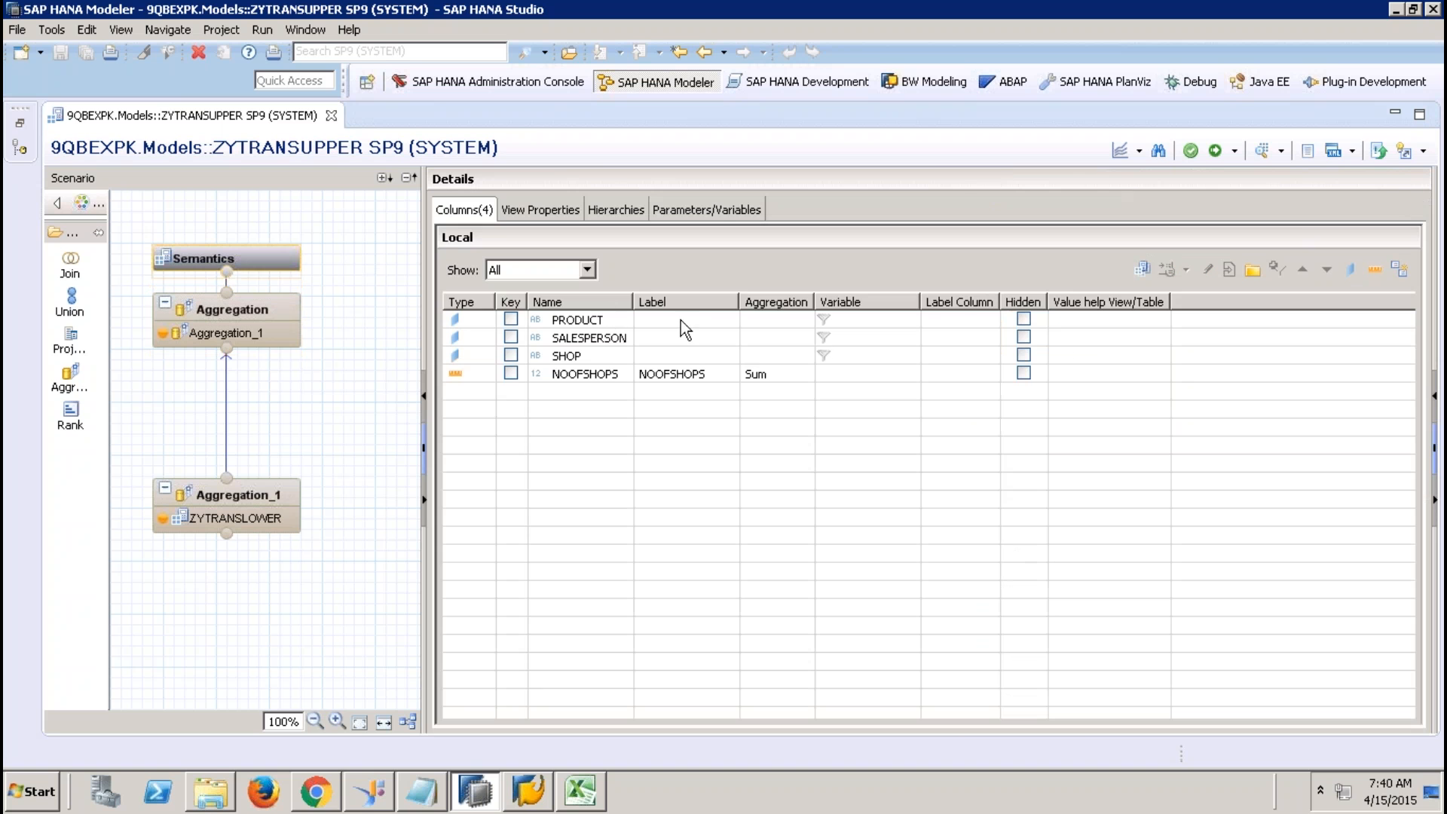
pyautogui.click(1023, 337)
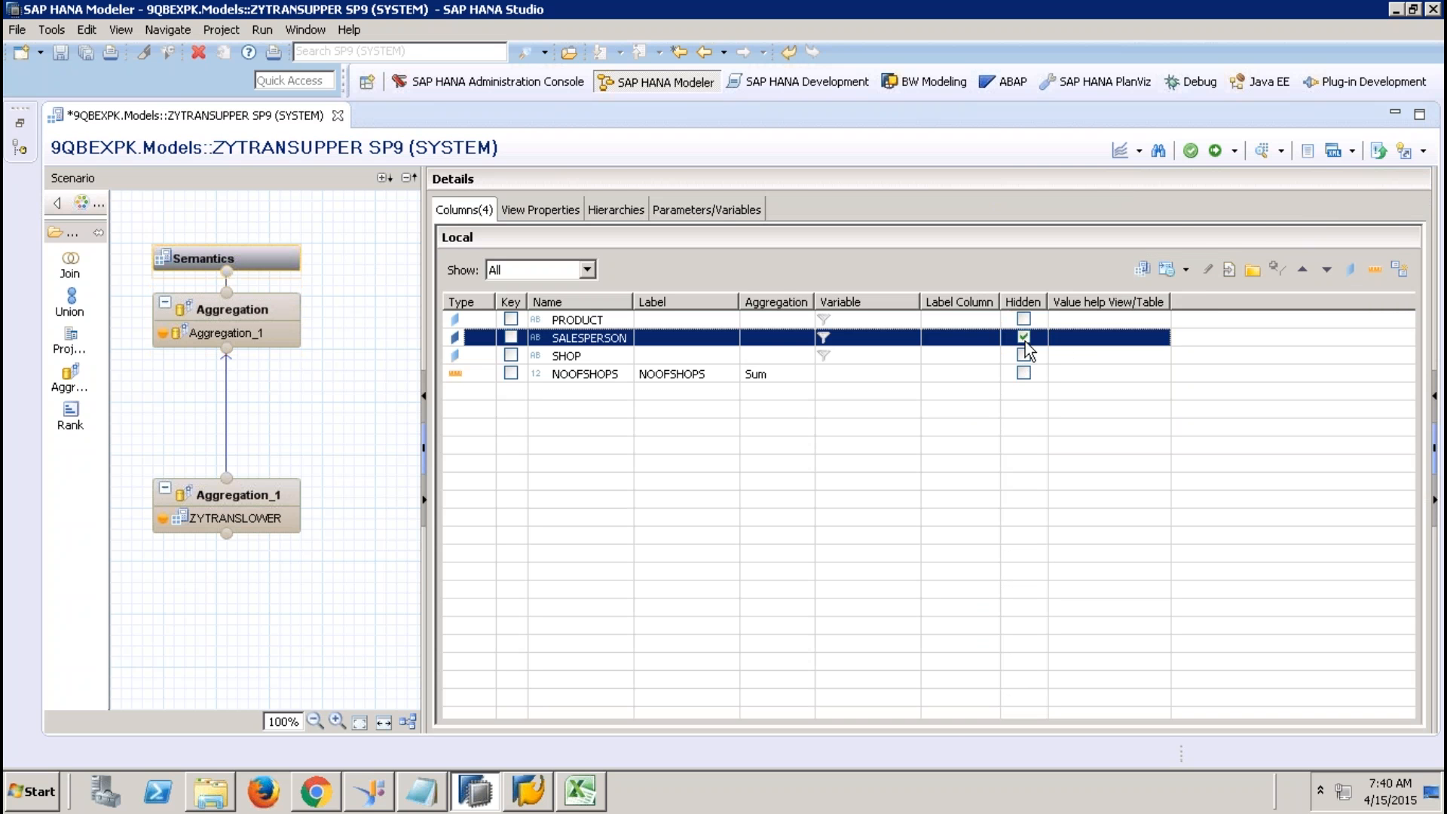
pyautogui.click(1215, 150)
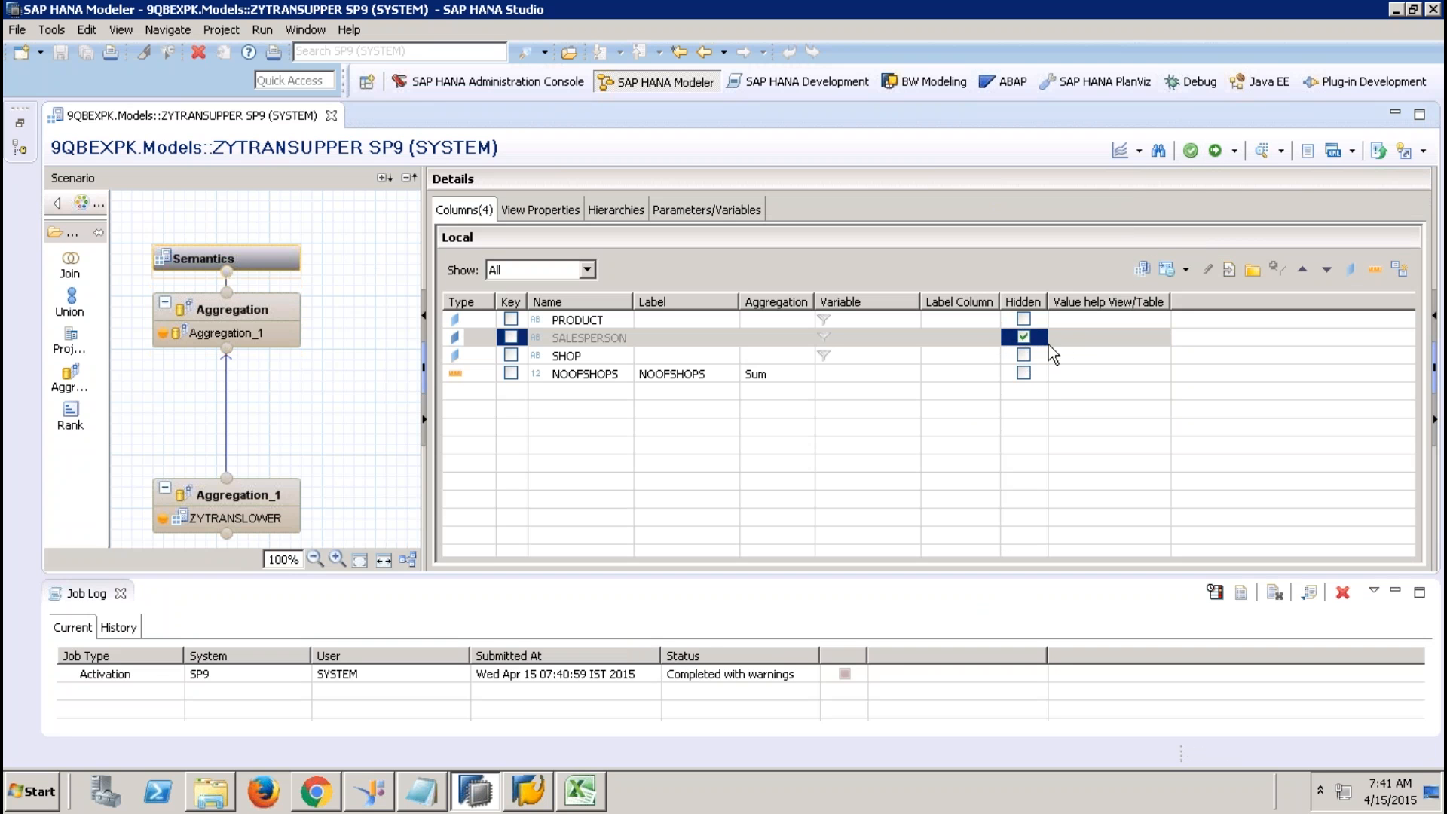
pyautogui.click(1138, 151)
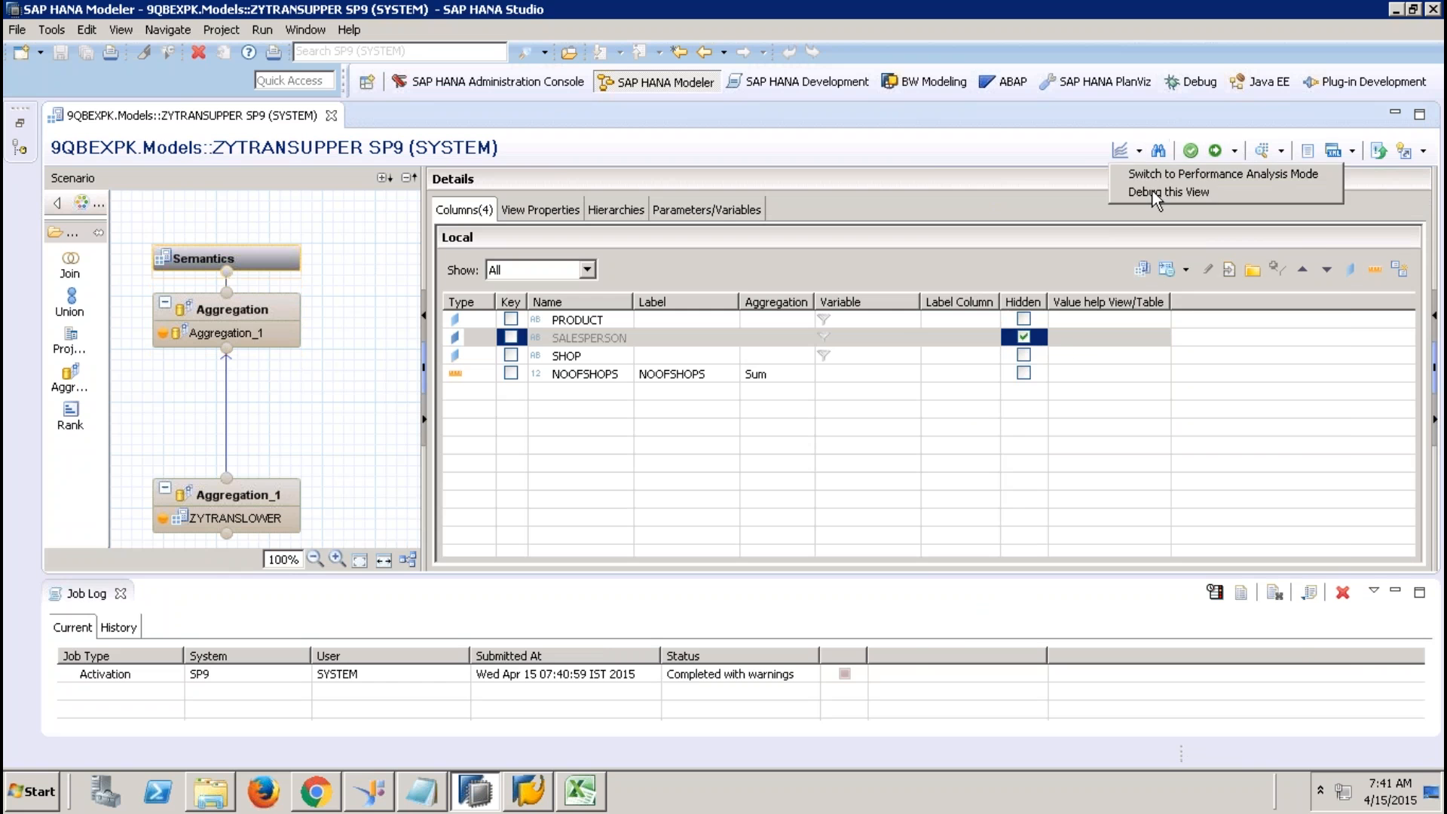
pyautogui.click(1157, 192)
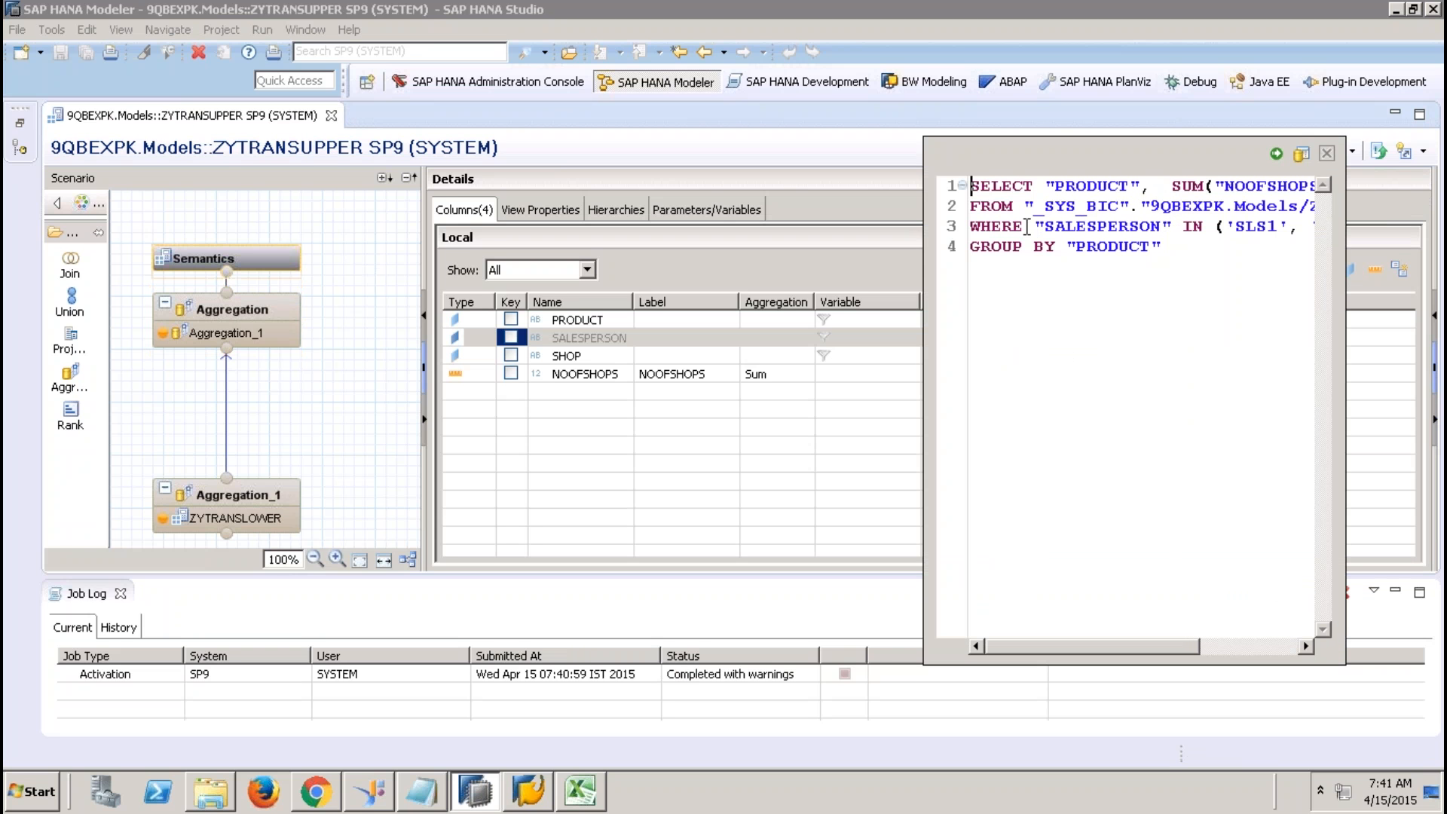
pyautogui.press('Down')
pyautogui.press('Down')
pyautogui.hotkey('shift', 'End')
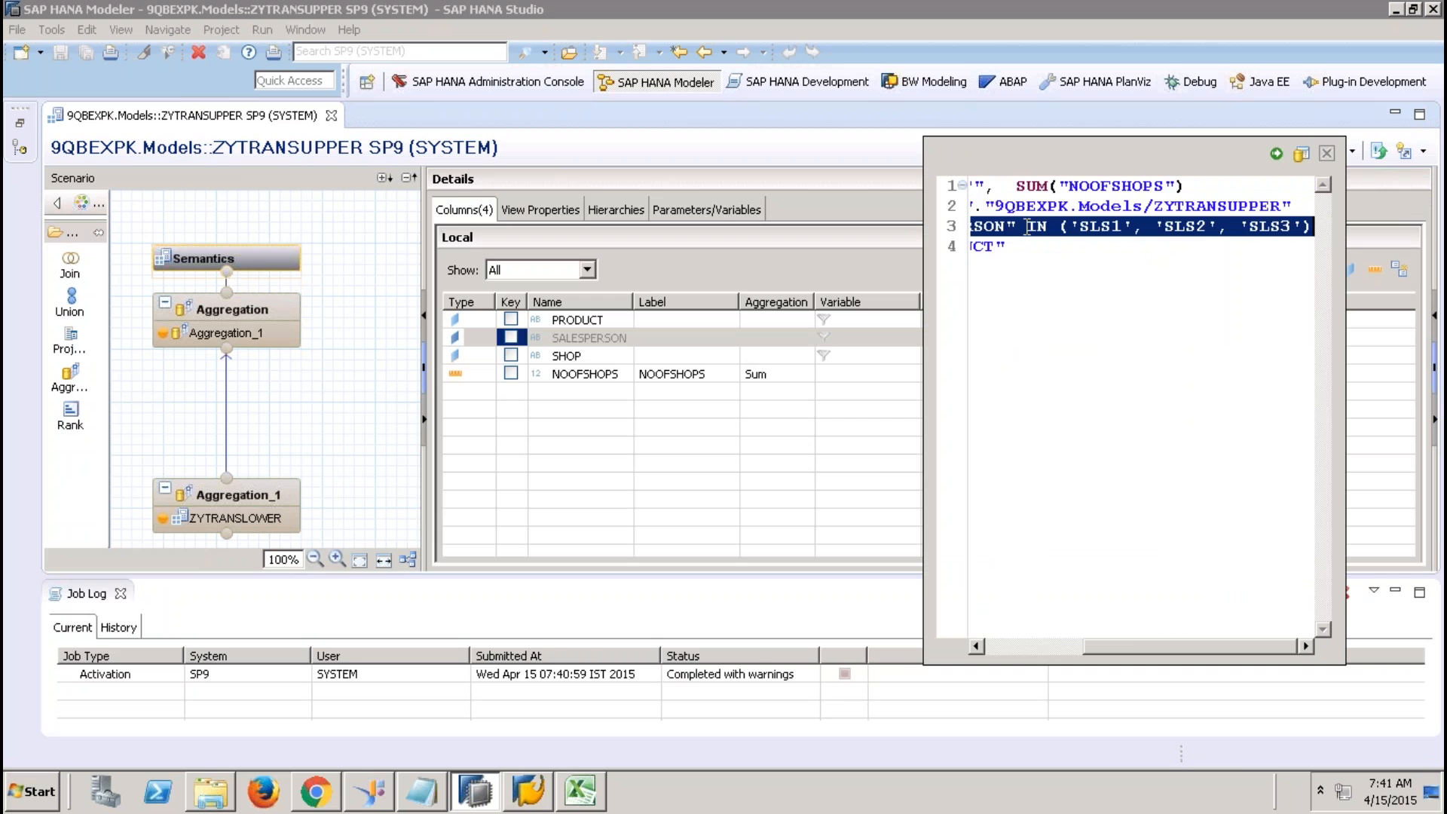
pyautogui.press('Delete')
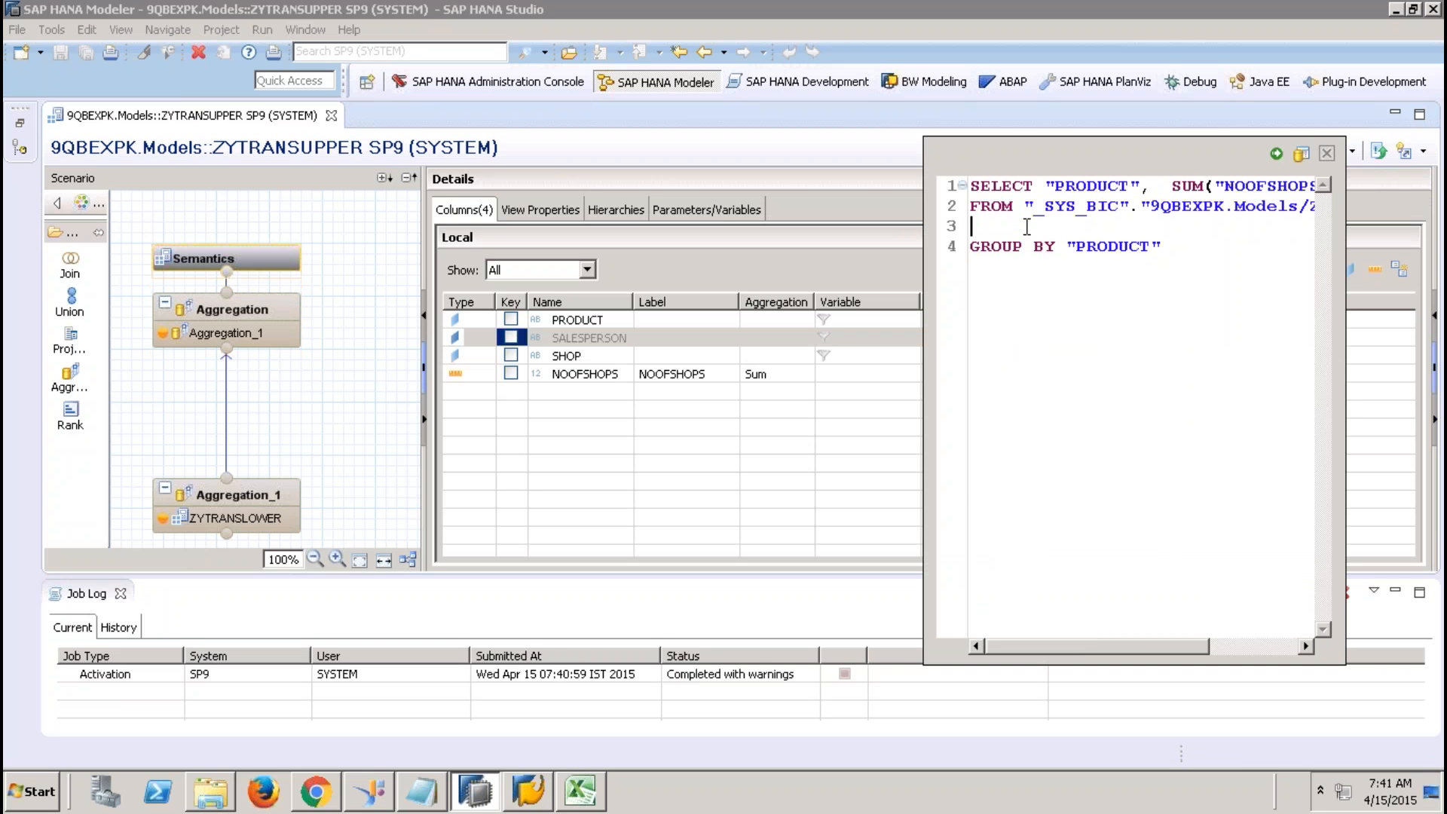
pyautogui.click(1326, 153)
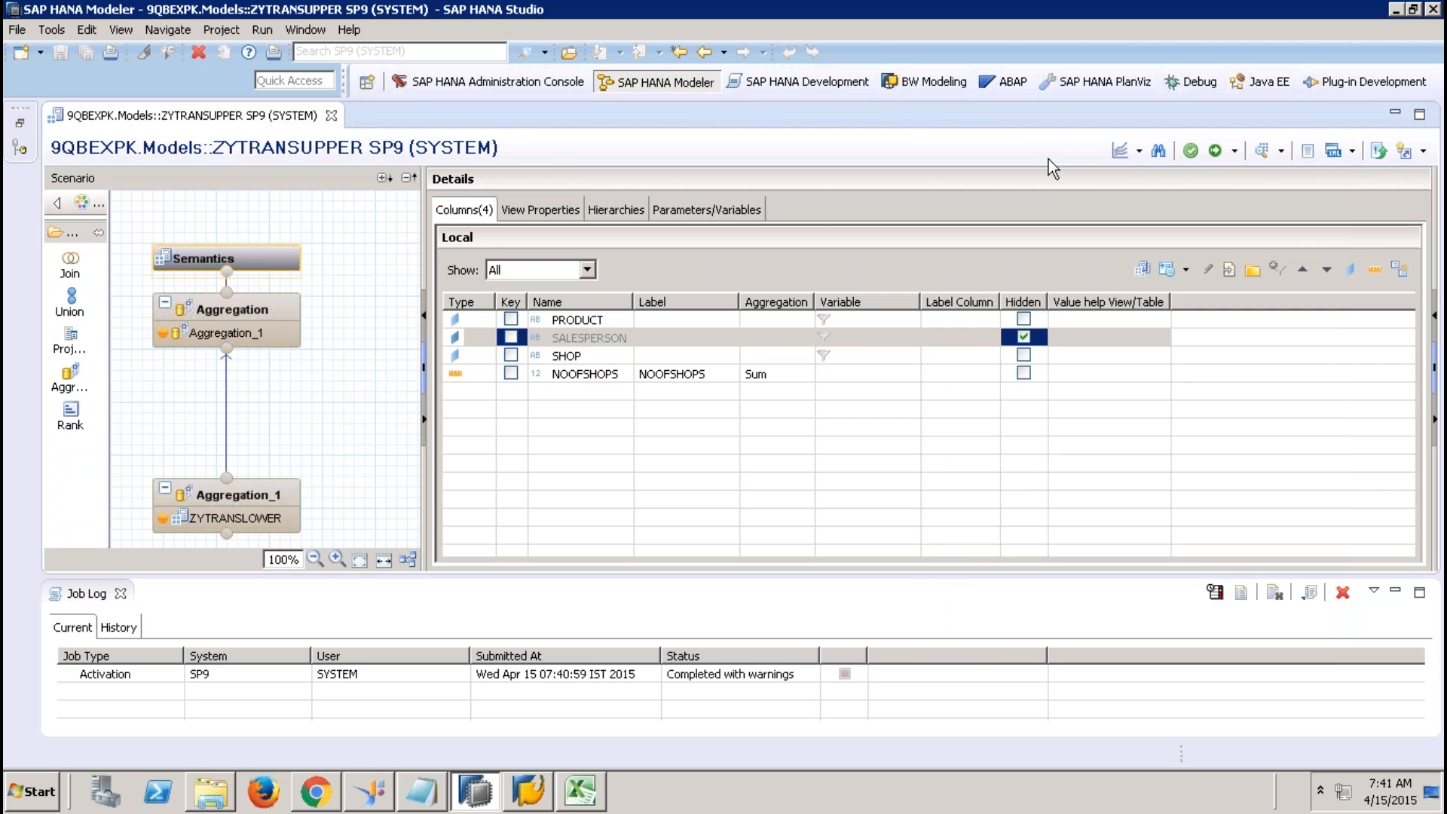
# Step: Redeploy the ZYTRANSUPPER view and close its editor
pyautogui.click(1216, 151)
pyautogui.click(824, 401)
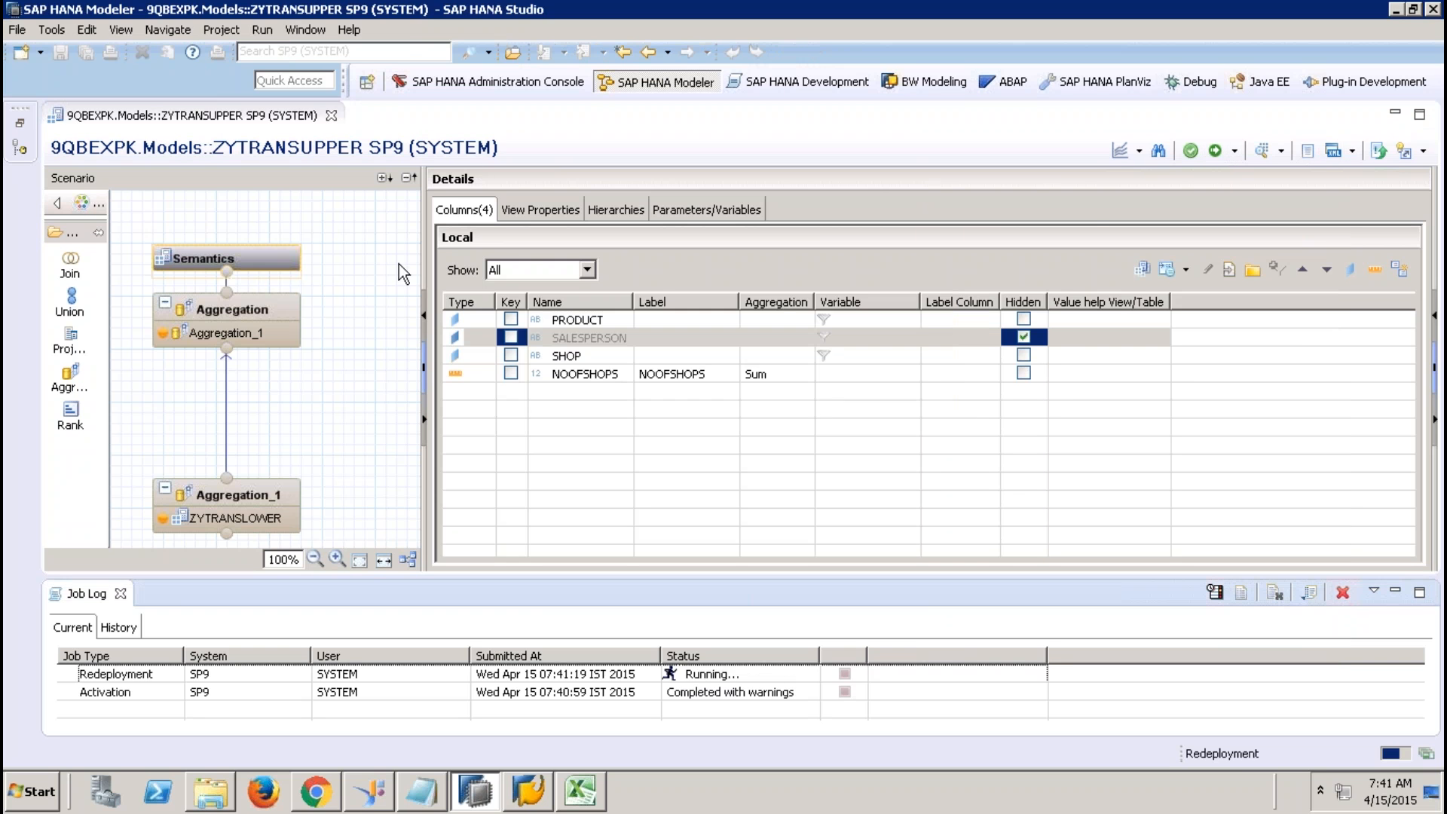
pyautogui.click(331, 116)
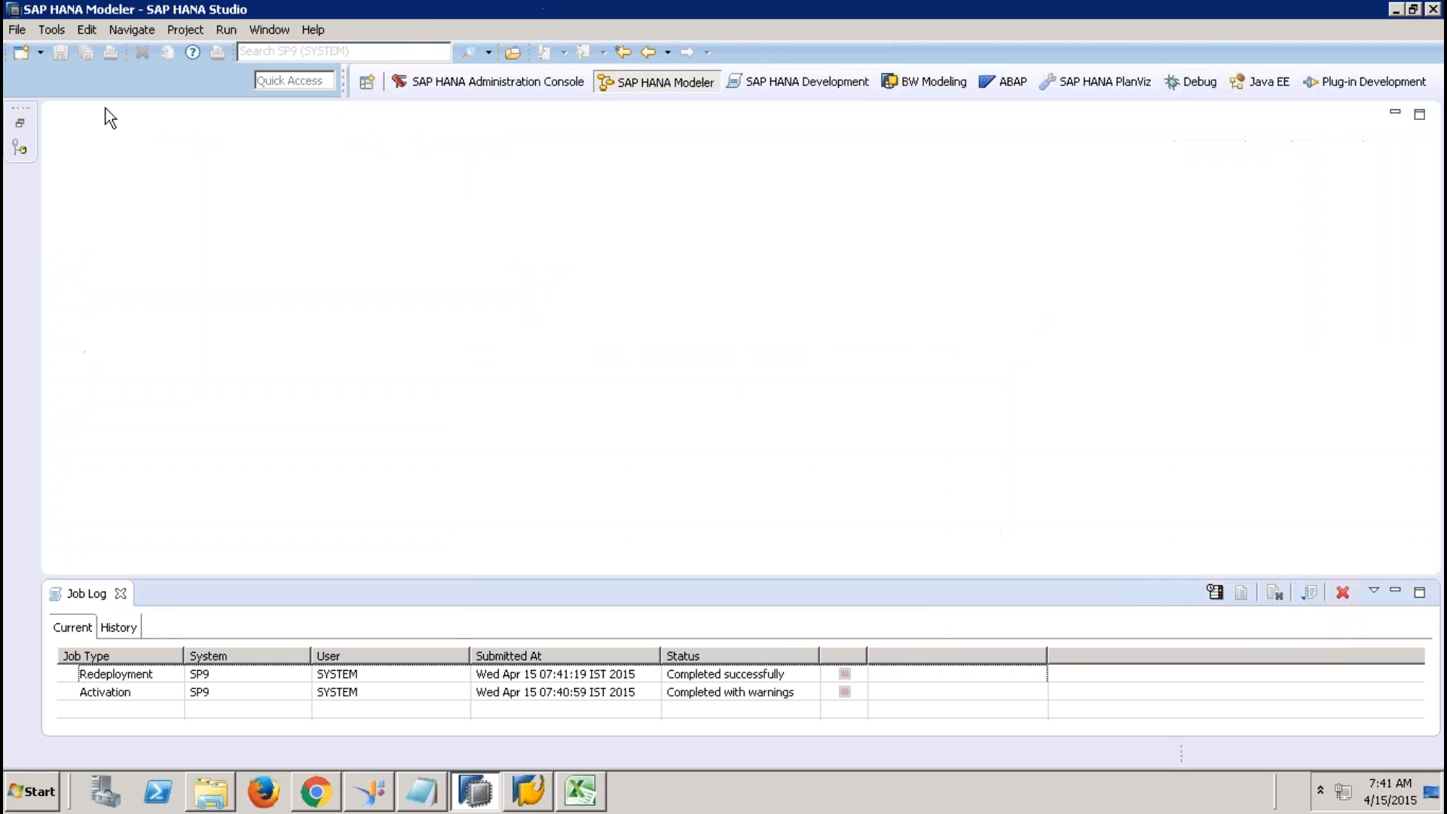
# Step: Reopen ZYTRANSUPPER from the Calculation Views of 9QBEXPK's Models package and minimize the system tree
pyautogui.click(24, 125)
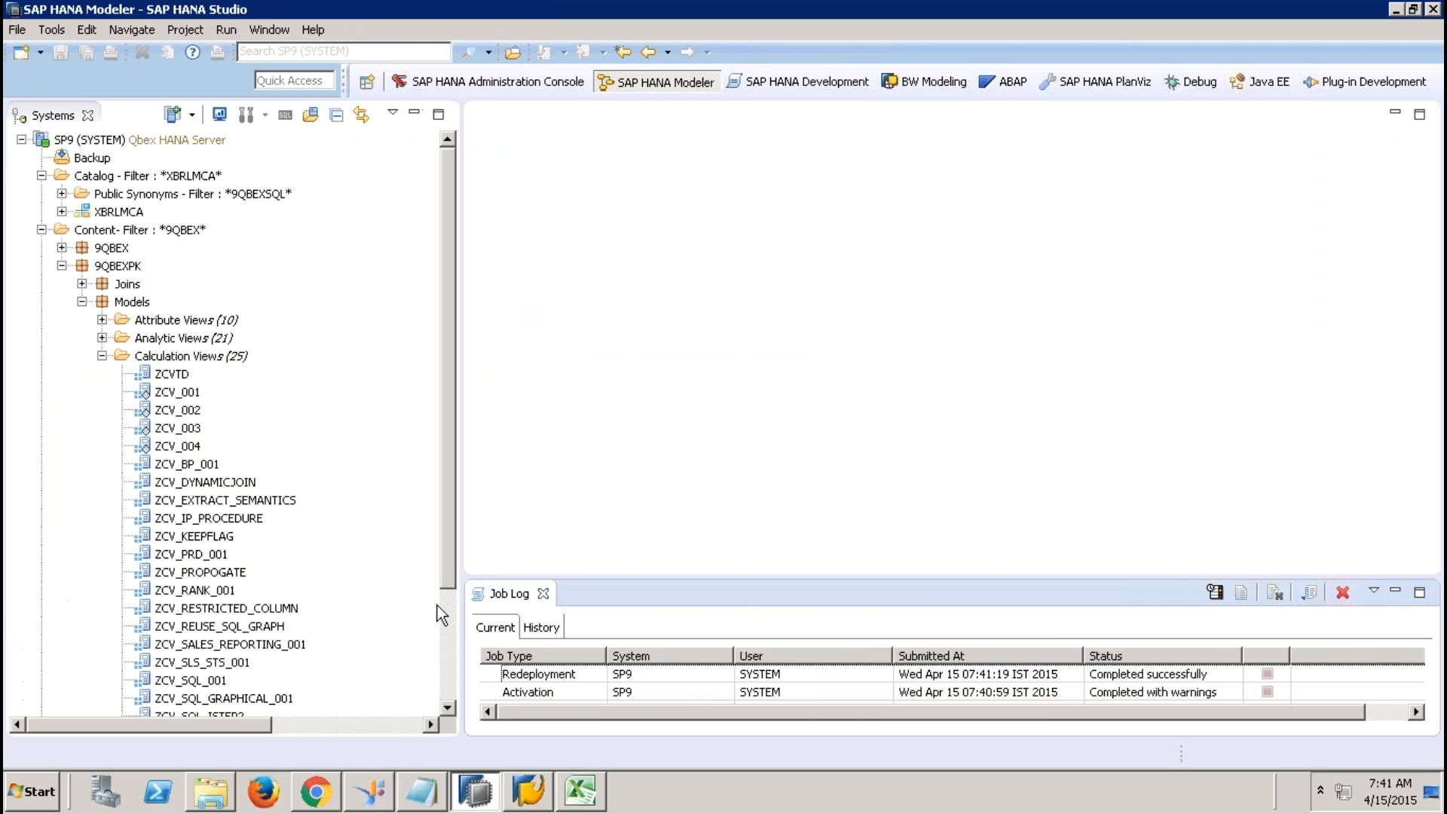
pyautogui.click(437, 623)
pyautogui.scroll(-3, 441, 636)
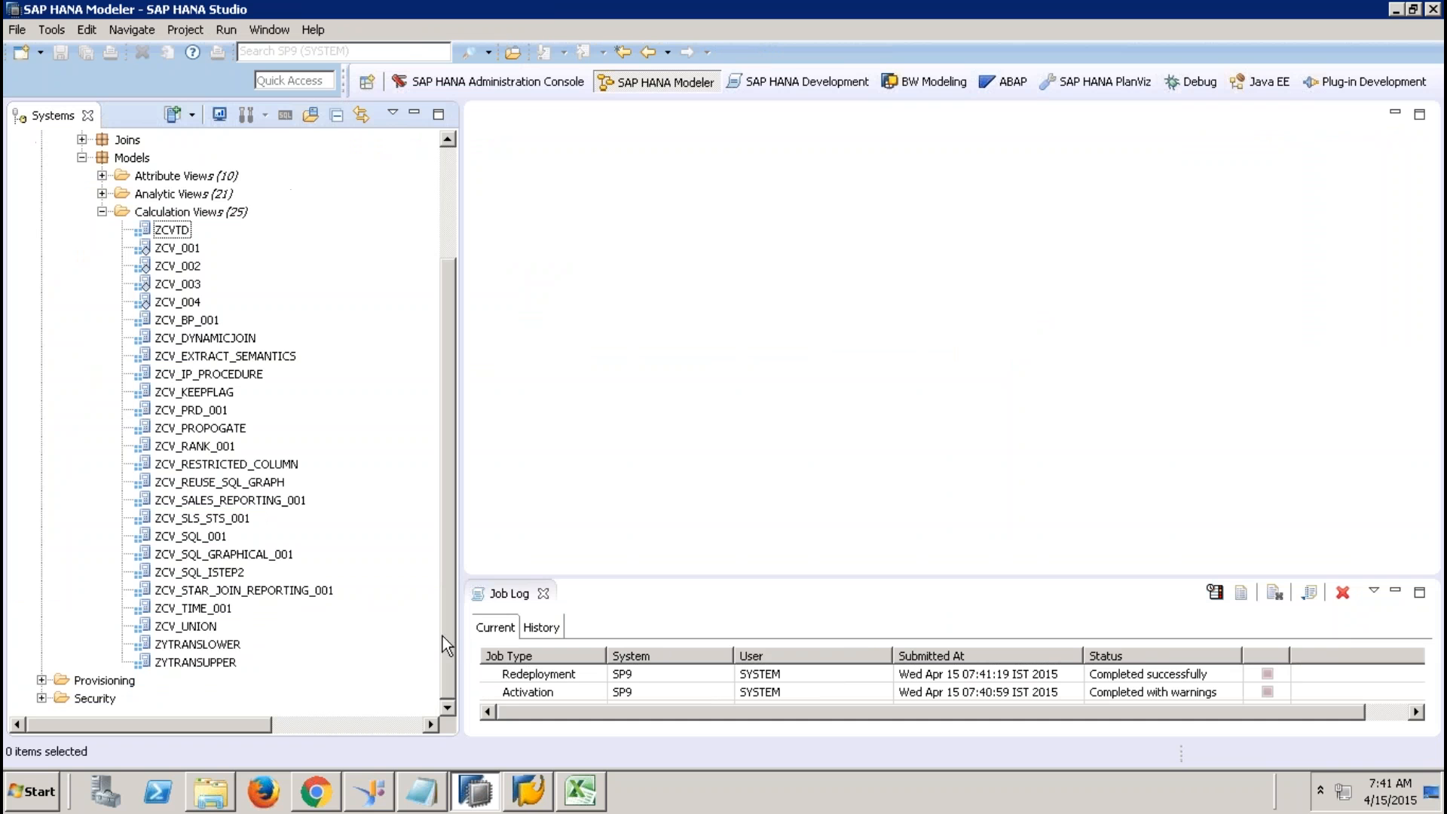
pyautogui.click(197, 662)
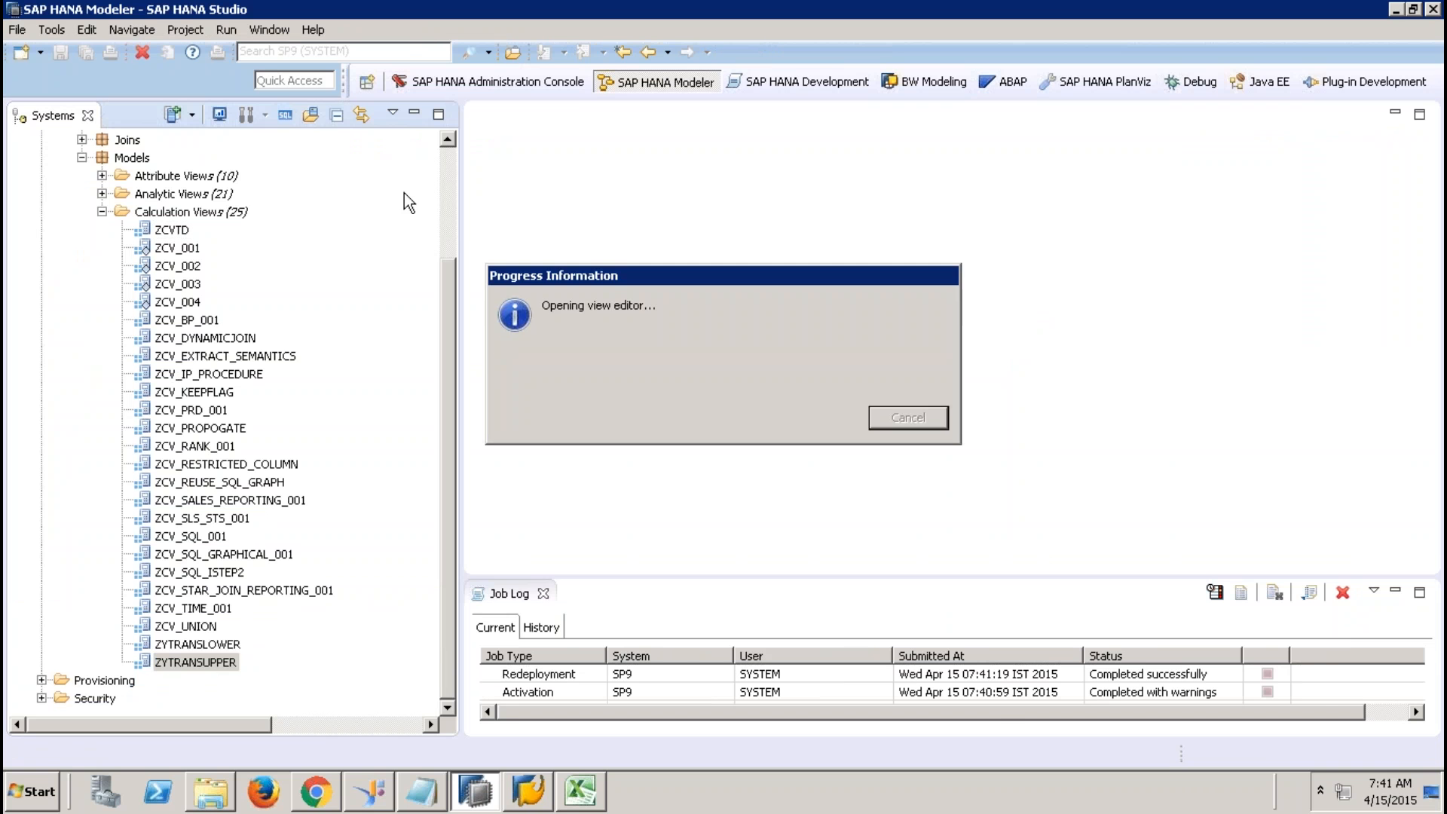
pyautogui.click(415, 113)
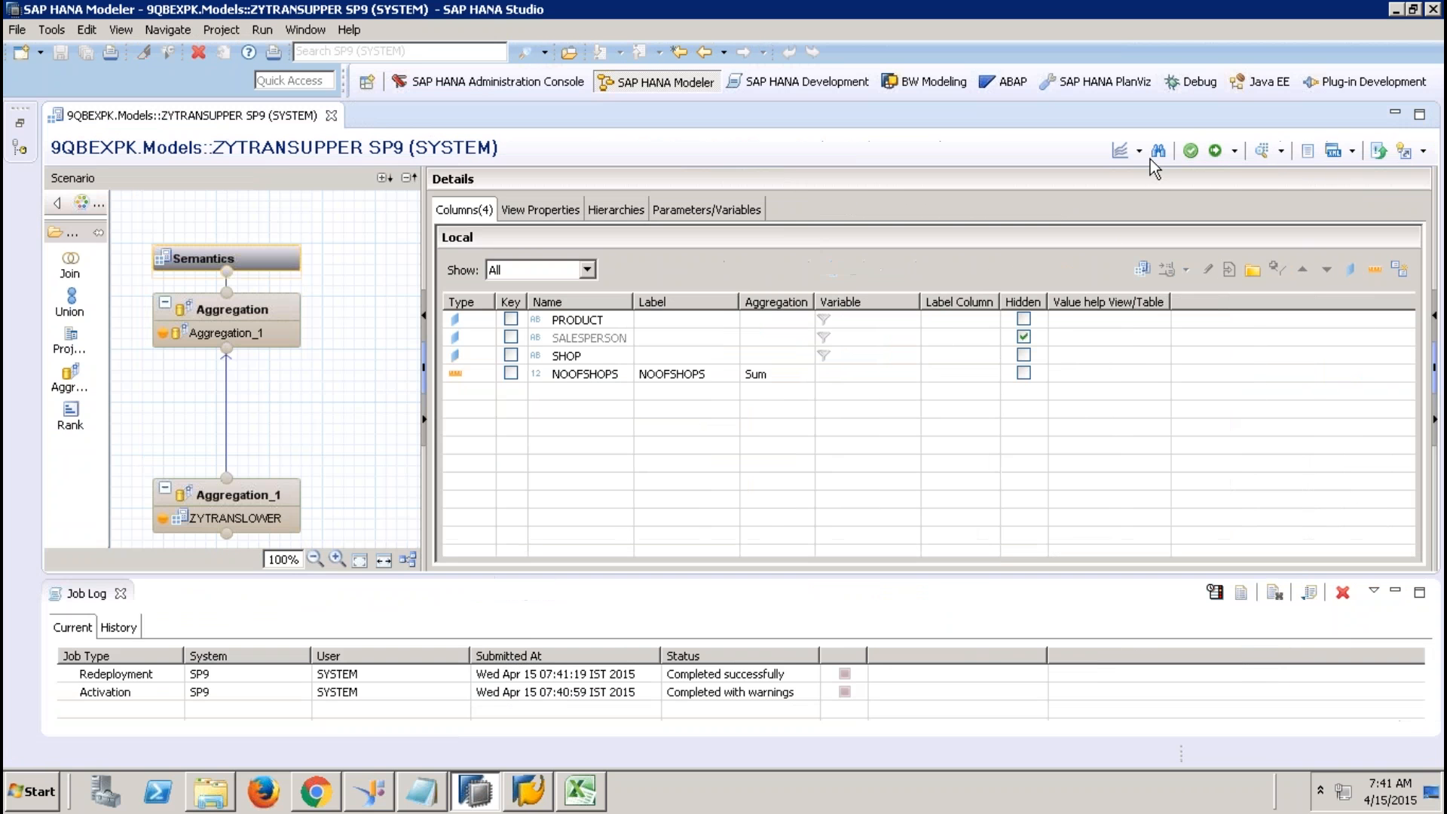
# Step: Open the debug query for ZYTRANSUPPER and remove SHOP from its SELECT and GROUP BY clauses, keeping SALESPERSON
pyautogui.click(1138, 150)
pyautogui.click(1151, 193)
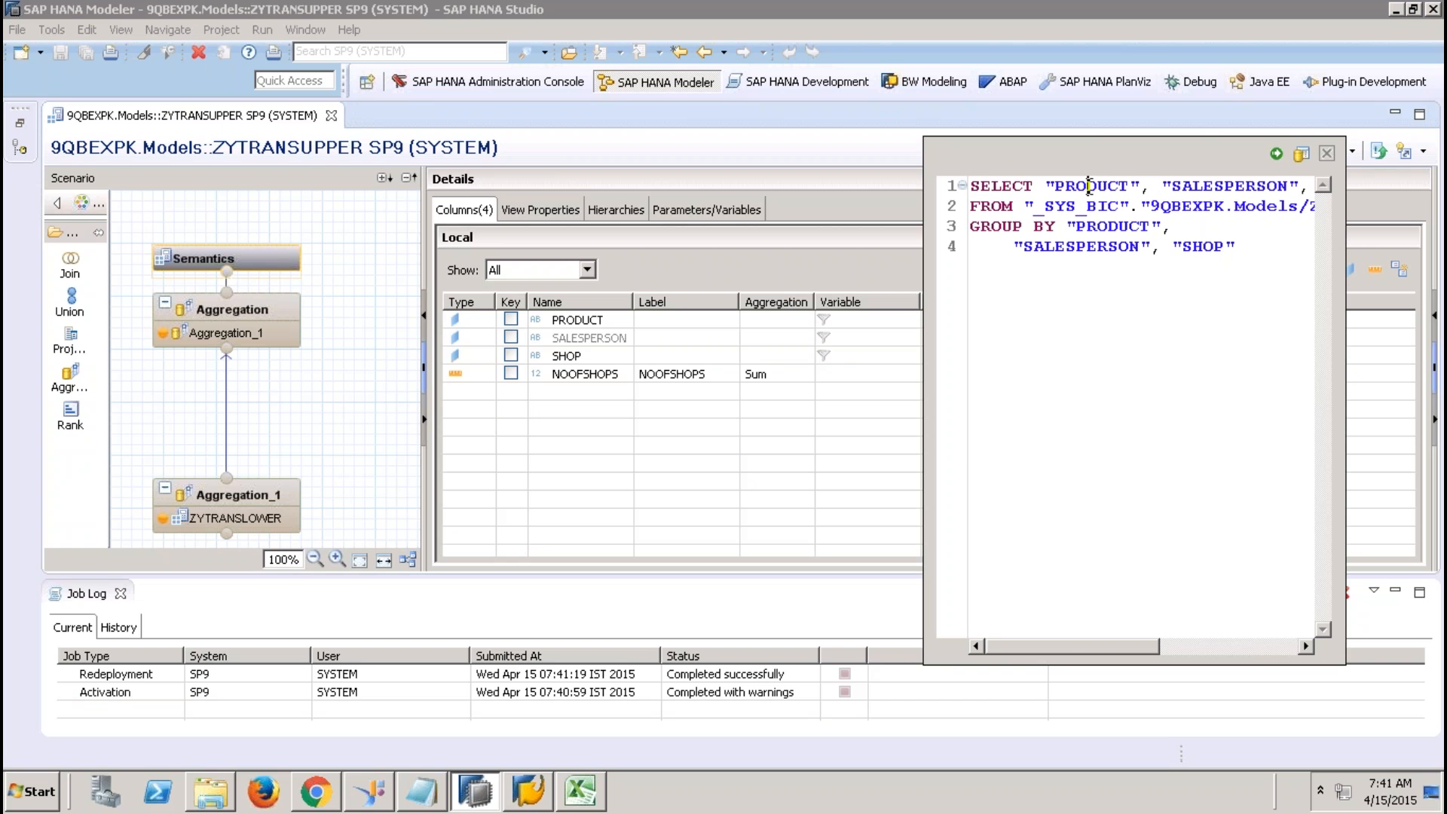
pyautogui.moveTo(1089, 184); pyautogui.dragTo(1301, 211)
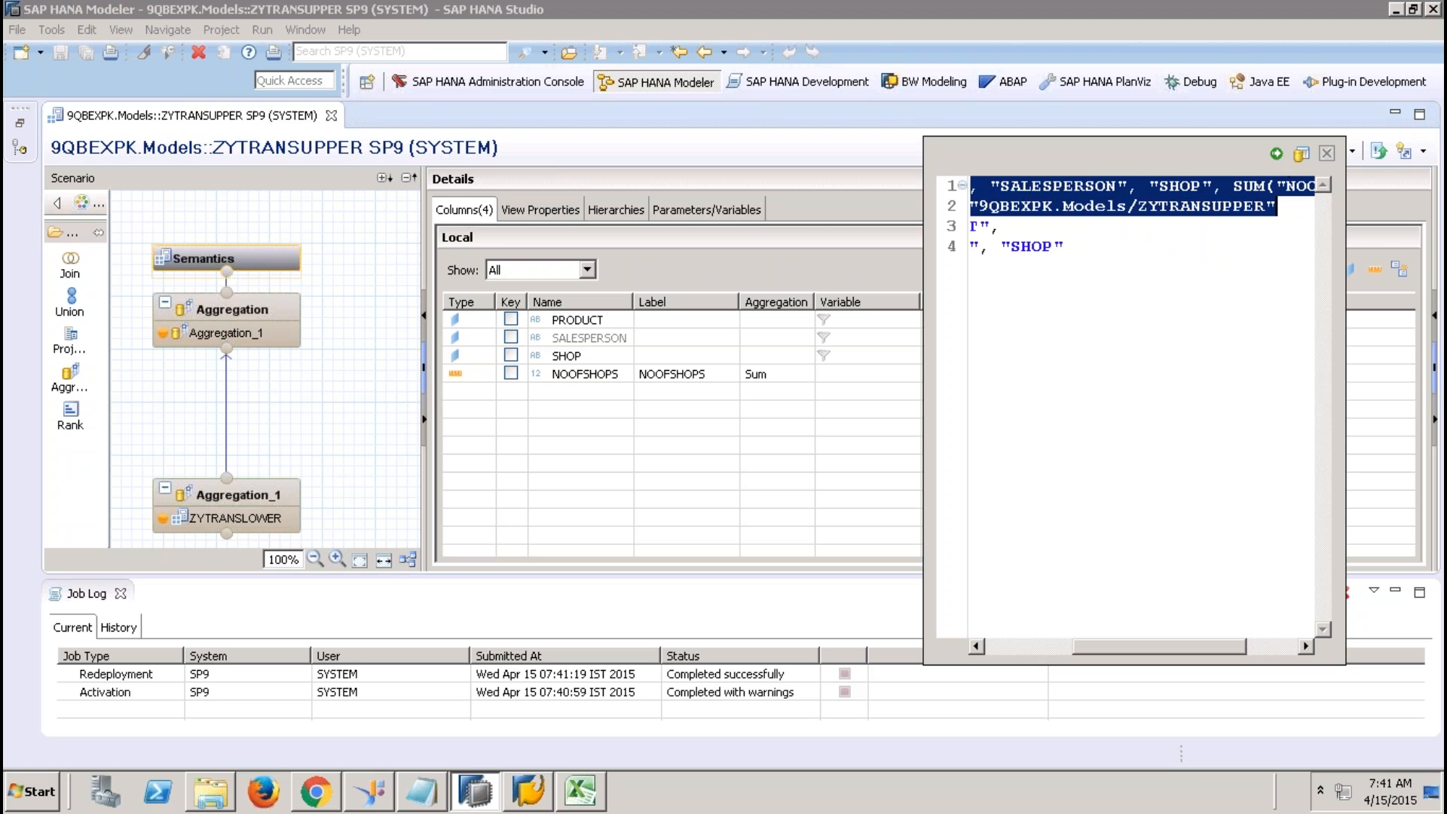
pyautogui.click(1139, 186)
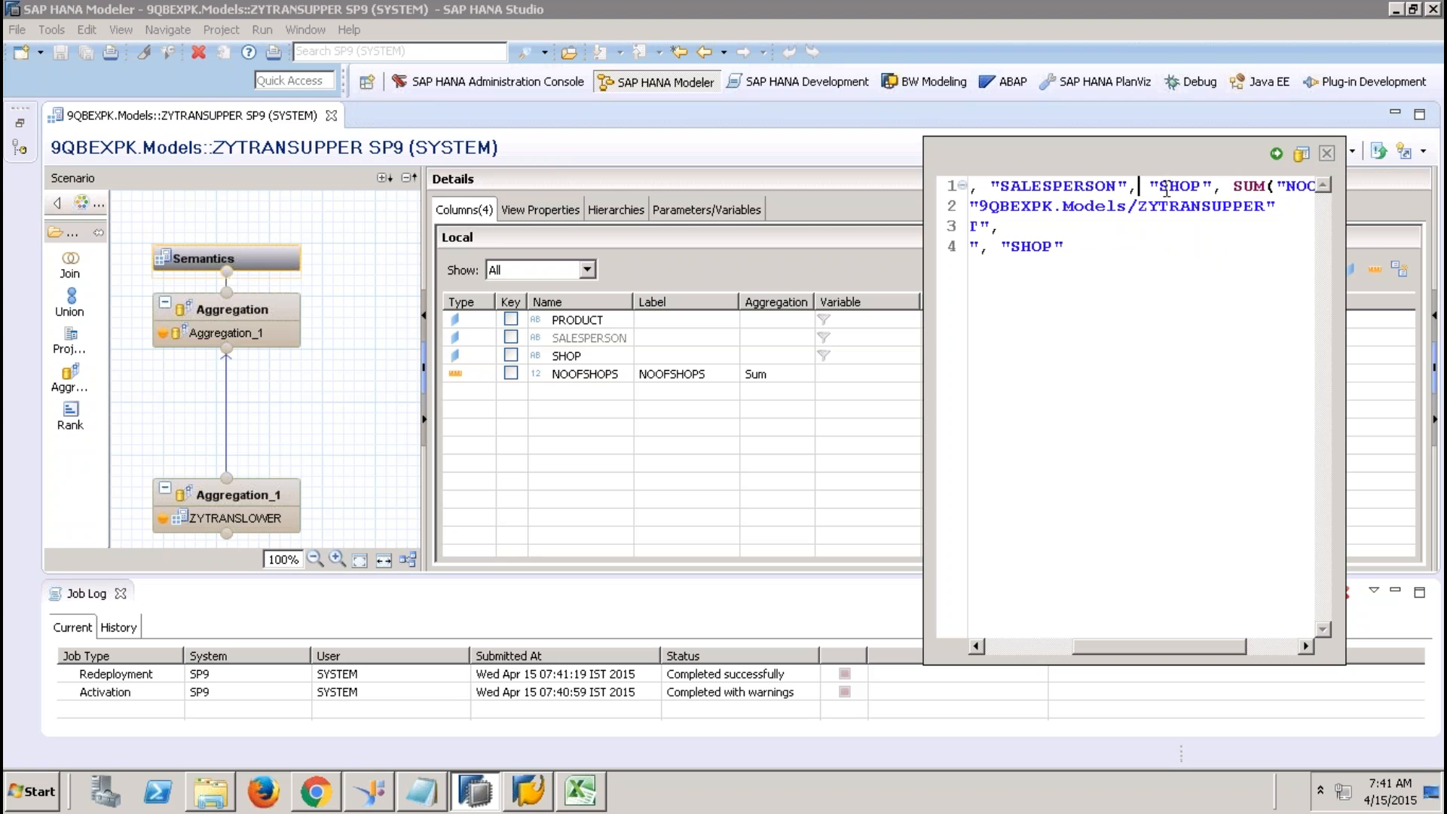
pyautogui.moveTo(1150, 186); pyautogui.dragTo(1233, 185)
pyautogui.hotkey('ctrl', 'x')
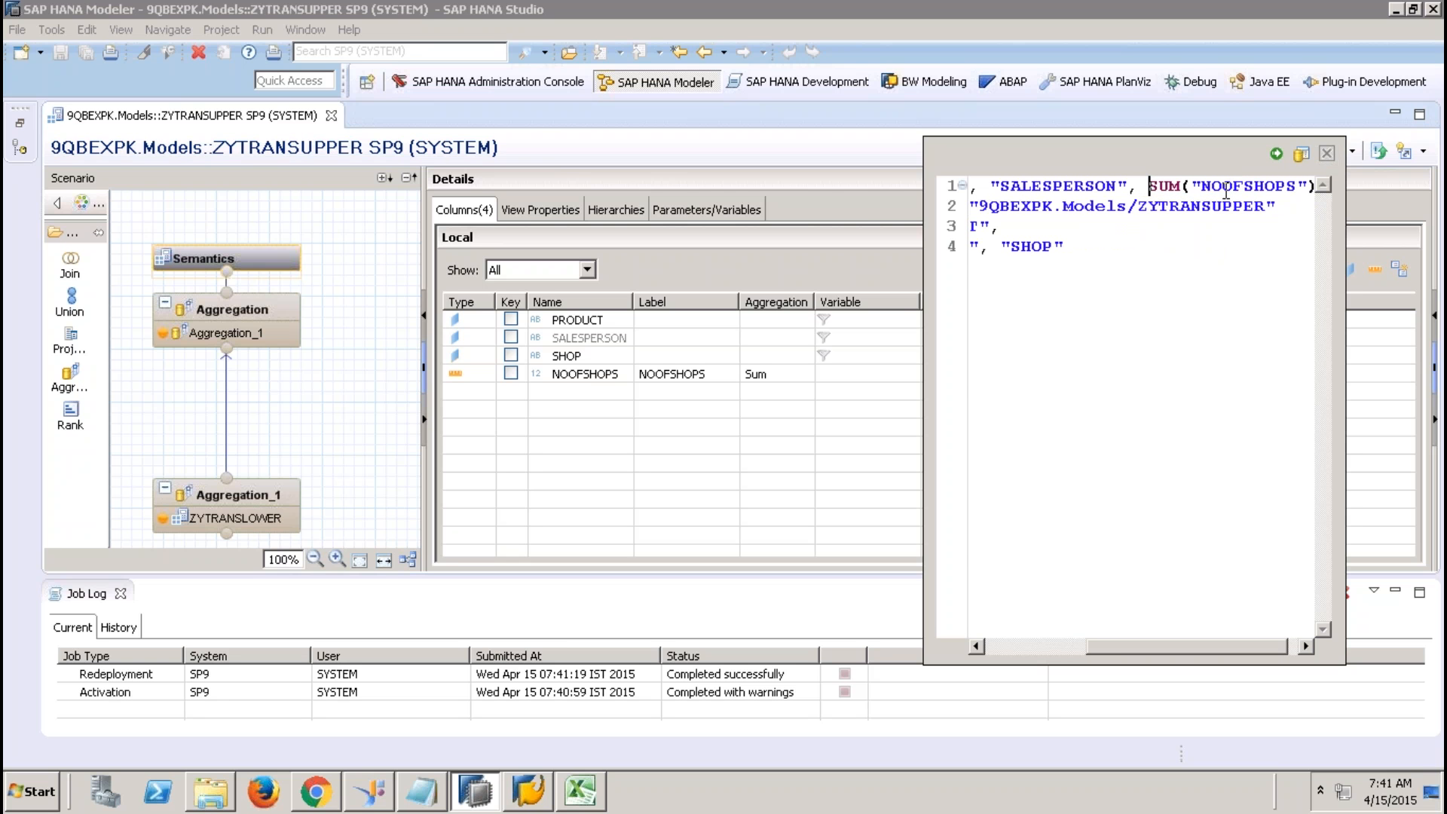
pyautogui.click(1080, 247)
pyautogui.moveTo(1000, 238); pyautogui.dragTo(1163, 244)
pyautogui.hotkey('ctrl', 'x')
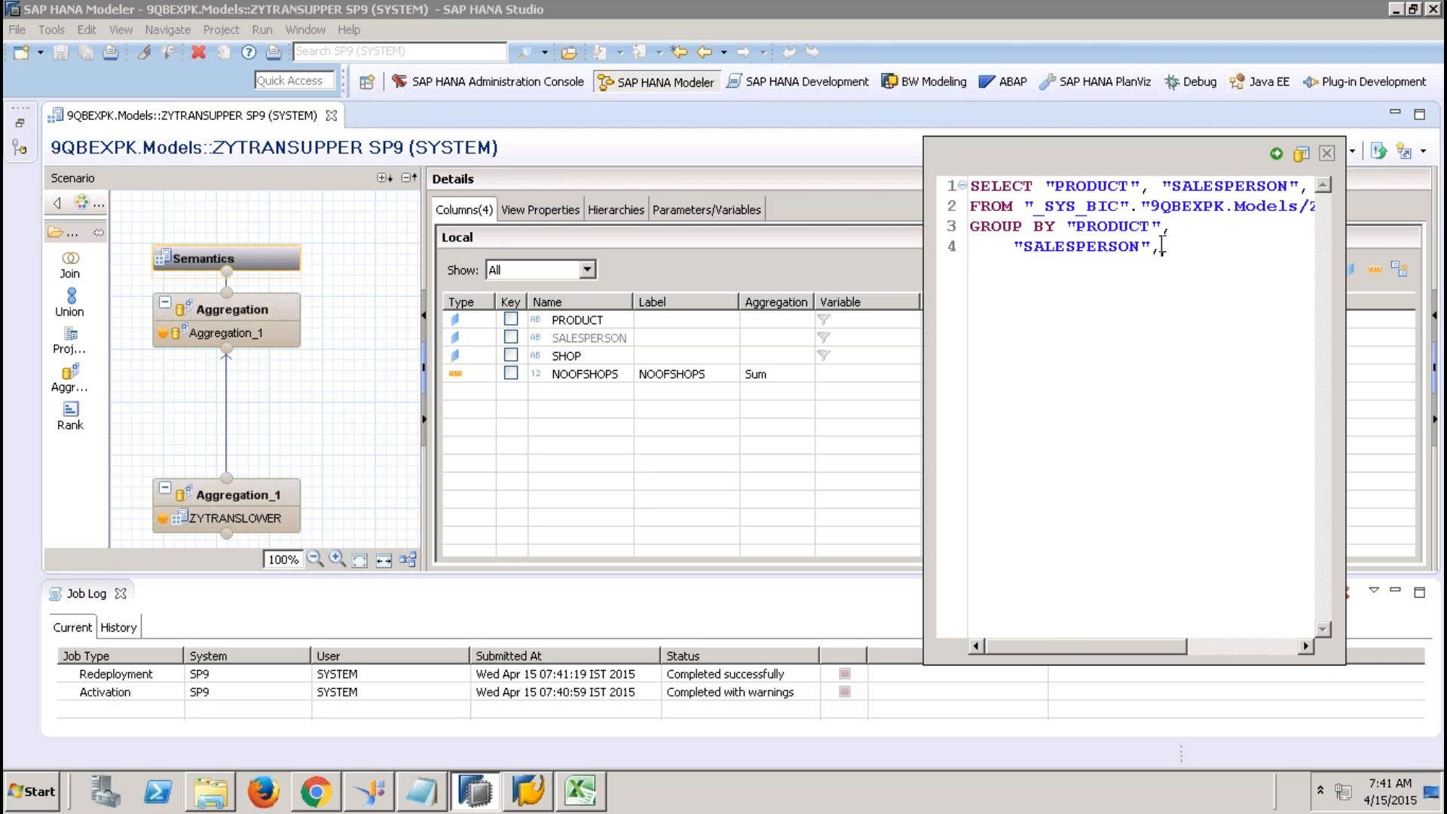
# Step: Debug ZYTRANSUPPER with this query, execute the top Aggregation node's query to check NOOFSHOPS per SALESPERSON, and close the session
pyautogui.click(1276, 153)
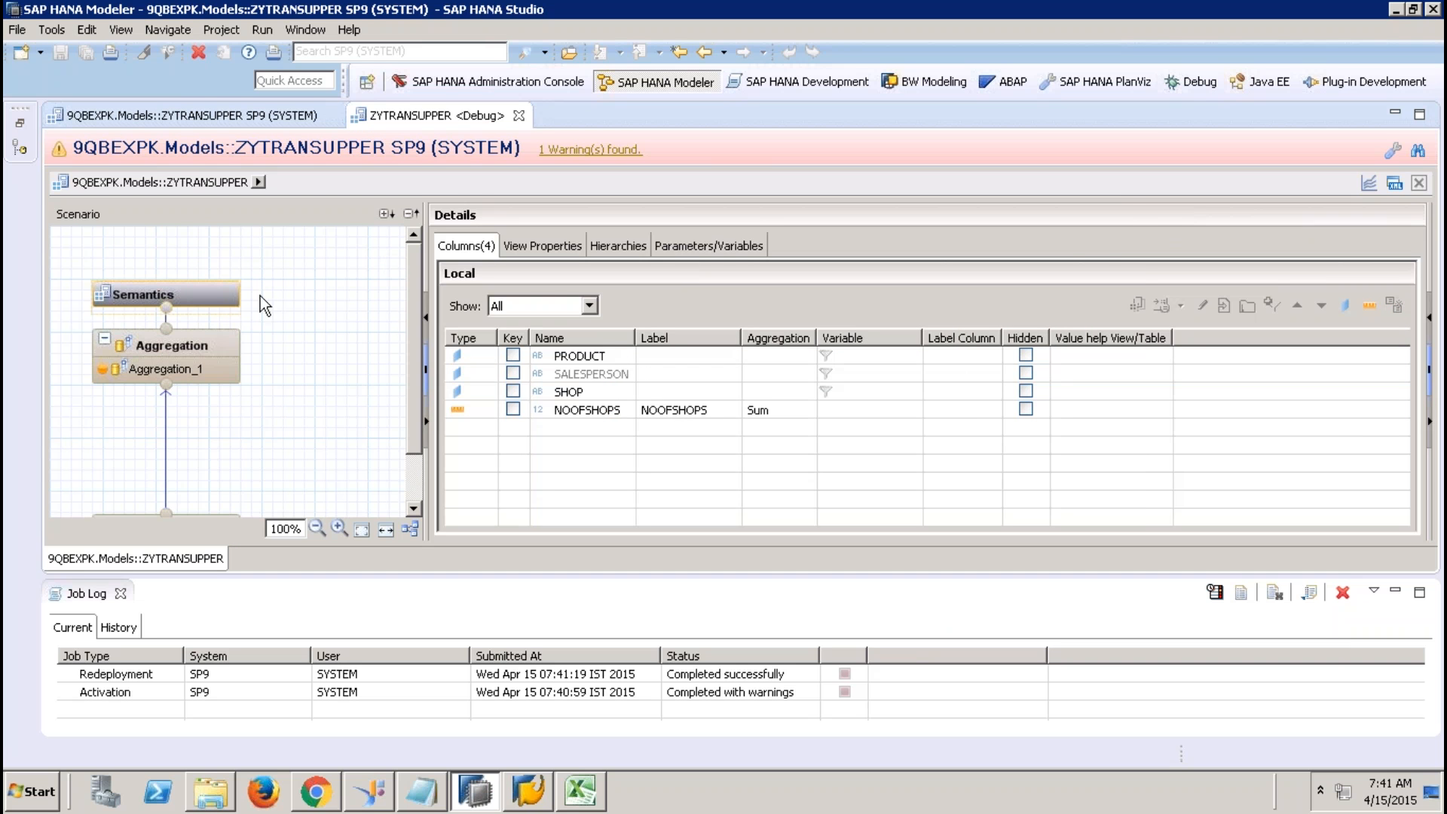
pyautogui.click(204, 337)
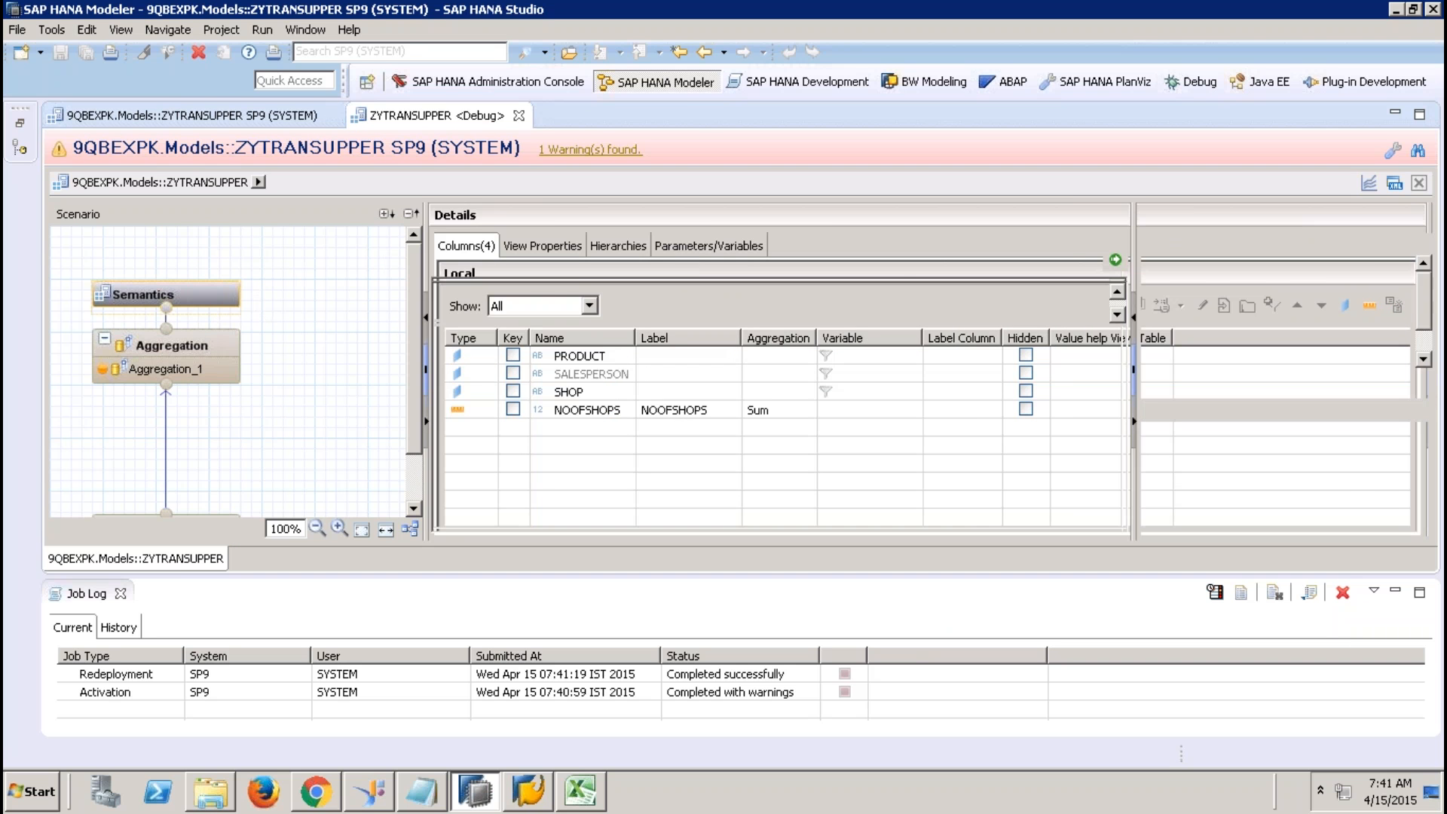
pyautogui.click(1116, 263)
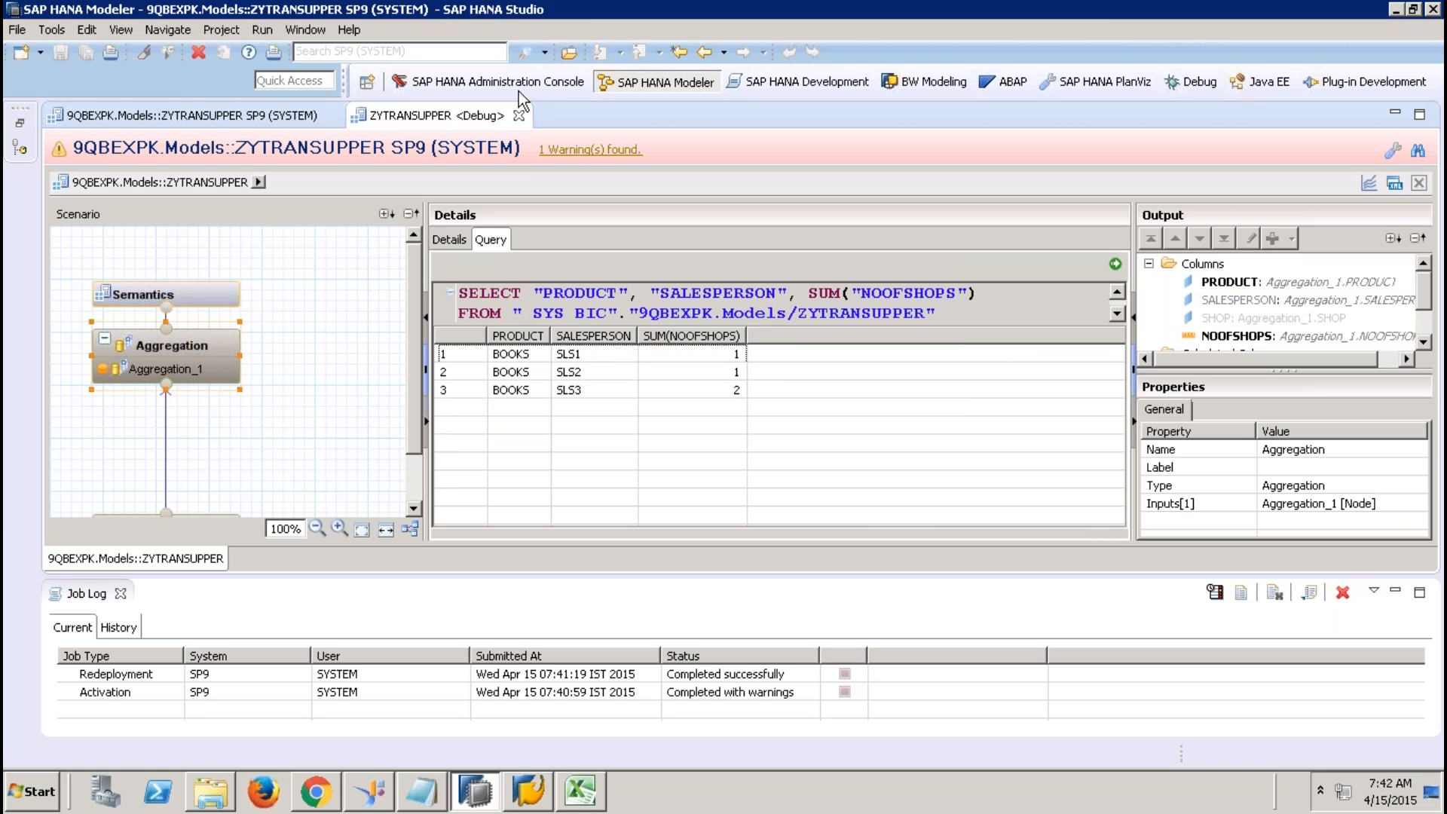
pyautogui.click(520, 116)
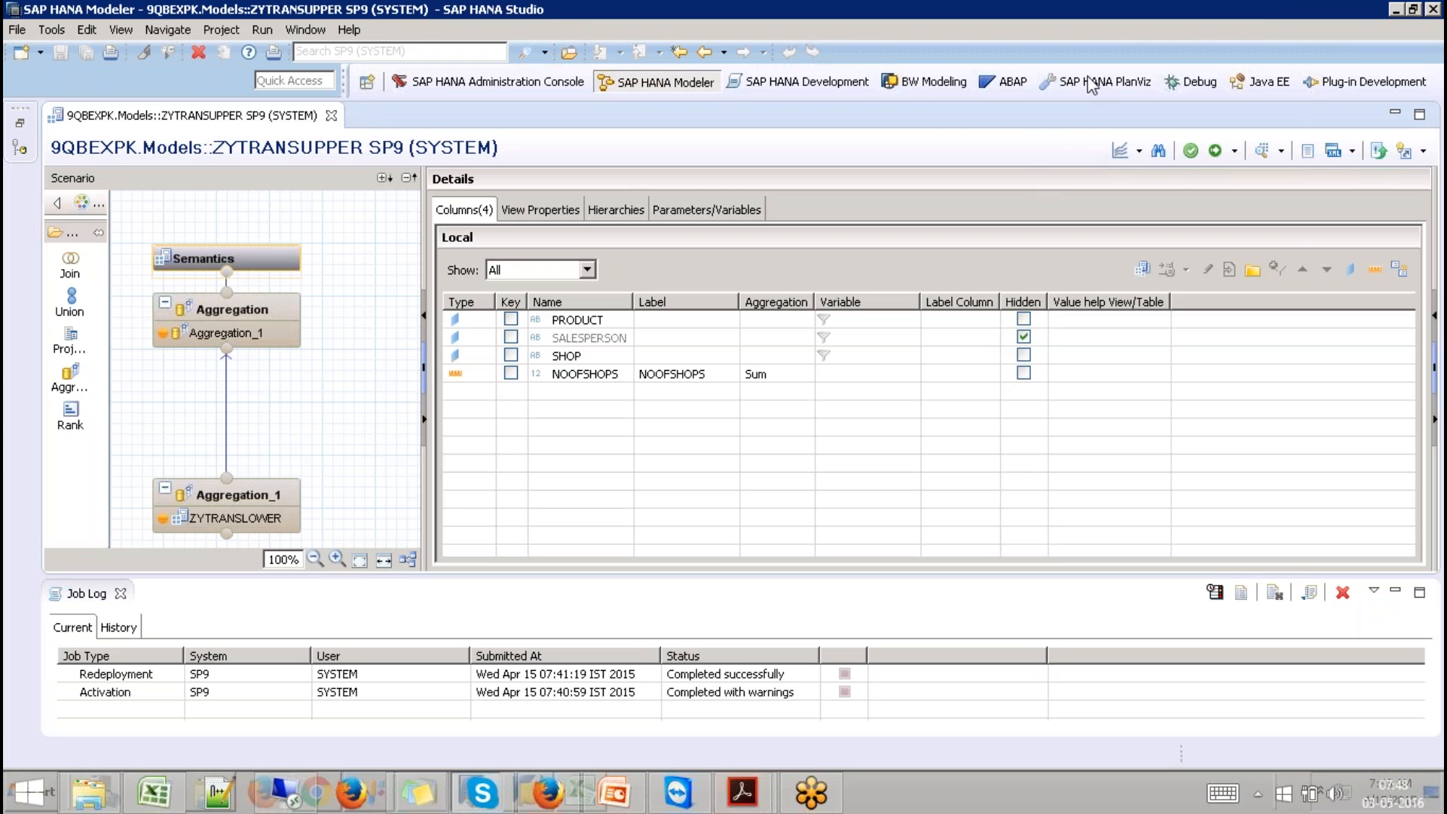
# Step: Close the job log and clear the hidden setting of SALESPERSON in ZYTRANSUPPER's Semantics node
pyautogui.click(1094, 82)
pyautogui.click(121, 603)
pyautogui.click(121, 595)
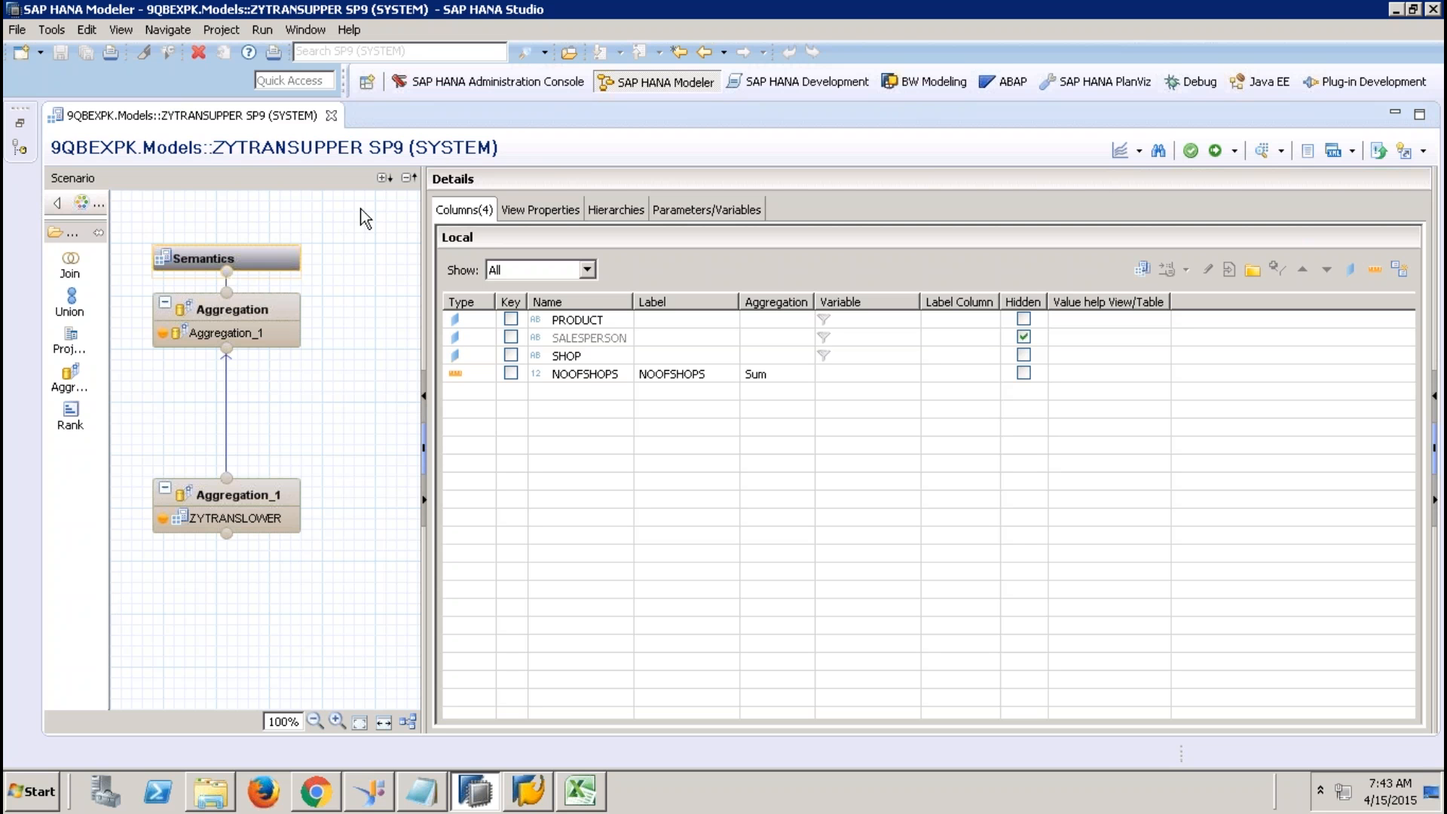
pyautogui.moveTo(876, 18)
pyautogui.click(1024, 337)
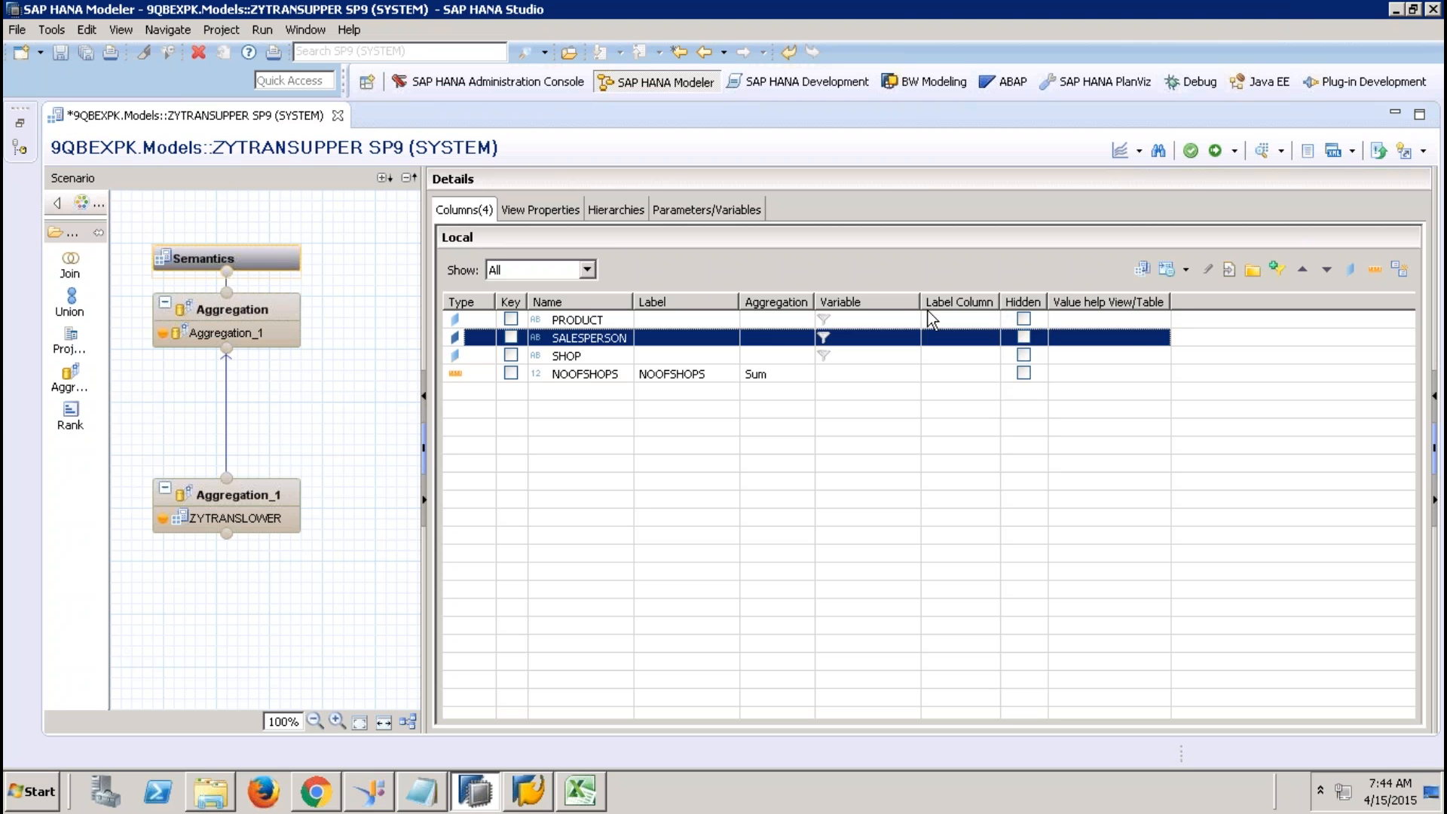
# Step: Restore the system tree and close the ZYTRANSUPPER view, saving its changes
pyautogui.click(20, 123)
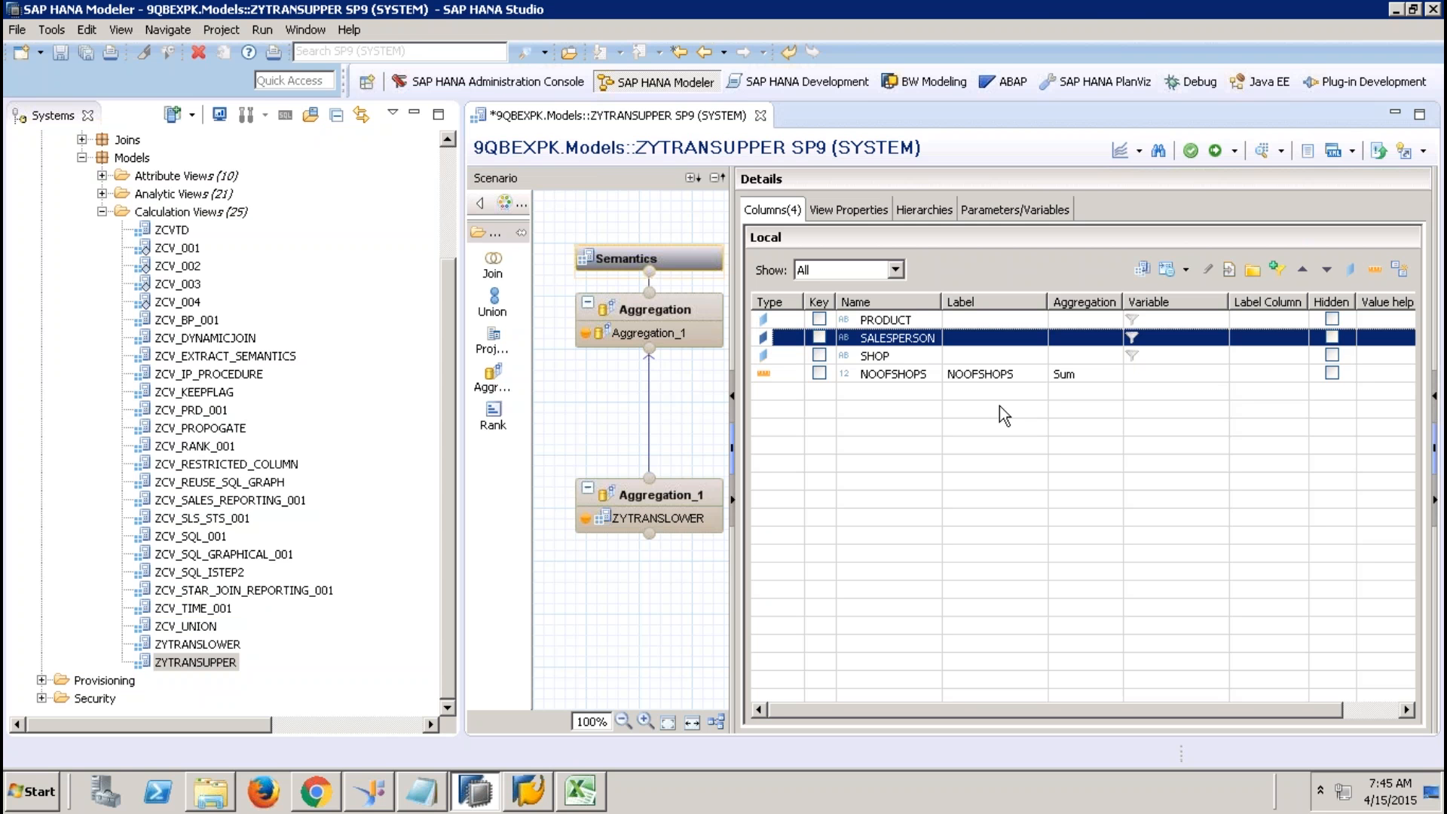
pyautogui.click(761, 115)
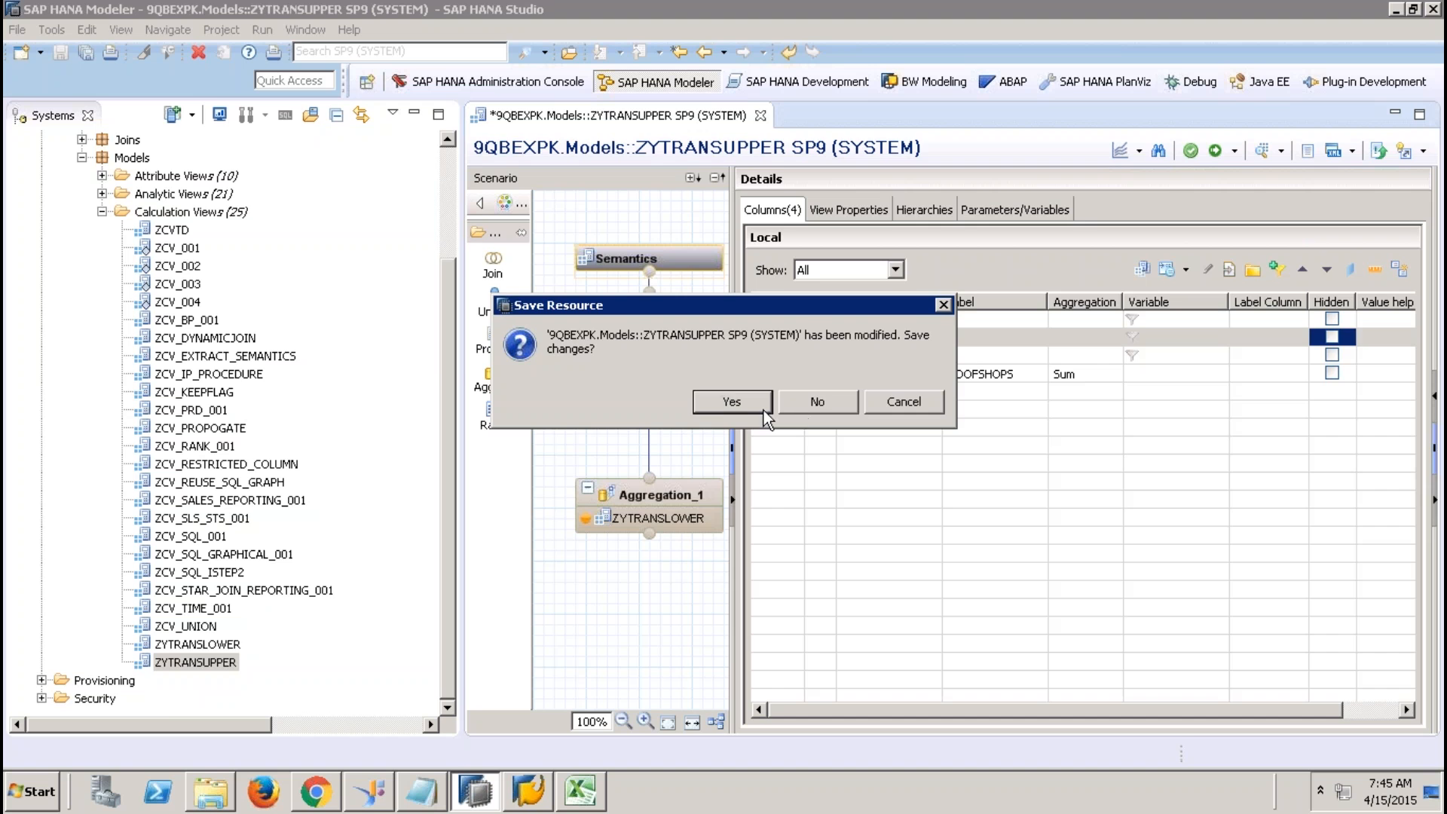
pyautogui.click(745, 405)
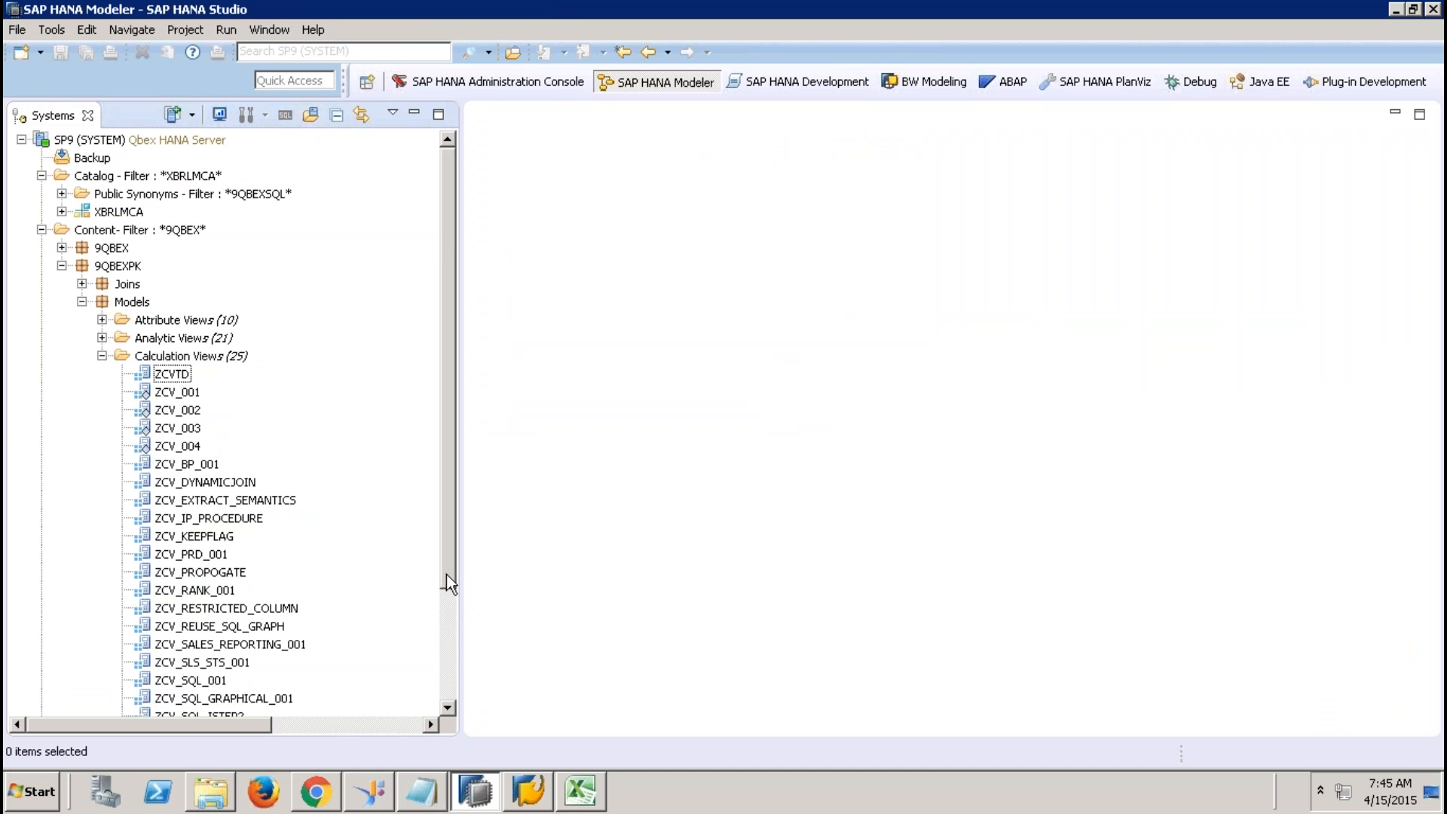
# Step: Open ZCV_DYNAMICJOIN from the Calculation Views of 9QBEXPK's Models package and minimize the system tree
pyautogui.moveTo(446, 574); pyautogui.dragTo(447, 666)
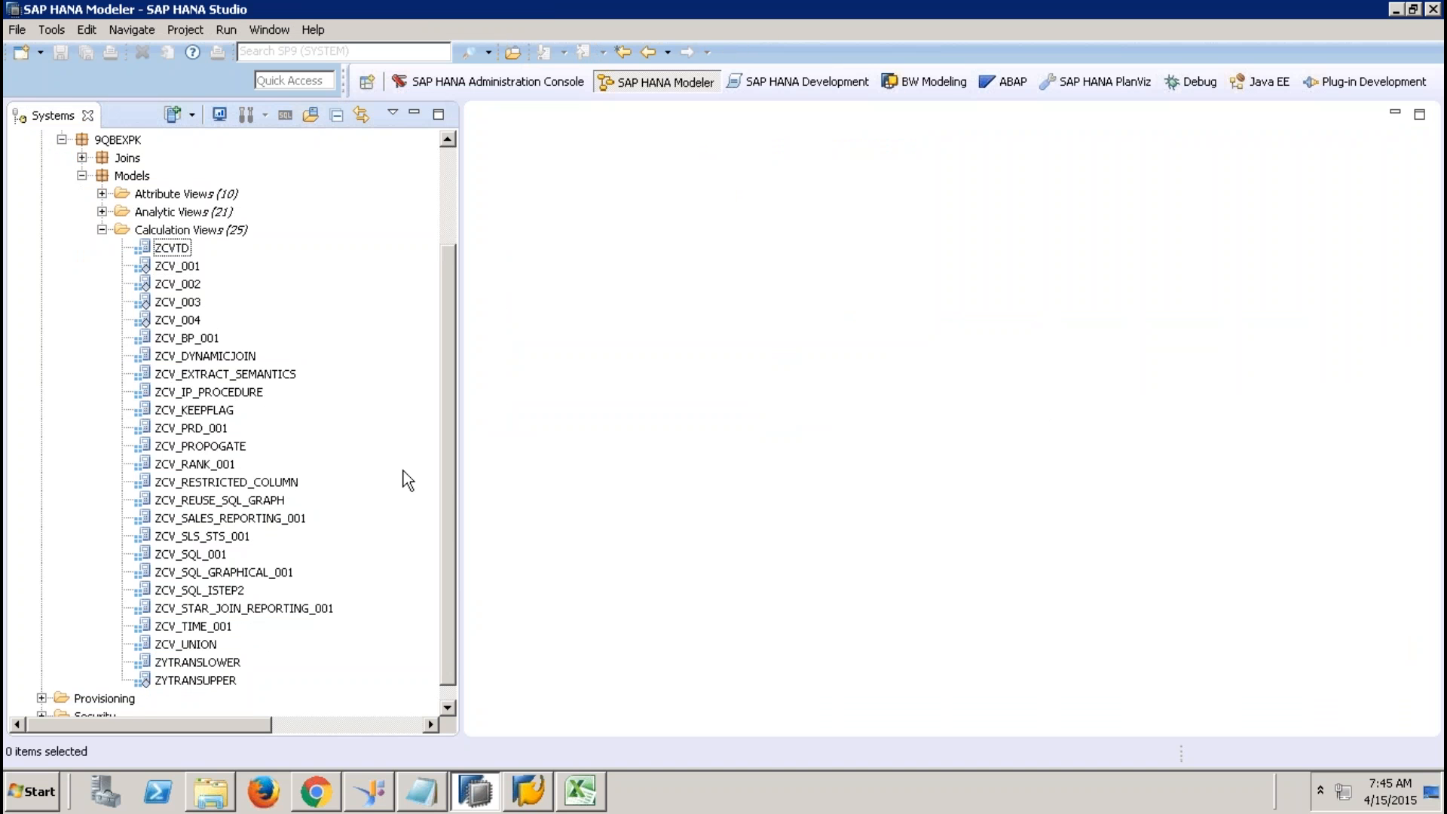
pyautogui.doubleClick(216, 356)
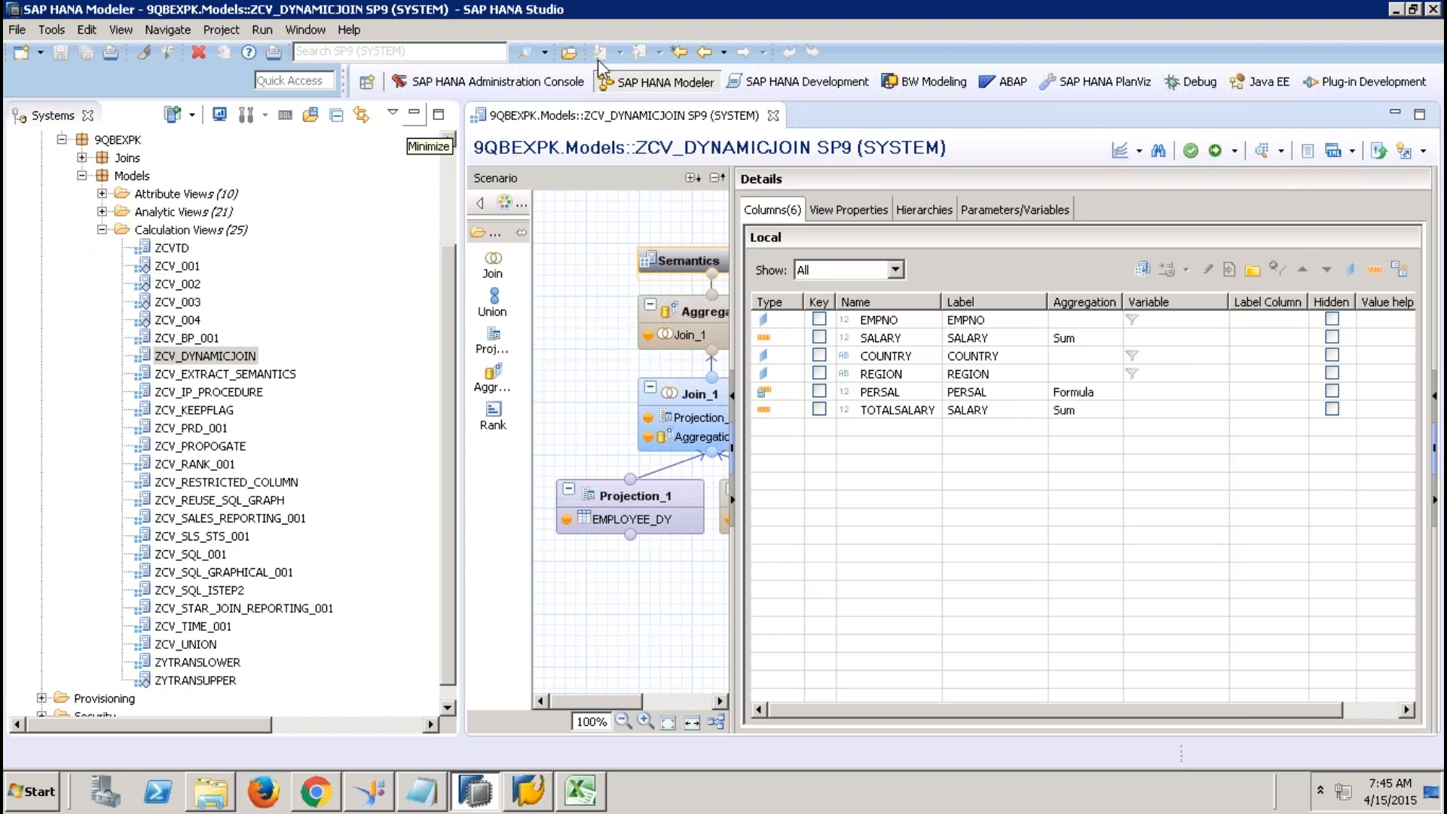
pyautogui.click(414, 113)
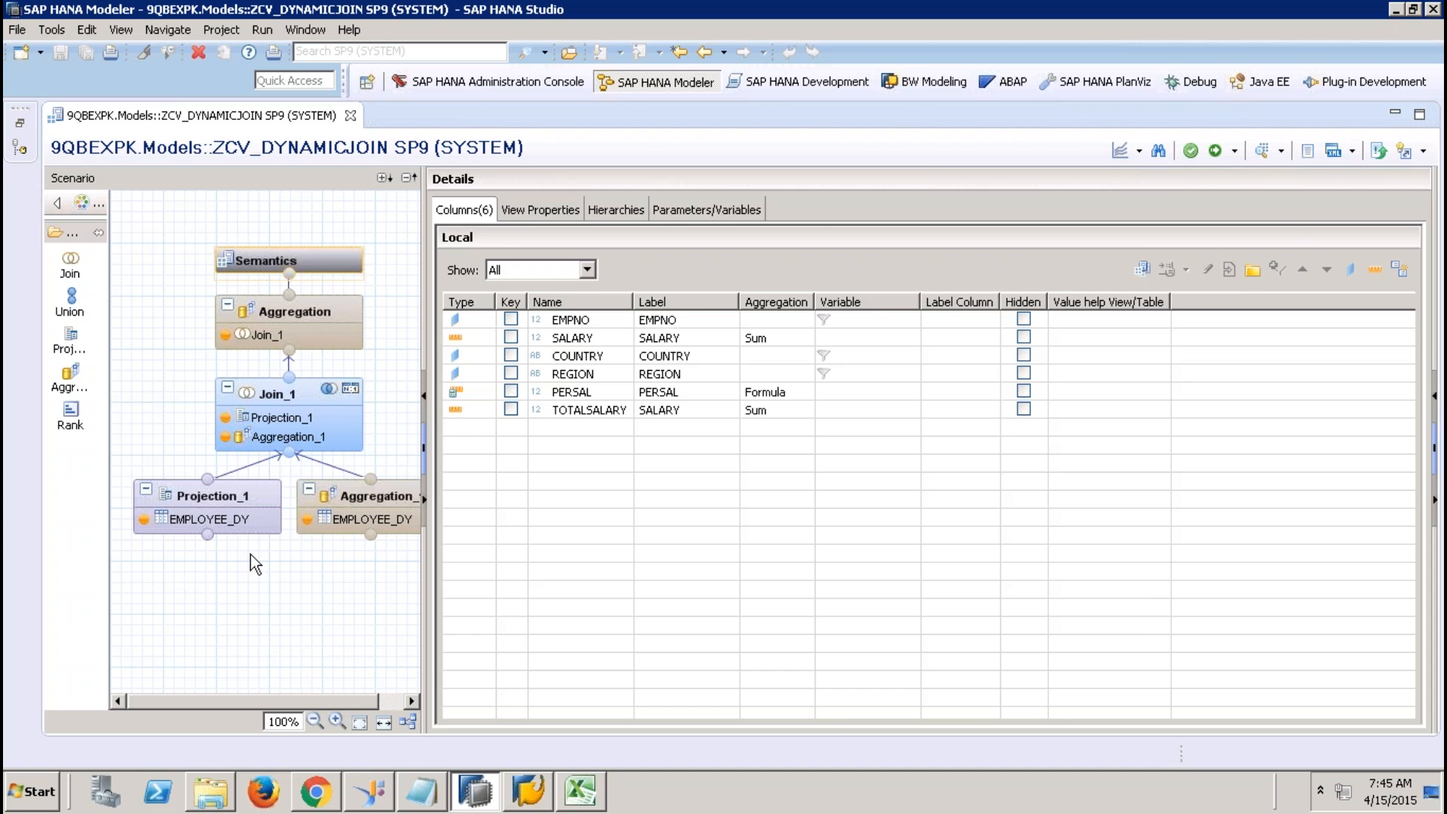
# Step: Preview the raw data of the EMPLOYEE_DY table used in the Projection_1 node
pyautogui.click(240, 499)
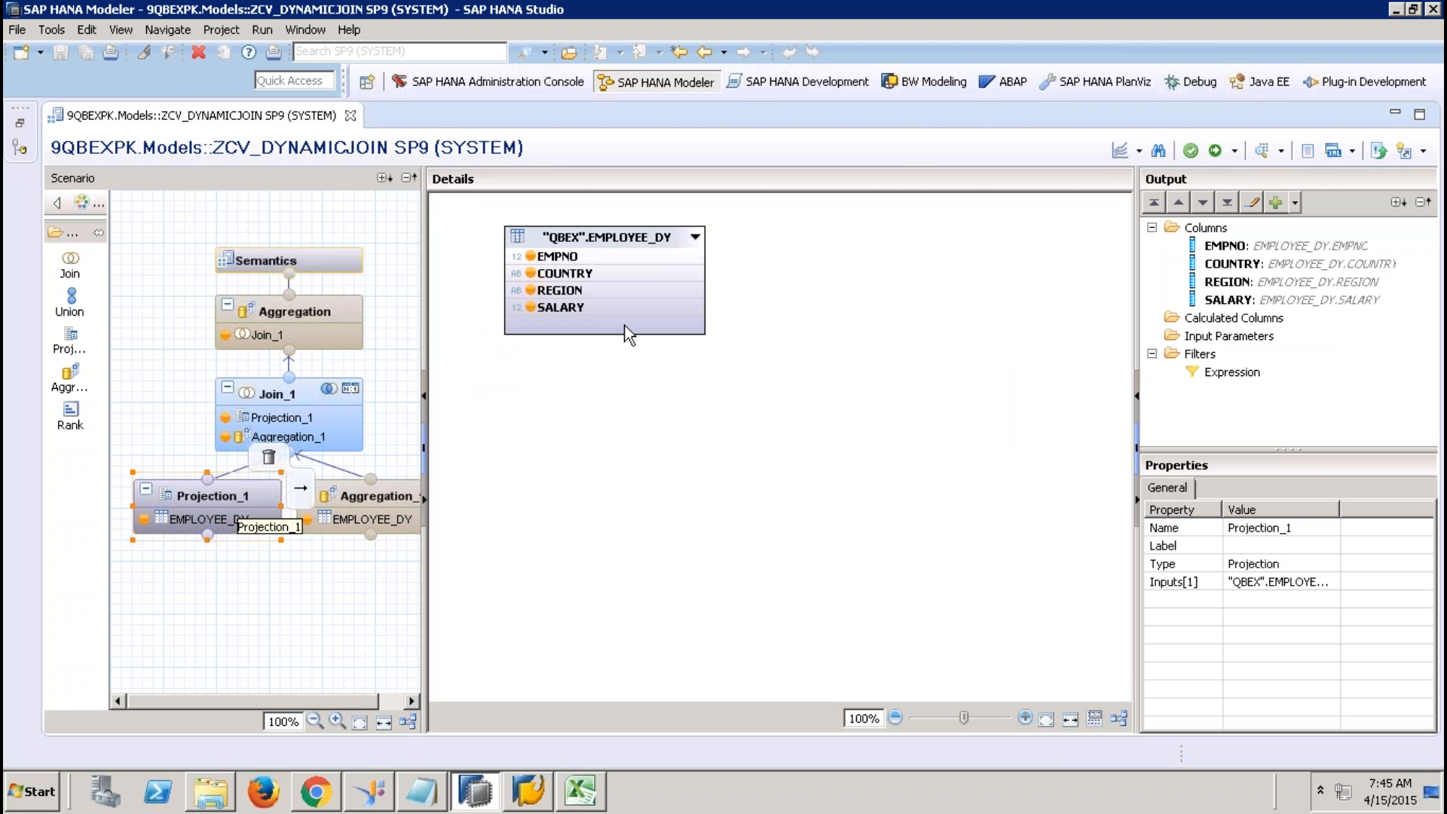
pyautogui.rightClick(628, 240)
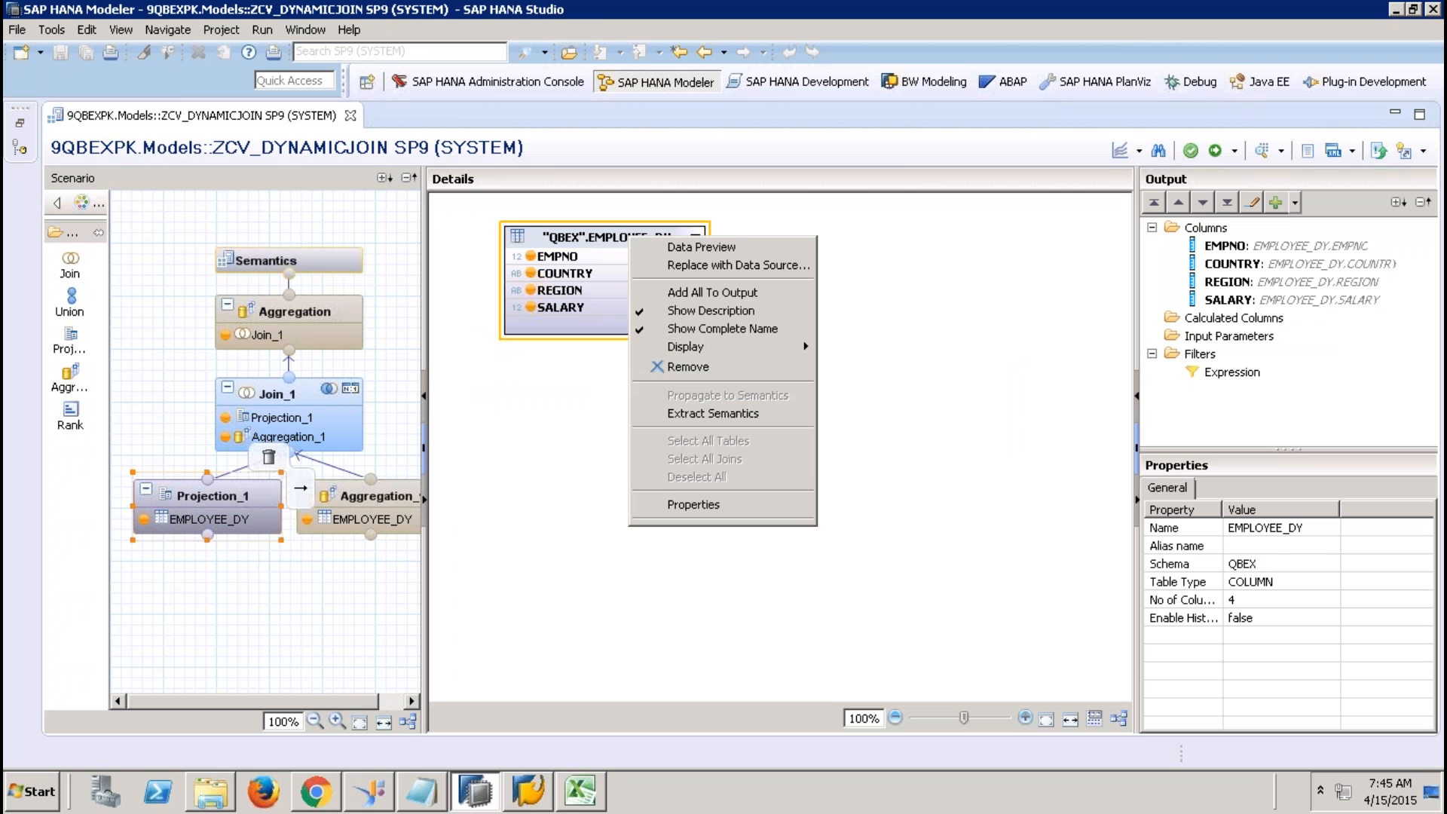
pyautogui.click(648, 247)
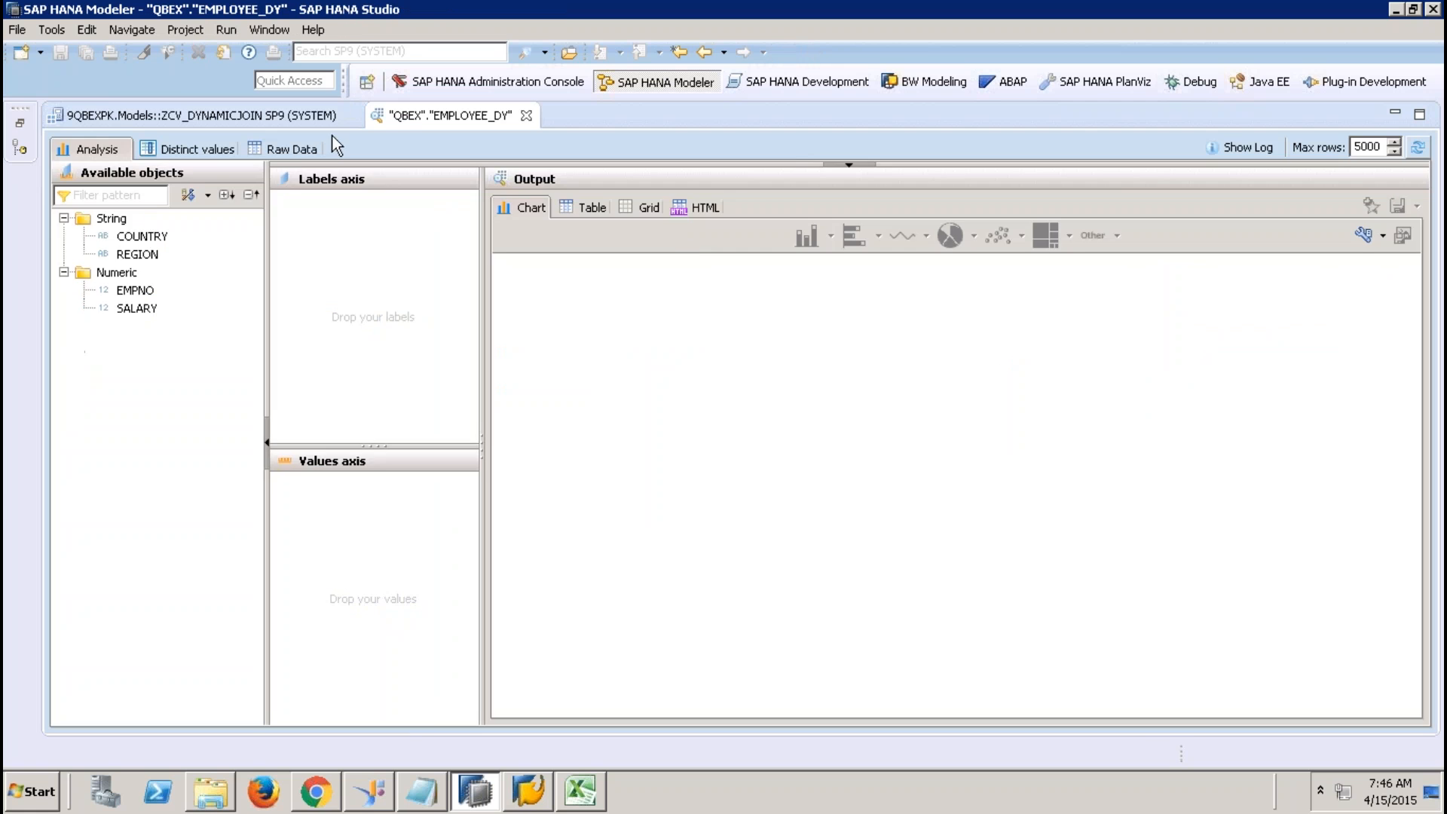
pyautogui.click(297, 149)
# Step: Copy all EMPLOYEE_DY rows from the raw data, switch to Excel and paste them into Sheet3 starting at cell D4
pyautogui.click(119, 214)
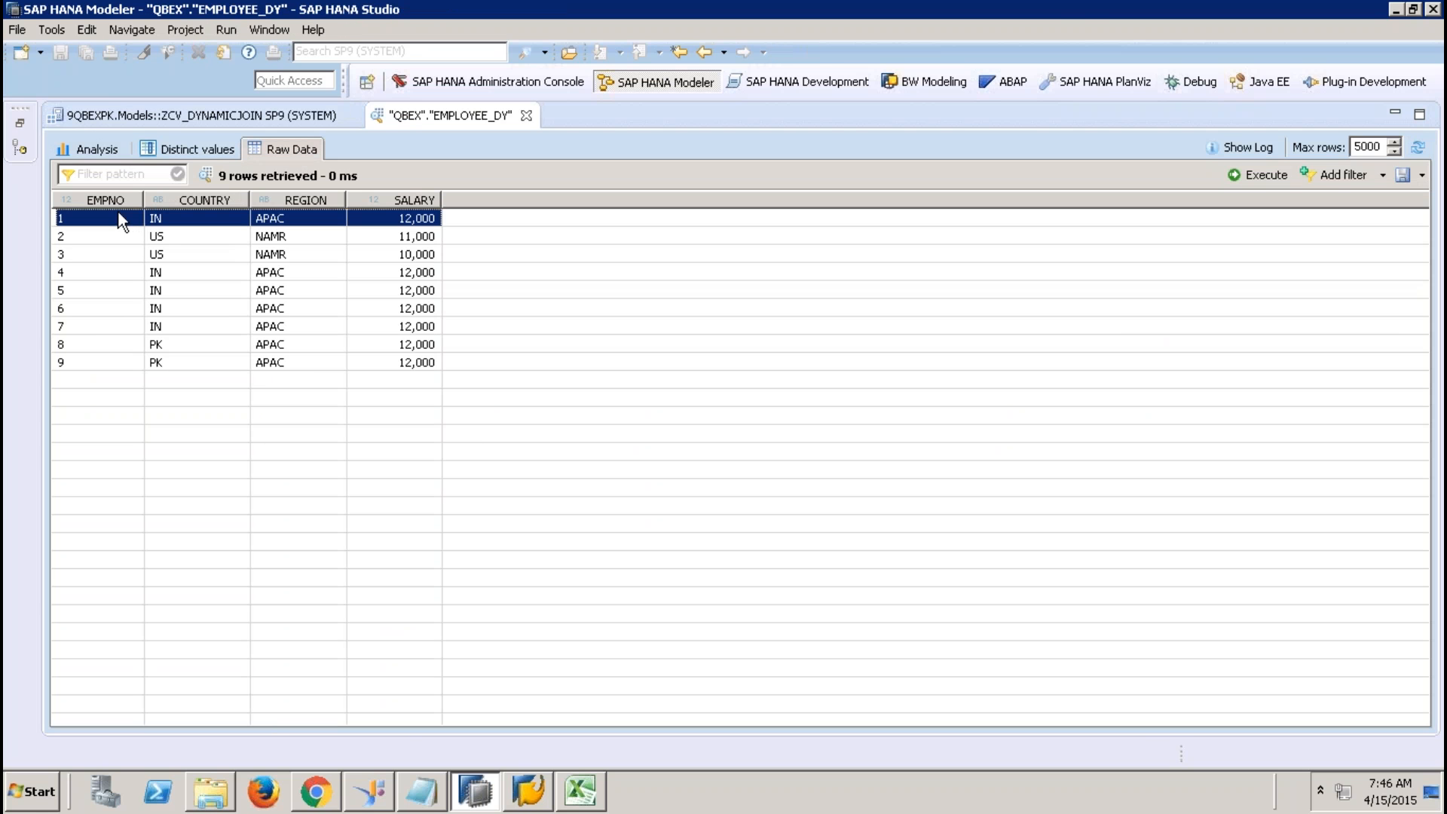
pyautogui.keyDown('shift'); pyautogui.click(416, 364); pyautogui.keyUp('shift')
pyautogui.rightClick(416, 364)
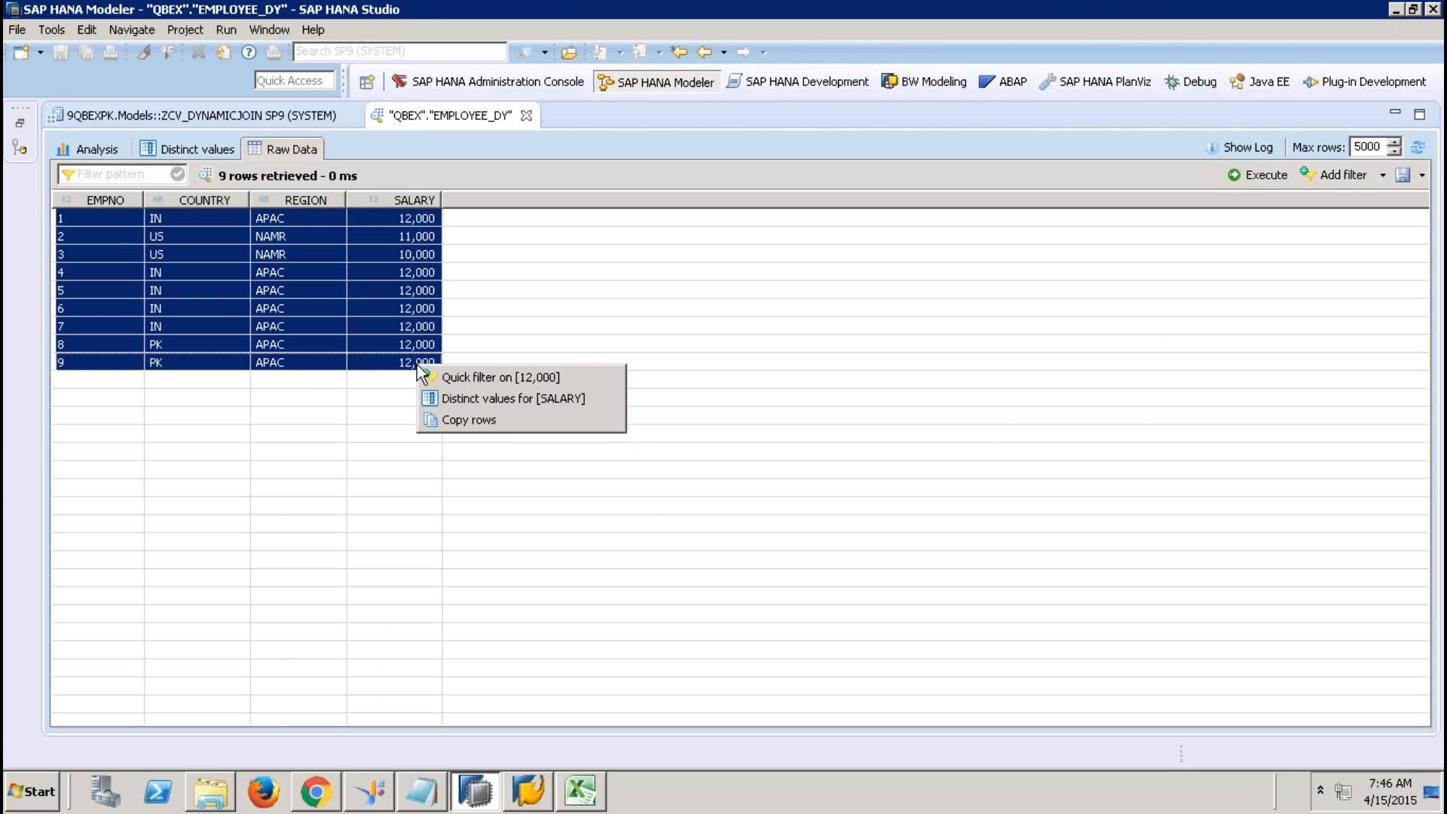
pyautogui.click(485, 420)
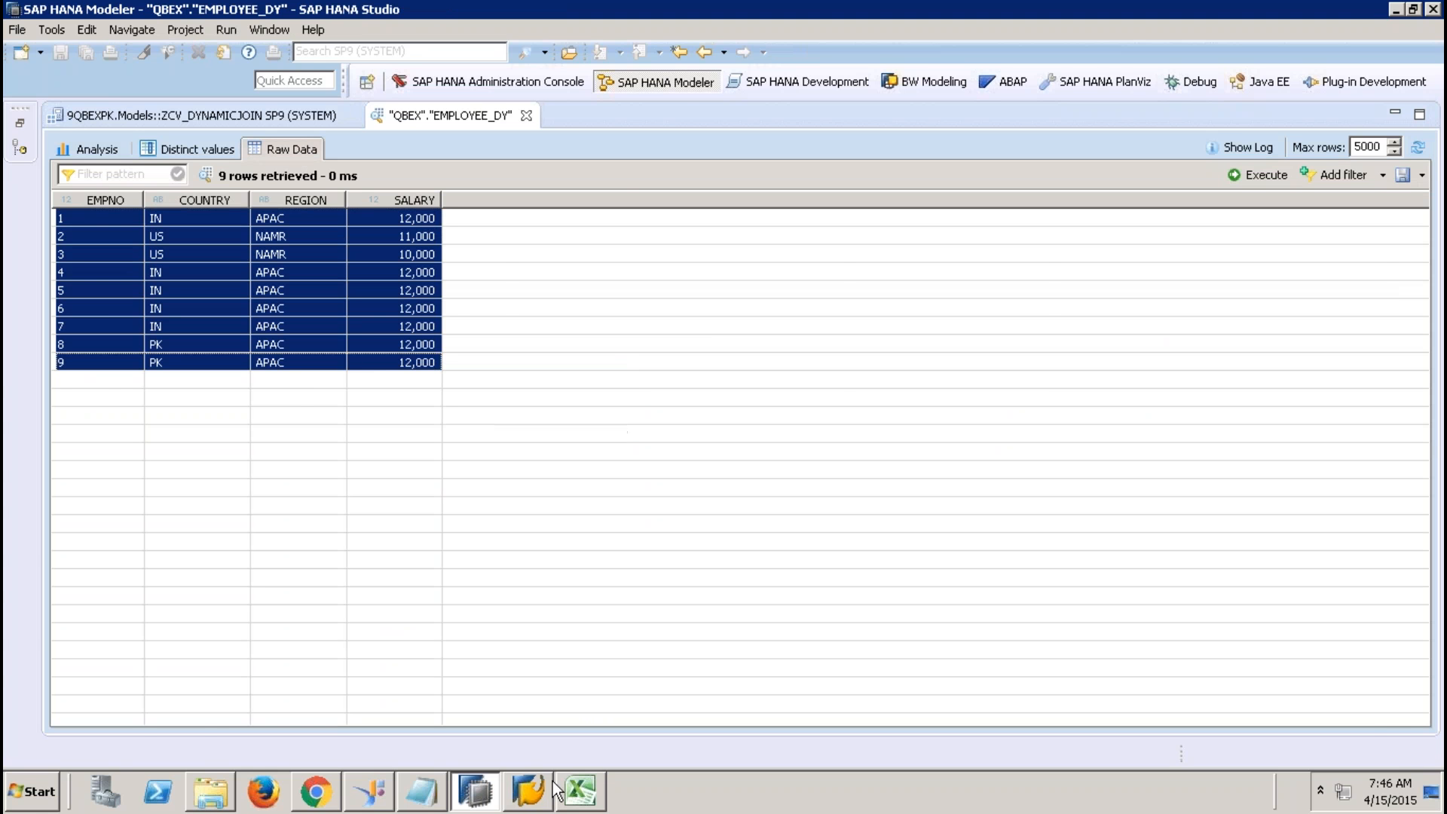
pyautogui.click(580, 792)
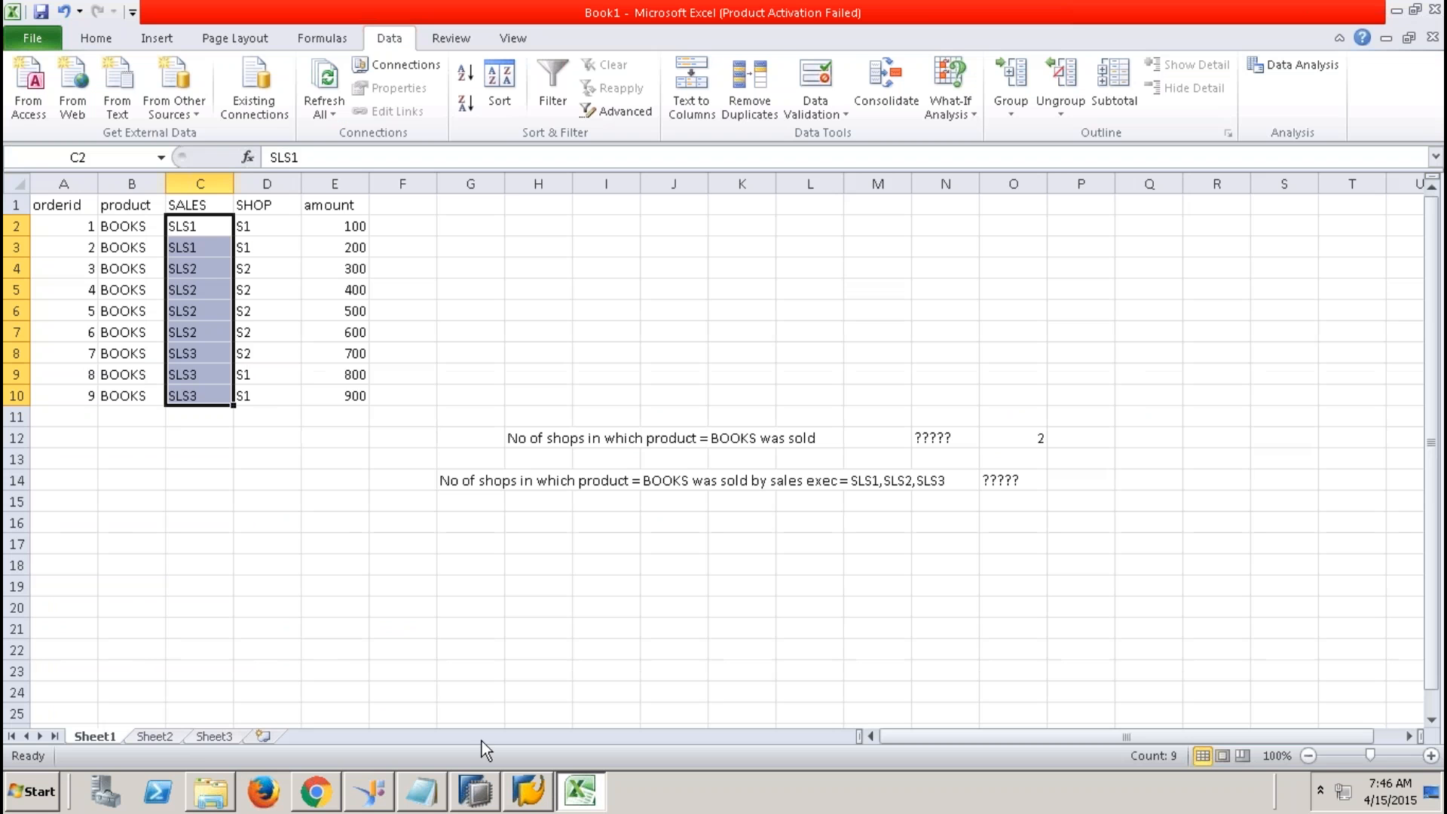
pyautogui.click(208, 743)
pyautogui.click(272, 274)
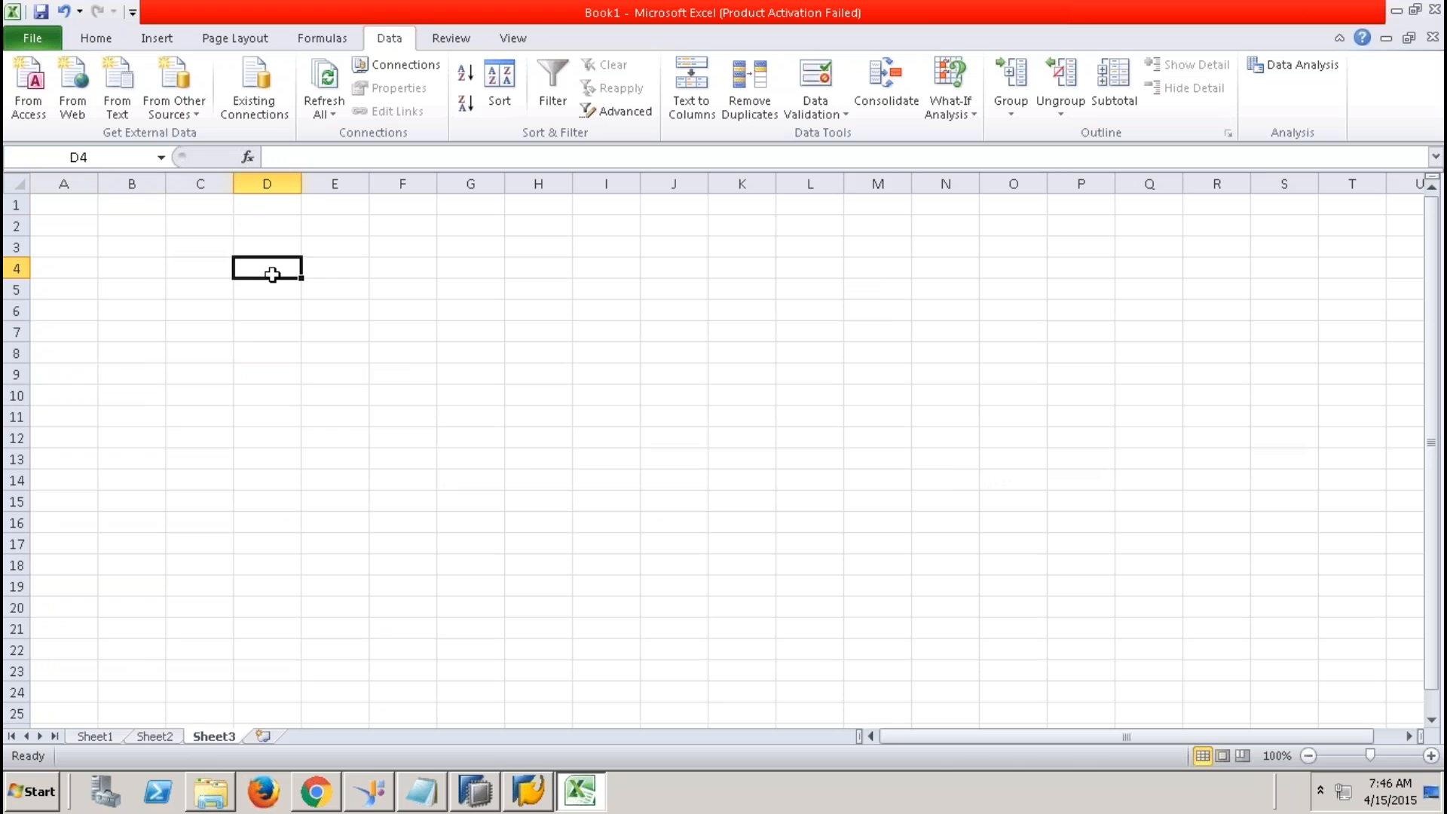
pyautogui.hotkey('ctrl', 'v')
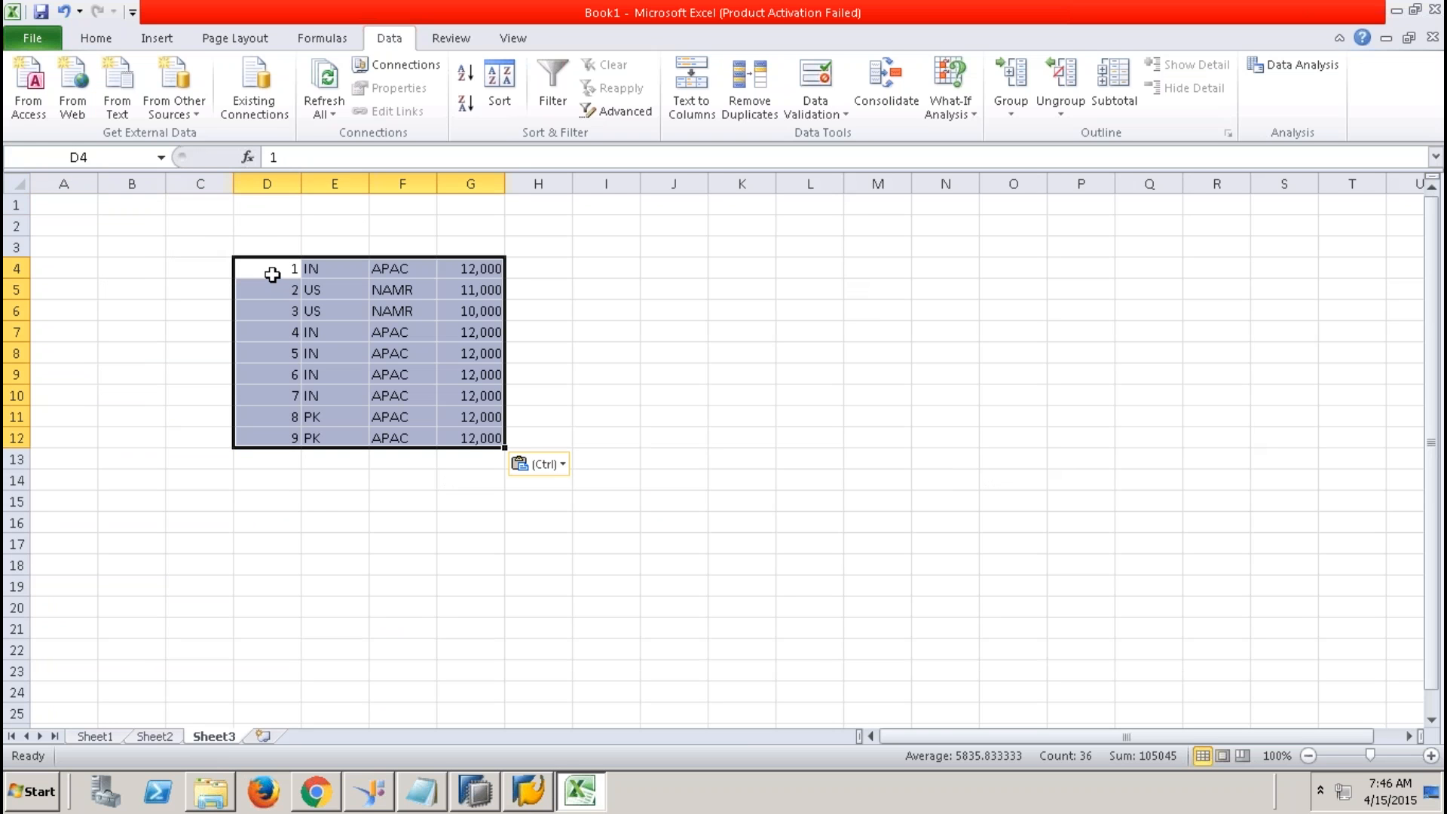
# Step: Enter the headers EMPID, COUNTRY, REGION and SALARY in cells D3 to G3 above the pasted rows
pyautogui.click(276, 247)
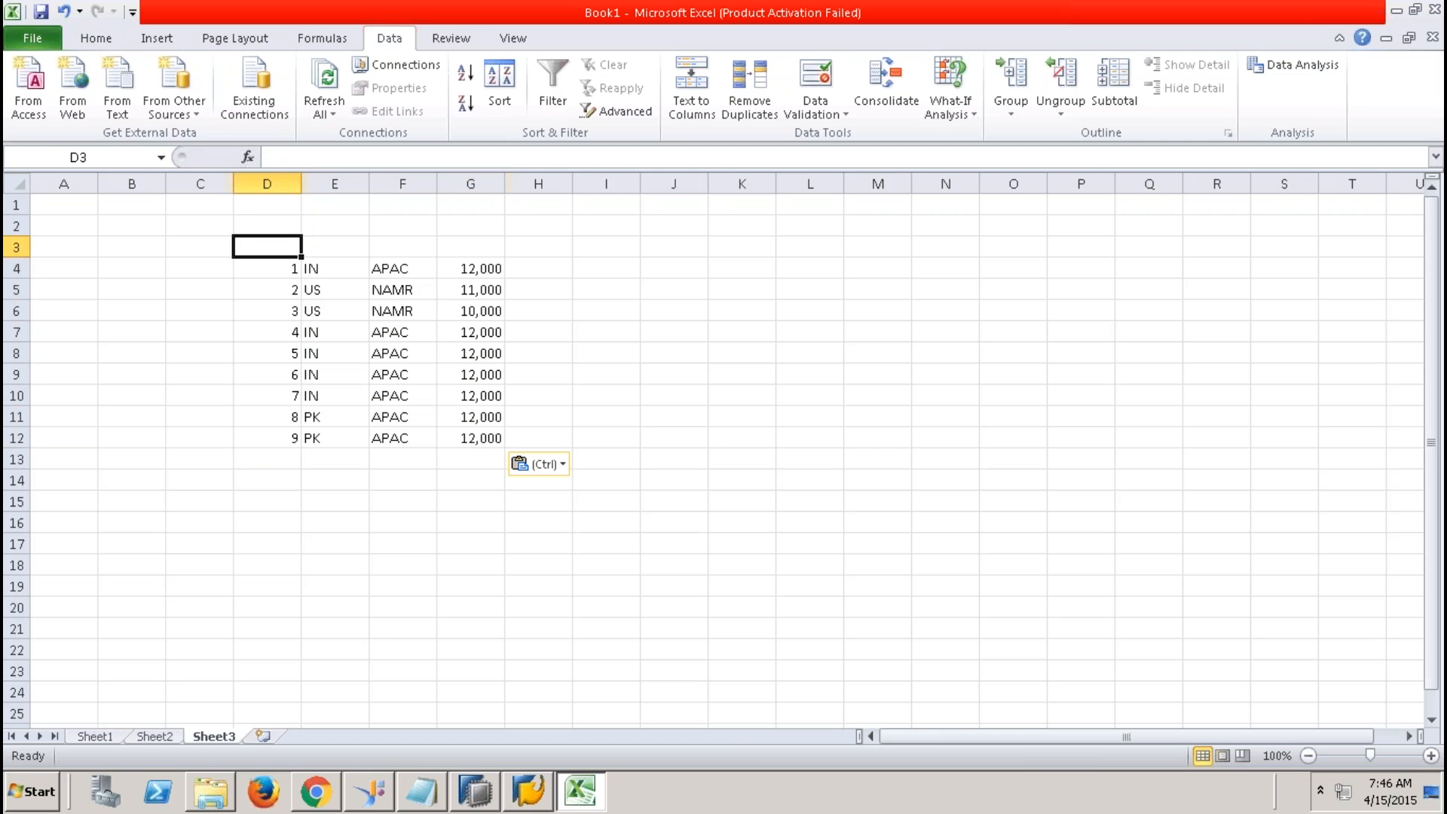
pyautogui.write('EMPID')
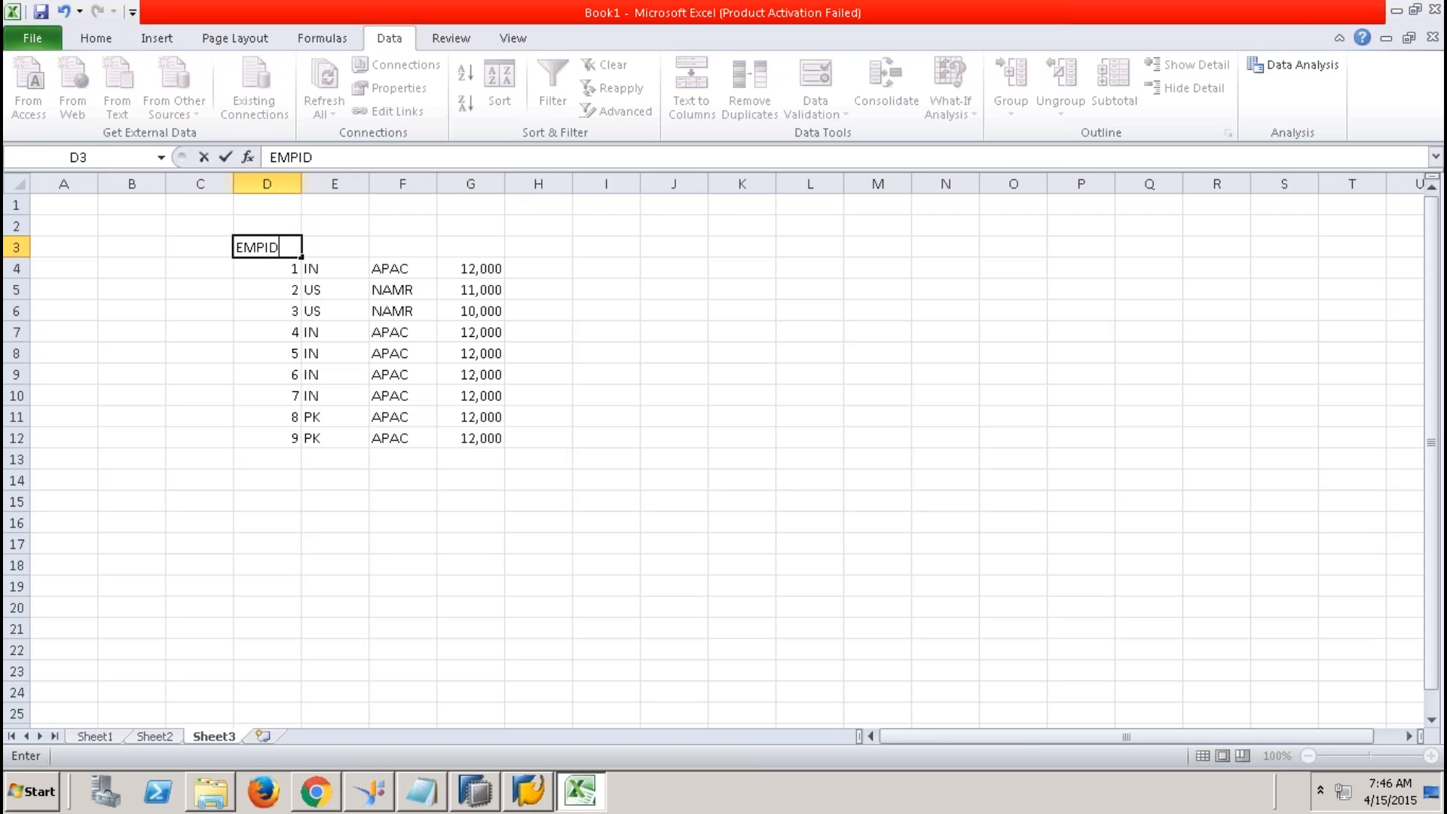
pyautogui.press('Tab')
pyautogui.write('COUNTRY')
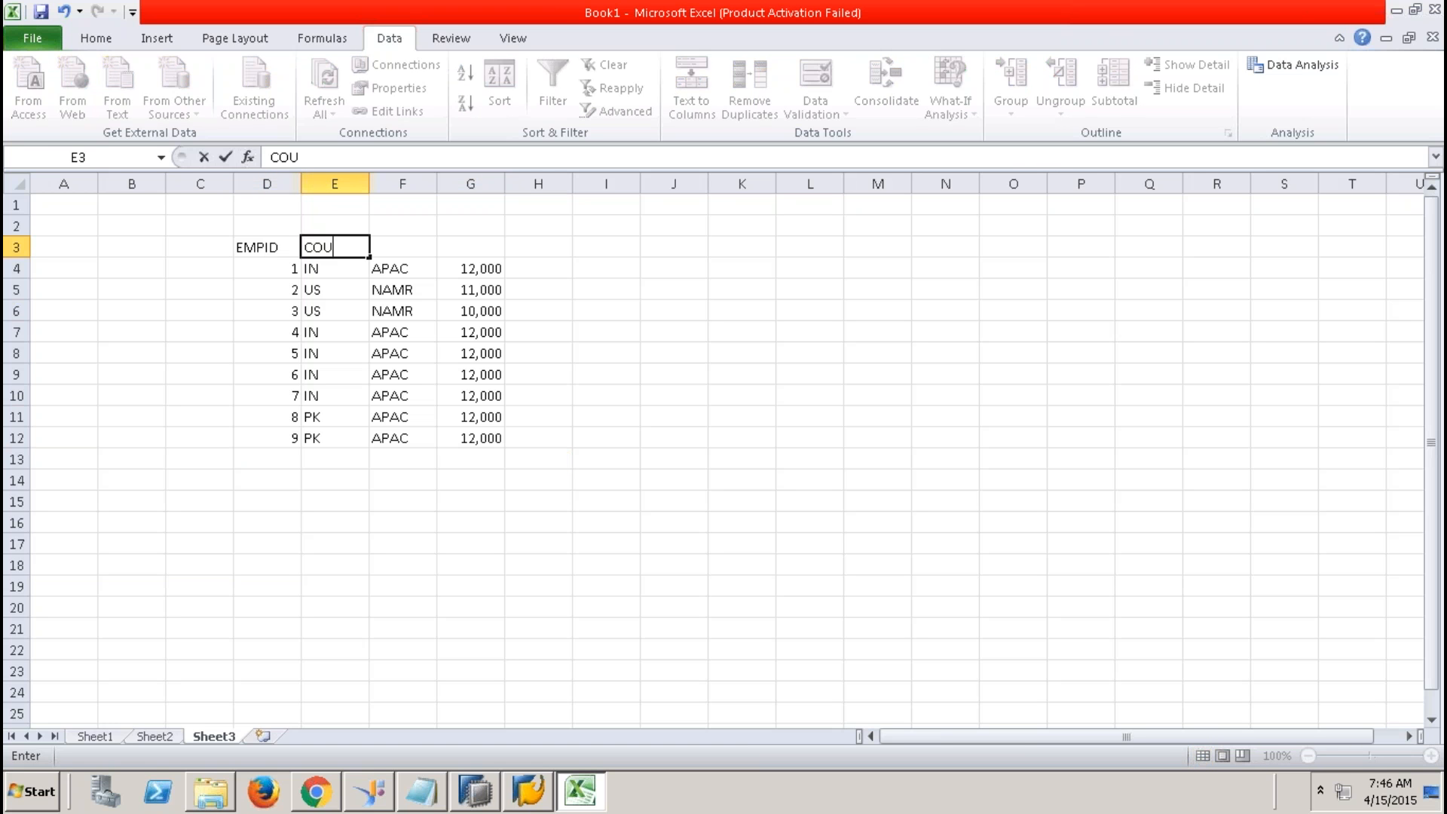
pyautogui.press('Tab')
pyautogui.write('REGION')
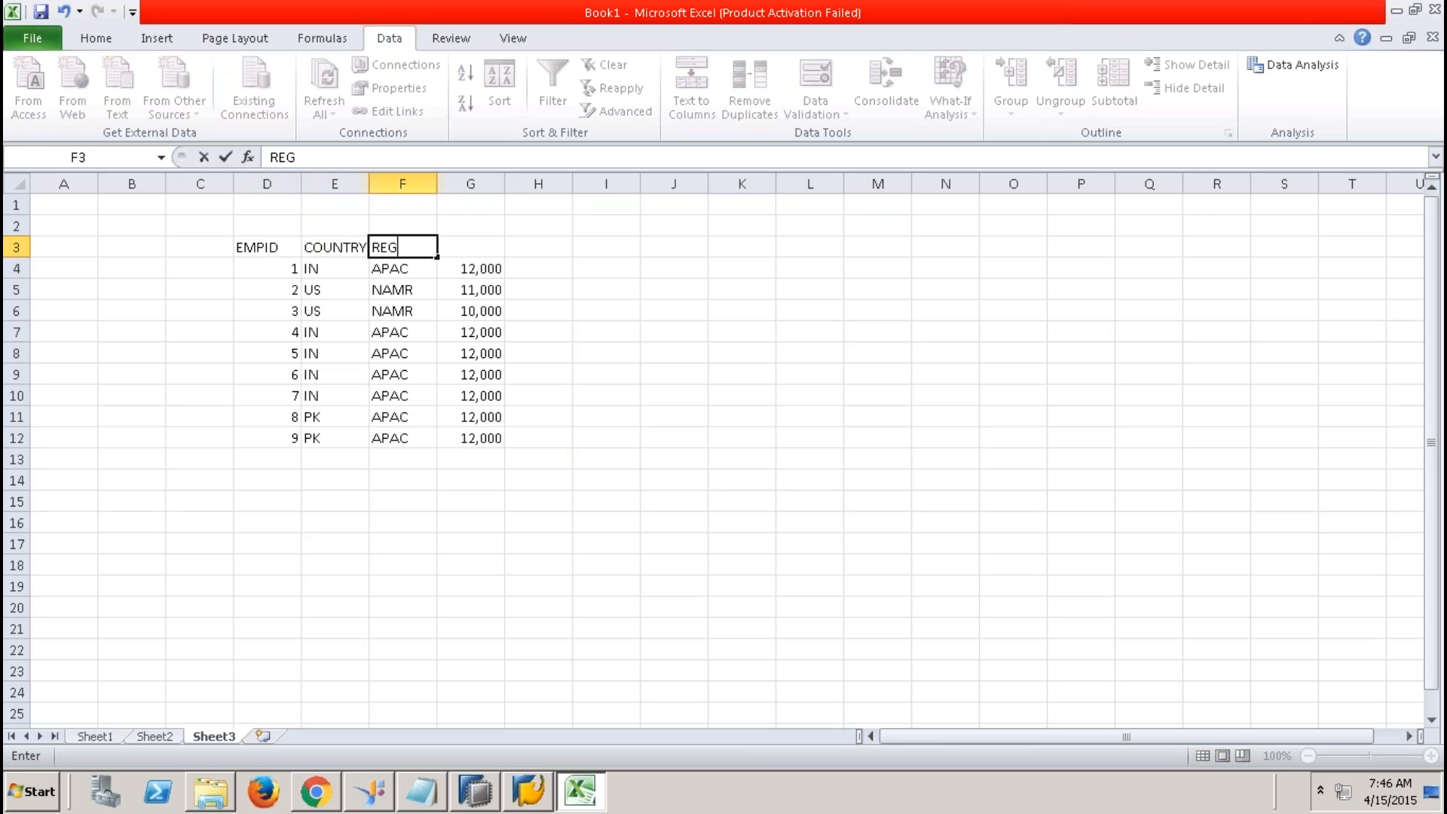
pyautogui.press('Tab')
pyautogui.write('A')
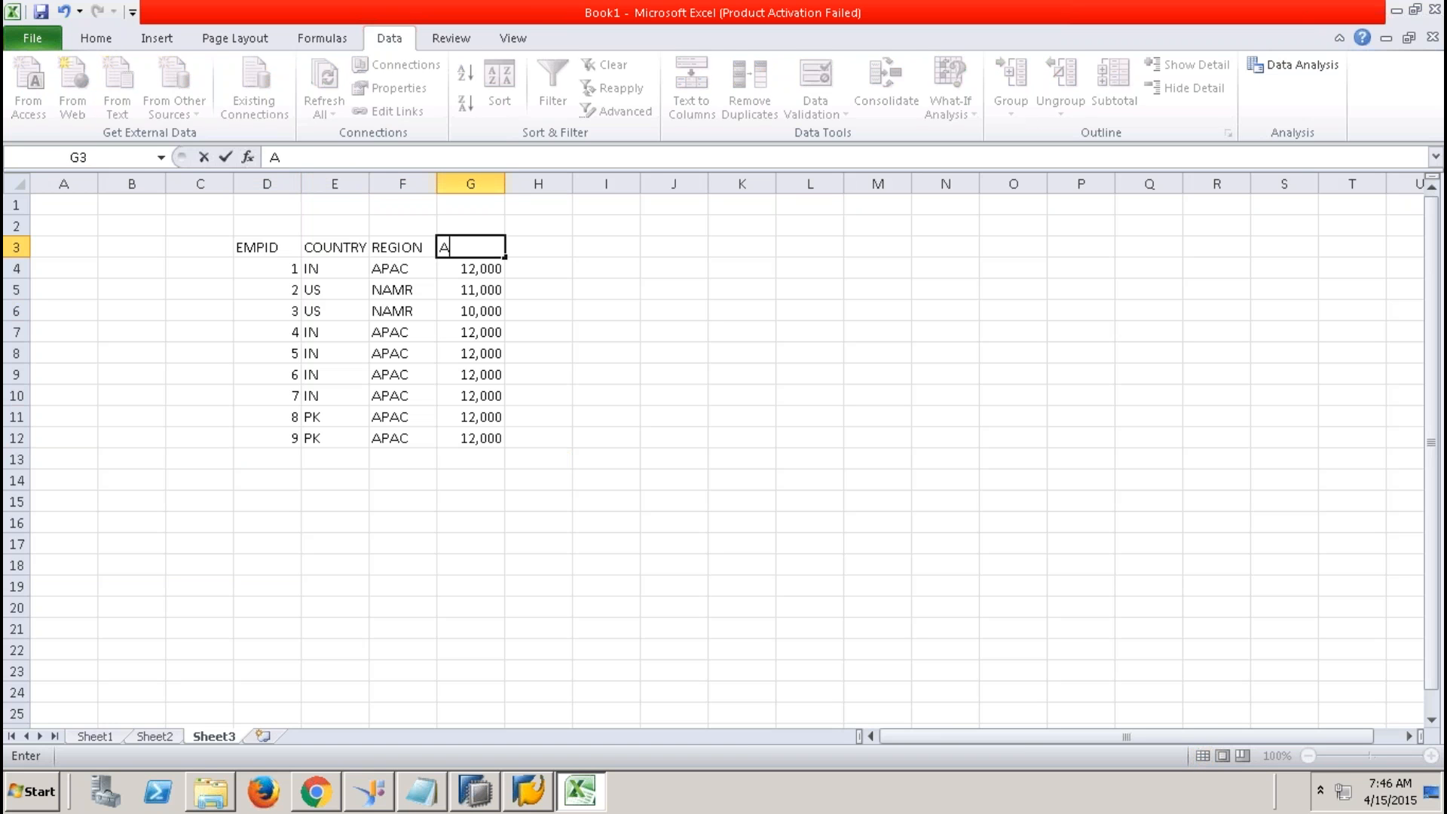
pyautogui.press('BackSpace')
pyautogui.write('SALARY')
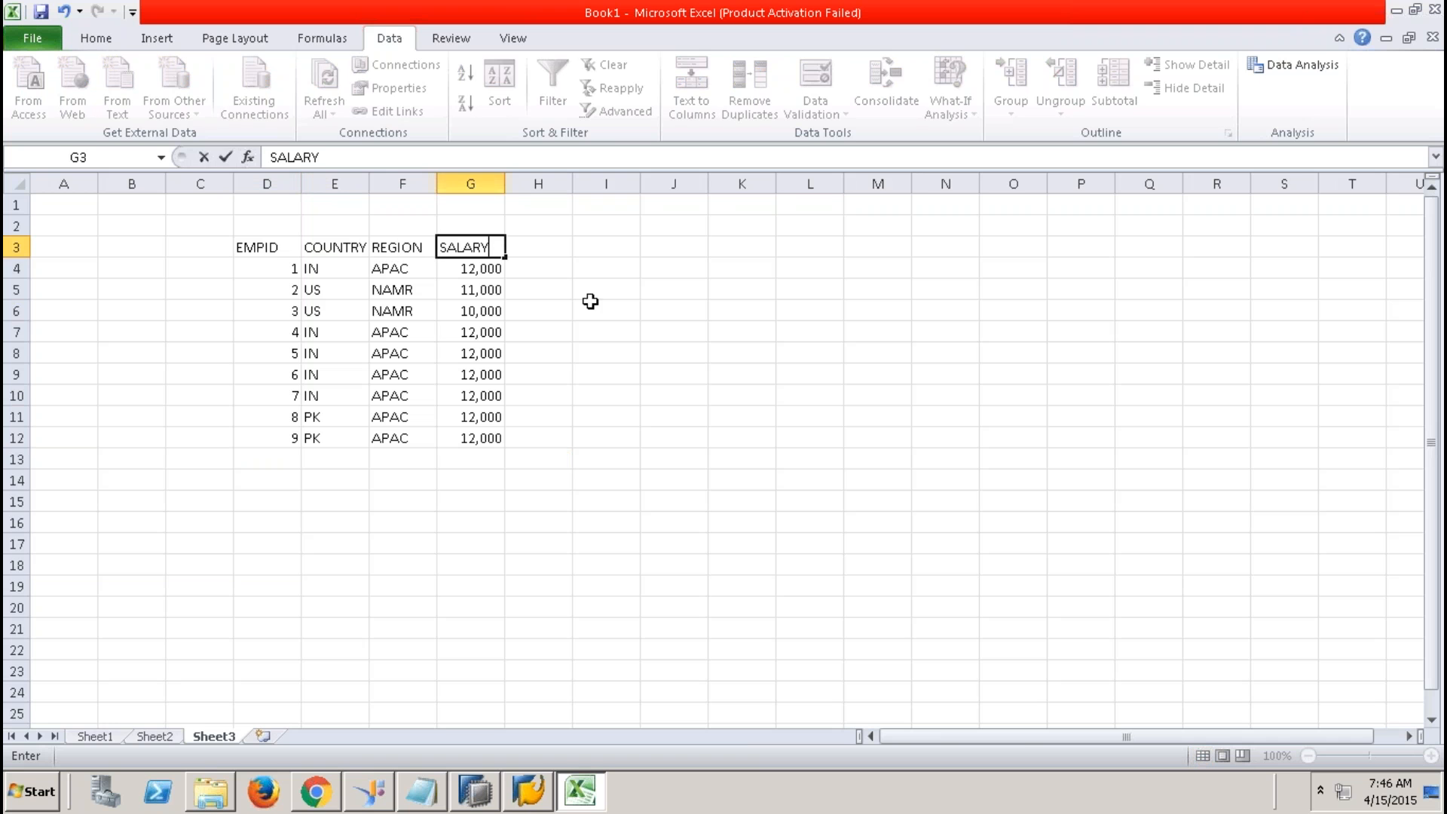
pyautogui.click(590, 301)
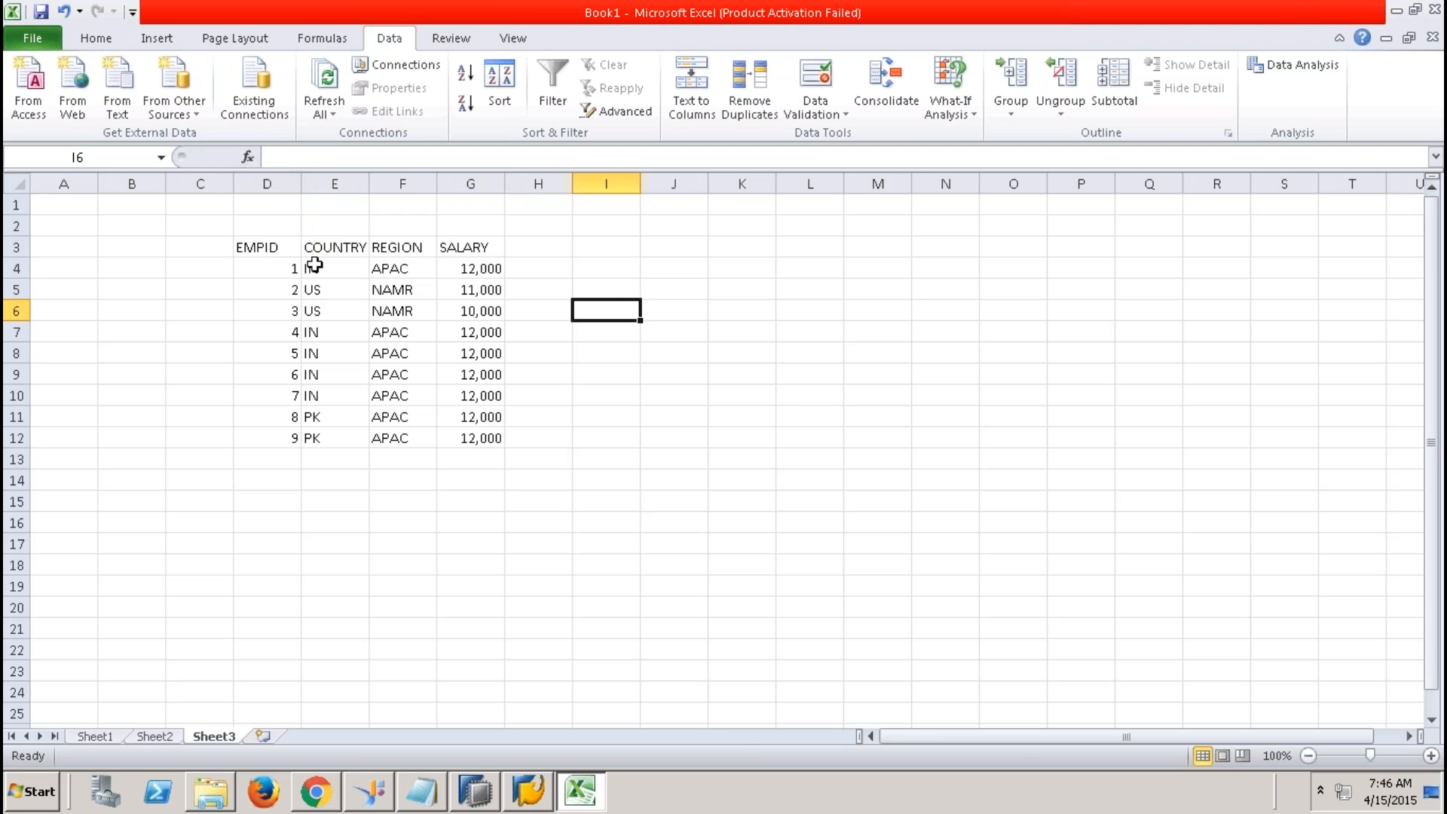
# Step: Examine the EMPID, COUNTRY, REGION and SALARY columns of the employee table, especially how COUNTRY relates to REGION
pyautogui.click(287, 249)
pyautogui.keyDown('shift'); pyautogui.click(271, 398); pyautogui.keyUp('shift')
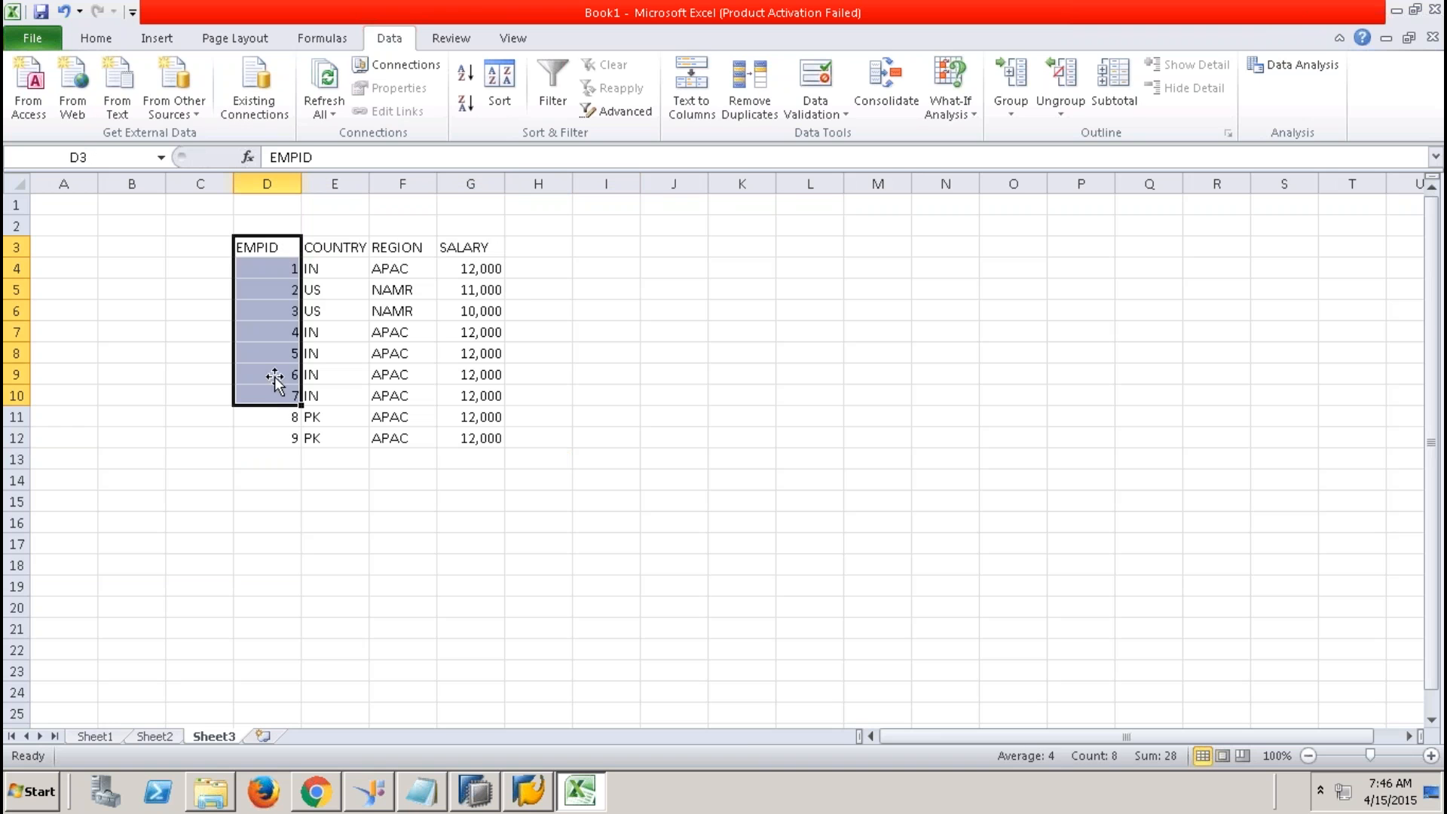
pyautogui.click(336, 245)
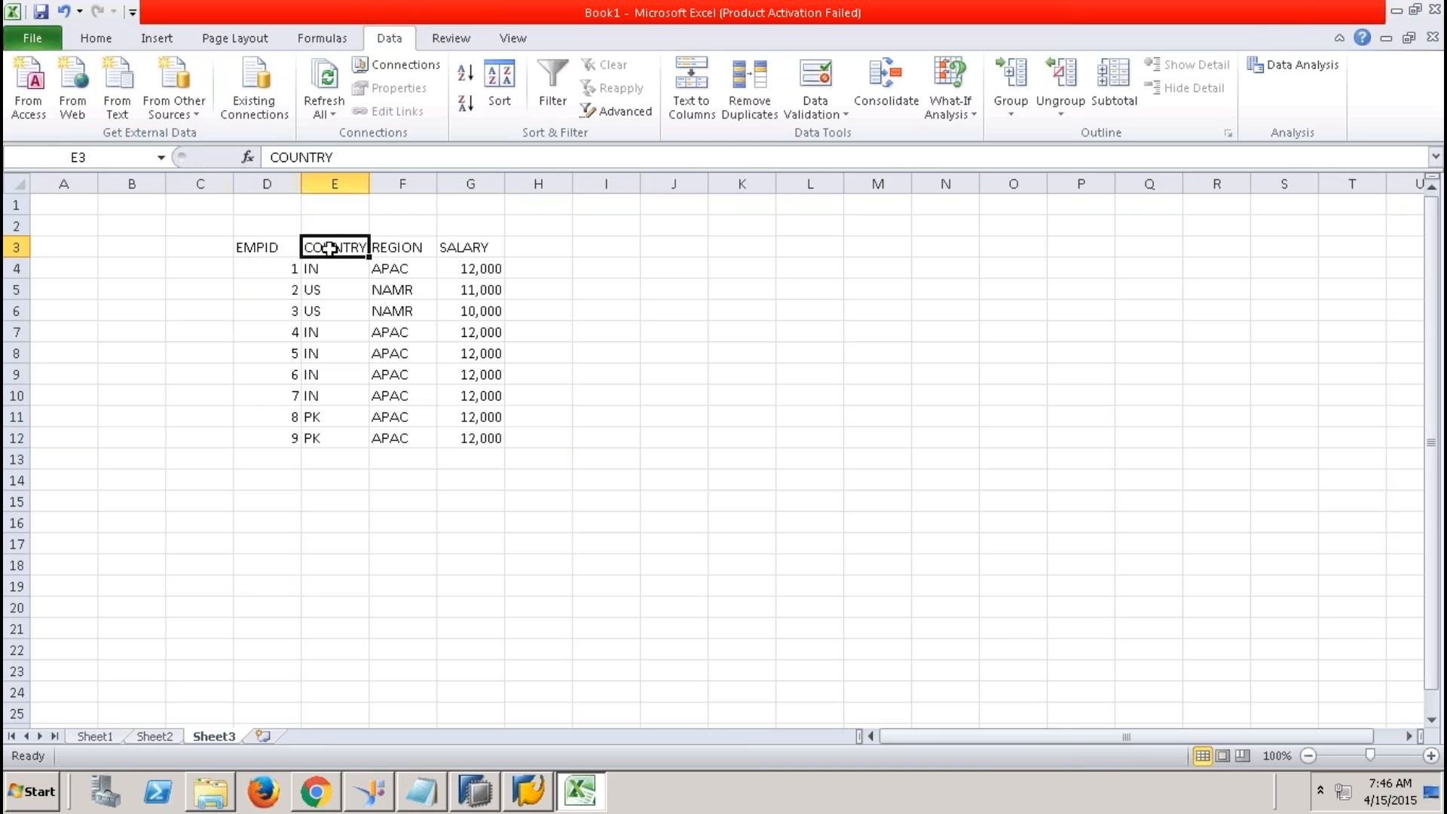
pyautogui.click(484, 248)
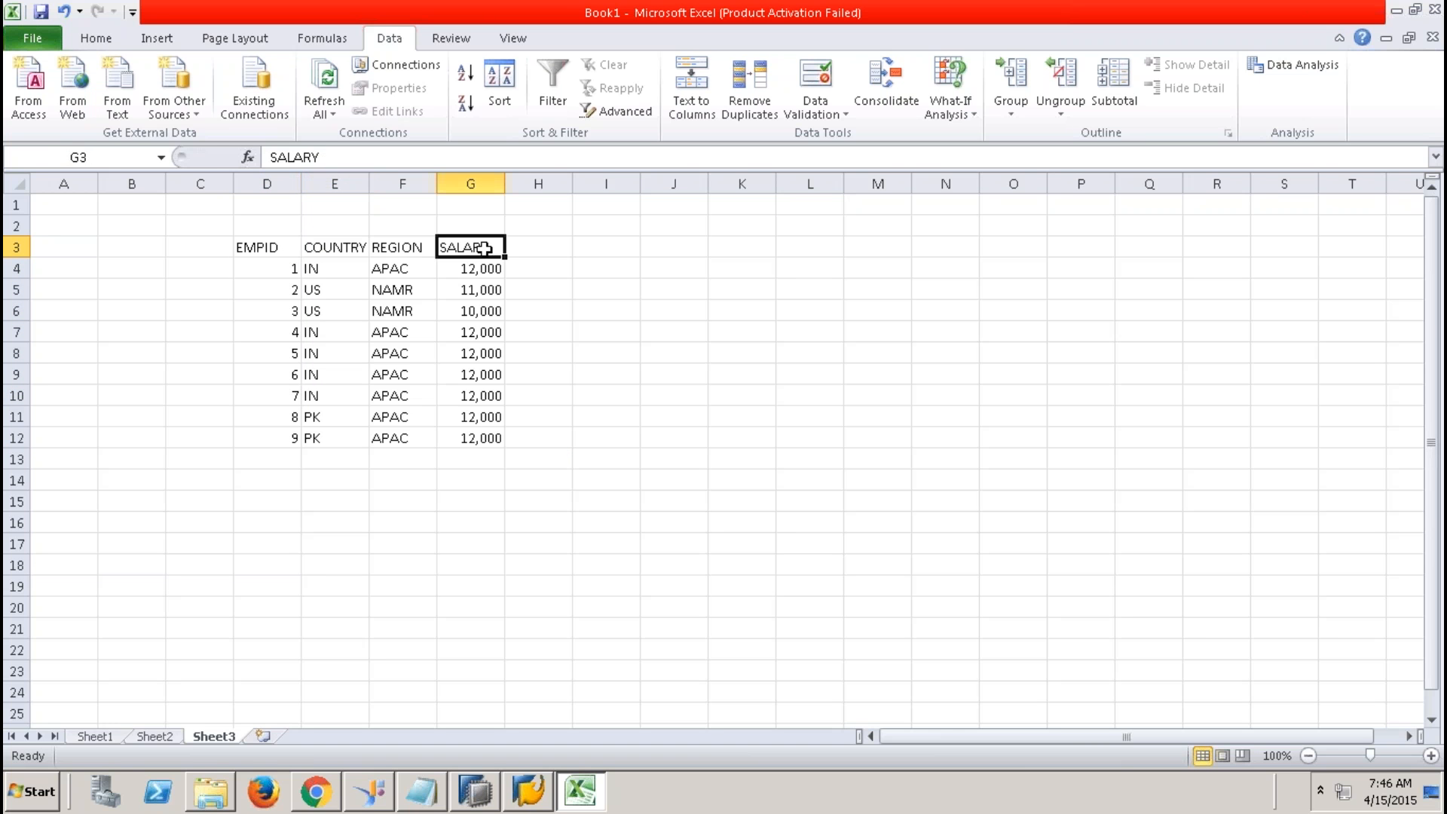
pyautogui.click(396, 242)
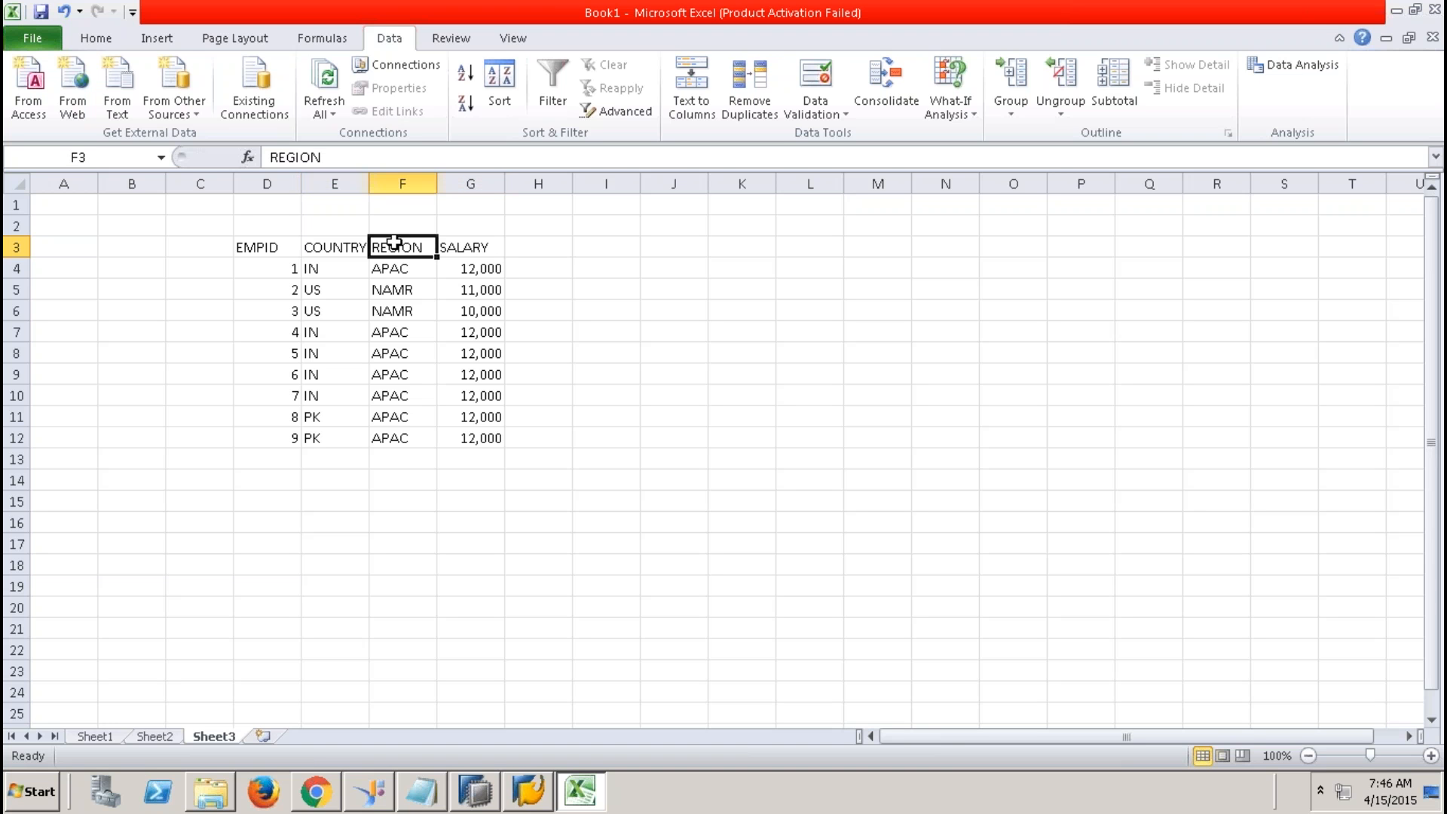
pyautogui.click(354, 239)
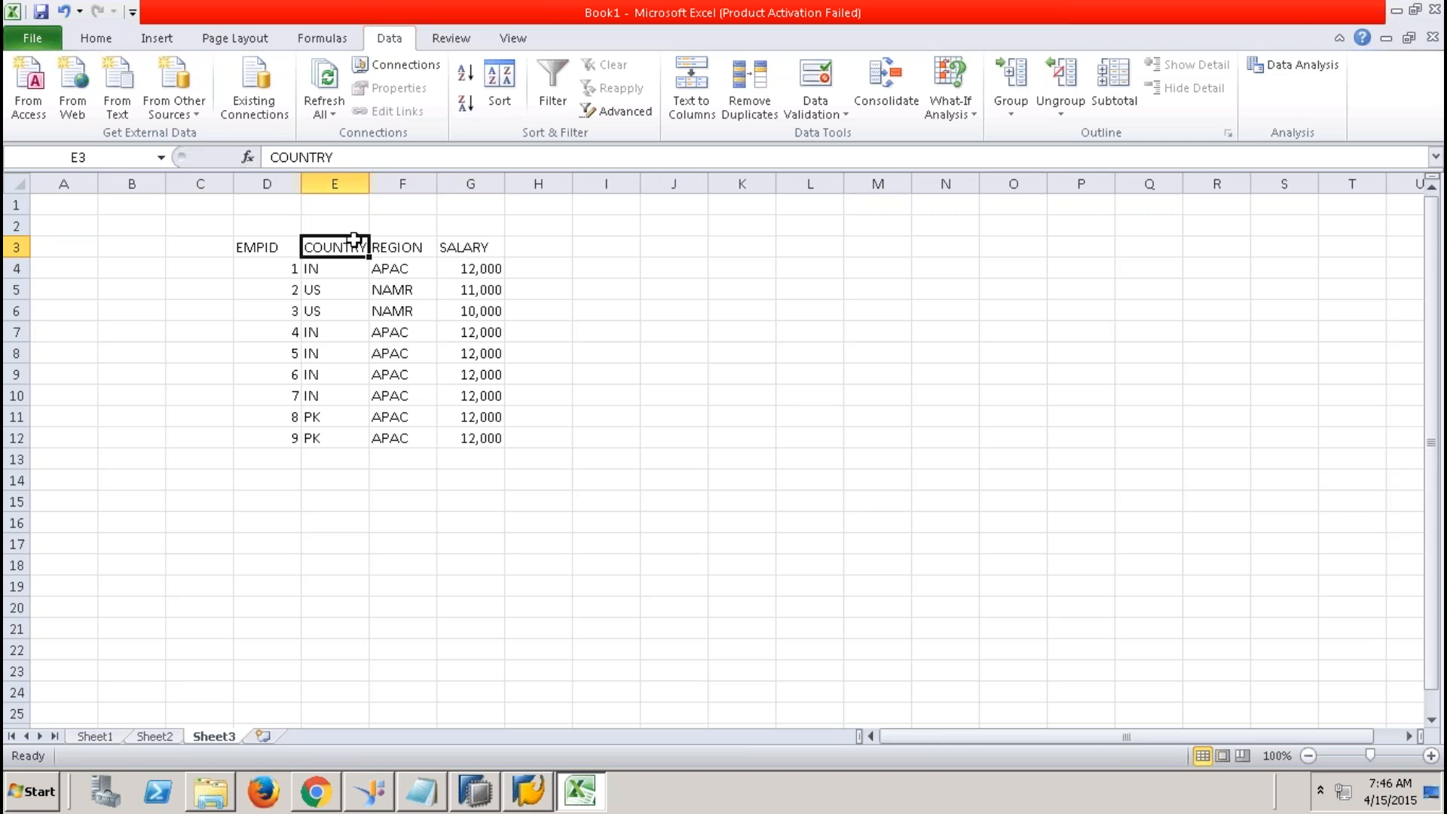
pyautogui.click(403, 245)
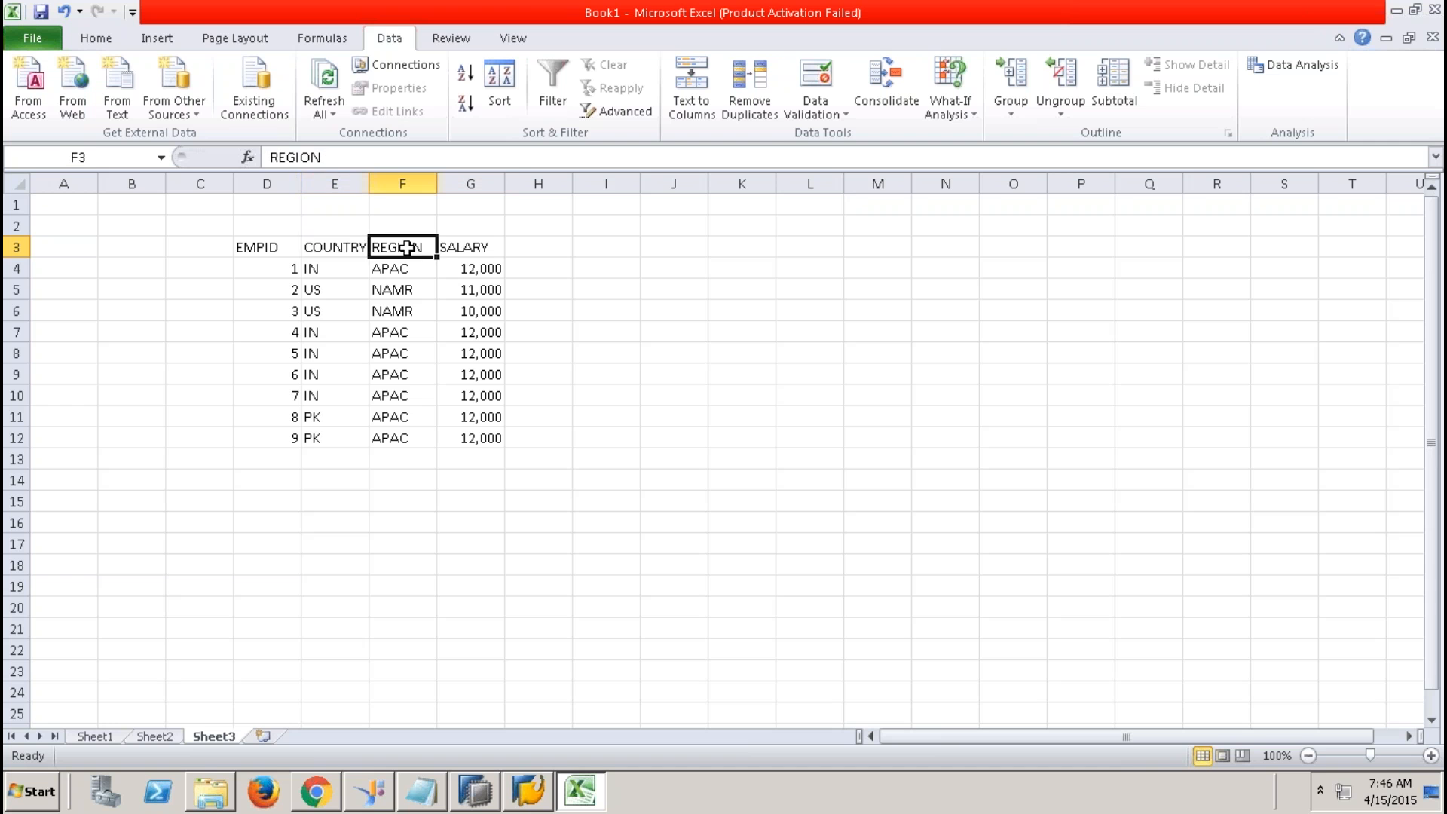
pyautogui.moveTo(377, 247); pyautogui.dragTo(354, 248)
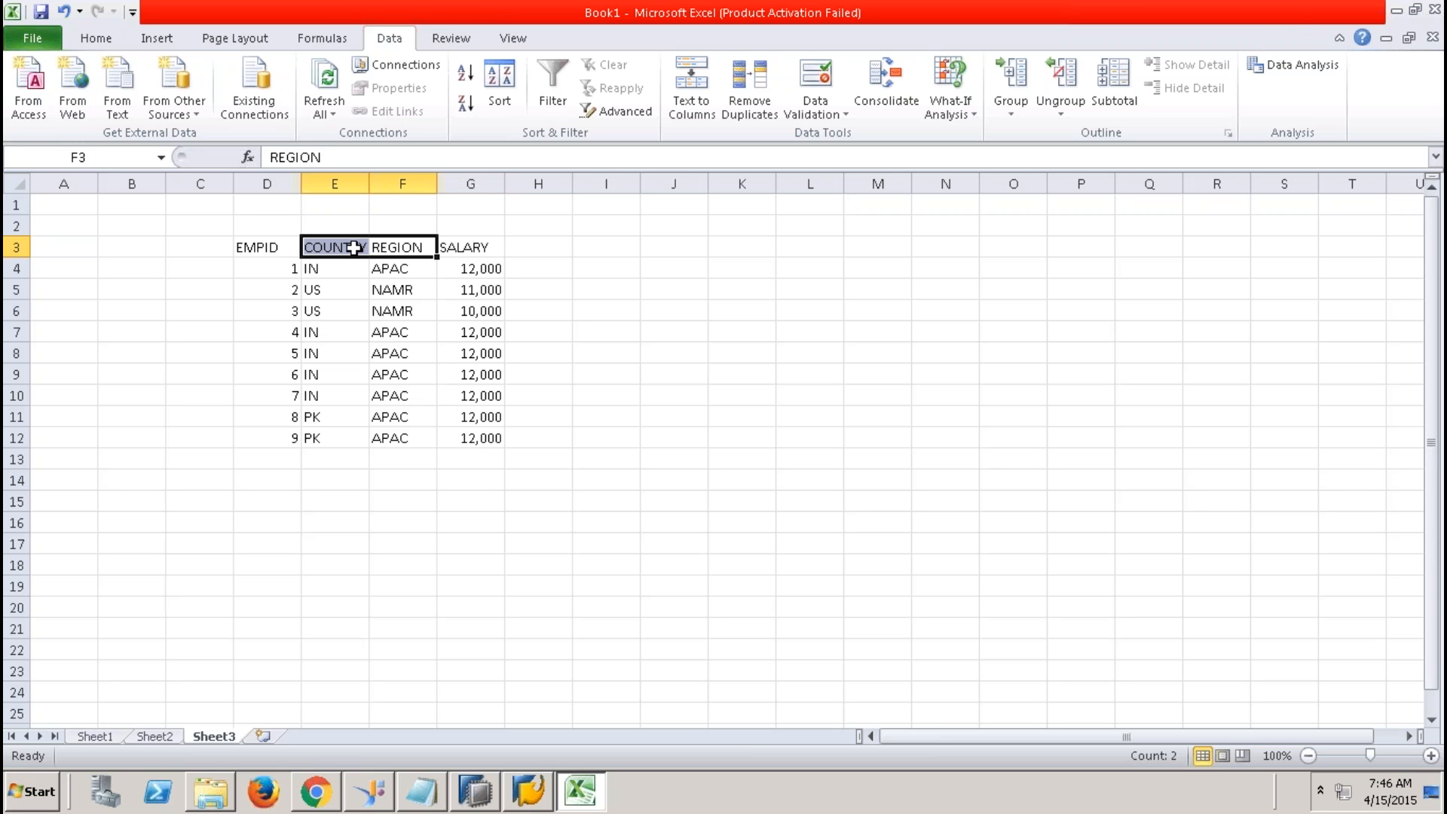
# Step: Enter the header EMPID in cell I14 and copy the EMPID values from D4:D12 beneath it, starting at I15
pyautogui.click(568, 431)
pyautogui.click(609, 479)
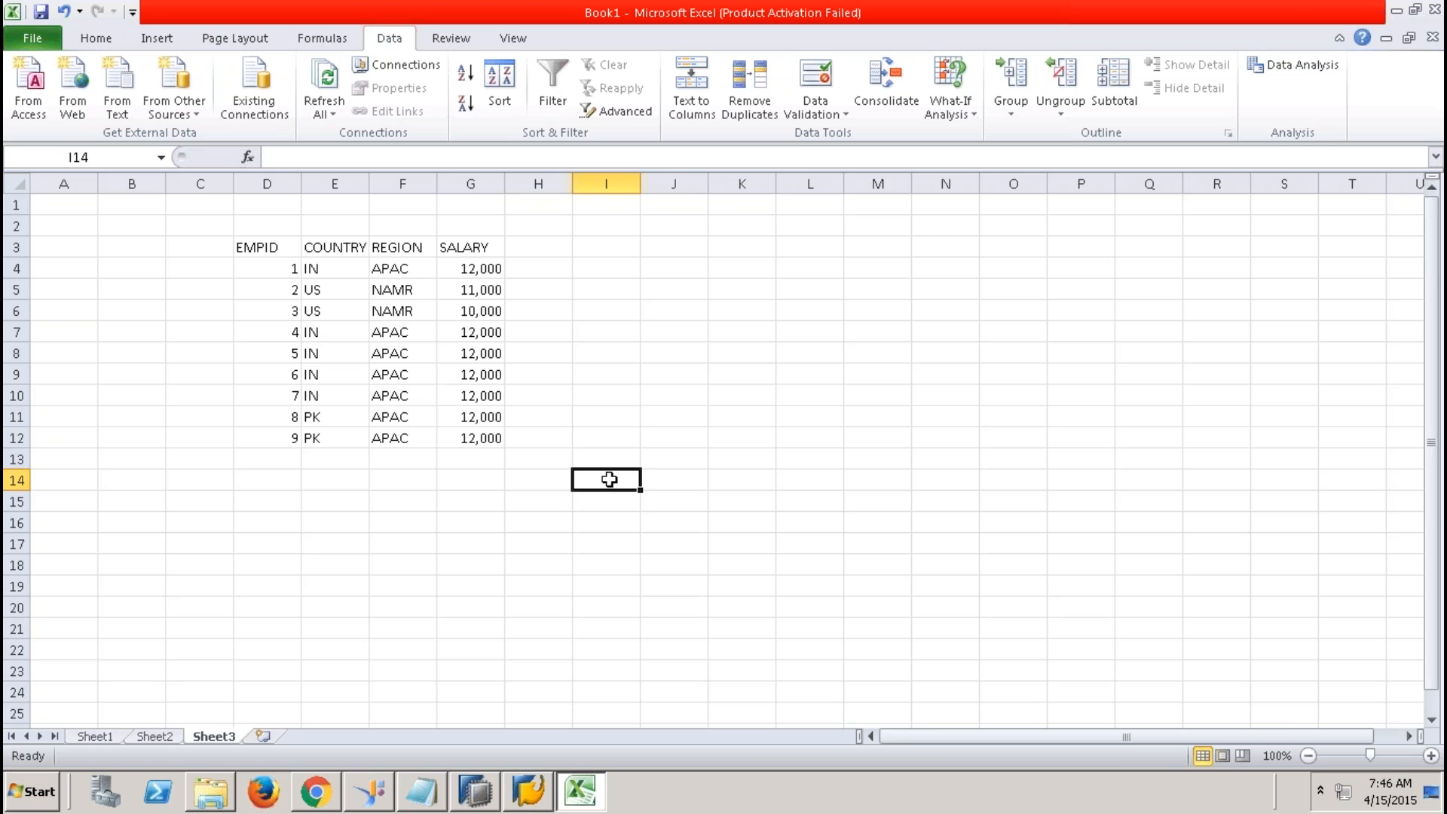
pyautogui.write('EMPID')
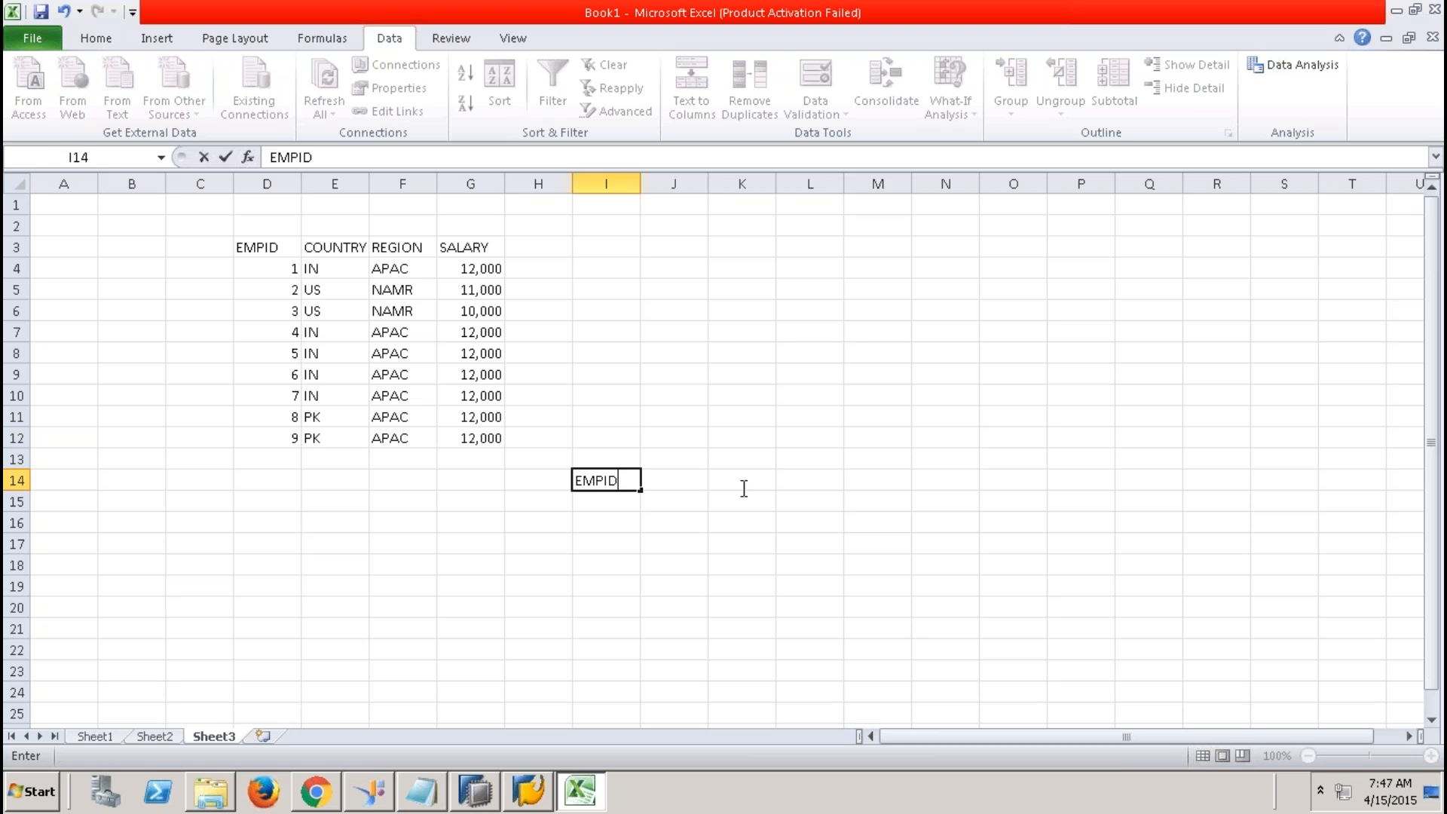
pyautogui.click(664, 485)
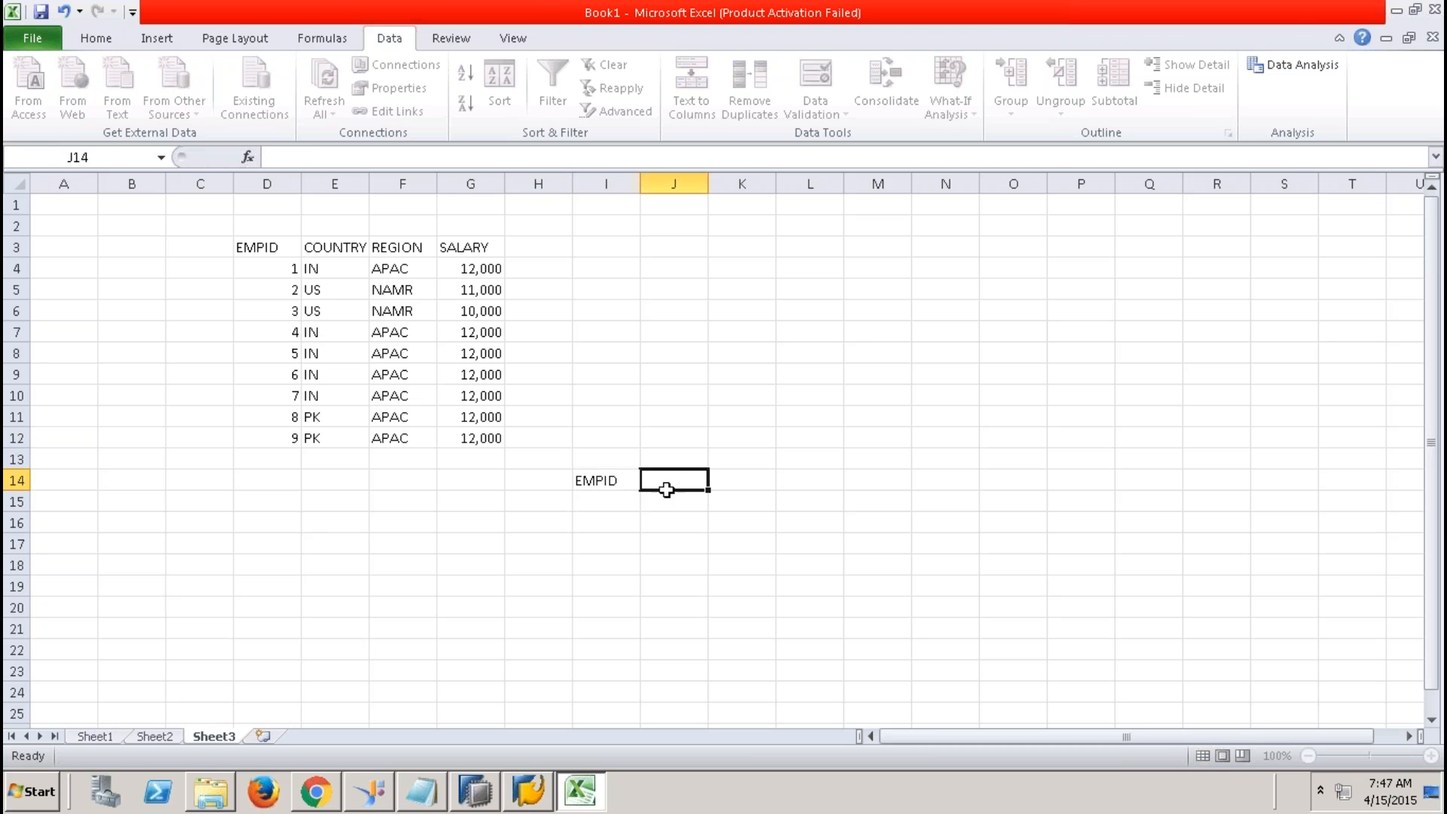
pyautogui.moveTo(284, 269); pyautogui.dragTo(297, 439)
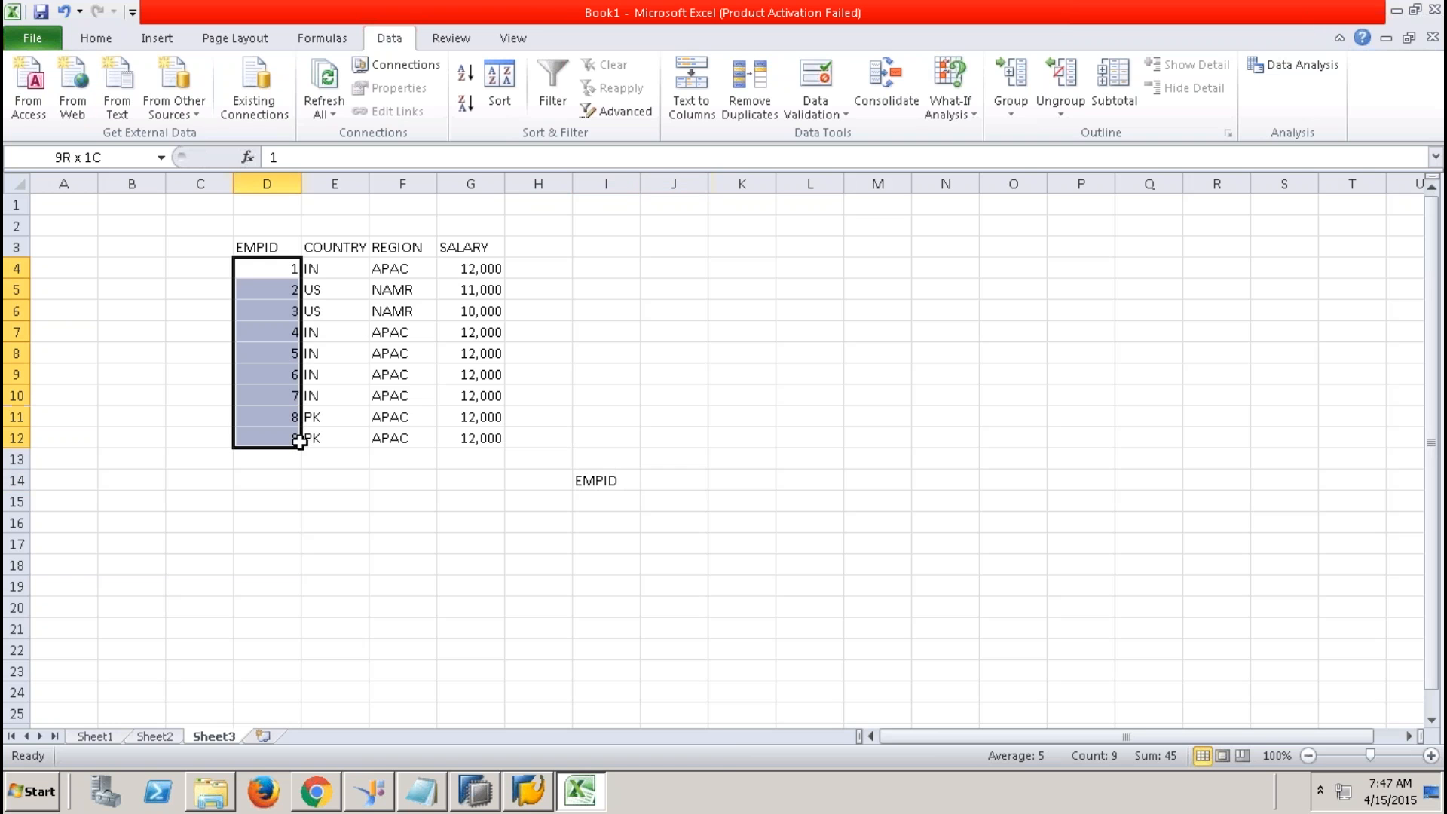
pyautogui.hotkey('ctrl', 'c')
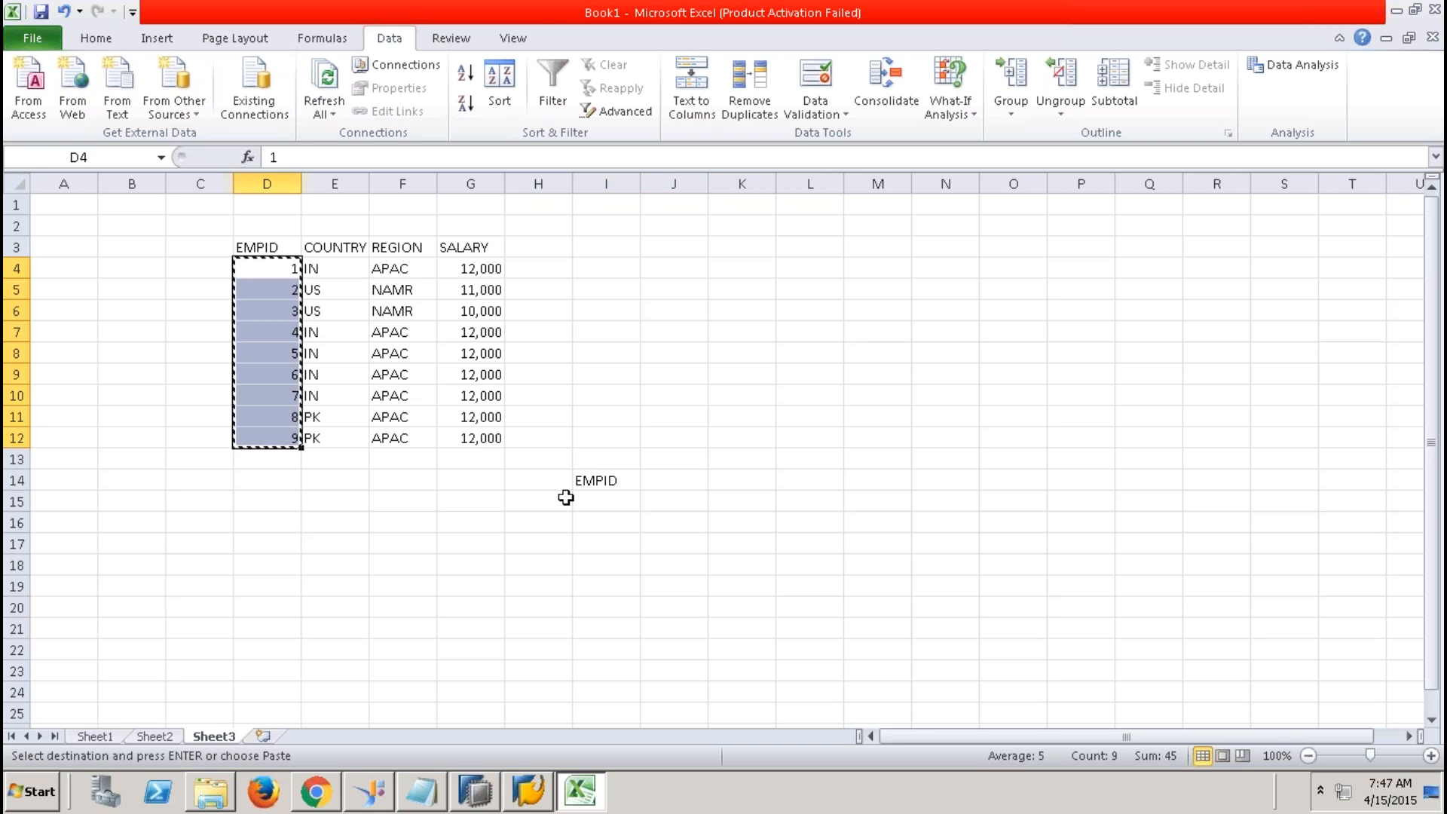
pyautogui.click(607, 499)
pyautogui.hotkey('ctrl', 'v')
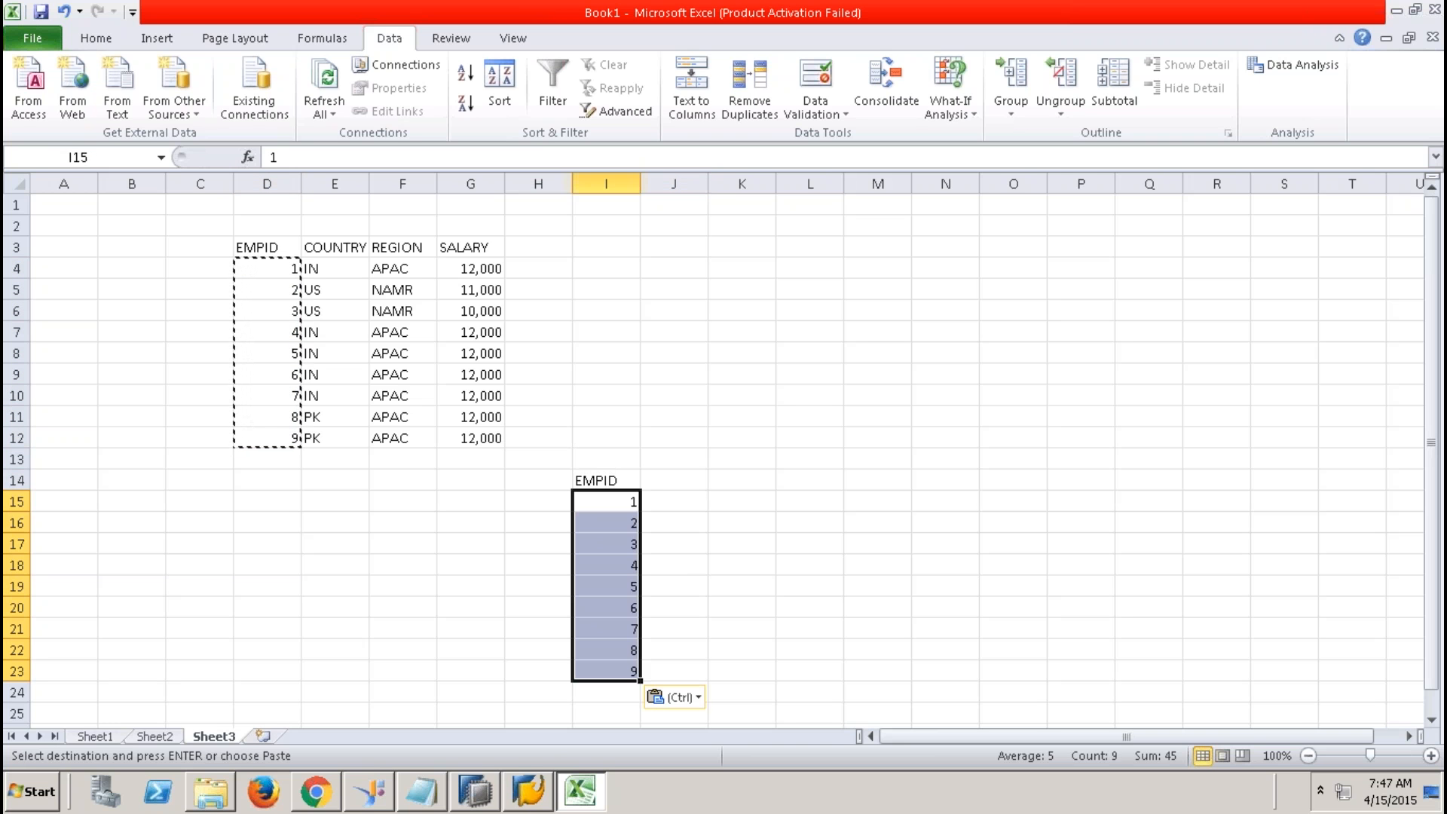
# Step: Copy the SALARY column with its header from G3:G12 to the result table, starting at cell J14
pyautogui.click(483, 246)
pyautogui.moveTo(485, 265); pyautogui.dragTo(484, 432)
pyautogui.hotkey('ctrl', 'c')
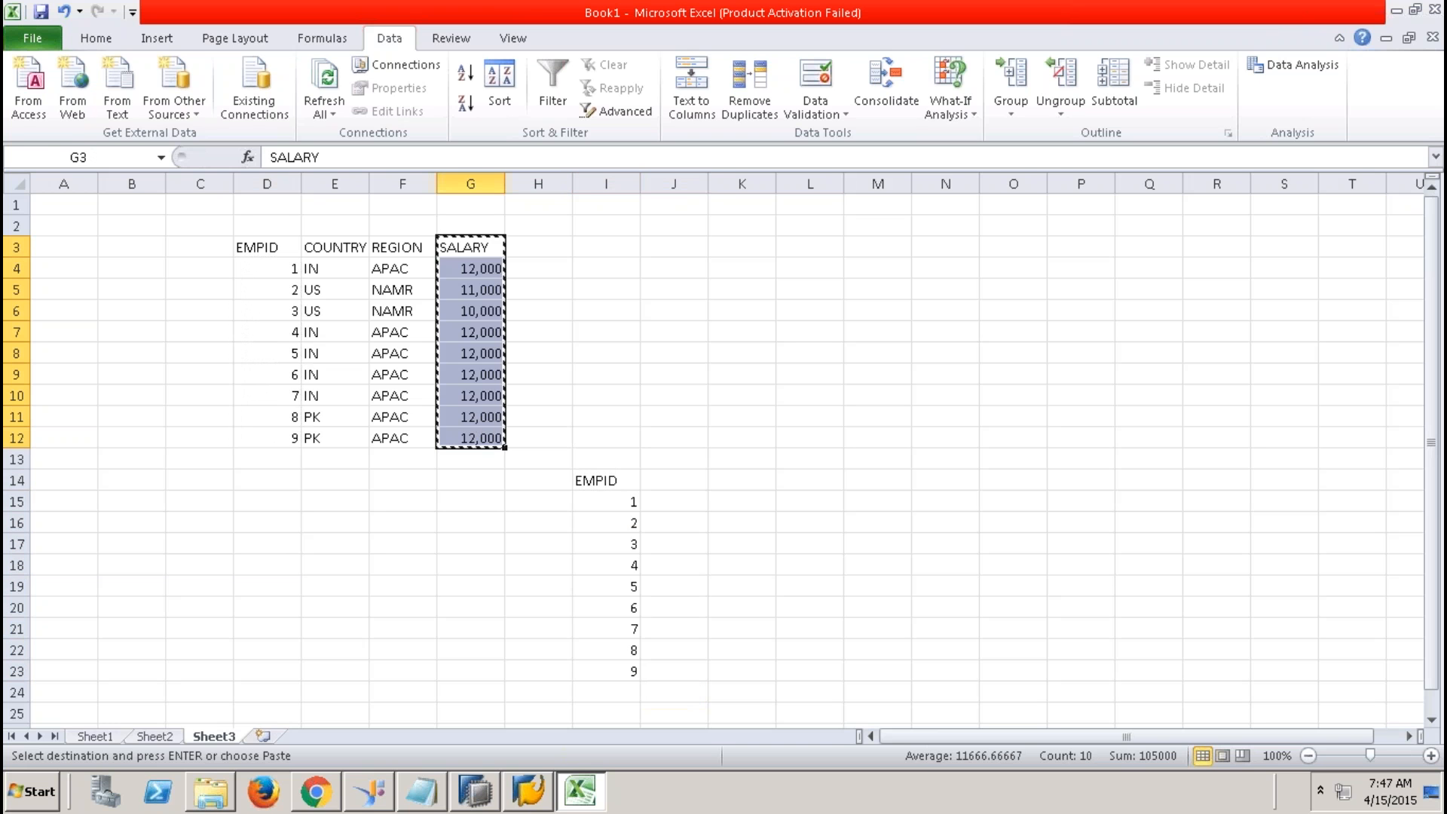
pyautogui.click(675, 480)
pyautogui.hotkey('ctrl', 'v')
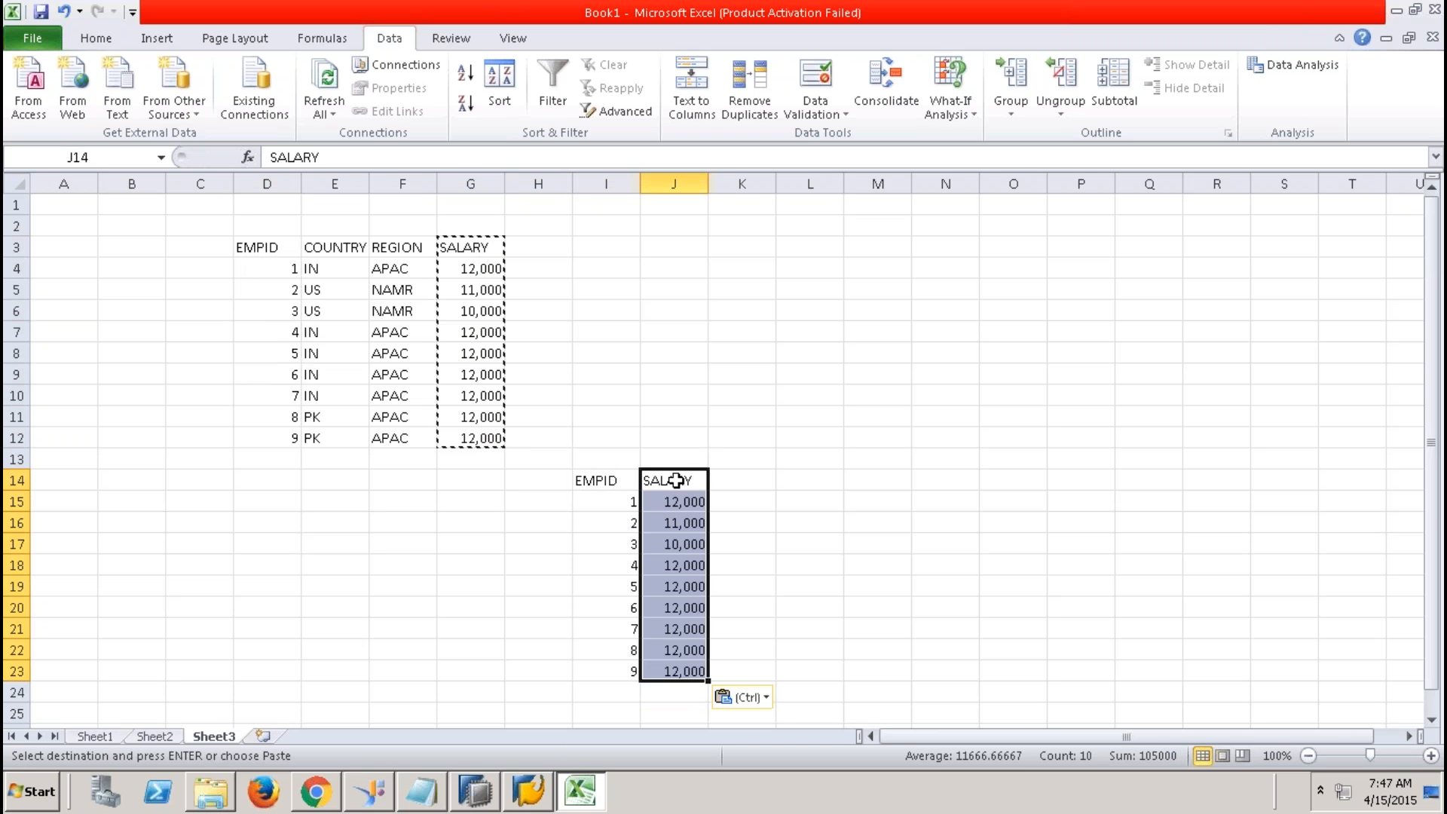
# Step: Enter the header % OF SALARY ON RESULT in cell K14 and widen columns K and I
pyautogui.click(727, 481)
pyautogui.write('%')
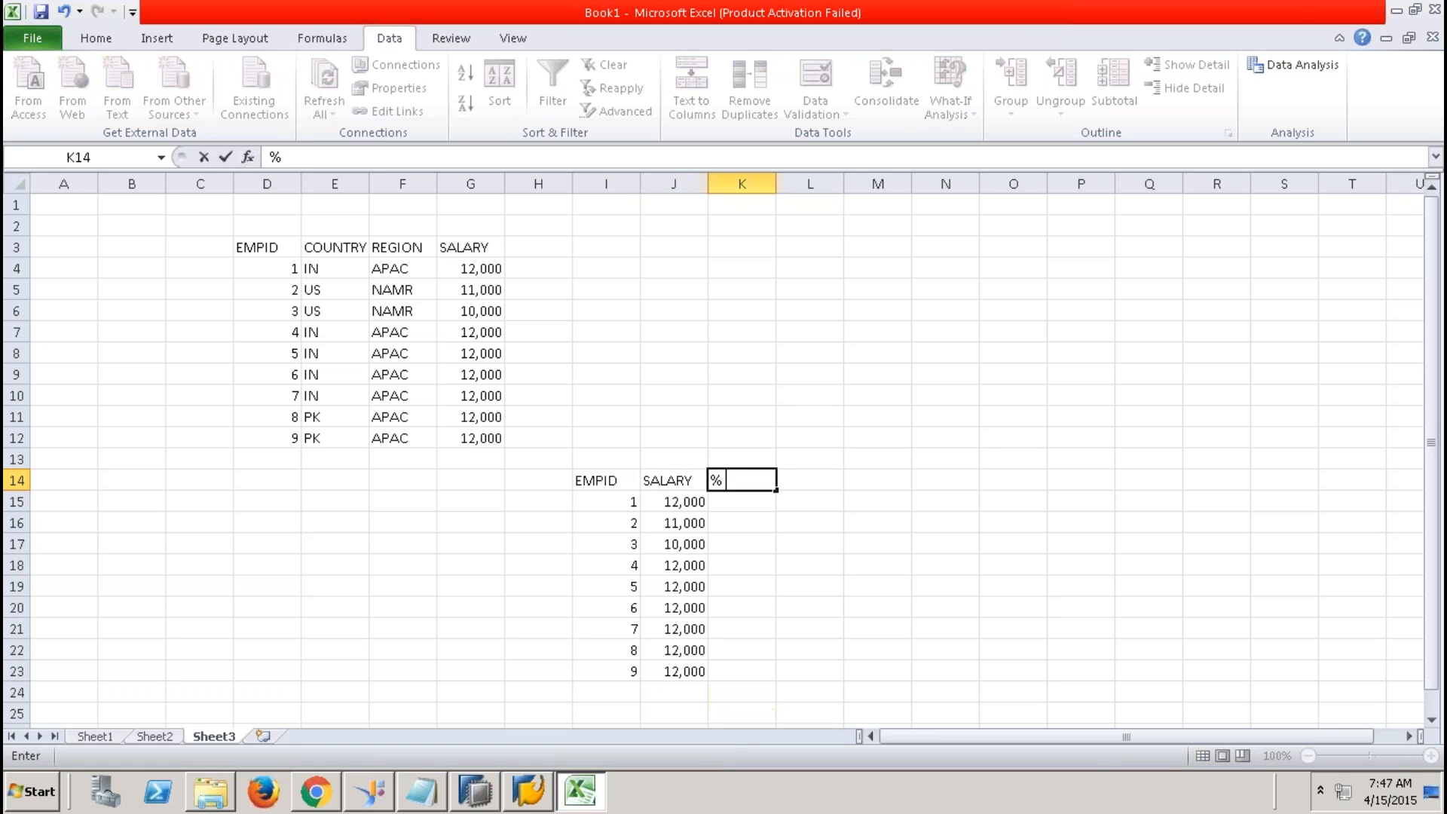
pyautogui.write(' OF SALARY')
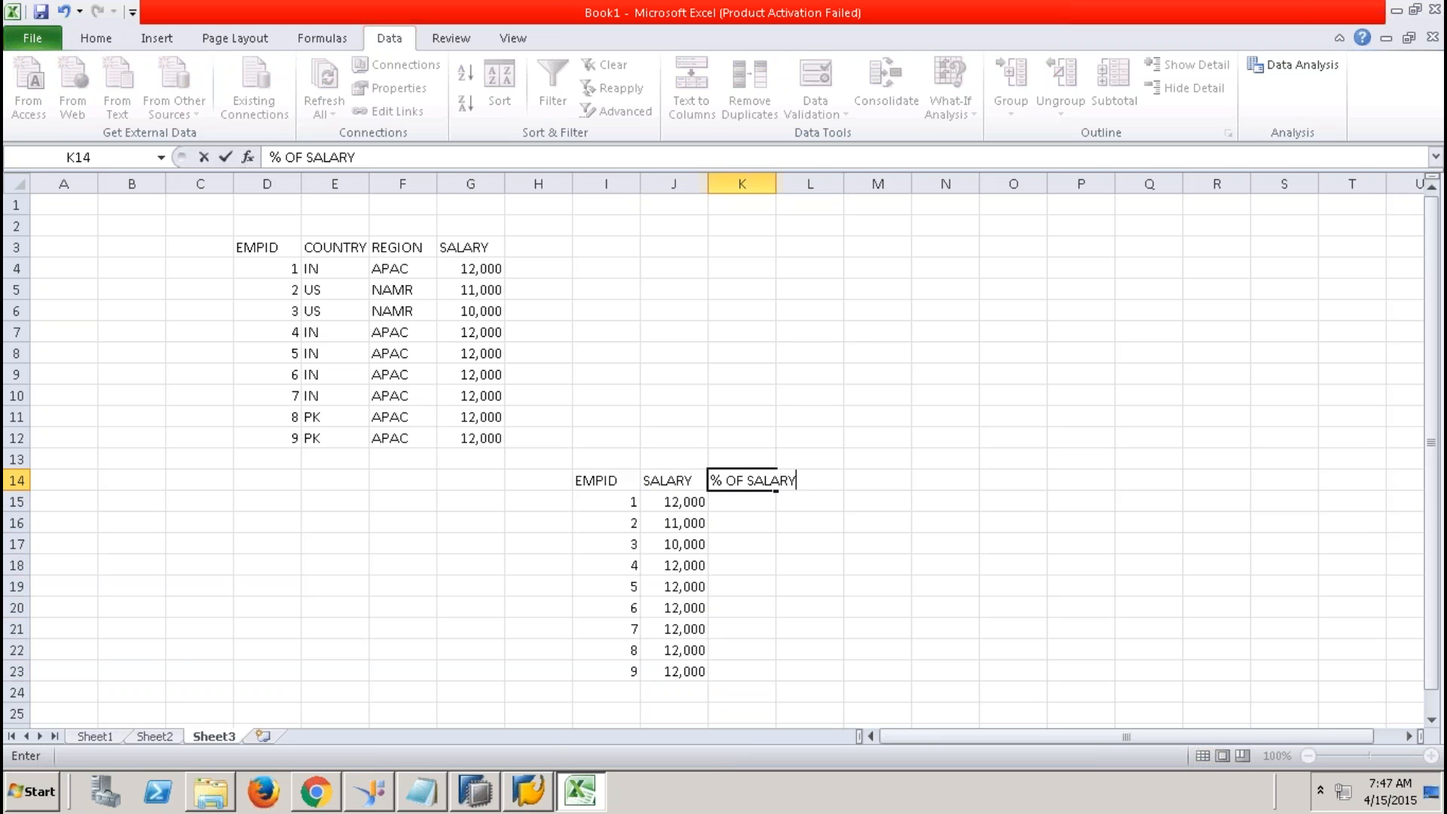
pyautogui.write(' ON RESULT')
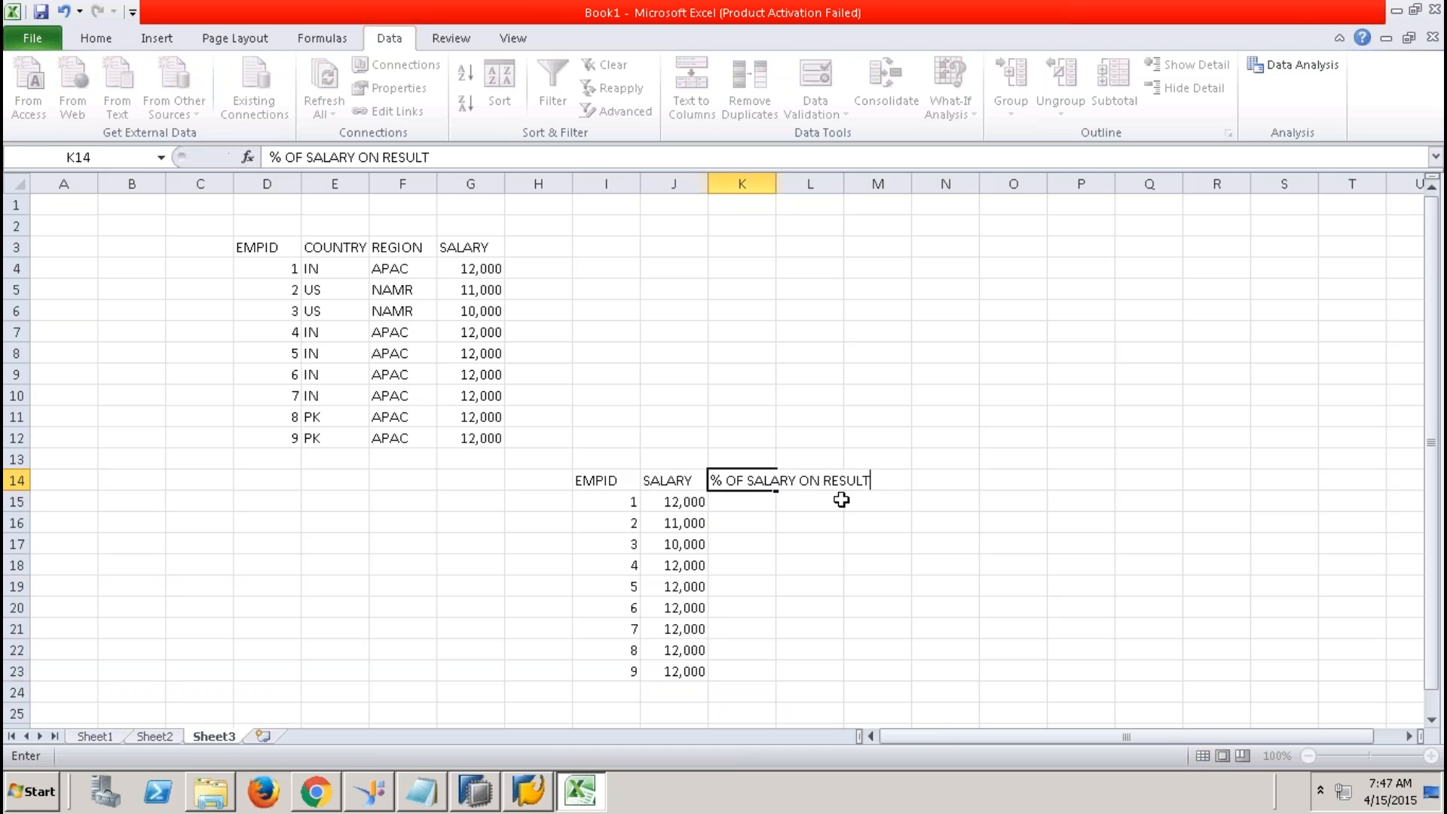
pyautogui.click(840, 501)
pyautogui.moveTo(777, 181); pyautogui.dragTo(878, 183)
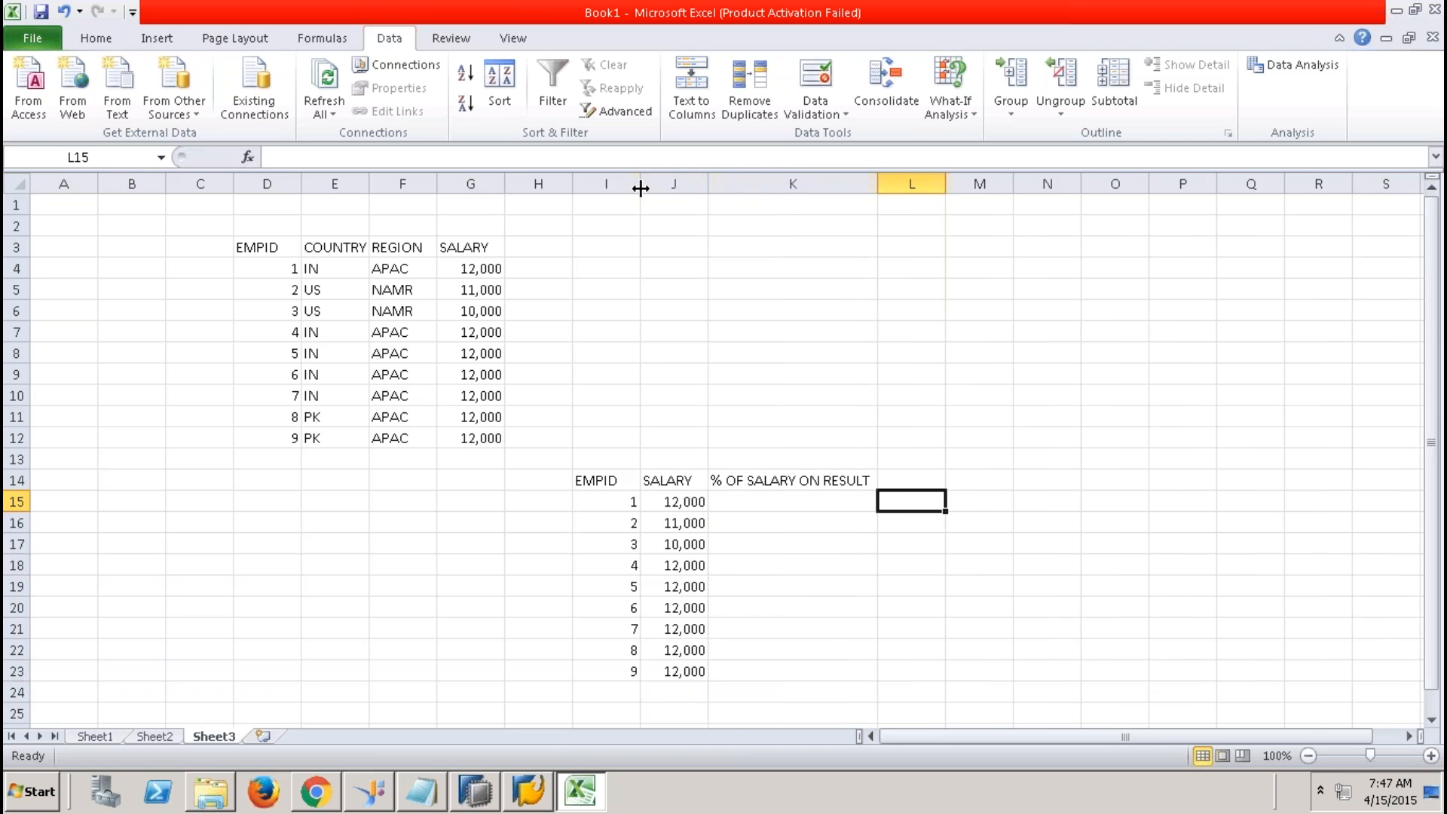
pyautogui.moveTo(640, 184); pyautogui.dragTo(751, 183)
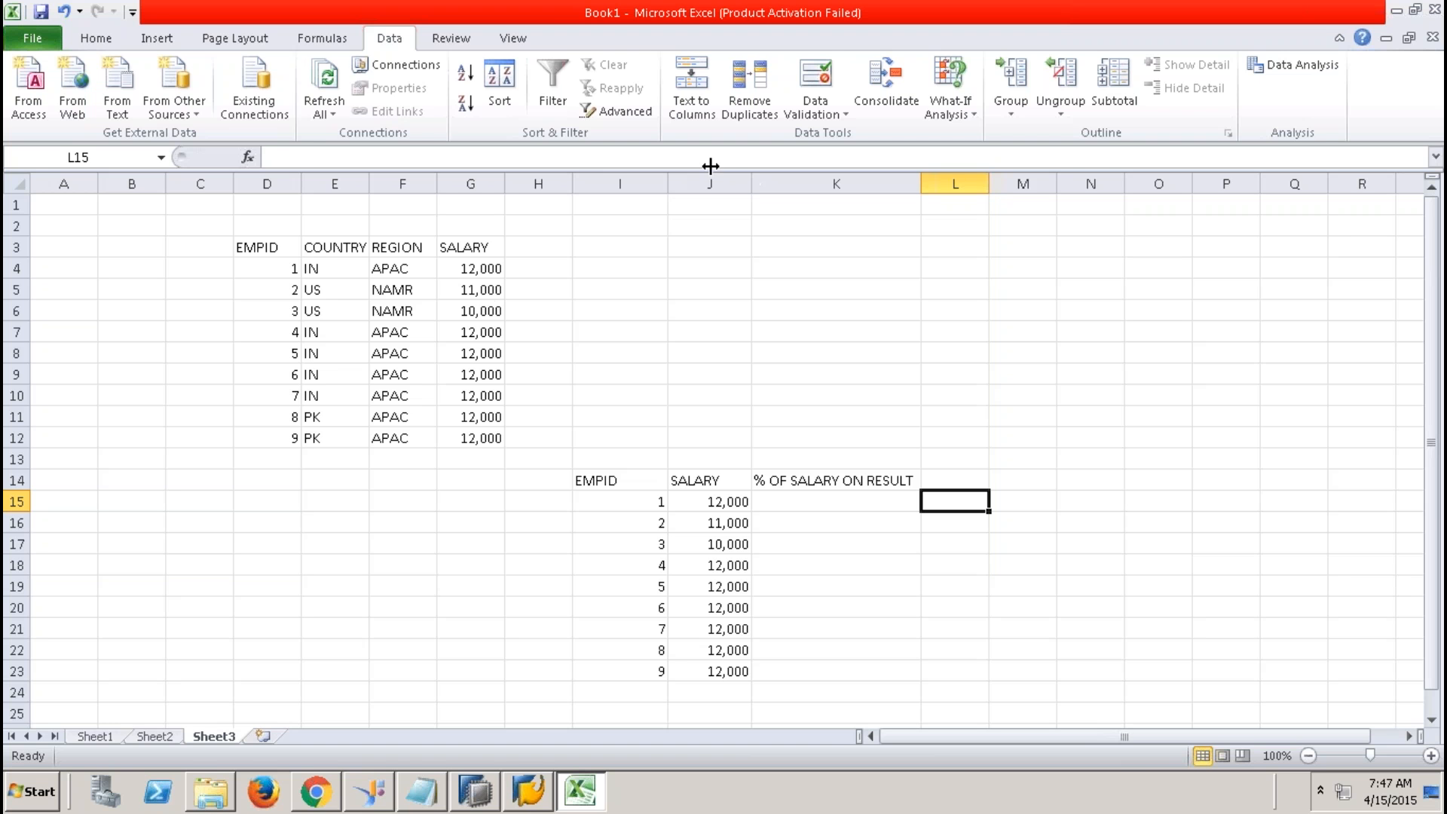
# Step: Copy the REGION column with its header from F3:F12 to the result table, starting at cell H14
pyautogui.click(484, 271)
pyautogui.moveTo(485, 314); pyautogui.dragTo(485, 438)
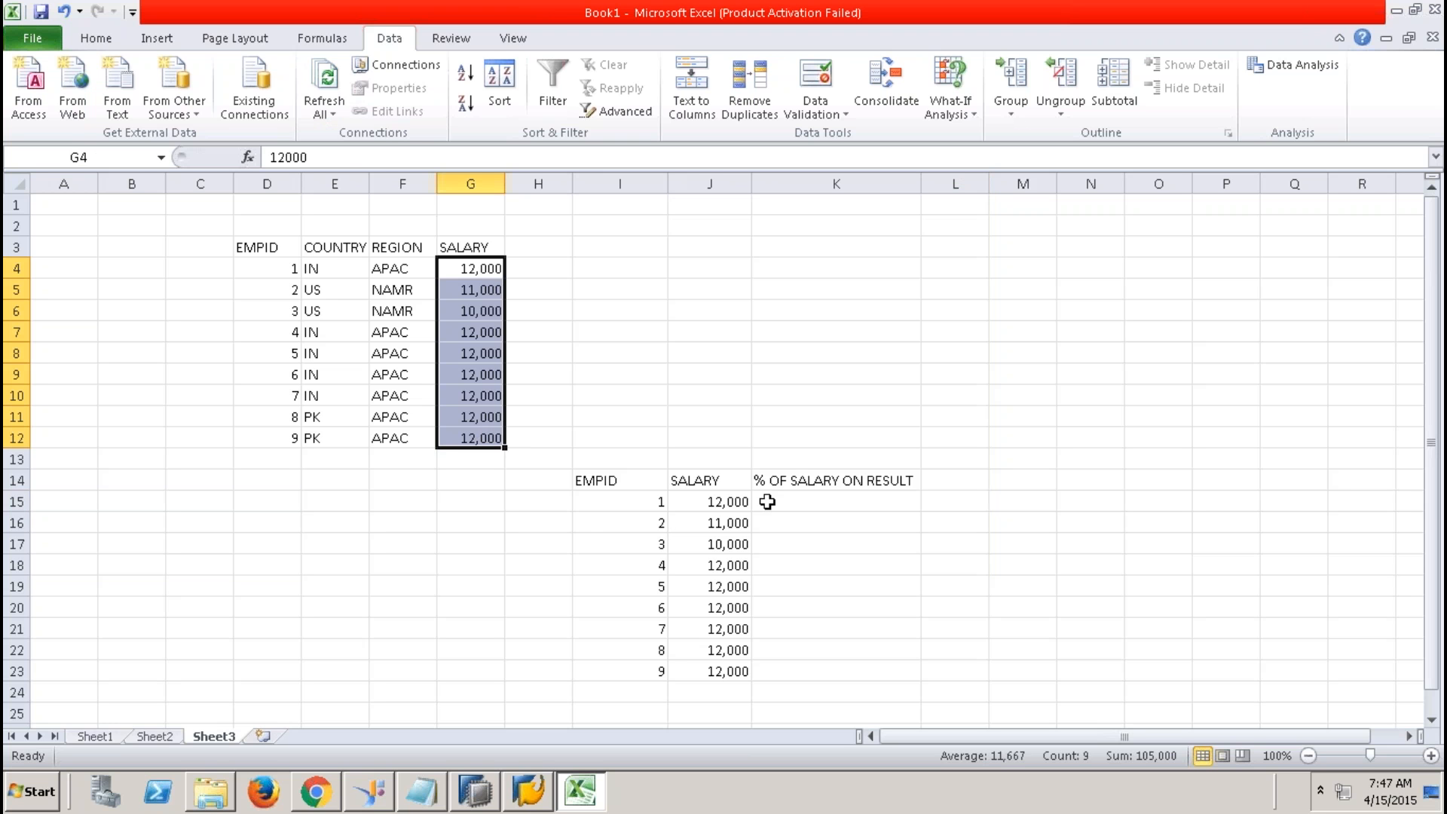
pyautogui.click(540, 543)
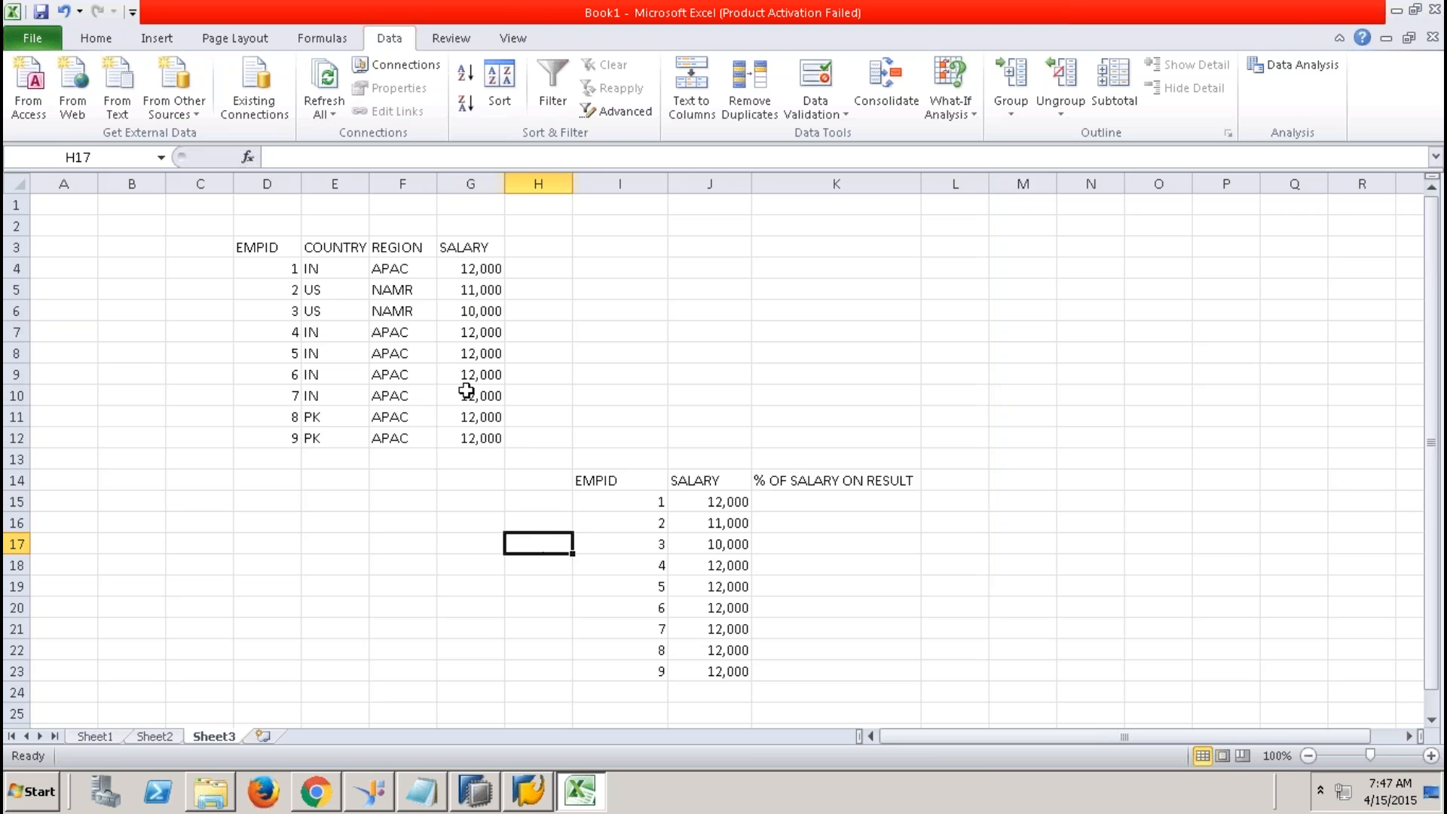
pyautogui.moveTo(413, 247); pyautogui.dragTo(408, 435)
pyautogui.hotkey('ctrl', 'c')
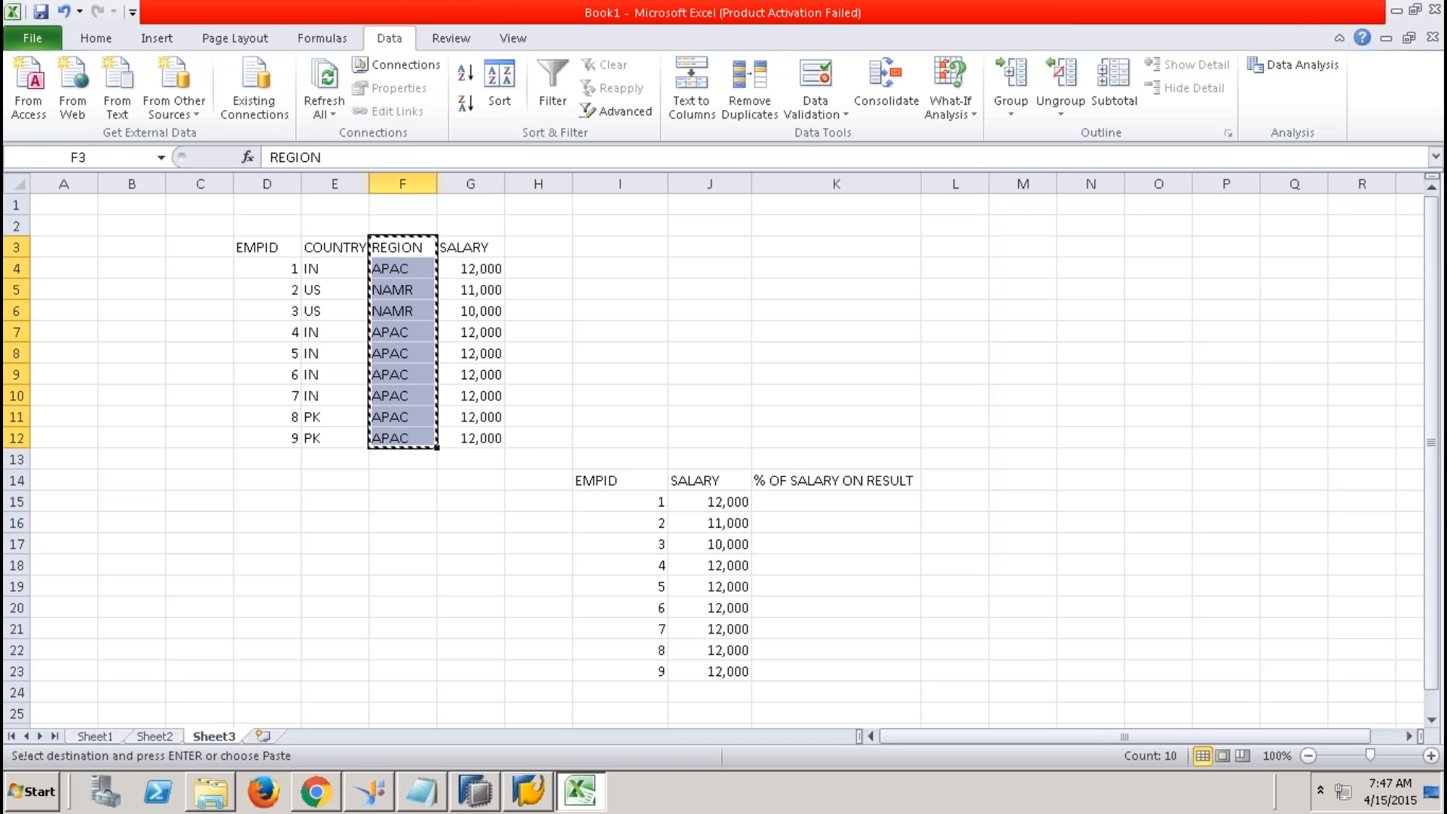
pyautogui.click(538, 485)
pyautogui.hotkey('ctrl', 'v')
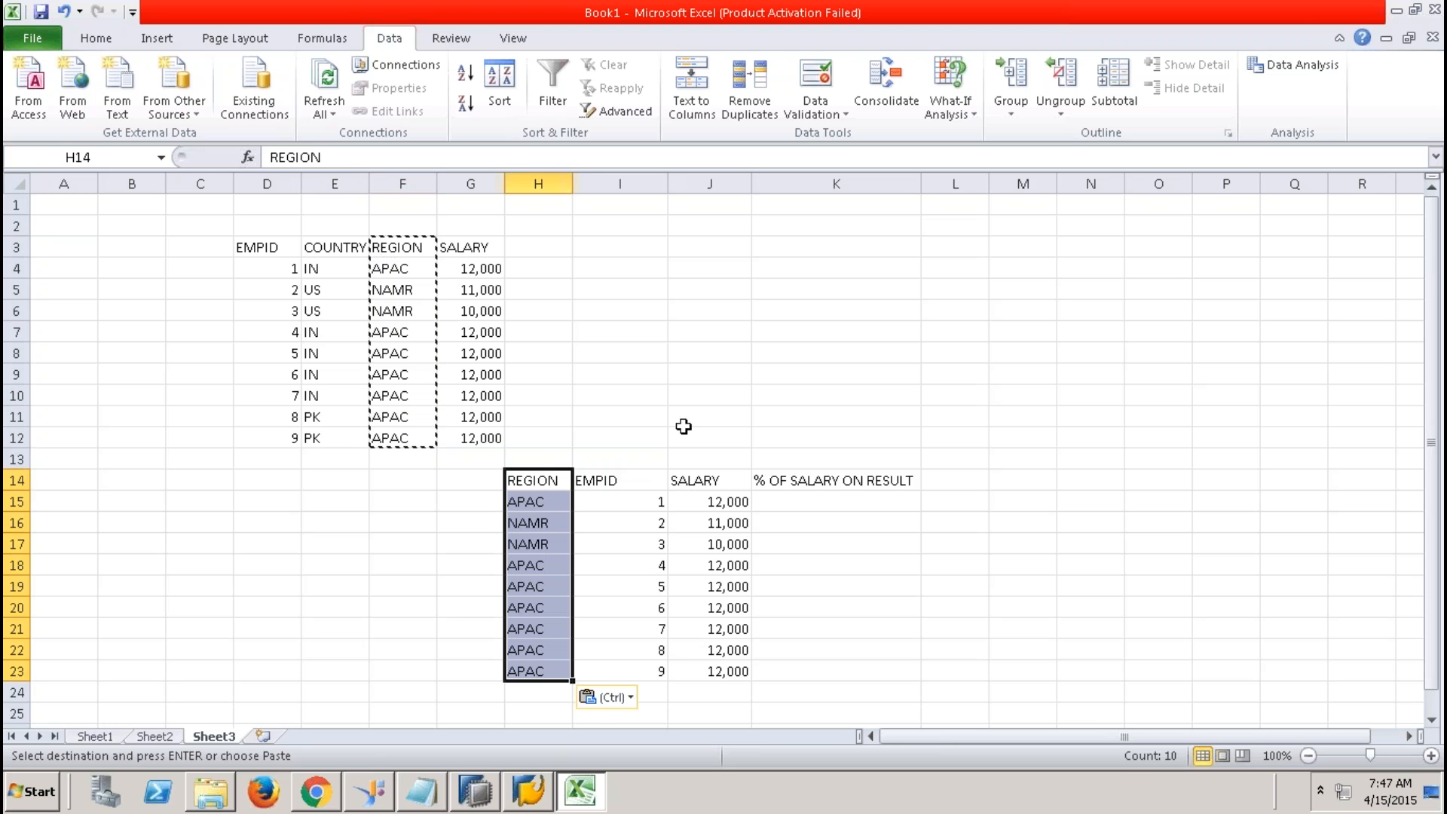
pyautogui.click(682, 428)
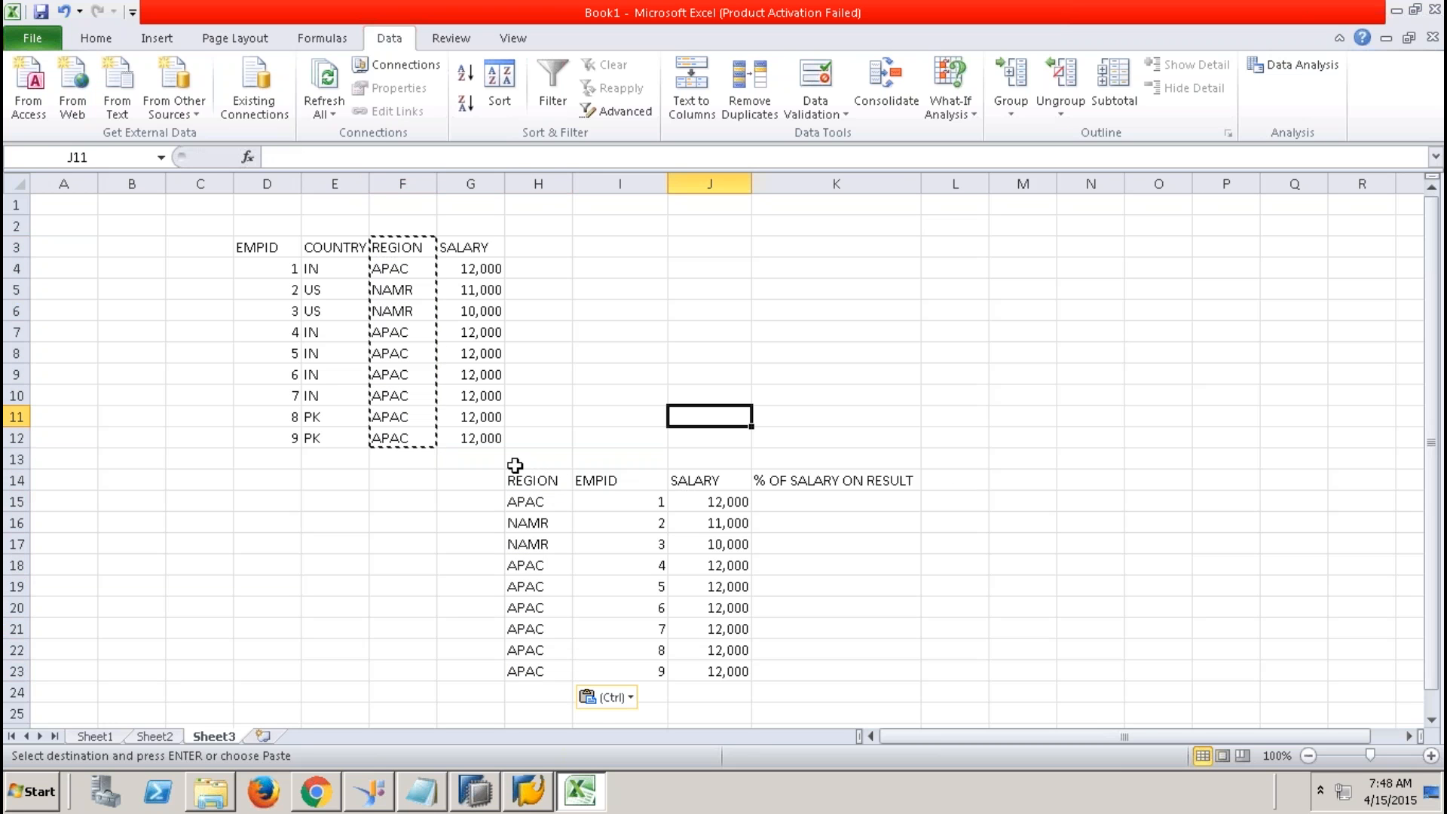
# Step: Extend the header in K14 to read % OF SALARY ON RESULT (Region)
pyautogui.moveTo(532, 482); pyautogui.dragTo(527, 607)
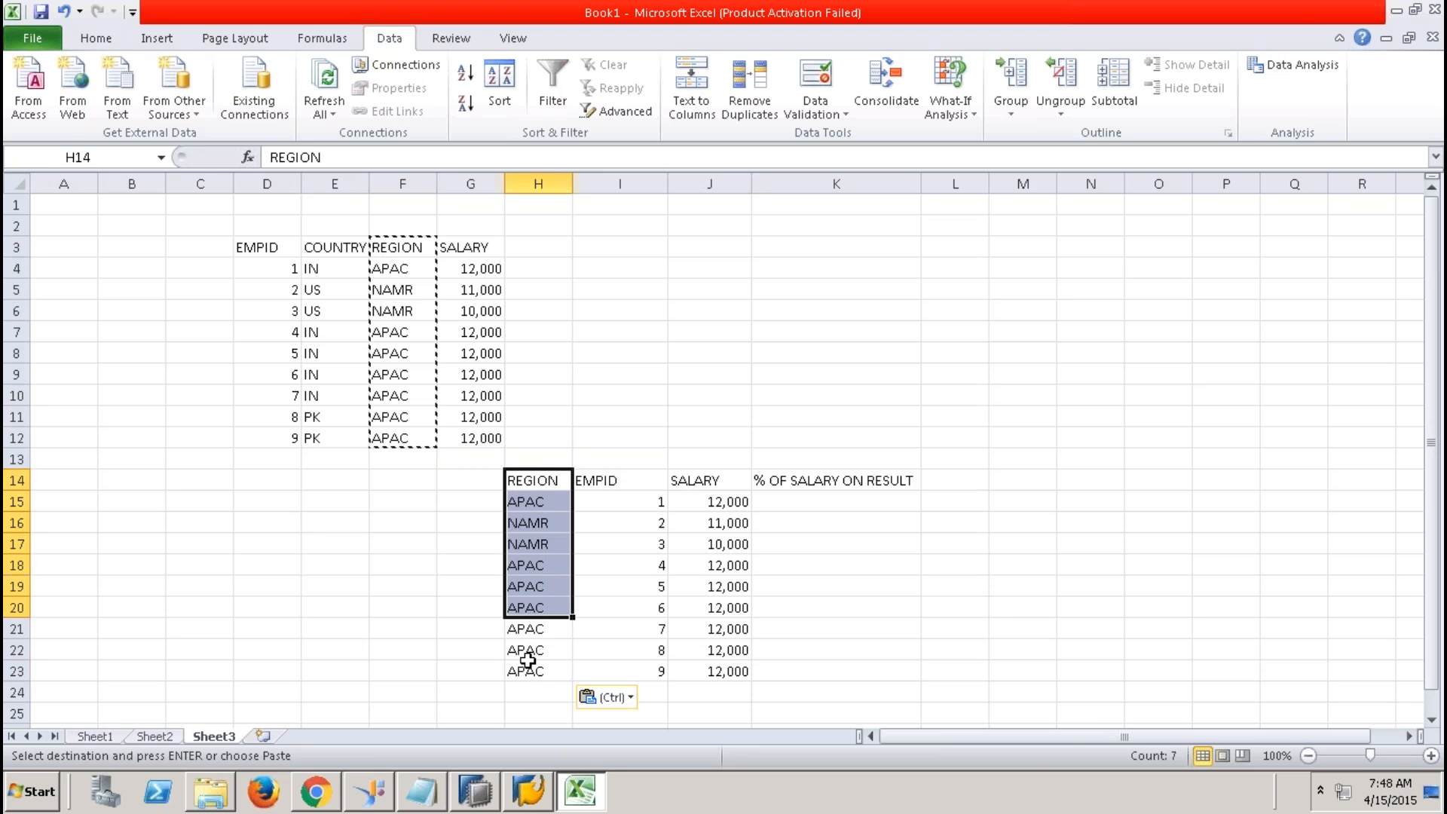
pyautogui.moveTo(631, 482); pyautogui.dragTo(640, 607)
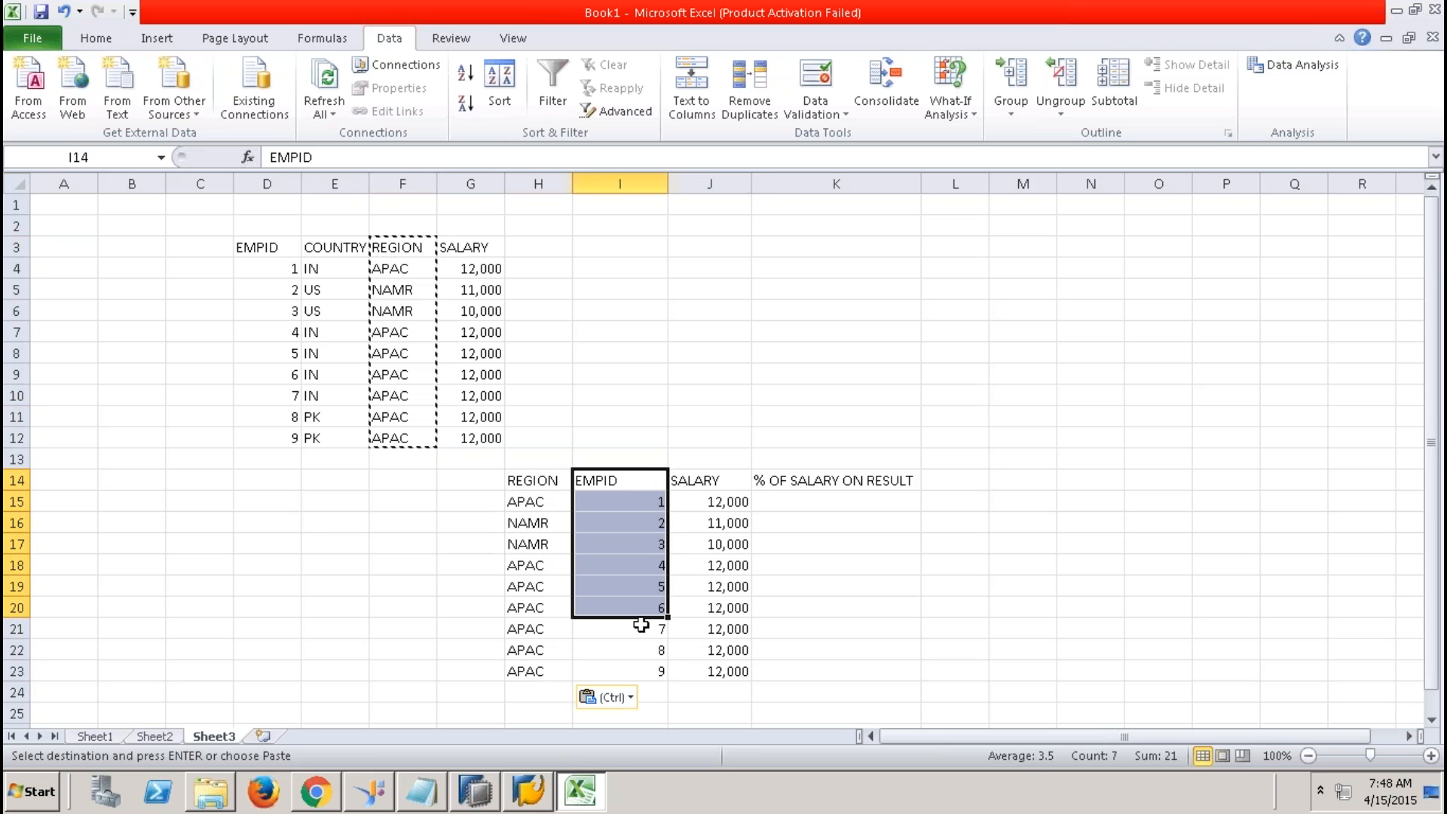
pyautogui.moveTo(710, 482); pyautogui.dragTo(725, 670)
pyautogui.click(812, 501)
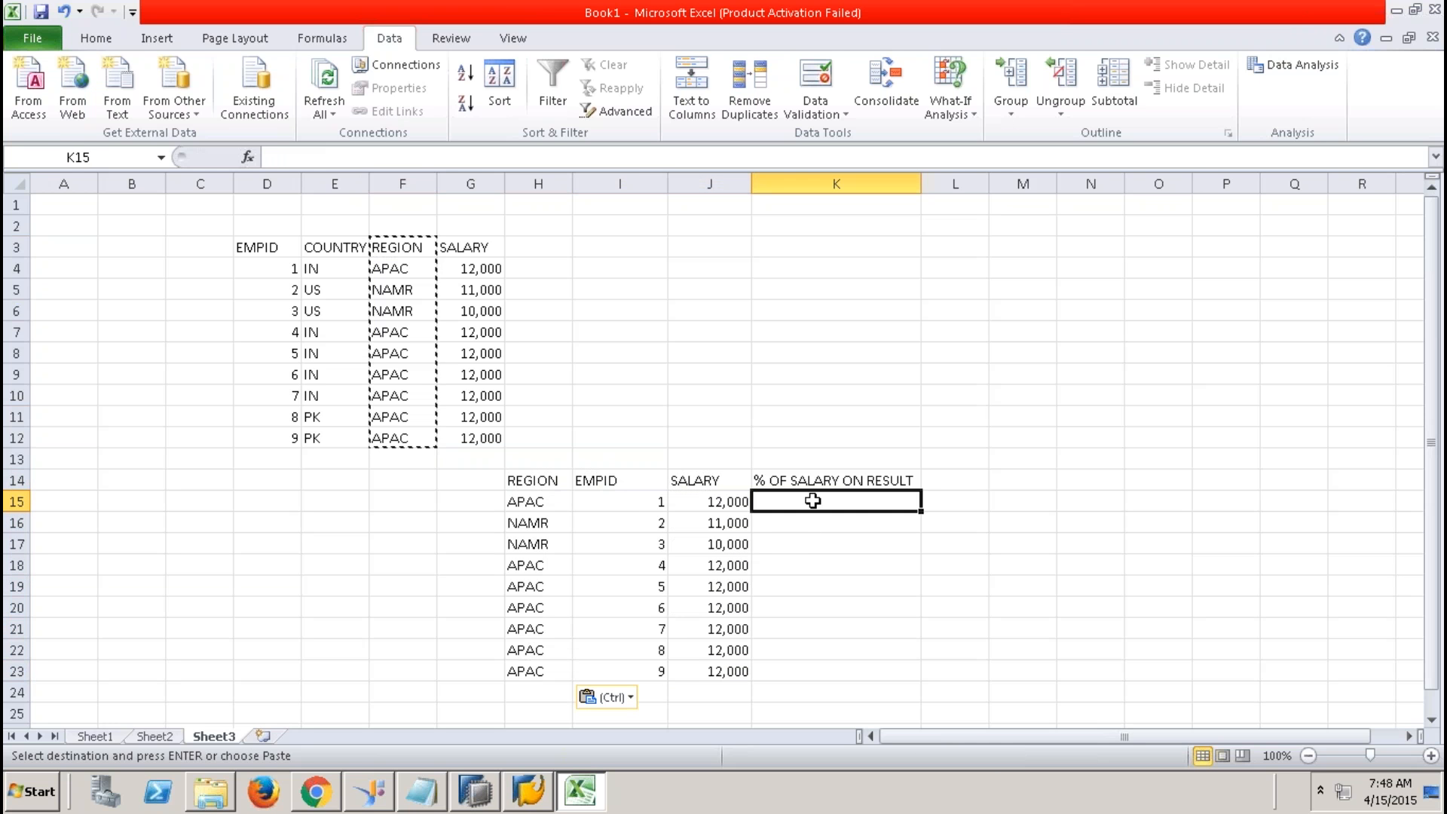
pyautogui.click(869, 481)
pyautogui.doubleClick(872, 482)
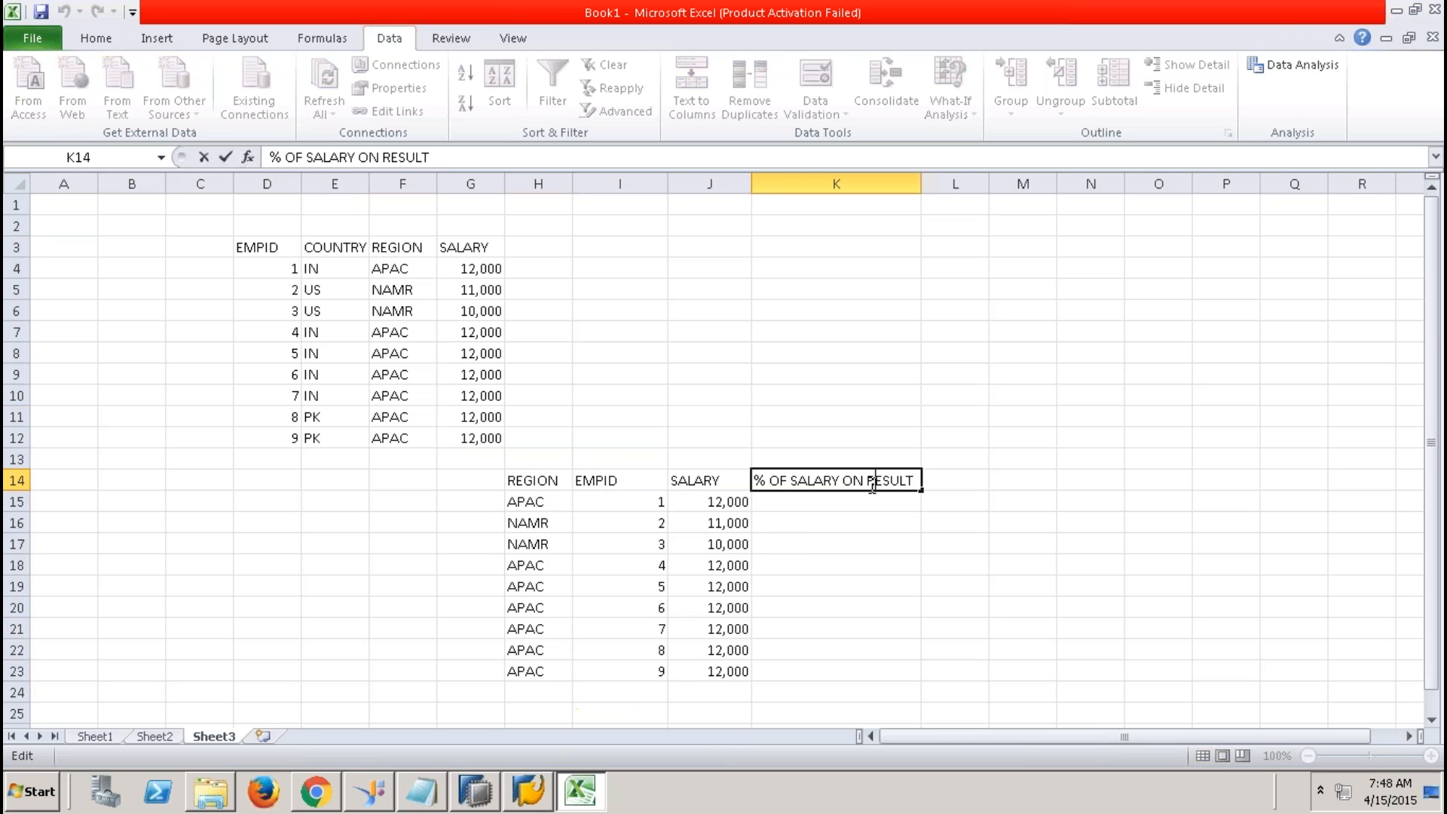
pyautogui.moveTo(867, 483); pyautogui.dragTo(876, 483)
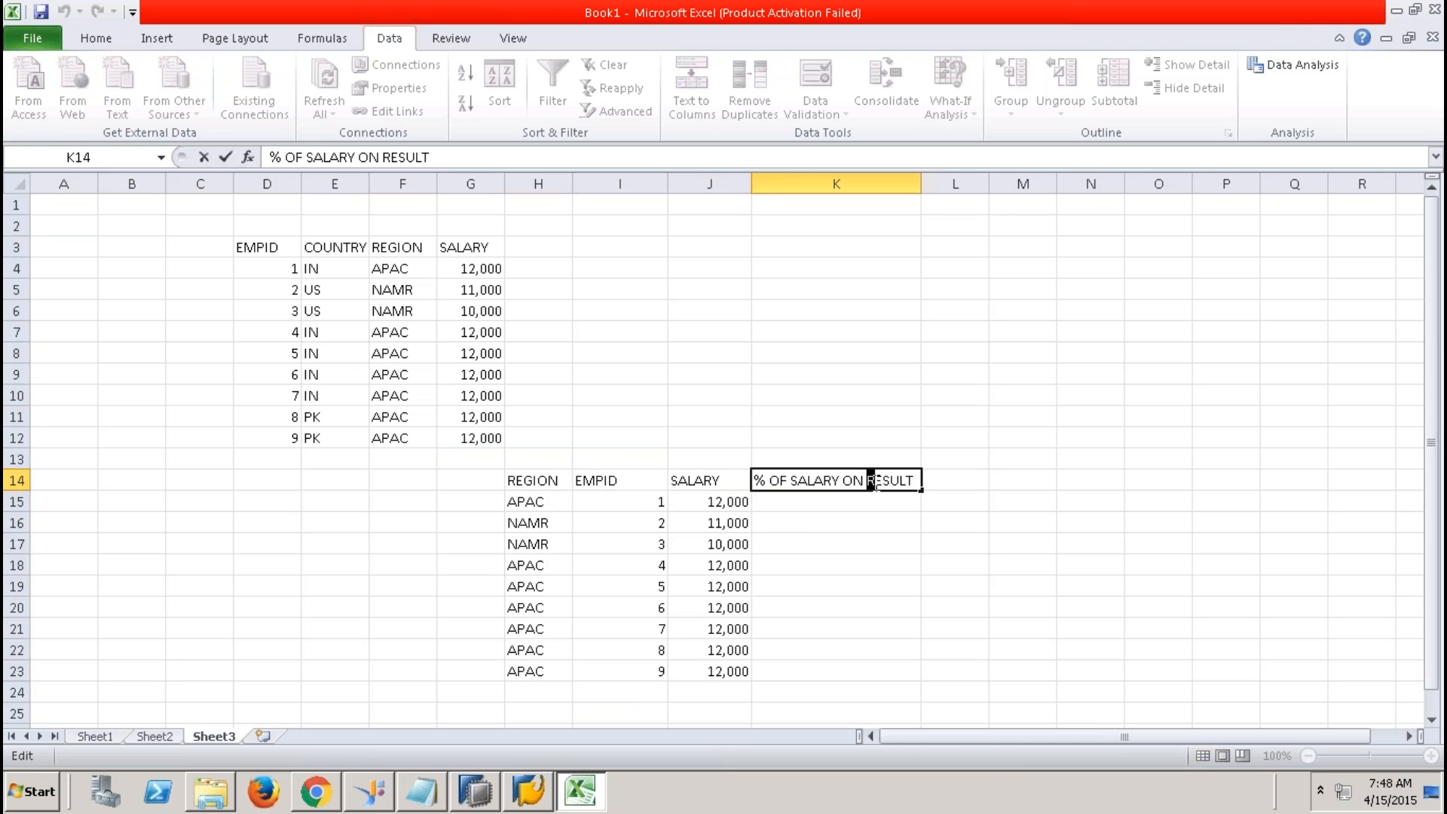
pyautogui.click(919, 481)
pyautogui.write('(Region')
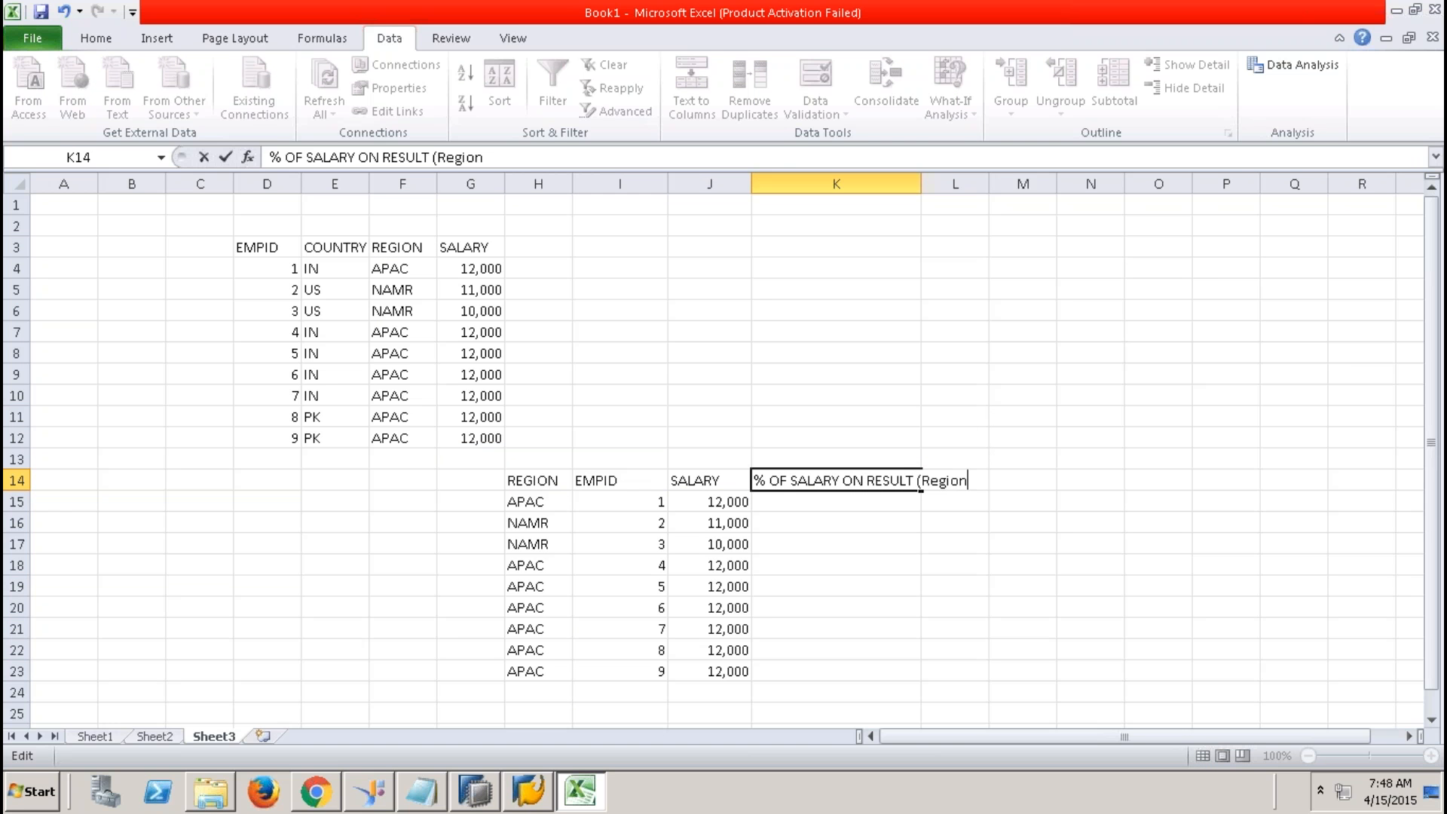
pyautogui.write(')')
pyautogui.click(940, 612)
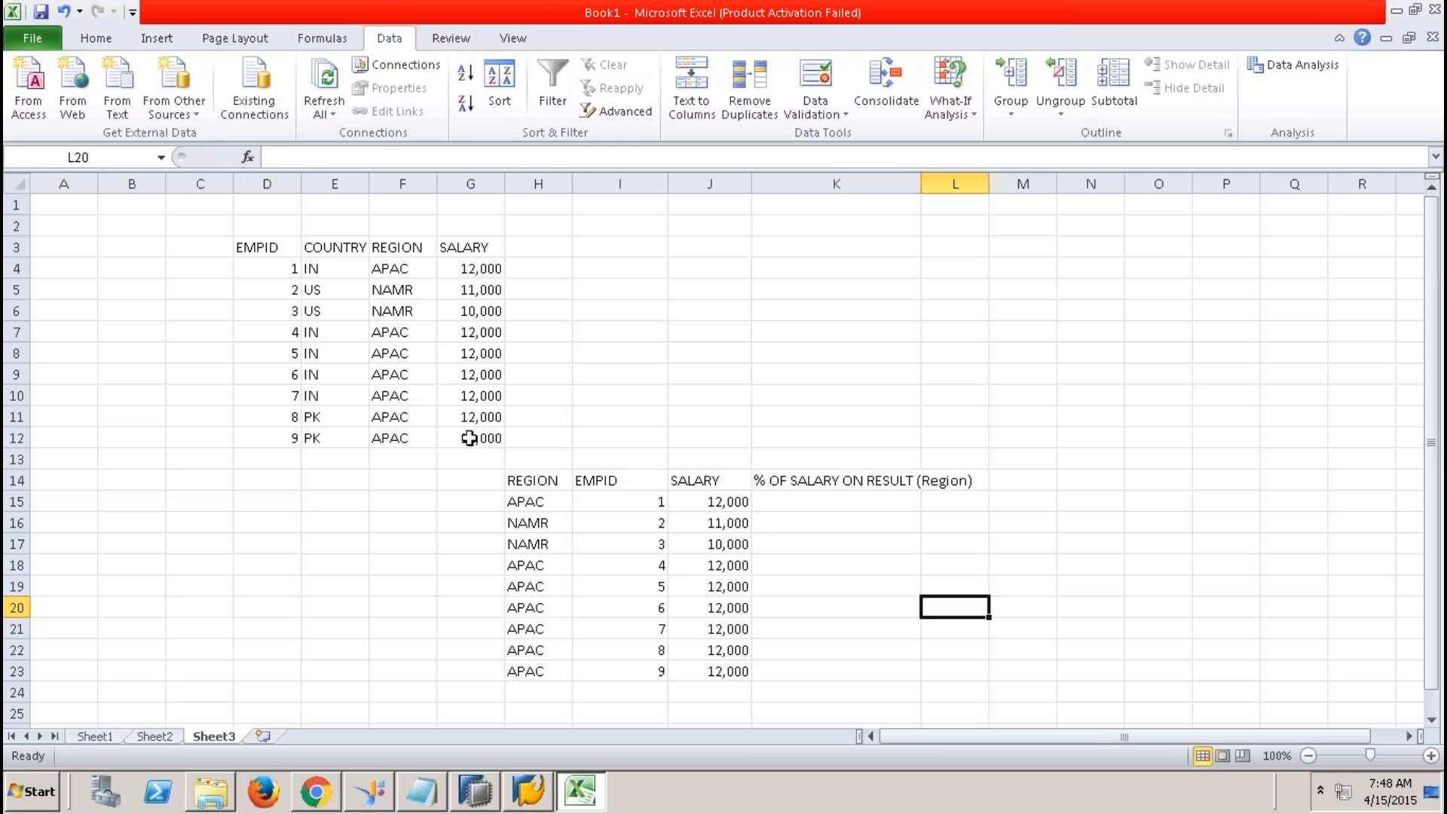
# Step: Calculate the APAC salary total in cell K15 with the formula =12000*7
pyautogui.click(337, 249)
pyautogui.moveTo(336, 283); pyautogui.dragTo(340, 443)
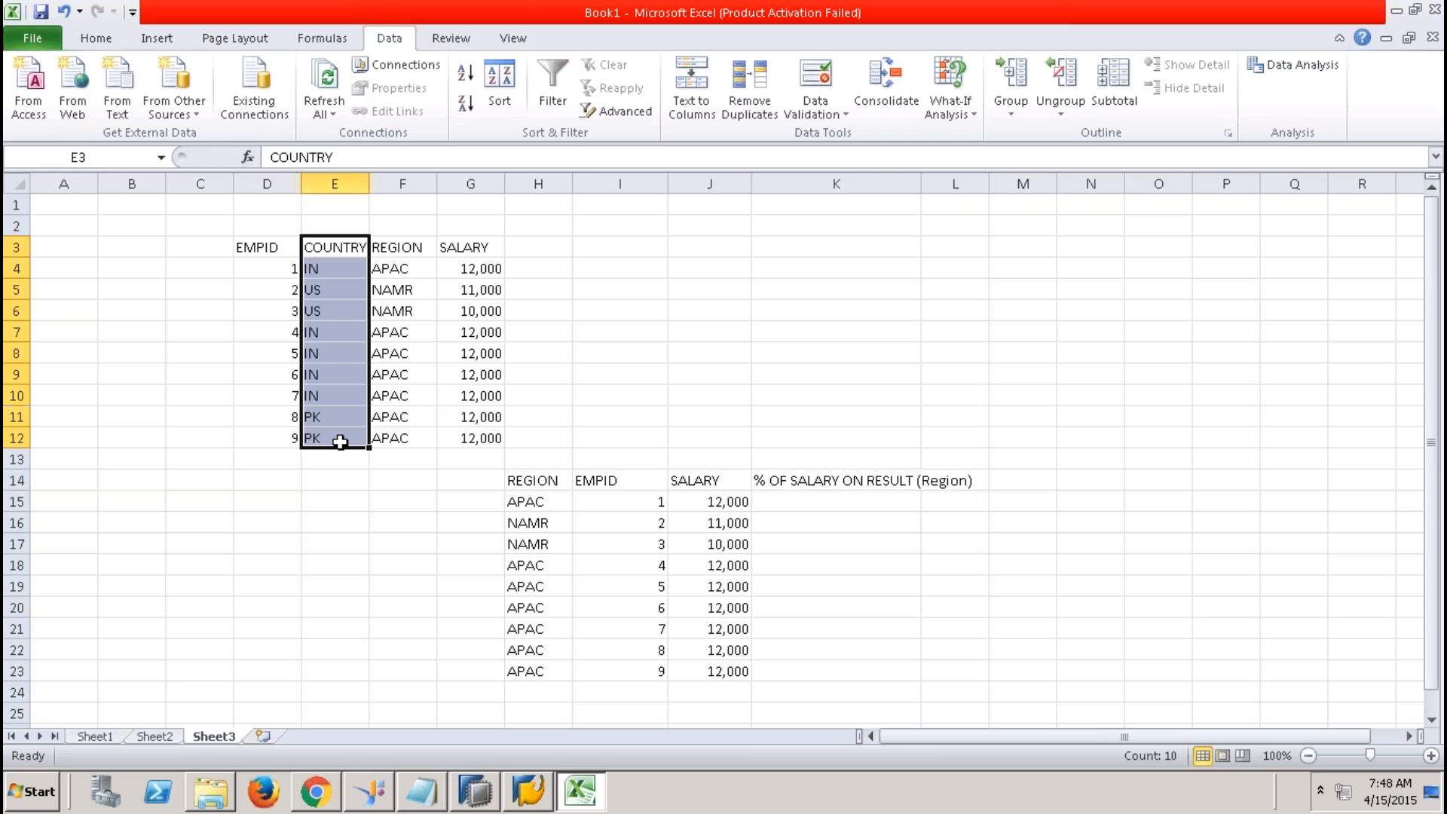
pyautogui.click(874, 488)
pyautogui.click(526, 501)
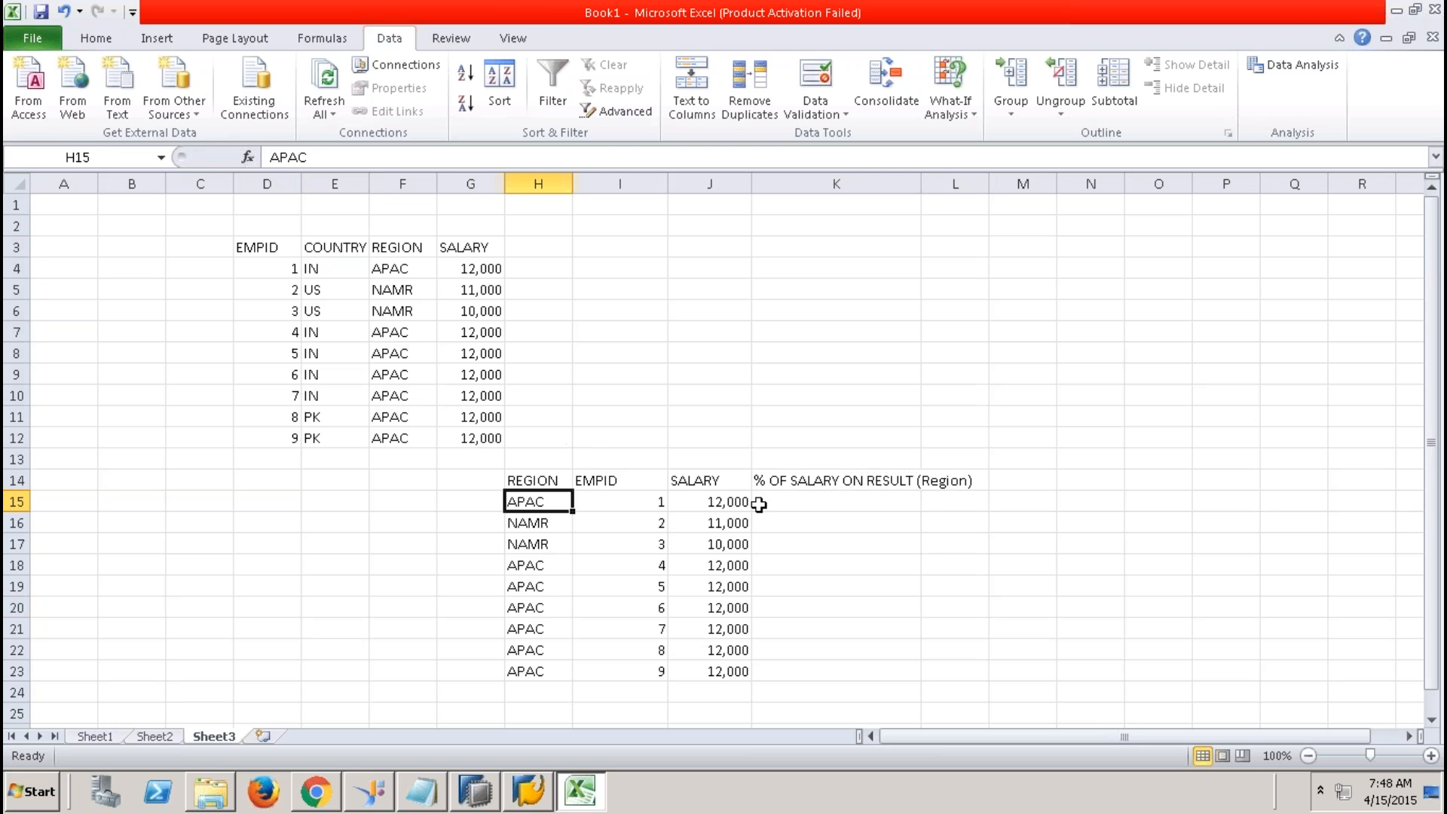
pyautogui.click(790, 503)
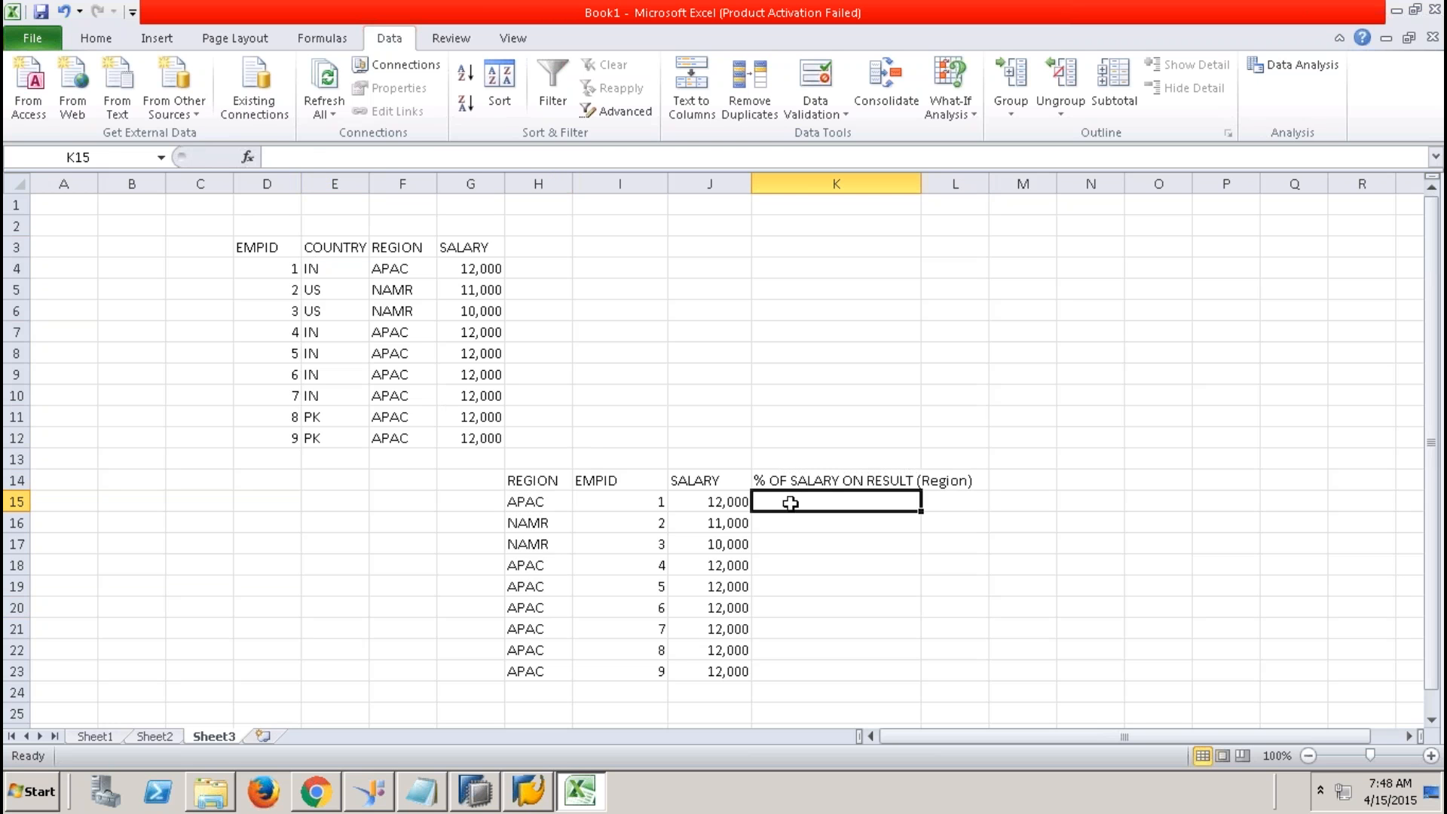
pyautogui.write('=12')
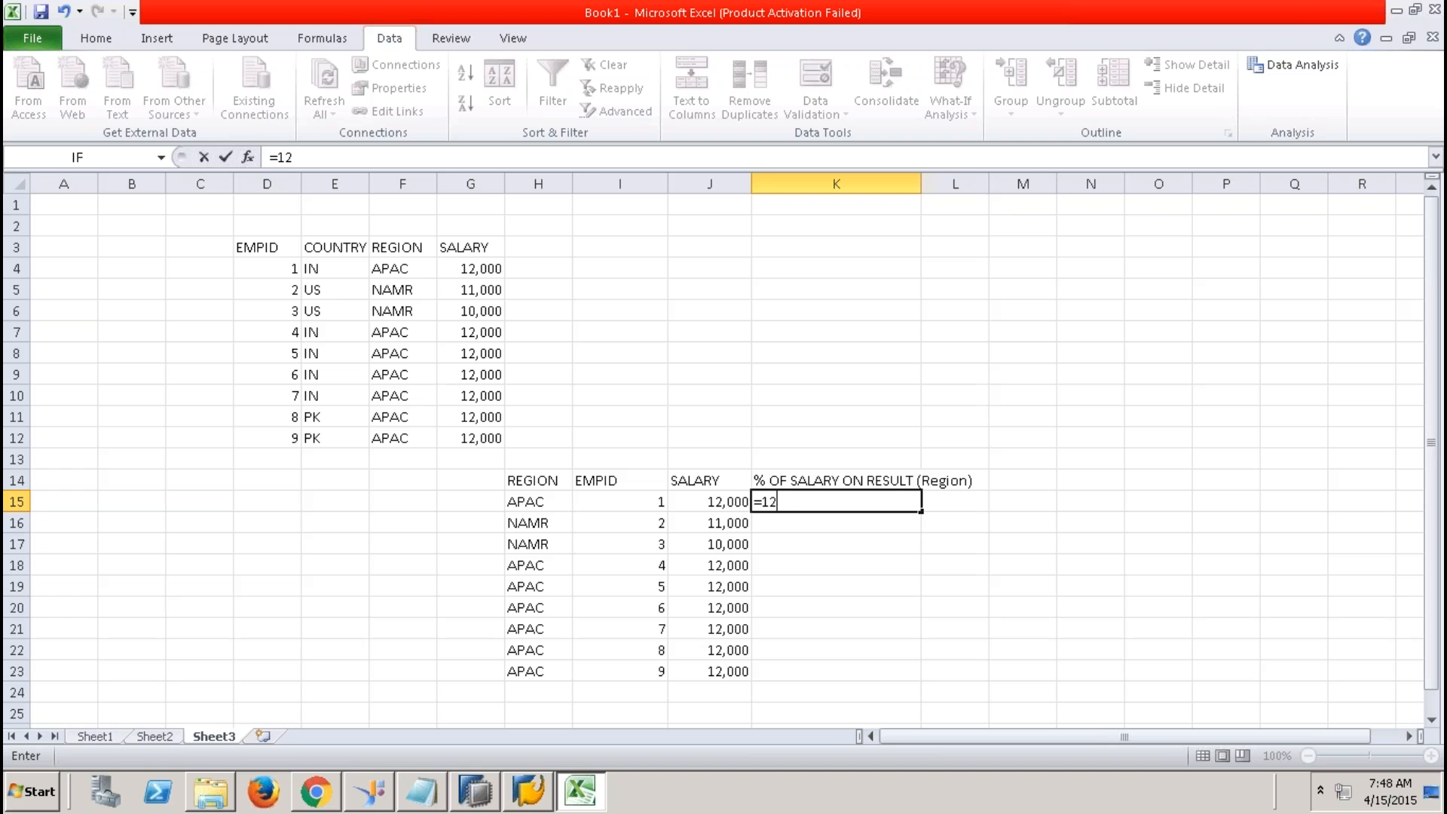
pyautogui.write('000*7')
pyautogui.press('Return')
pyautogui.click(854, 503)
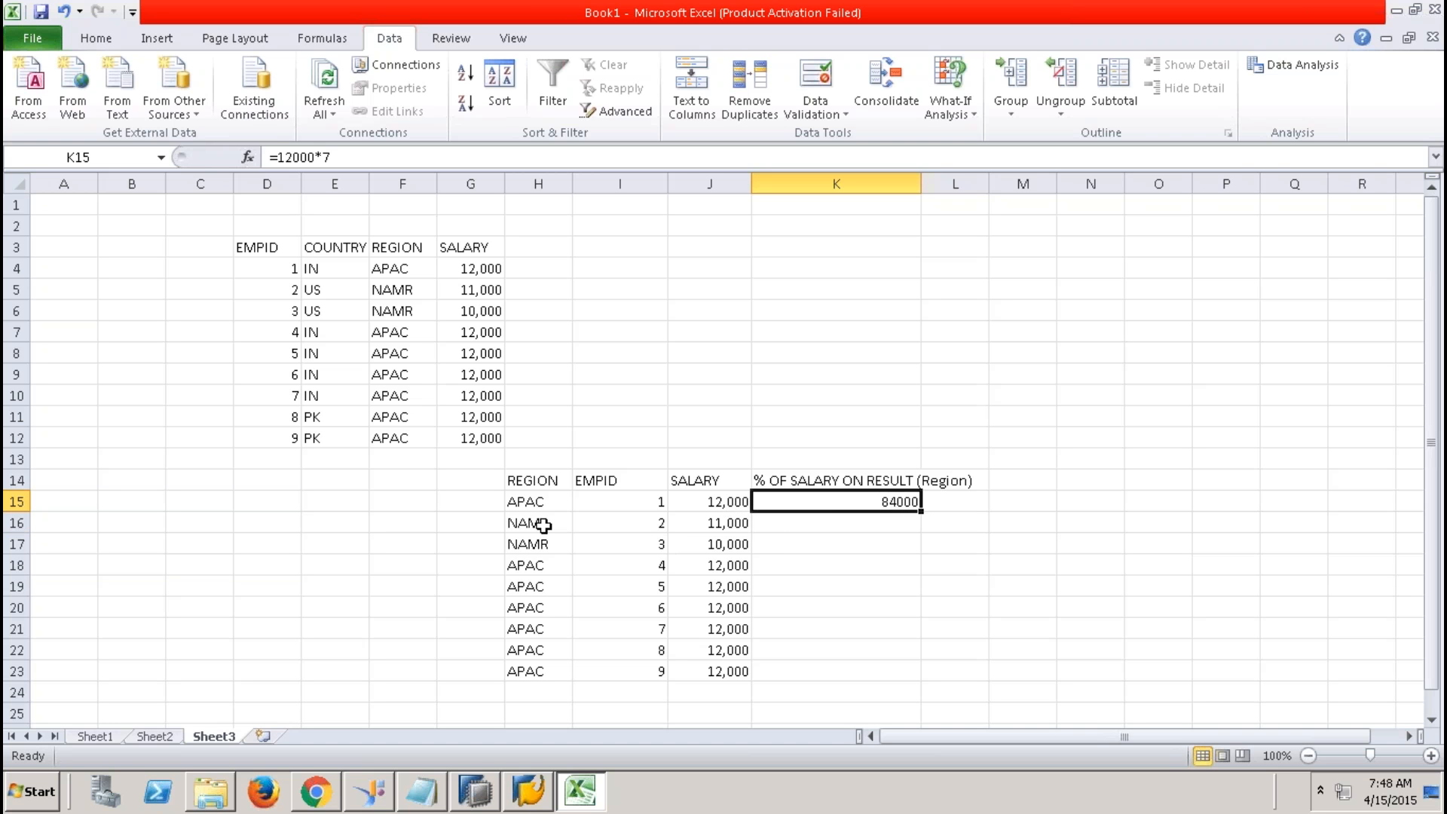
# Step: Calculate the salary share of EMPID 2 in K16 with =11000/21000 and compare the column K results with the salaries beside them
pyautogui.click(784, 526)
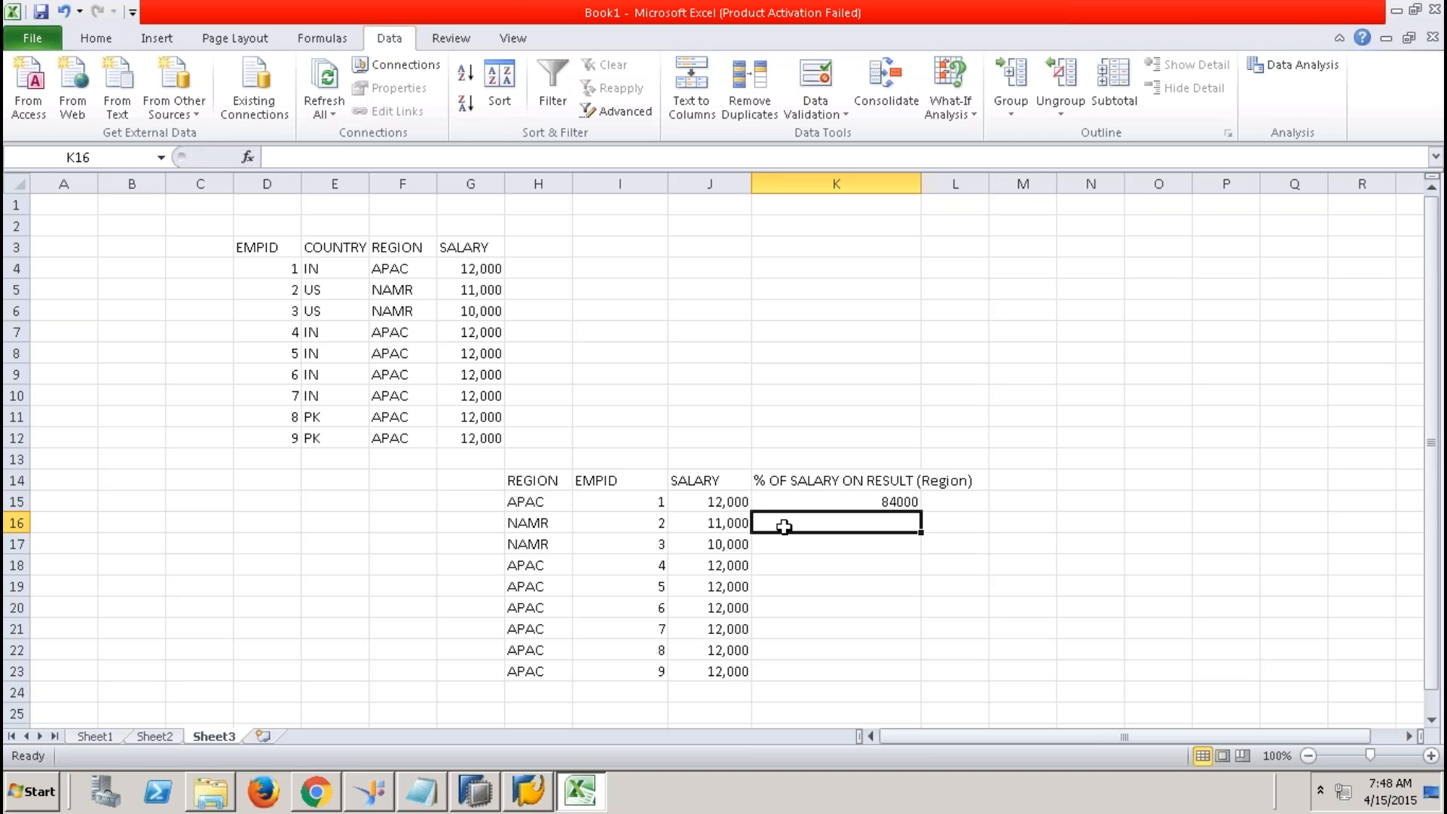
pyautogui.write('=111')
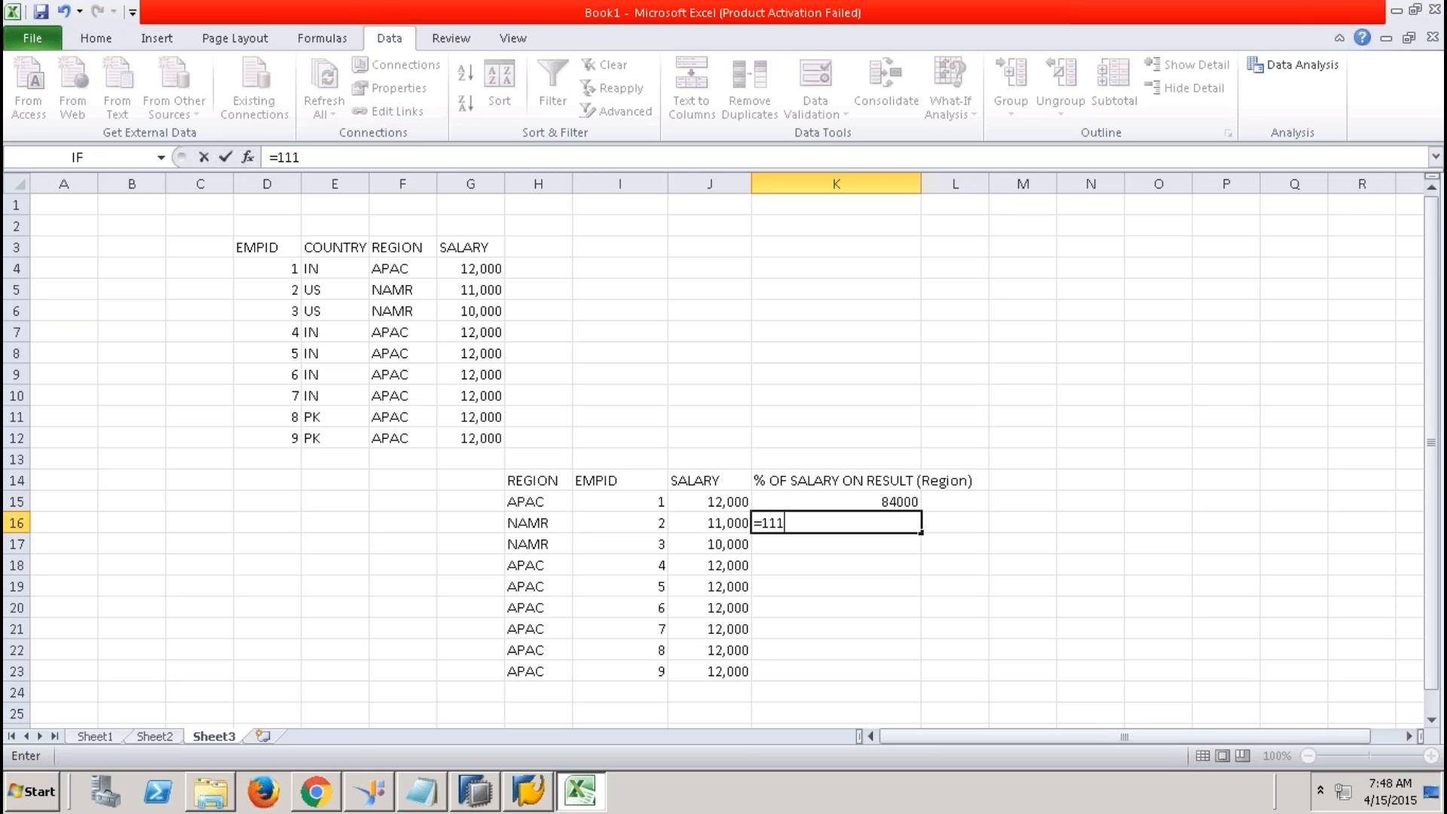
pyautogui.press('BackSpace')
pyautogui.write('000/21000')
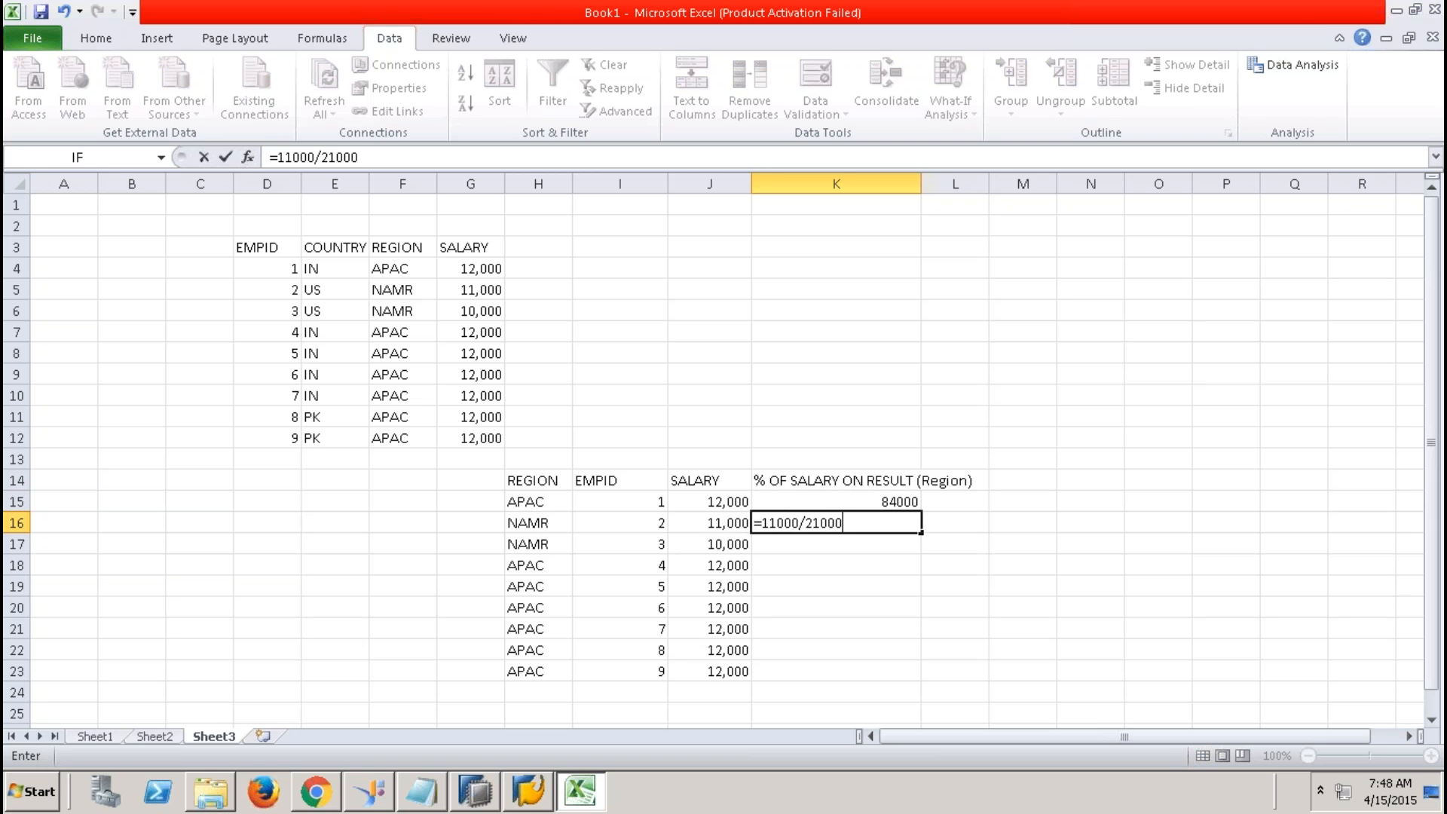
pyautogui.press('Return')
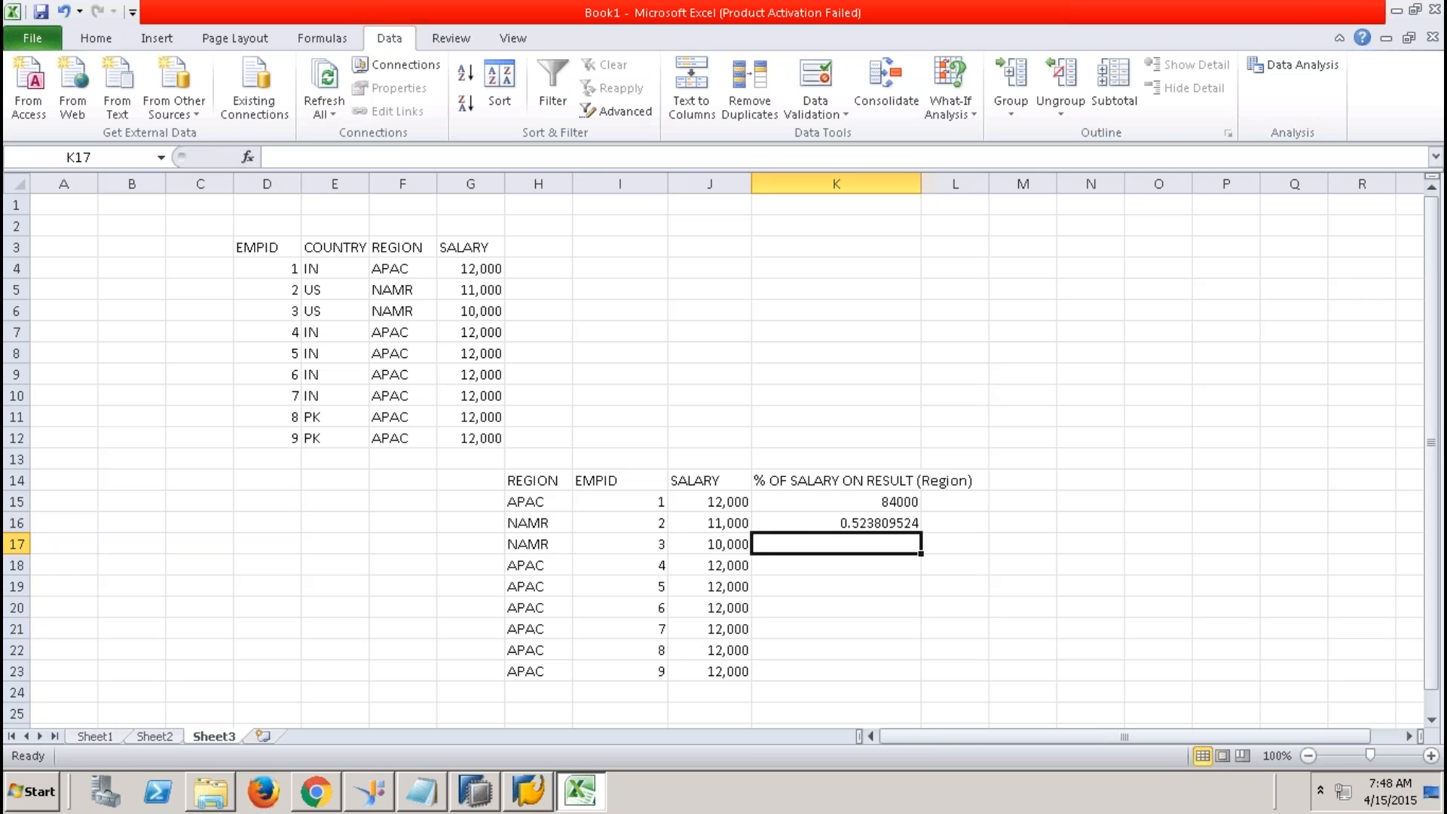
pyautogui.click(837, 526)
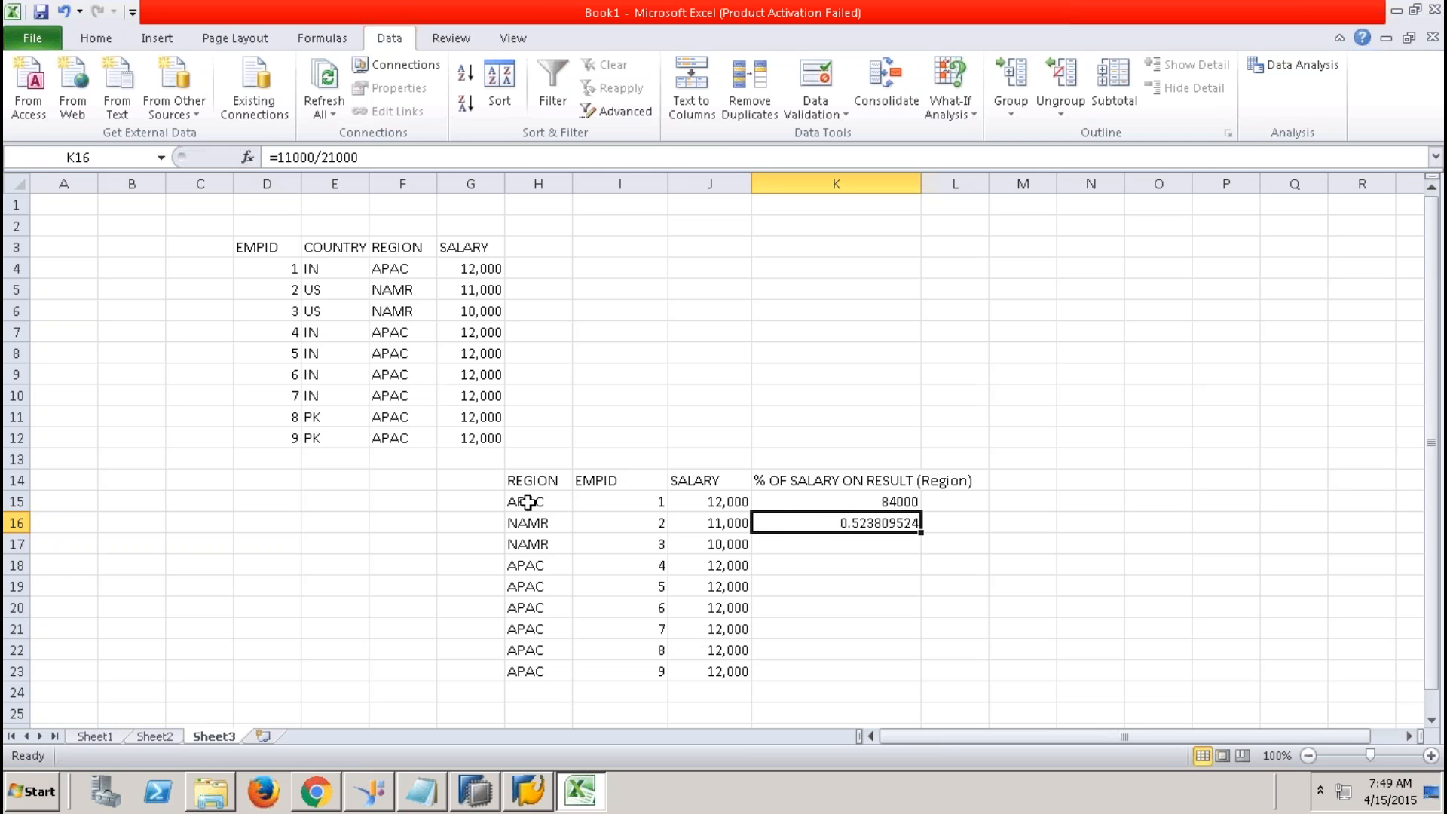
pyautogui.click(731, 522)
pyautogui.moveTo(731, 522); pyautogui.dragTo(736, 562)
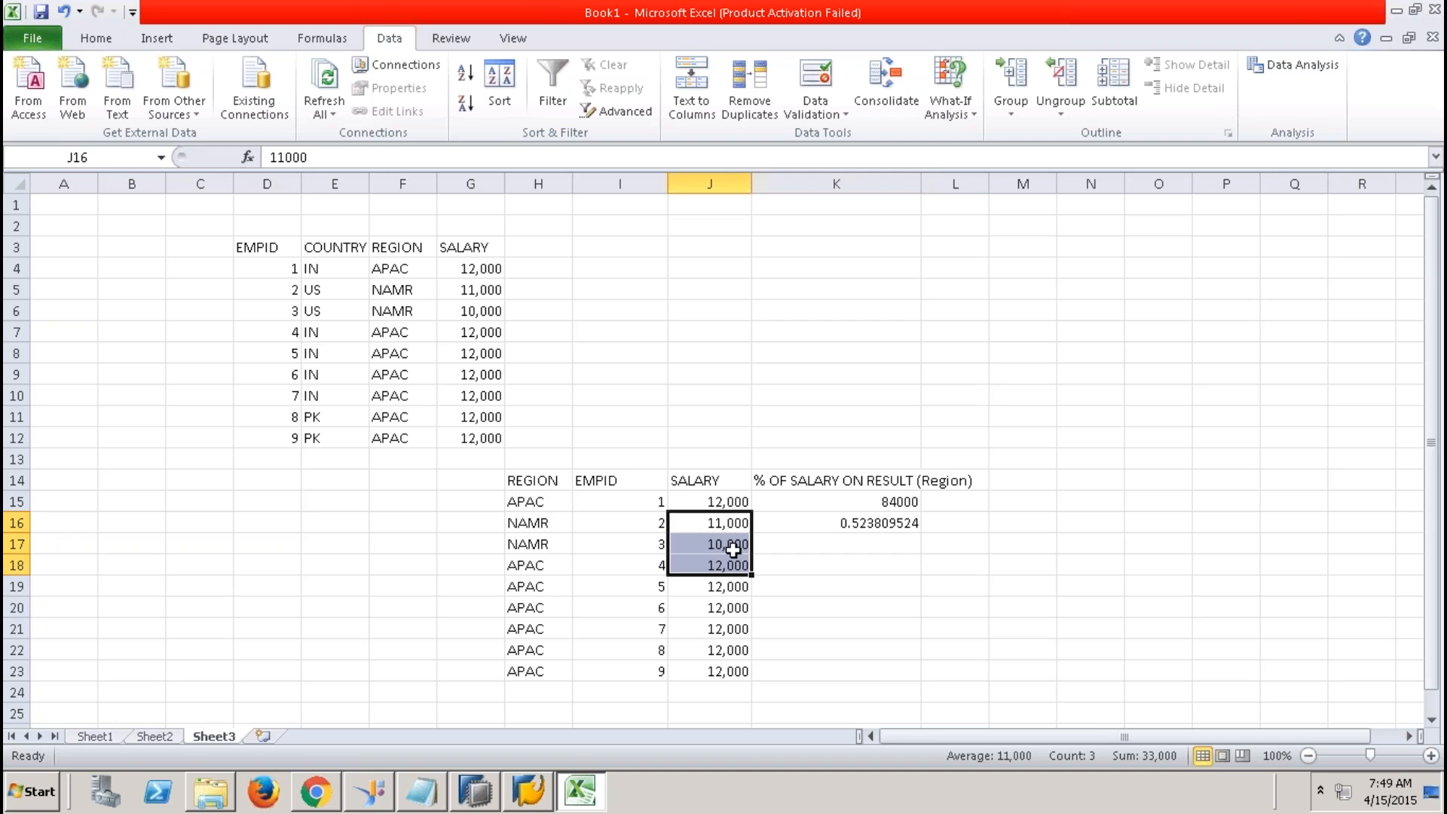
pyautogui.click(729, 502)
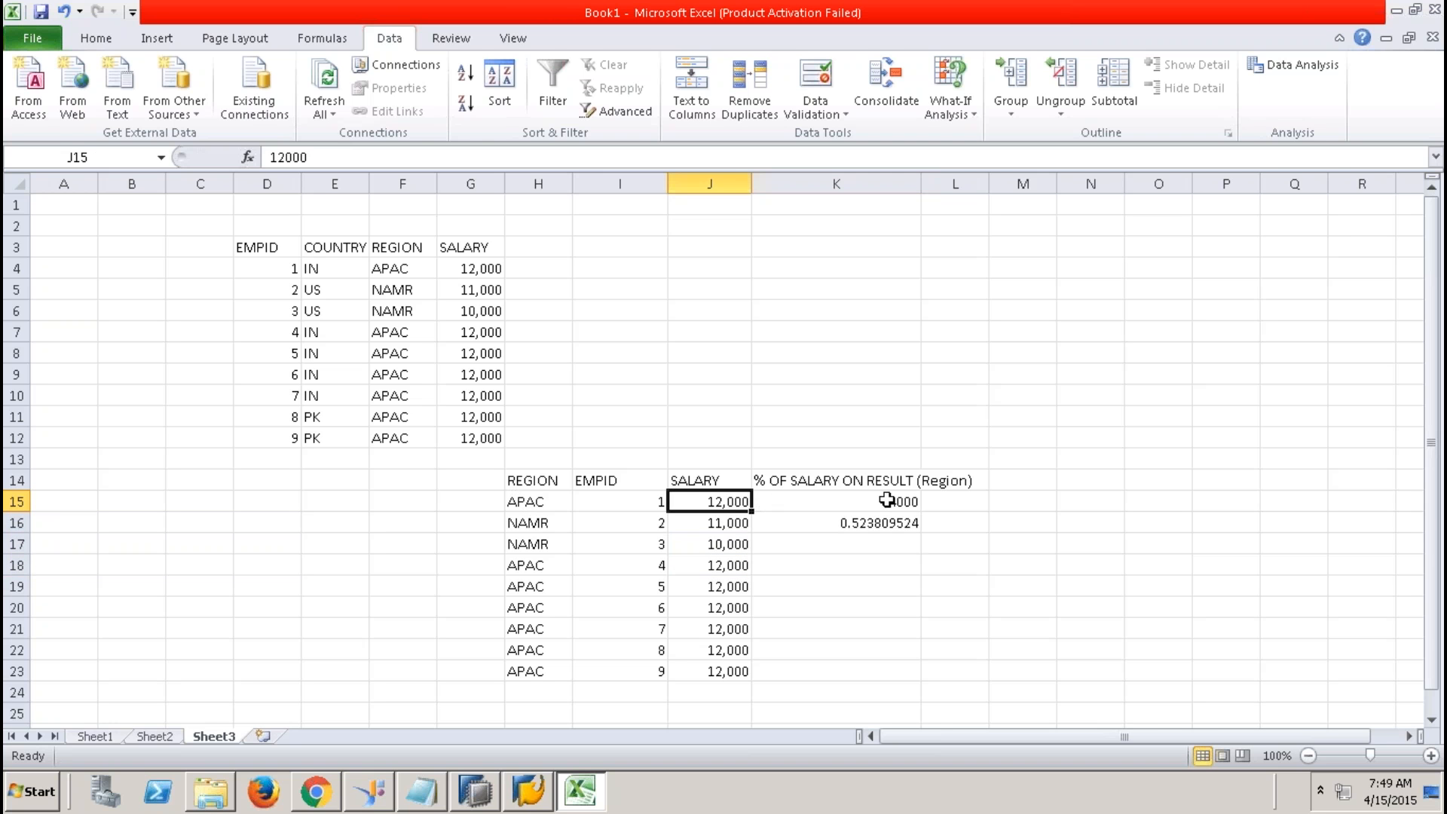
pyautogui.click(904, 503)
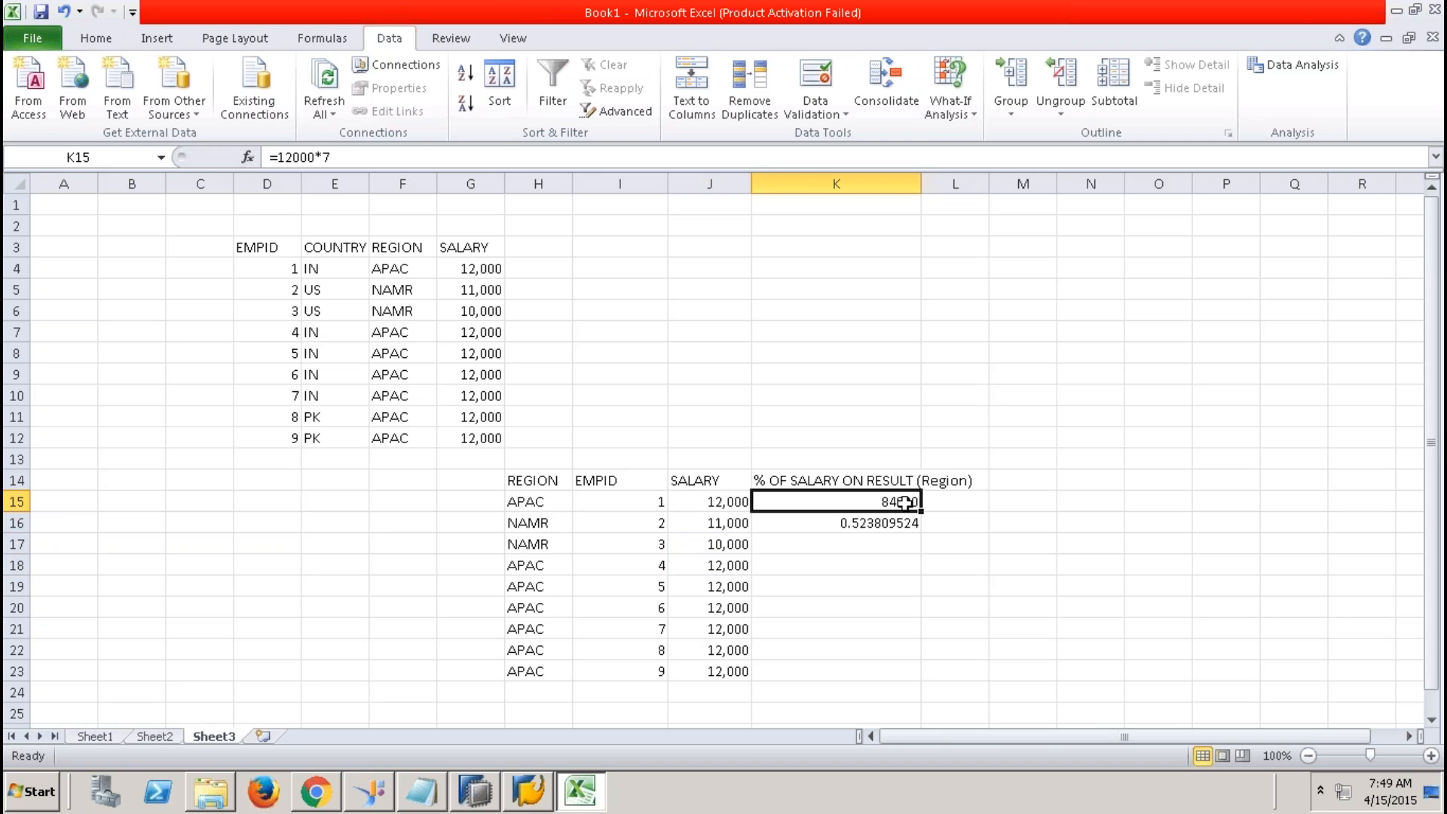
# Step: Replace the REGION column of the result table at H14 with a copy of the COUNTRY column from E3:E12
pyautogui.click(336, 250)
pyautogui.moveTo(325, 309); pyautogui.dragTo(317, 430)
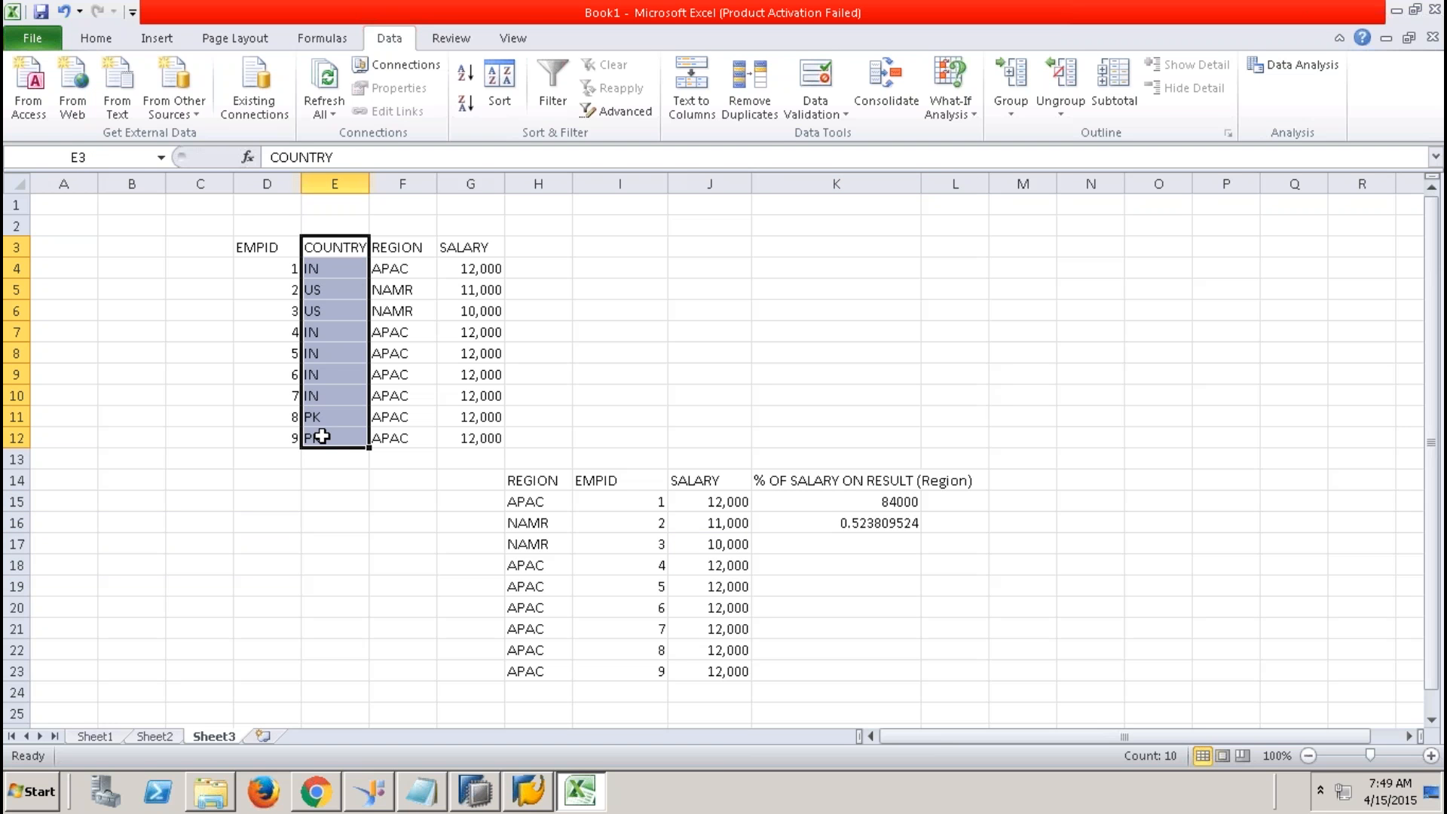
pyautogui.hotkey('ctrl', 'c')
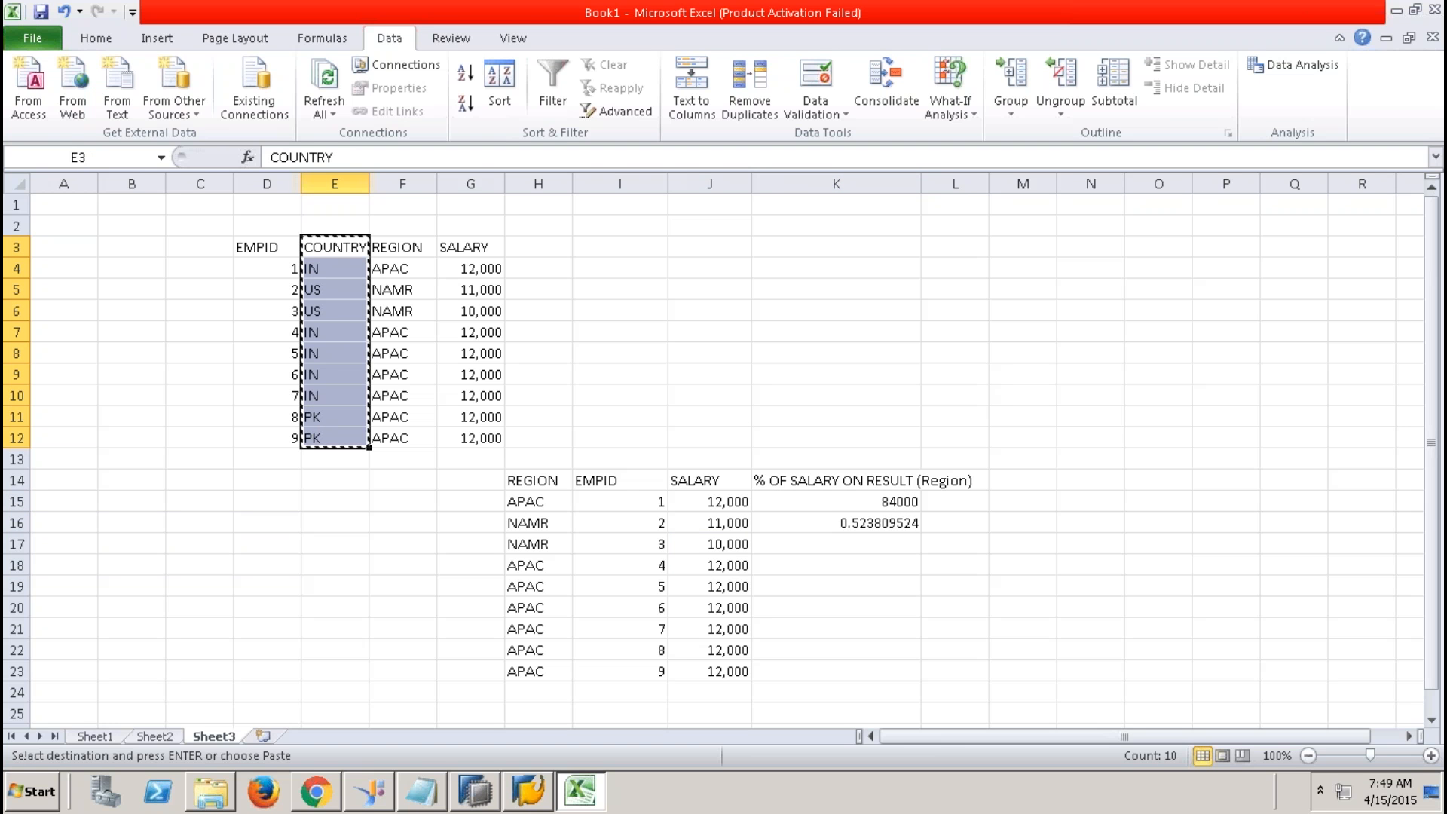
pyautogui.click(559, 482)
pyautogui.hotkey('ctrl', 'v')
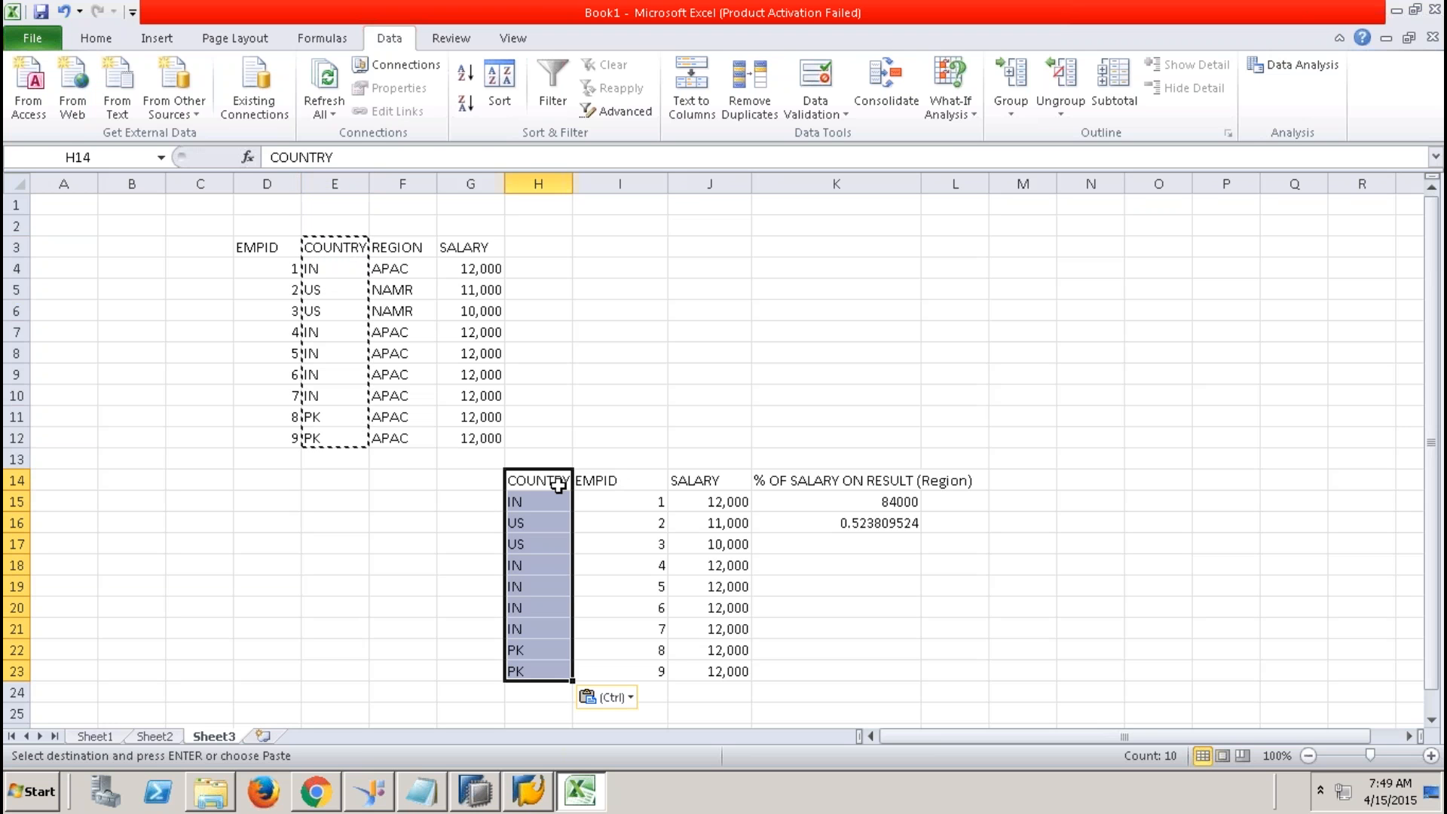
# Step: Change the header in K14 to read % OF SALARY ON RESULT (Country)
pyautogui.click(882, 485)
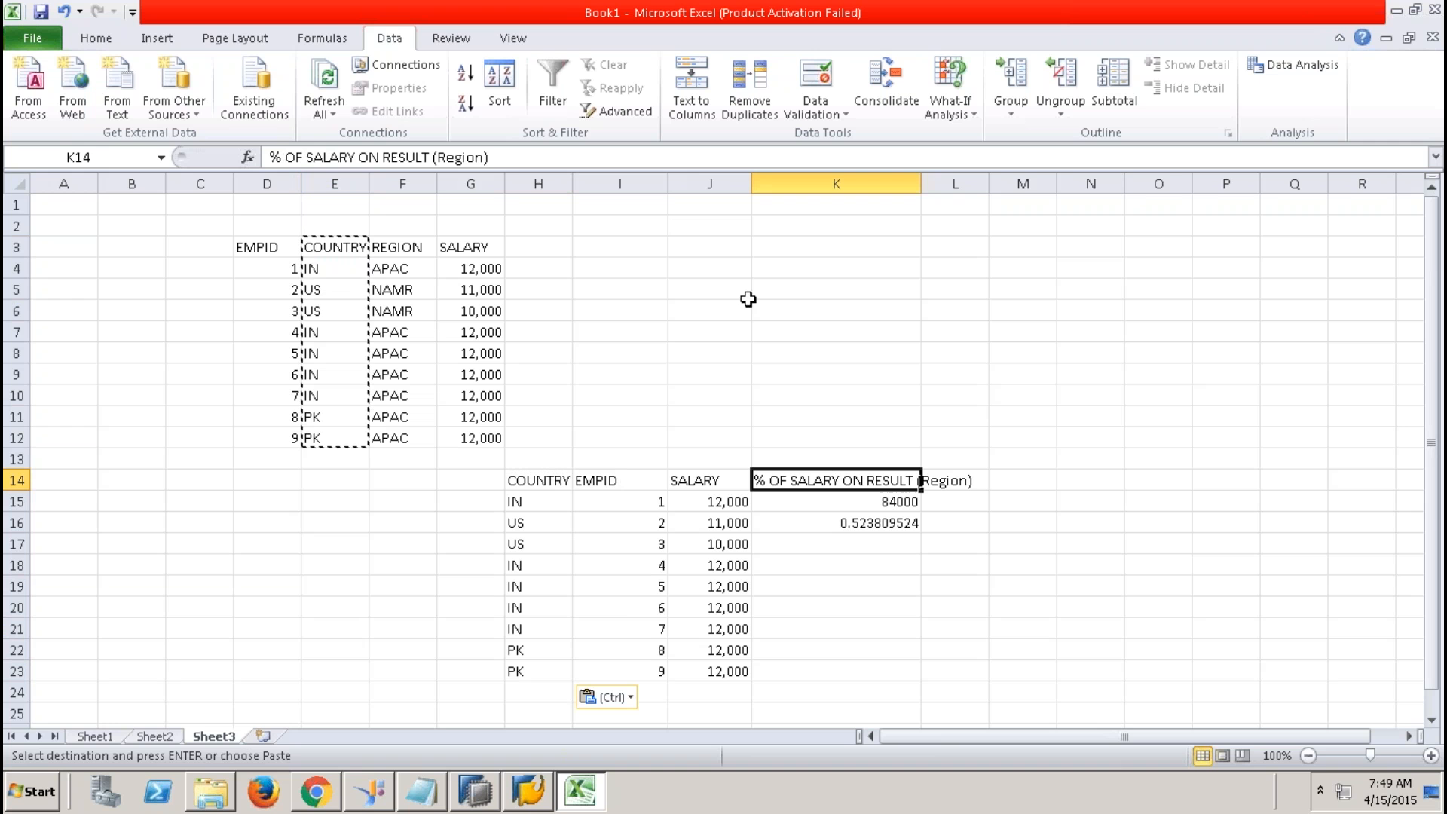
pyautogui.moveTo(483, 157); pyautogui.dragTo(436, 155)
pyautogui.press('BackSpace')
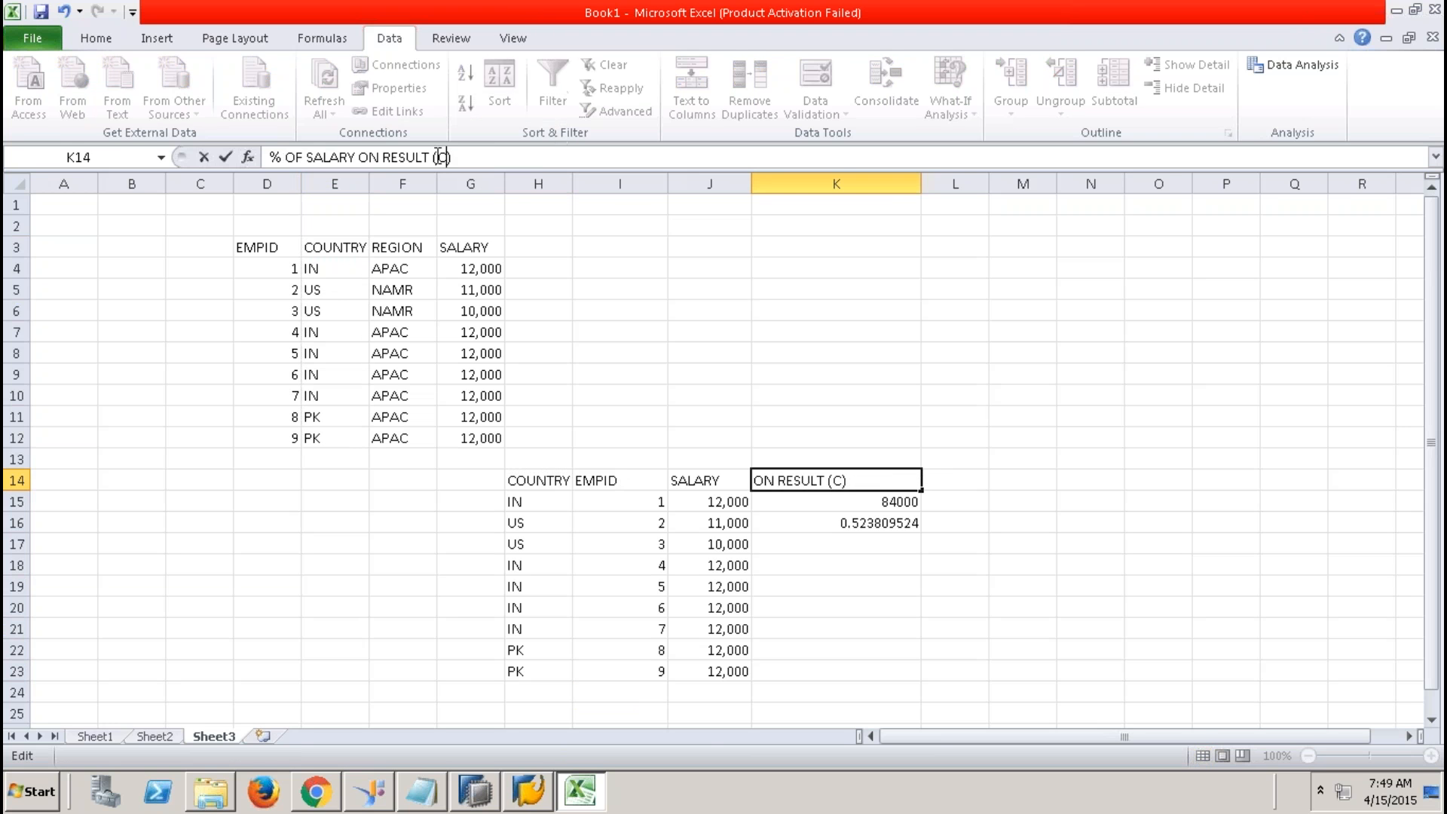
pyautogui.write('Country')
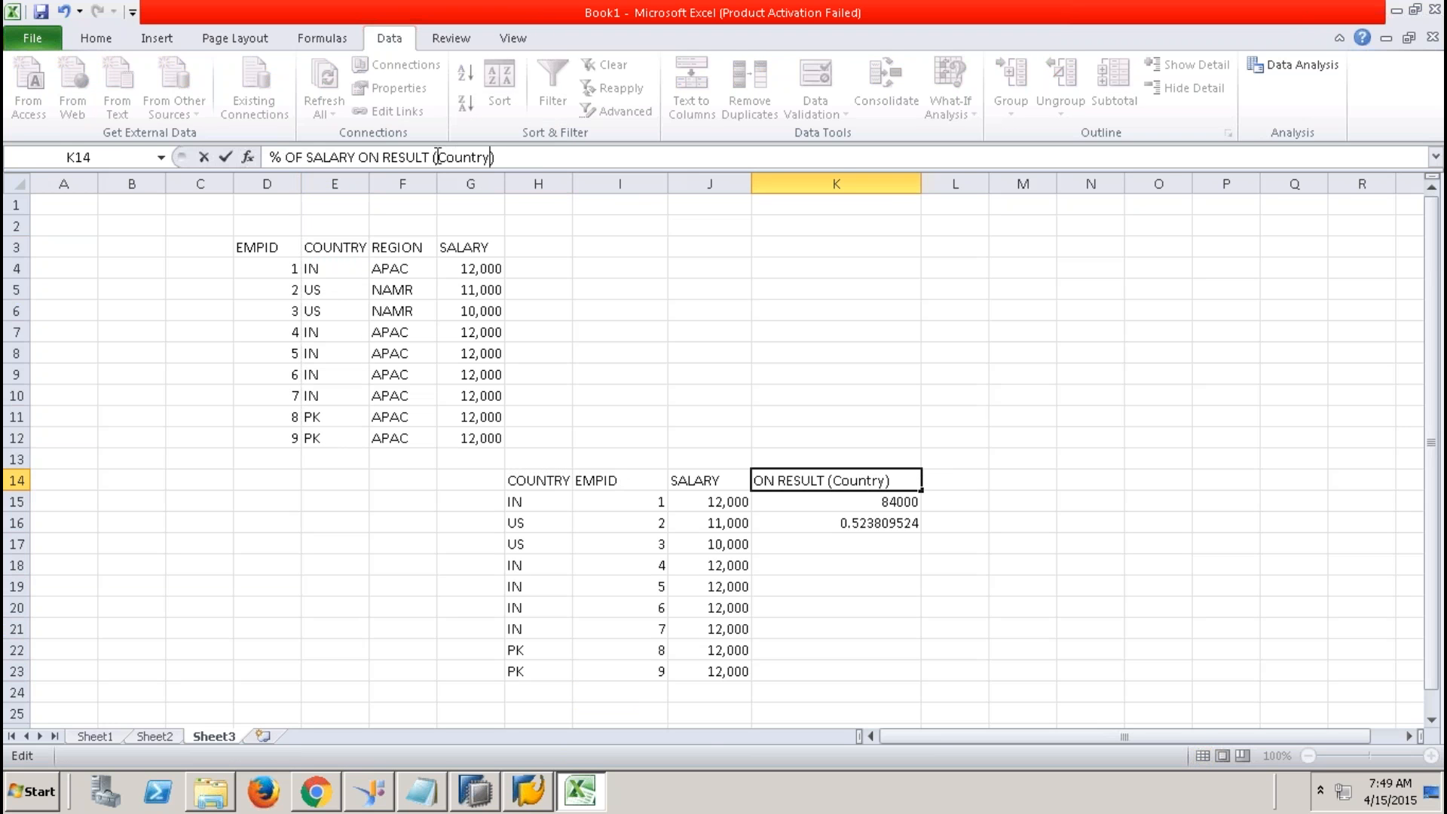
pyautogui.click(1090, 483)
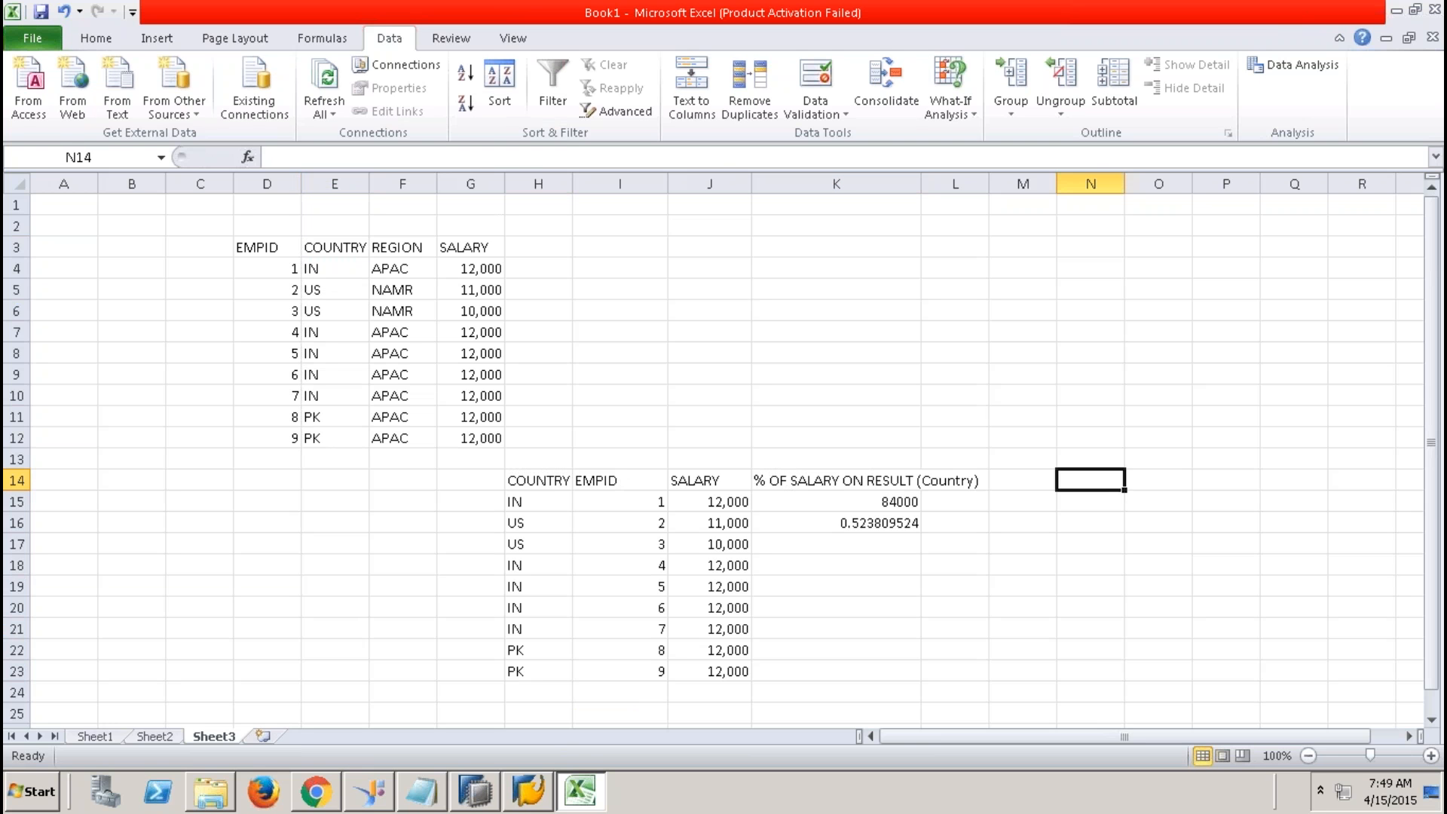
# Step: Calculate the country-based salary share of EMPID 1 in K15 with the formula =12000/60000
pyautogui.click(534, 504)
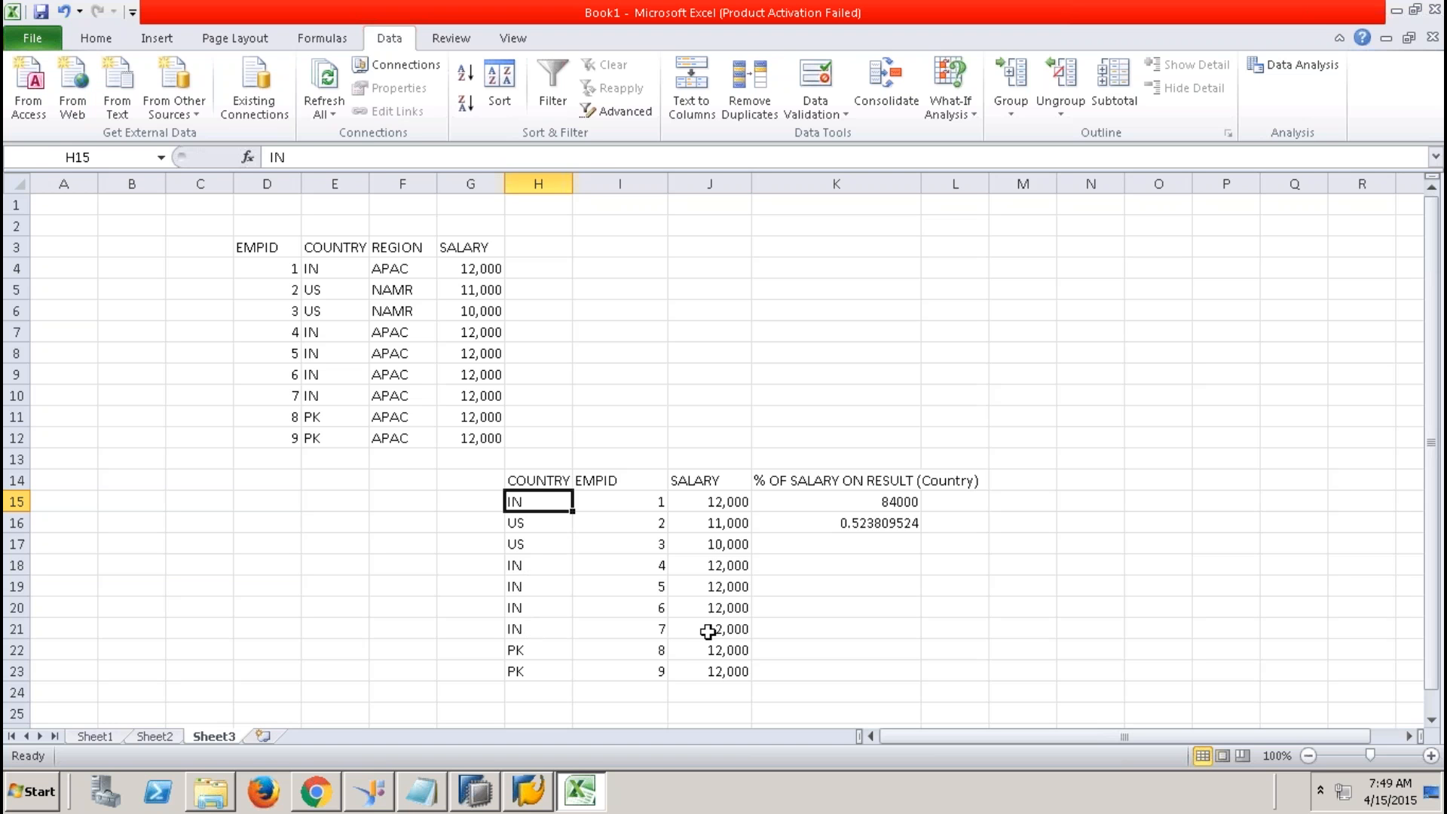
pyautogui.click(724, 501)
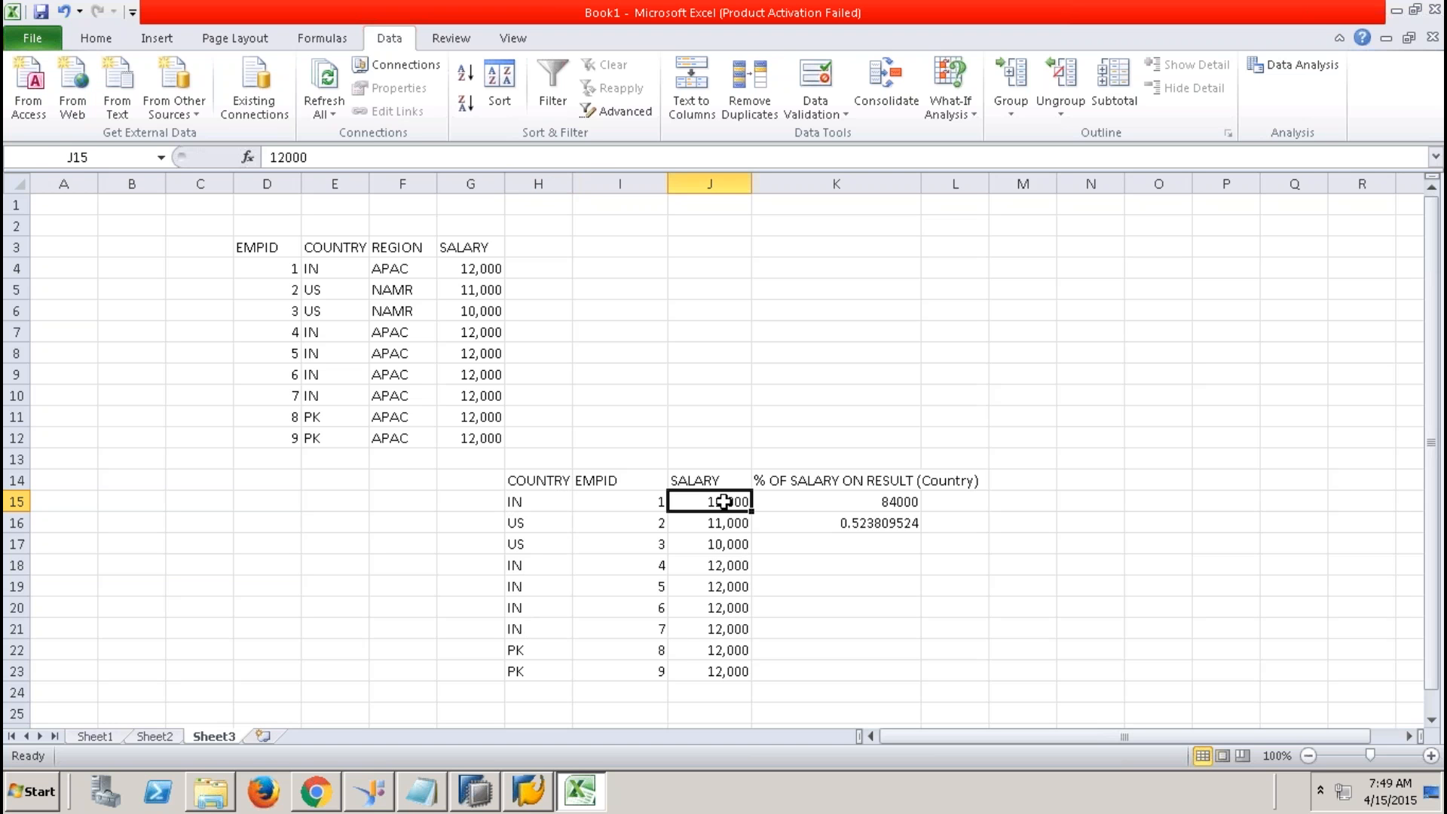
pyautogui.click(807, 499)
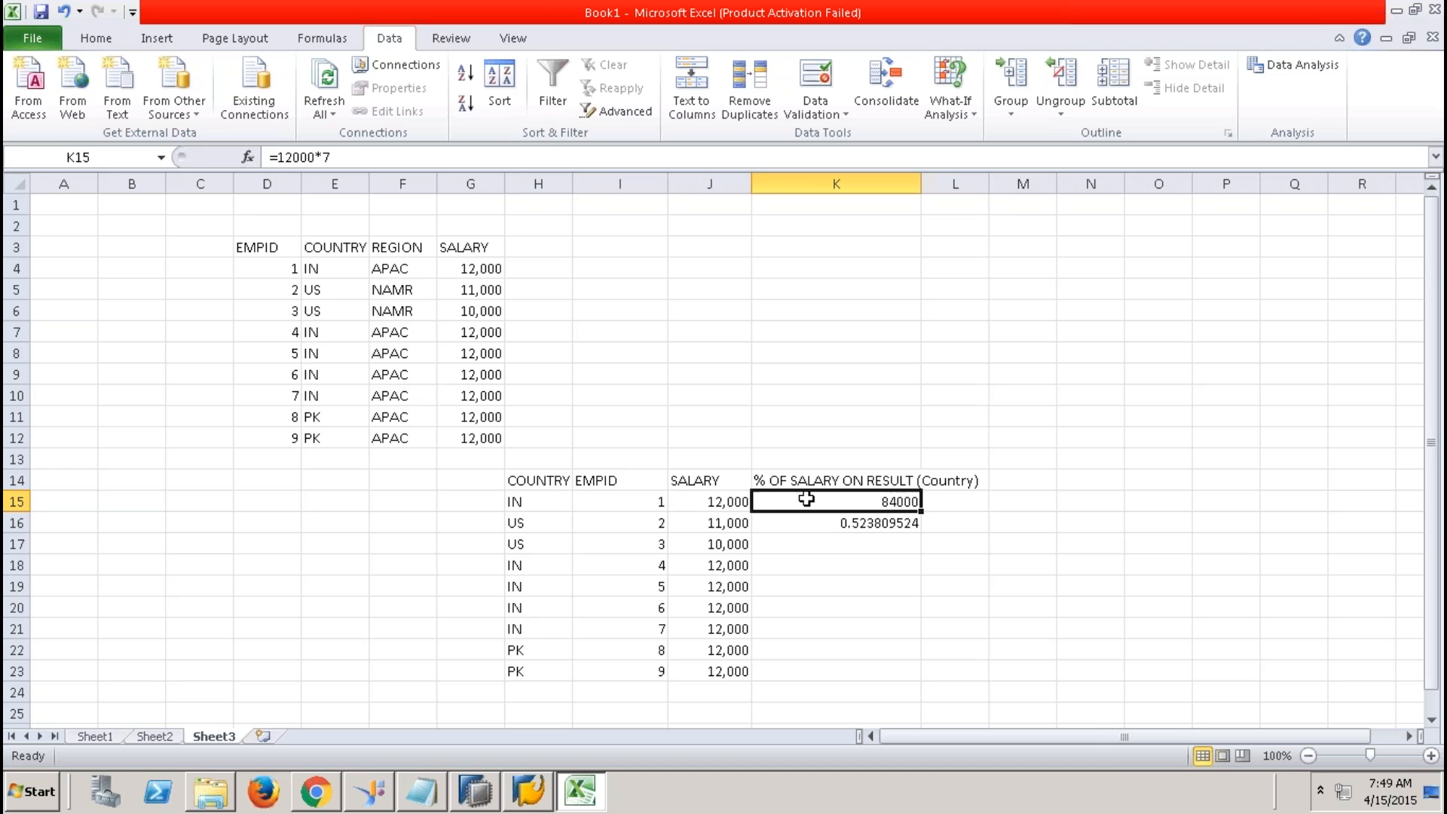
pyautogui.write('=12')
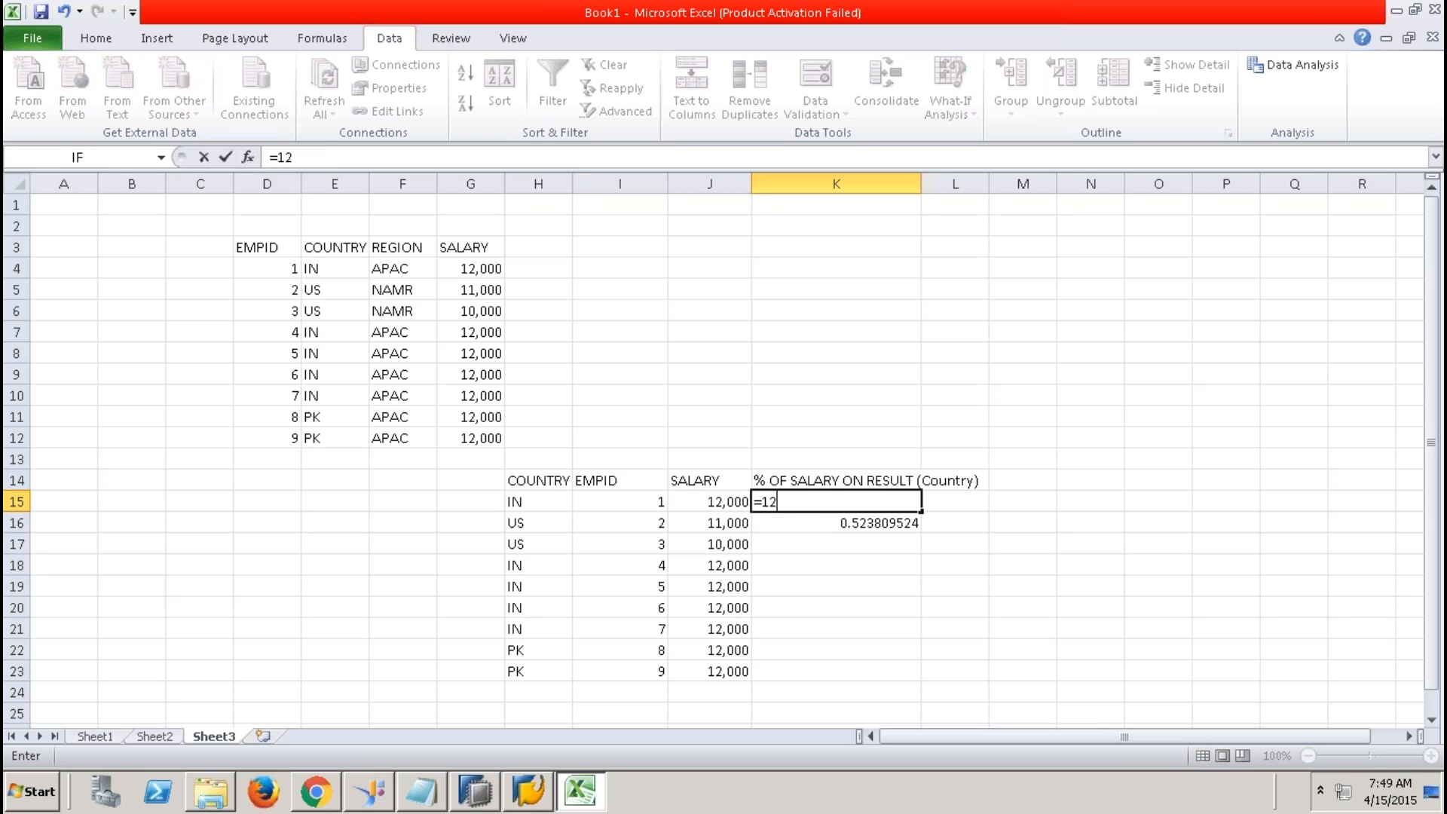
pyautogui.write('000/60000')
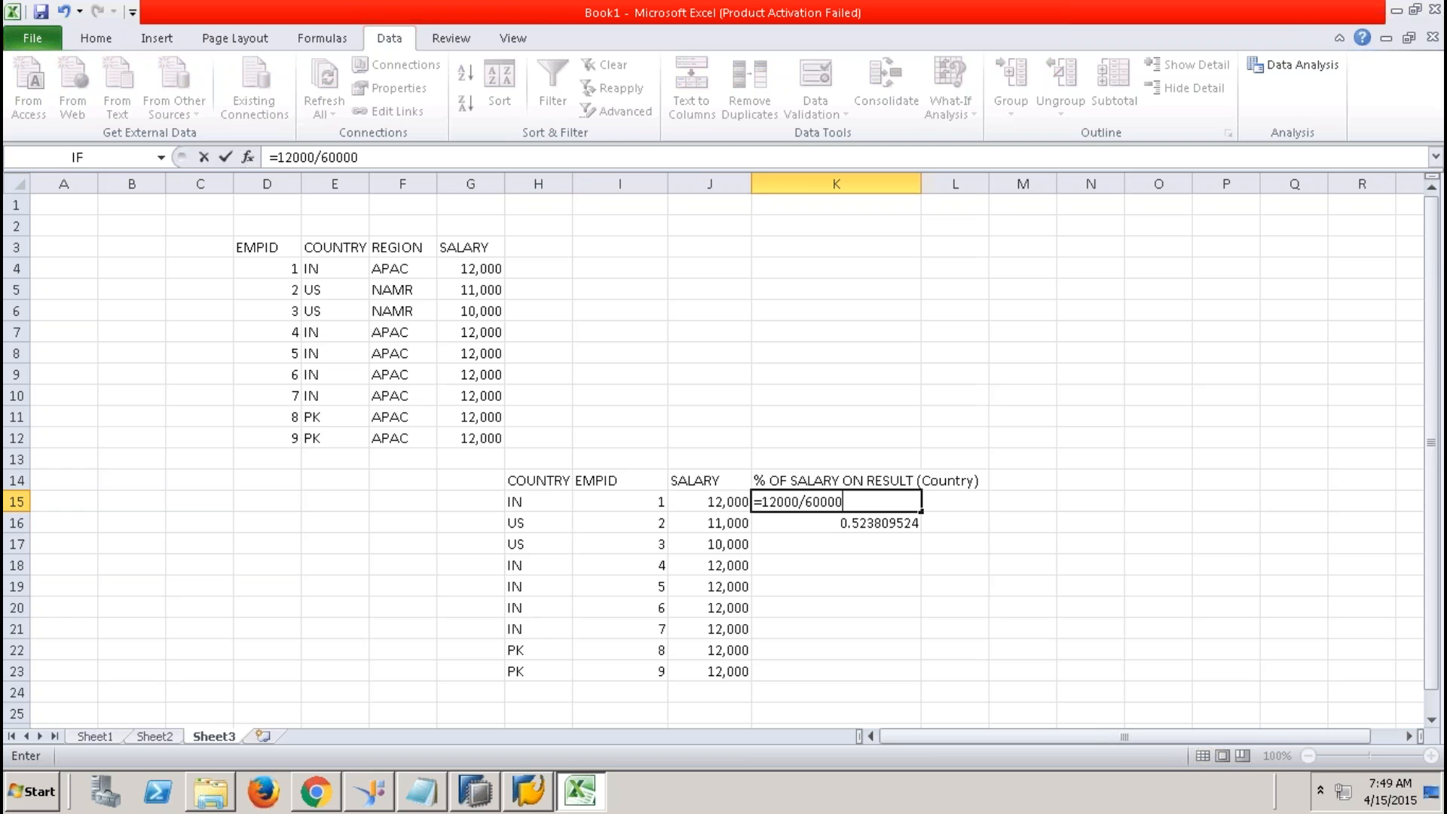
pyautogui.press('Return')
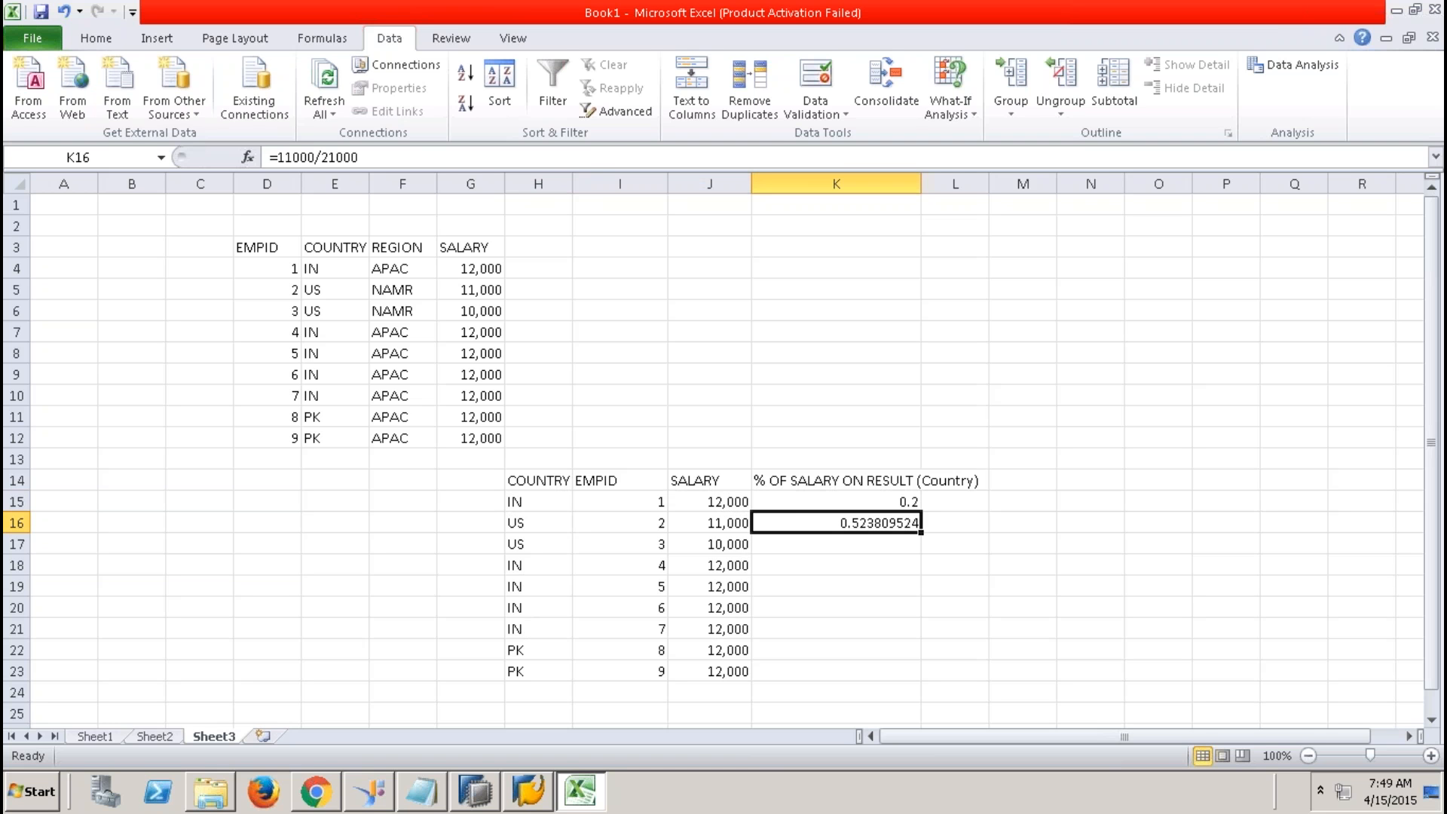
# Step: Calculate the salary share of EMPID 8 within country PK in K22 with the formula =12000/24000
pyautogui.click(533, 651)
pyautogui.click(716, 653)
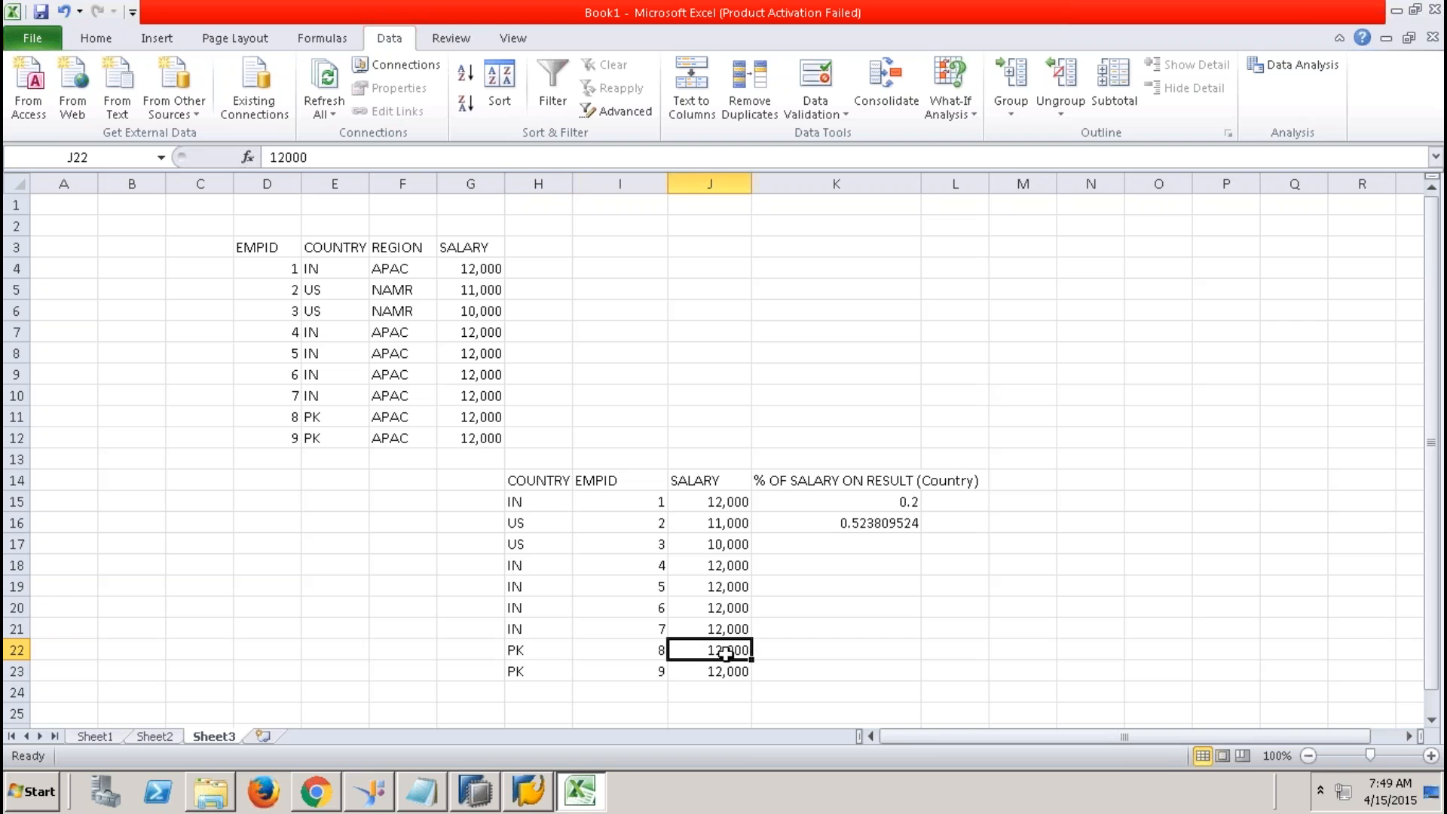
pyautogui.click(773, 653)
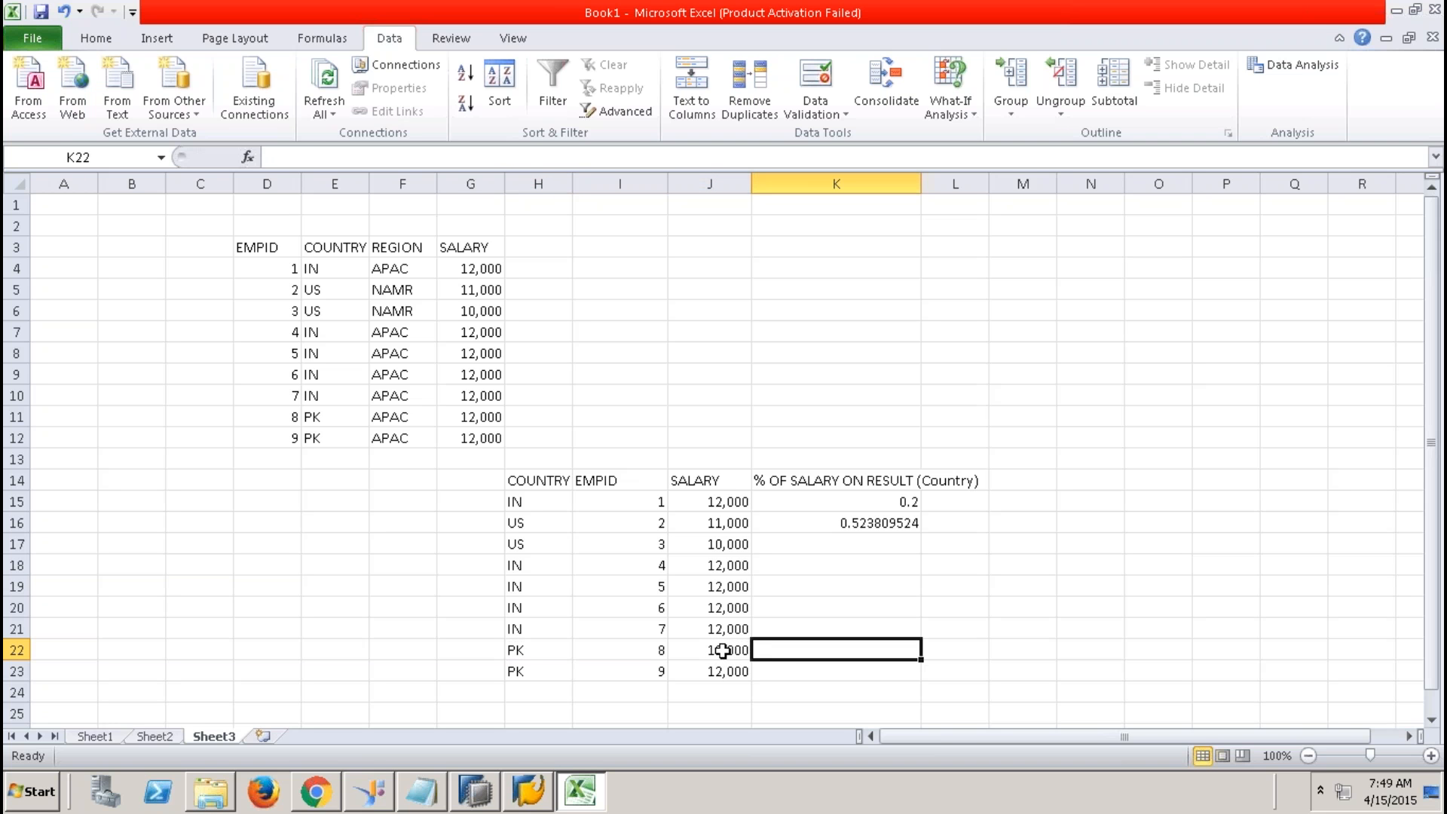
pyautogui.moveTo(725, 651); pyautogui.dragTo(728, 676)
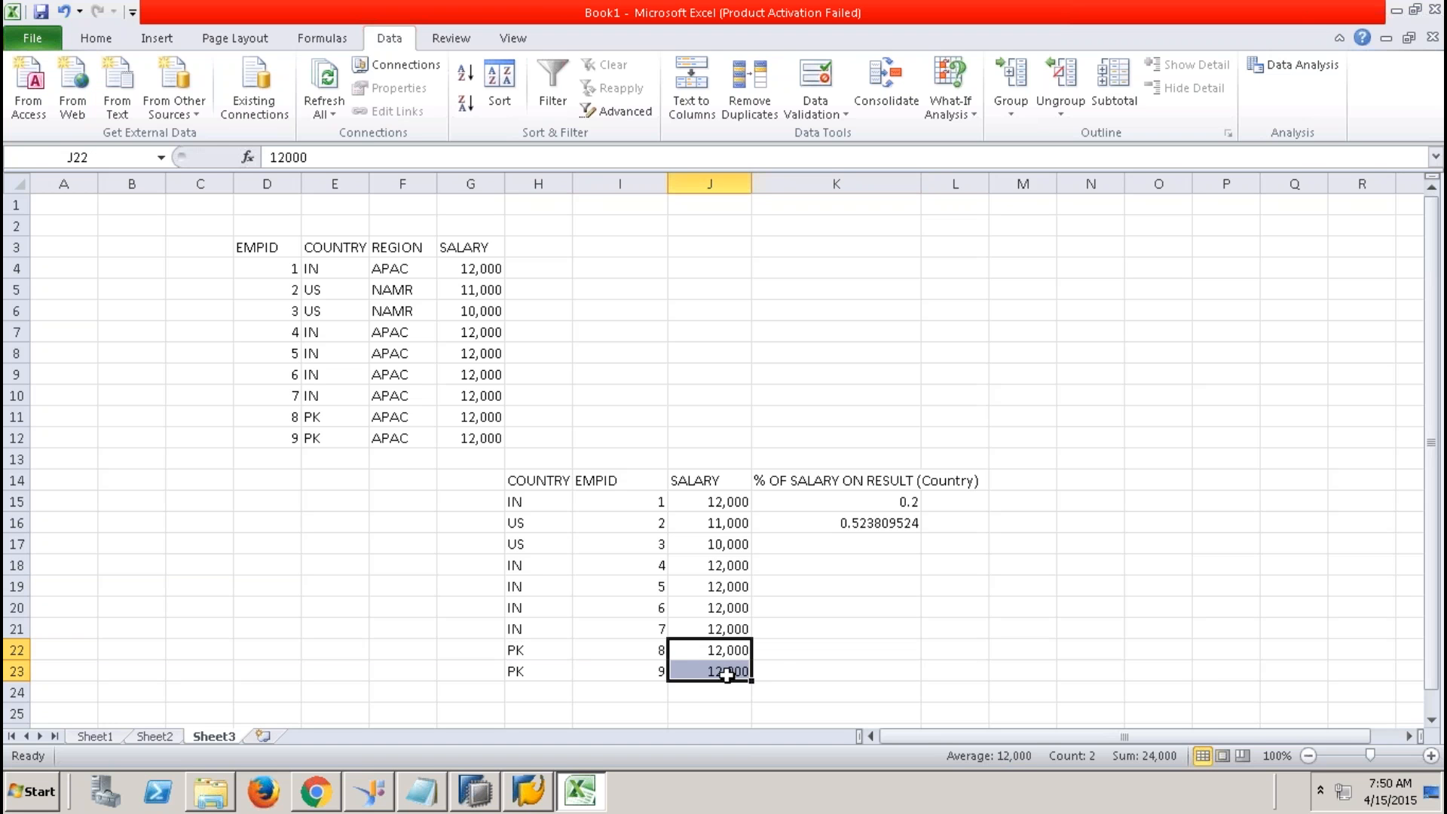
pyautogui.click(789, 647)
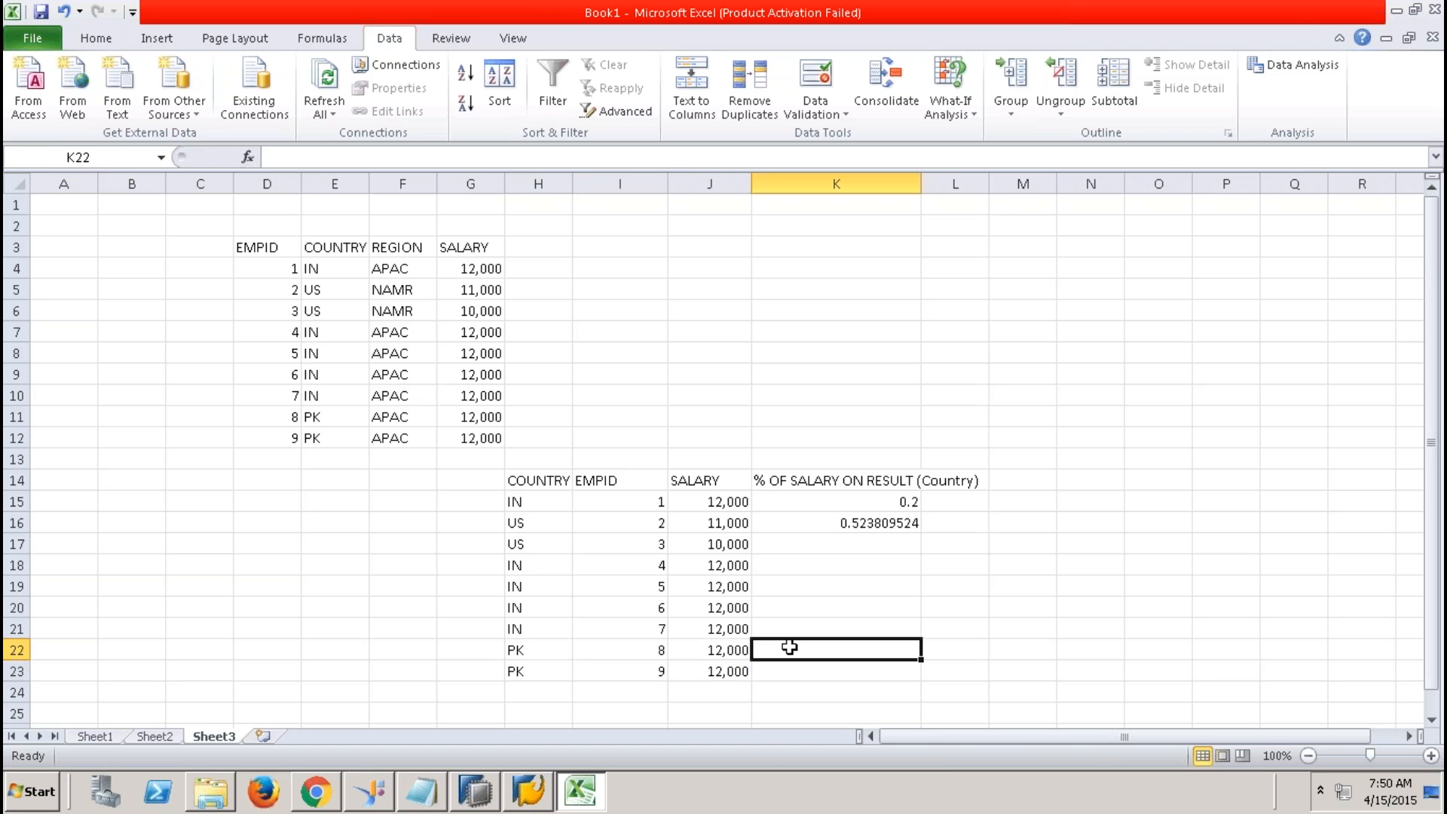
pyautogui.write('=1200')
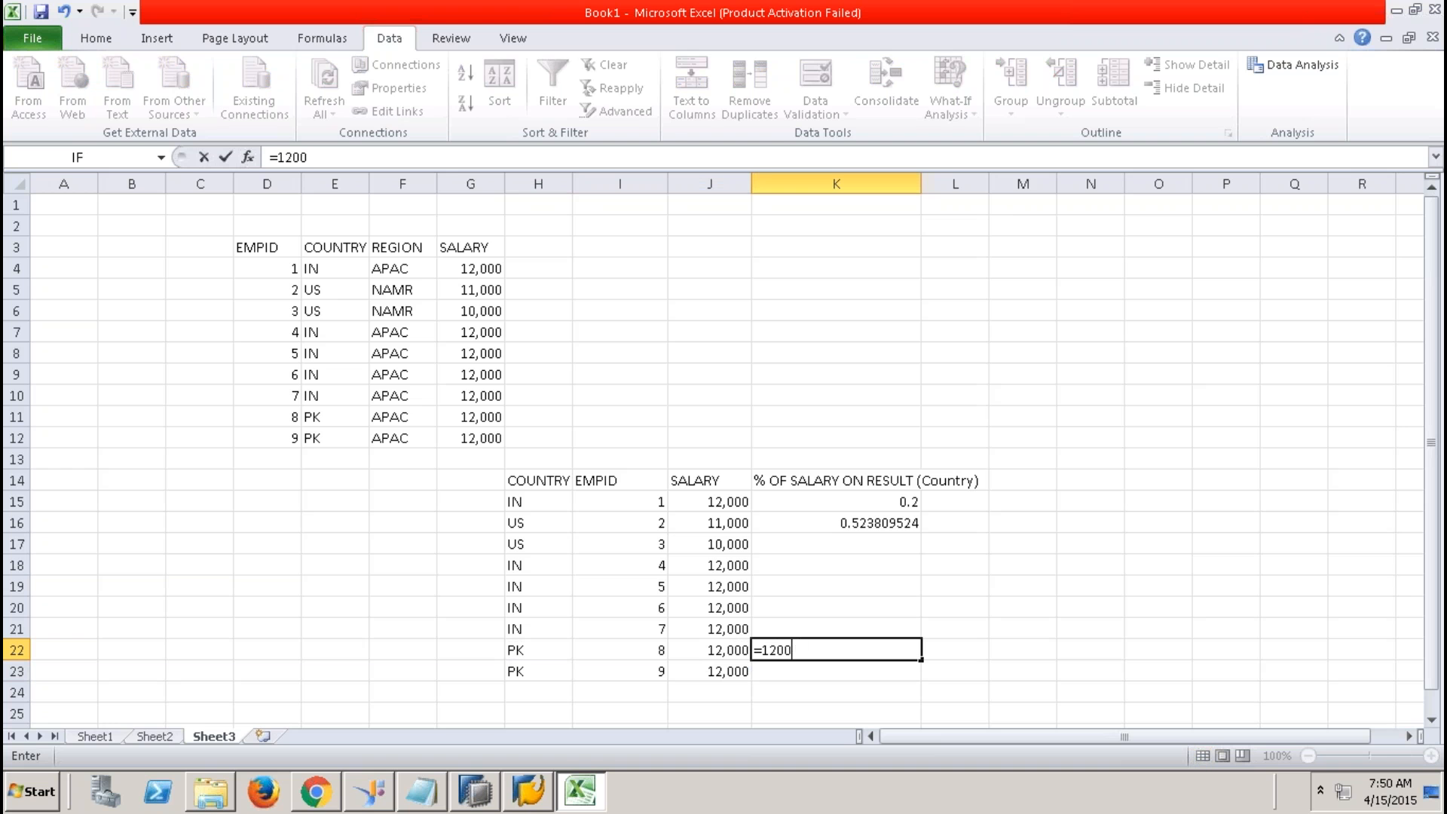
pyautogui.write('0/24000')
pyautogui.press('Return')
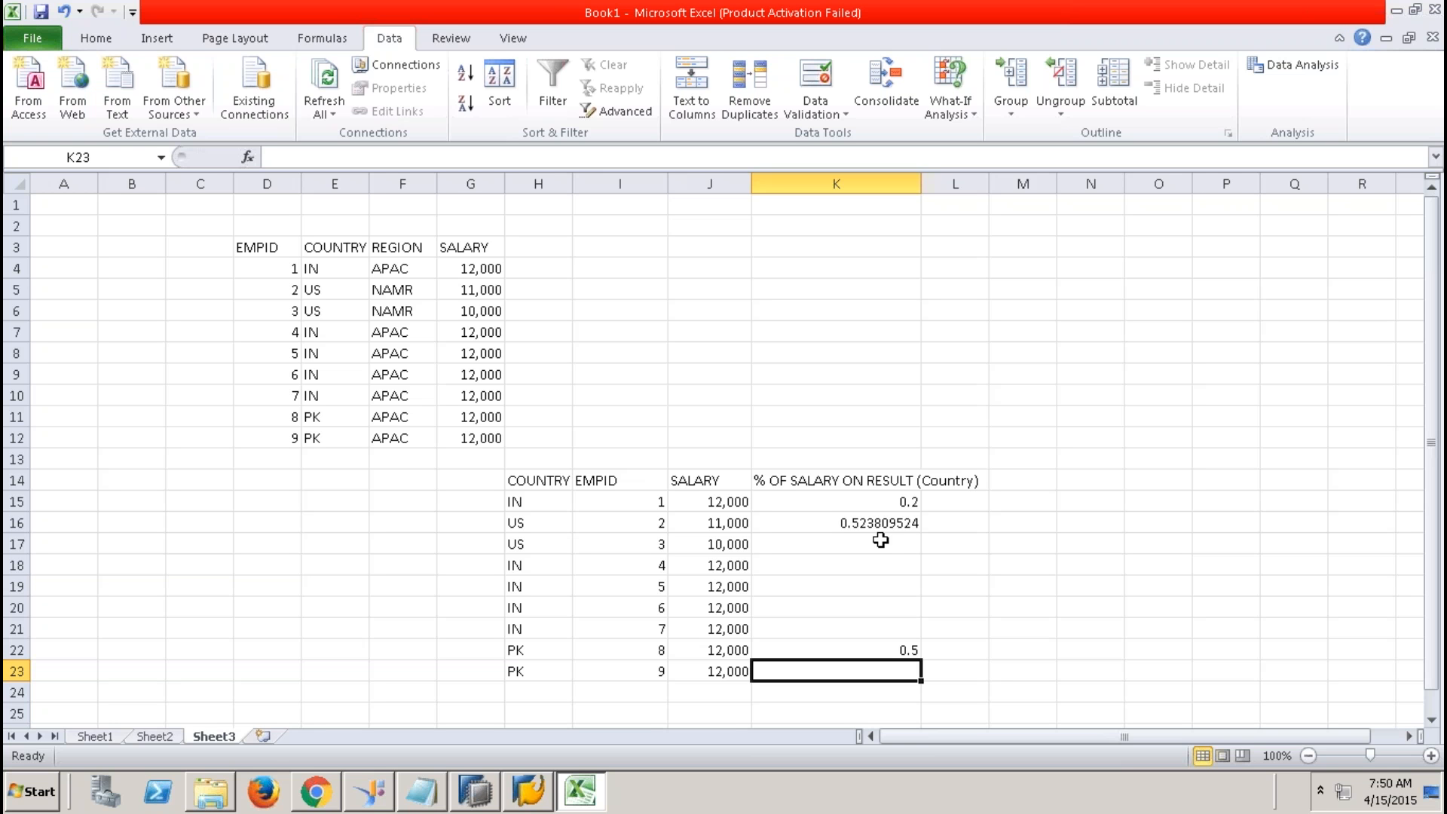
pyautogui.click(853, 475)
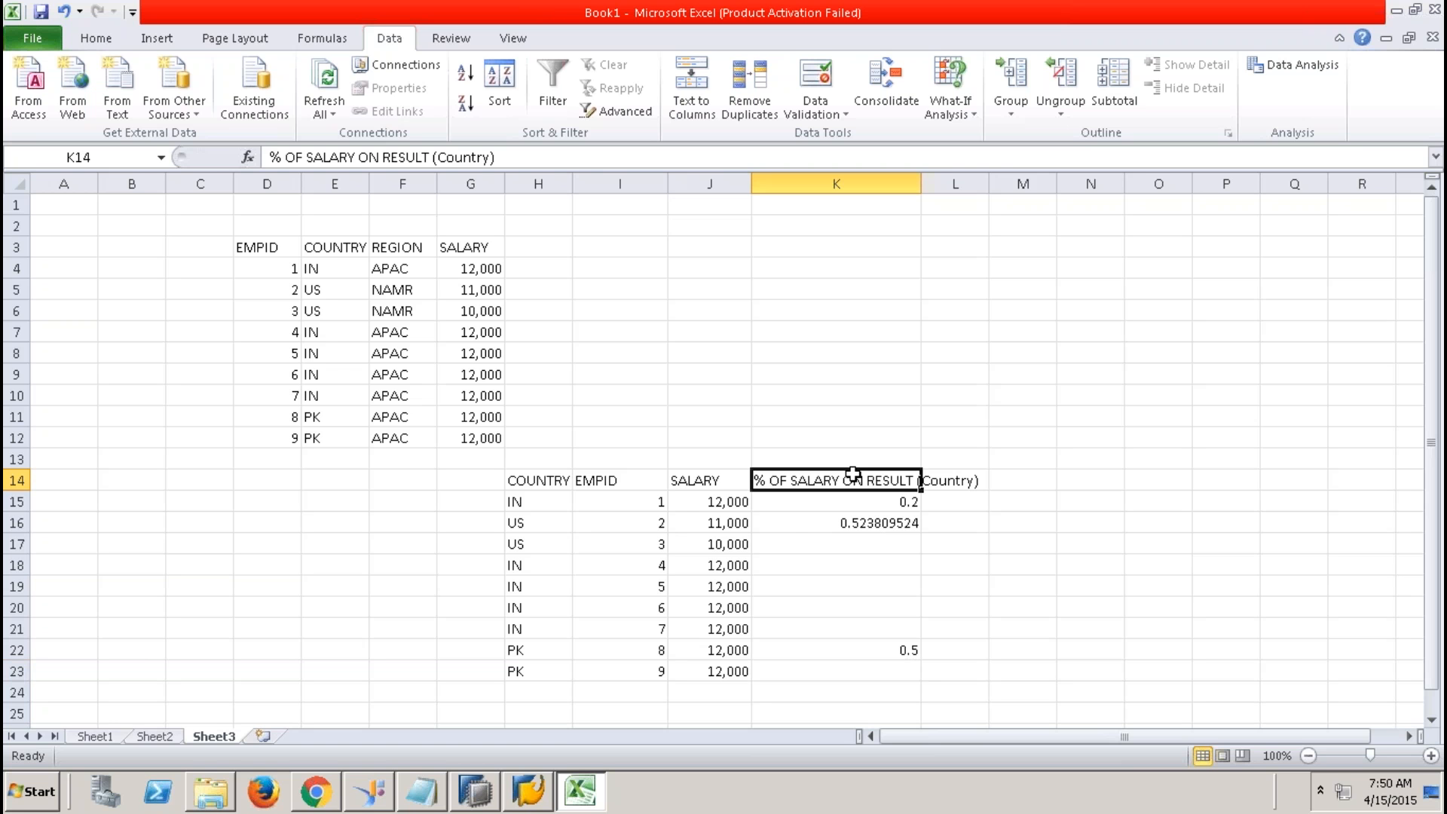
# Step: Switch to SAP HANA Studio, close the EMPLOYEE_DY data preview and review the COUNTRY, REGION and SALARY columns of Projection_1
pyautogui.click(476, 791)
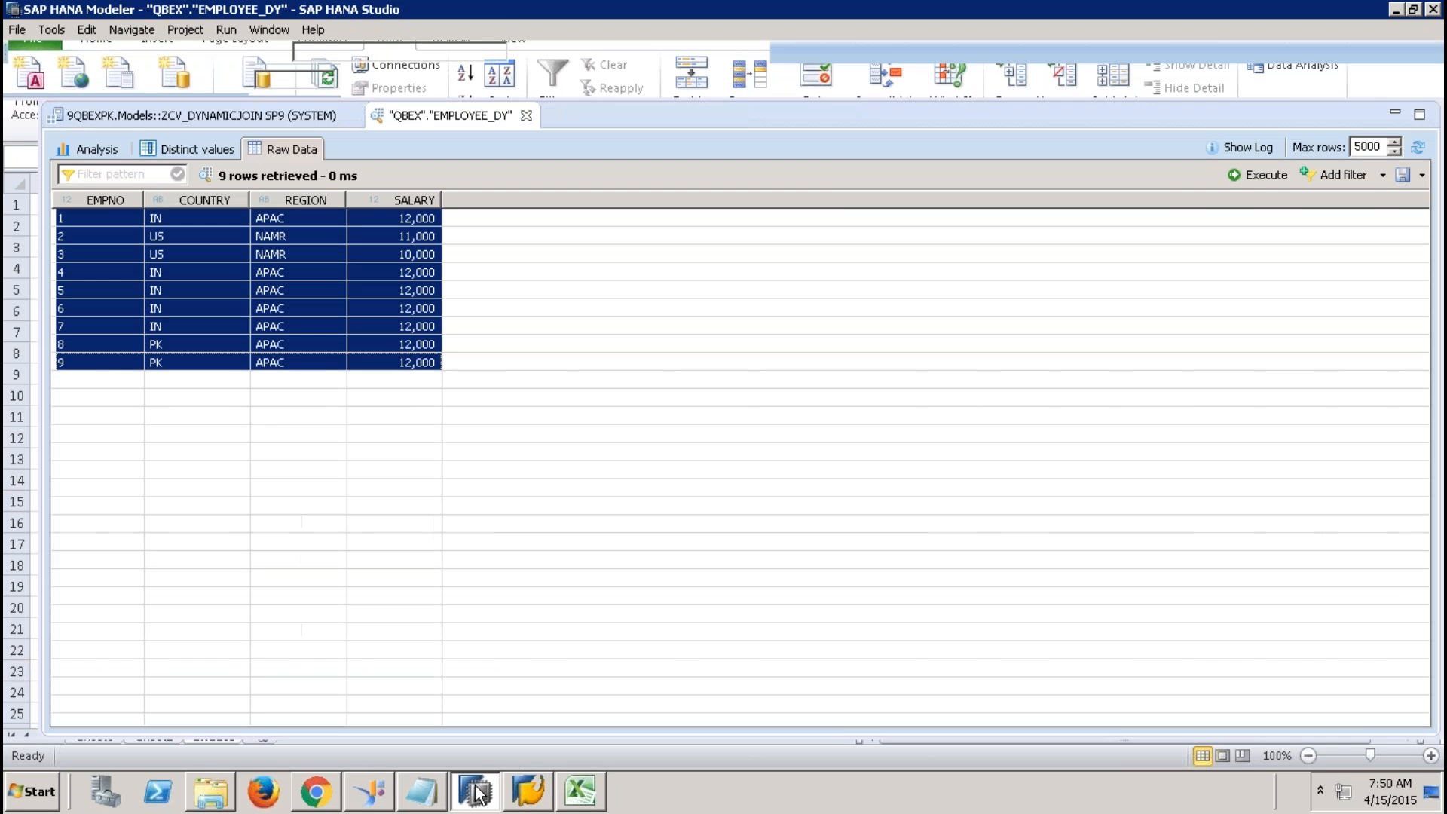
pyautogui.click(526, 115)
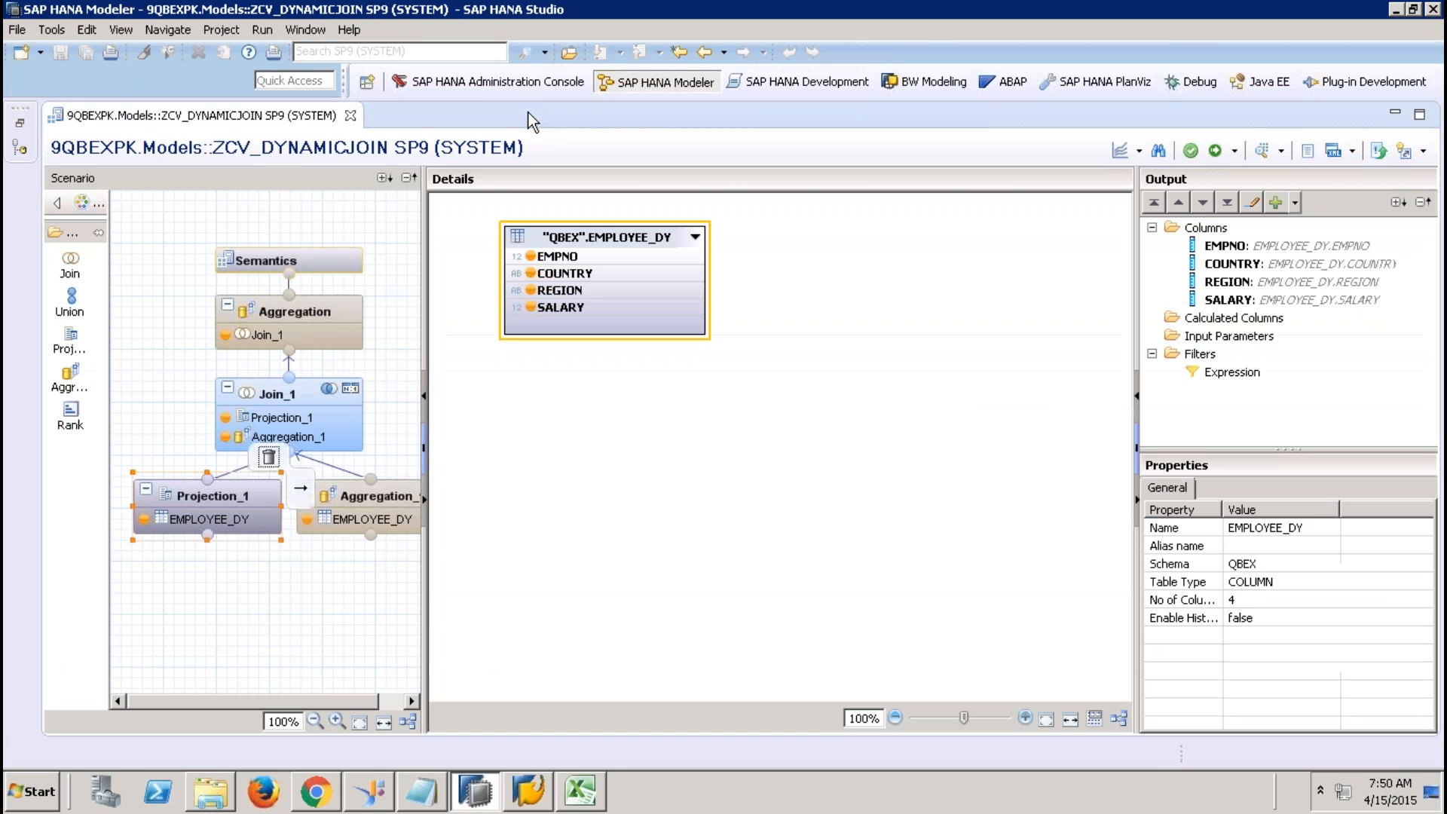
pyautogui.click(218, 491)
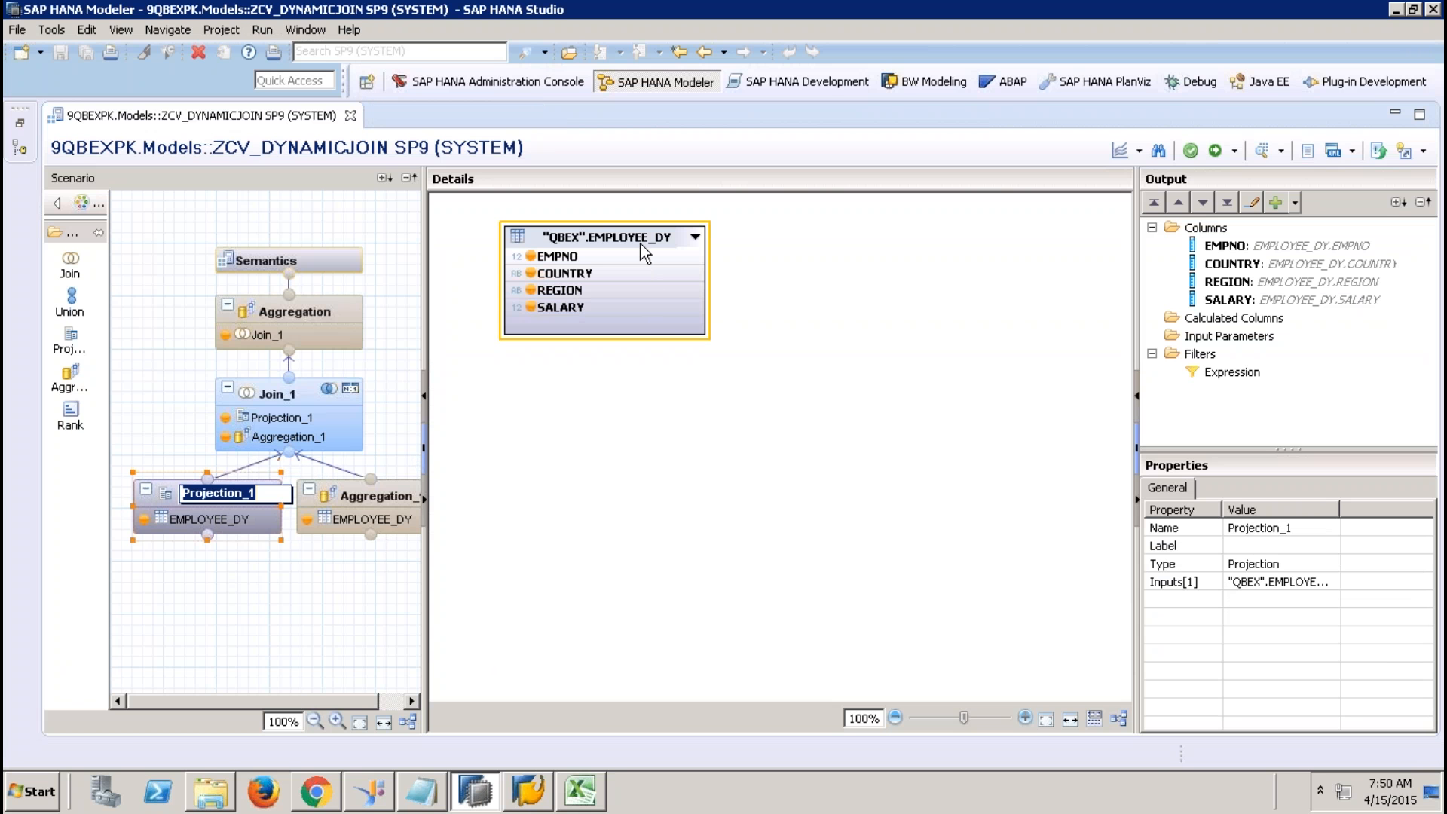
pyautogui.click(816, 307)
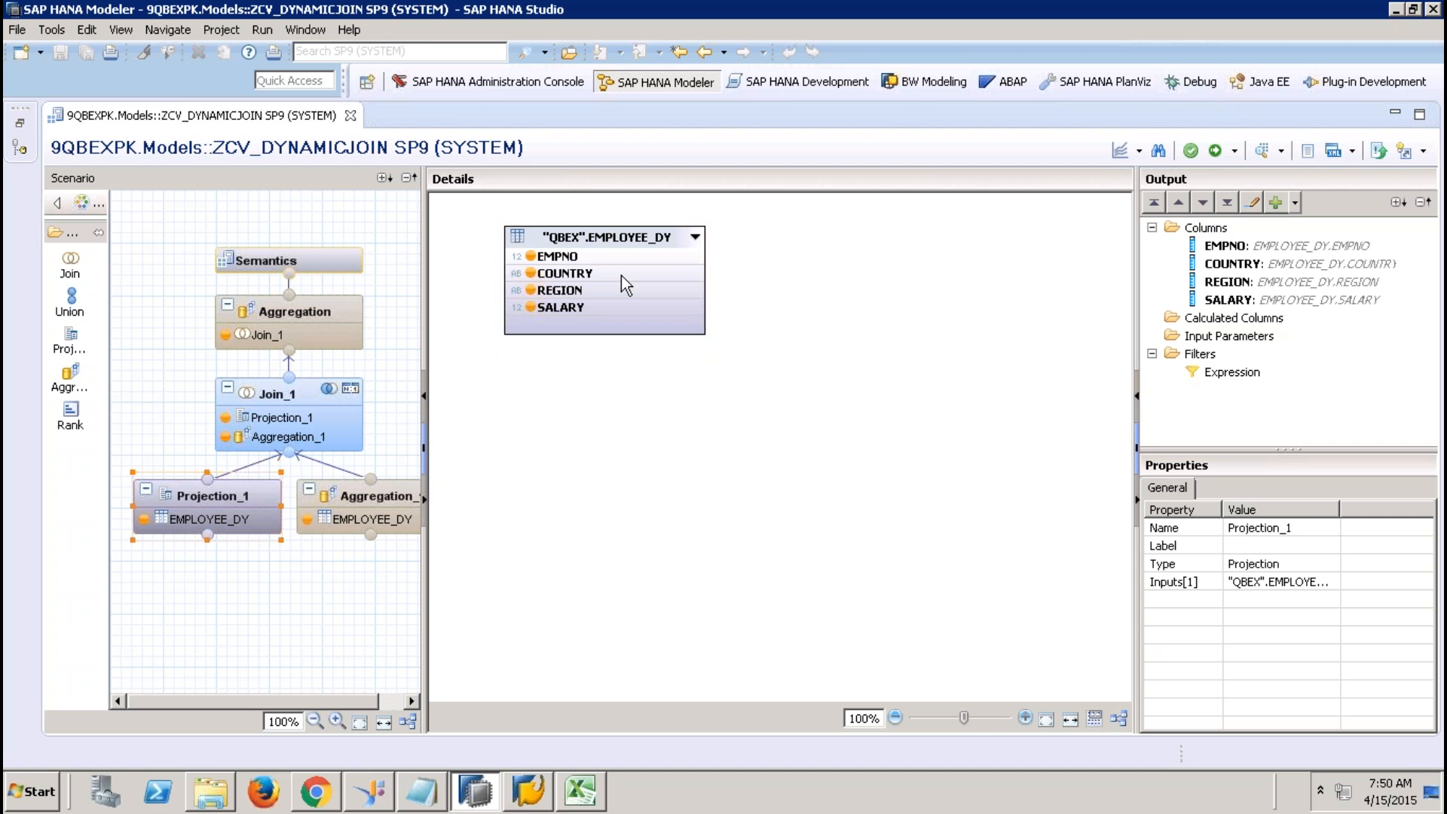
pyautogui.click(587, 274)
pyautogui.click(565, 285)
pyautogui.click(569, 309)
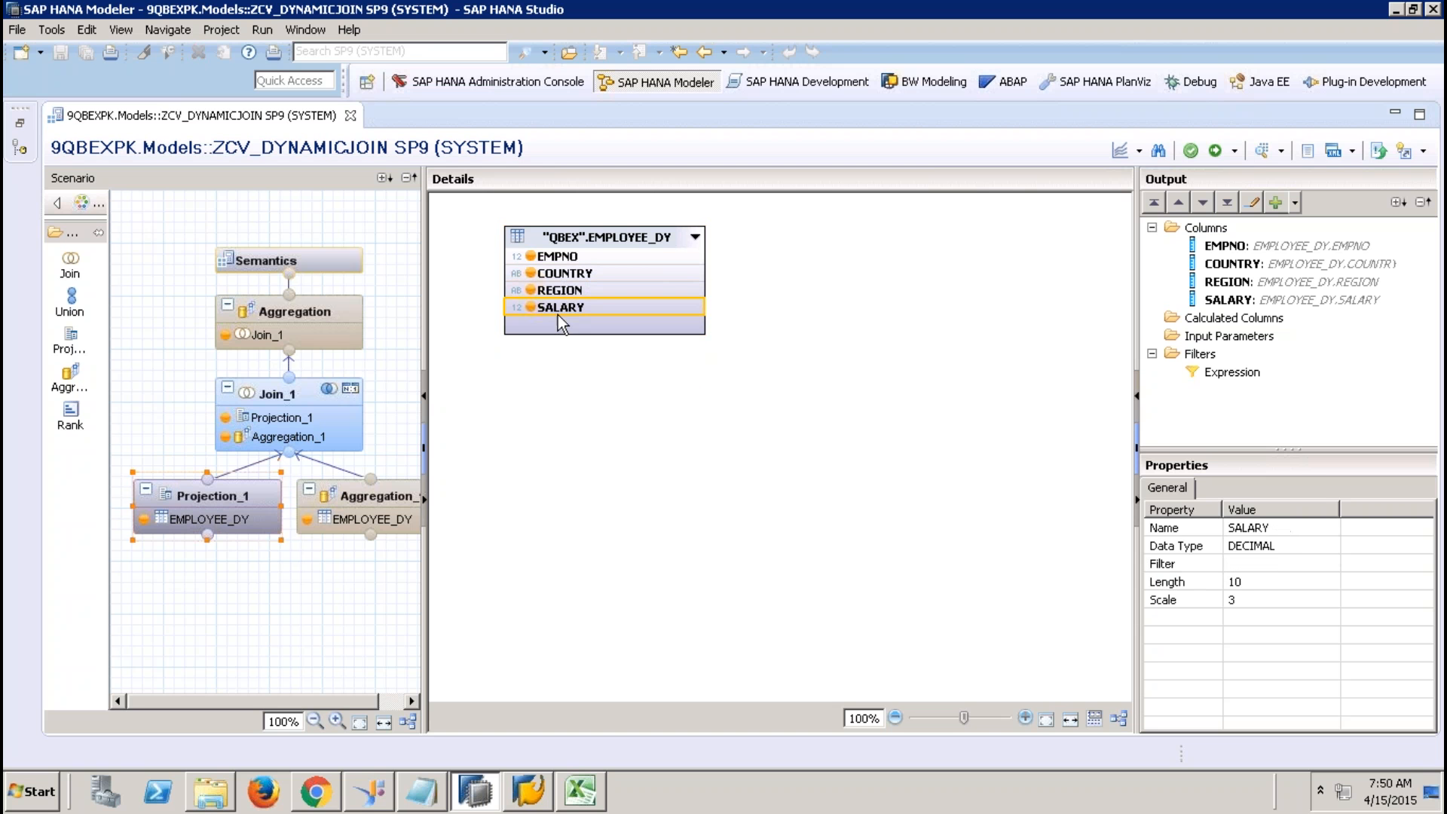
# Step: Examine the COUNTRY and REGION columns and the output of the Aggregation_1 node
pyautogui.click(372, 494)
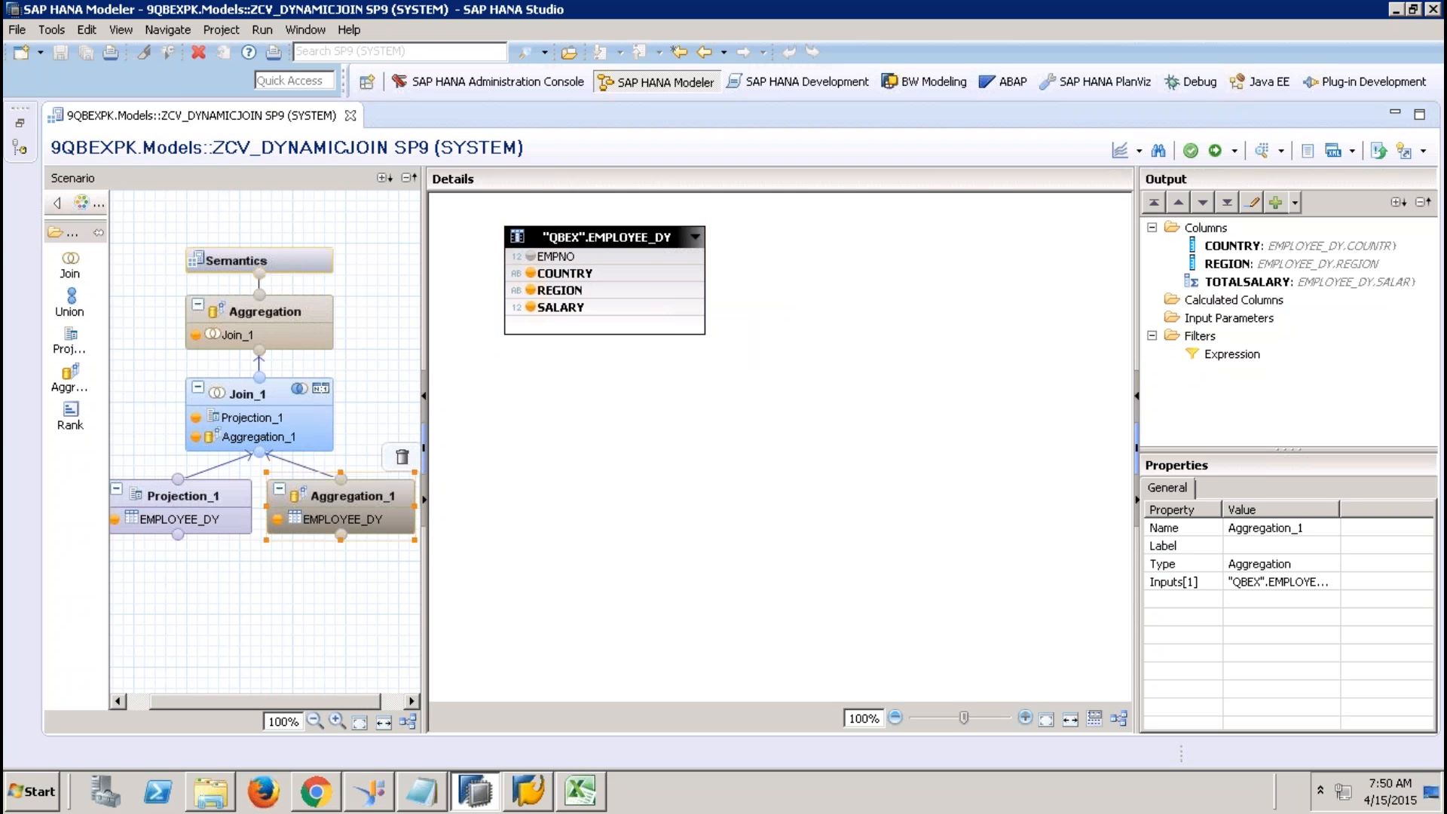
pyautogui.rightClick(579, 275)
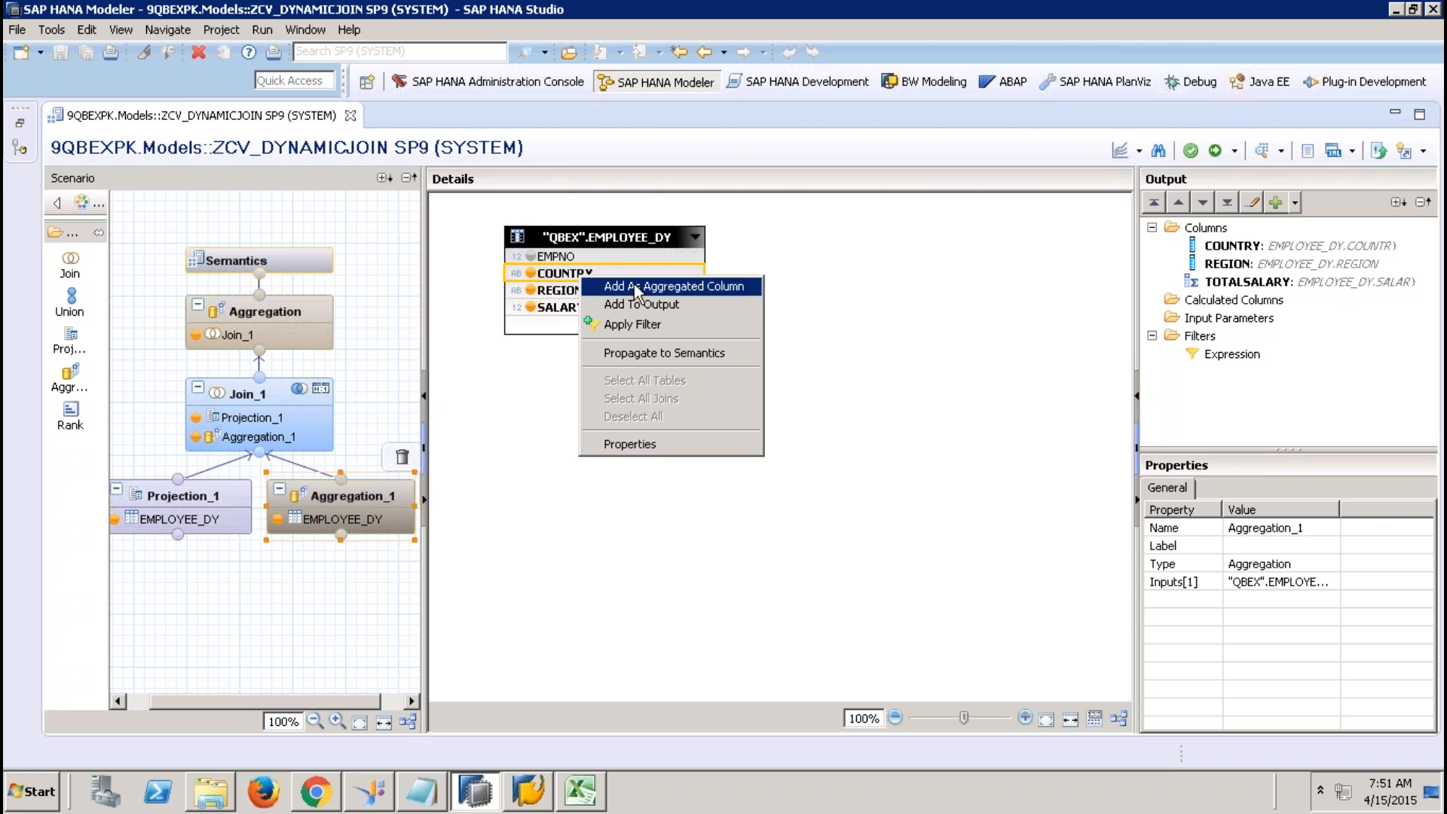
pyautogui.click(560, 294)
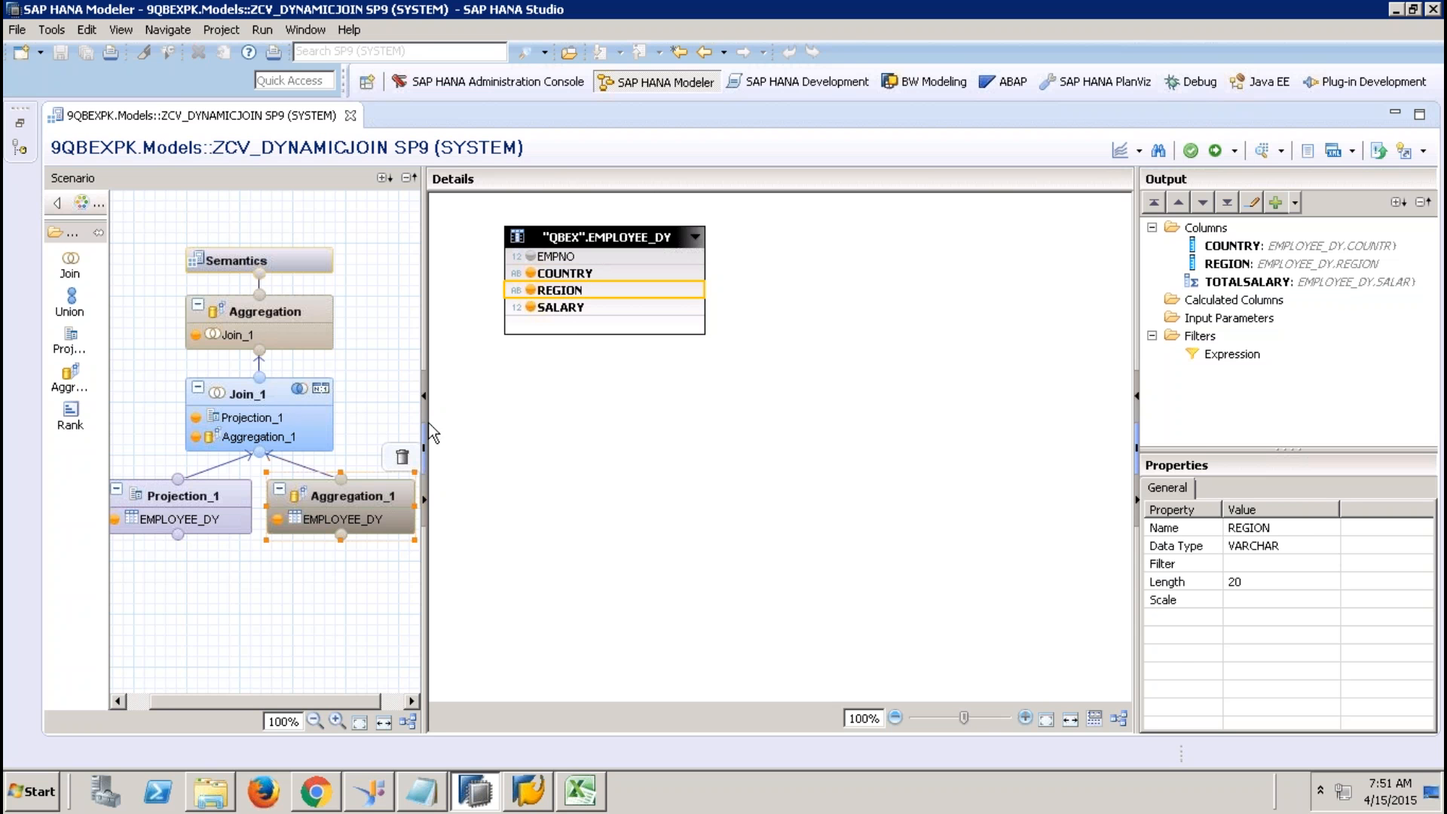
# Step: Open the raw data preview of the Aggregation_1 input from the Join_1 node
pyautogui.click(276, 395)
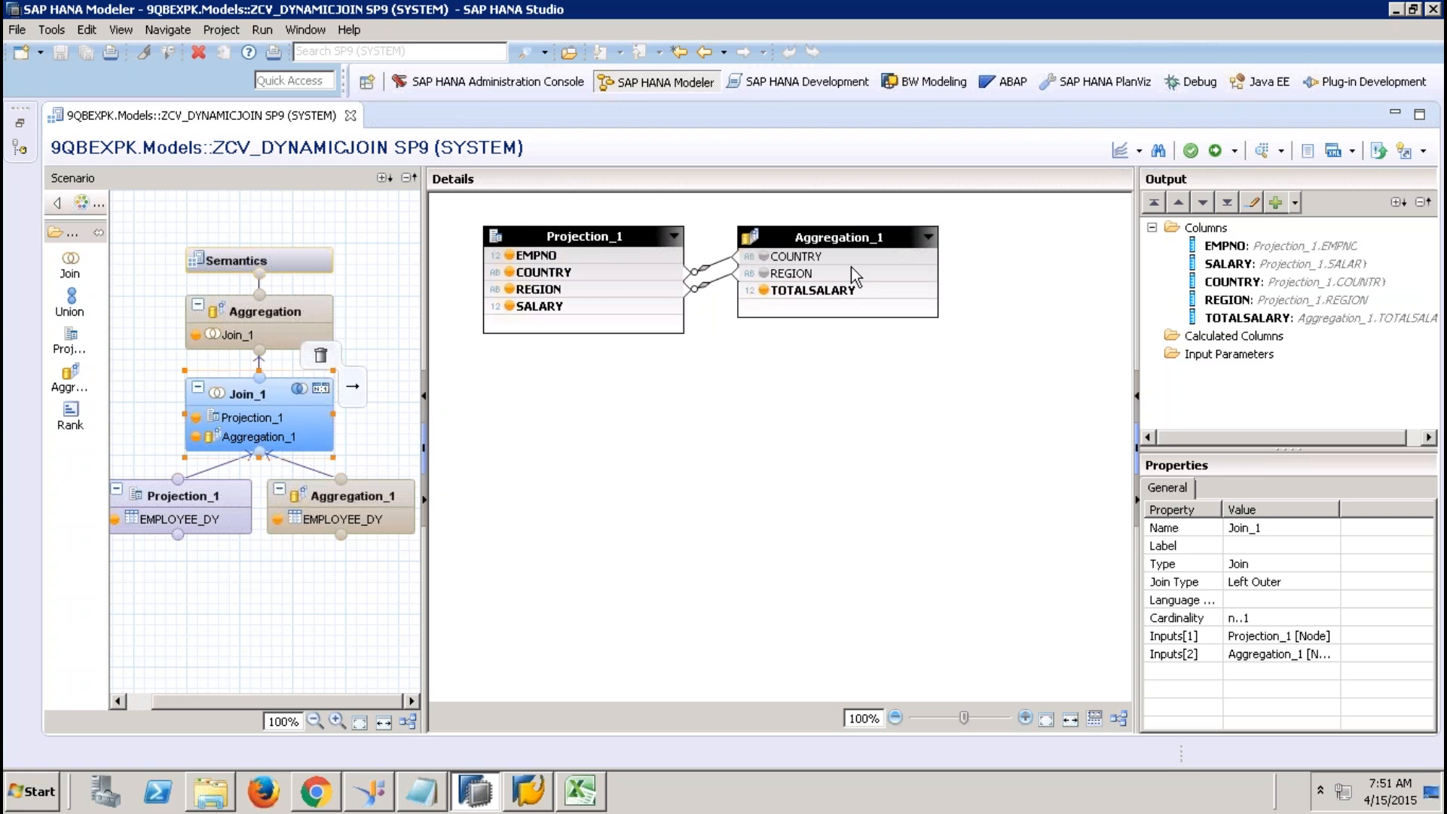
pyautogui.rightClick(856, 234)
pyautogui.click(912, 246)
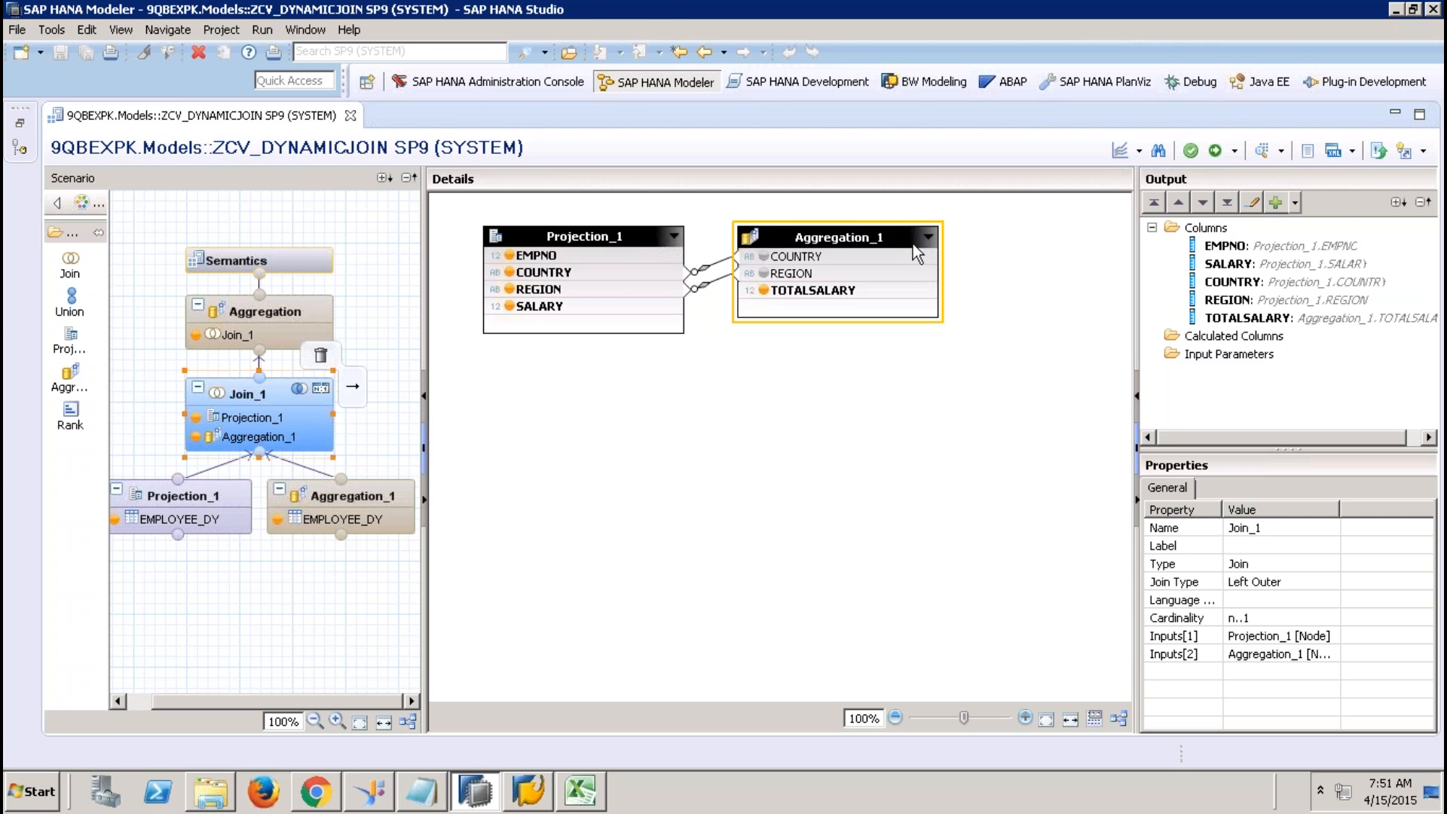
pyautogui.click(294, 149)
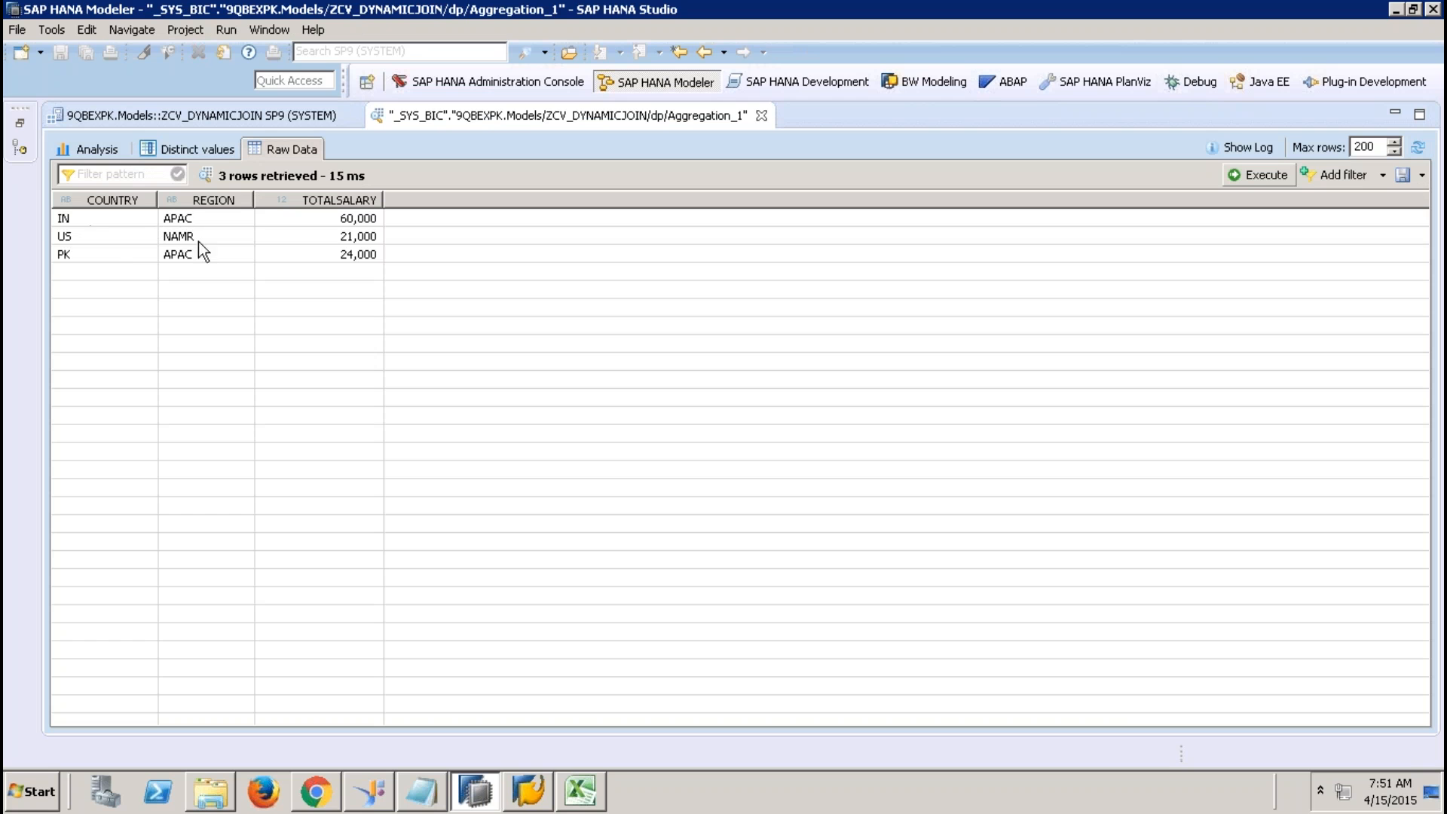
# Step: Sort the preview by REGION, place REGION before COUNTRY and examine the TOTALSALARY of the APAC rows
pyautogui.click(190, 197)
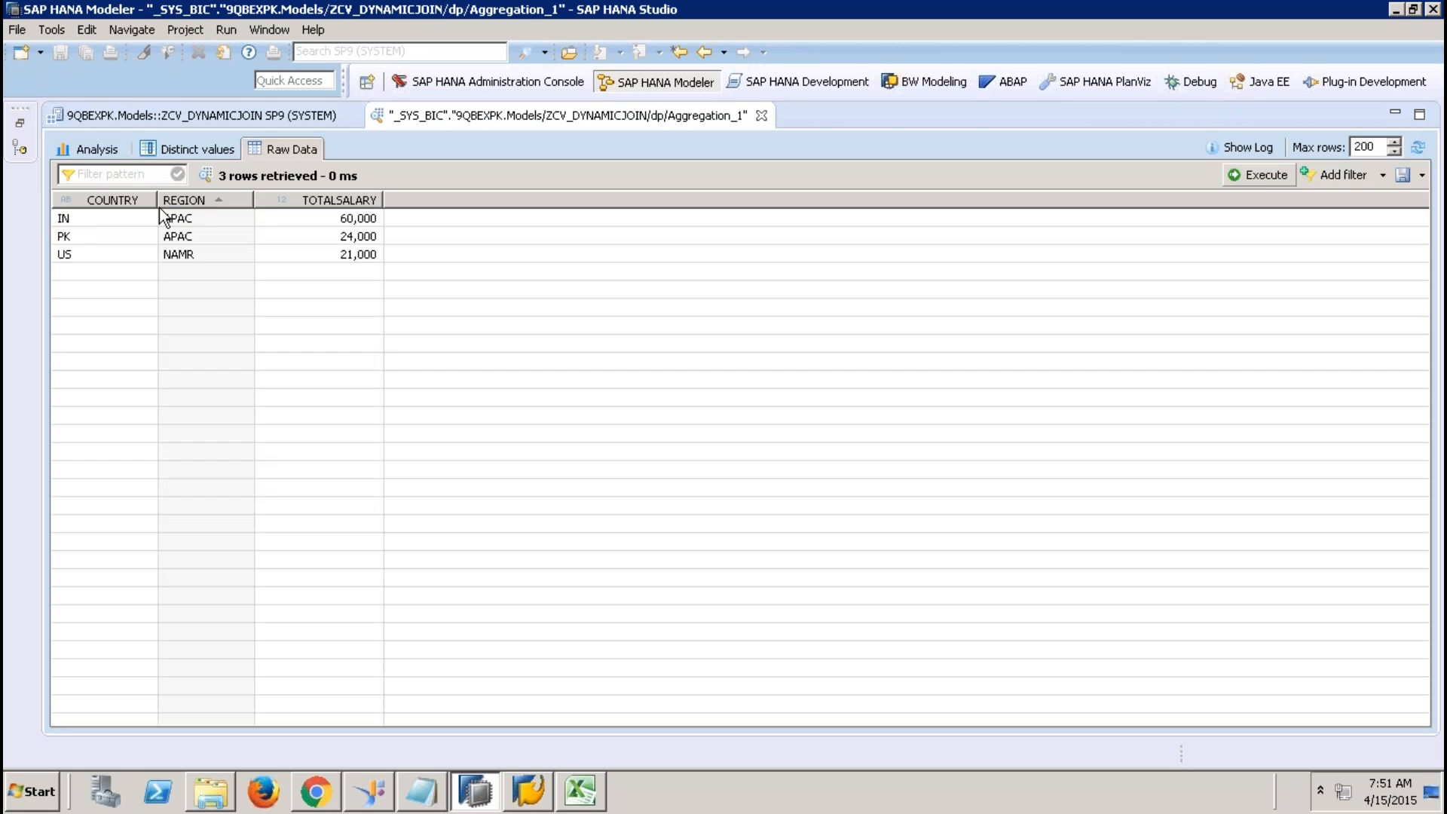
pyautogui.moveTo(184, 199); pyautogui.dragTo(94, 208)
pyautogui.click(118, 223)
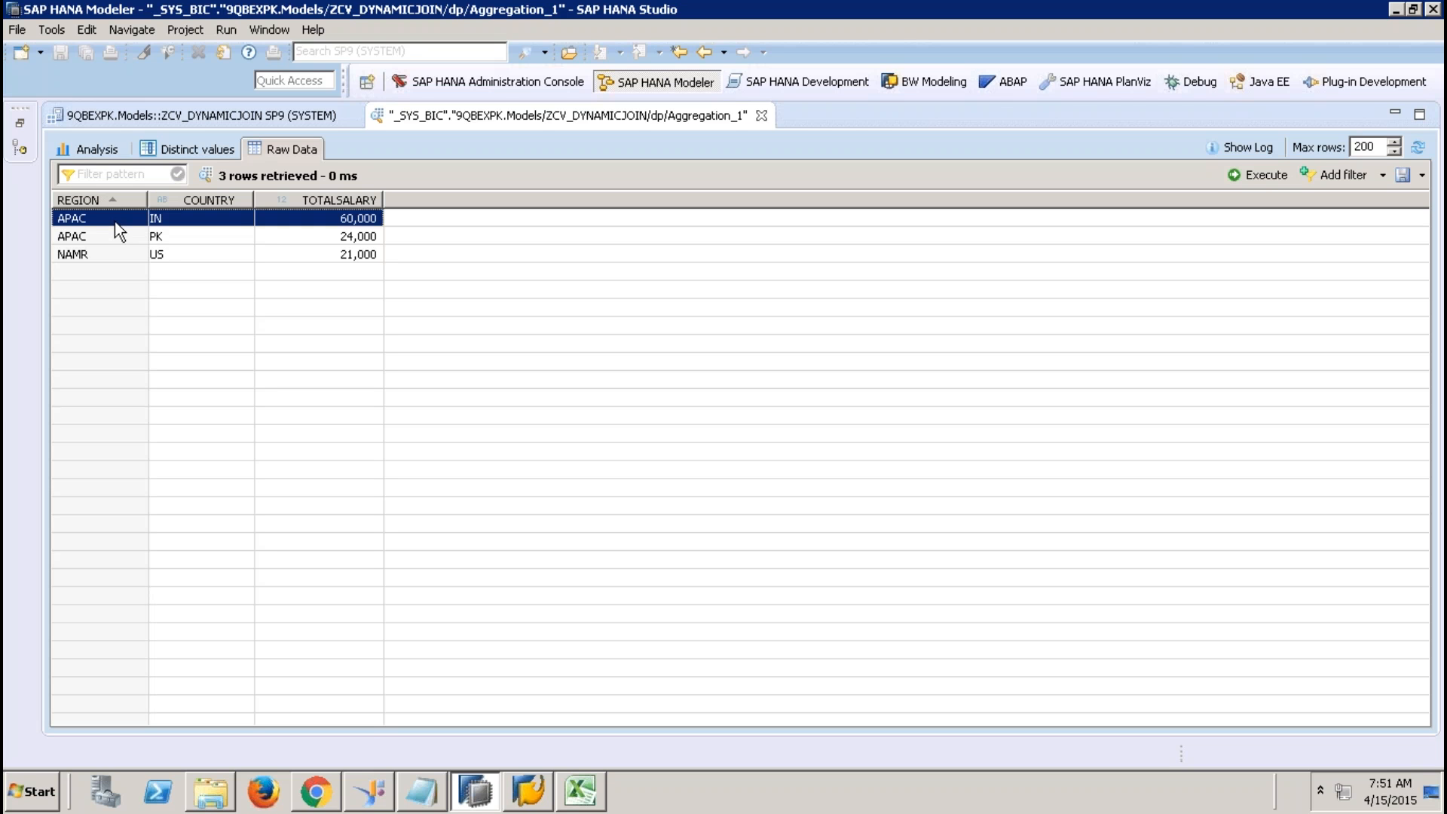
pyautogui.click(172, 234)
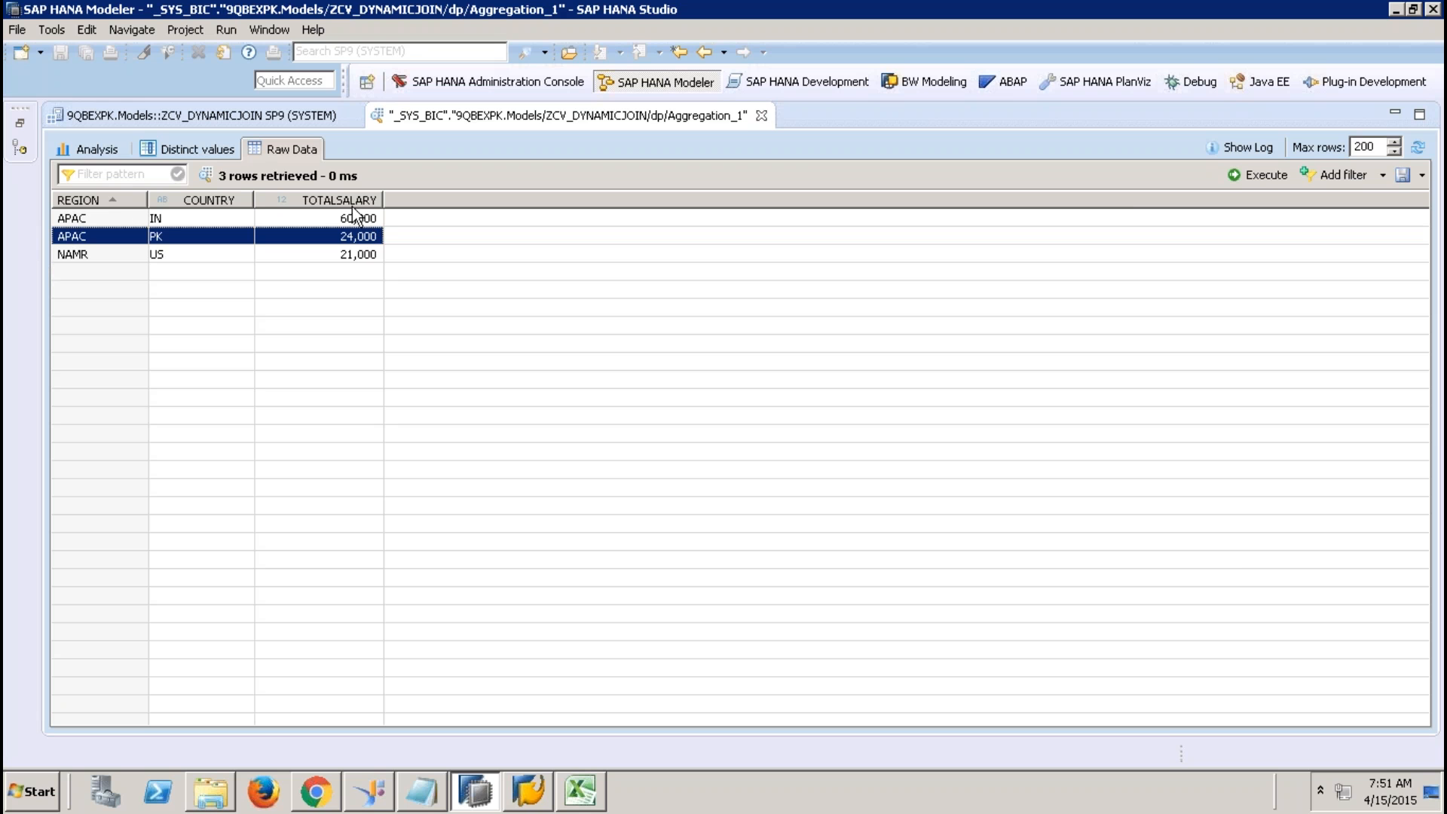
# Step: Close the Aggregation_1 preview and compare TOTALSALARY with the SALARY column of Projection_1 in Join_1
pyautogui.click(762, 116)
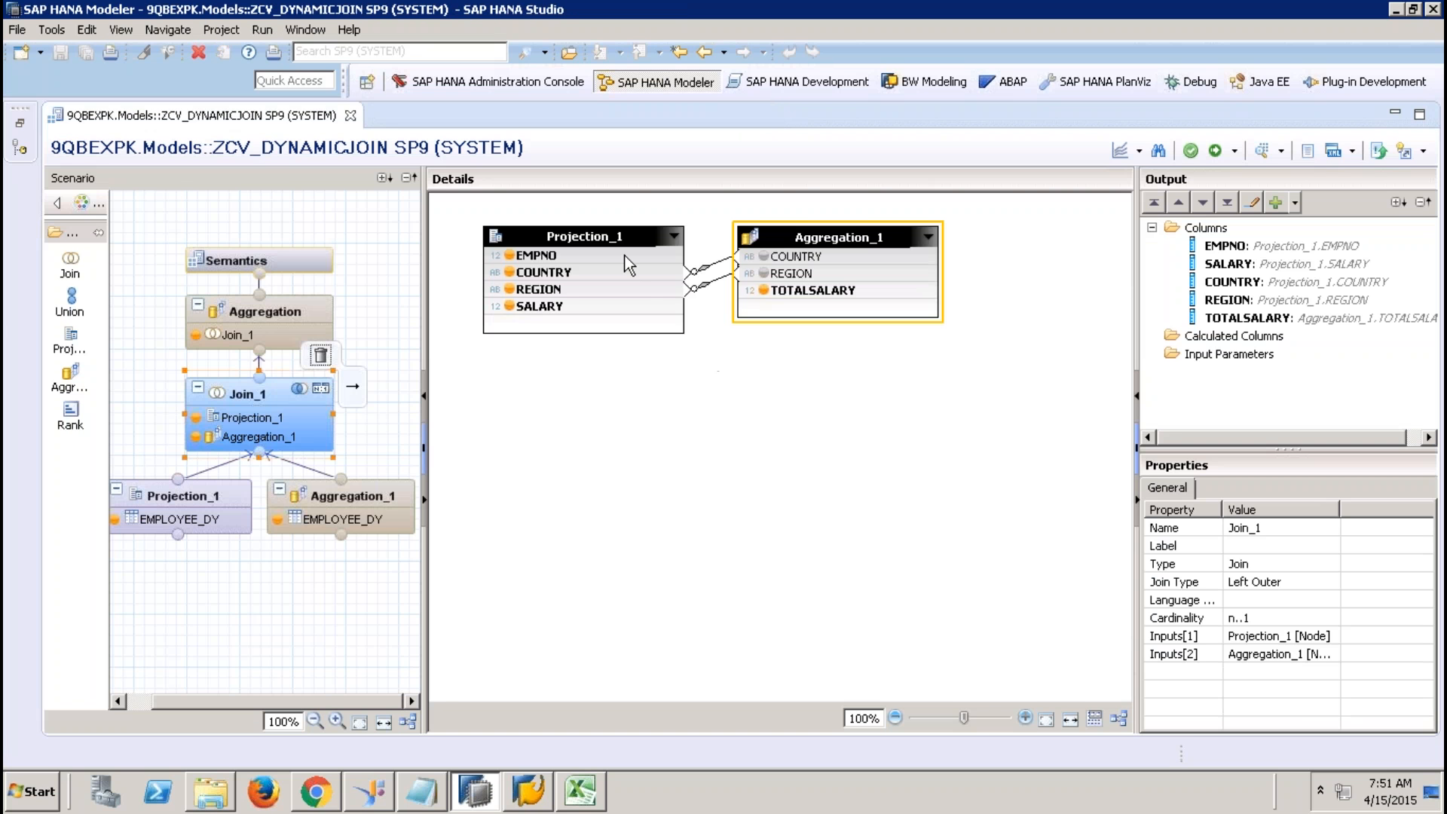
pyautogui.click(605, 238)
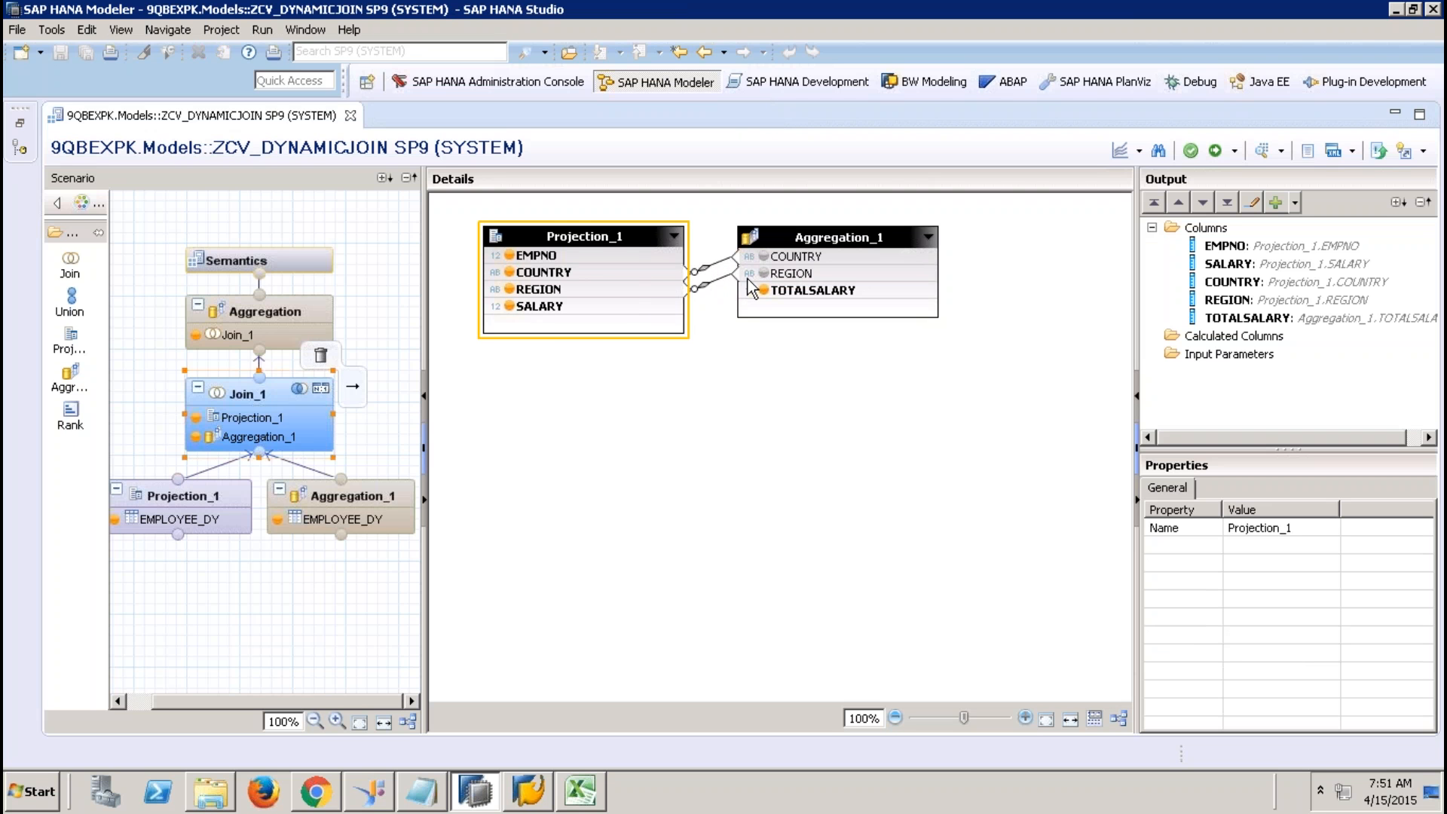
pyautogui.click(831, 300)
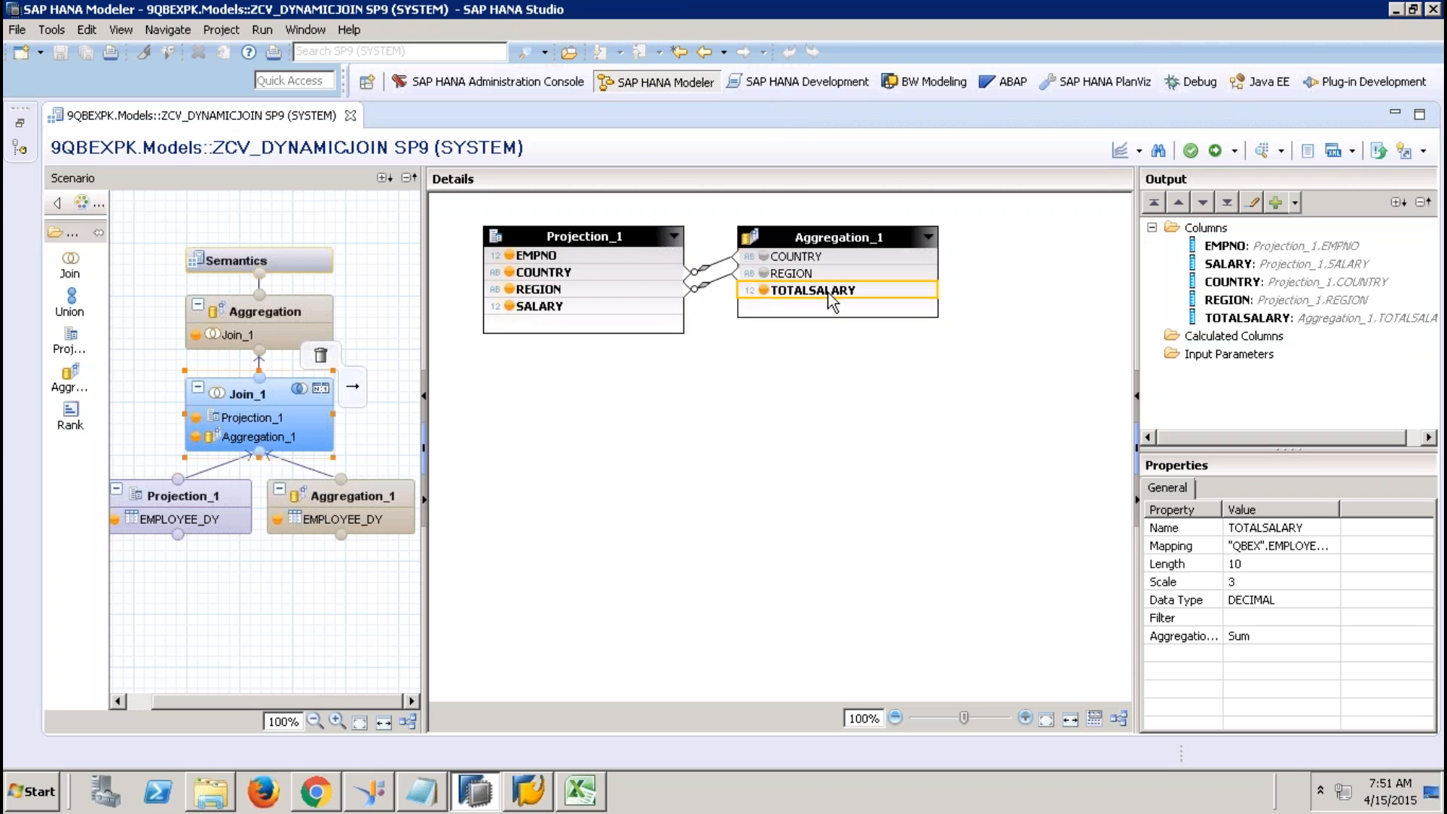
pyautogui.click(633, 305)
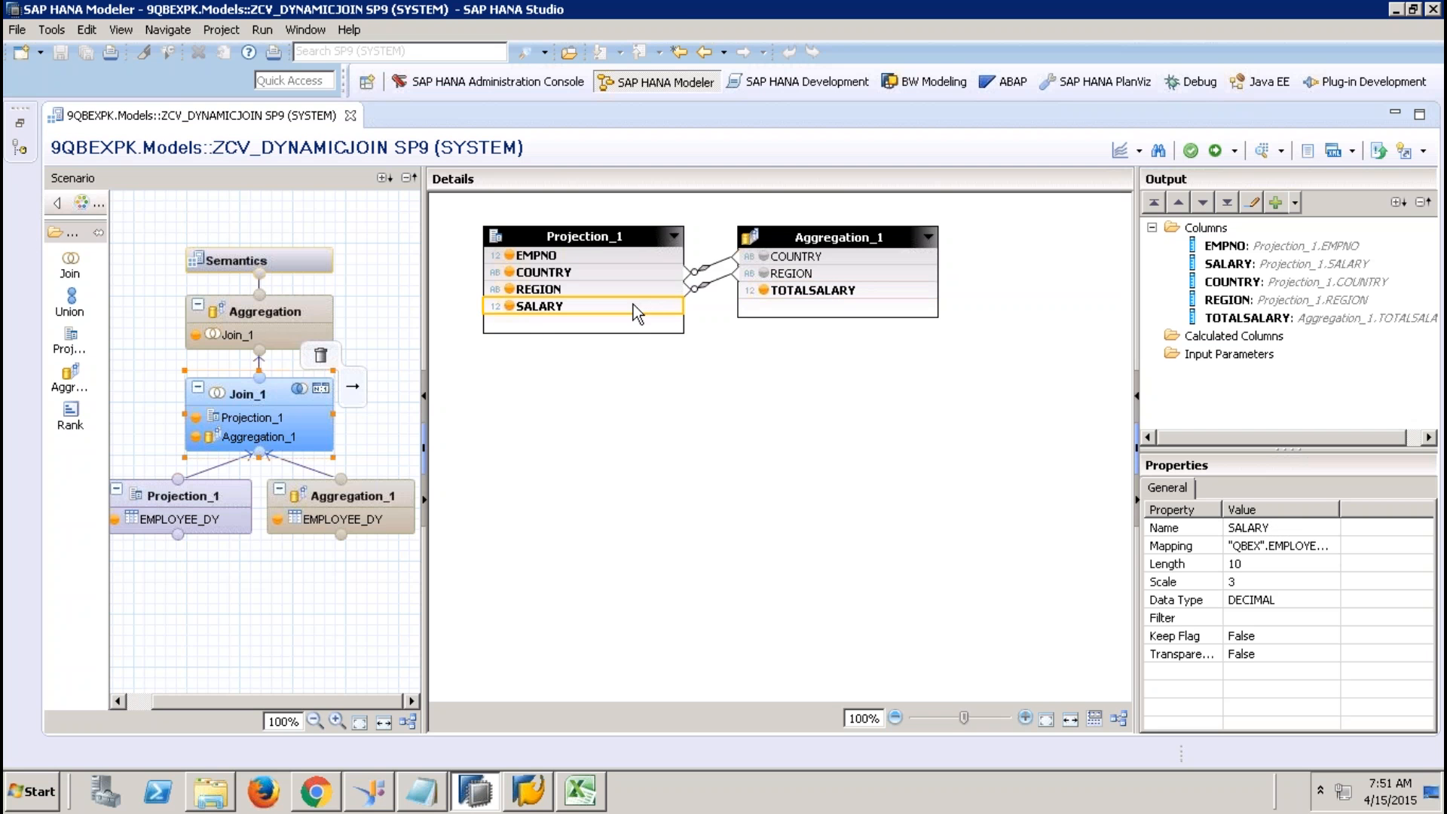
# Step: Examine the SALARY and TOTALSALARY outputs of the Aggregation node and the formula of the PERSAL calculated column
pyautogui.click(272, 311)
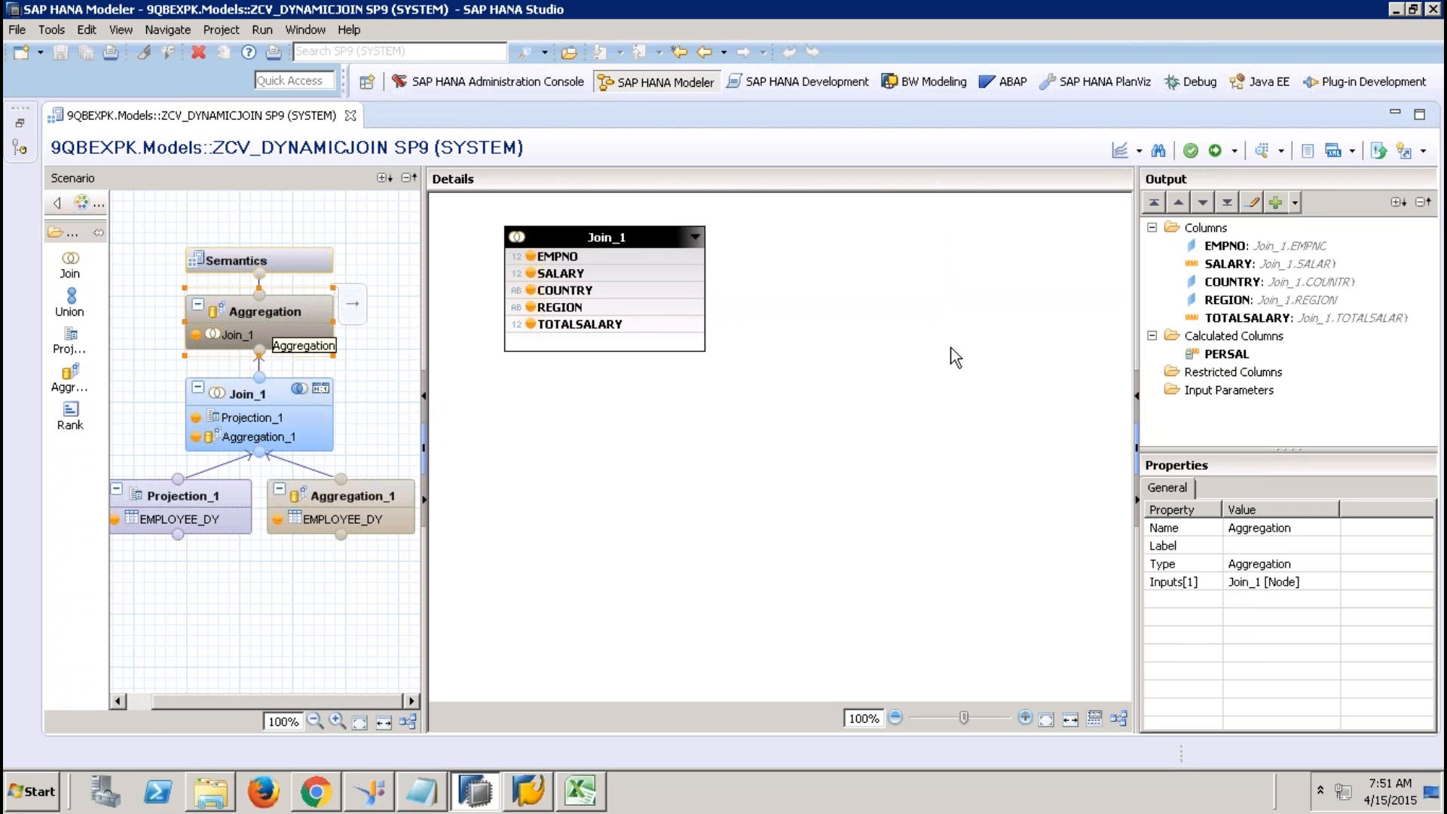
pyautogui.click(1216, 266)
pyautogui.click(1253, 317)
pyautogui.click(1212, 354)
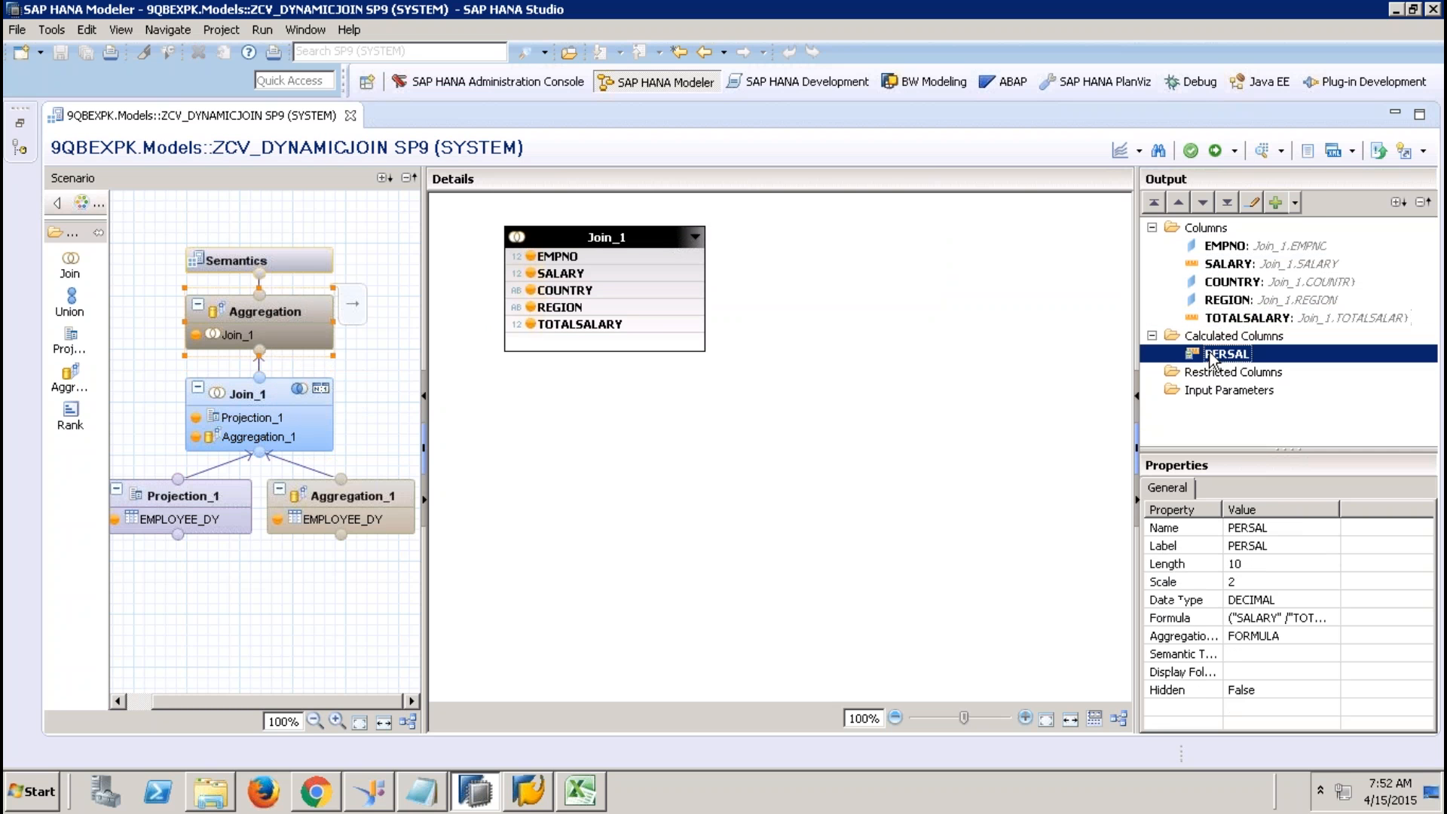
pyautogui.rightClick(1212, 356)
pyautogui.click(1238, 363)
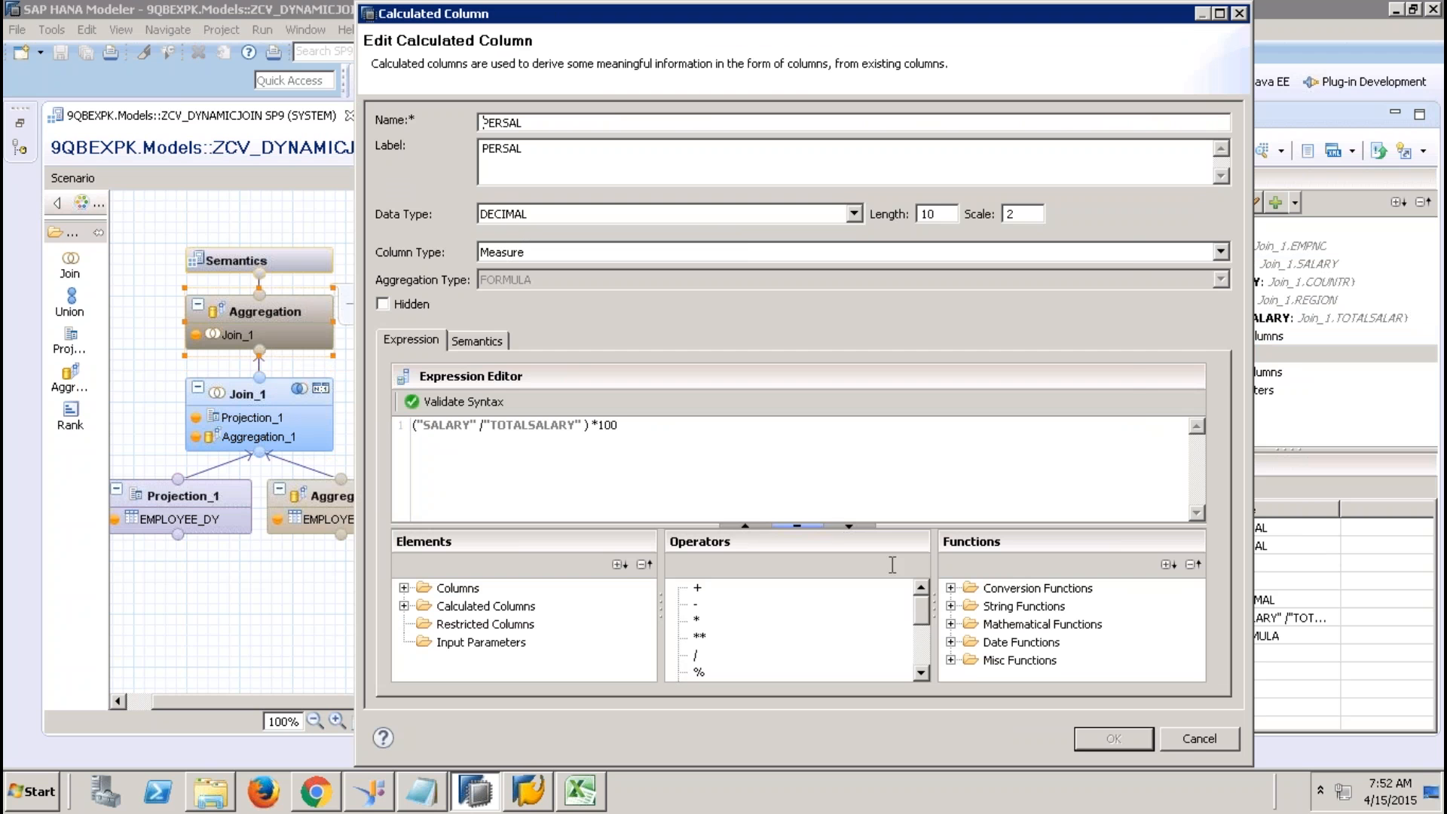
pyautogui.click(1183, 727)
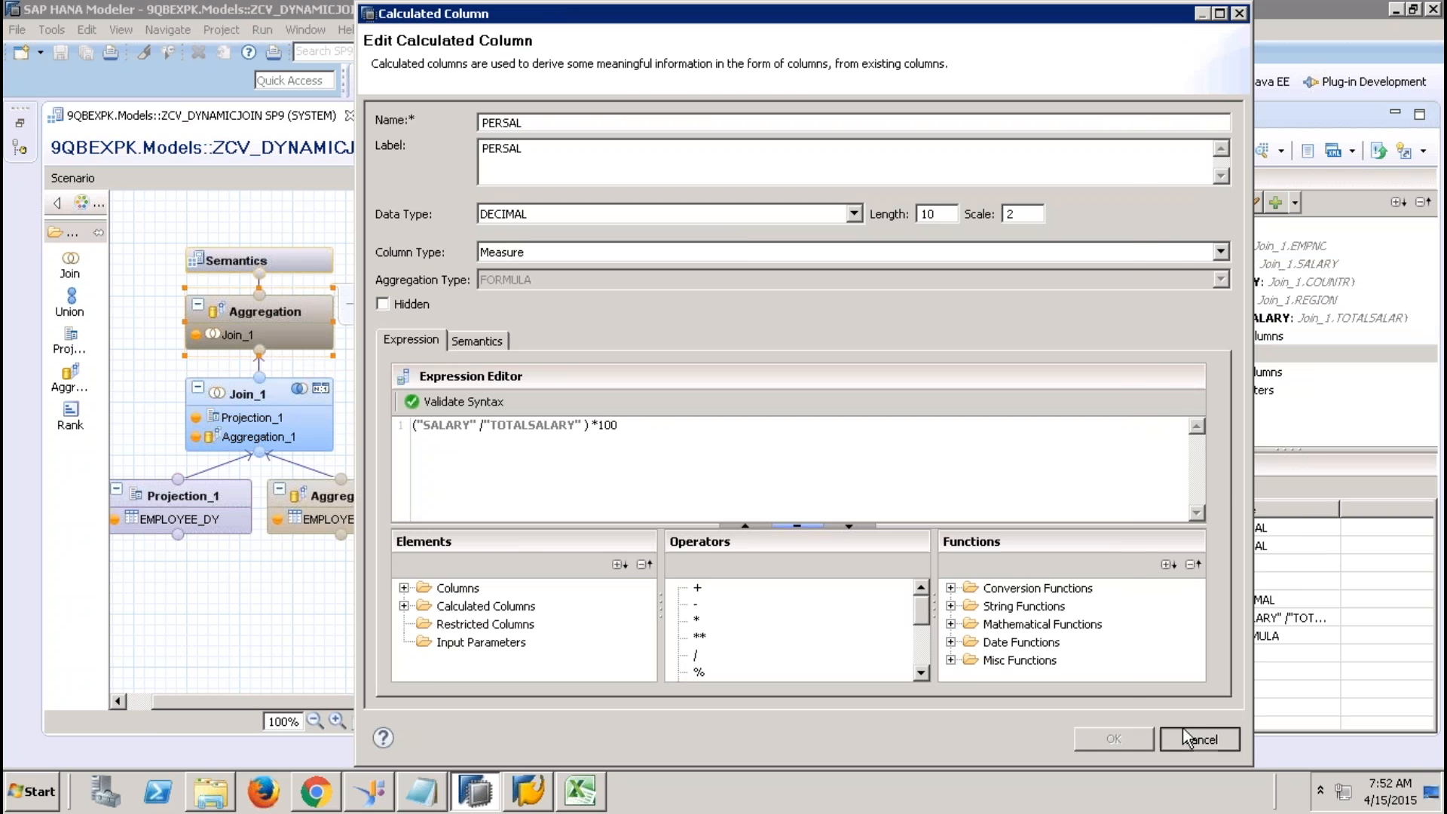
# Step: Open the Semantics node and redeploy the ZCV_DYNAMICJOIN view
pyautogui.click(300, 260)
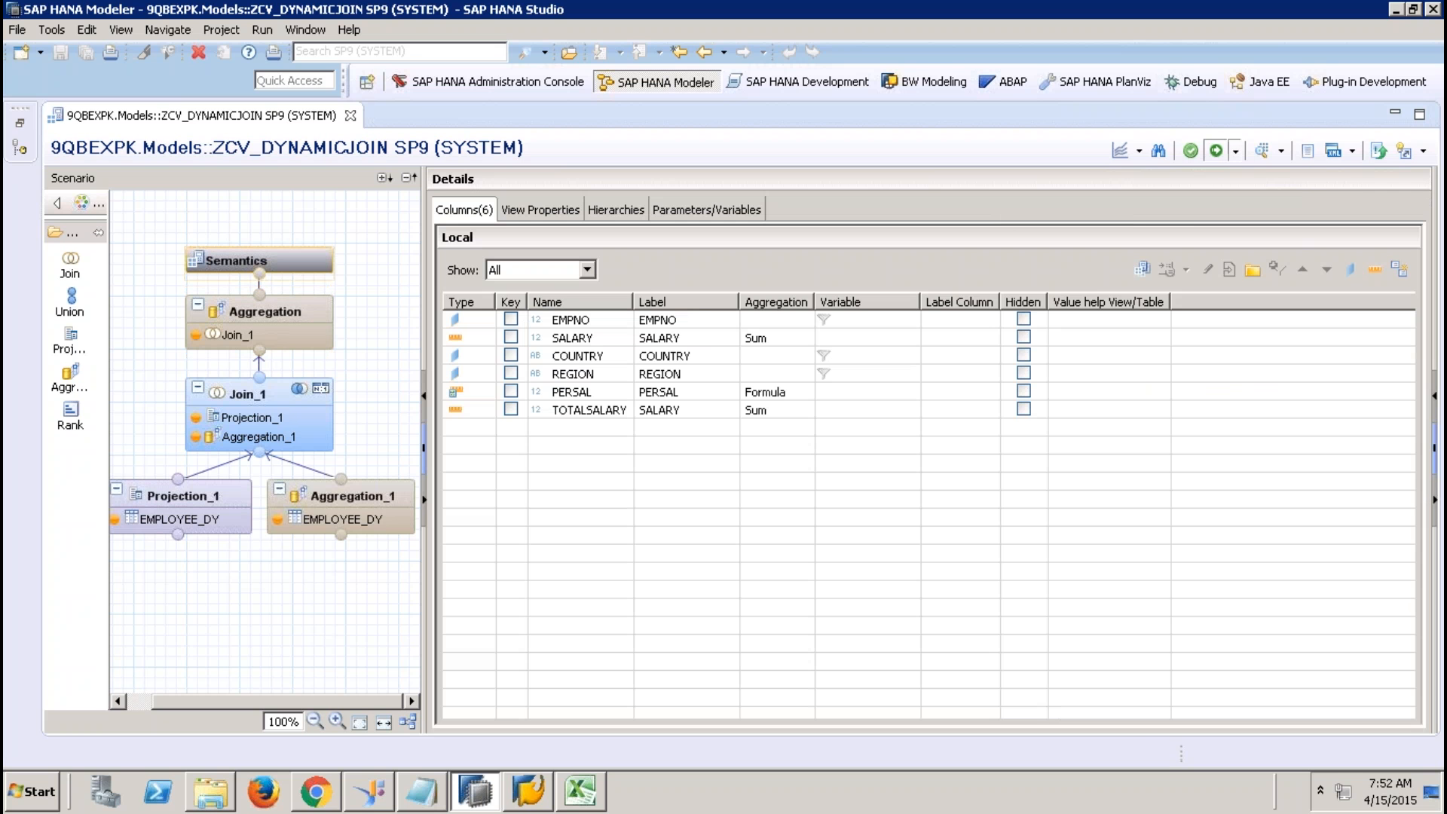
pyautogui.click(1215, 150)
pyautogui.click(817, 401)
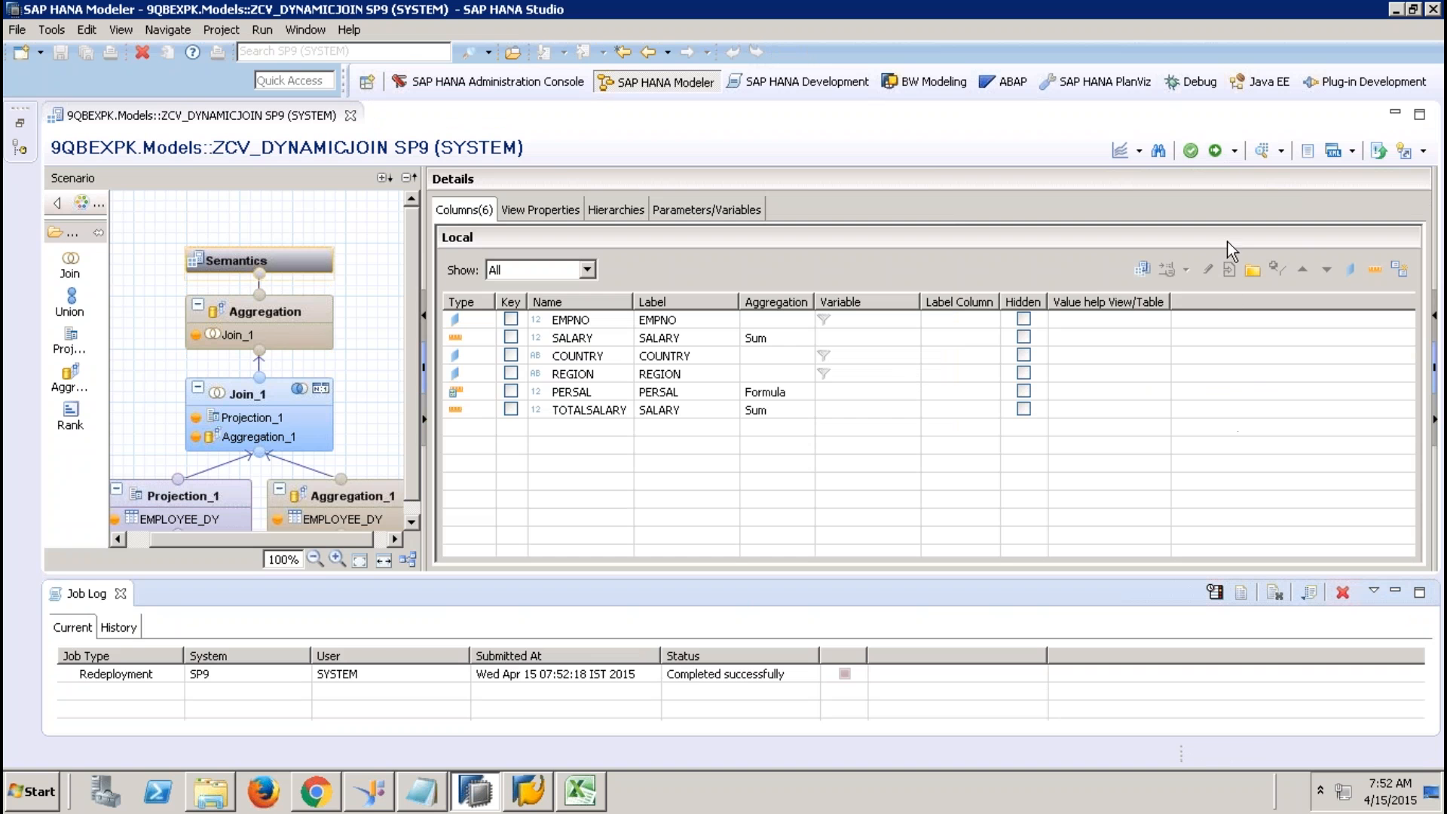
# Step: Preview the view's raw data, examine PERSAL and TOTALSALARY per COUNTRY, and close the preview
pyautogui.click(1261, 150)
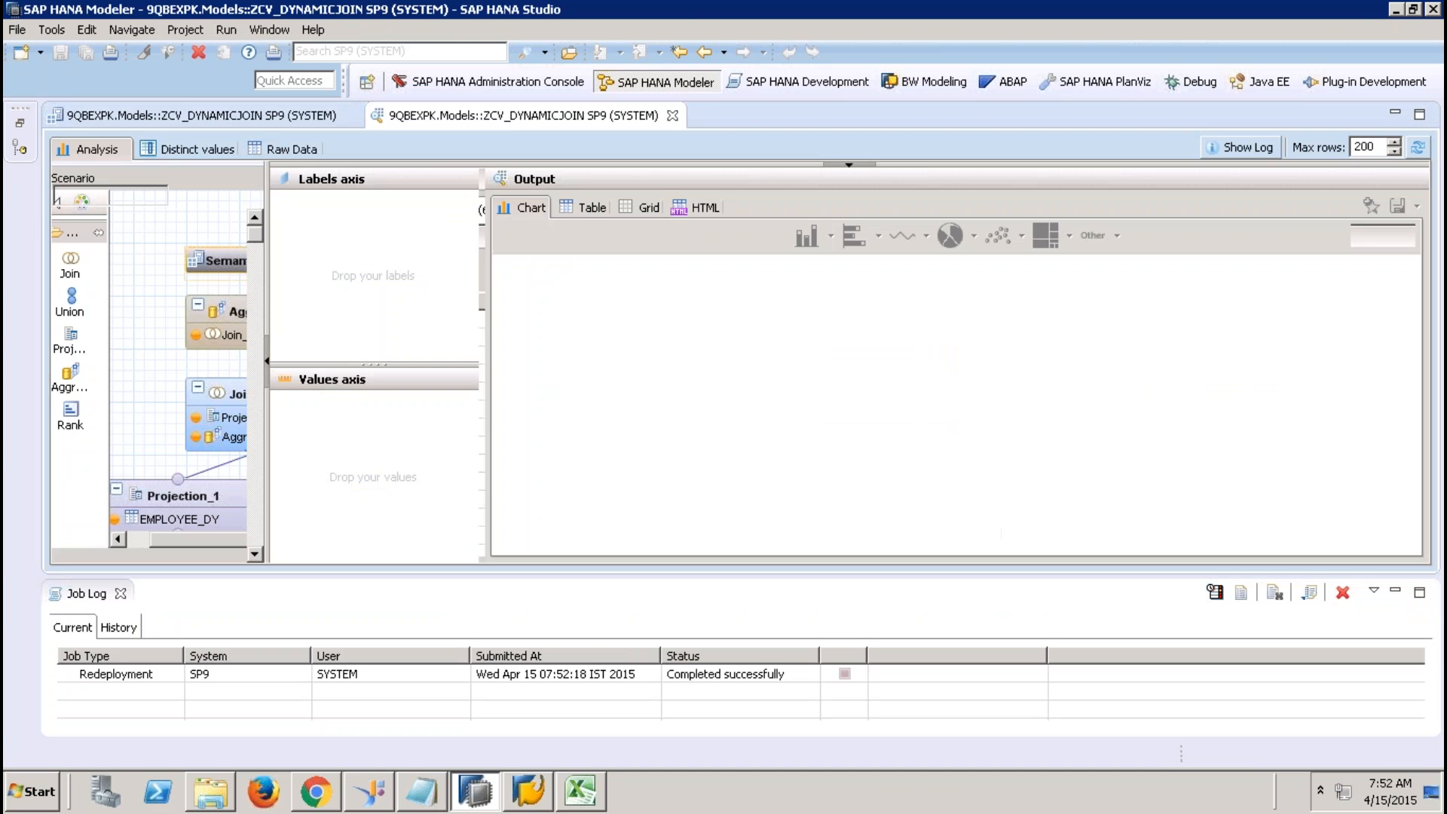
pyautogui.click(309, 151)
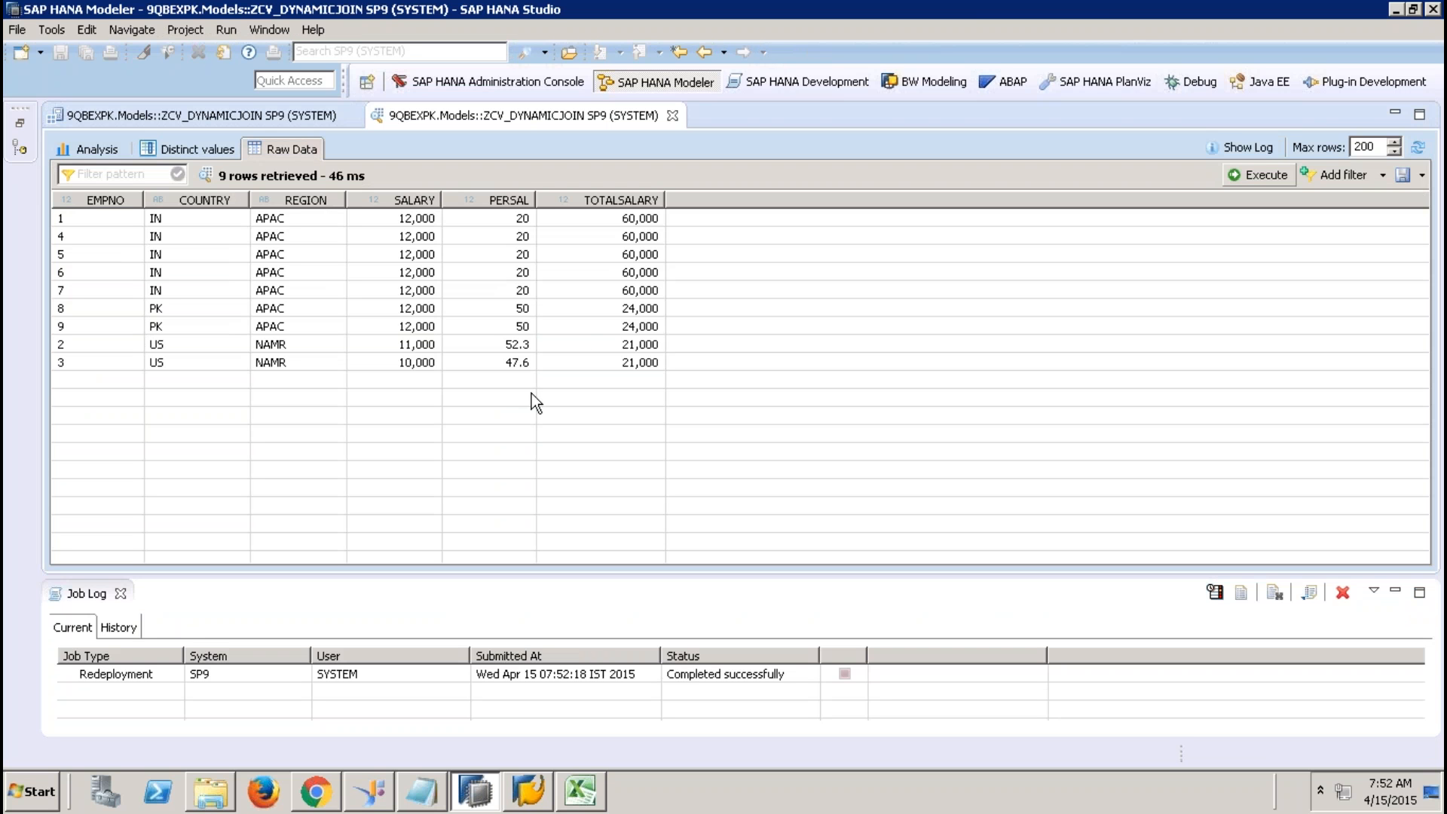
pyautogui.click(650, 296)
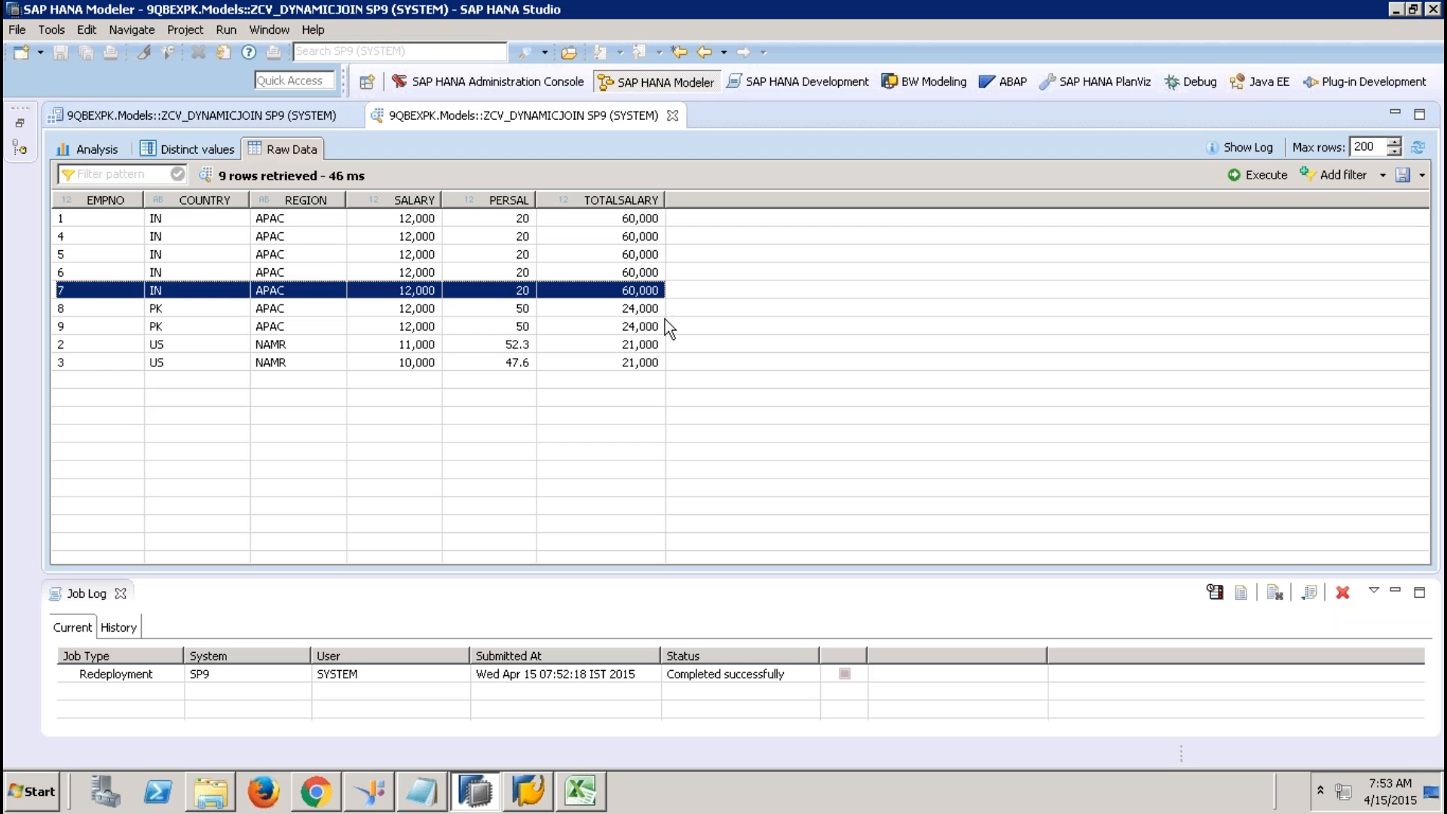
pyautogui.click(672, 115)
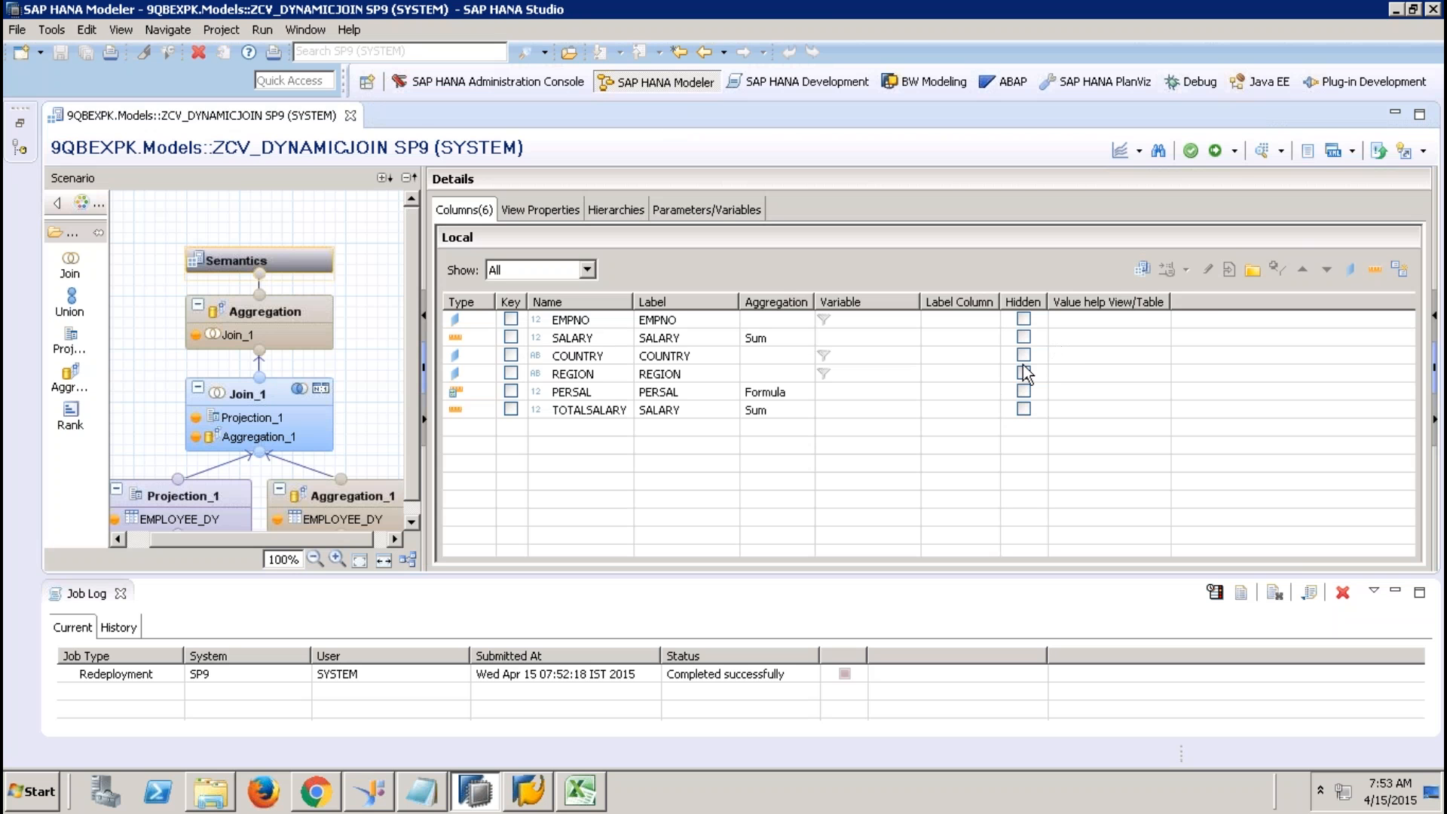
# Step: Hide the COUNTRY column in the view's semantics and activate the view
pyautogui.click(1025, 357)
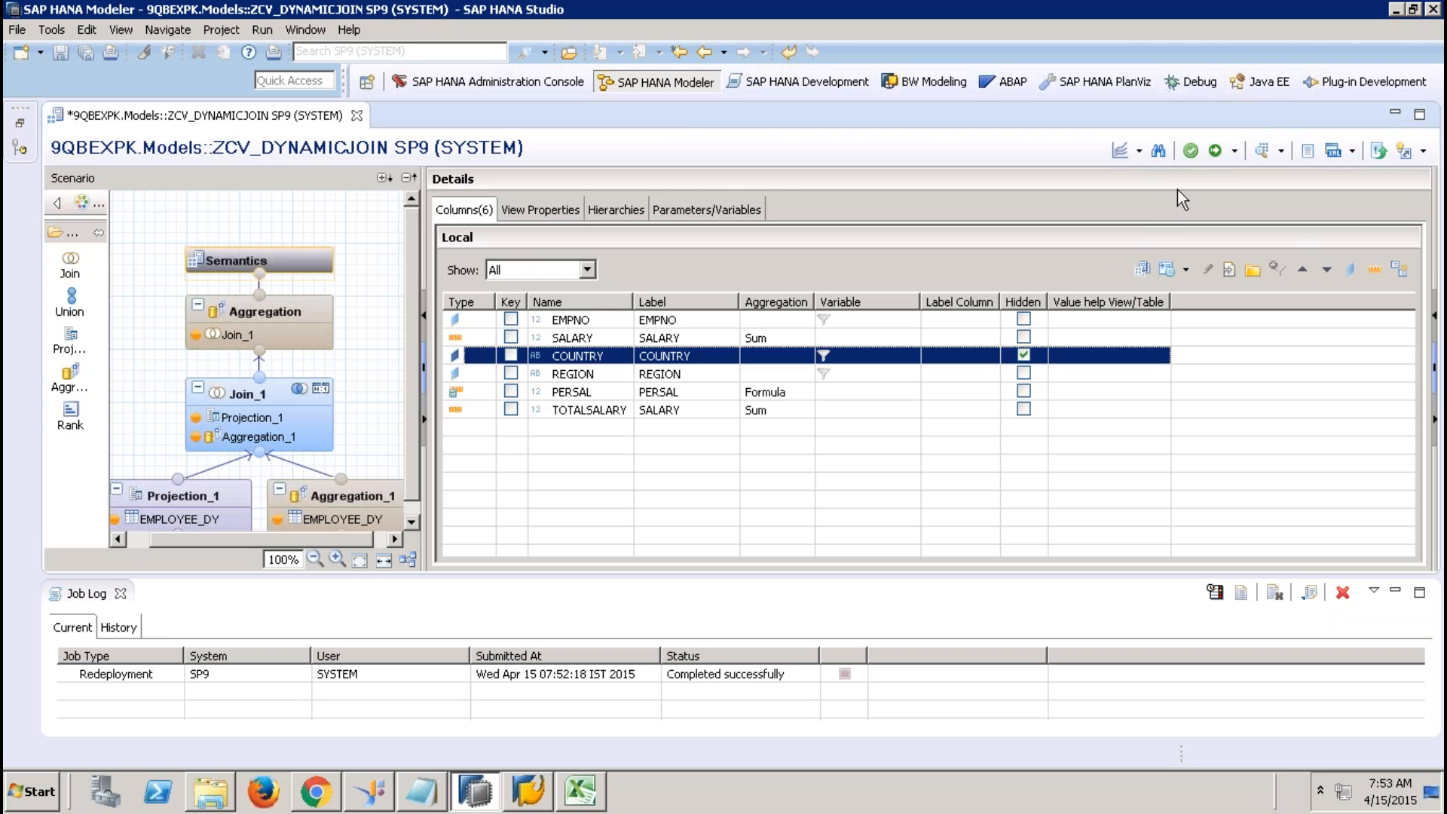
pyautogui.click(1215, 151)
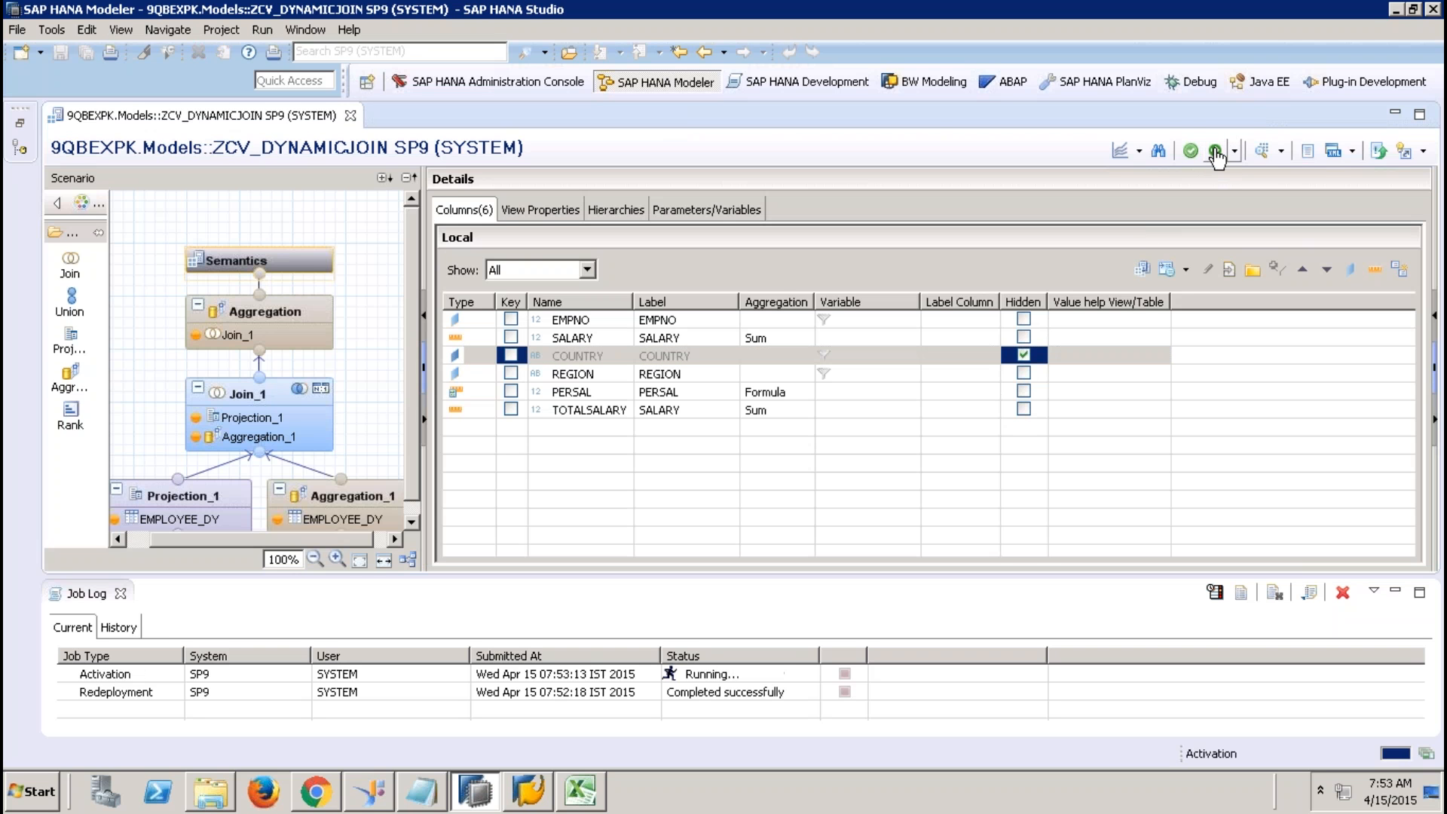
# Step: Preview the view's raw data without COUNTRY, compare TOTALSALARY across the APAC rows, and close the preview
pyautogui.click(1262, 153)
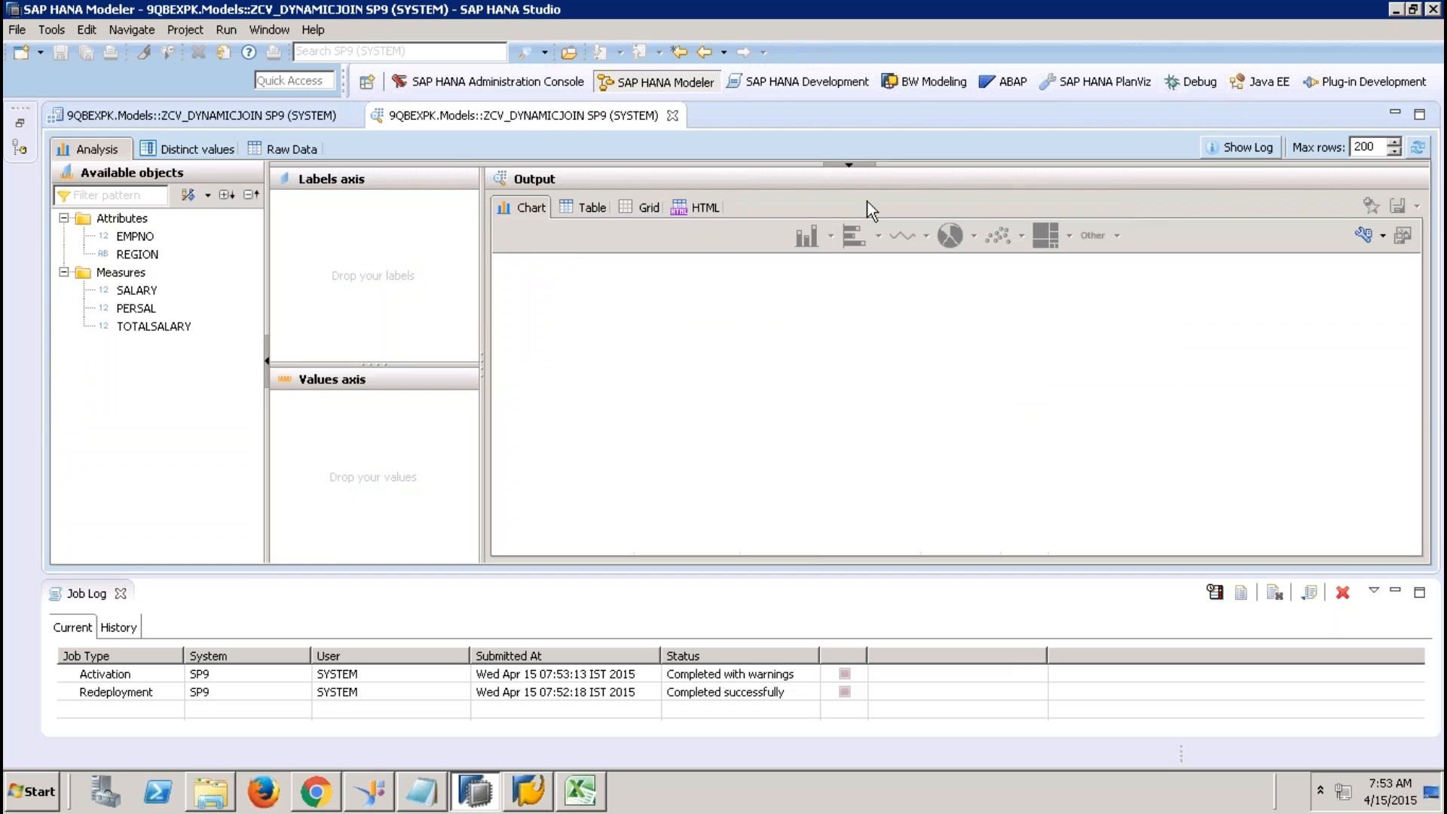
pyautogui.click(305, 151)
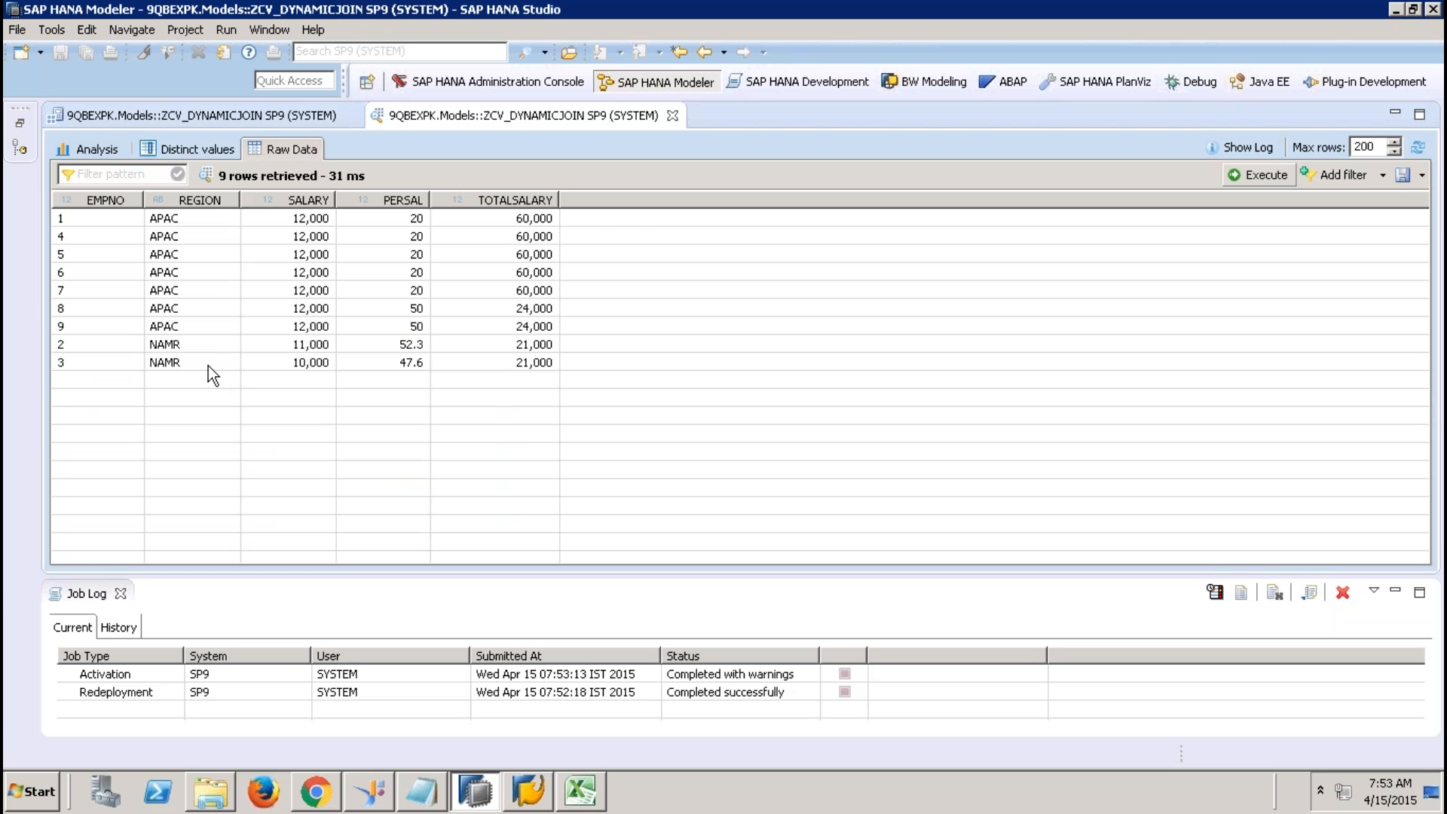
pyautogui.click(547, 292)
pyautogui.click(540, 329)
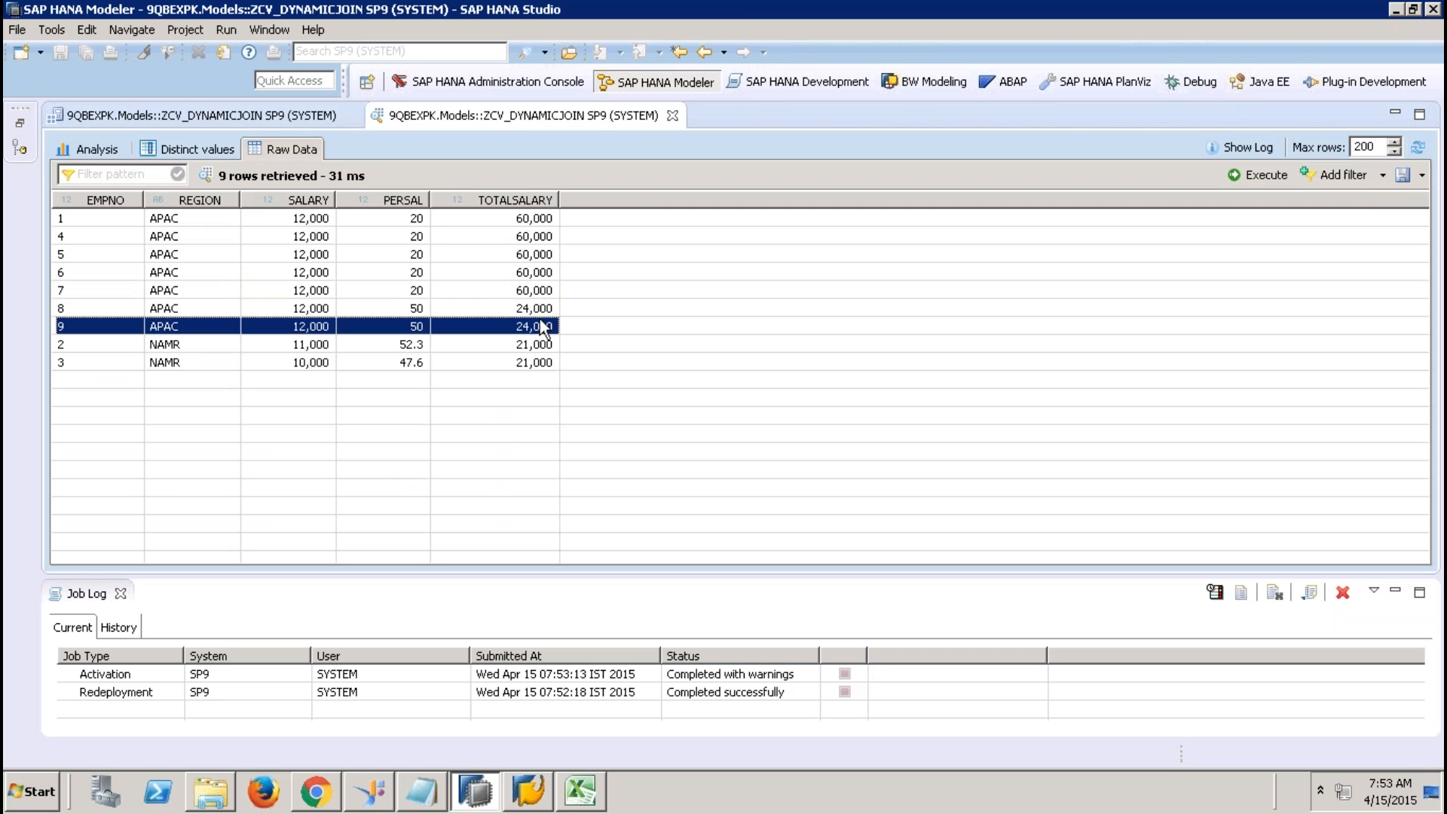
pyautogui.click(672, 115)
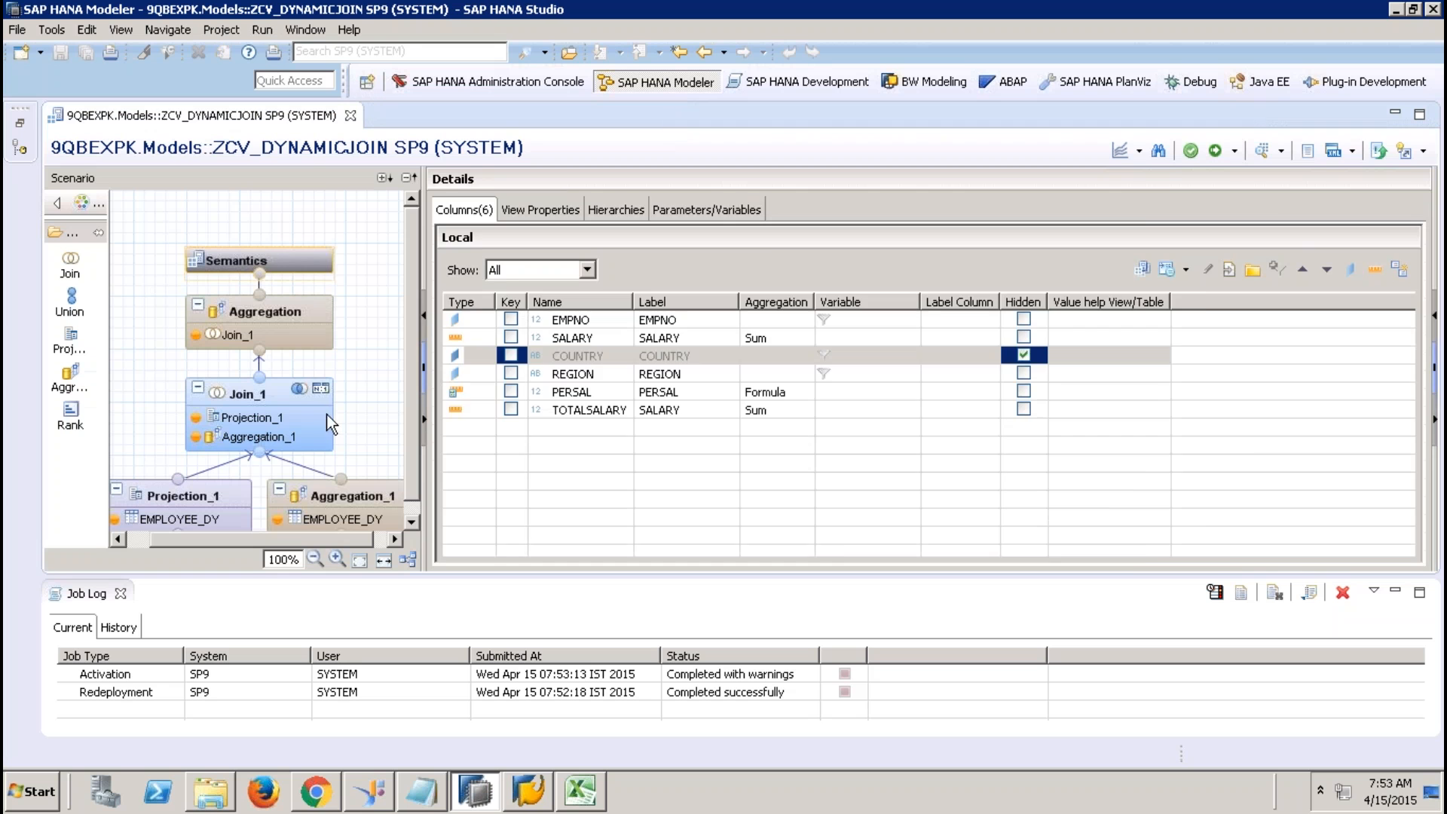
# Step: Open the raw data preview of the Aggregation_1 input in the Join_1 node
pyautogui.click(286, 400)
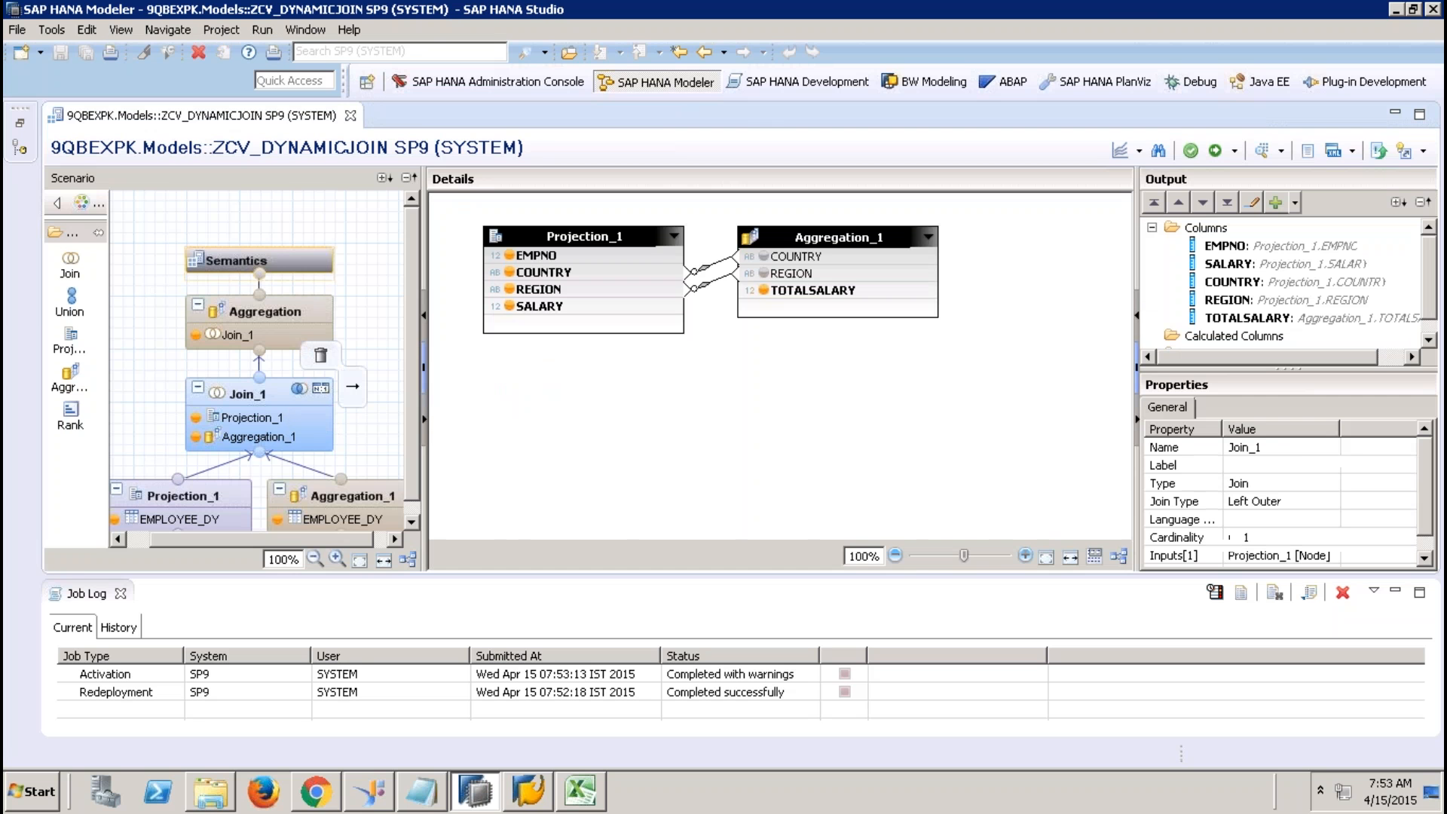
pyautogui.click(818, 240)
pyautogui.rightClick(818, 240)
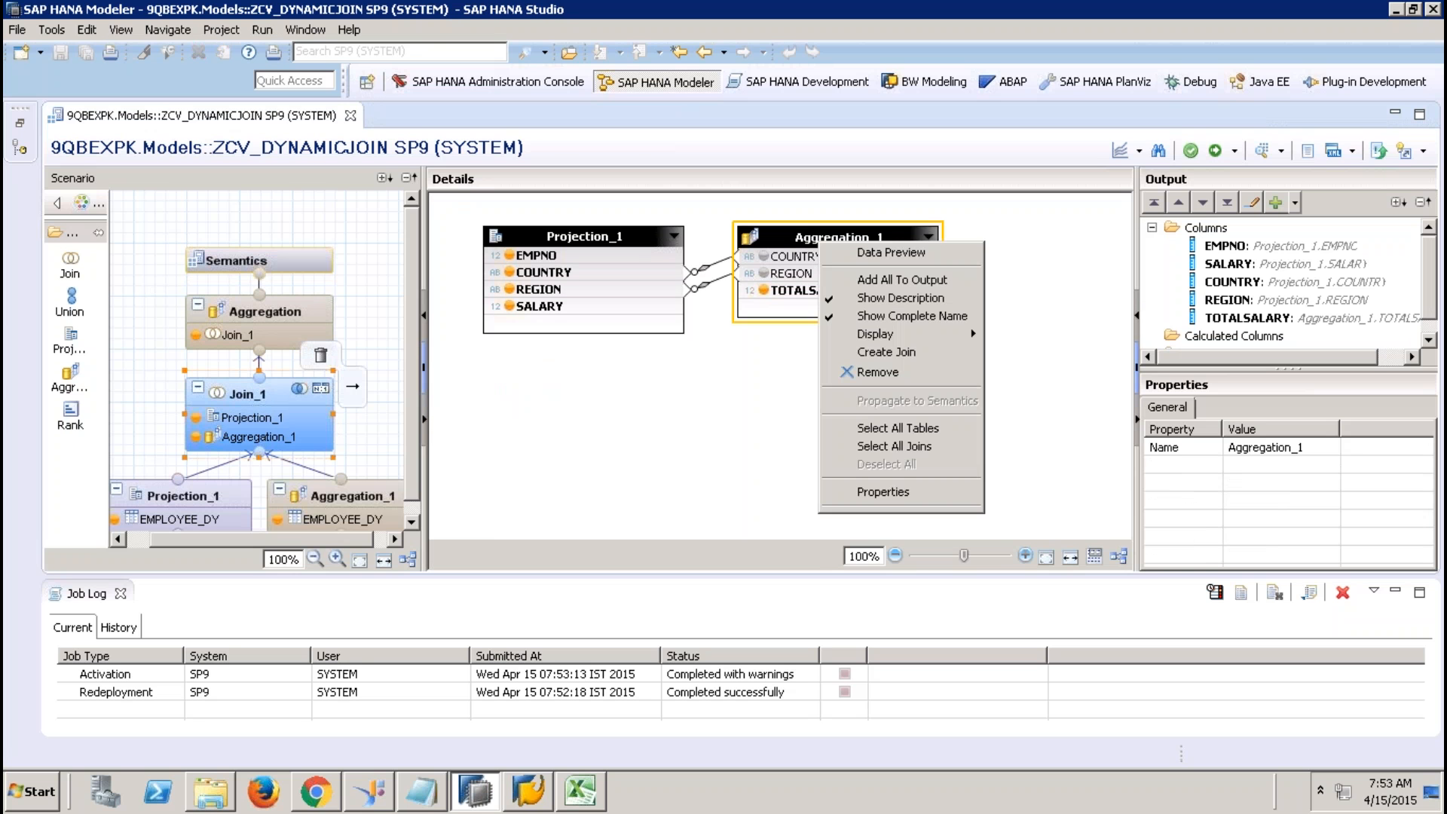
pyautogui.click(860, 251)
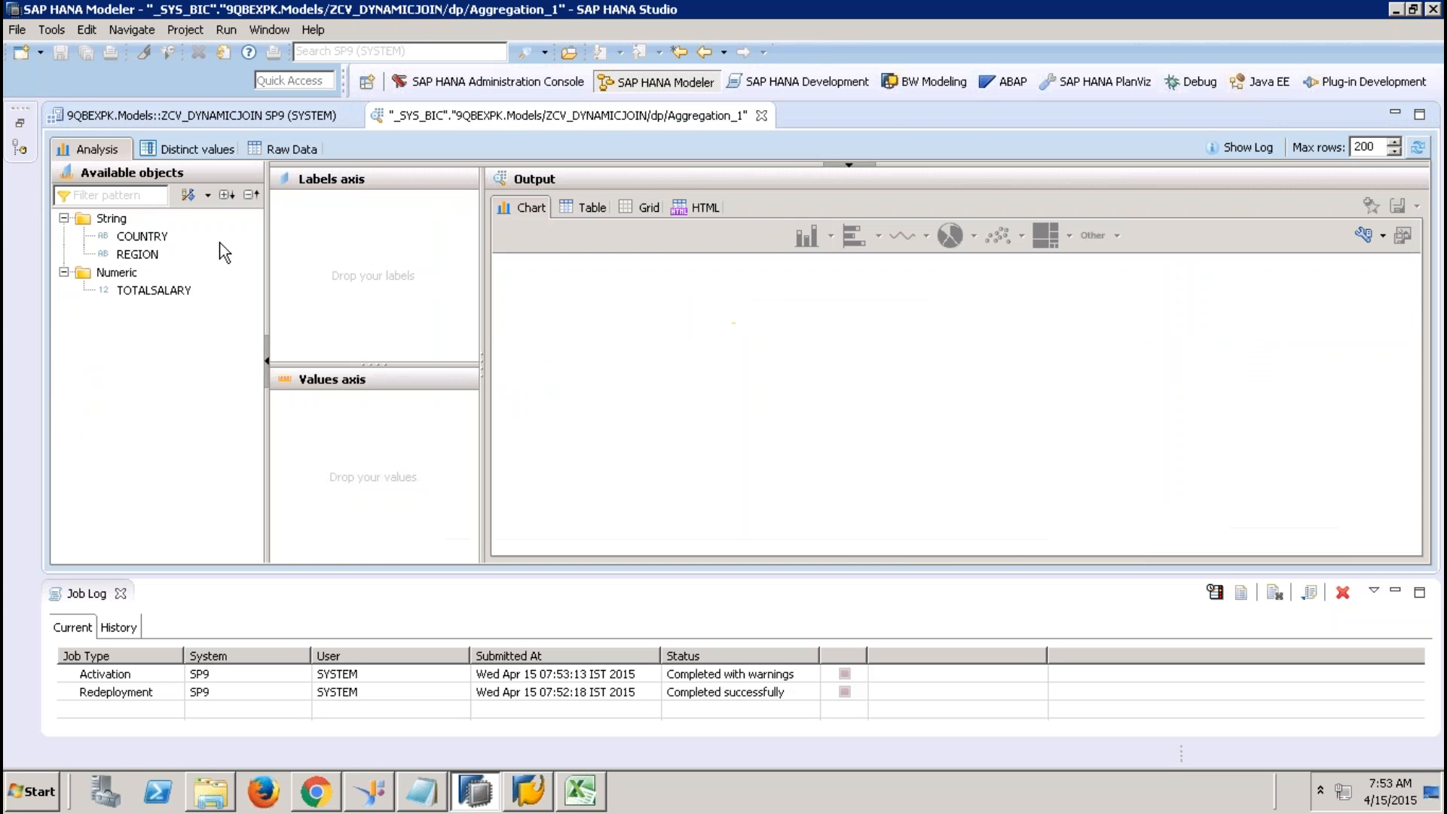
pyautogui.click(292, 149)
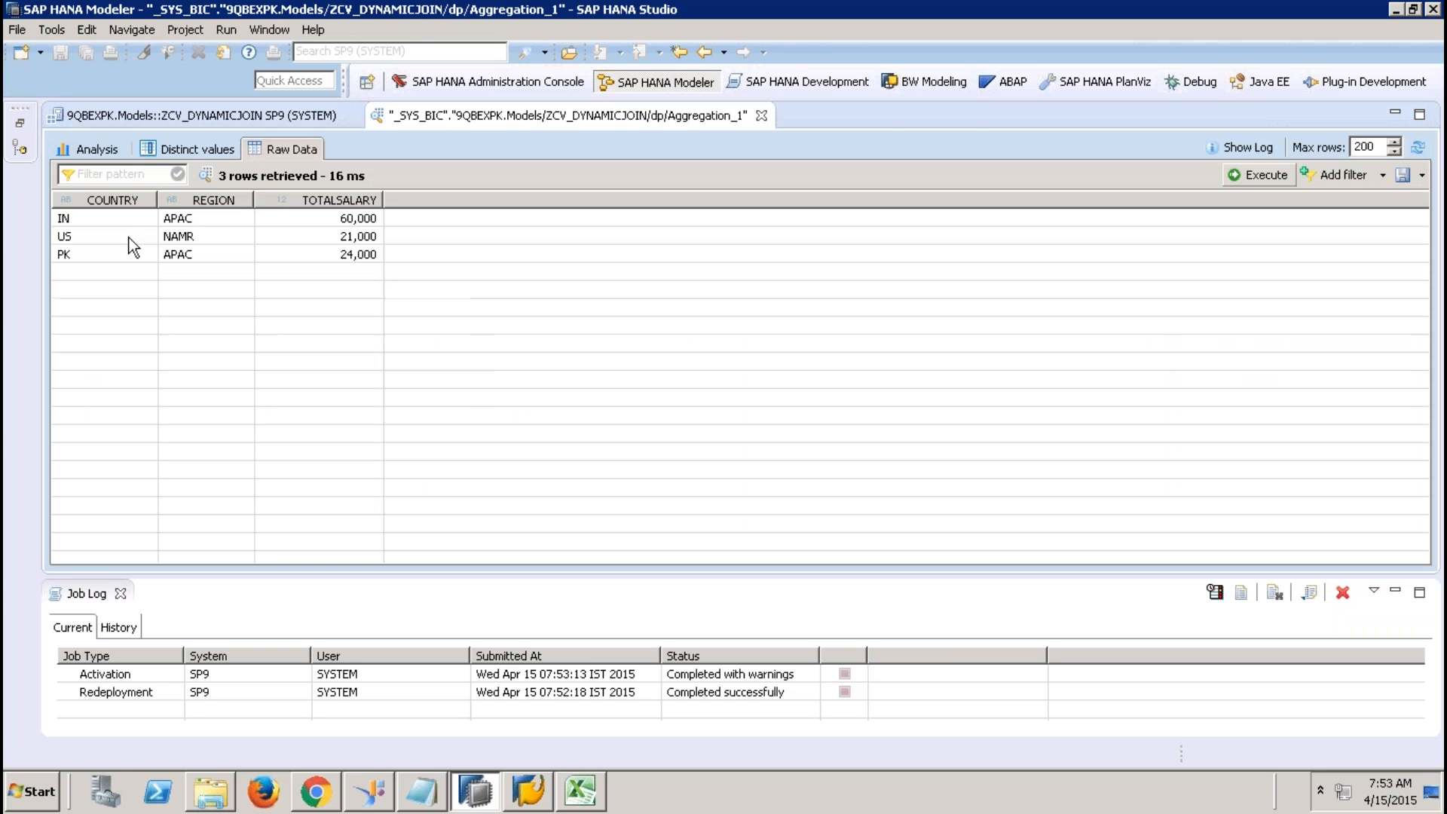
# Step: Place REGION before COUNTRY in the preview, examine the aggregation level of the rows, and close the preview and Job Log
pyautogui.click(106, 220)
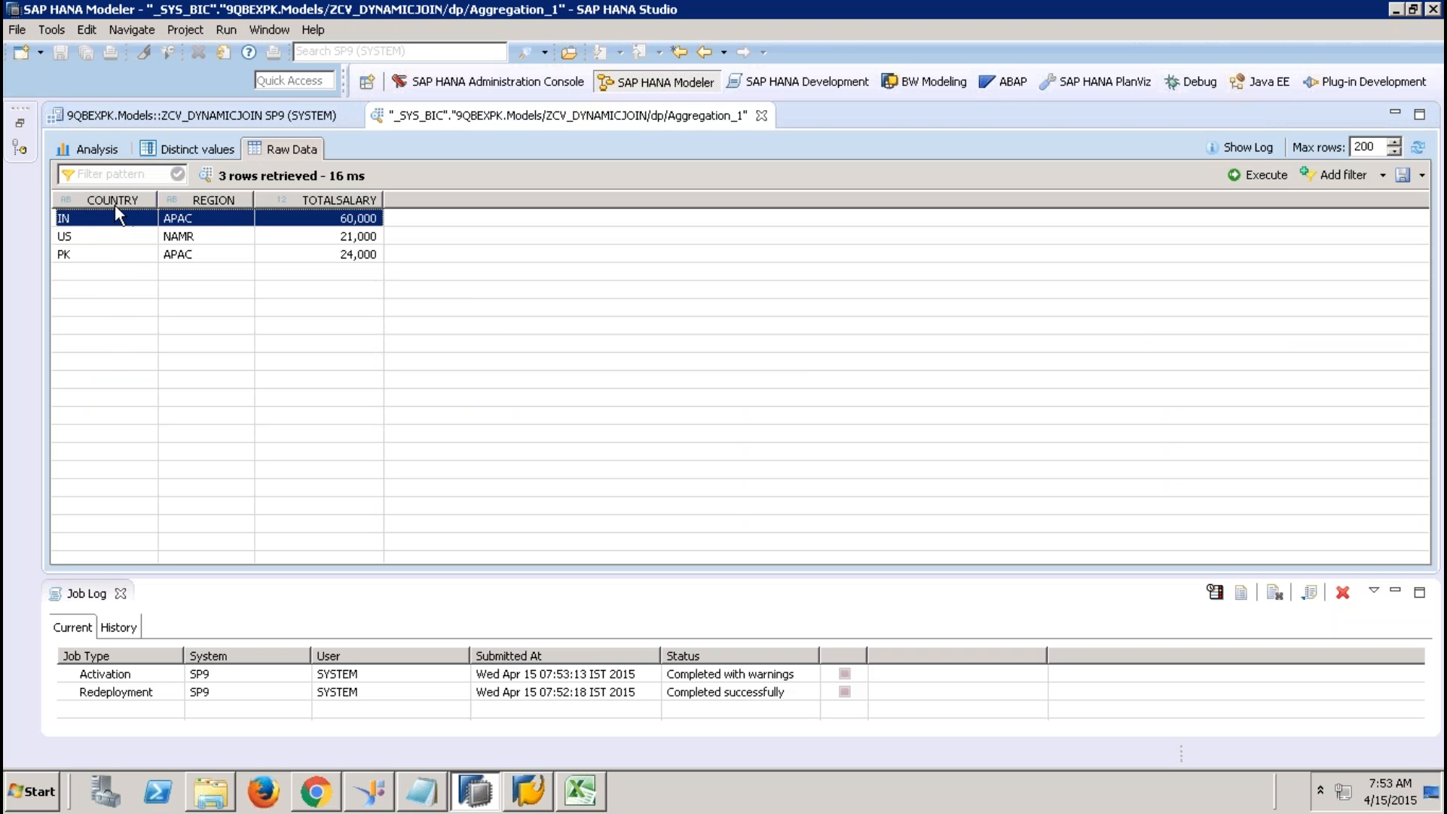
pyautogui.moveTo(117, 202); pyautogui.dragTo(264, 207)
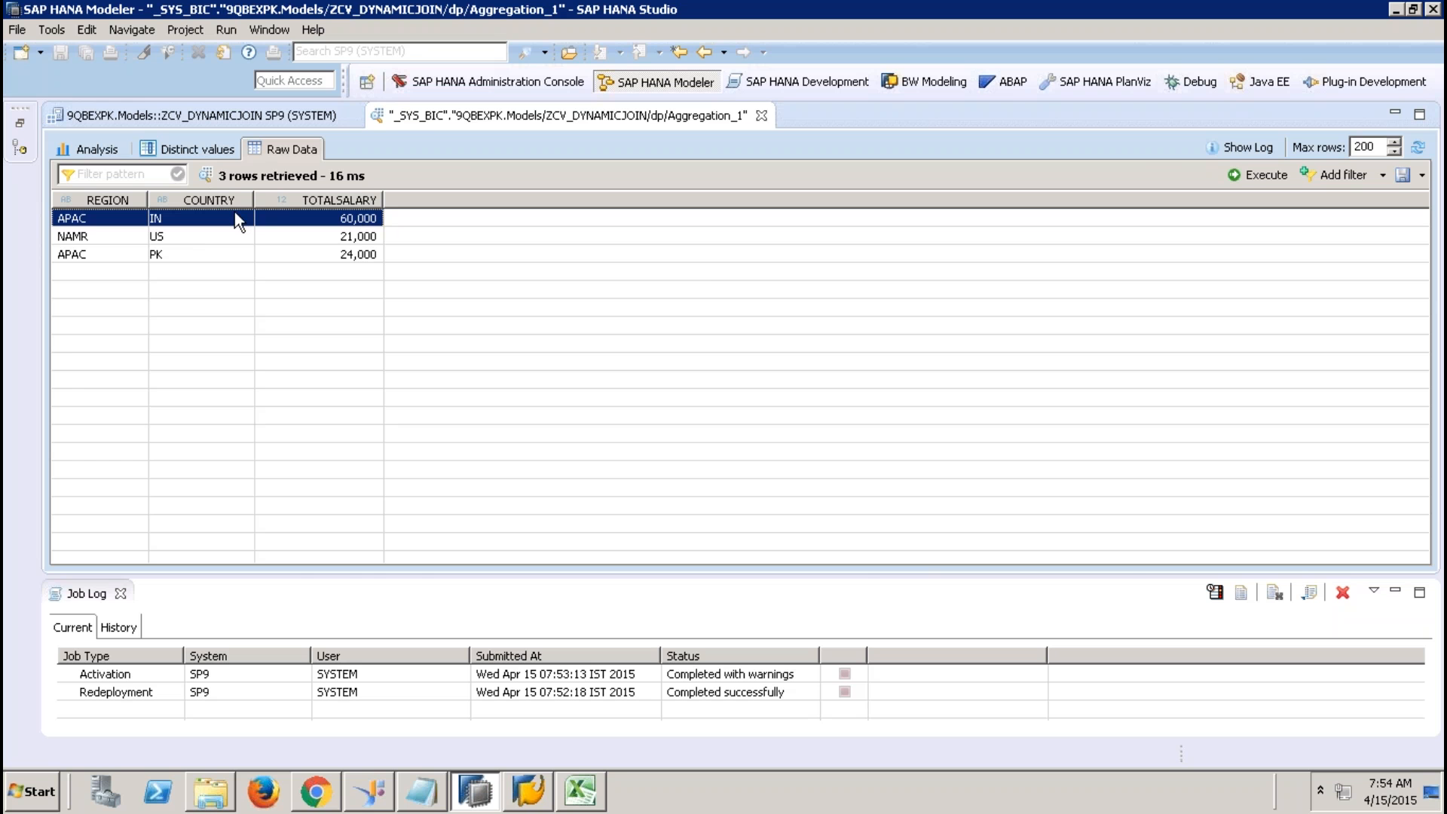
pyautogui.click(761, 115)
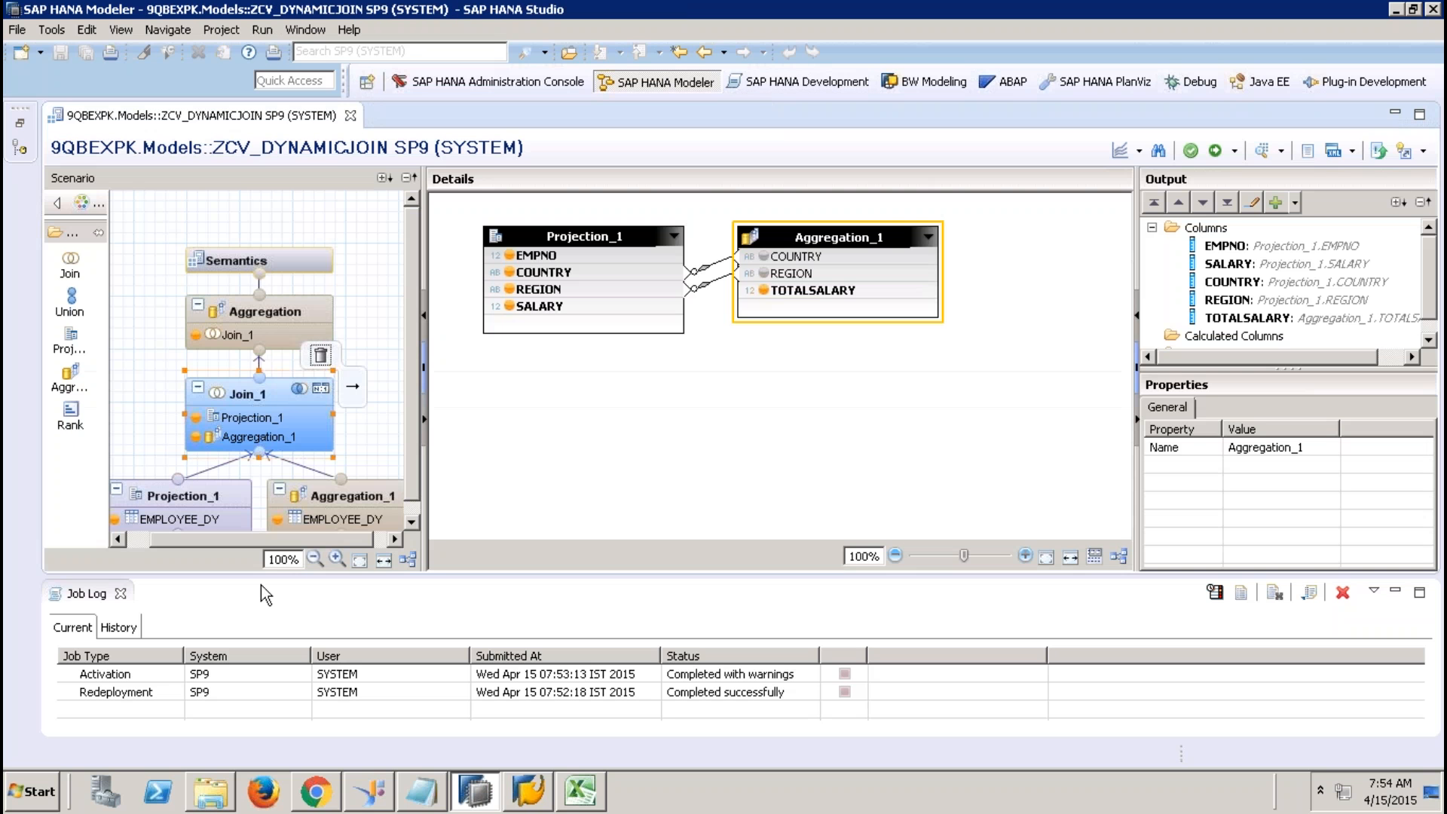
pyautogui.click(120, 594)
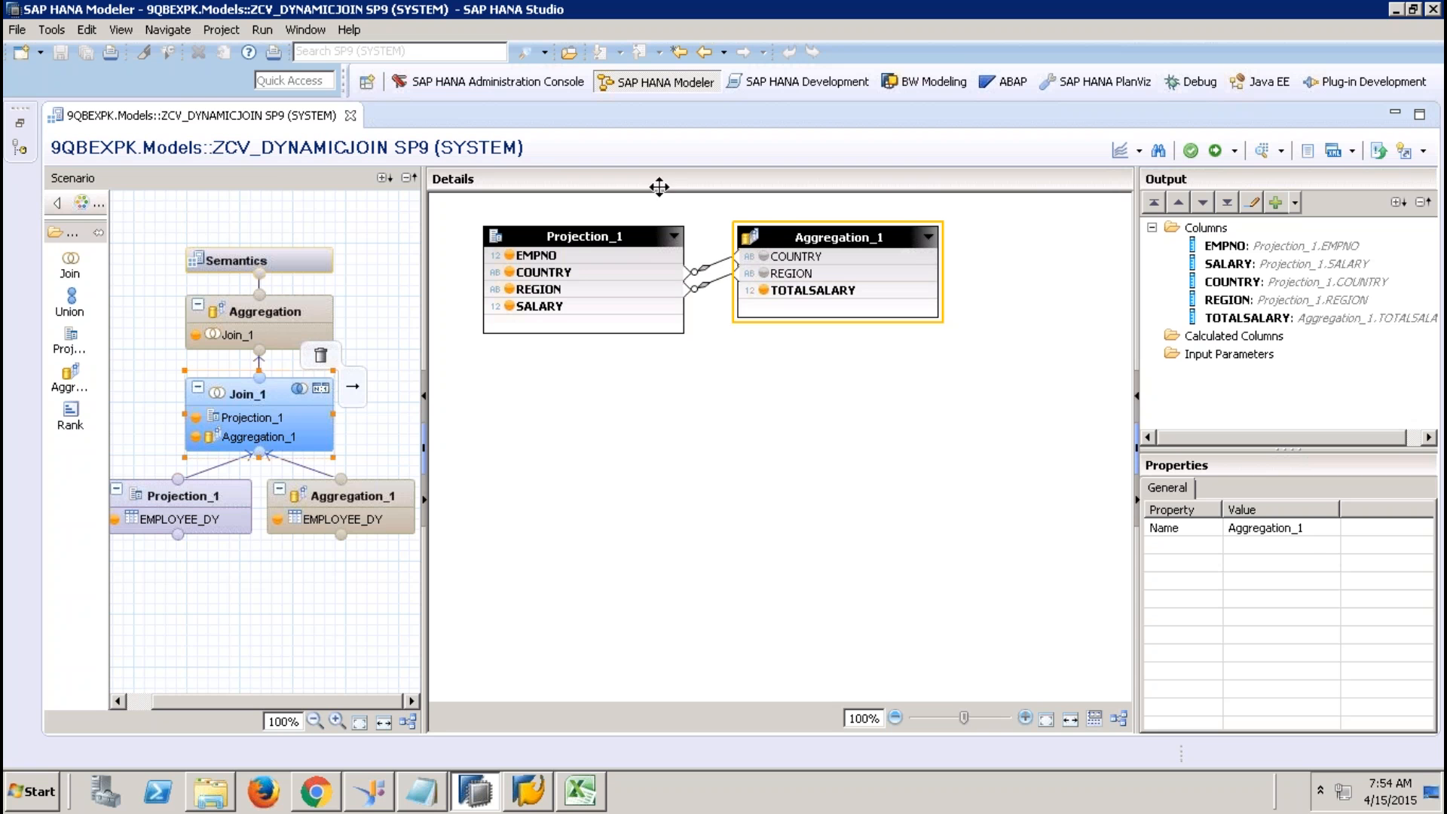
# Step: Preview Aggregation_1's raw data again, examine how TOTALSALARY is grouped by COUNTRY and REGION, and close the preview
pyautogui.click(797, 276)
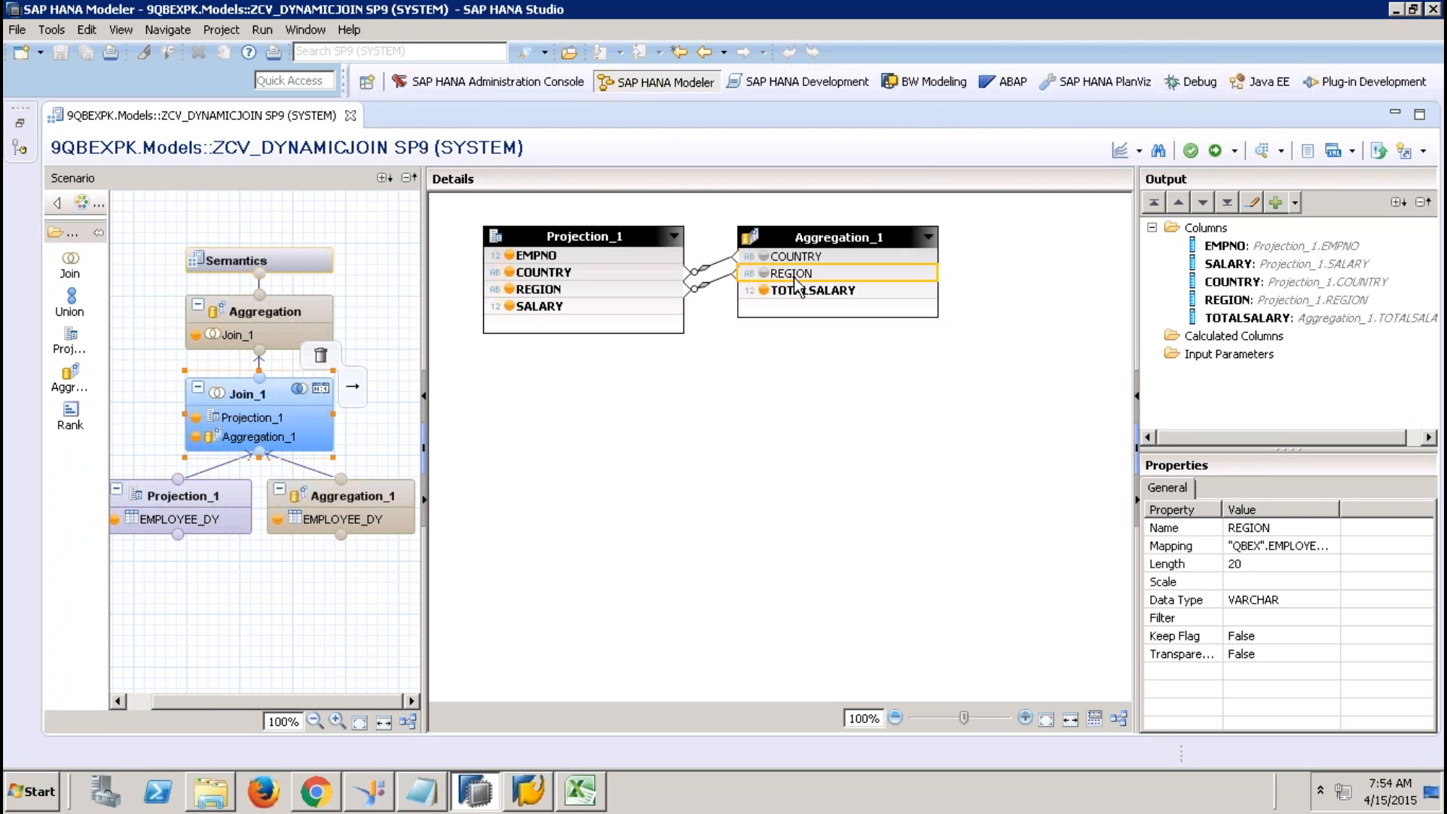
pyautogui.click(843, 239)
pyautogui.rightClick(836, 234)
pyautogui.click(895, 257)
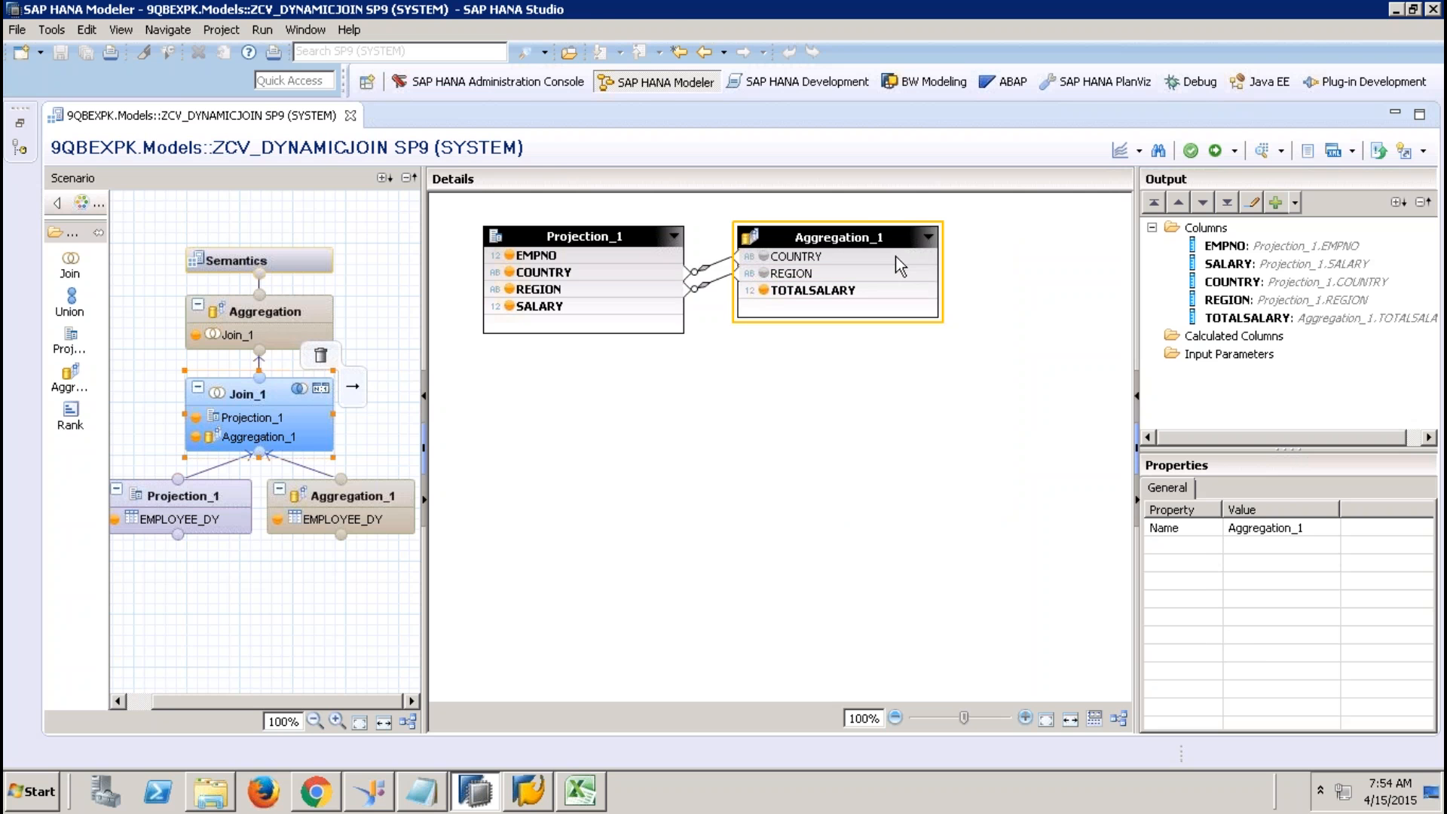
pyautogui.click(296, 151)
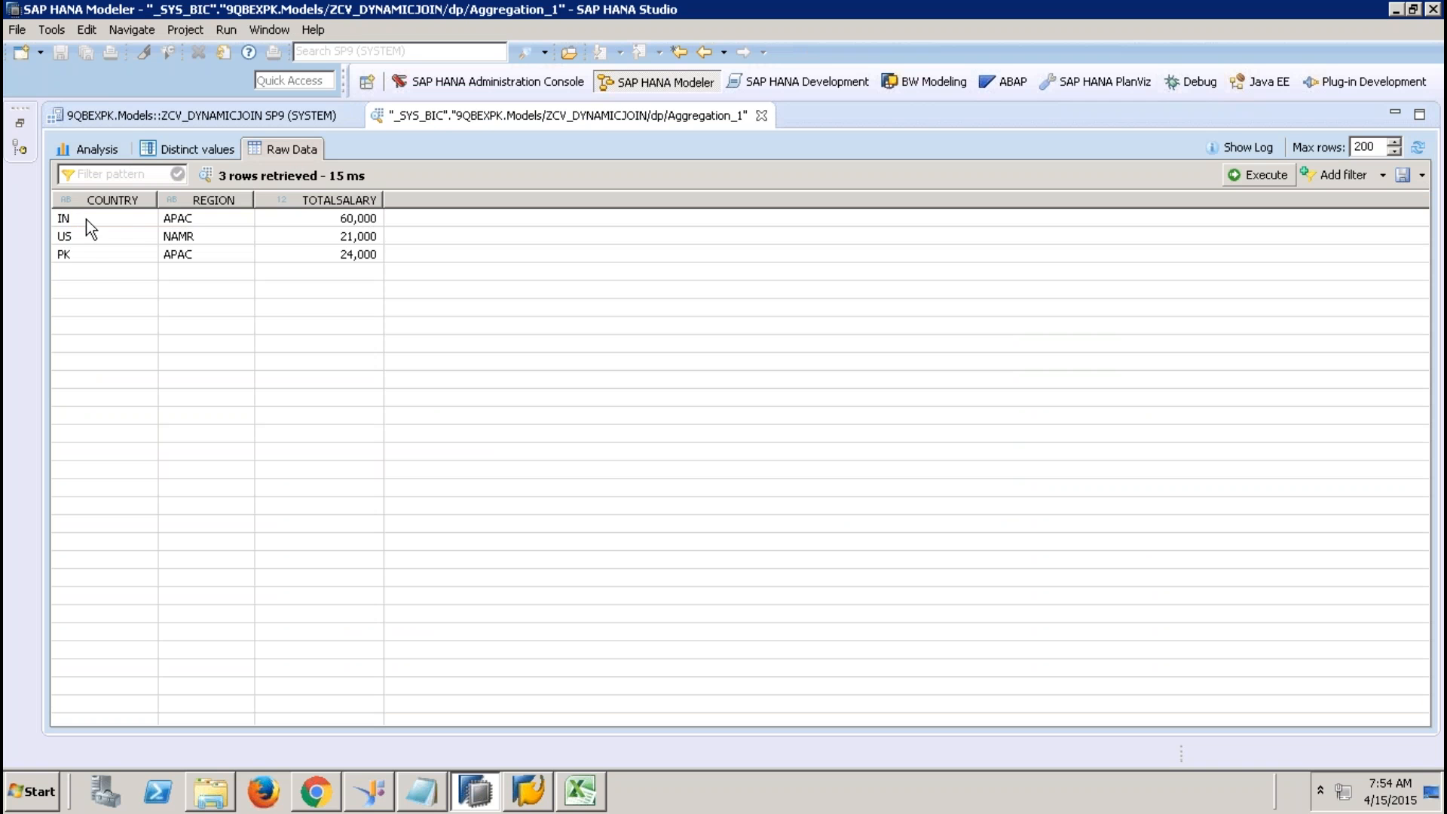
pyautogui.click(88, 221)
pyautogui.click(87, 236)
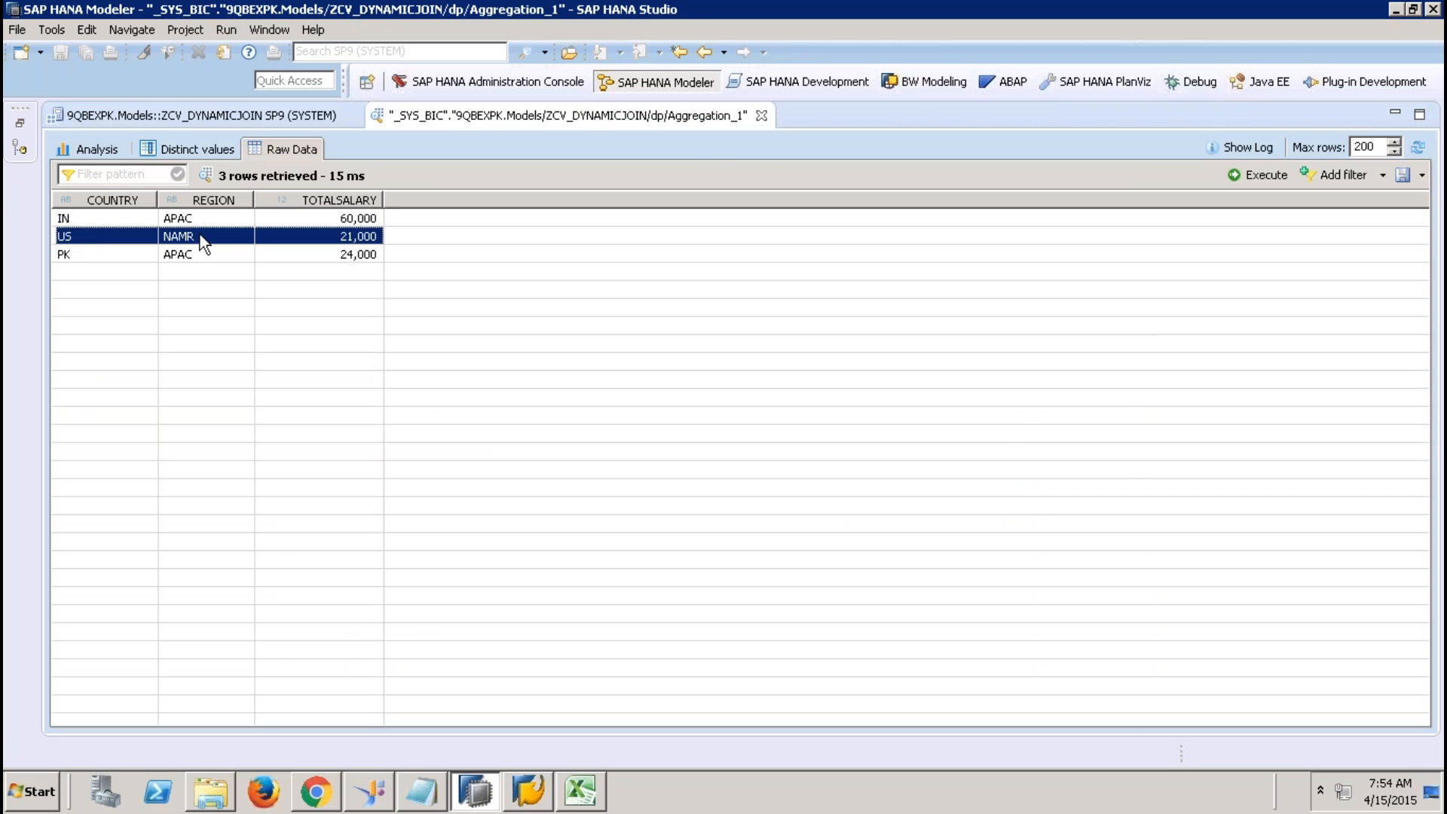
pyautogui.click(762, 116)
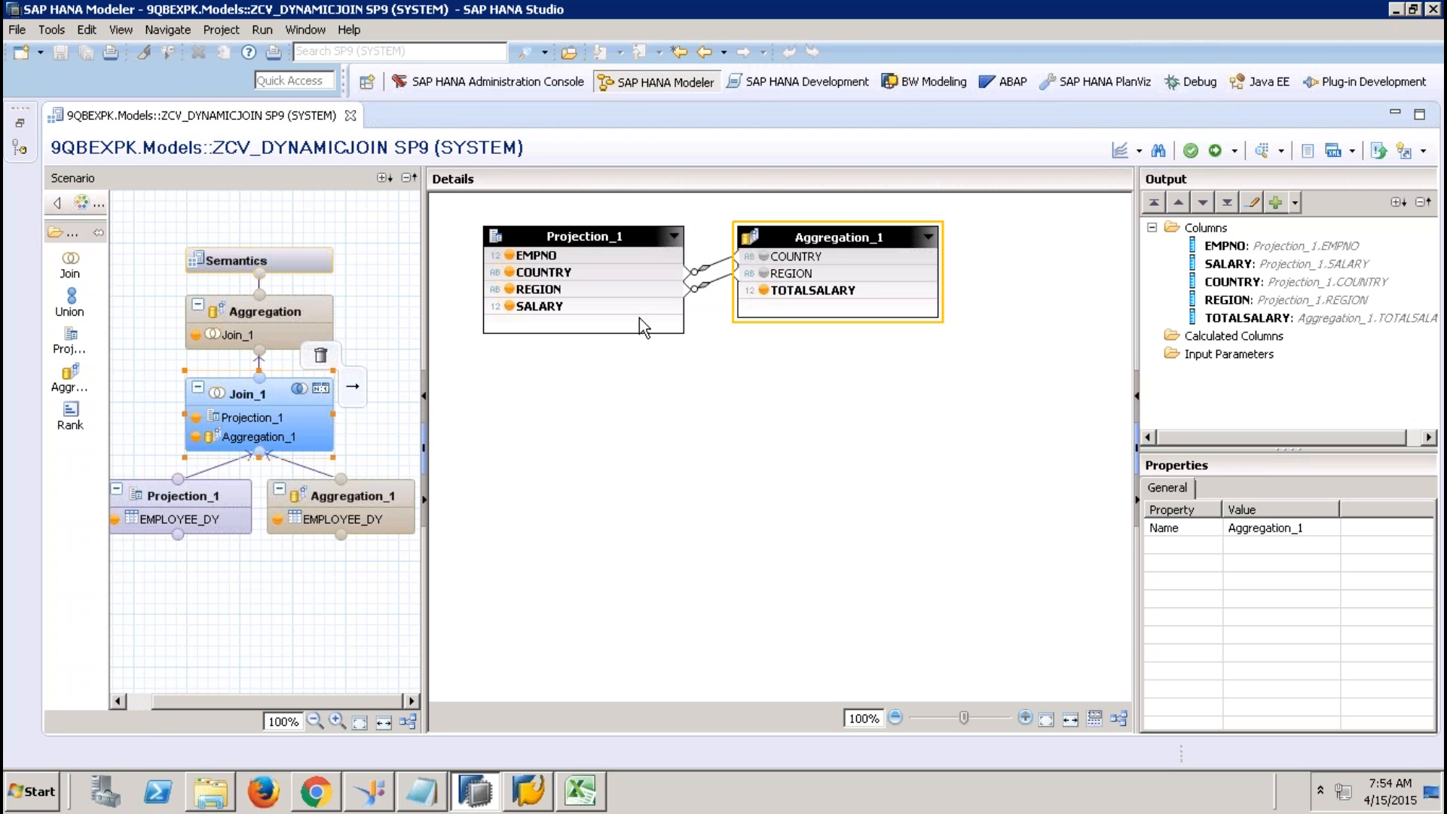
# Step: Set Dynamic Join to True on the COUNTRY join between Projection_1 and Aggregation_1, and check the REGION join's properties
pyautogui.click(719, 270)
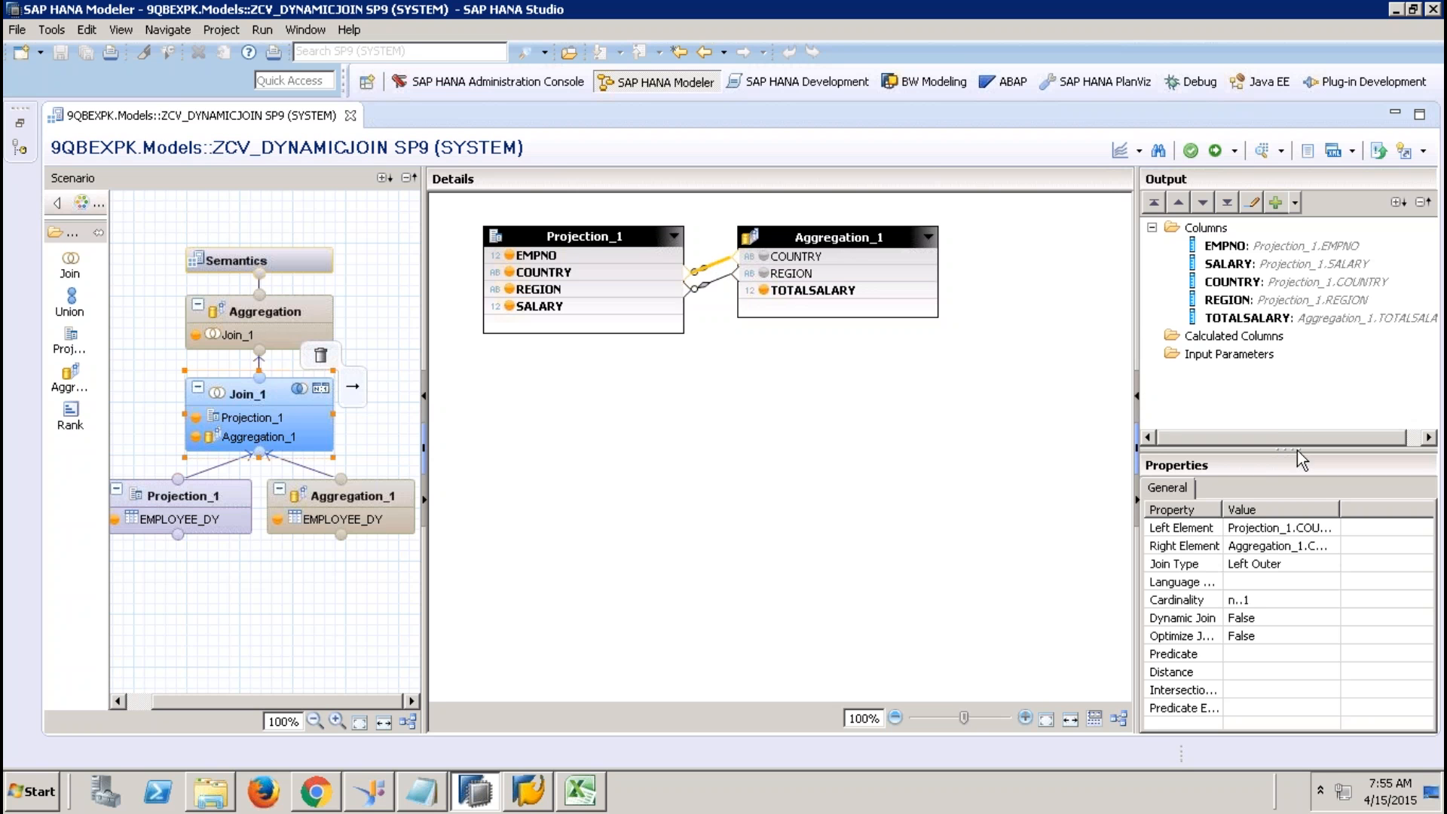
pyautogui.moveTo(1296, 449); pyautogui.dragTo(1283, 352)
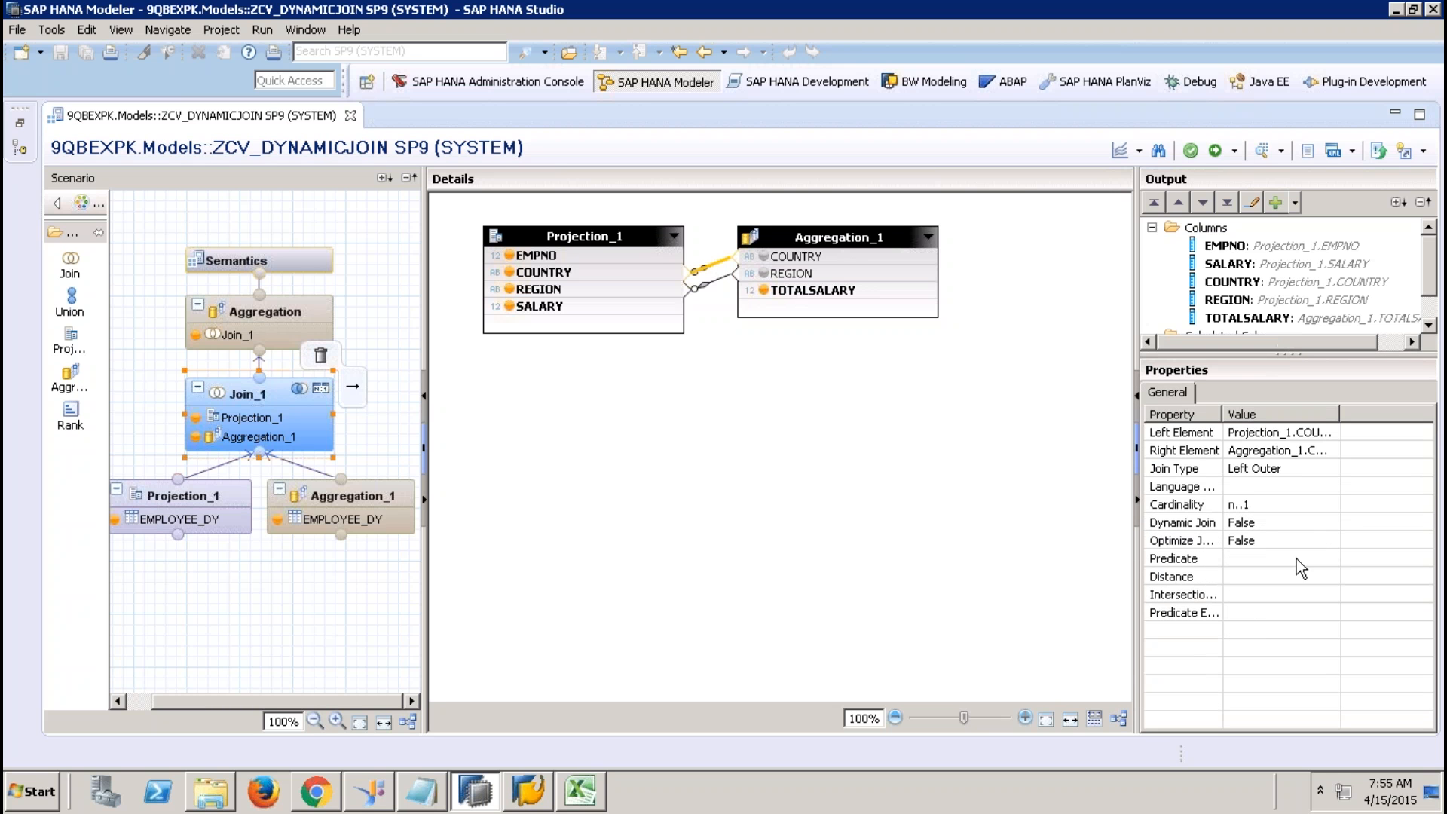
pyautogui.click(1253, 522)
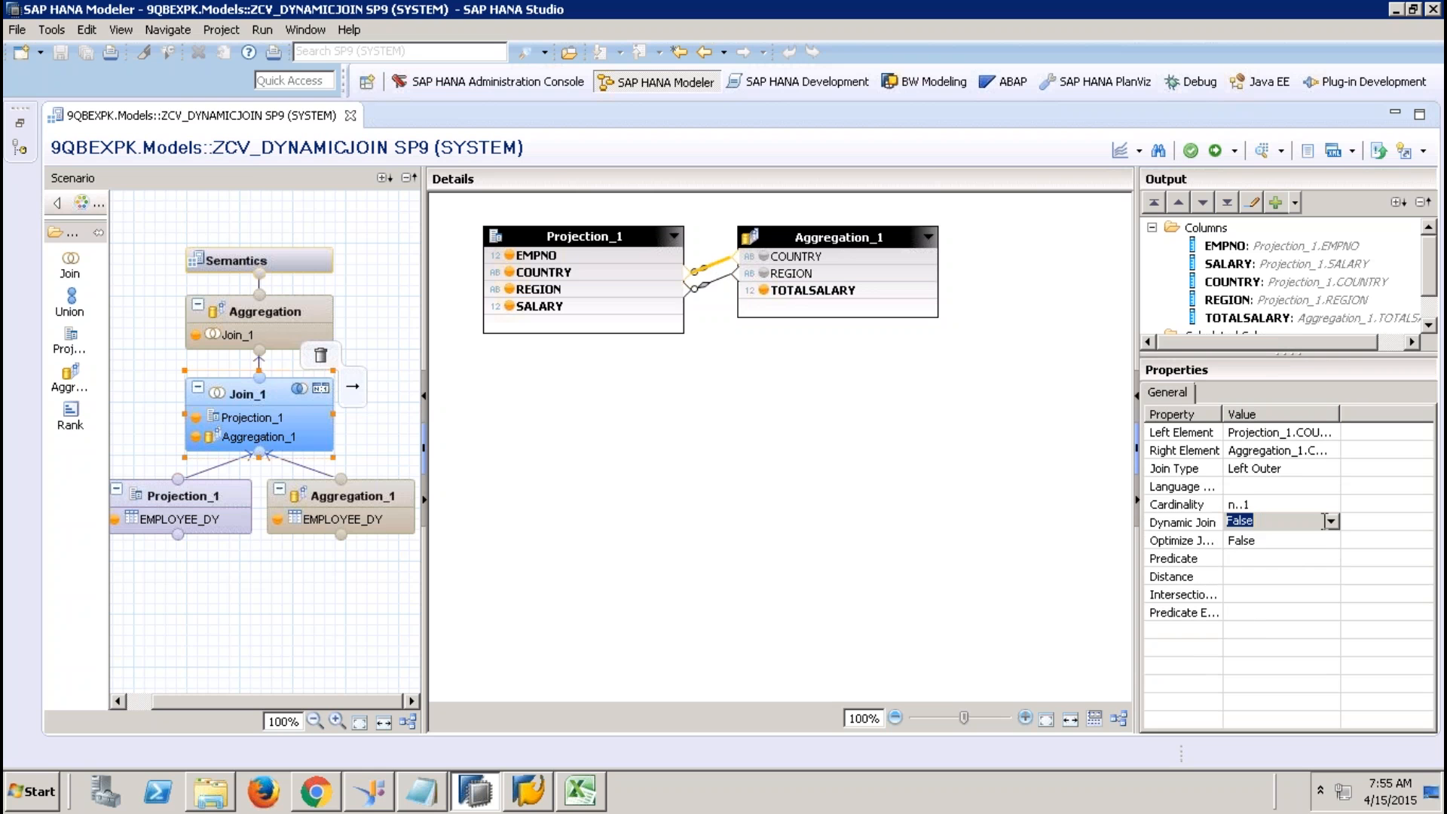
pyautogui.click(1331, 521)
pyautogui.click(1238, 535)
pyautogui.click(907, 422)
pyautogui.click(725, 287)
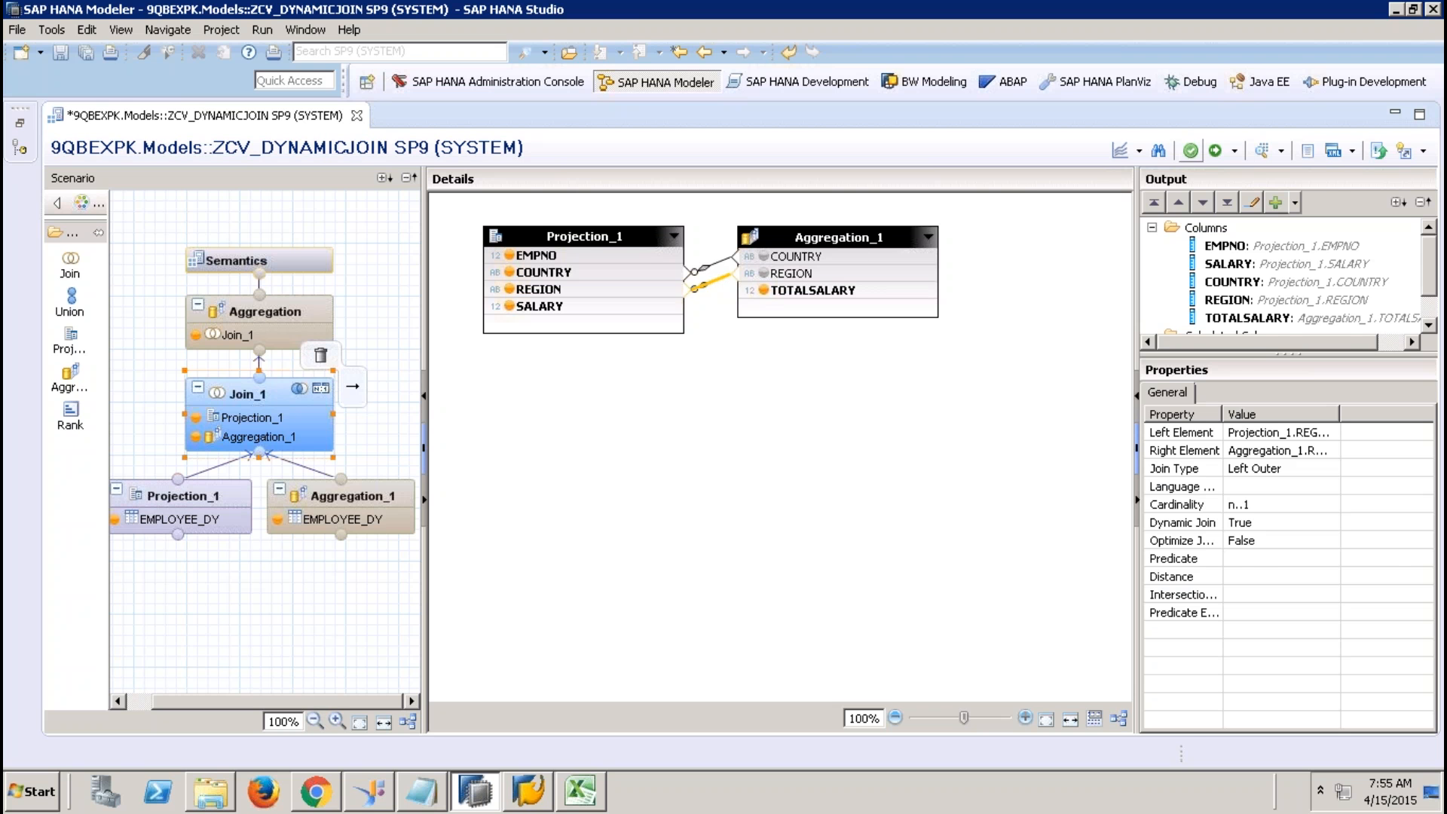
# Step: Activate the view with the dynamic join enabled and open the Semantics node
pyautogui.hotkey('ctrl', 'F3')
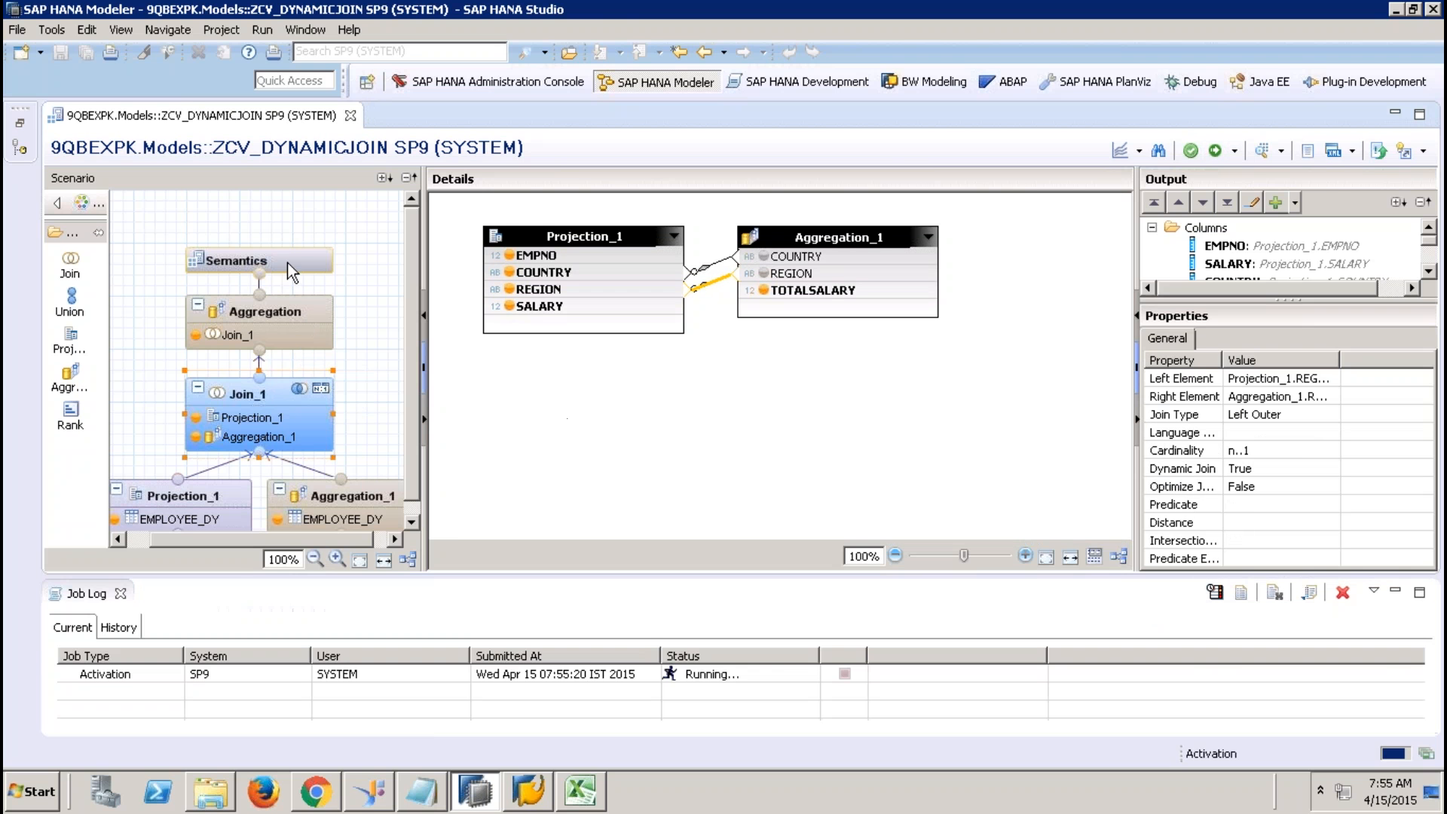
pyautogui.click(300, 260)
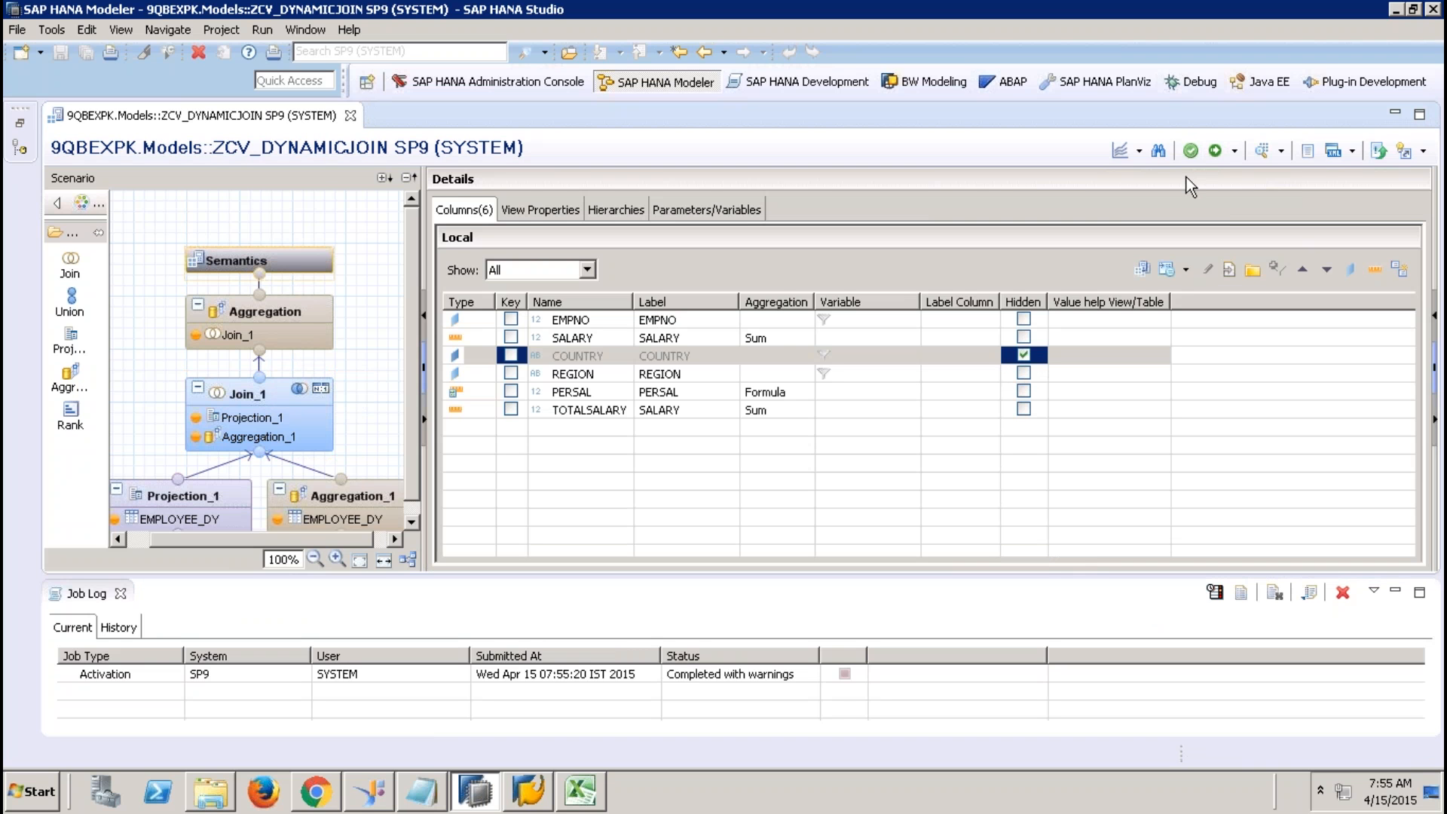
# Step: Preview the view's raw data with COUNTRY hidden, examine TOTALSALARY and PERSAL per REGION, and close the preview
pyautogui.click(1264, 151)
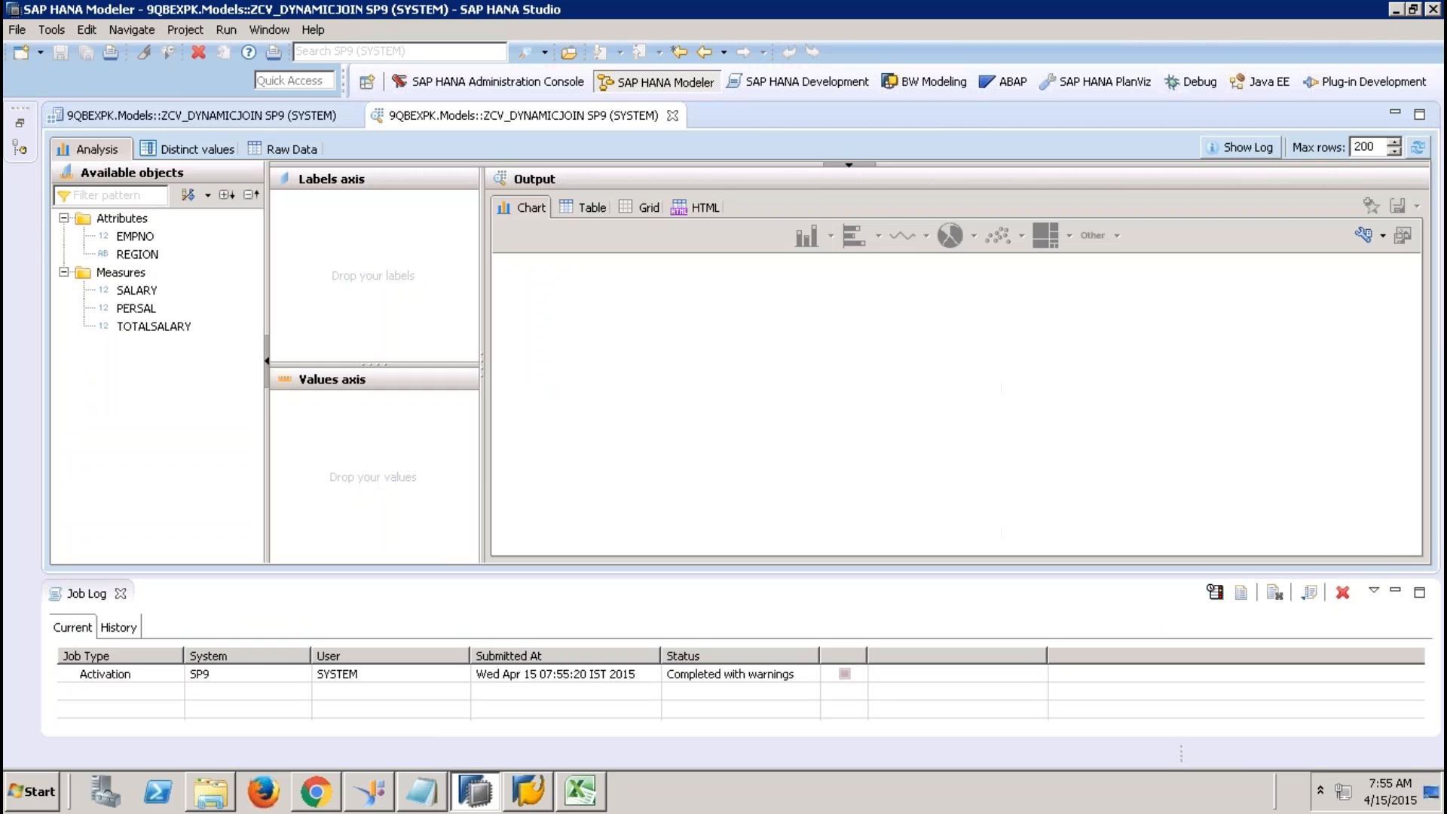
pyautogui.click(287, 150)
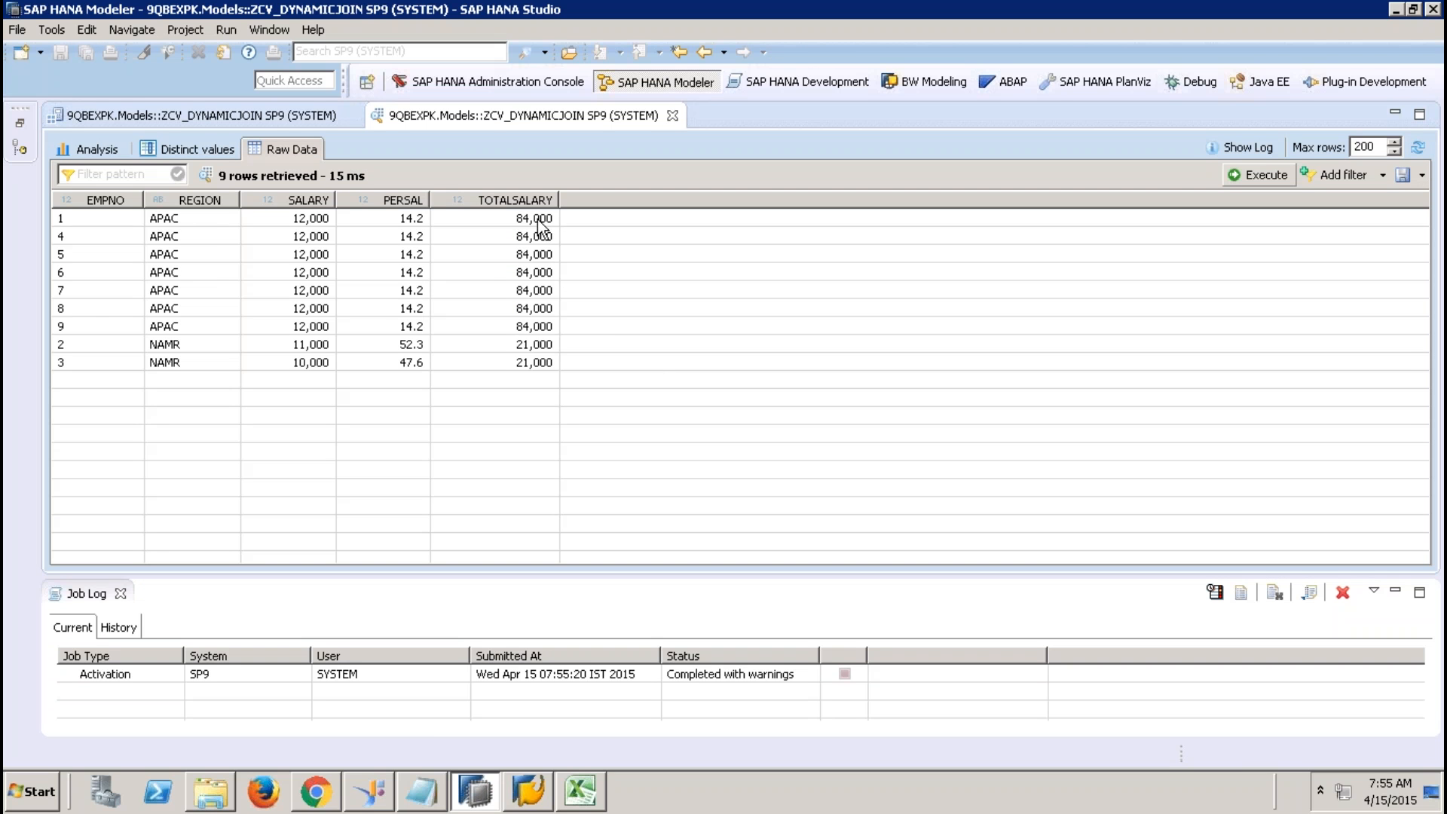
pyautogui.click(554, 329)
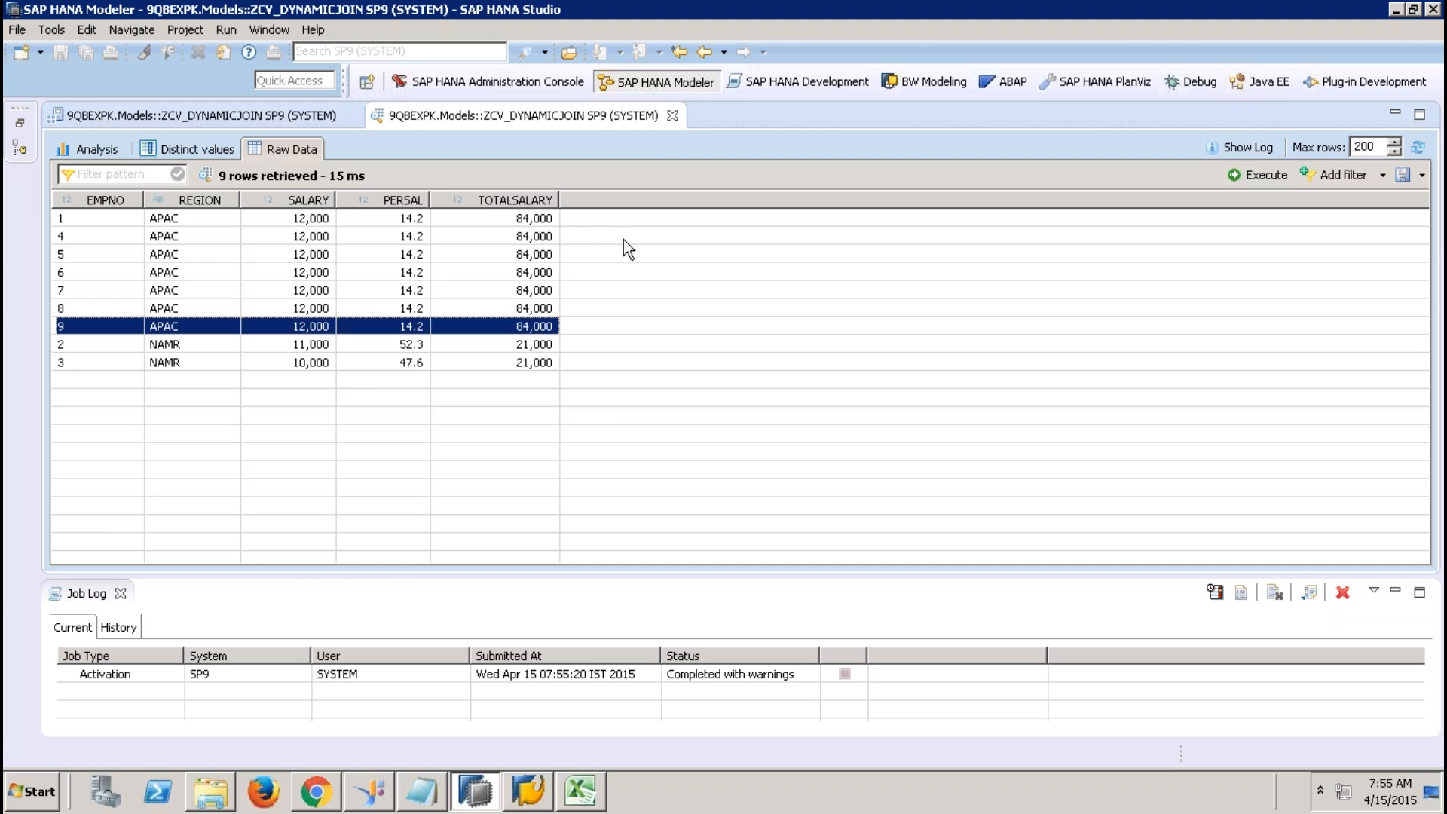
pyautogui.click(672, 115)
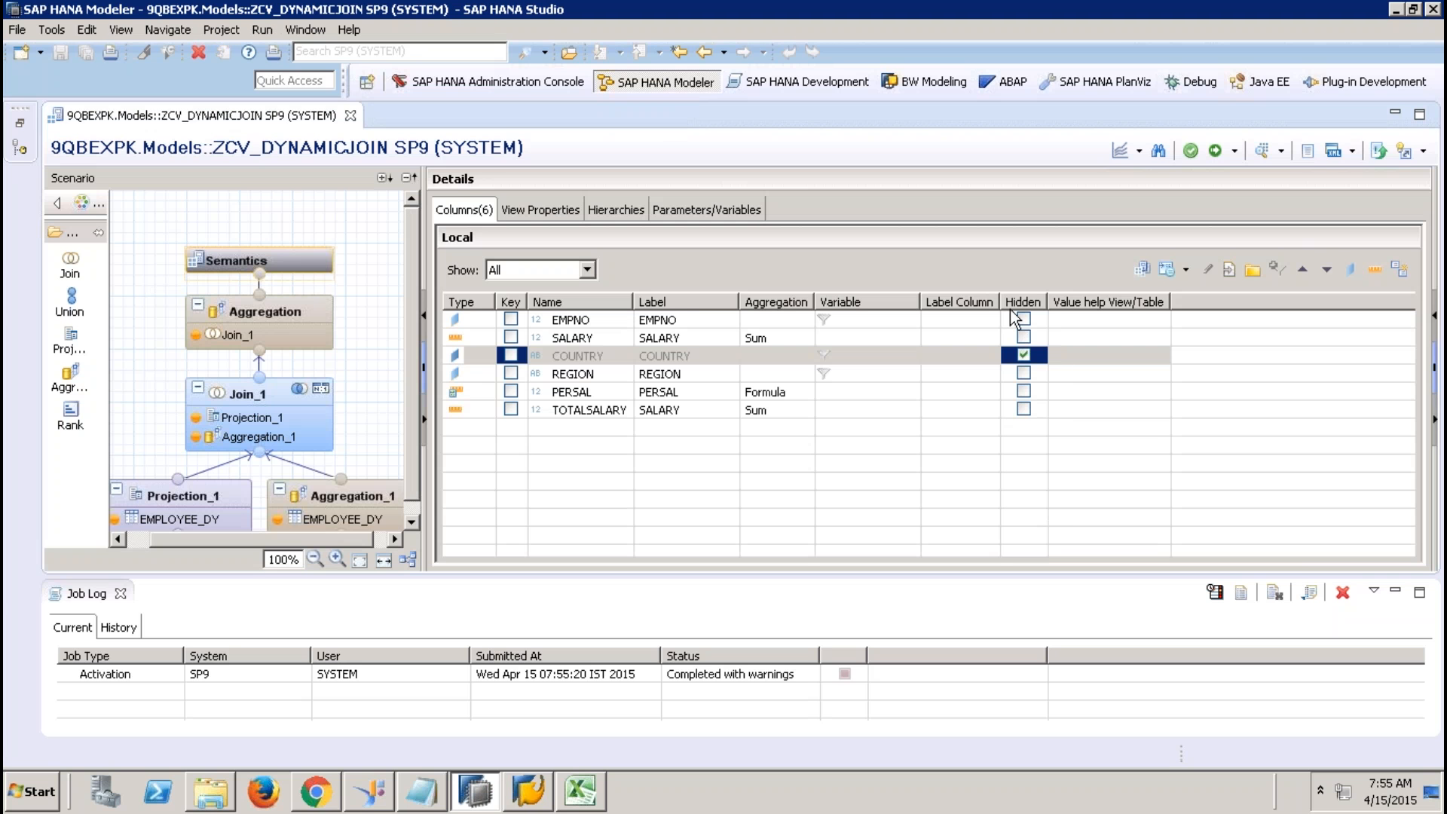
# Step: Unhide COUNTRY and hide REGION in the Semantics columns, and activate the view
pyautogui.click(1025, 355)
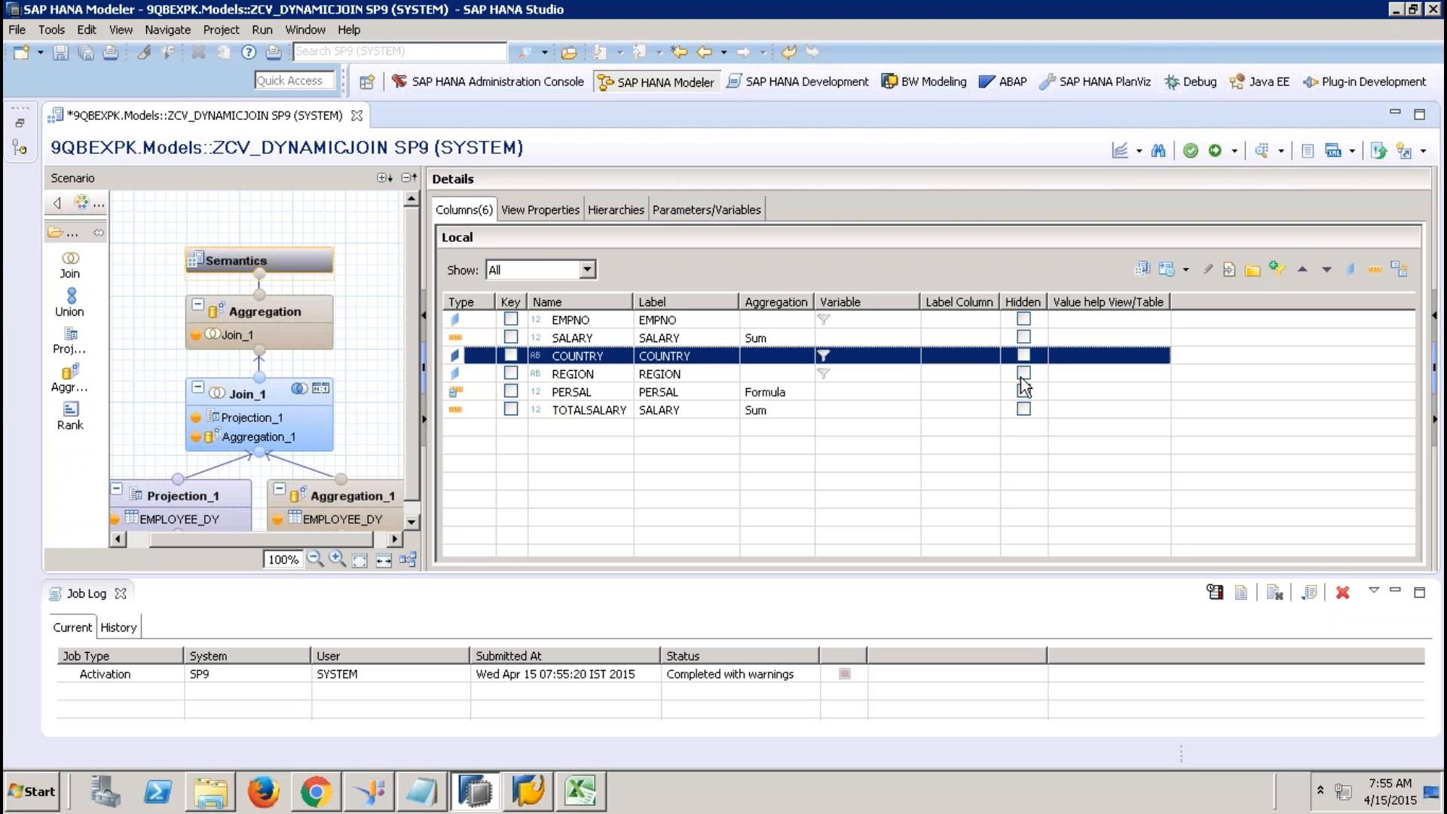
pyautogui.click(1024, 373)
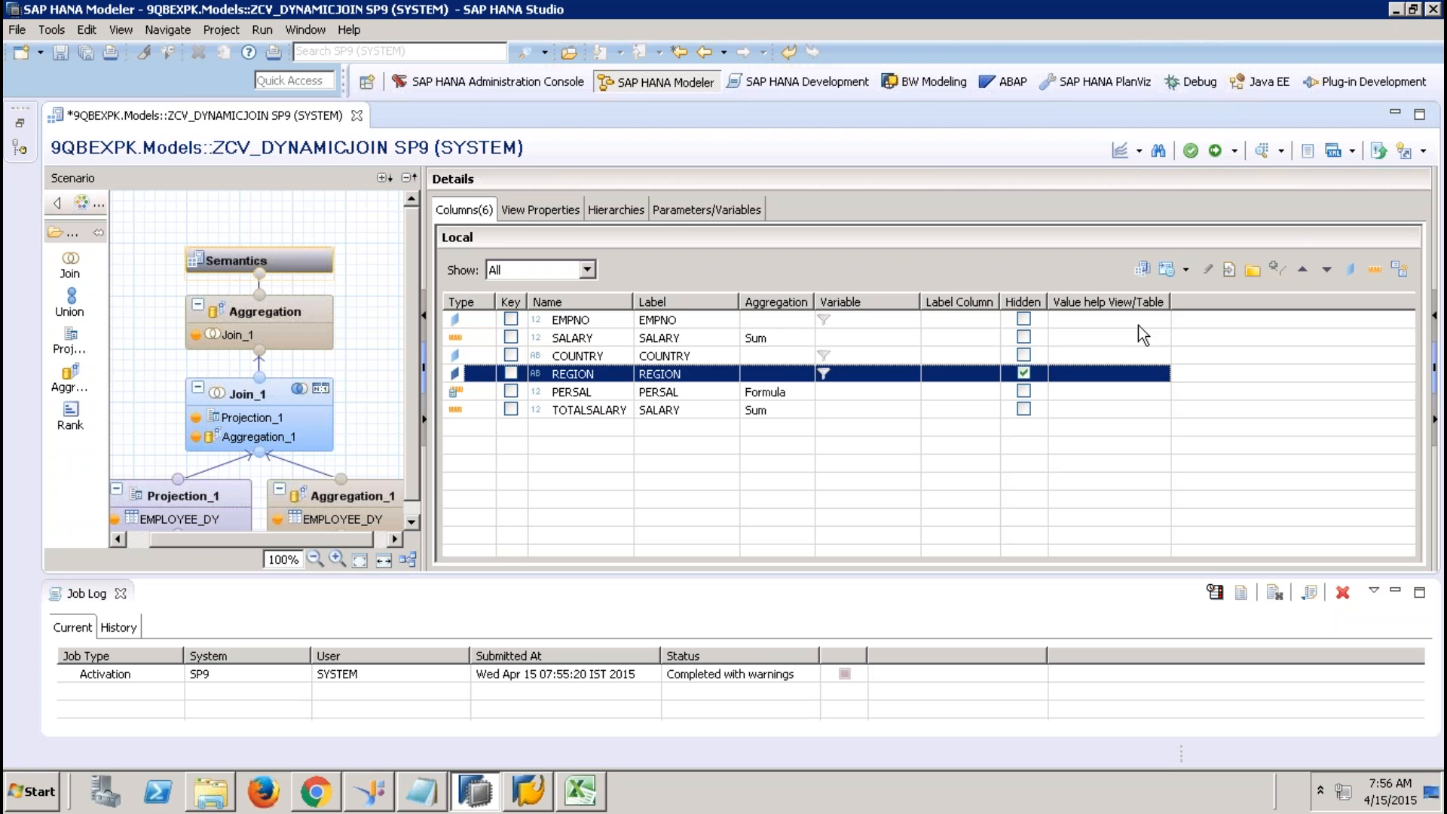
pyautogui.click(1215, 150)
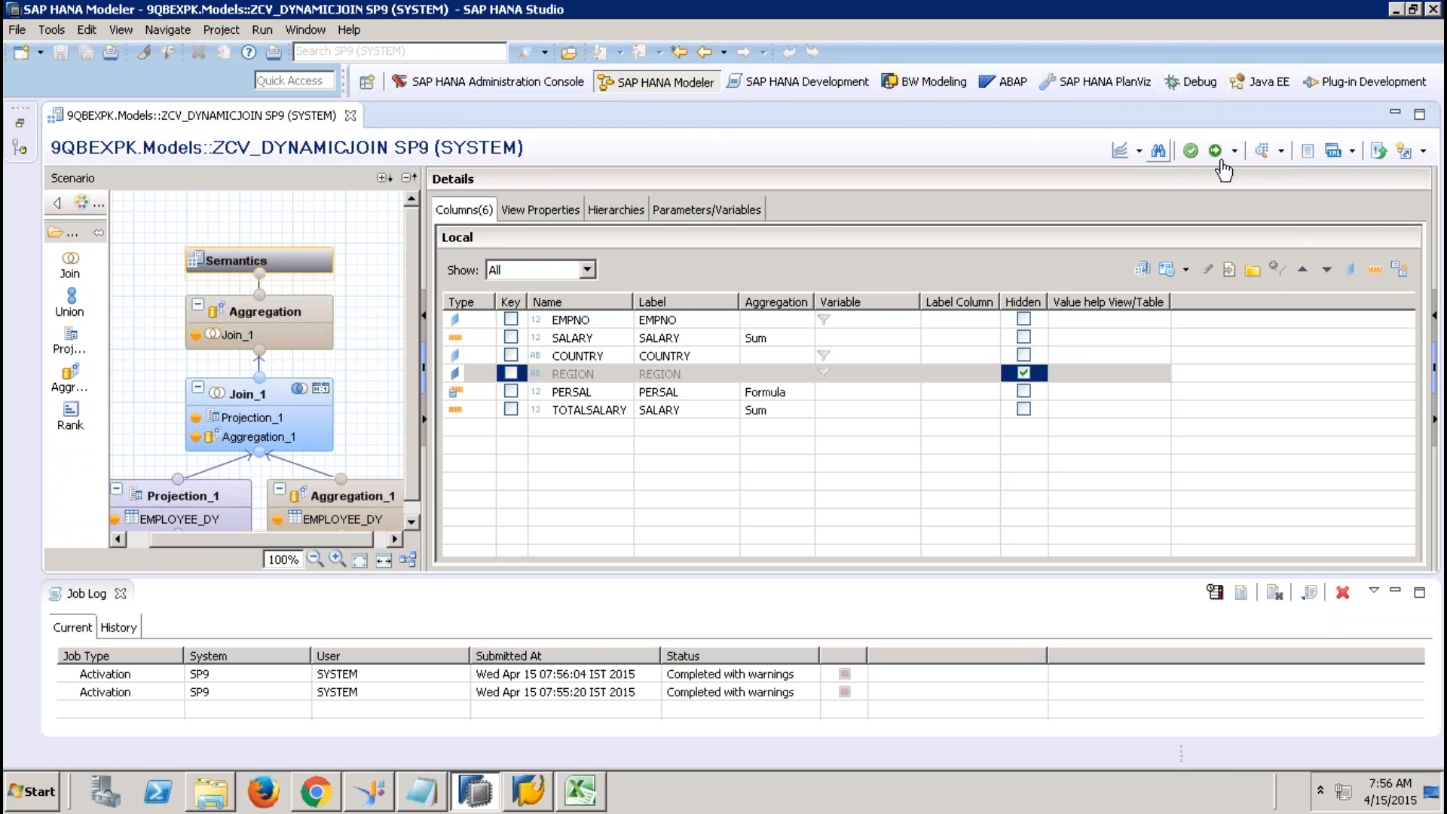
# Step: Preview the view's raw data with REGION hidden, examine TOTALSALARY and PERSAL per COUNTRY, and close the preview
pyautogui.click(1262, 151)
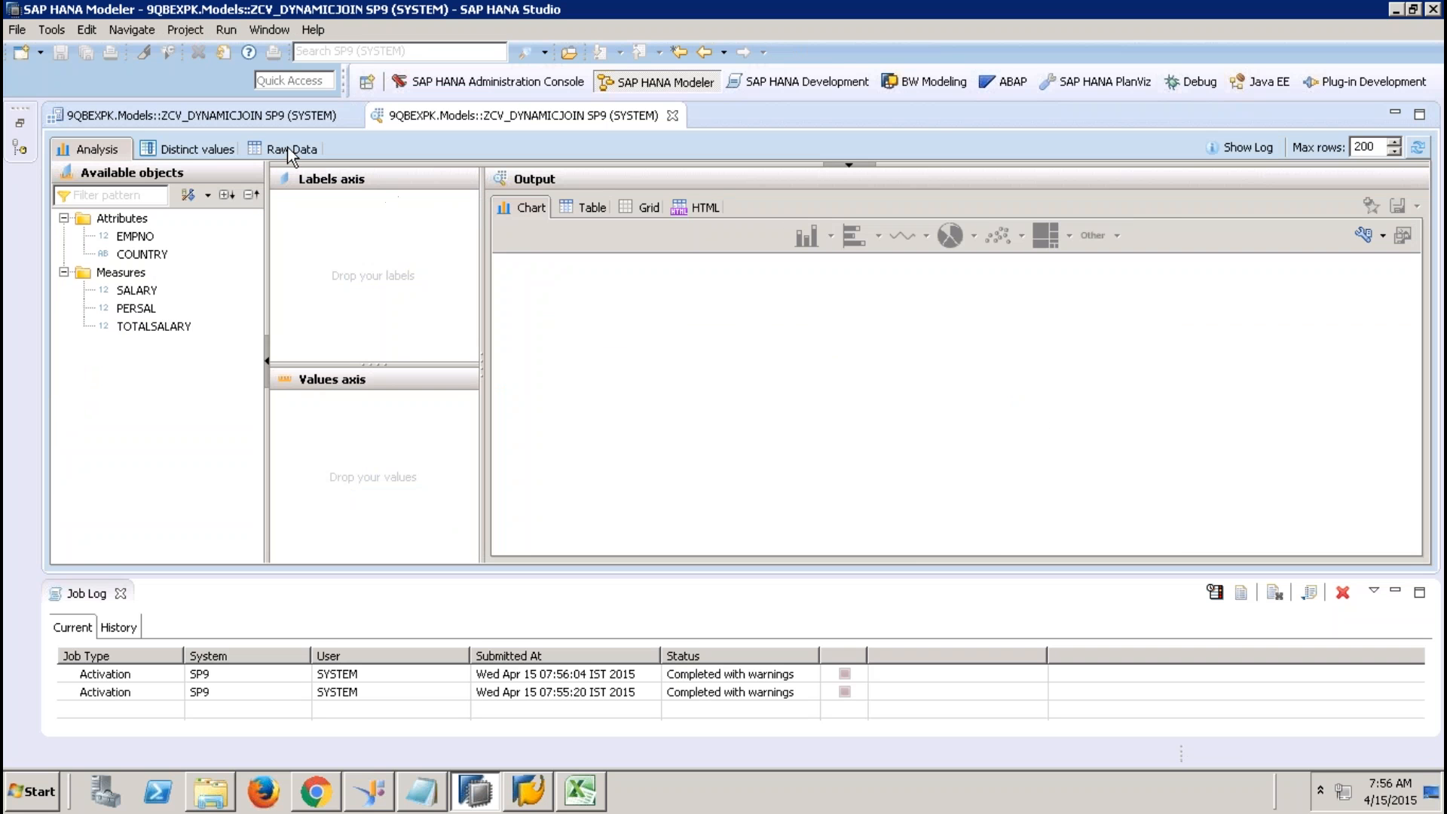
pyautogui.click(294, 151)
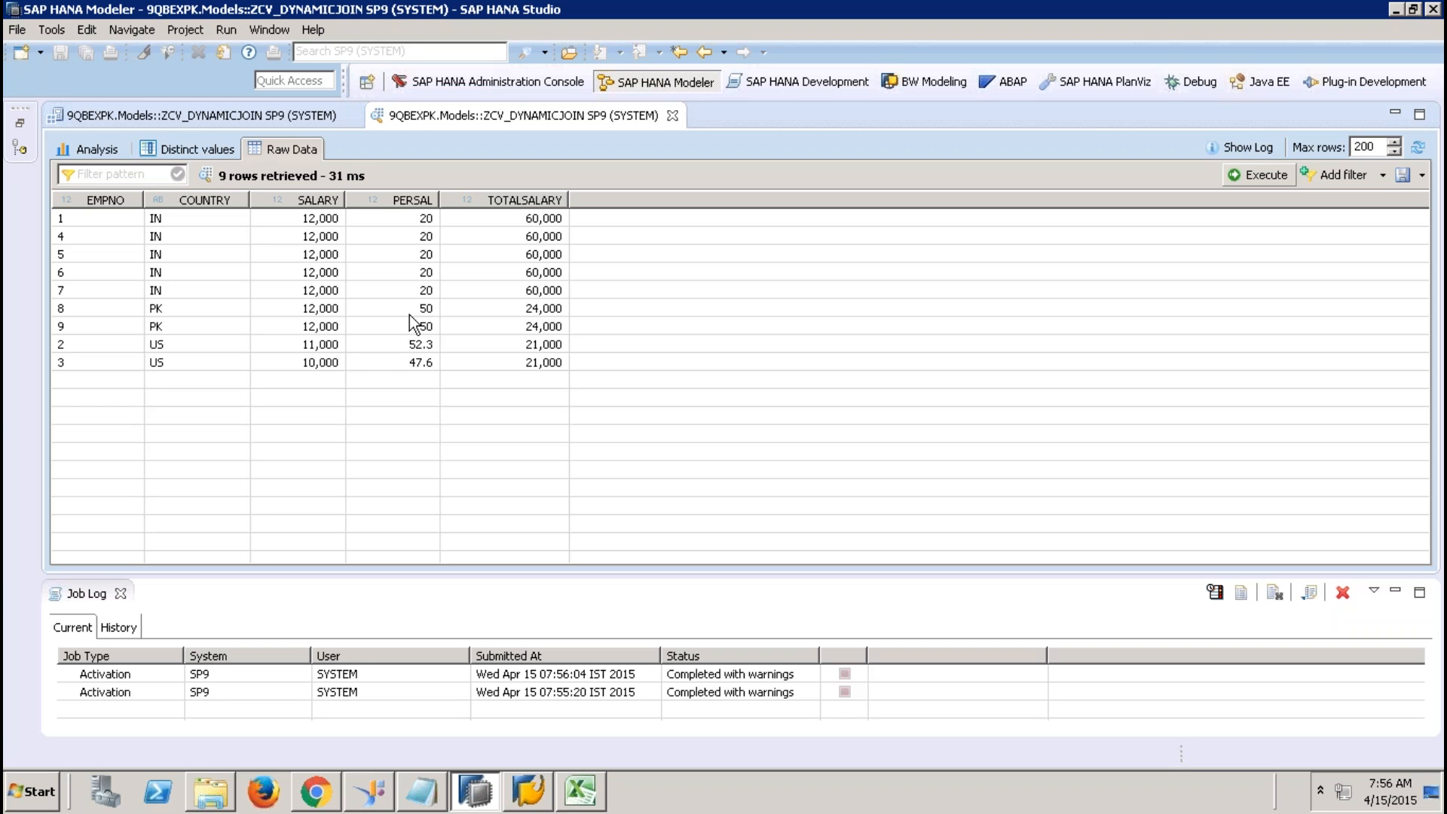
pyautogui.click(673, 116)
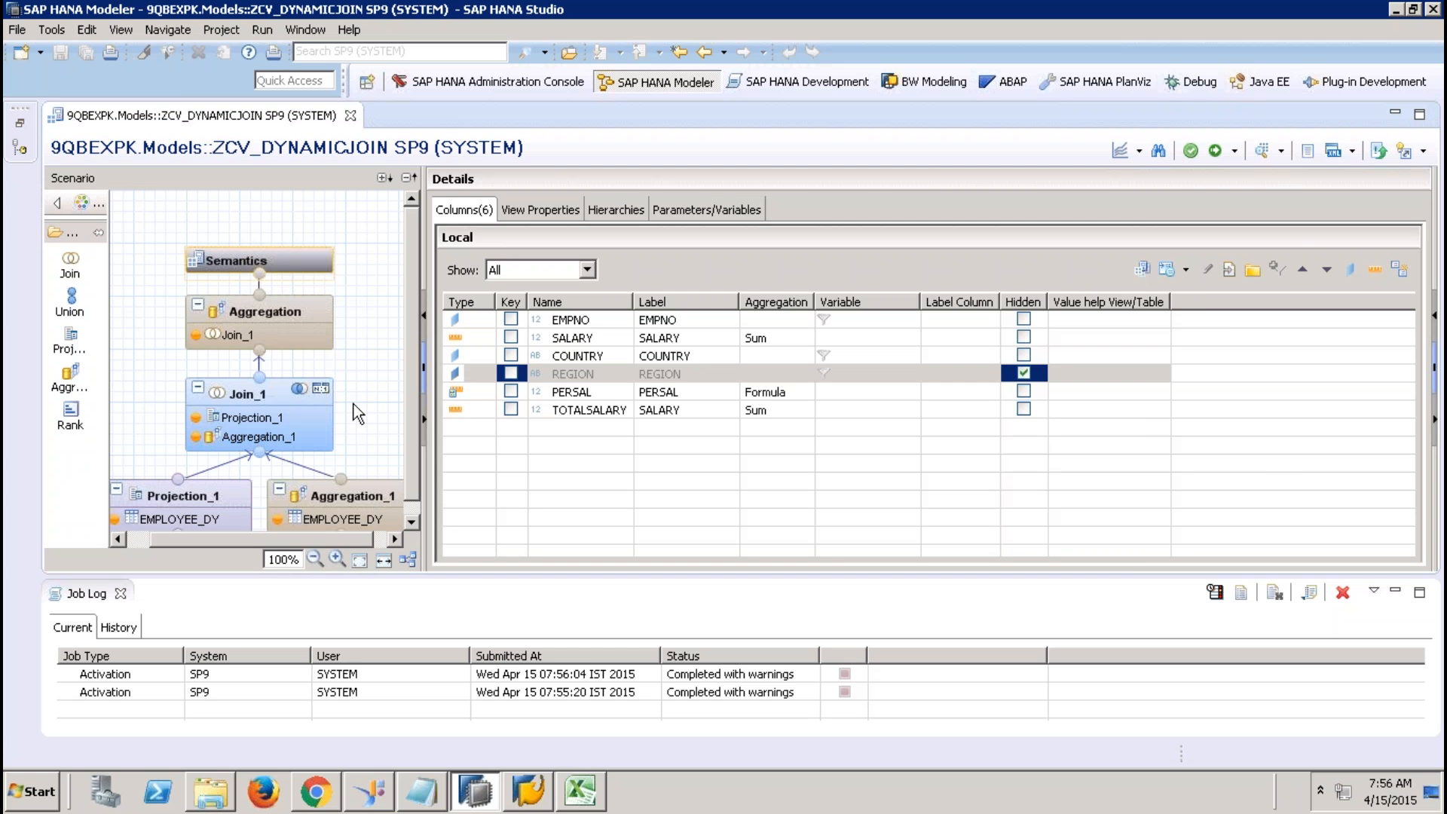
# Step: Review the COUNTRY join in Join_1 and the properties of Aggregation_1's TOTALSALARY and REGION columns, with the Job Log closed
pyautogui.click(288, 325)
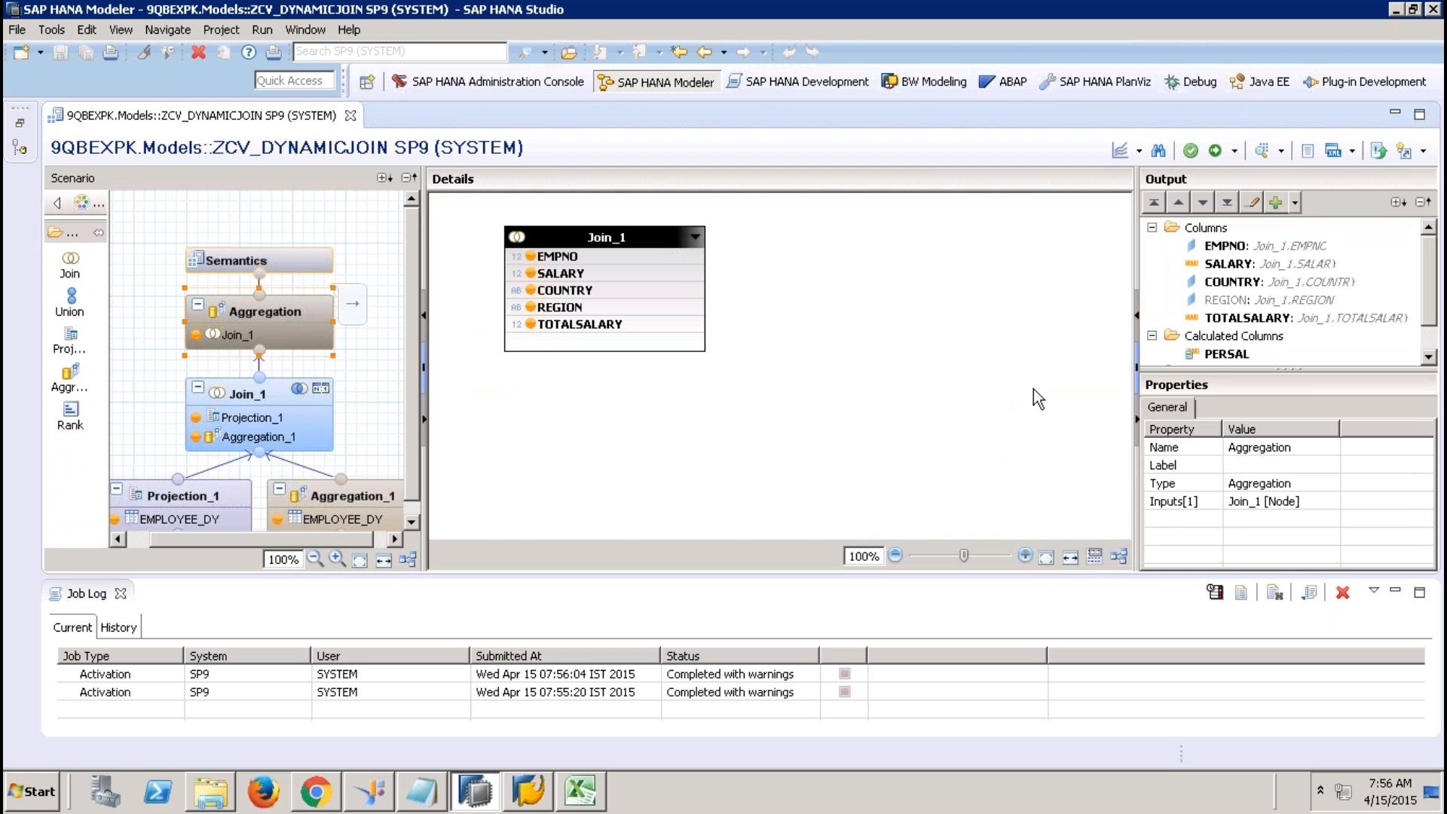
pyautogui.click(247, 389)
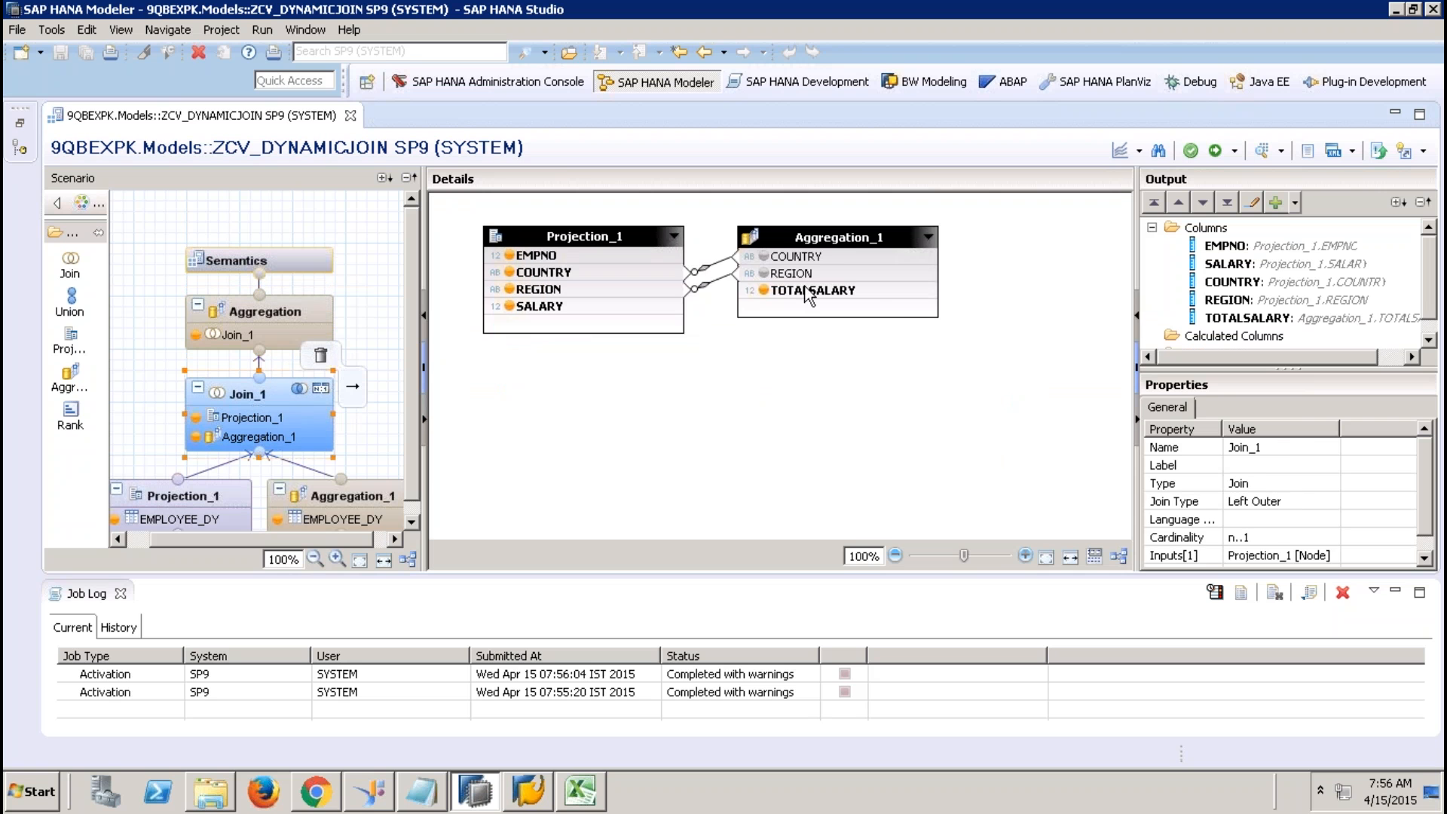
pyautogui.click(717, 264)
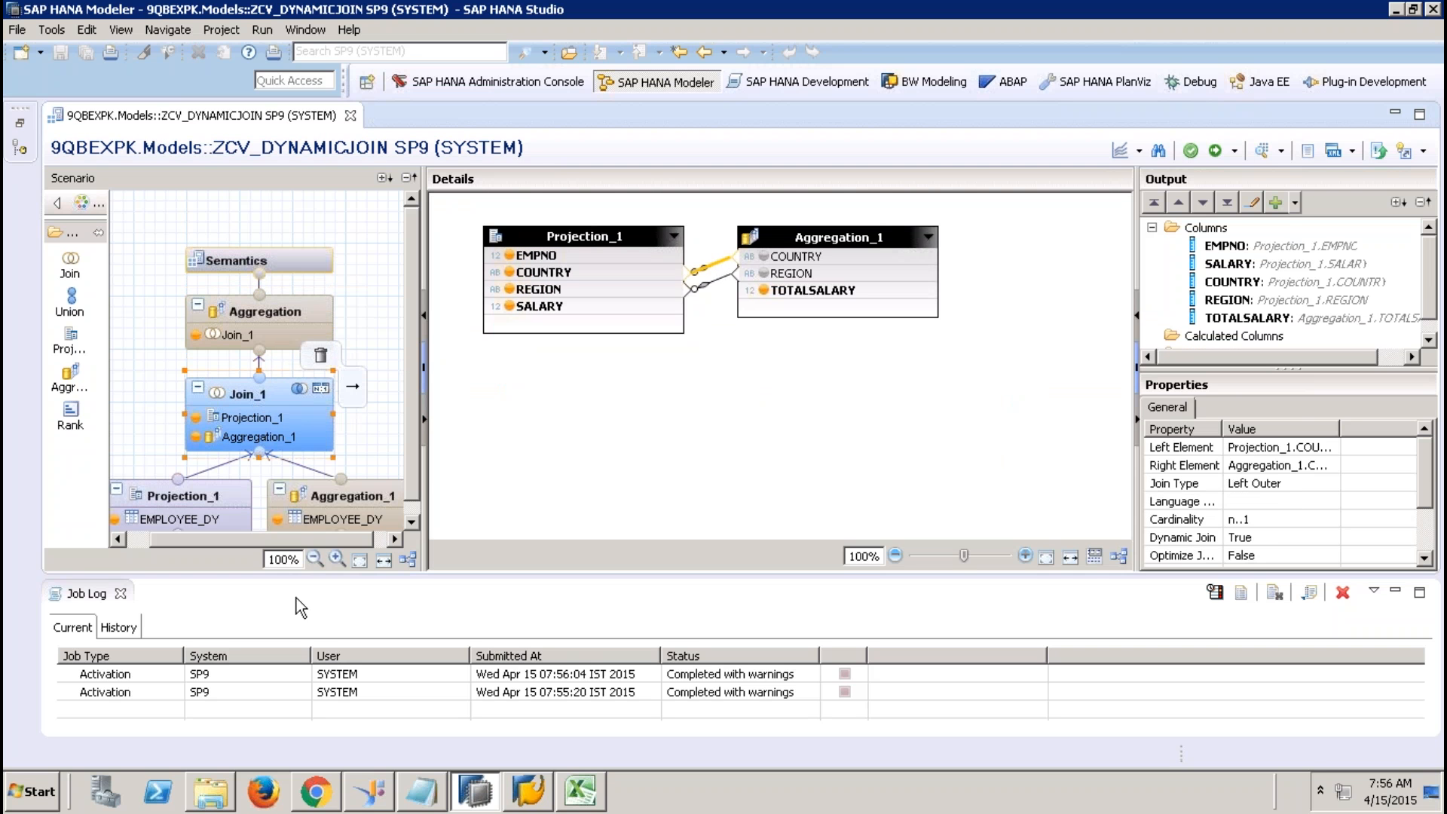
pyautogui.click(120, 593)
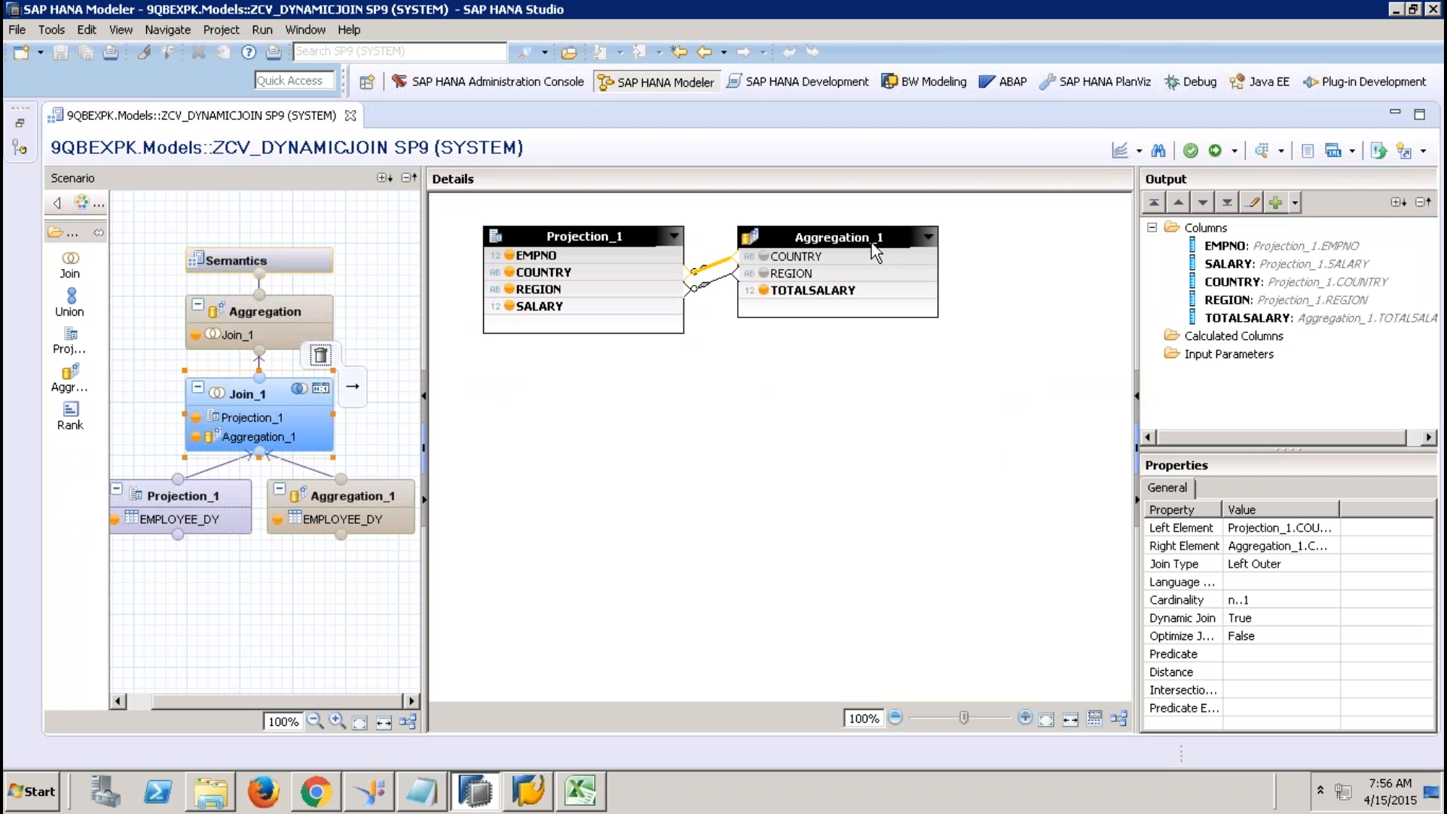
pyautogui.click(873, 245)
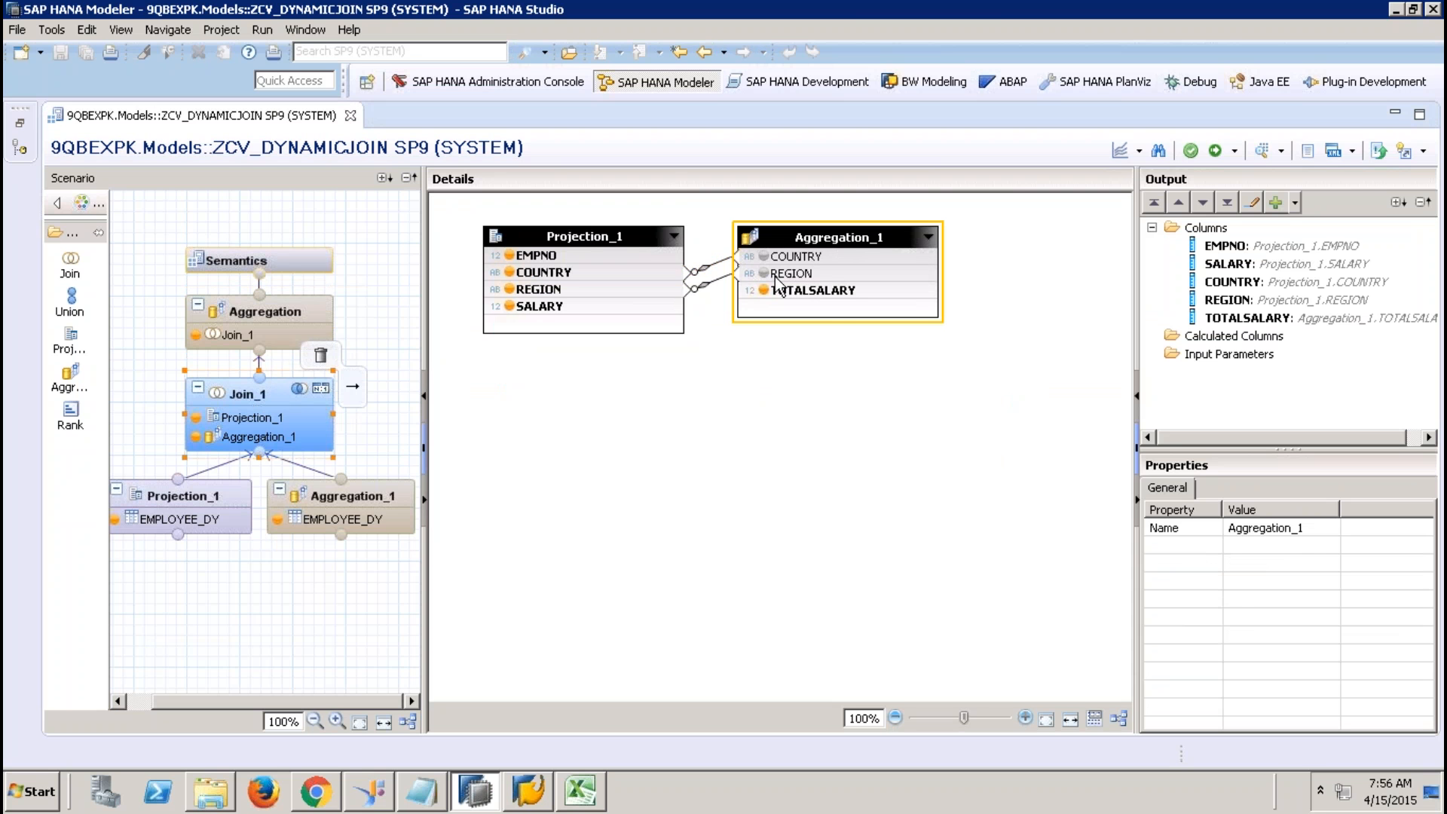
pyautogui.click(824, 295)
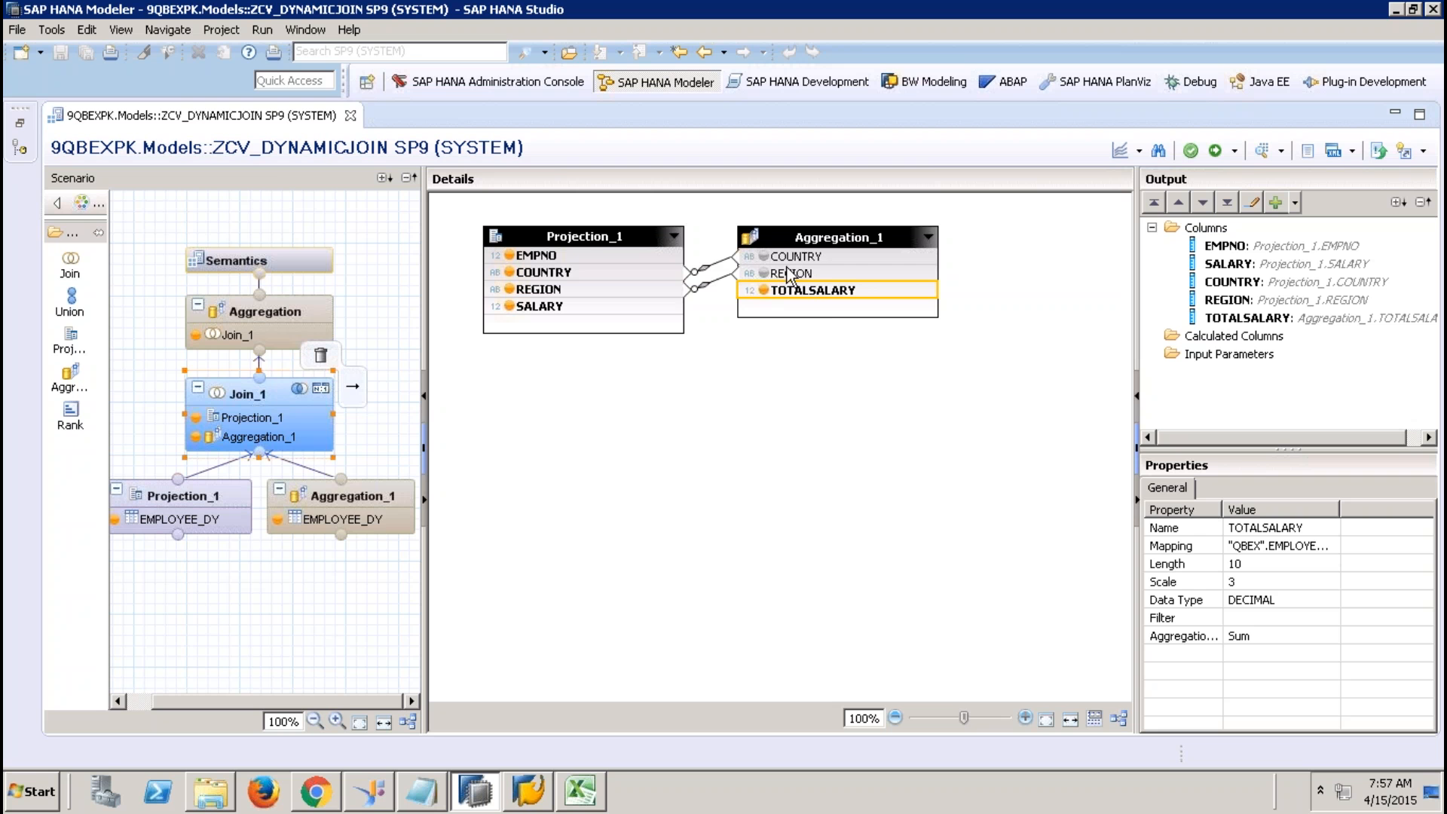
pyautogui.click(824, 278)
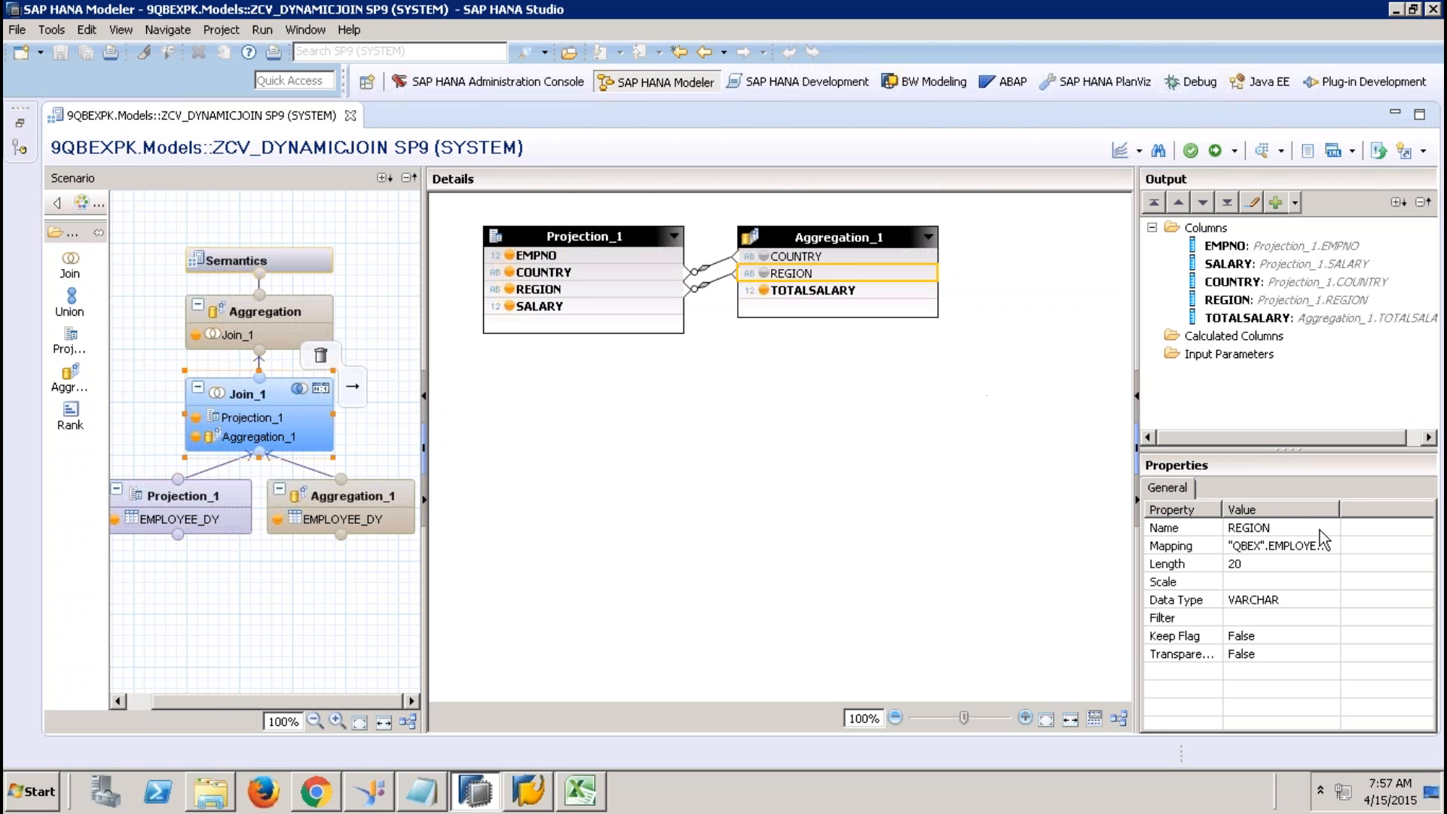
# Step: Set Optimize Join Columns to True on the COUNTRY join in Join_1, activate the view, and close the Job Log
pyautogui.click(722, 261)
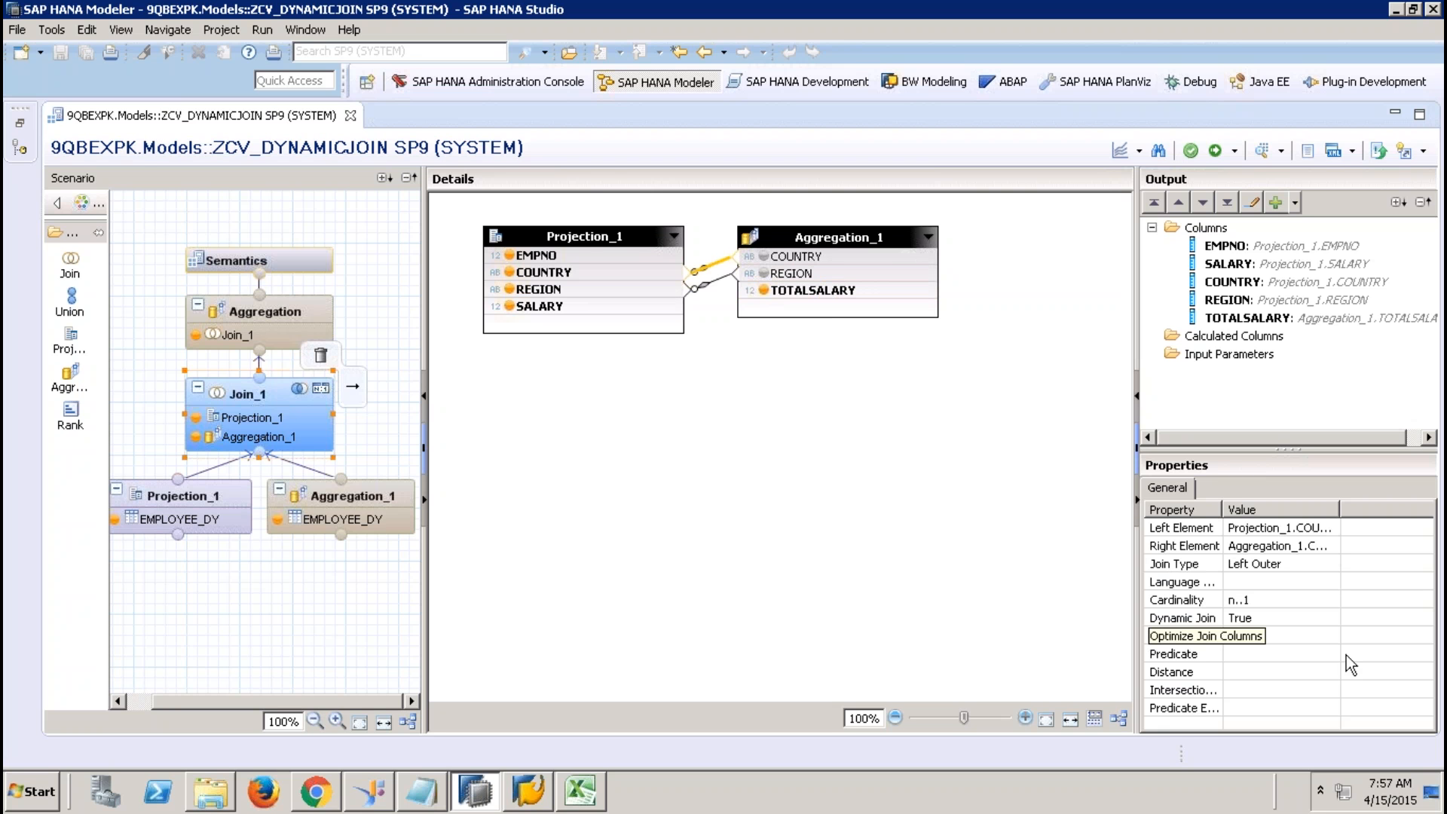
pyautogui.click(1299, 637)
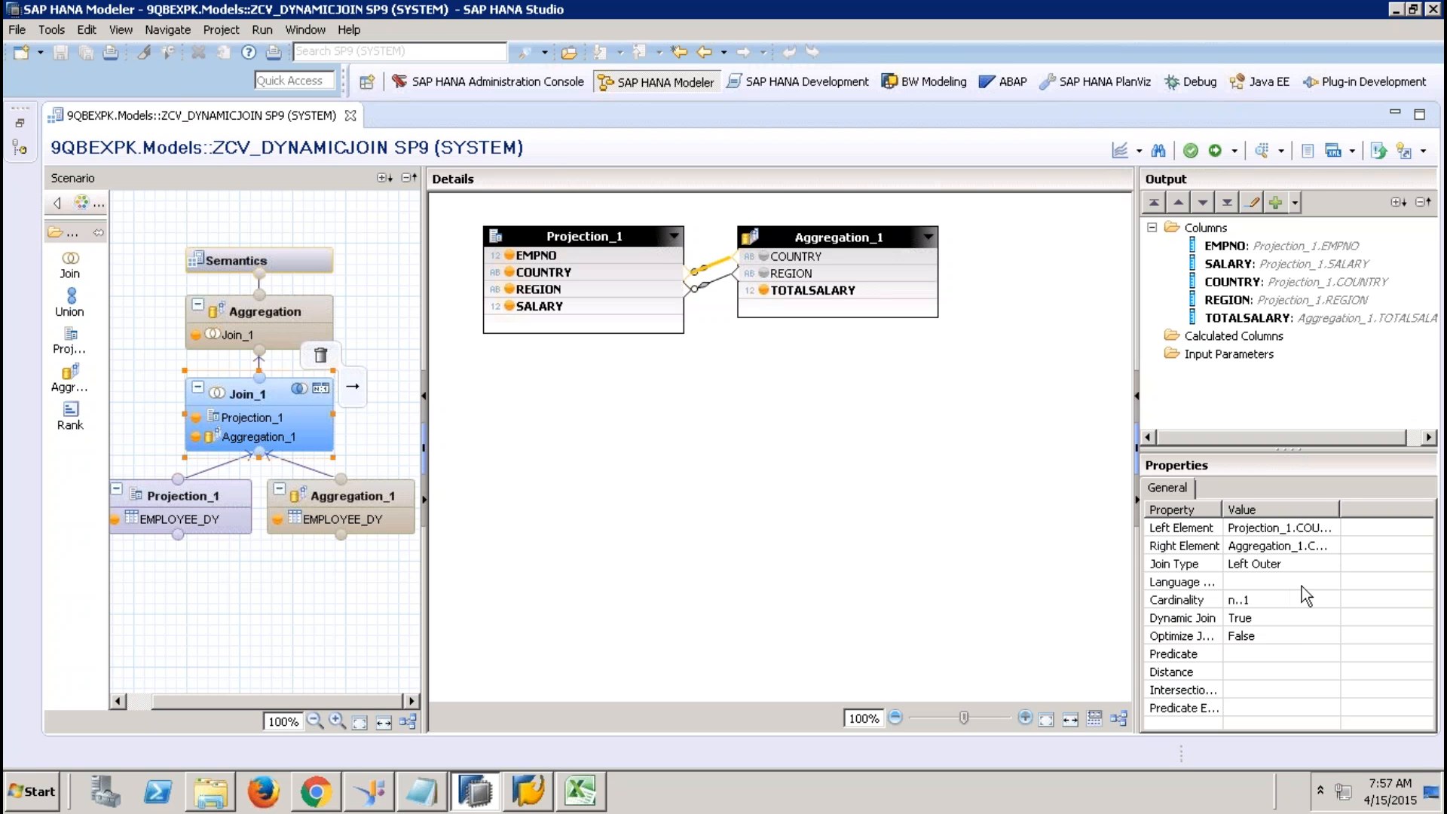
pyautogui.click(1272, 635)
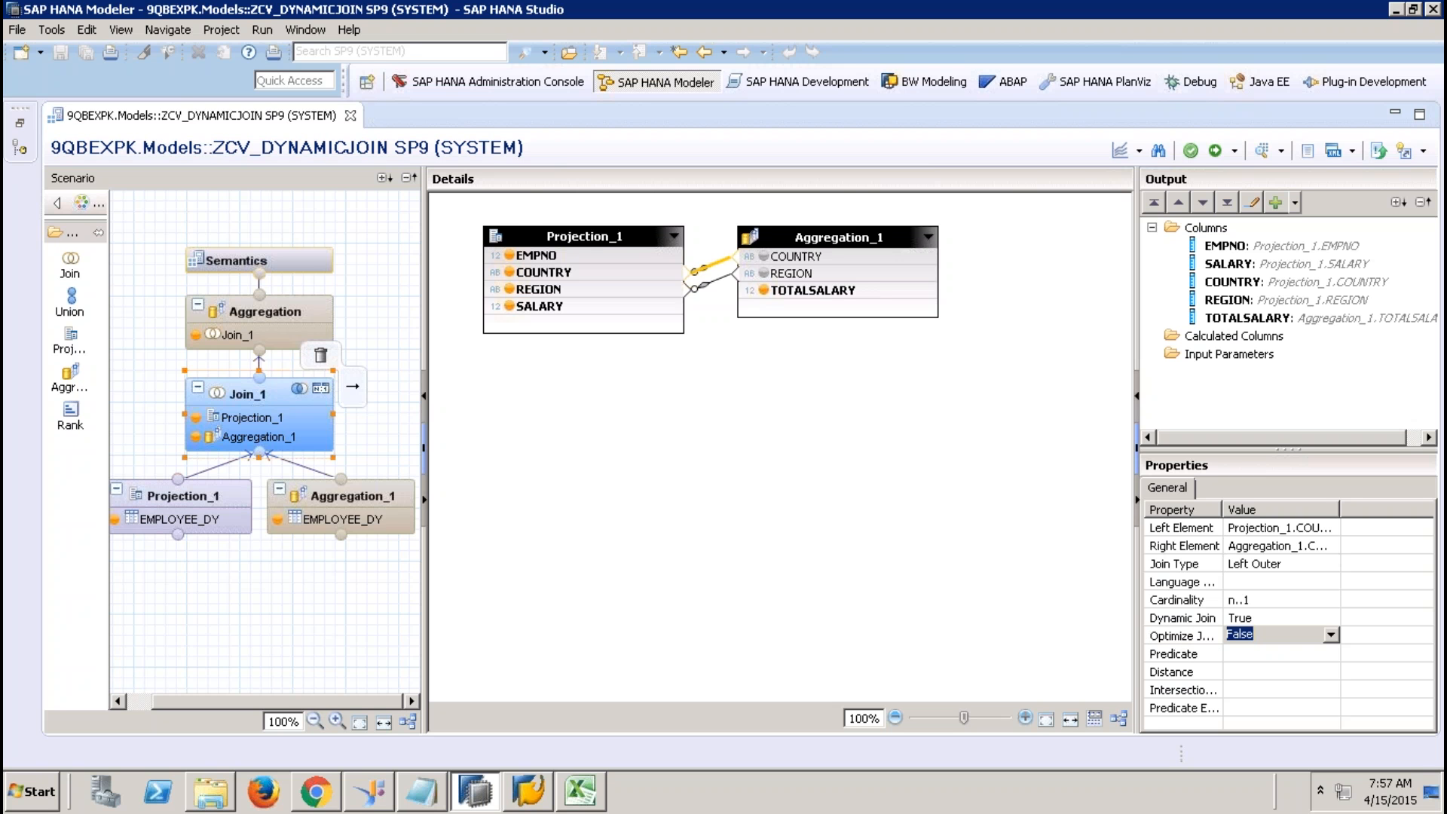
pyautogui.click(1331, 636)
pyautogui.click(1236, 652)
pyautogui.click(1216, 151)
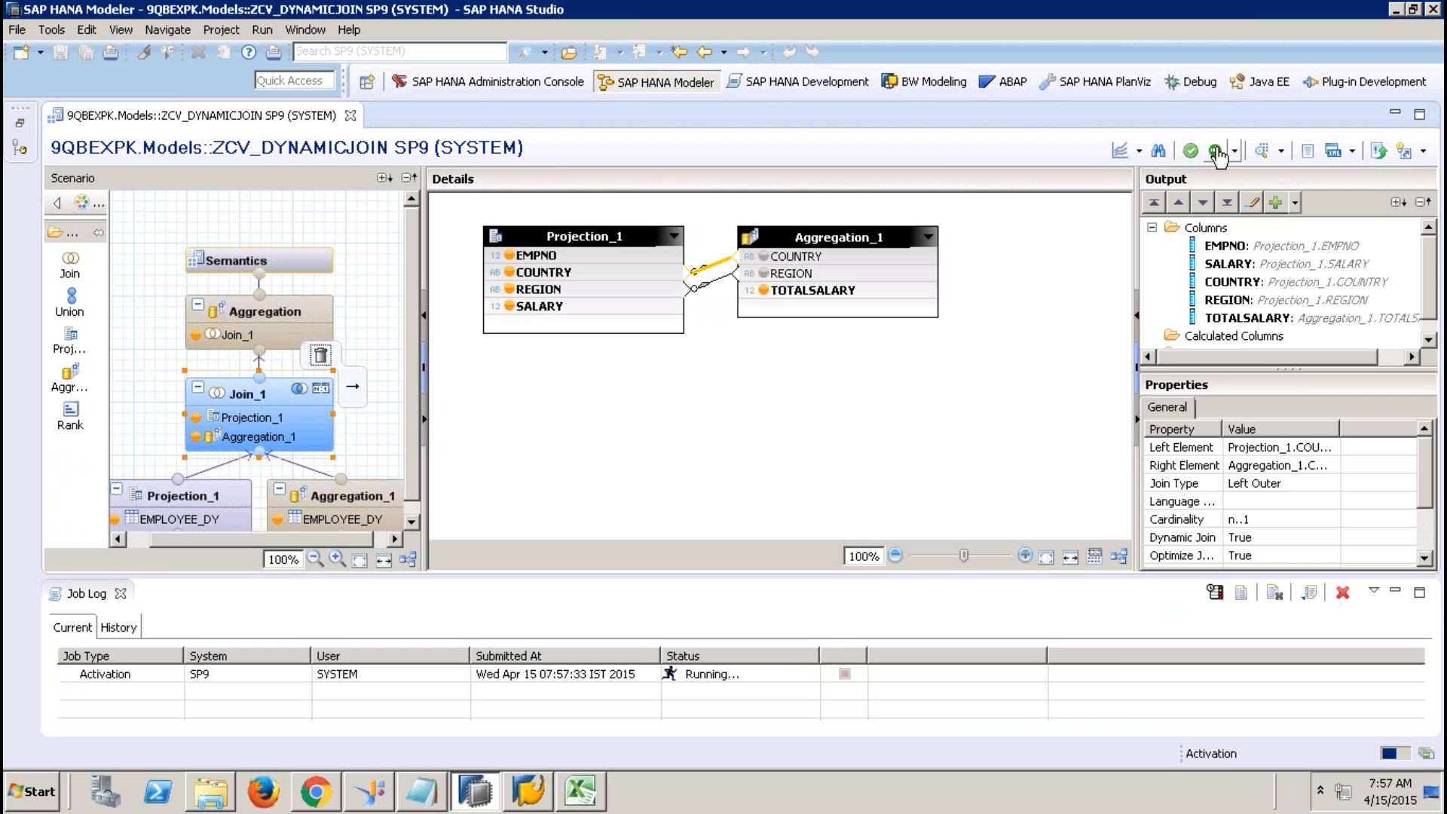
pyautogui.click(121, 594)
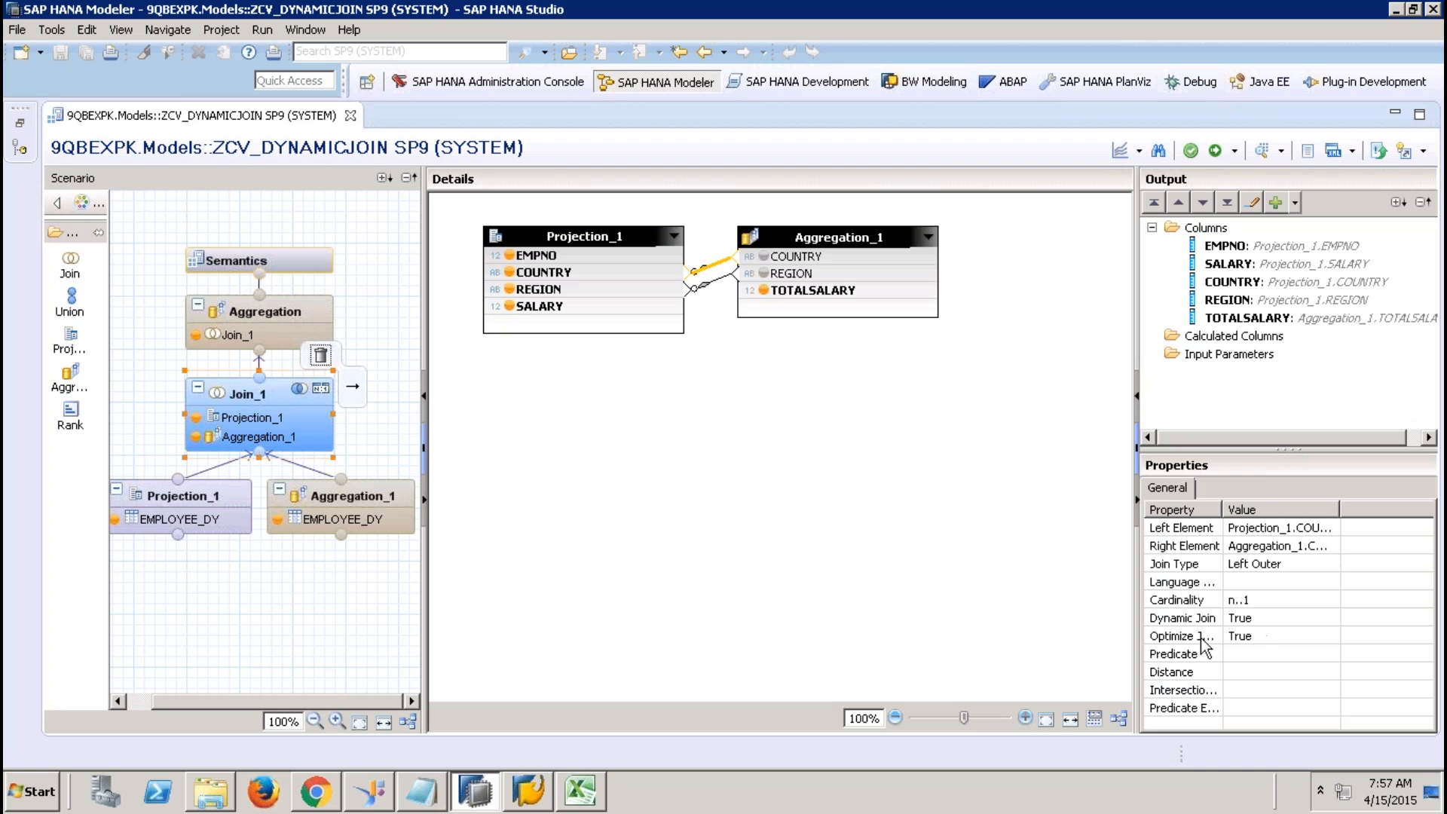
# Step: Set the COUNTRY join's cardinality to 1..1, activate the view, and close the Job Log
pyautogui.click(1244, 603)
pyautogui.click(1247, 603)
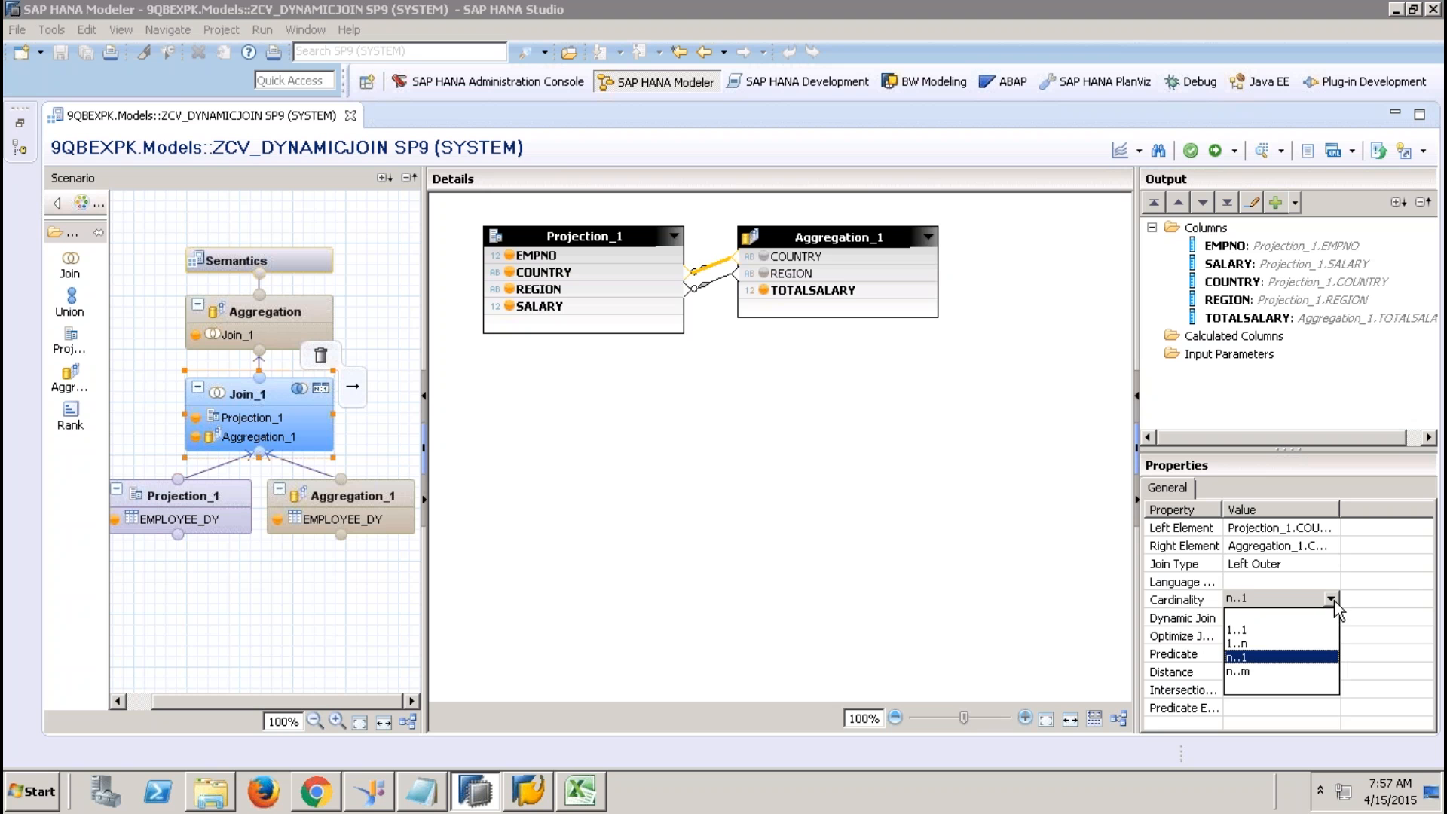
pyautogui.click(1260, 630)
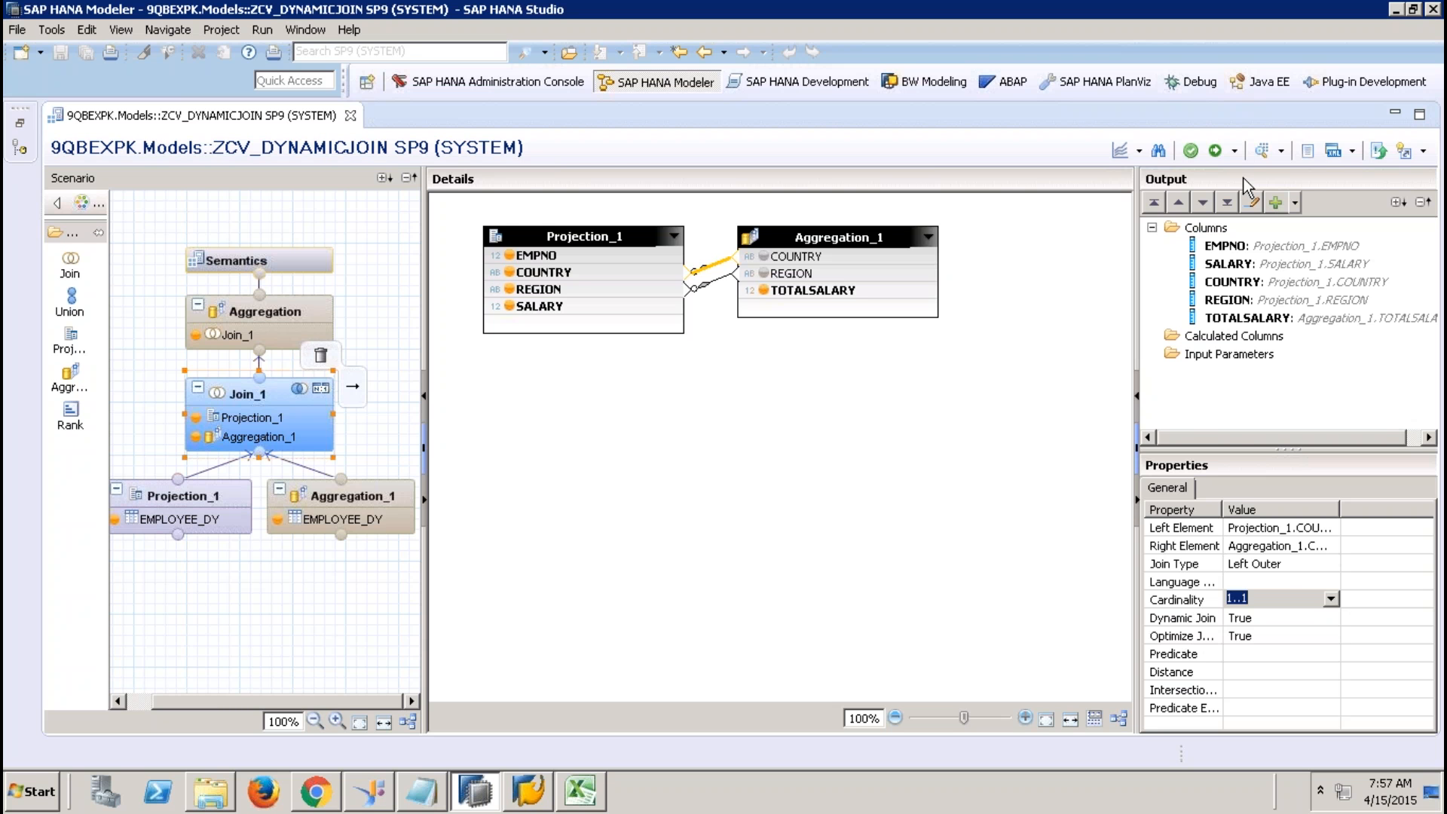
pyautogui.click(1216, 149)
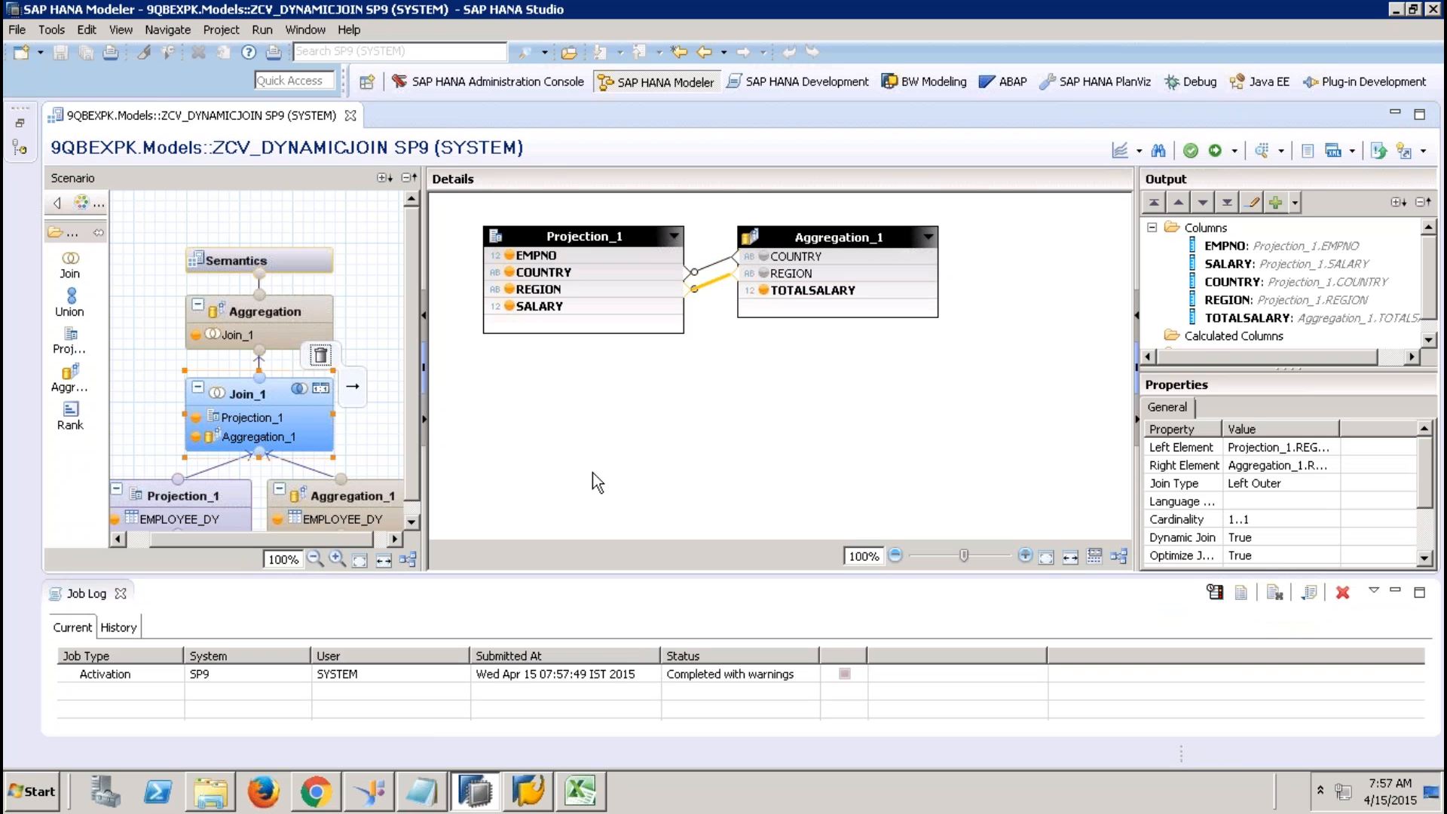
pyautogui.click(120, 593)
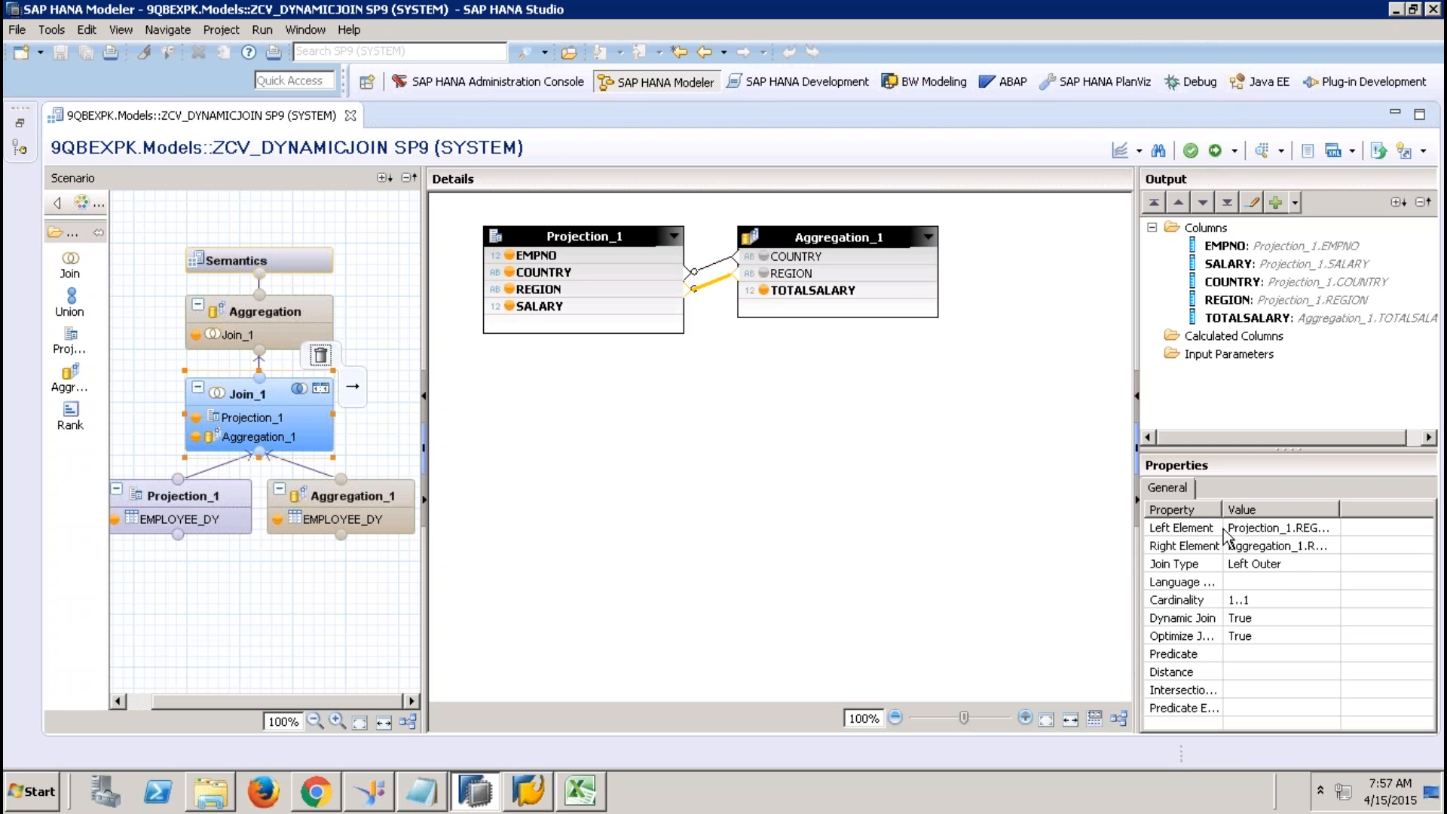
# Step: Set the REGION join's type to Inner with Optimize Join Columns still True, and try to activate the view
pyautogui.click(1293, 571)
pyautogui.click(1331, 563)
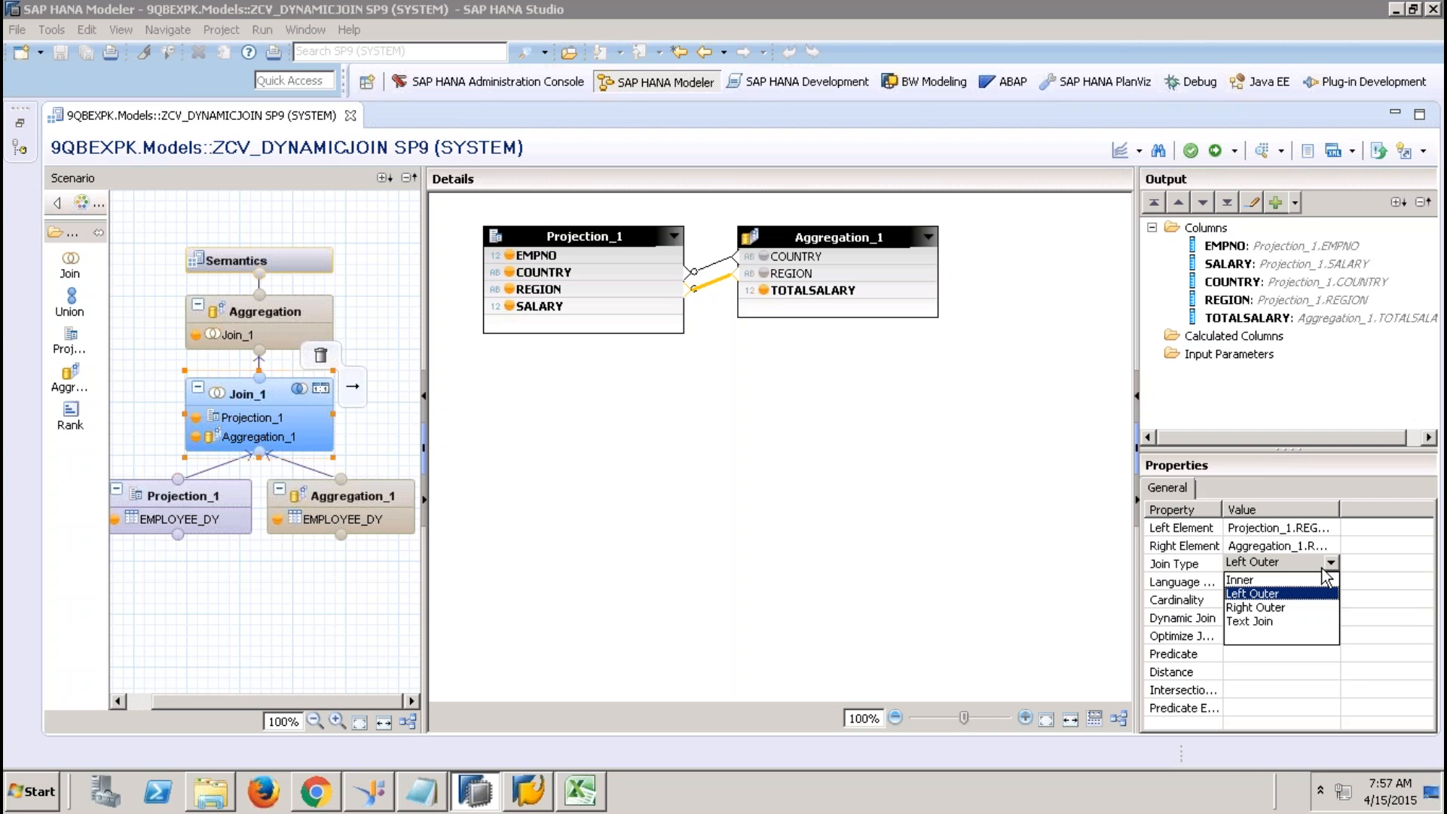
pyautogui.click(1242, 579)
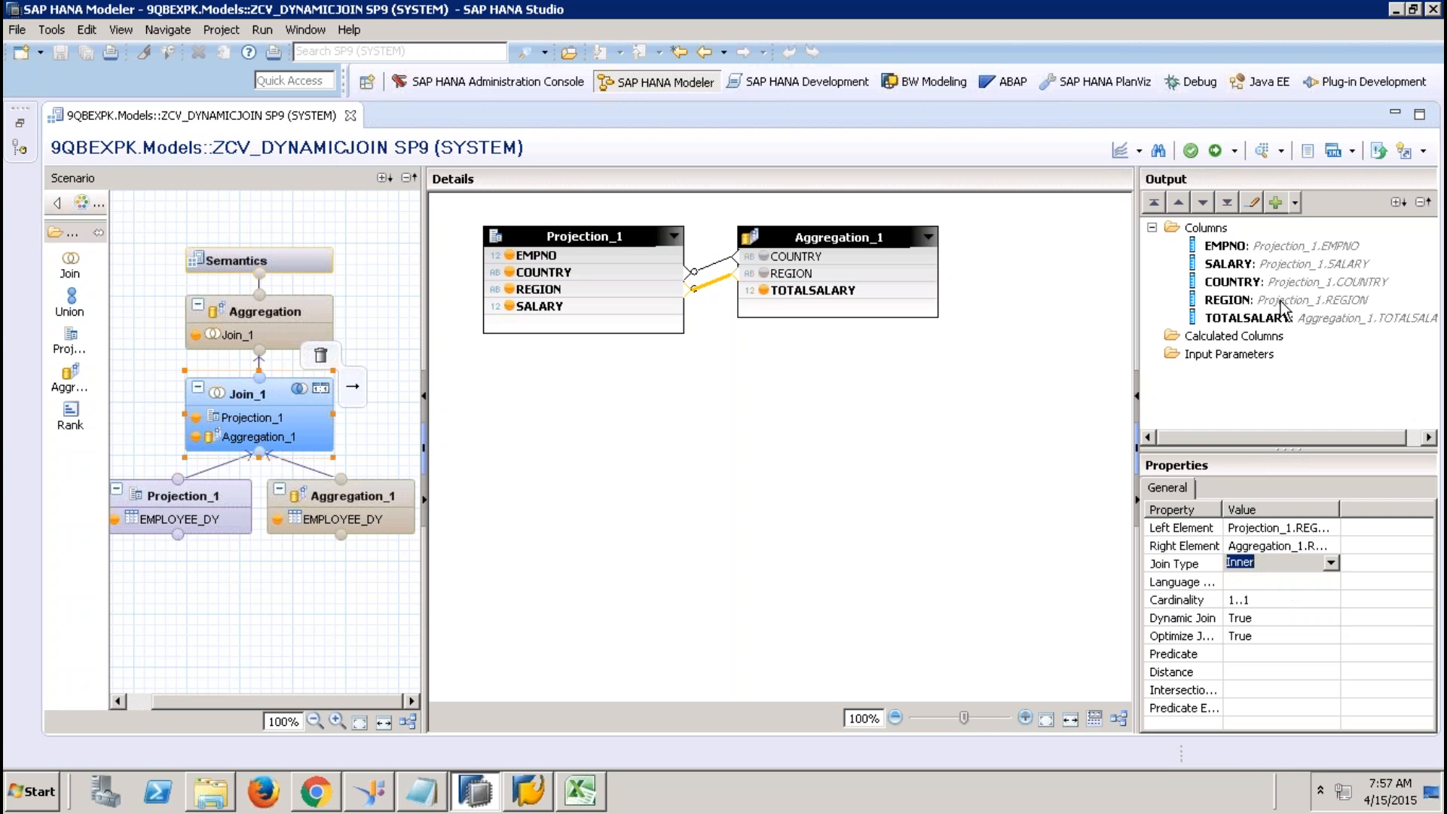
pyautogui.click(1215, 151)
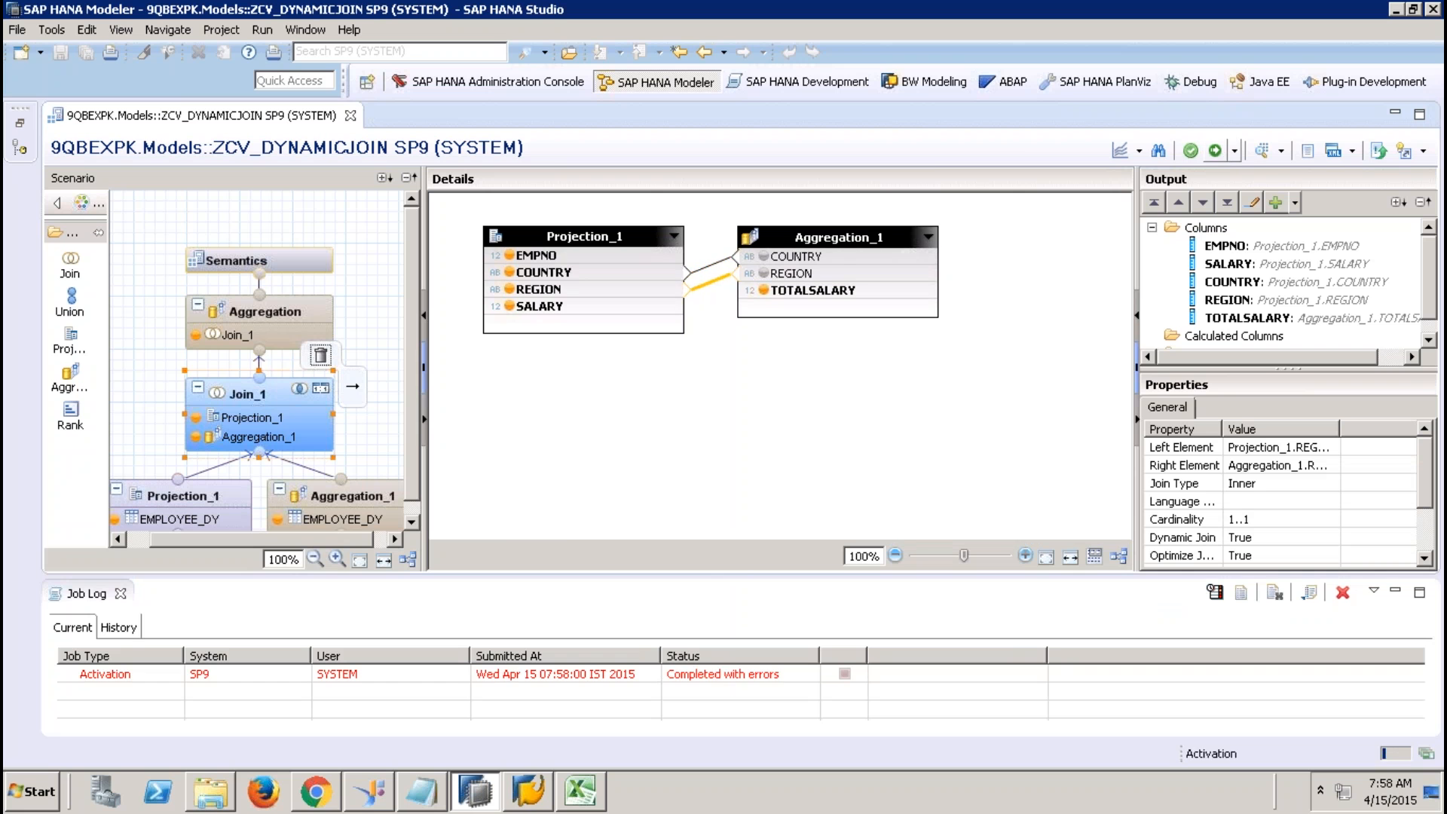
# Step: Open the activation job's details, read the full repository error message, and close the details and Job Log
pyautogui.doubleClick(735, 671)
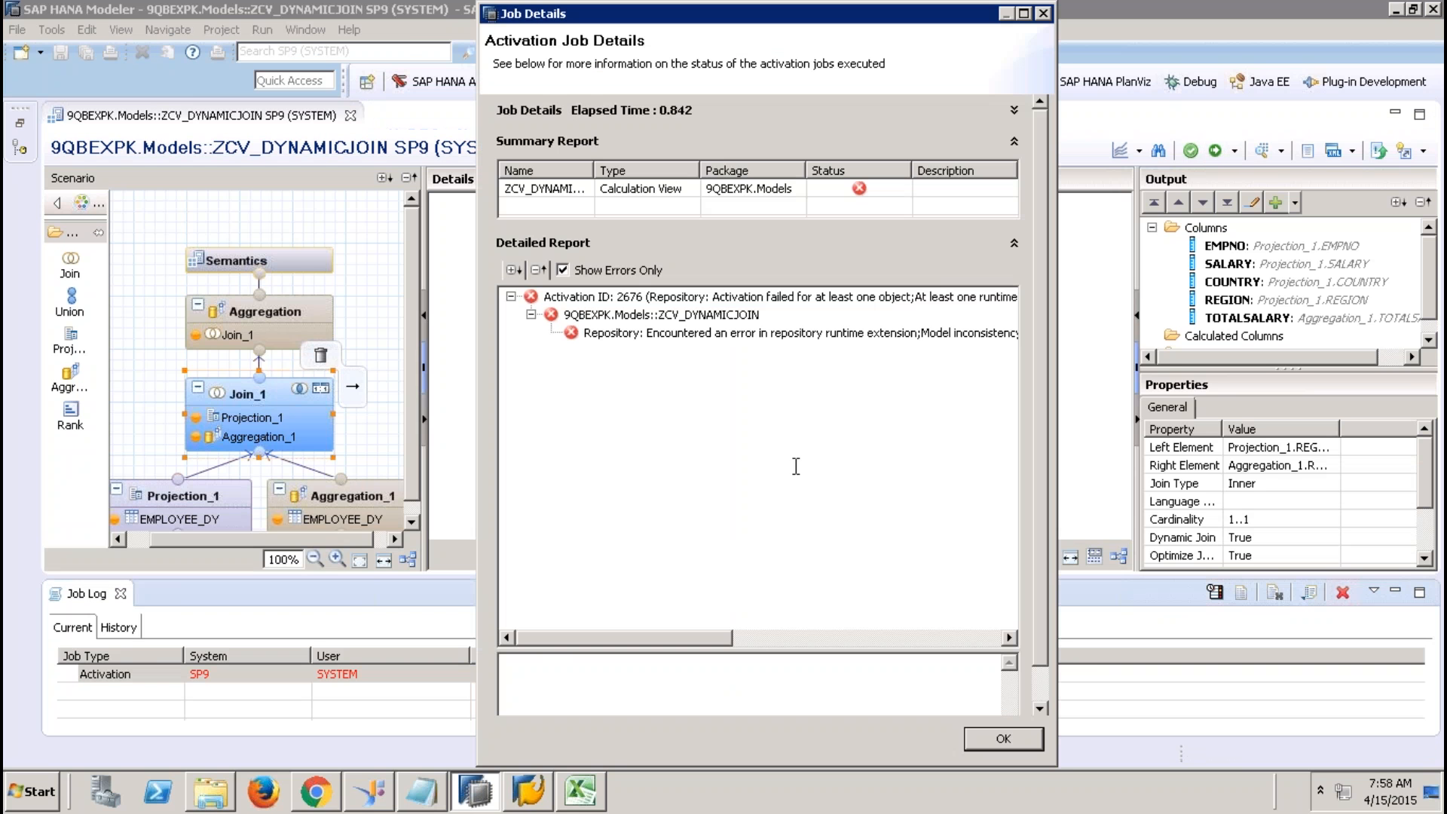
pyautogui.click(757, 338)
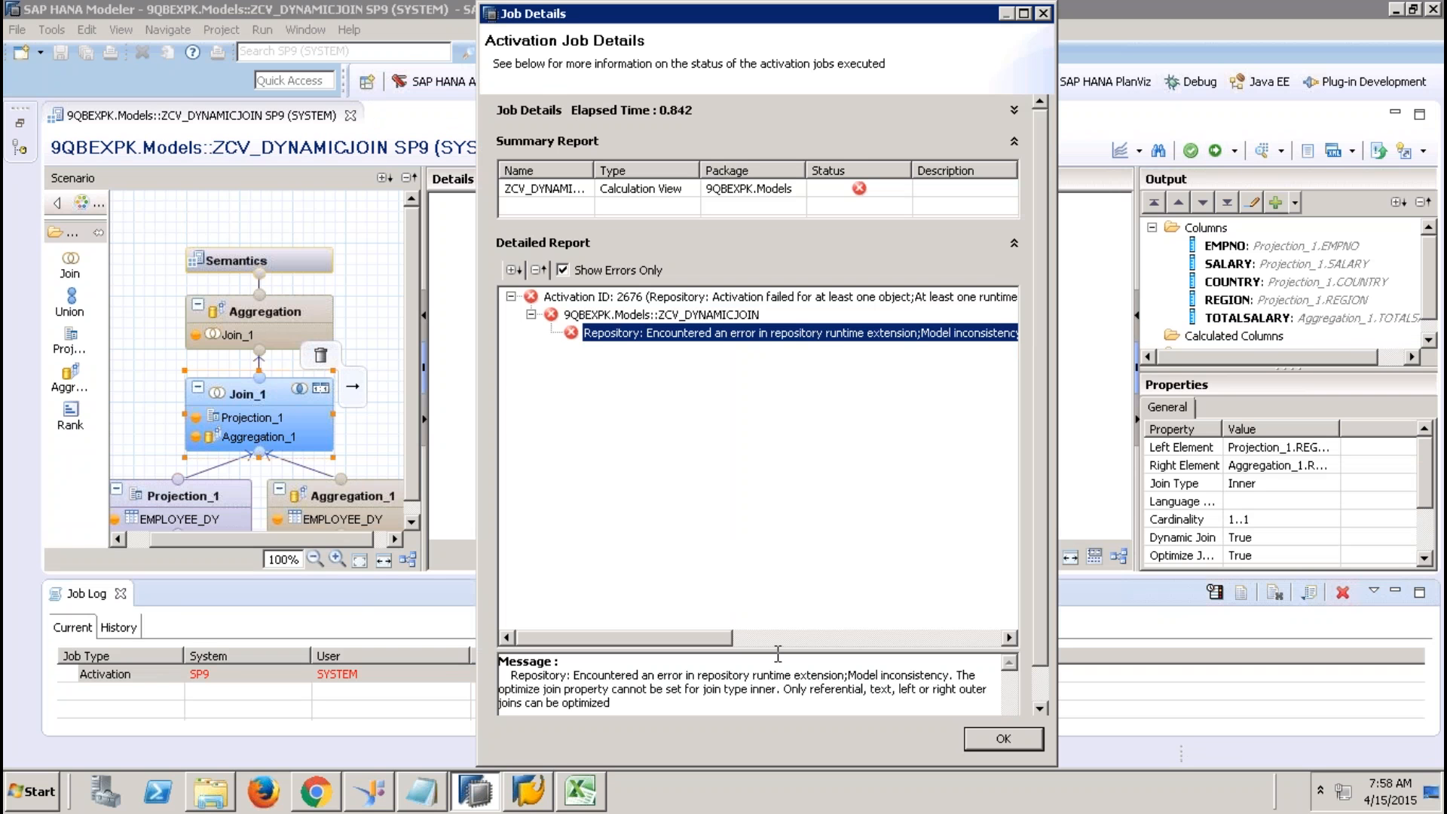
pyautogui.moveTo(774, 637); pyautogui.dragTo(774, 367)
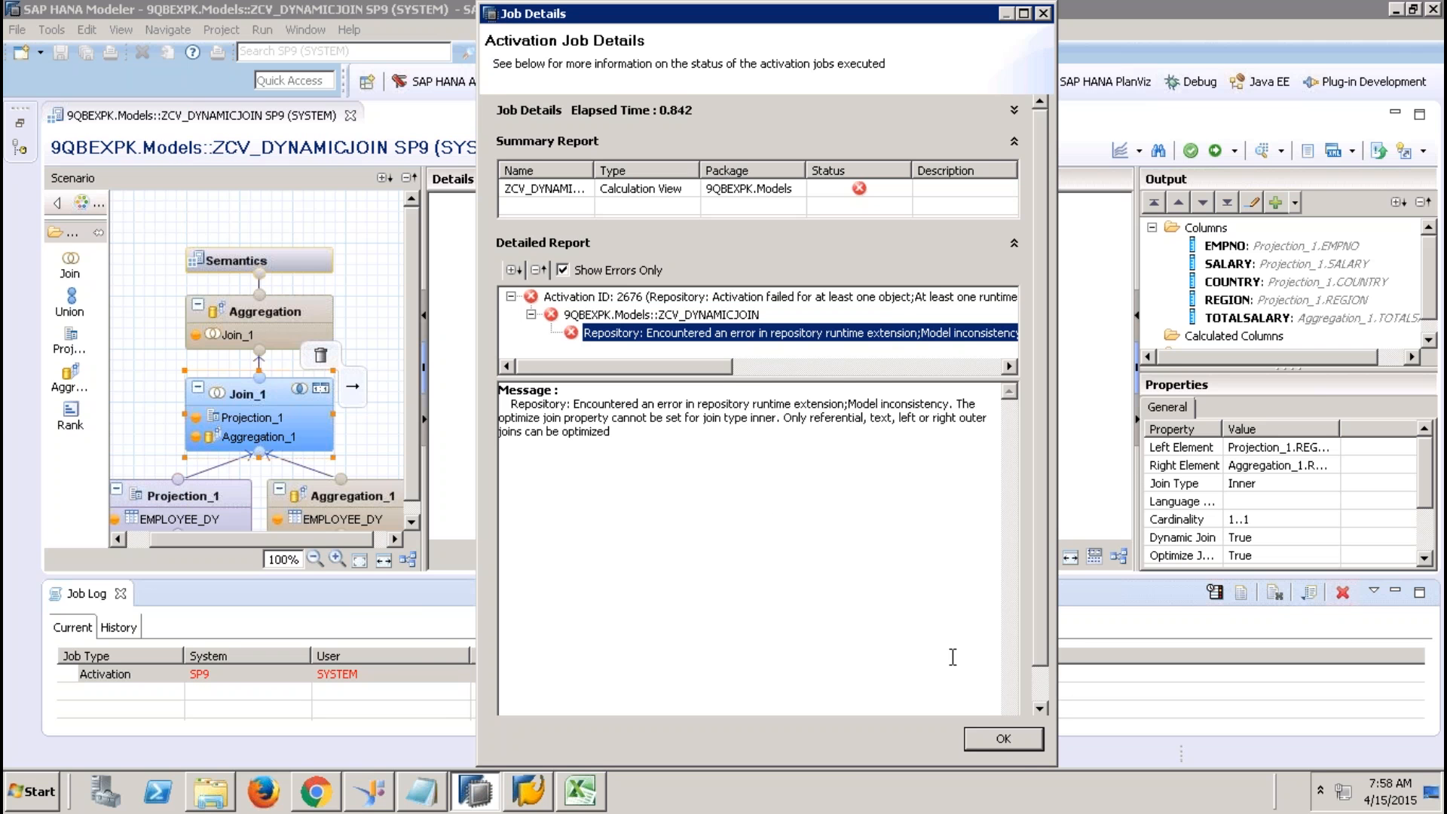
pyautogui.click(1004, 740)
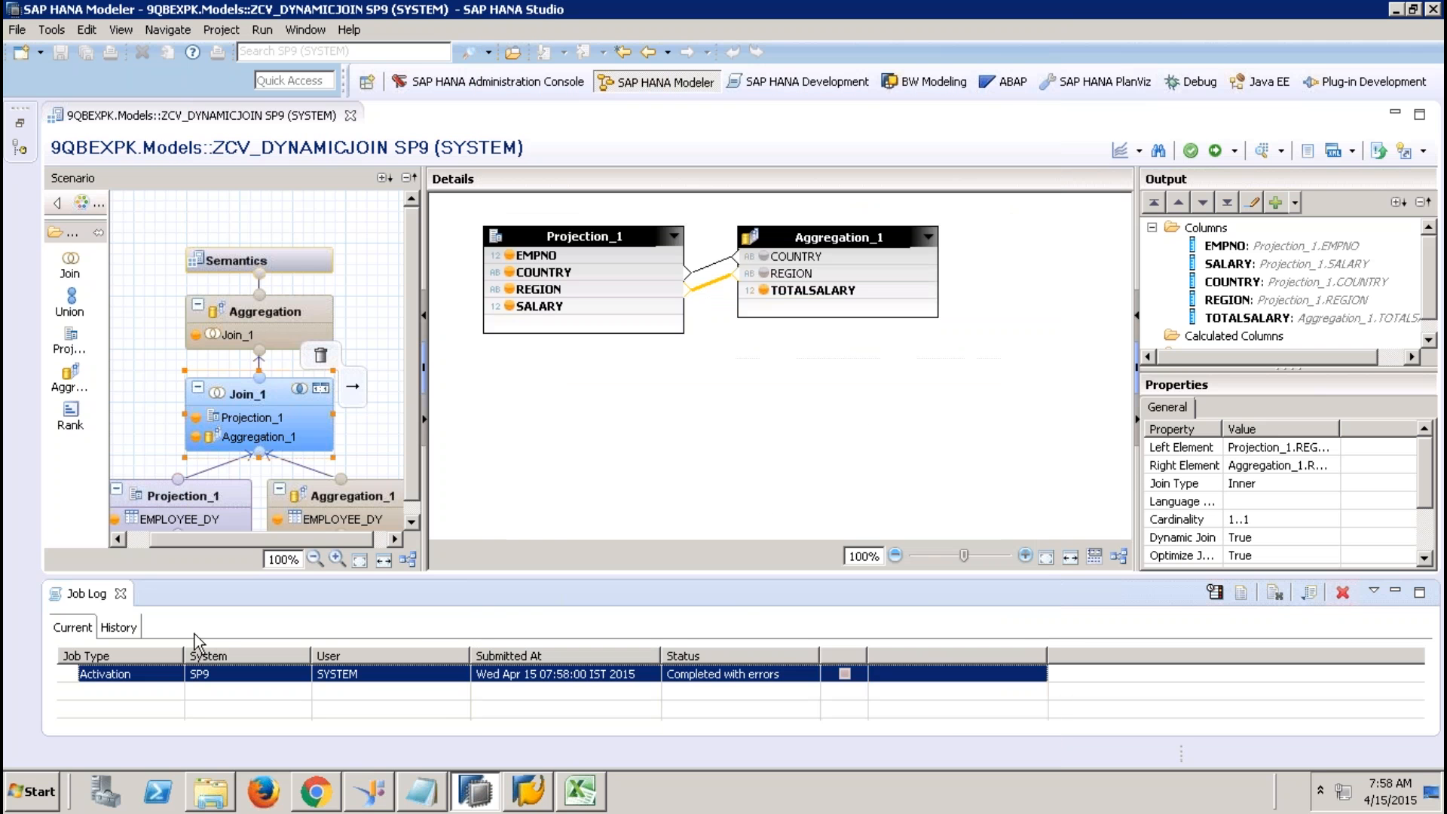
pyautogui.click(120, 594)
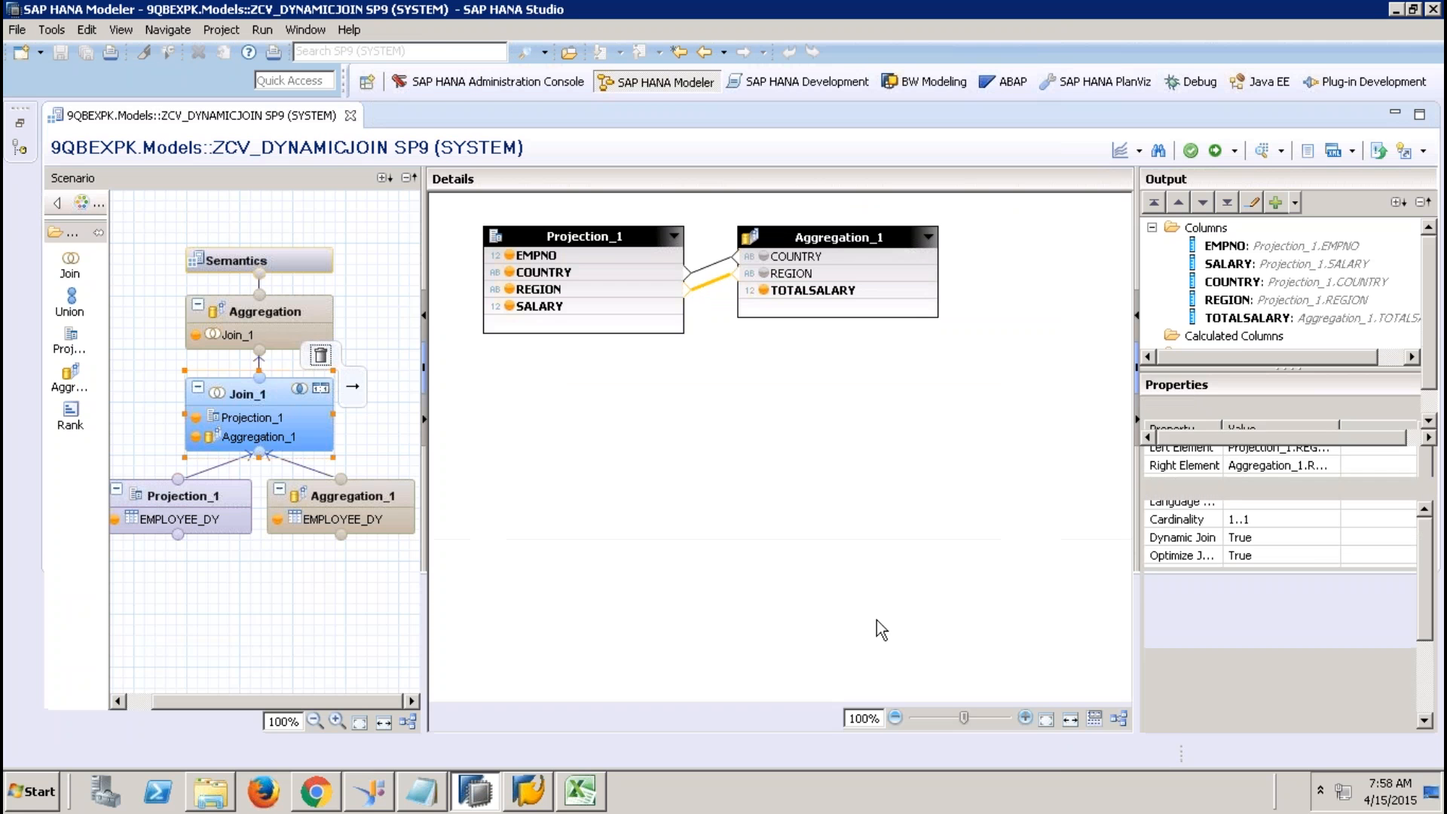
# Step: Set the REGION join's type to Left Outer in Join_1
pyautogui.click(1291, 564)
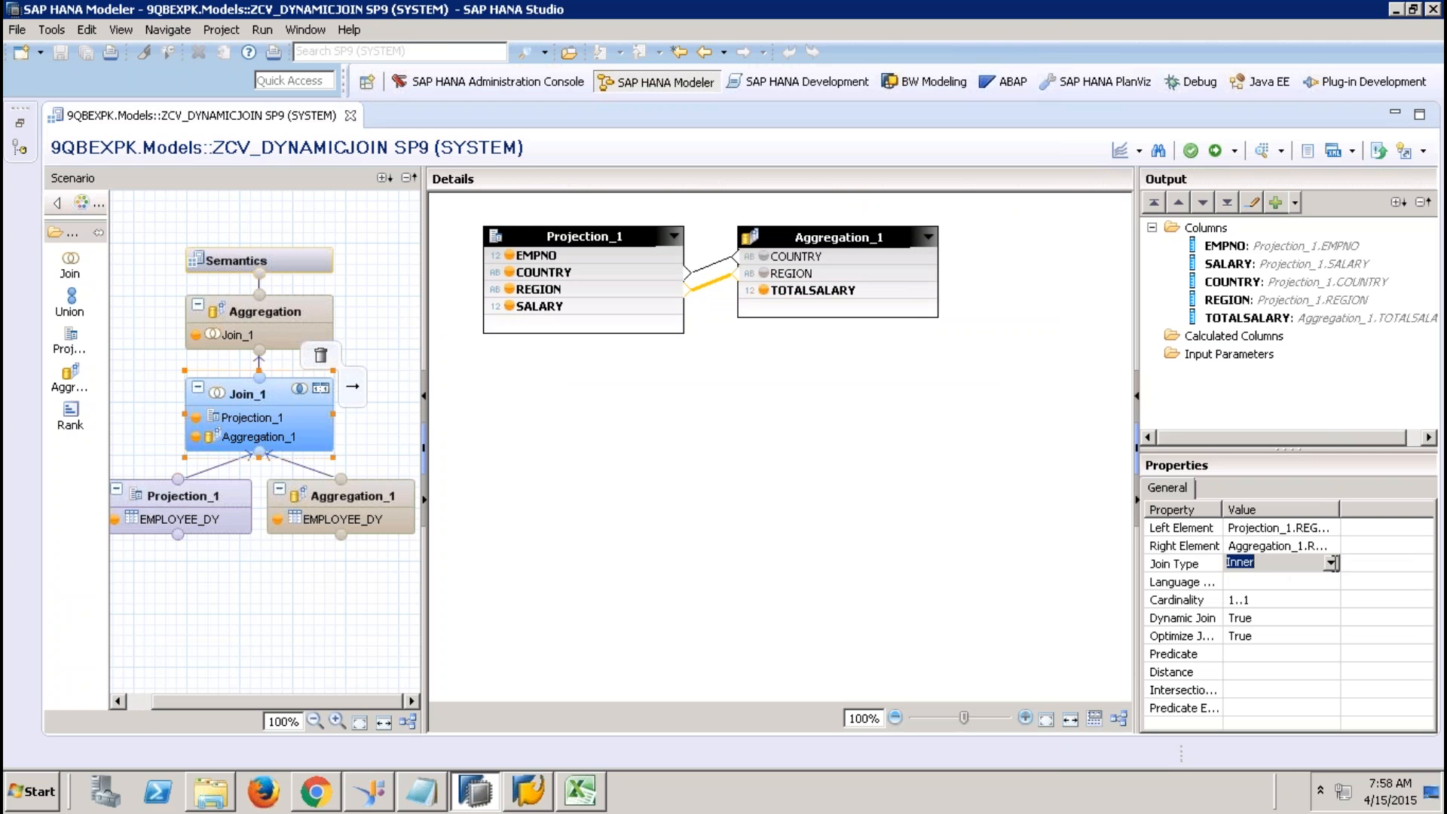
pyautogui.click(1281, 563)
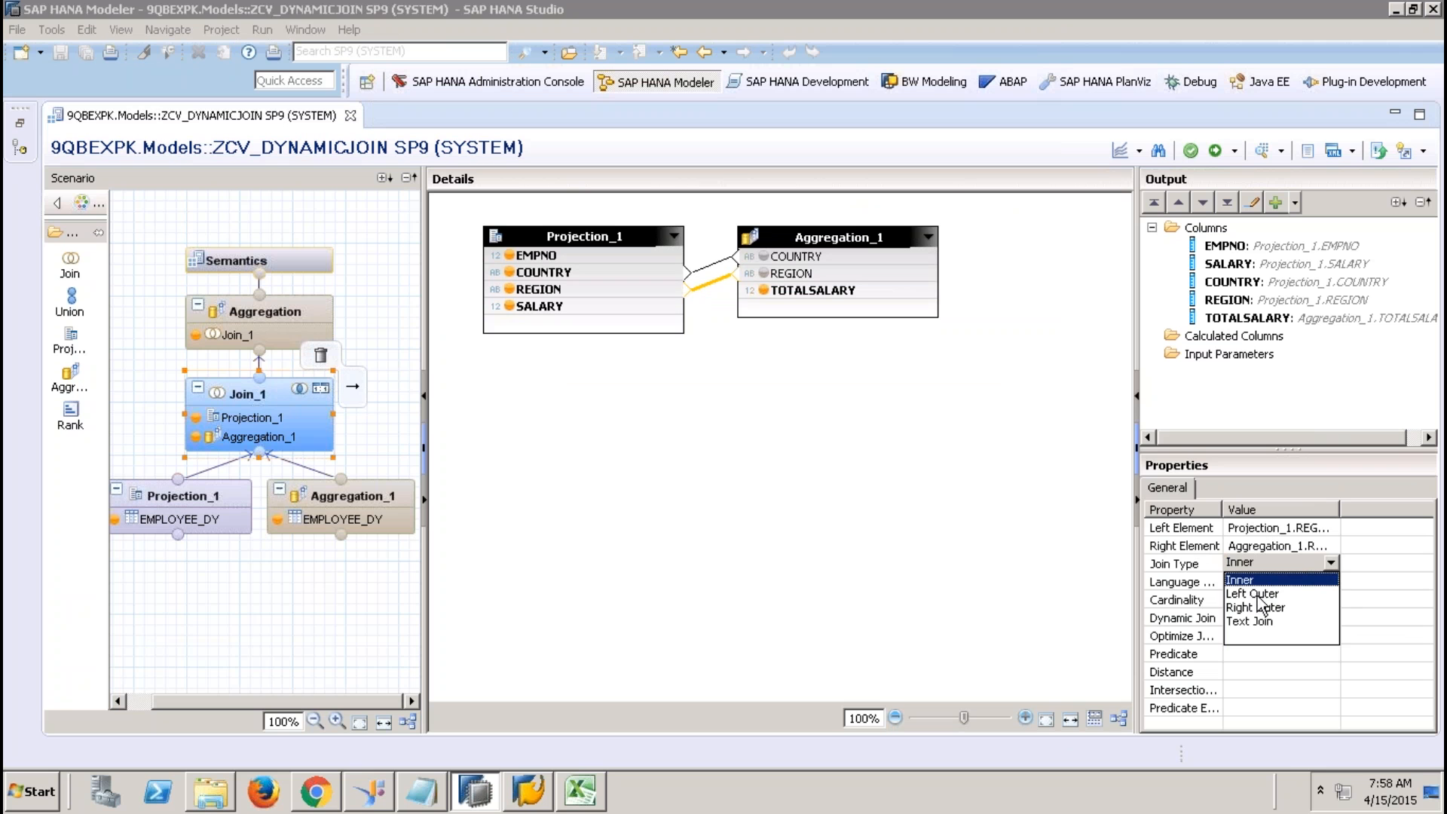
pyautogui.click(1264, 595)
# Step: Set the REGION join's cardinality to n..1 and activate the view
pyautogui.click(1270, 604)
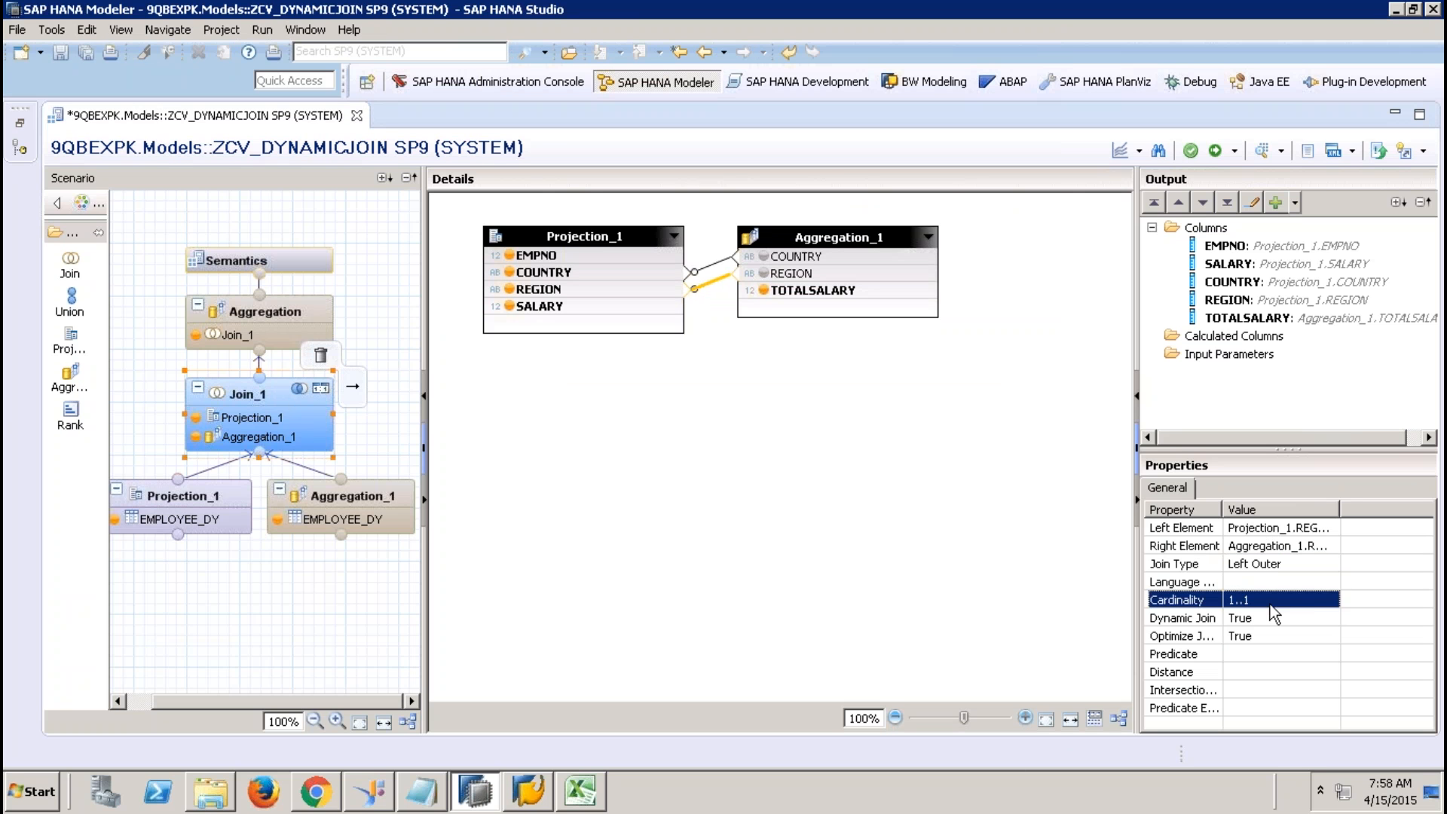
pyautogui.click(1332, 596)
pyautogui.click(1332, 596)
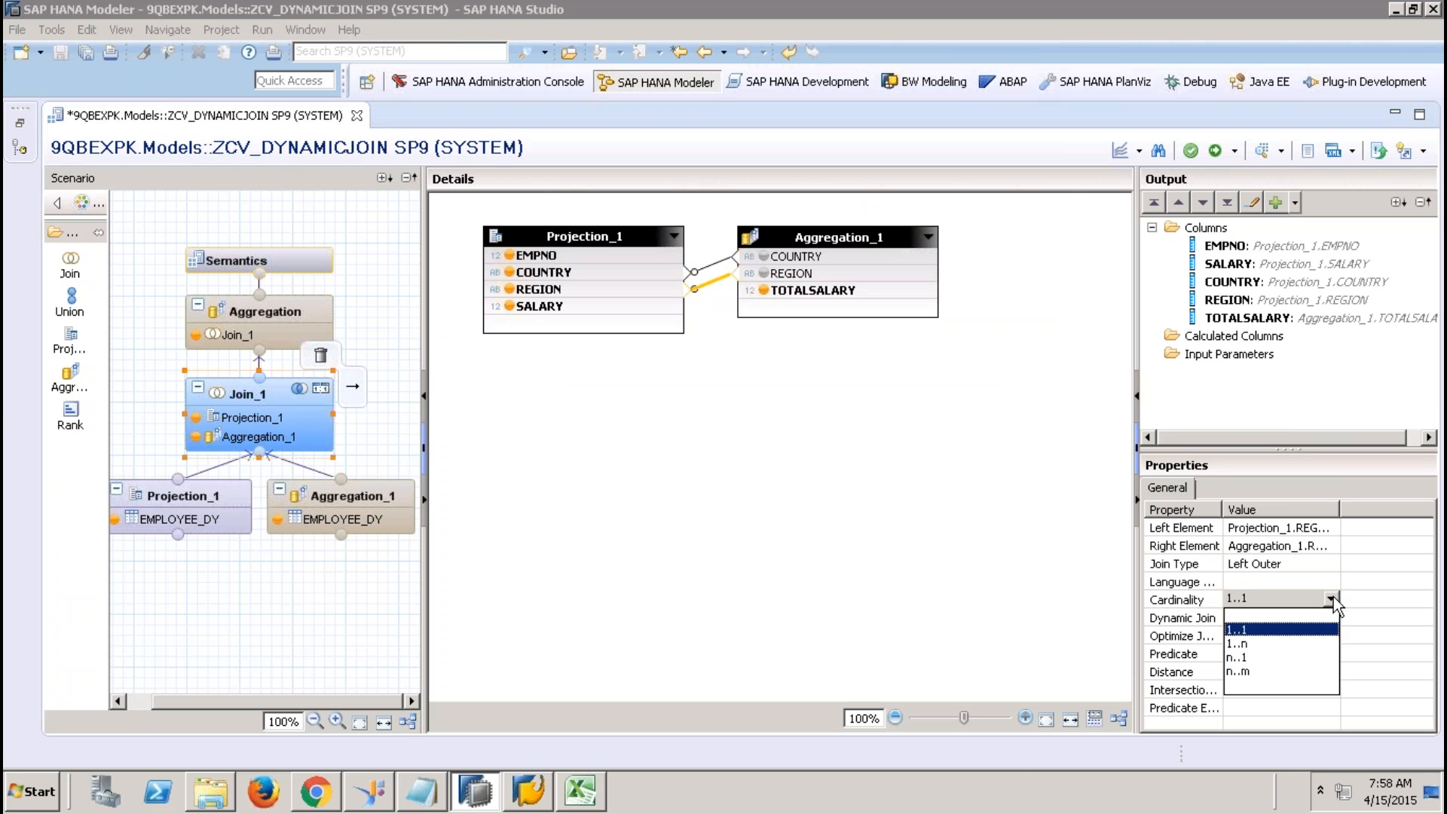
pyautogui.click(1243, 657)
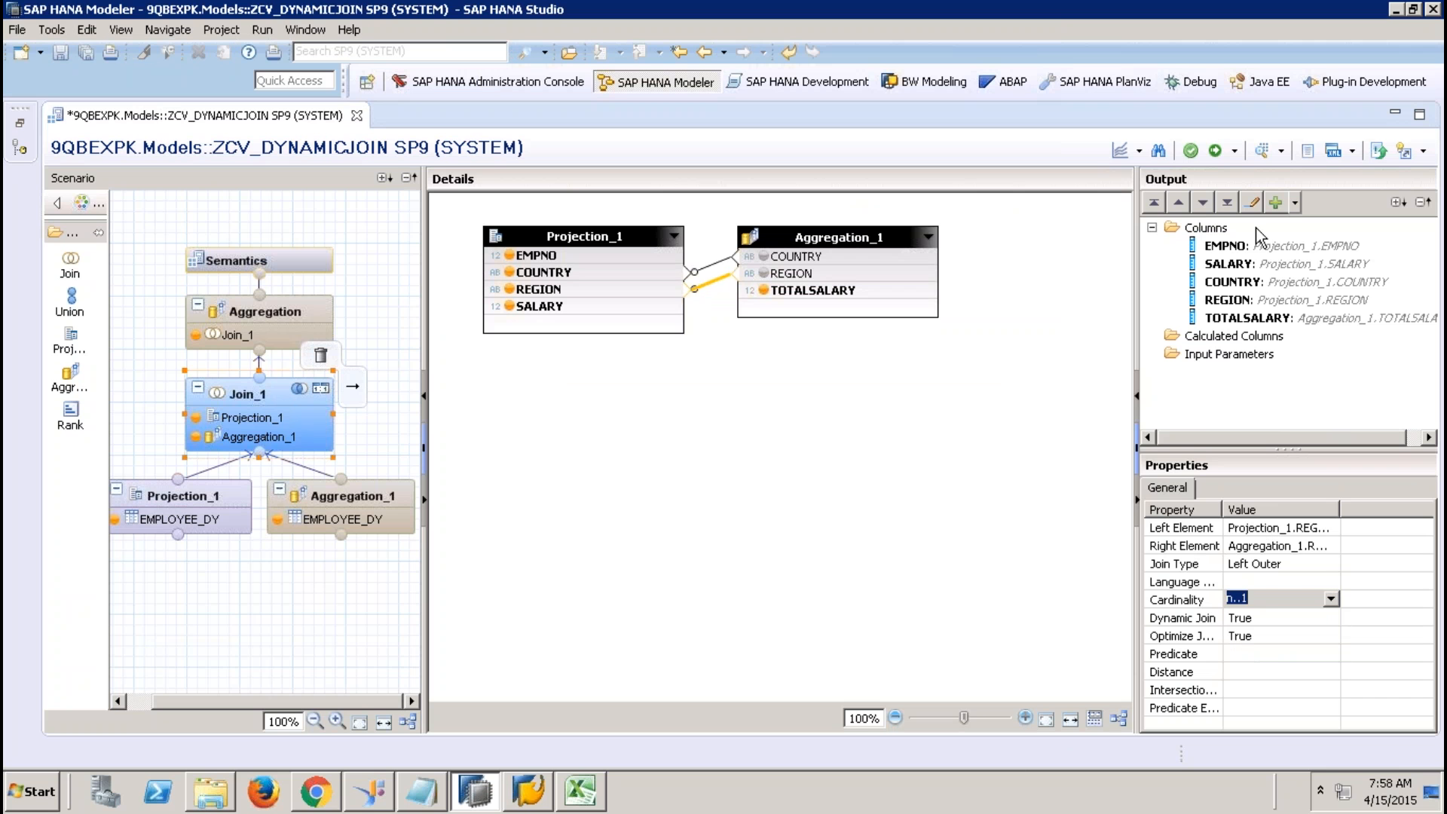
pyautogui.click(1215, 151)
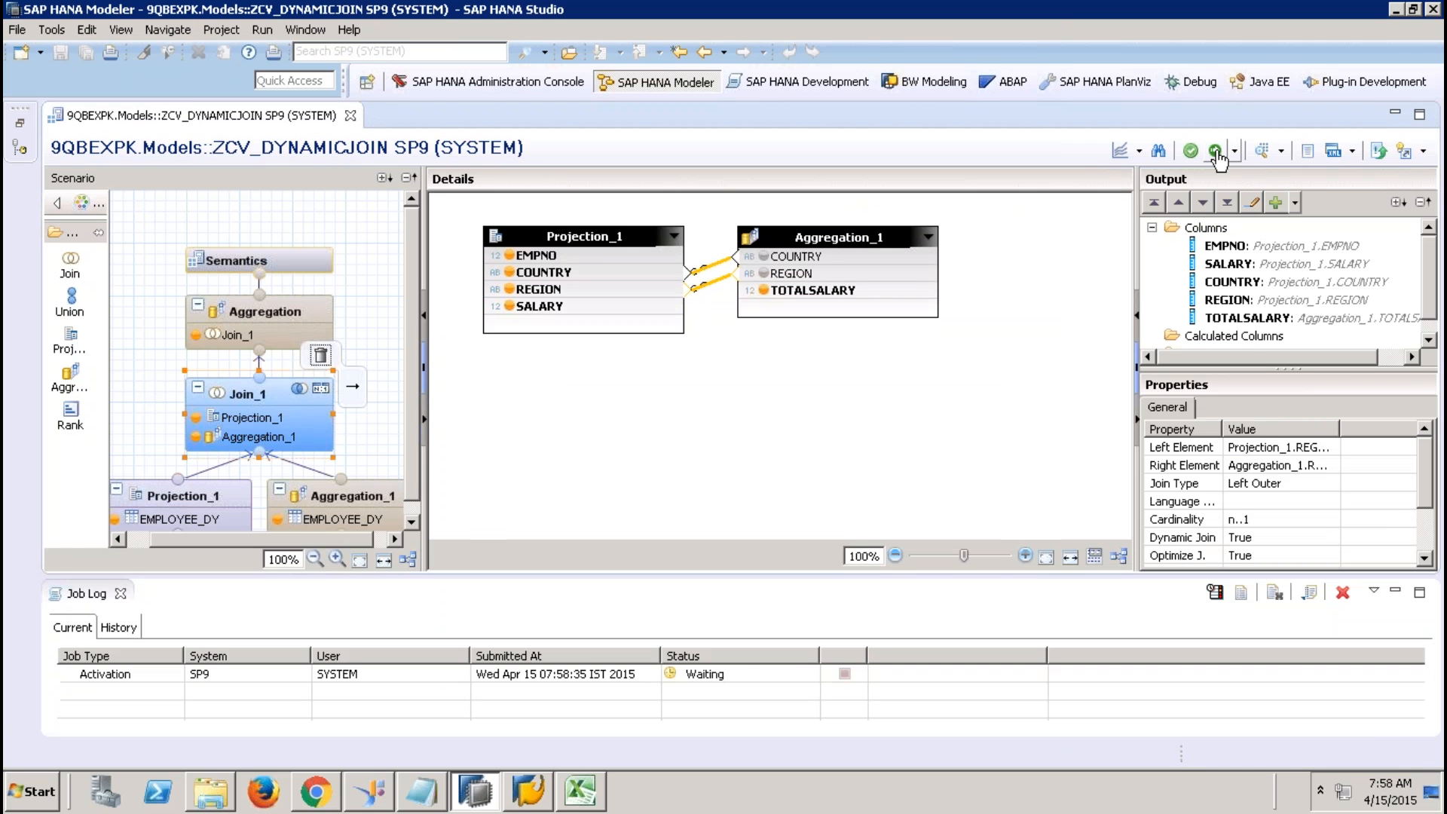
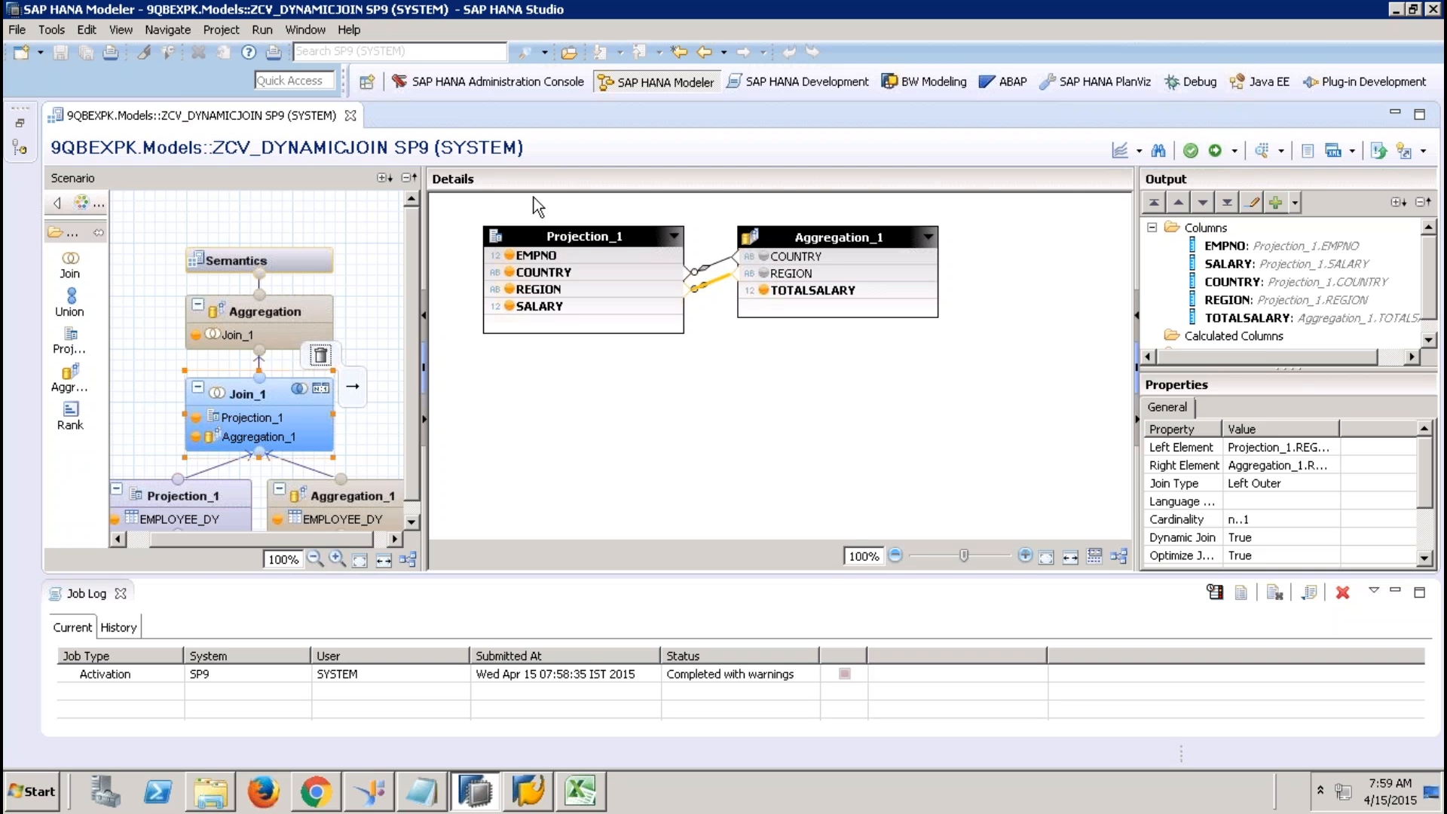
# Step: Set the SALARY column's aggregation to Count in the Semantics node
pyautogui.click(284, 257)
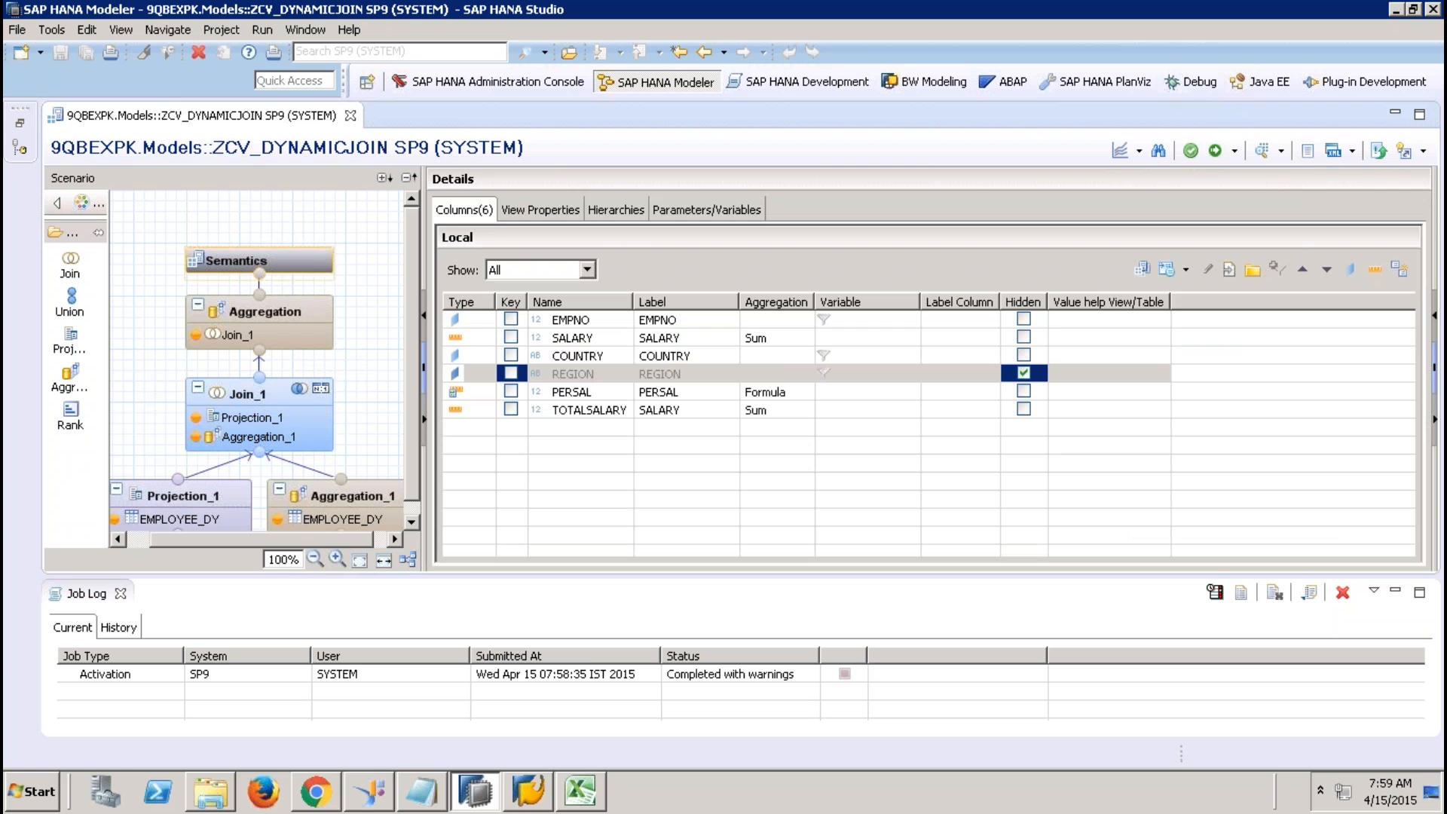
pyautogui.click(777, 341)
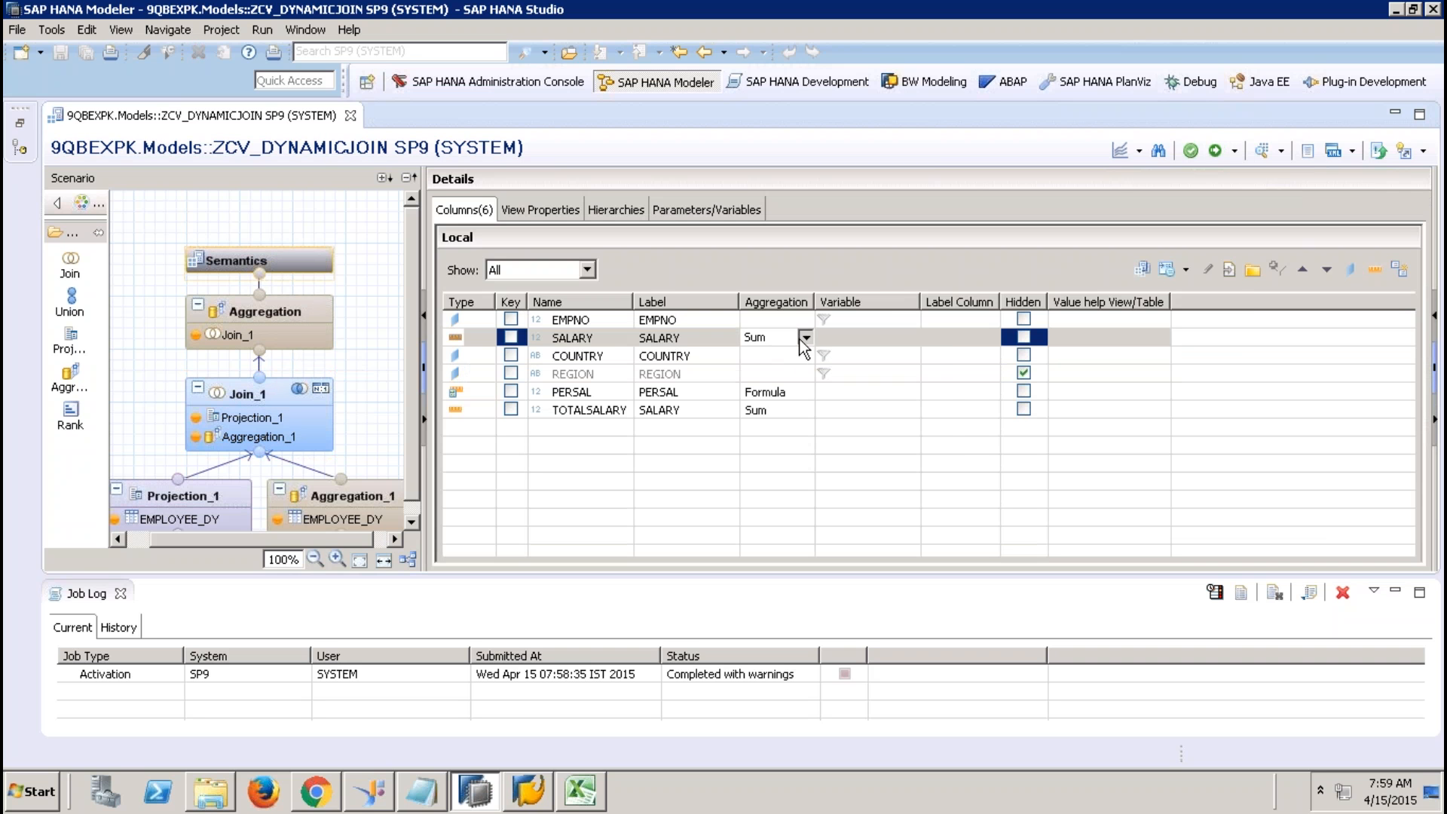
pyautogui.click(805, 338)
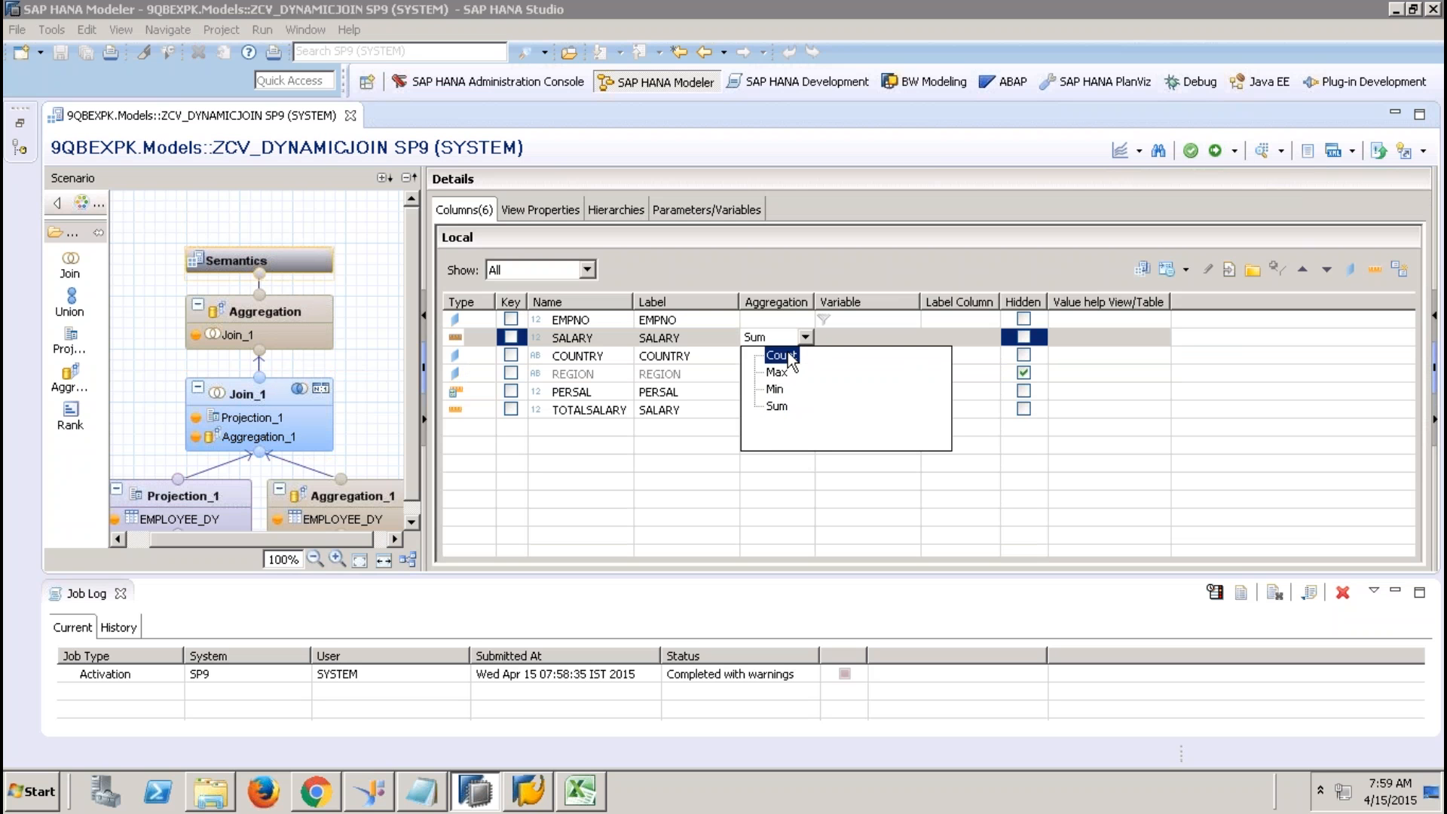
pyautogui.click(789, 354)
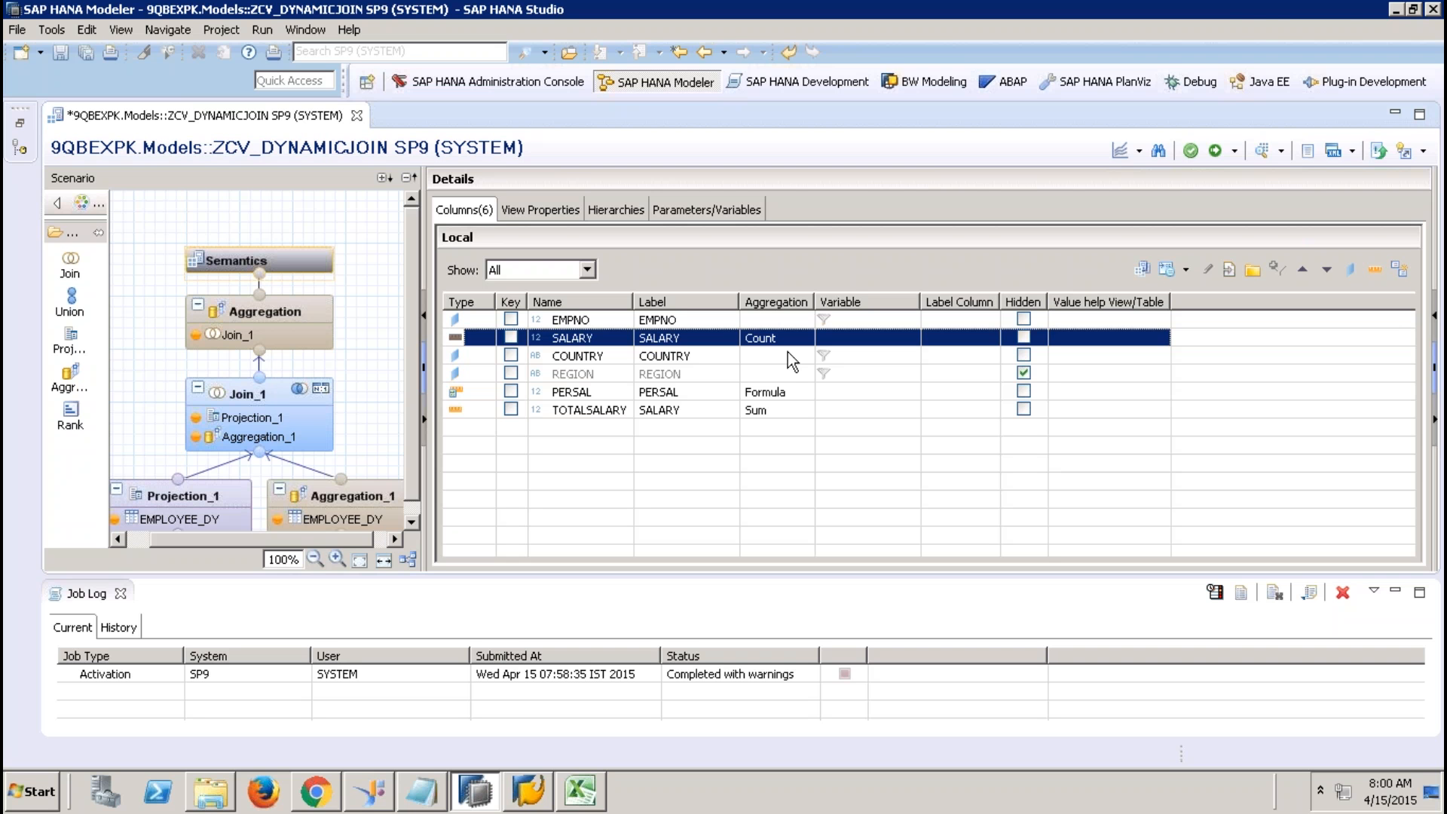
# Step: Minimize the remote desktop session to return to HanaCEInstantiationProcess.pdf in Adobe Acrobat Reader
pyautogui.moveTo(1133, 10)
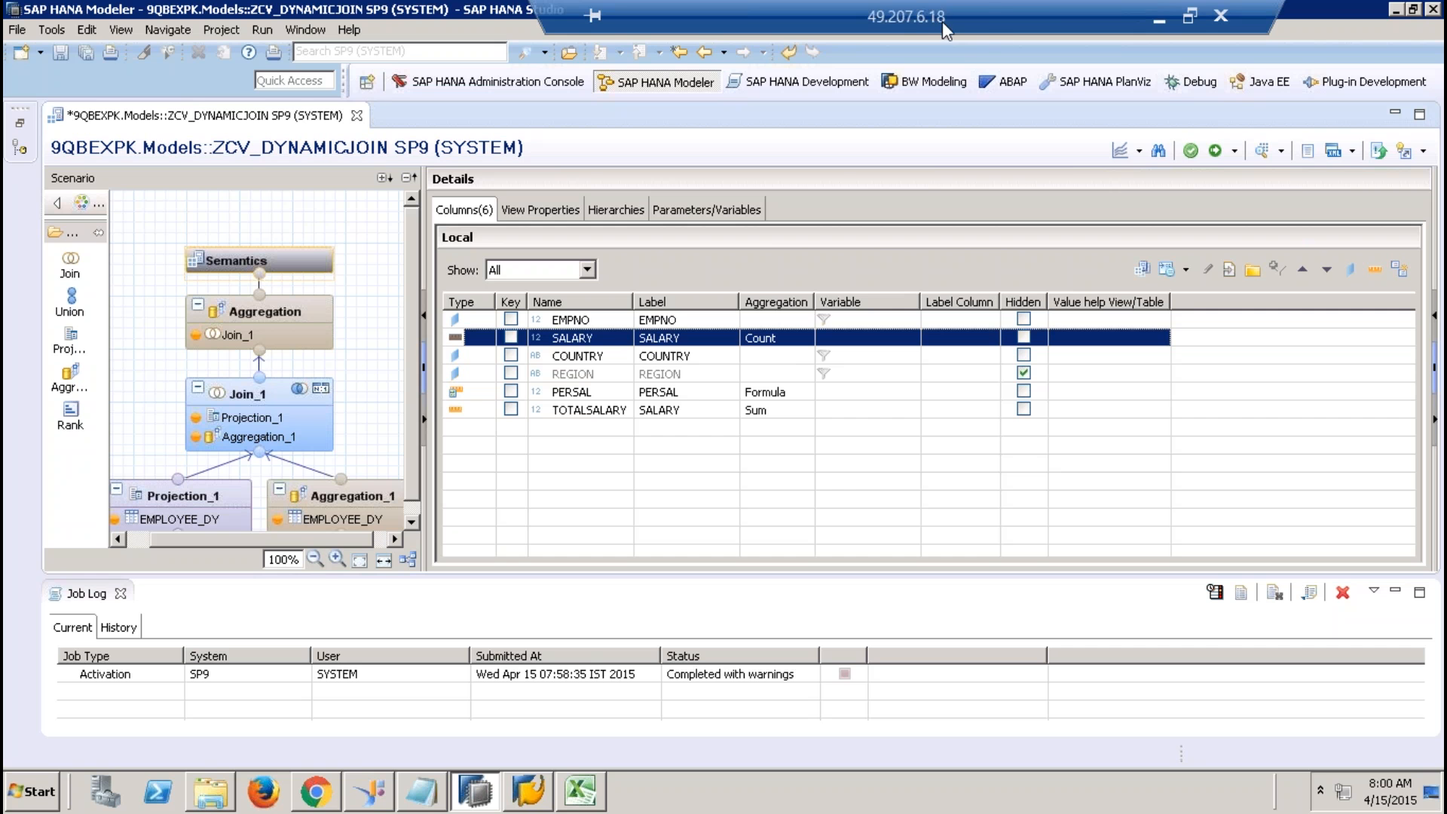
pyautogui.click(1163, 14)
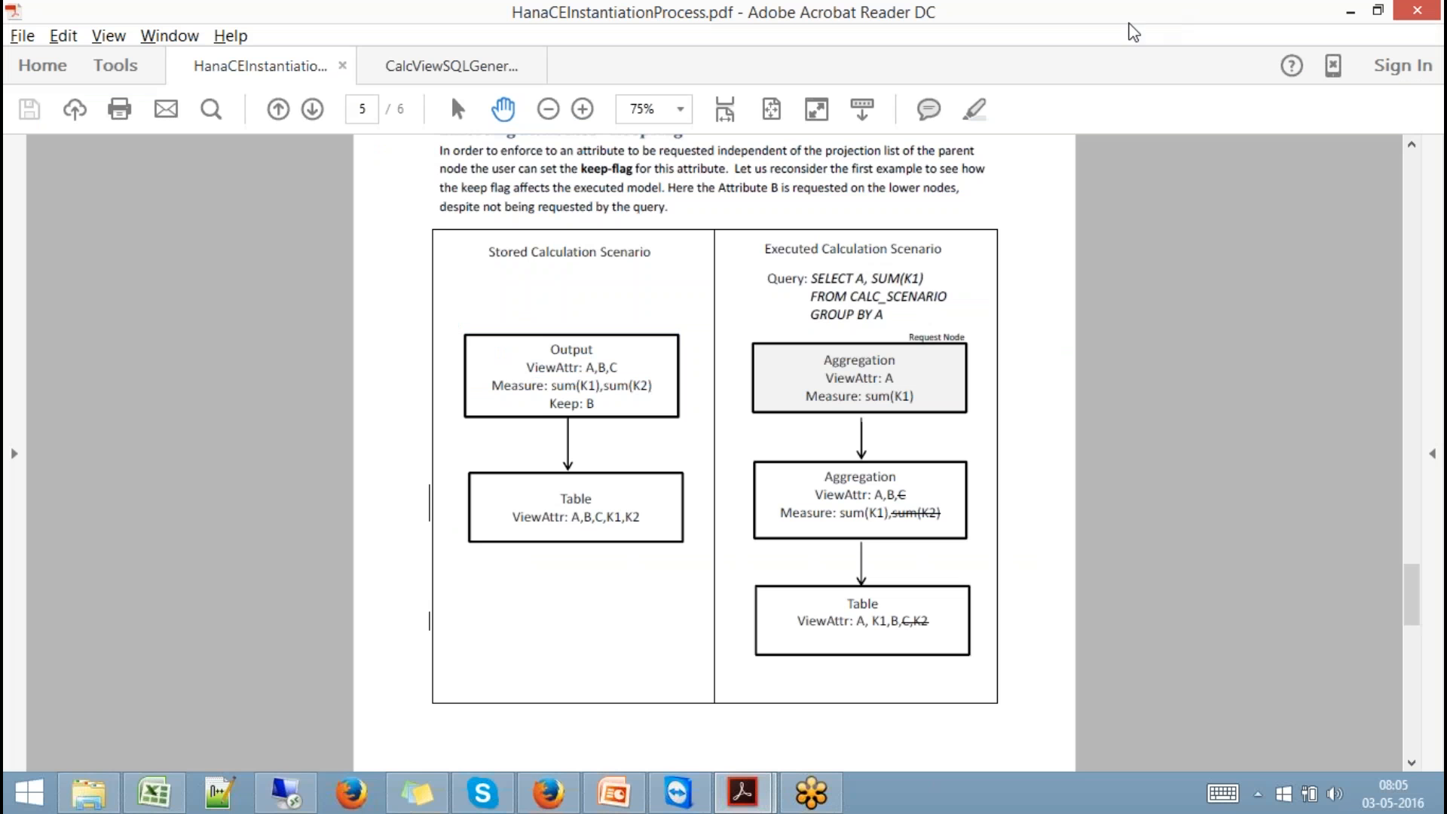